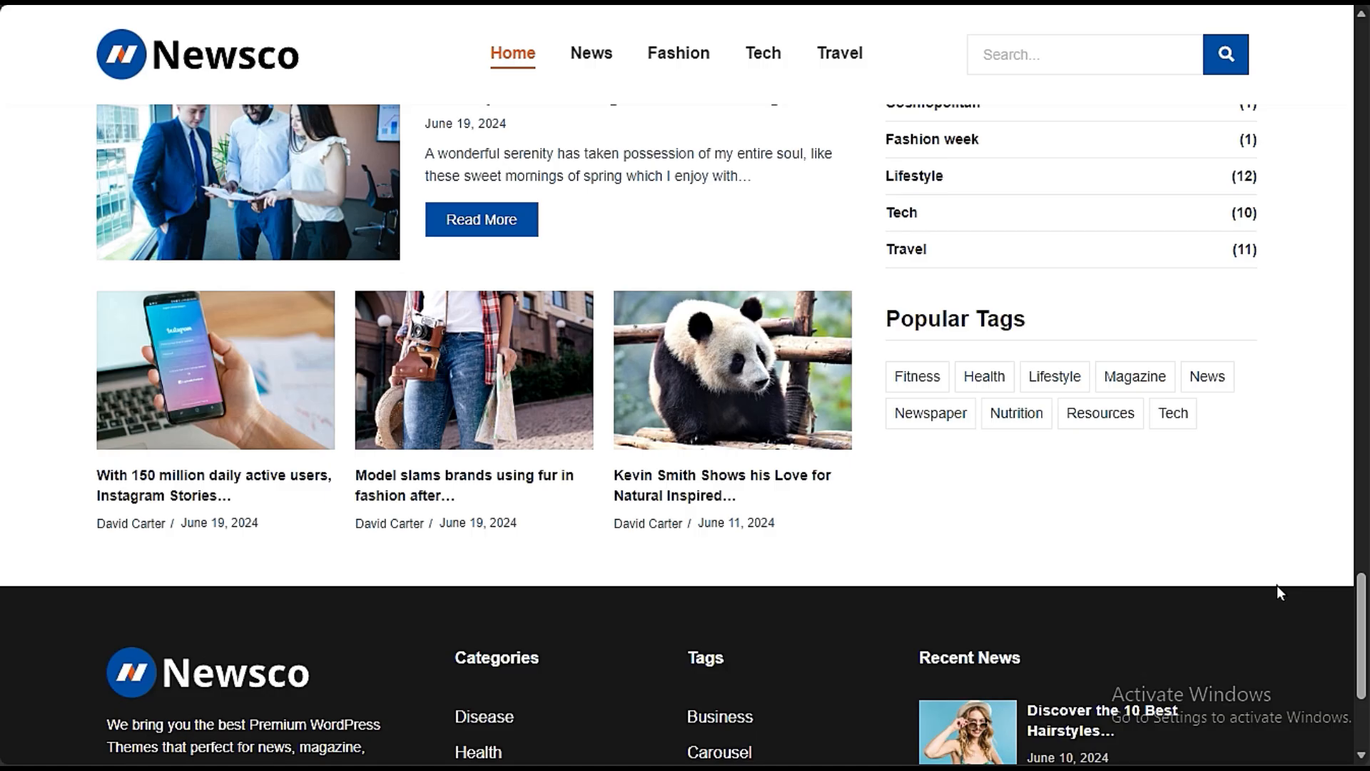
Step: Look through the Newsco demo homepage, from its footer and category sections up to the featured posts
scroll(1278, 592, down, 3)
scroll(1278, 591, up, 12)
scroll(1278, 585, up, 10)
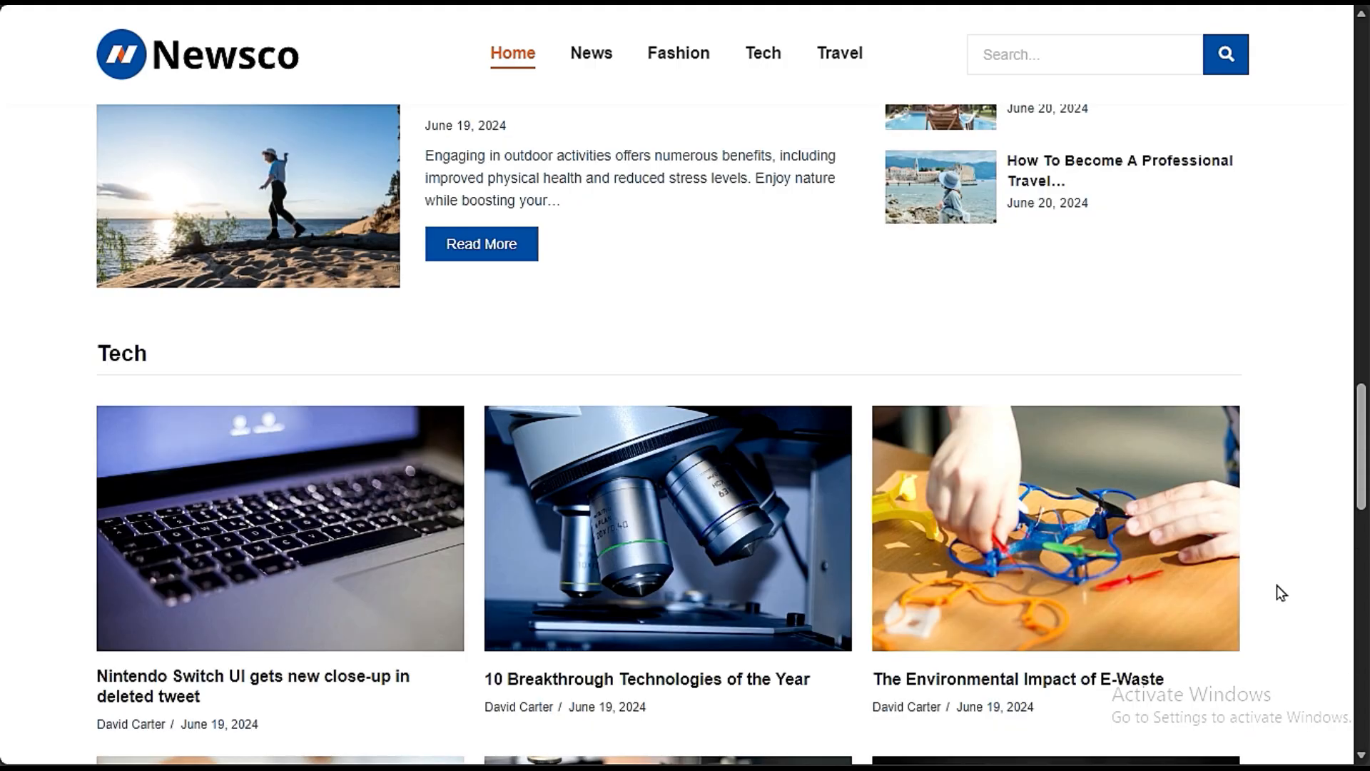
scroll(1277, 585, up, 5)
scroll(1277, 586, up, 10)
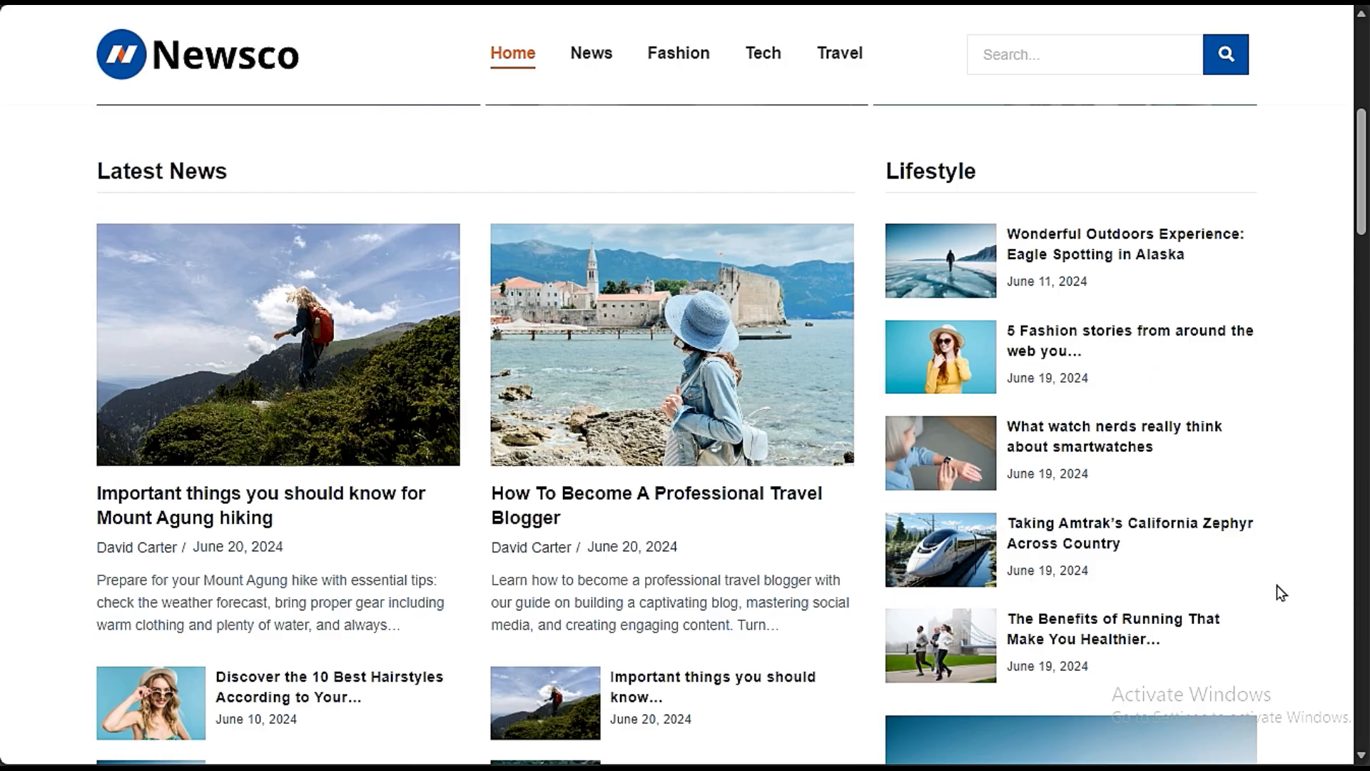
scroll(1282, 593, up, 5)
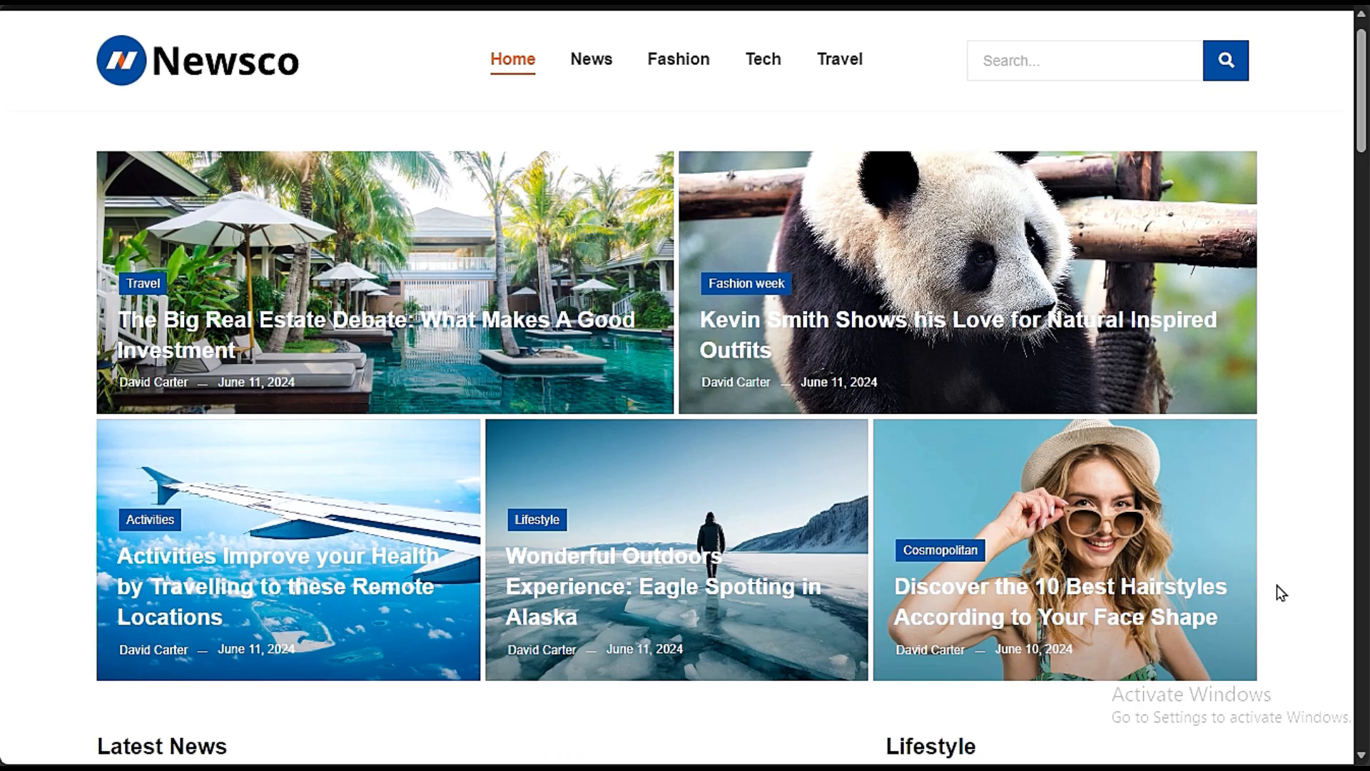
scroll(1279, 592, down, 5)
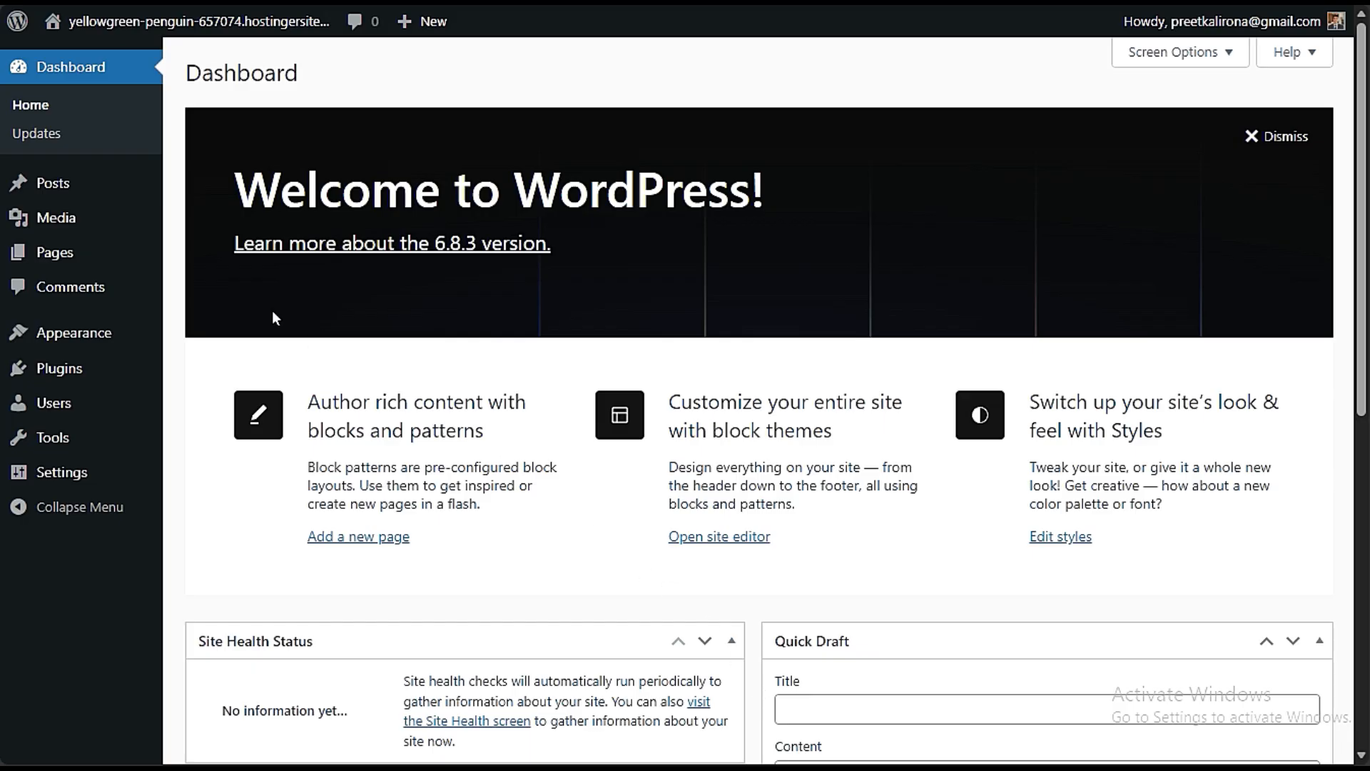
Step: Set the site title to "Preet News" in the general settings
mouse_move(87, 474)
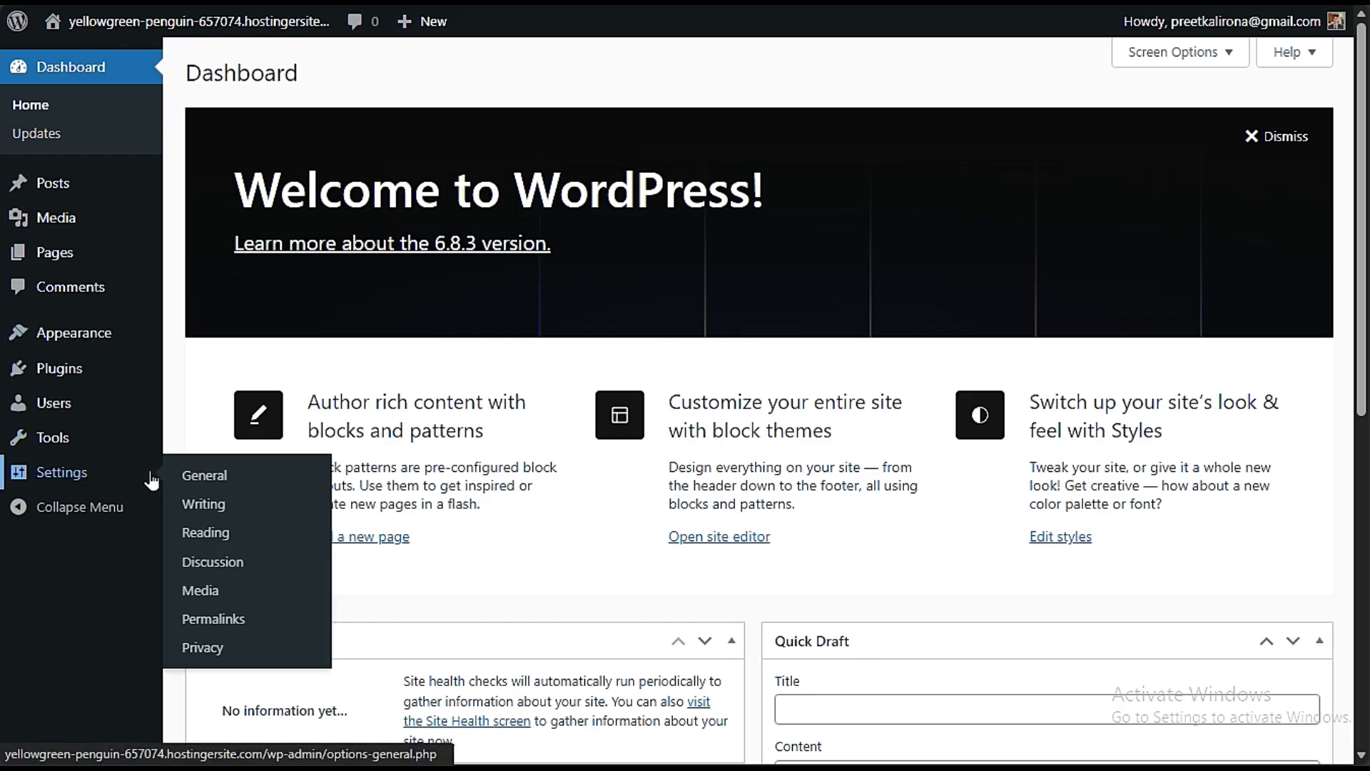
click(226, 475)
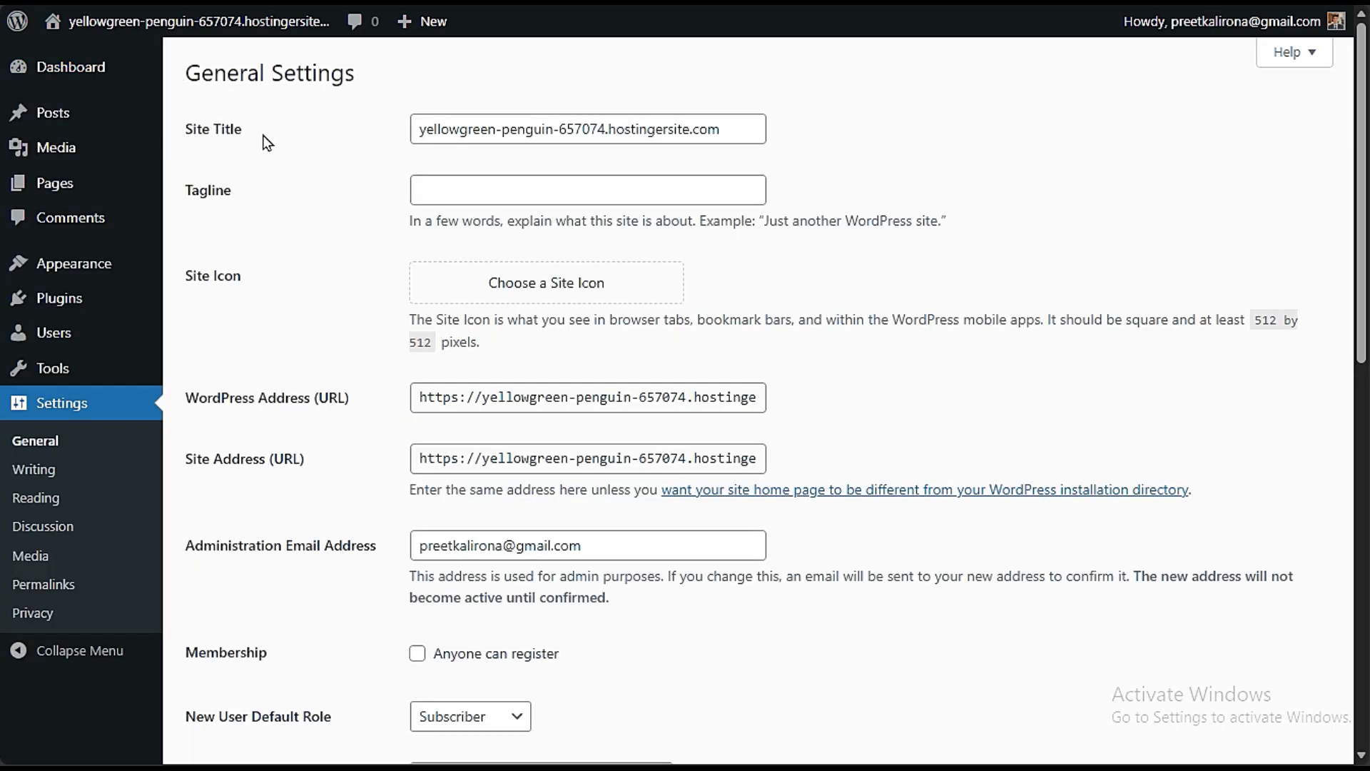
triple_click(495, 127)
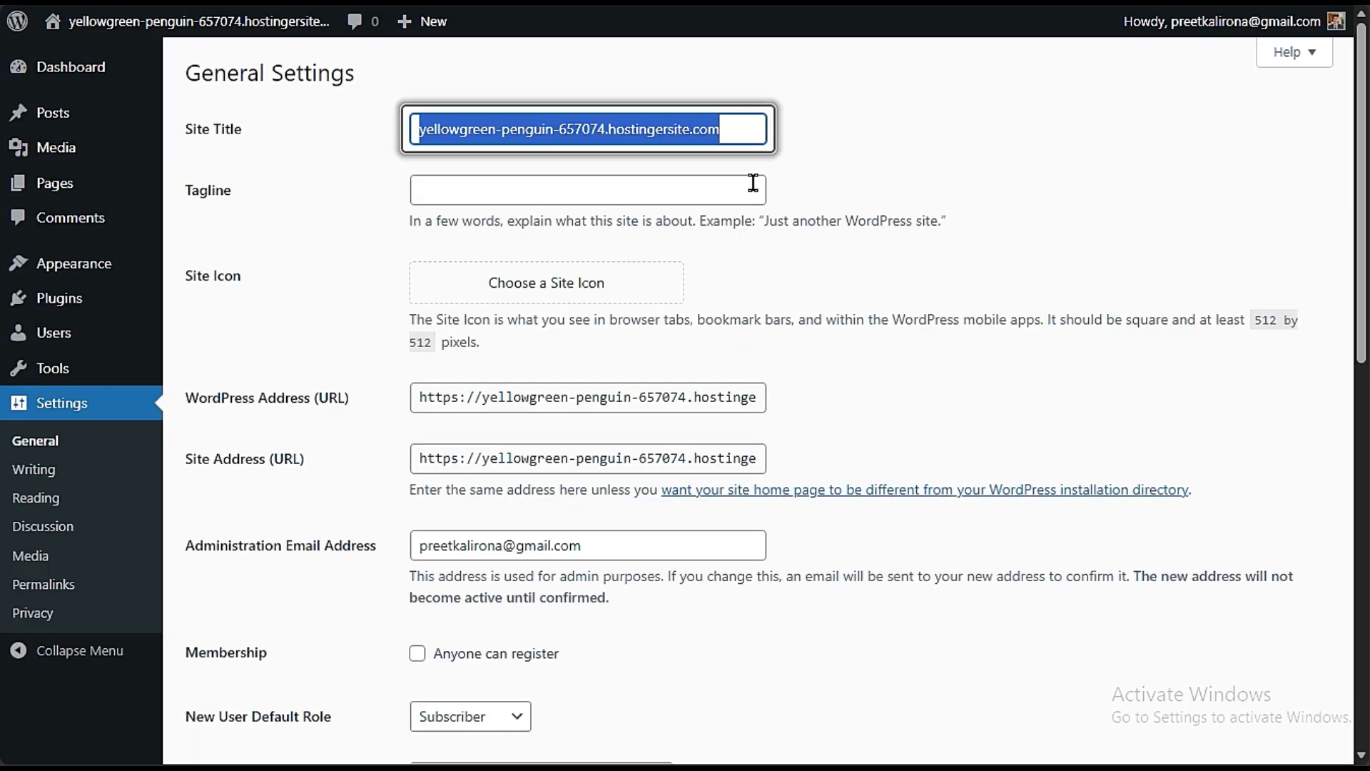
text(Preet Shop)
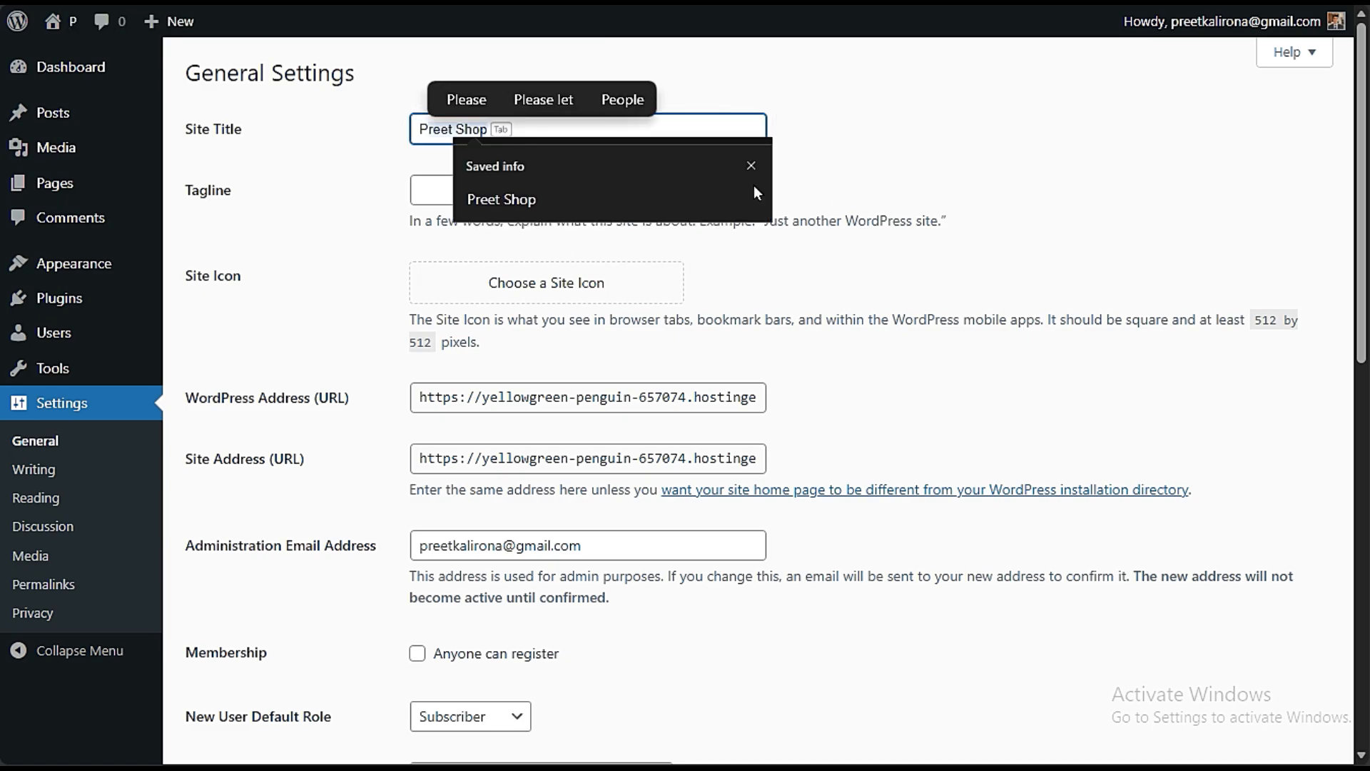
key(BackSpace)
key(BackSpace)
key(BackSpace)
key(BackSpace)
text(News)
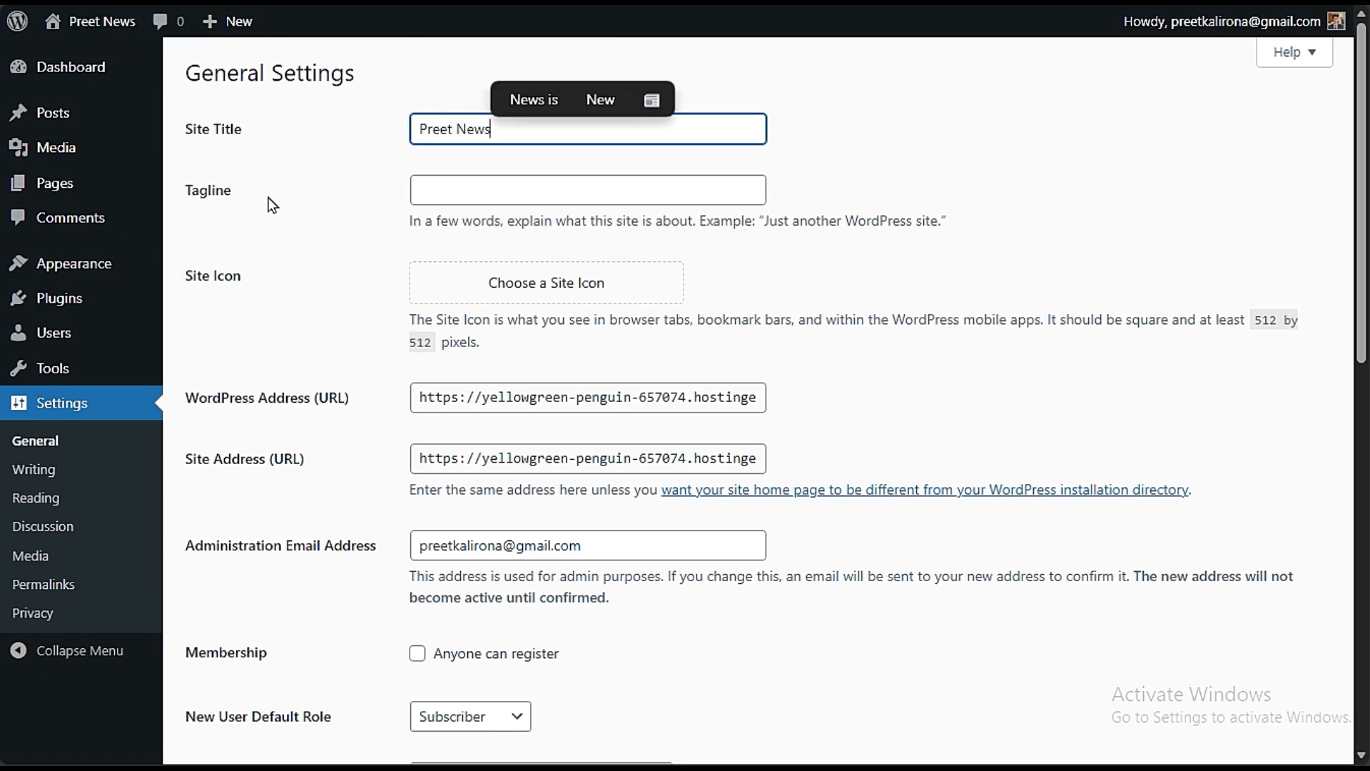
click(461, 188)
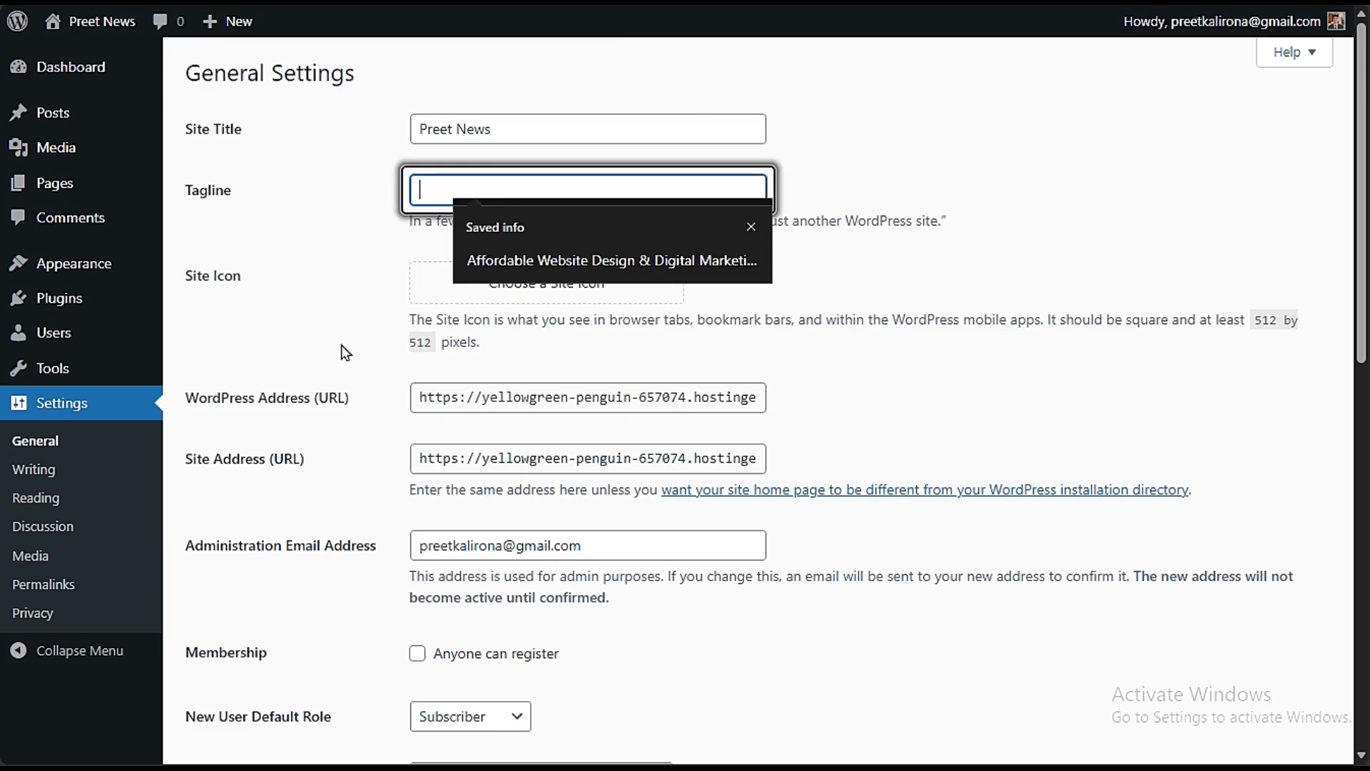
click(437, 190)
click(343, 243)
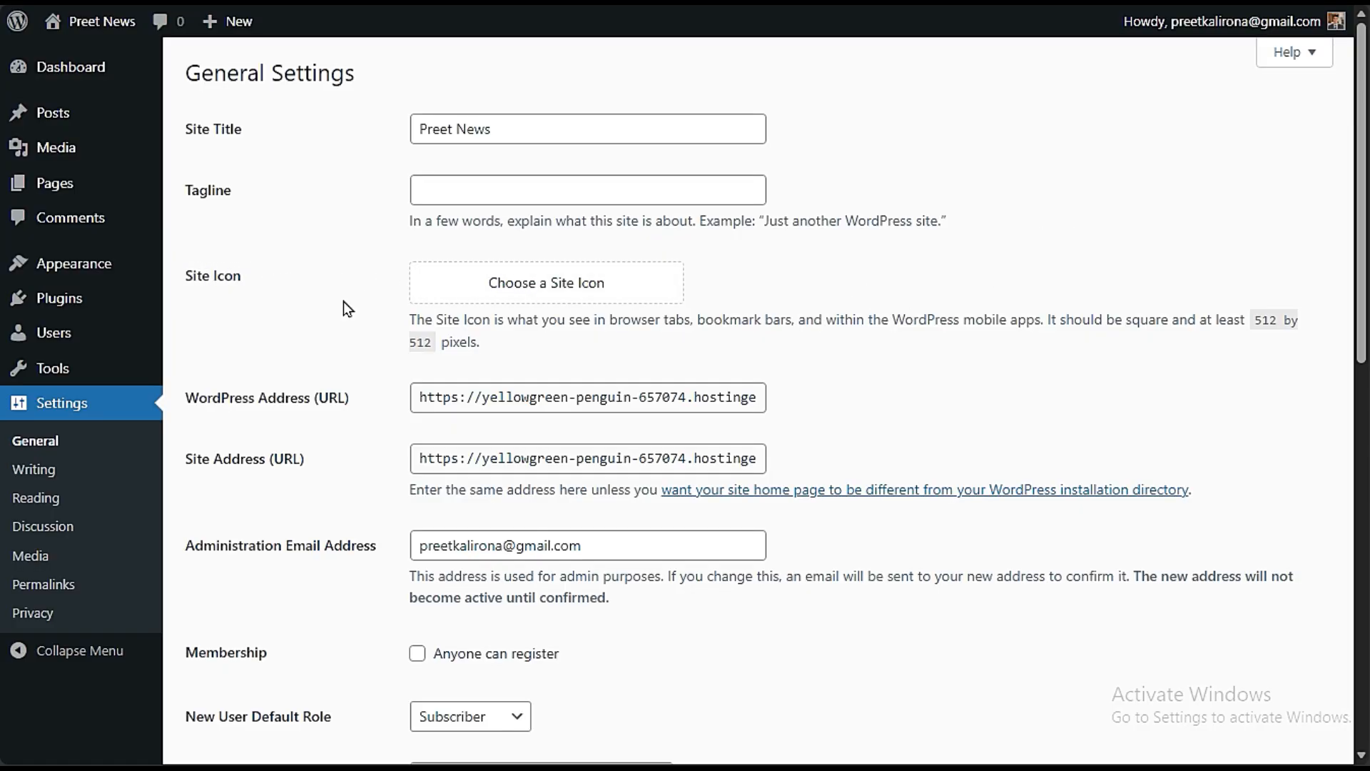
click(512, 299)
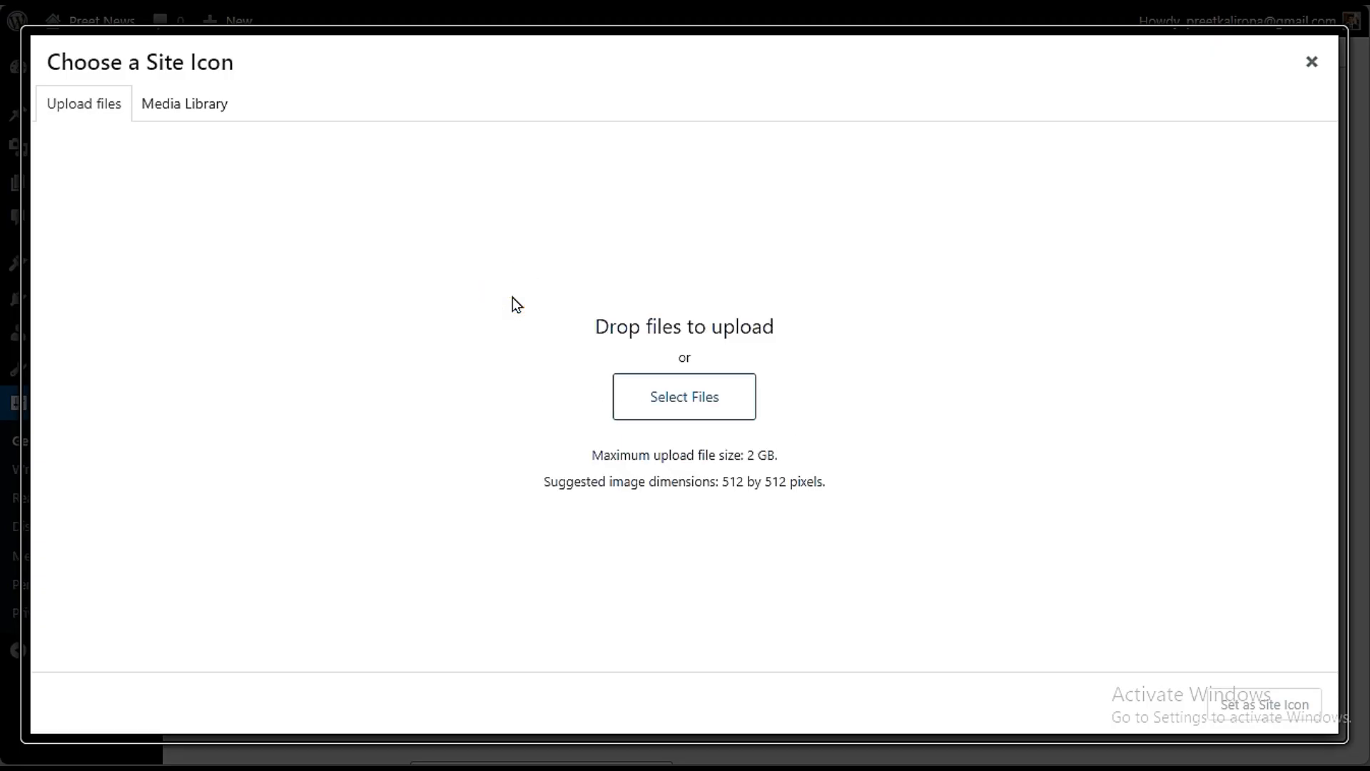
click(182, 106)
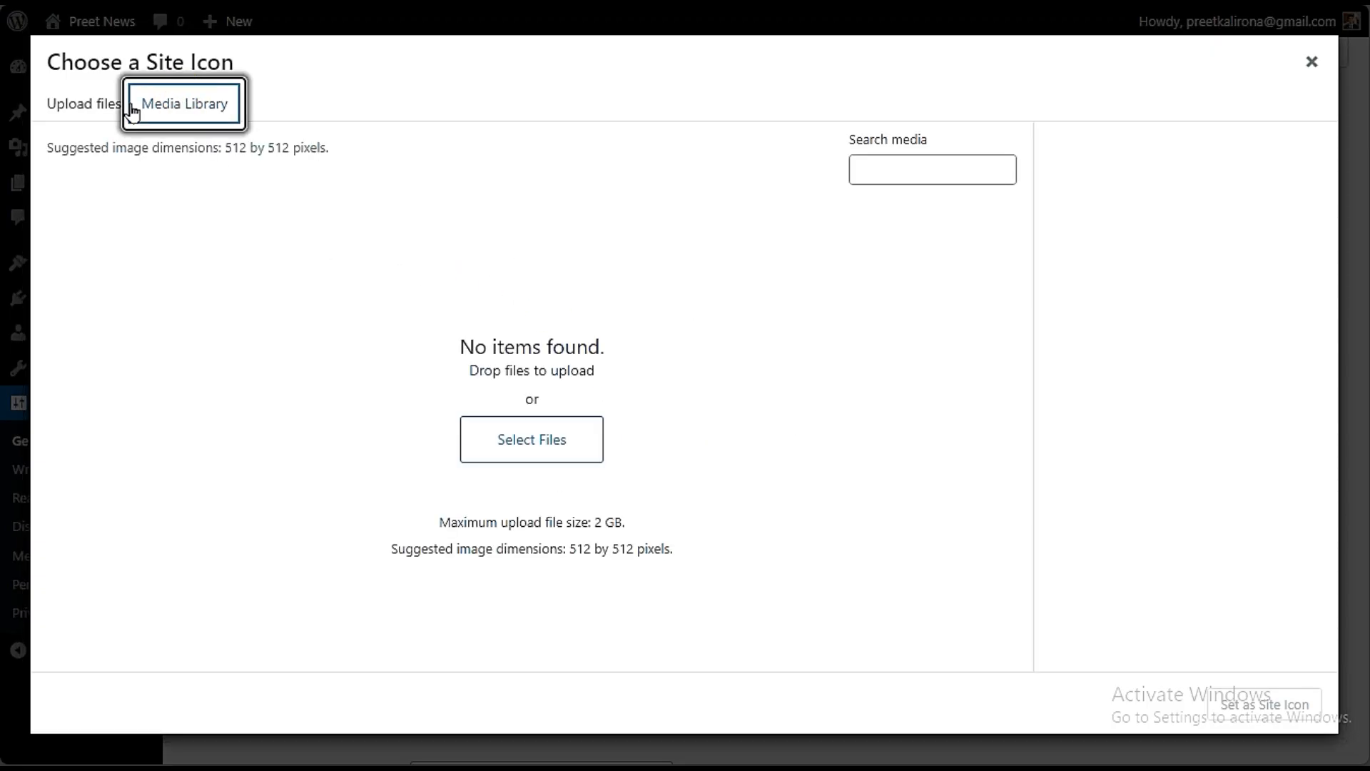
click(80, 103)
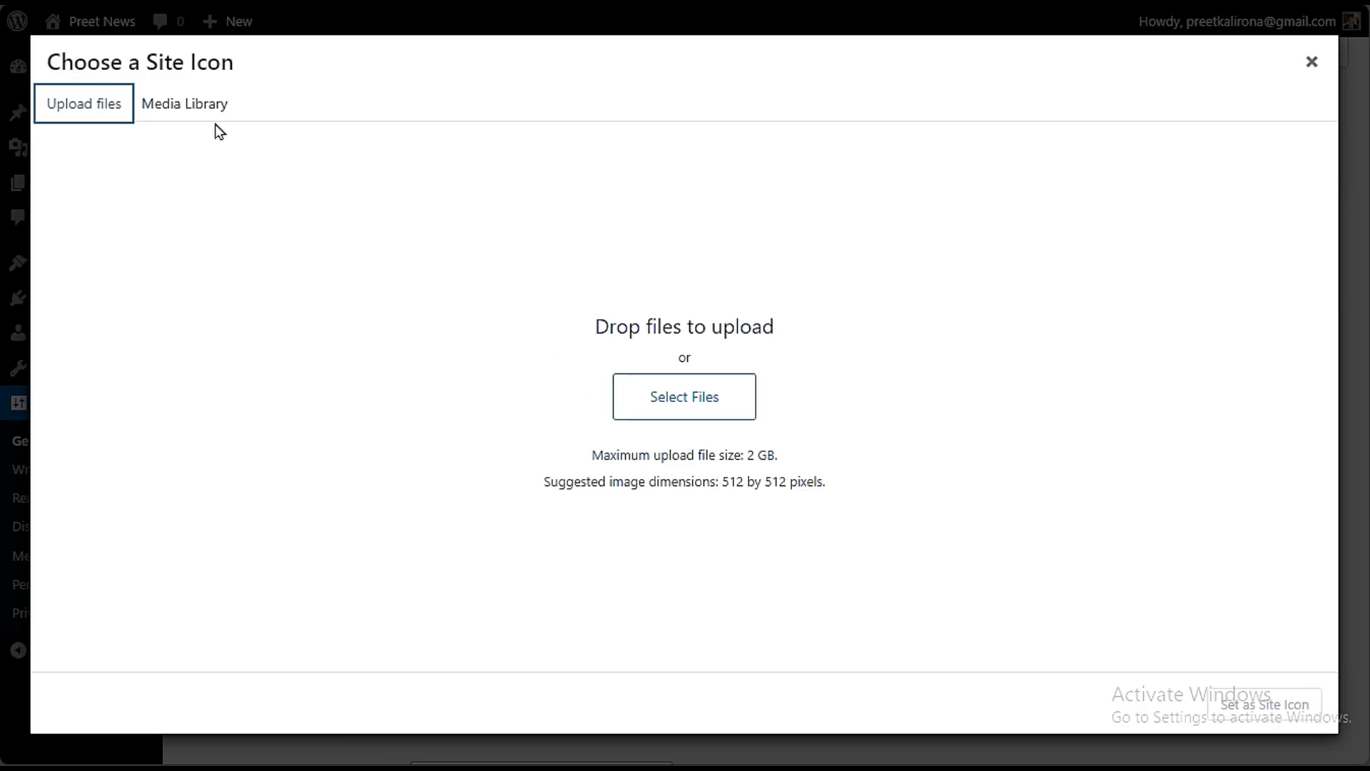
click(171, 114)
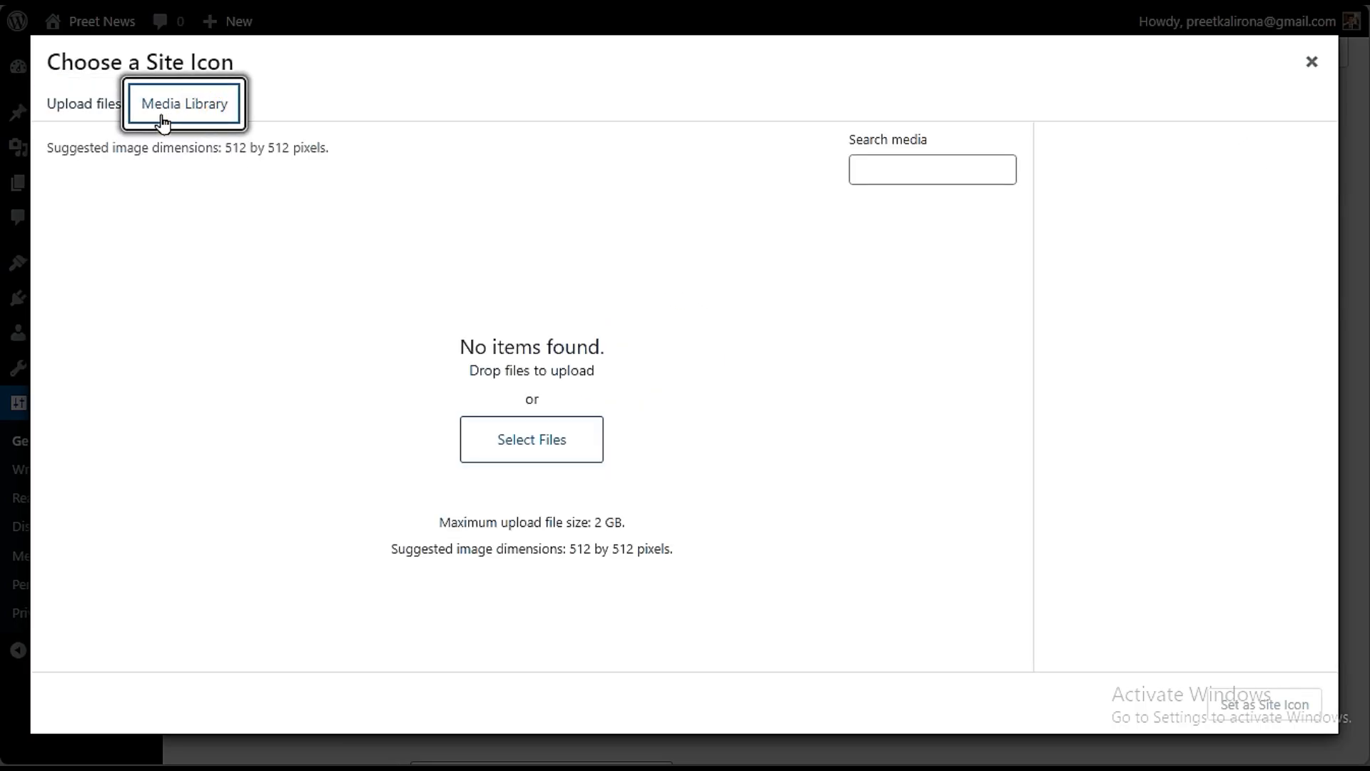
click(84, 111)
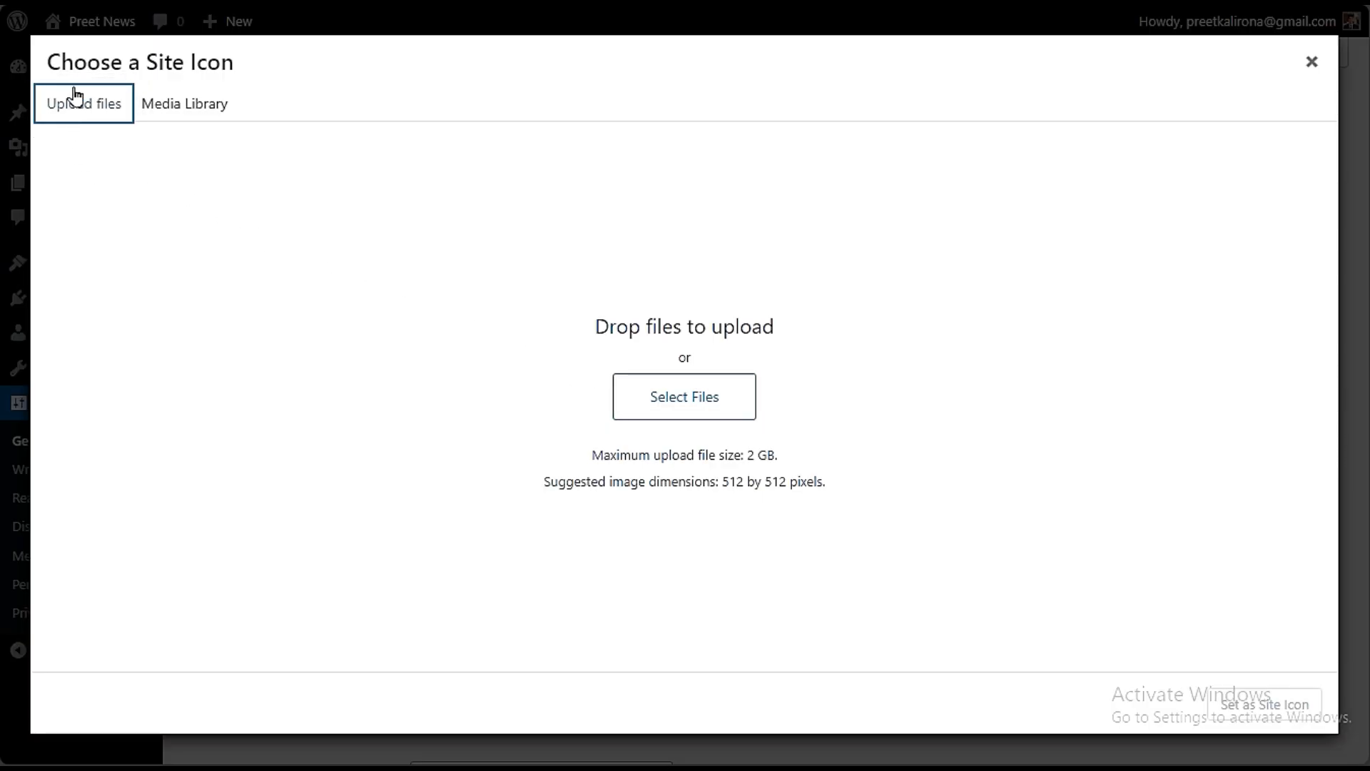
click(710, 405)
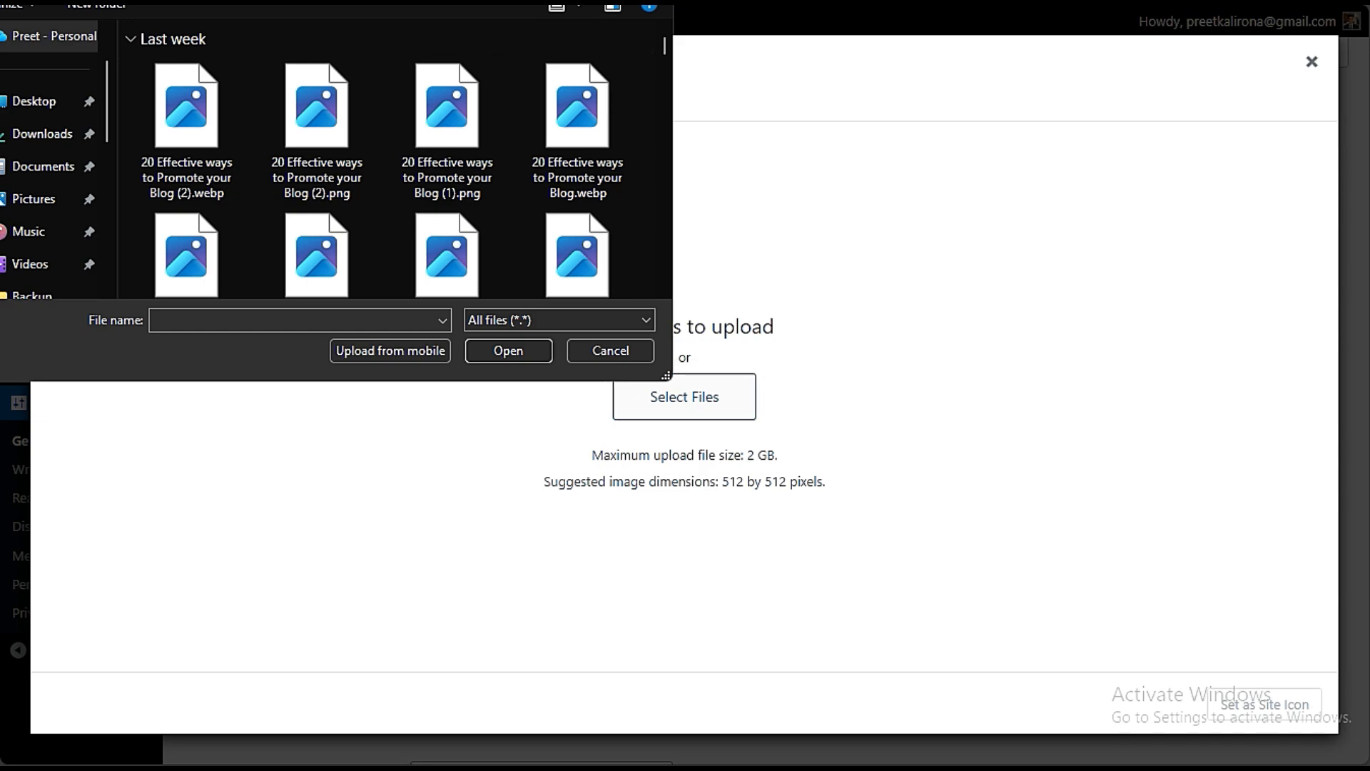
text(logo)
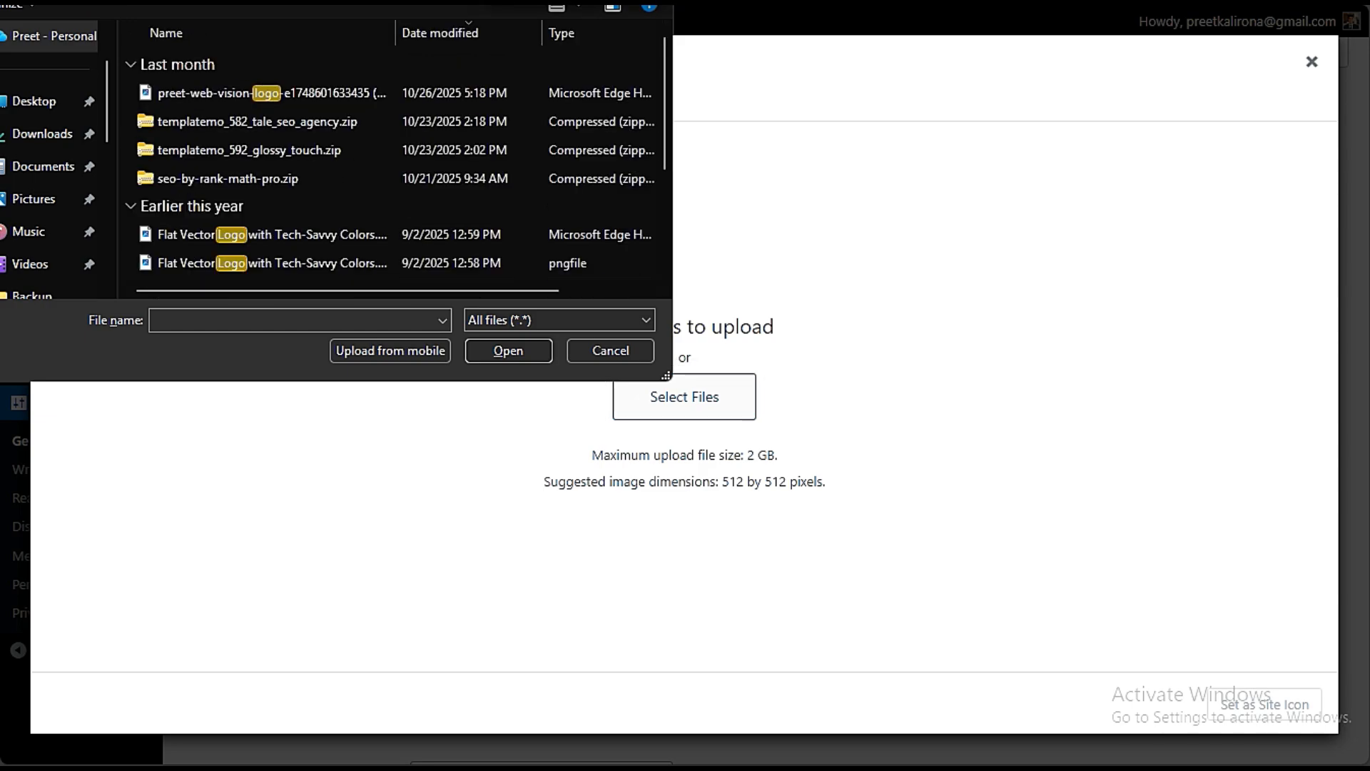
click(336, 94)
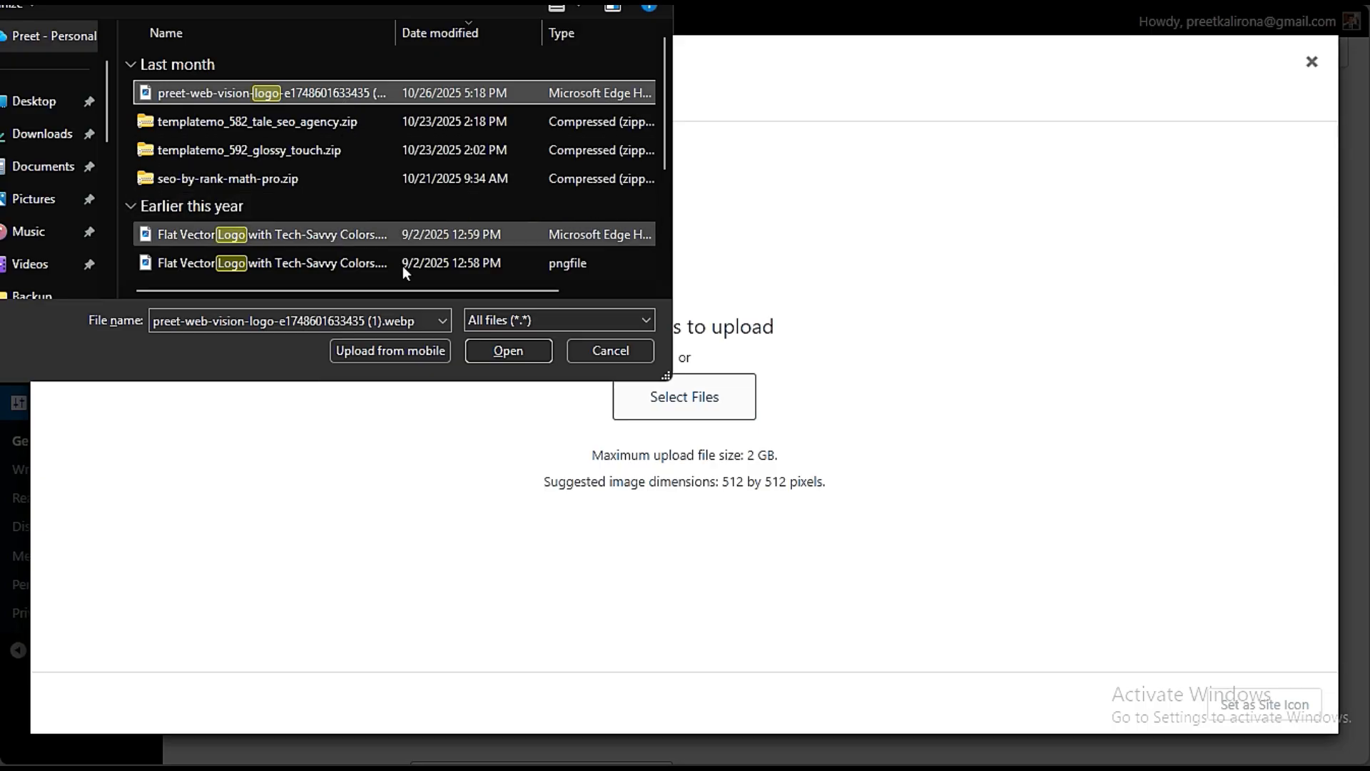
click(493, 349)
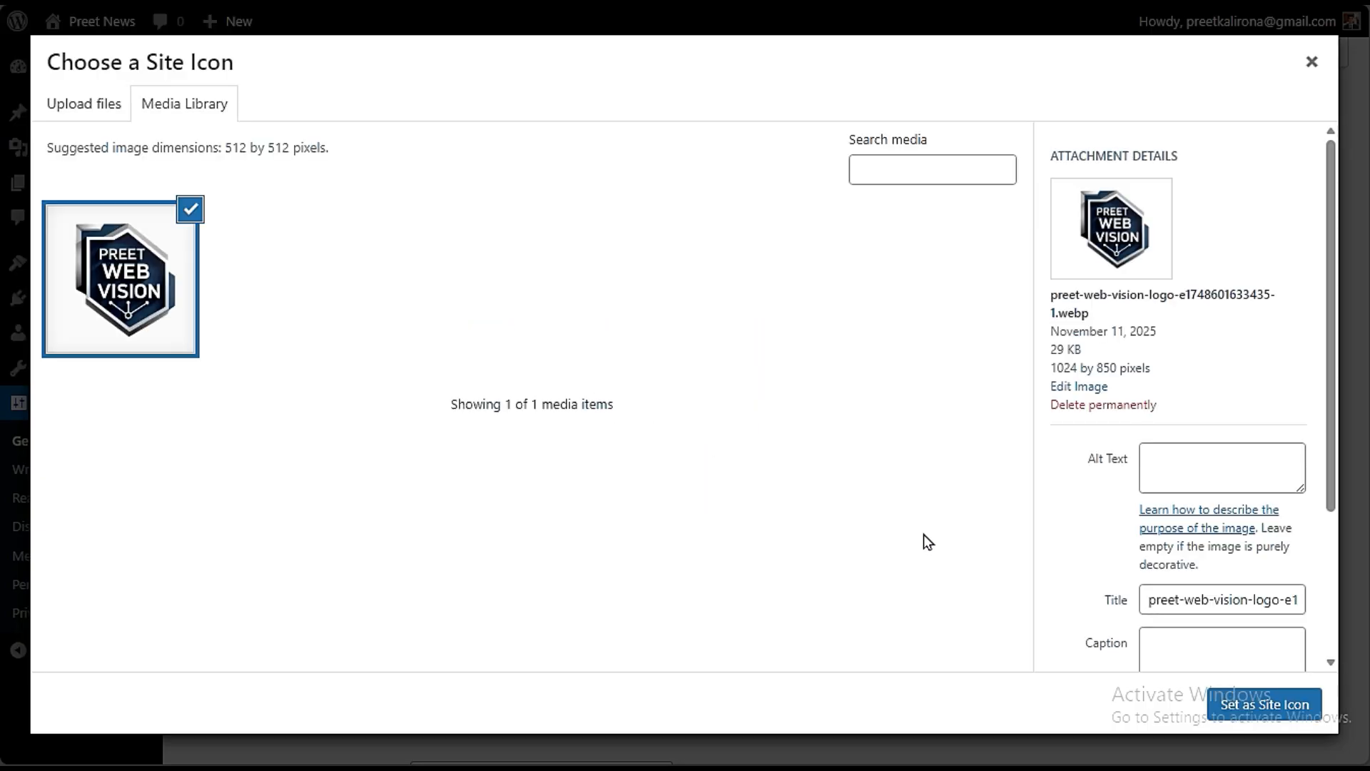
Step: Crop the uploaded logo to a smaller square centred on the emblem and apply it as the site icon
click(1247, 709)
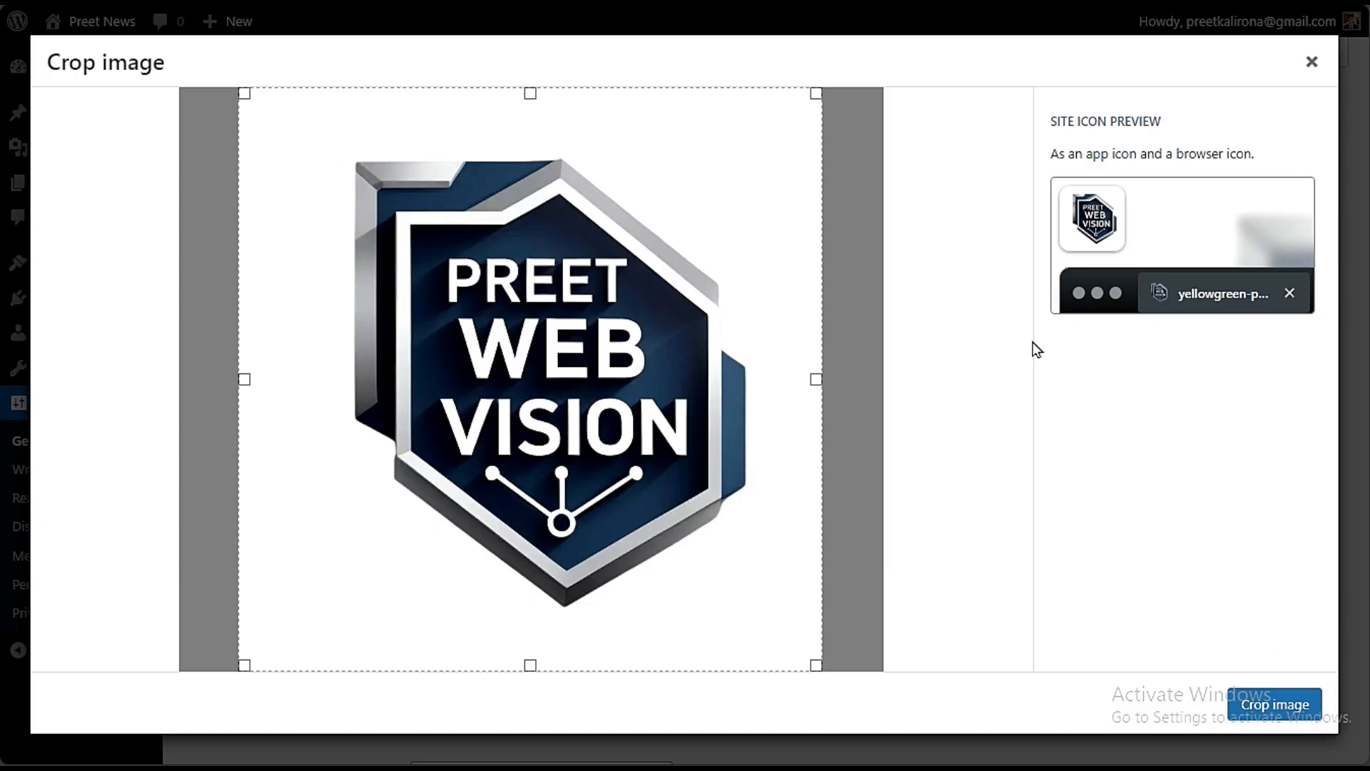
drag(528, 95, 568, 358)
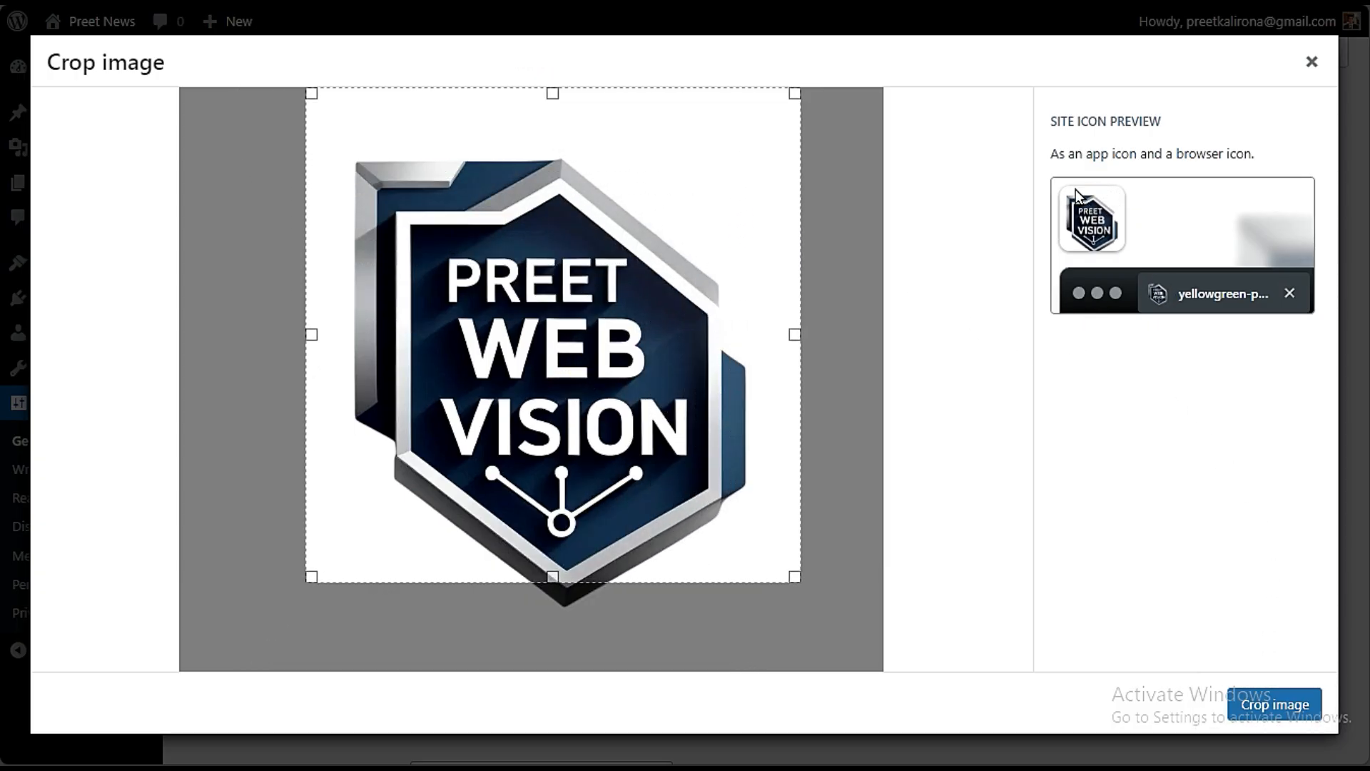
drag(754, 369, 731, 405)
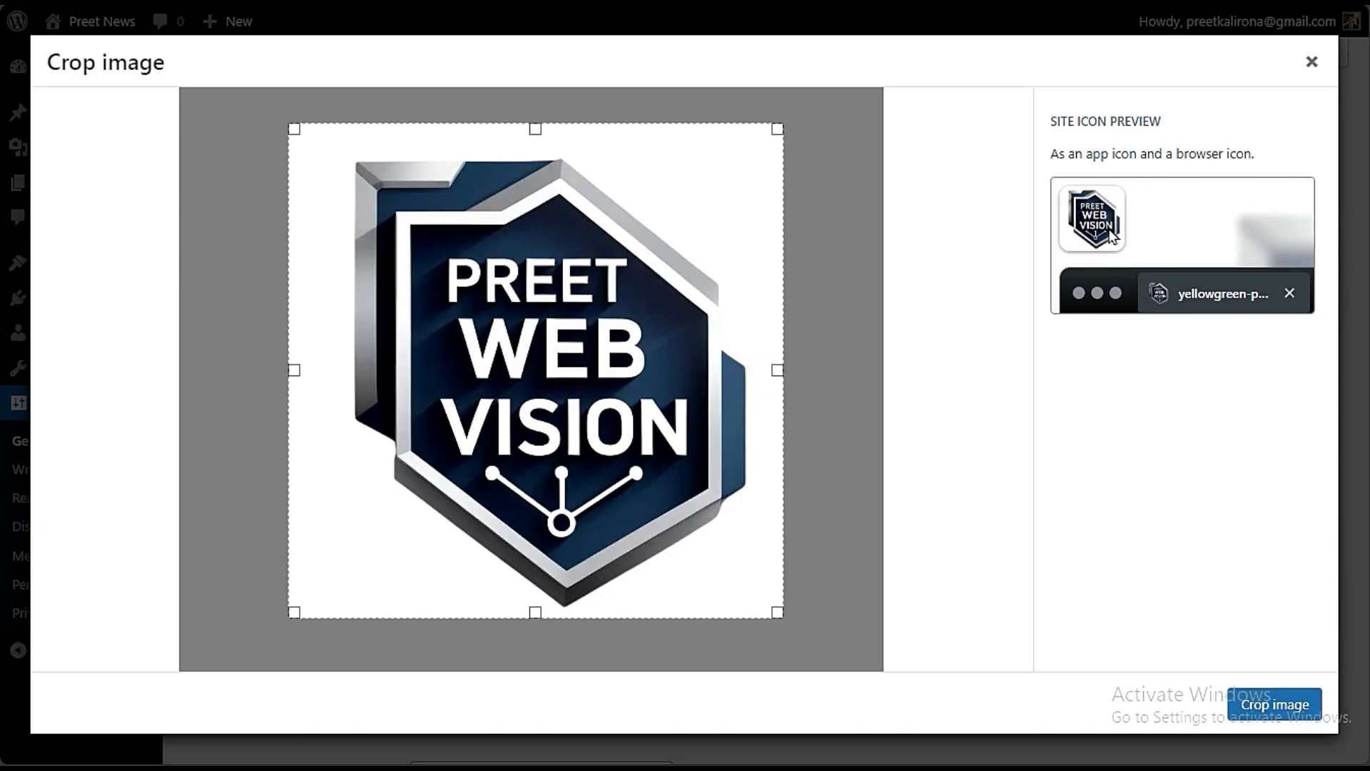
click(1302, 712)
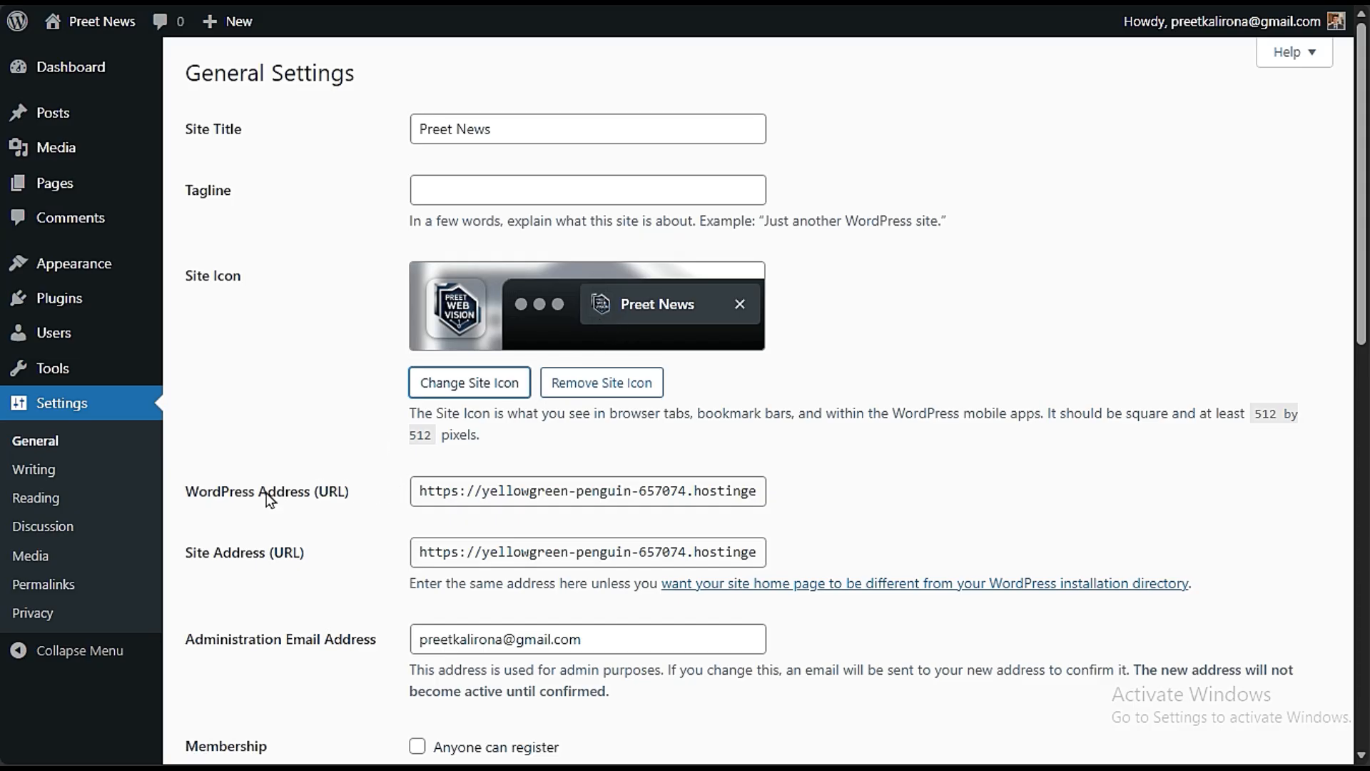
Step: Review the WordPress address, site address and administration email address in the general settings
drag(416, 491, 902, 528)
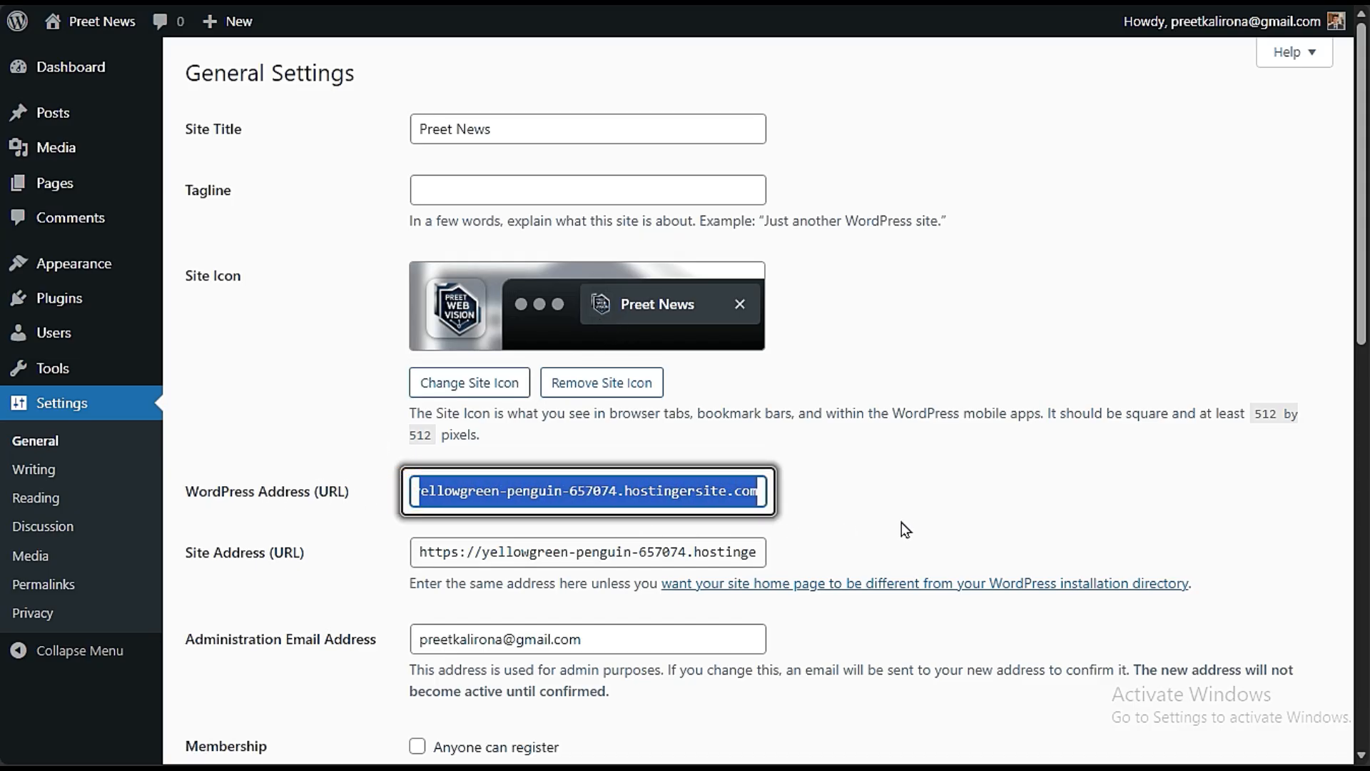
click(808, 497)
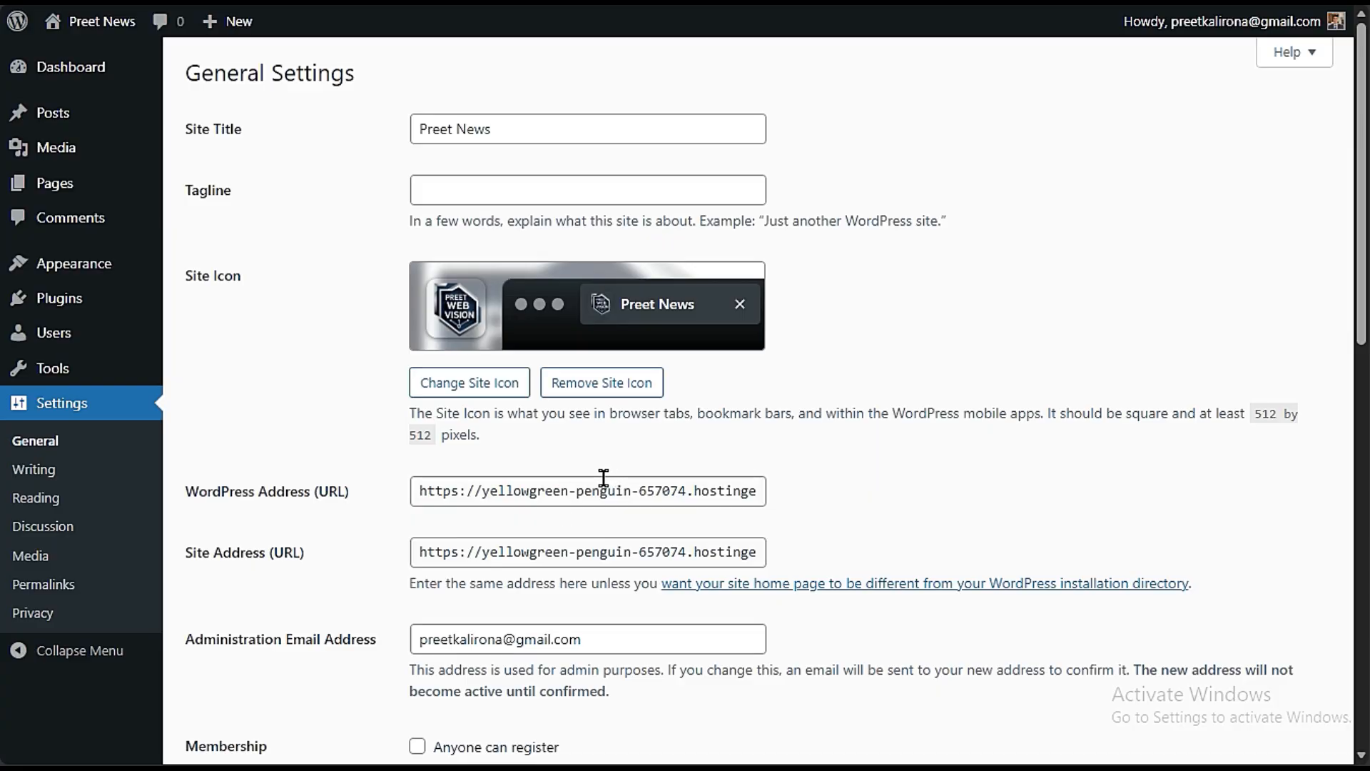
click(457, 493)
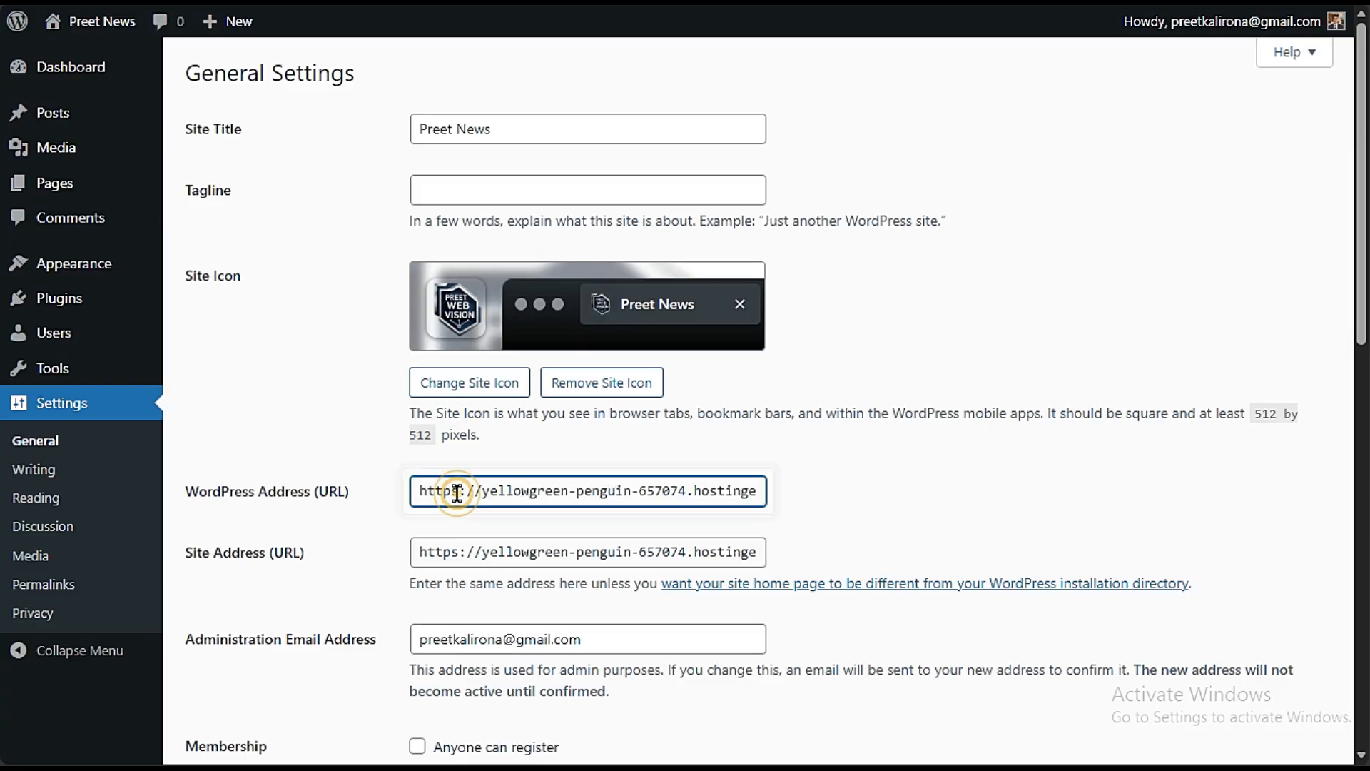
key(ctrl+a)
click(383, 513)
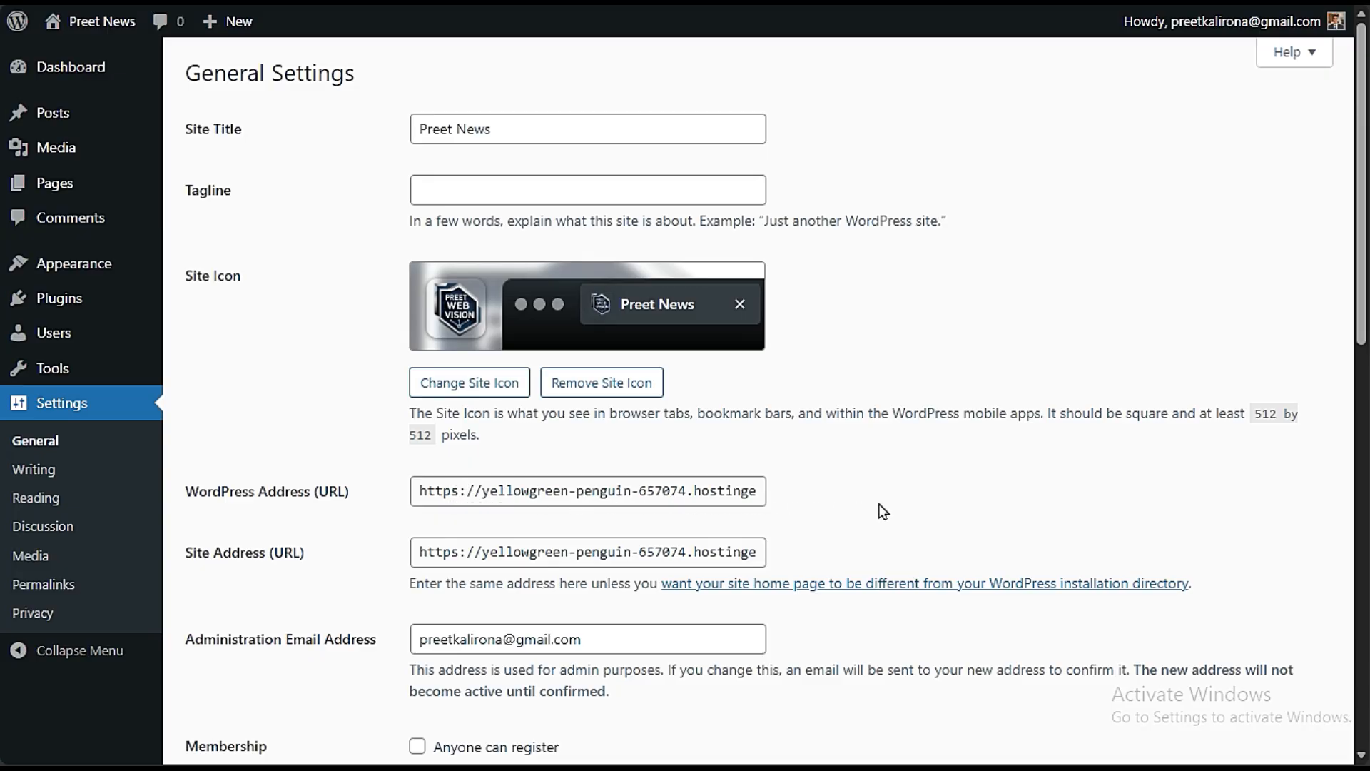
double_click(457, 491)
click(369, 557)
scroll(399, 582, down, 3)
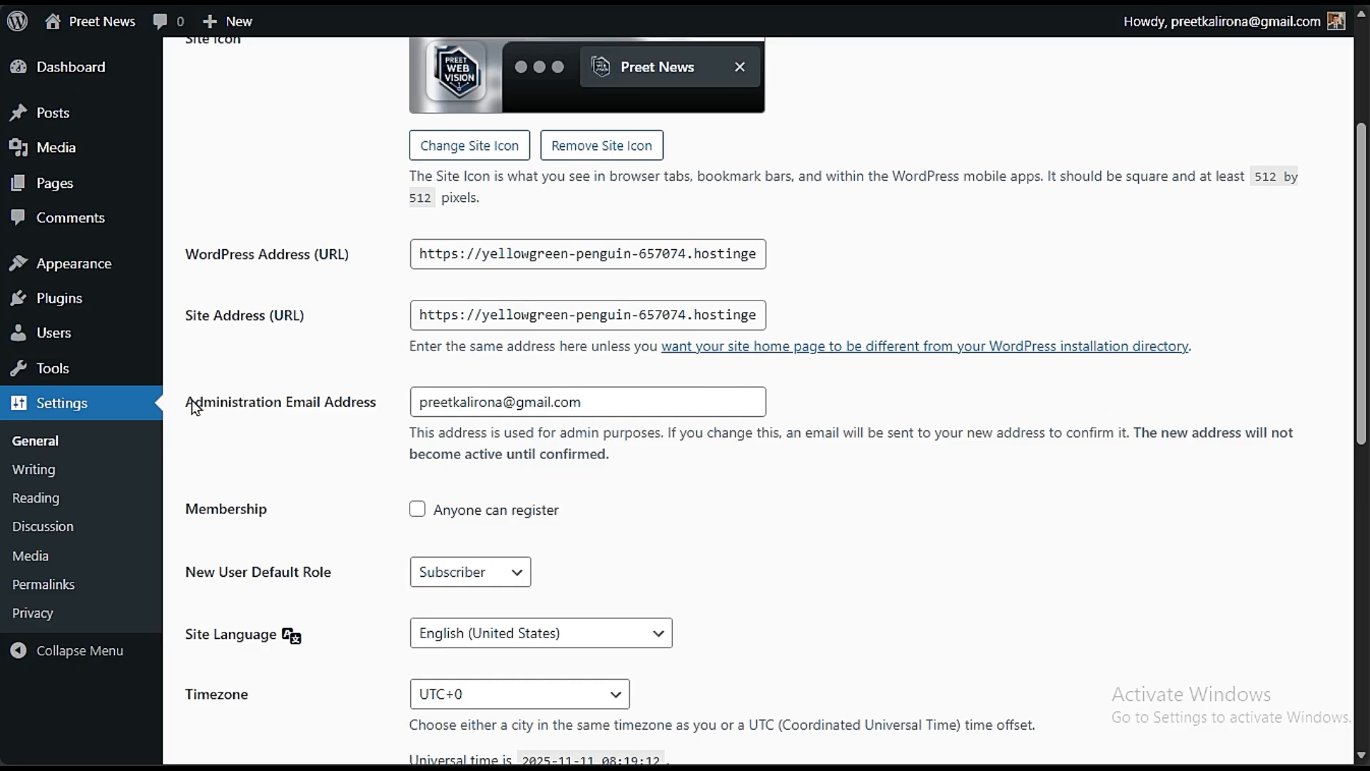
drag(187, 402, 370, 404)
click(325, 513)
drag(428, 401, 912, 440)
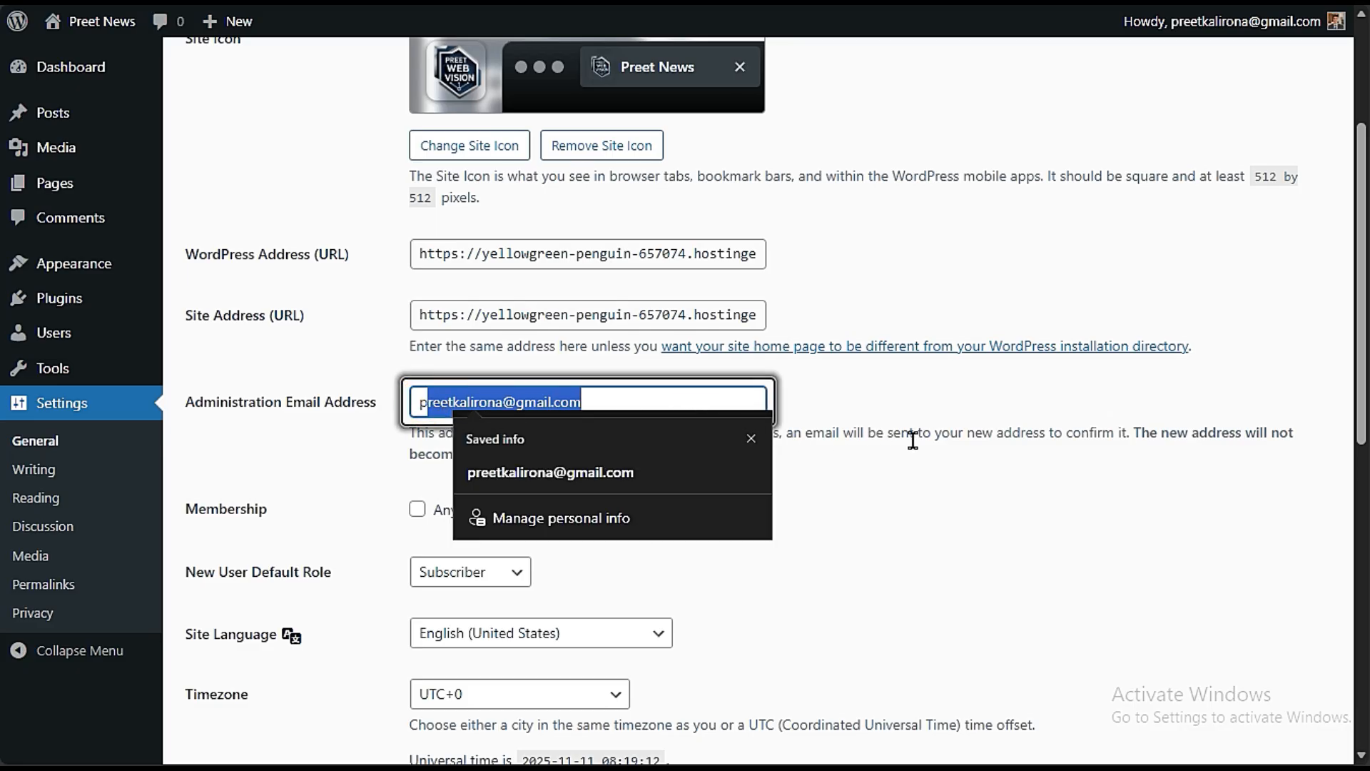
click(348, 495)
scroll(361, 526, down, 3)
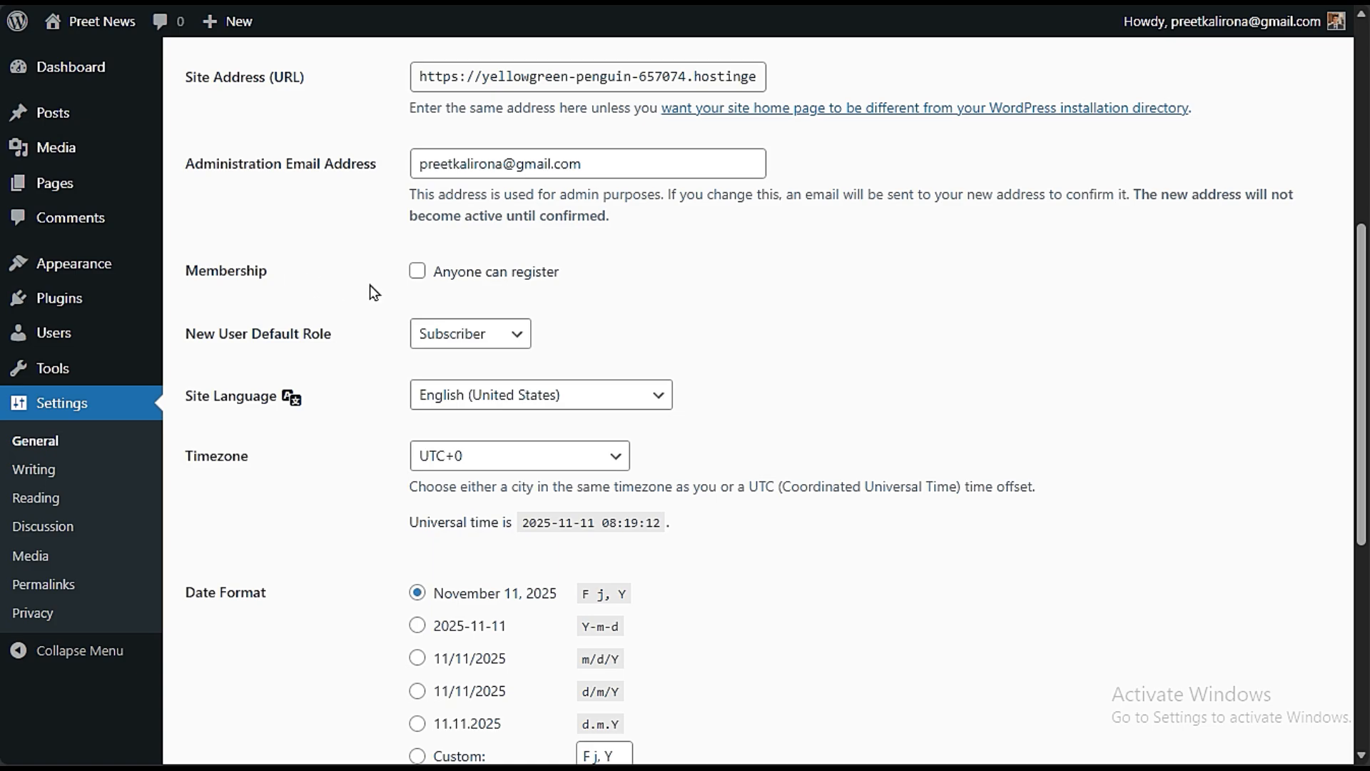
click(406, 271)
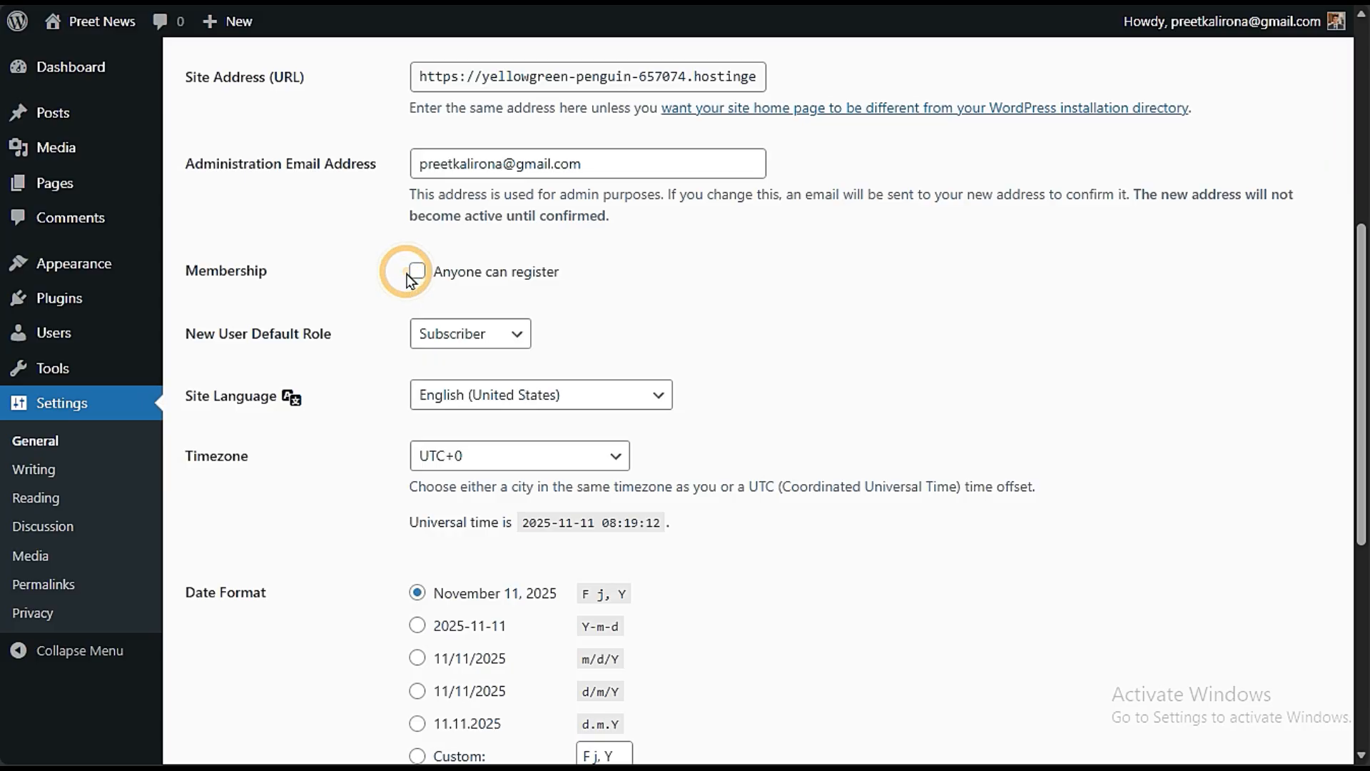
click(414, 278)
click(413, 280)
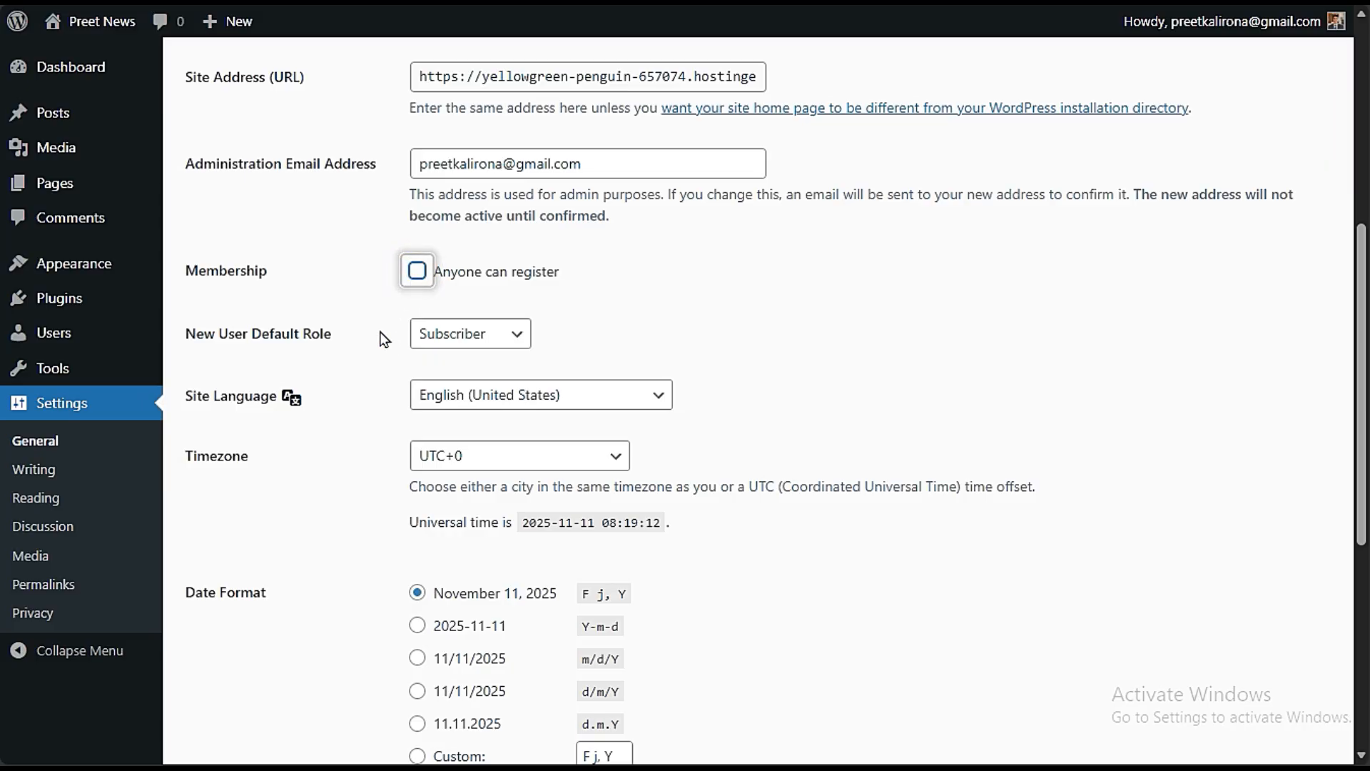
click(416, 281)
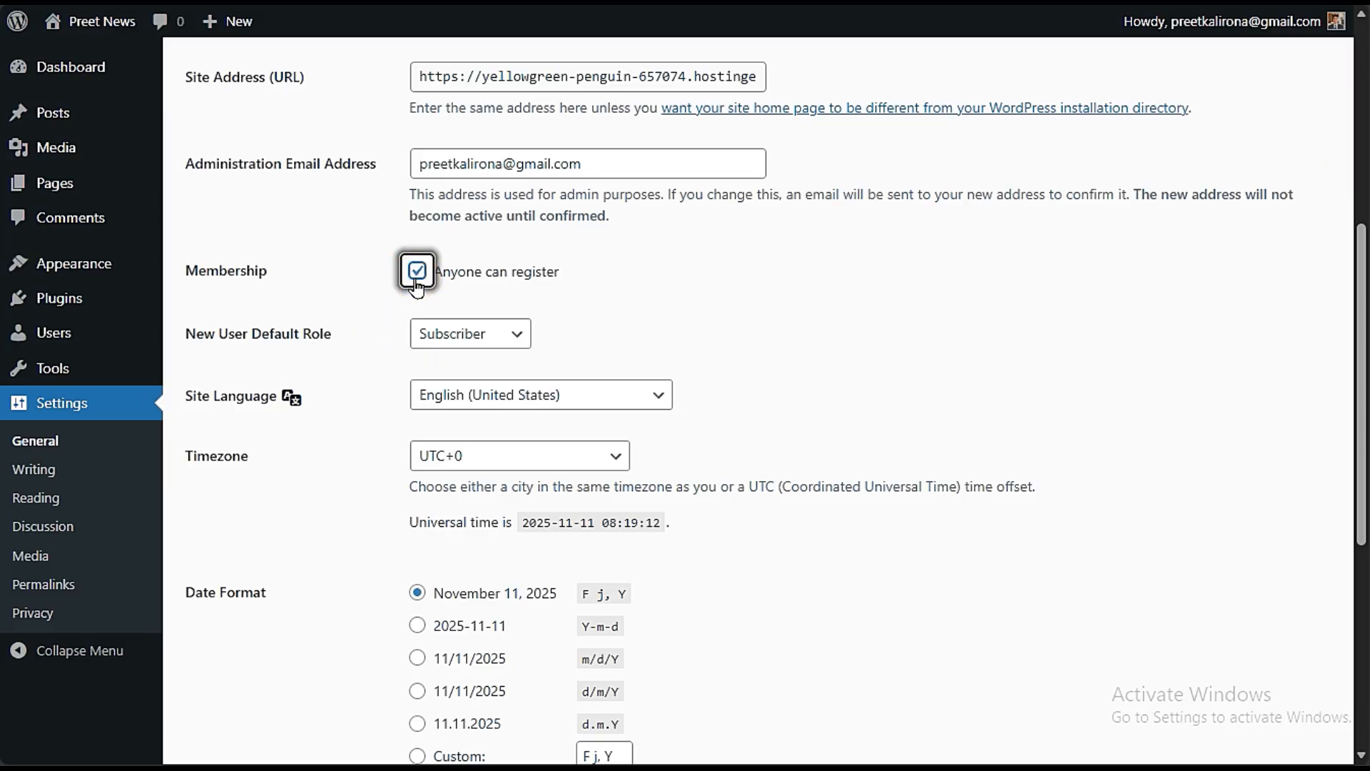
click(413, 280)
click(421, 281)
click(415, 279)
click(418, 273)
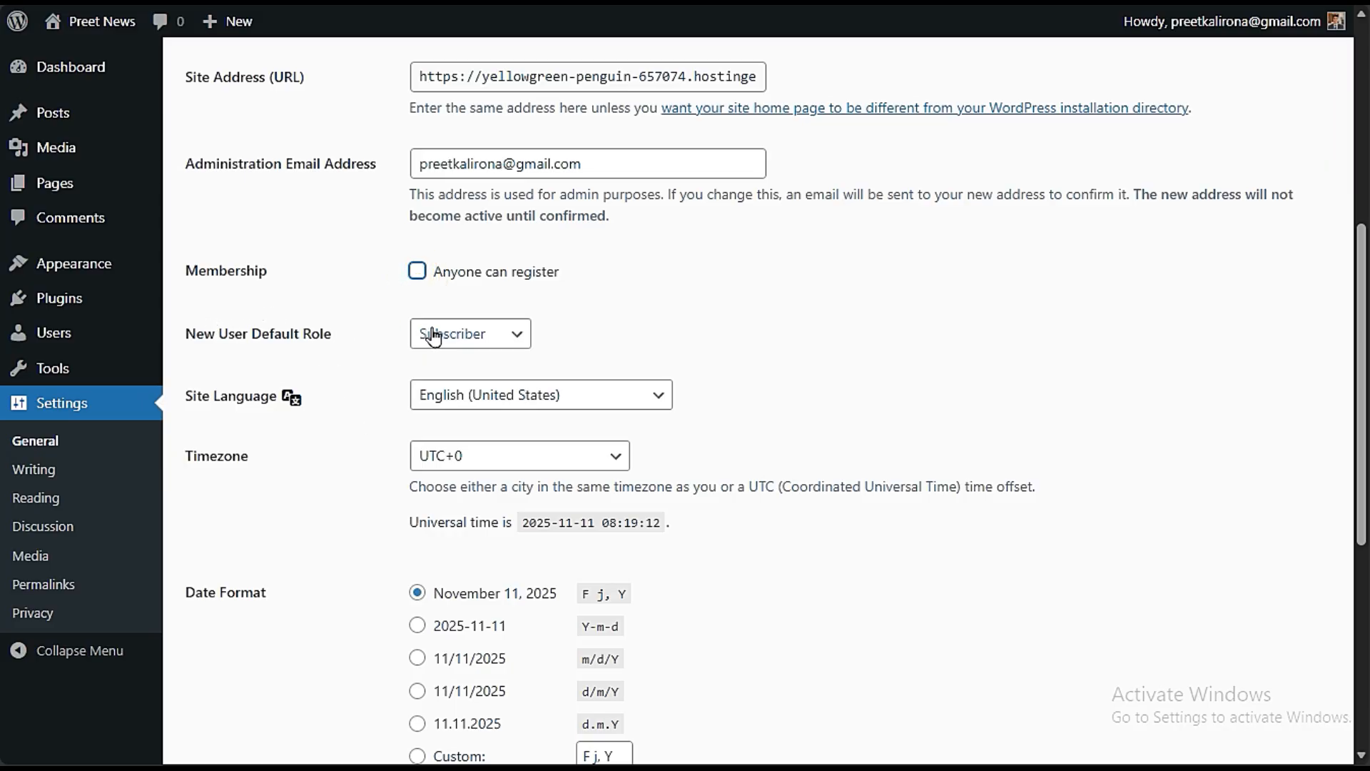
Step: Review the new user default role, timezone, and date and time format options in the general settings
click(473, 336)
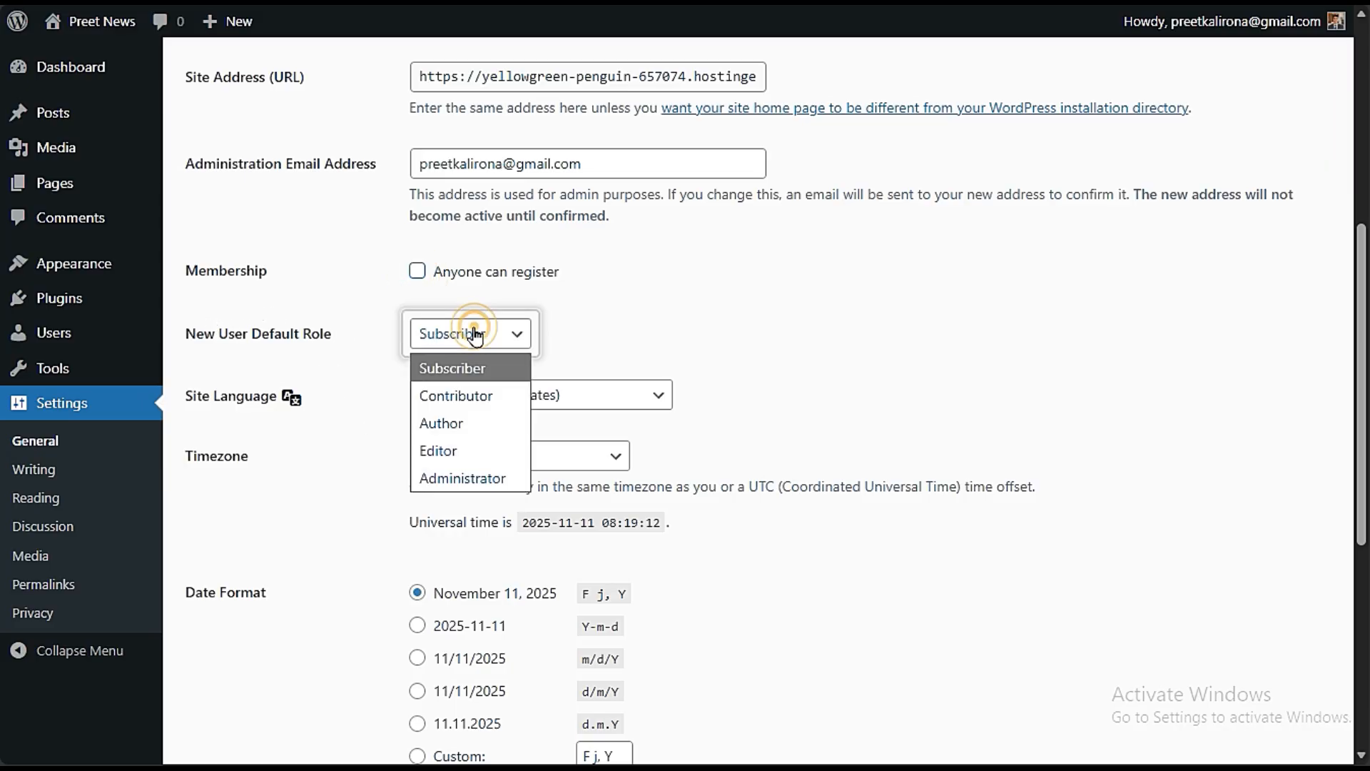
click(357, 460)
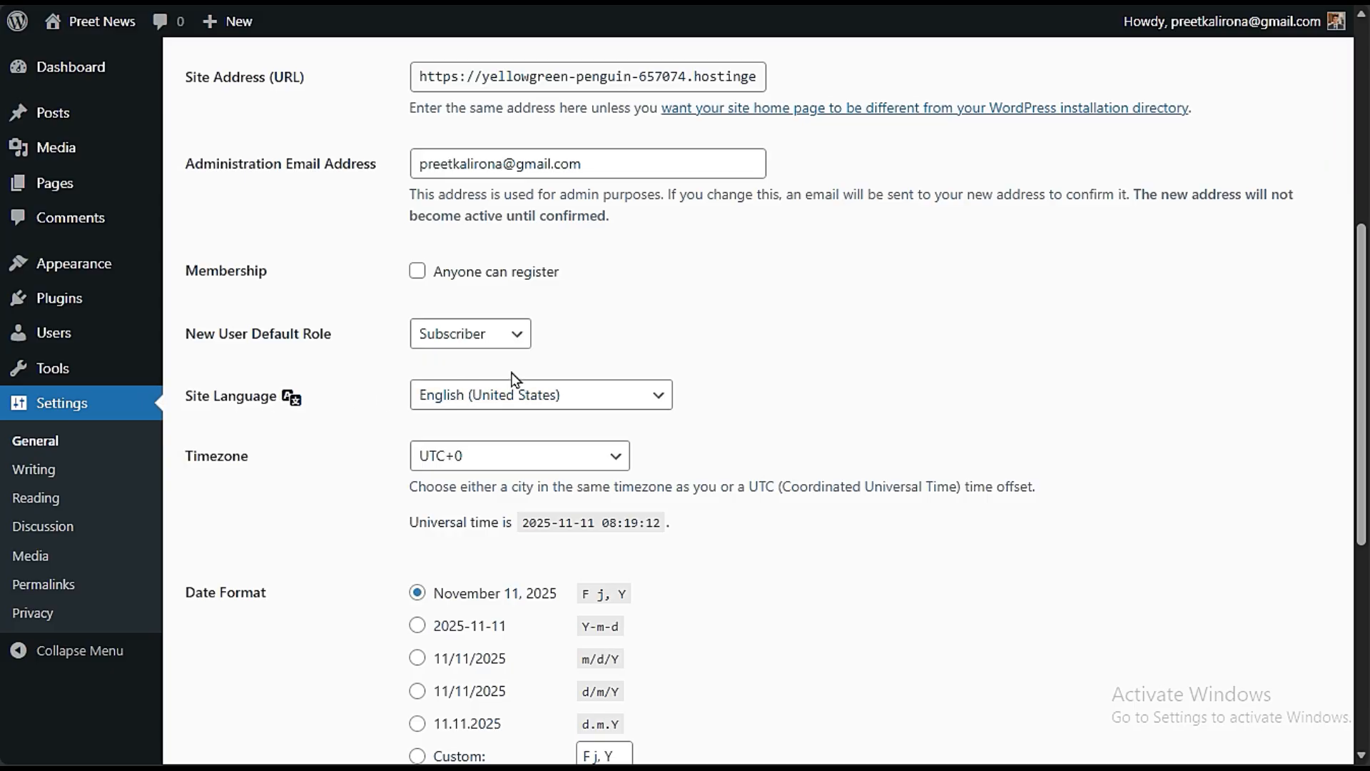
click(441, 460)
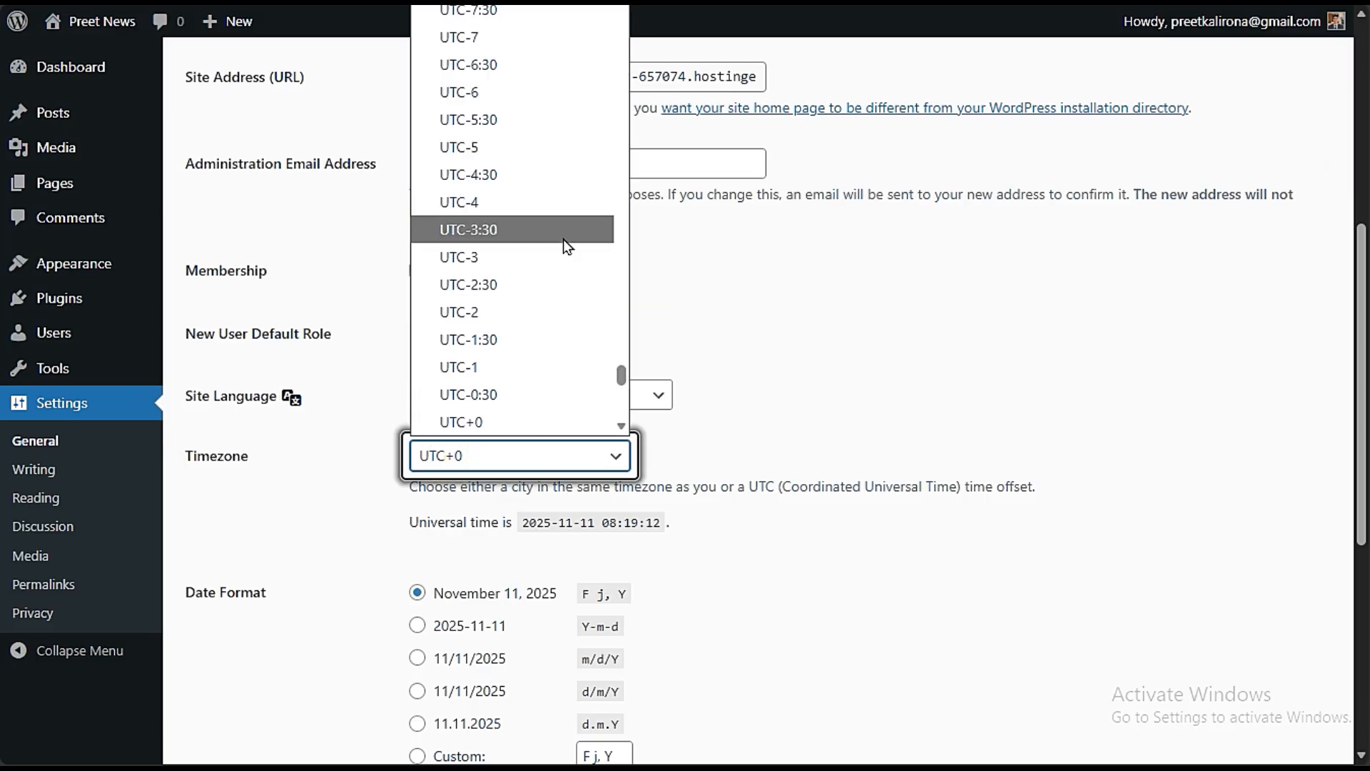
scroll(520, 428, down, 10)
click(366, 507)
scroll(292, 571, down, 3)
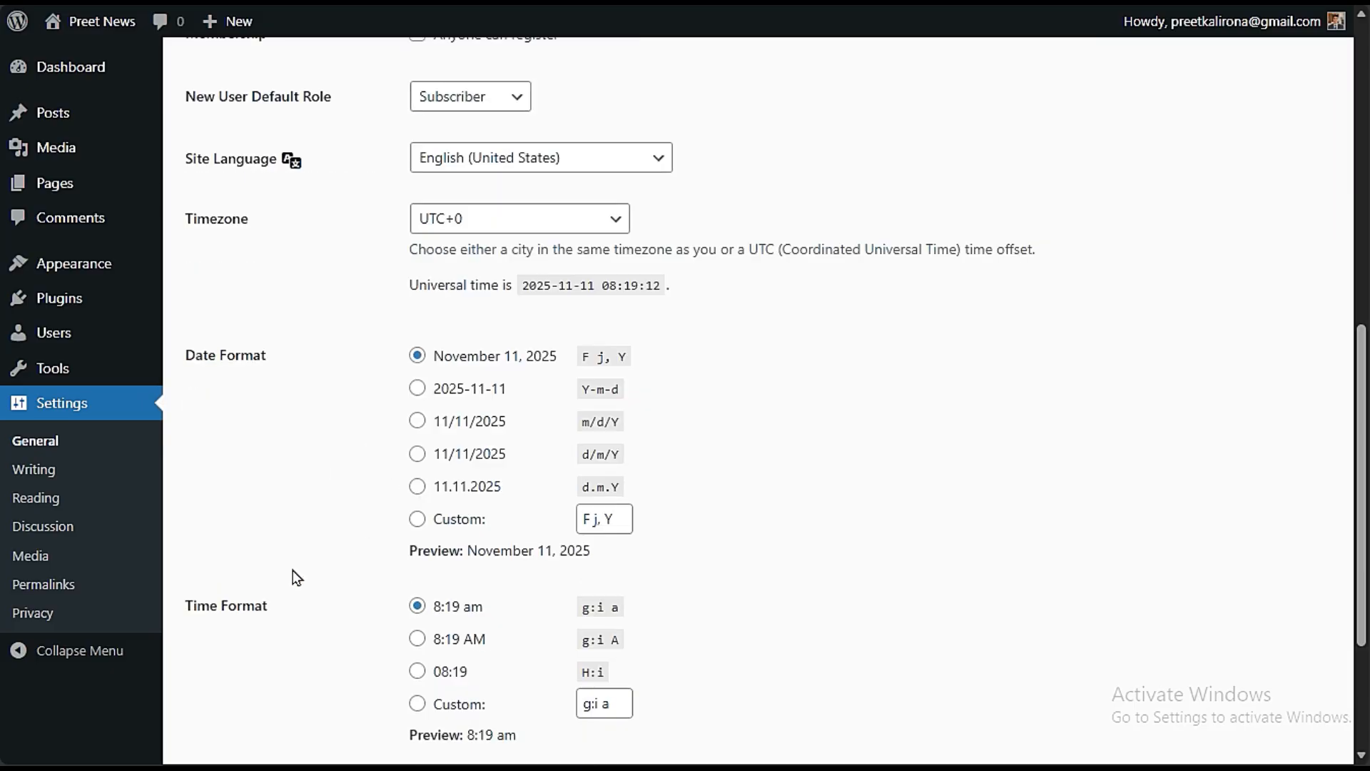
scroll(299, 578, down, 3)
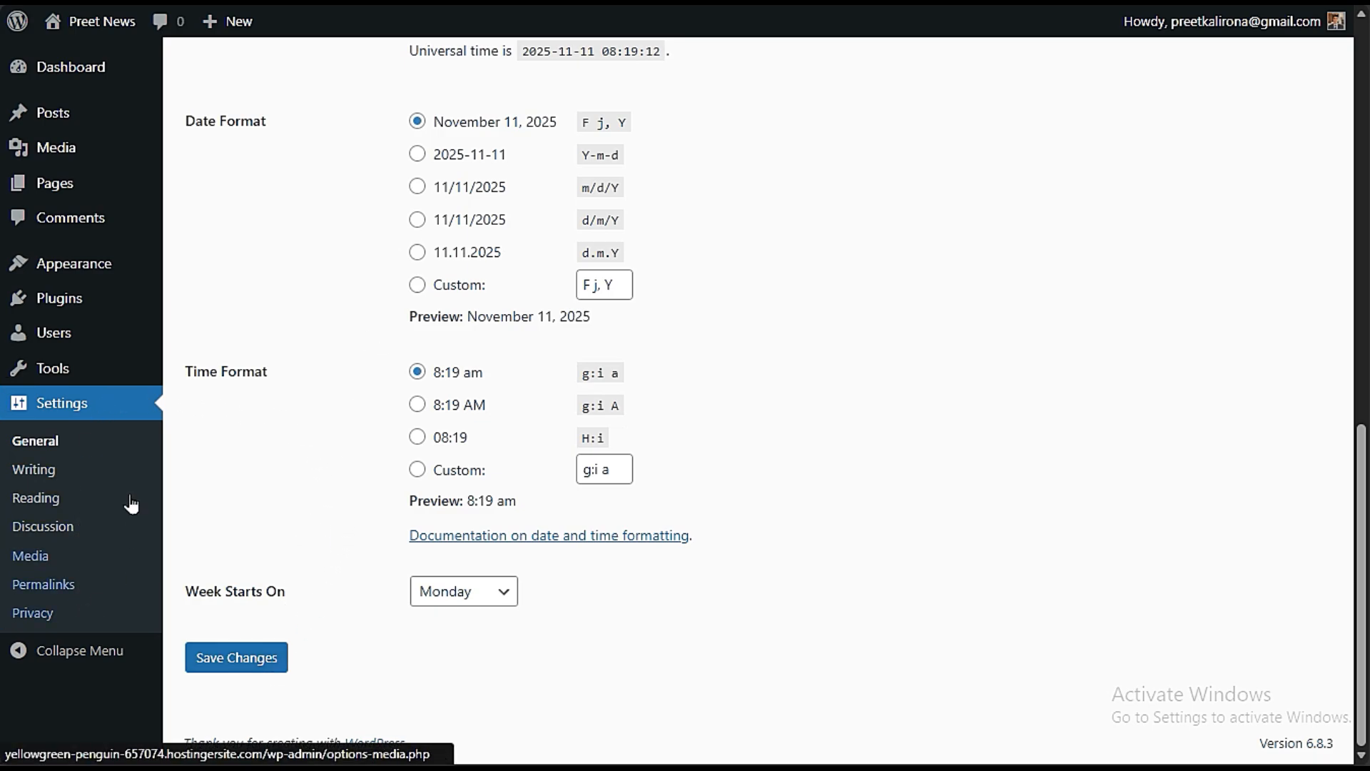
Step: Check the permalink structure options and the optional category and tag bases in the permalink settings
click(57, 582)
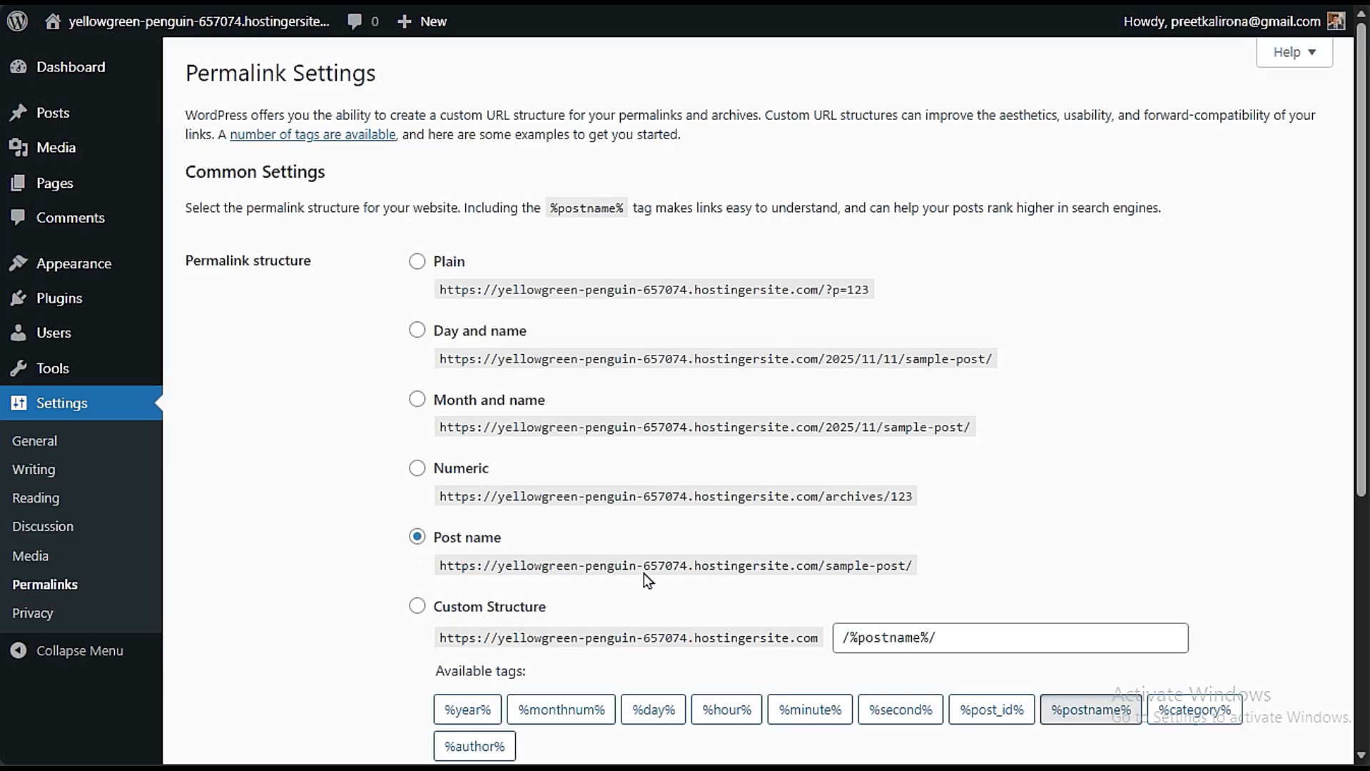
scroll(346, 546, down, 5)
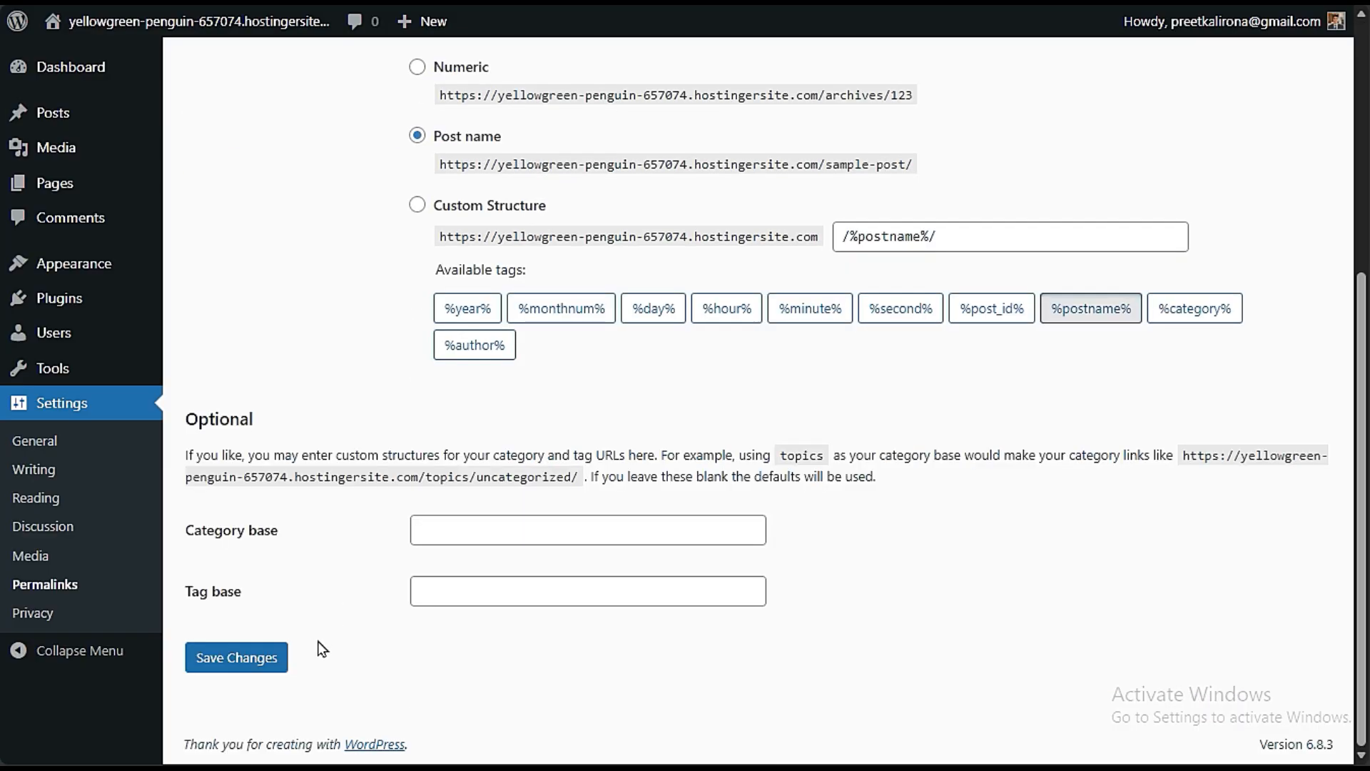
scroll(325, 580, up, 5)
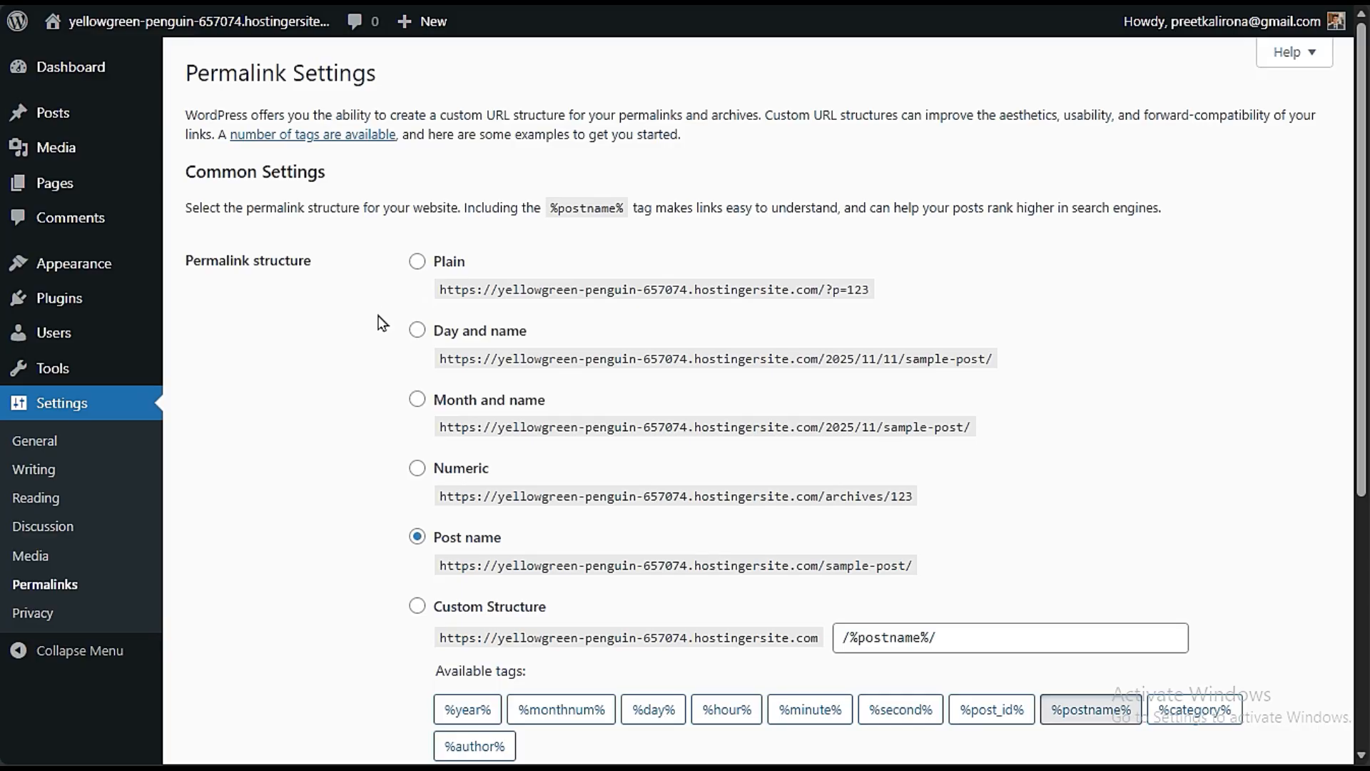
Step: Search for the theme "spexo" among the themes available to add and activate Spexo
mouse_move(74, 263)
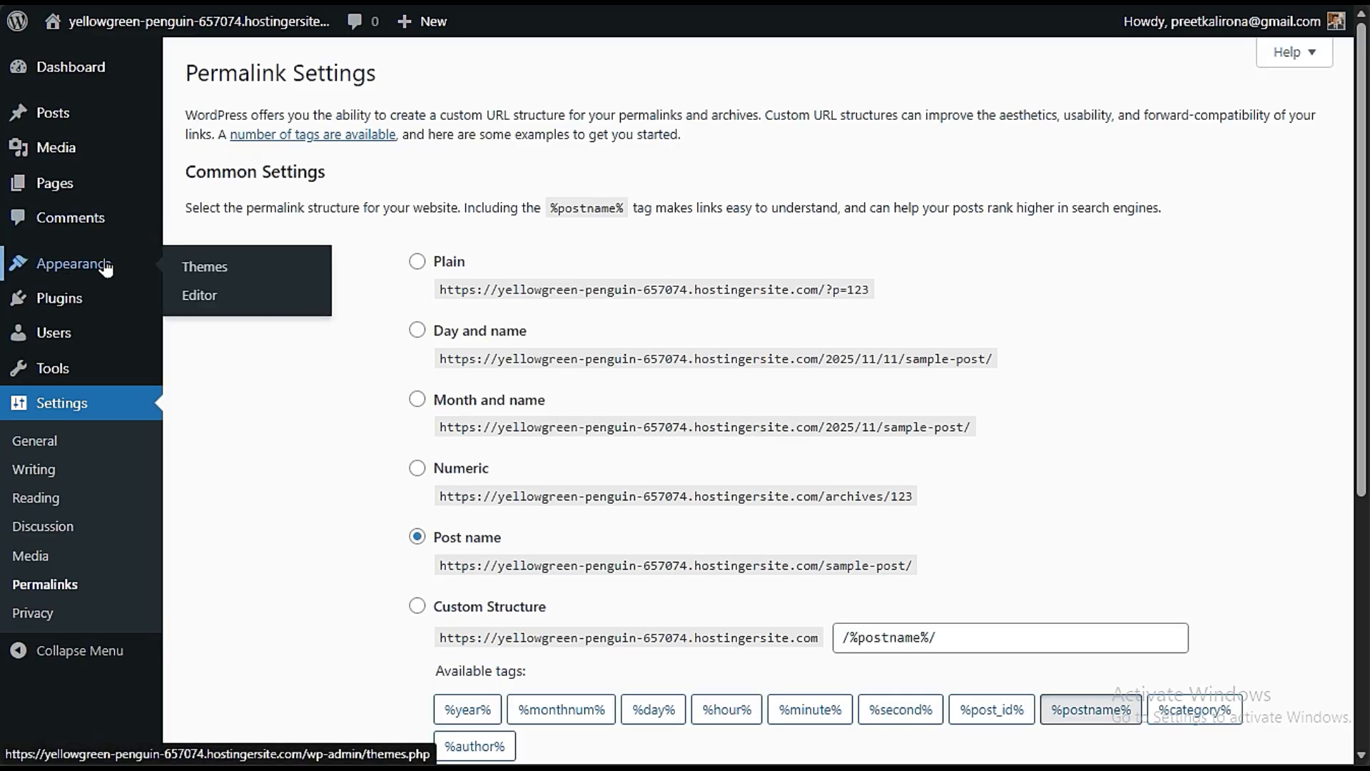
click(200, 267)
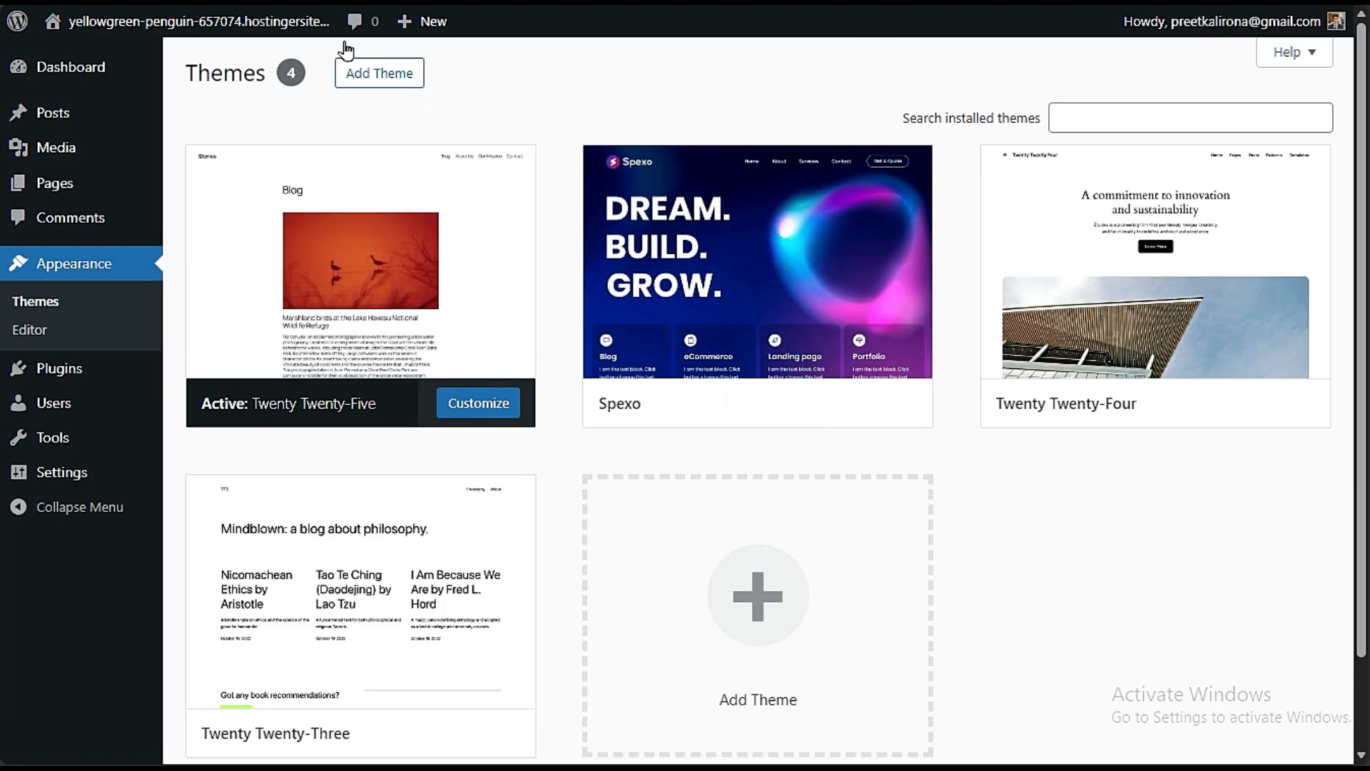
mouse_move(811, 292)
click(373, 77)
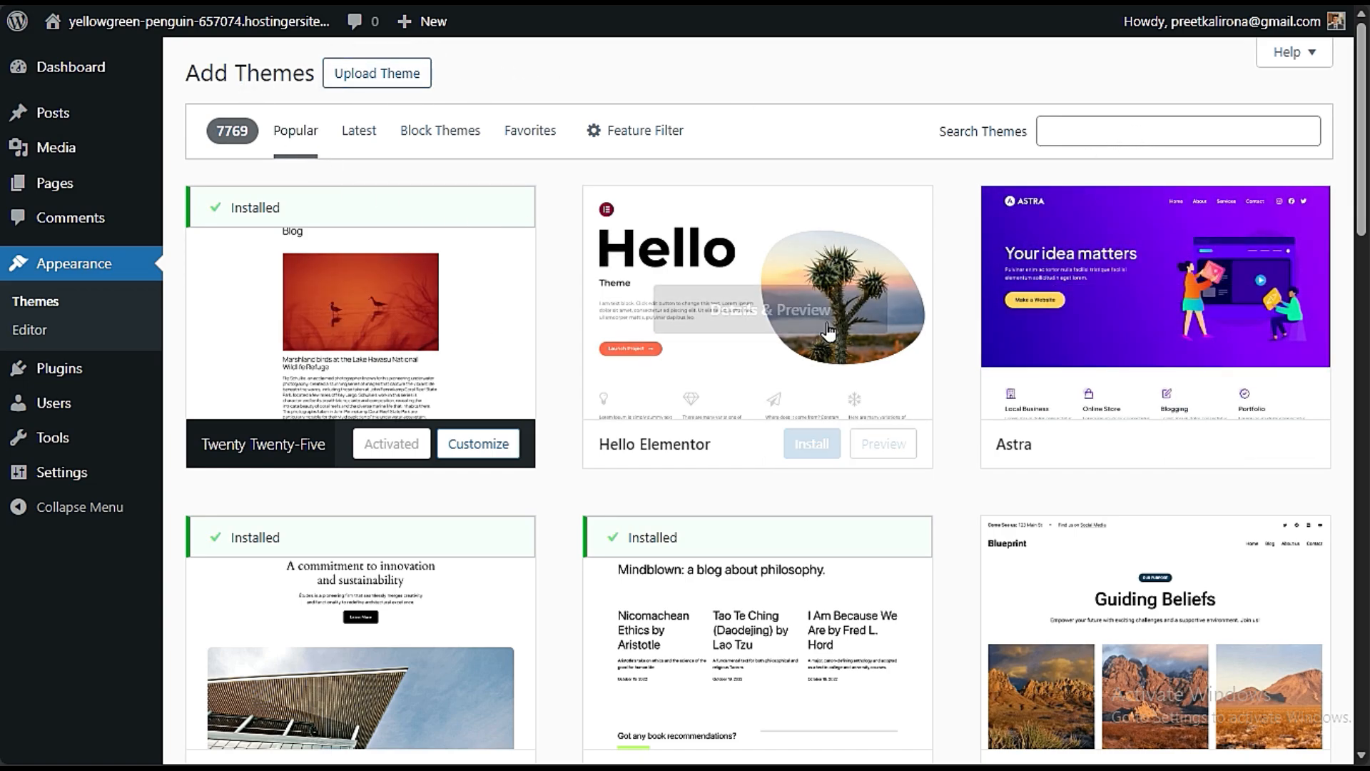
click(1090, 132)
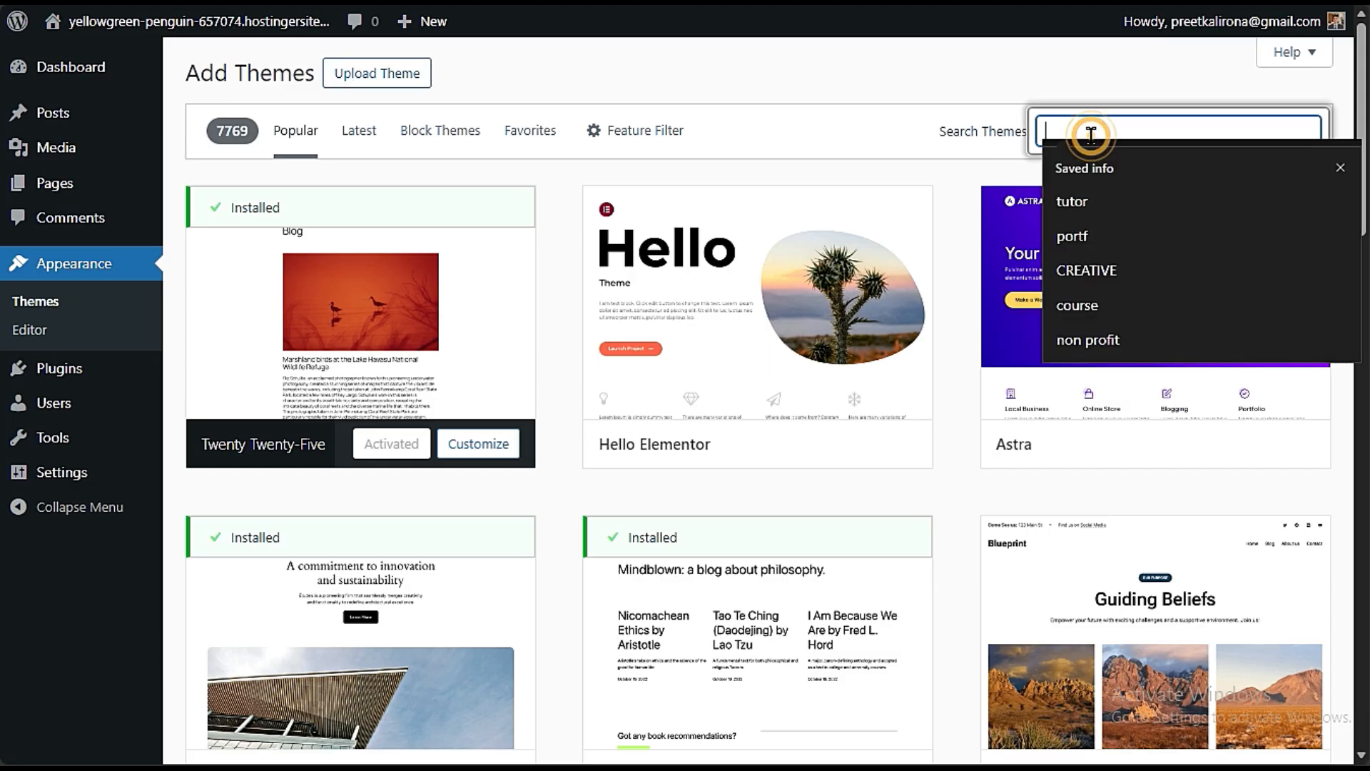
text(sp)
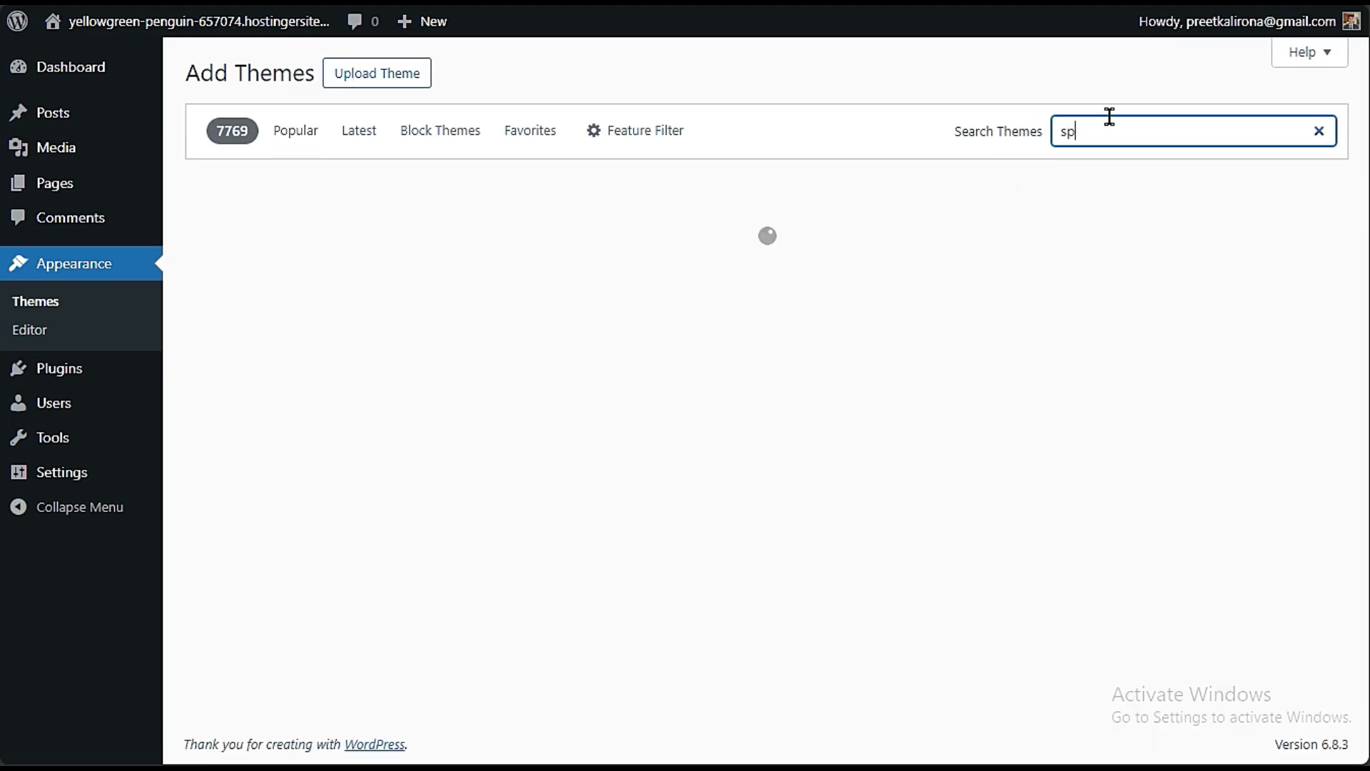
text(ex)
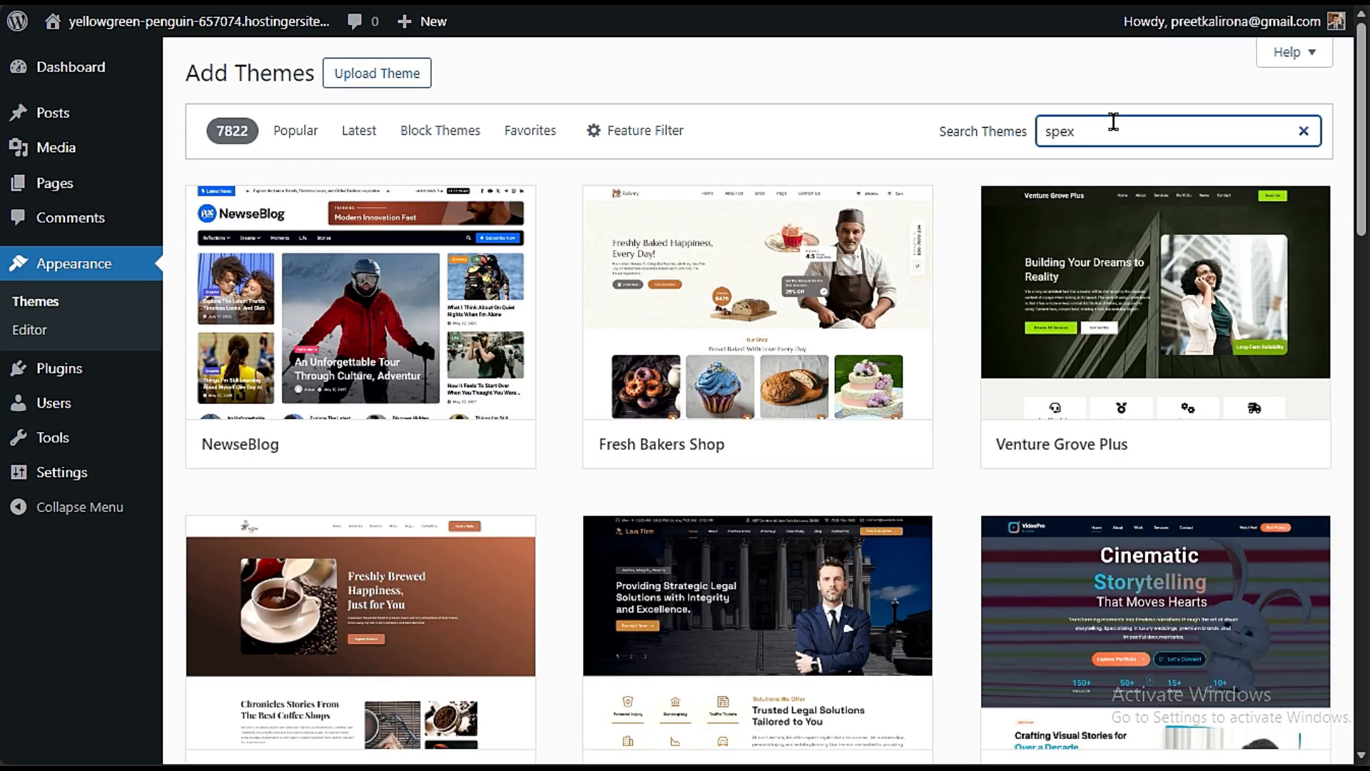
text(o)
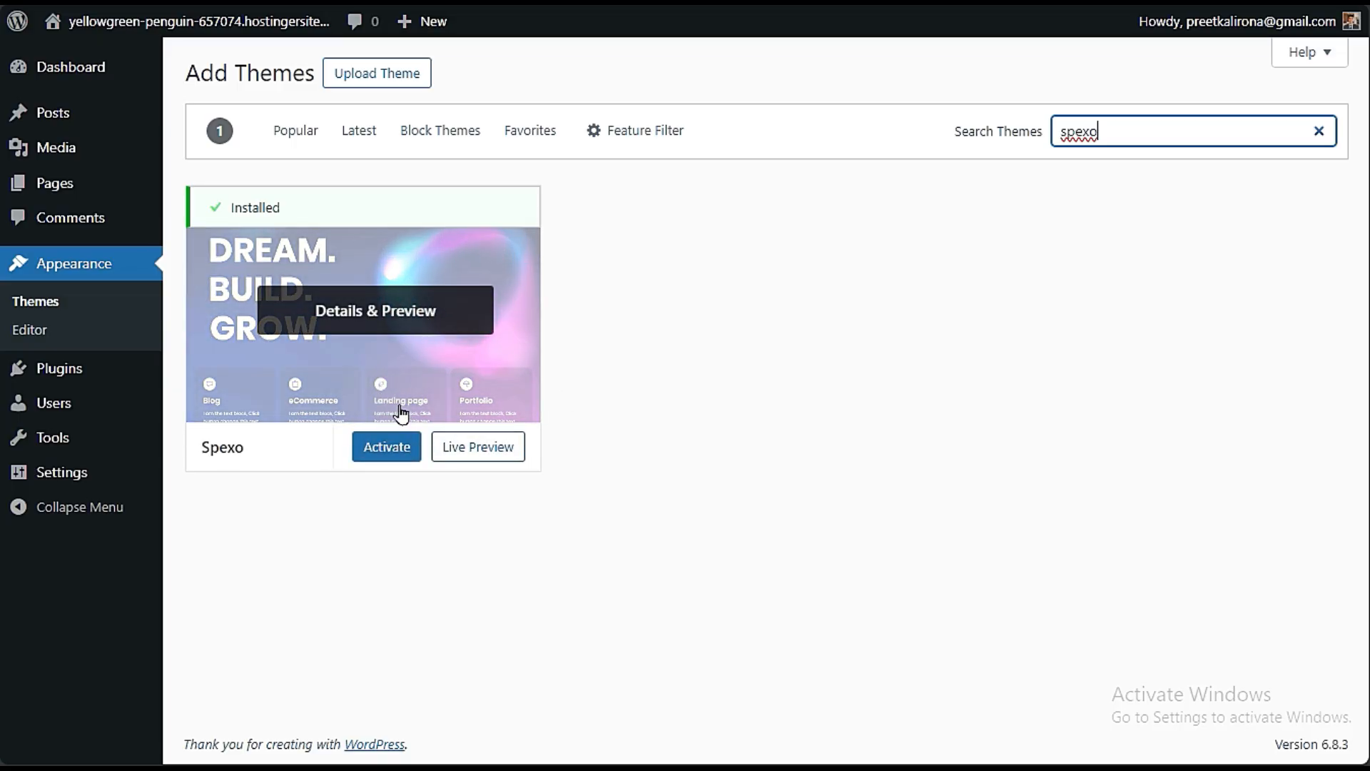
click(374, 448)
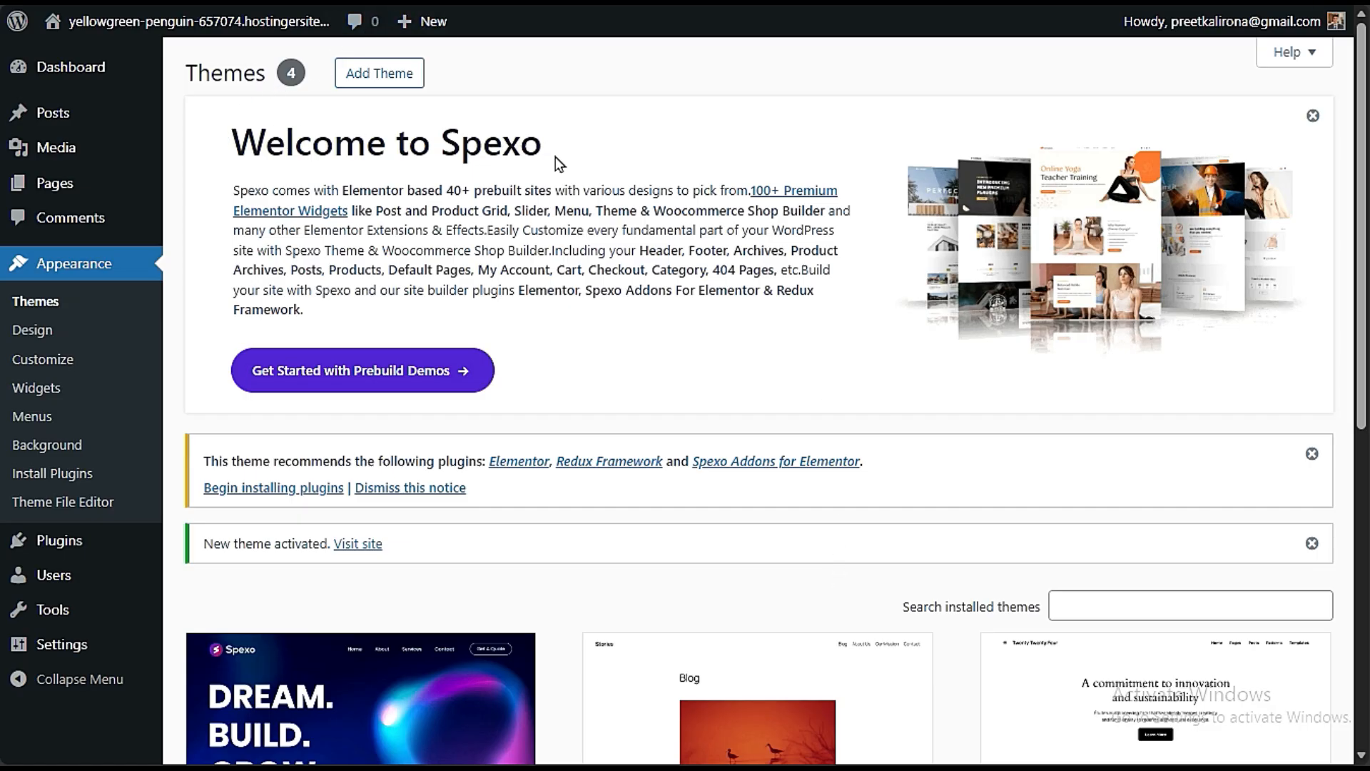
Step: Read the notice listing the plugins that the Spexo theme recommends
click(189, 464)
drag(224, 462, 949, 486)
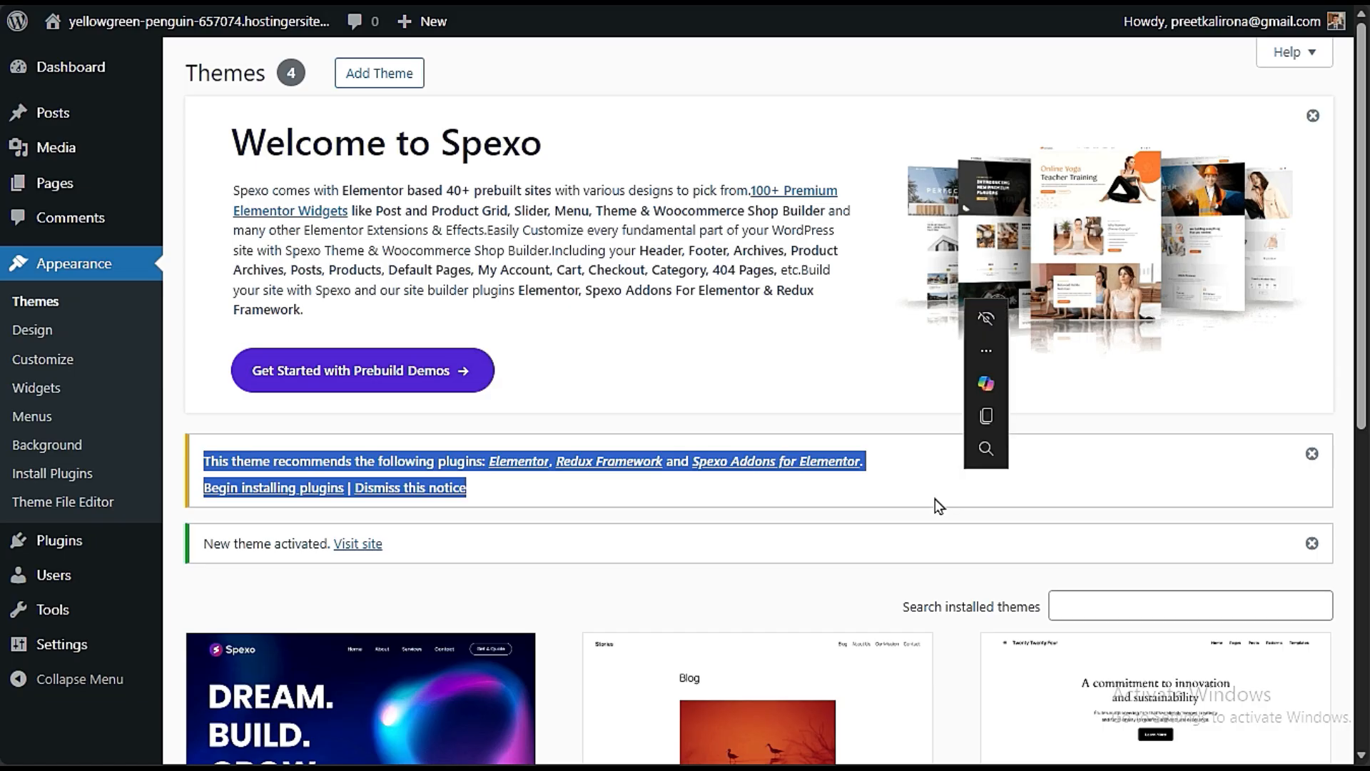
click(865, 510)
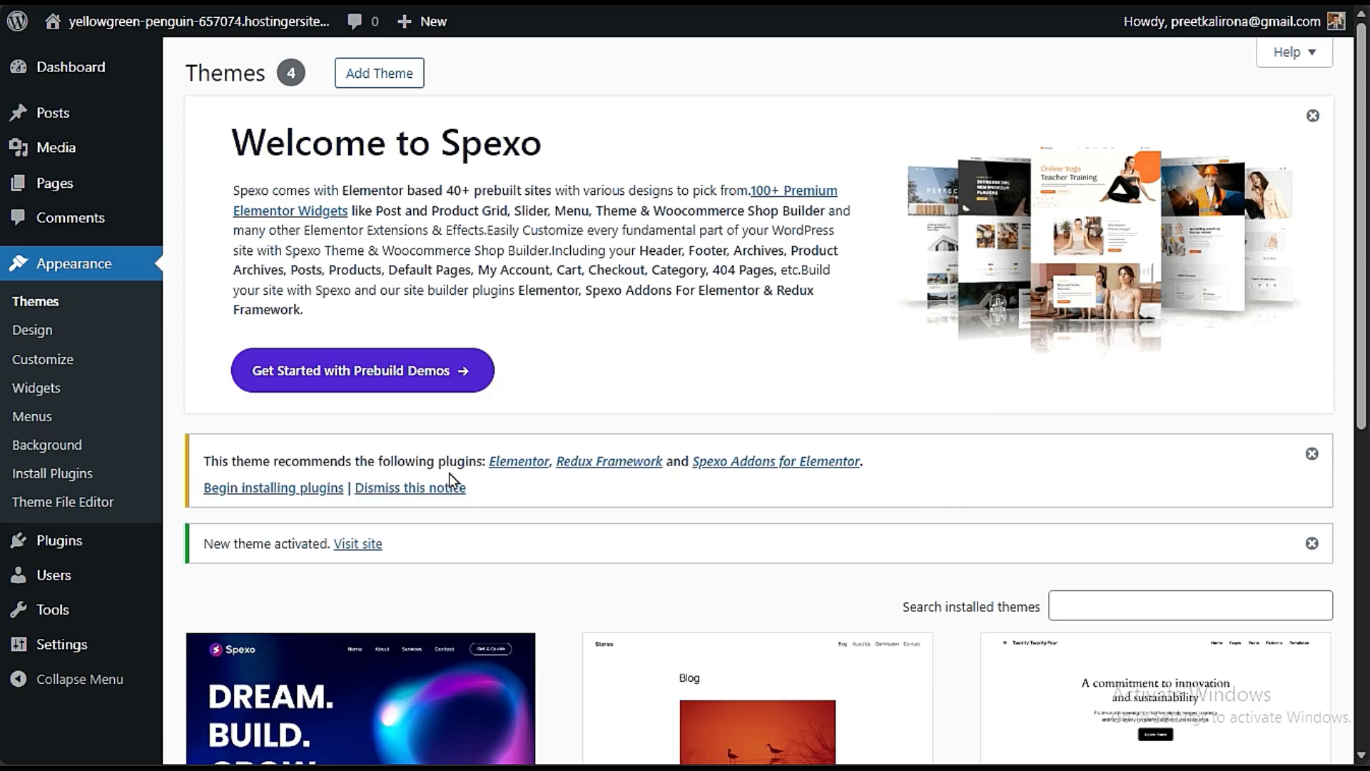
drag(885, 465, 485, 462)
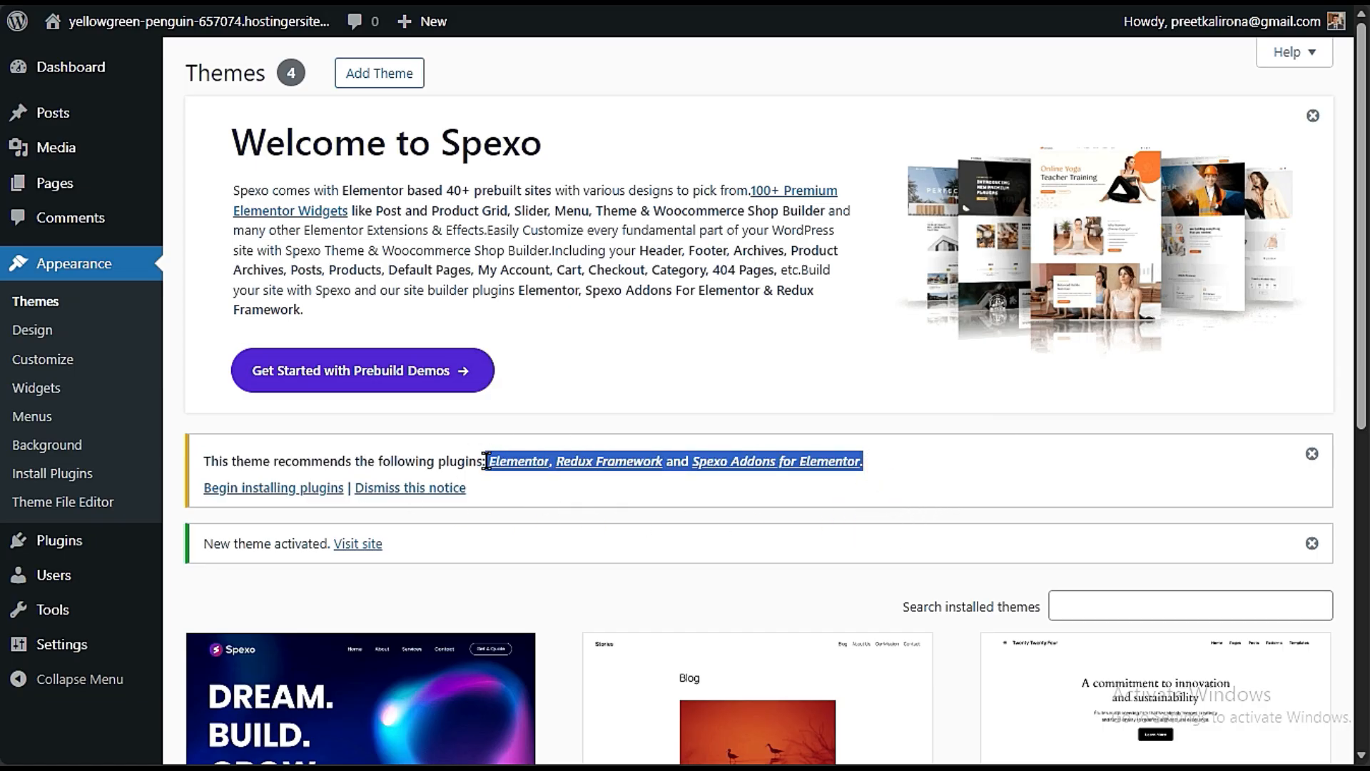
click(529, 531)
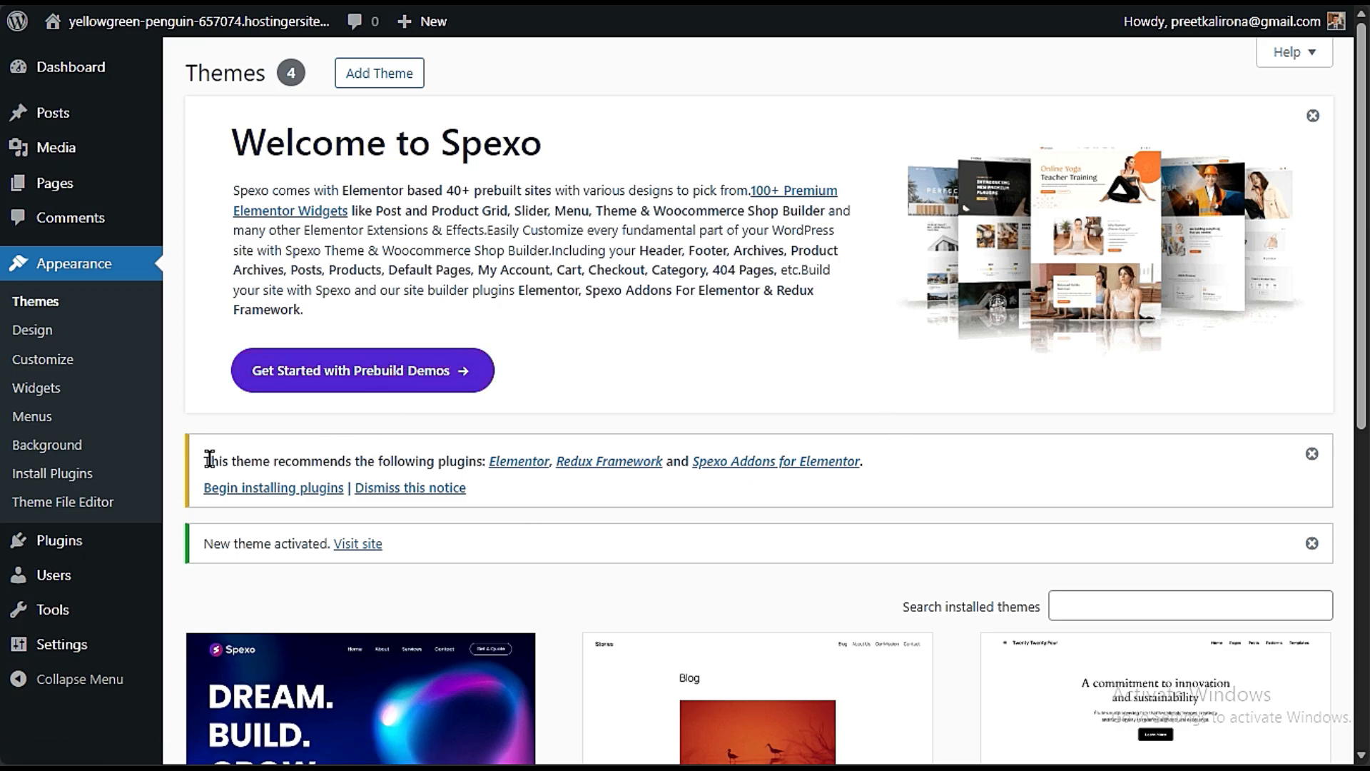
Step: Run a bulk install of all recommended plugins: Elementor, Redux Framework and Spexo Addons for Elementor
click(272, 490)
scroll(311, 456, down, 3)
click(205, 404)
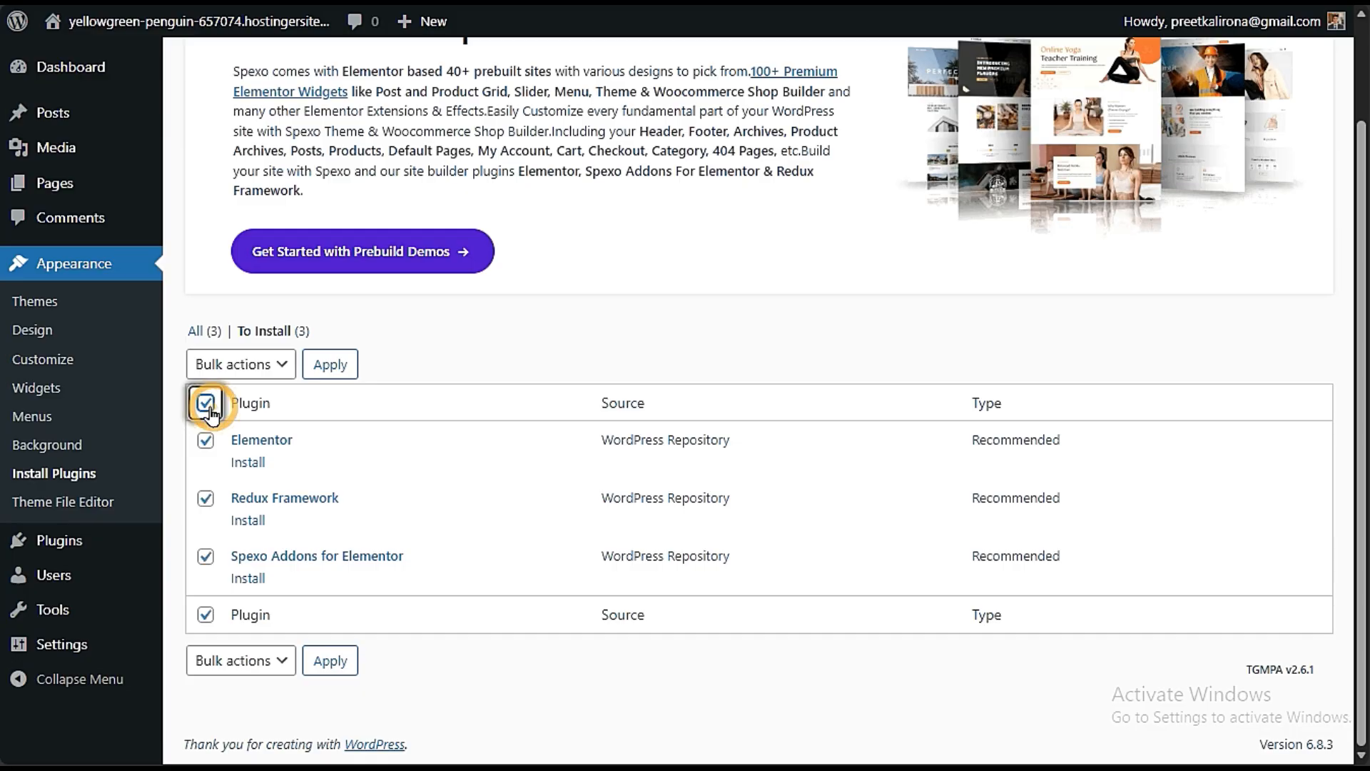
click(255, 371)
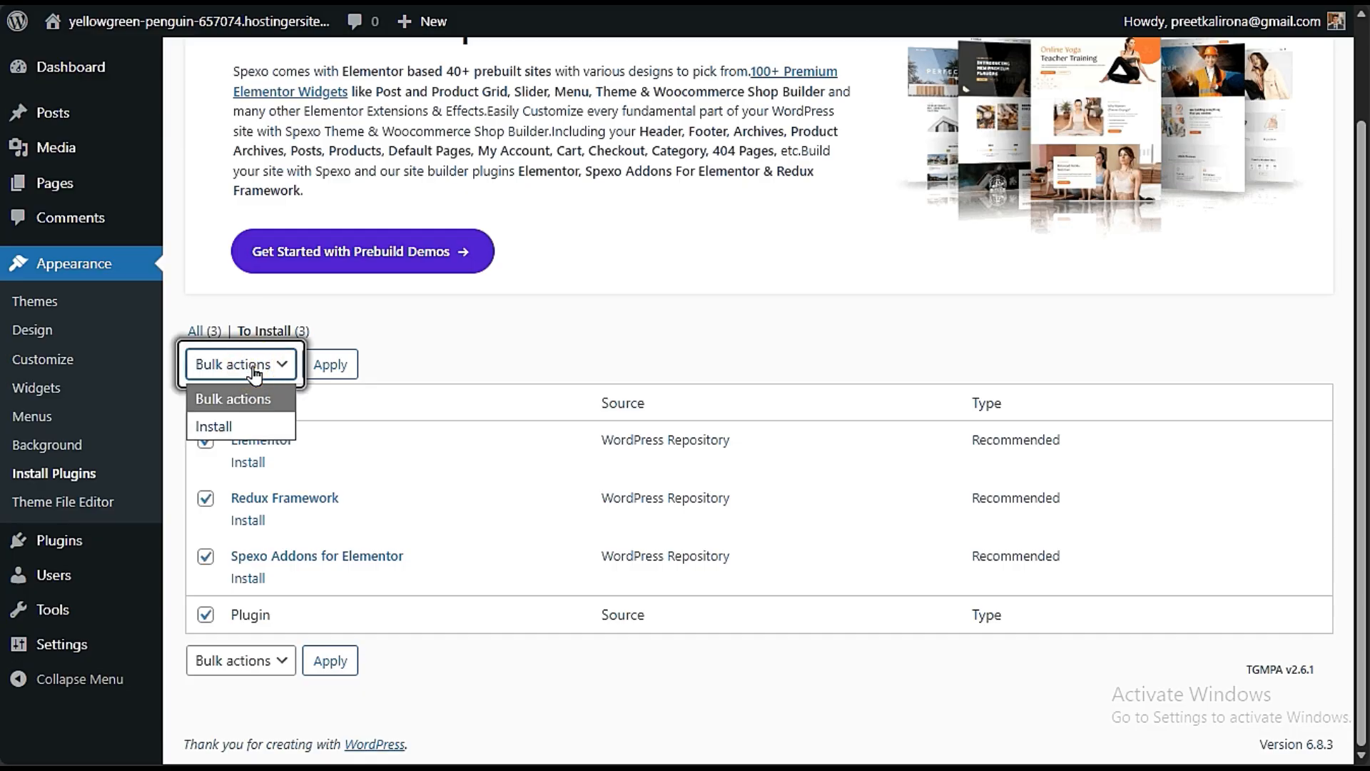
click(237, 421)
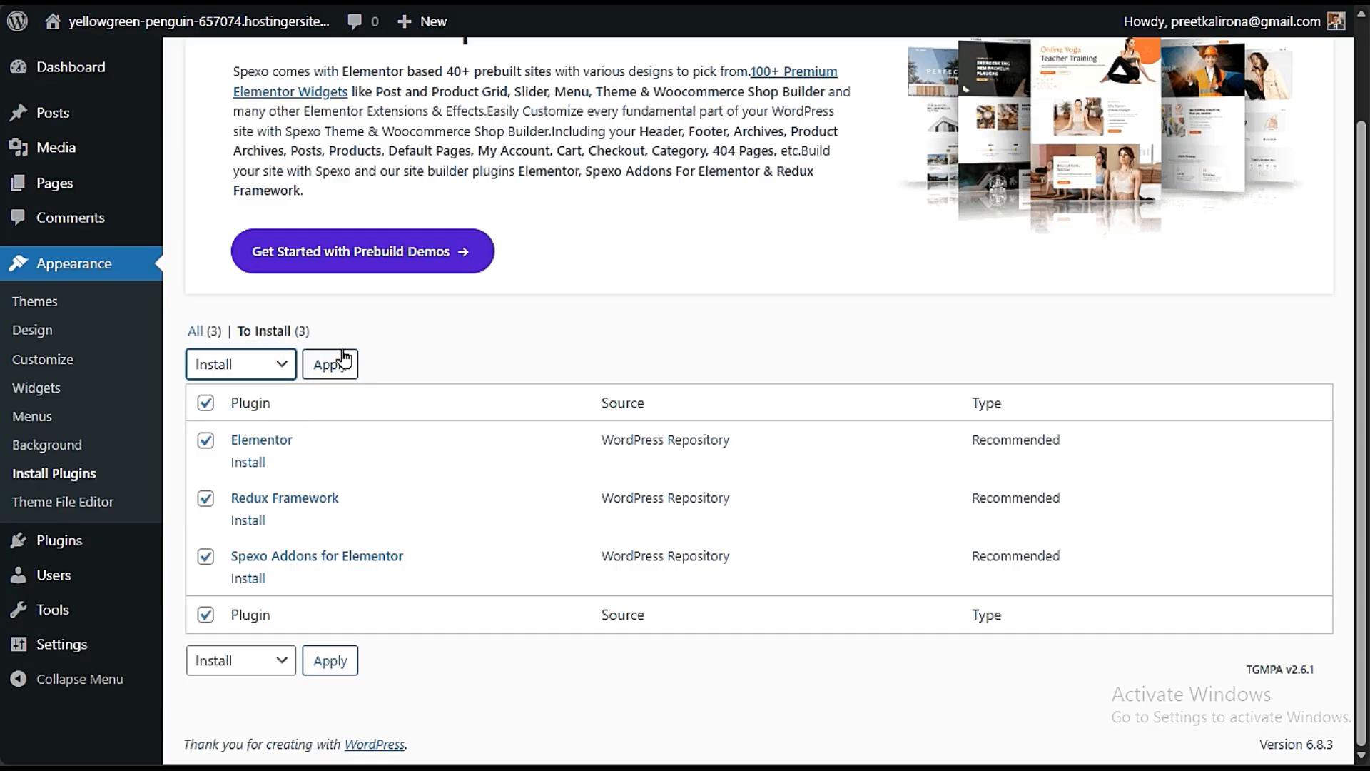
click(343, 357)
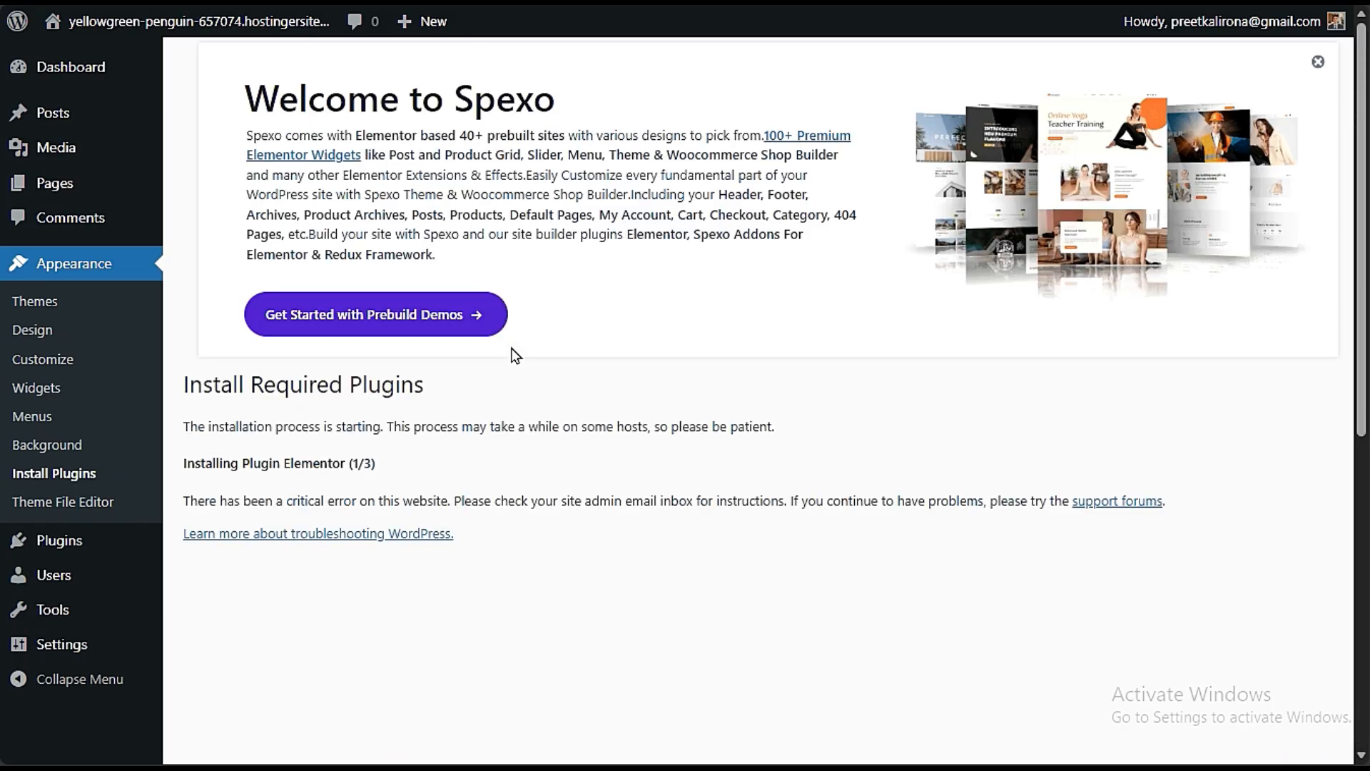
Step: Install the Redux Framework and Spexo Addons for Elementor plugins individually from the required plugins list
click(362, 532)
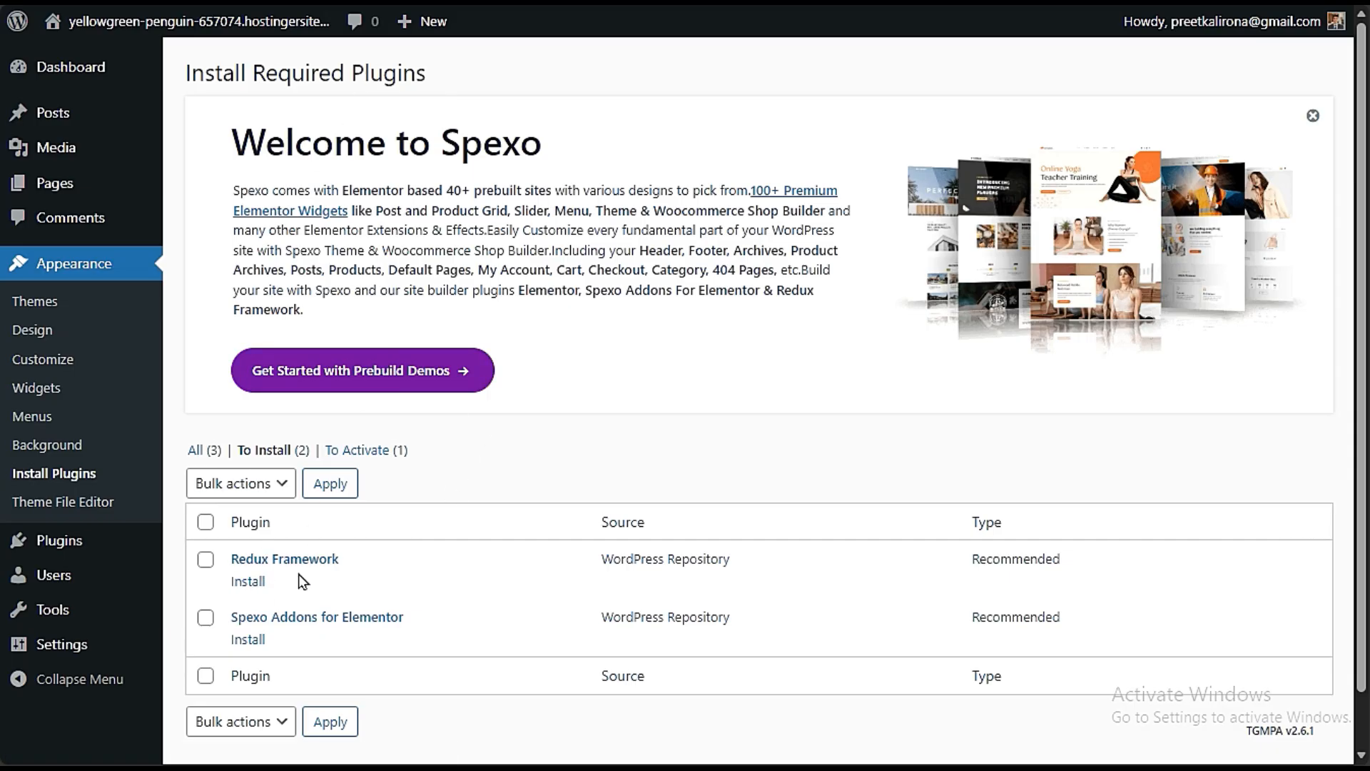
click(247, 581)
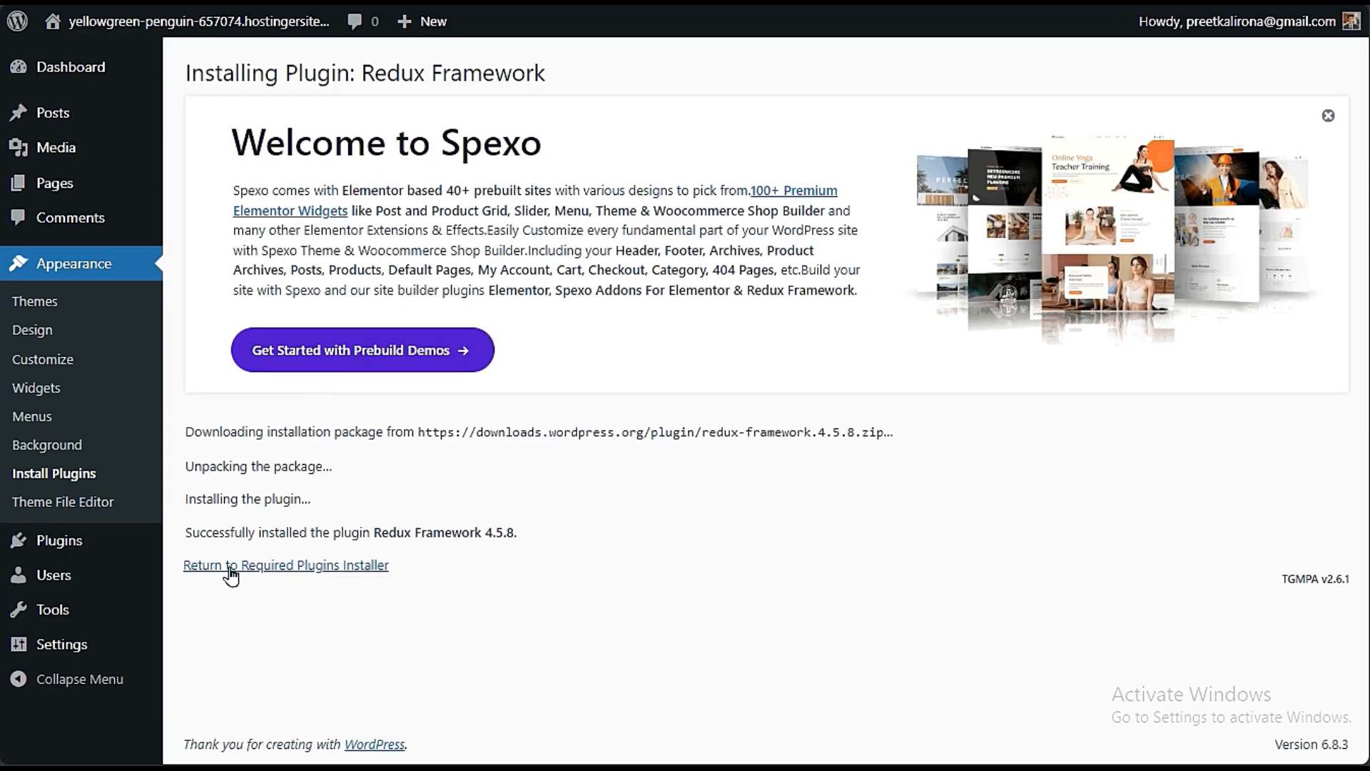
click(231, 567)
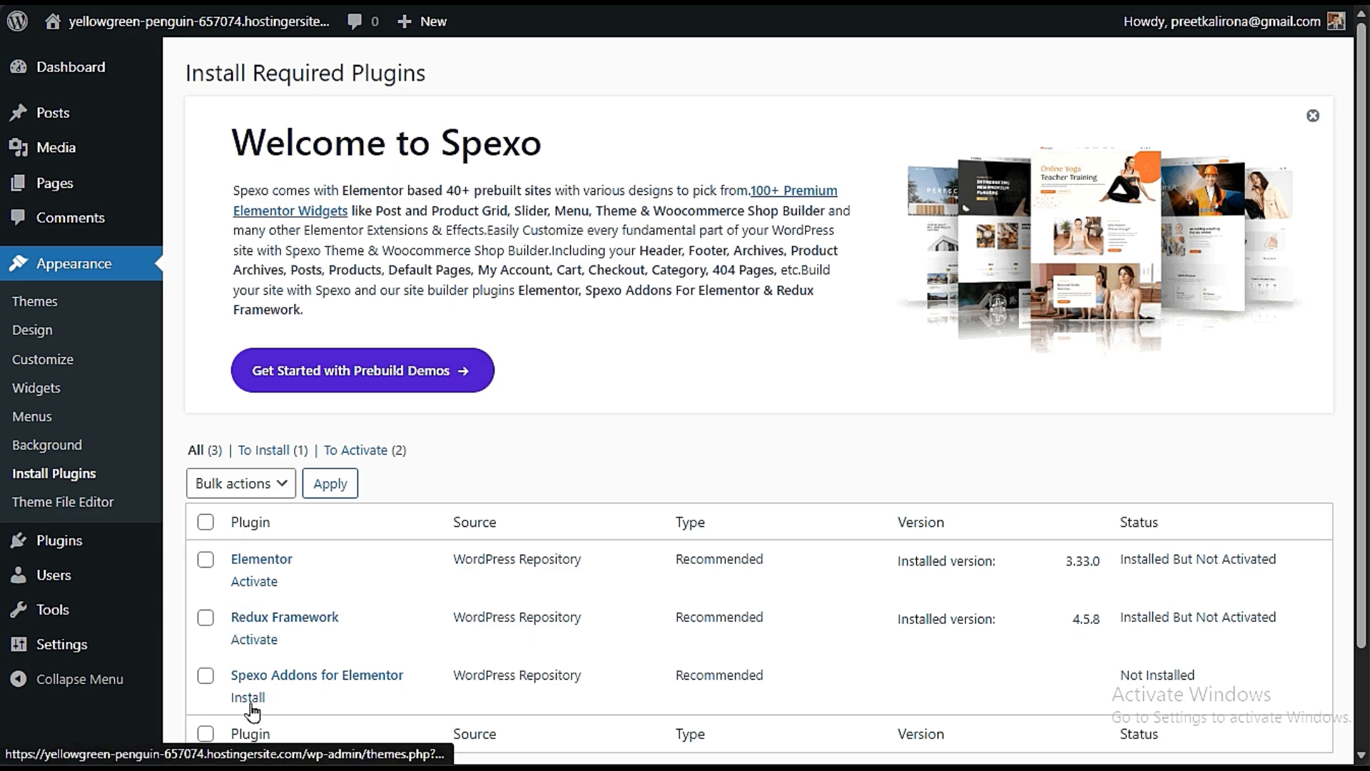
scroll(251, 707, down, 2)
click(247, 578)
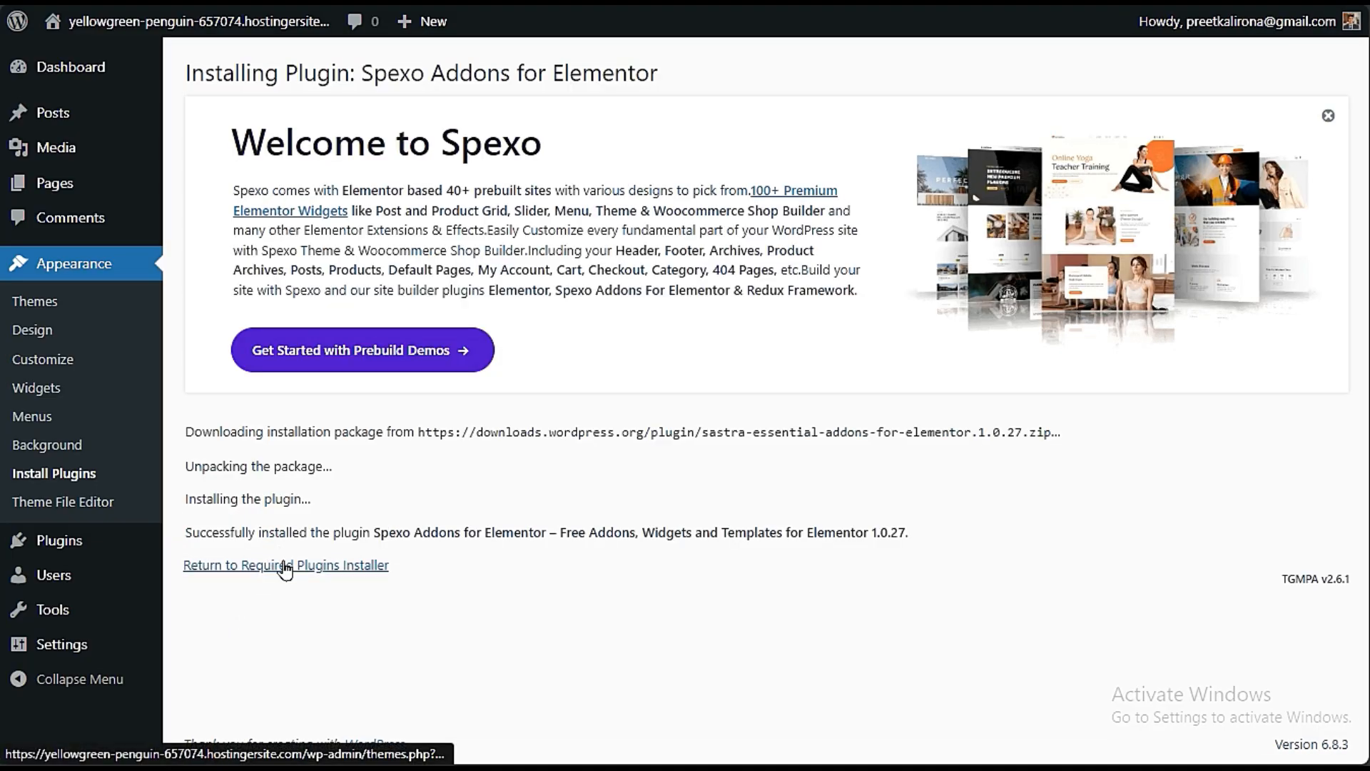
click(284, 566)
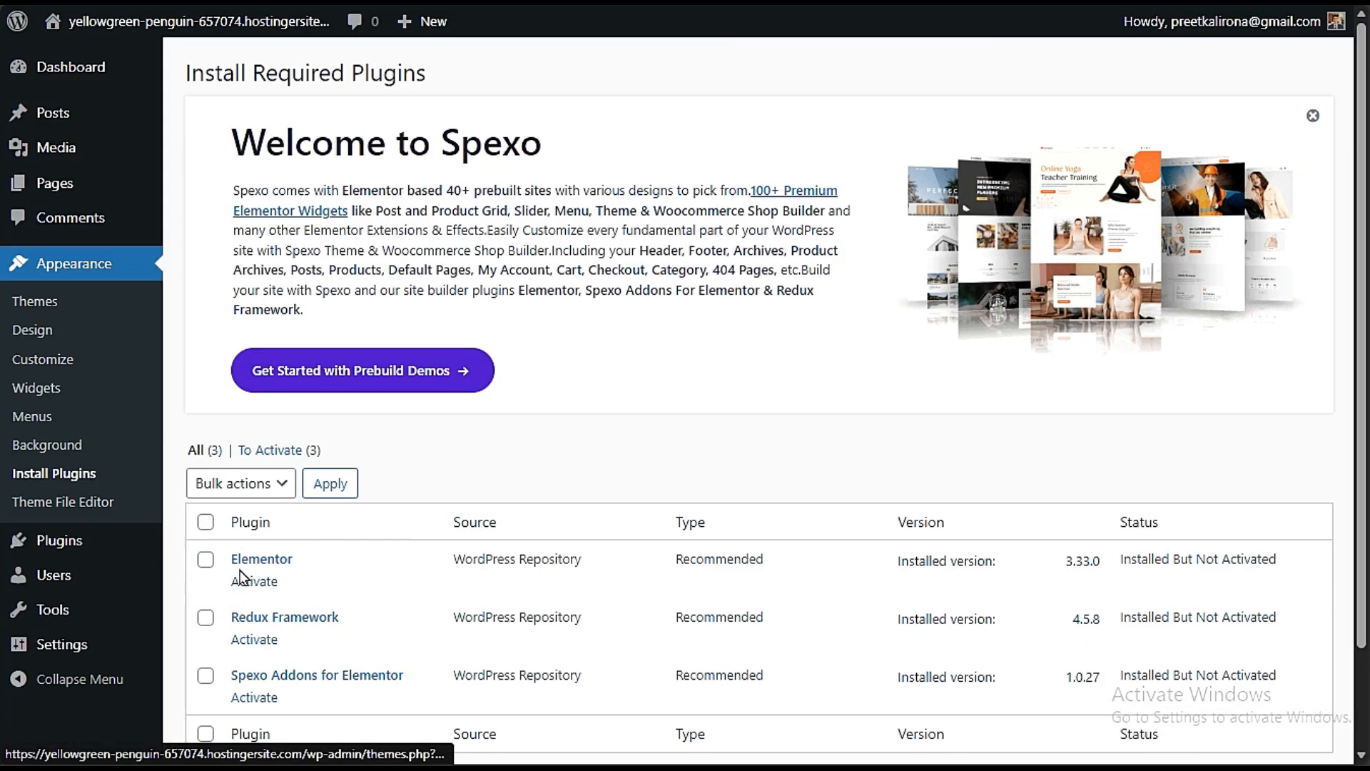
Step: Activate Elementor, Redux Framework and Spexo Addons for Elementor together with a bulk action
click(205, 522)
click(236, 484)
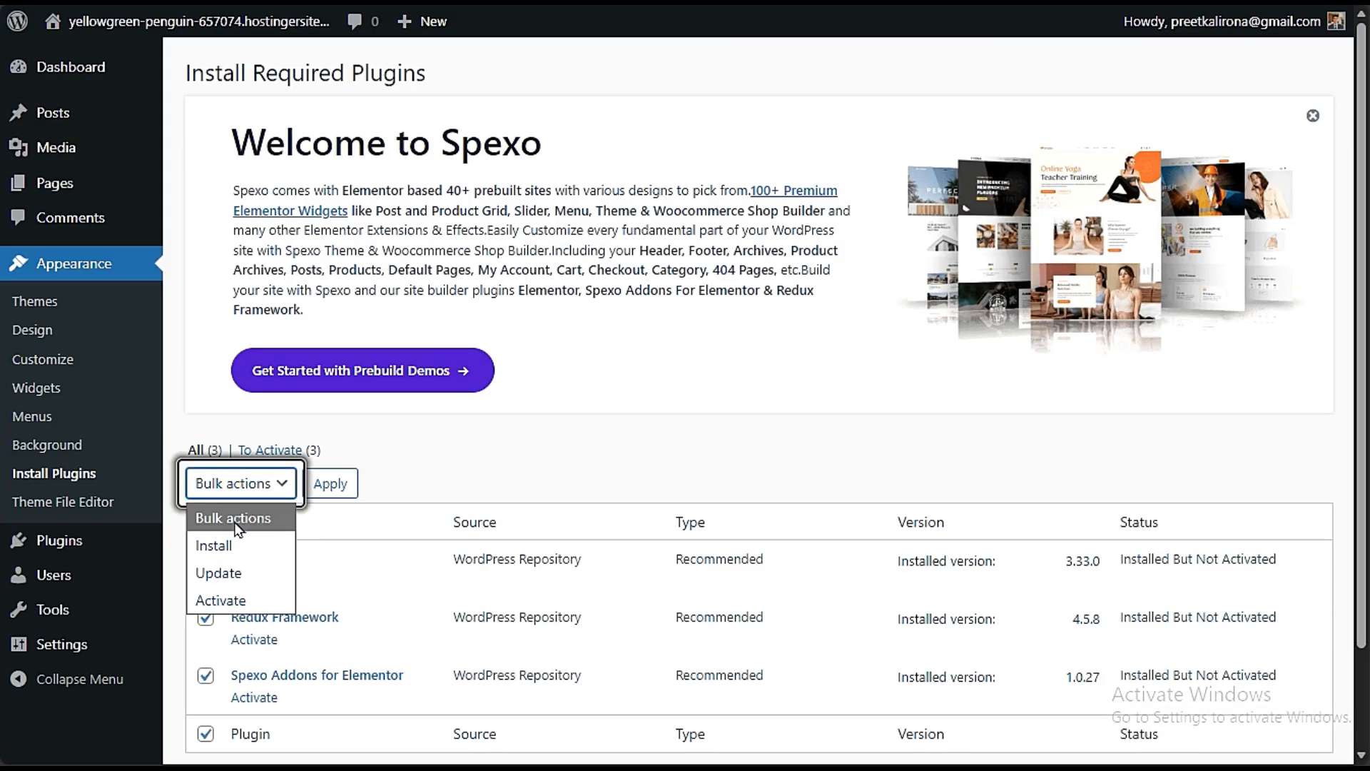
click(229, 600)
click(330, 484)
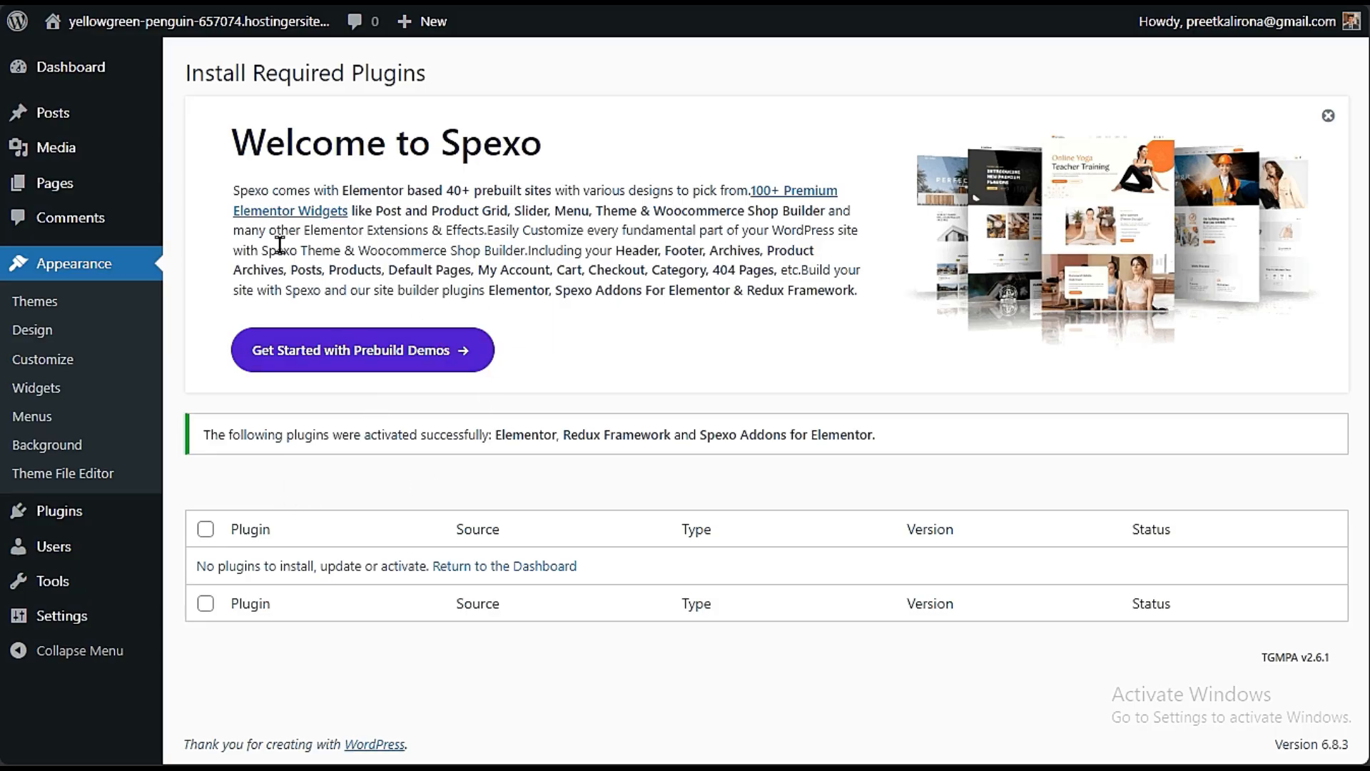
Step: Reload the admin area, return to the dashboard and open the Prebuilt Websites library of Spexo Addons
key(F5)
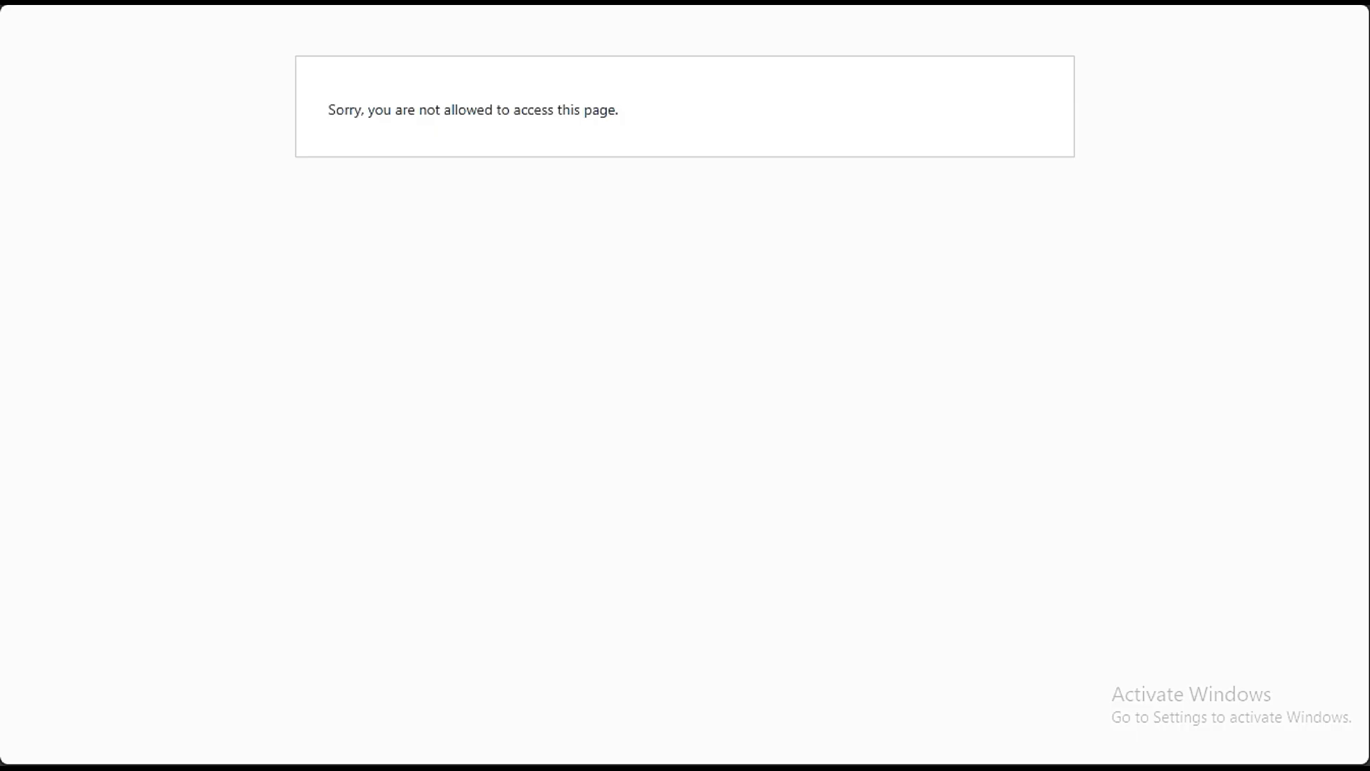
key(ctrl+l)
key(Escape)
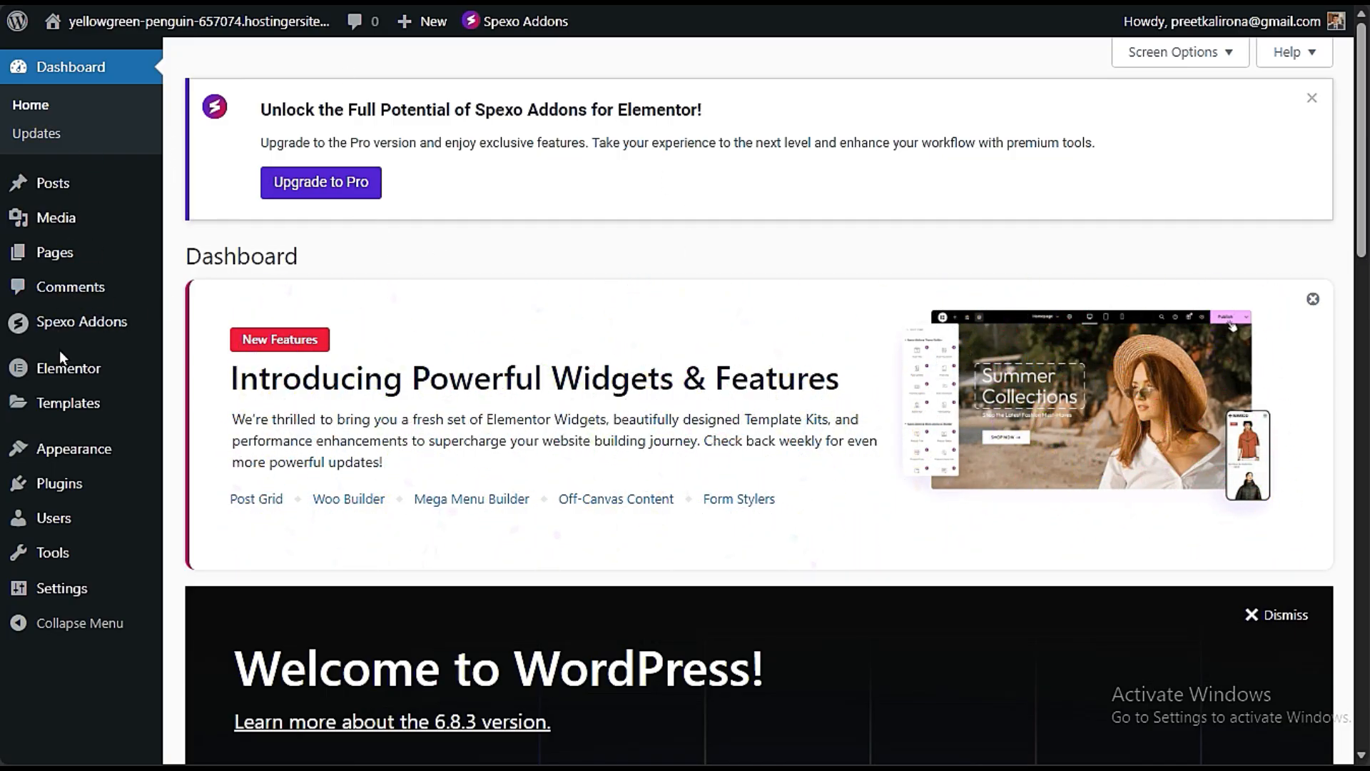
mouse_move(104, 334)
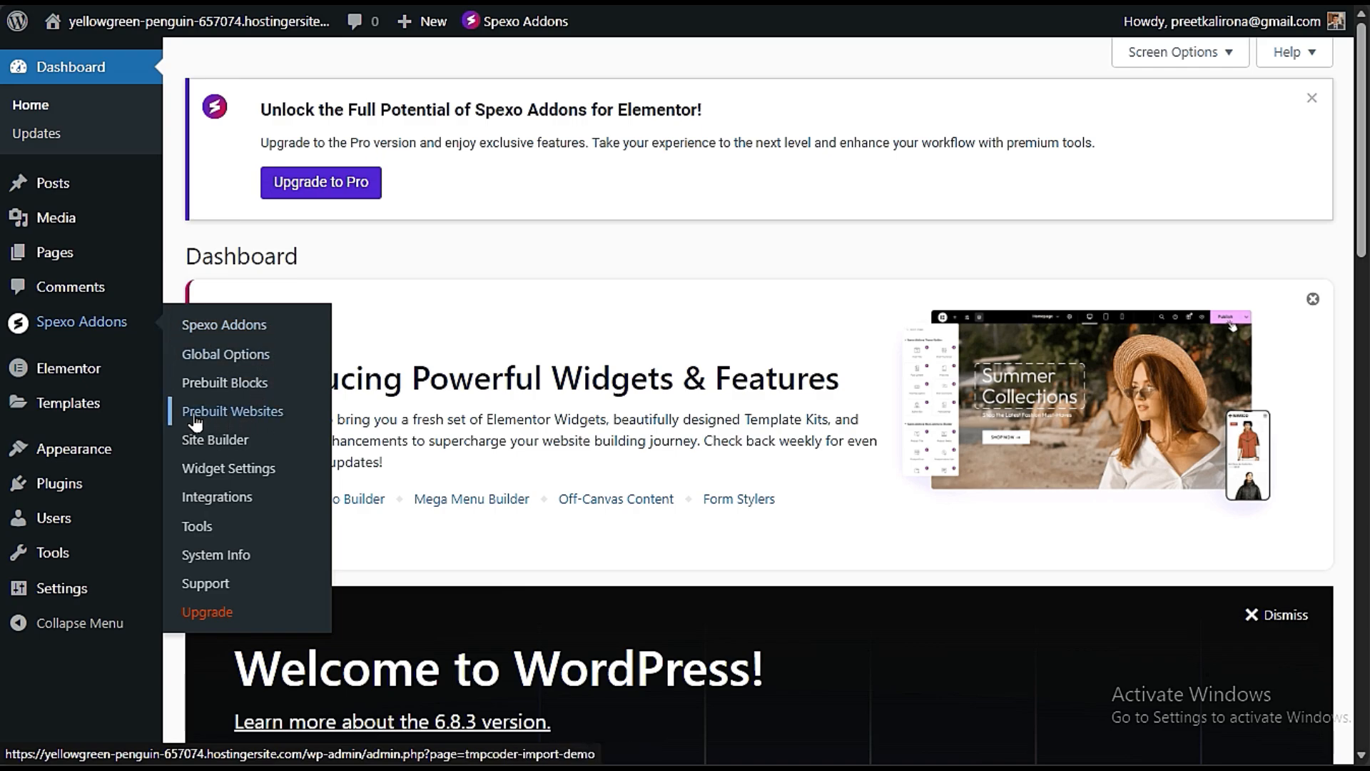
click(261, 417)
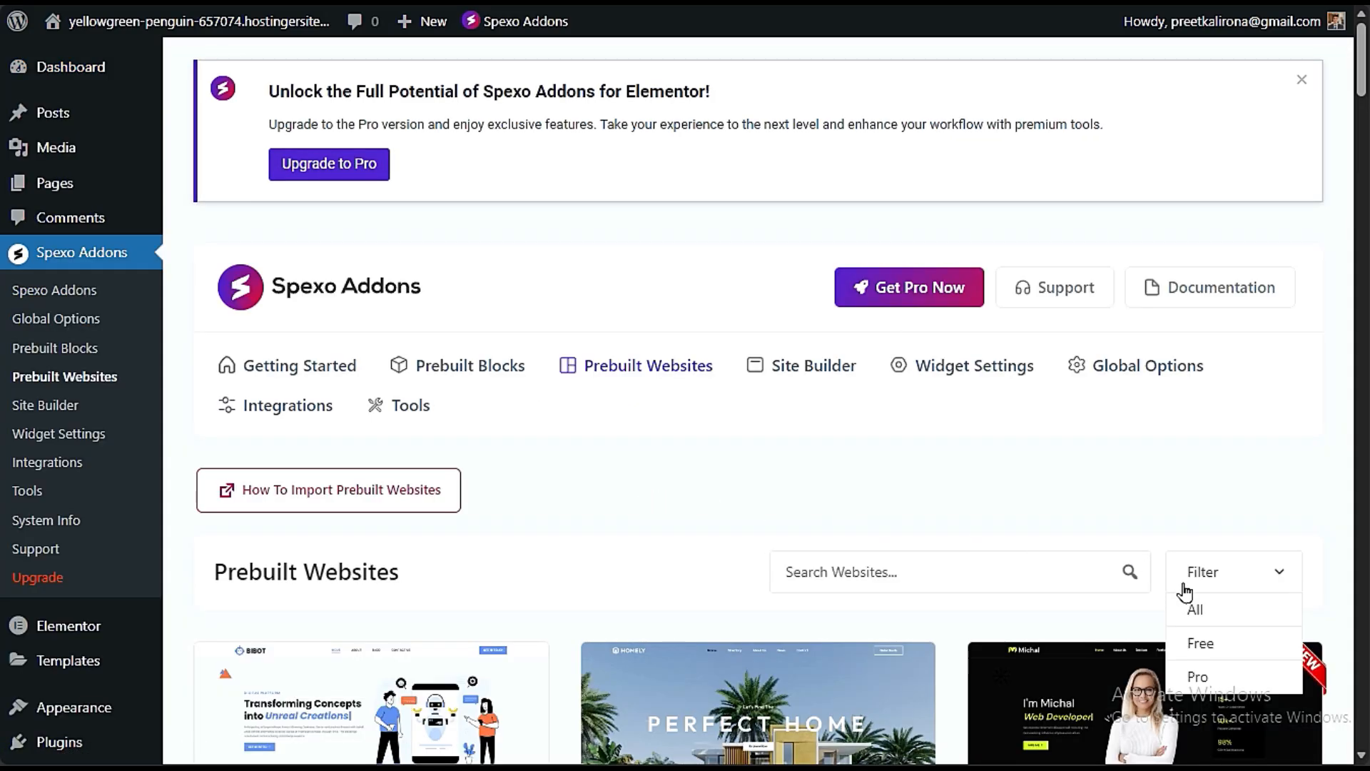
Step: Filter the prebuilt websites library to Free templates and find the News Portal template
scroll(746, 511, down, 3)
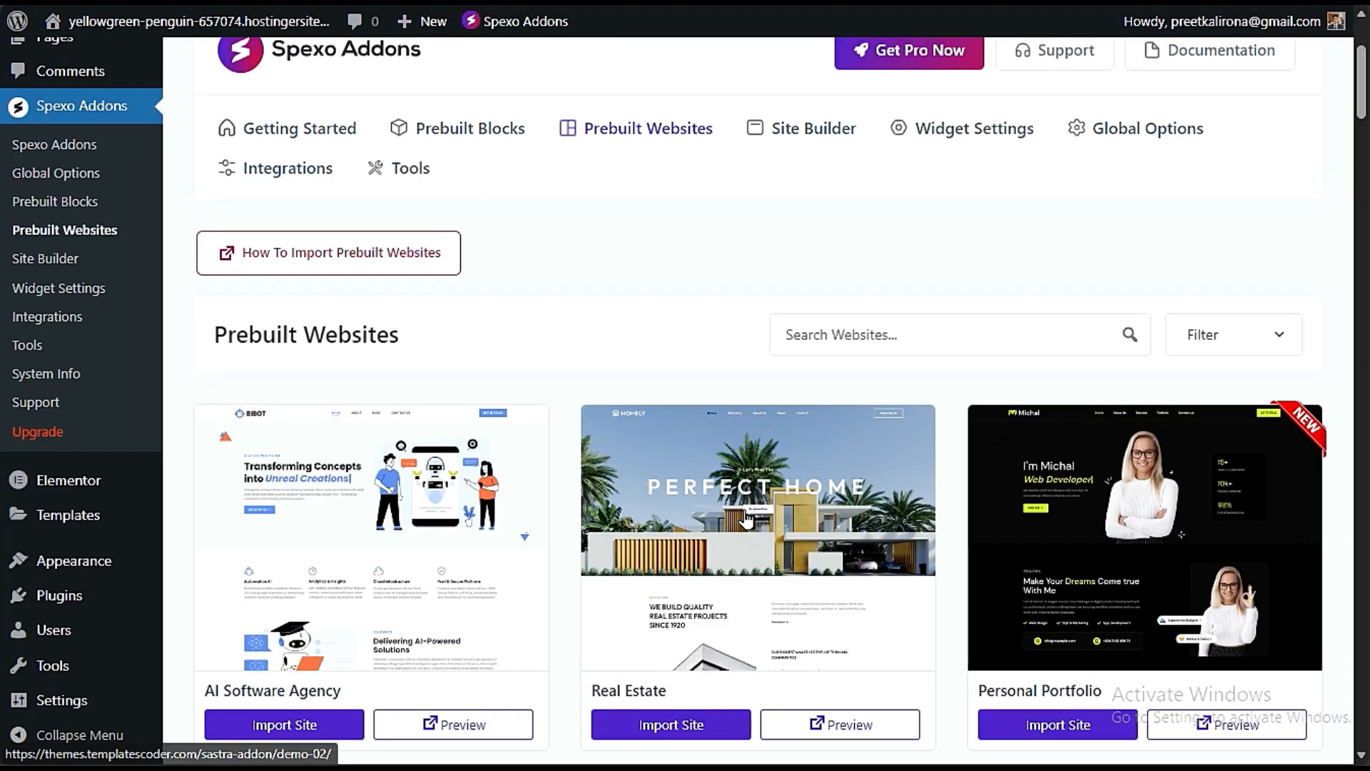
mouse_move(1233, 336)
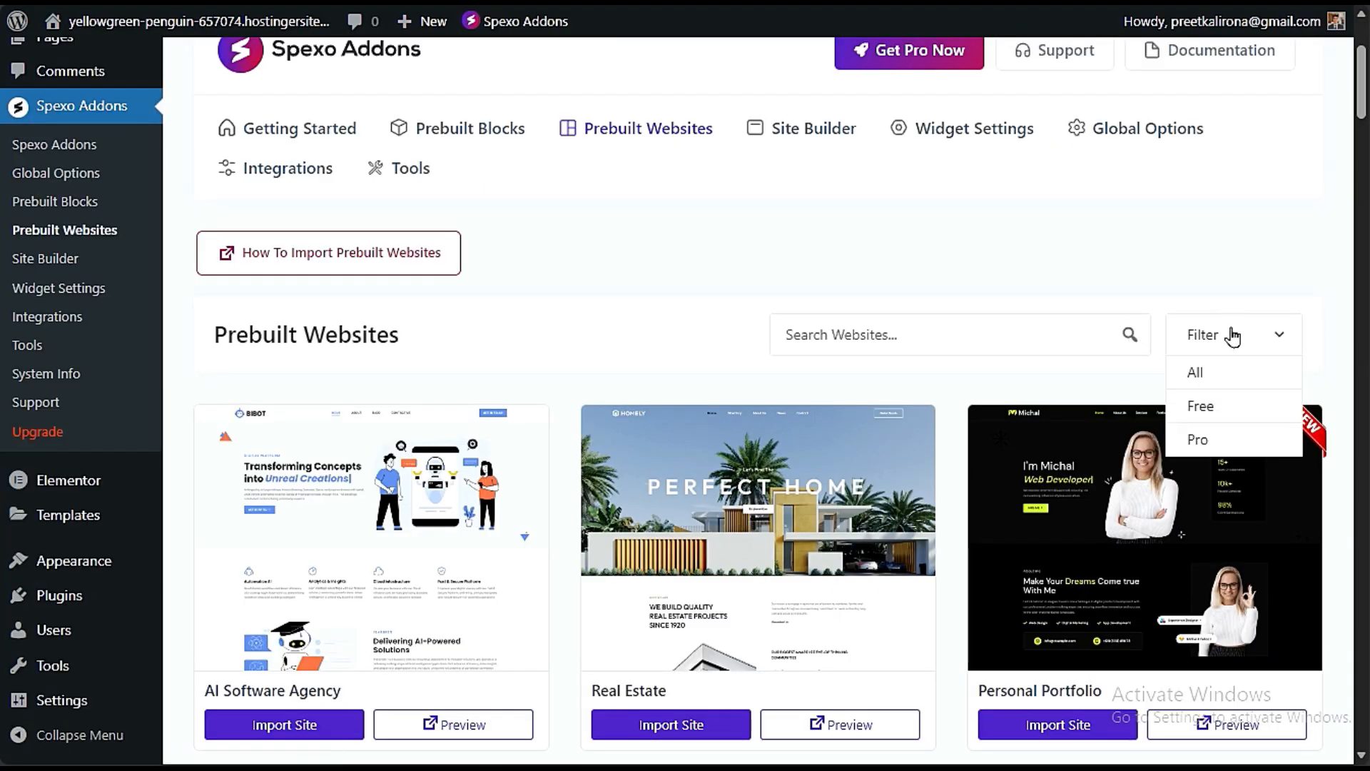
click(1196, 397)
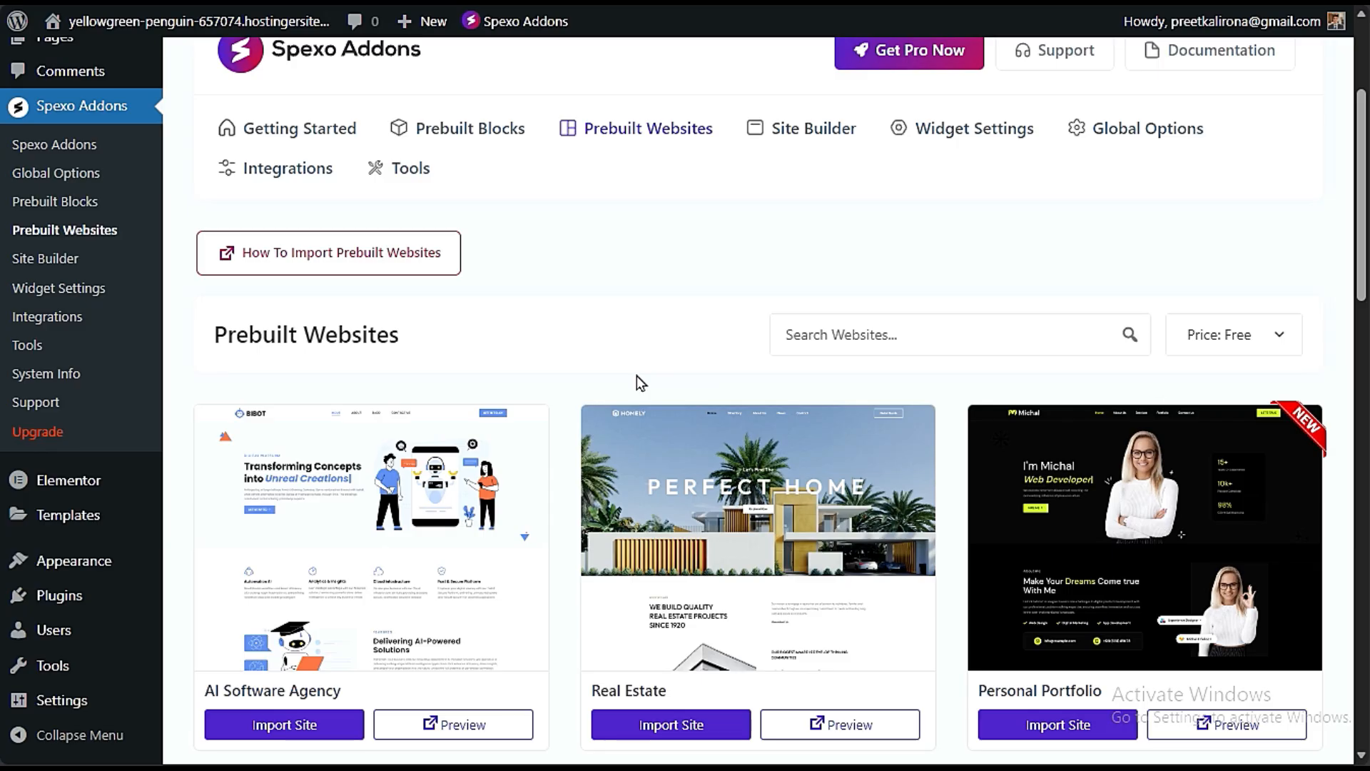
scroll(636, 376, down, 9)
scroll(573, 532, down, 8)
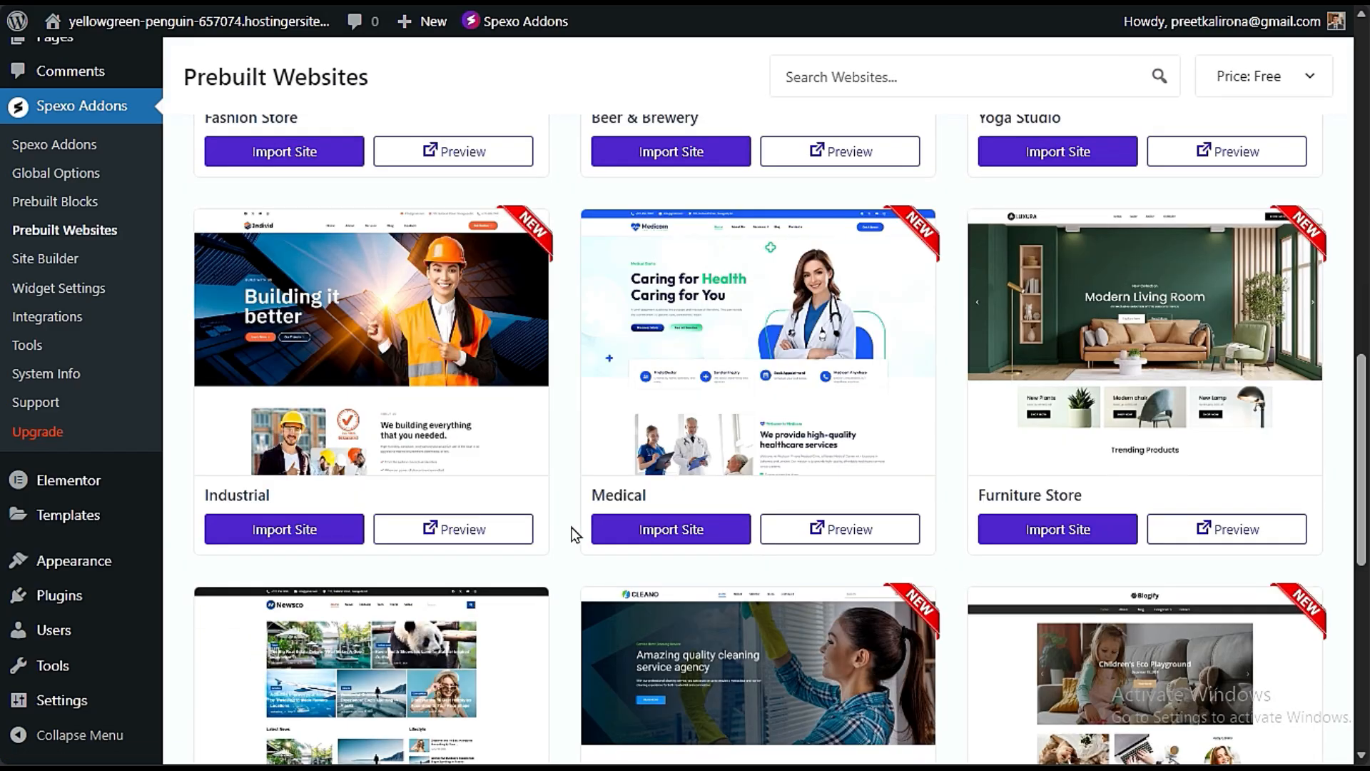
scroll(573, 534, up, 2)
scroll(571, 529, down, 3)
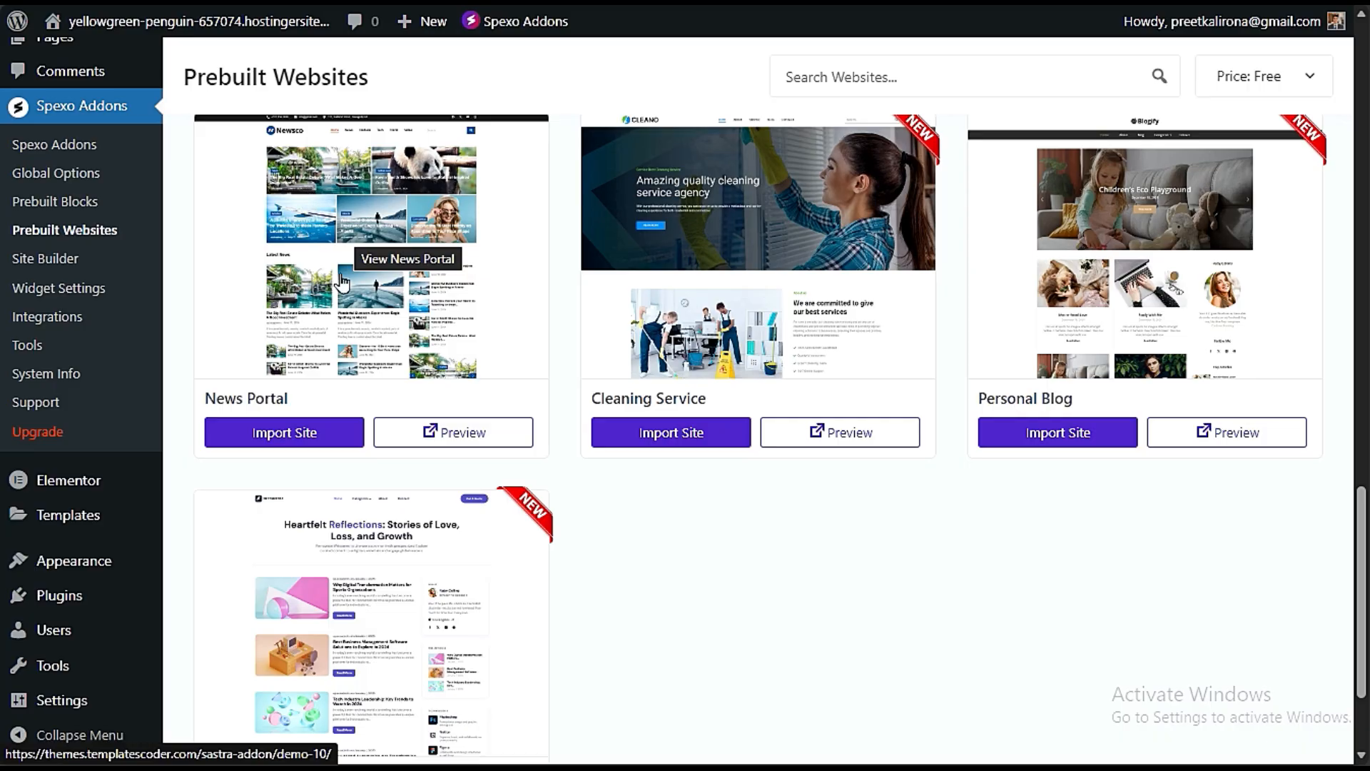
Step: Preview the News Portal template and start importing it as the site
click(457, 432)
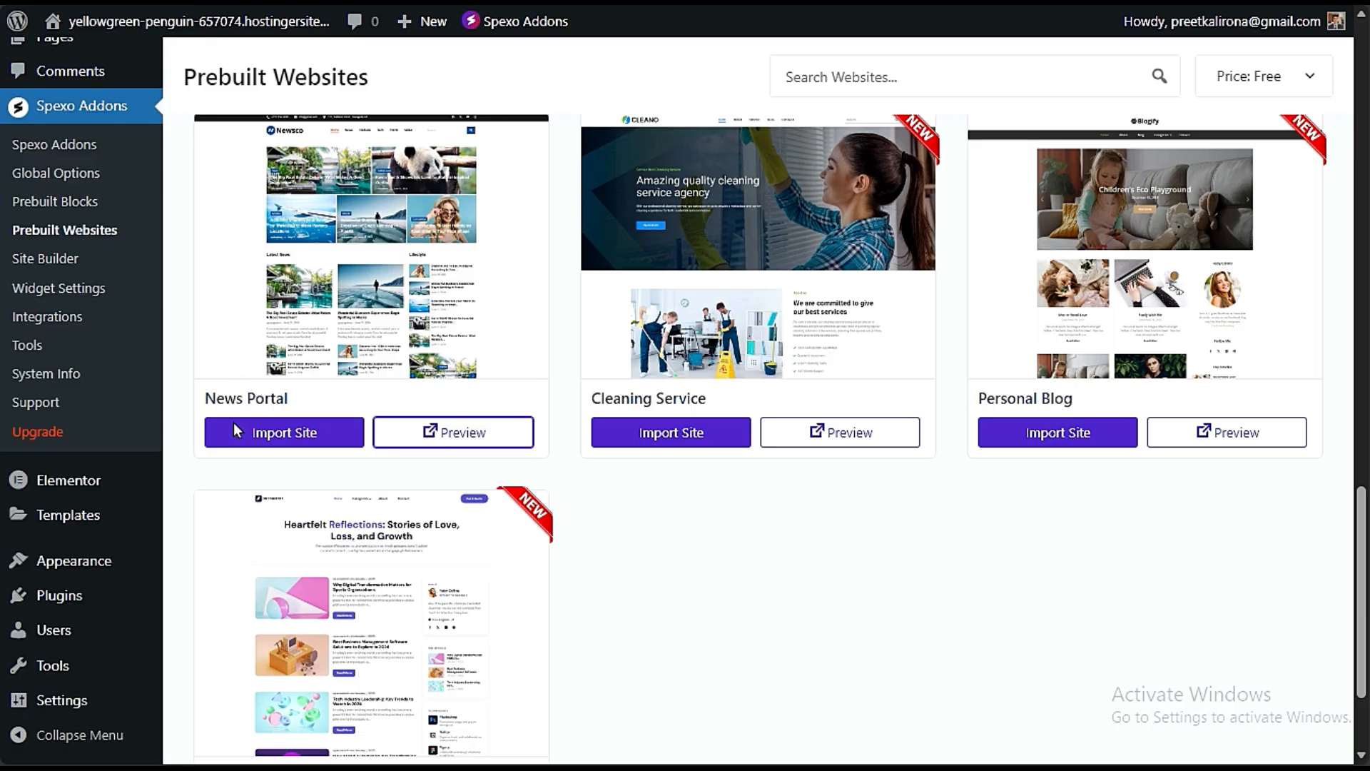
click(271, 435)
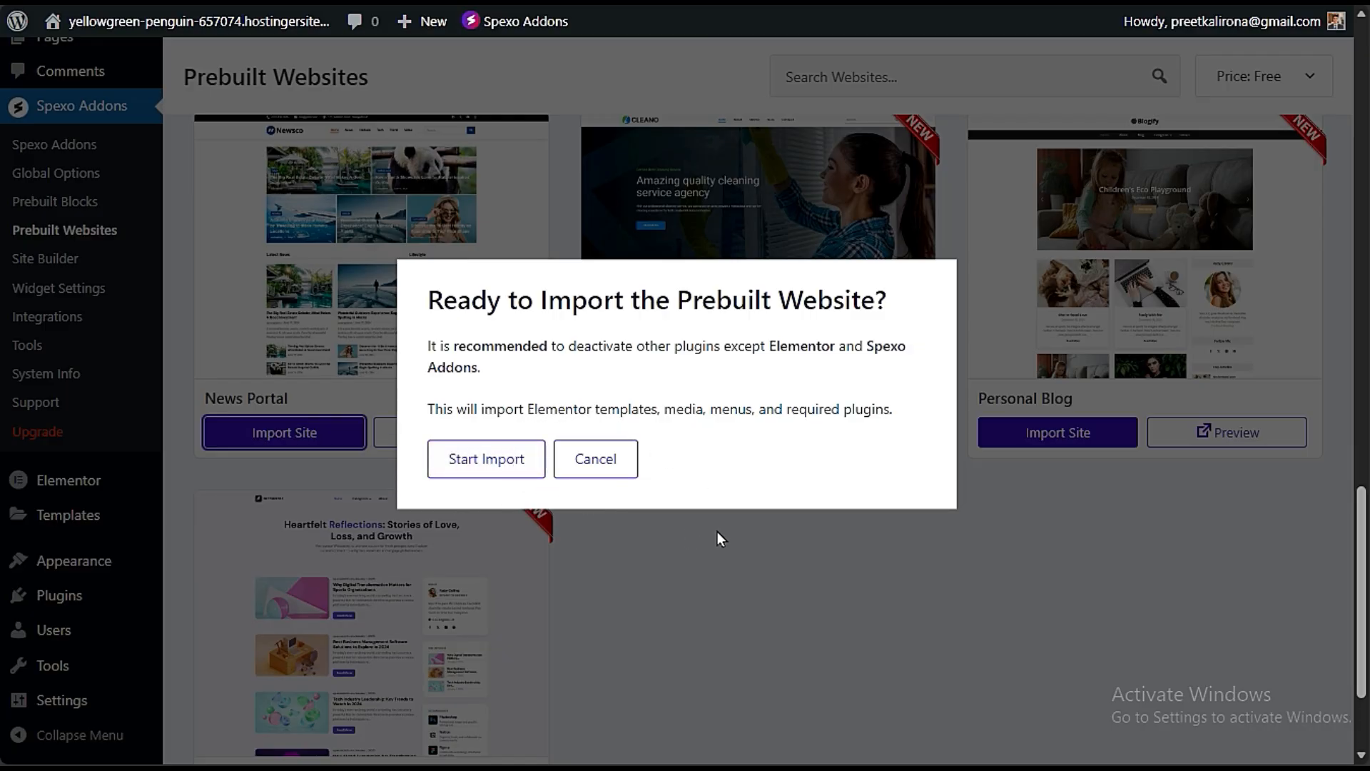
click(529, 459)
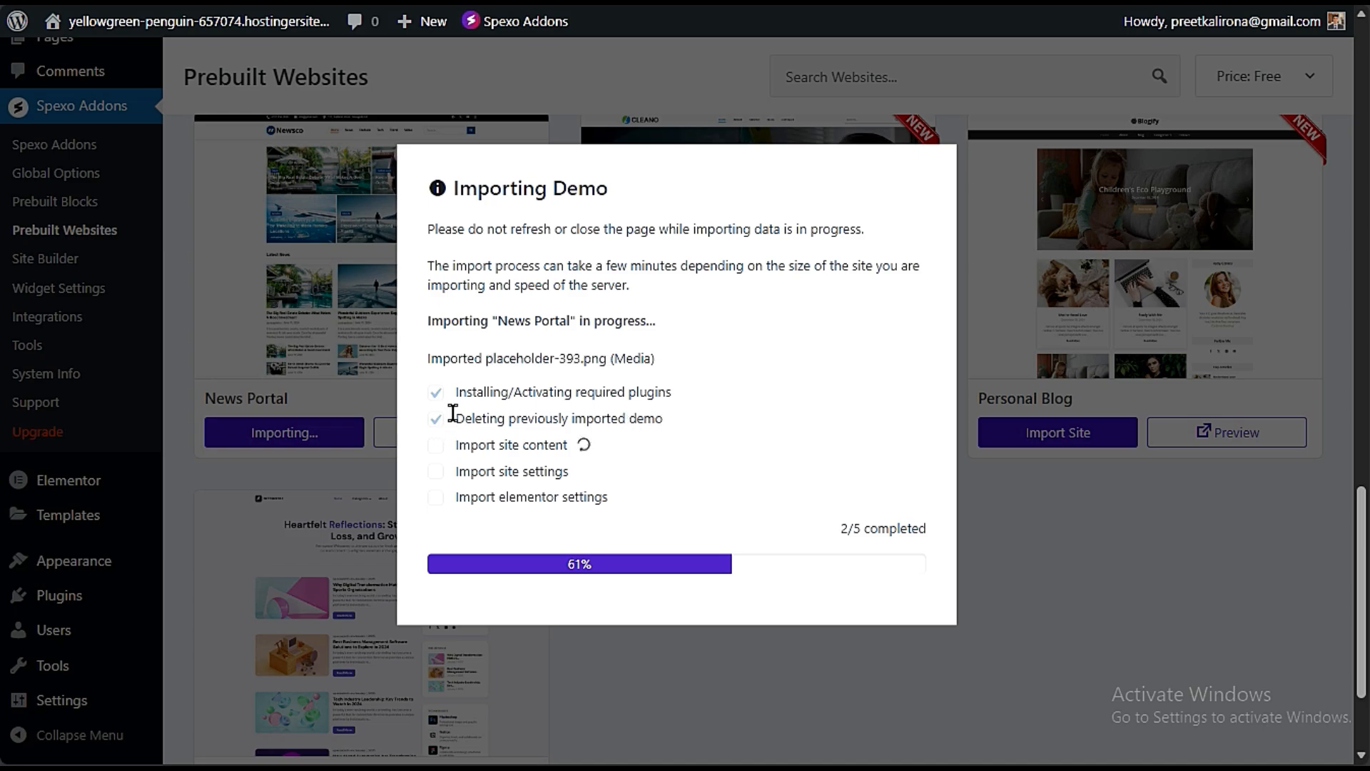
drag(452, 414, 660, 418)
click(675, 424)
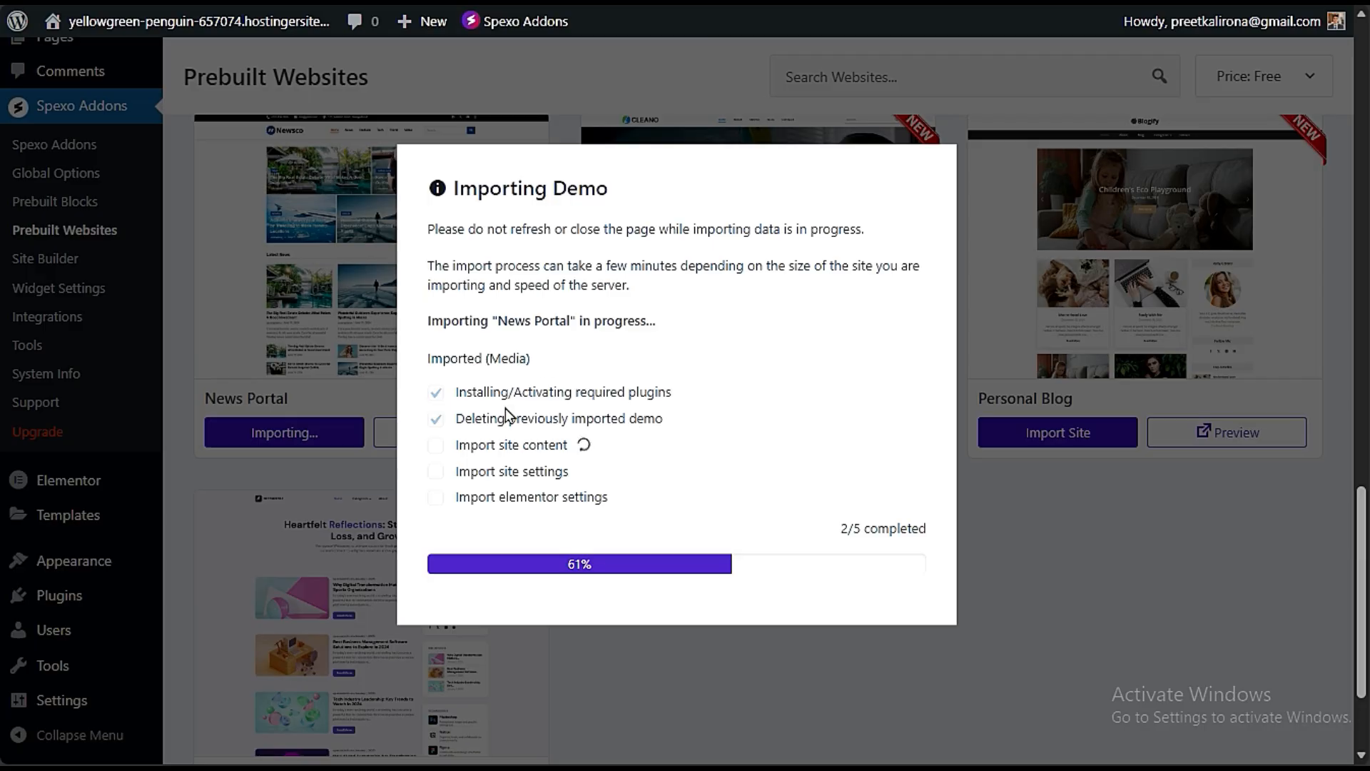
drag(471, 418, 661, 425)
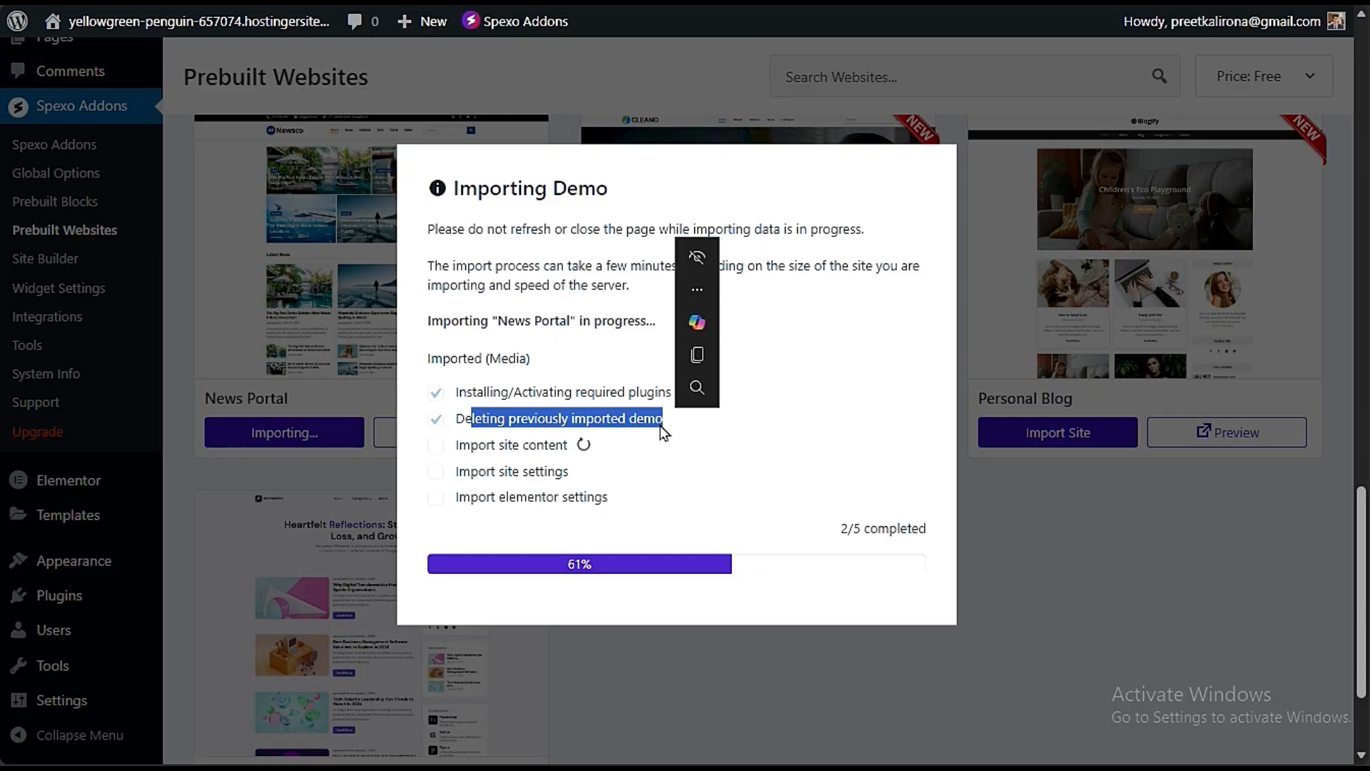
click(660, 426)
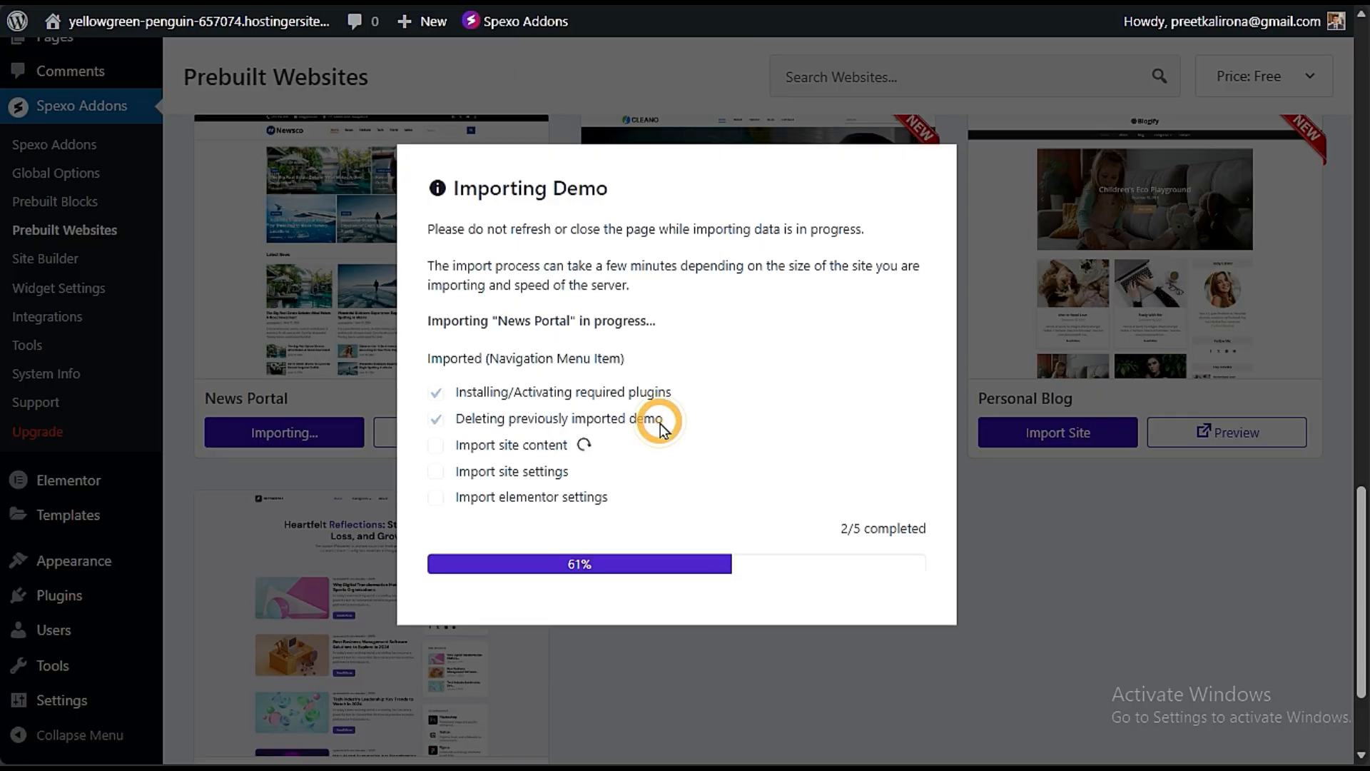
drag(661, 422, 458, 425)
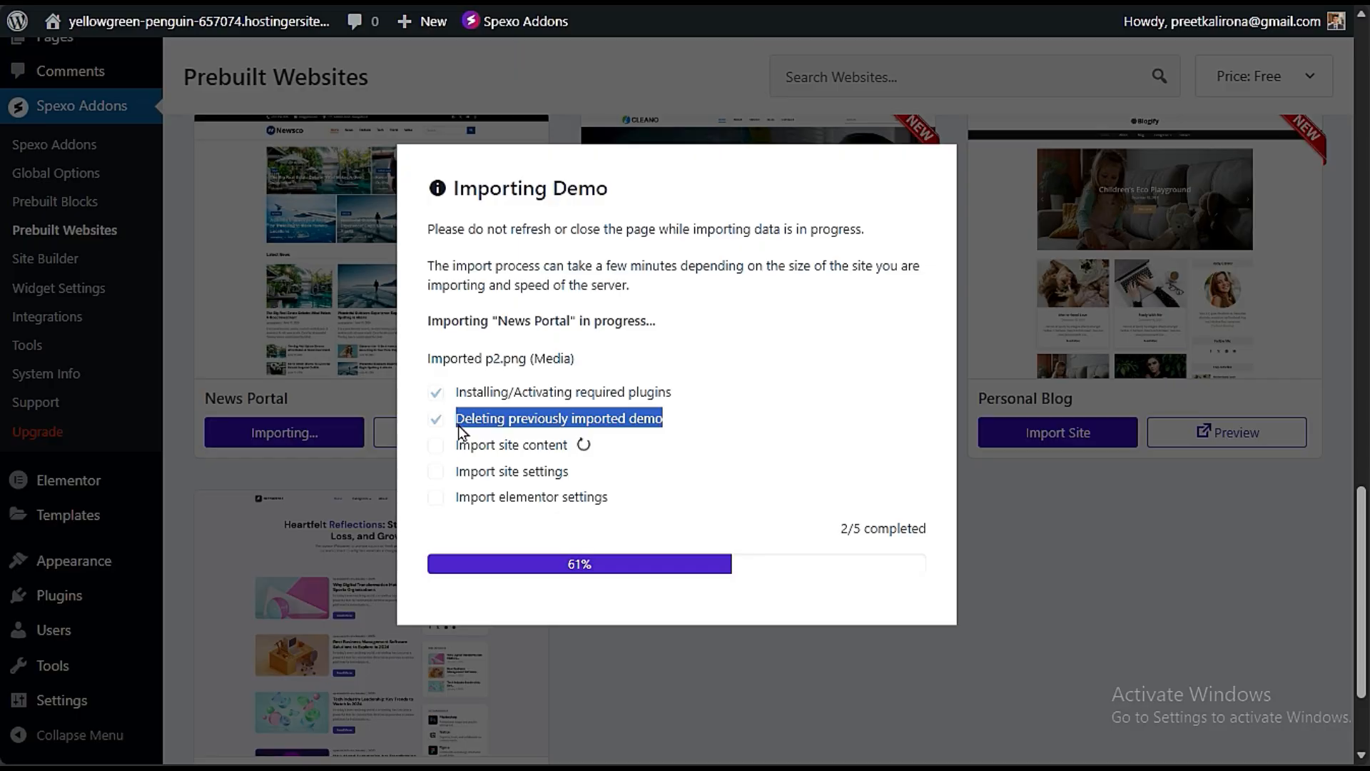
click(466, 435)
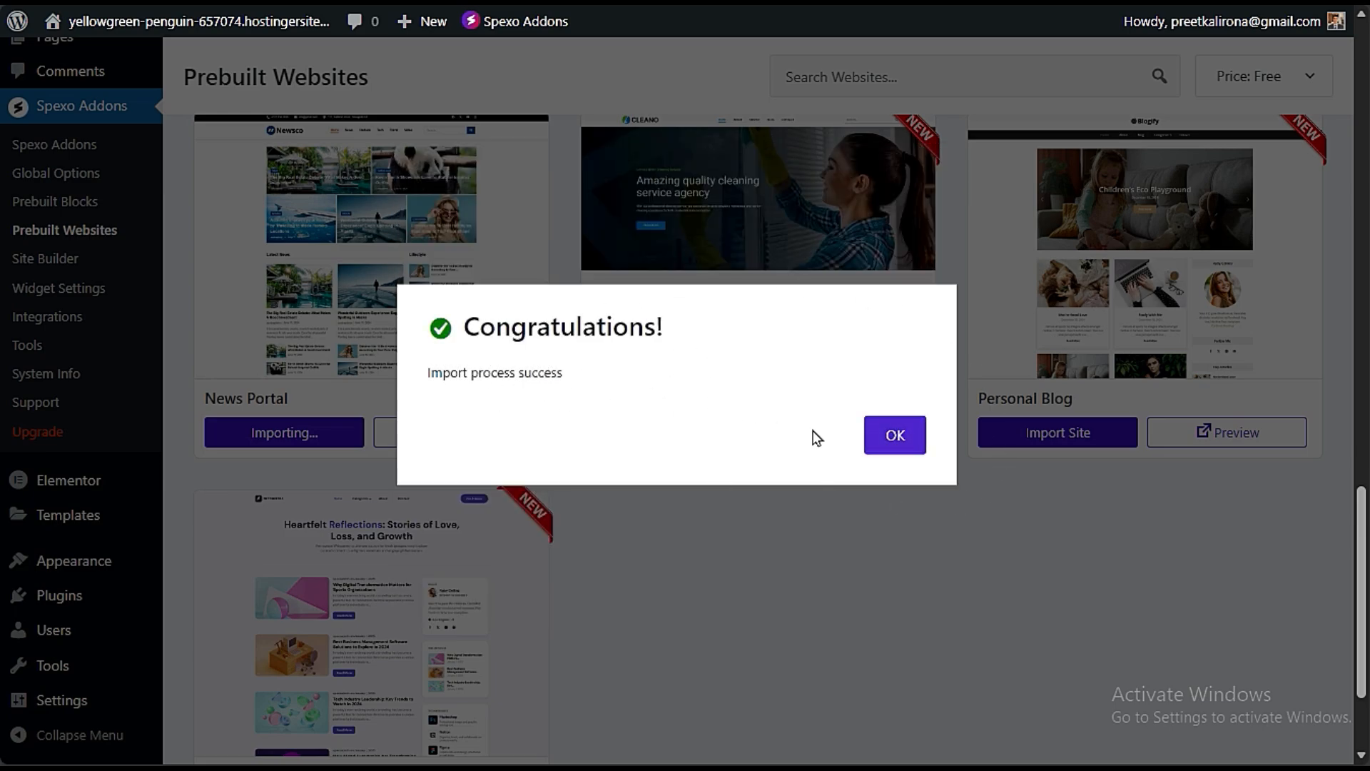
Step: Dismiss the finished import's message and open the live site in a new browser tab
click(893, 437)
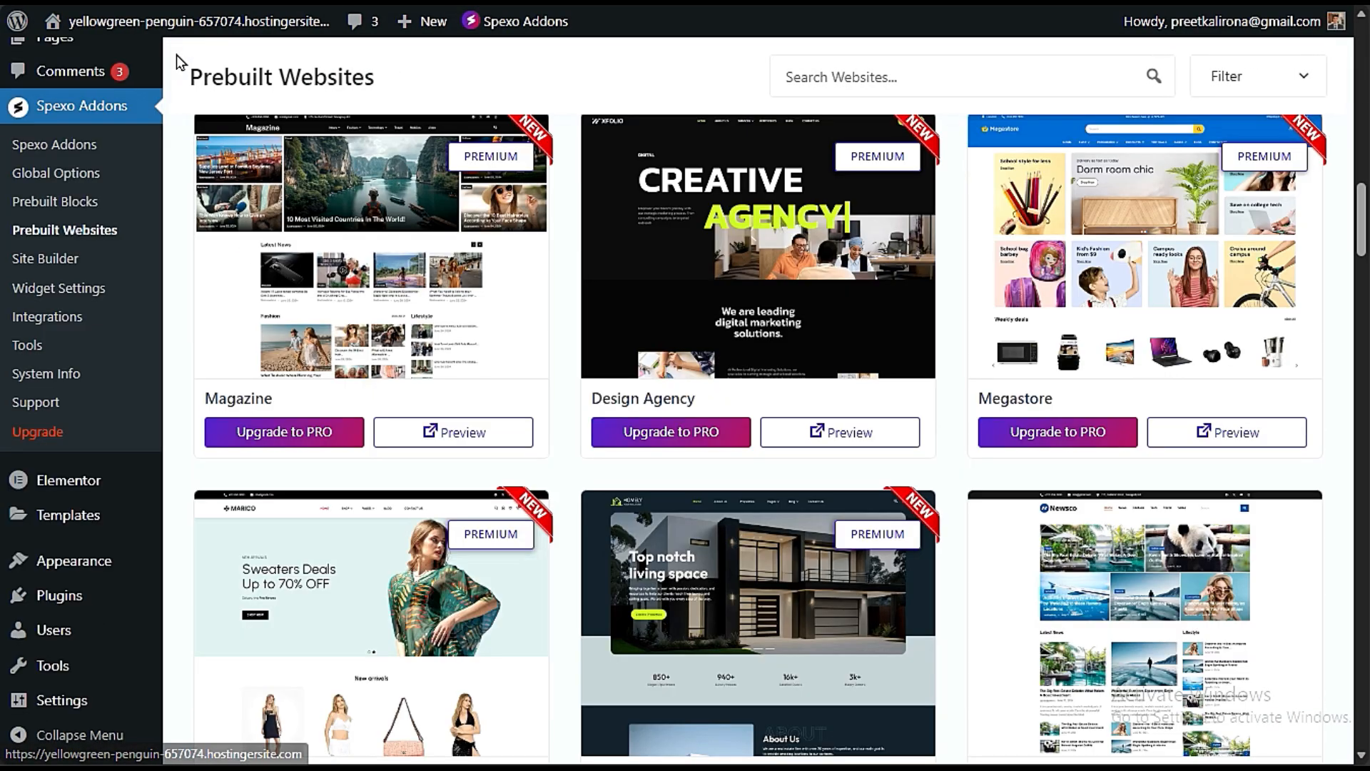
right_click(204, 51)
click(214, 67)
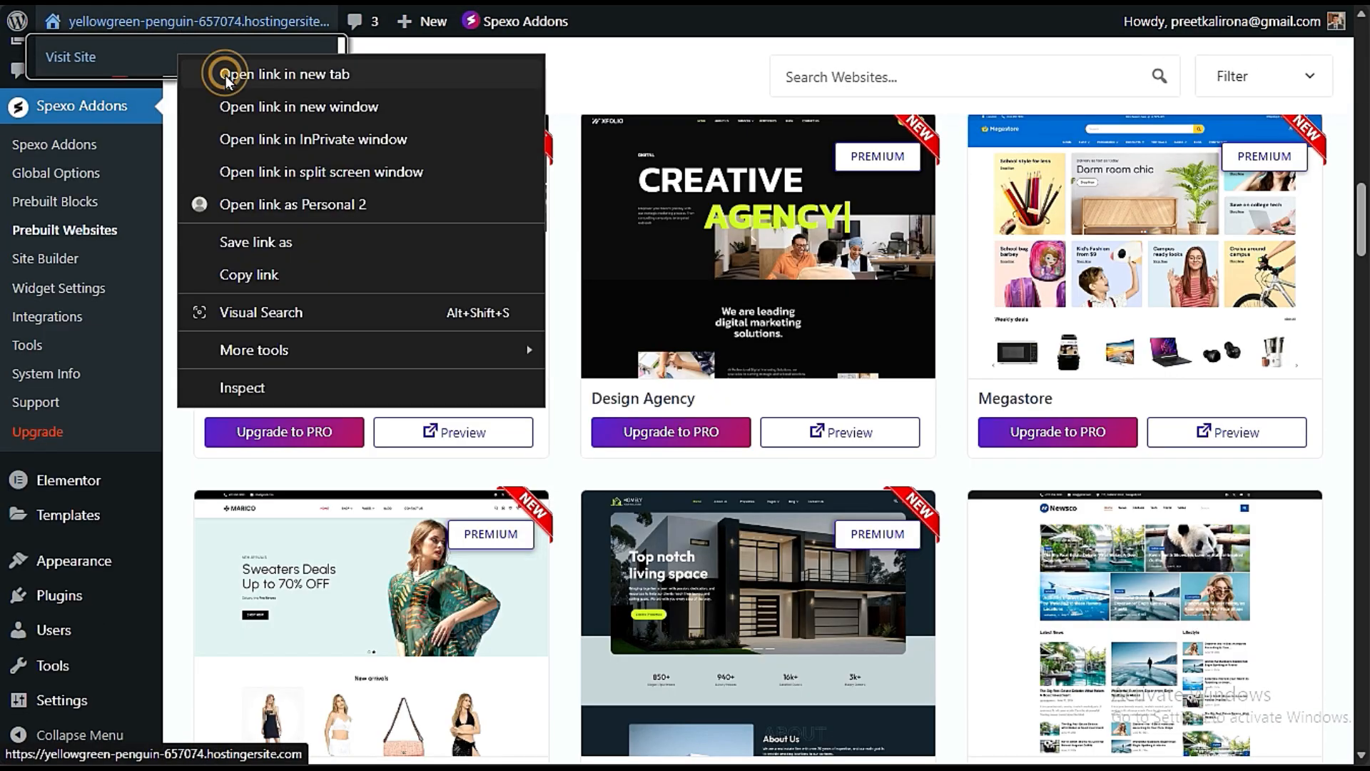
click(22, 135)
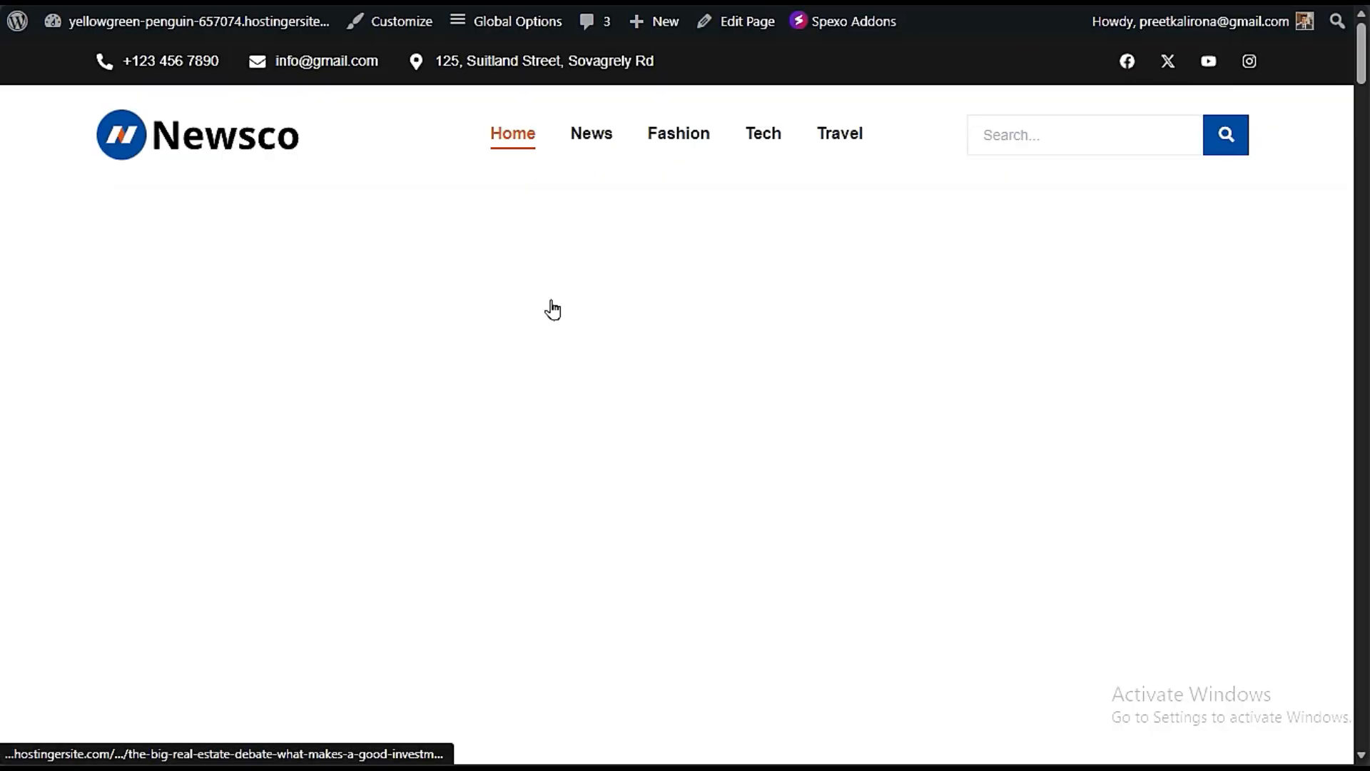
Step: Examine the imported Newsco home page and its news sections from header to lower articles
scroll(658, 435, down, 12)
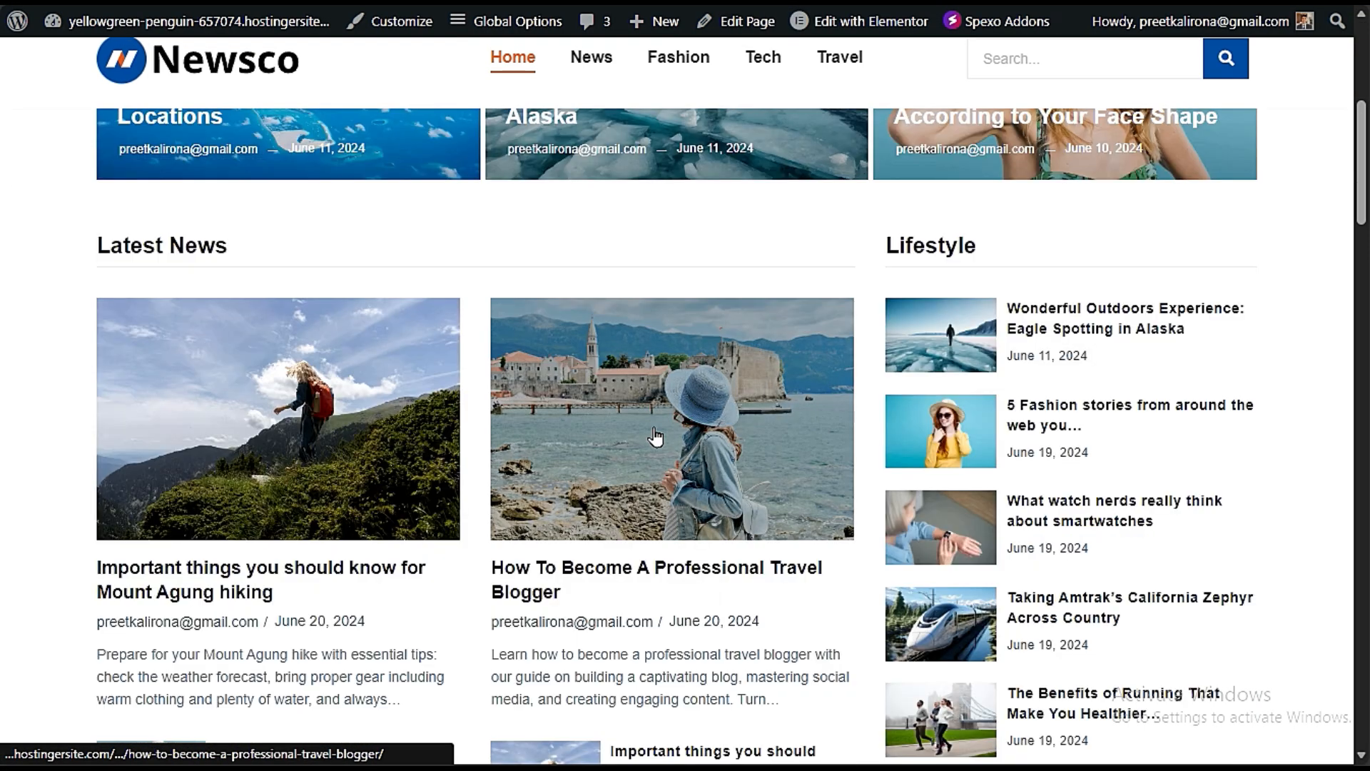
scroll(655, 429, down, 10)
scroll(655, 431, up, 12)
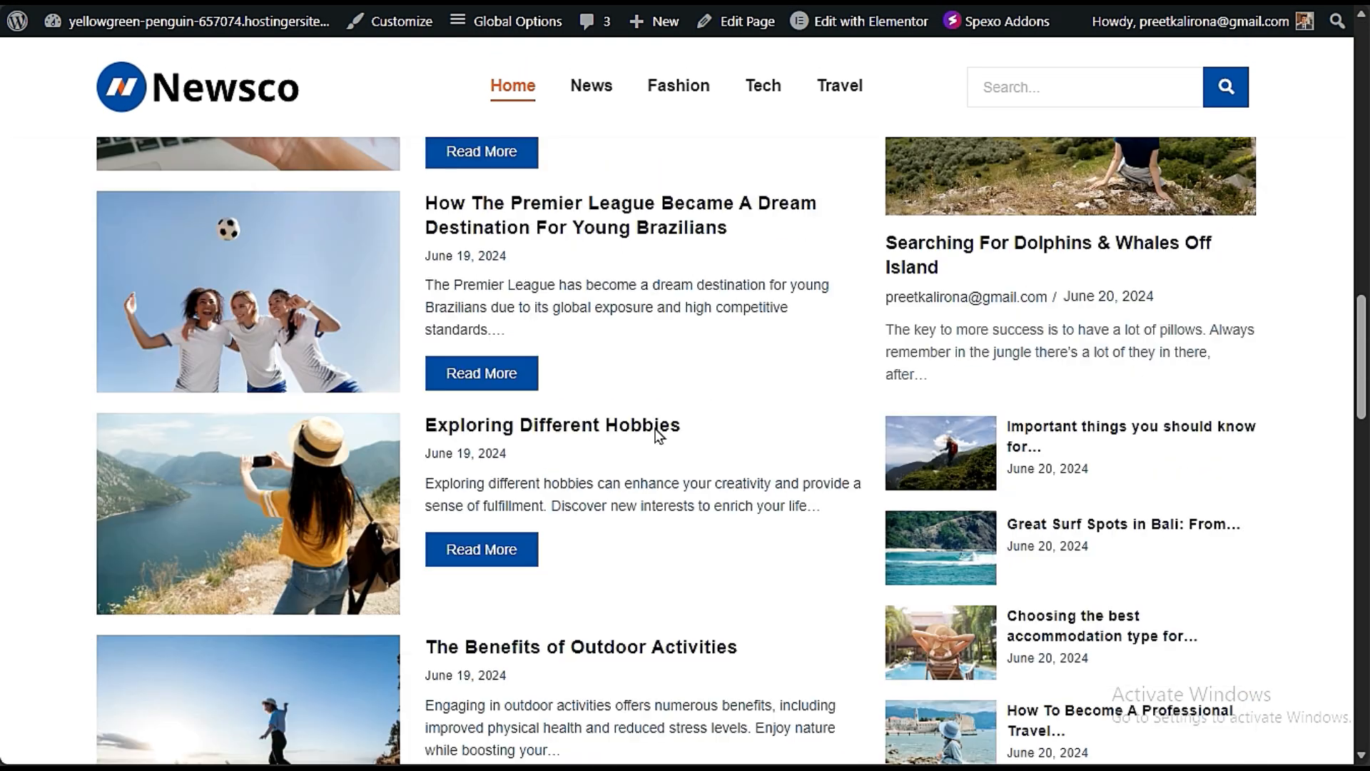
scroll(655, 431, up, 3)
scroll(667, 421, down, 3)
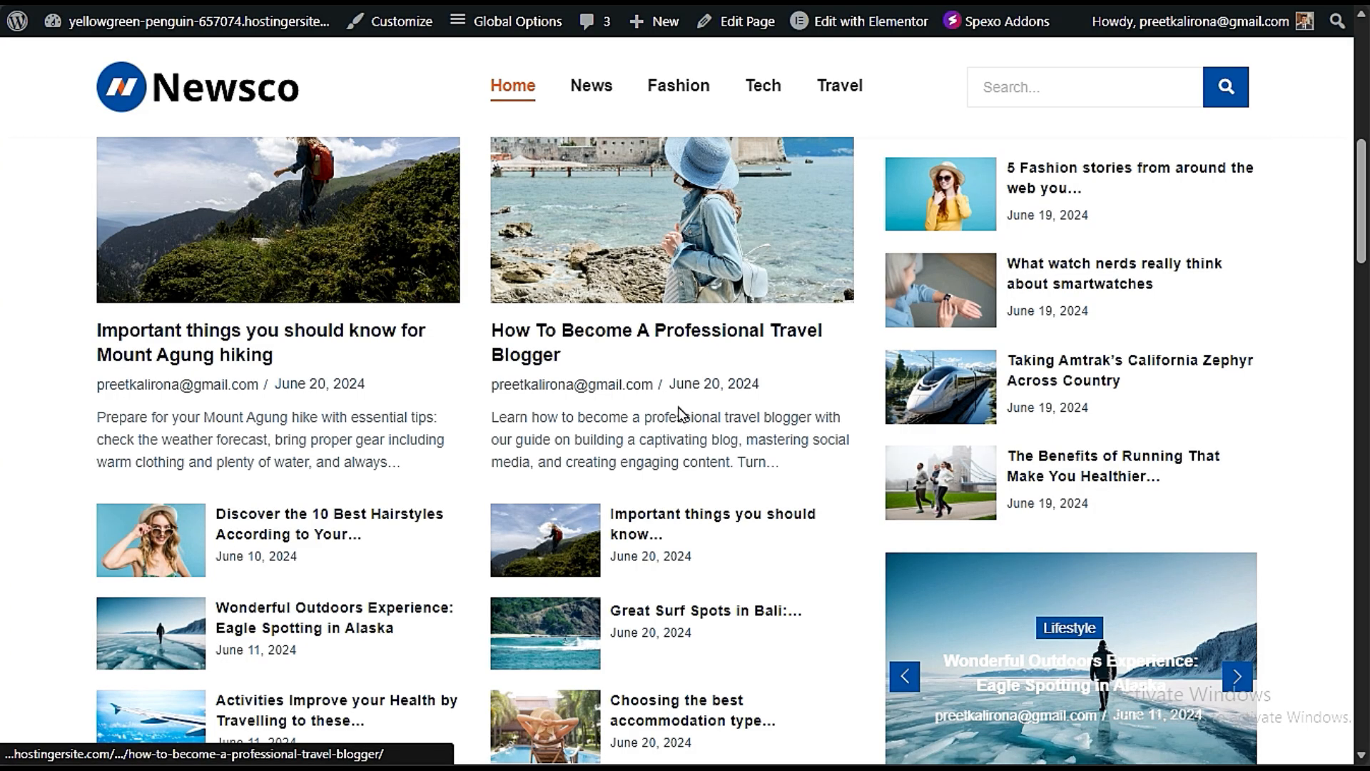
Step: Open the article "How To Become A Professional Travel Blogger" and review its content, sidebar and reply form
click(699, 347)
scroll(702, 392, down, 15)
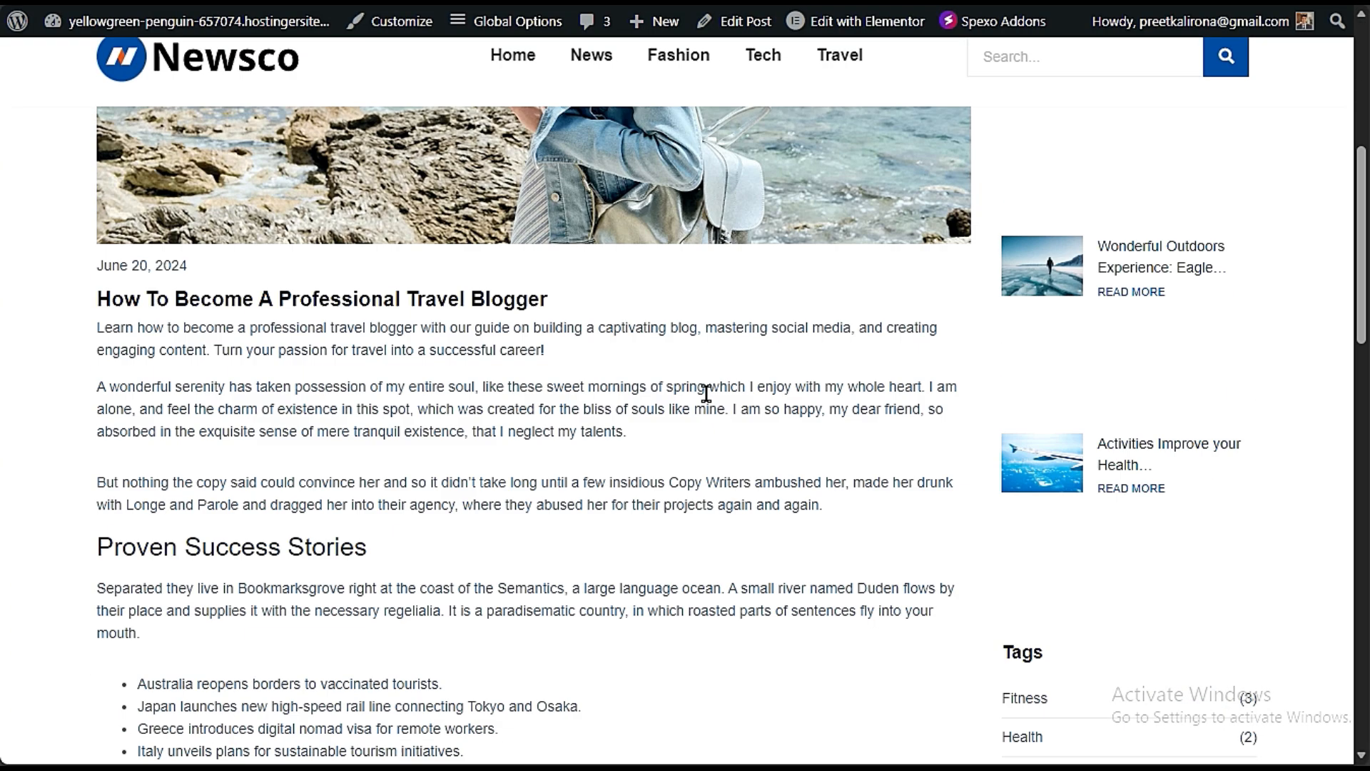
scroll(702, 412, up, 8)
scroll(703, 414, down, 5)
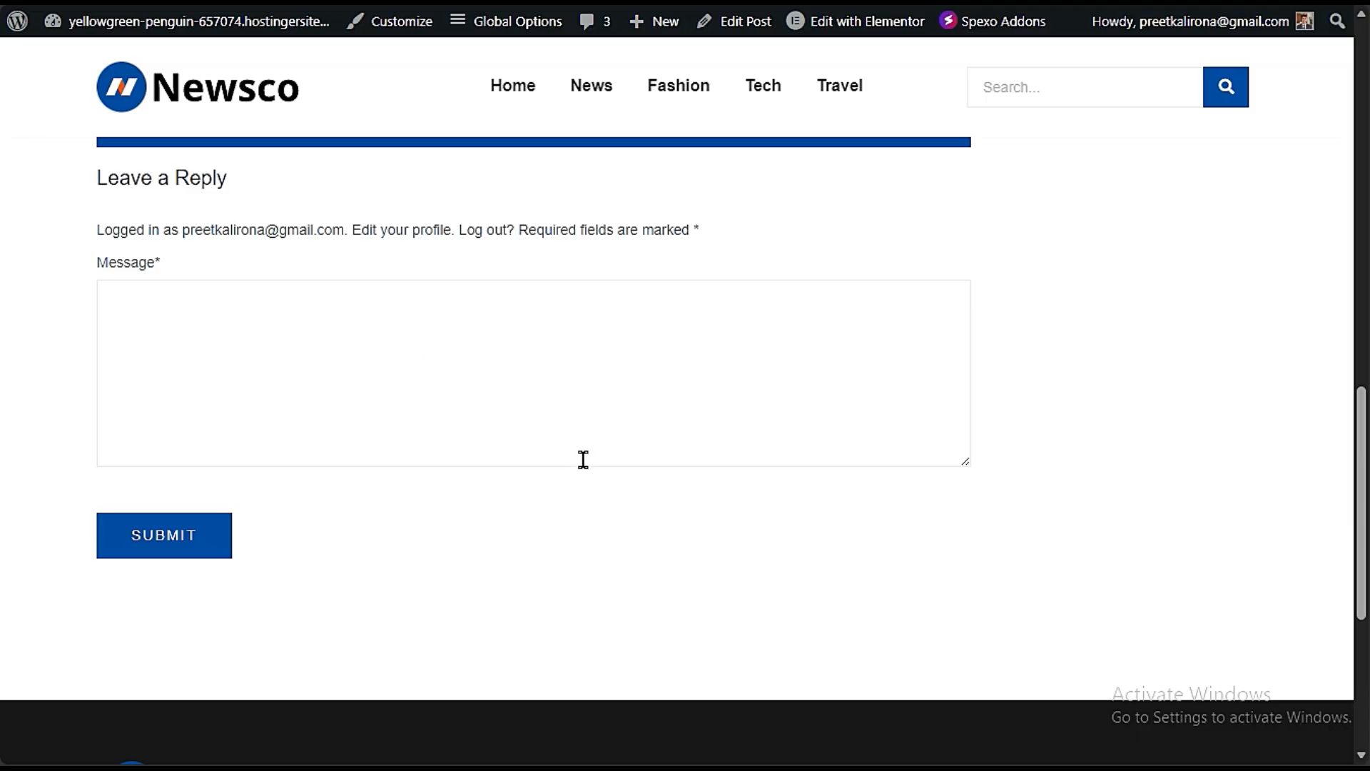
scroll(581, 459, down, 5)
scroll(143, 413, up, 15)
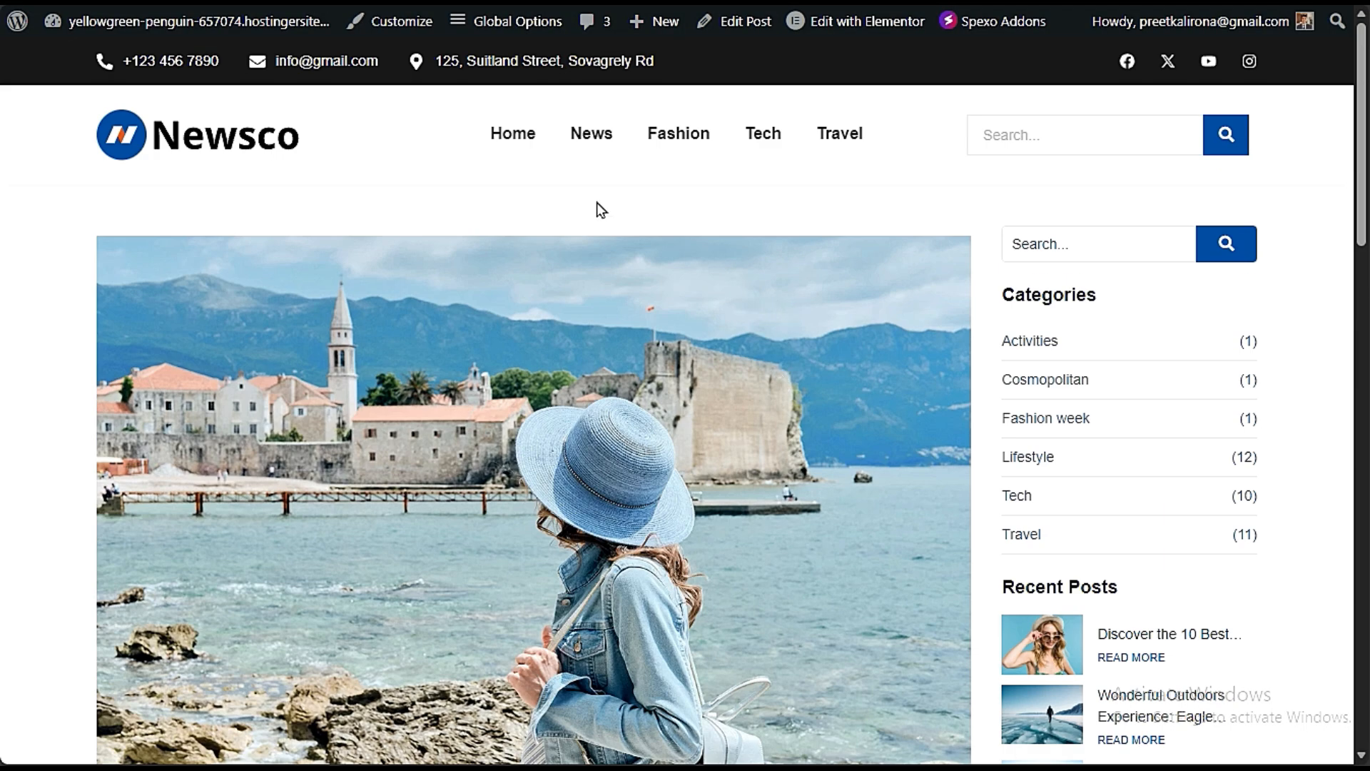
Step: Return to the site's home page and compare it with the News Portal demo in the other browser tab
click(239, 156)
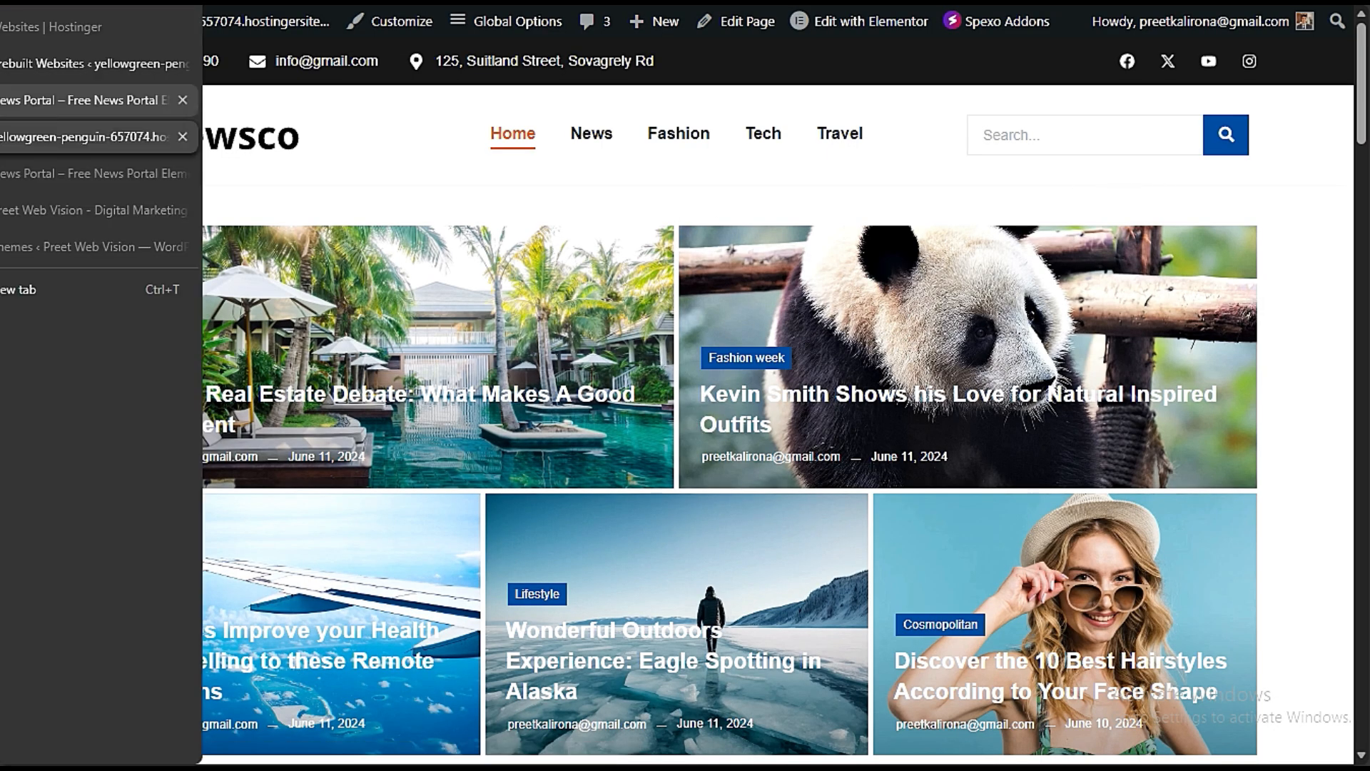
click(1, 104)
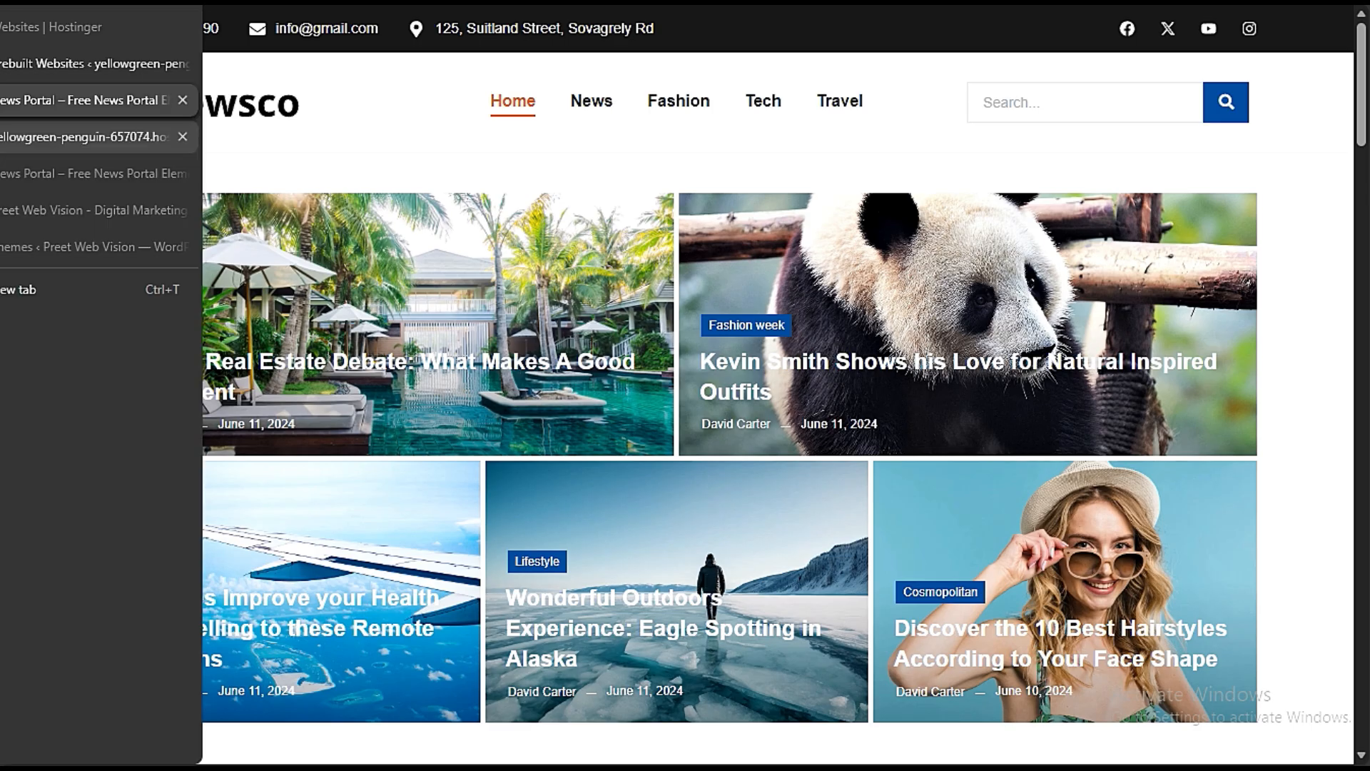
click(1, 135)
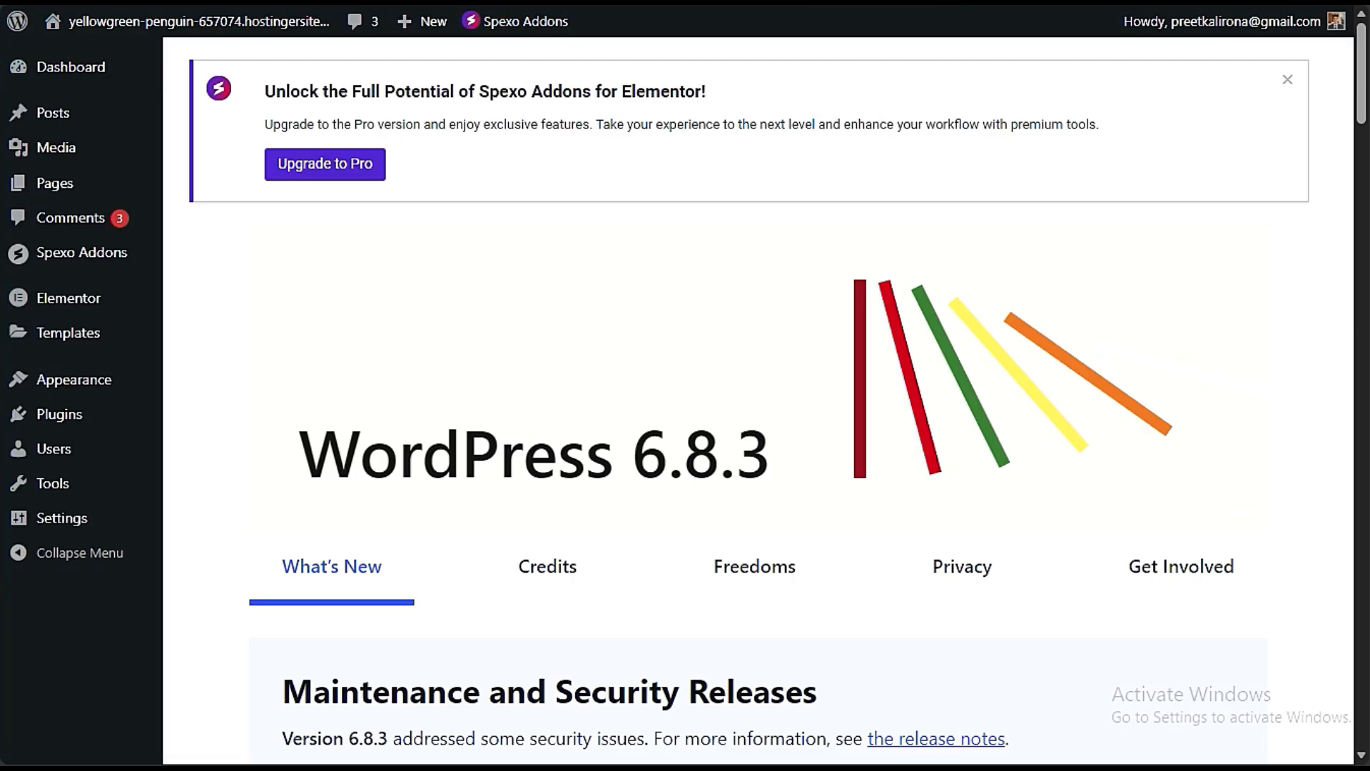
Step: Open the post categories page in the WordPress admin and review the imported categories
mouse_move(100, 122)
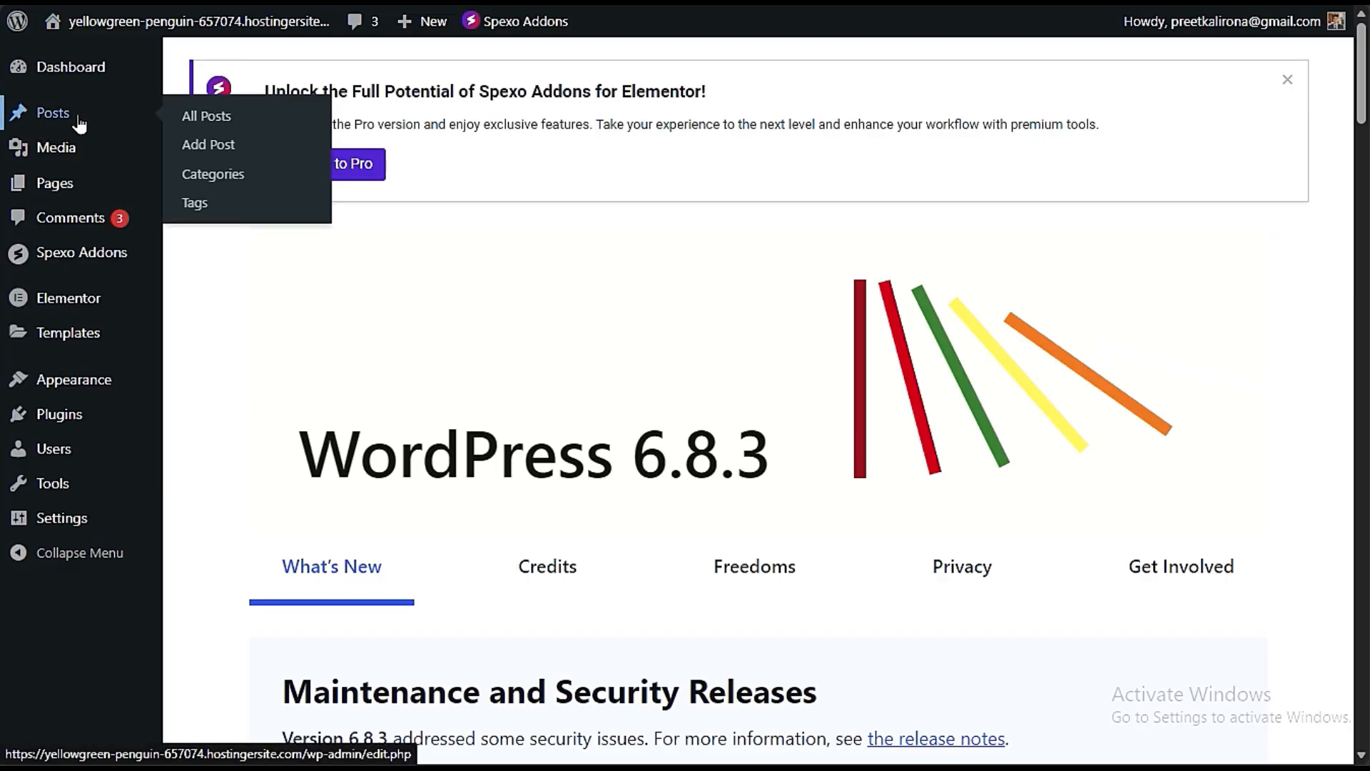
click(214, 177)
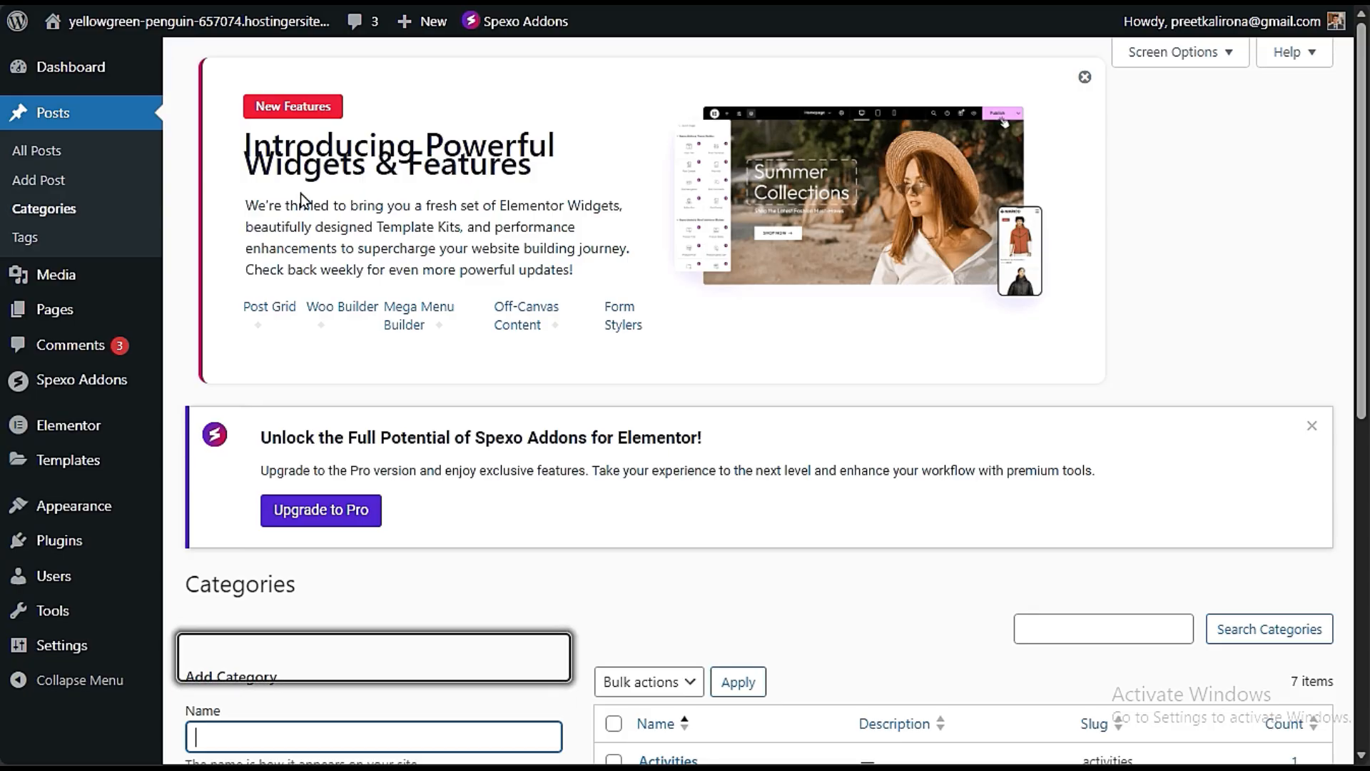
scroll(763, 375, down, 7)
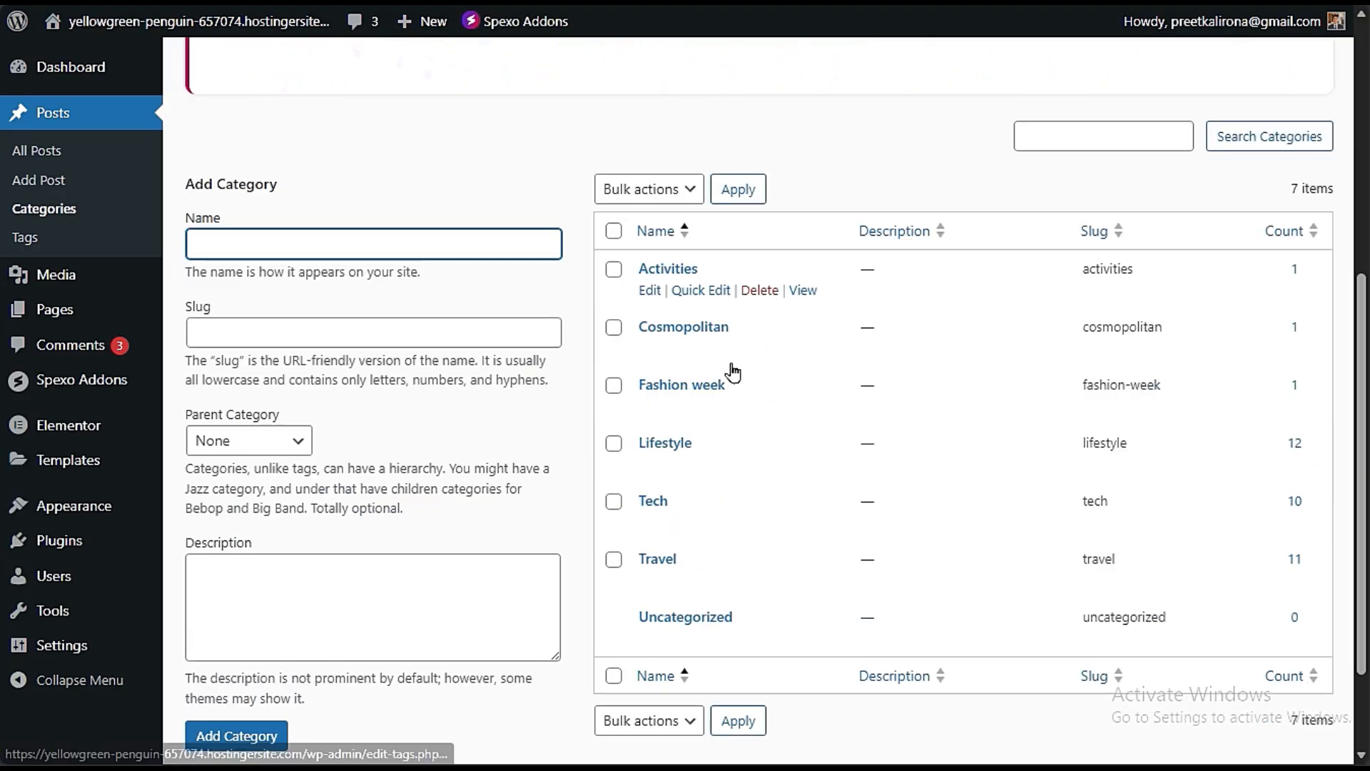
click(608, 235)
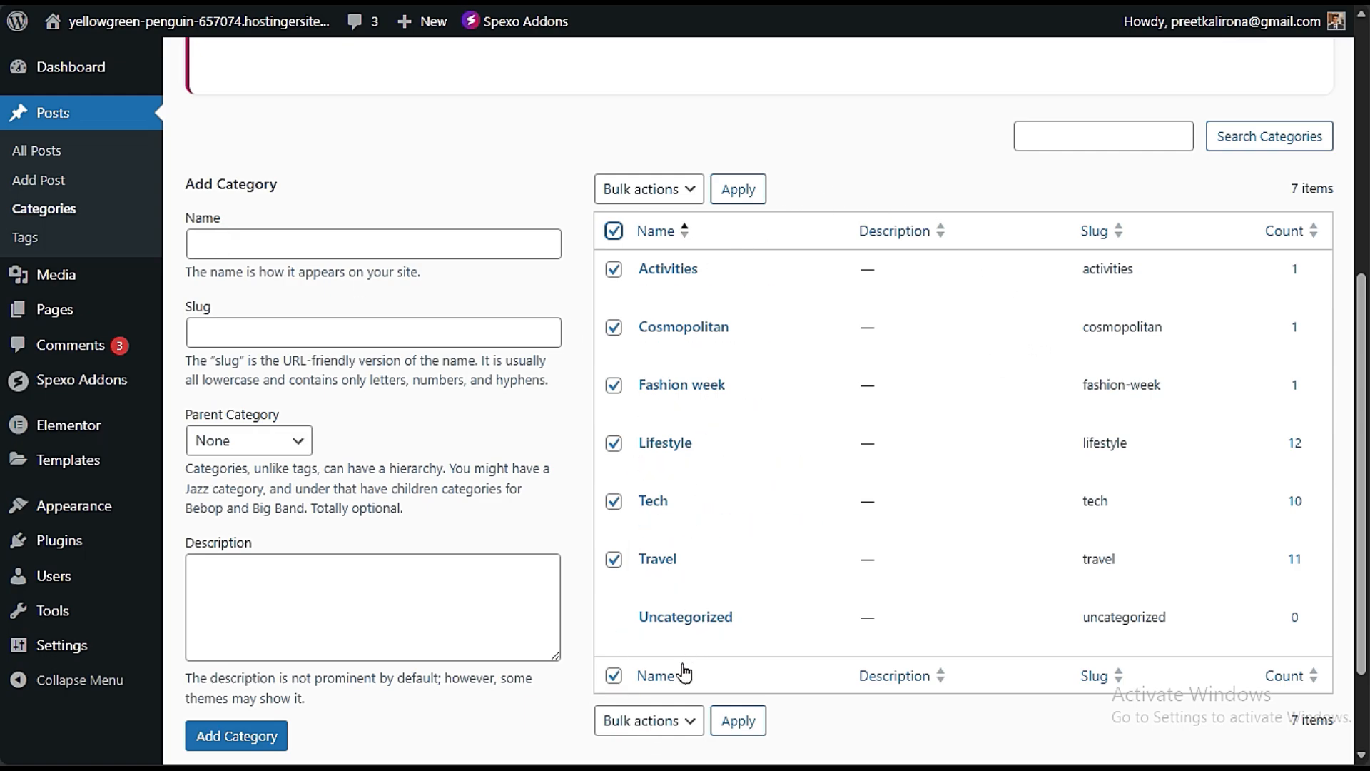
click(650, 721)
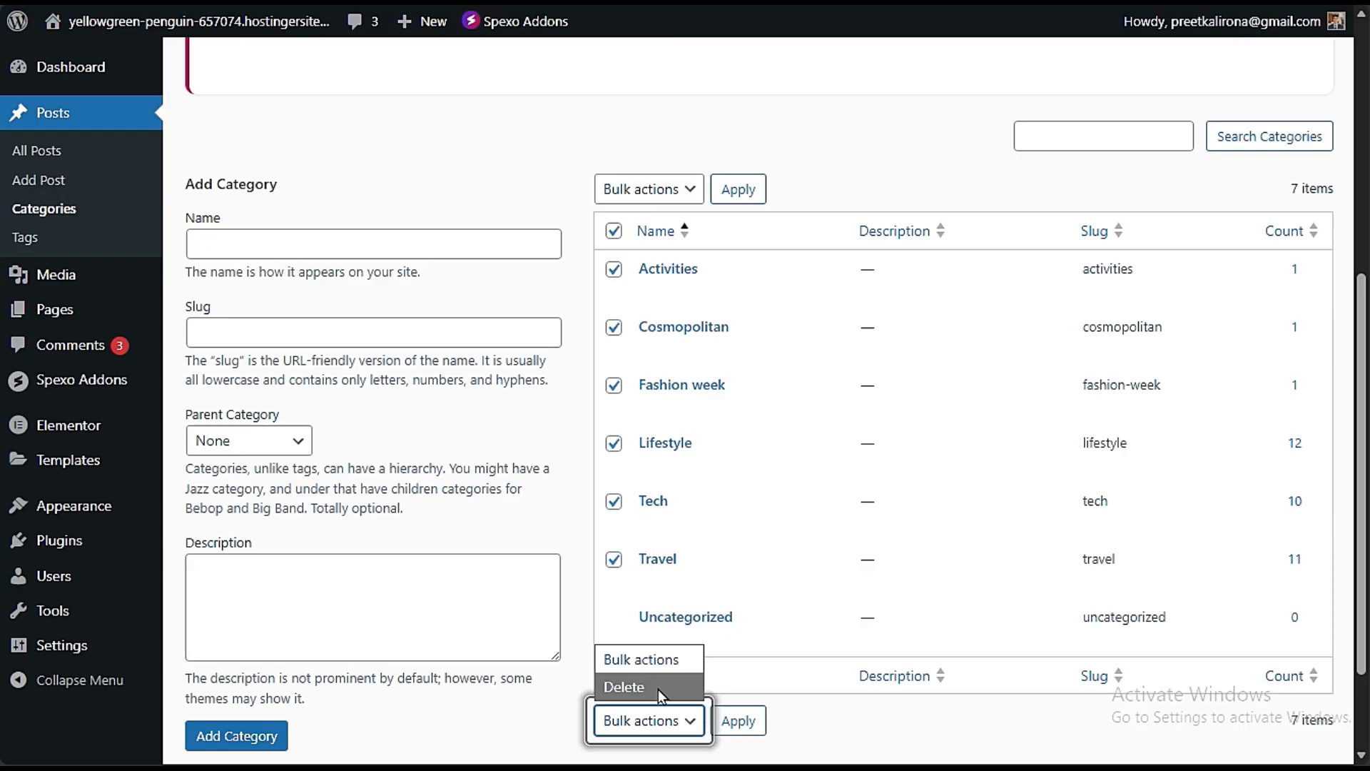
click(463, 489)
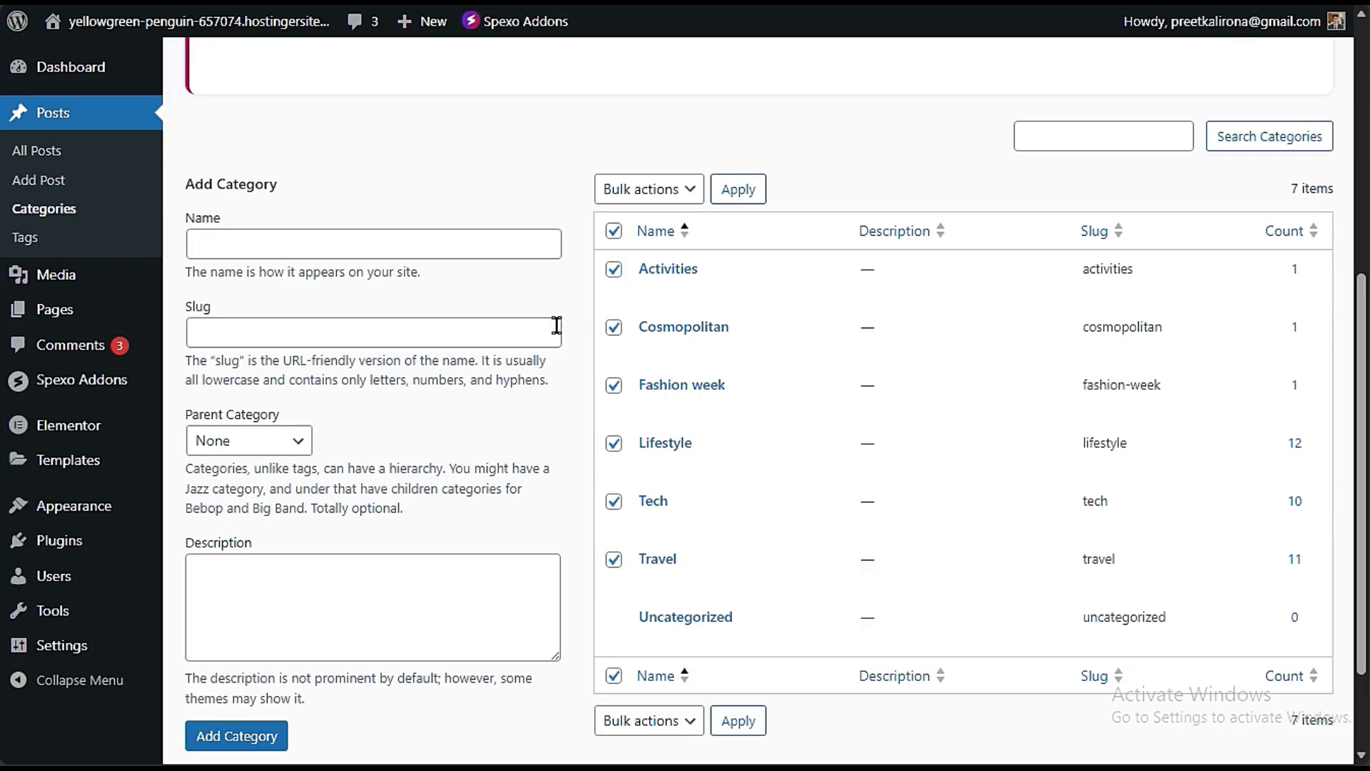
Step: Open the list of all posts and review the imported articles with their authors, categories and row actions
click(111, 158)
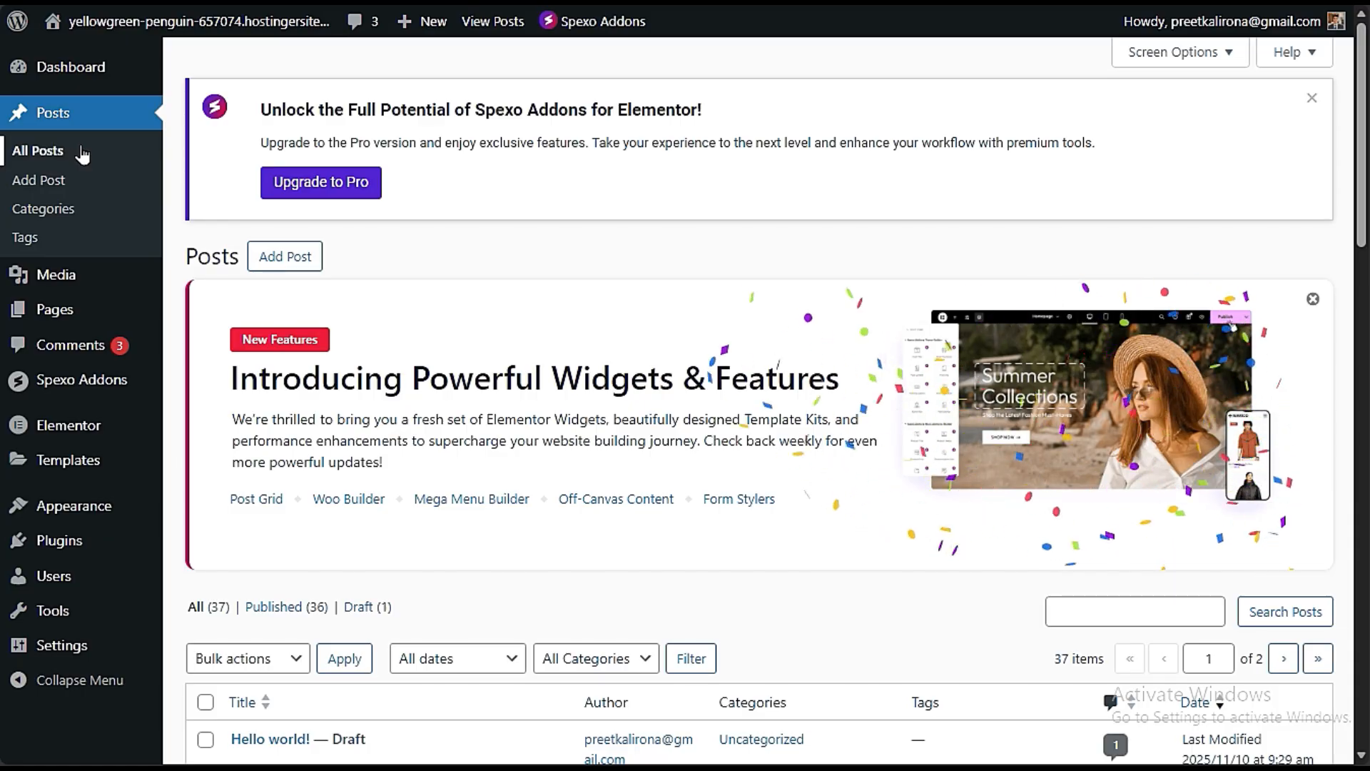
scroll(665, 391, down, 3)
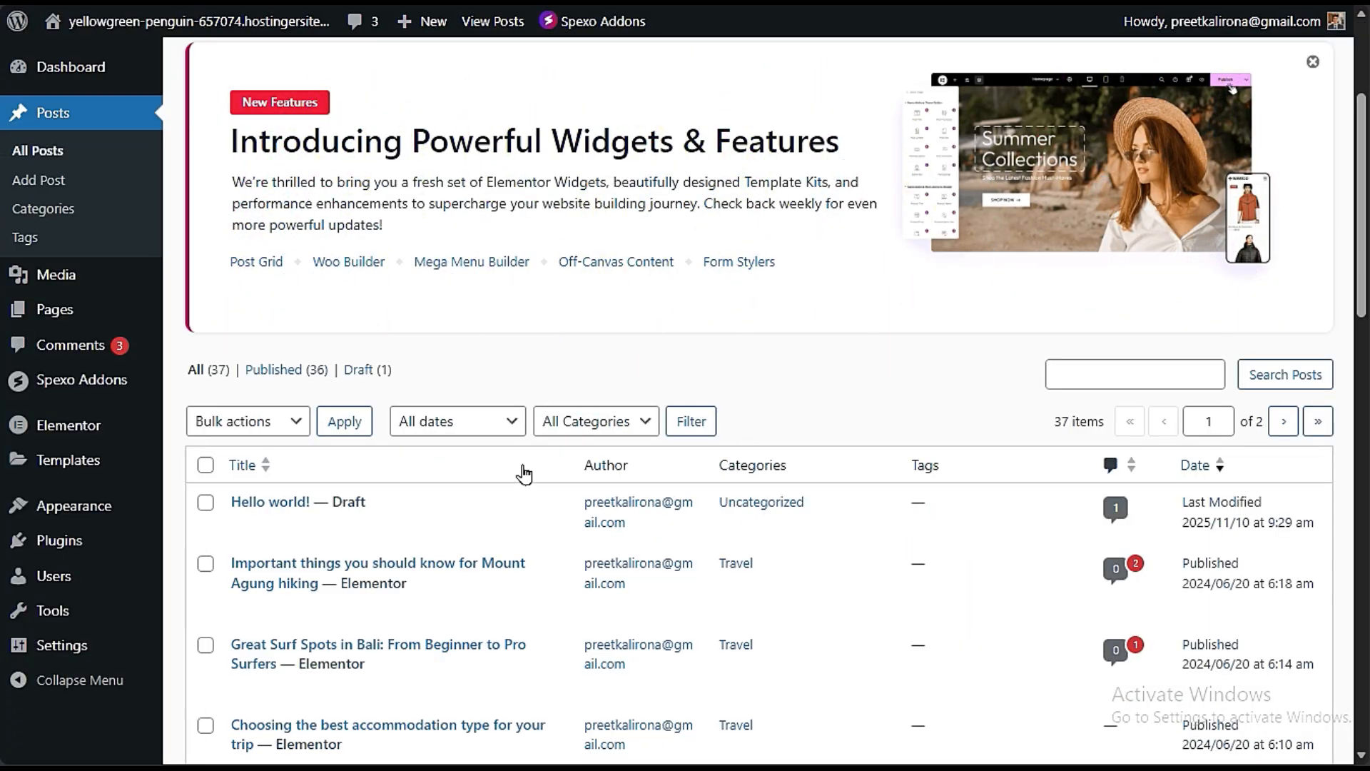
mouse_move(11, 99)
mouse_move(901, 523)
scroll(906, 512, down, 3)
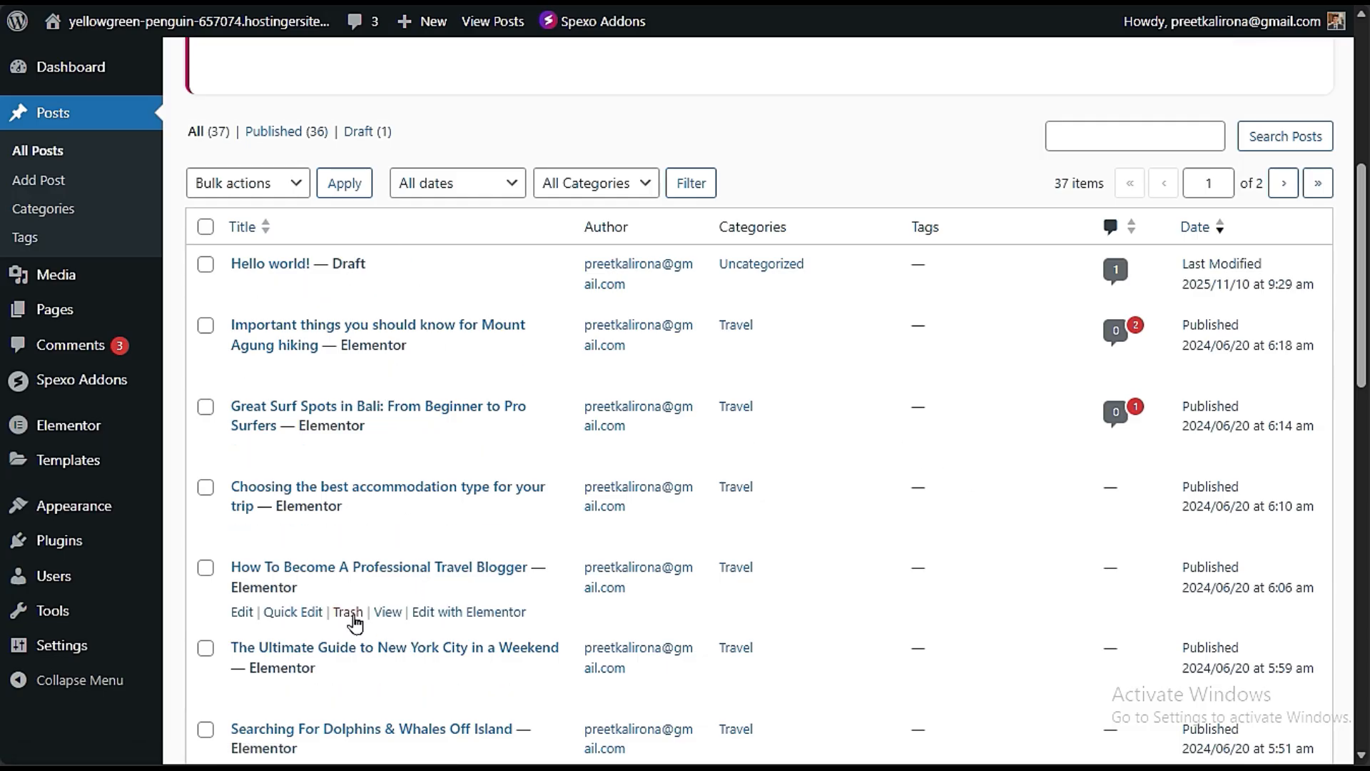
scroll(297, 545, up, 3)
scroll(262, 293, up, 3)
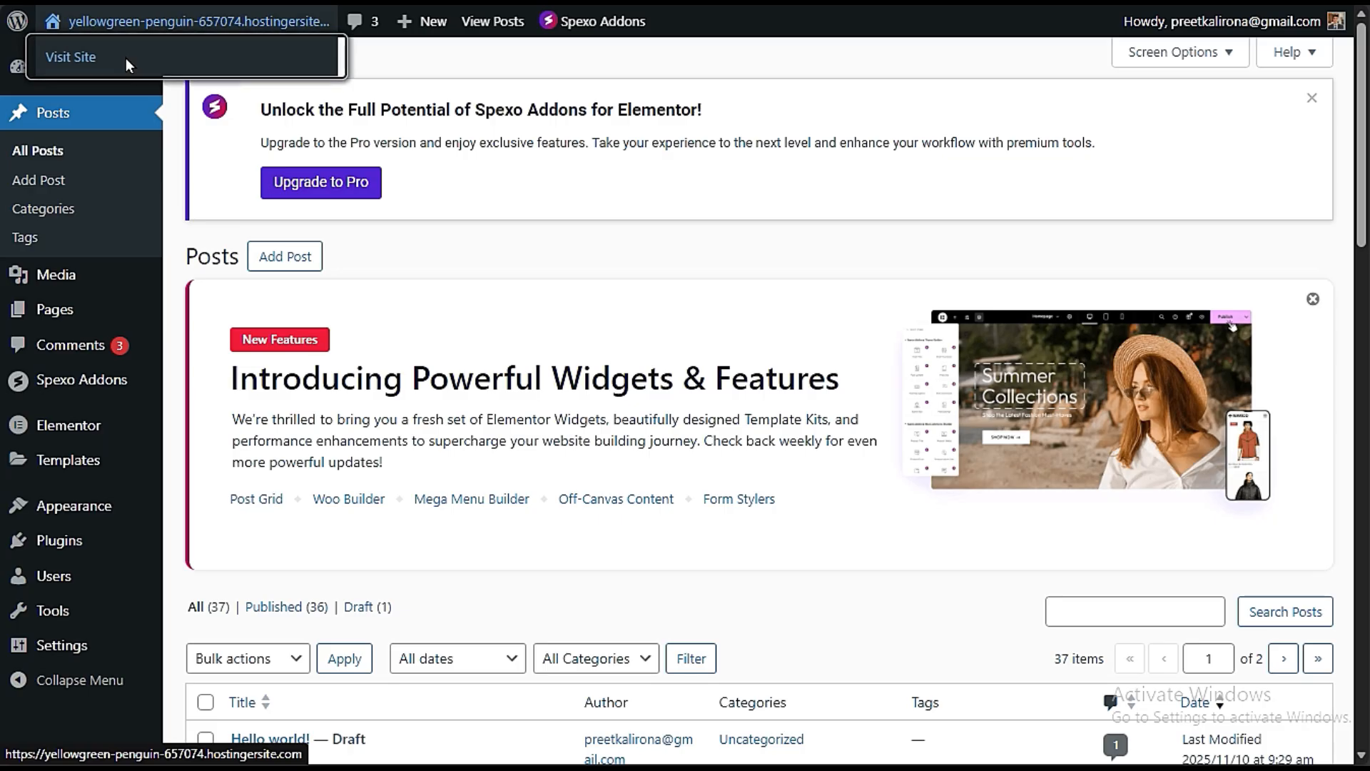
Step: Visit the site's home page in a separate browser tab and start customizing its theme
right_click(127, 57)
click(249, 76)
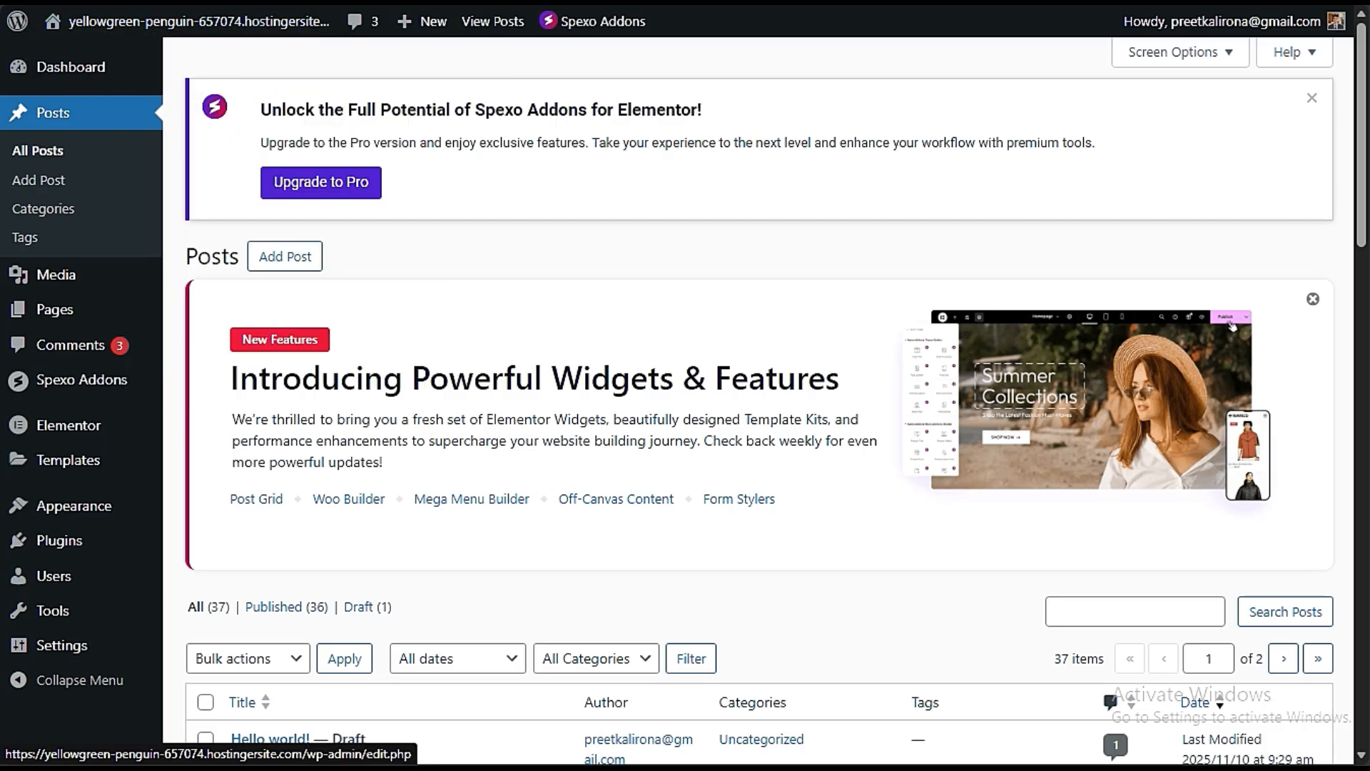
key(ctrl+Tab)
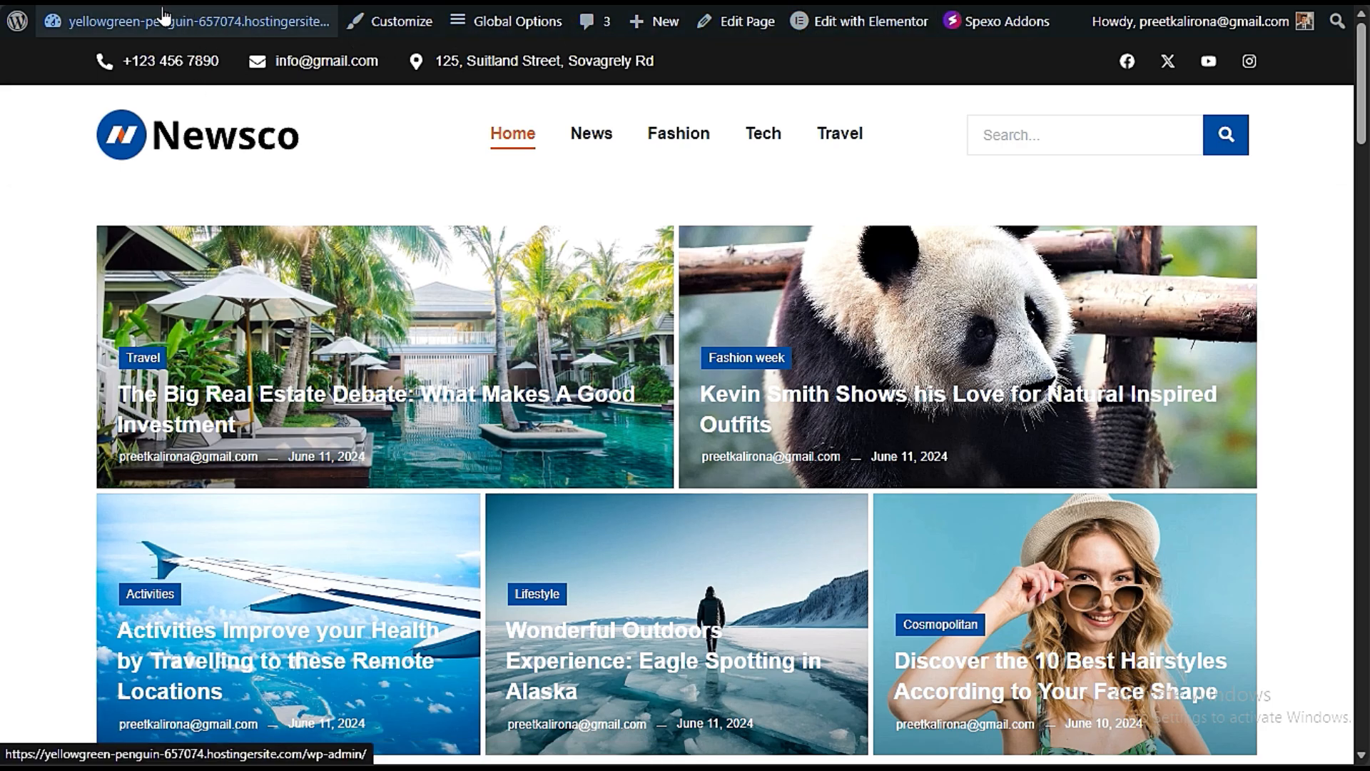
mouse_move(794, 25)
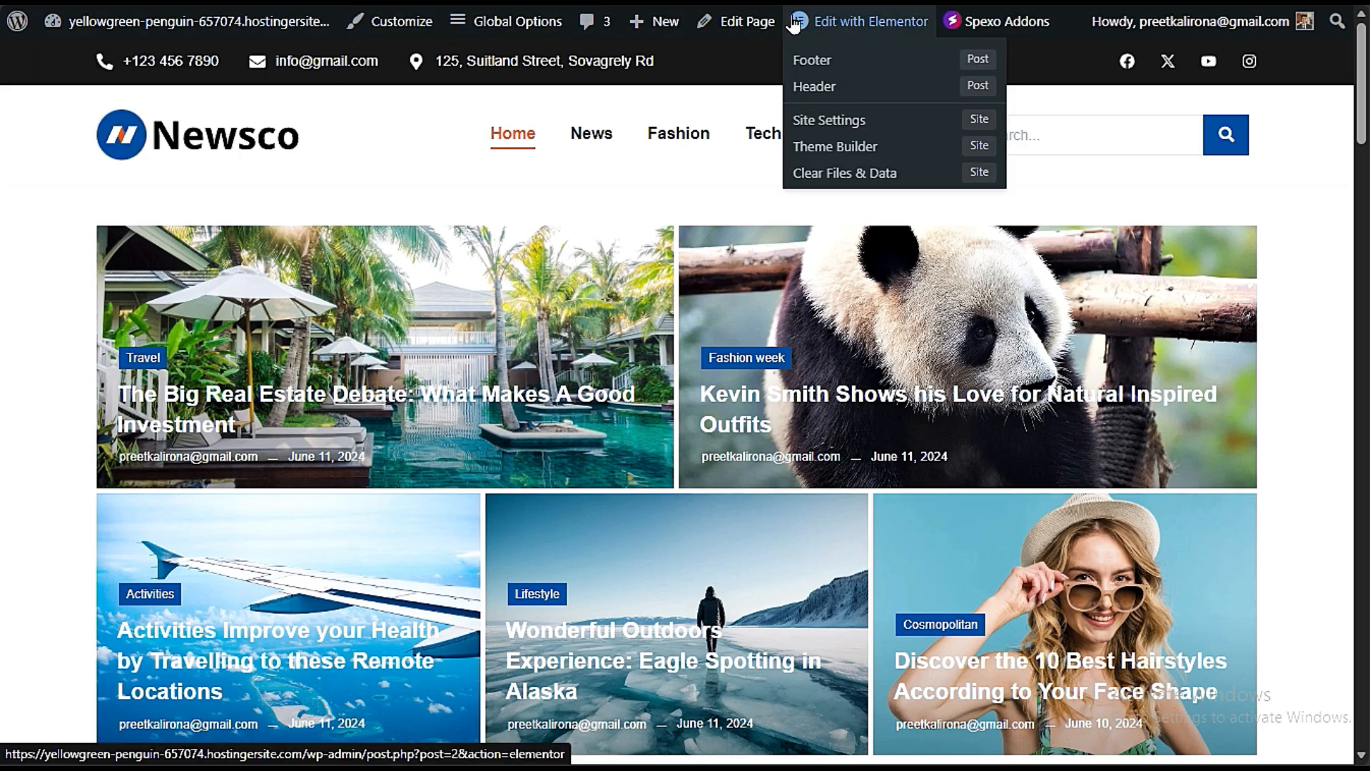
click(419, 22)
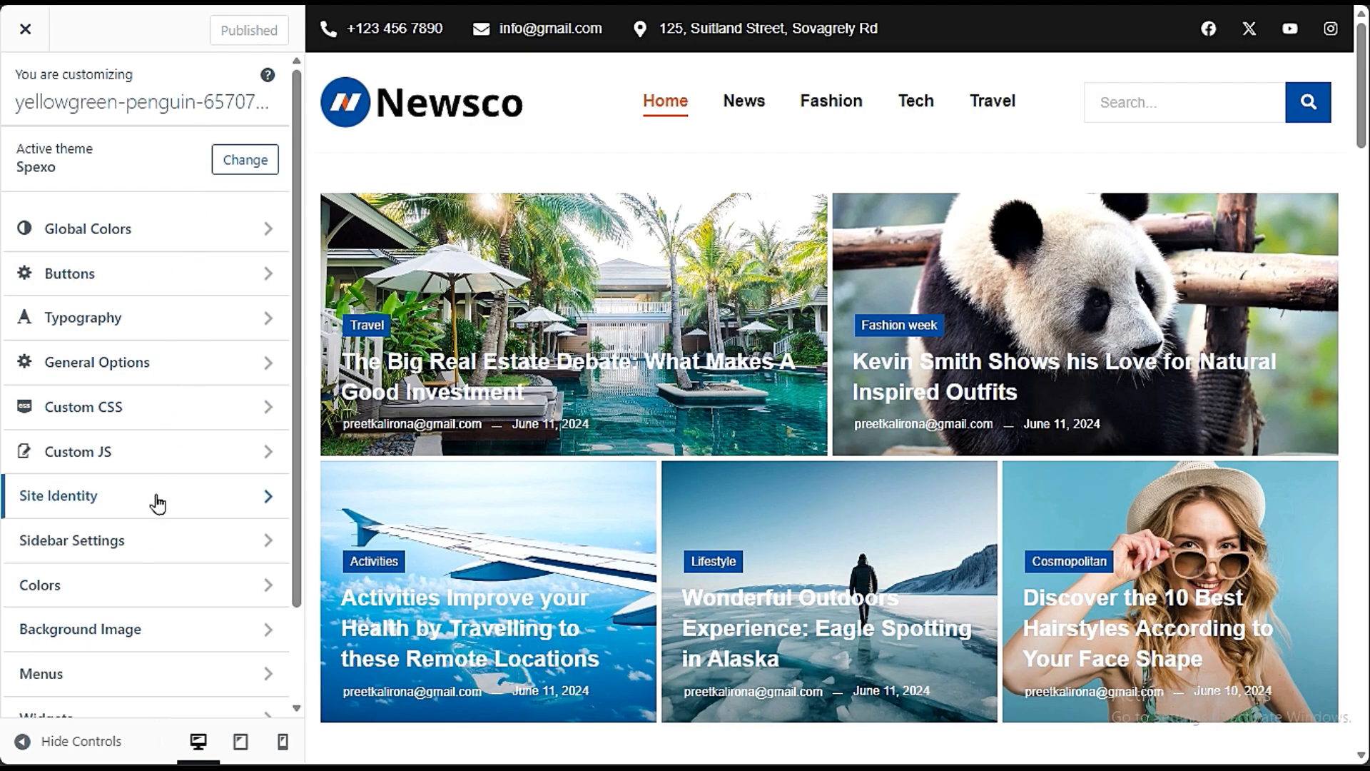
Step: Open the global color settings and examine where the theme colors appear in the home page preview
right_click(162, 549)
click(114, 149)
click(129, 233)
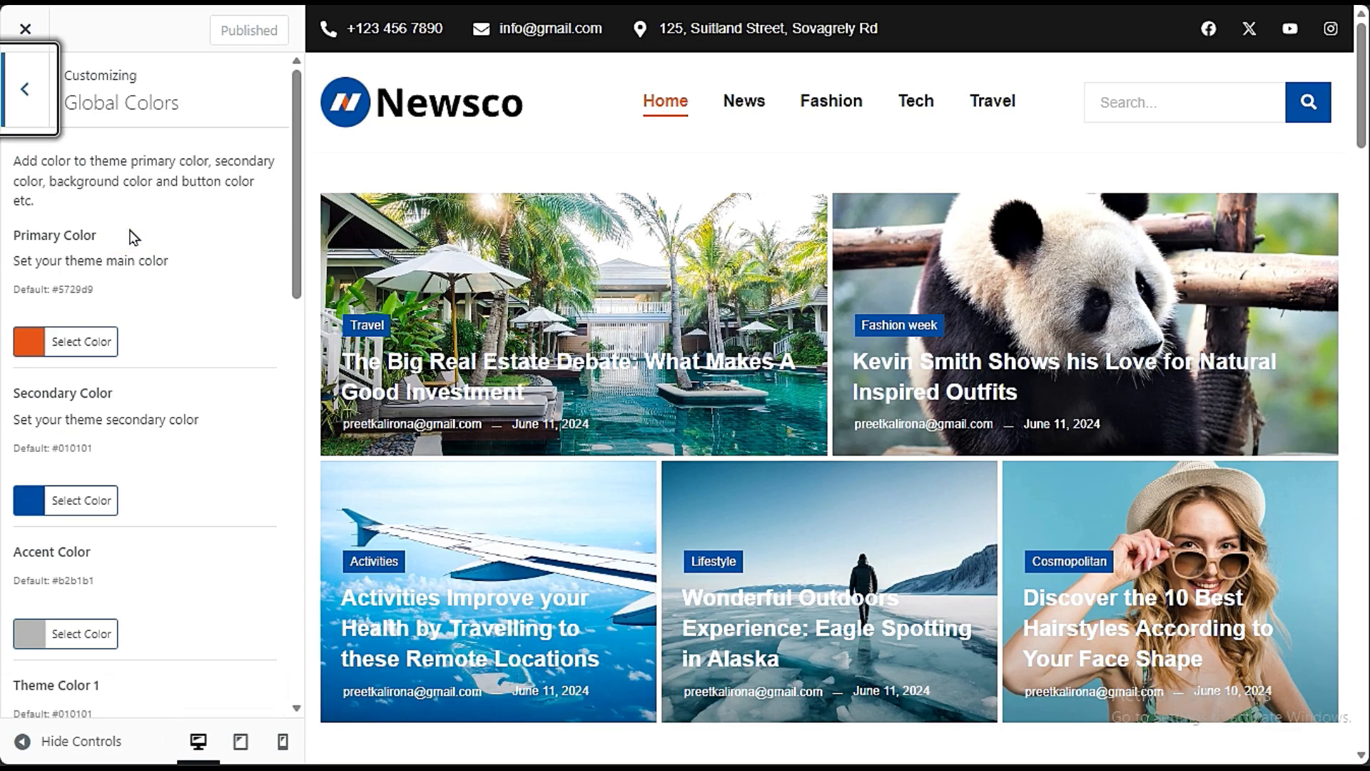
scroll(478, 396, down, 10)
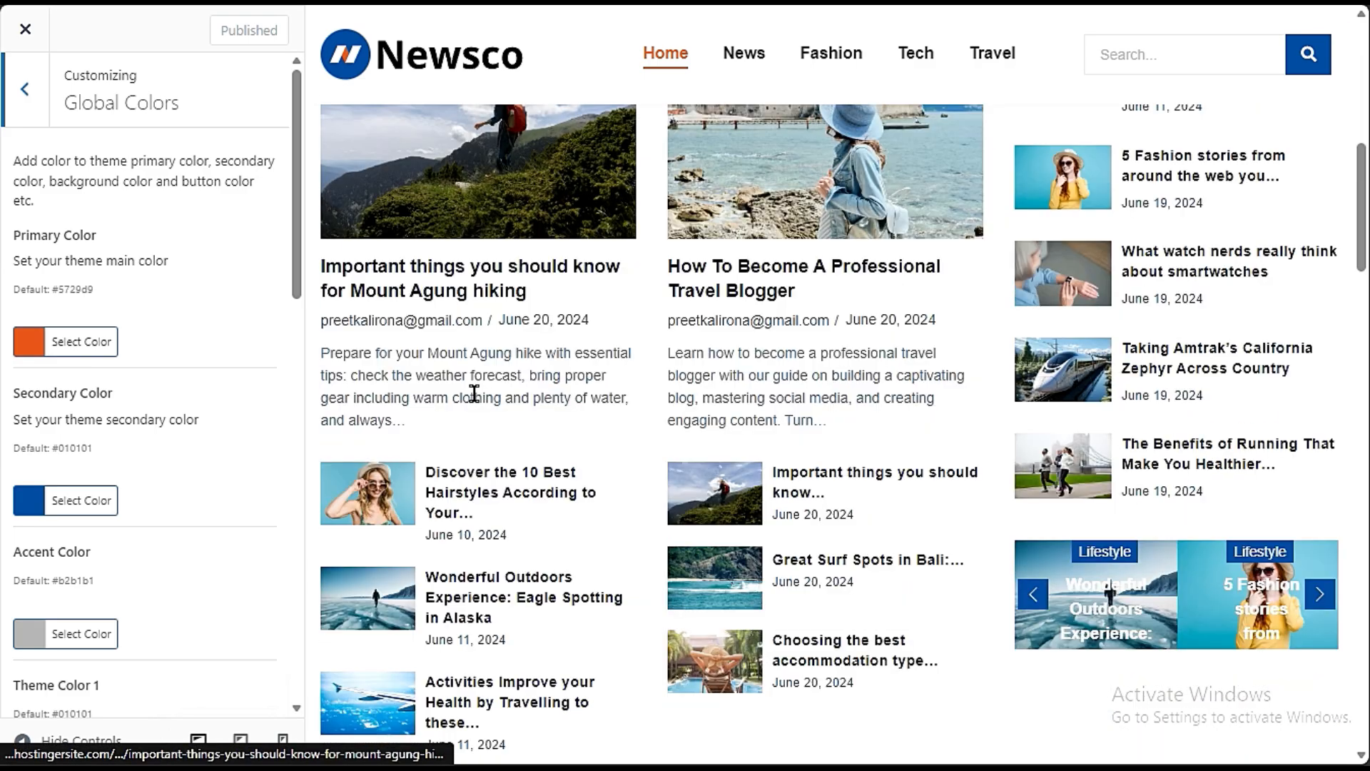
scroll(474, 393, down, 3)
scroll(469, 403, up, 13)
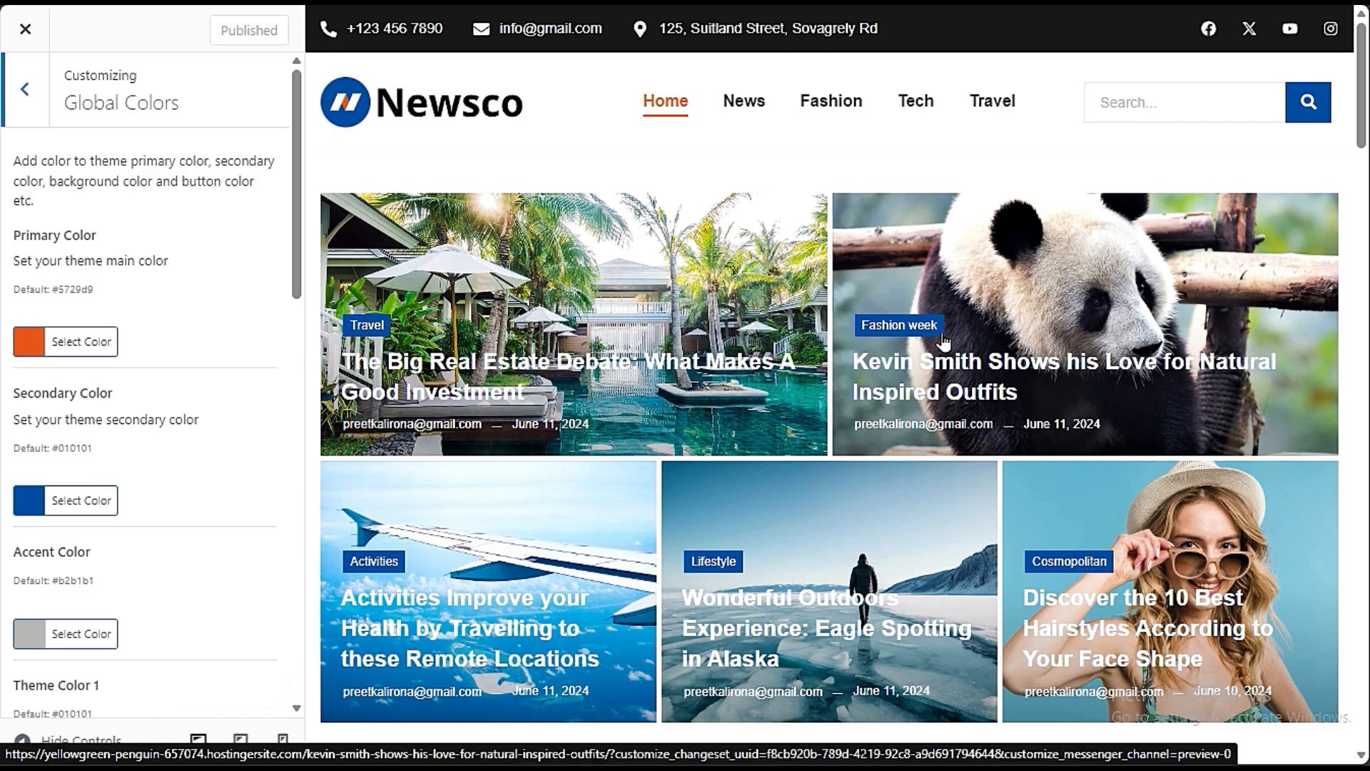
Step: Try red #ff0202 as the secondary color, checking the page preview, and reset it to the default color
click(28, 503)
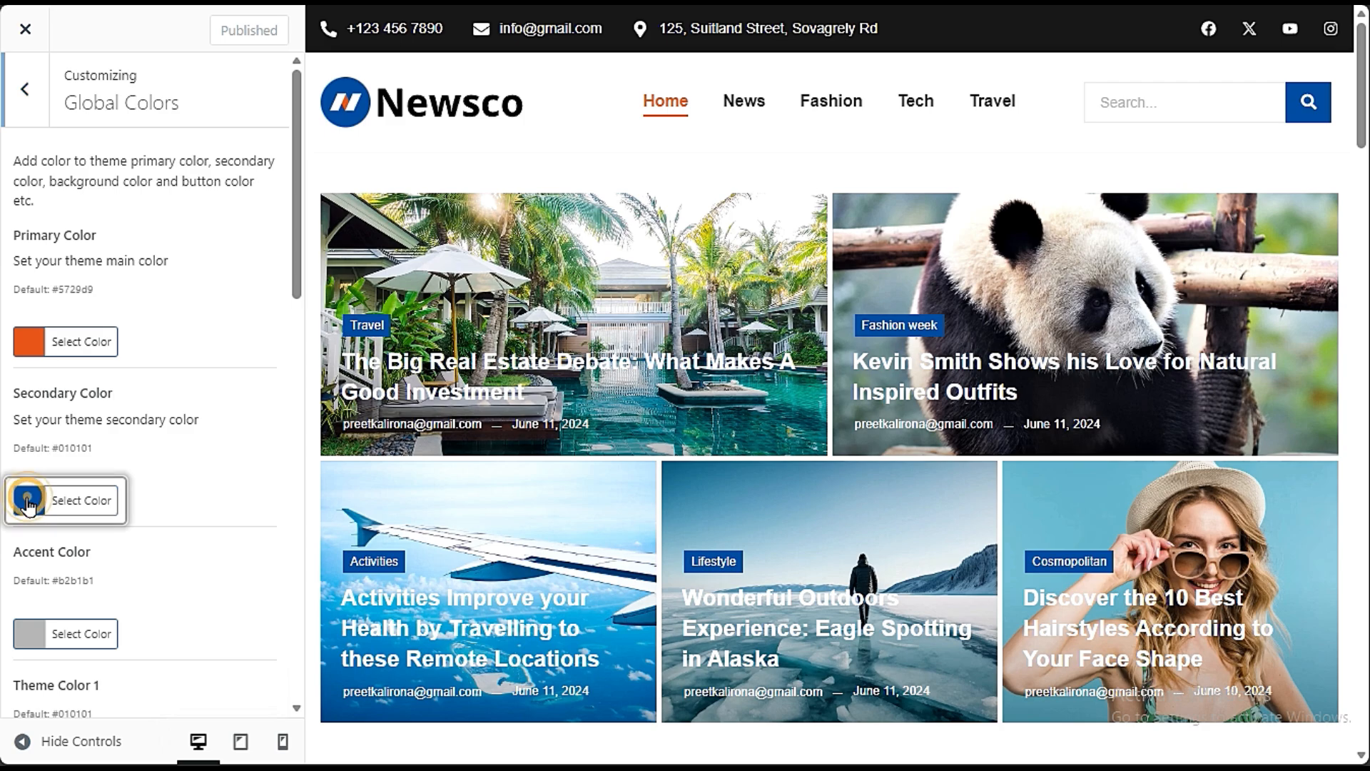
drag(33, 551, 26, 540)
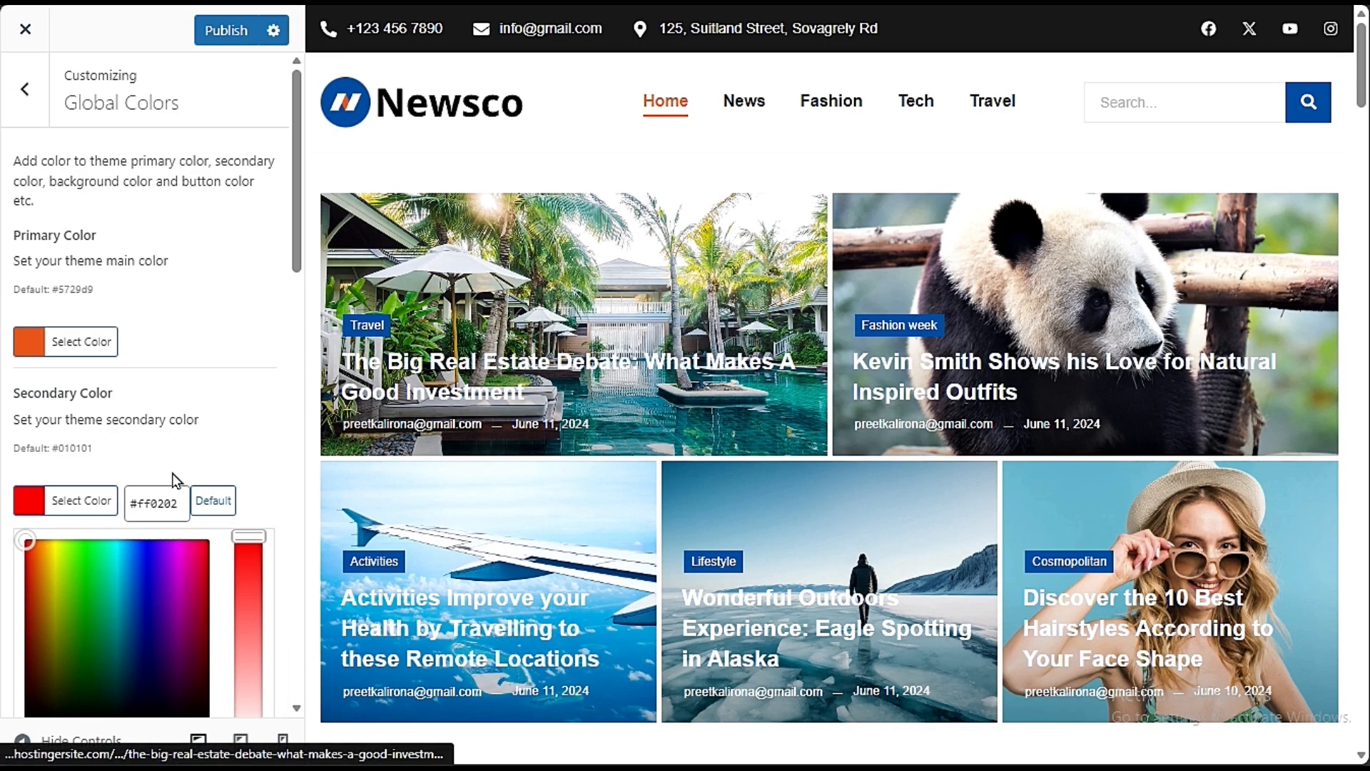
scroll(517, 610, down, 10)
scroll(516, 610, down, 15)
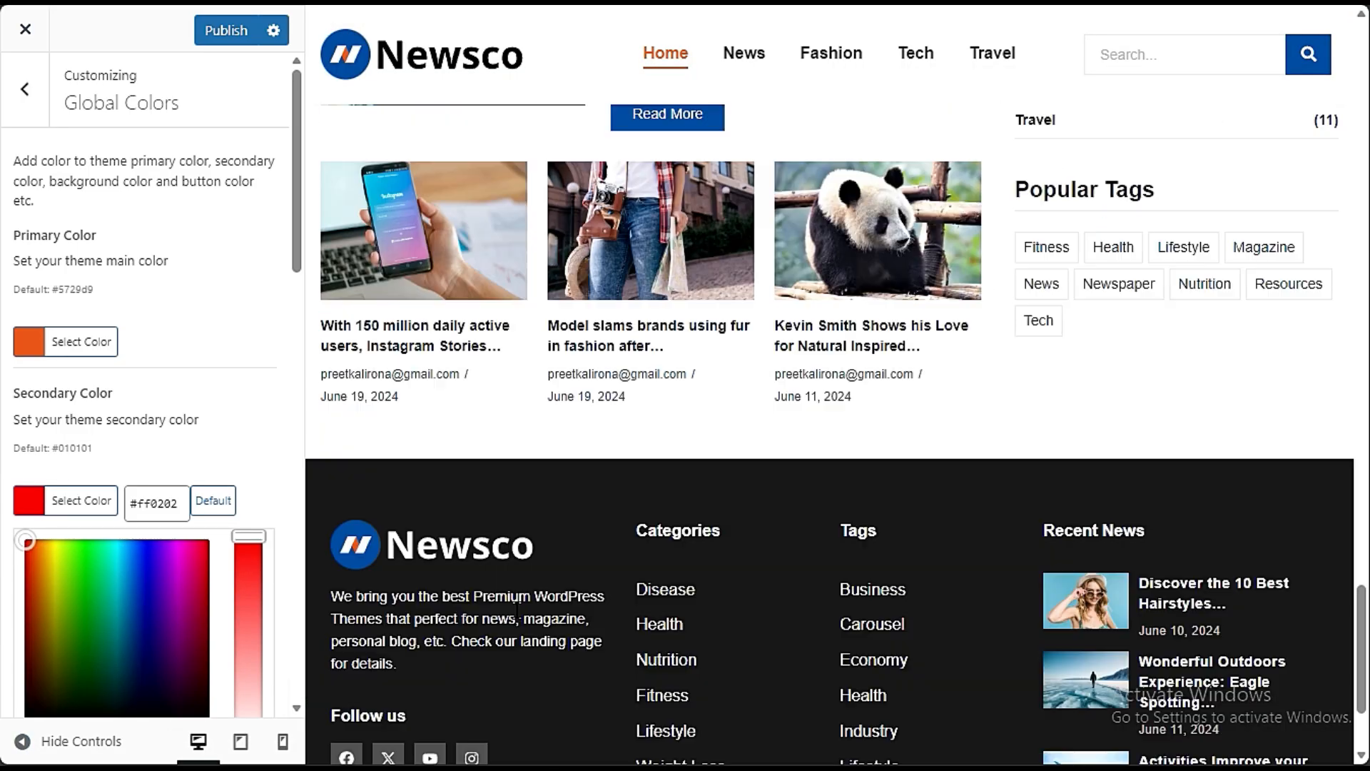
scroll(517, 528, up, 10)
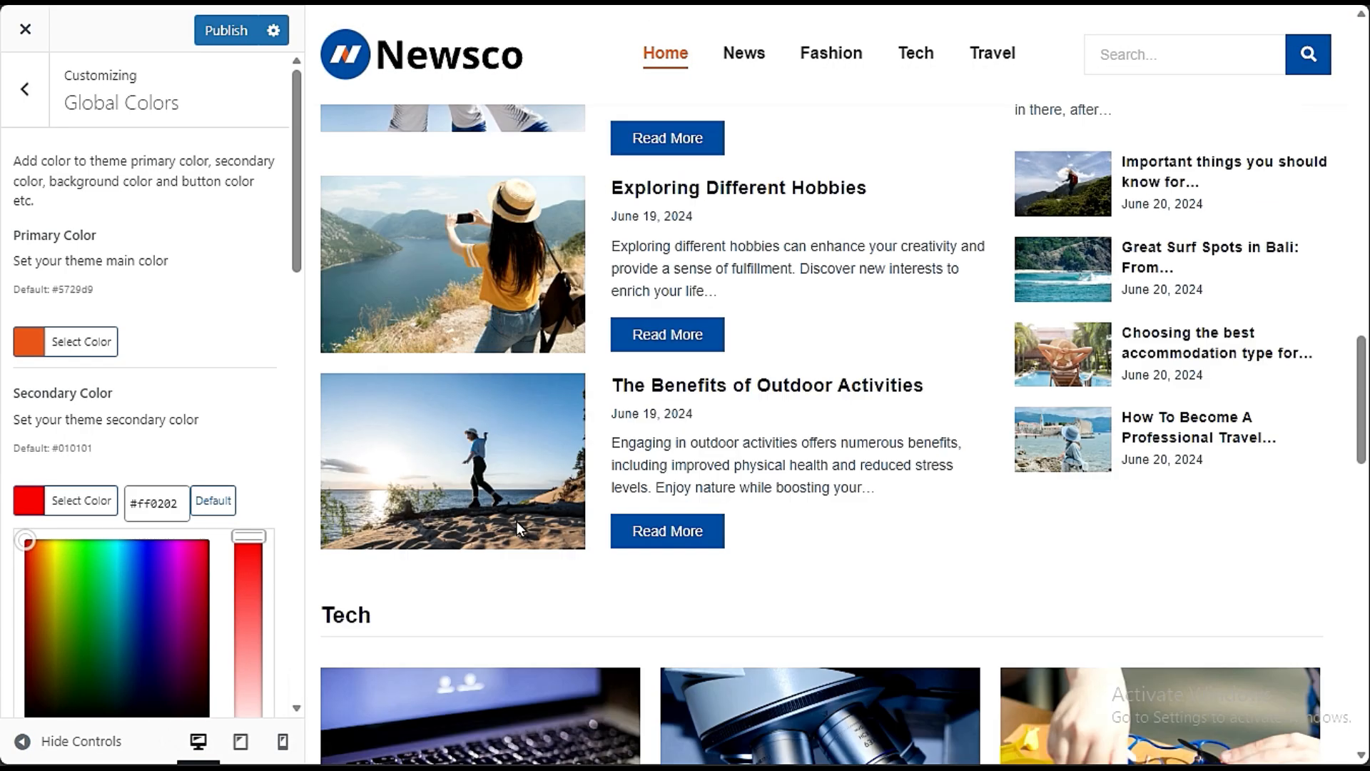
click(213, 503)
click(76, 492)
click(80, 503)
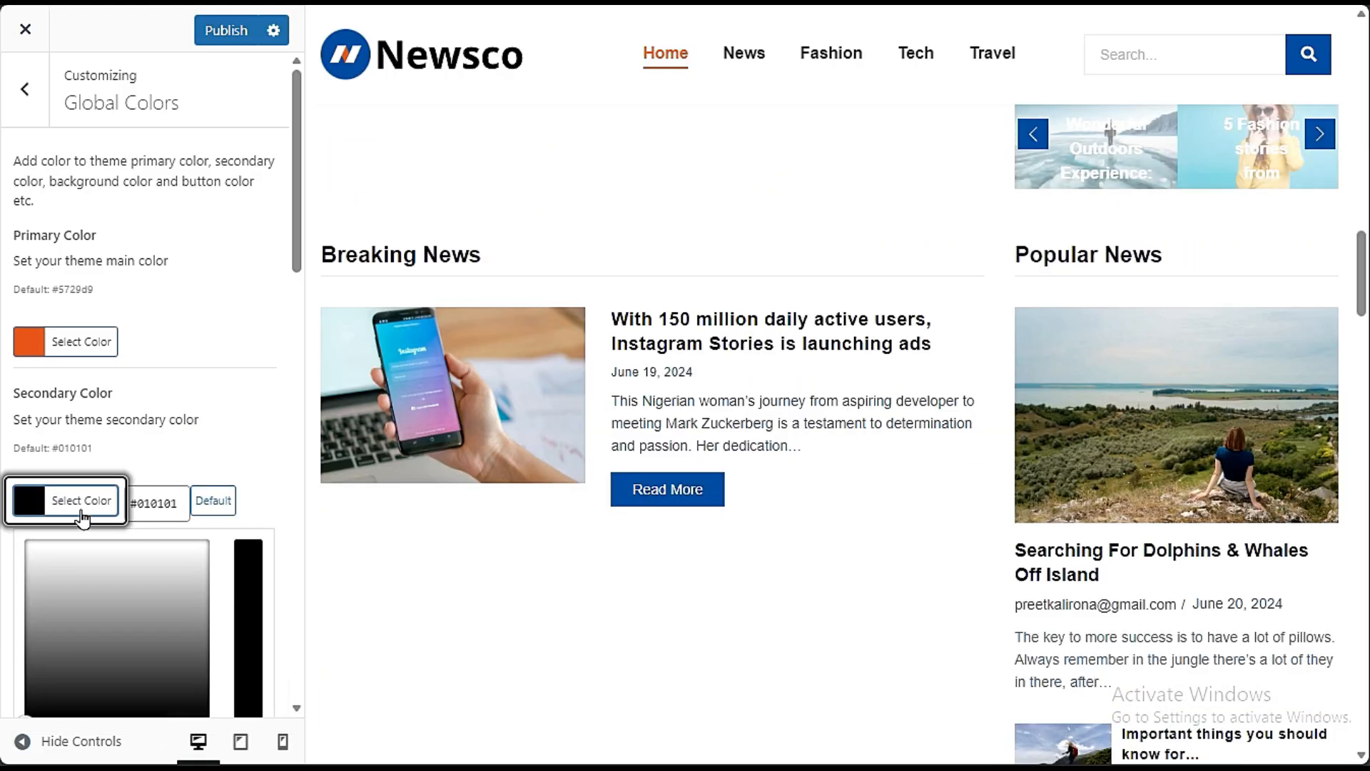
Step: Set the theme's secondary color to the blue preset swatch
scroll(172, 571, down, 3)
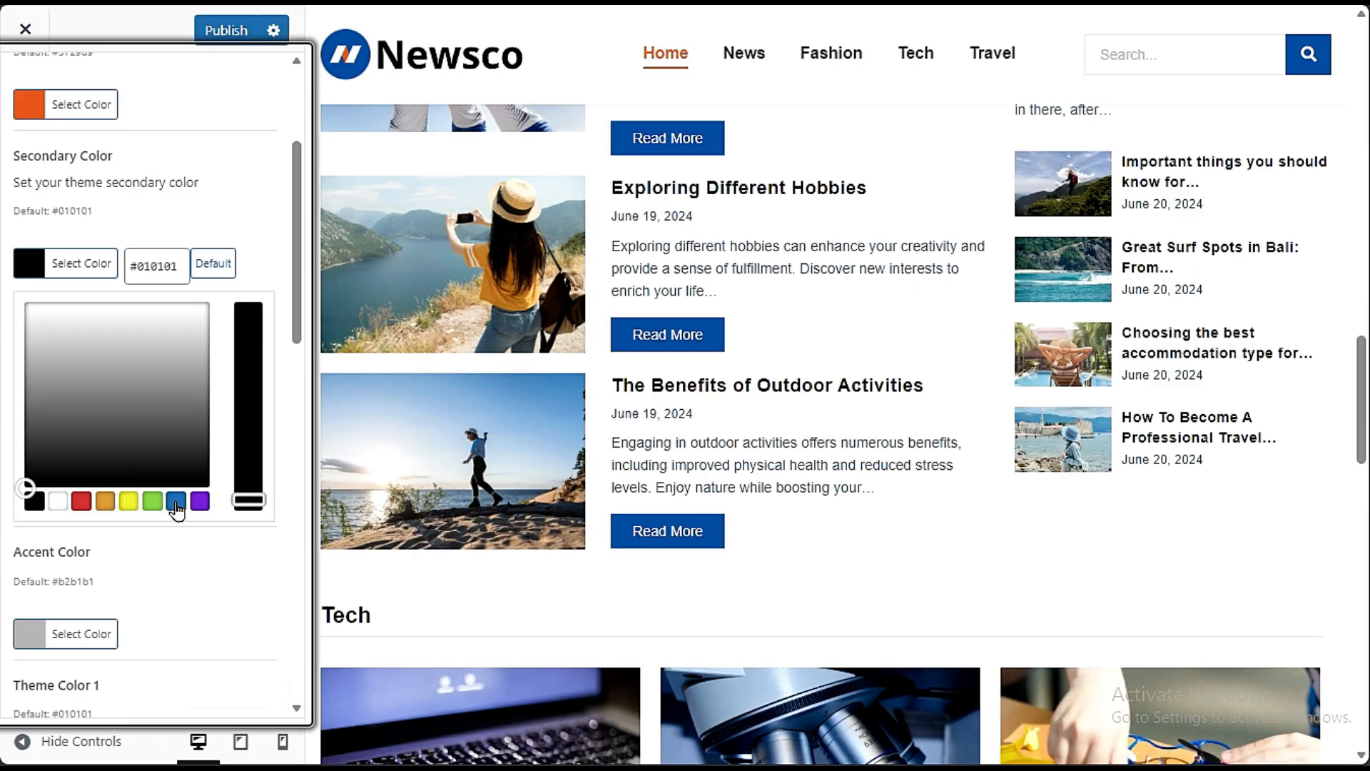
click(176, 503)
click(184, 585)
scroll(169, 542, up, 3)
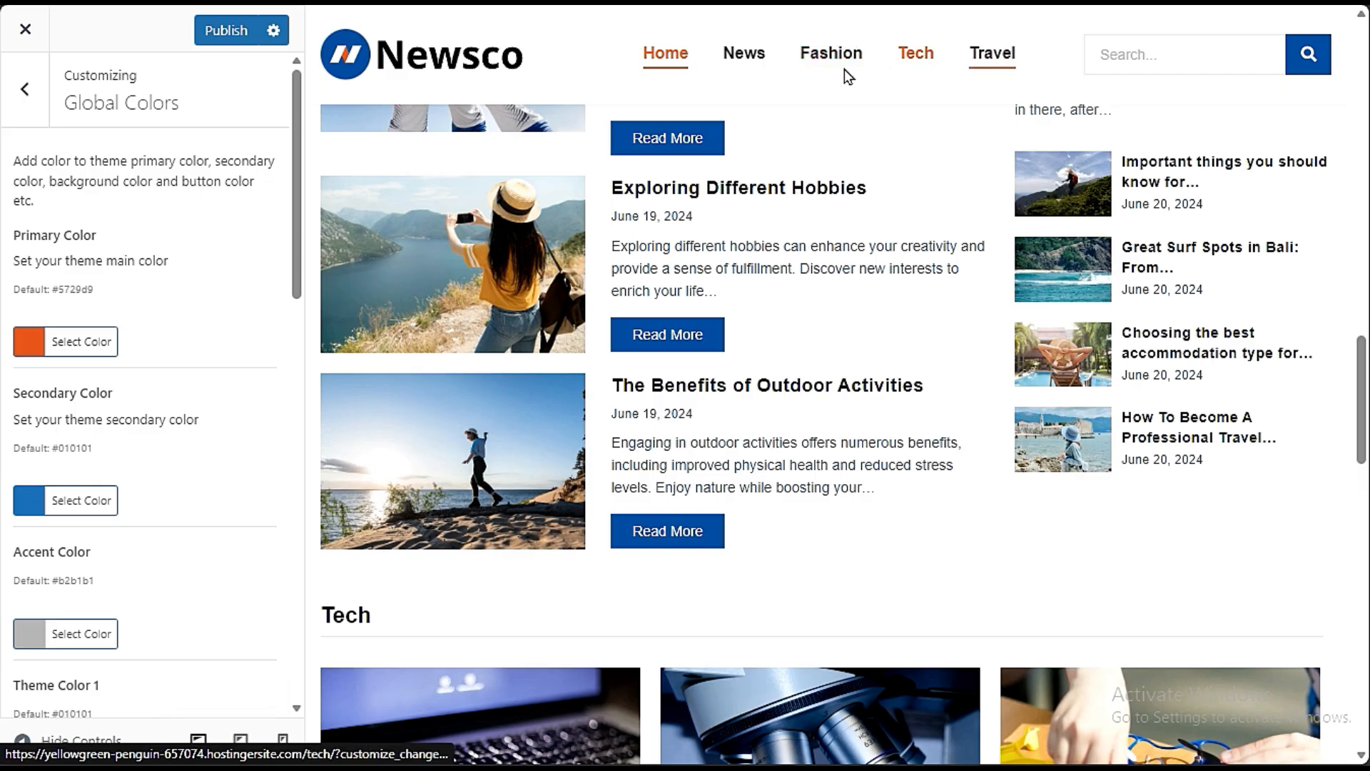
Step: Set the primary color to preset blue #1e73be and publish the new theme colors, refreshing the page
click(30, 348)
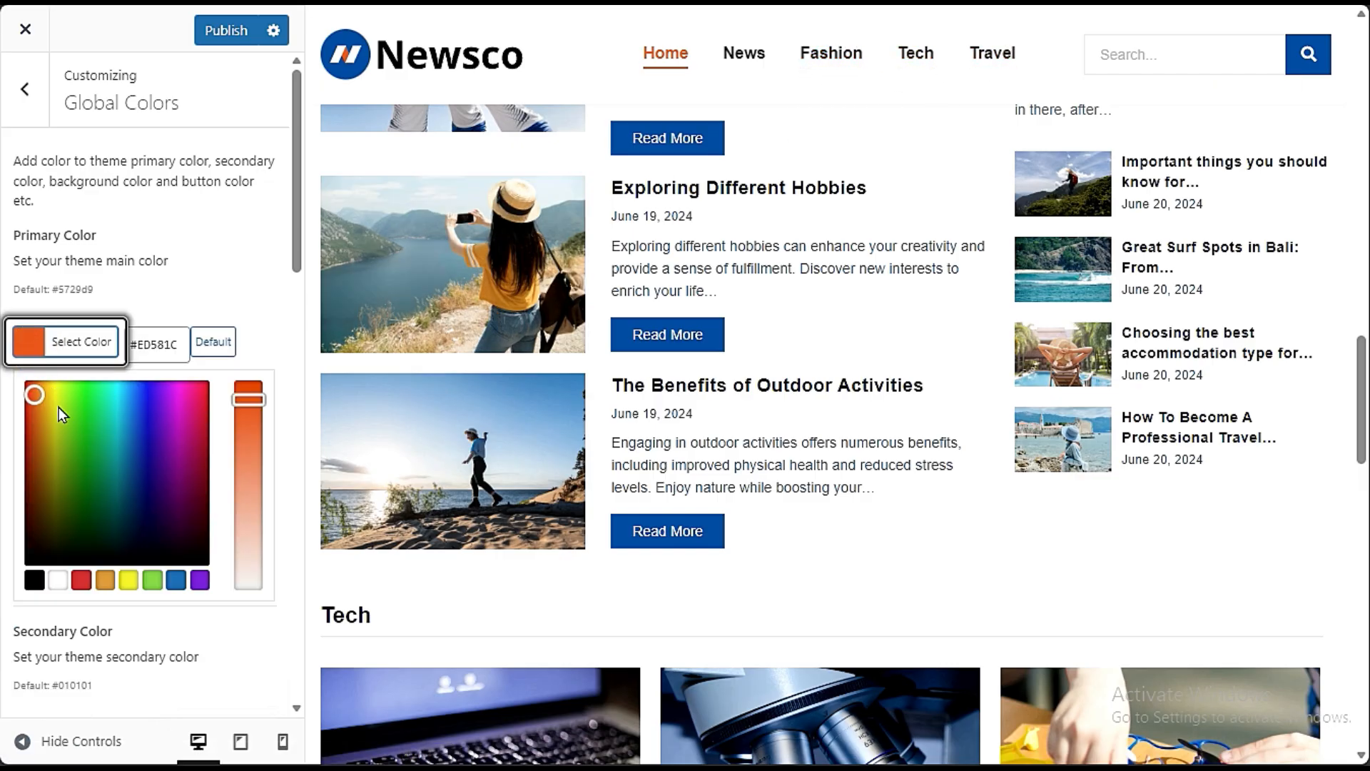
click(177, 581)
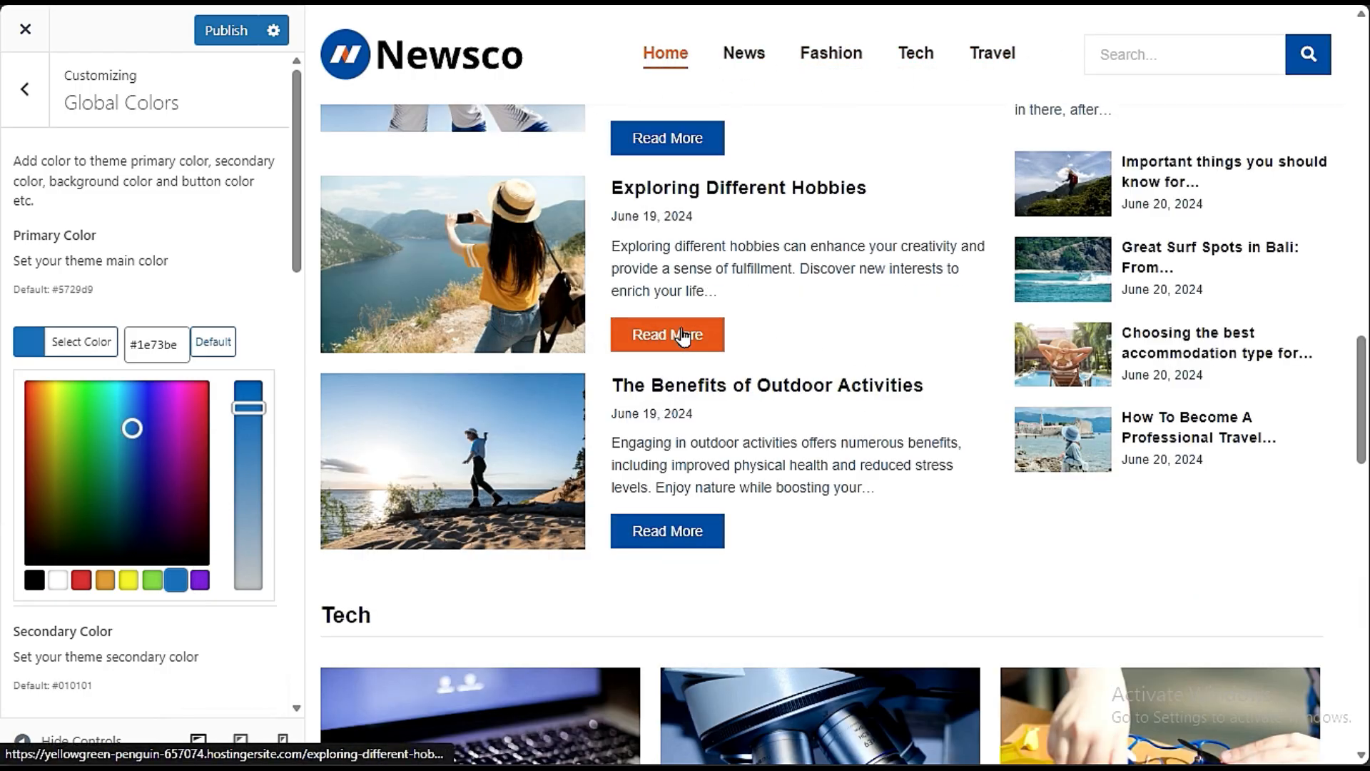
click(209, 32)
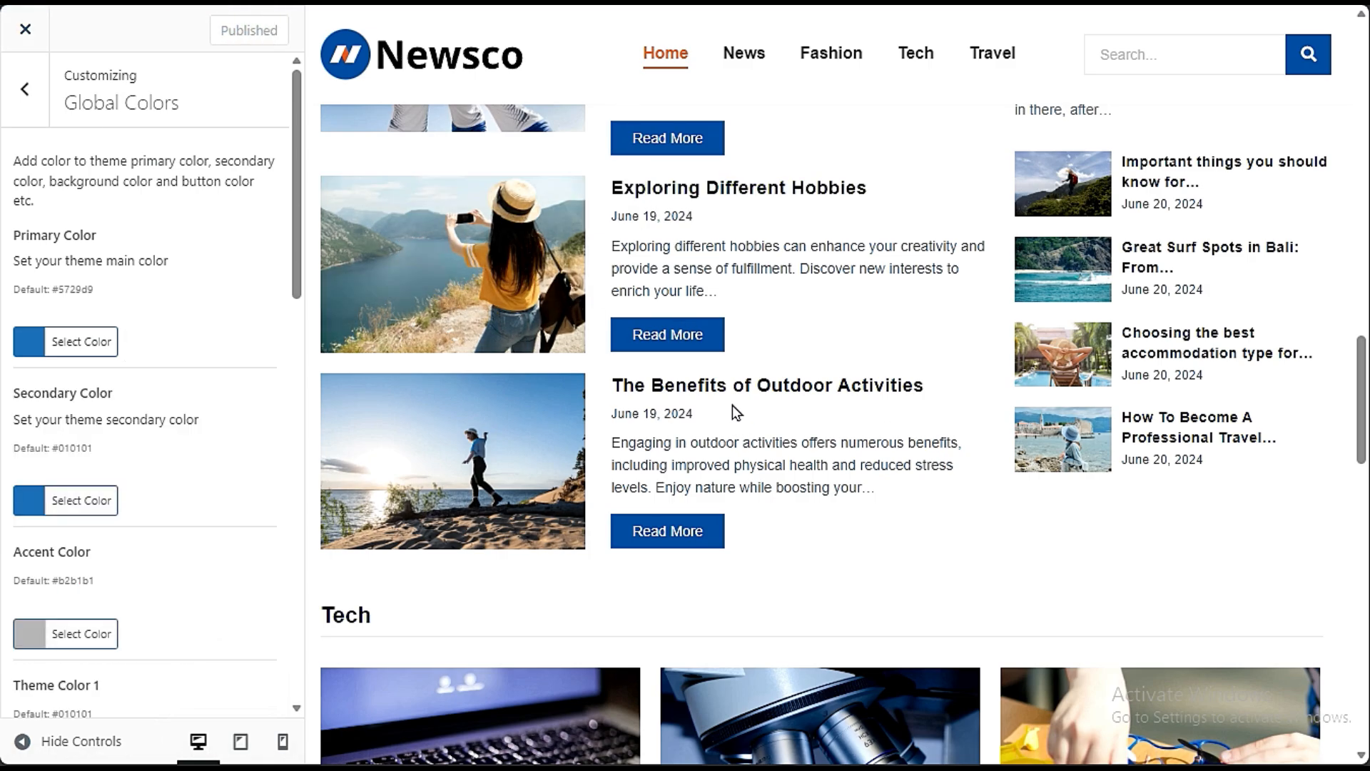
key(F5)
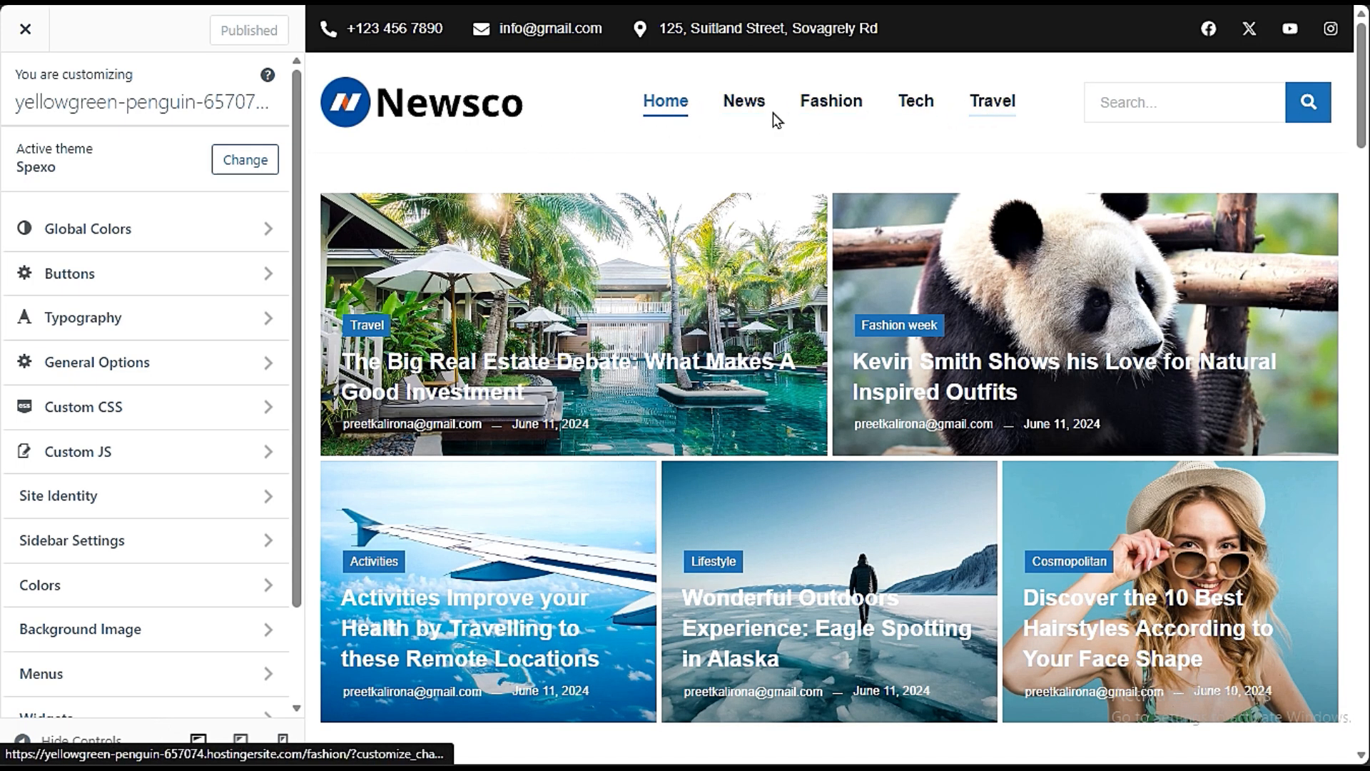
Step: Reopen the global color settings and select the primary color's hex code to inspect it
click(150, 226)
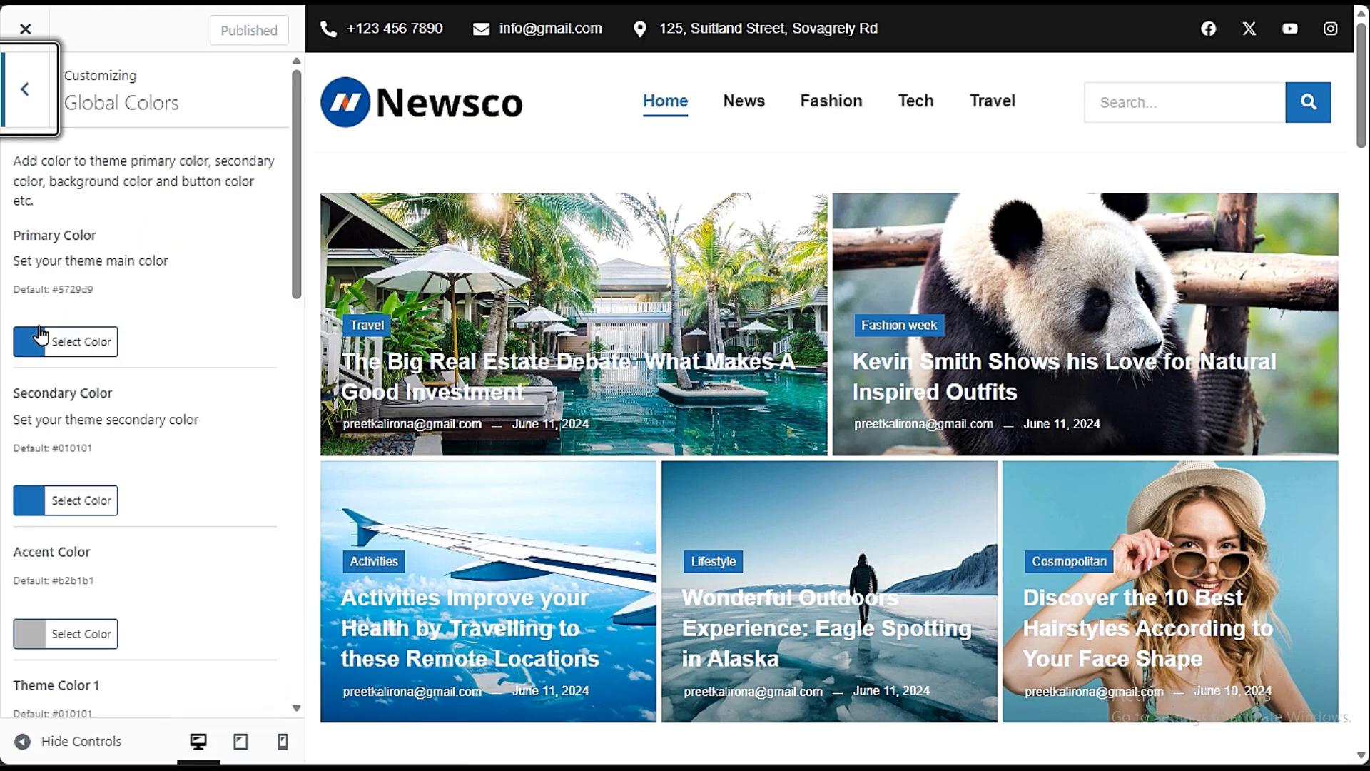
click(34, 344)
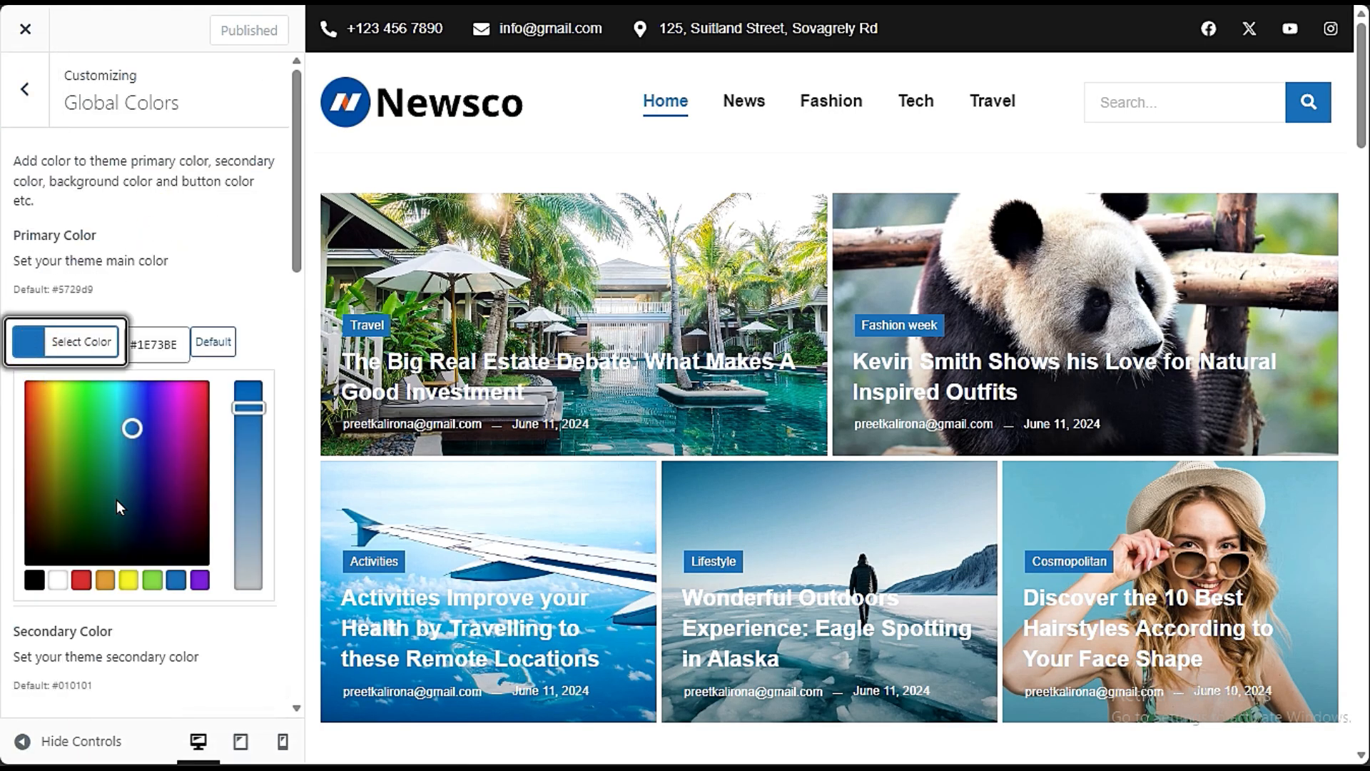
click(170, 344)
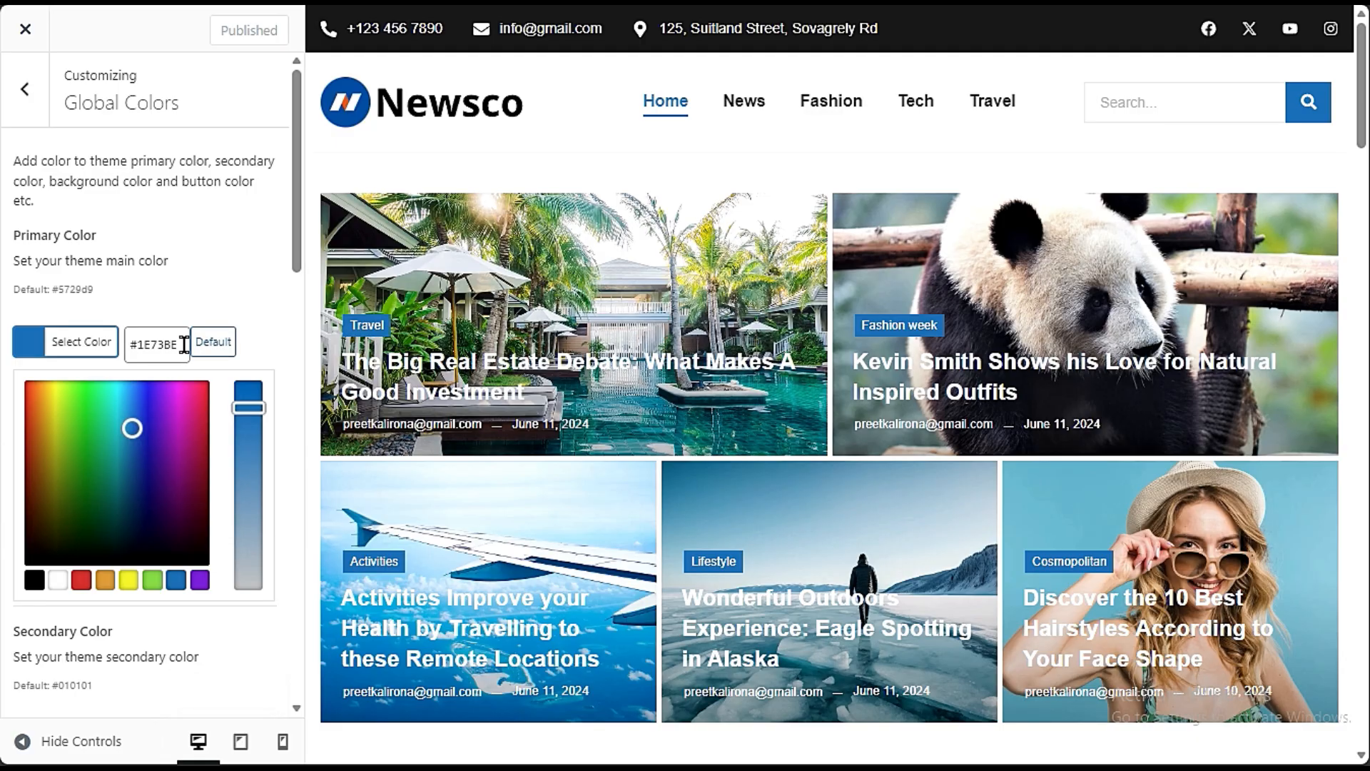
drag(184, 345, 127, 345)
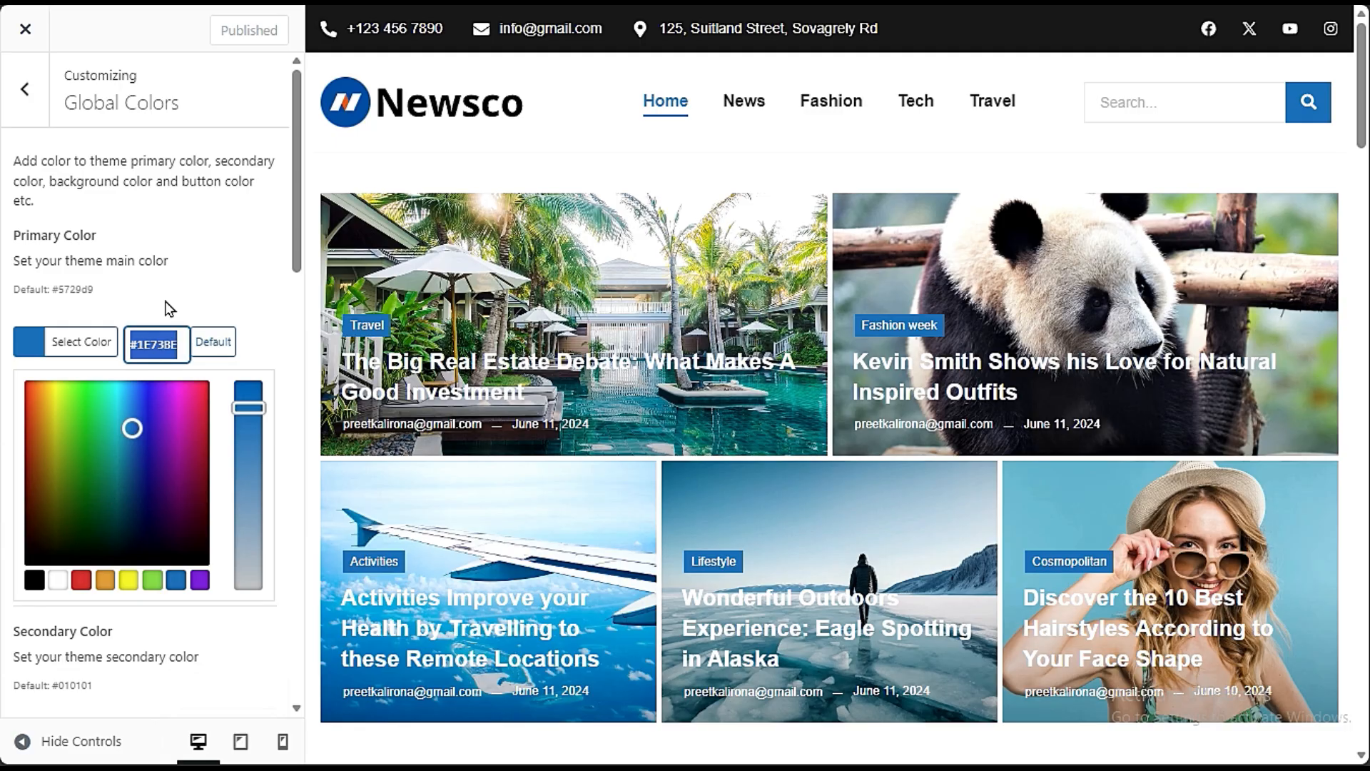
click(208, 307)
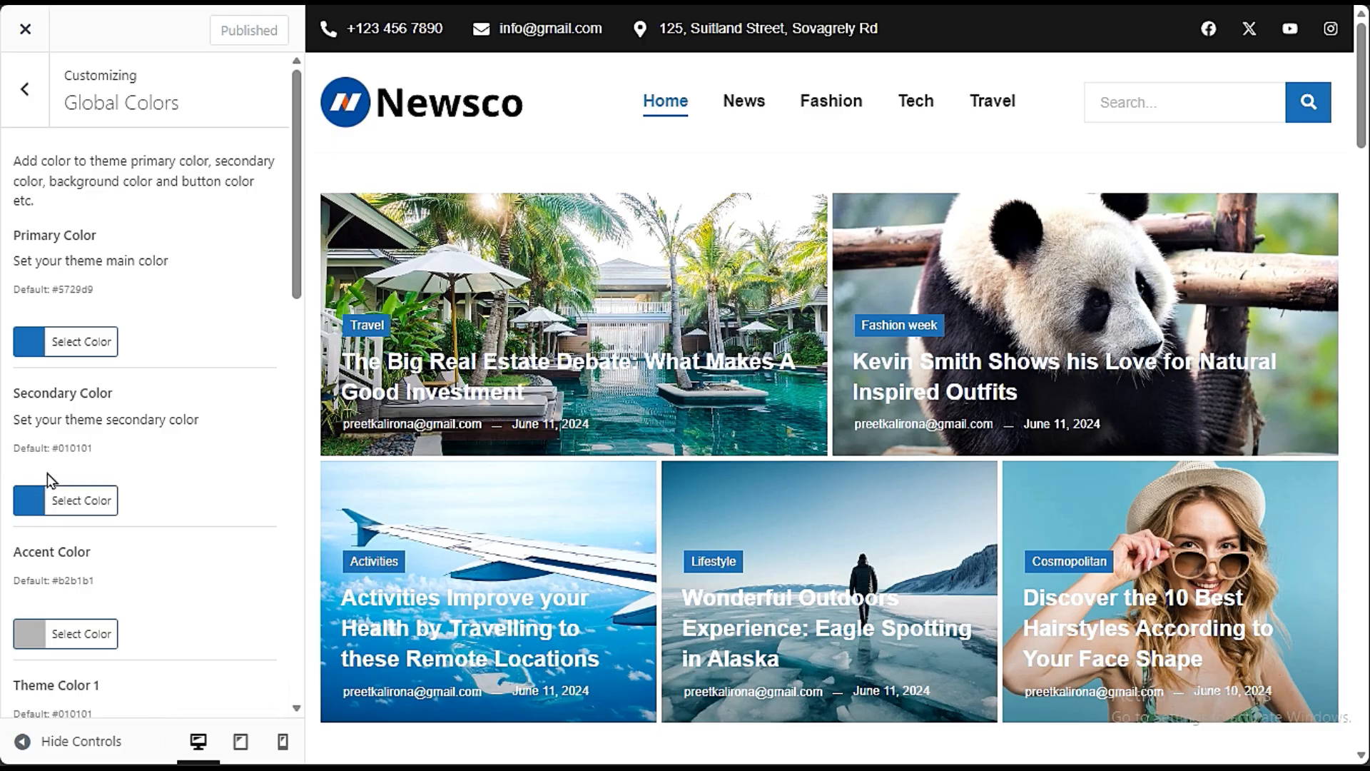
Step: Review the remaining global color settings, including accent, theme, body background, link, link hover and border colors
scroll(104, 528, down, 3)
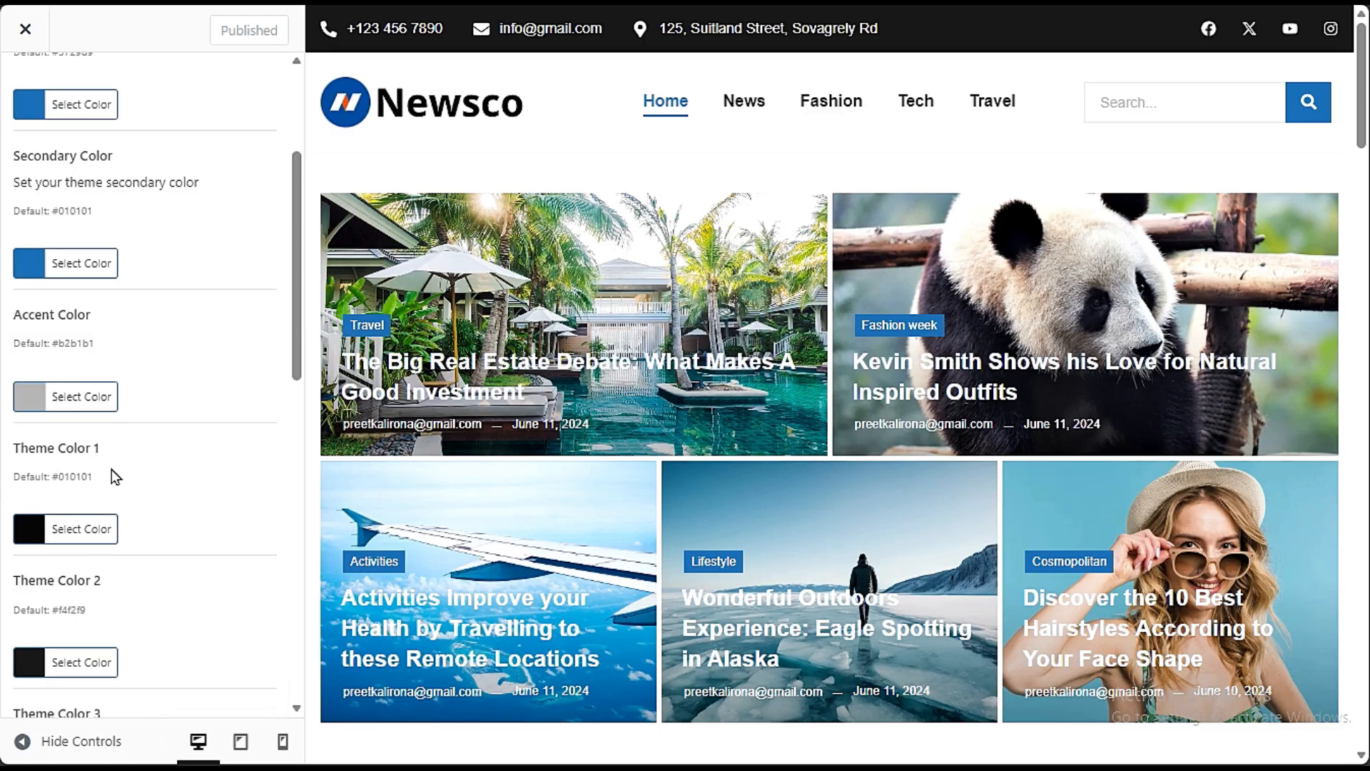
scroll(50, 628, down, 9)
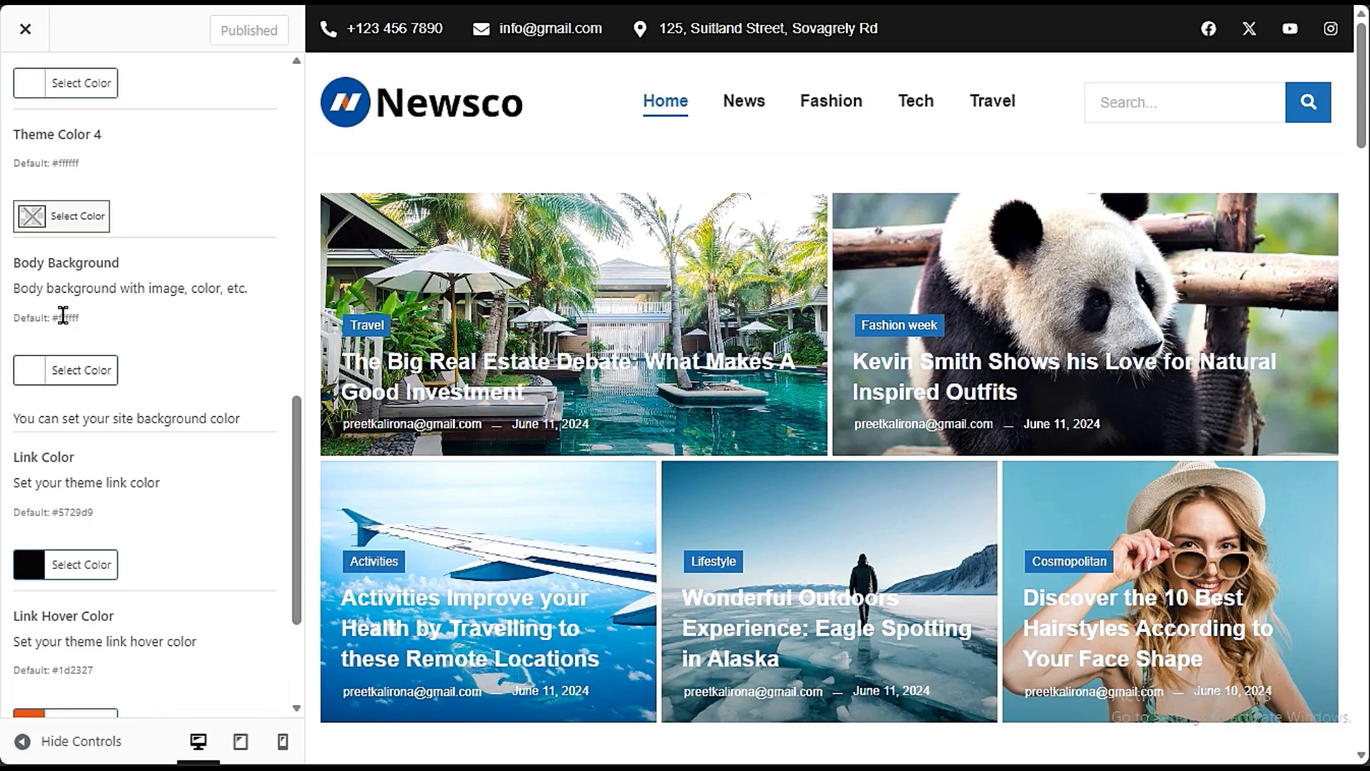
scroll(84, 514, down, 3)
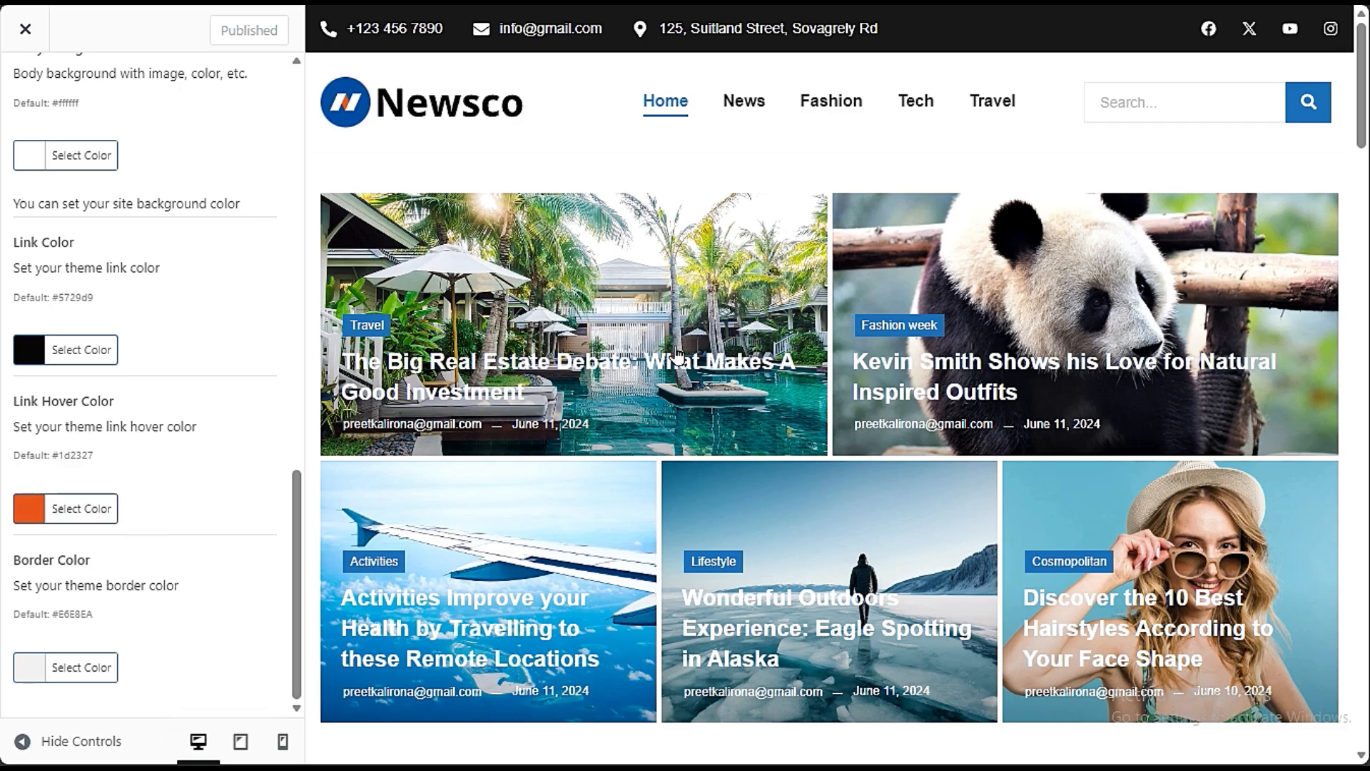
scroll(491, 588, down, 10)
scroll(216, 517, up, 3)
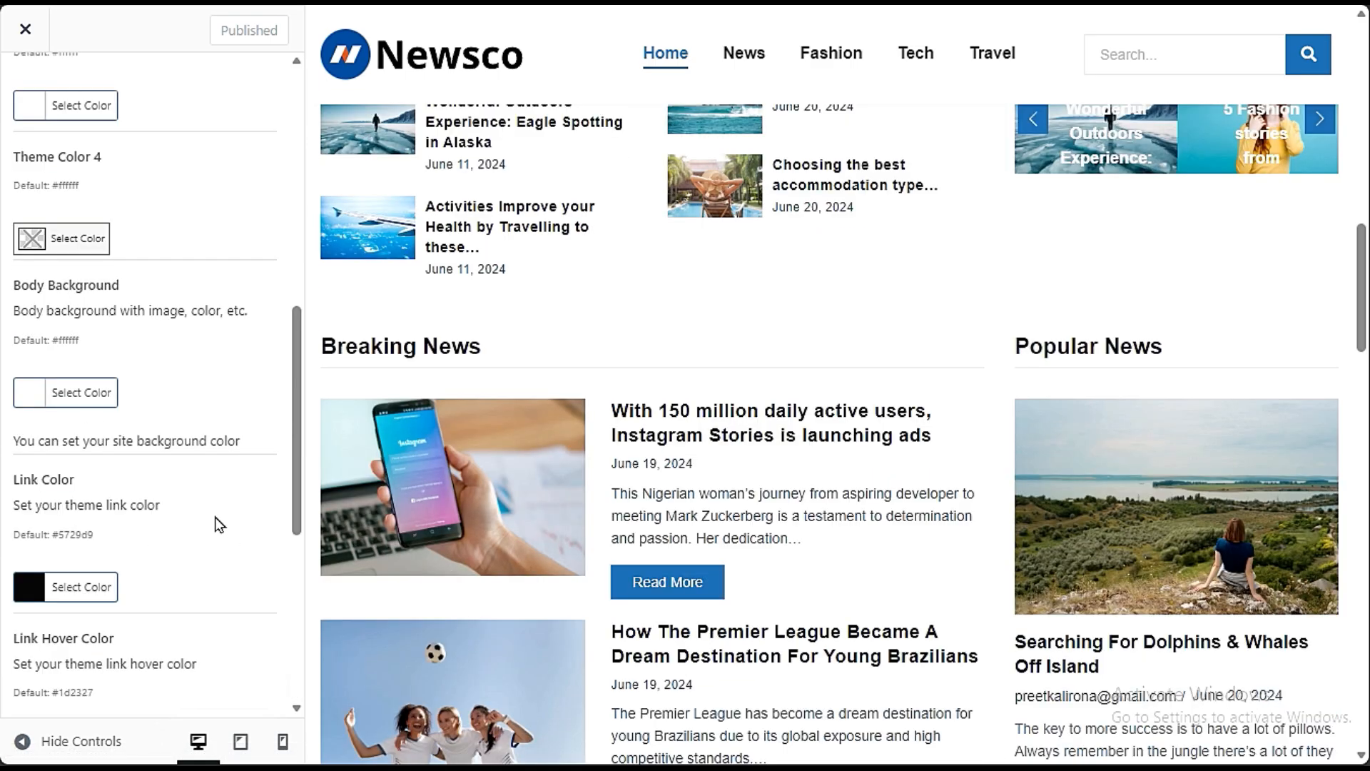
scroll(215, 524, up, 10)
Step: Set the font family of the desktop button style to 'Bookman Old Style', serif and check the buttons in the page preview
click(33, 97)
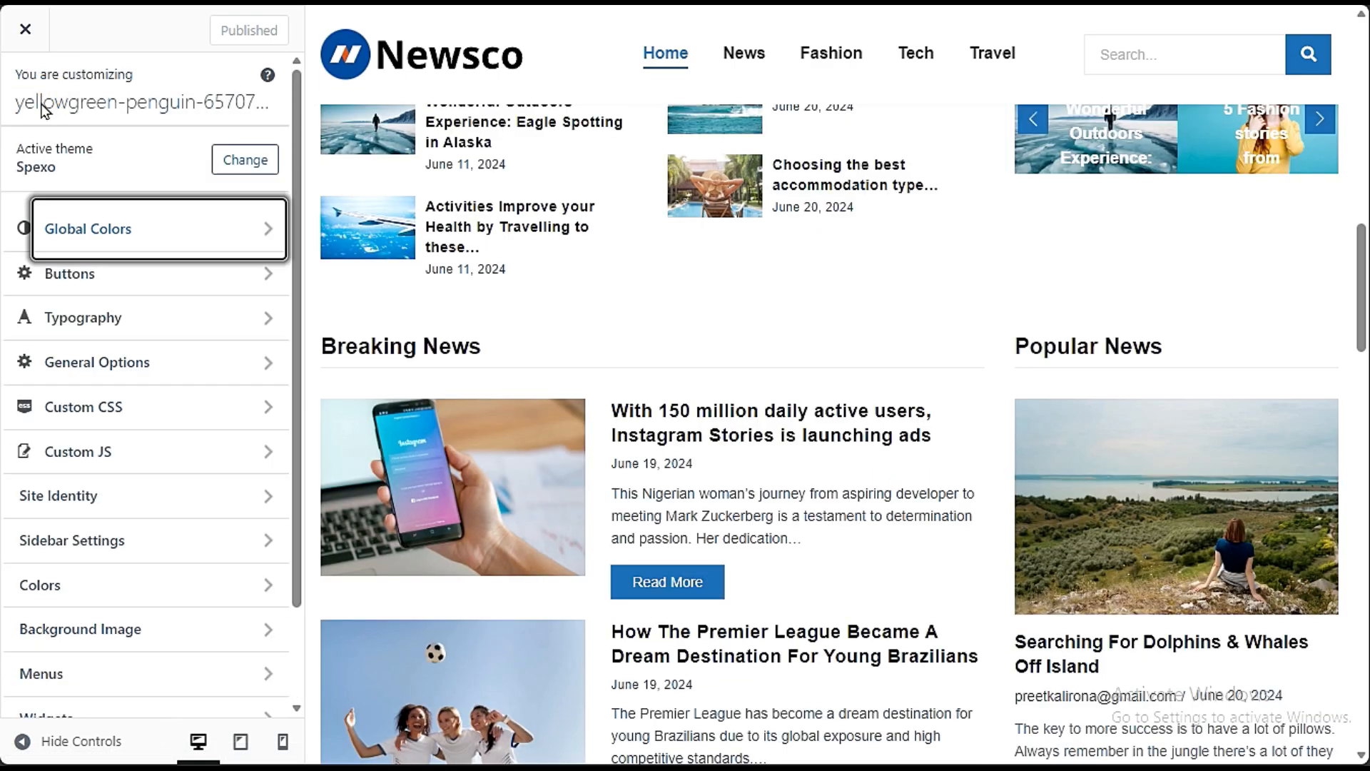
click(113, 284)
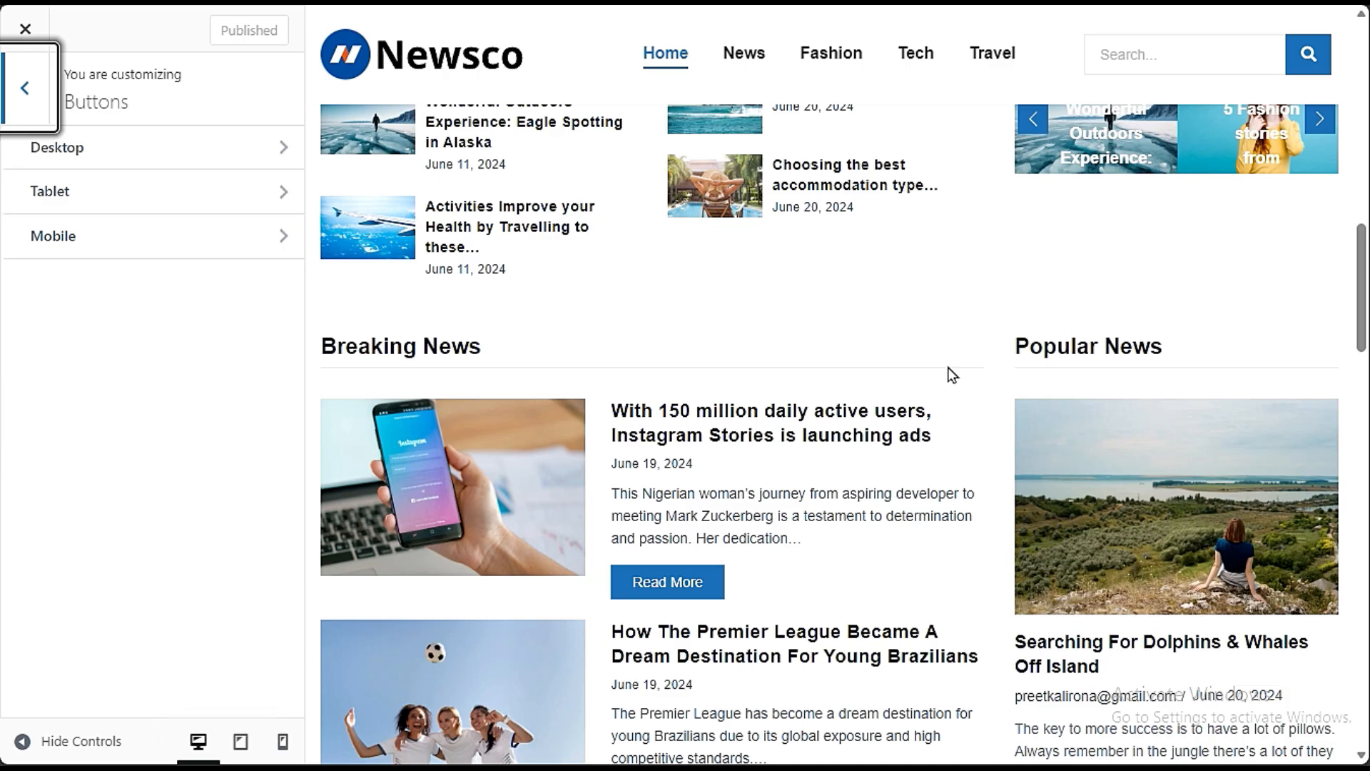
scroll(756, 340, up, 10)
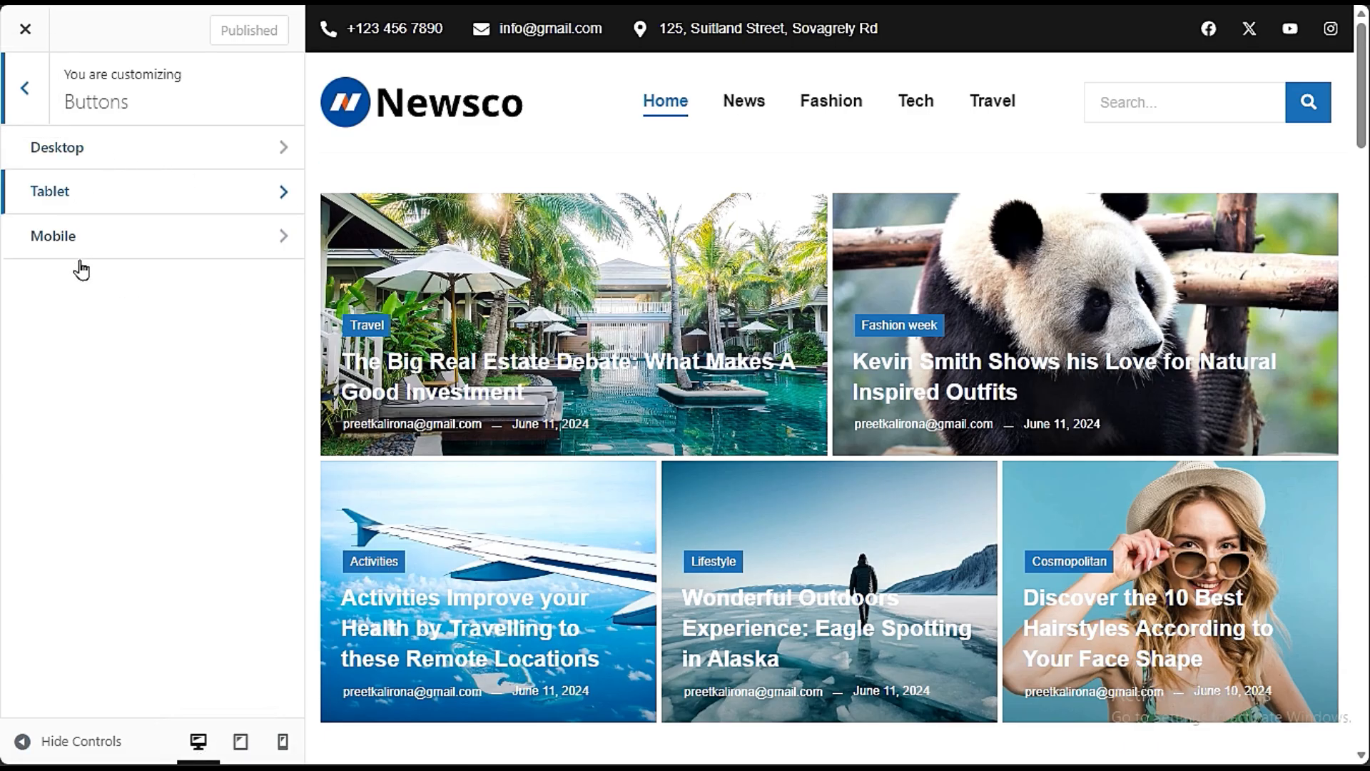
click(105, 150)
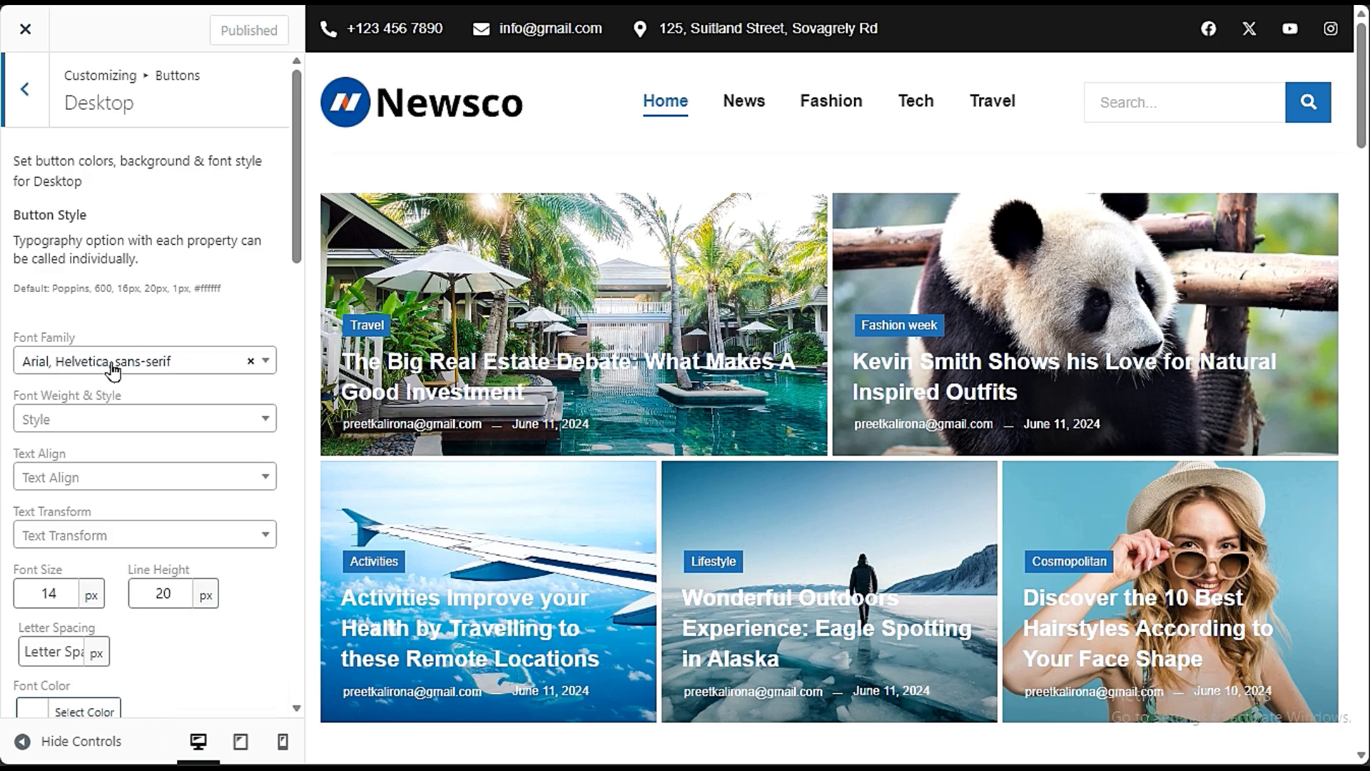
scroll(628, 398, down, 15)
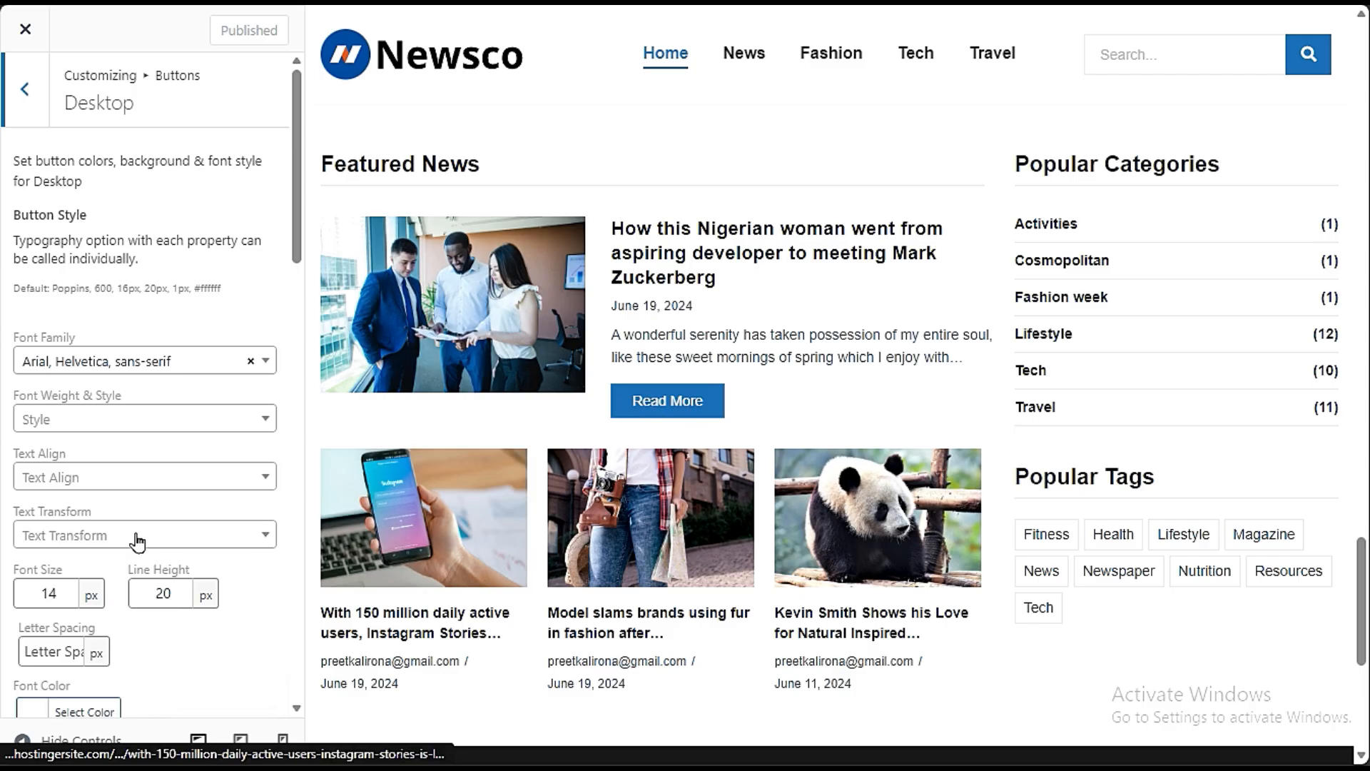
click(125, 367)
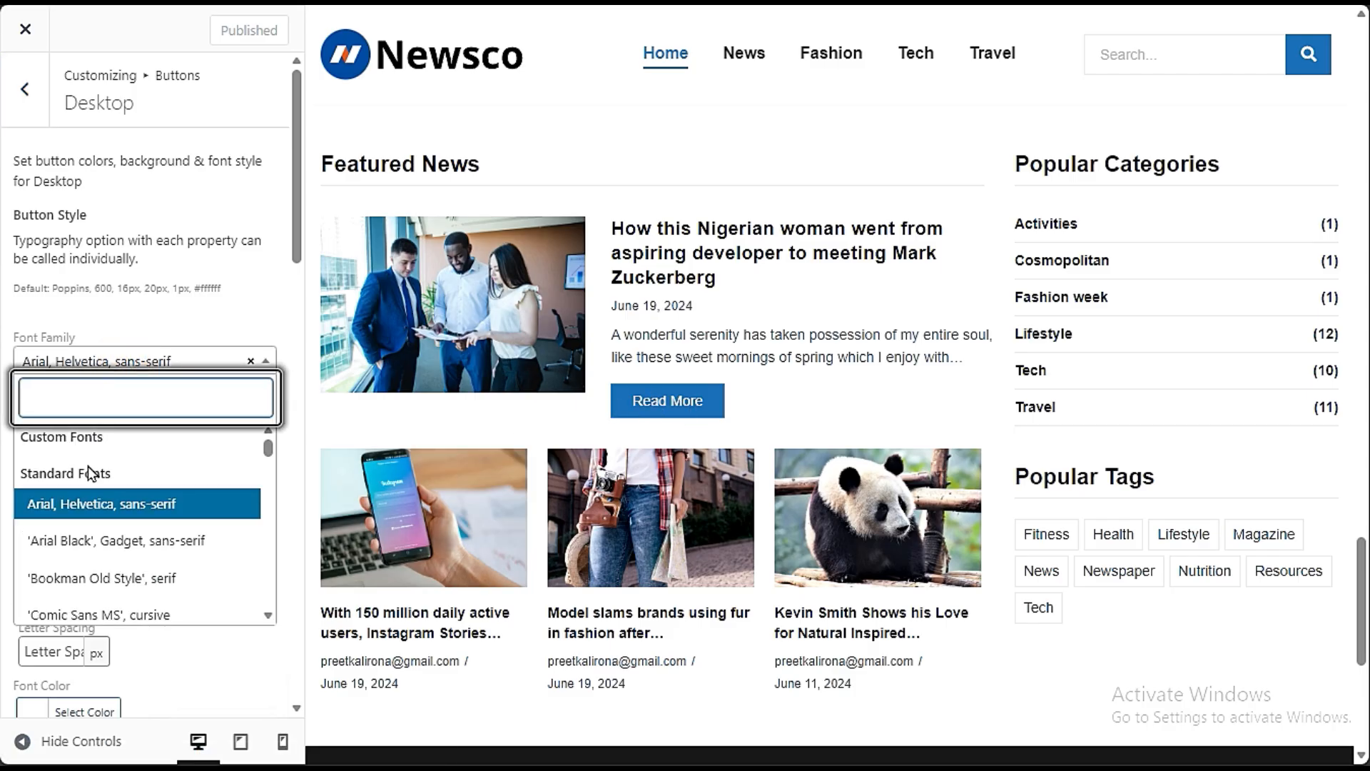
click(73, 584)
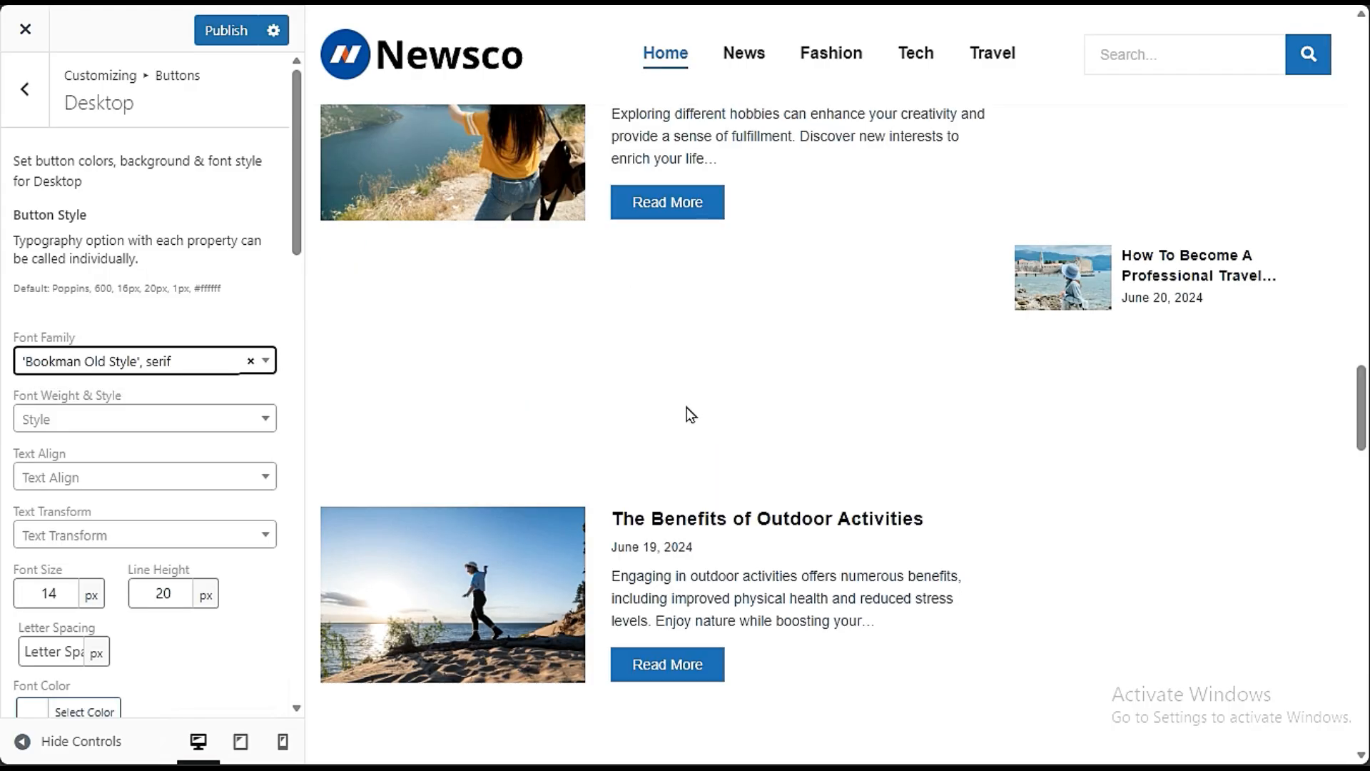
scroll(691, 414, down, 10)
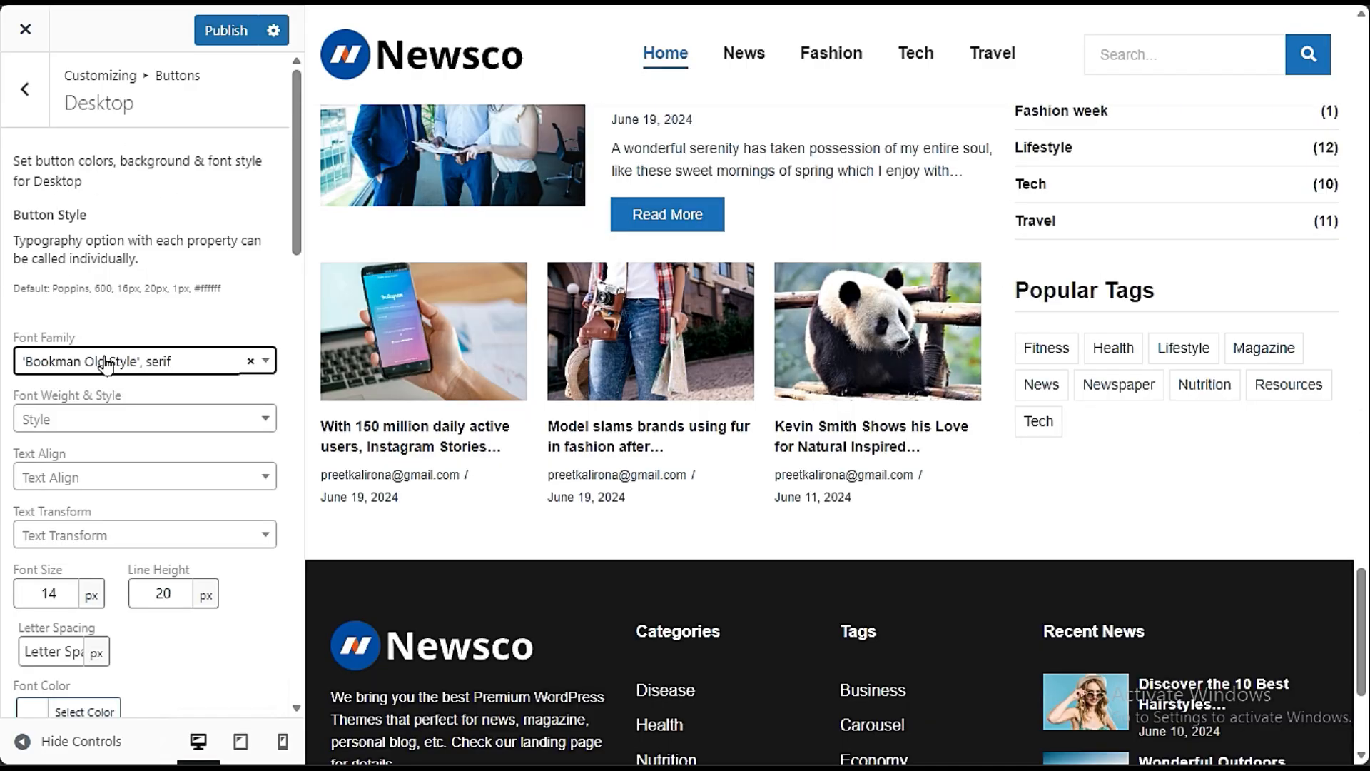
Step: Set the desktop button font family to Arial, Helvetica, sans-serif, publish it, and reload the customizer to check the preview
click(106, 365)
click(84, 501)
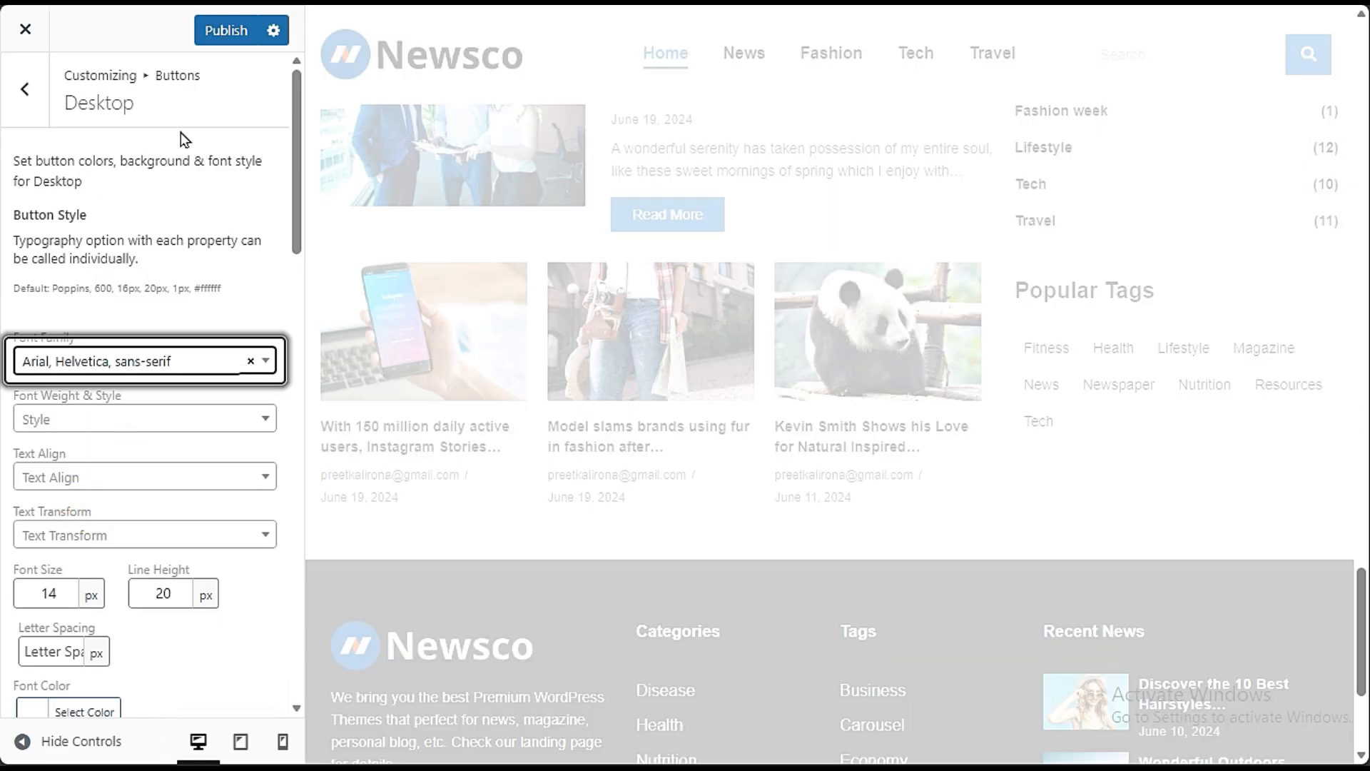
click(207, 31)
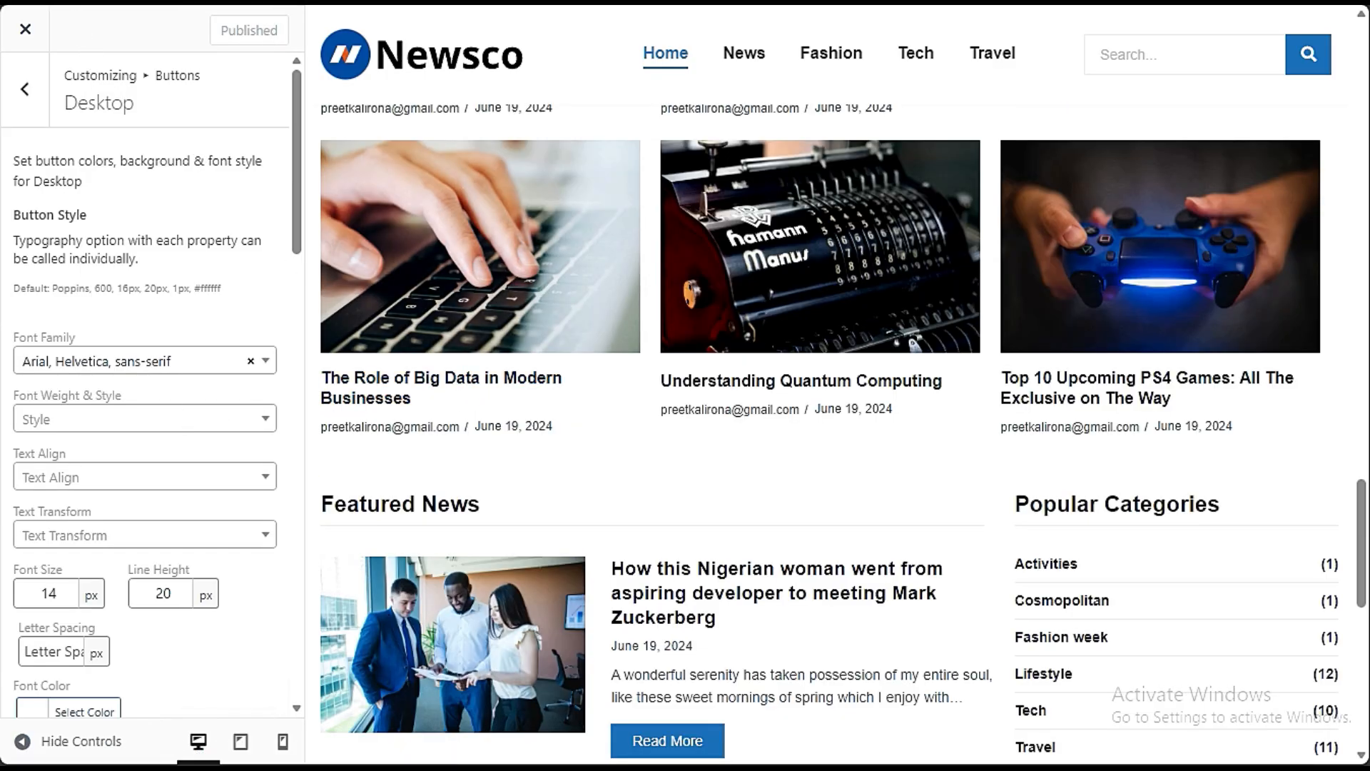
key(F5)
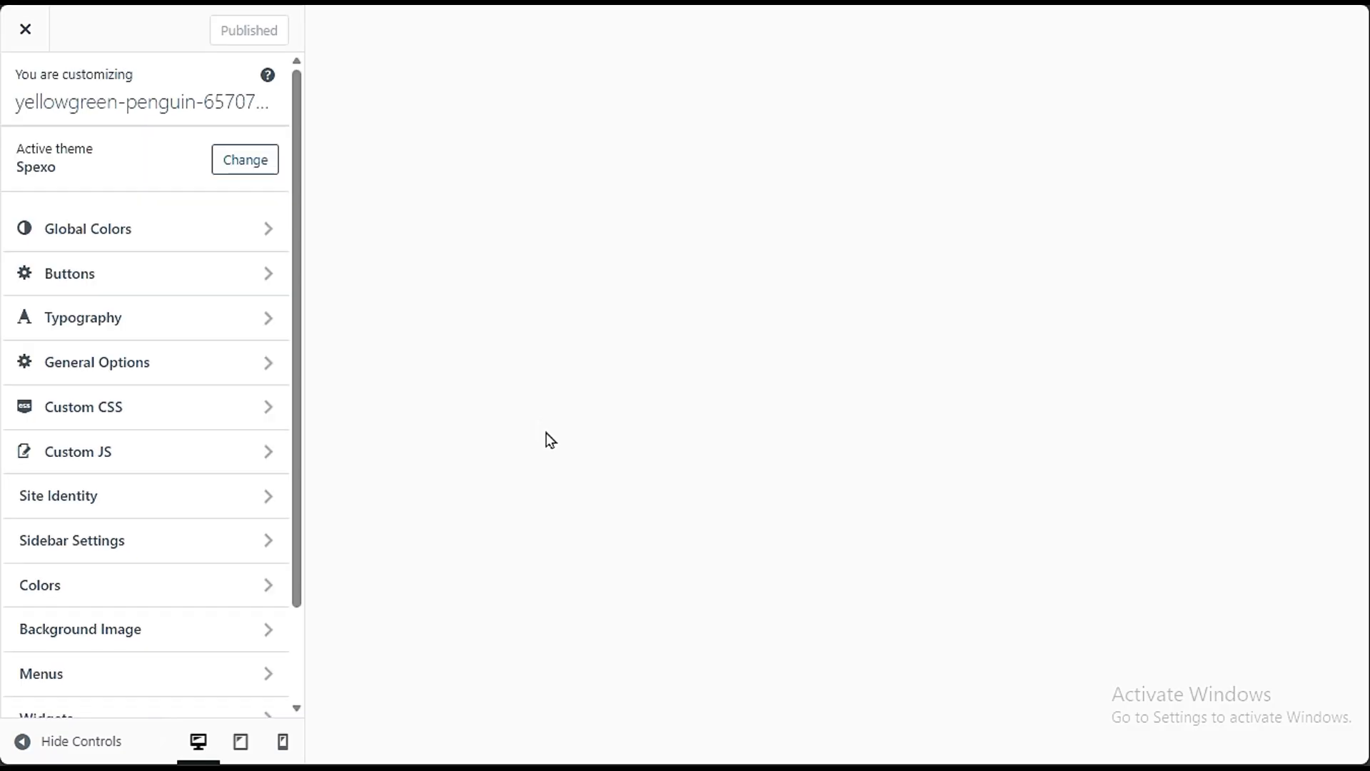
scroll(554, 457, down, 10)
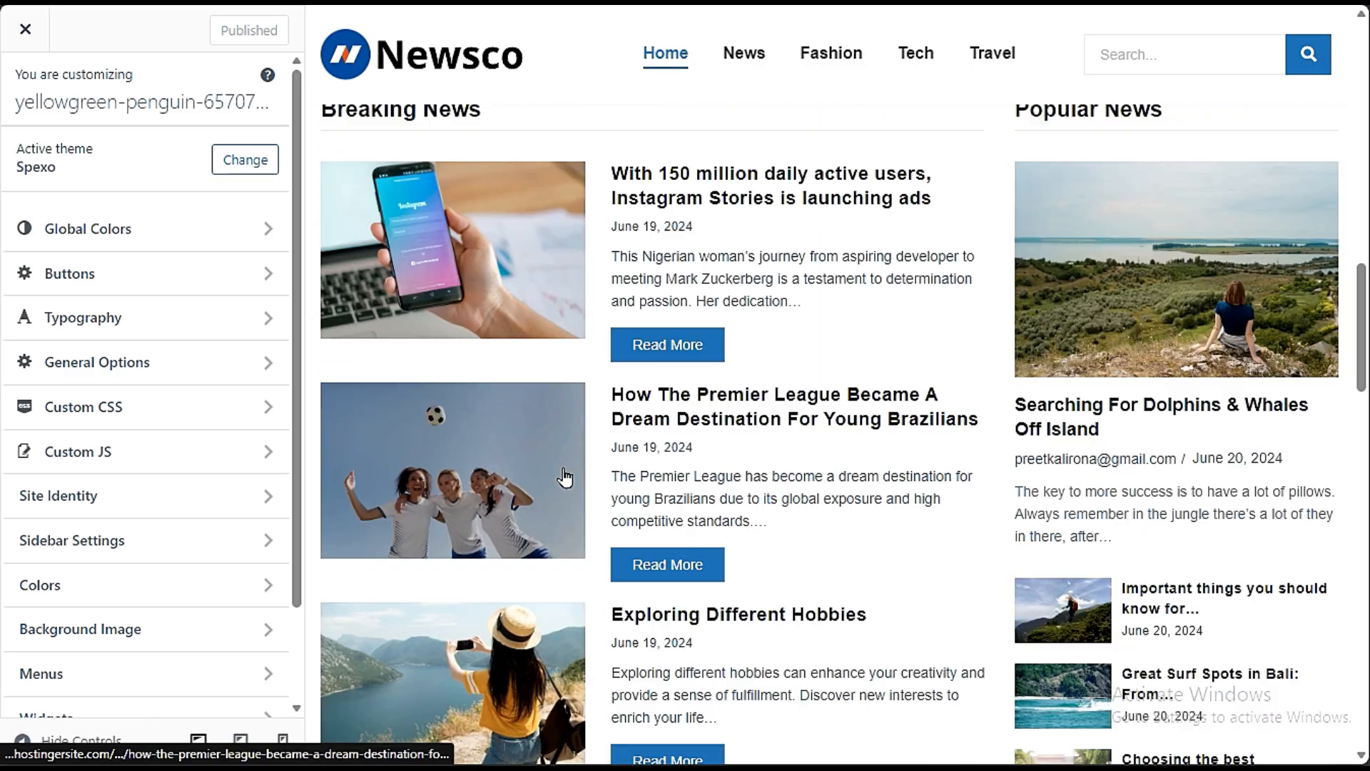
Step: Open the desktop typography settings and review them from the site and heading fonts down to the global fonts option
click(153, 316)
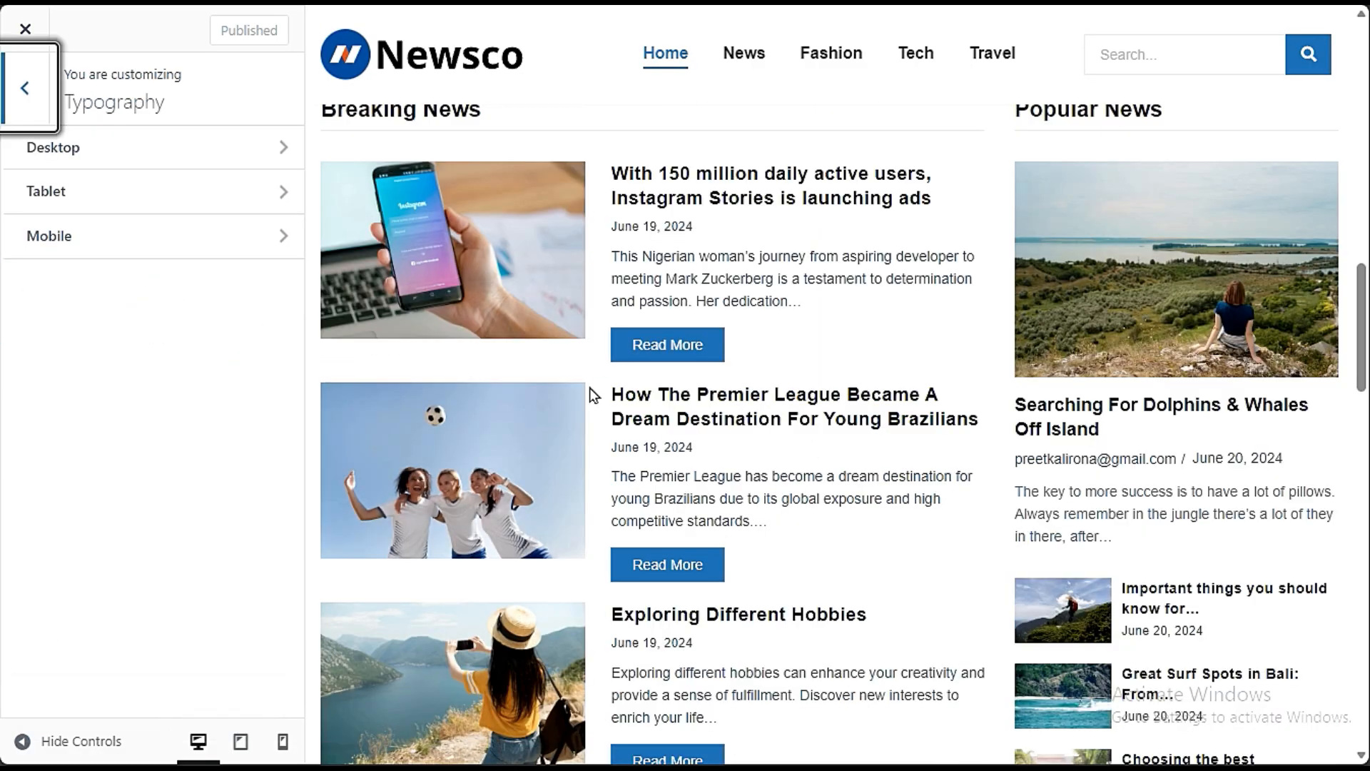
click(83, 157)
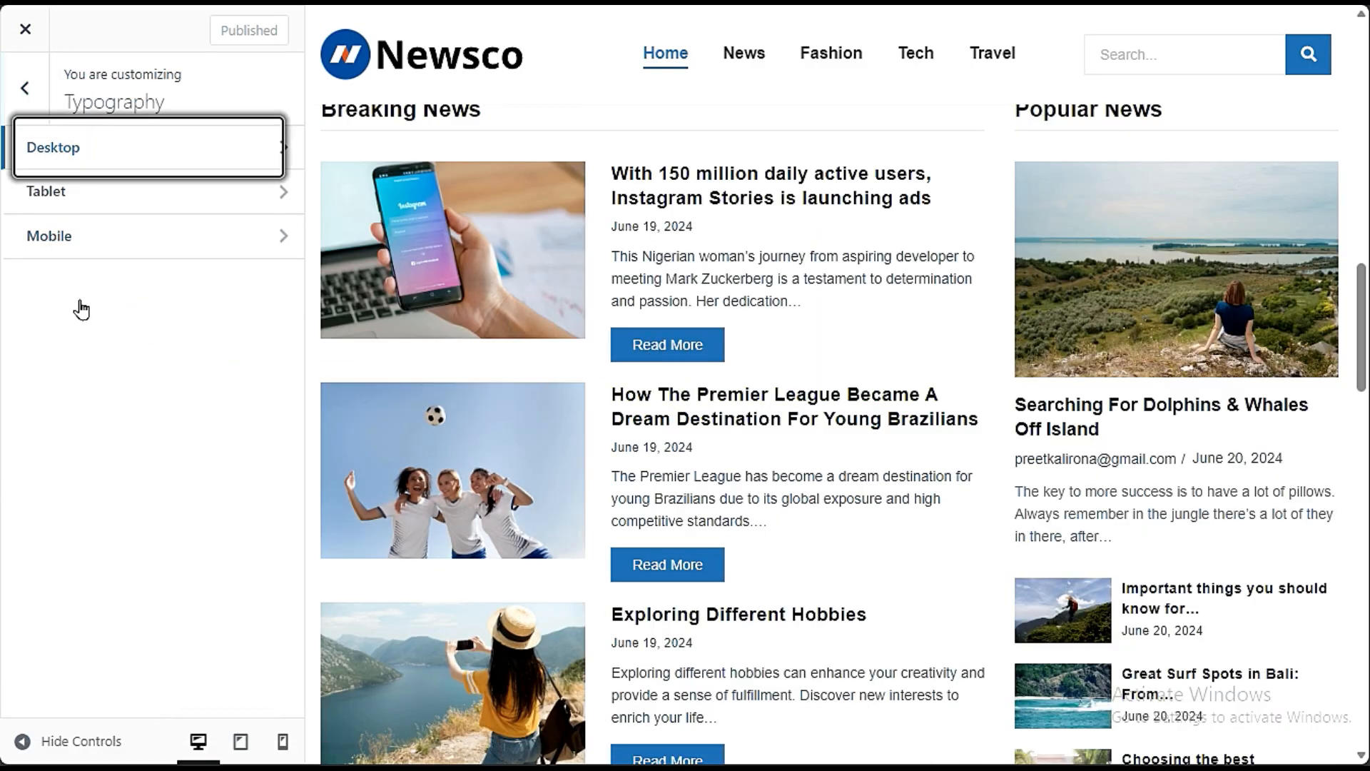
scroll(211, 546, down, 3)
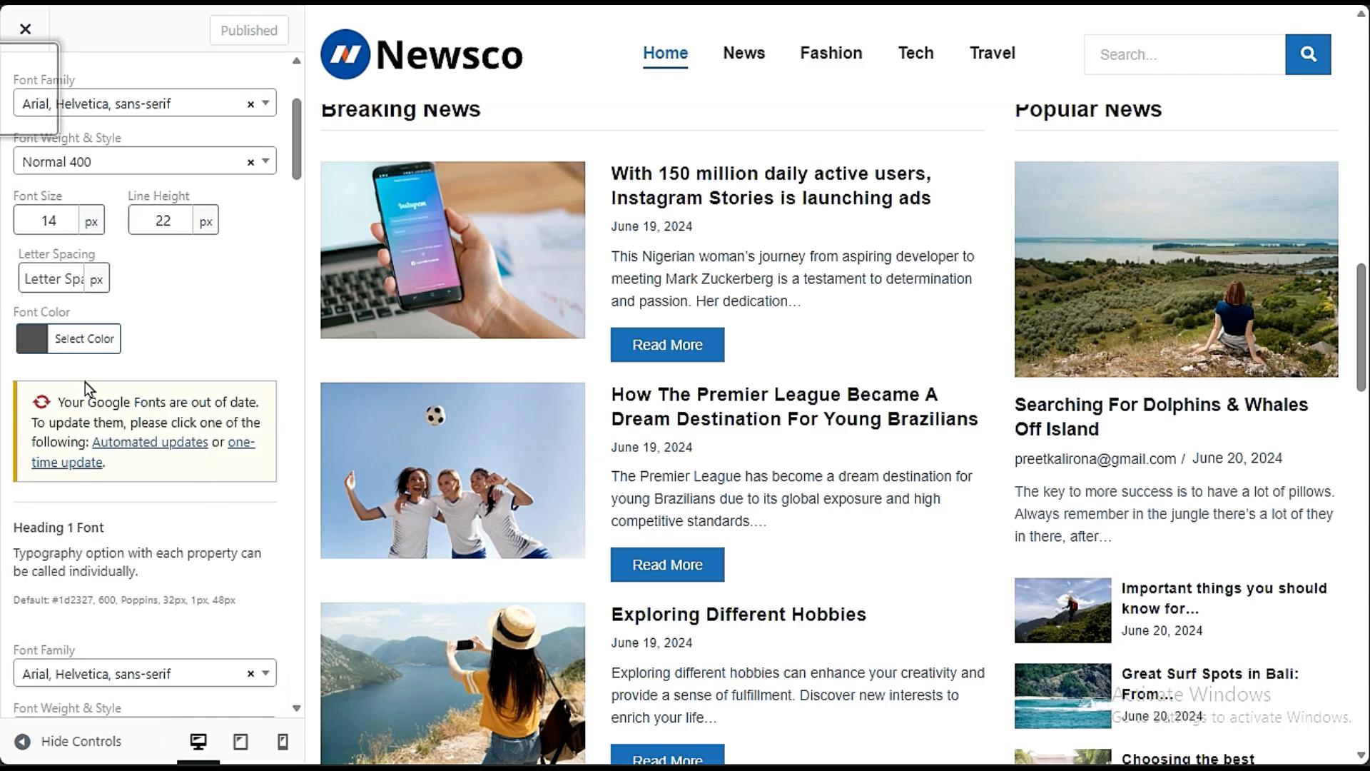
scroll(146, 471, down, 10)
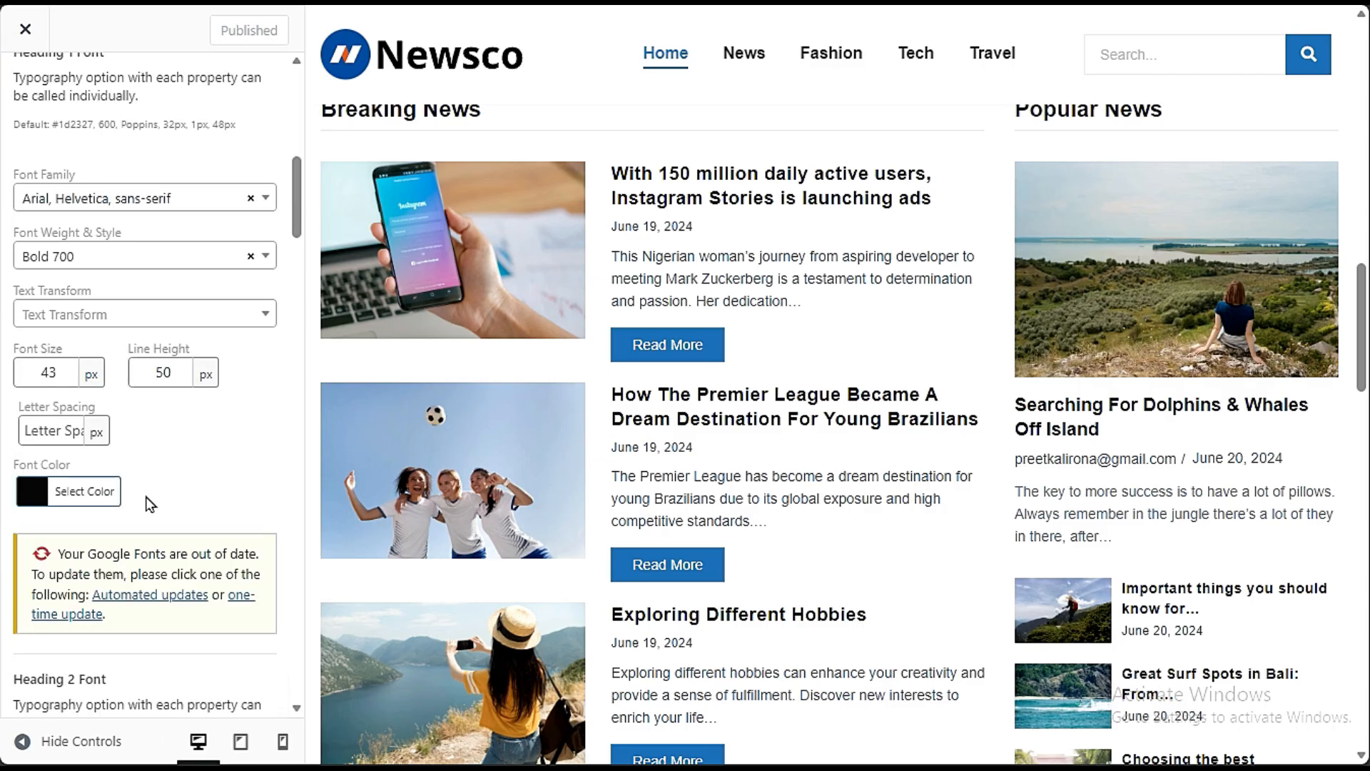
scroll(168, 539, down, 3)
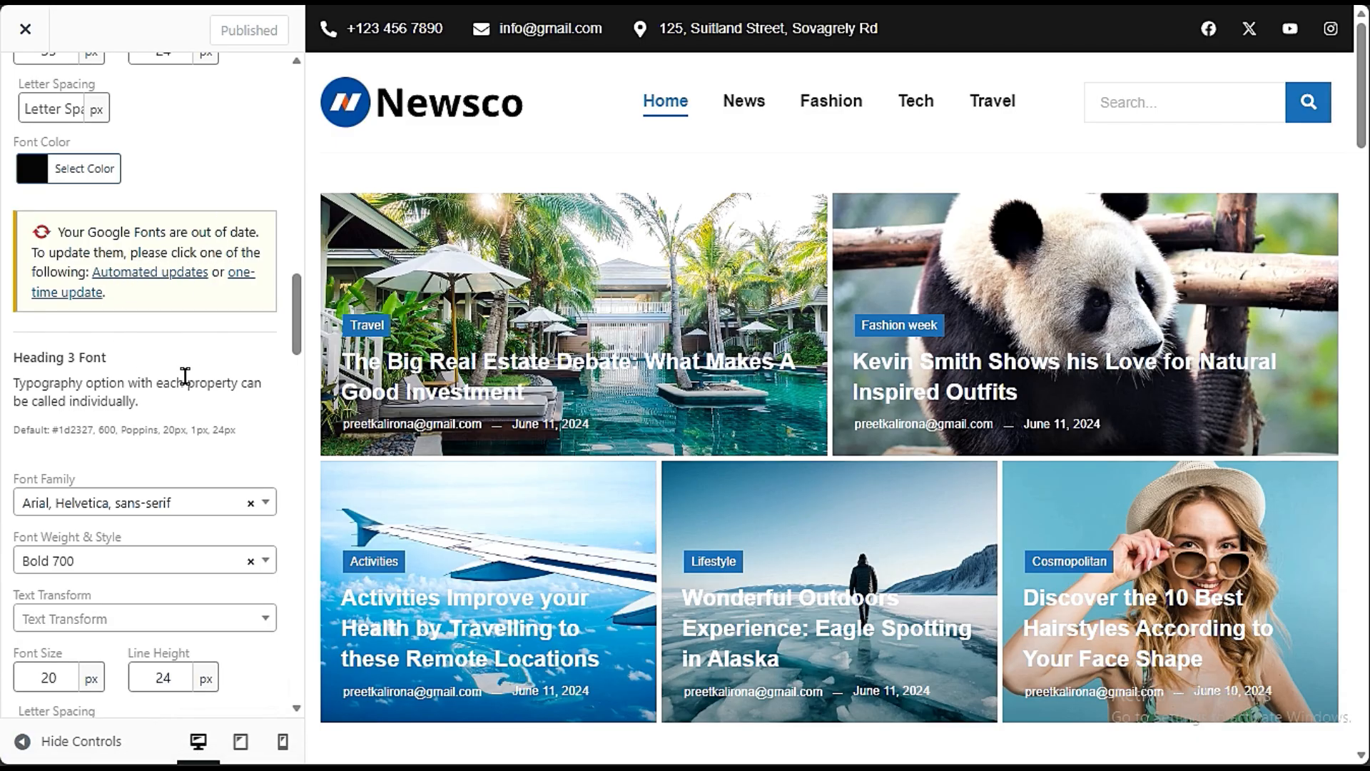
scroll(184, 375, down, 10)
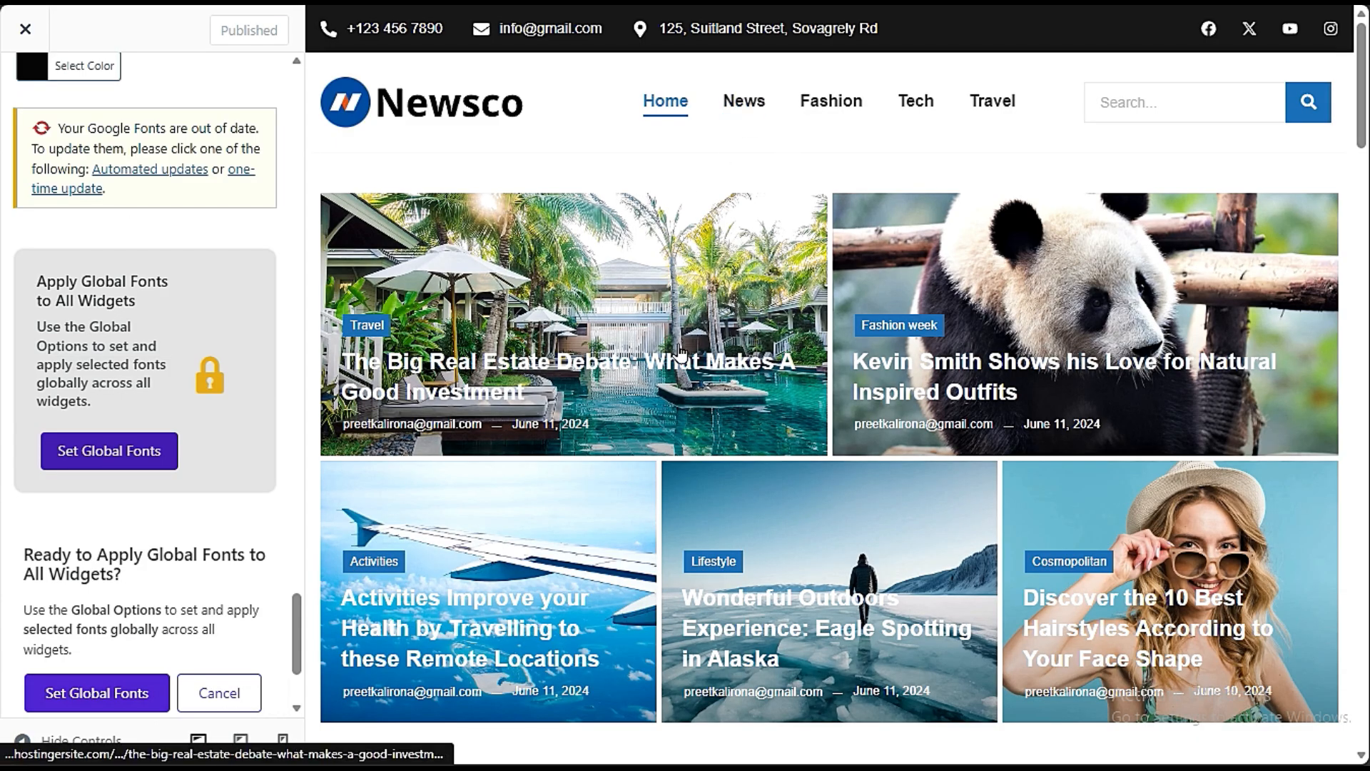
Step: Open the article "The Big Real Estate Debate: What Makes A Good Investment" in the preview and look through it
click(680, 355)
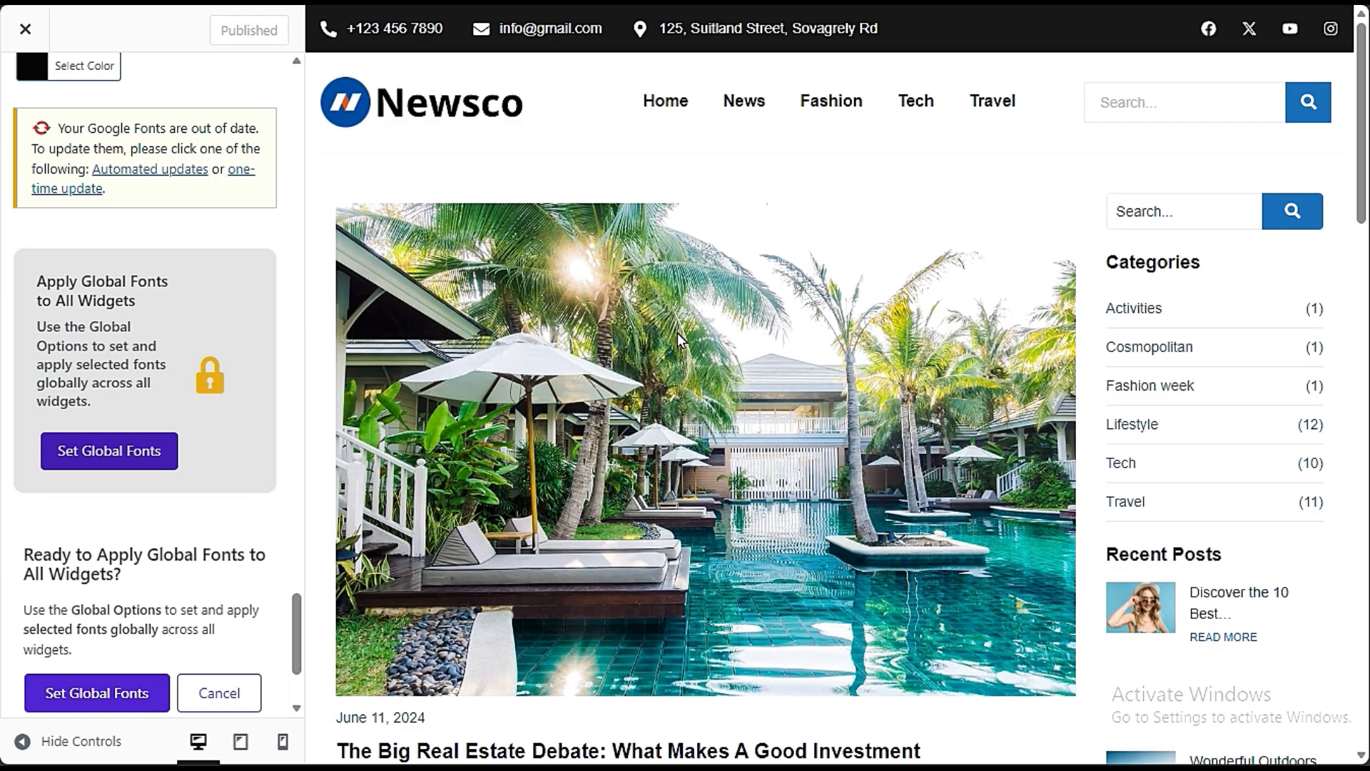
scroll(778, 443, down, 20)
scroll(47, 127, up, 6)
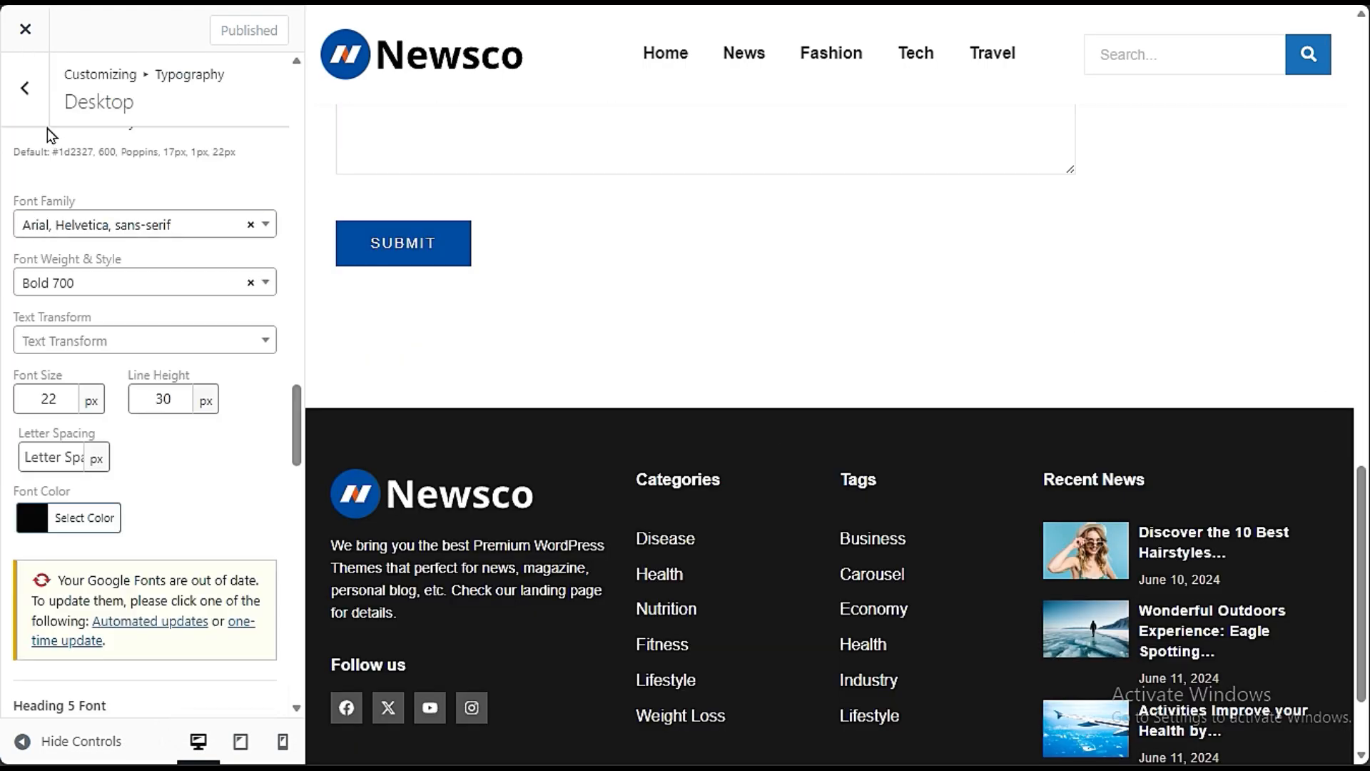
Step: View the mobile typography settings and return to the typography device list
click(22, 87)
click(97, 238)
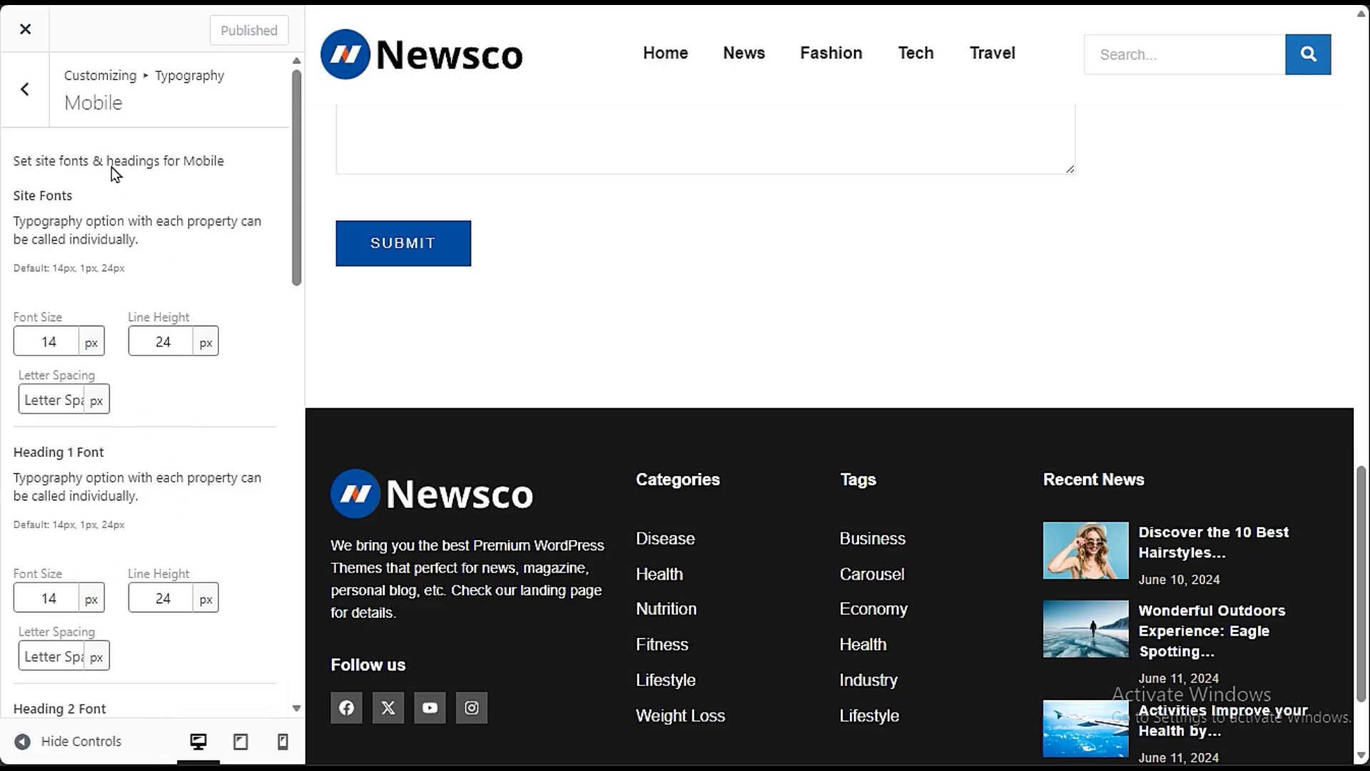
click(25, 90)
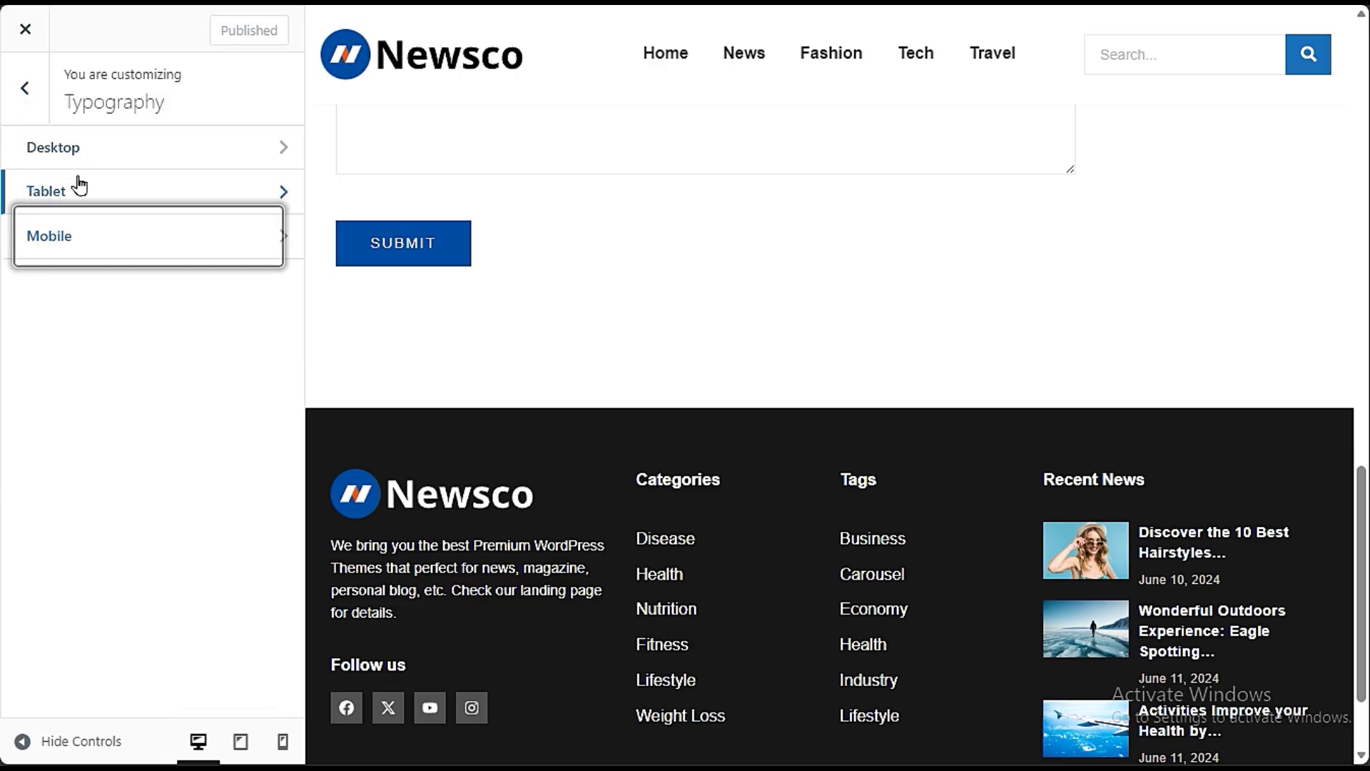
click(30, 89)
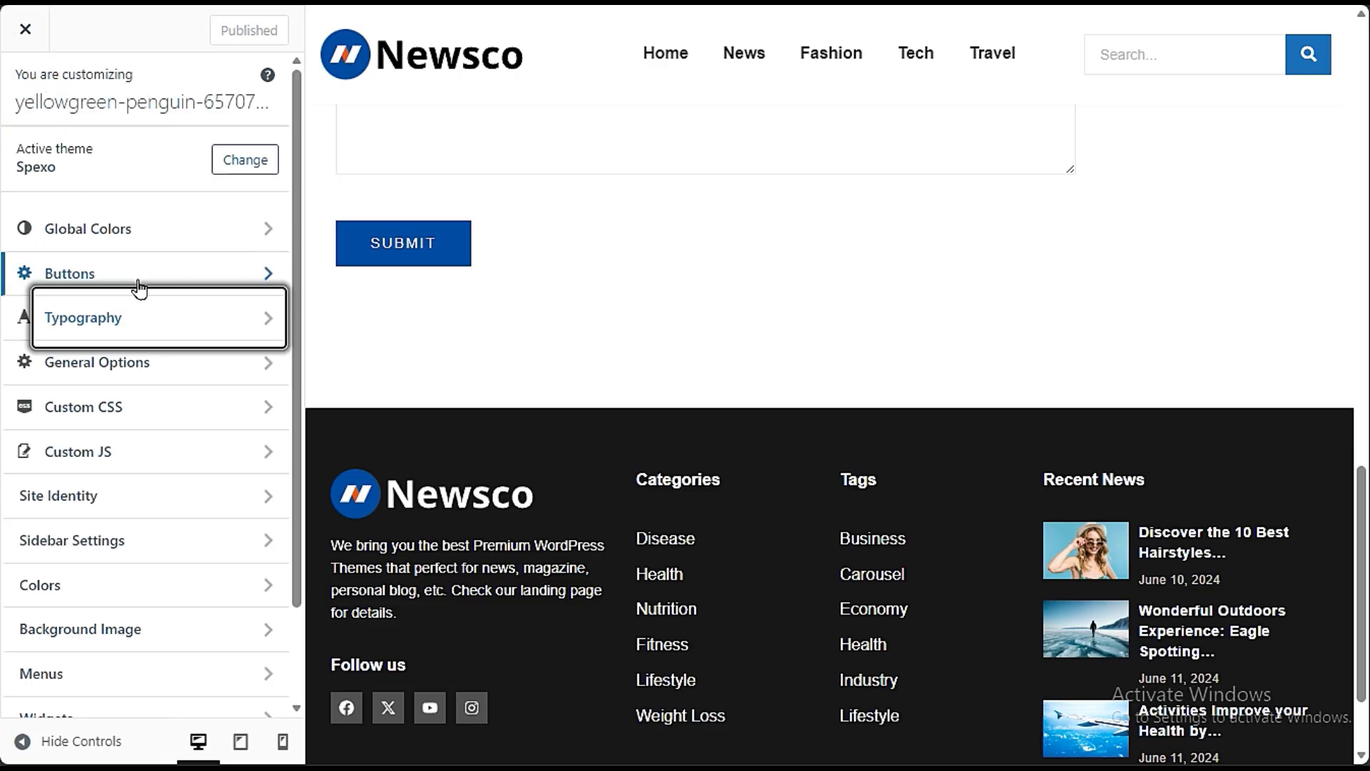
click(121, 330)
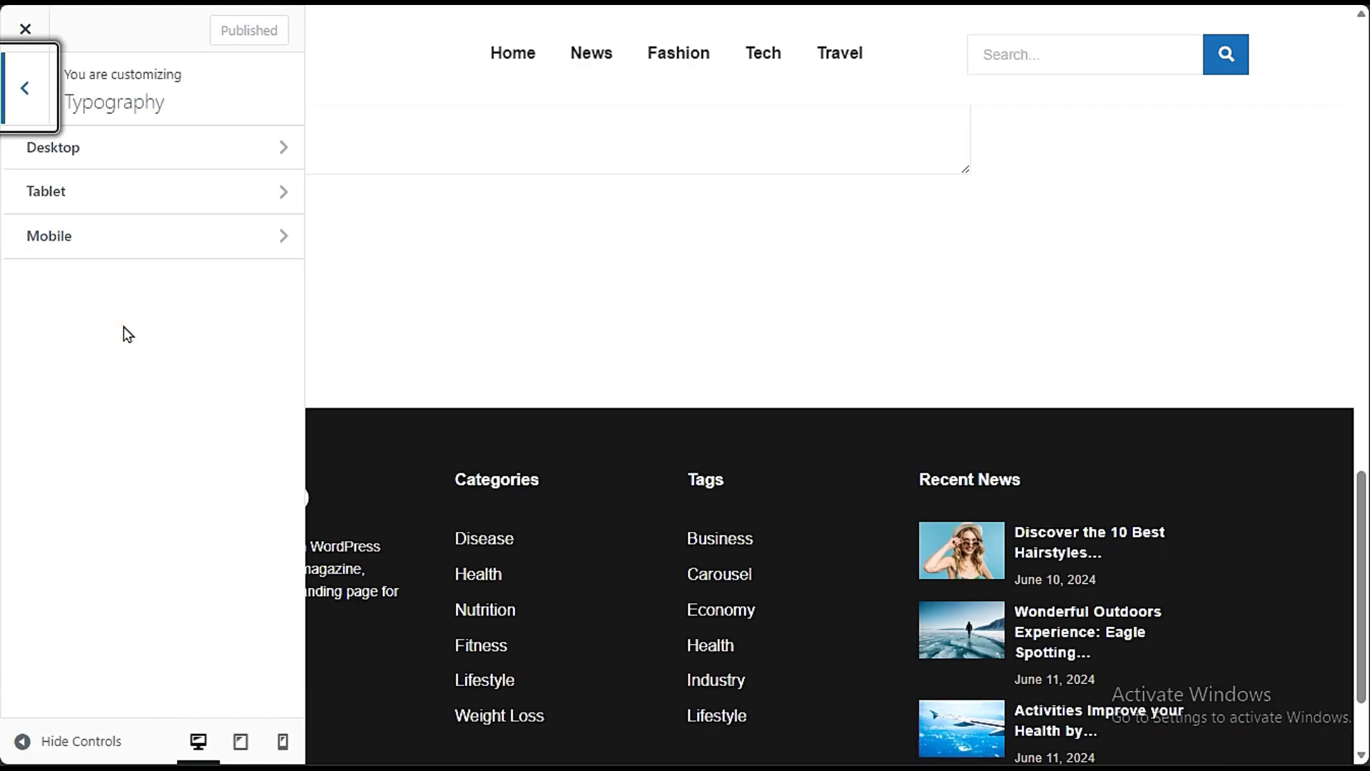
Step: Return the preview to the Home page's post sections and reopen the desktop typography settings
scroll(515, 293, up, 15)
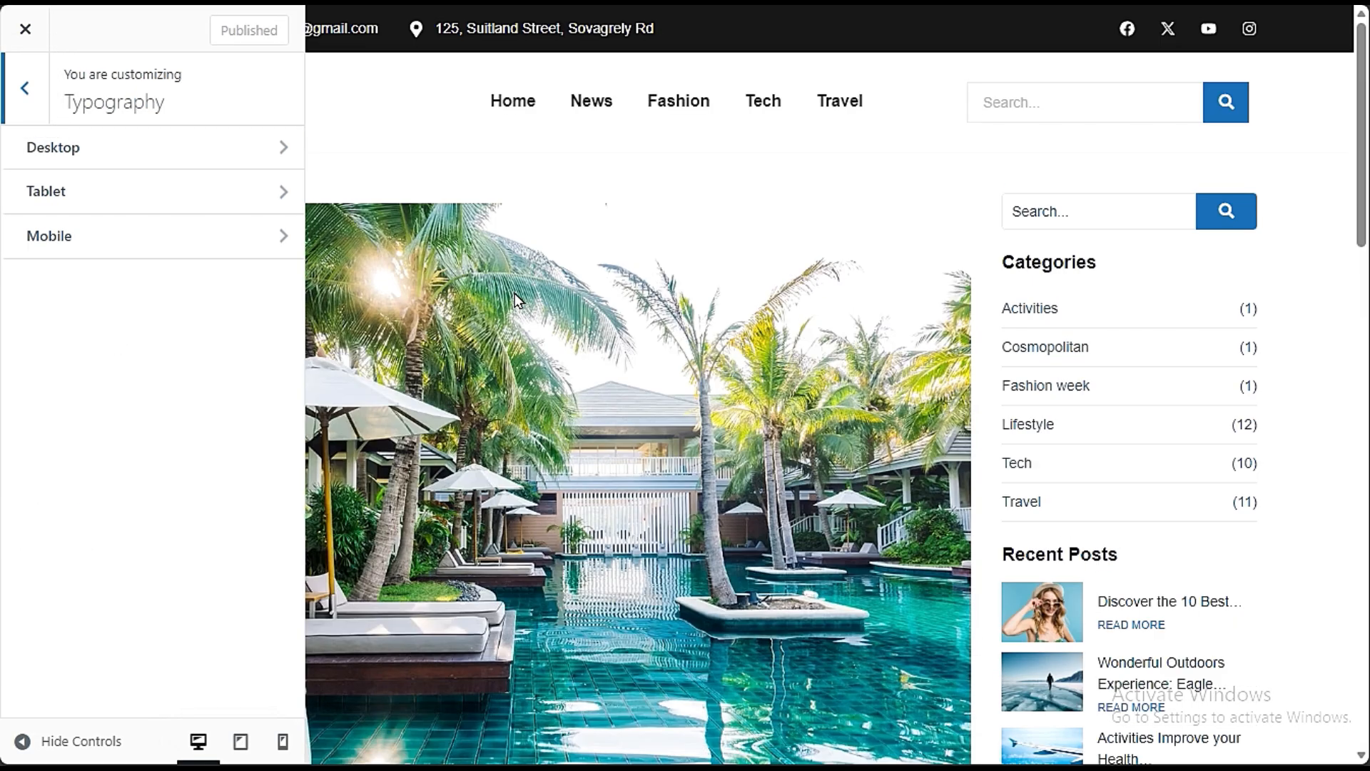
click(503, 96)
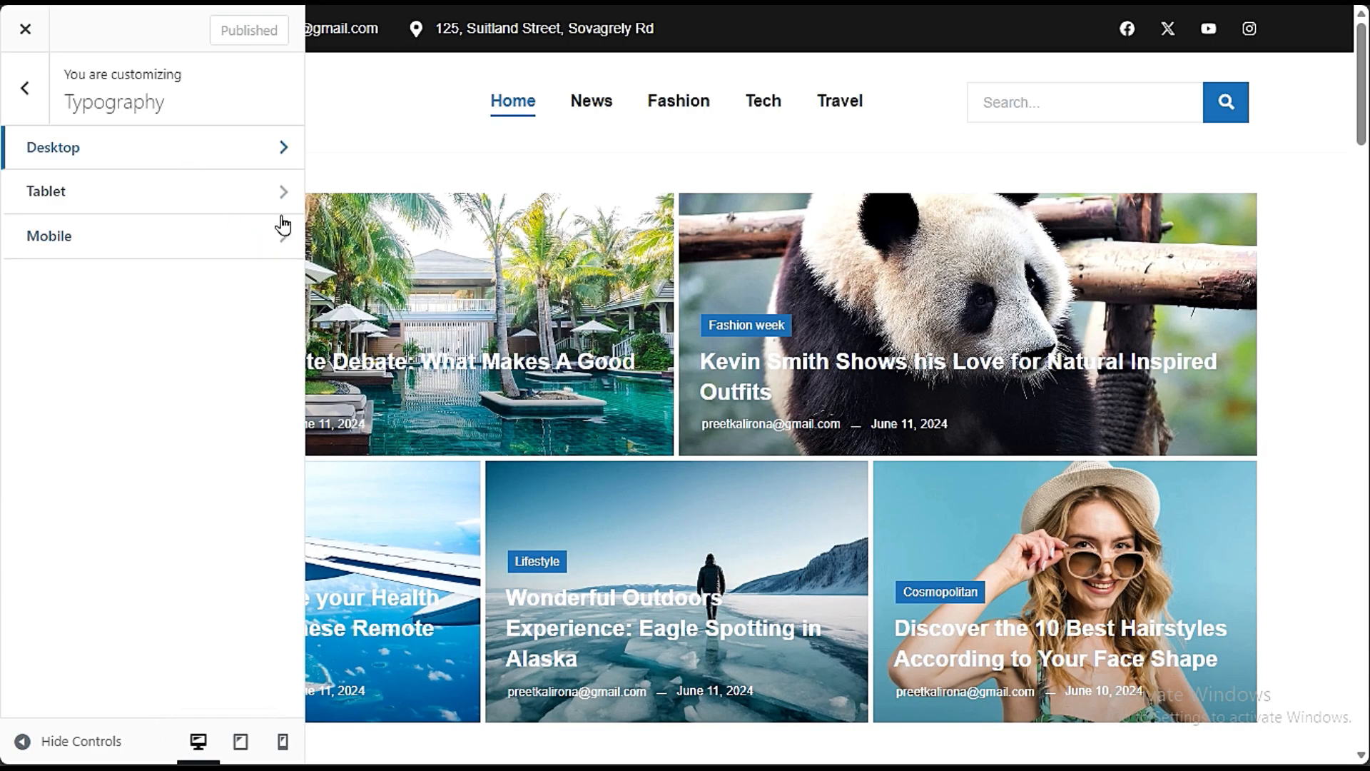
scroll(617, 363, down, 5)
click(133, 158)
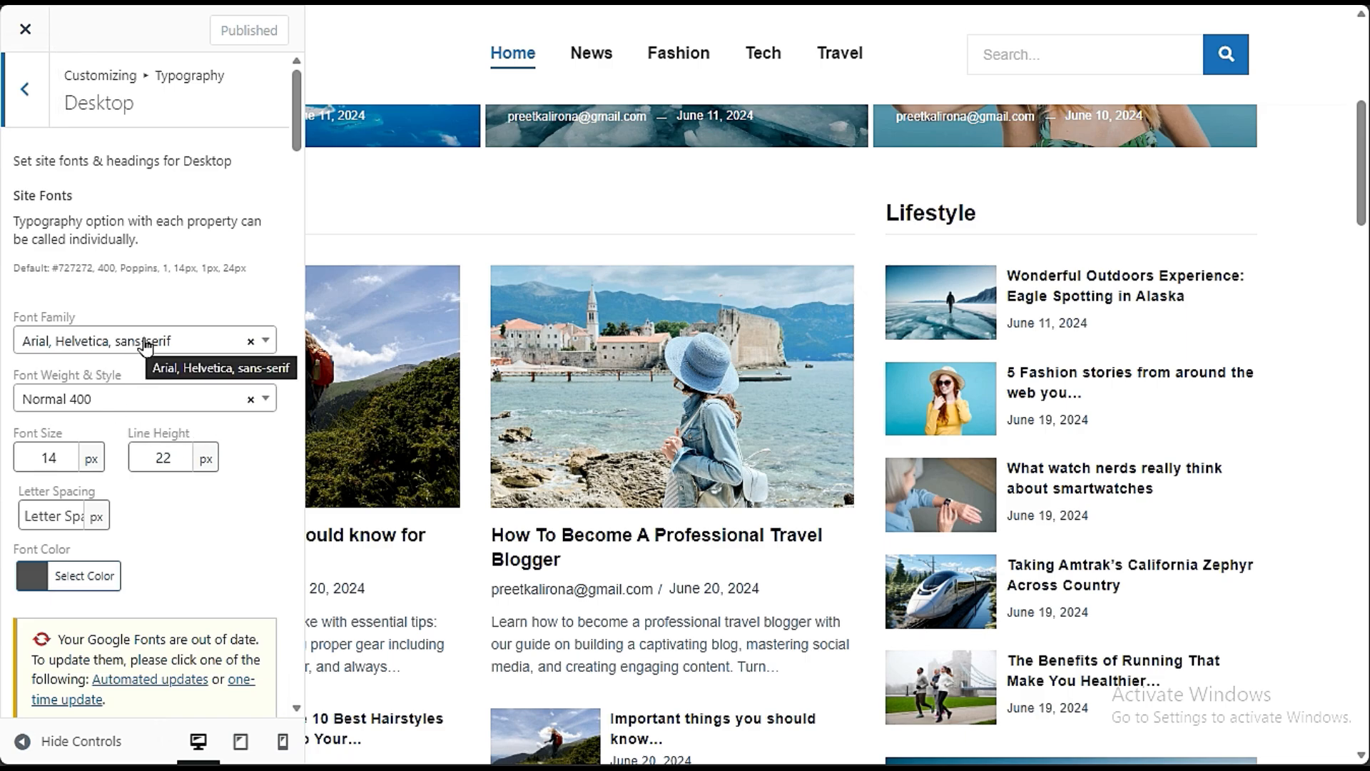
Step: Examine the desktop font settings for headings 1 to 6, including family, weight, size and line height, and return to Site Fonts
scroll(214, 505, down, 6)
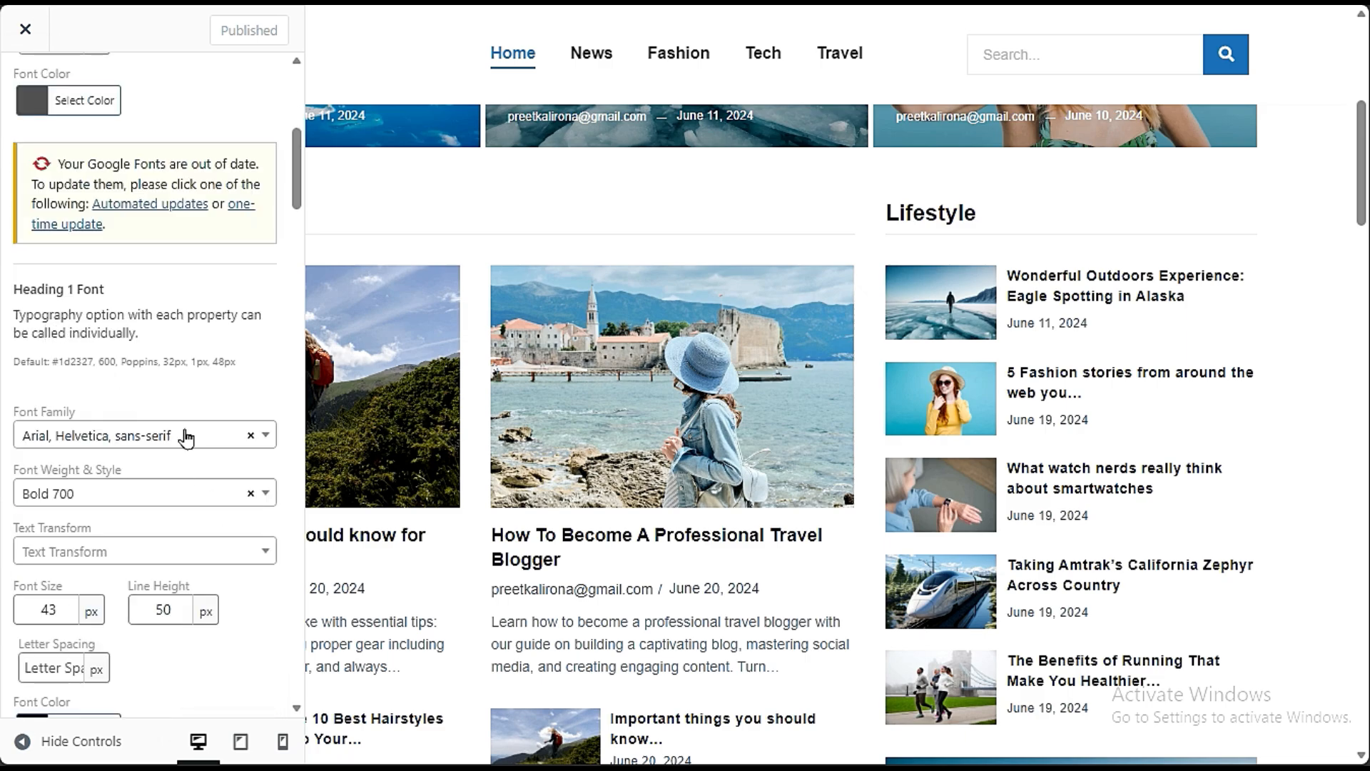
scroll(220, 504, down, 15)
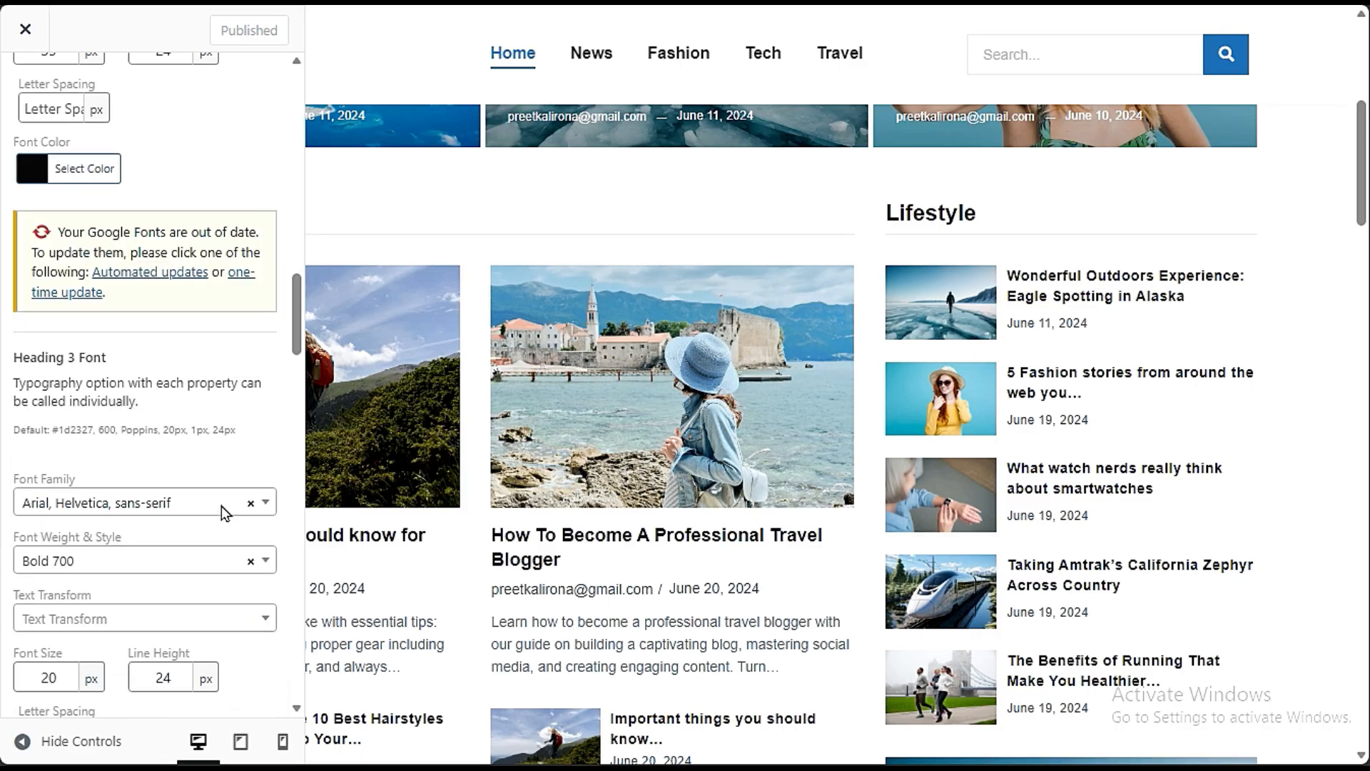
scroll(221, 505, down, 12)
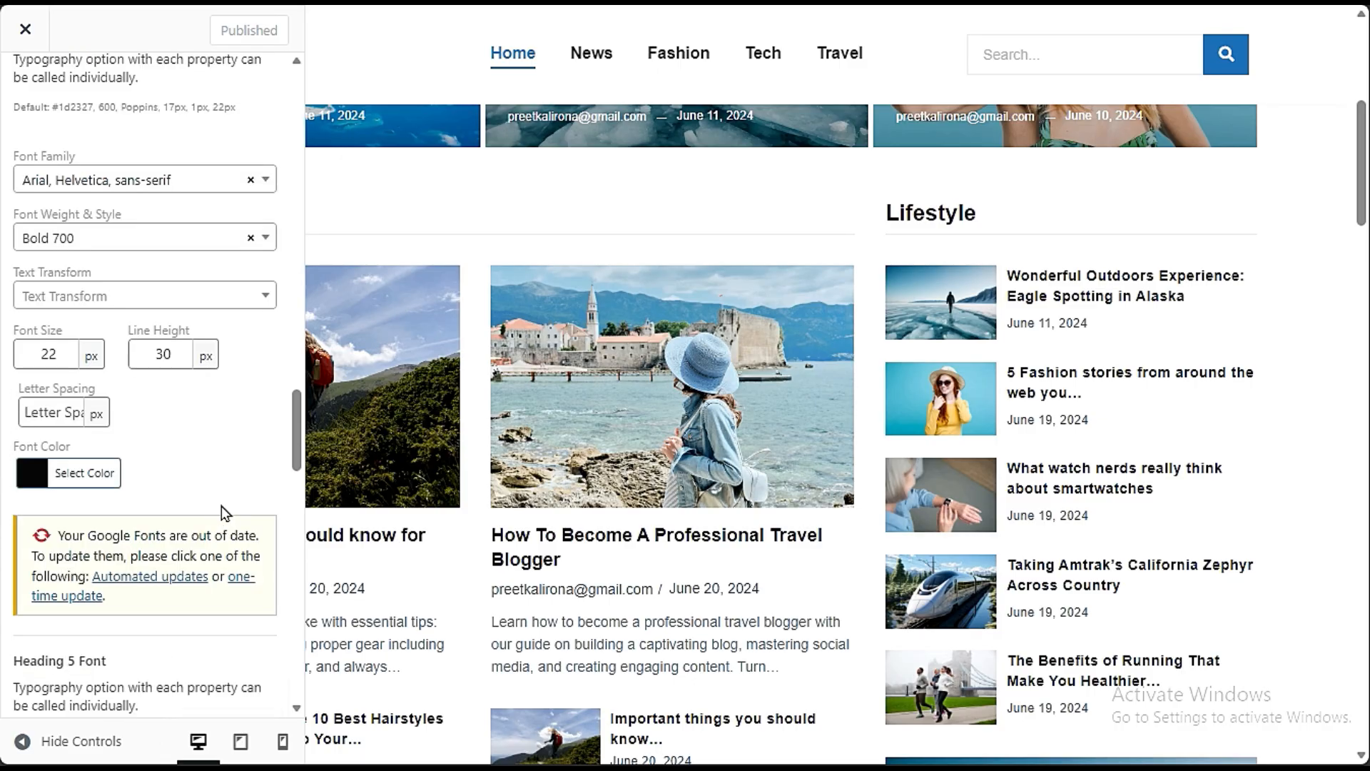
scroll(222, 505, down, 3)
scroll(222, 505, down, 17)
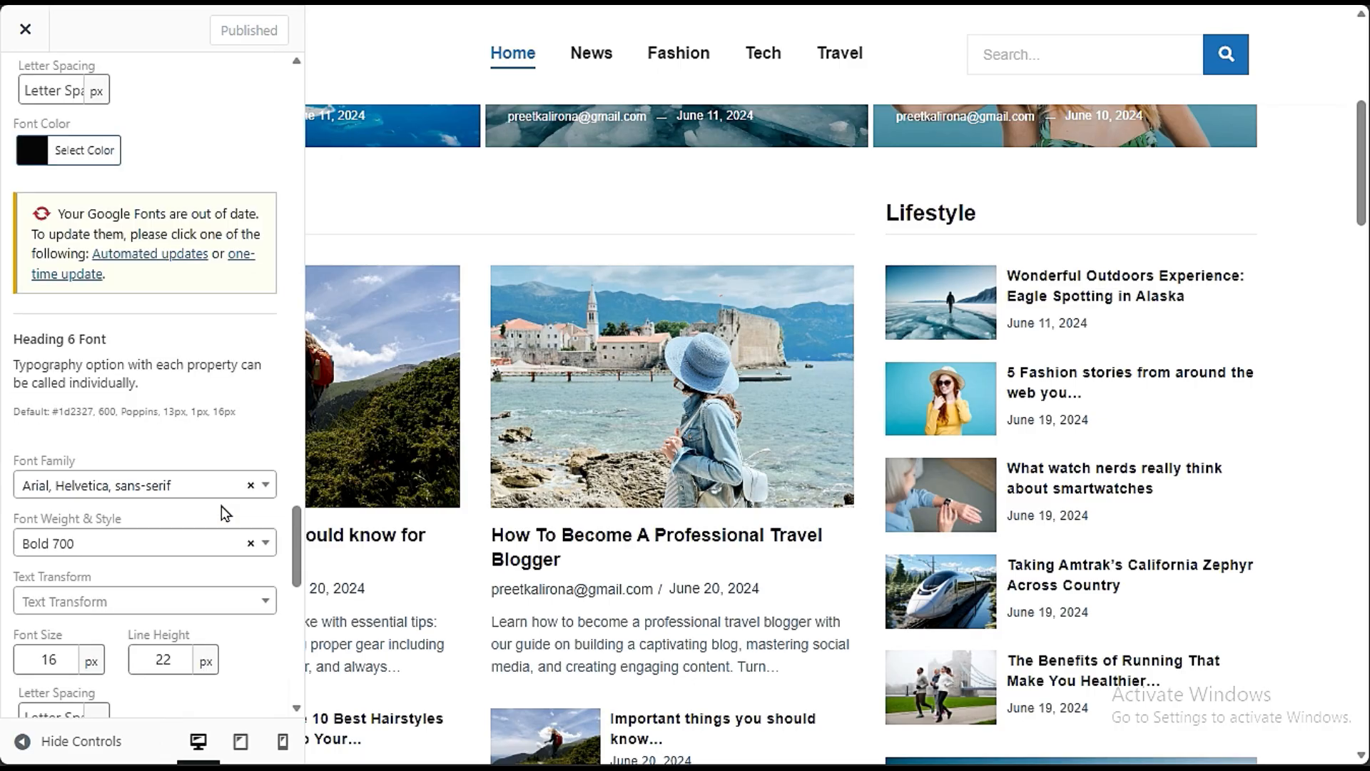
scroll(221, 505, down, 2)
scroll(222, 505, up, 6)
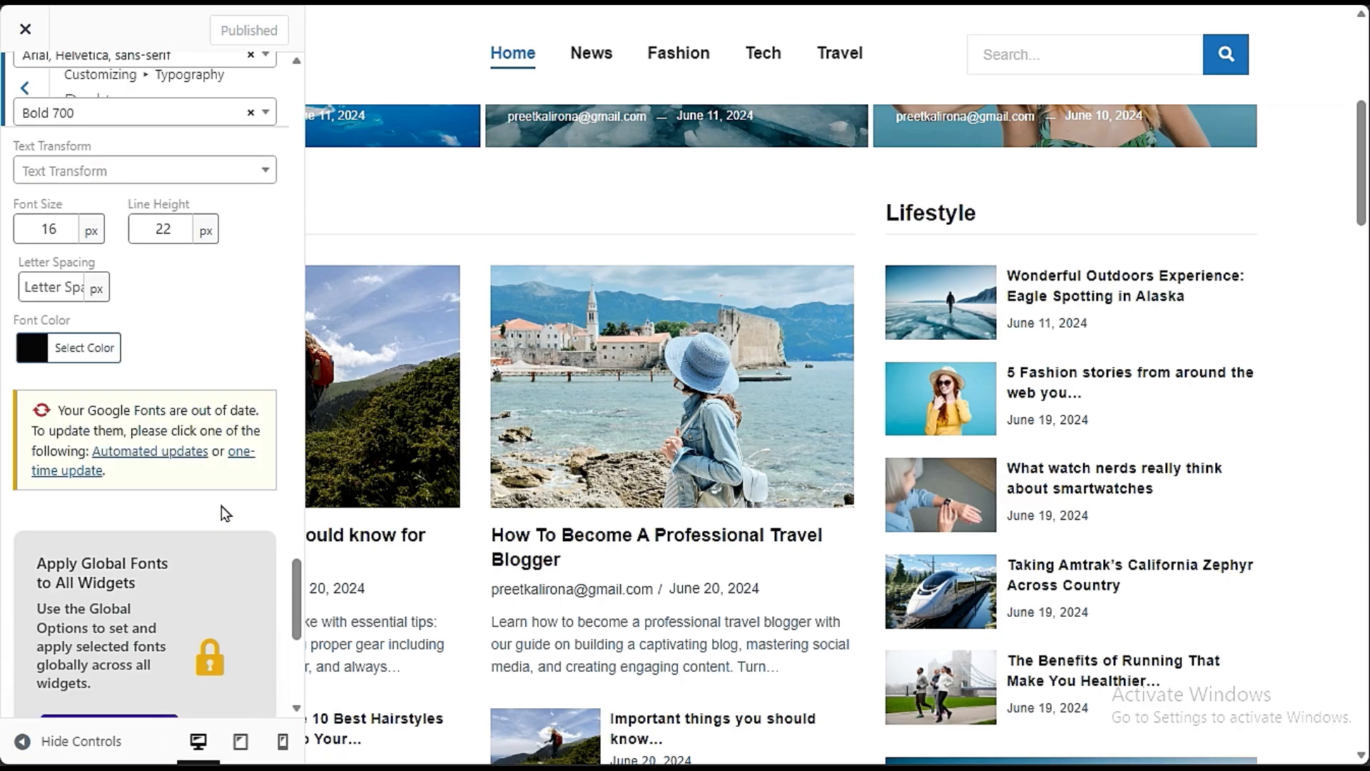
scroll(221, 506, up, 3)
scroll(224, 502, up, 20)
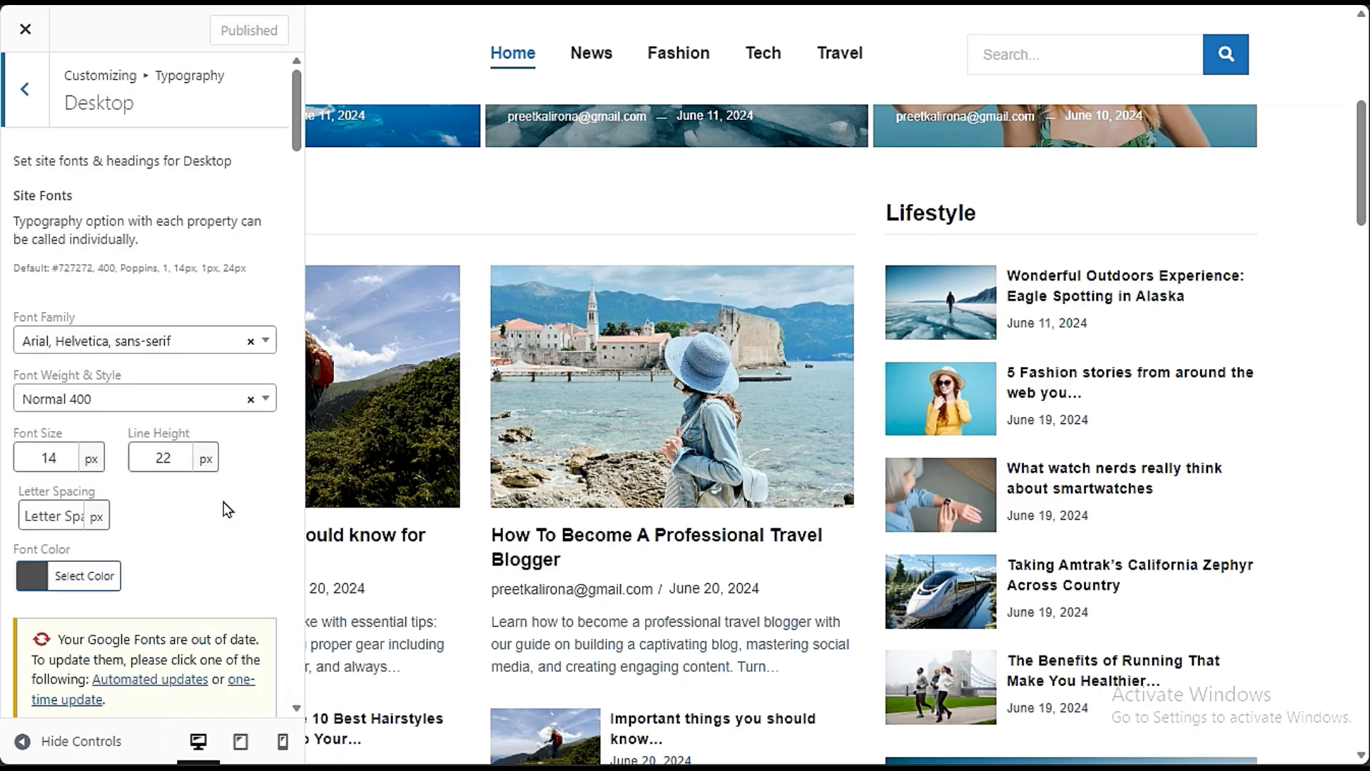
Step: Set the desktop site font family to 'Comic Sans MS', cursive and check the home page posts in the preview
click(86, 342)
click(130, 595)
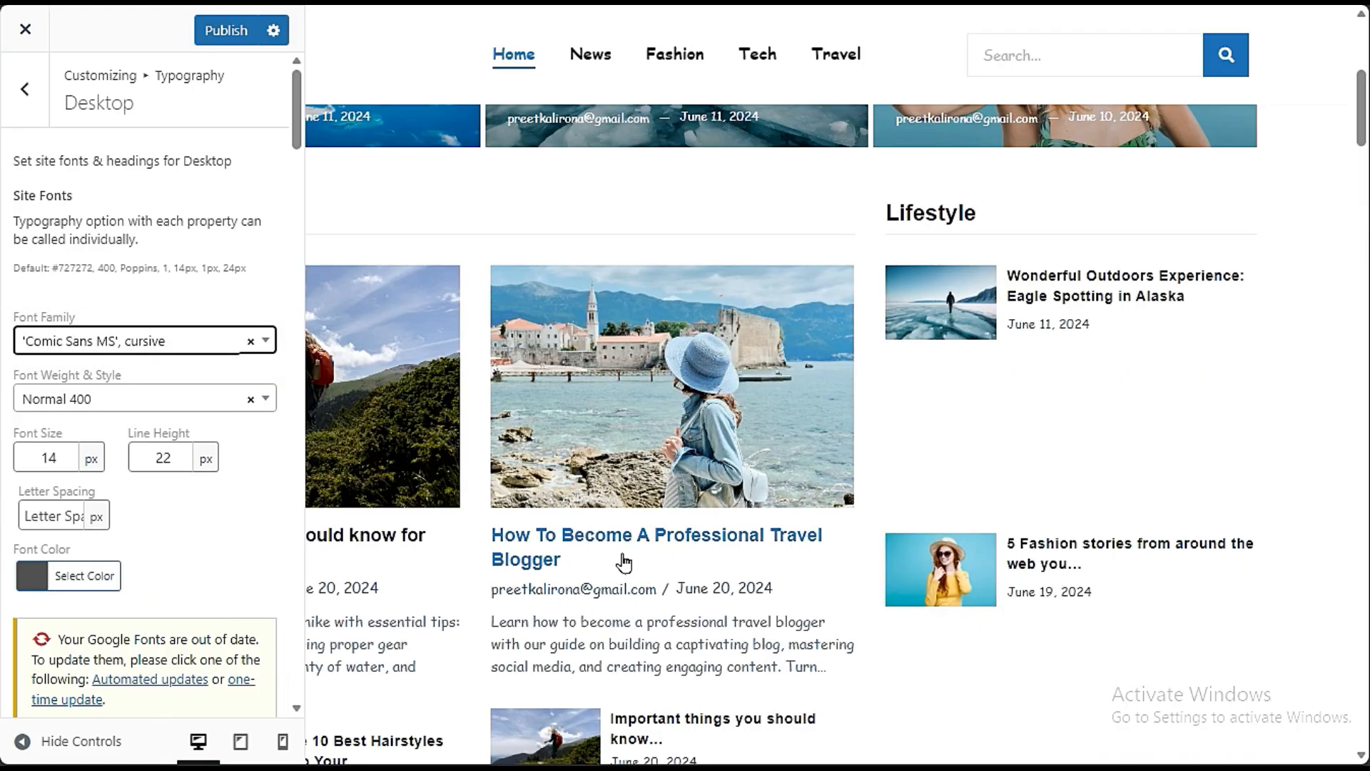
scroll(508, 451, down, 3)
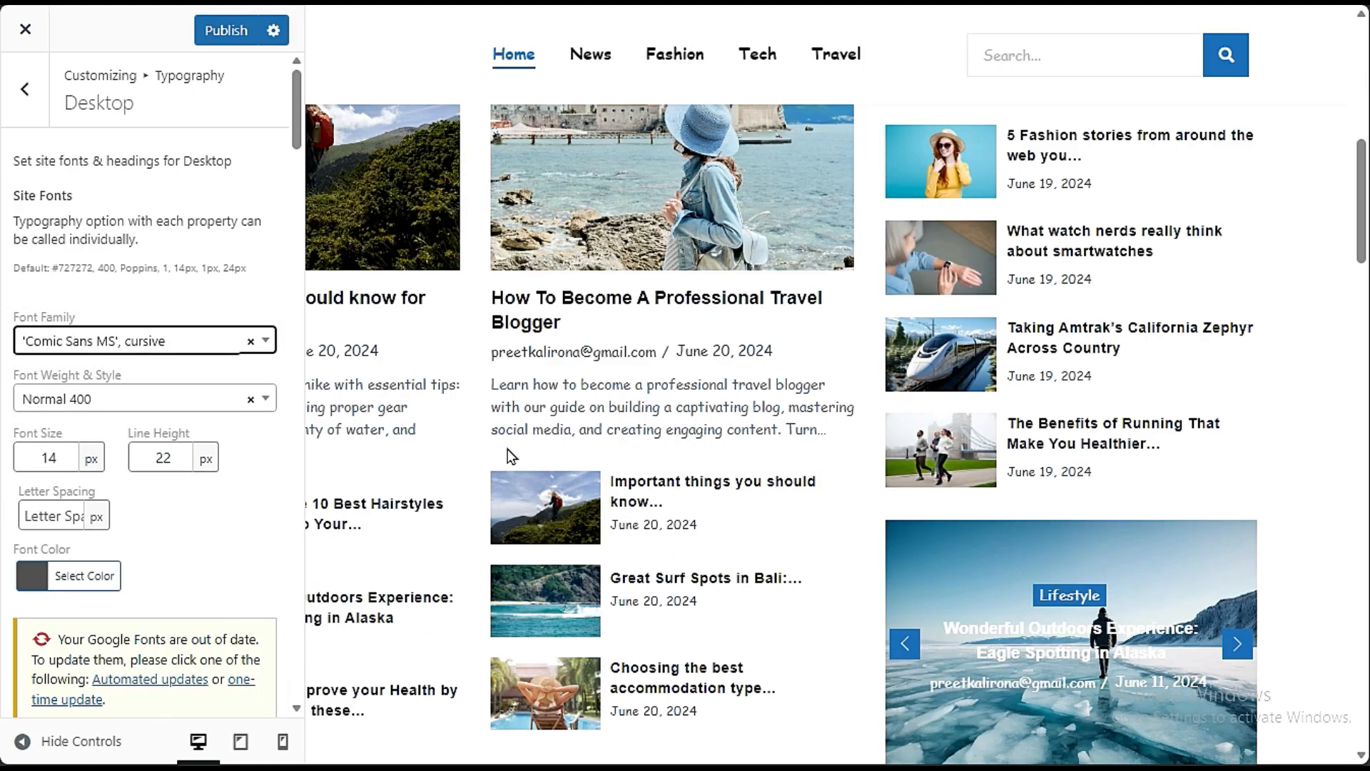
Step: Highlight the excerpt and title of the "How To Become A Professional Travel Blogger" post to compare their fonts
drag(490, 386, 815, 429)
click(495, 409)
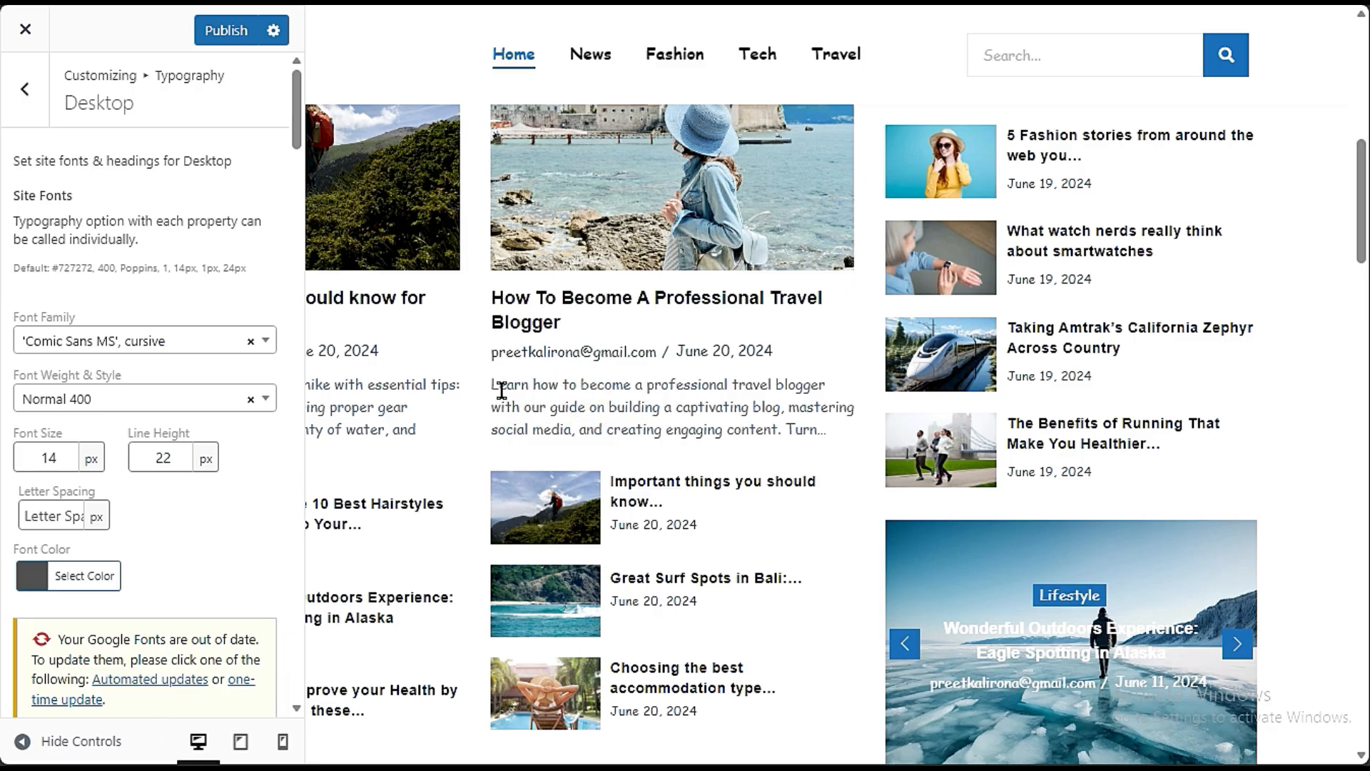
drag(499, 386, 713, 437)
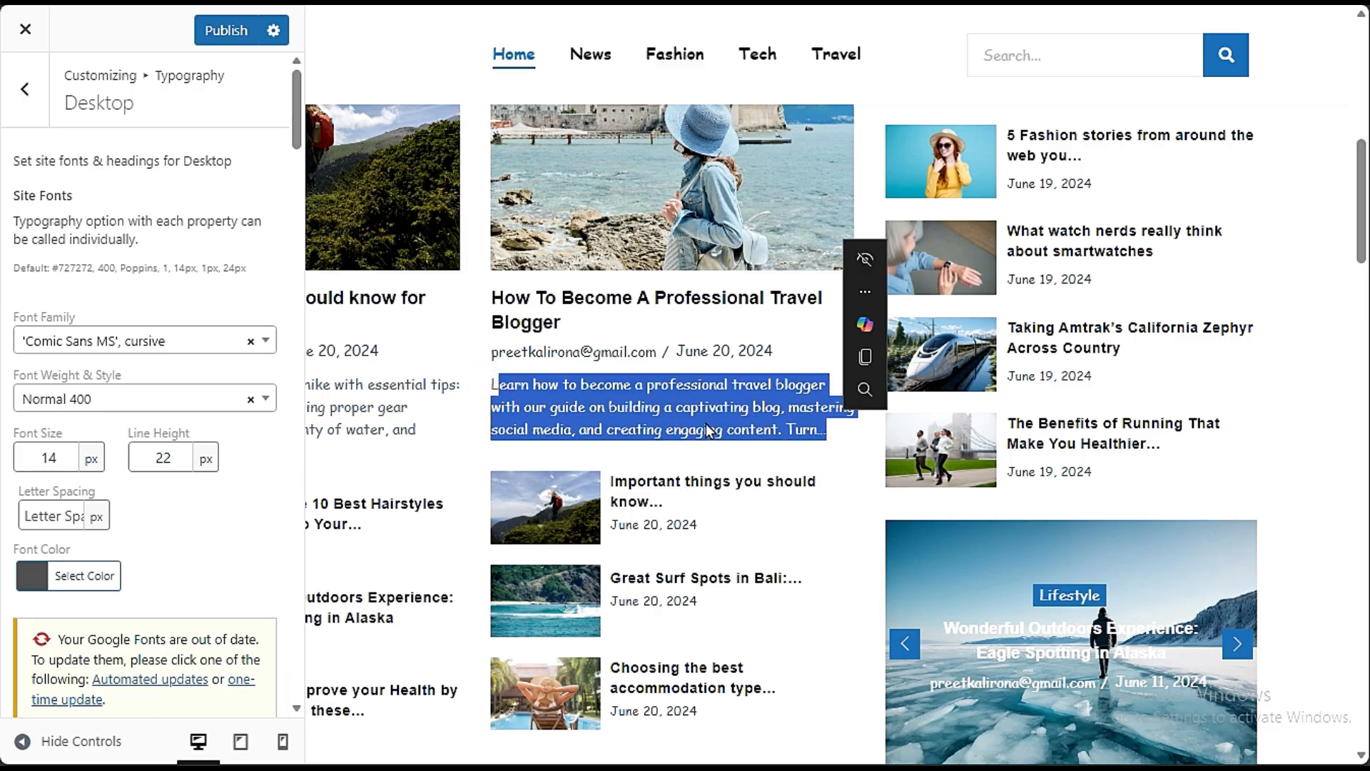
click(708, 430)
drag(474, 297, 589, 326)
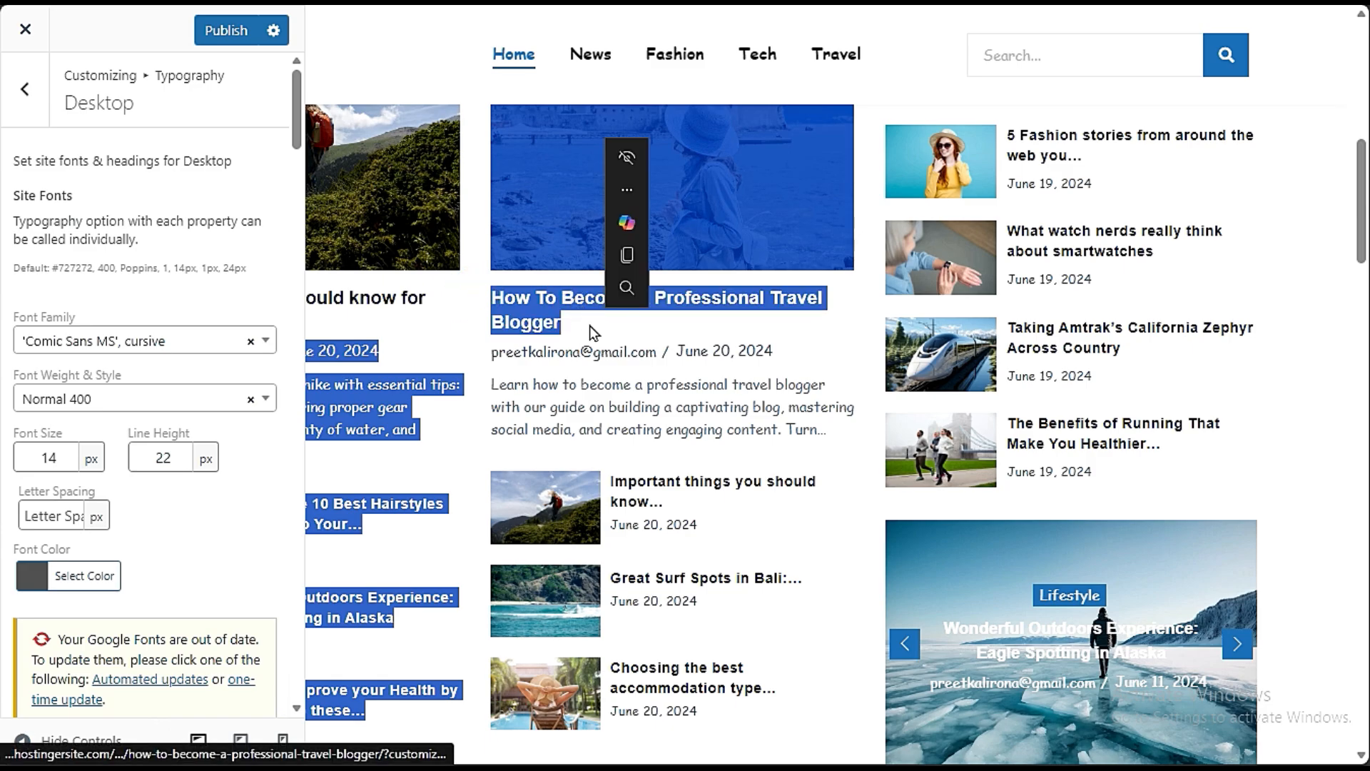
Step: Open the professional travel blogger article in the preview and highlight its body paragraphs and heading to examine their fonts
click(589, 325)
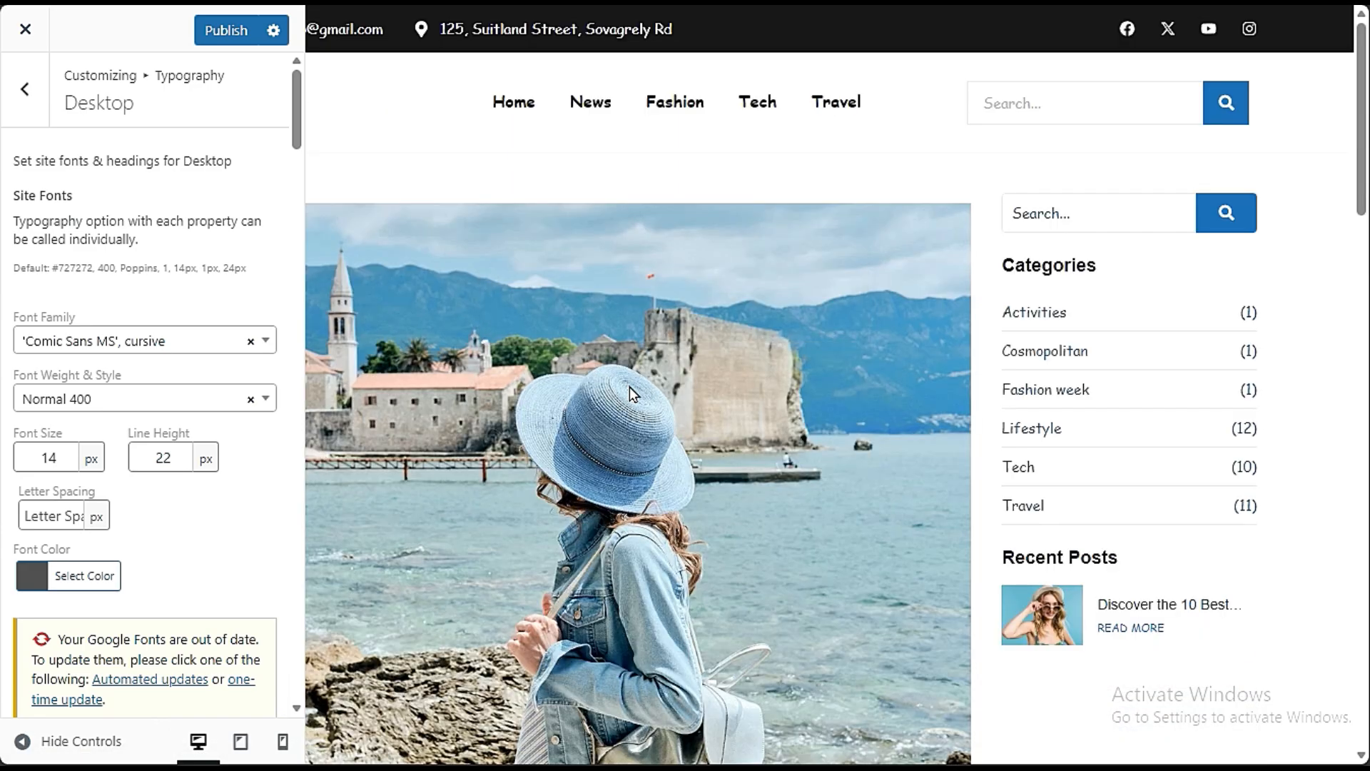
scroll(636, 420, down, 10)
scroll(644, 451, up, 7)
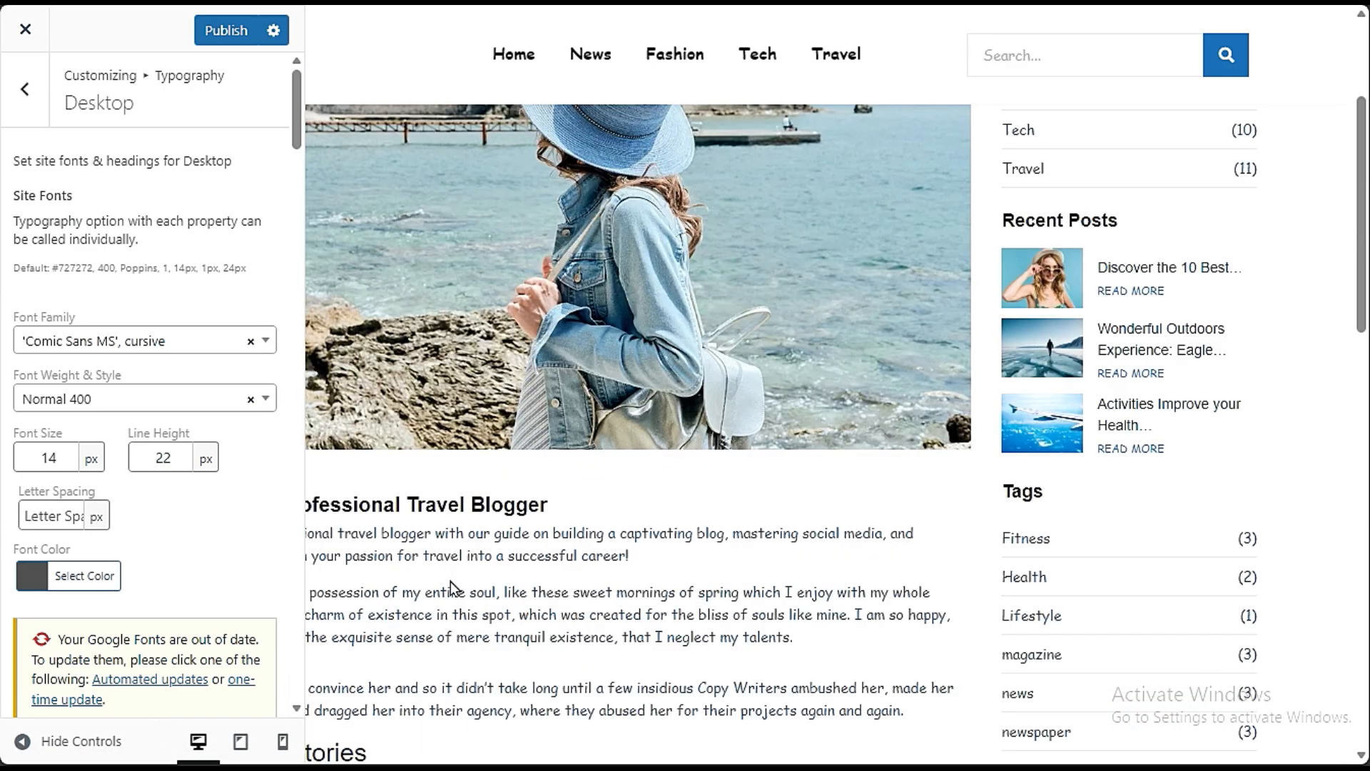
drag(456, 539, 821, 675)
click(664, 605)
scroll(642, 571, down, 3)
drag(439, 354, 785, 450)
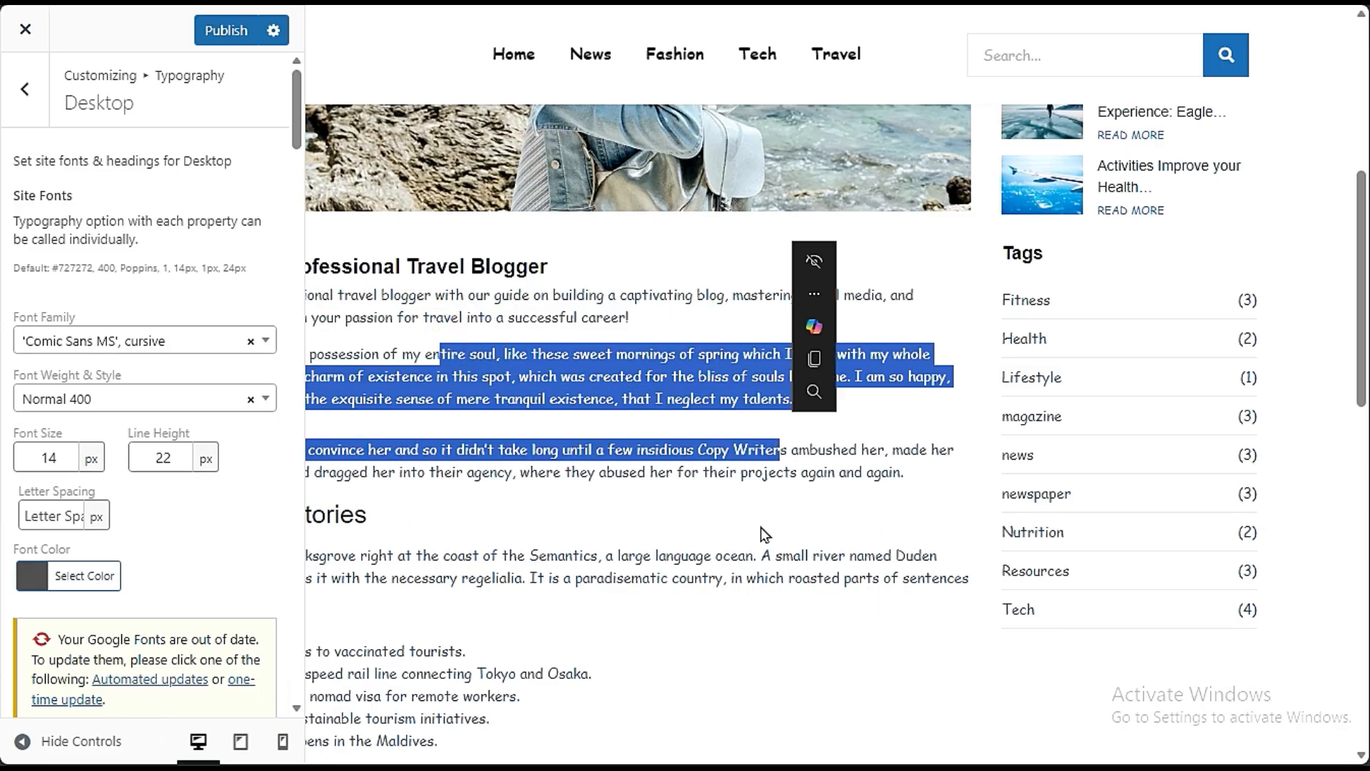
click(646, 486)
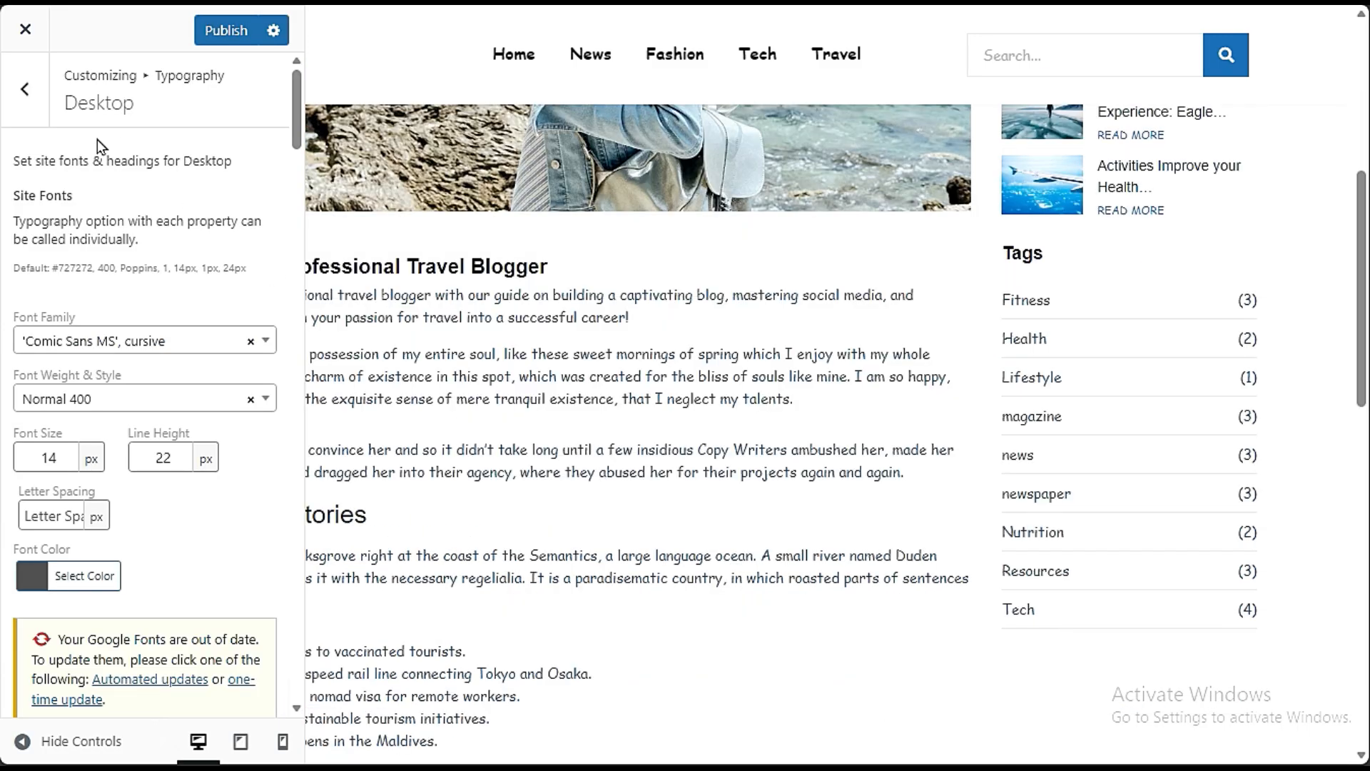
drag(359, 267, 696, 297)
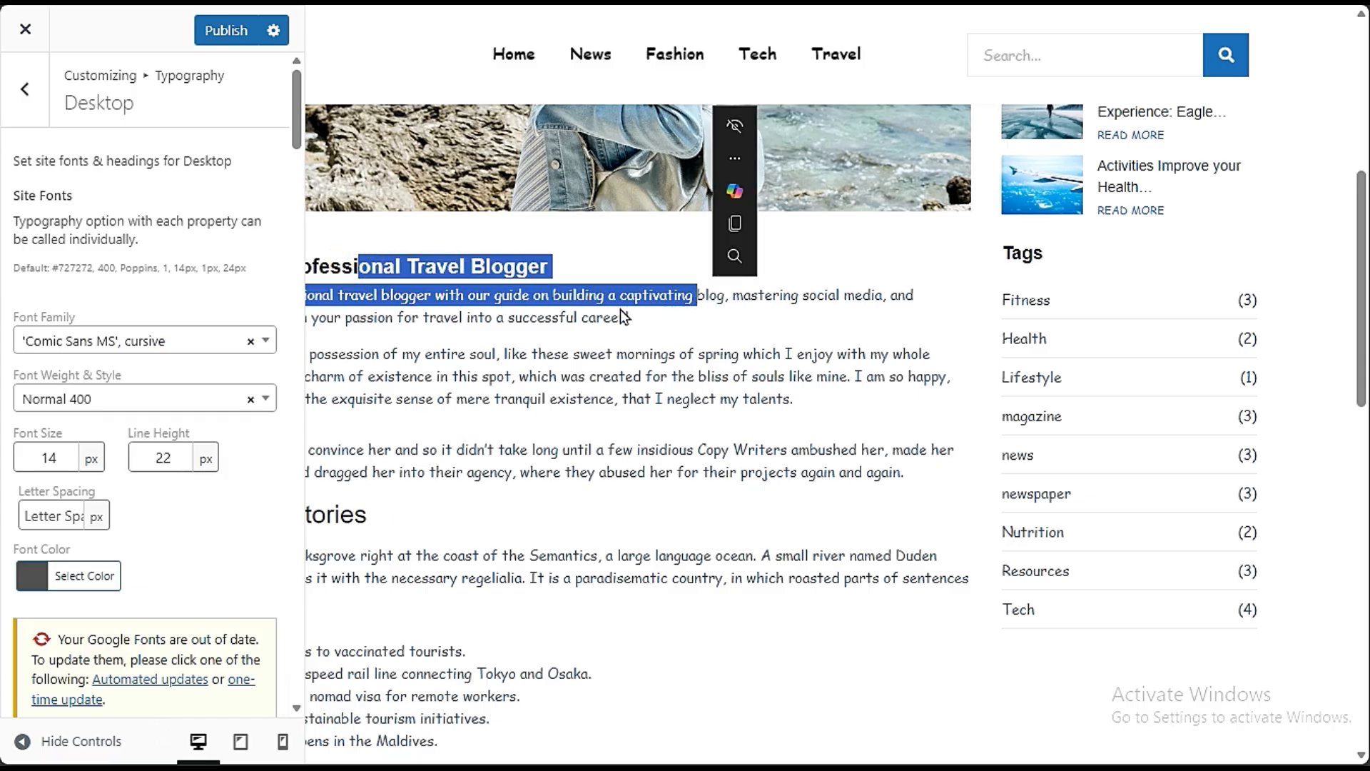
Step: Try 'Lucida Console', Monaco, monospace as the desktop Heading 1 font family and check the article and home page in the preview
click(503, 277)
scroll(162, 574, down, 6)
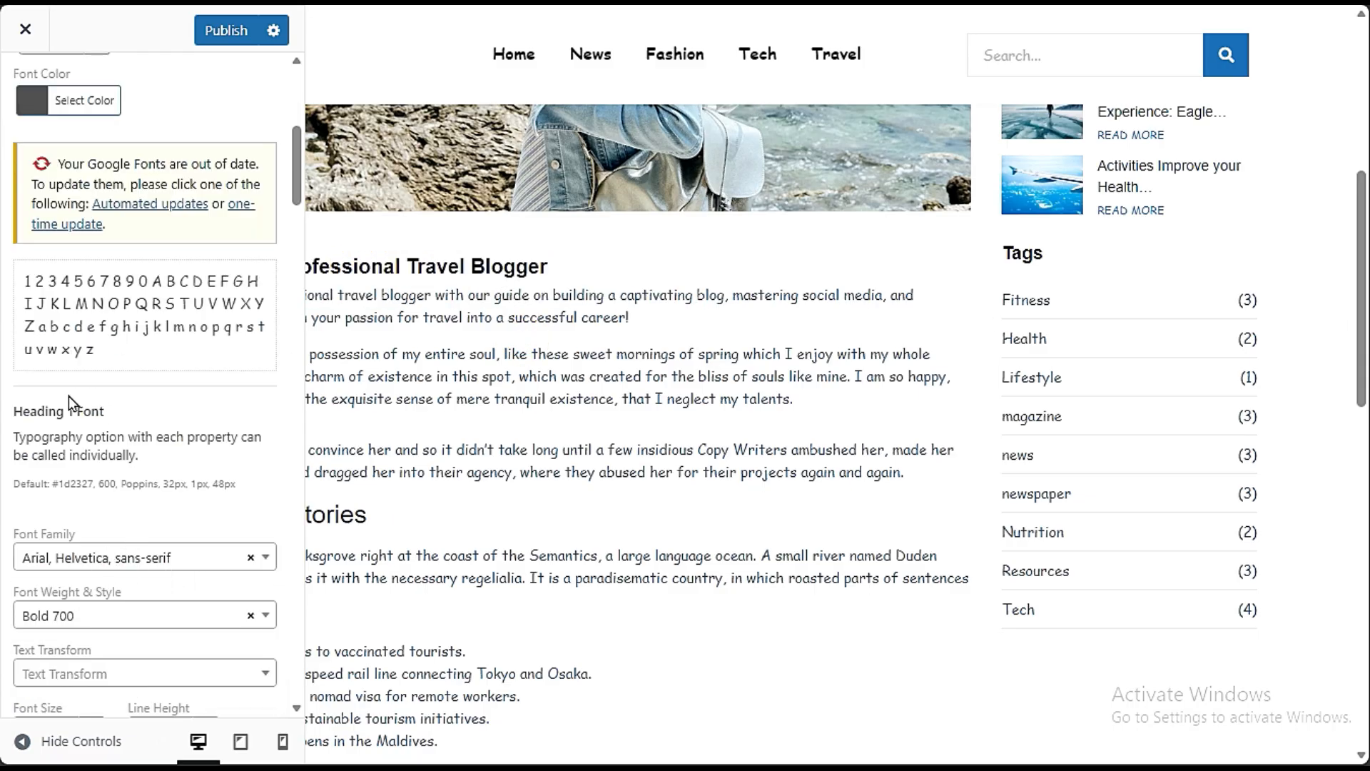
click(107, 557)
scroll(114, 499, down, 3)
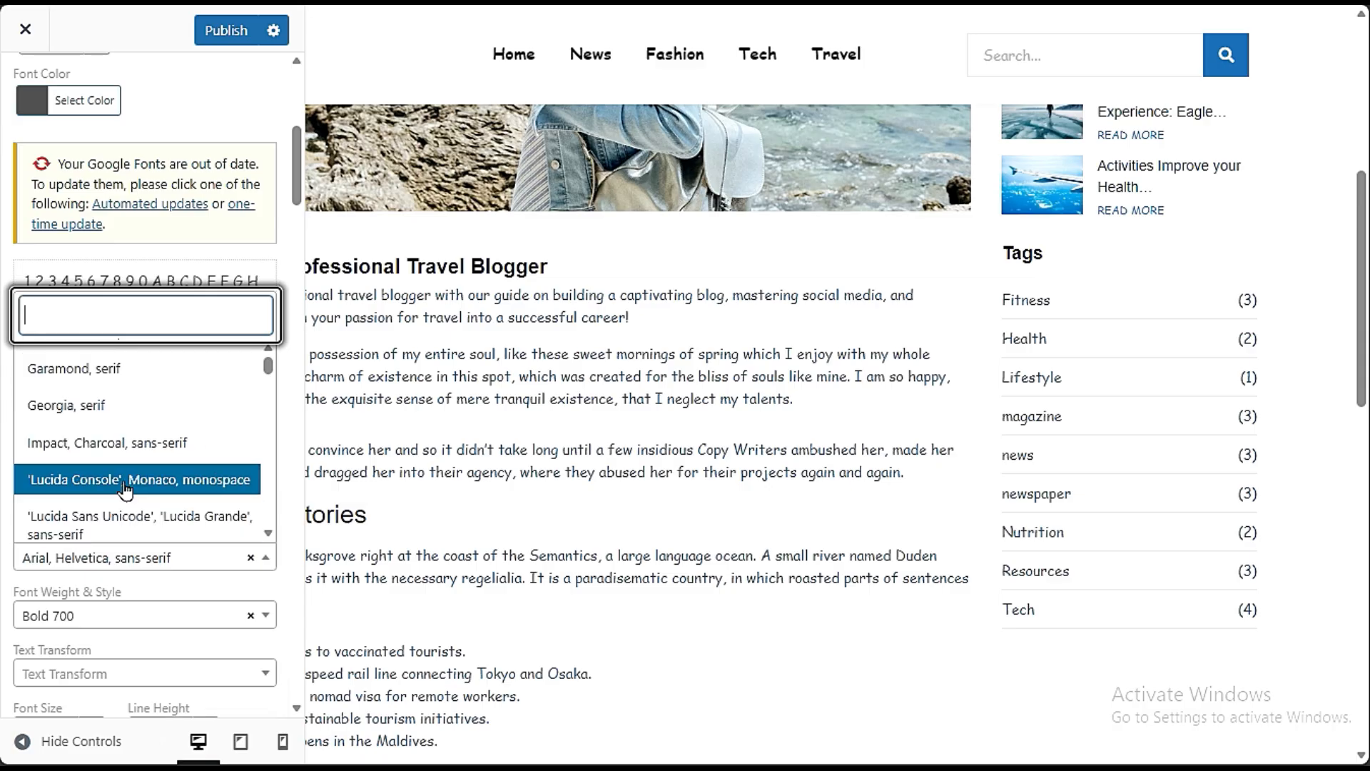
click(121, 479)
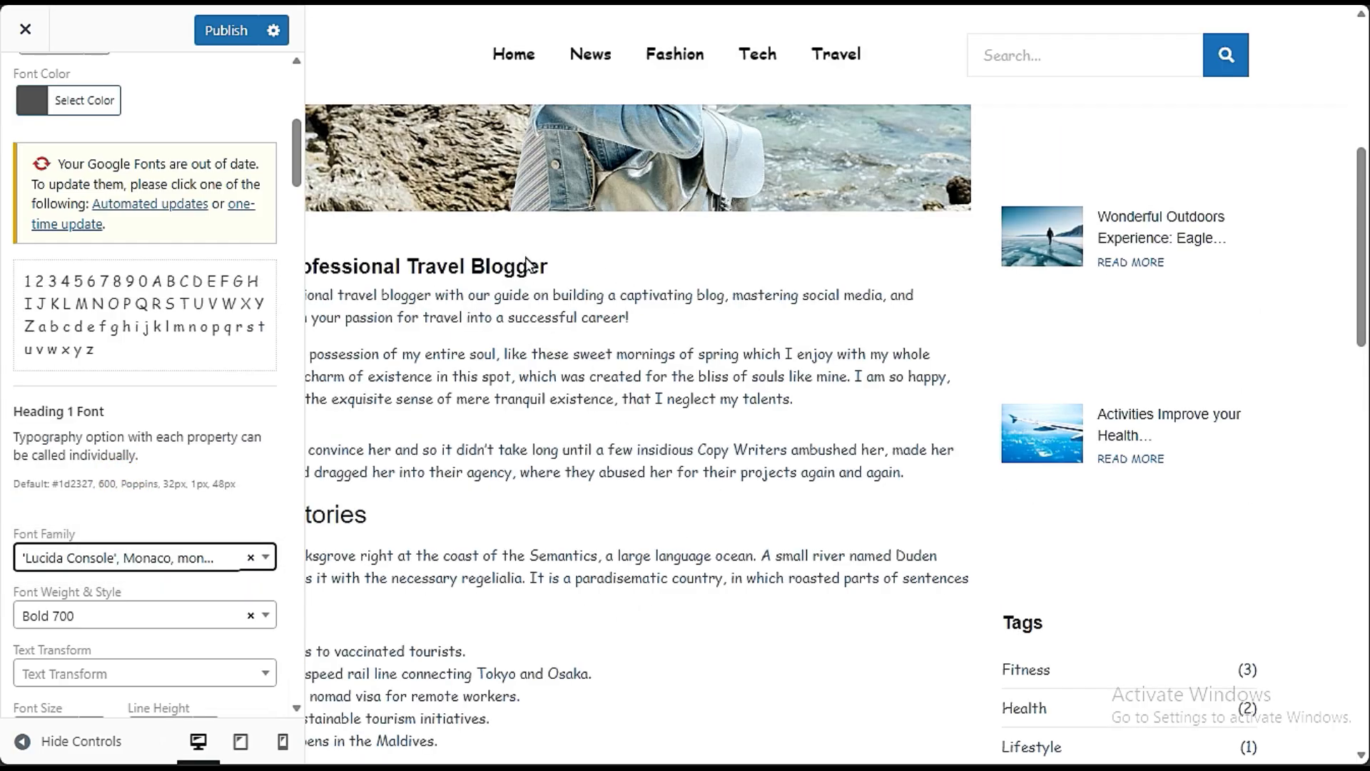
scroll(335, 521, down, 3)
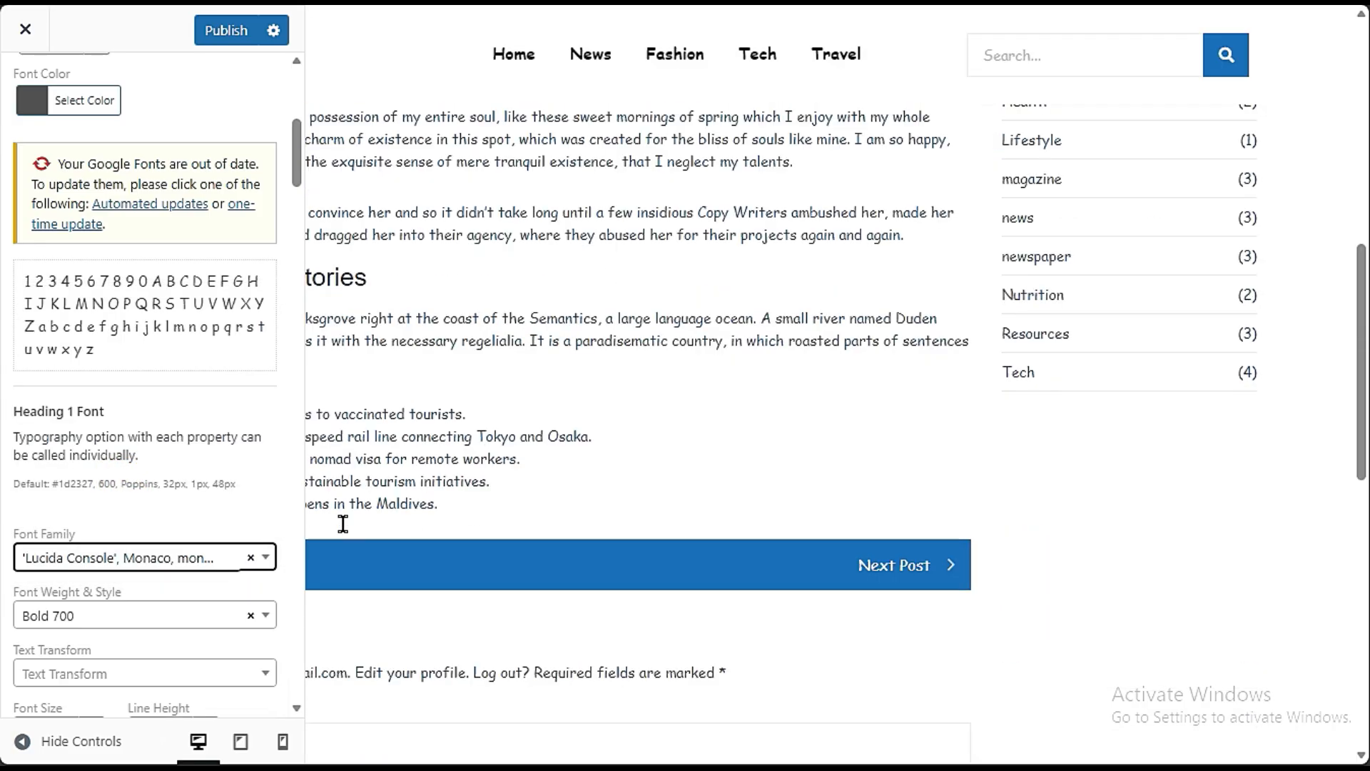
scroll(428, 313, up, 15)
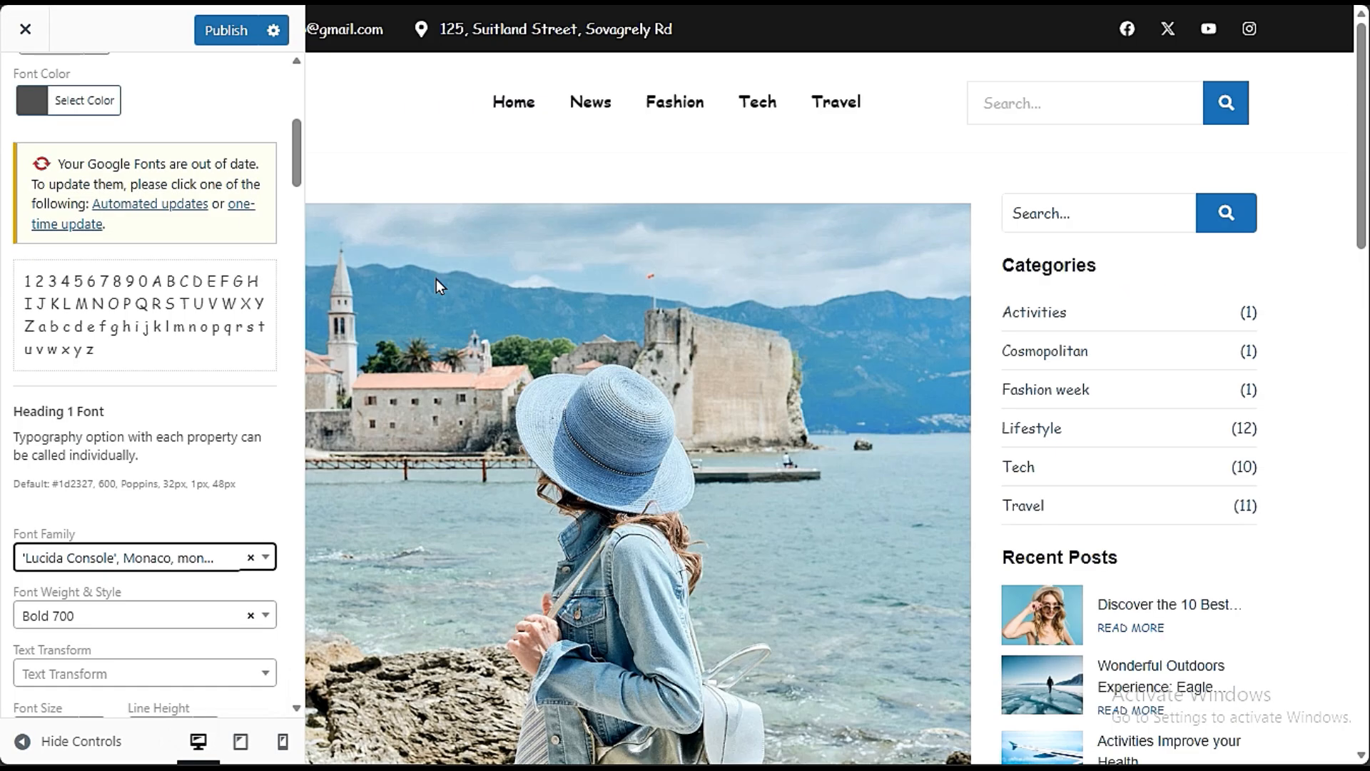
click(514, 129)
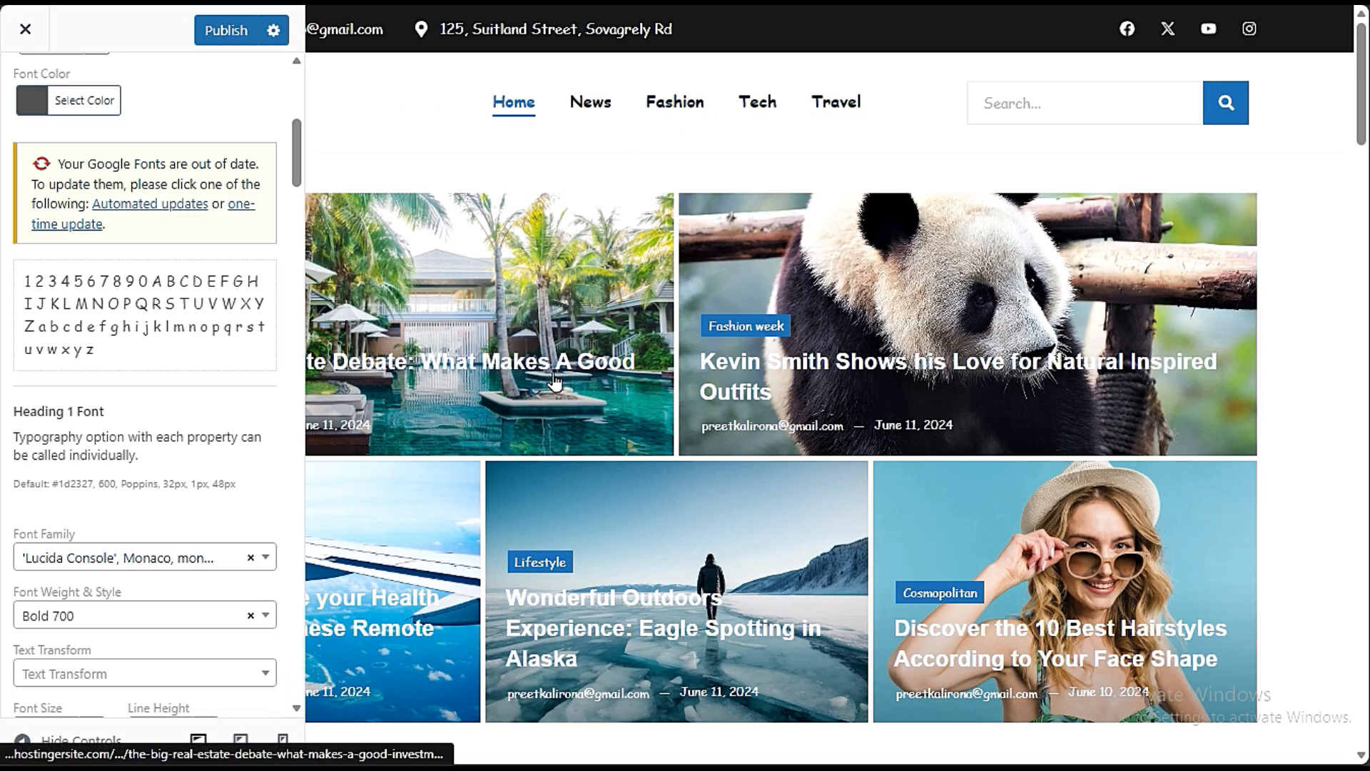
scroll(554, 381, down, 8)
Step: Set the desktop Heading 1 font family to 'MS Sans Serif', Geneva, sans-serif, check the home page post titles and publish
click(150, 572)
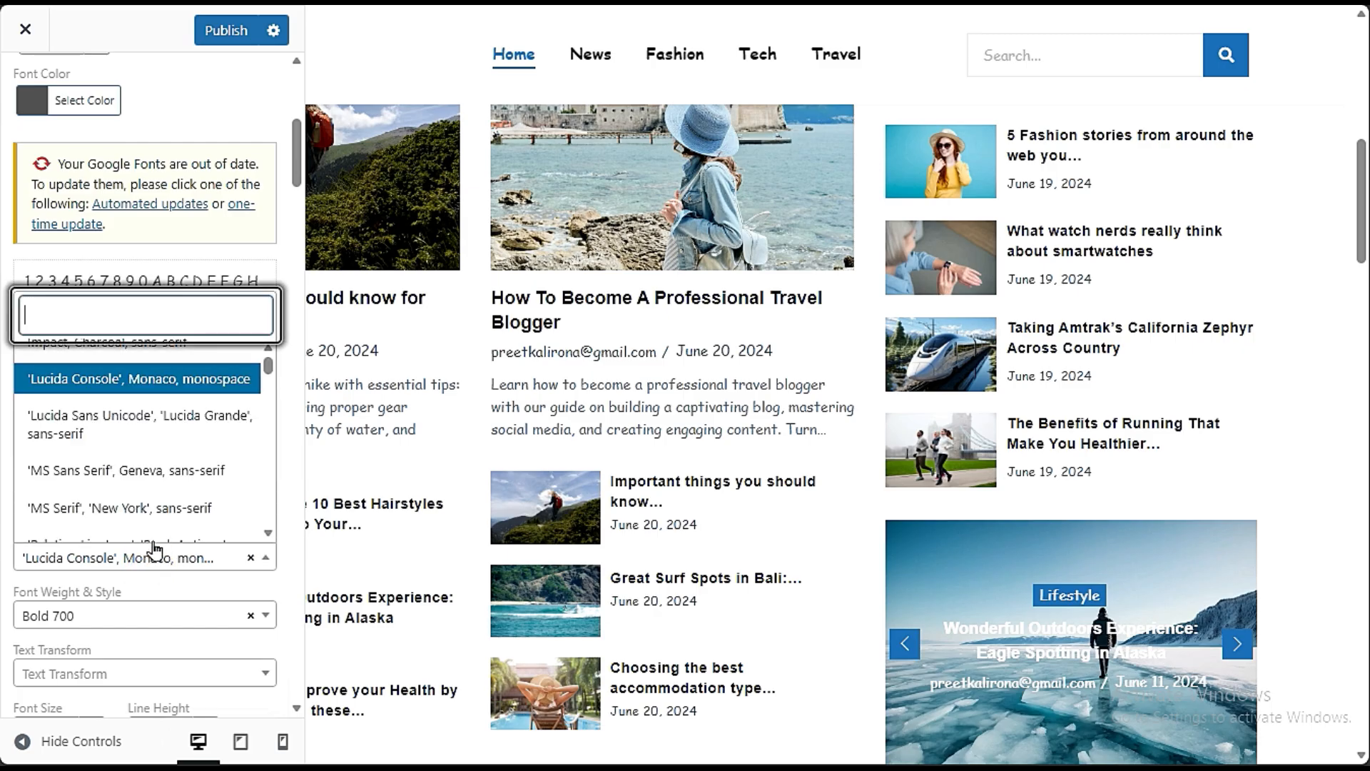
click(143, 468)
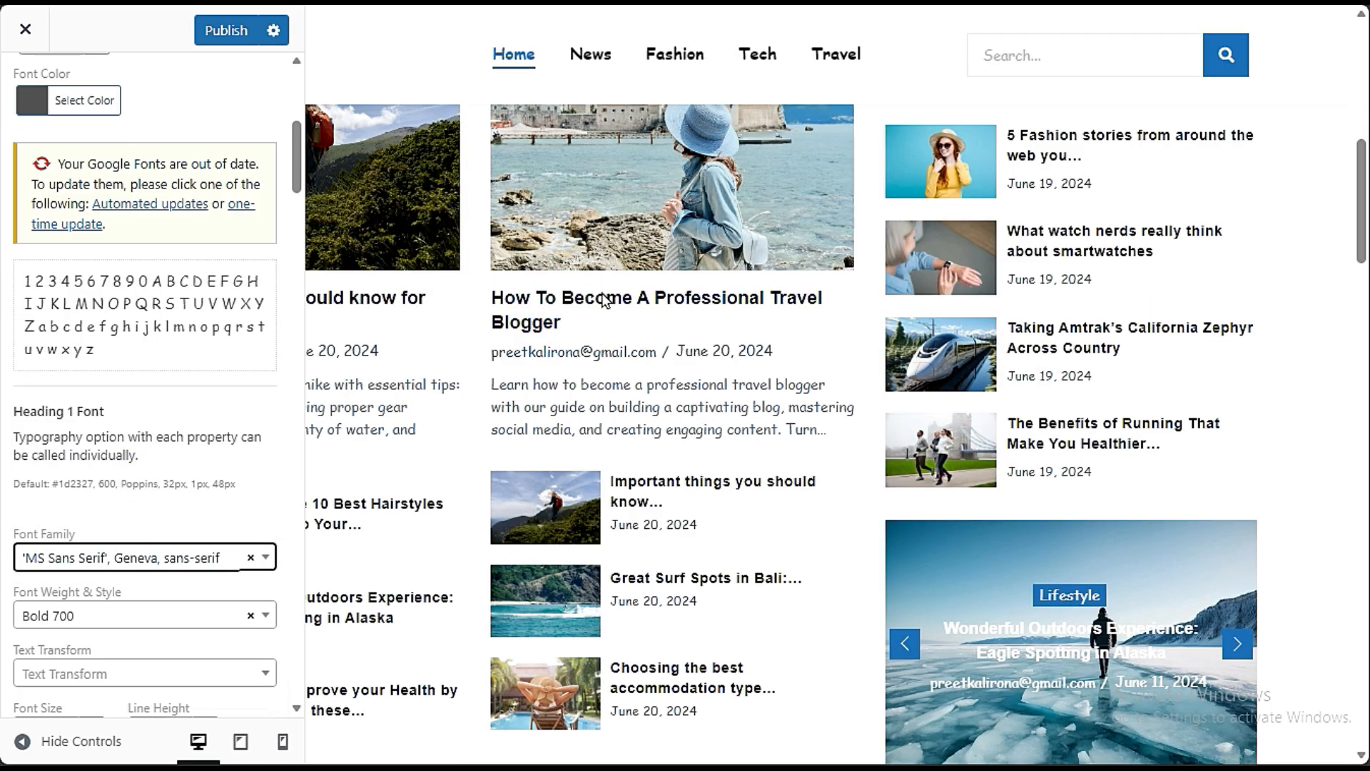
scroll(620, 329, down, 3)
scroll(620, 324, down, 3)
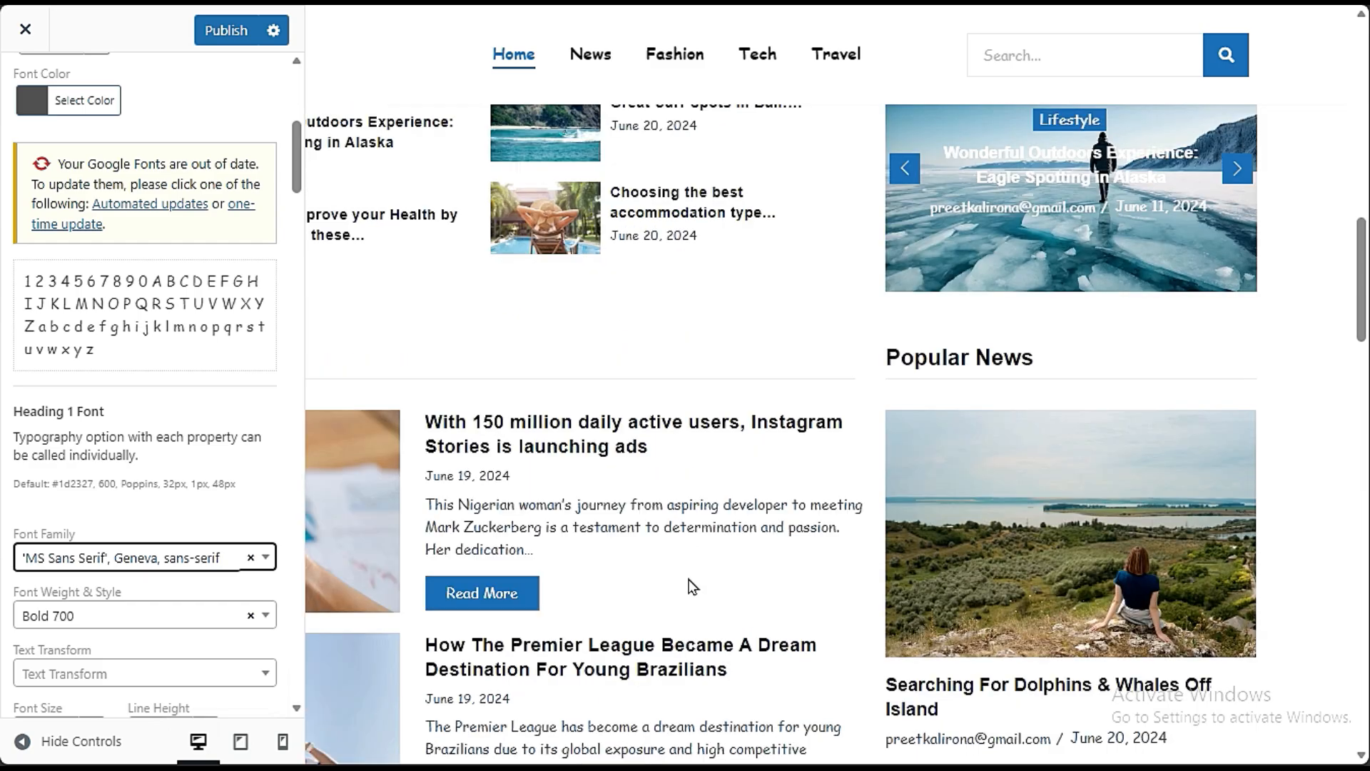
scroll(692, 586, down, 3)
drag(428, 409, 797, 461)
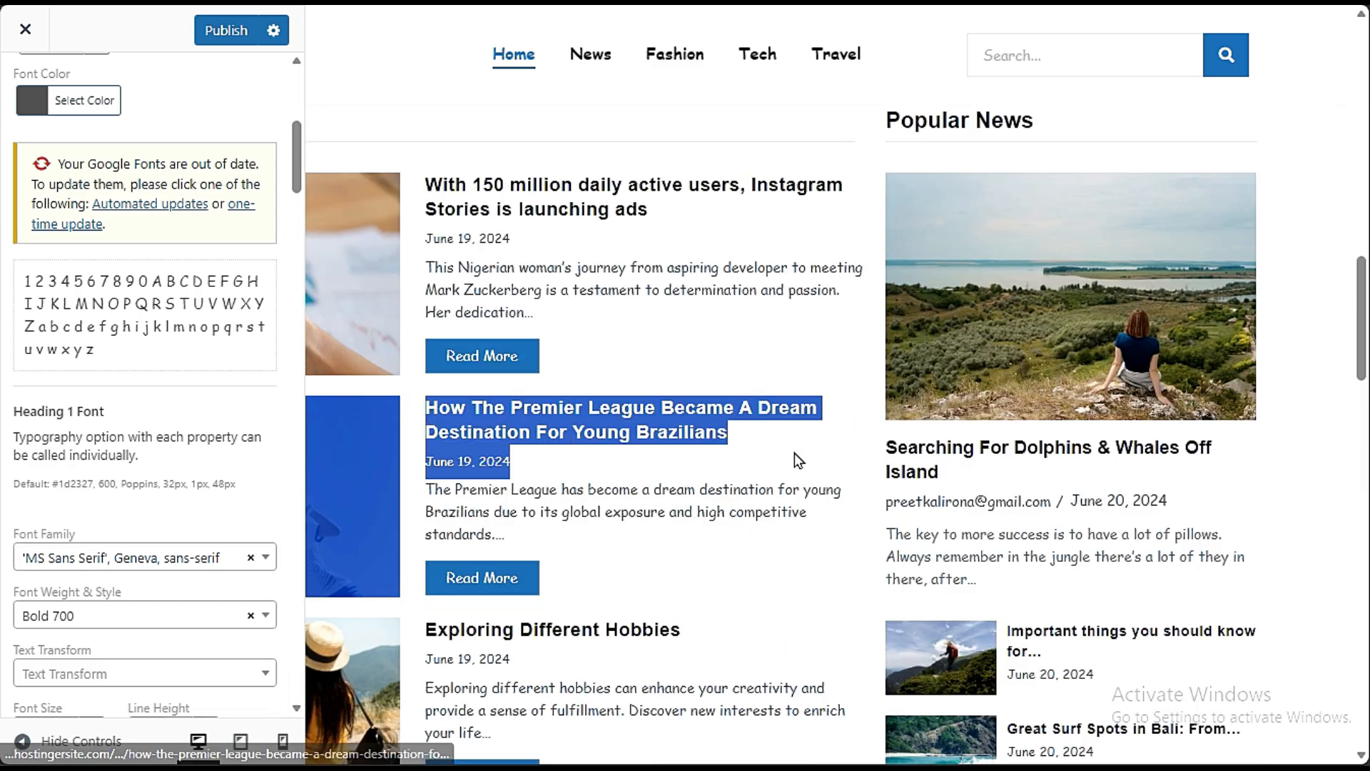
click(742, 491)
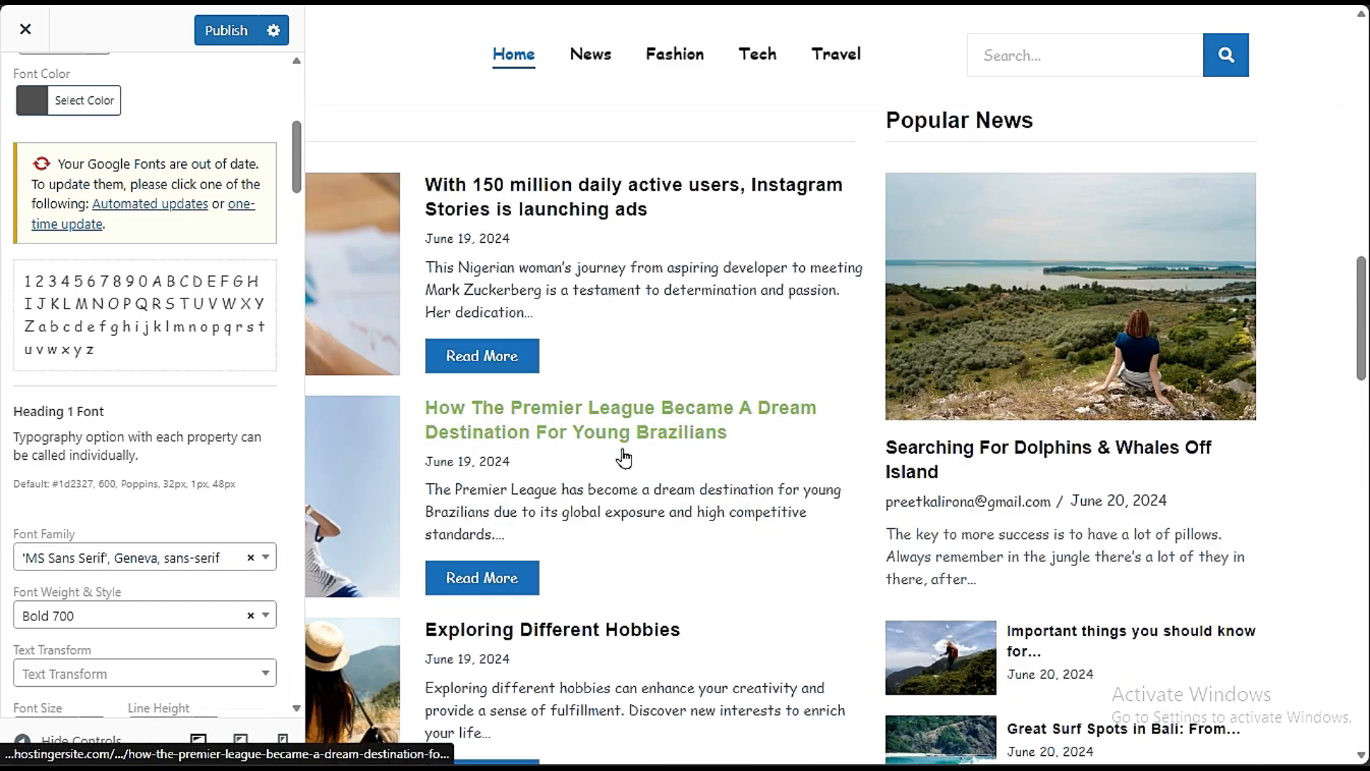
click(206, 30)
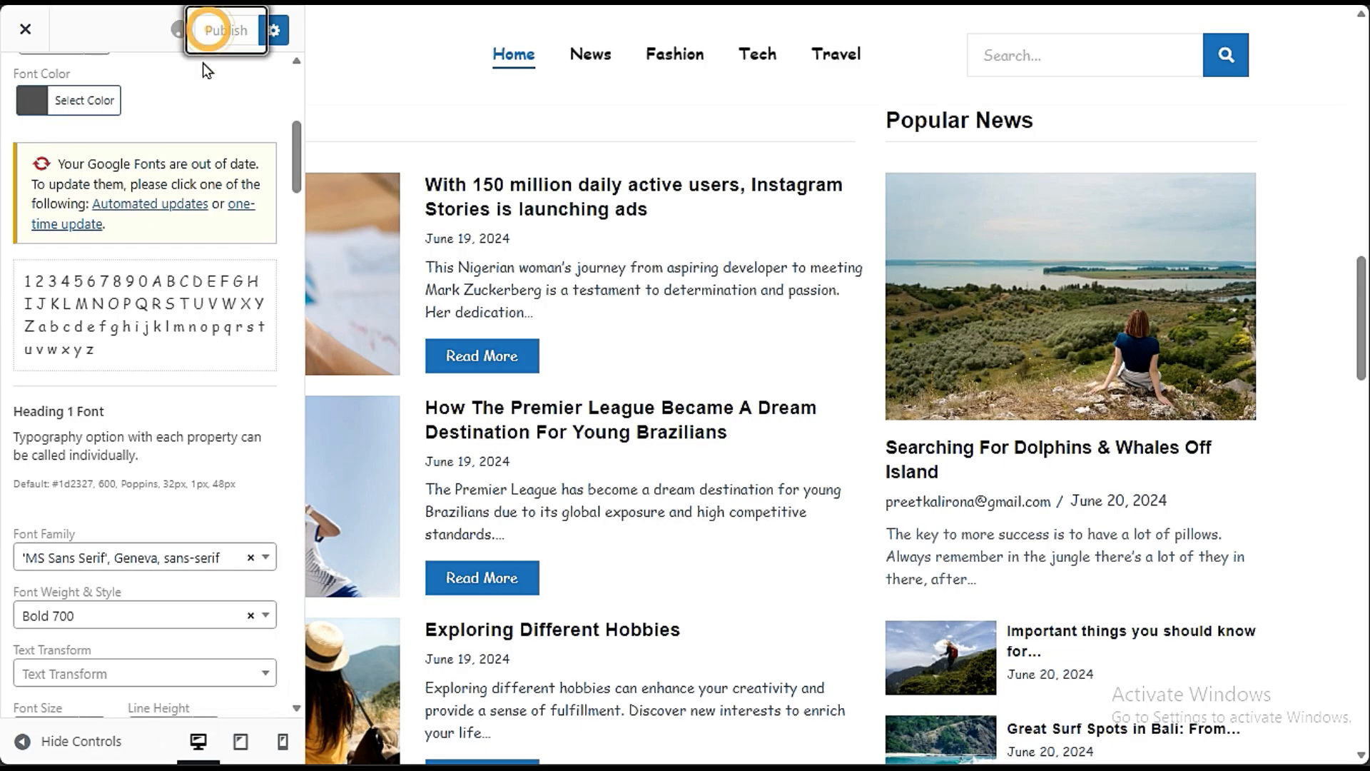
Step: Set the mobile site font size to 15 px with the preview switched to mobile view
scroll(143, 185, up, 6)
click(24, 88)
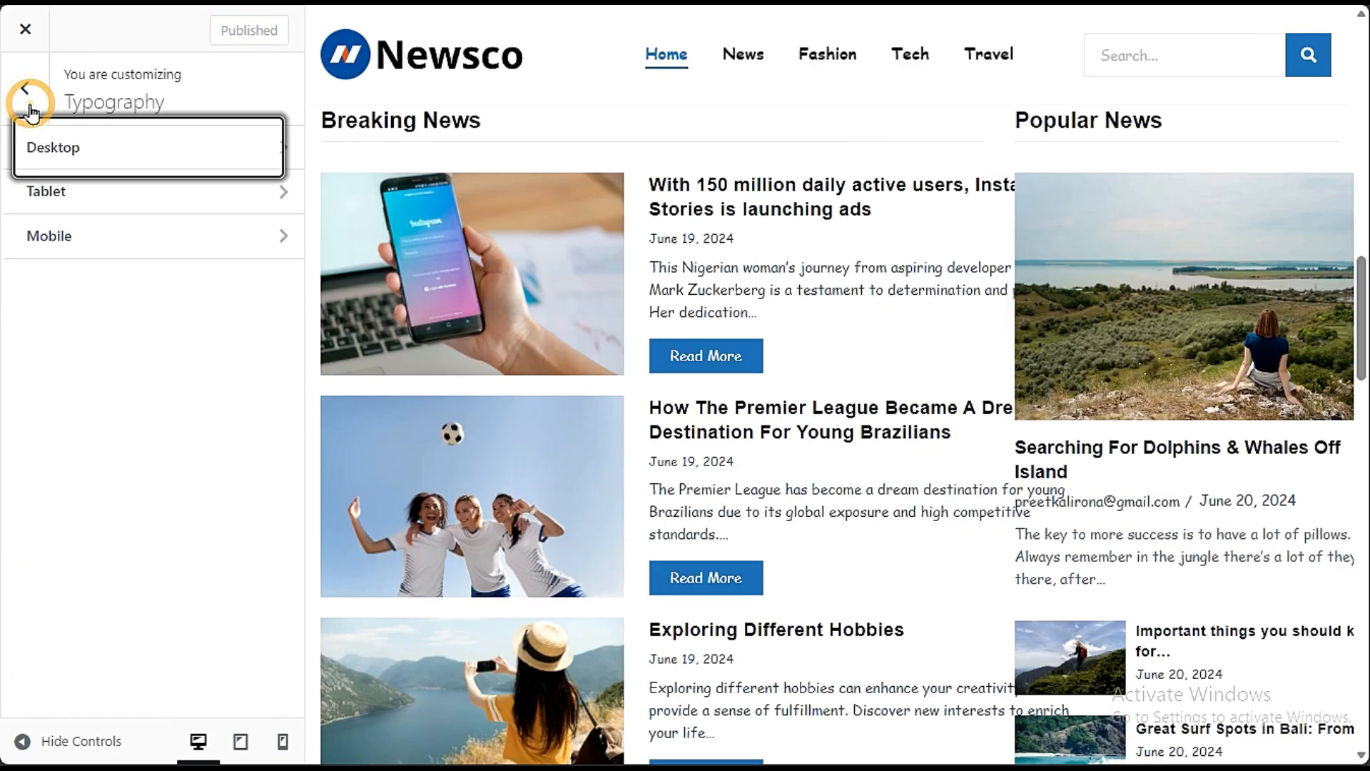
click(40, 227)
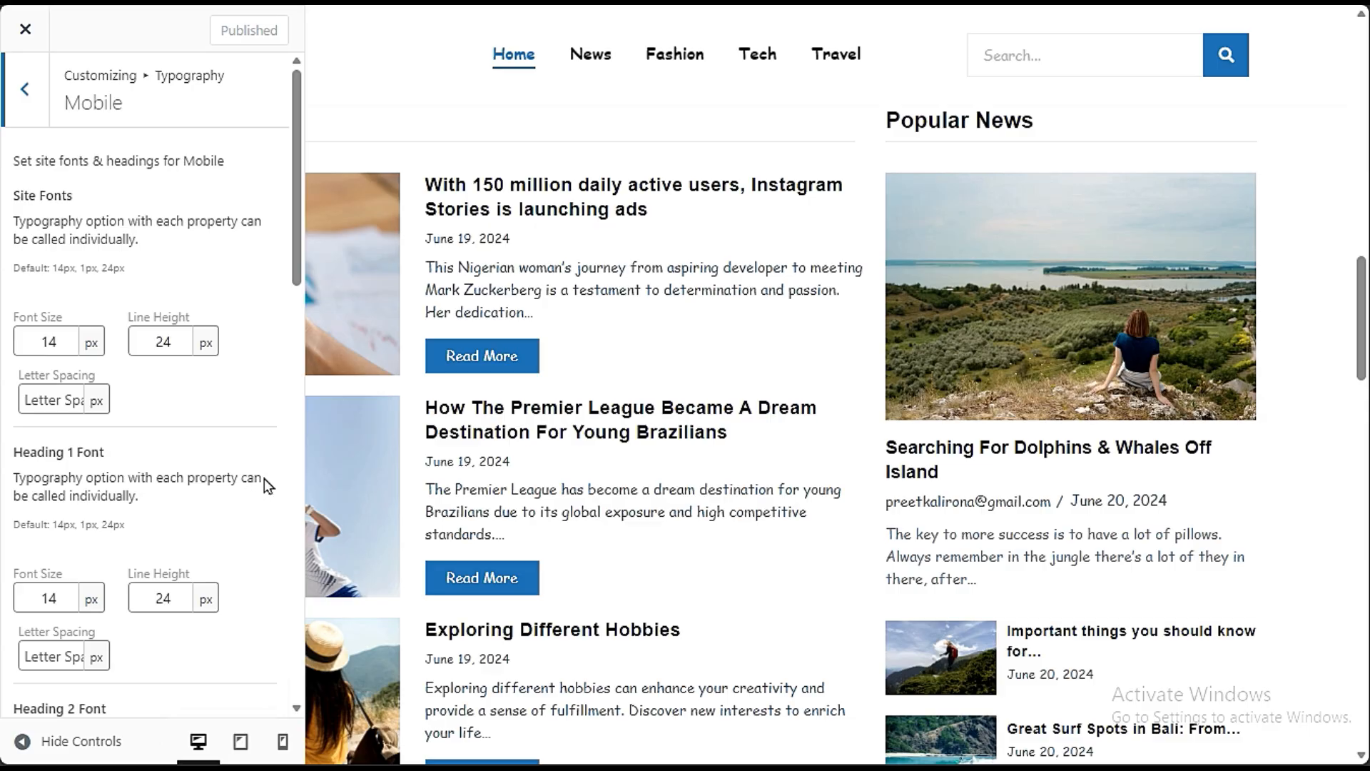
click(19, 88)
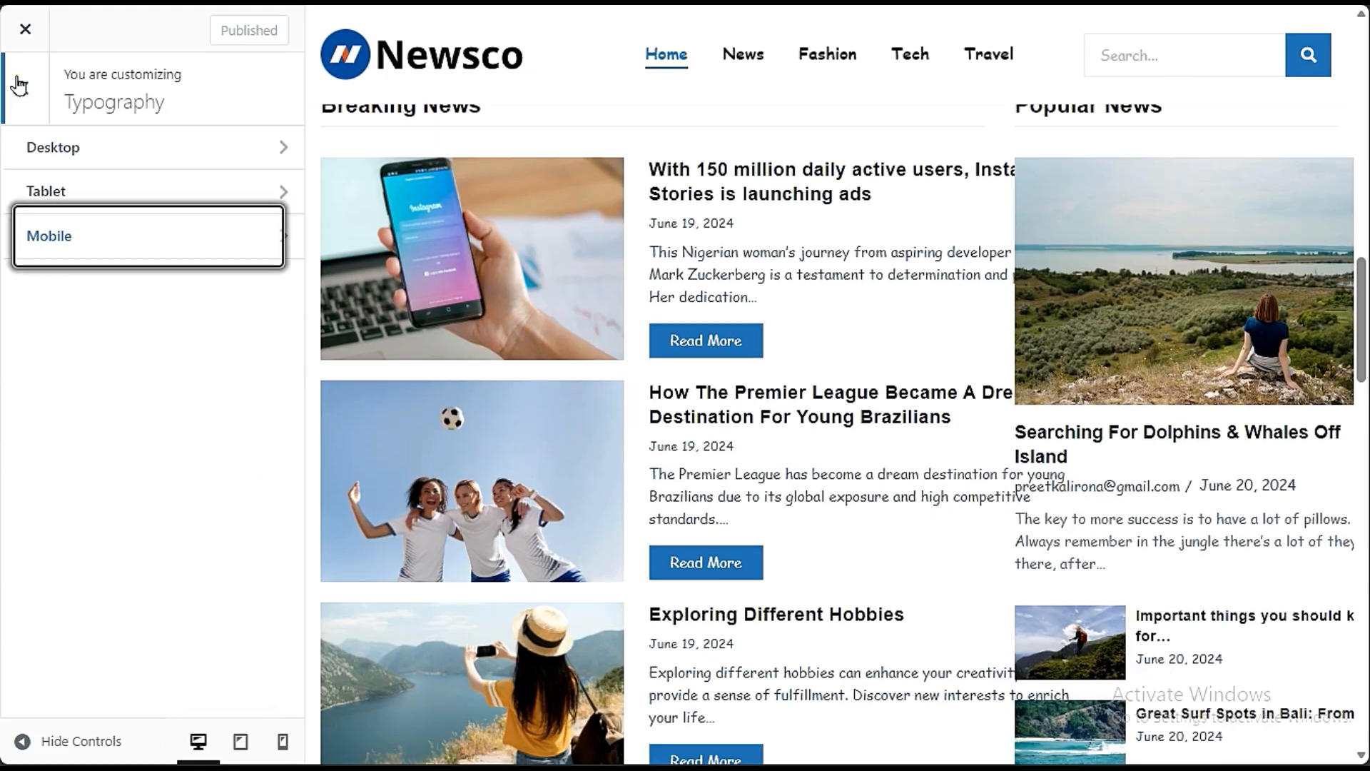
click(53, 227)
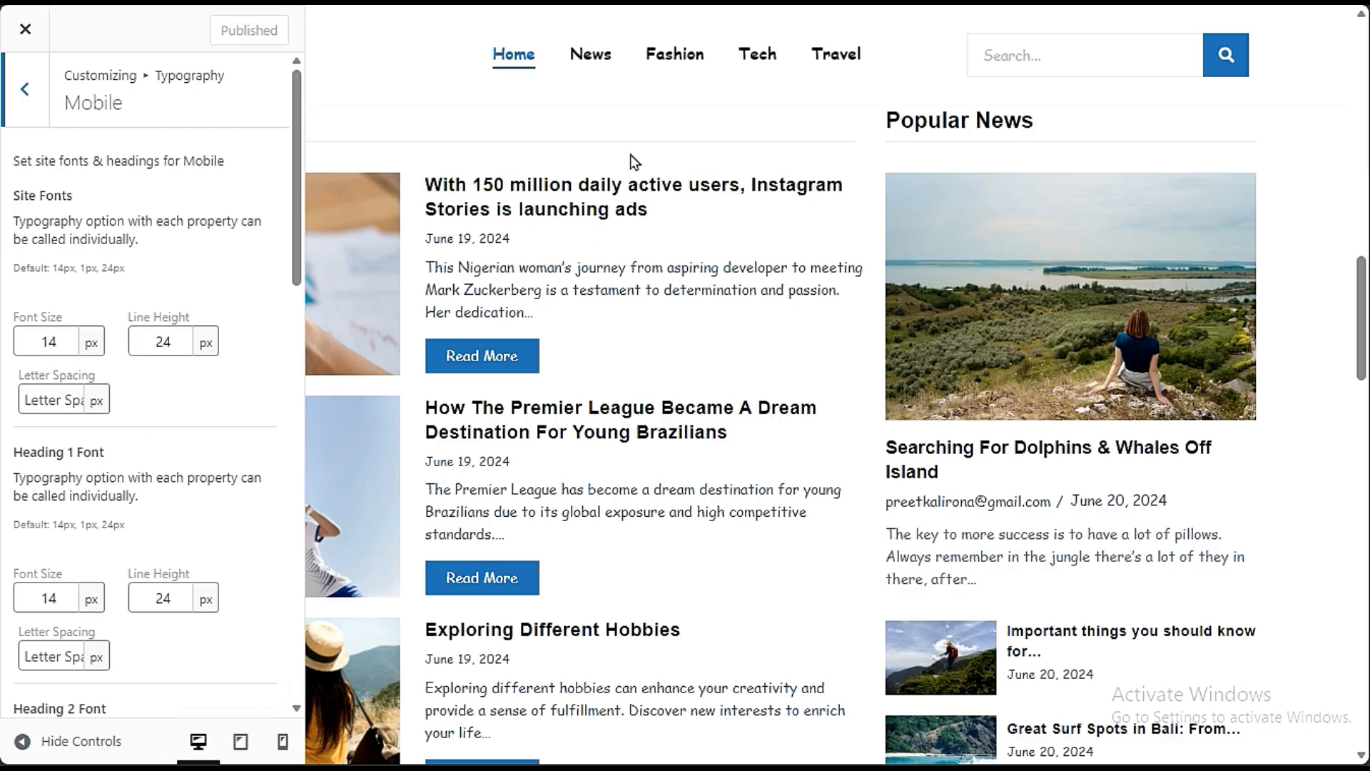
click(283, 741)
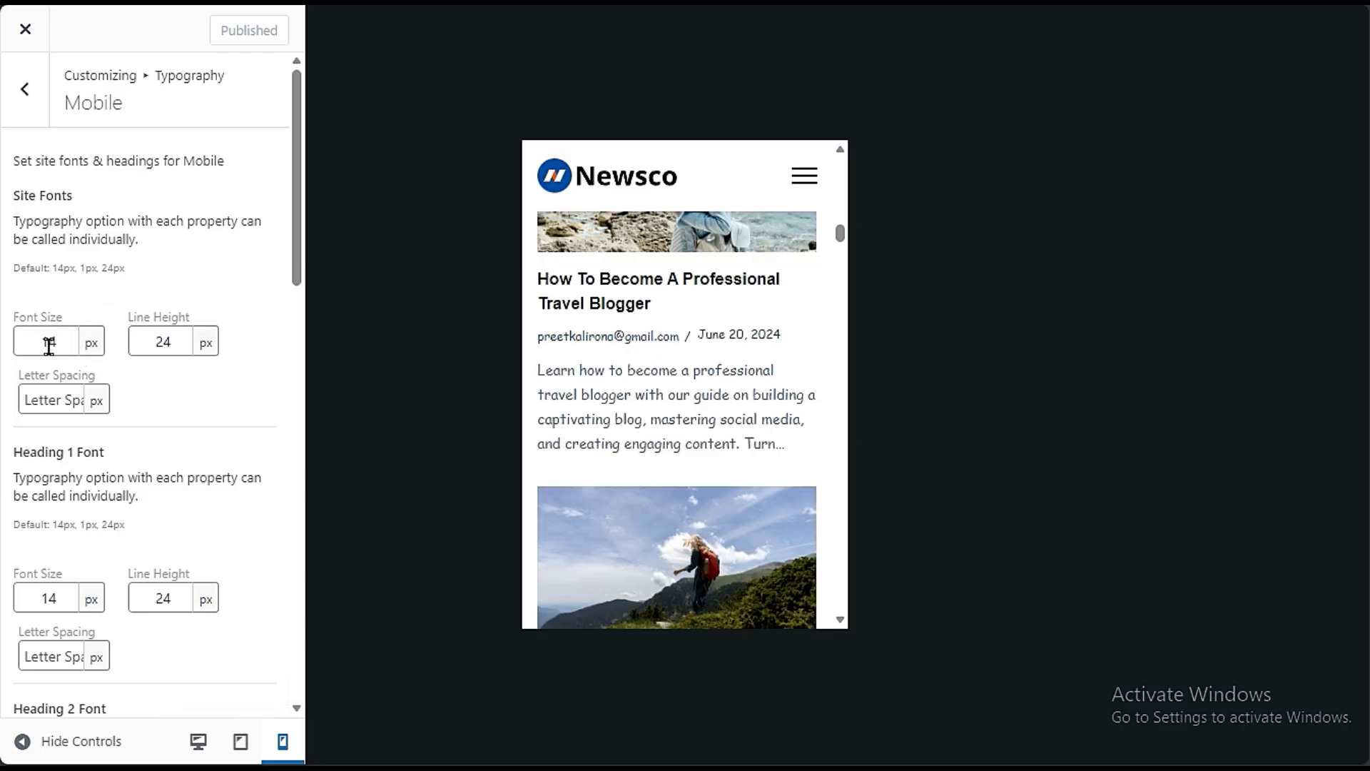
drag(49, 346, 68, 351)
text(5)
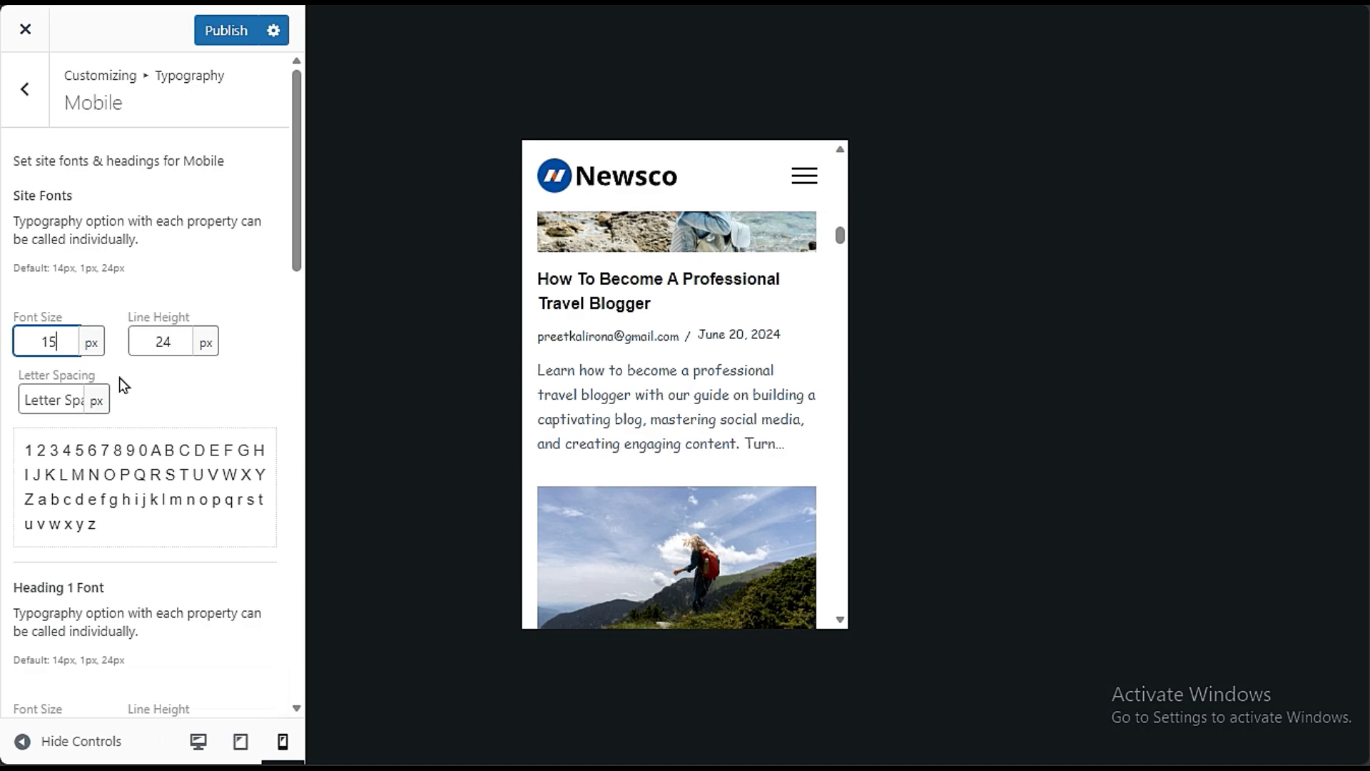
Step: Set the desktop site font size to 16 px, check the home page in desktop preview and publish the typography changes
click(37, 113)
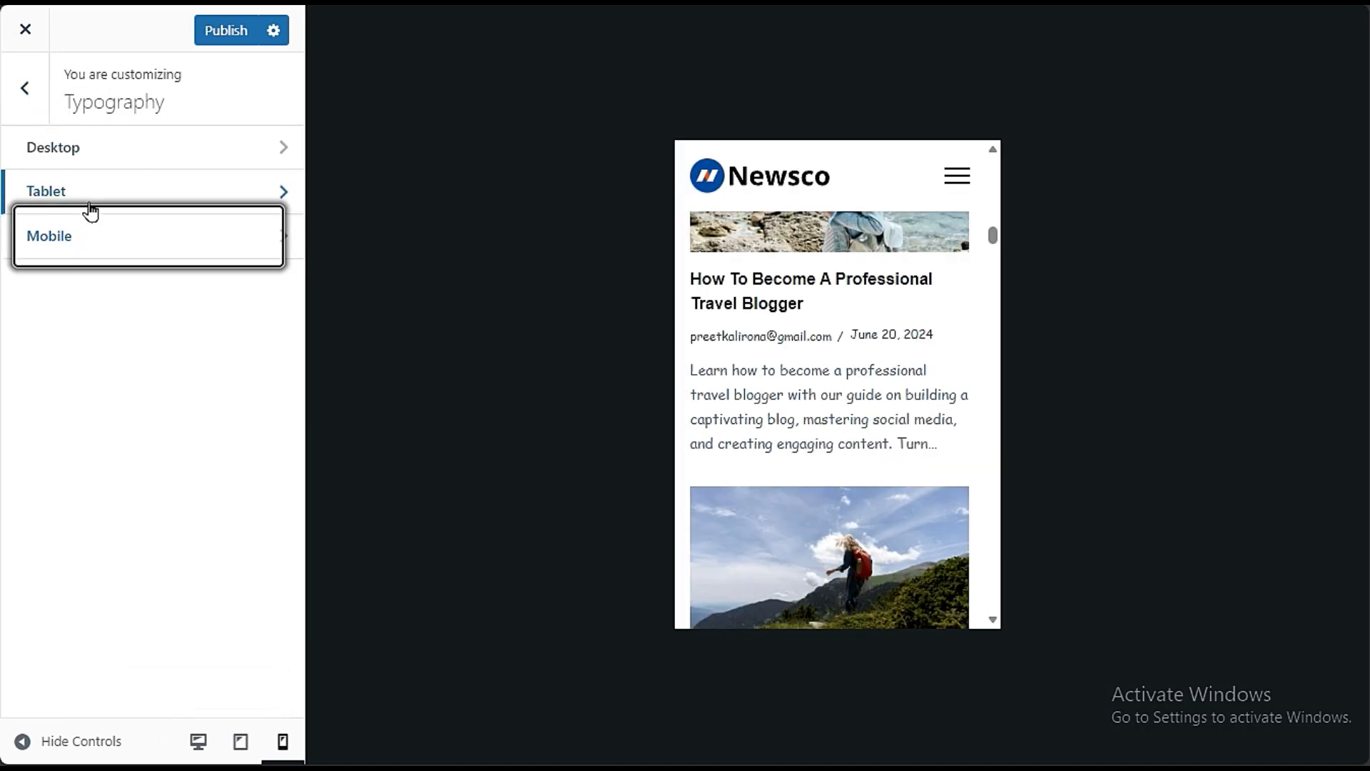
click(101, 147)
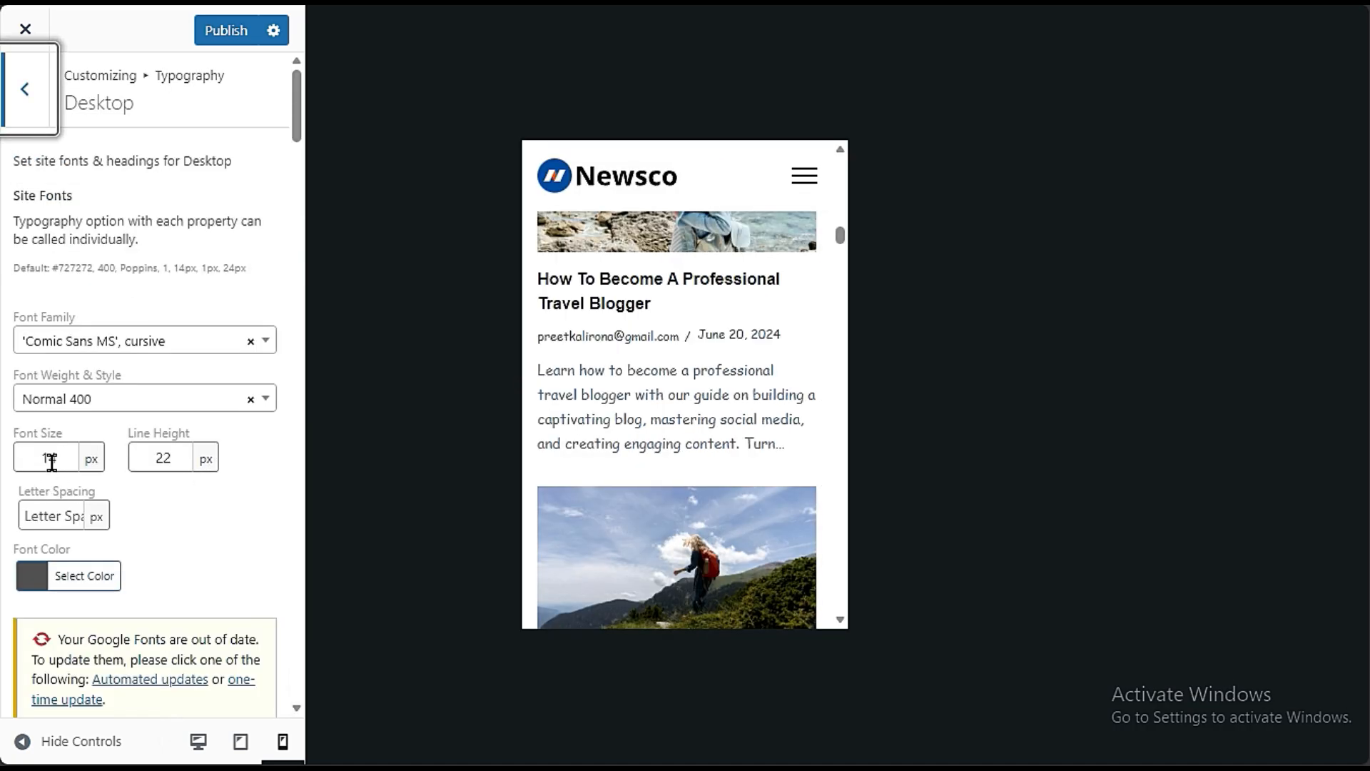
drag(48, 457, 70, 479)
text(6)
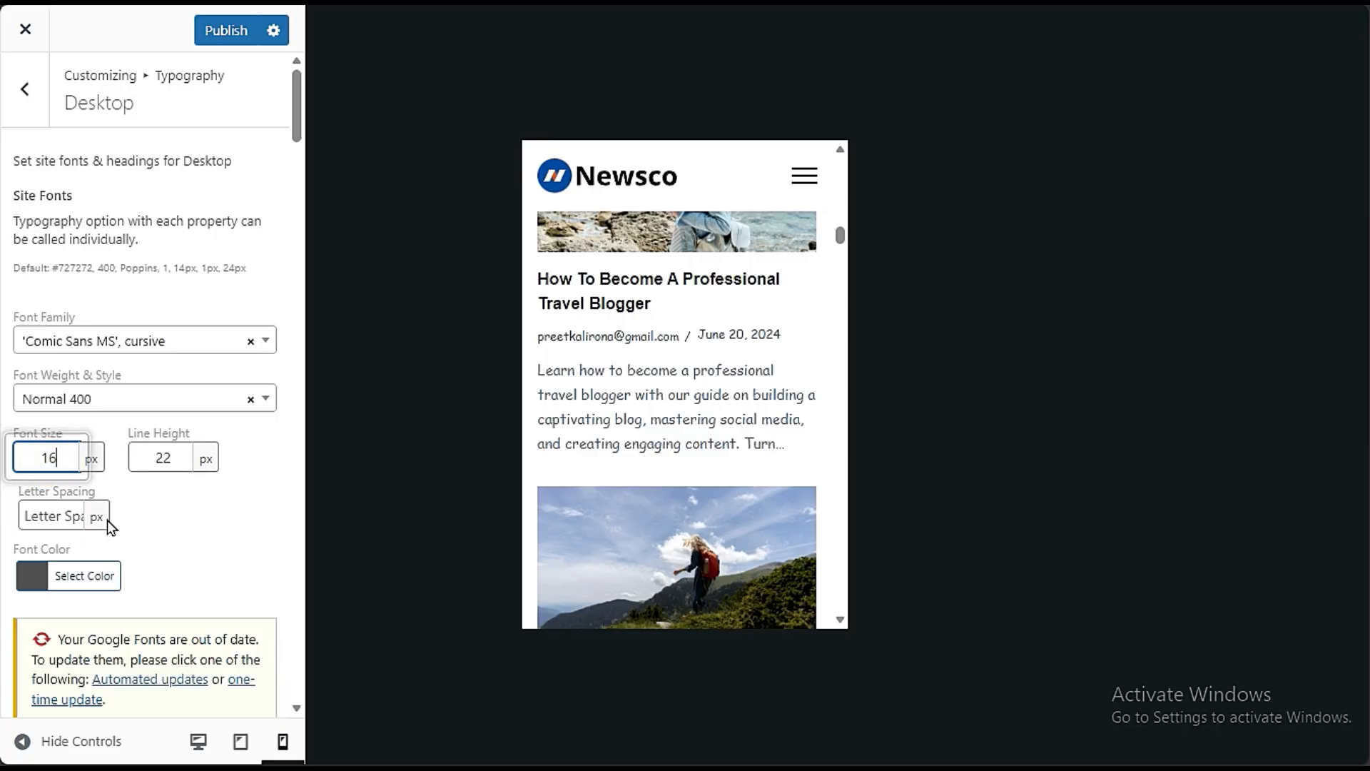
click(207, 738)
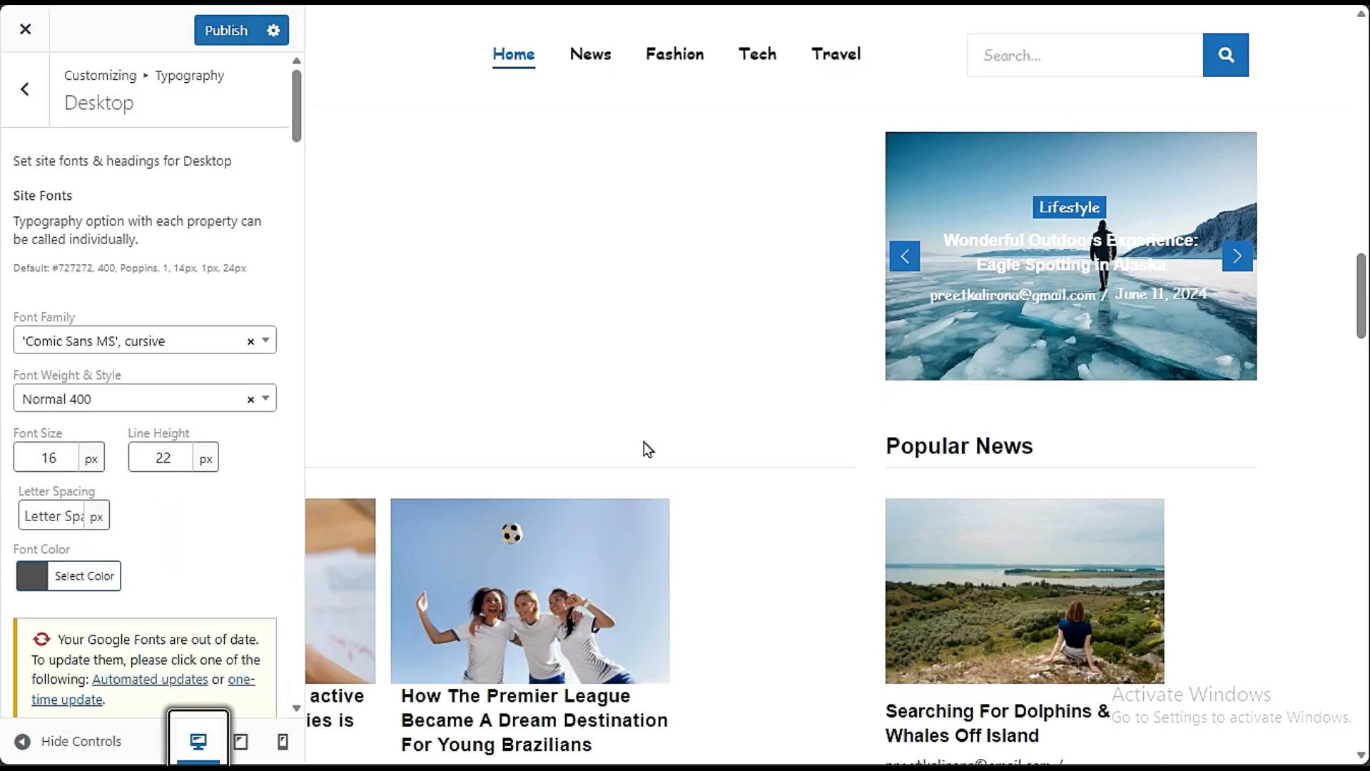
scroll(642, 442, down, 10)
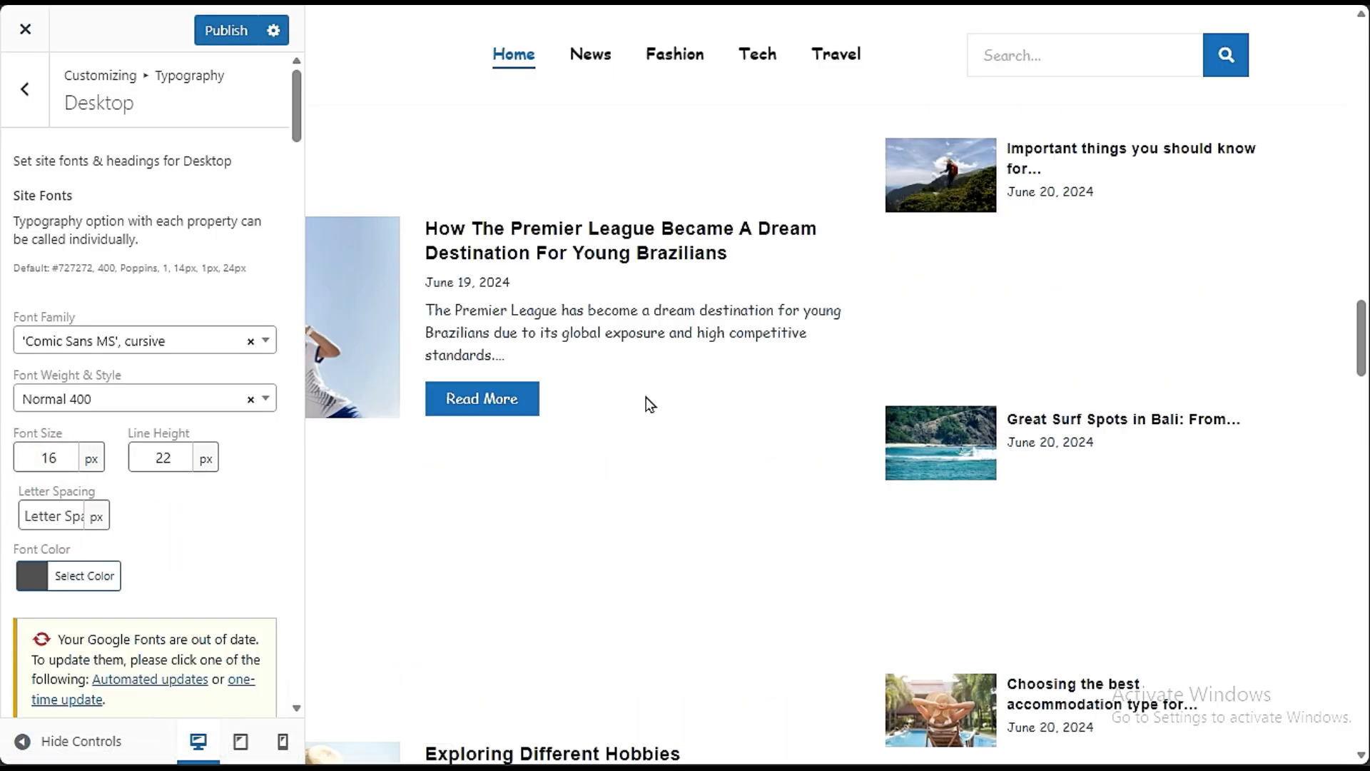
scroll(646, 397, down, 6)
click(161, 509)
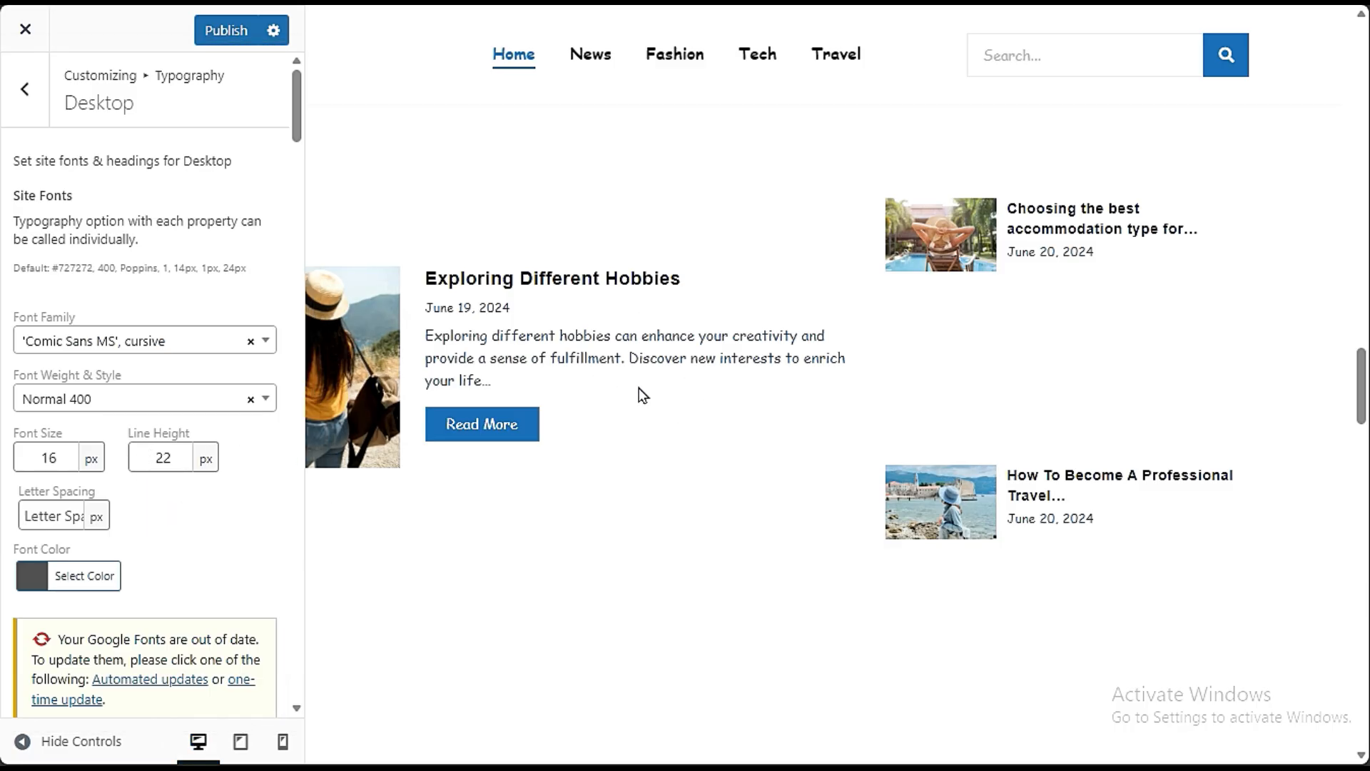
click(207, 36)
Step: Review the desktop Heading 1 and site font sizes and highlight the "Exploring Different Hobbies" excerpt for comparison
scroll(204, 364, down, 10)
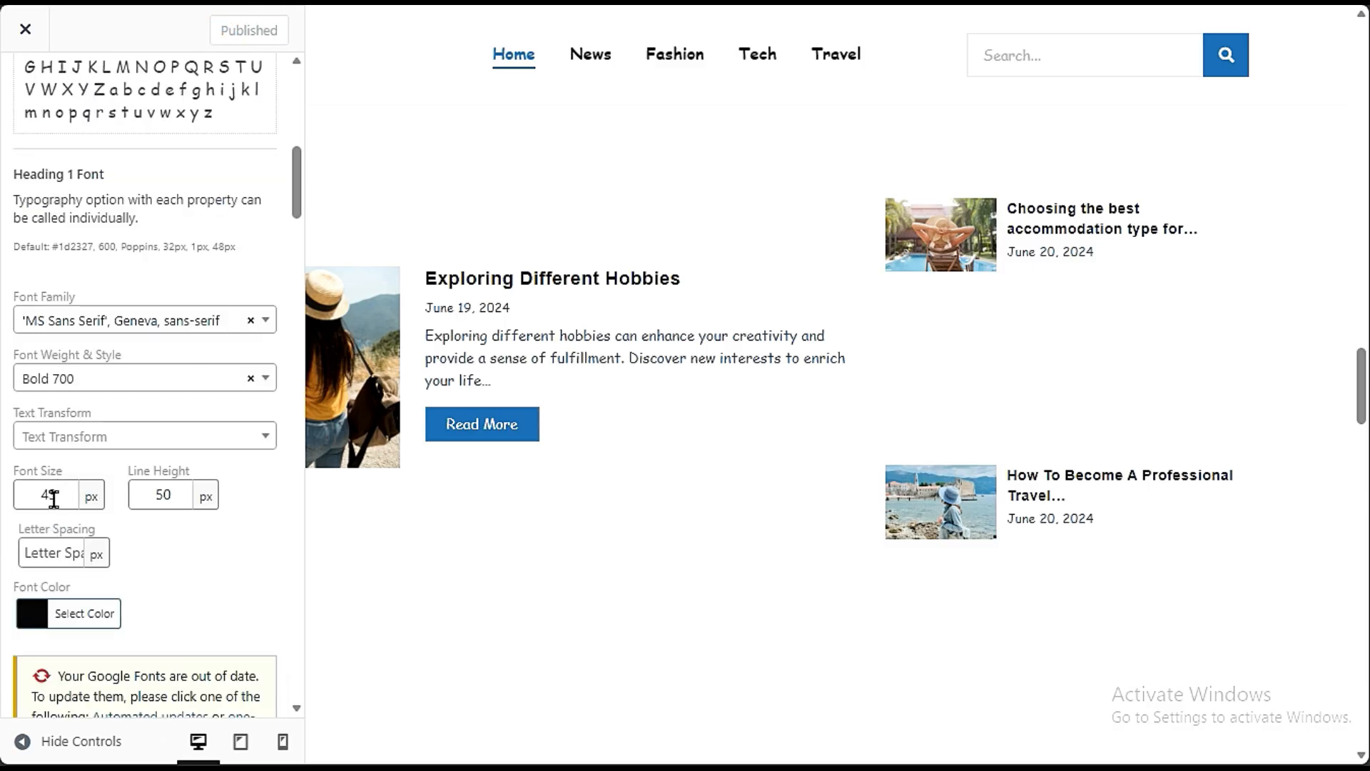
scroll(157, 516, down, 3)
scroll(157, 516, up, 15)
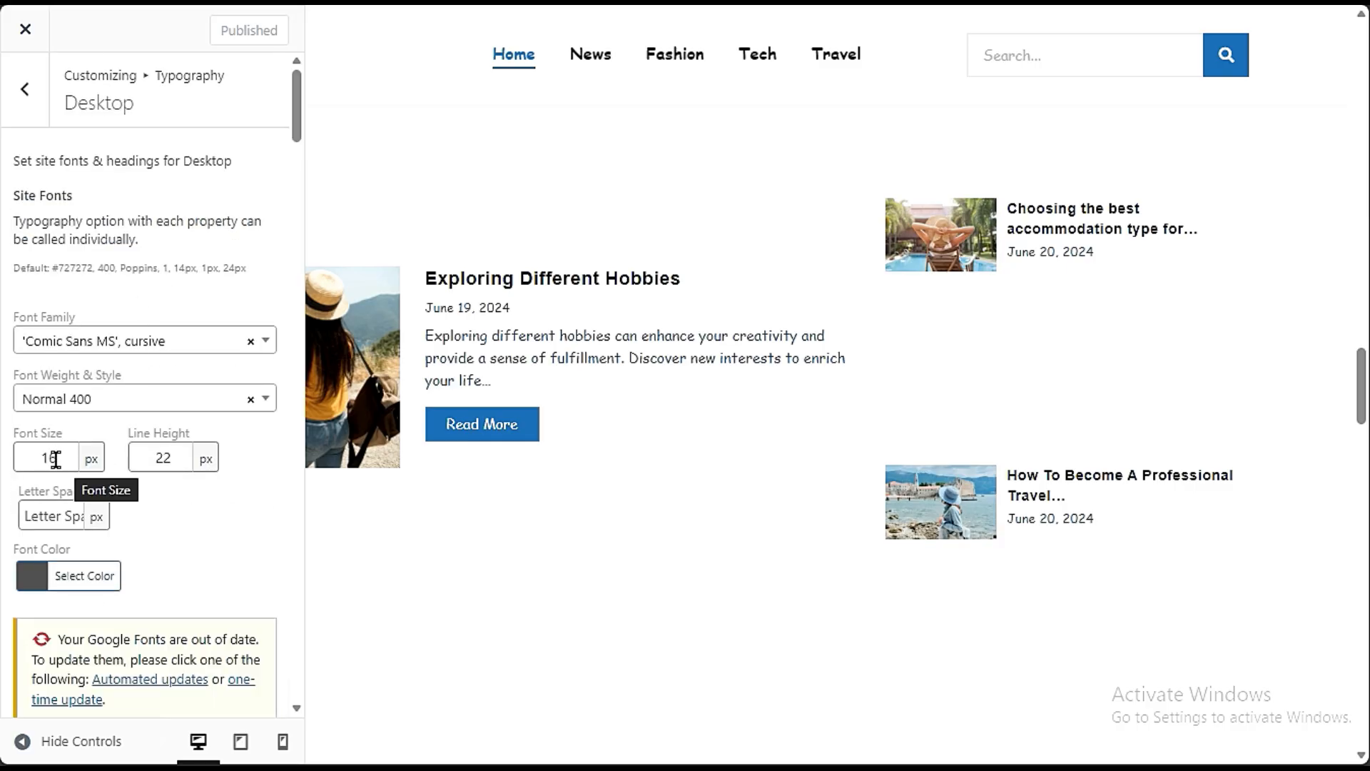
drag(452, 339, 656, 350)
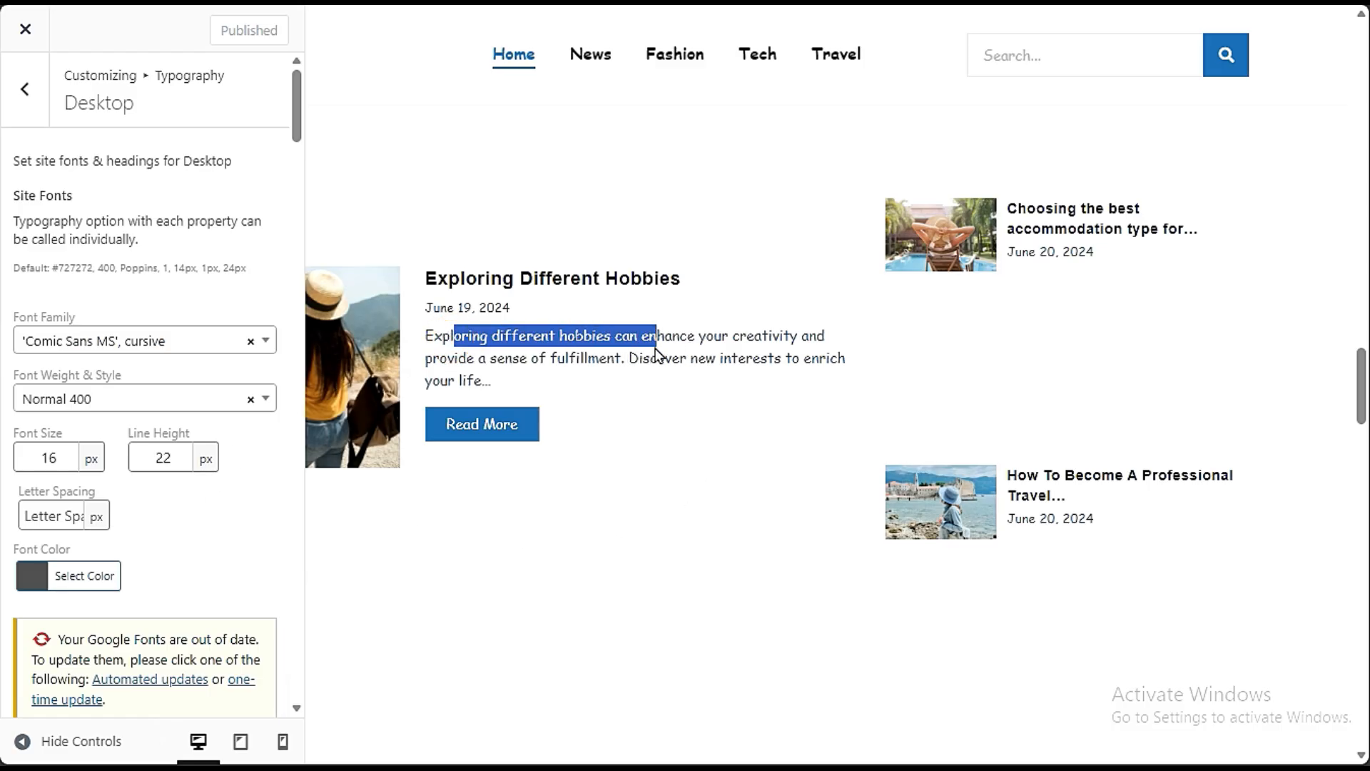
click(137, 179)
Step: Leave Typography and open the Header Options under General Options, with the preview at the top of the home page
click(34, 110)
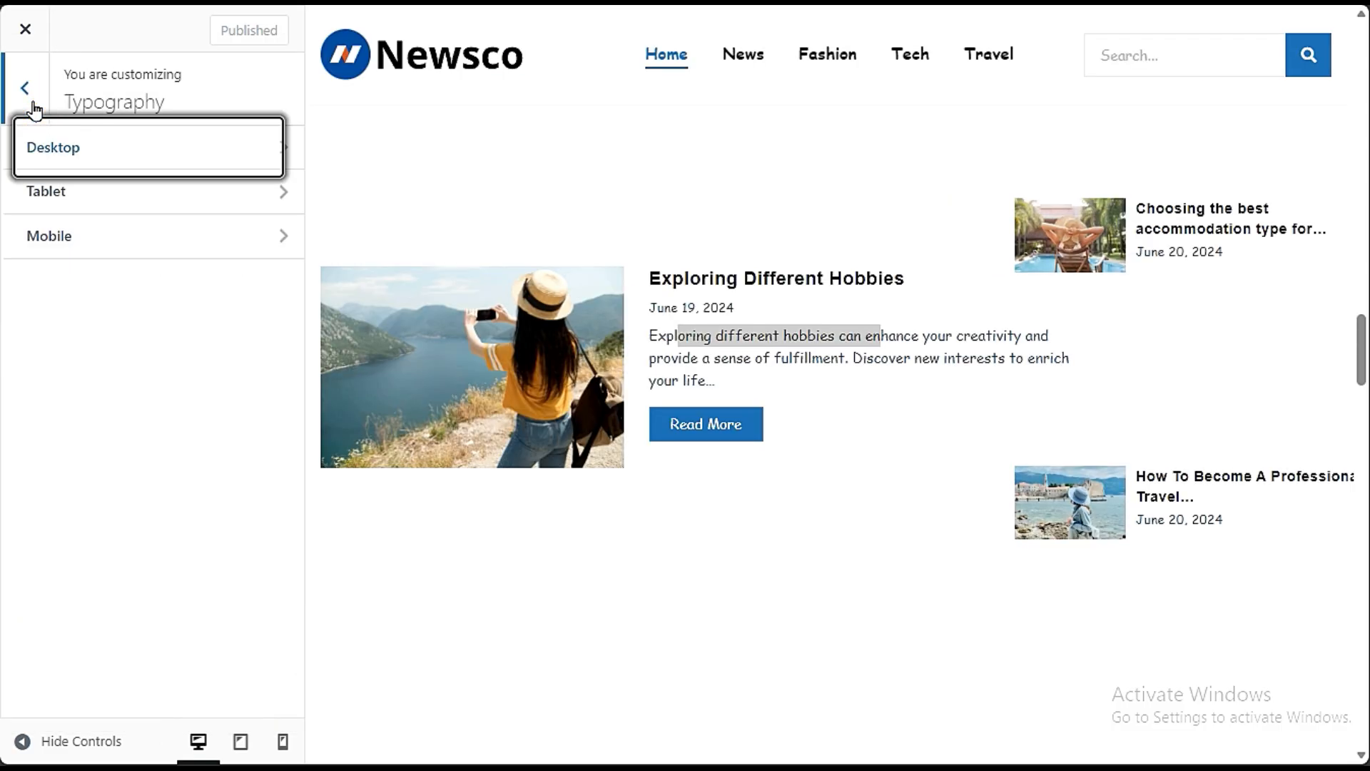
click(31, 103)
click(127, 371)
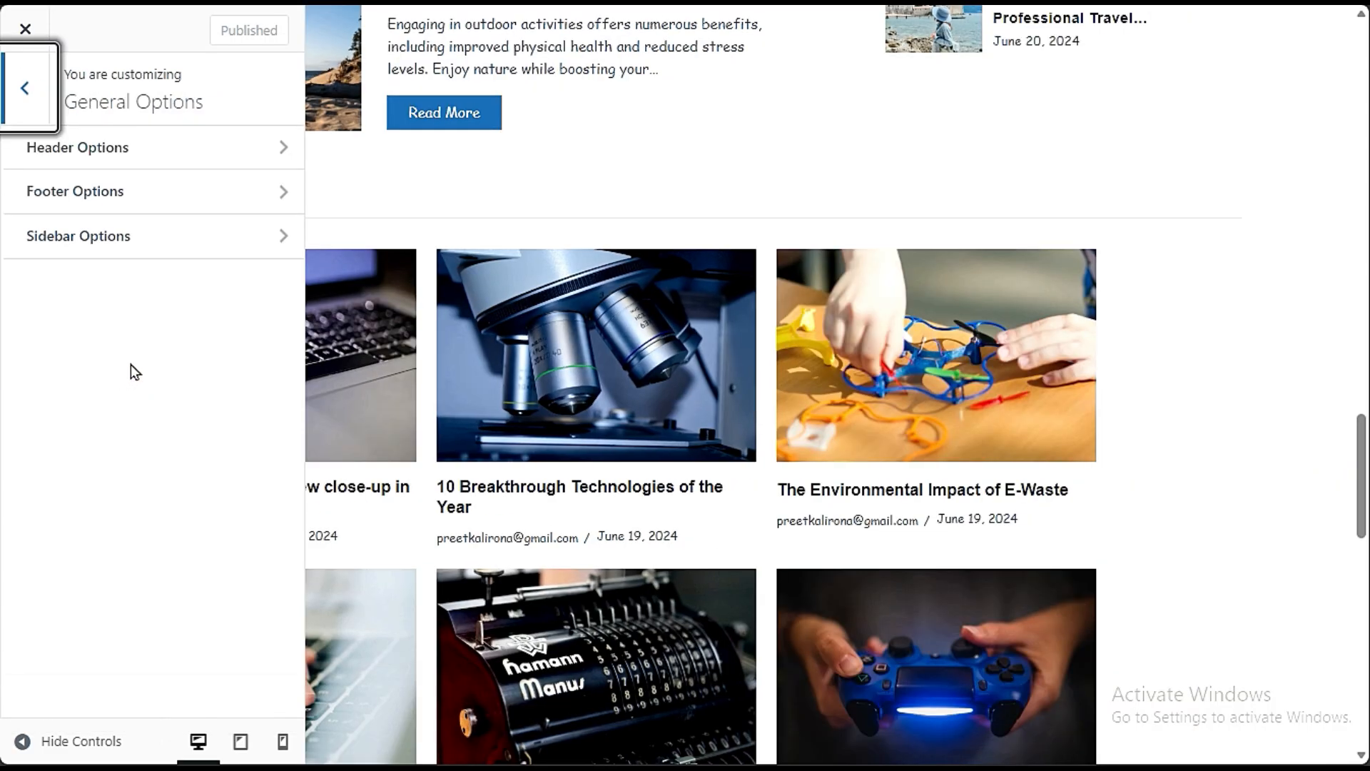
scroll(582, 336, up, 10)
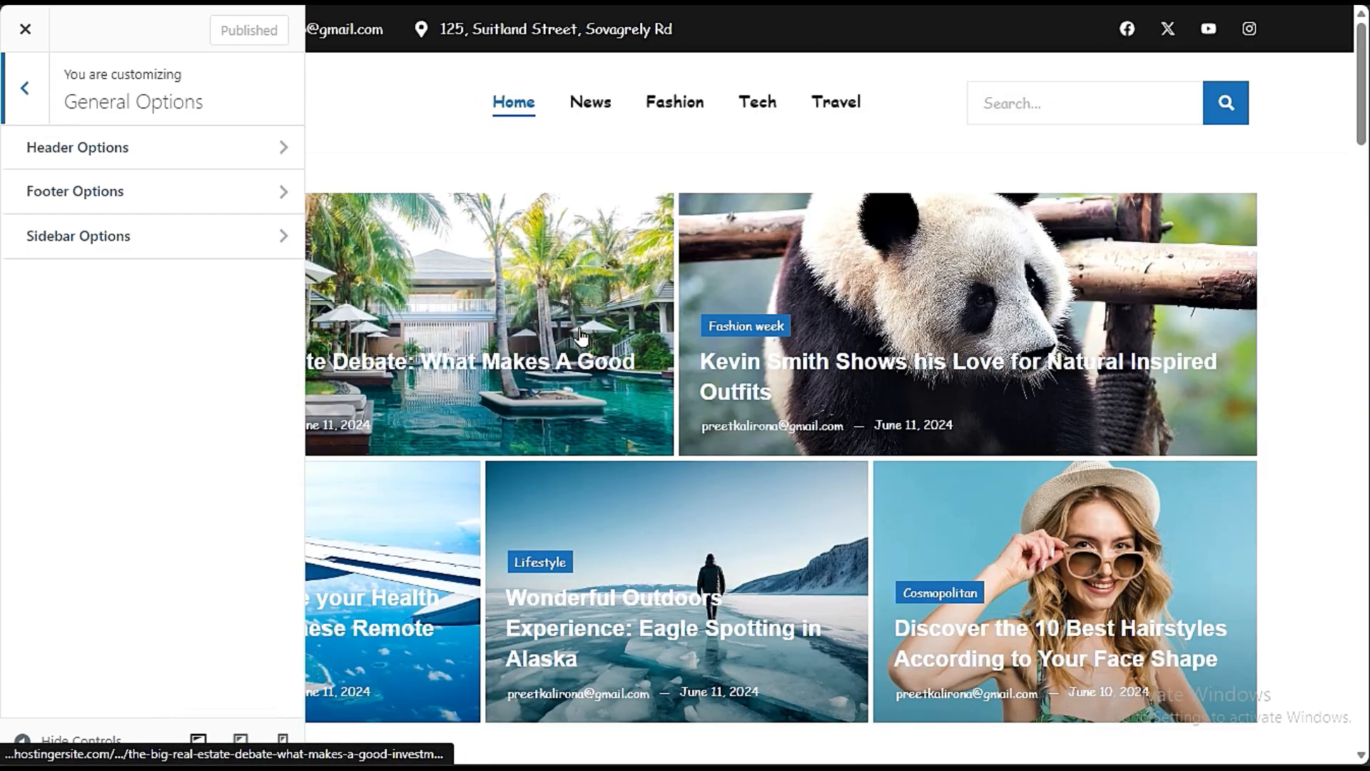
click(169, 164)
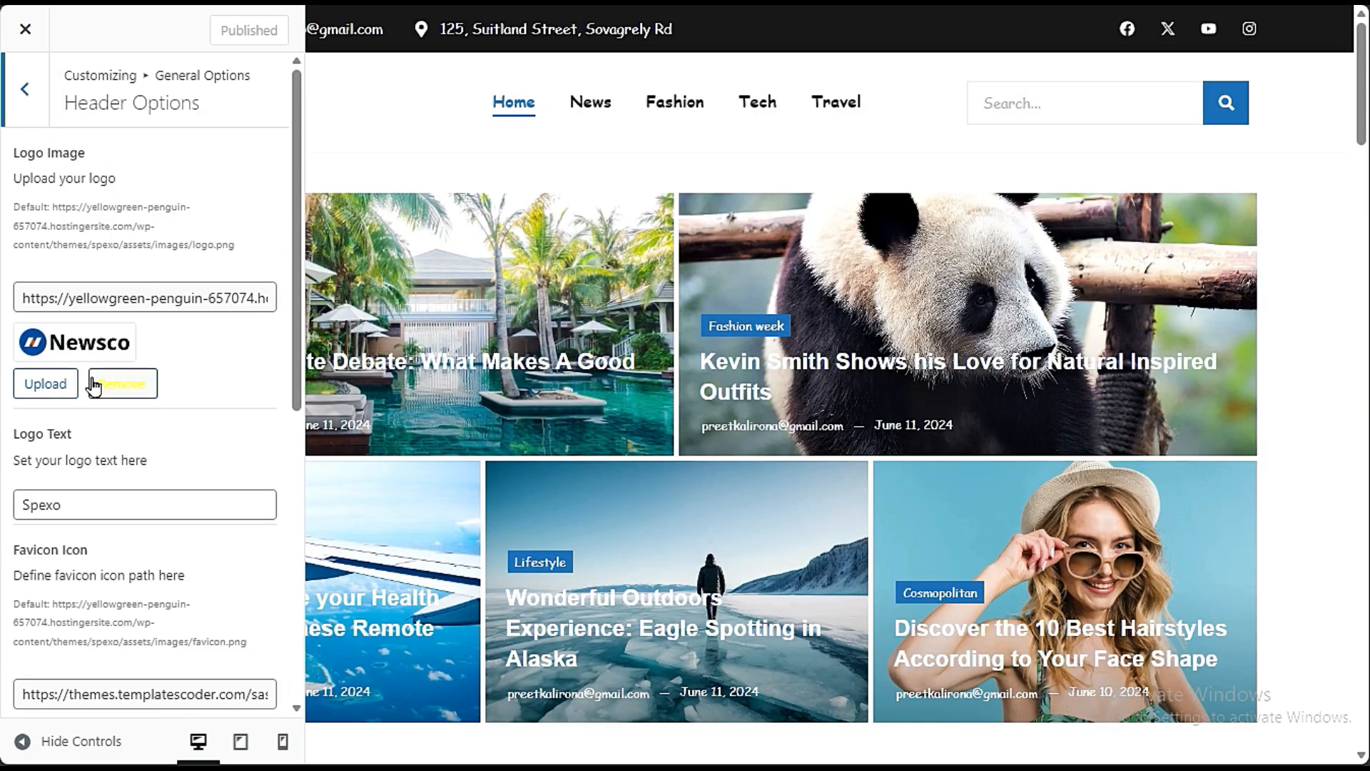
click(36, 740)
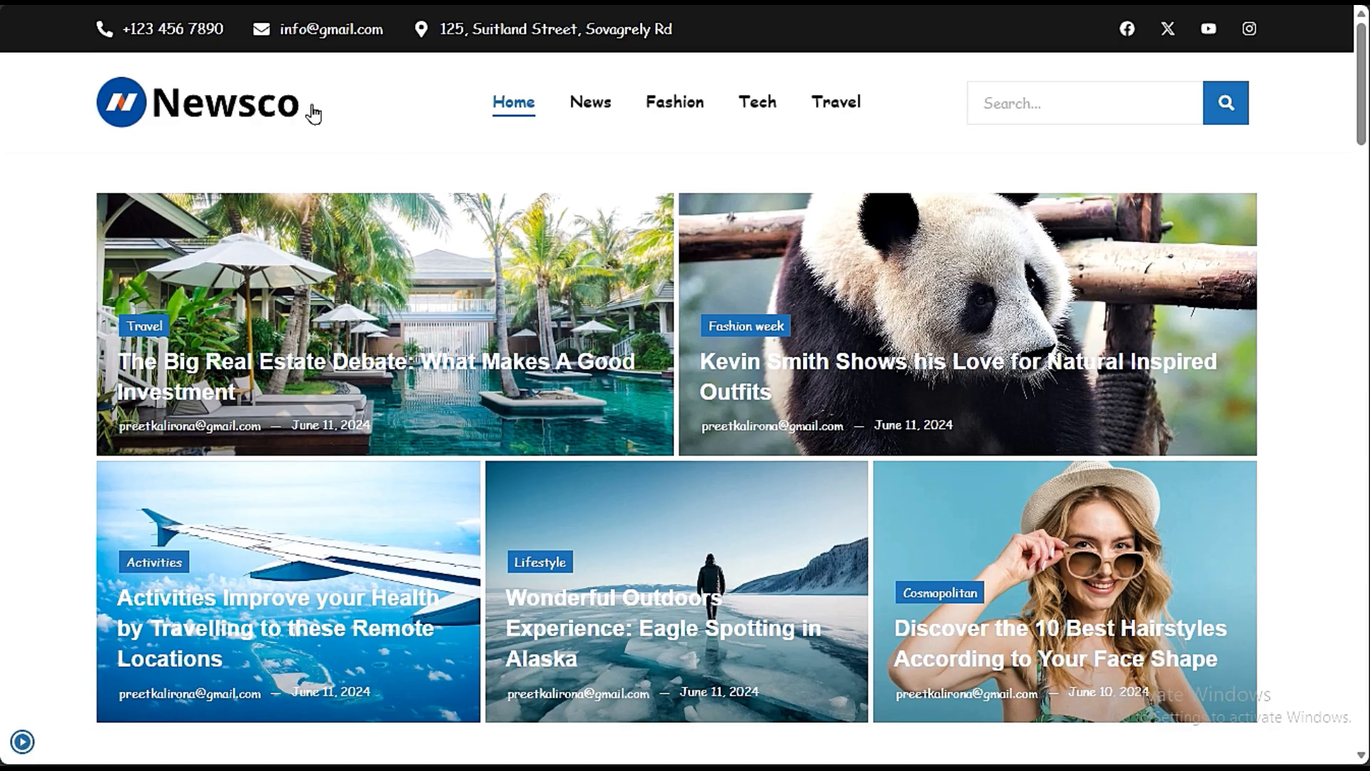
click(25, 740)
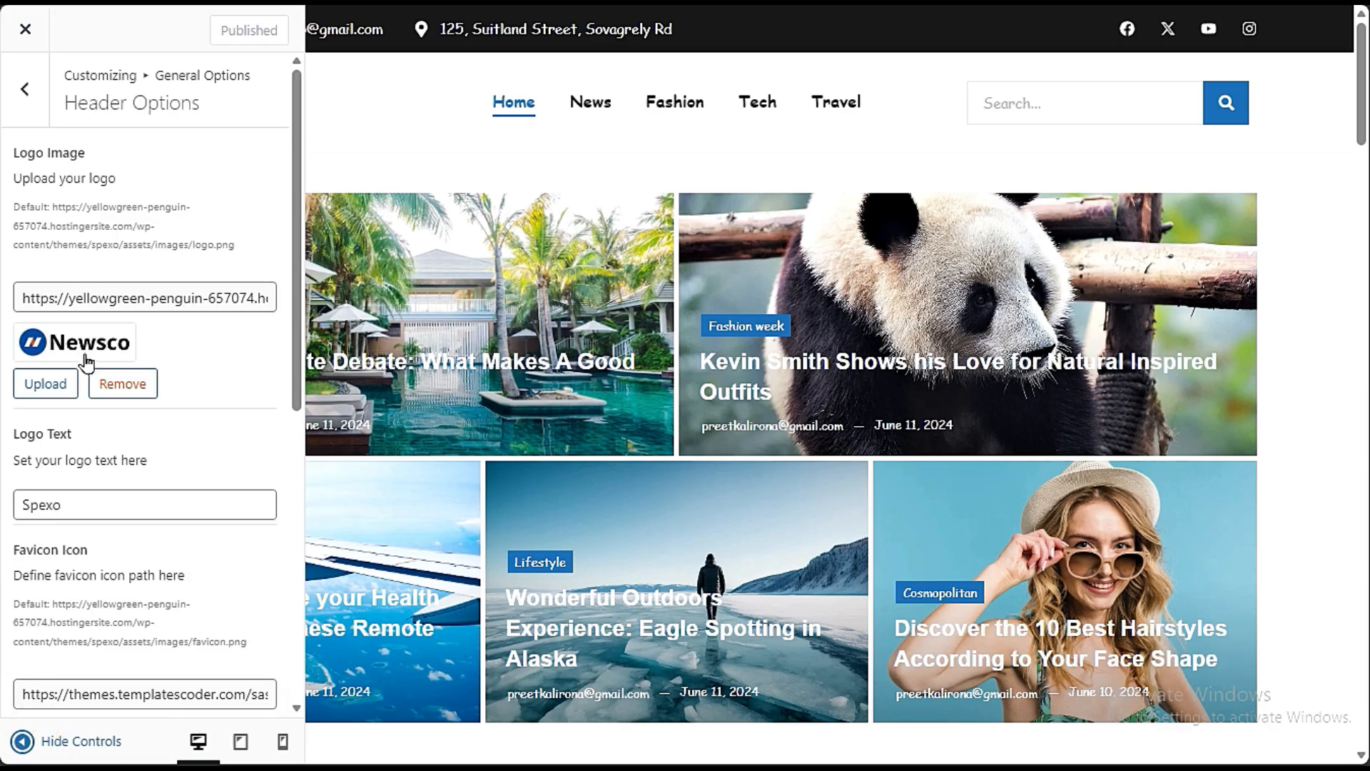
click(52, 380)
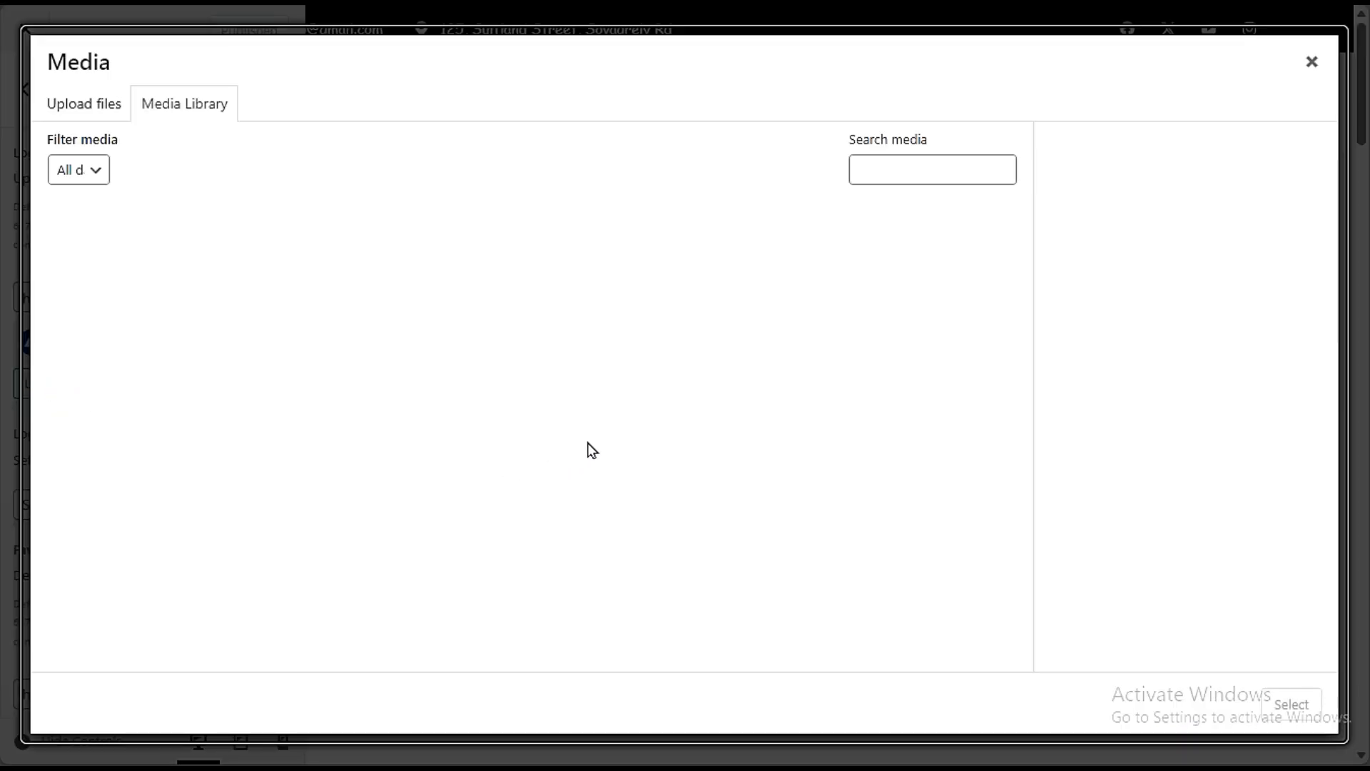
click(444, 278)
click(1293, 705)
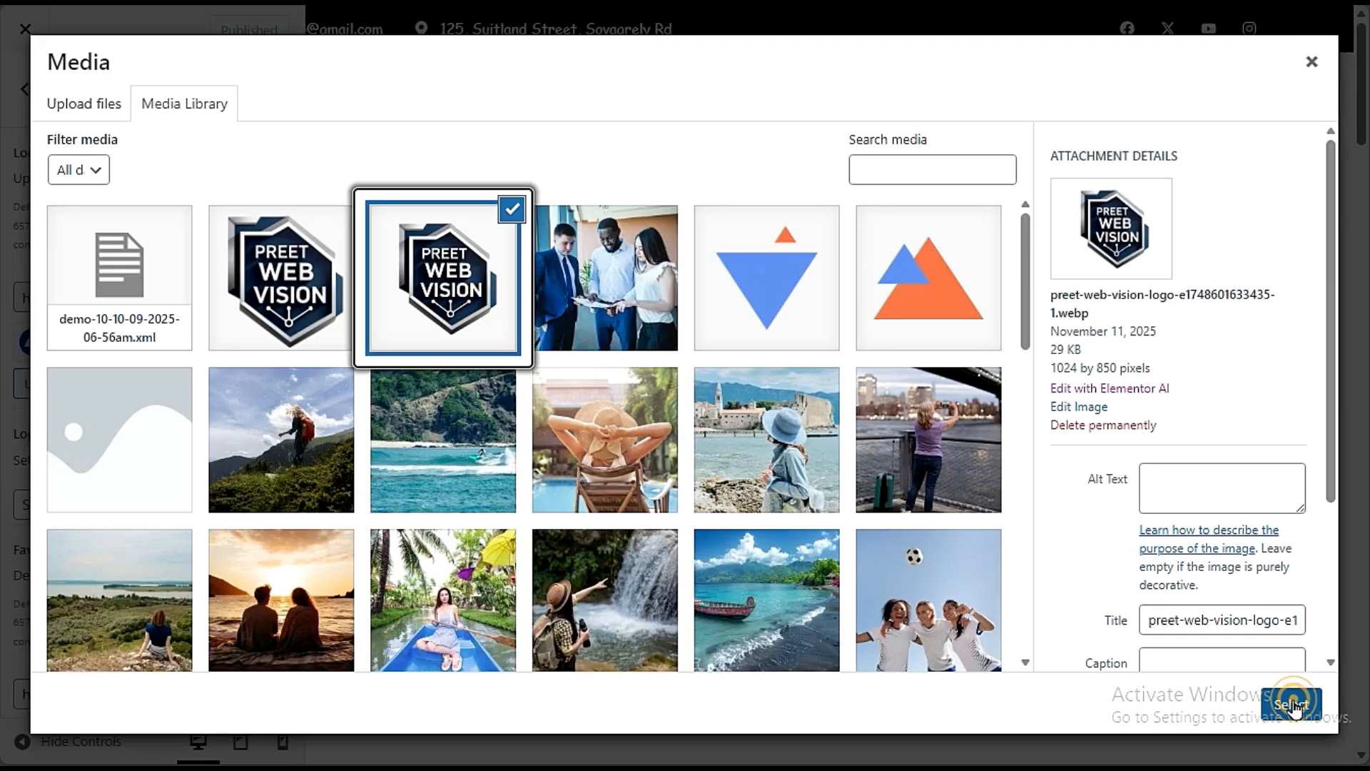
Step: Check the new logo in the full-width preview and review the logo, favicon and preloader settings in Header Options
click(25, 741)
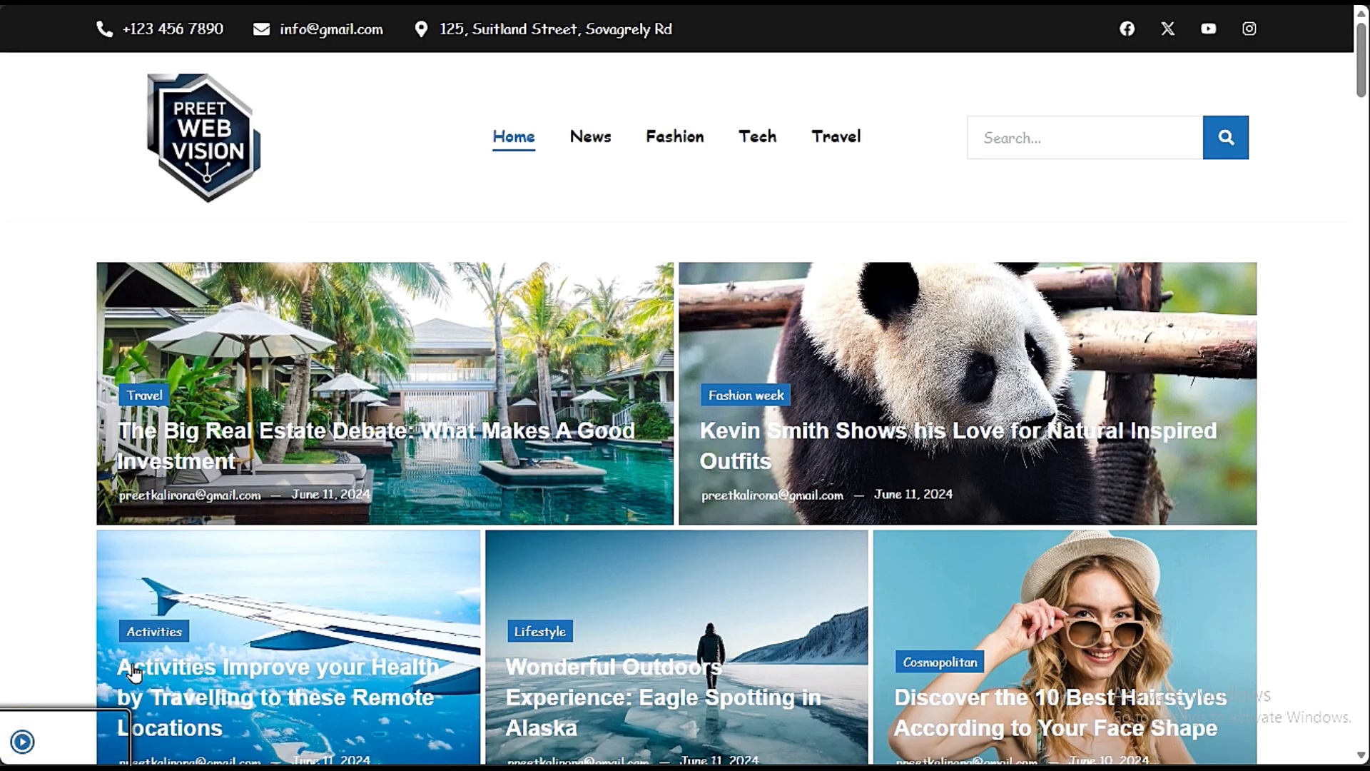
click(21, 742)
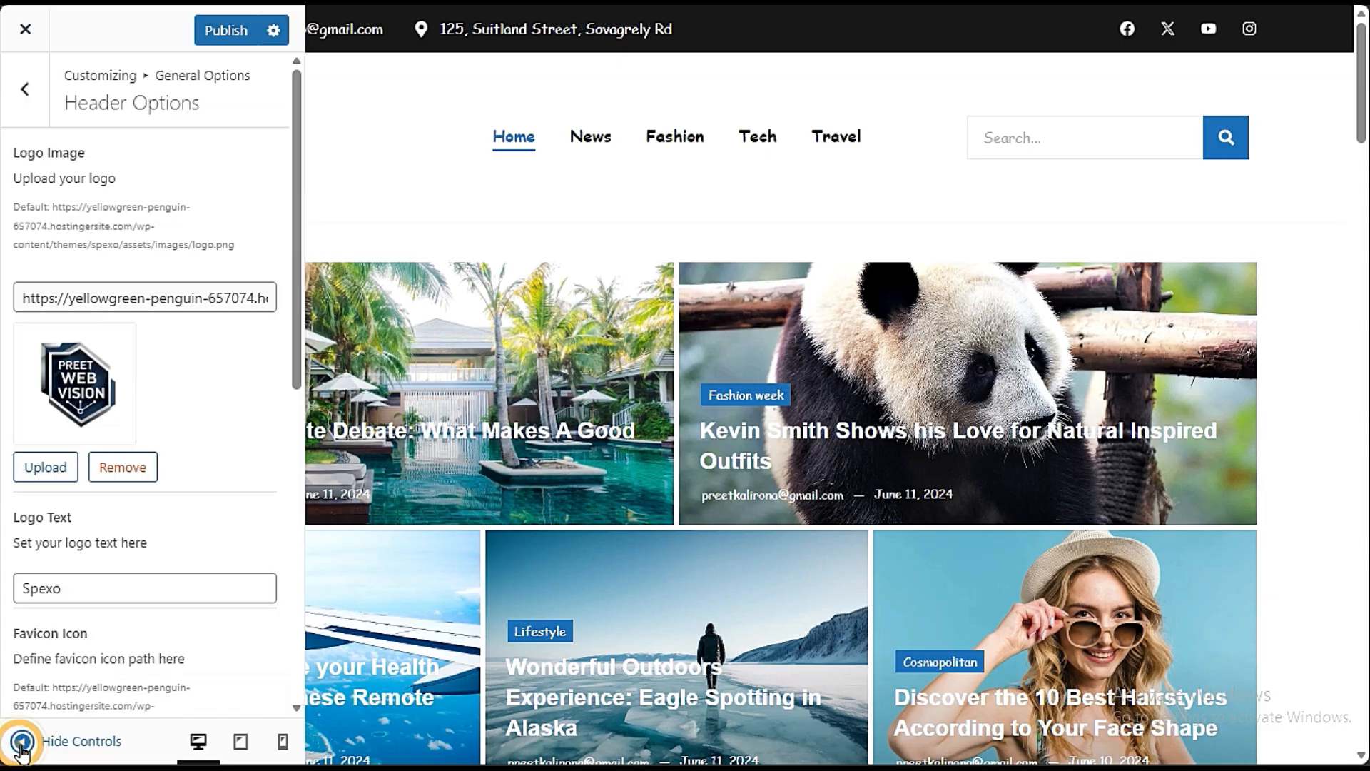
scroll(160, 550, down, 9)
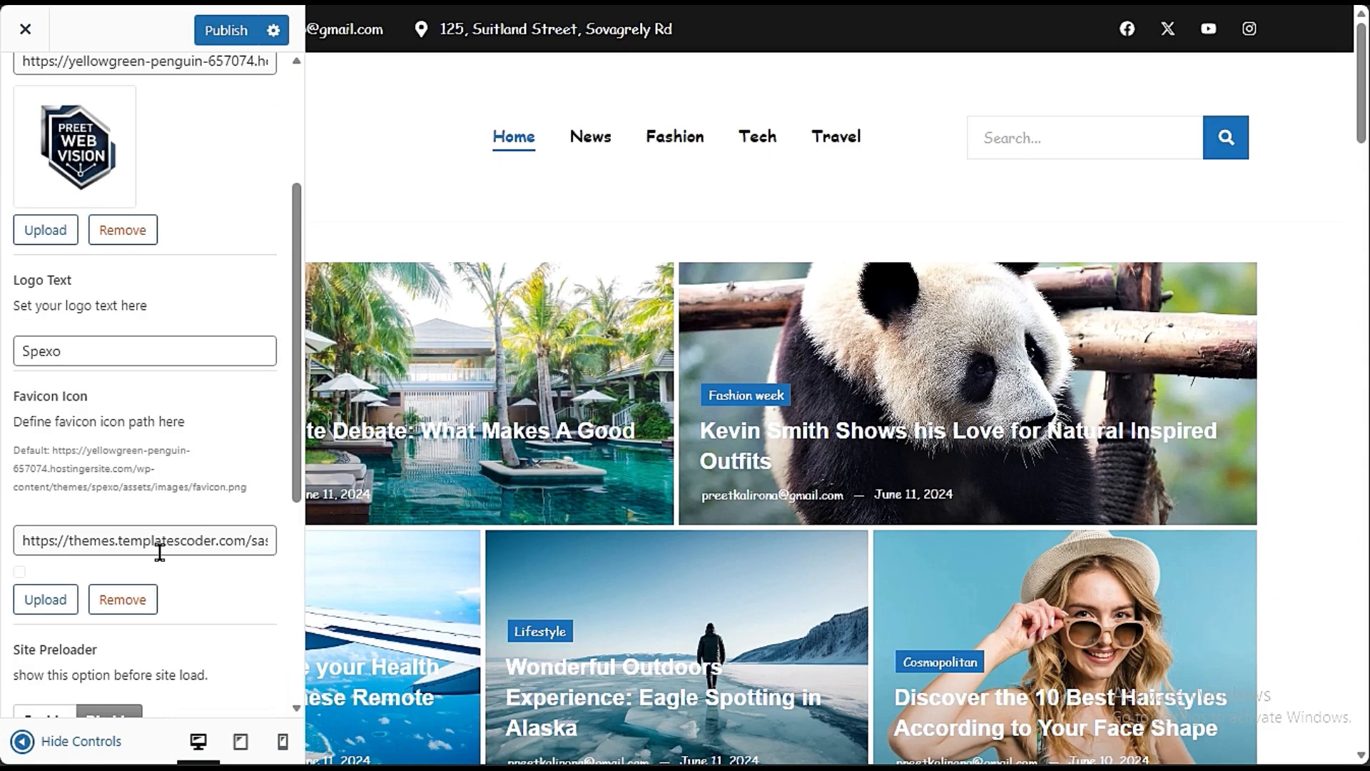
scroll(209, 417, up, 10)
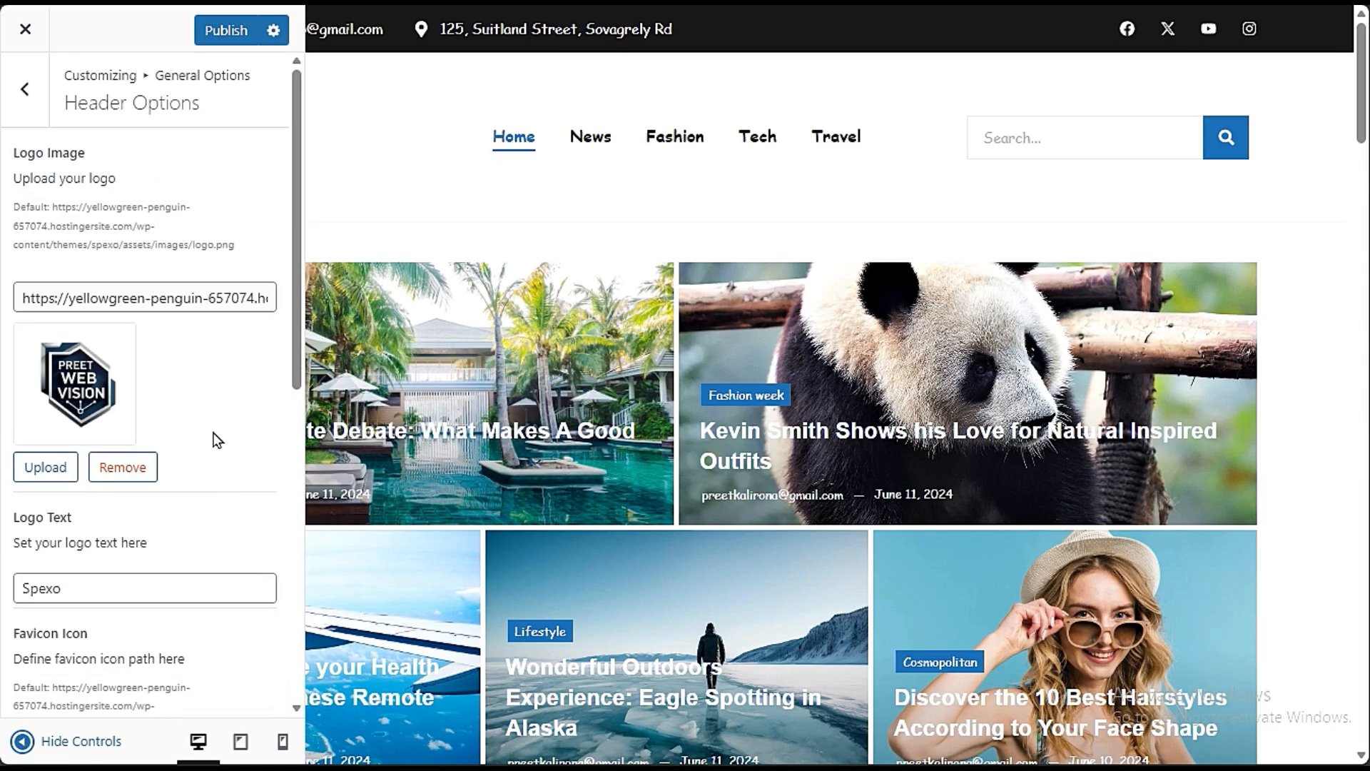
click(27, 90)
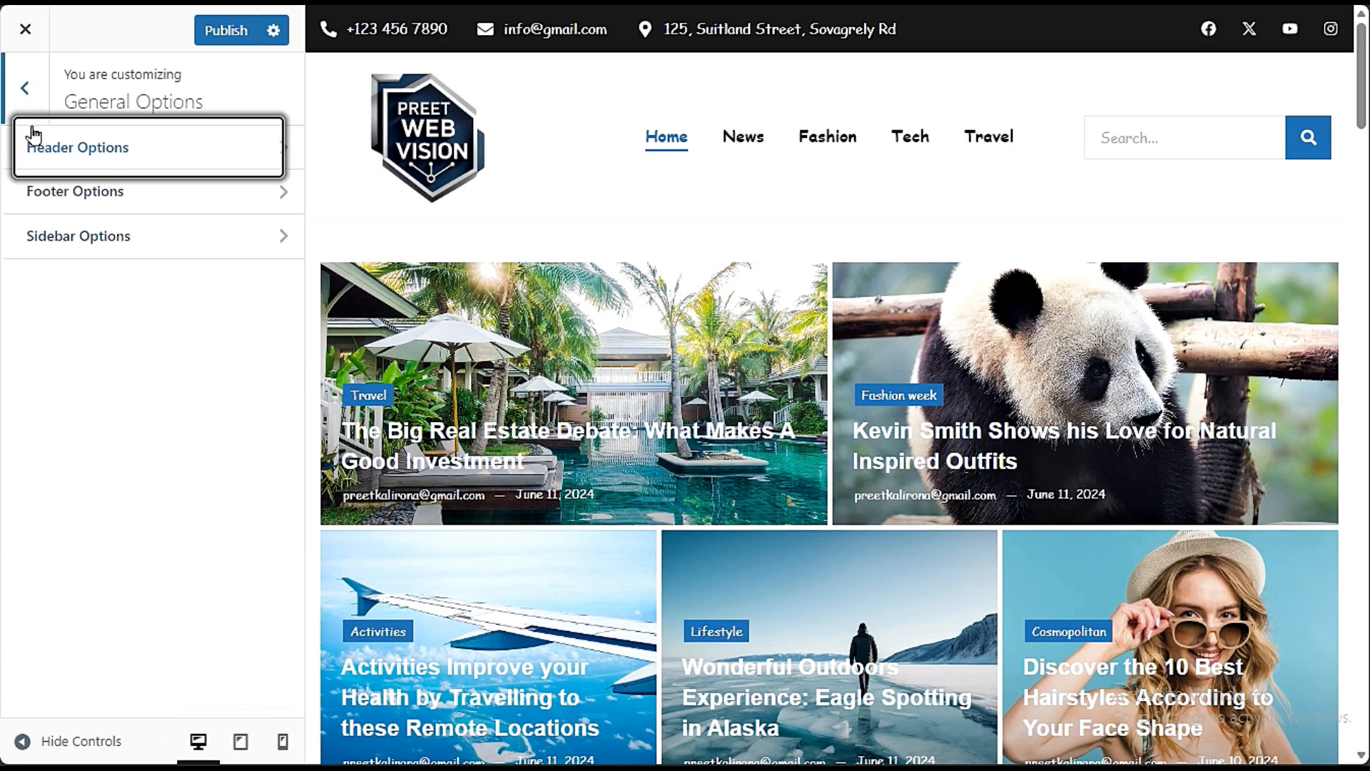
click(68, 151)
scroll(220, 483, down, 8)
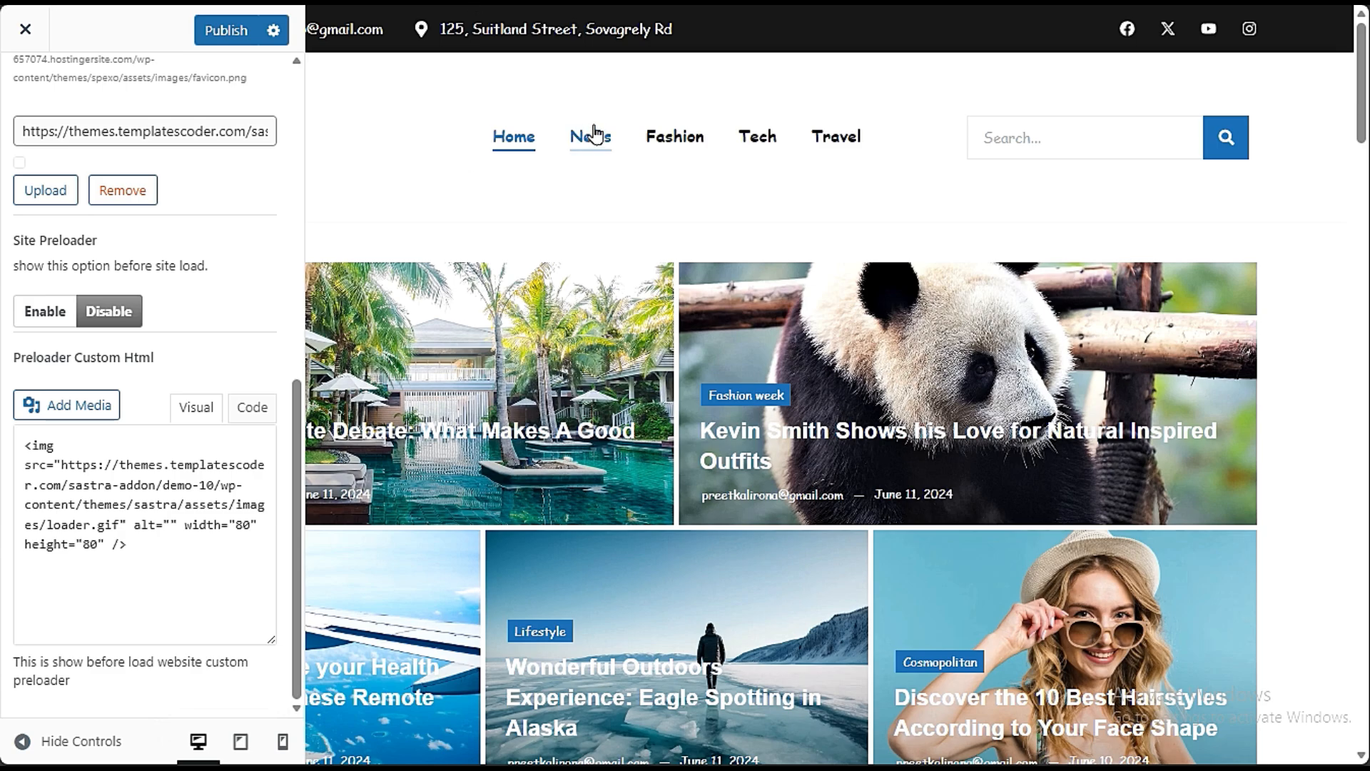
scroll(204, 540, up, 8)
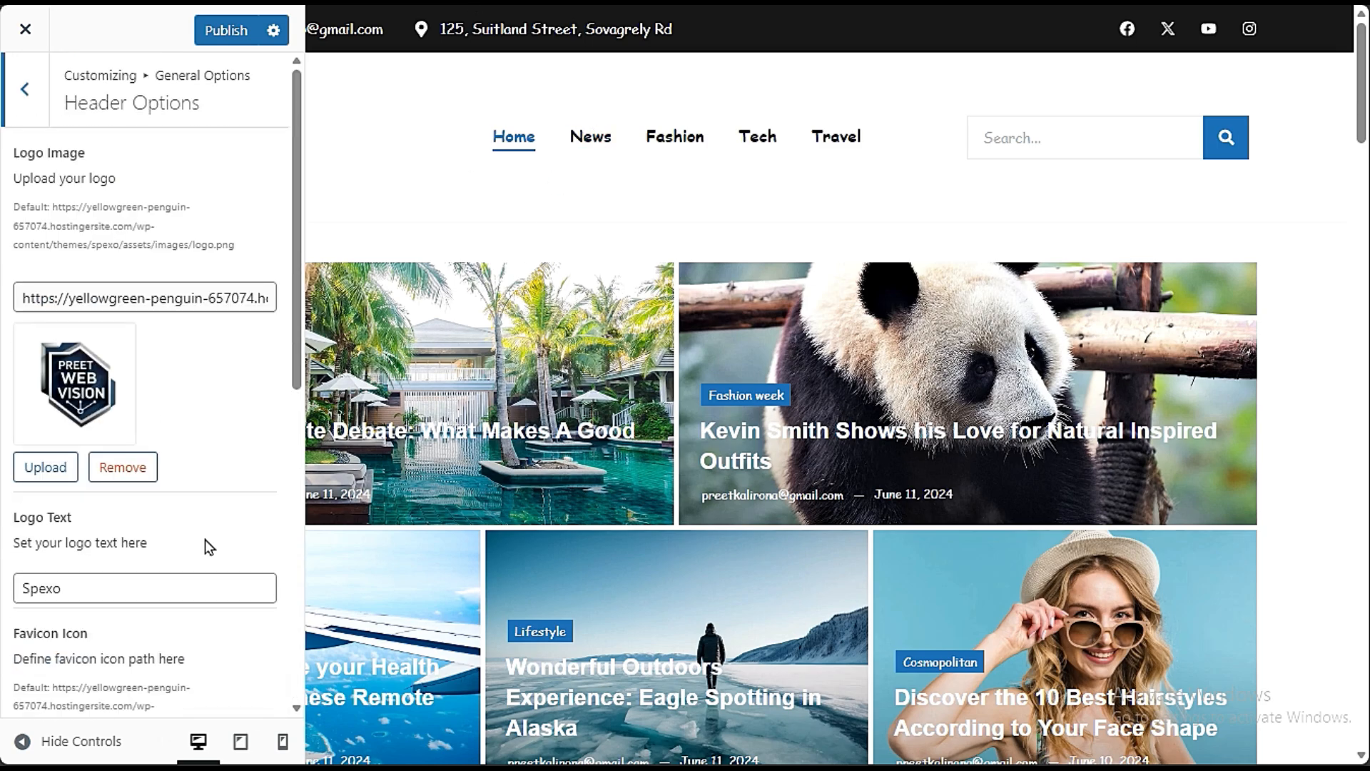
Step: Remove the header logo image, check the header in the full-width preview and highlight the "Spexo" logo text
click(123, 468)
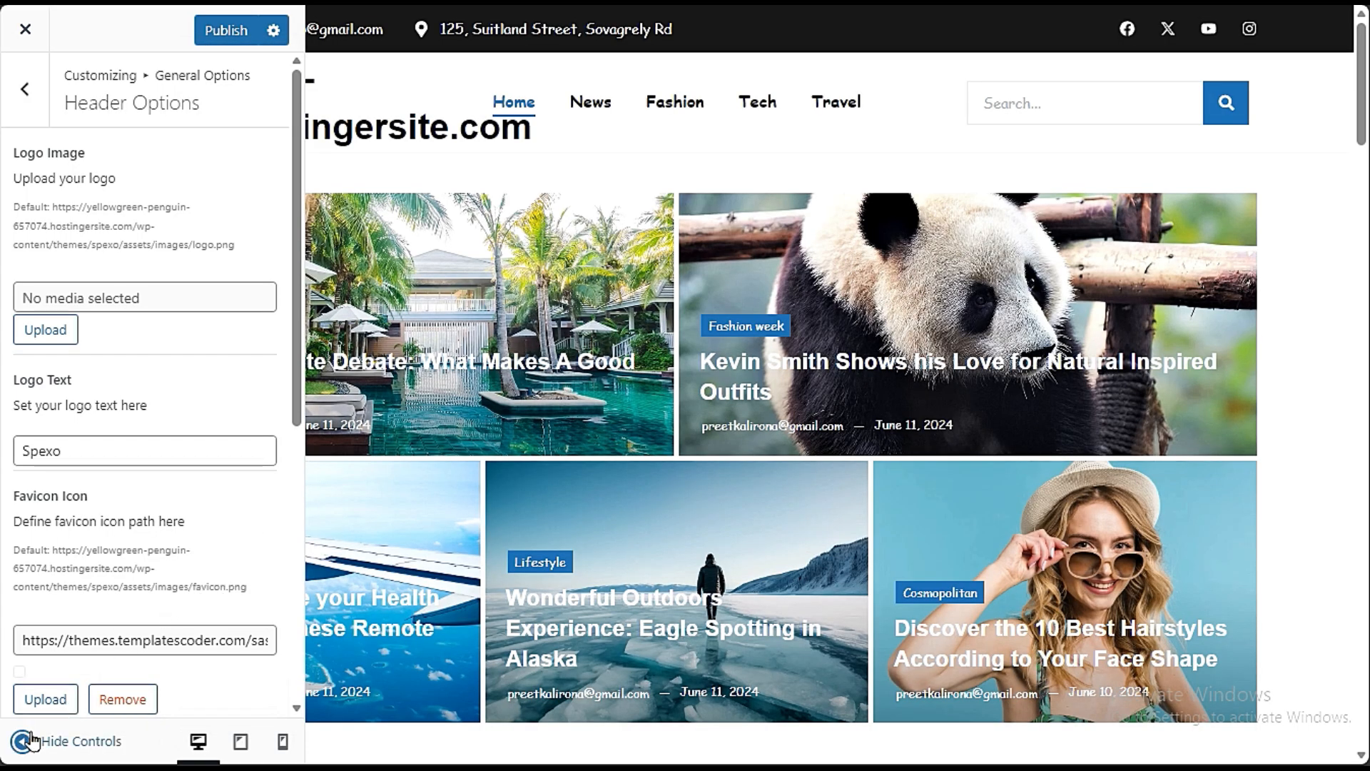
click(25, 741)
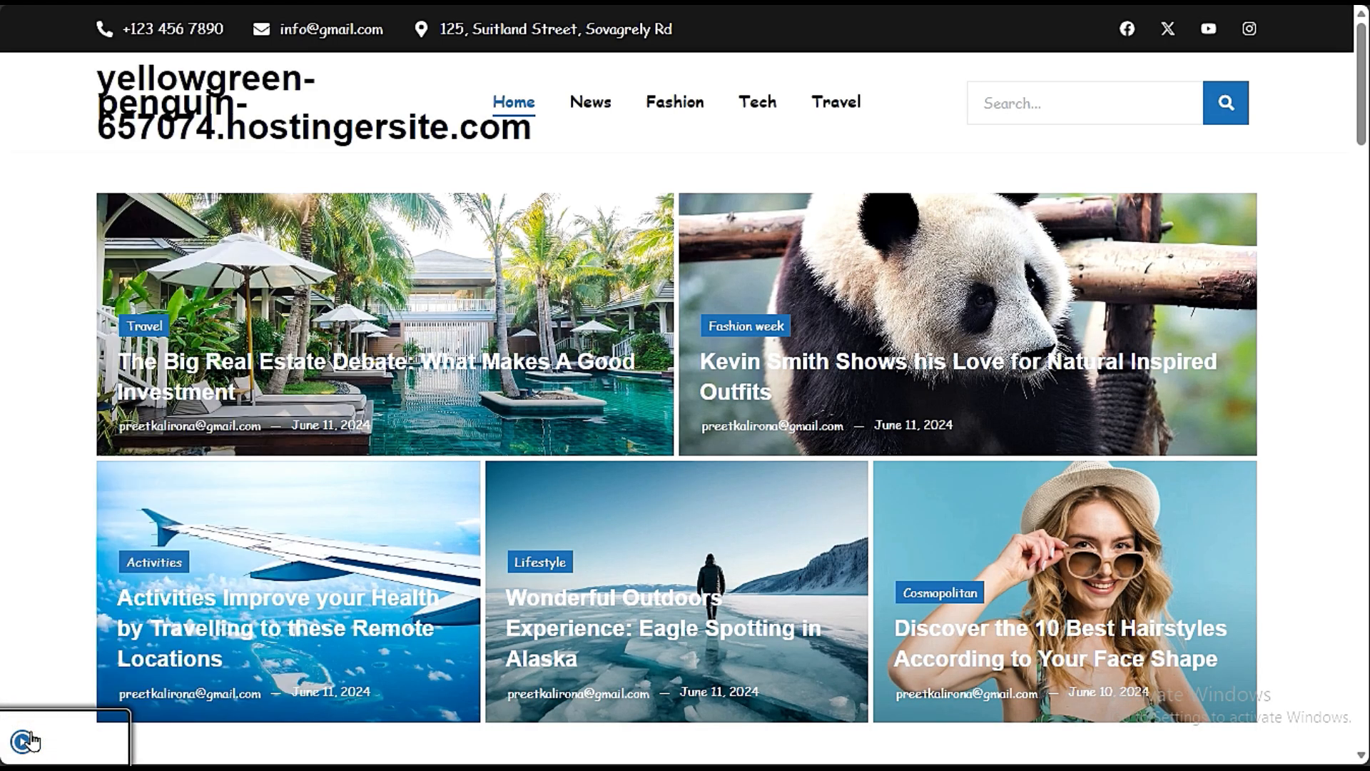
click(25, 741)
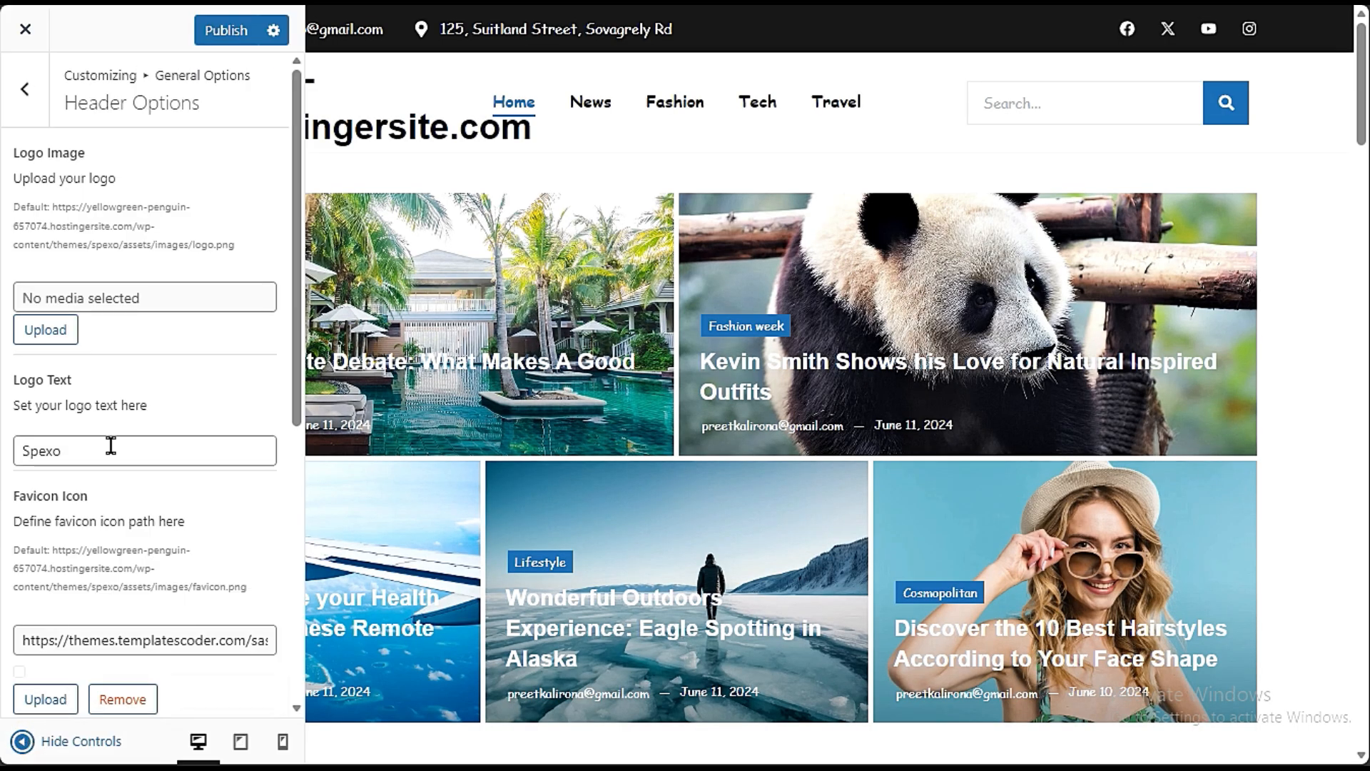
double_click(104, 452)
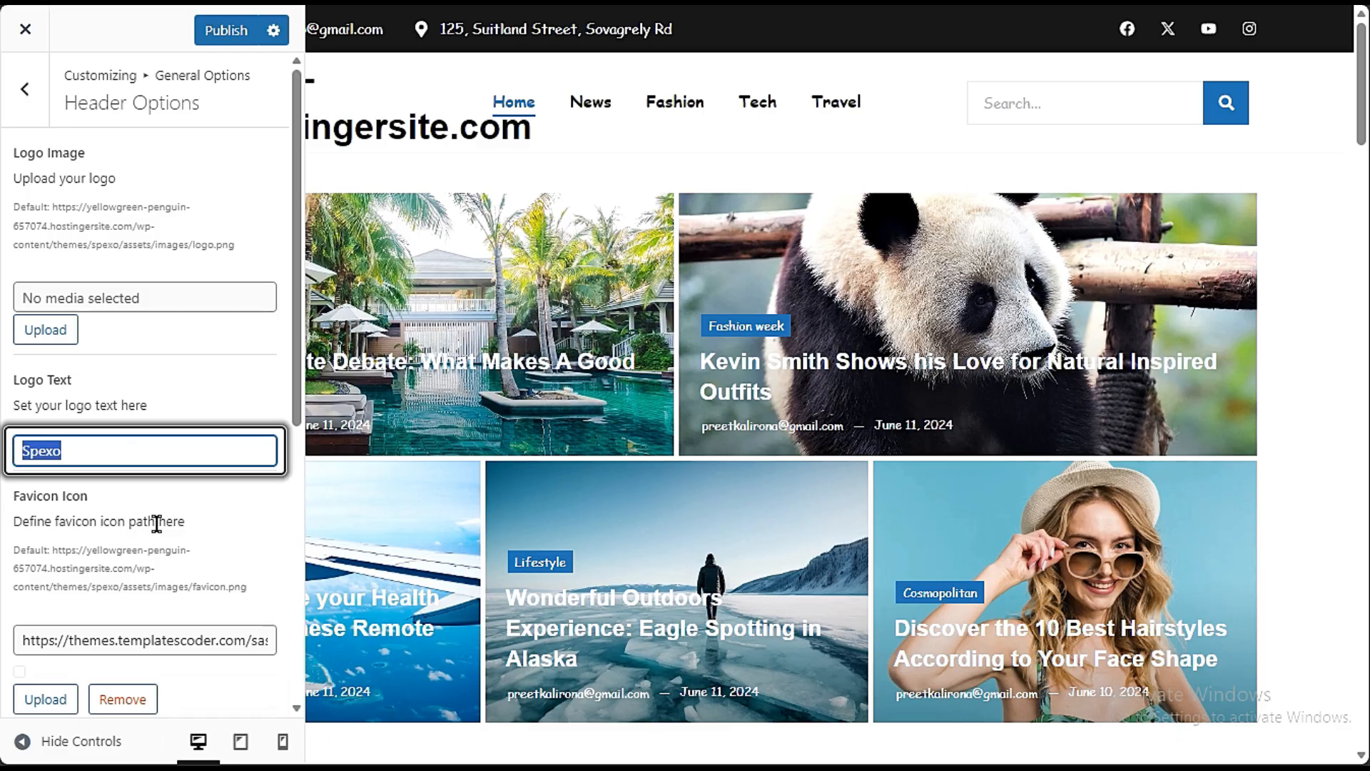
click(153, 523)
Step: Remove the favicon image, highlight the logo text and check the header in the full-width preview
scroll(219, 564, down, 3)
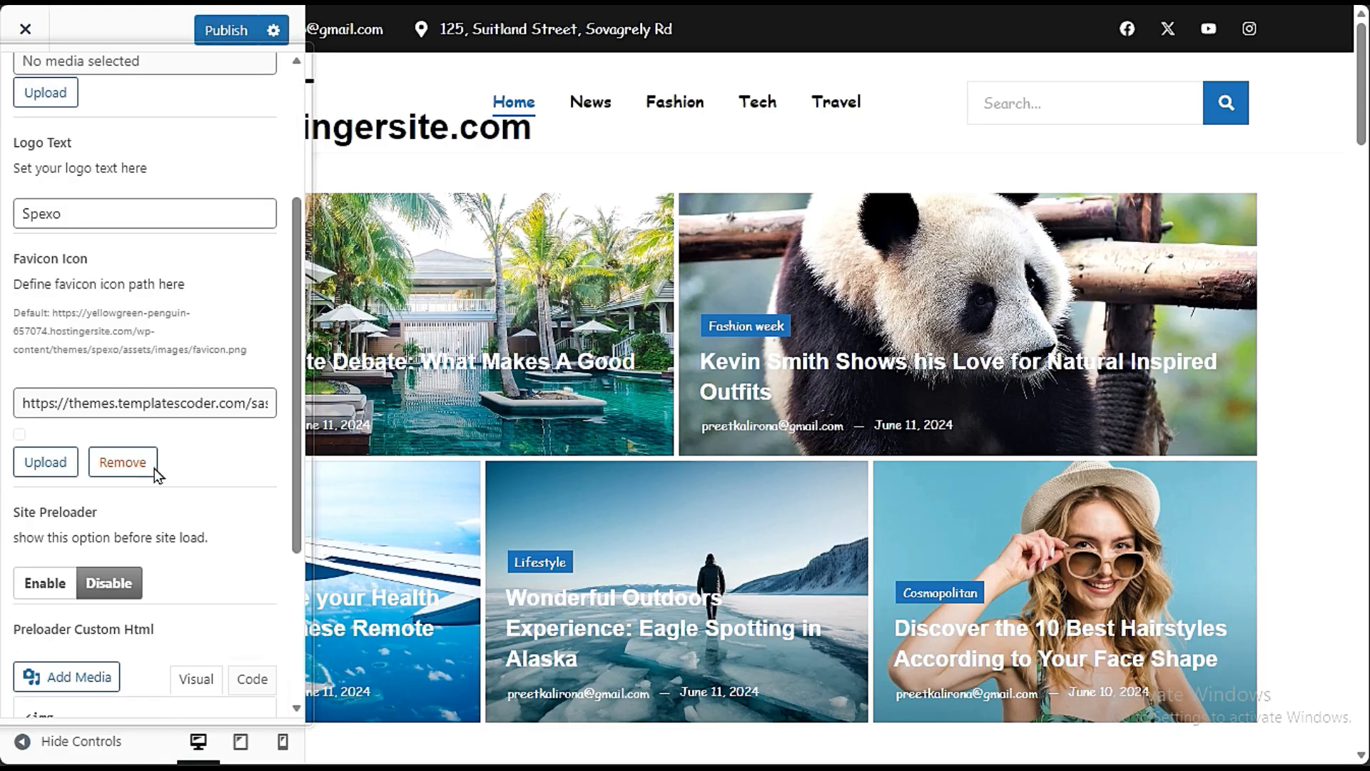
click(115, 470)
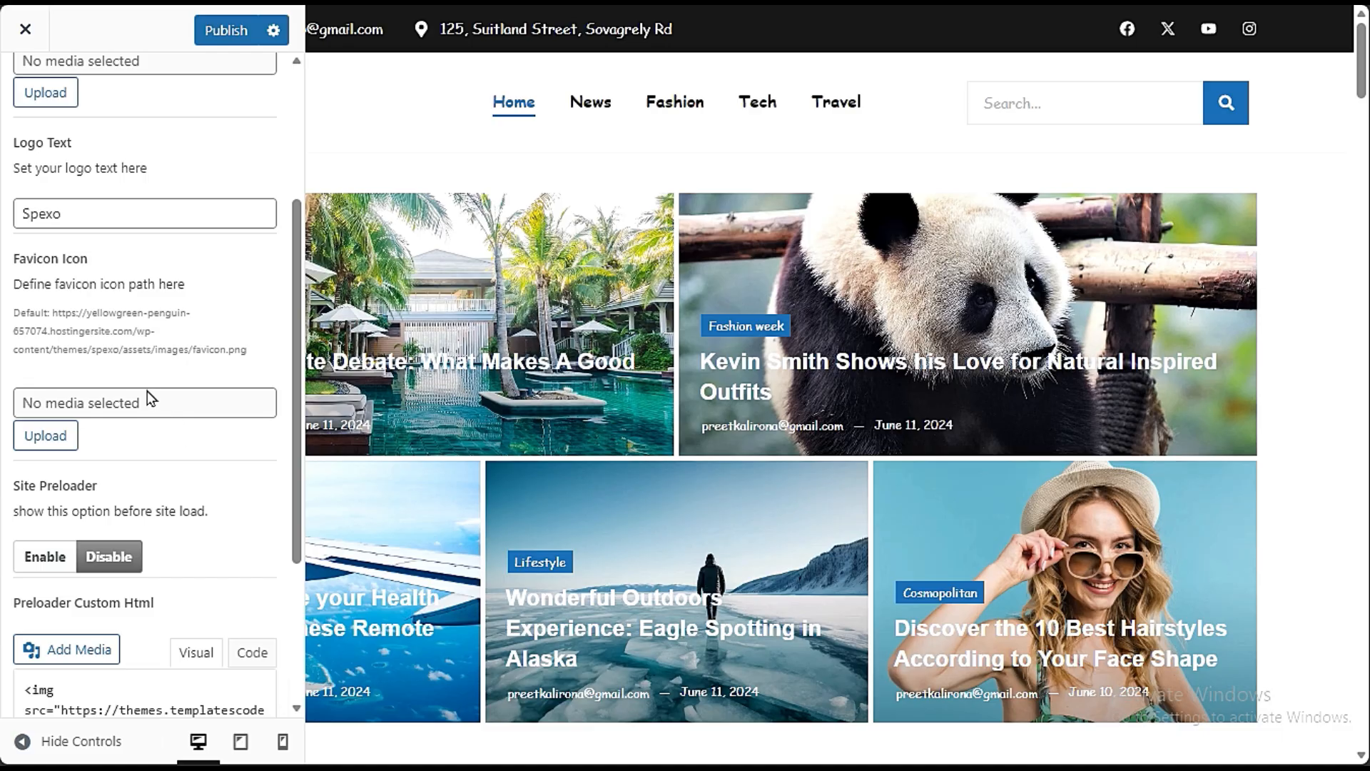
click(89, 216)
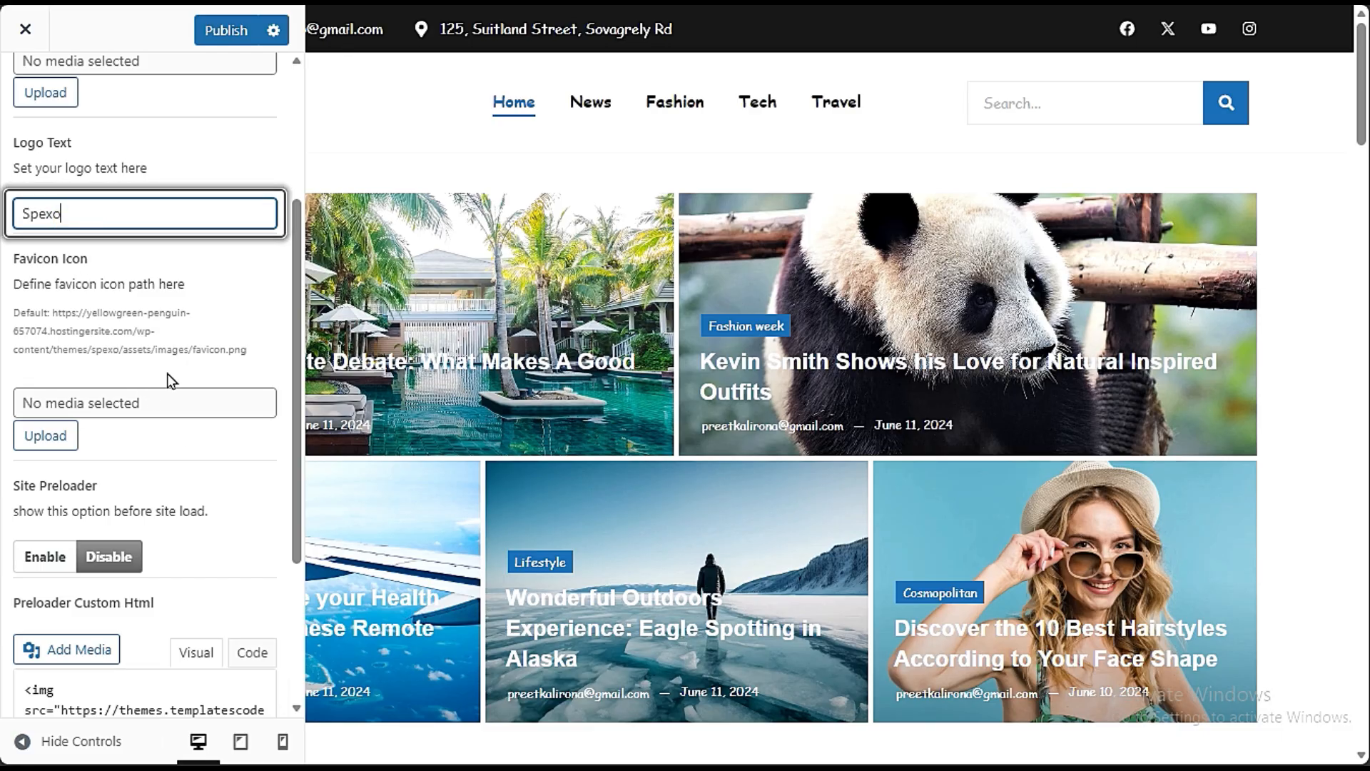
drag(97, 215, 11, 228)
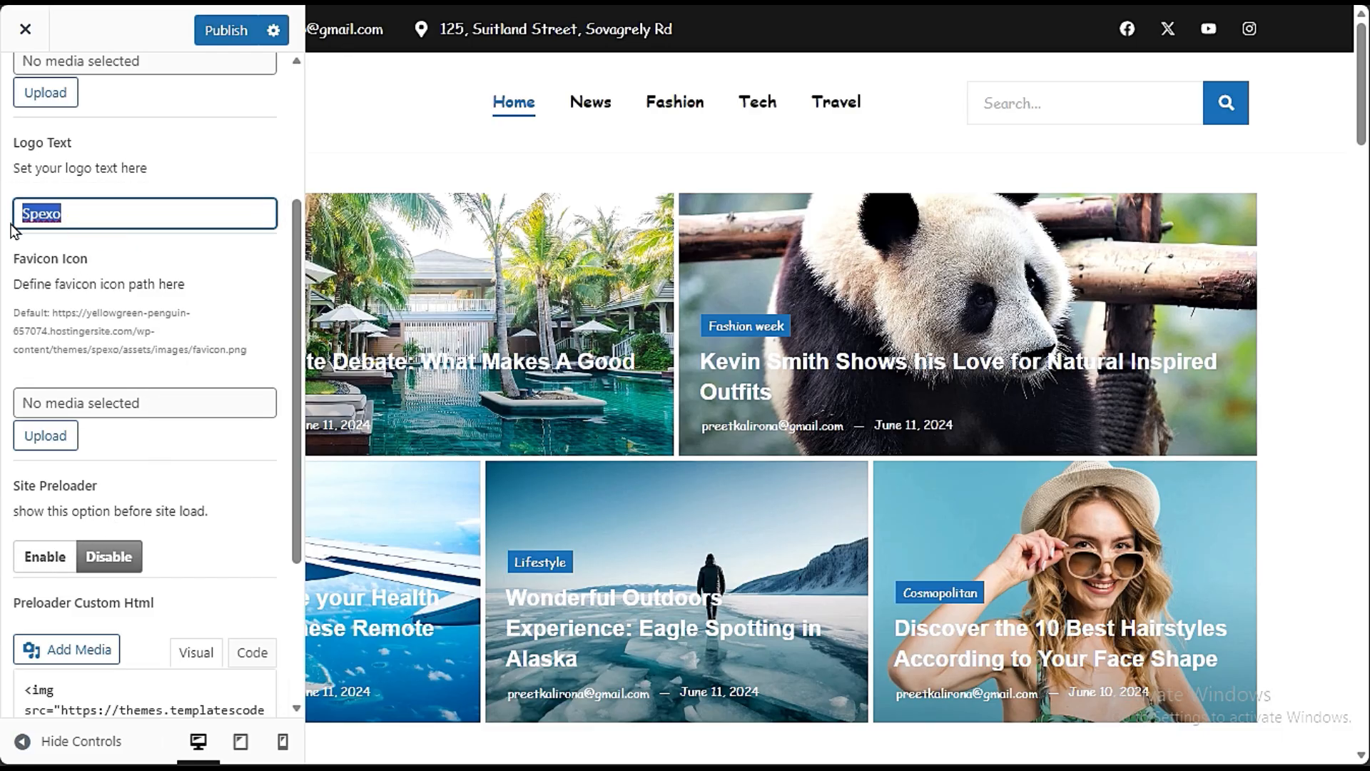
click(22, 741)
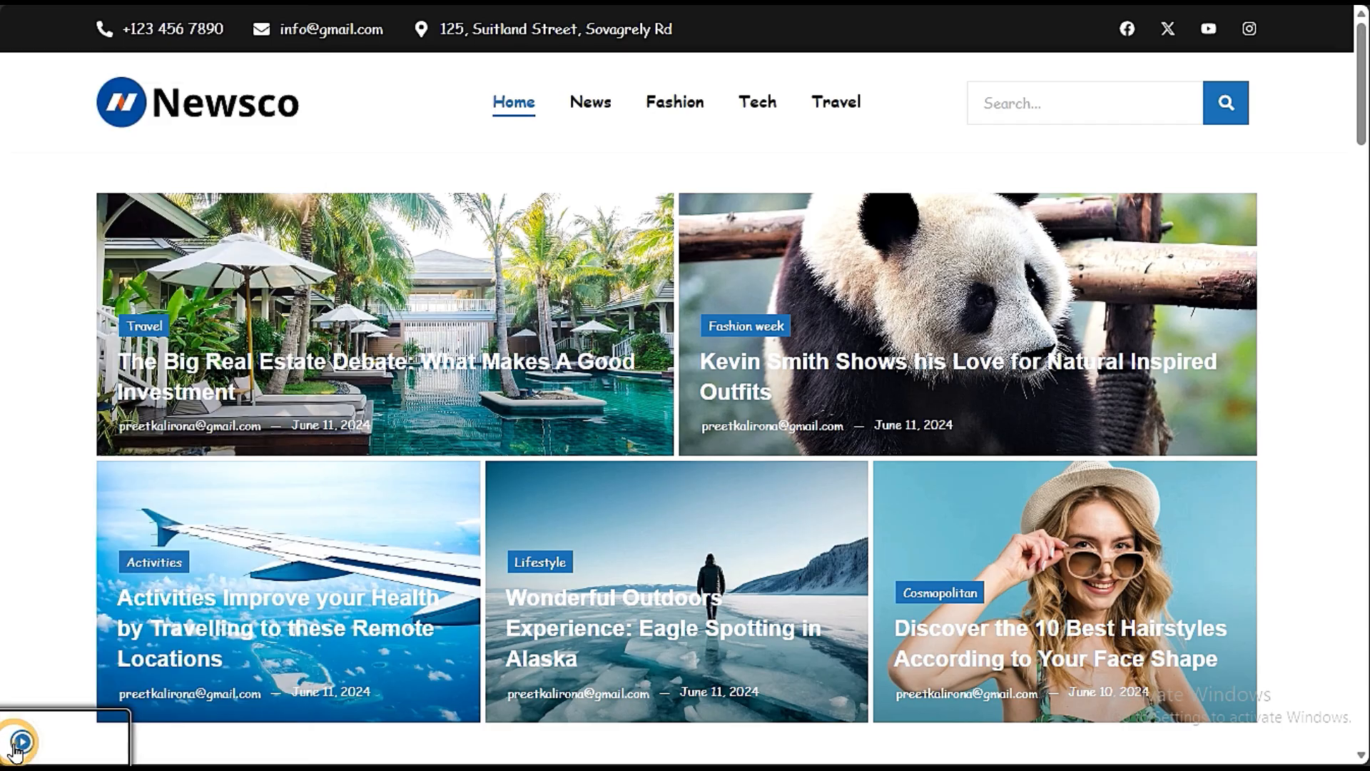
click(22, 741)
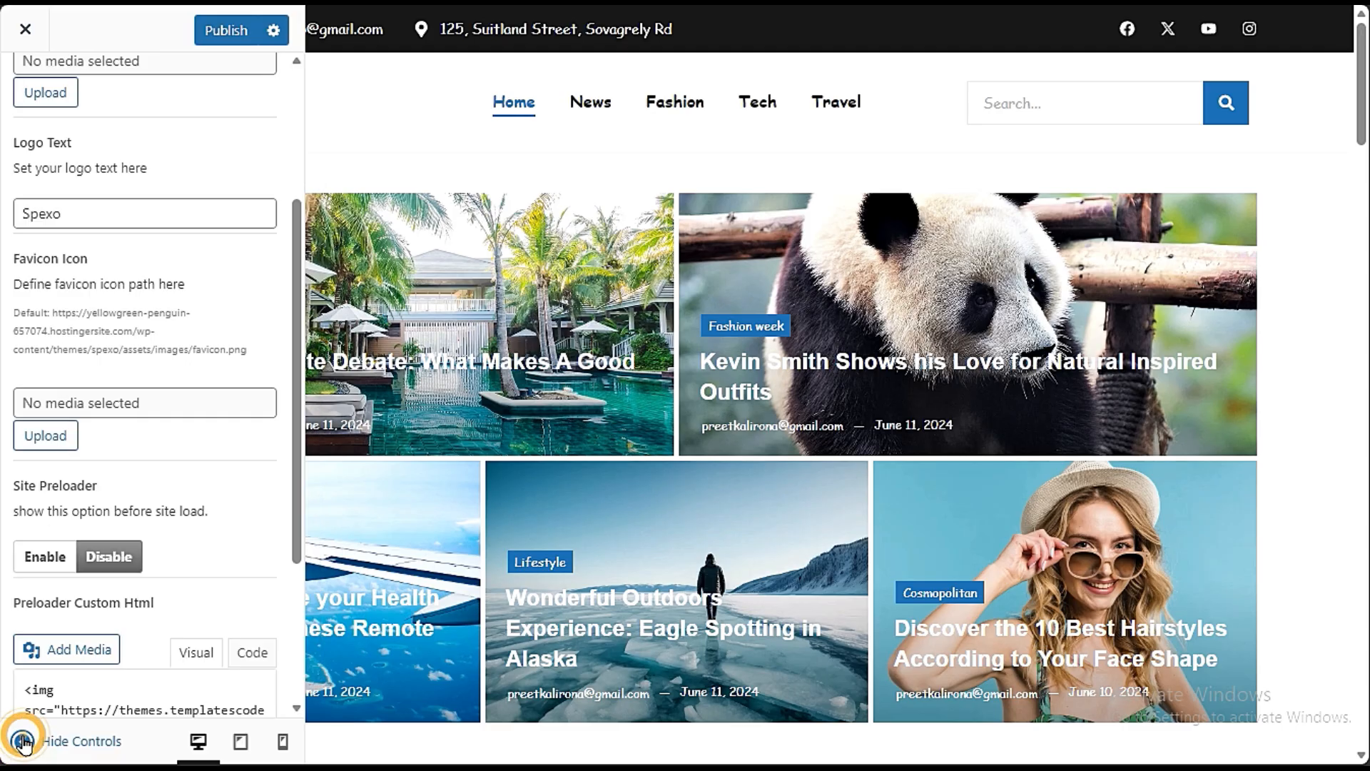
Step: Publish the header option changes and check the home page header in the full-width preview
scroll(158, 205, up, 3)
click(221, 30)
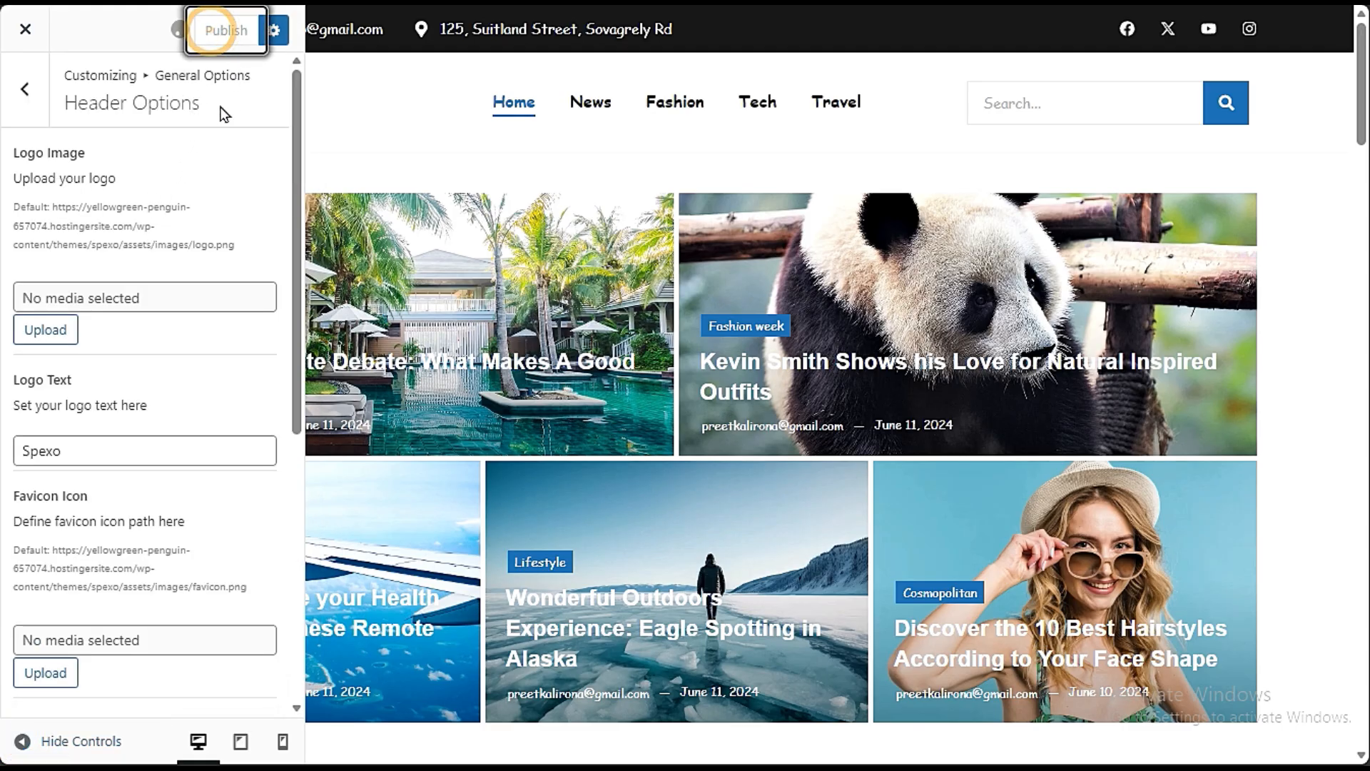
click(22, 741)
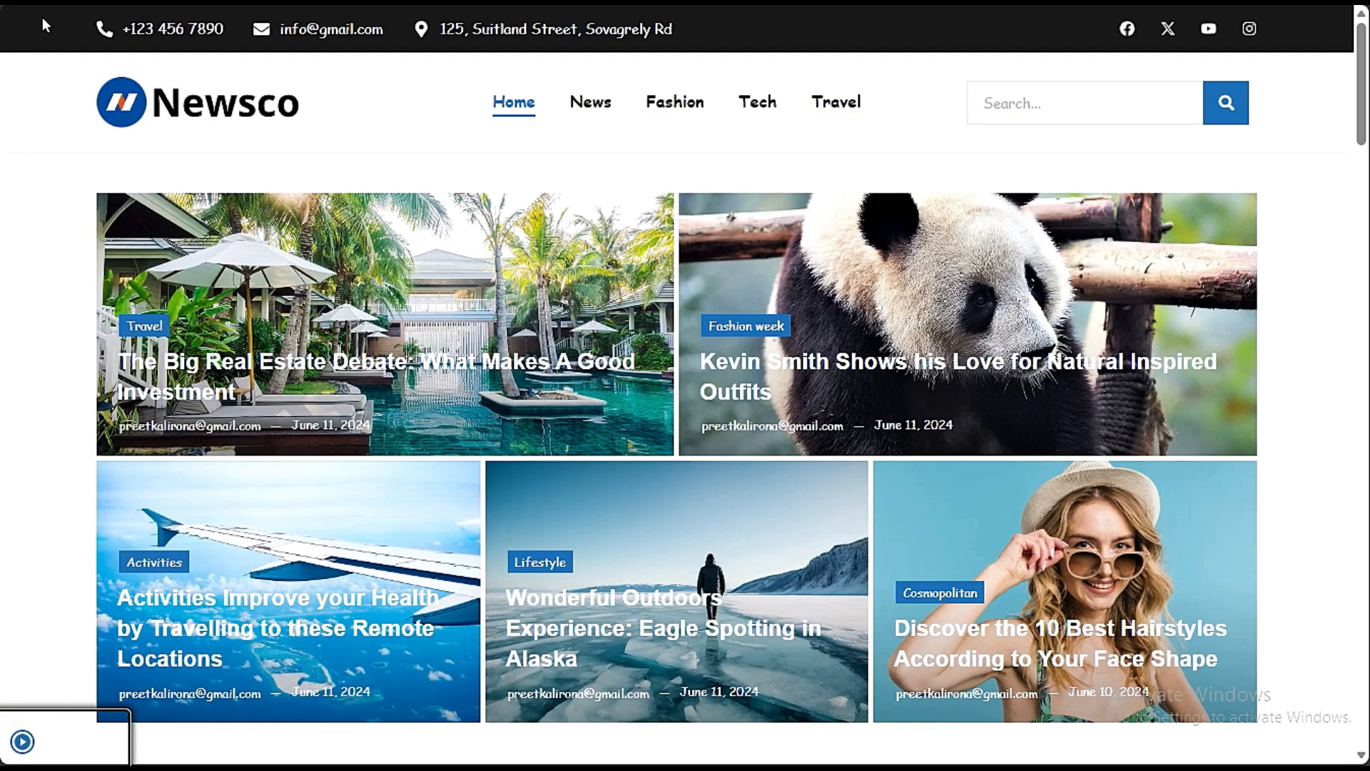
click(22, 740)
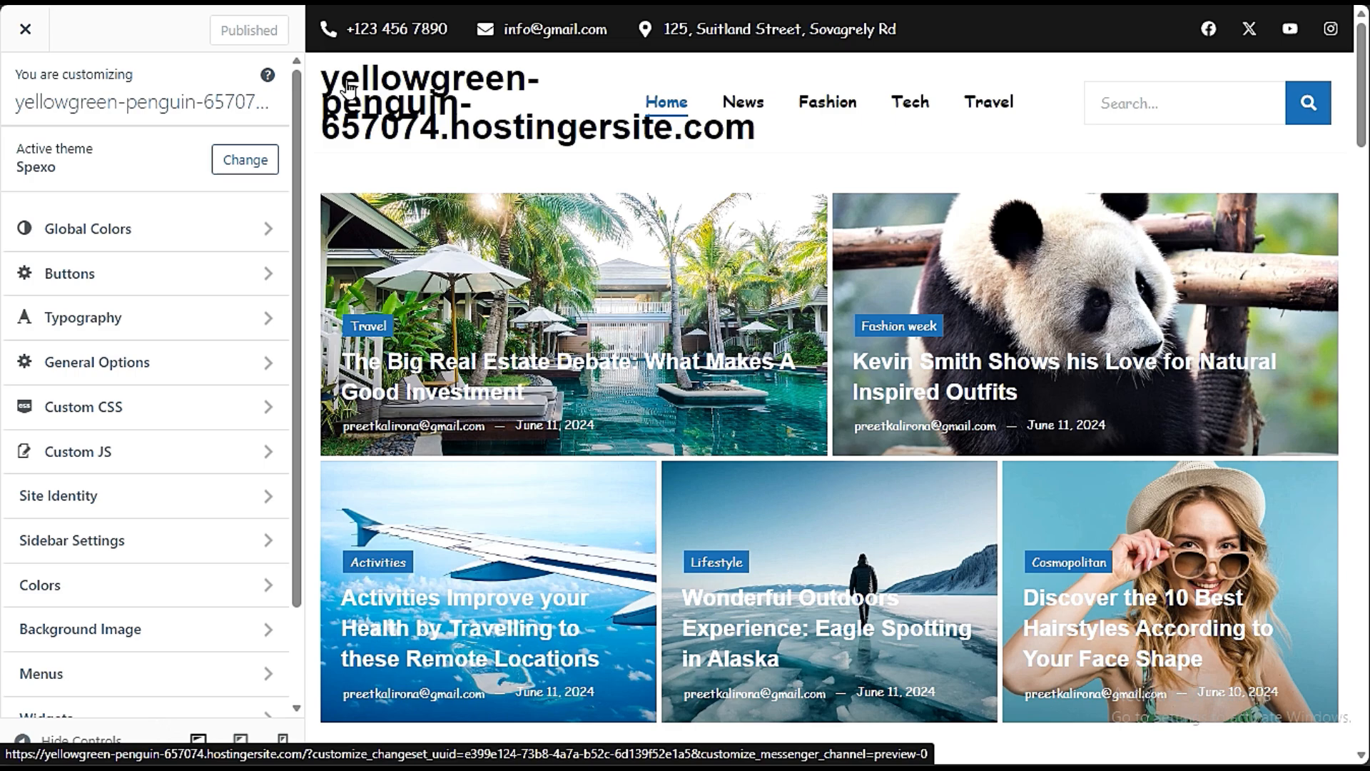
Step: Reopen Header Options under General Options and review the logo, favicon, site preloader and preloader custom HTML settings
click(152, 374)
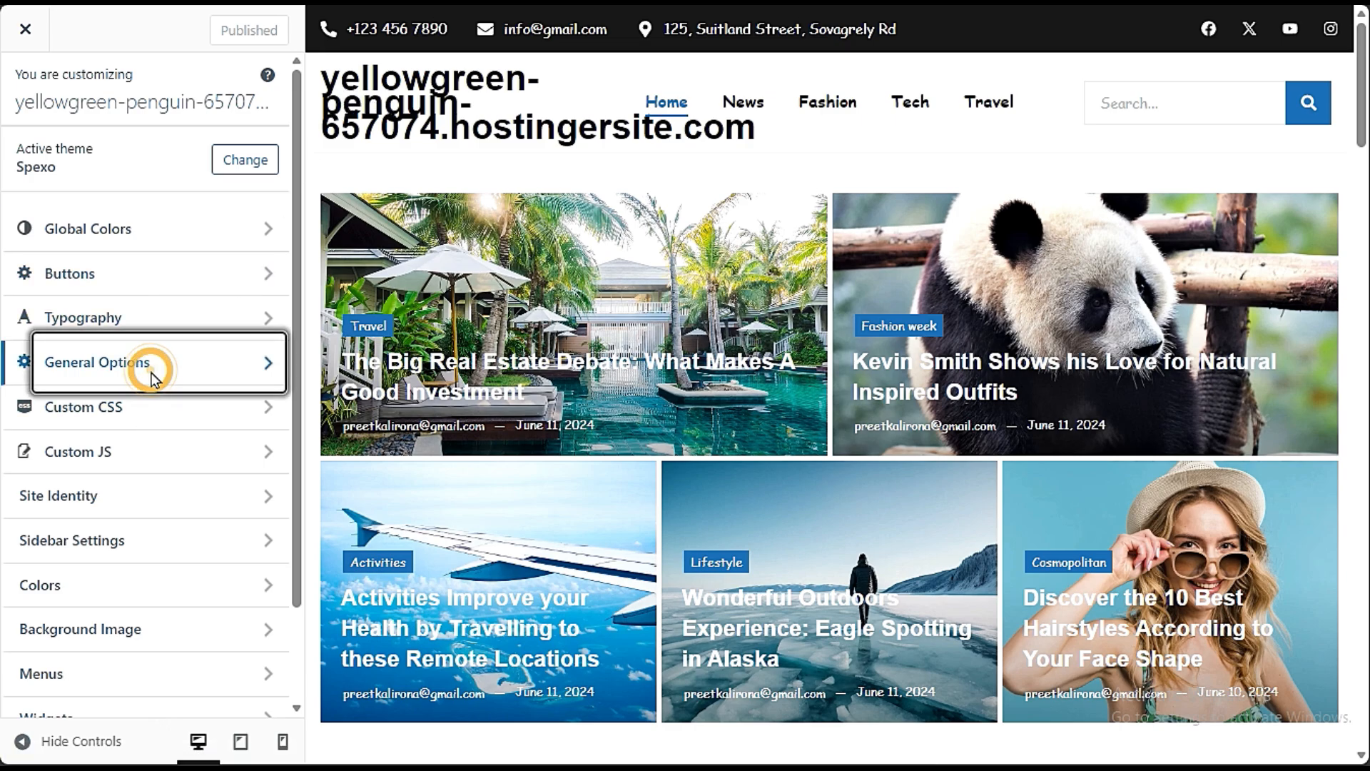
click(154, 150)
click(169, 444)
click(240, 545)
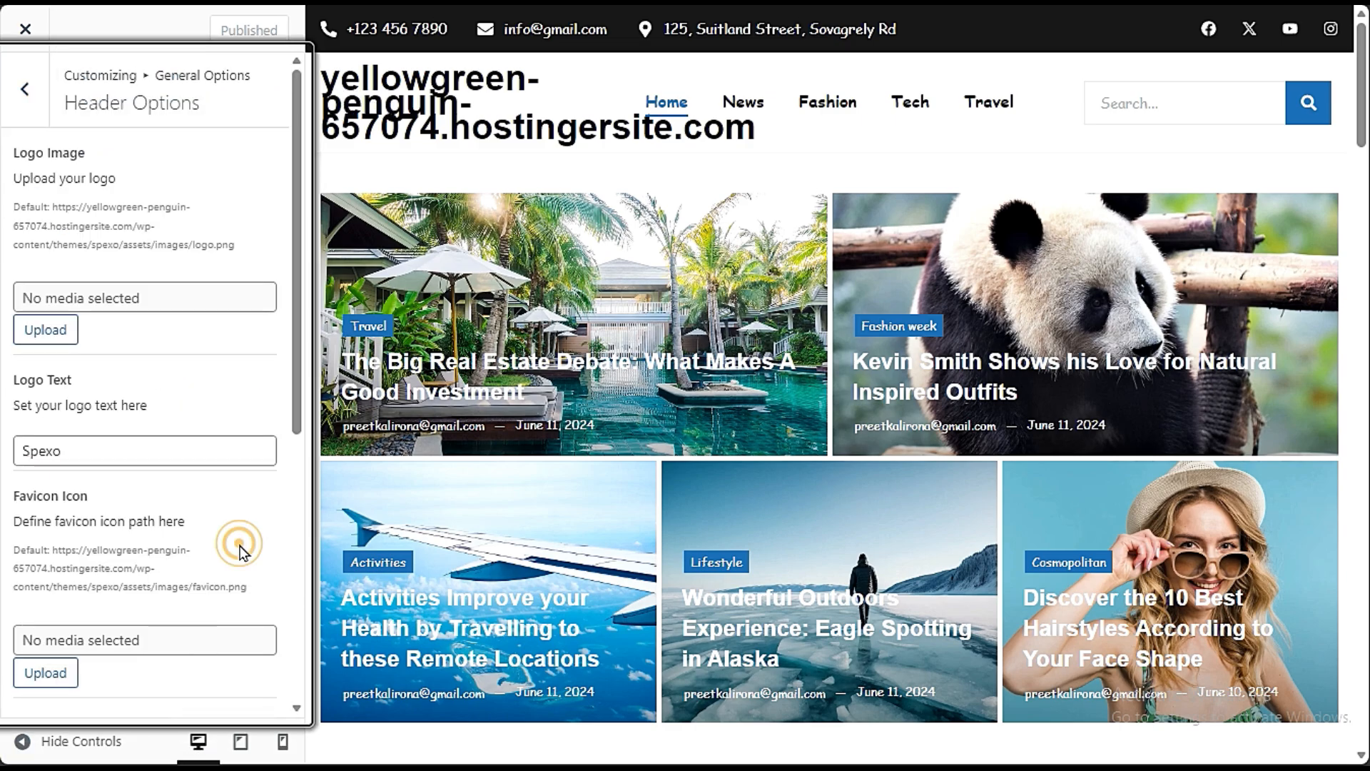
scroll(240, 549, down, 6)
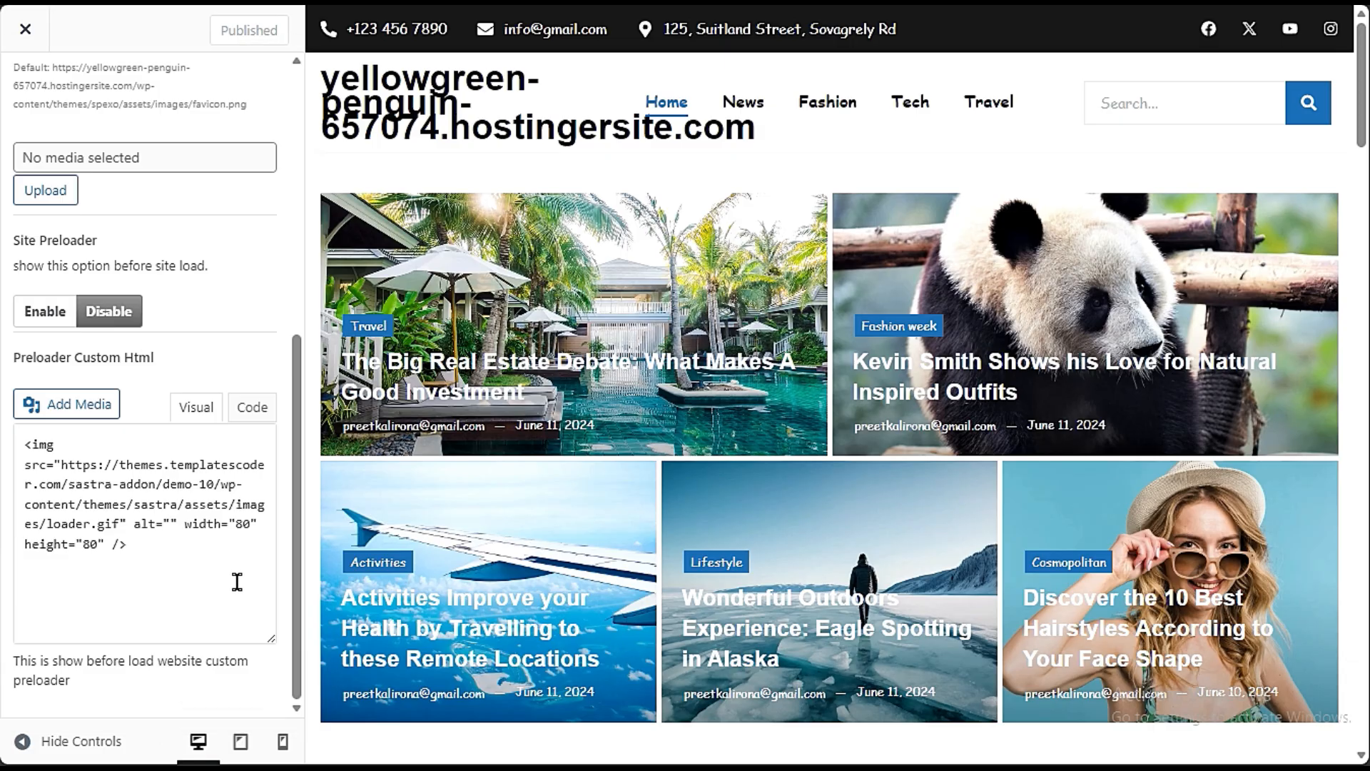
scroll(234, 562, up, 8)
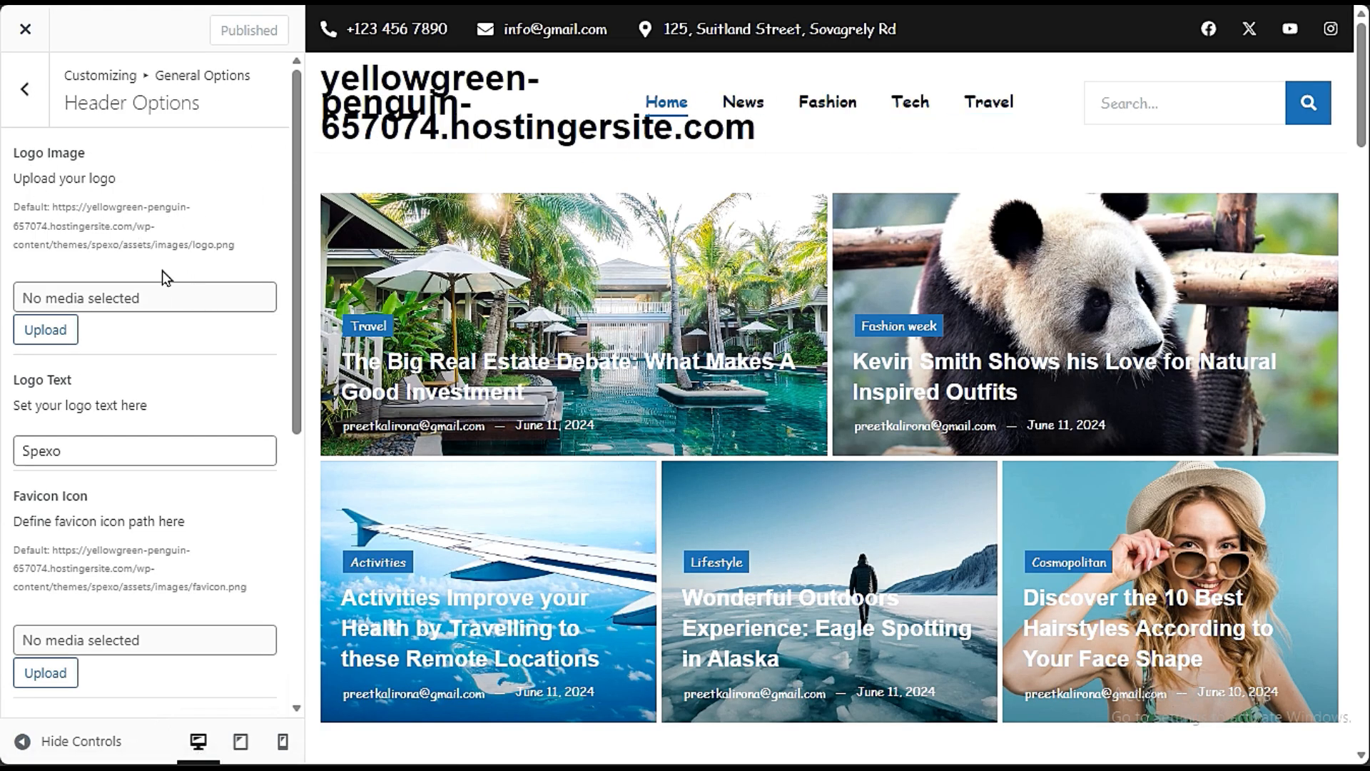
Step: Open the Footer Options under General Options and highlight the copyright line in the home page footer
click(24, 89)
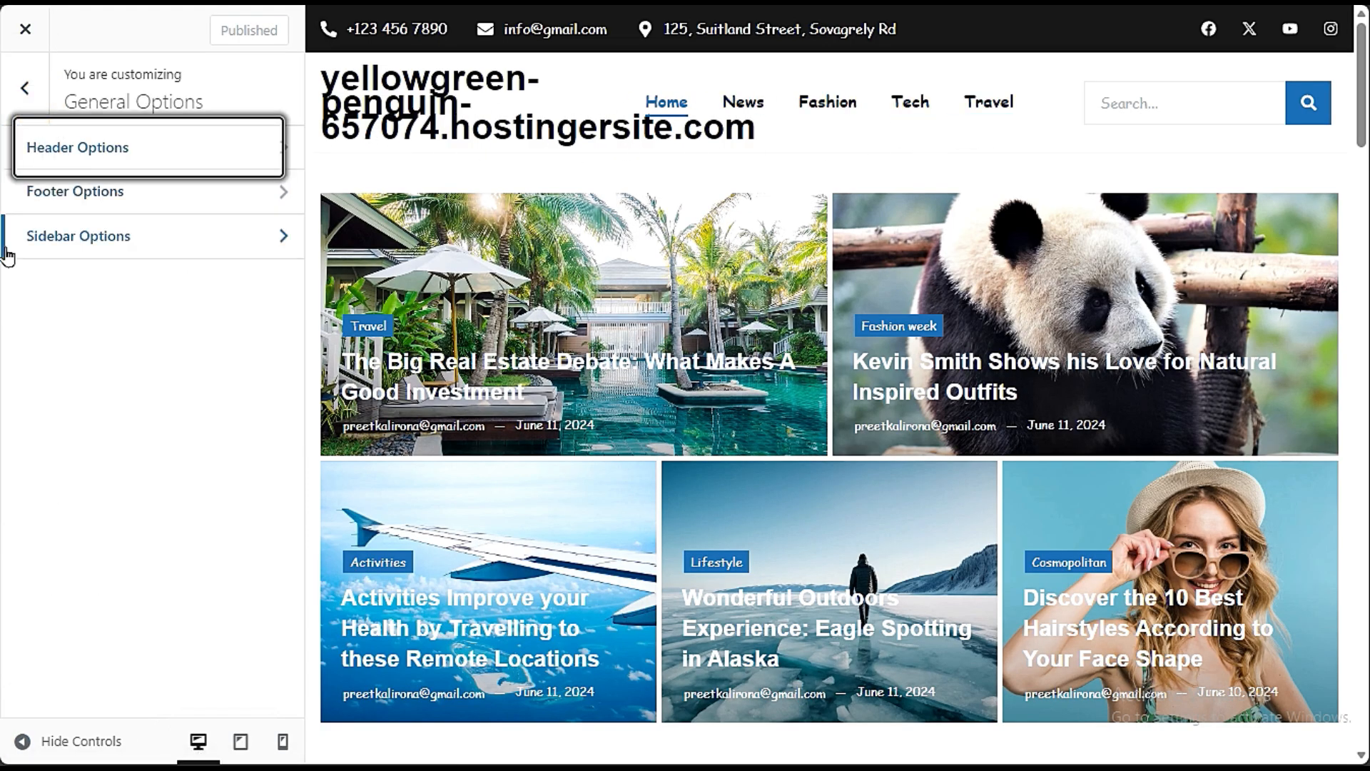
click(123, 195)
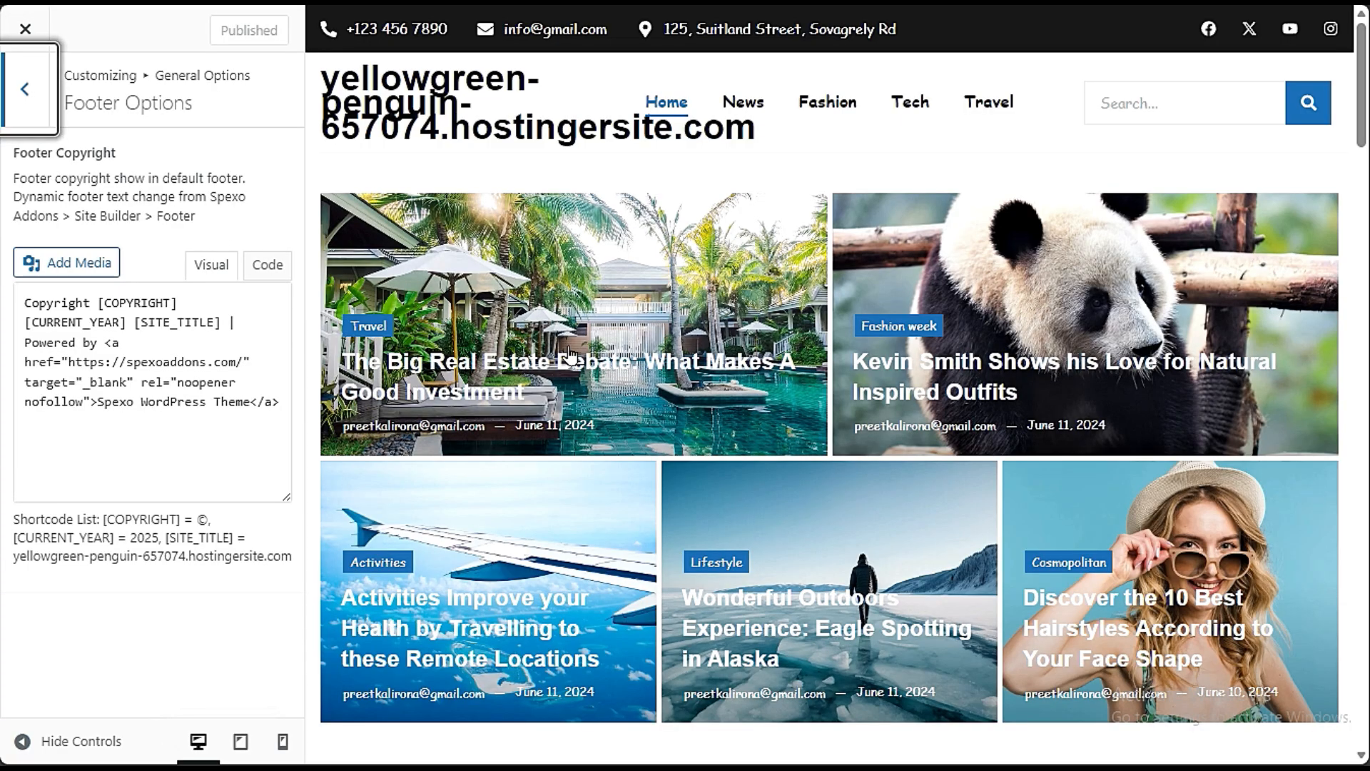
scroll(413, 333, down, 10)
scroll(412, 333, down, 10)
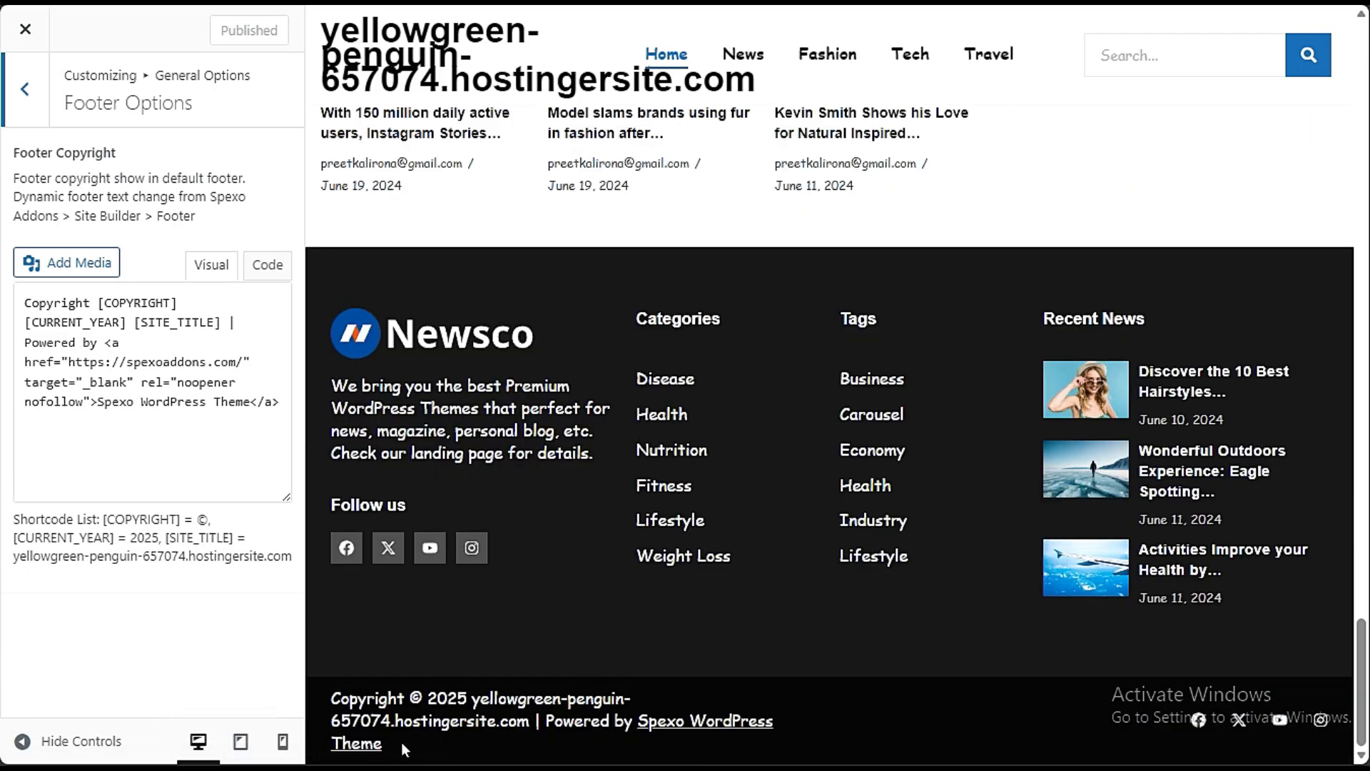
drag(401, 742, 348, 709)
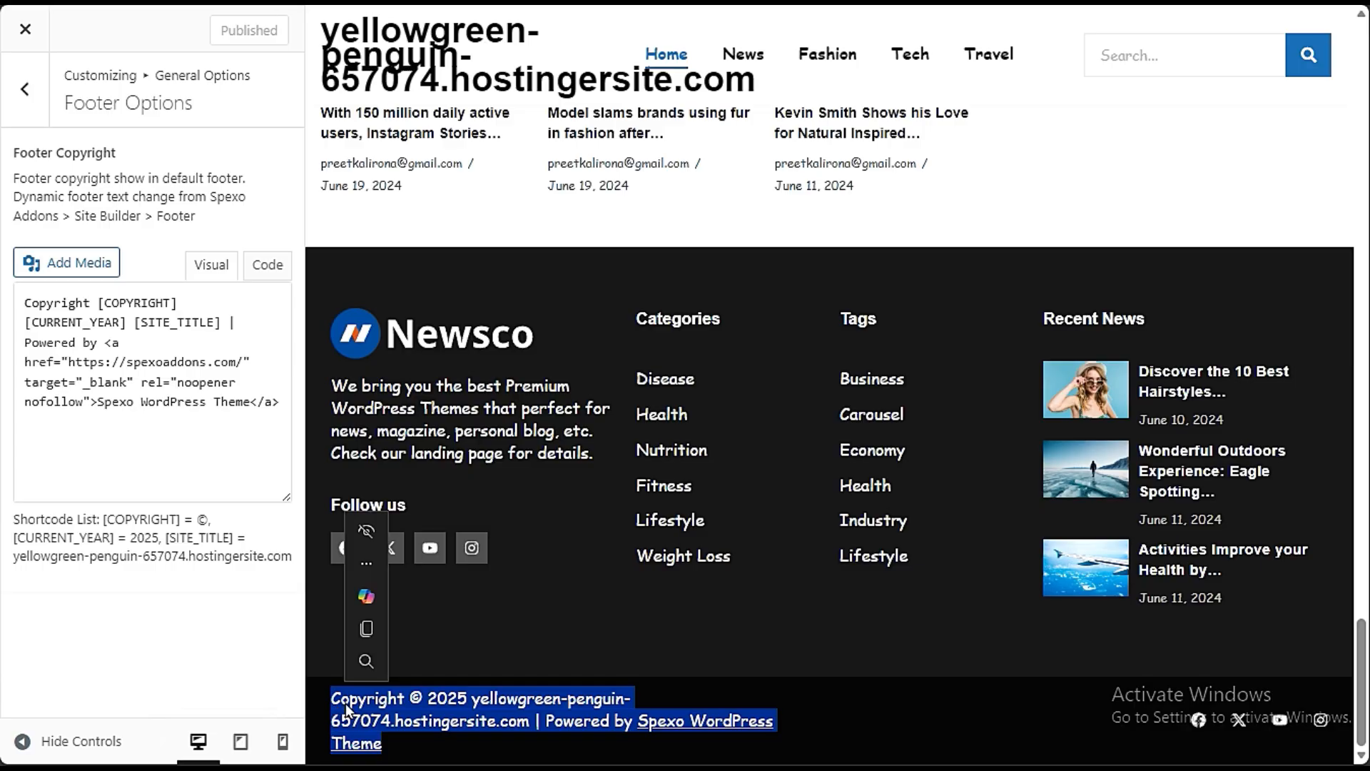
Step: Examine the Footer Copyright code, highlighting its theme link and its copyright, year and site title shortcodes
click(161, 432)
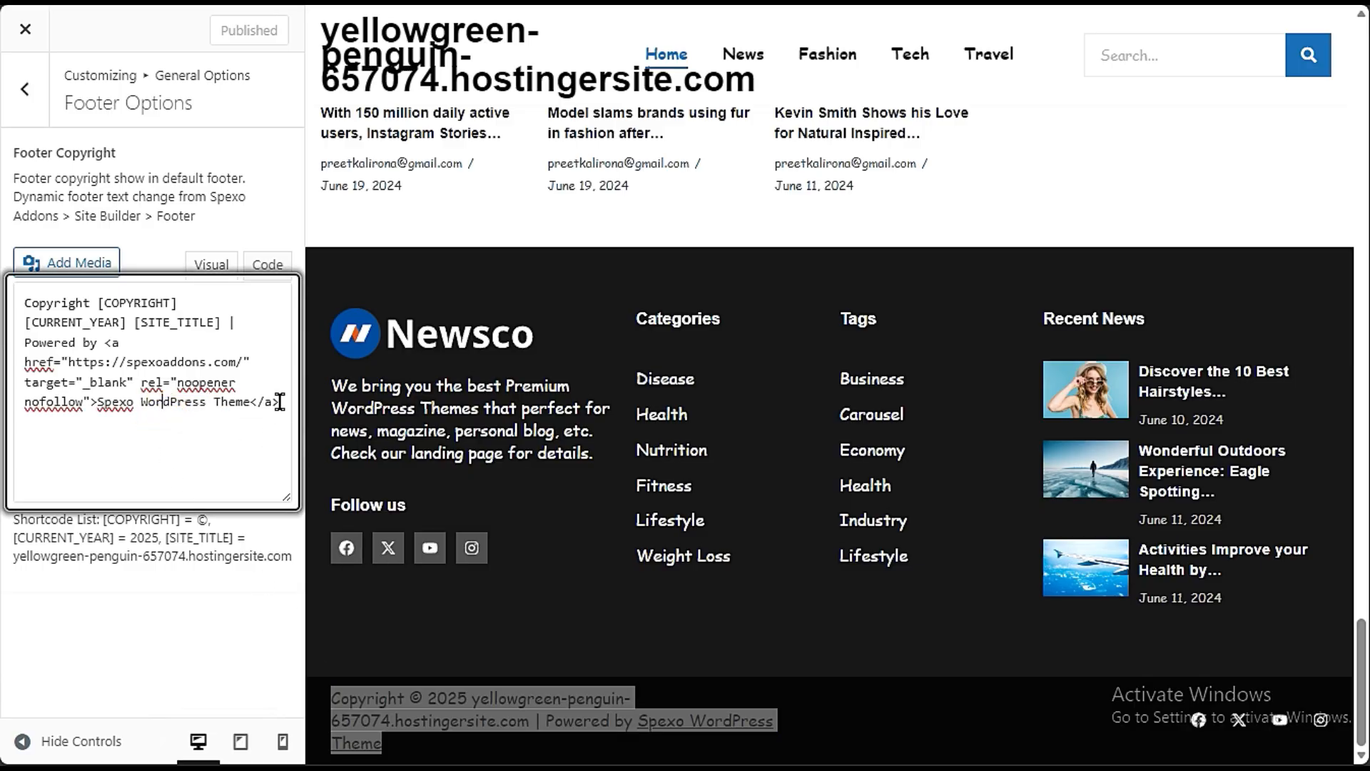
click(126, 411)
click(121, 366)
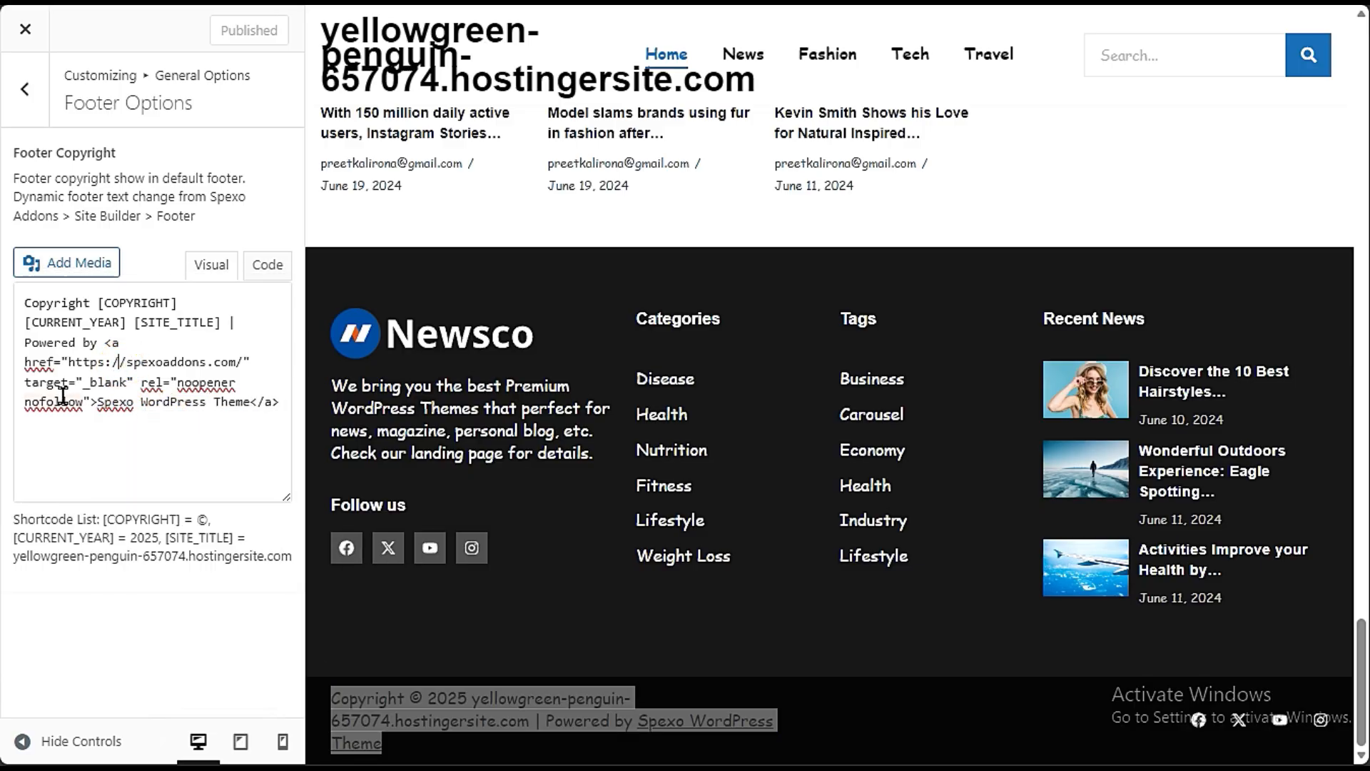
click(674, 738)
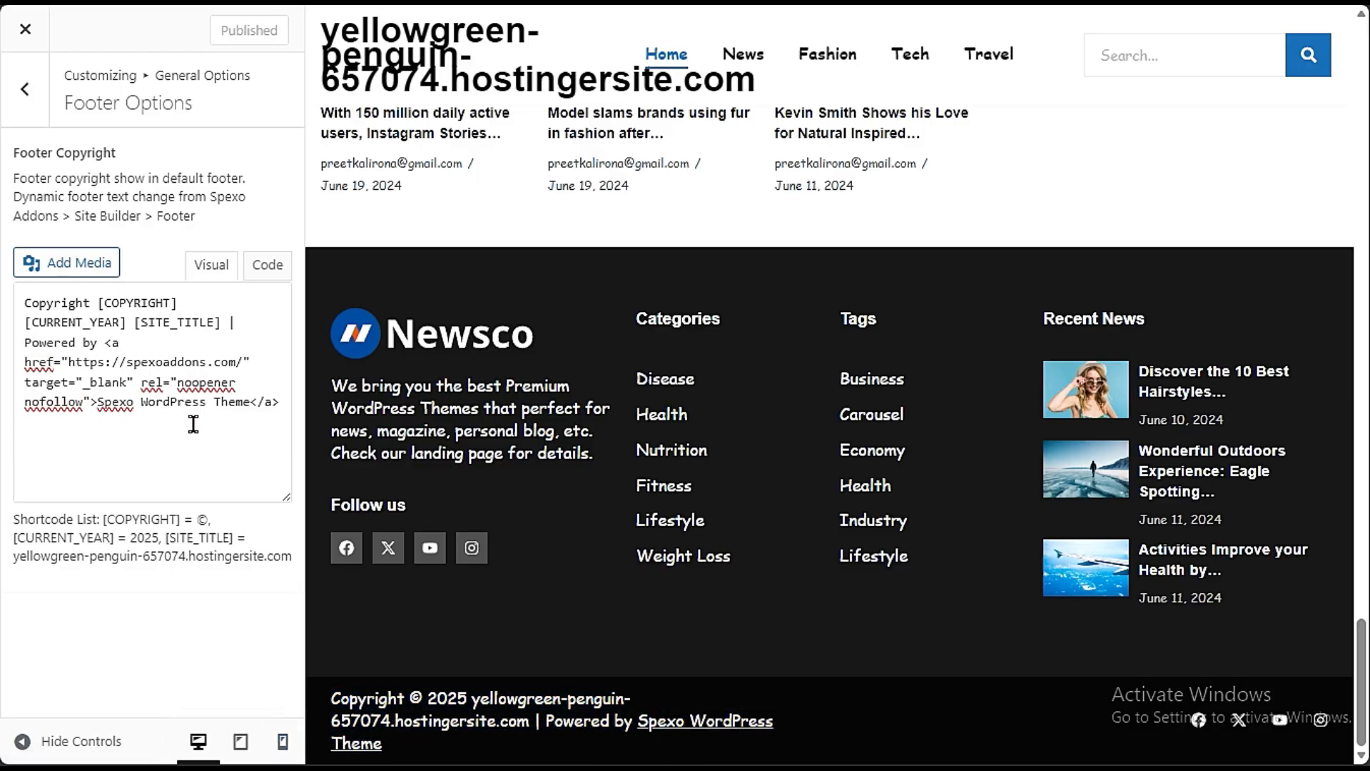
drag(193, 424, 80, 363)
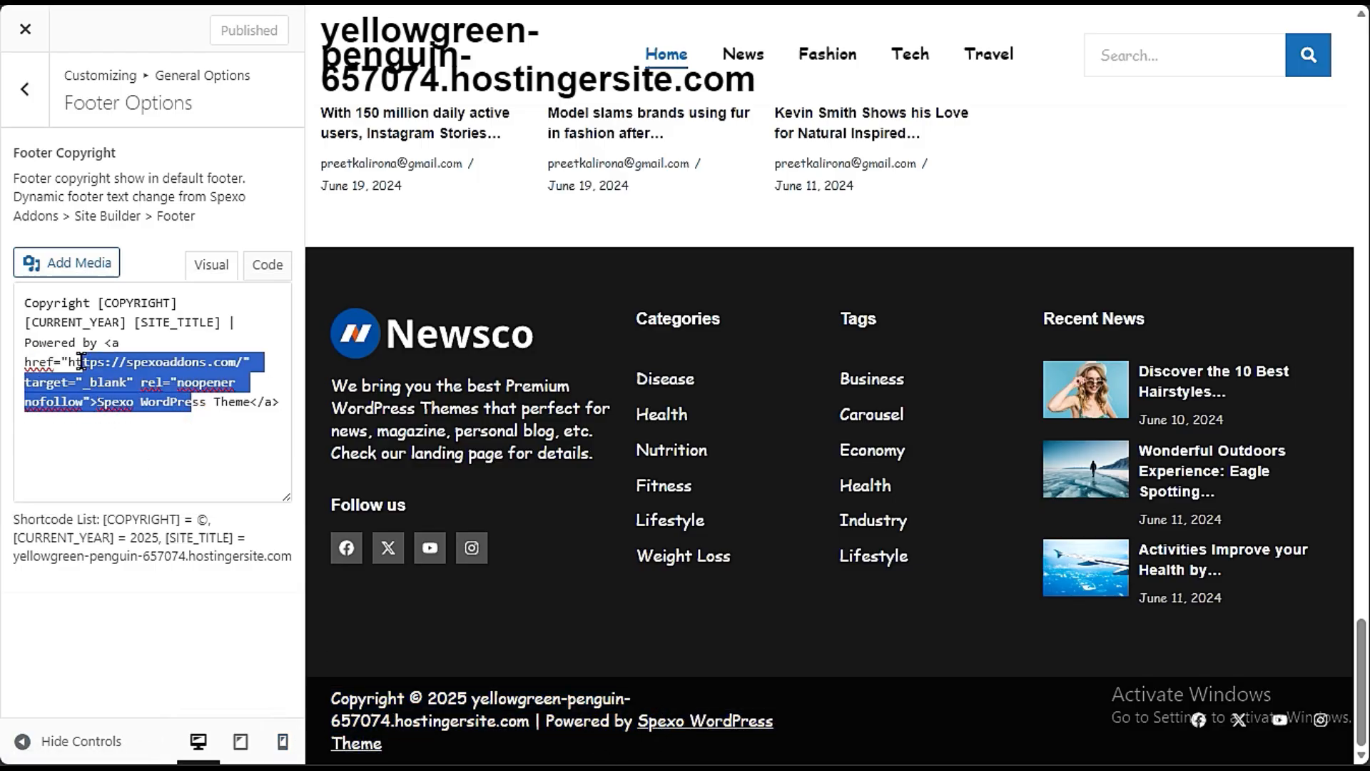
click(188, 430)
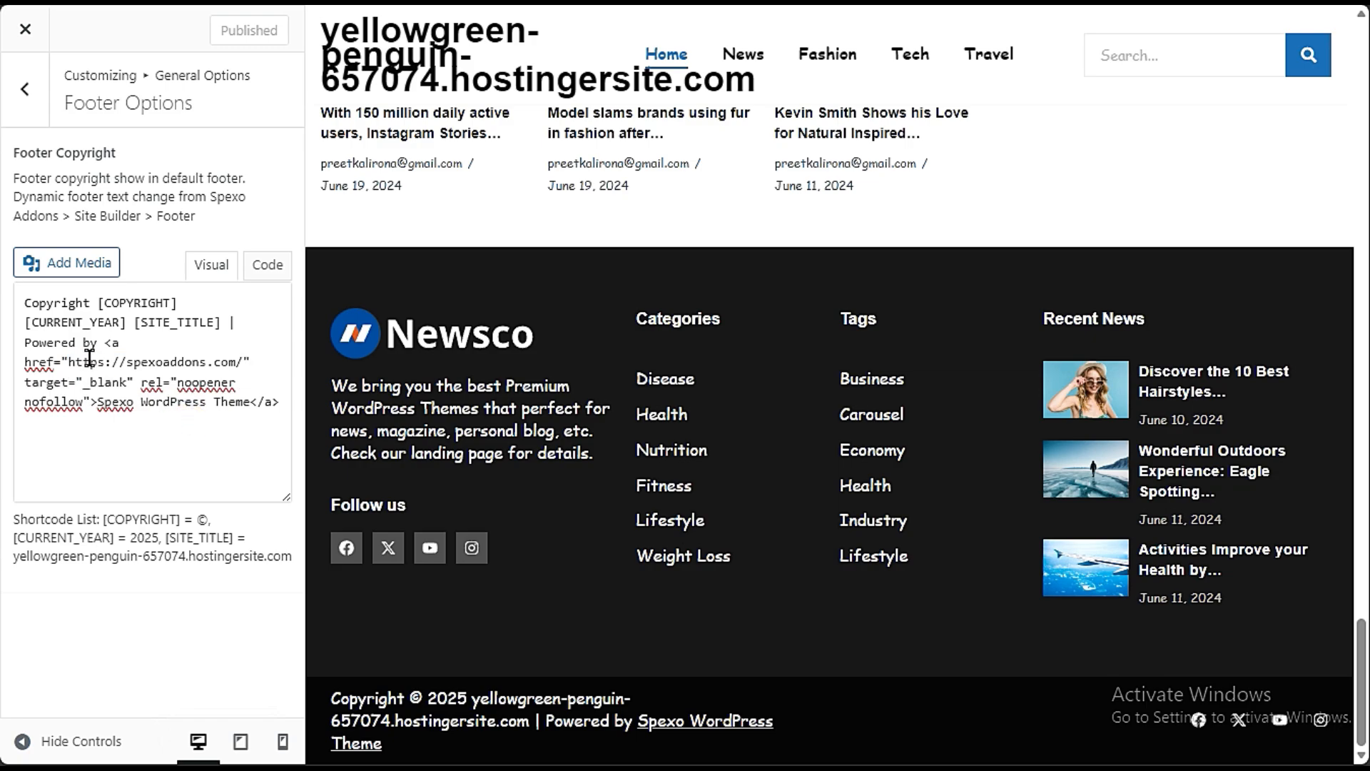
drag(32, 306, 188, 345)
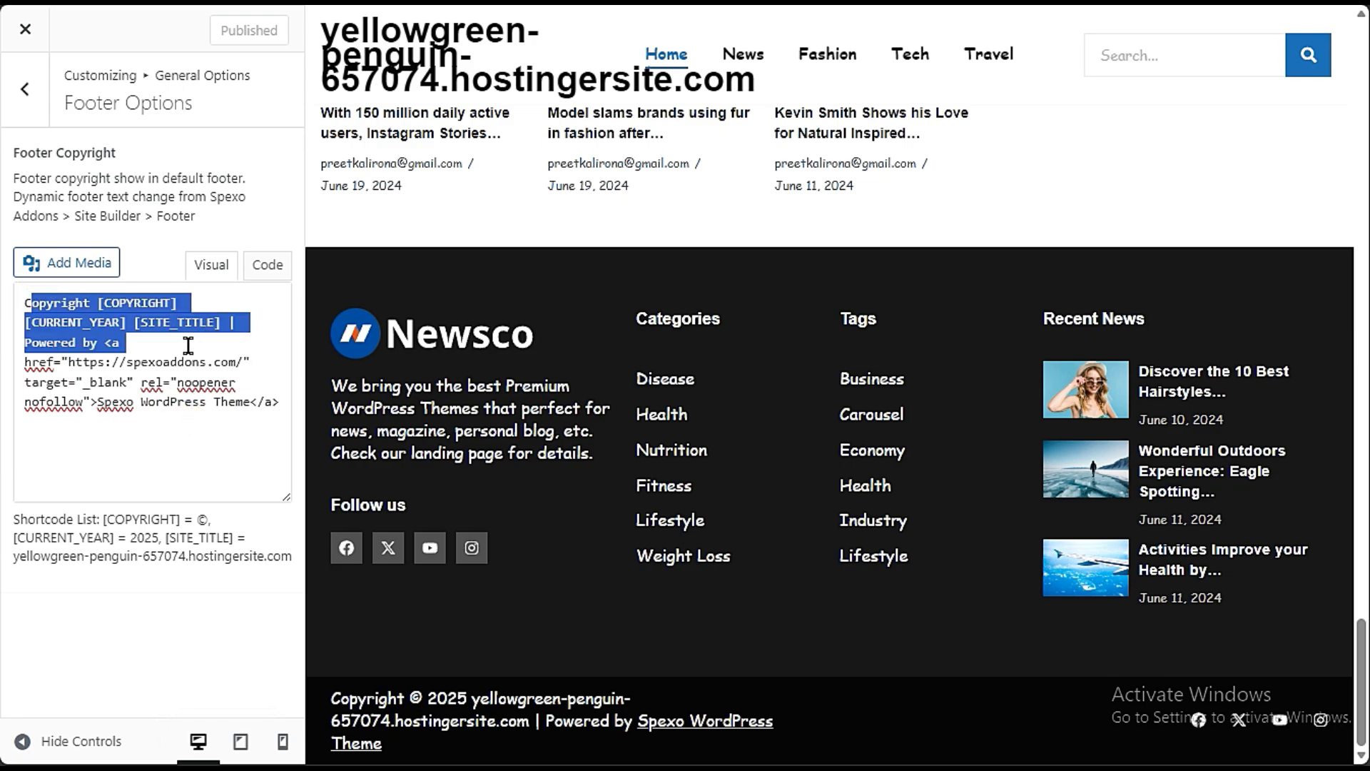
click(201, 409)
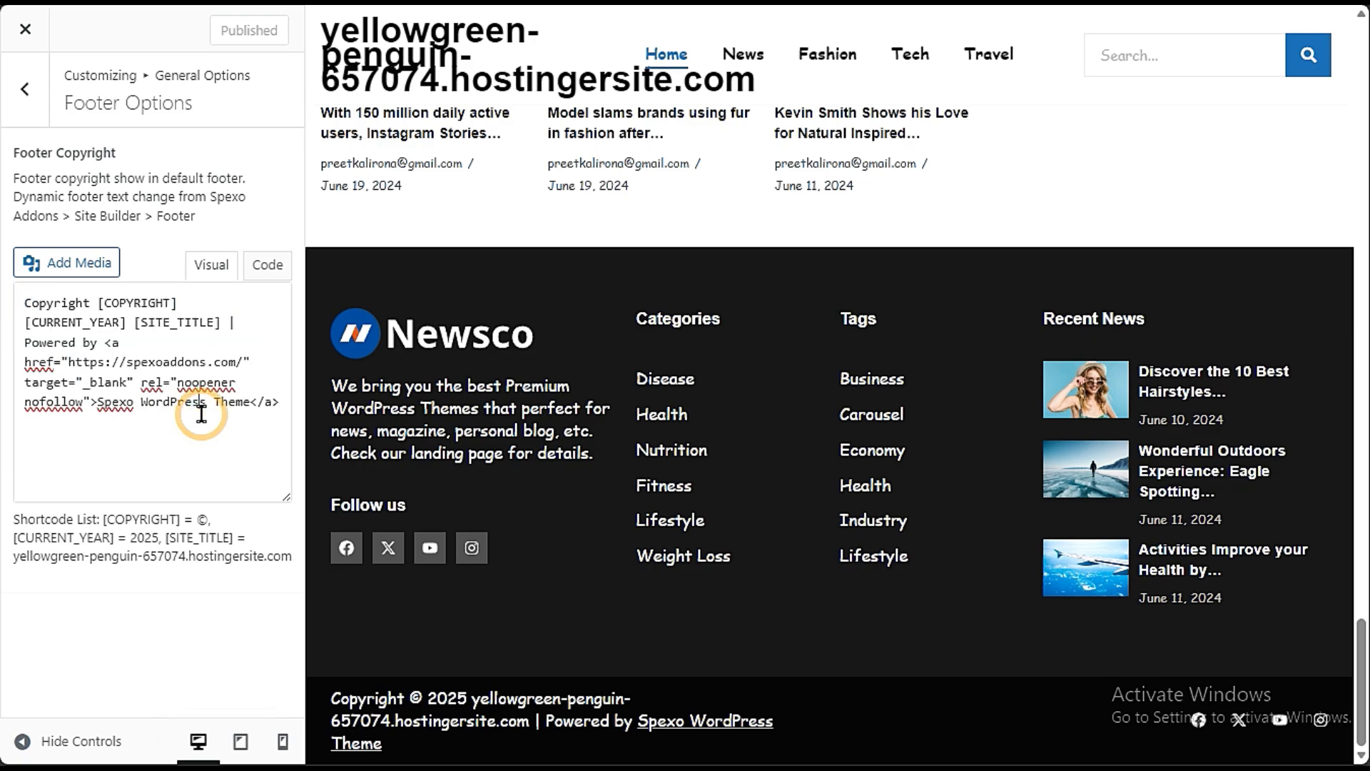
Step: Highlight the site title in the footer copyright line and open the General Settings in the WordPress dashboard
double_click(472, 698)
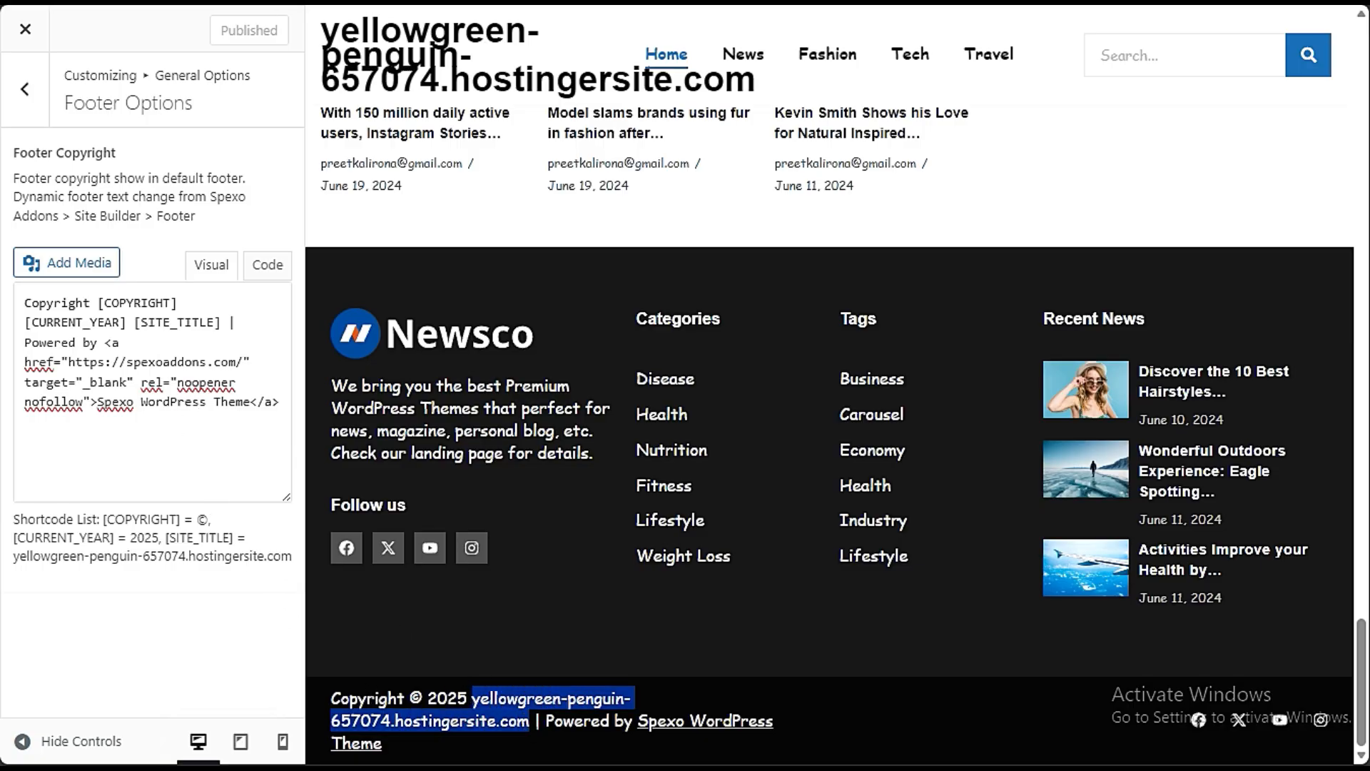
mouse_move(3, 142)
click(85, 99)
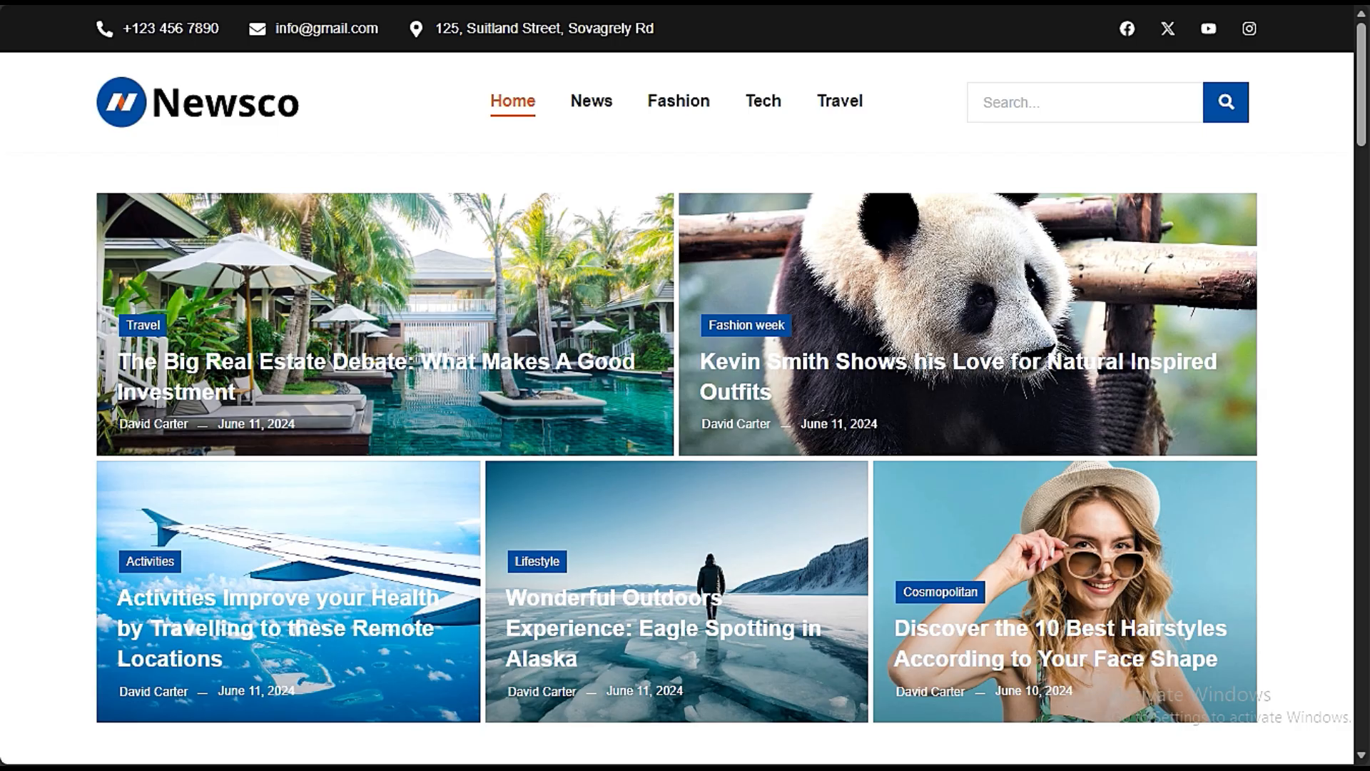
click(69, 121)
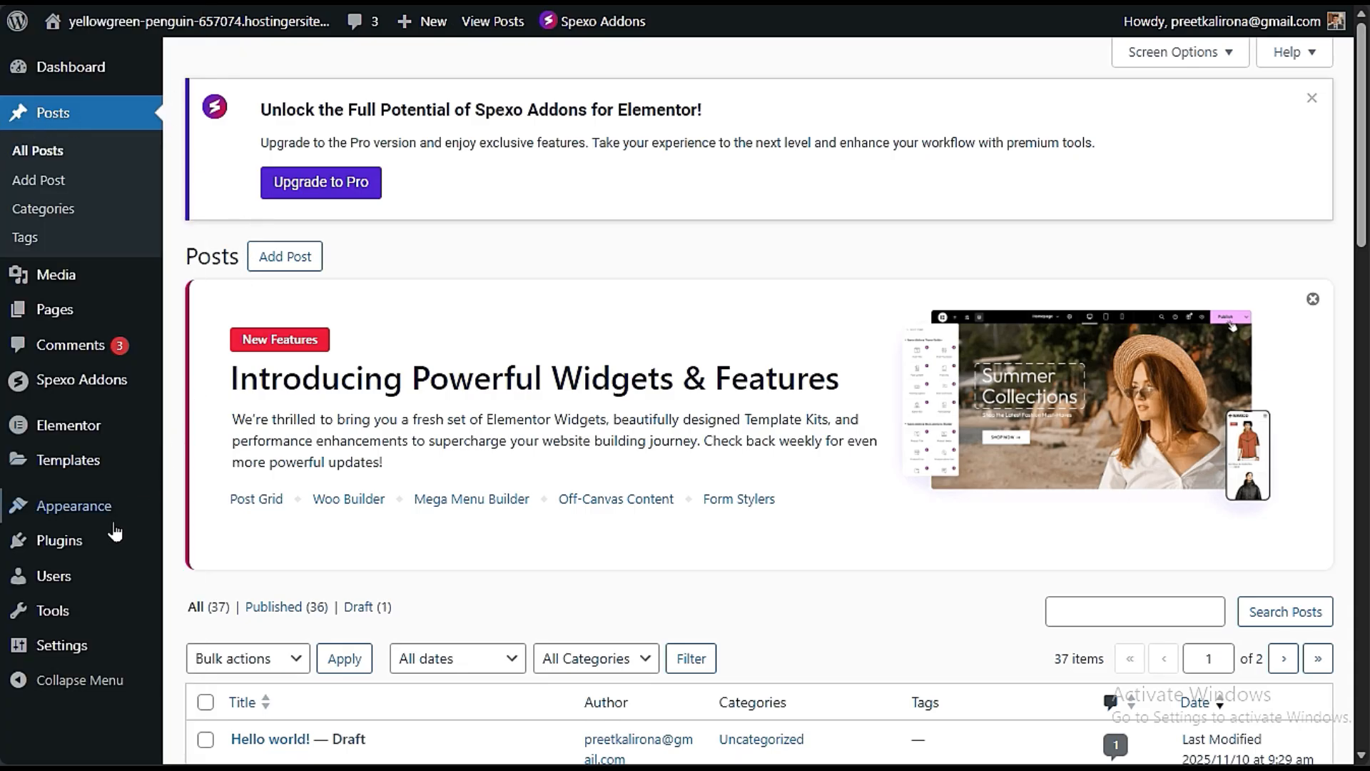
mouse_move(72, 645)
click(233, 509)
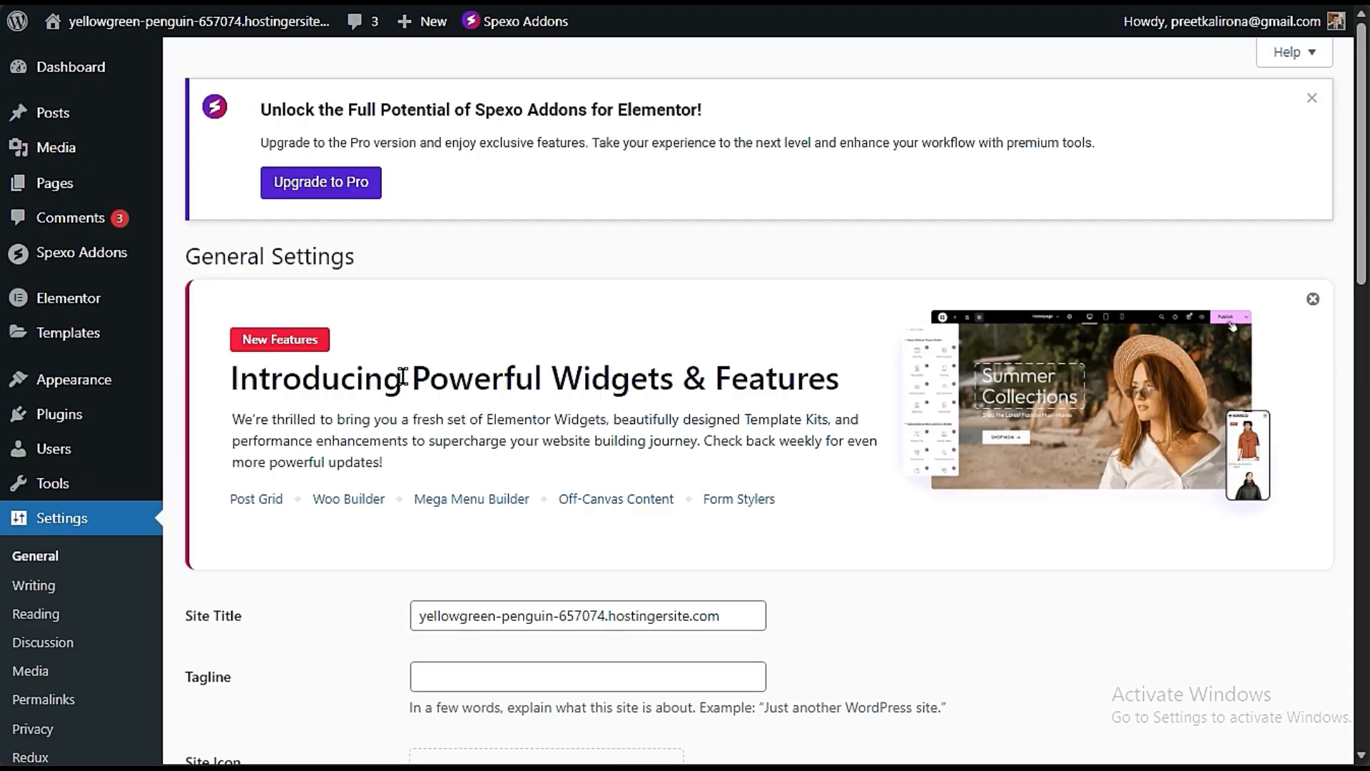
Step: Replace the site title with the site owner's first name in General Settings and save the changes
scroll(405, 386, down, 3)
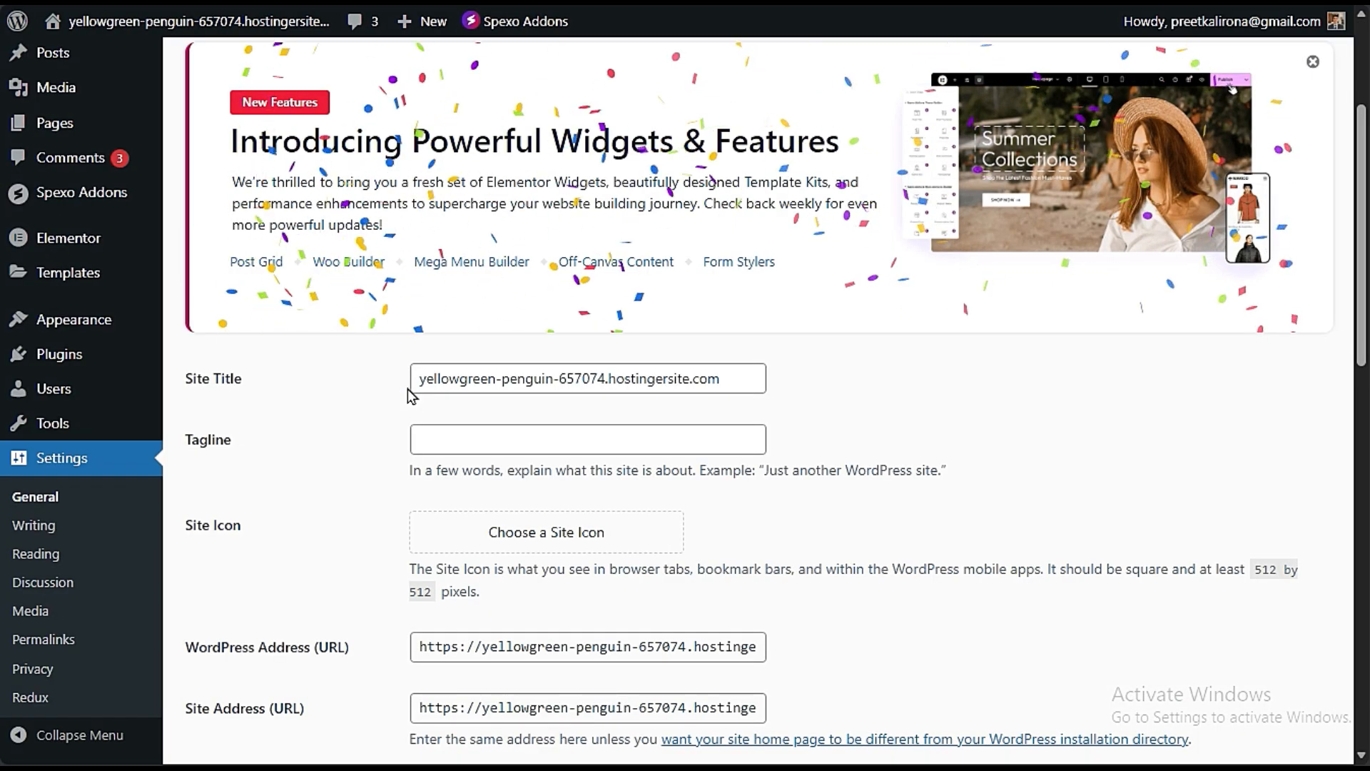
double_click(525, 378)
triple_click(524, 368)
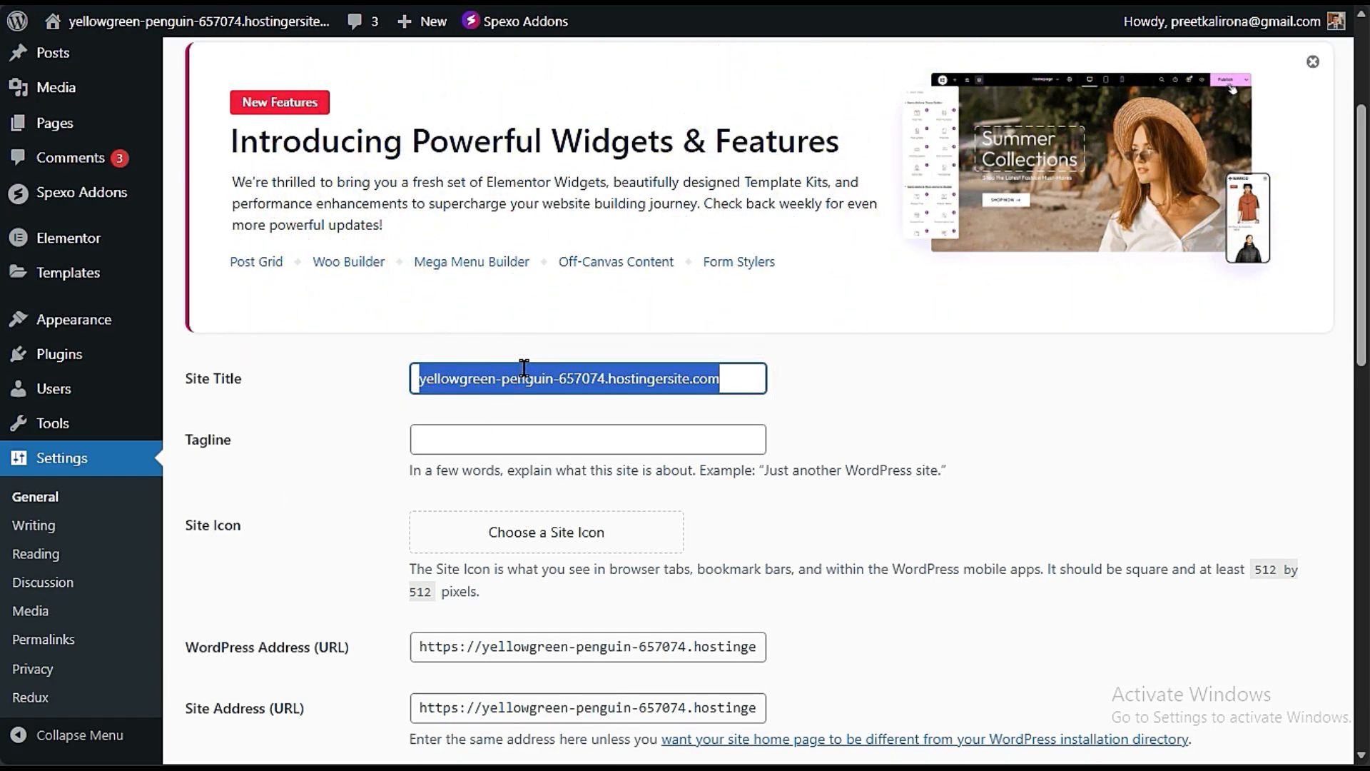
text(preet)
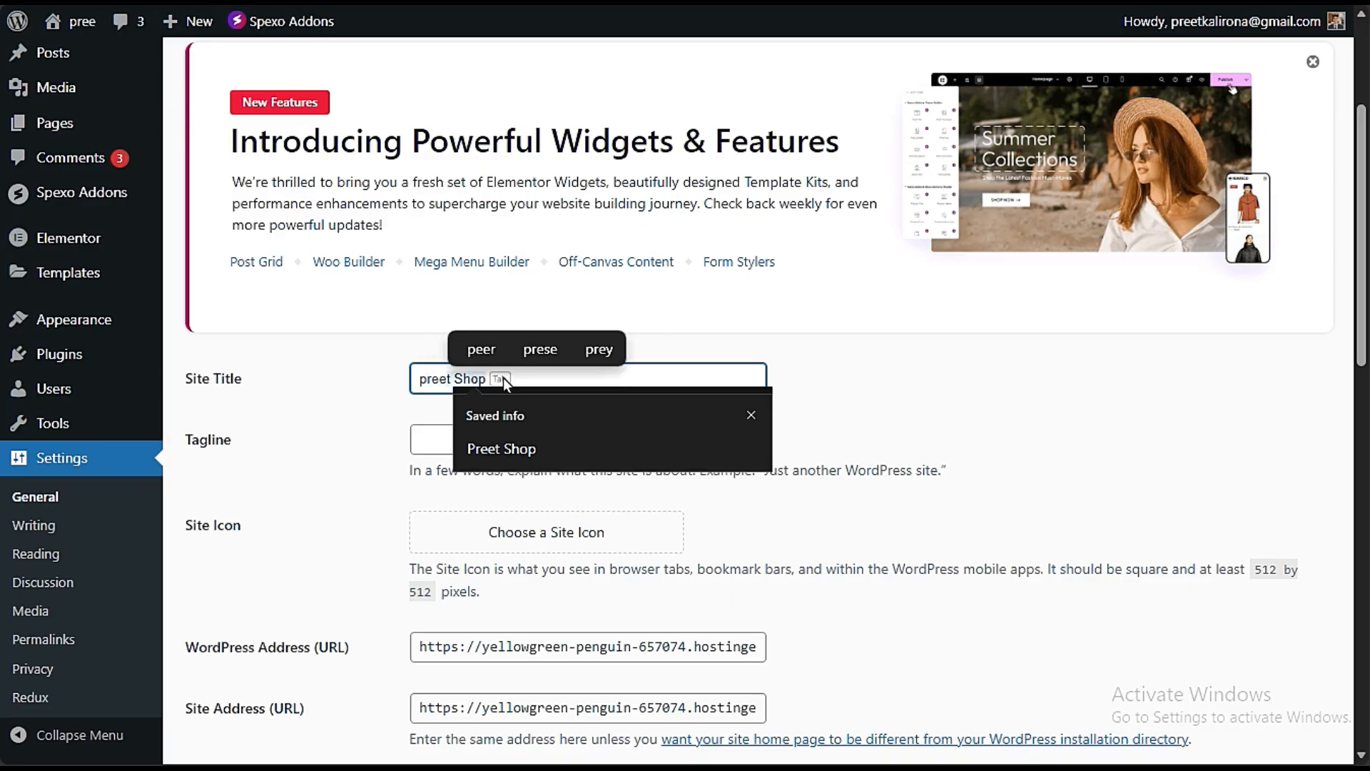
click(379, 451)
scroll(373, 496, down, 10)
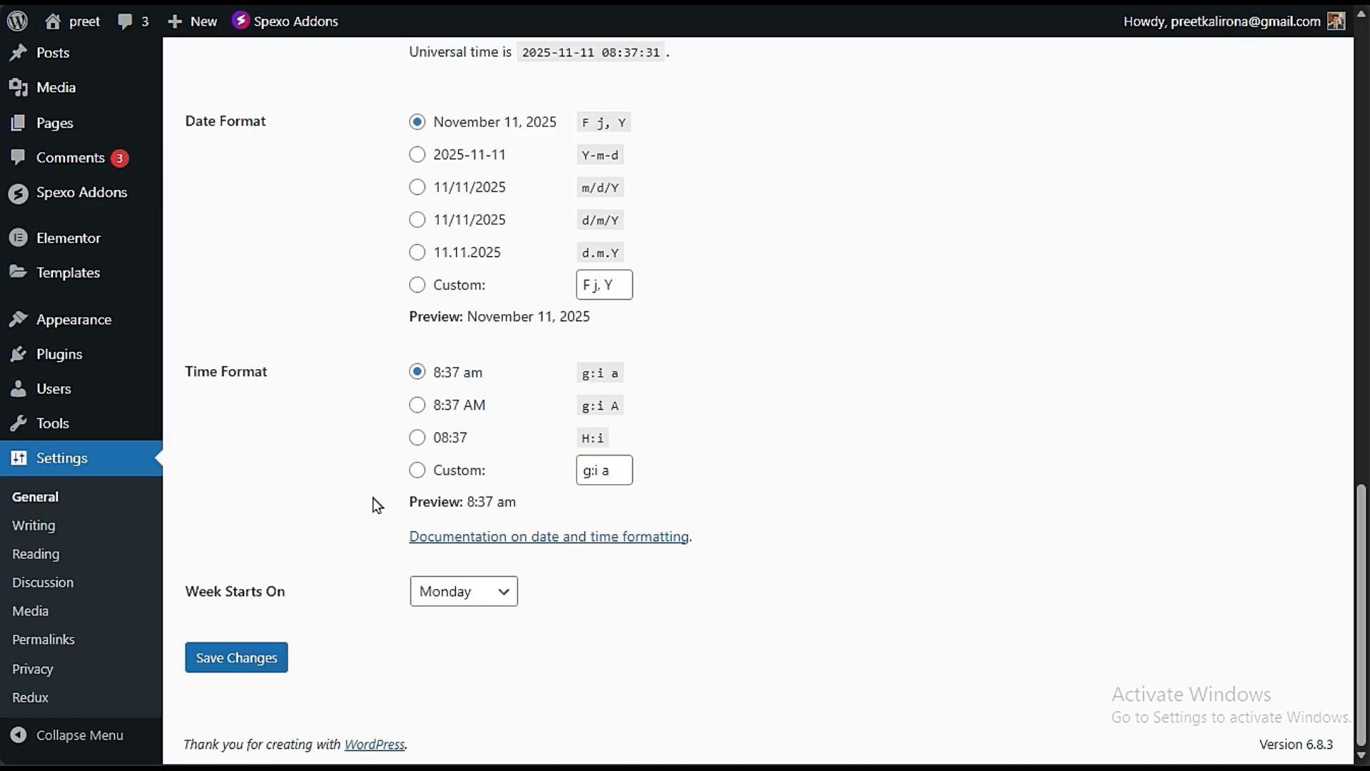
click(248, 664)
Step: Return to the Customizer, reopen Footer Options under General Options and check the copyright line in the home page footer
mouse_move(3, 100)
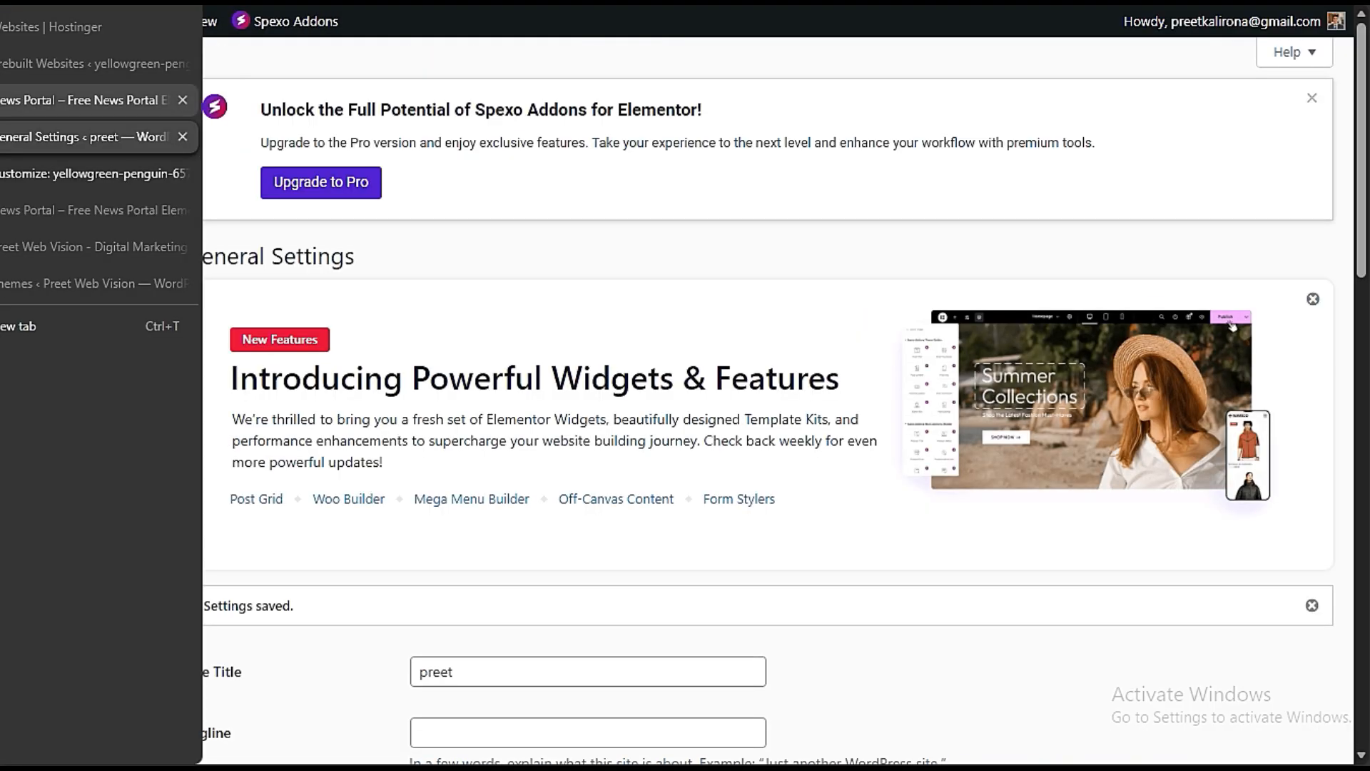
click(93, 99)
click(93, 132)
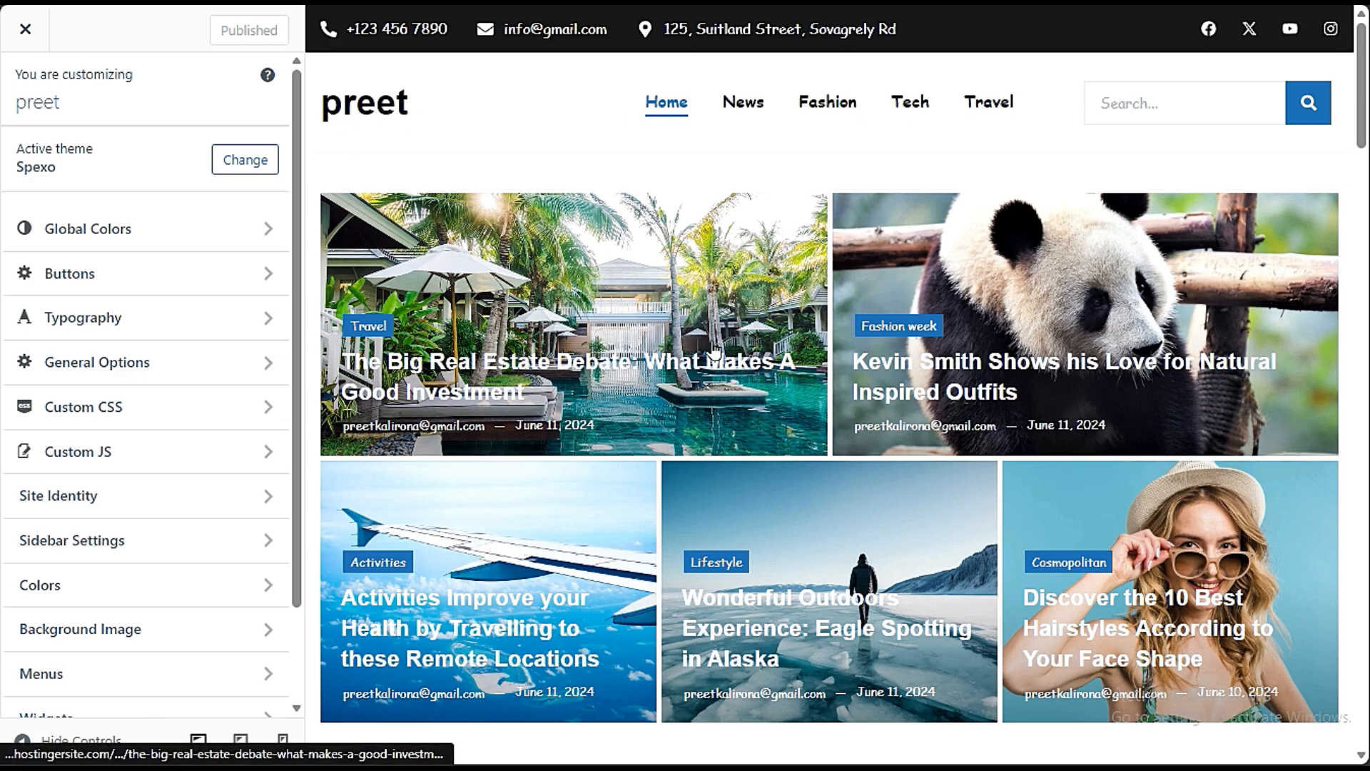
scroll(502, 364, down, 10)
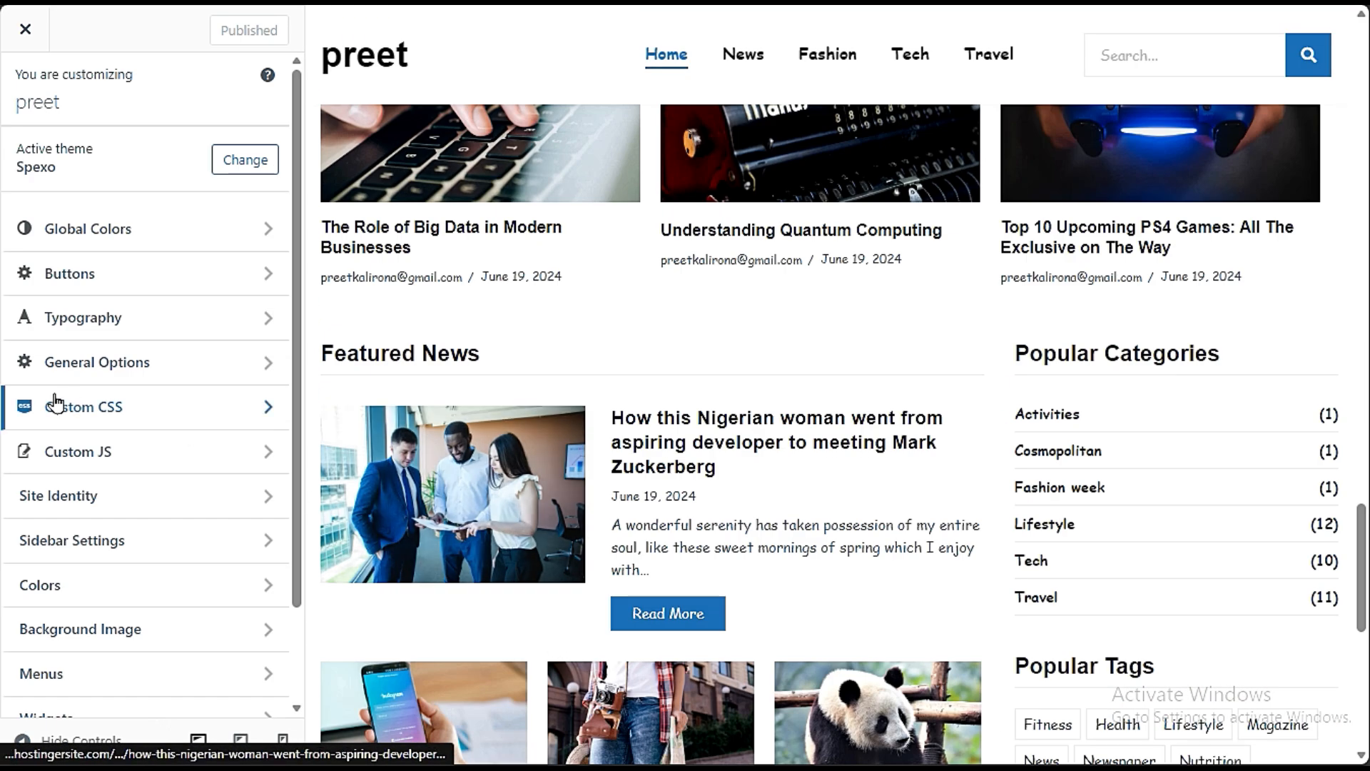
click(149, 363)
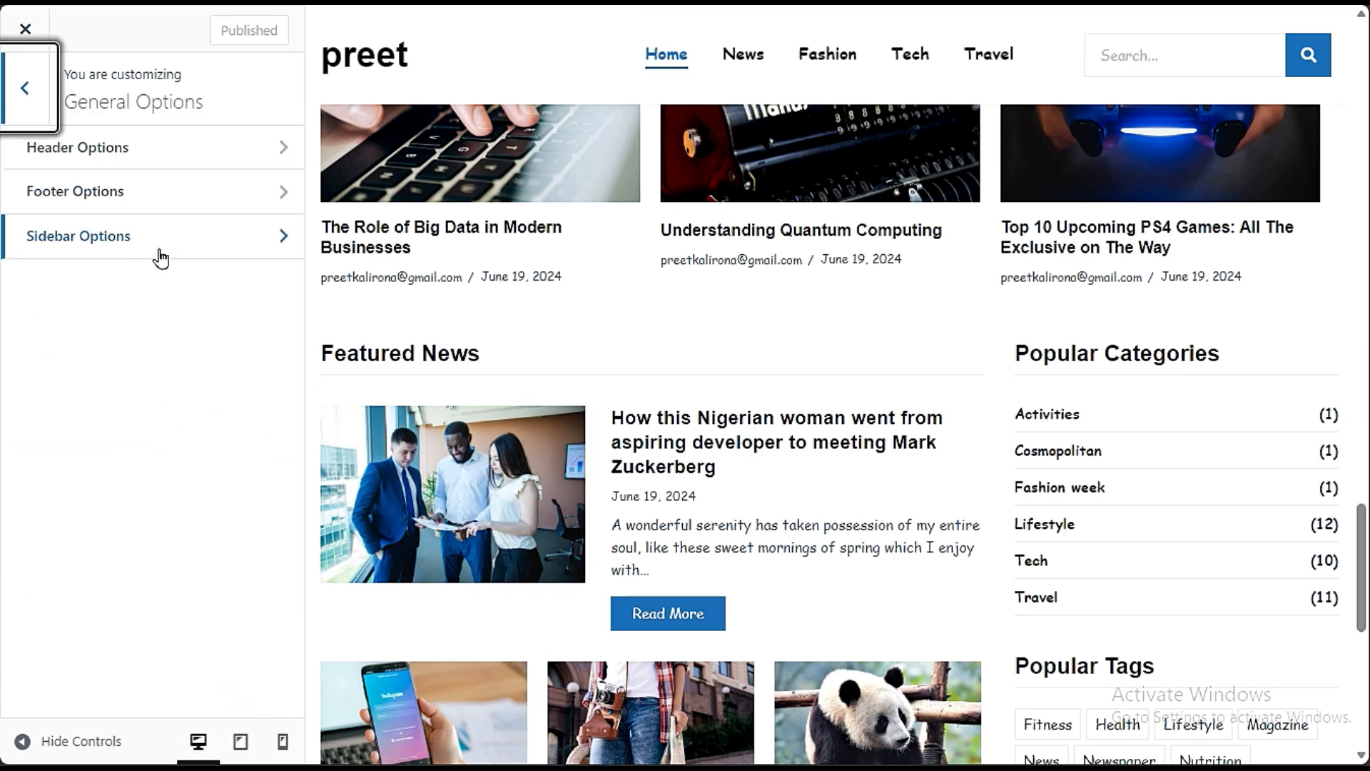
click(154, 198)
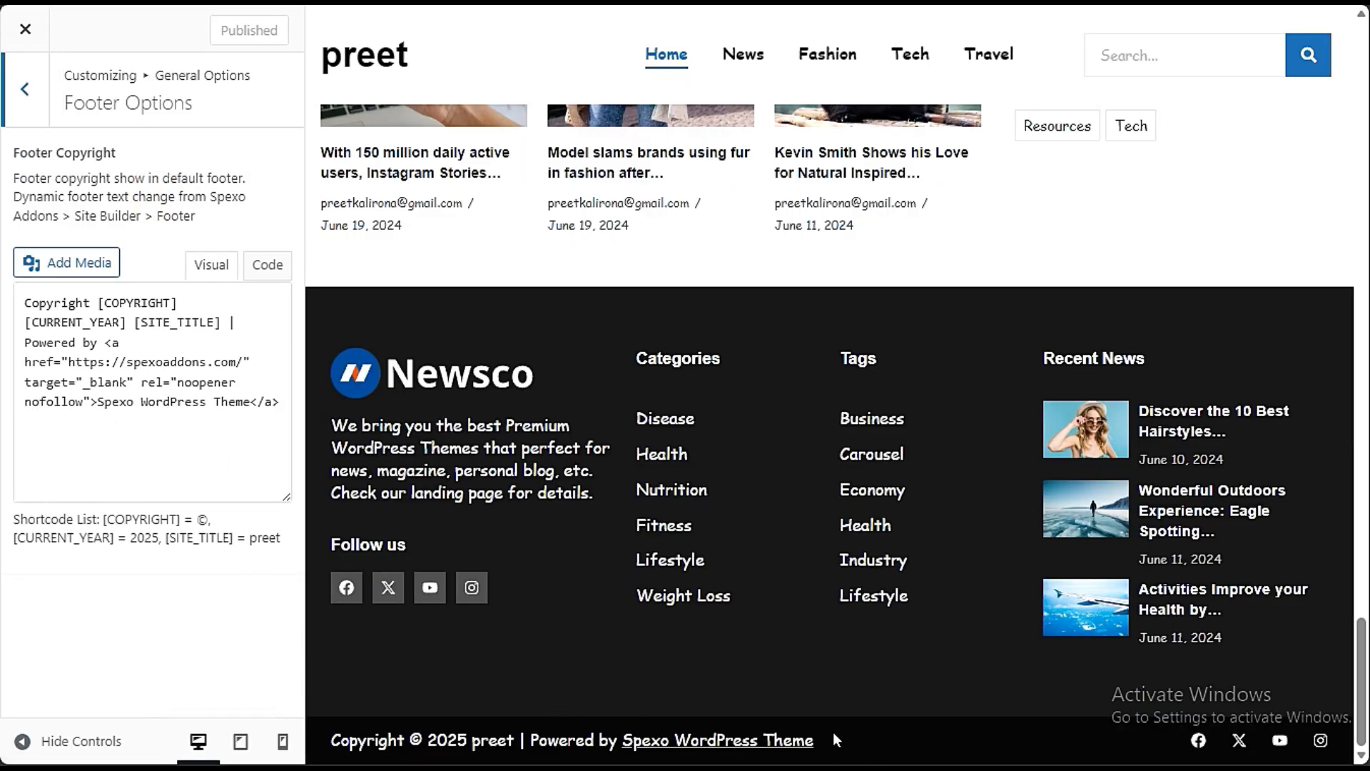
Step: Open Sidebar Settings through Sidebar Options and view the single blog, archive and search page sidebar positions alongside the home page preview
click(26, 97)
click(44, 239)
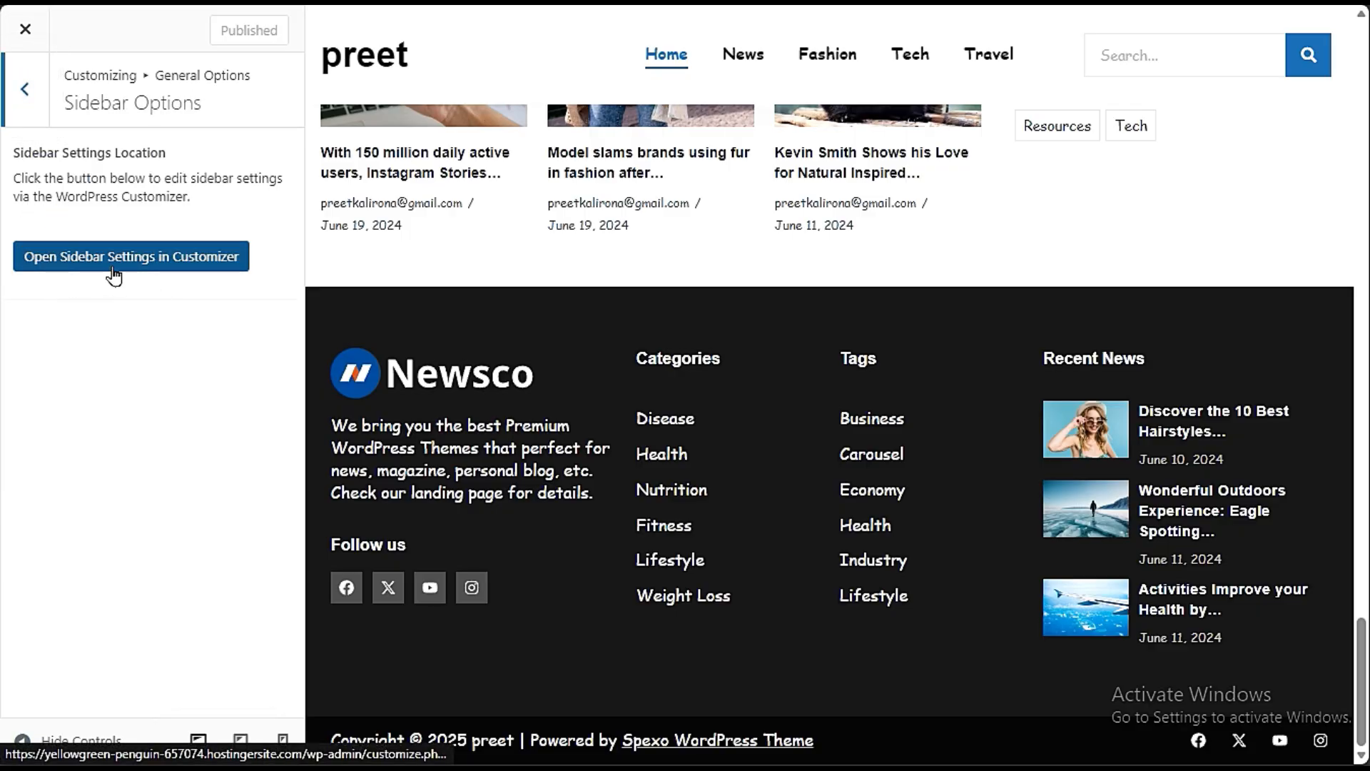
click(160, 259)
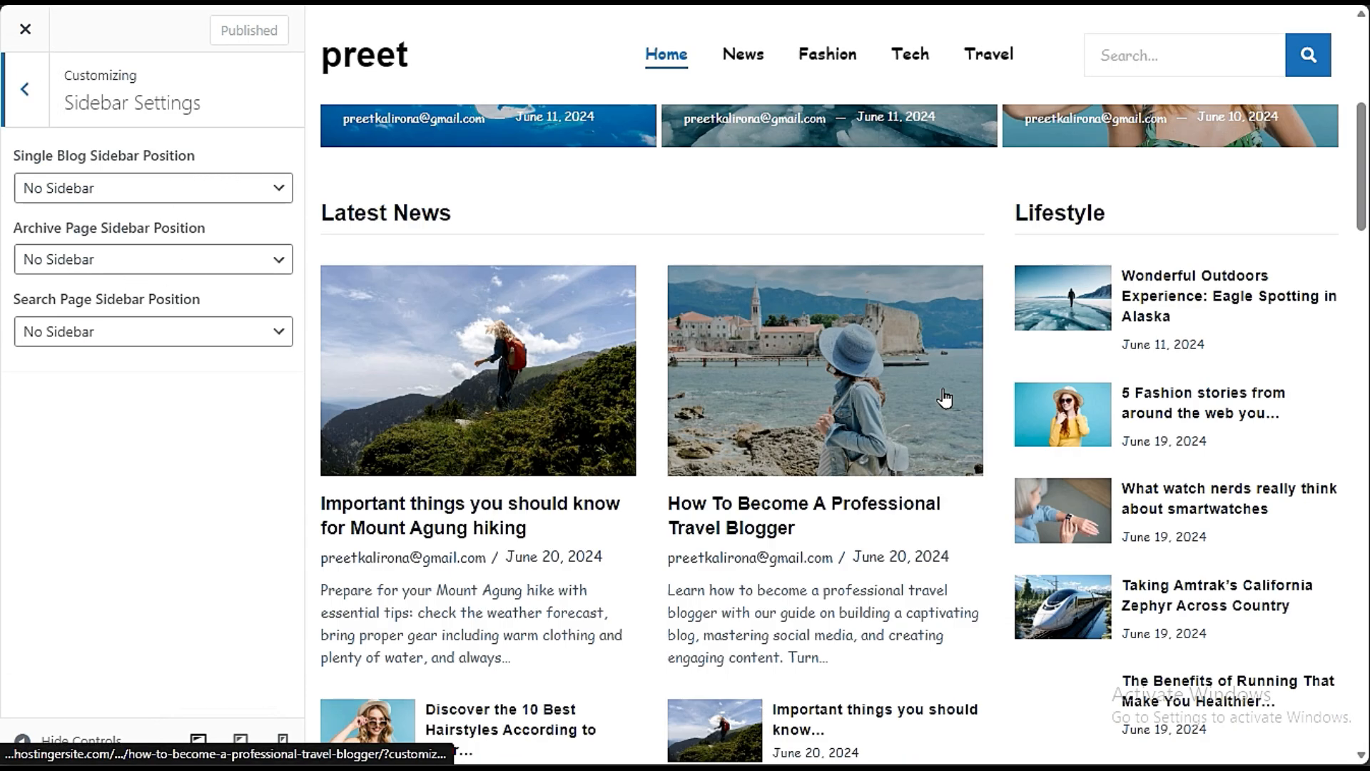
scroll(944, 397, down, 10)
scroll(944, 396, up, 8)
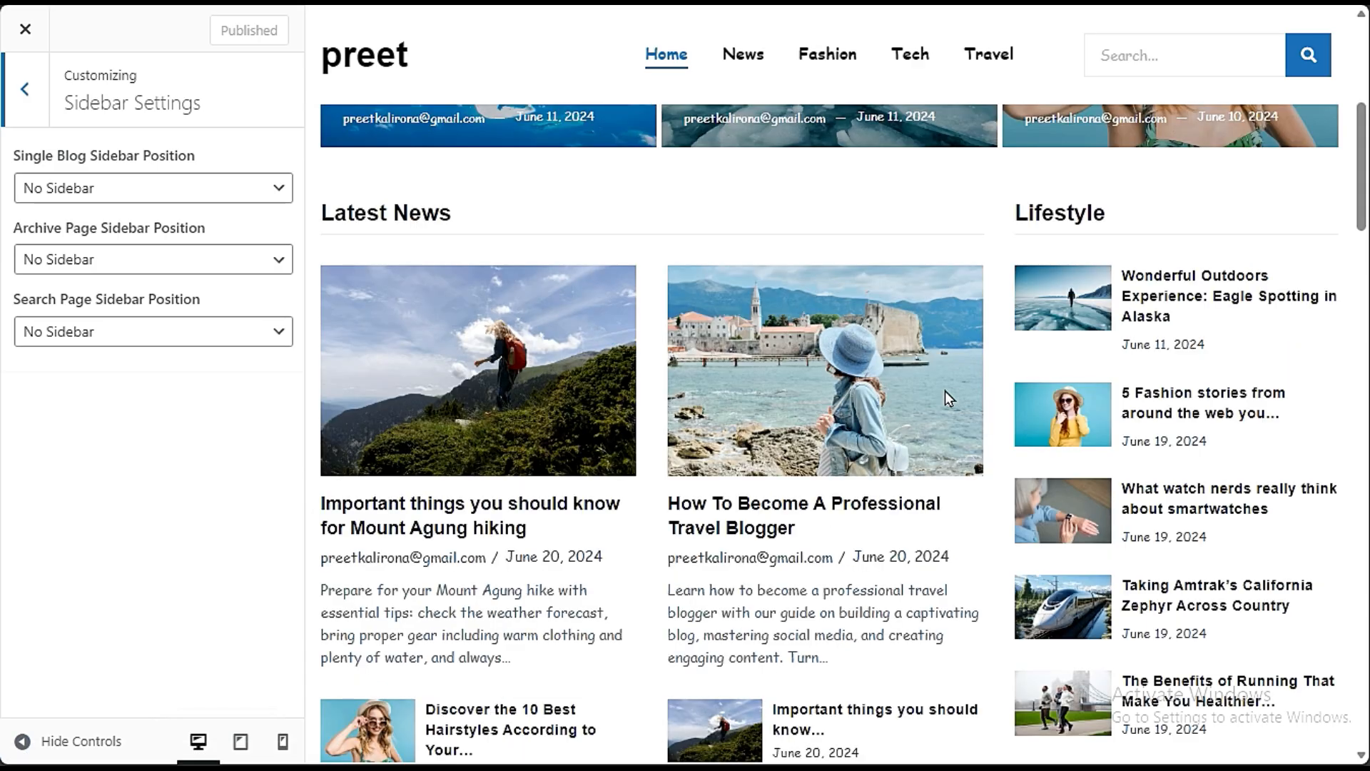
Step: Open the post How To Become A Professional Travel Blogger in the preview and review its sidebar and content
click(767, 505)
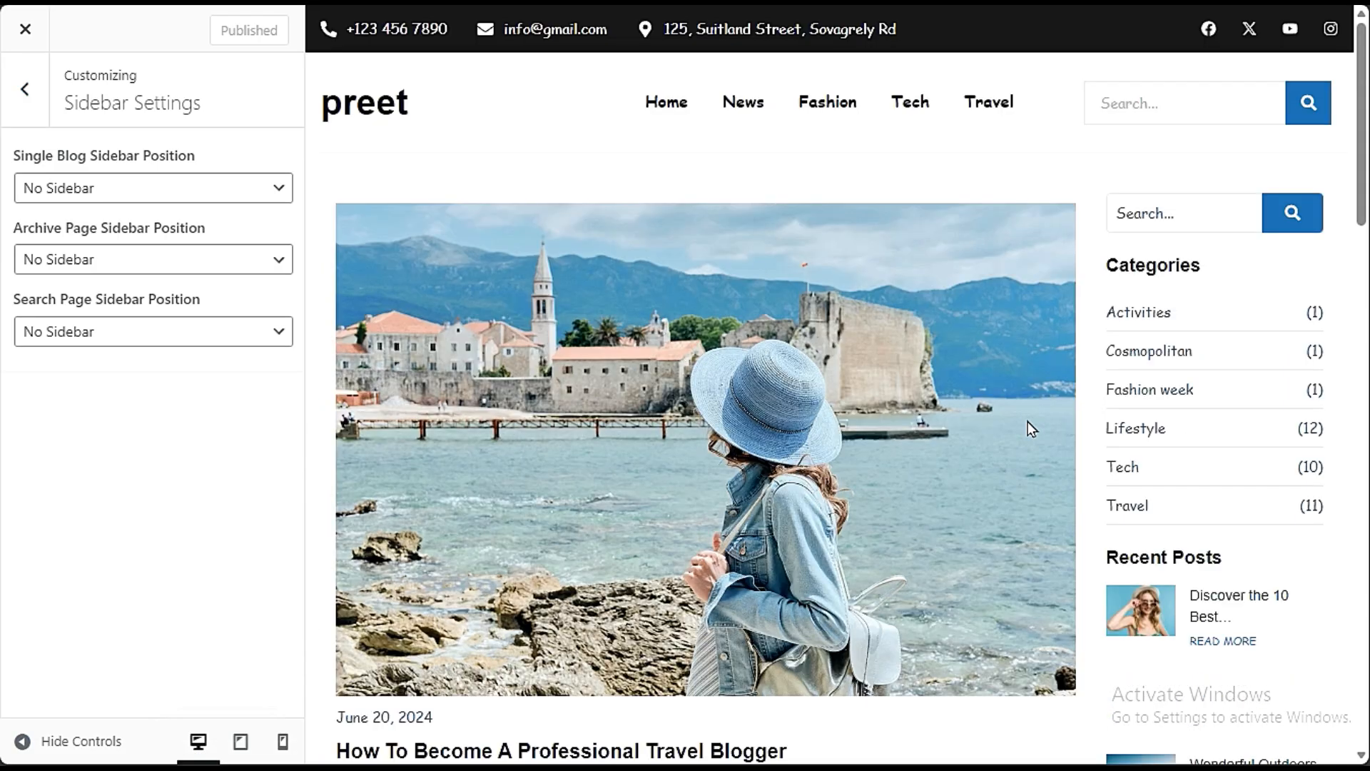
scroll(1159, 545, down, 7)
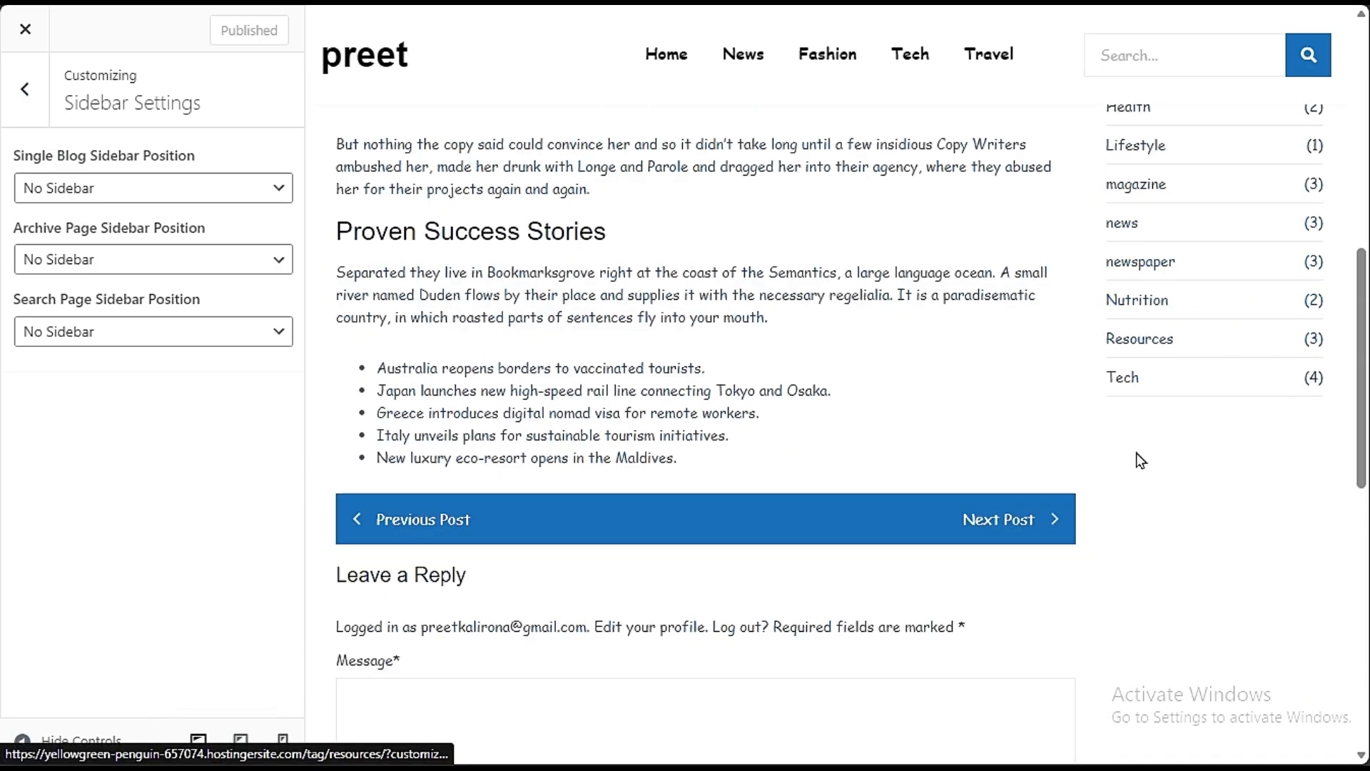
scroll(1136, 452, up, 10)
Step: Leave Sidebar Settings and reopen the Customizer with the home page in the preview
click(26, 87)
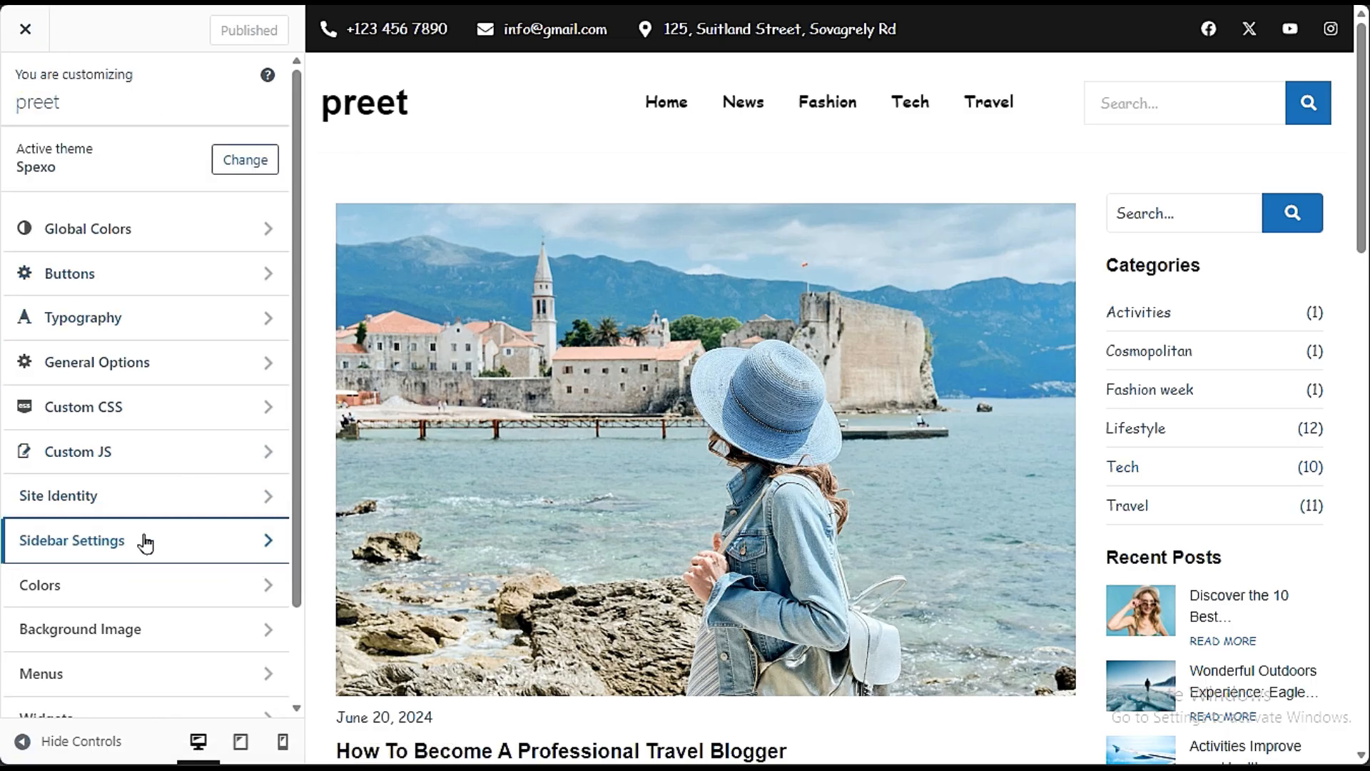
scroll(135, 538, down, 2)
scroll(153, 593, up, 2)
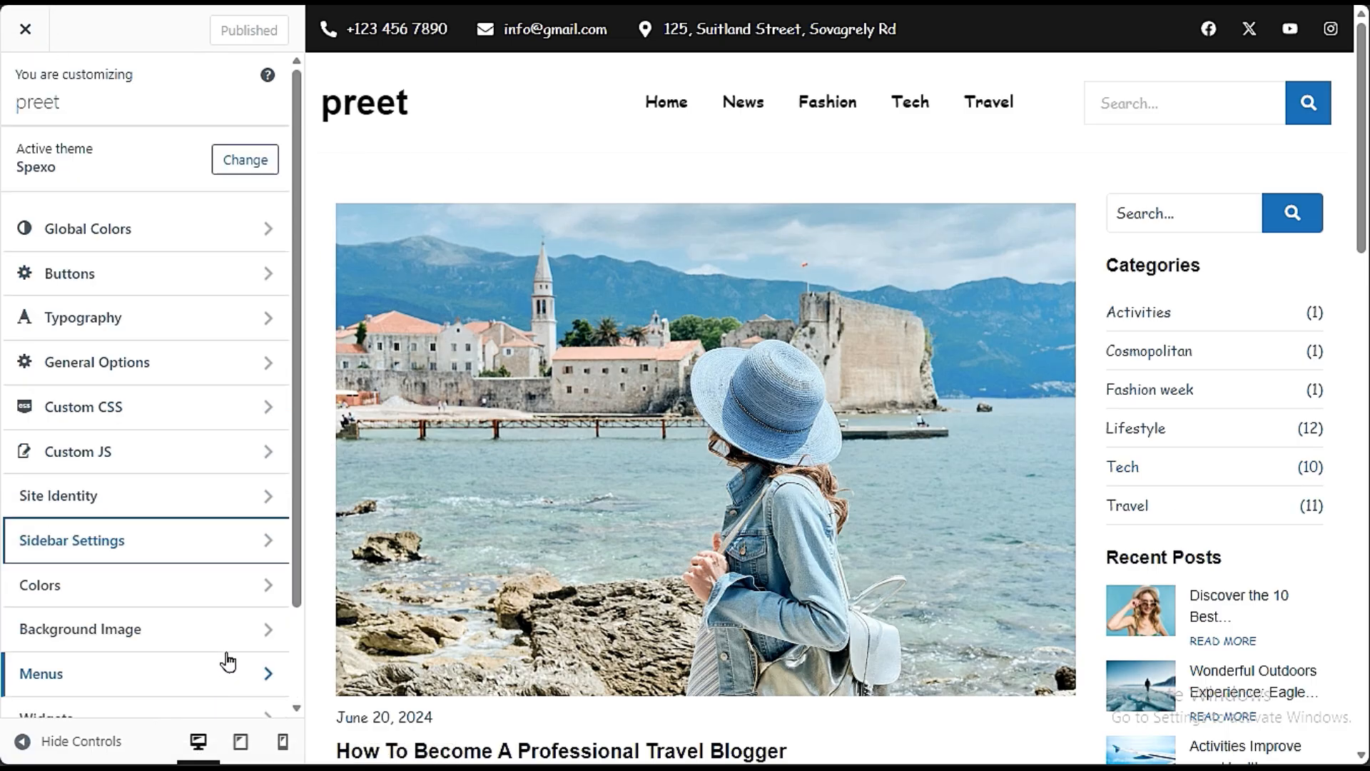
click(43, 31)
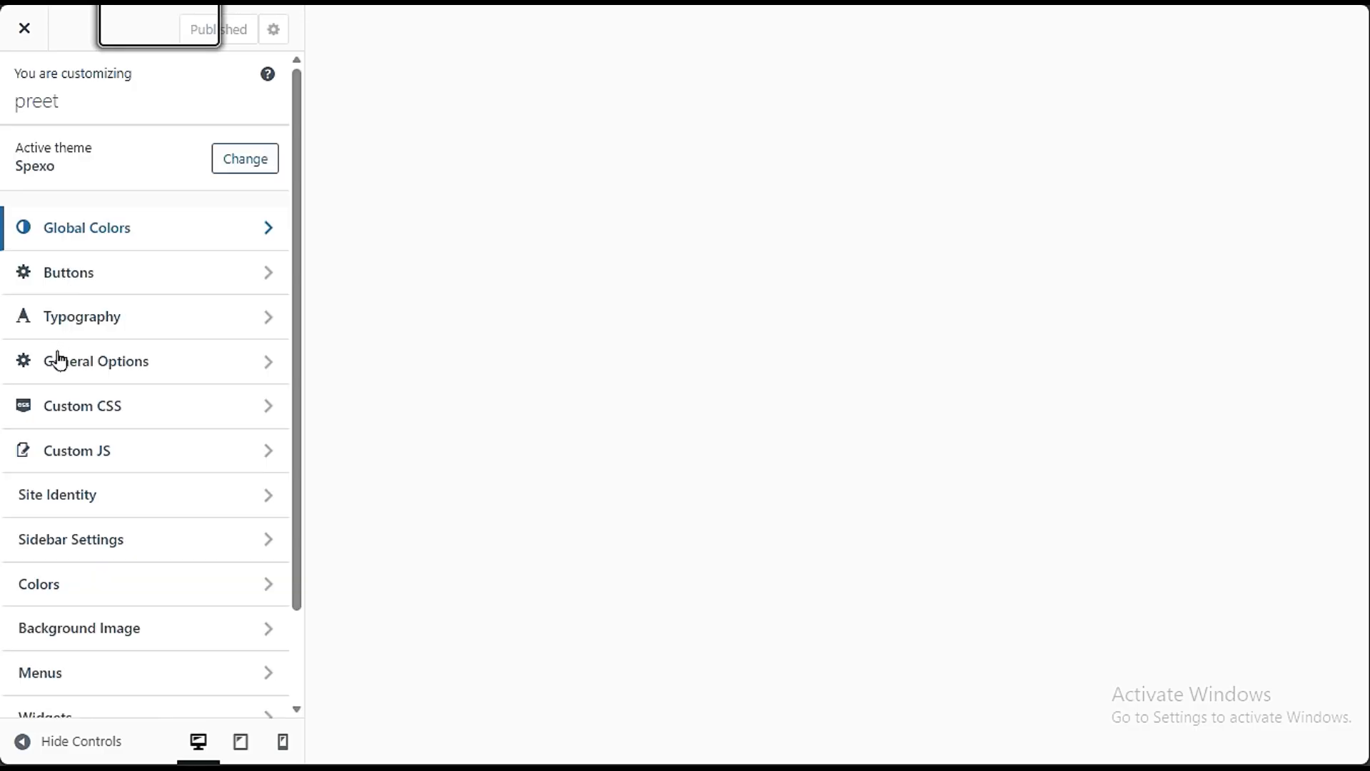
Step: Open Homepage Settings, review the pages available as the posts page and look through the home page preview
scroll(174, 489, down, 2)
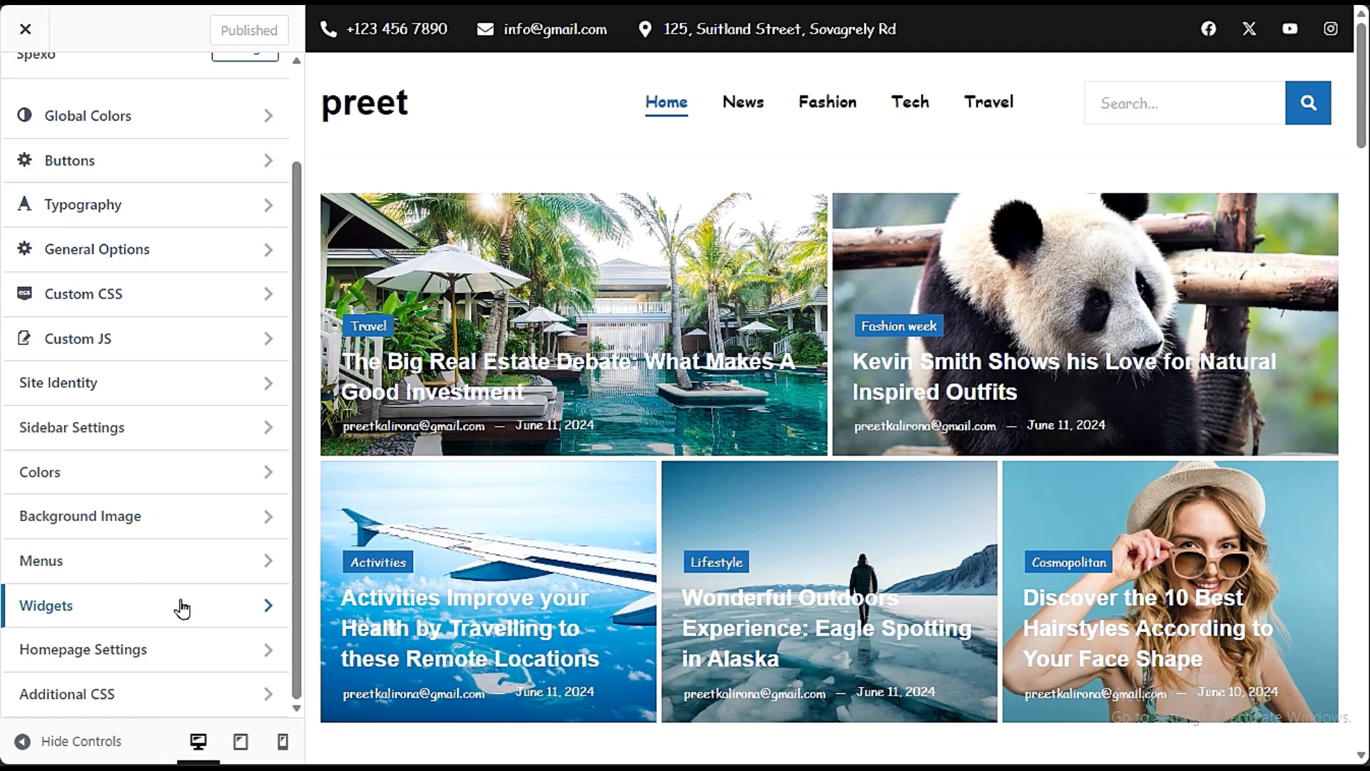
click(148, 648)
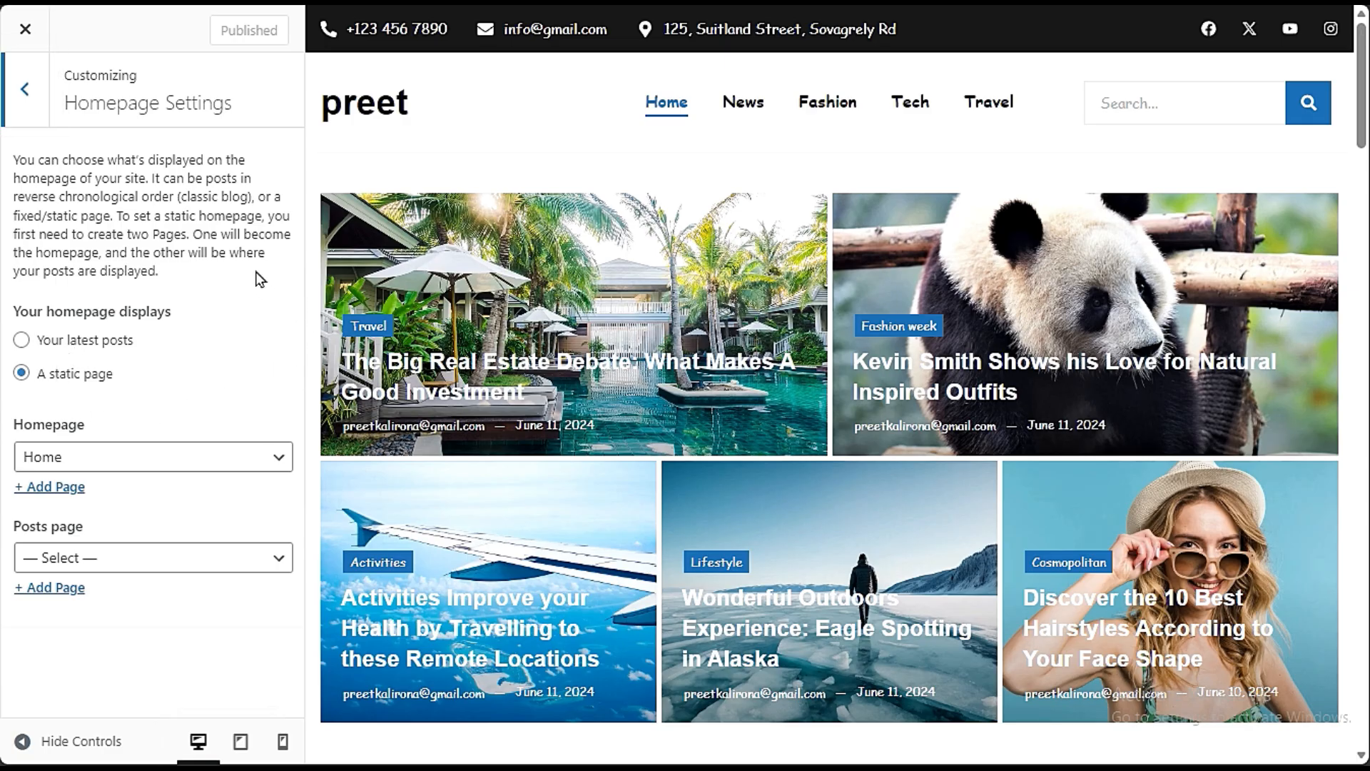
click(163, 560)
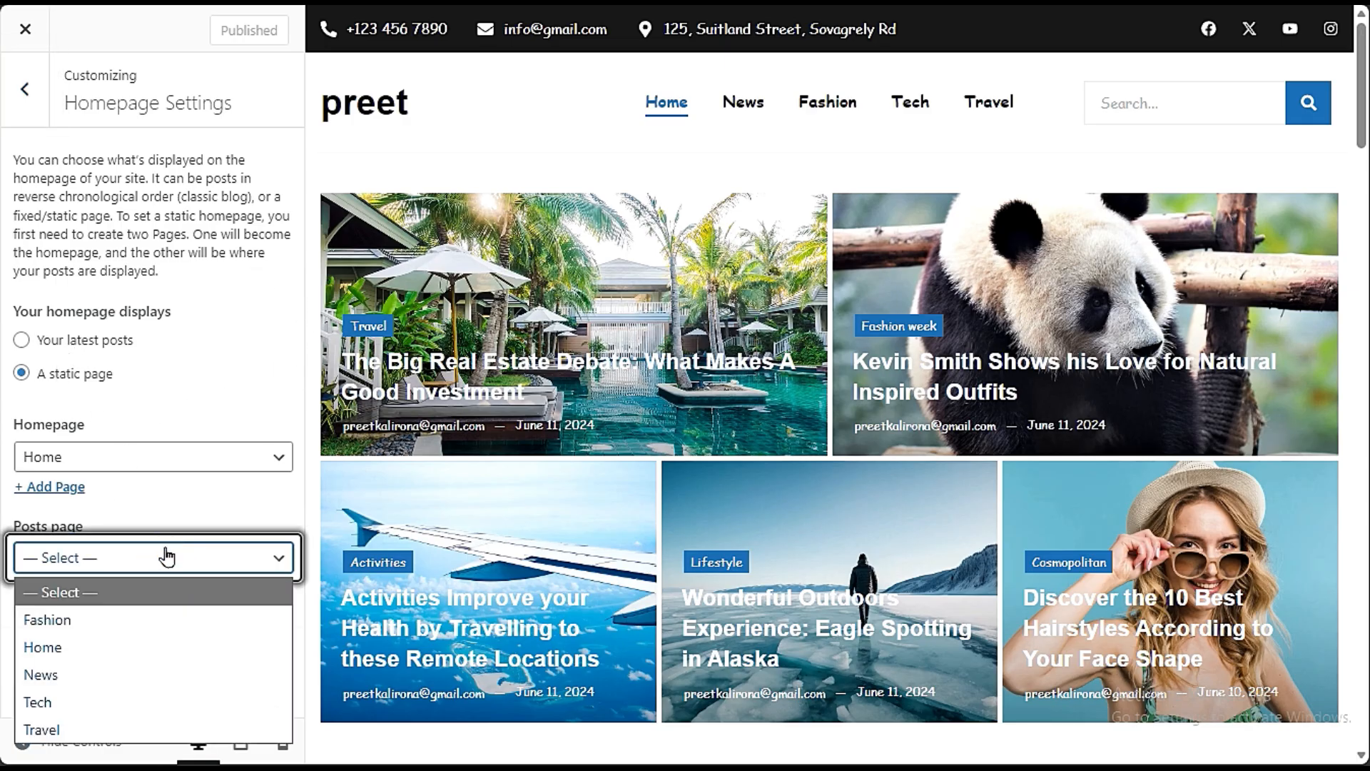
click(176, 497)
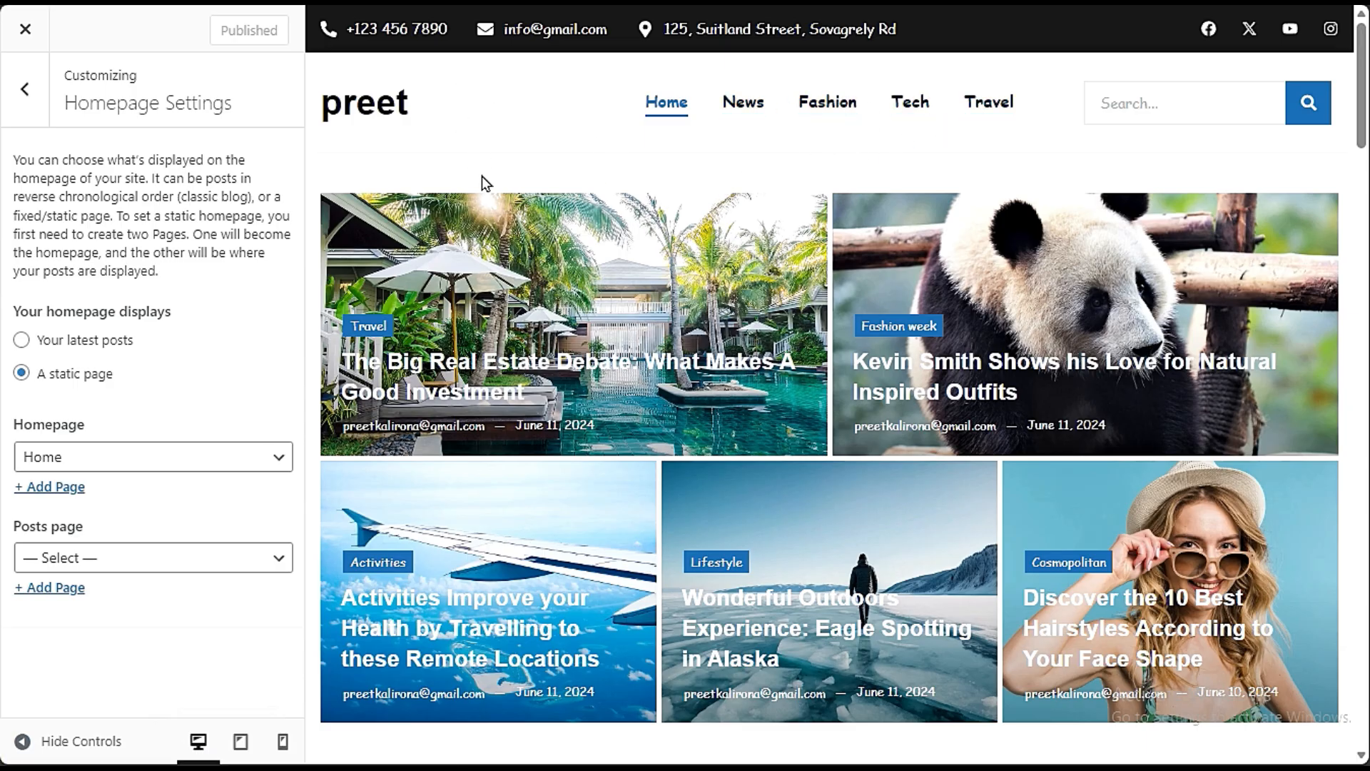
scroll(563, 489, down, 15)
scroll(567, 494, down, 10)
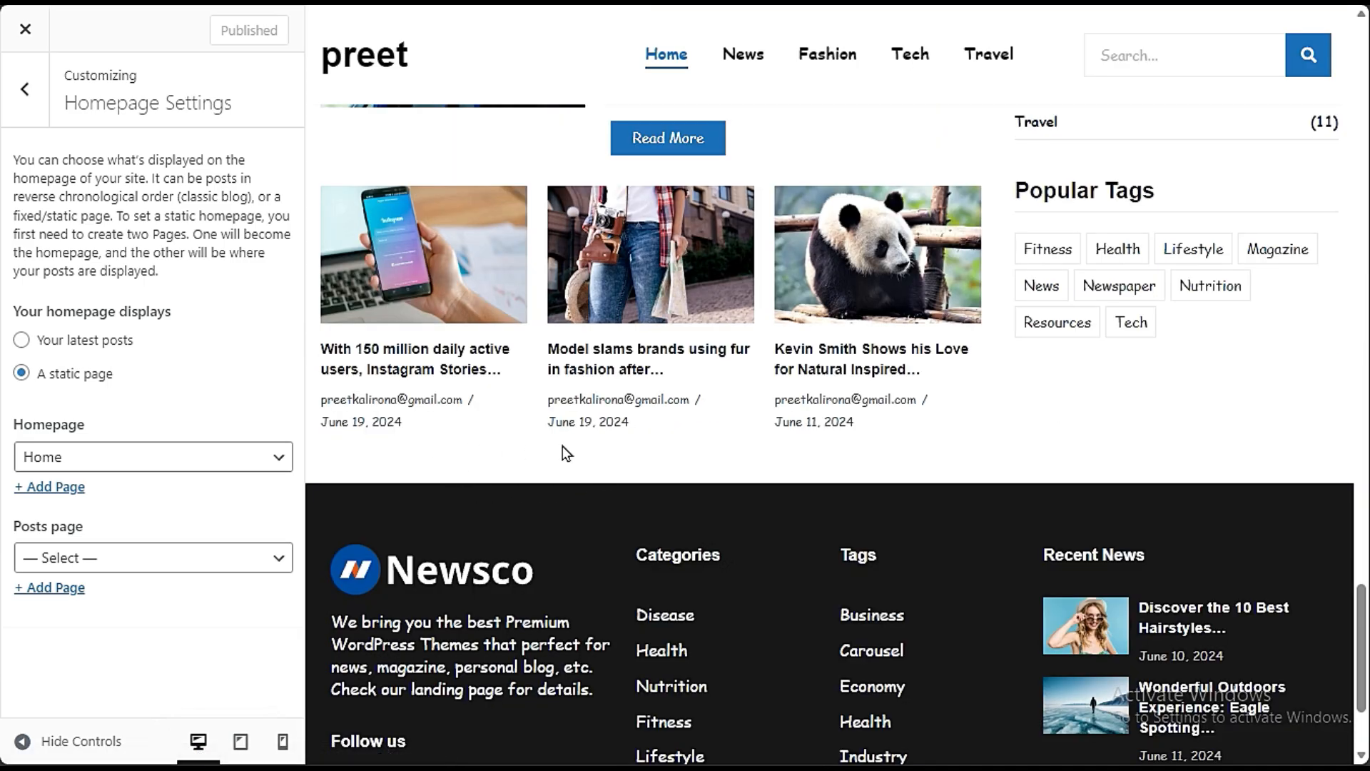
scroll(891, 378, up, 20)
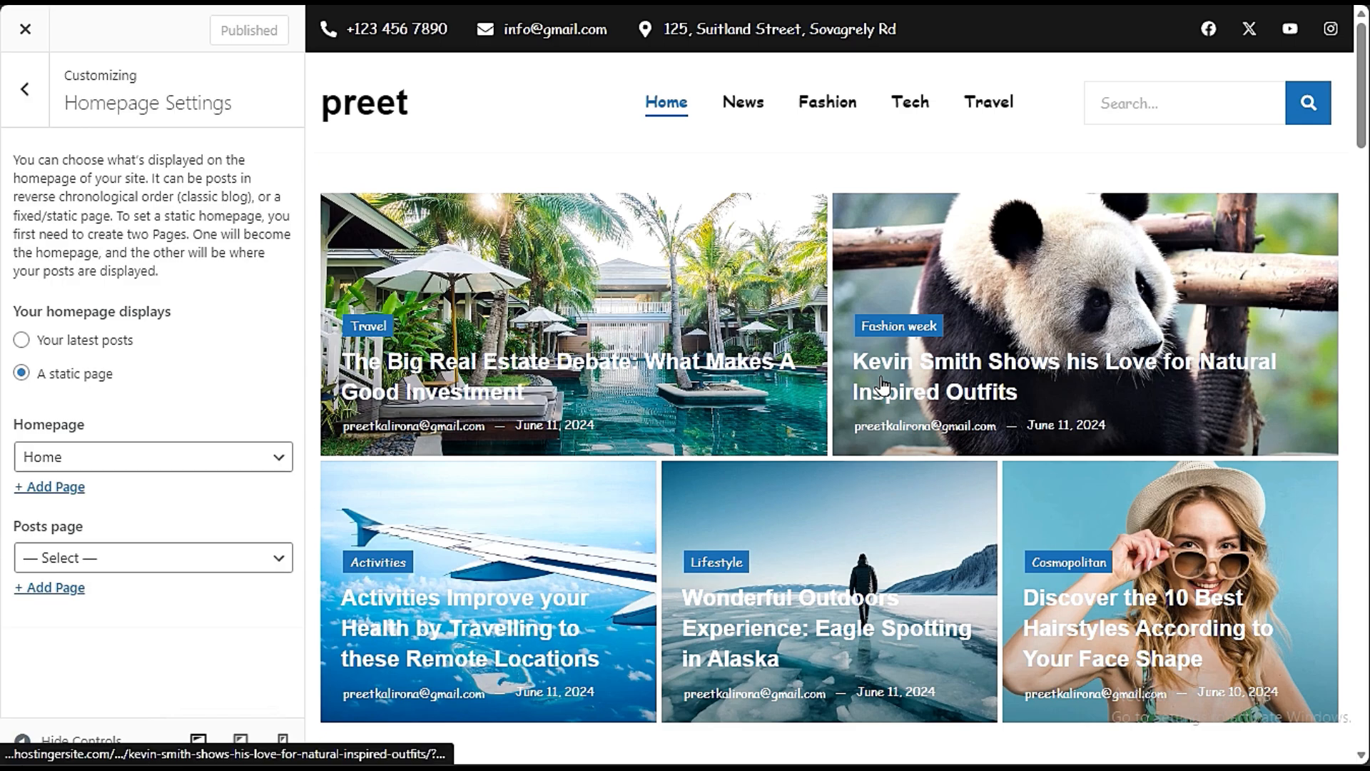
Step: Enter news as the title for a new posts page and leave Homepage Settings without adding it
click(73, 594)
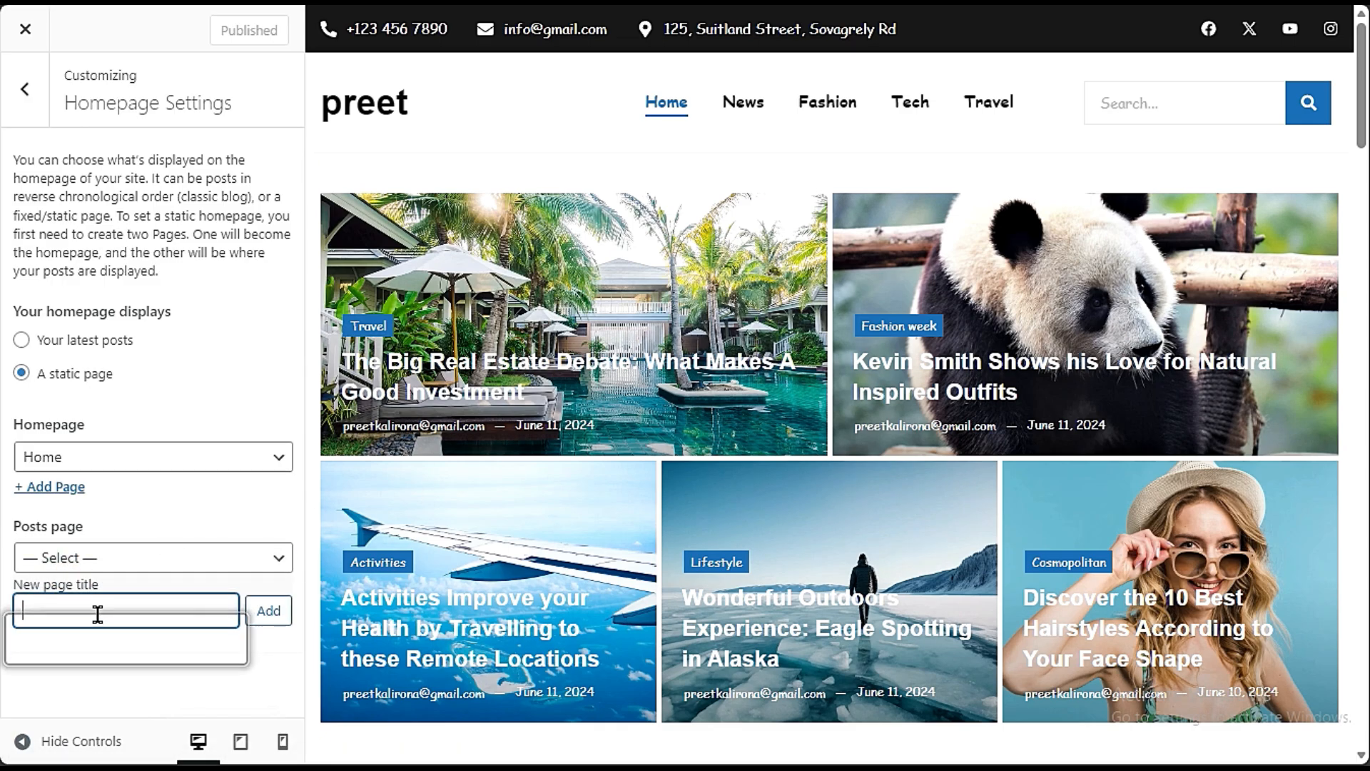
text(n)
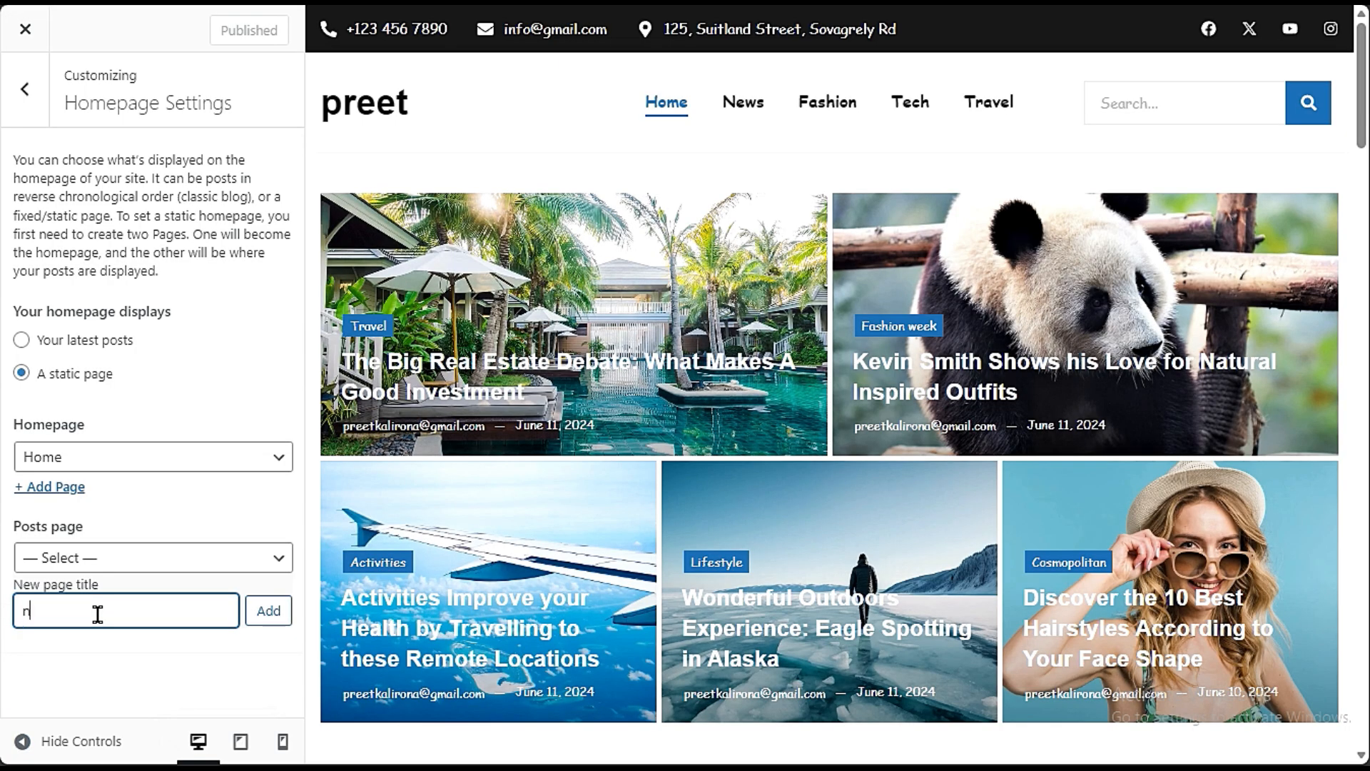
text(ews)
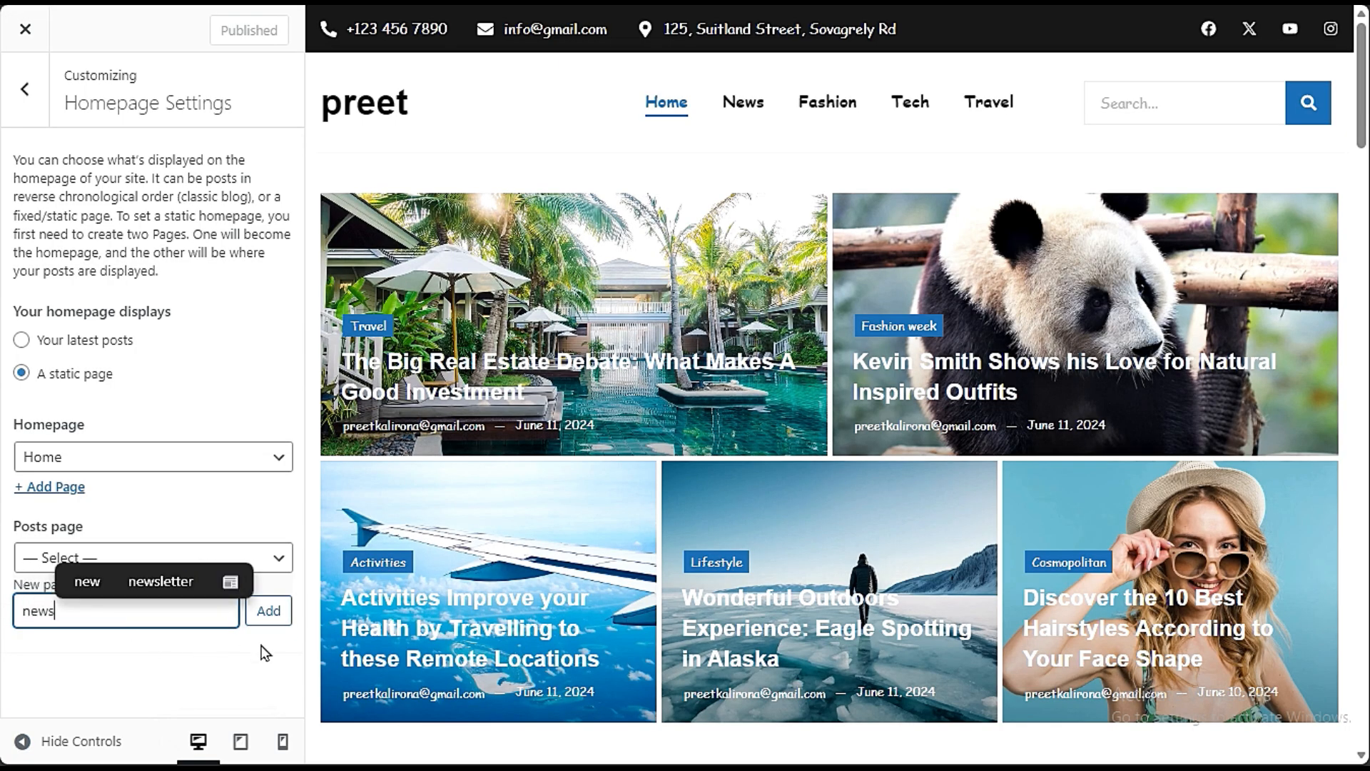
click(264, 652)
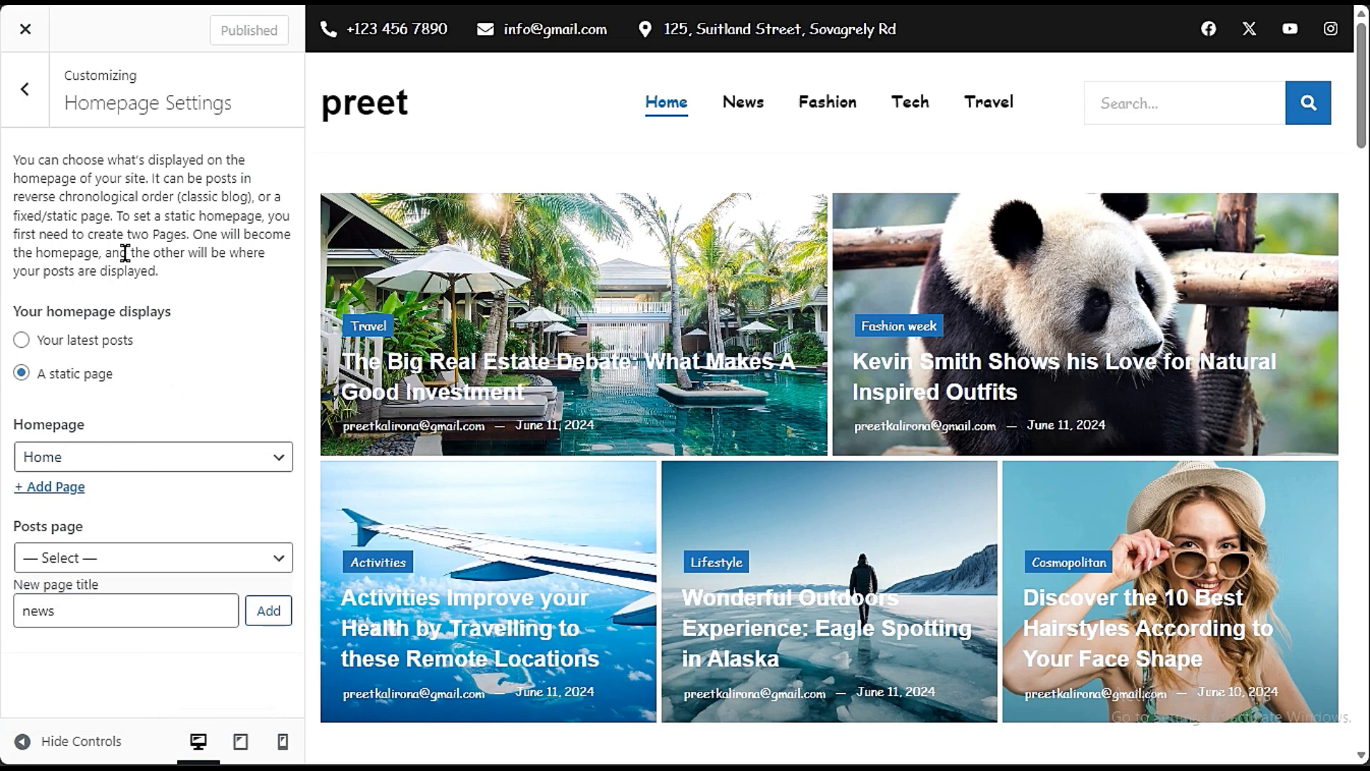
click(24, 89)
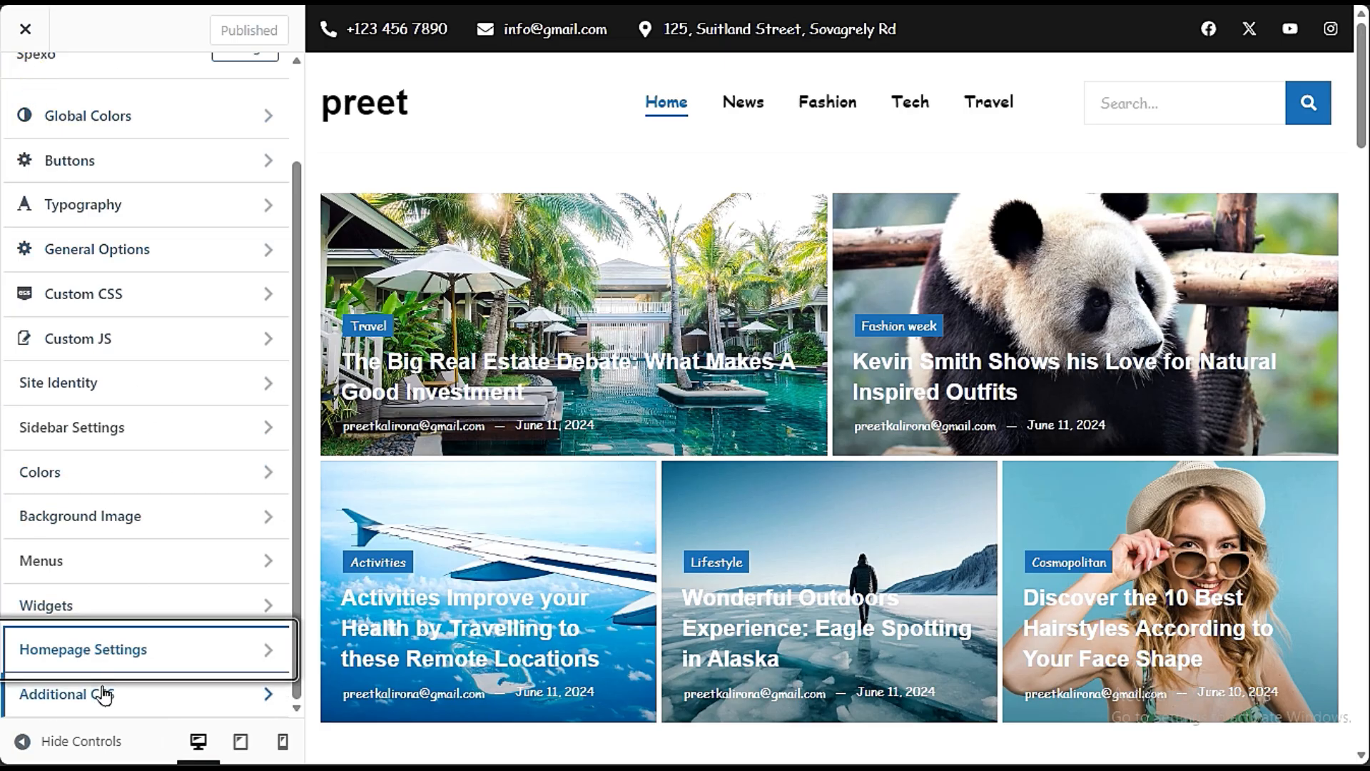
Step: Look into the Additional CSS, Custom CSS and Custom JS sections and exit the Customizer to the live home page
click(103, 694)
click(29, 91)
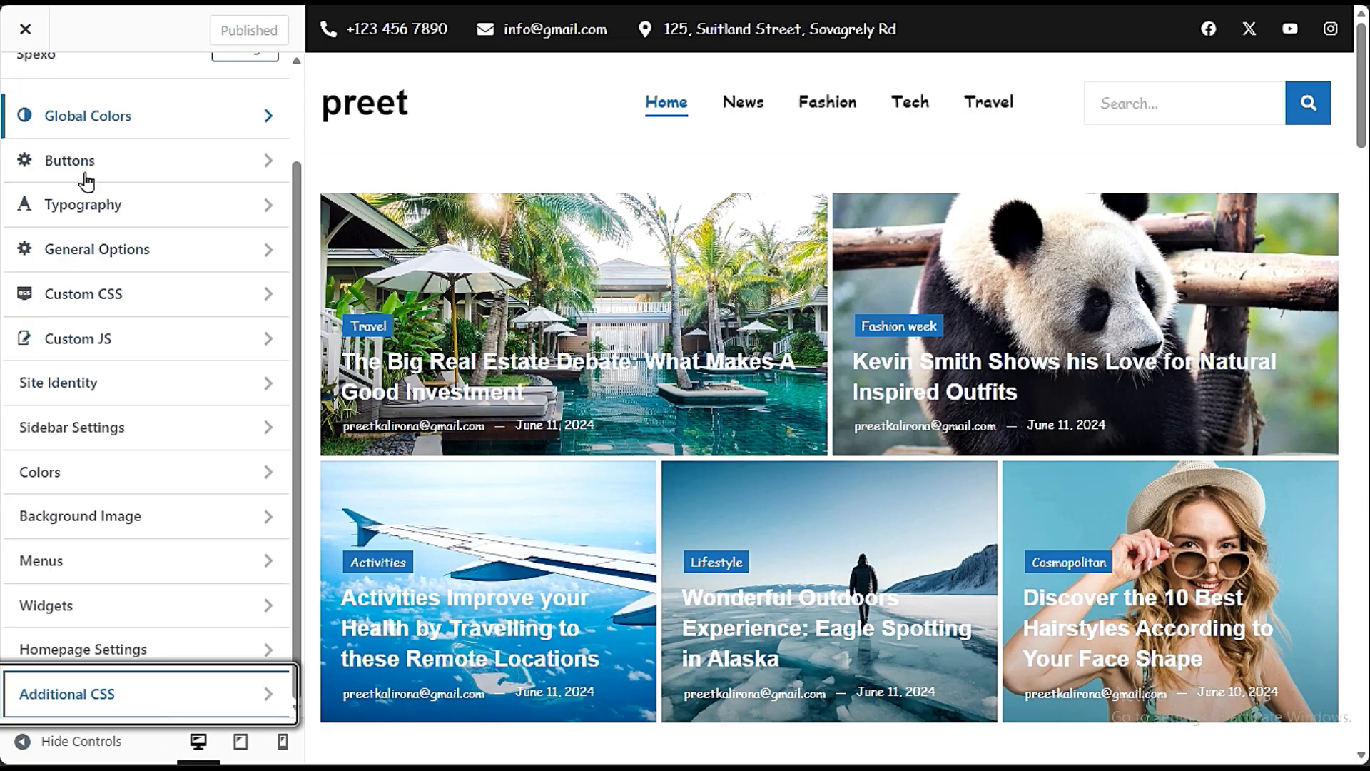
scroll(190, 401, up, 2)
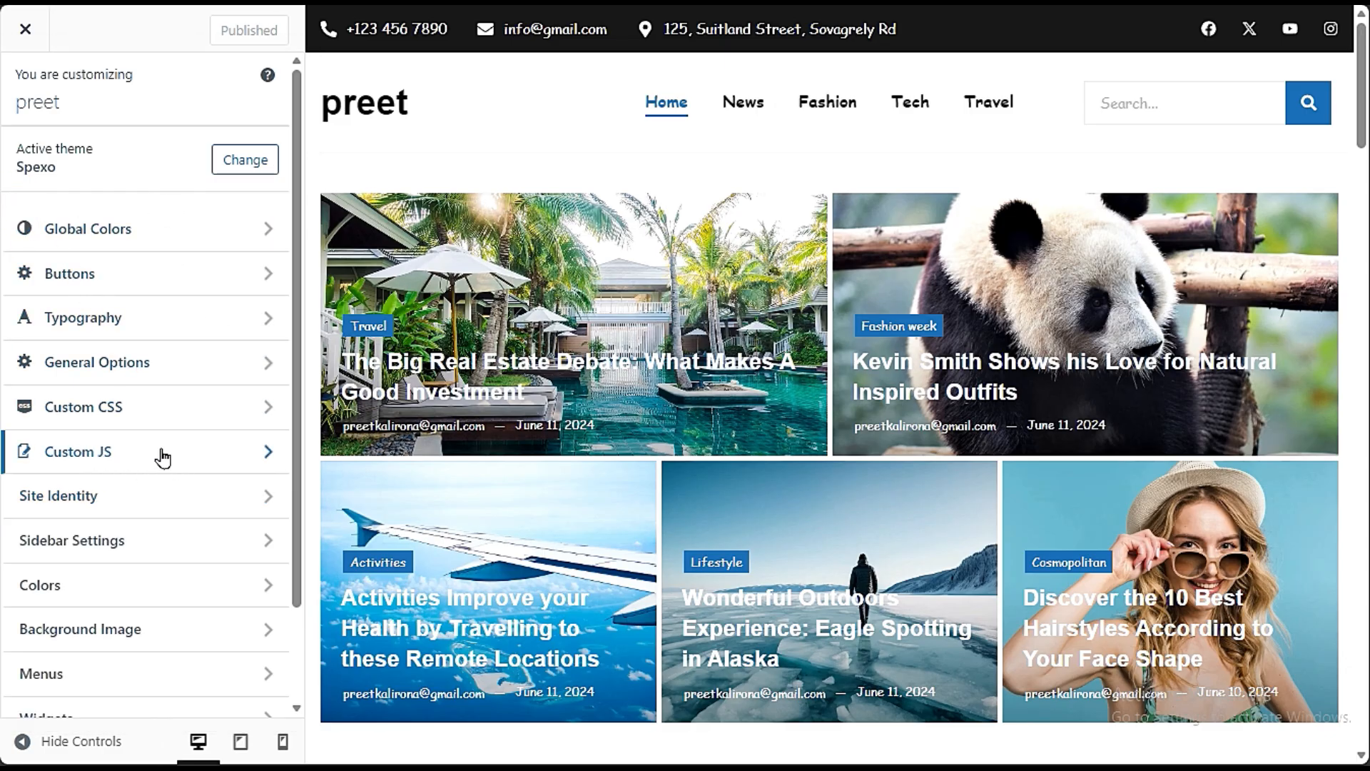
click(160, 417)
click(21, 94)
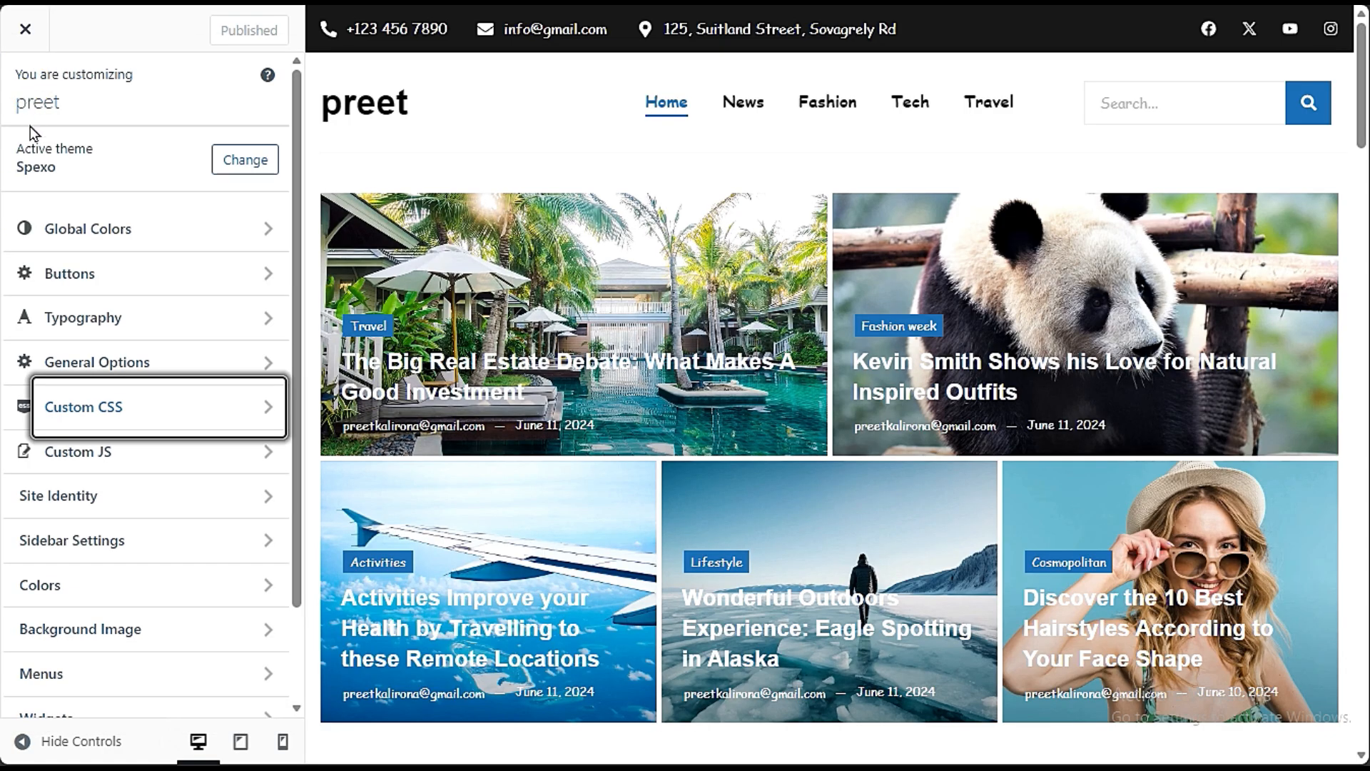
click(68, 452)
click(25, 92)
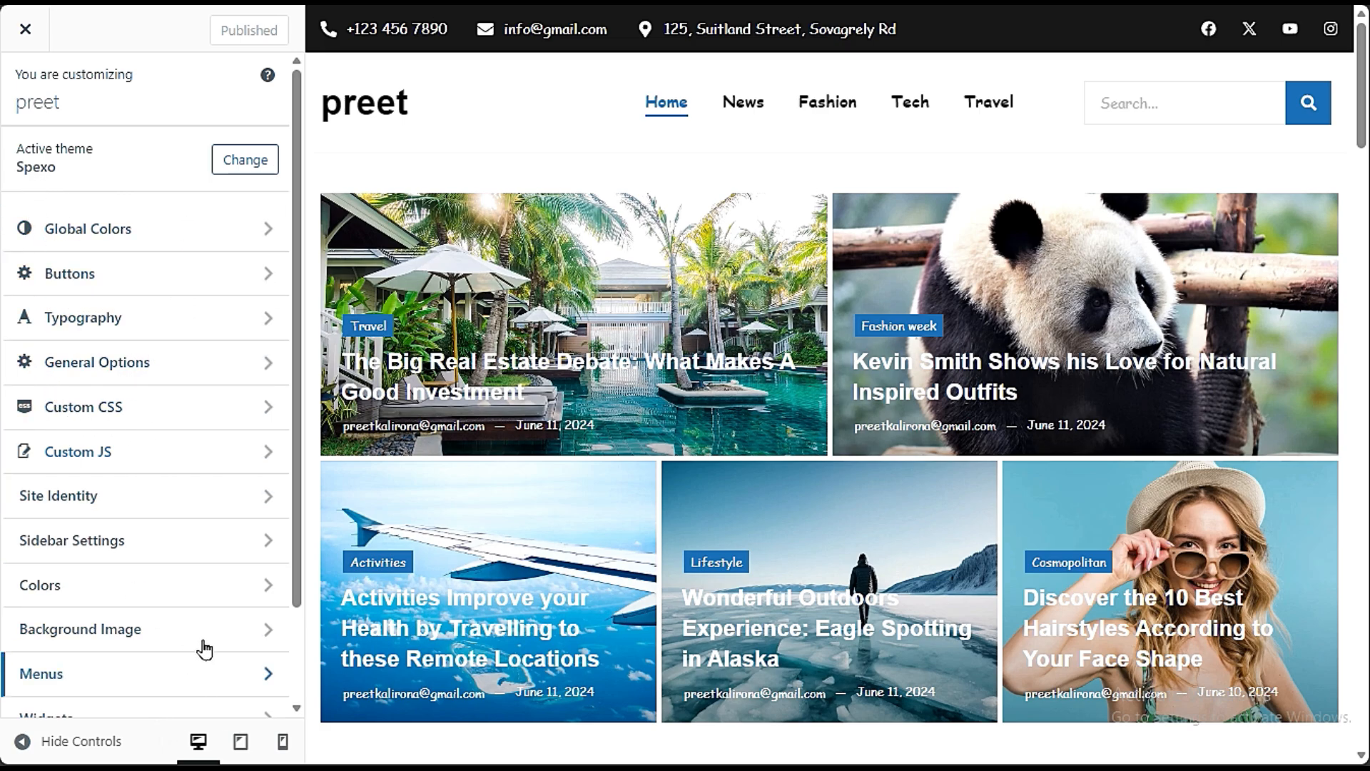
click(25, 29)
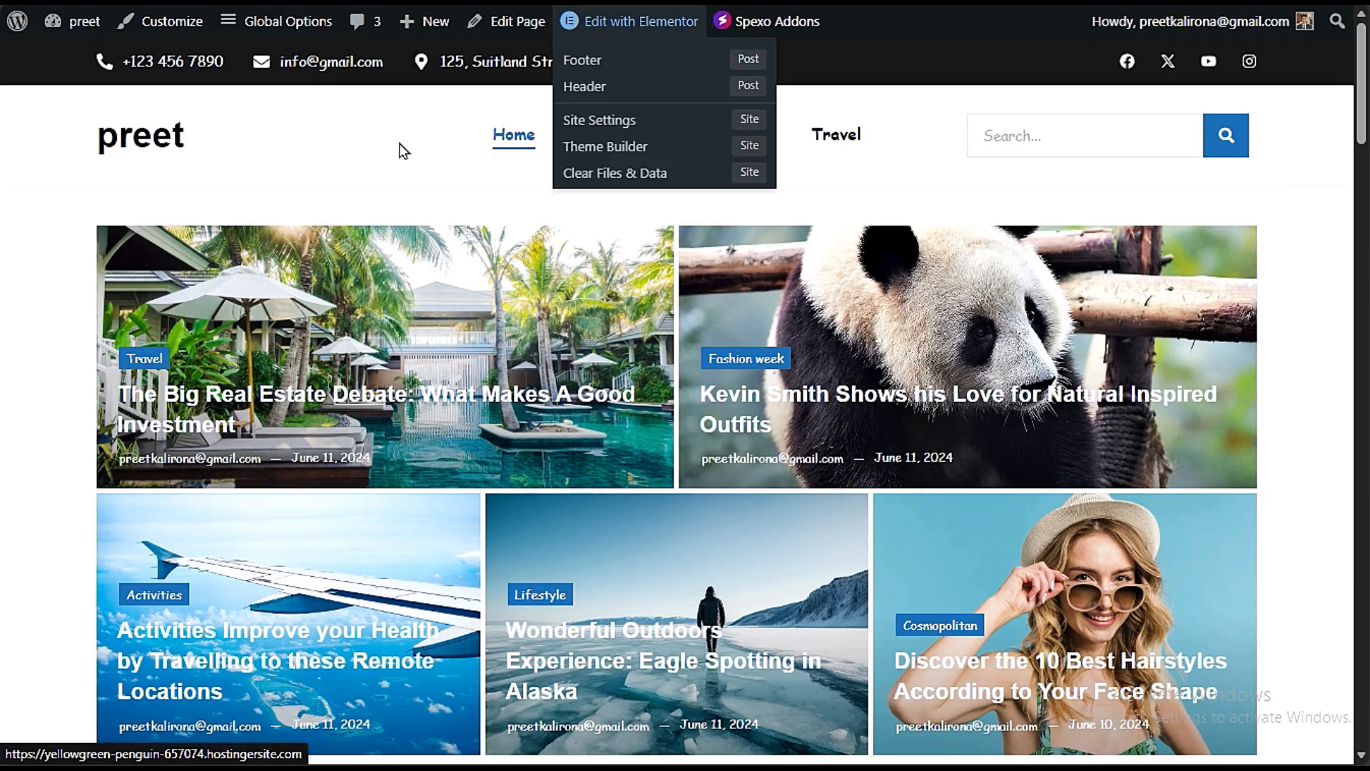
Step: Open the site's header template for editing in Elementor and close the Structure panel
mouse_move(619, 21)
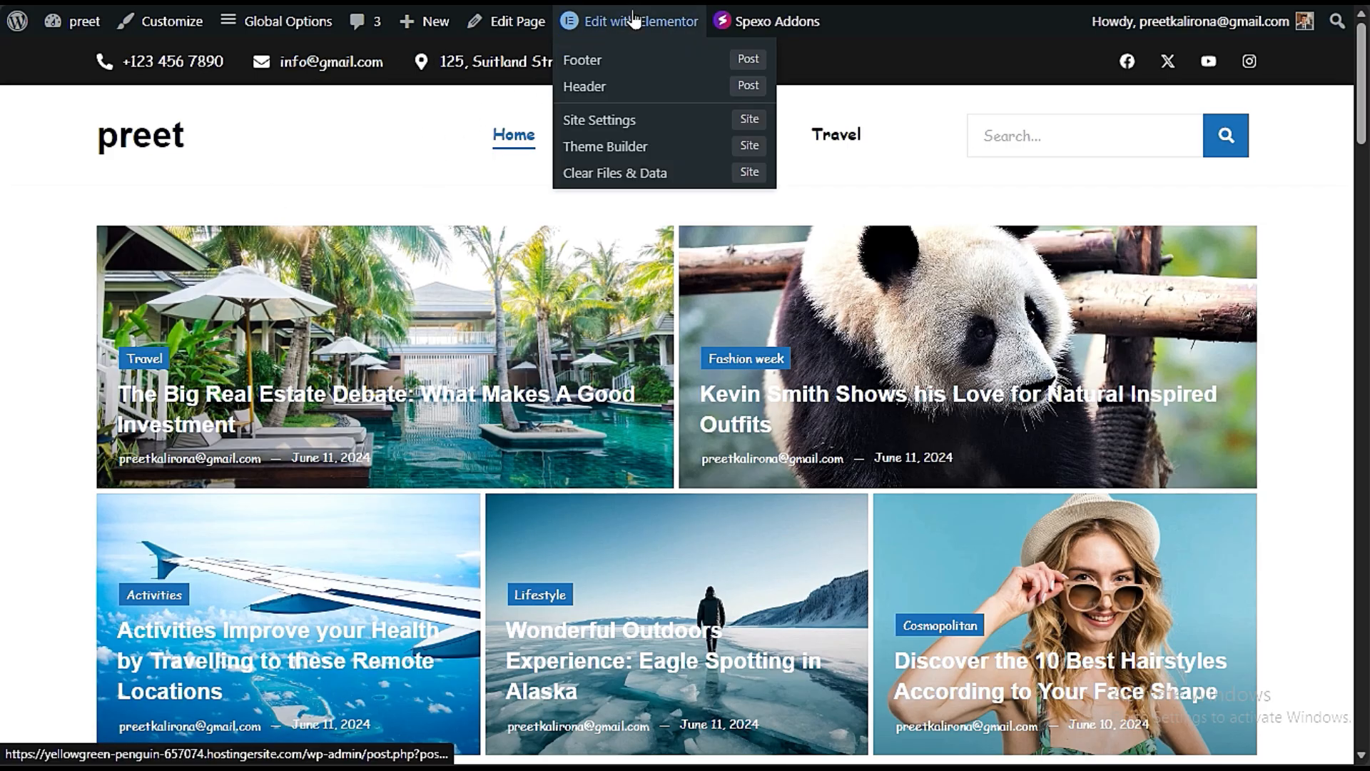
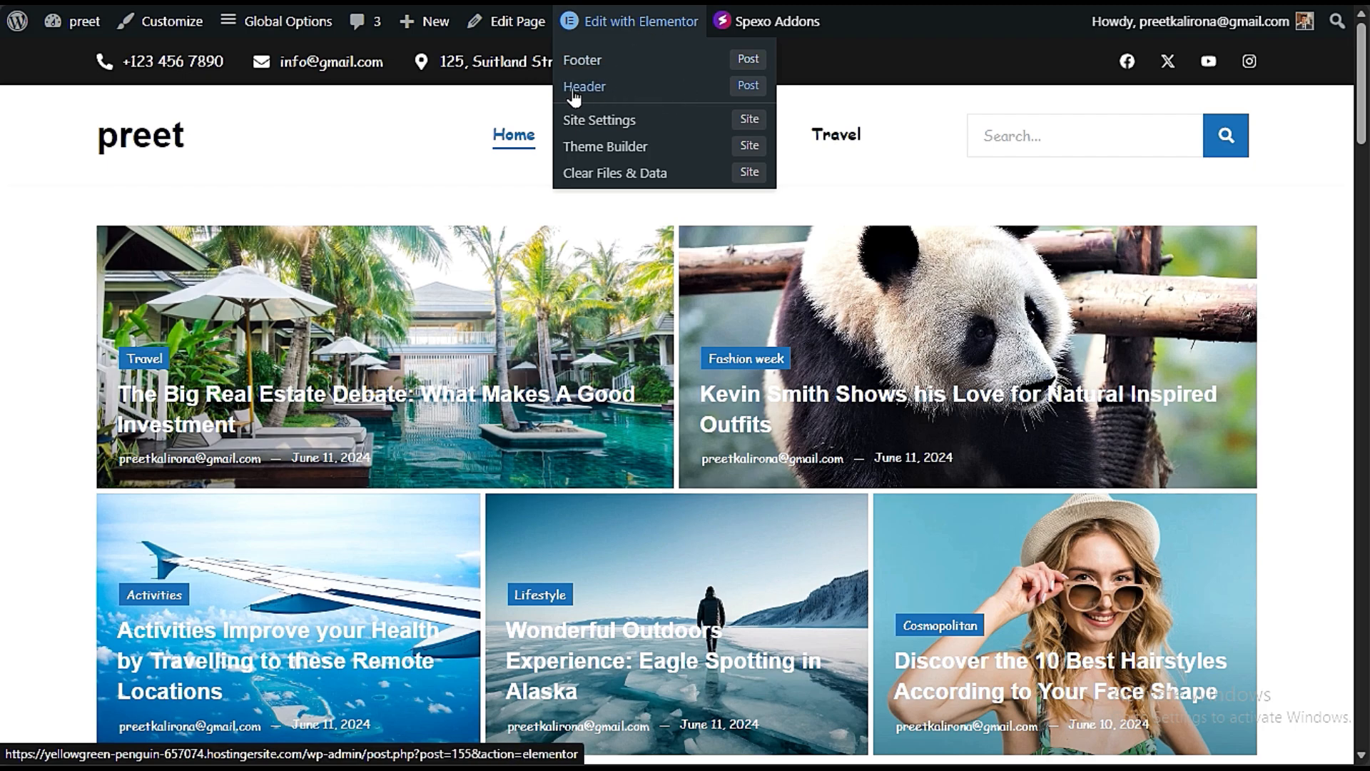
click(611, 95)
click(681, 92)
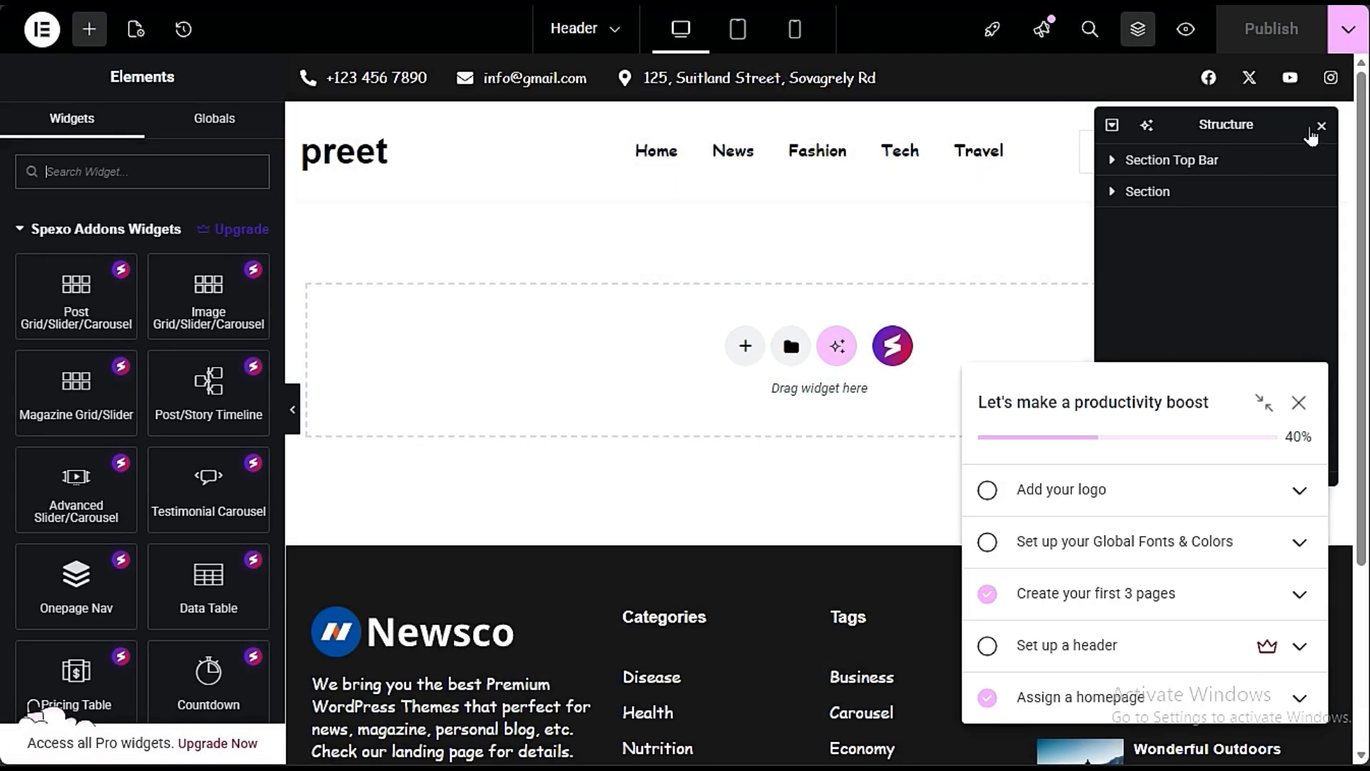
click(1320, 125)
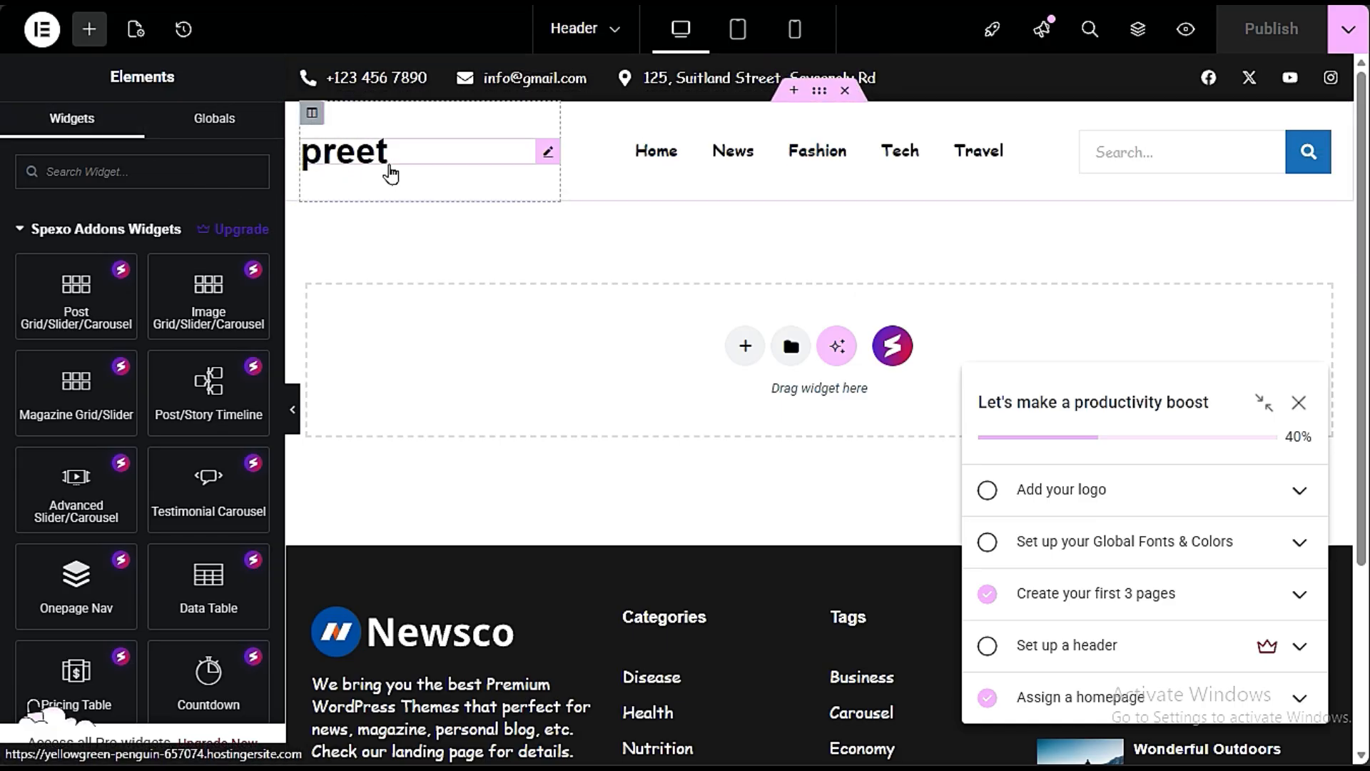
Step: Switch the header's site logo to a custom image and insert the Preet Web Vision logo from the media library
click(362, 161)
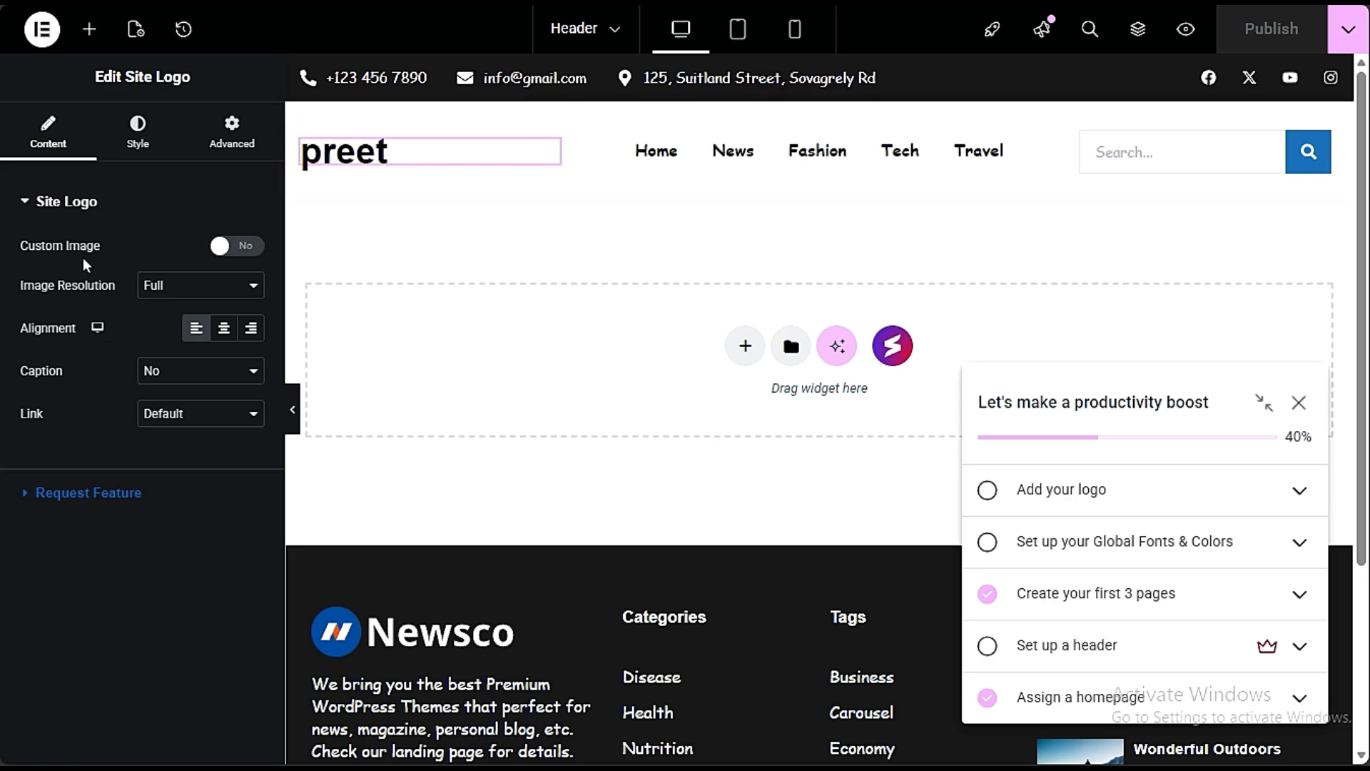
click(222, 248)
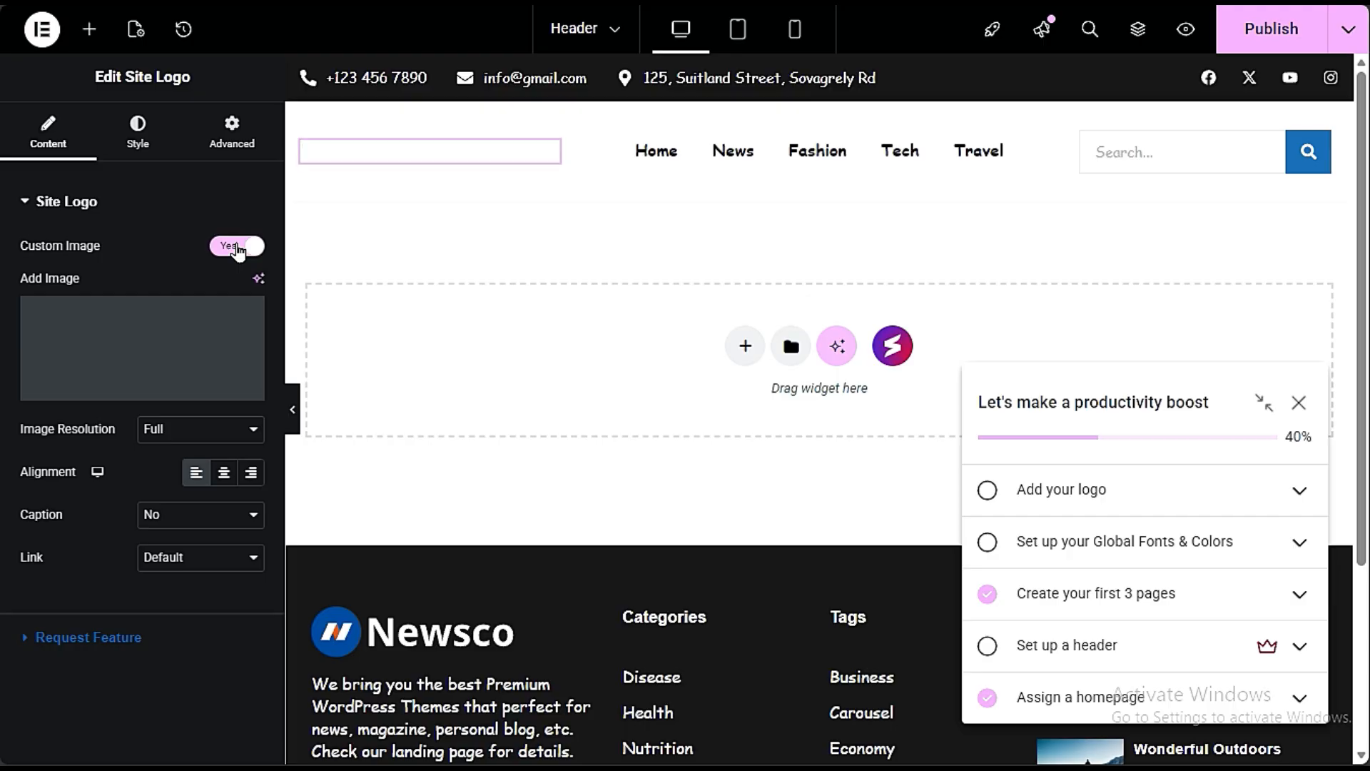
click(132, 394)
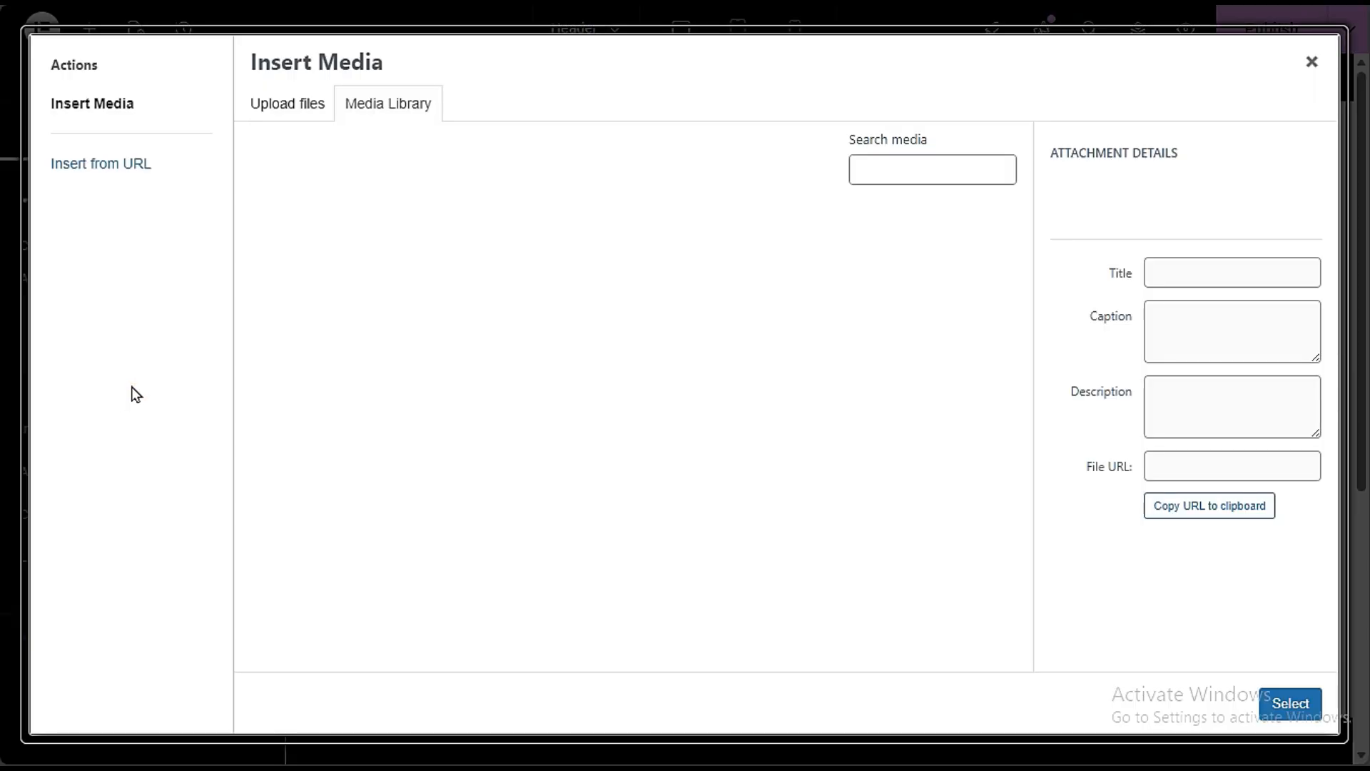
click(294, 307)
click(1264, 708)
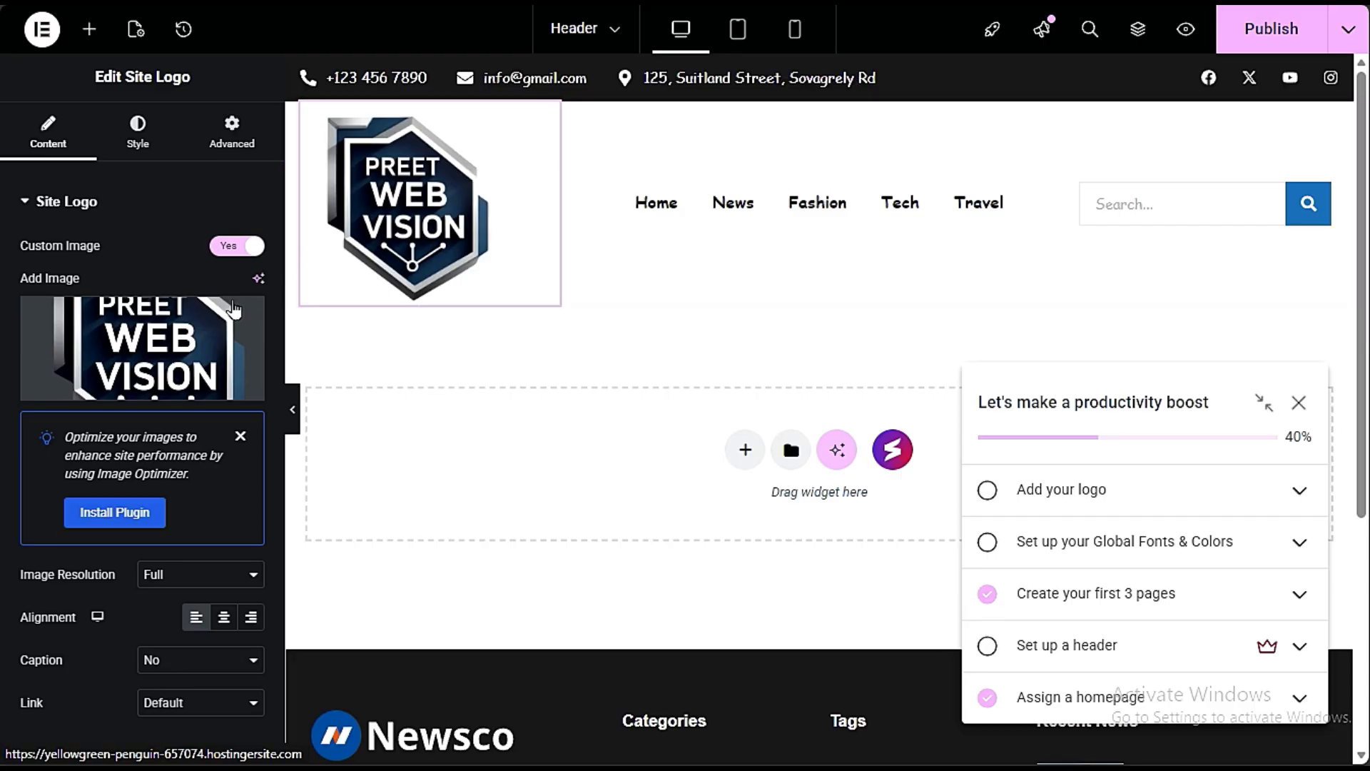
Step: Set the site logo's width to 73 px and publish the header
mouse_move(222, 321)
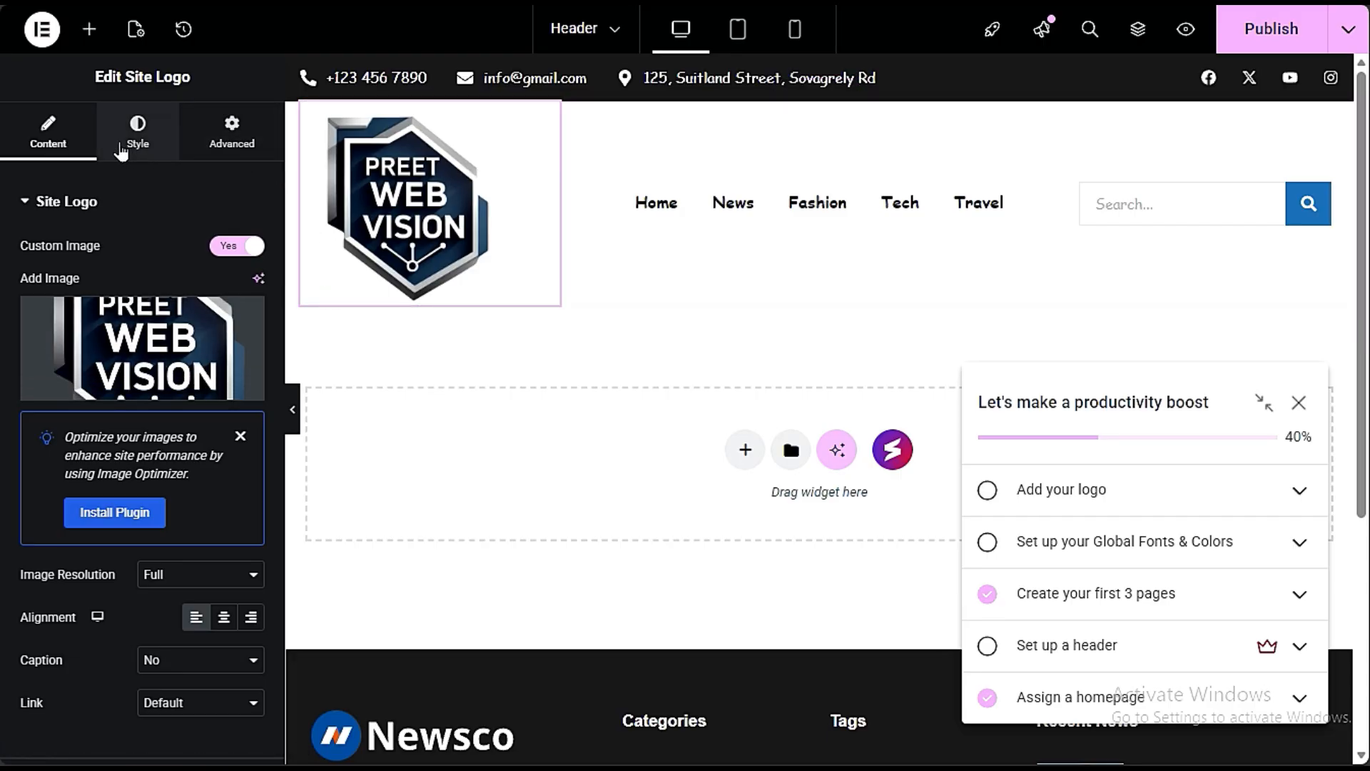
click(132, 139)
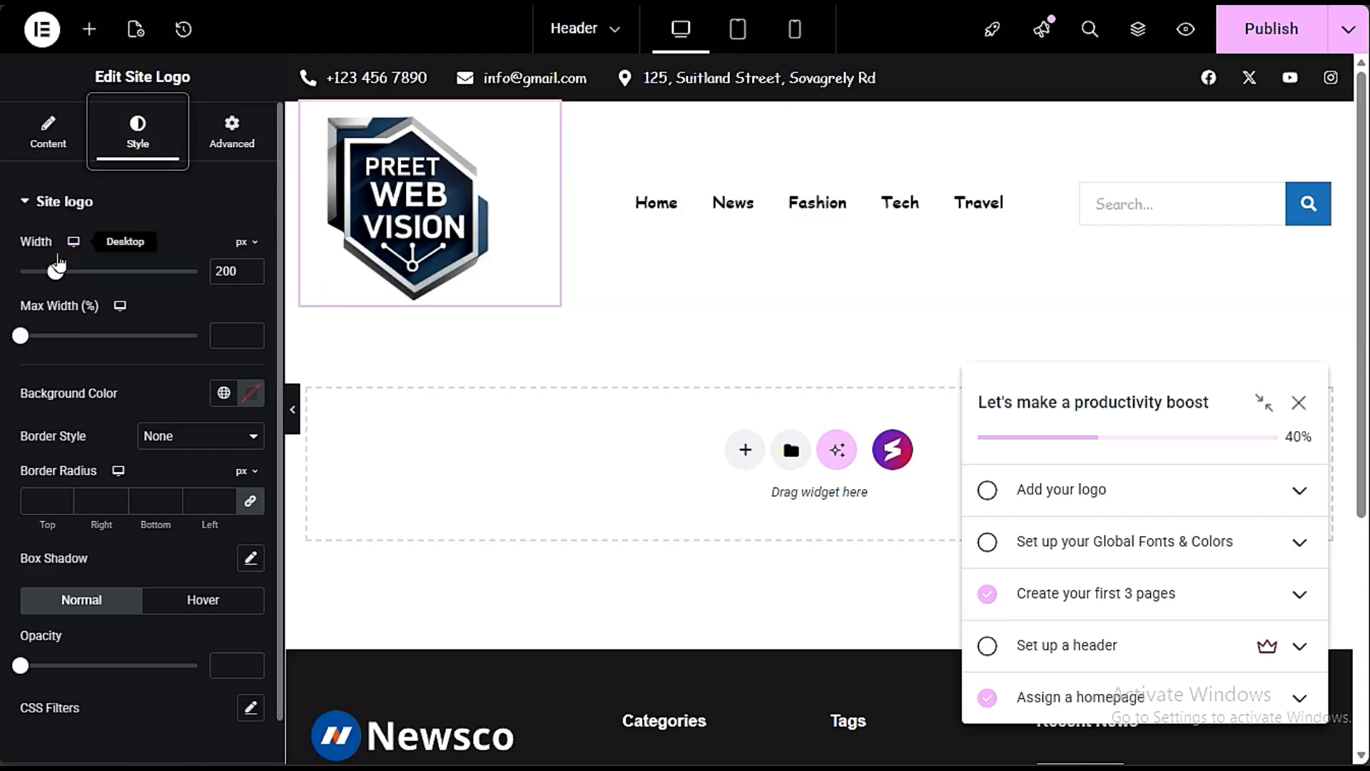
drag(55, 272, 32, 275)
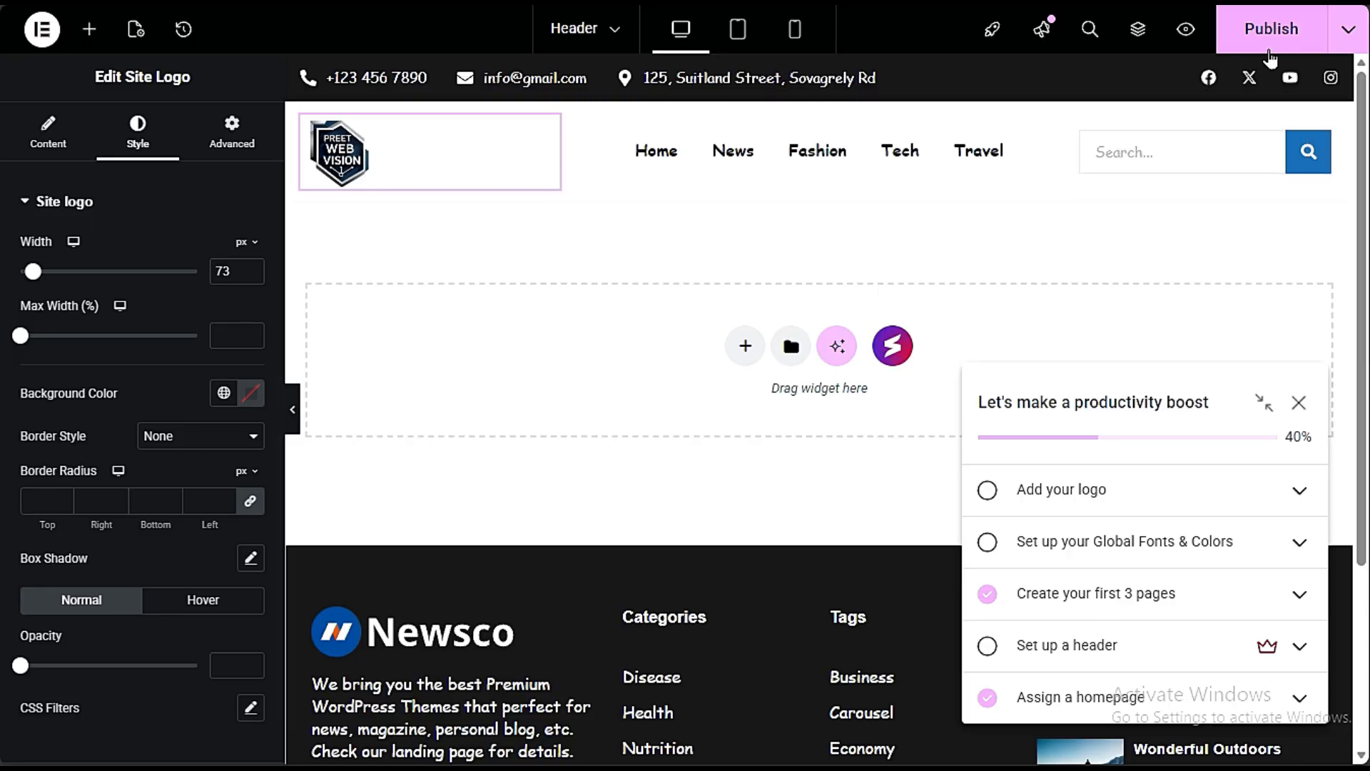
click(1266, 30)
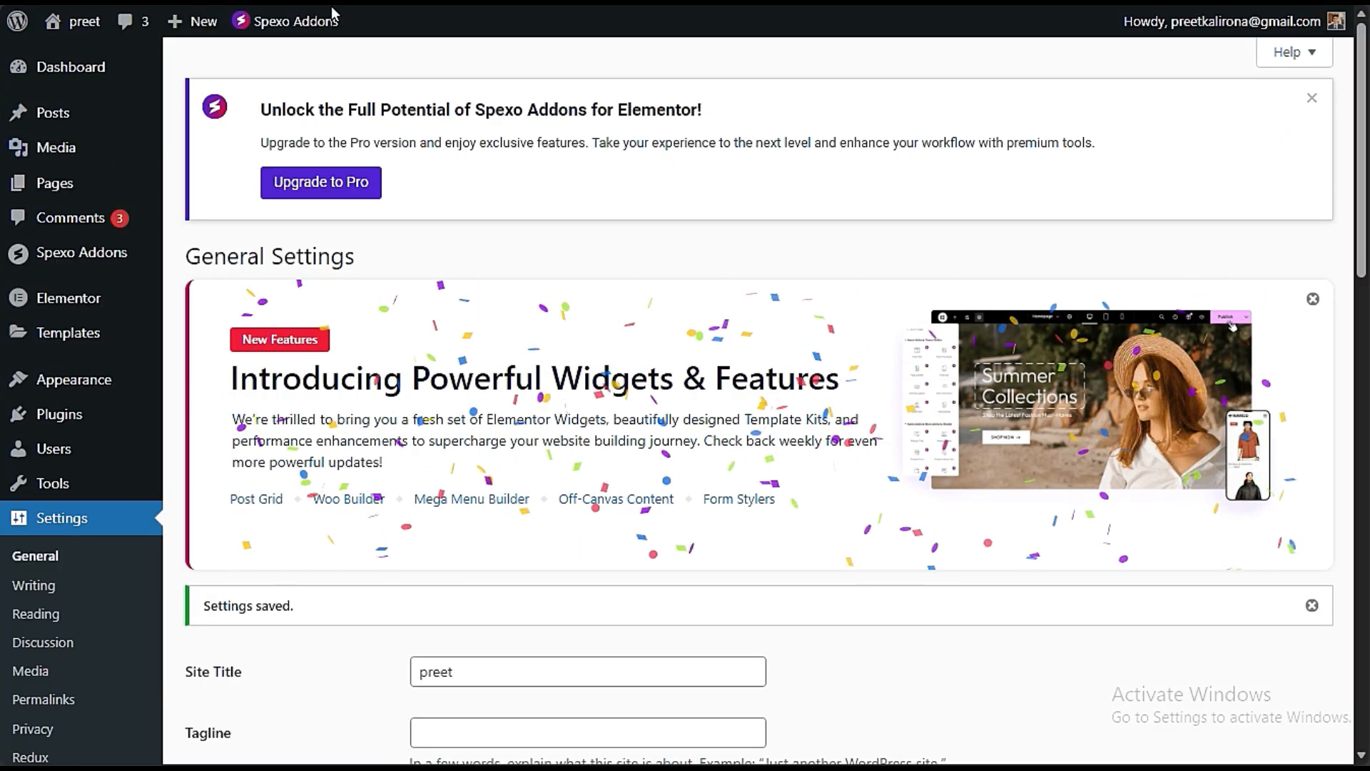
Step: Add a post category named Finance with the slug Finance, no parent category and an empty description
mouse_move(88, 116)
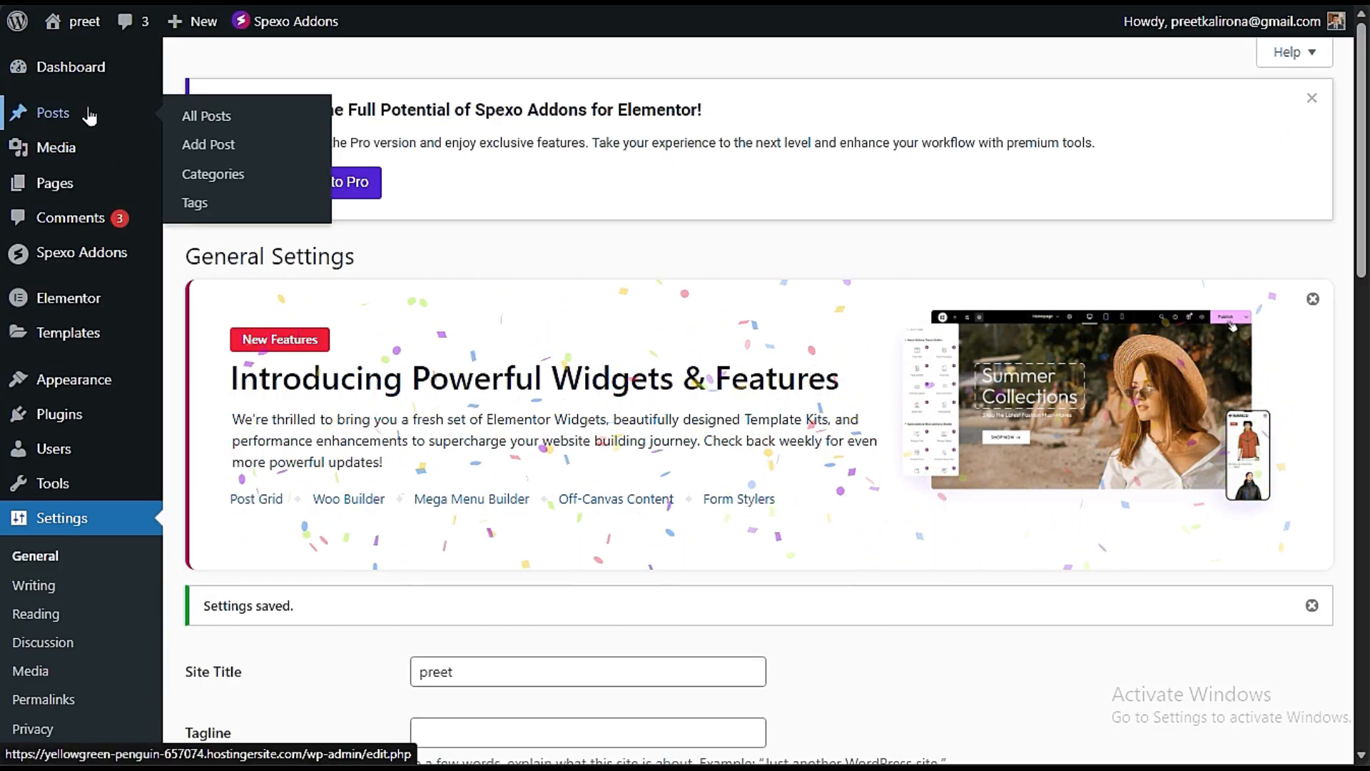
click(190, 174)
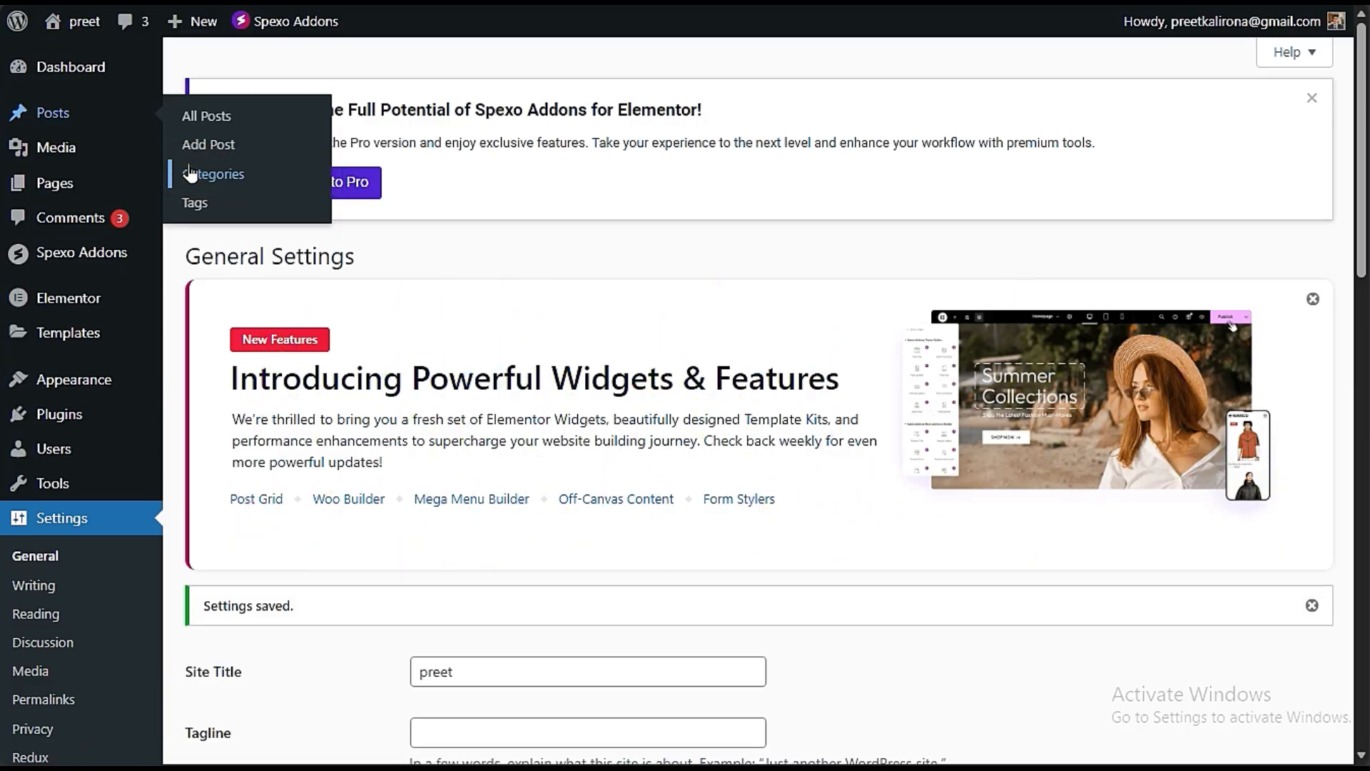
scroll(505, 366, down, 5)
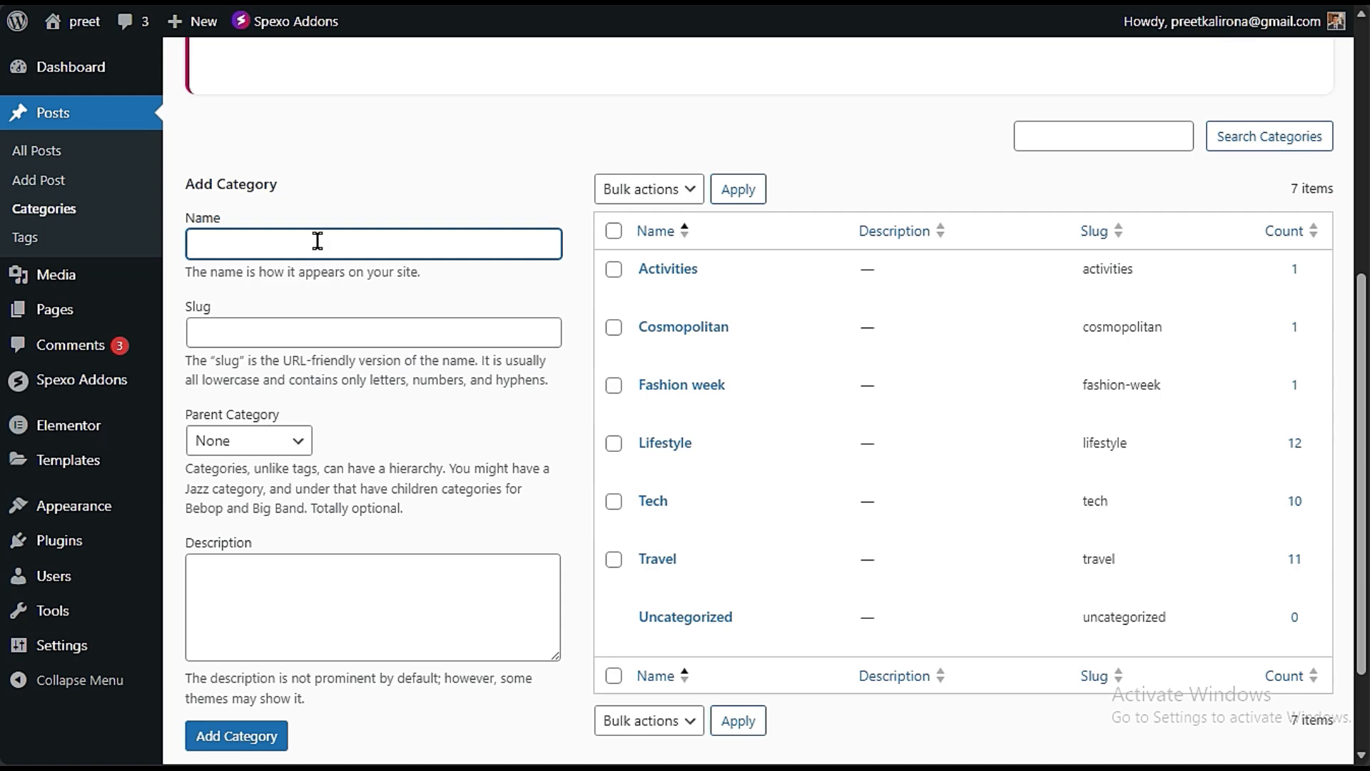
text(Finance)
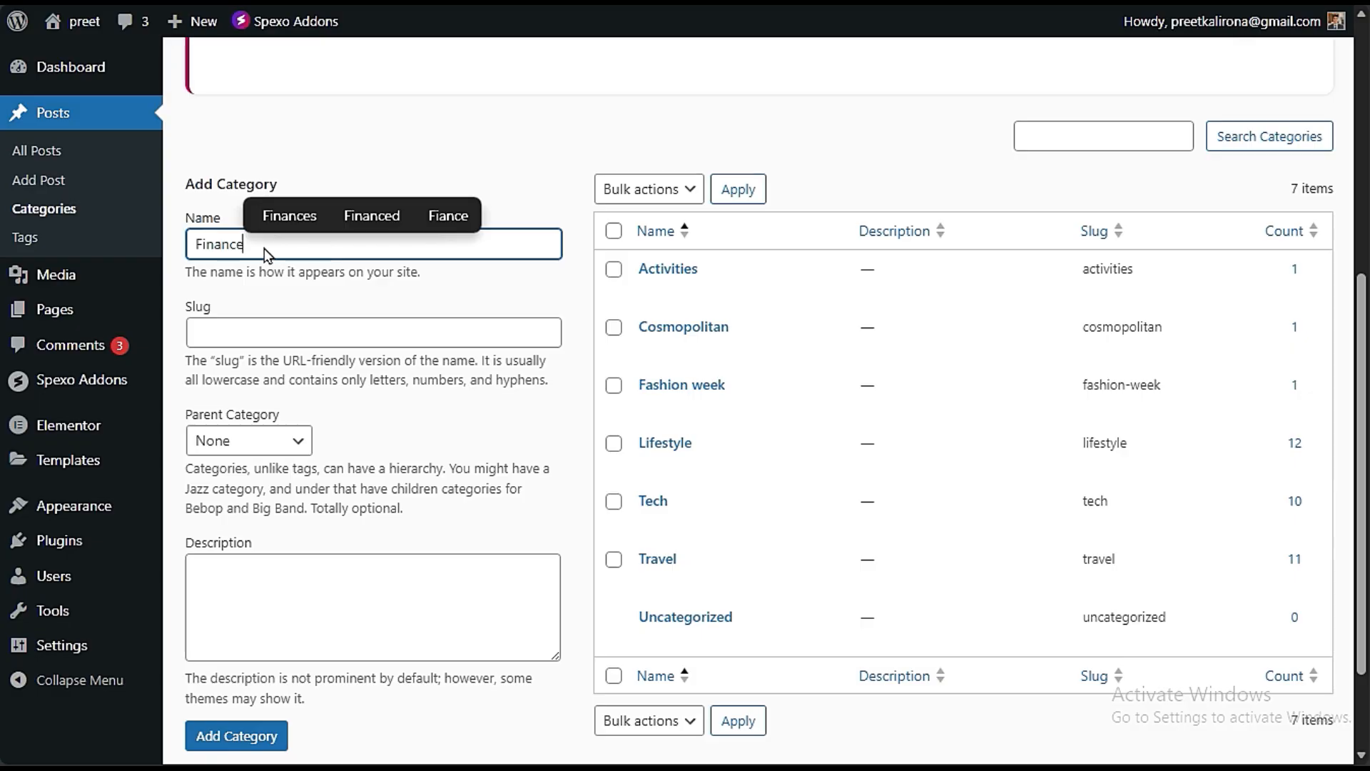
double_click(229, 243)
key(ctrl+c)
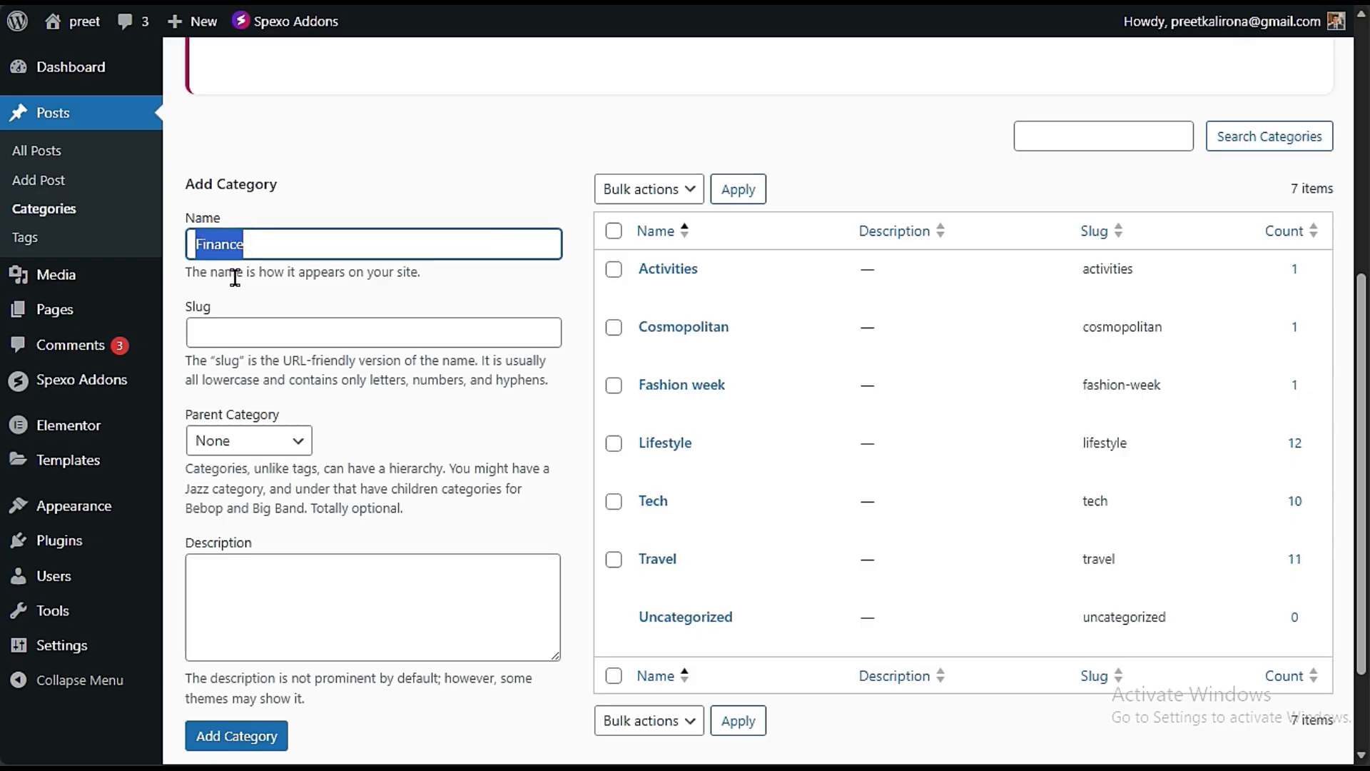
click(238, 331)
key(ctrl+v)
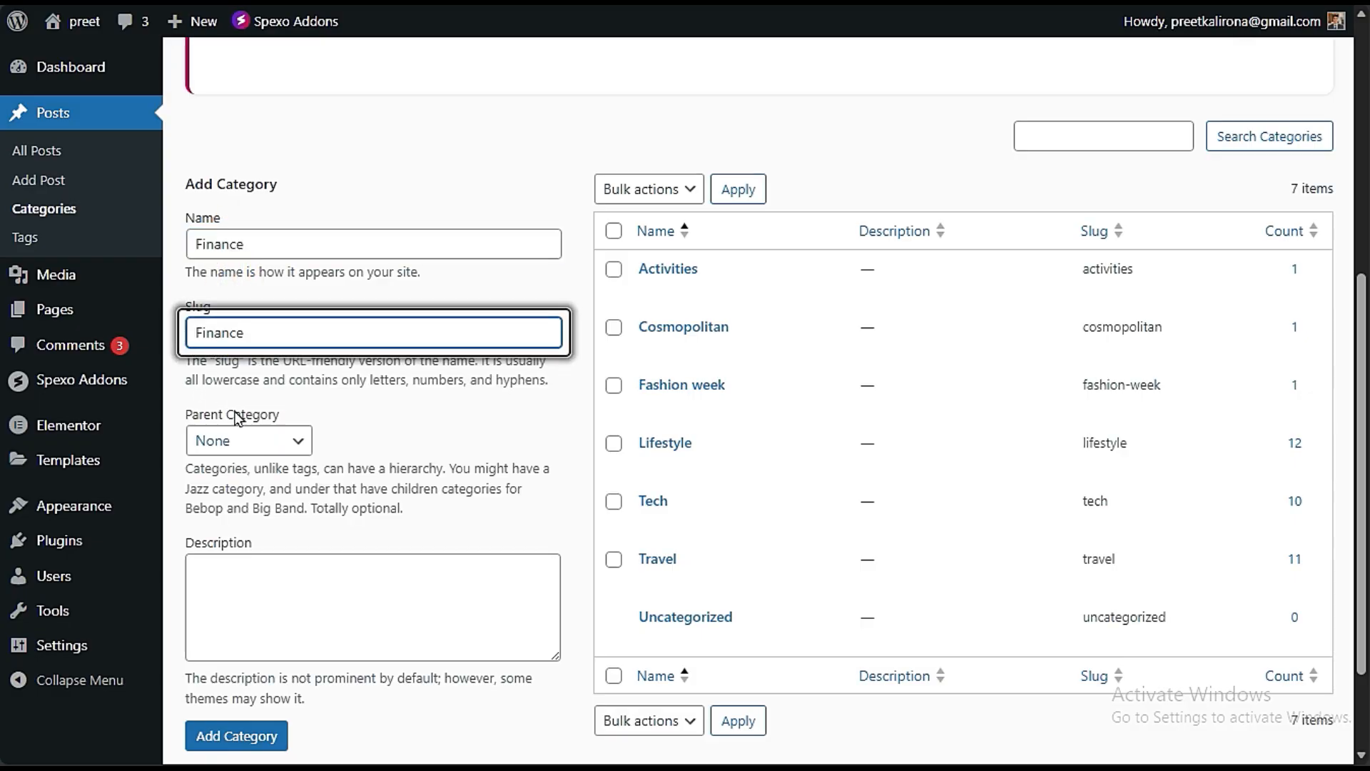
click(369, 556)
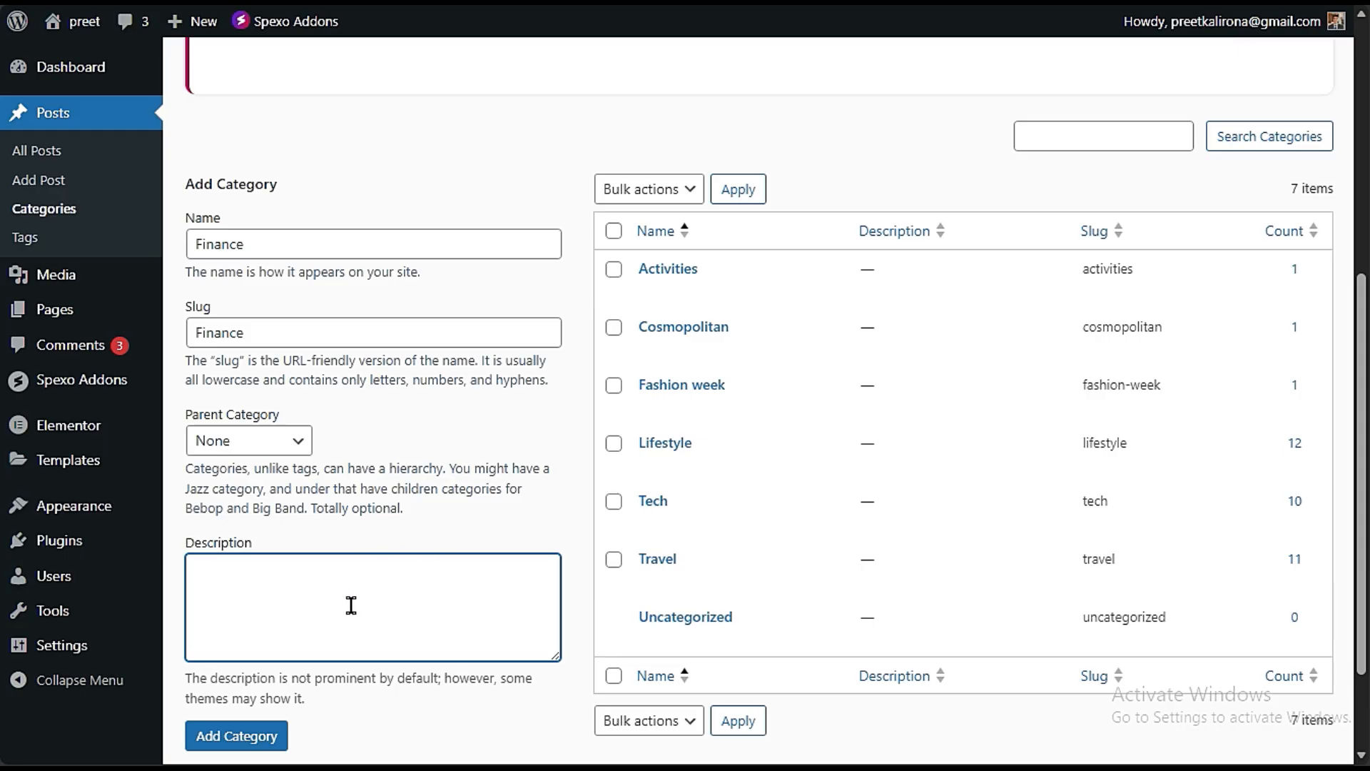
click(246, 736)
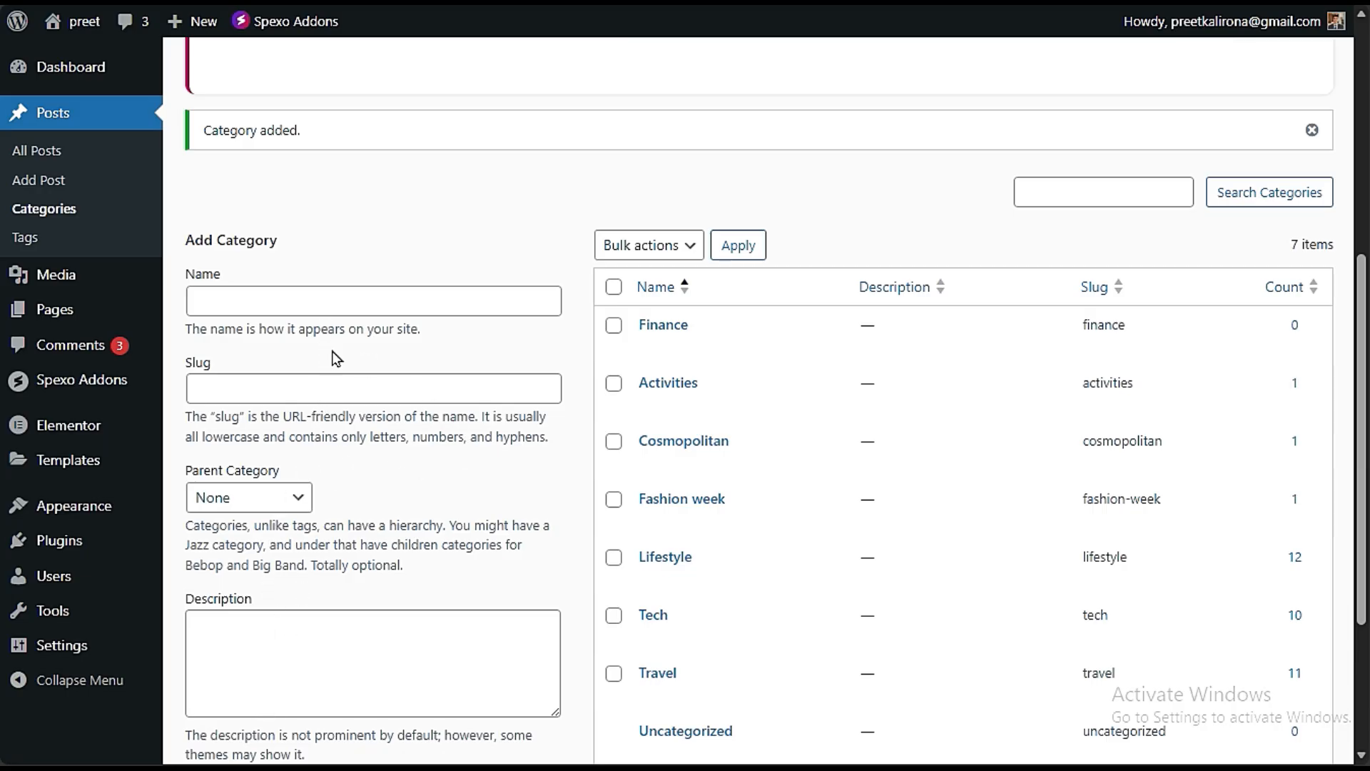
Step: Open the site's navigation menu management at the structure of Main Menu
mouse_move(3, 214)
click(78, 100)
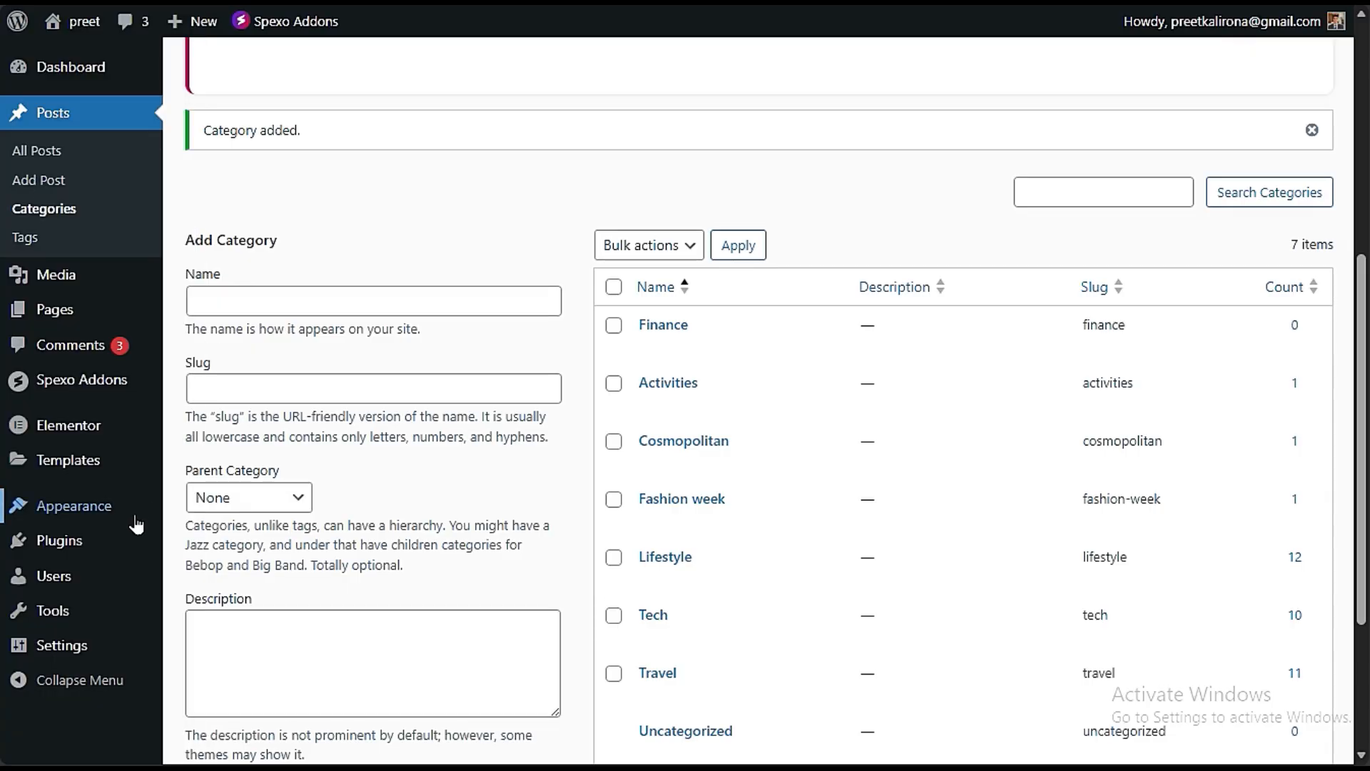
mouse_move(134, 522)
click(203, 626)
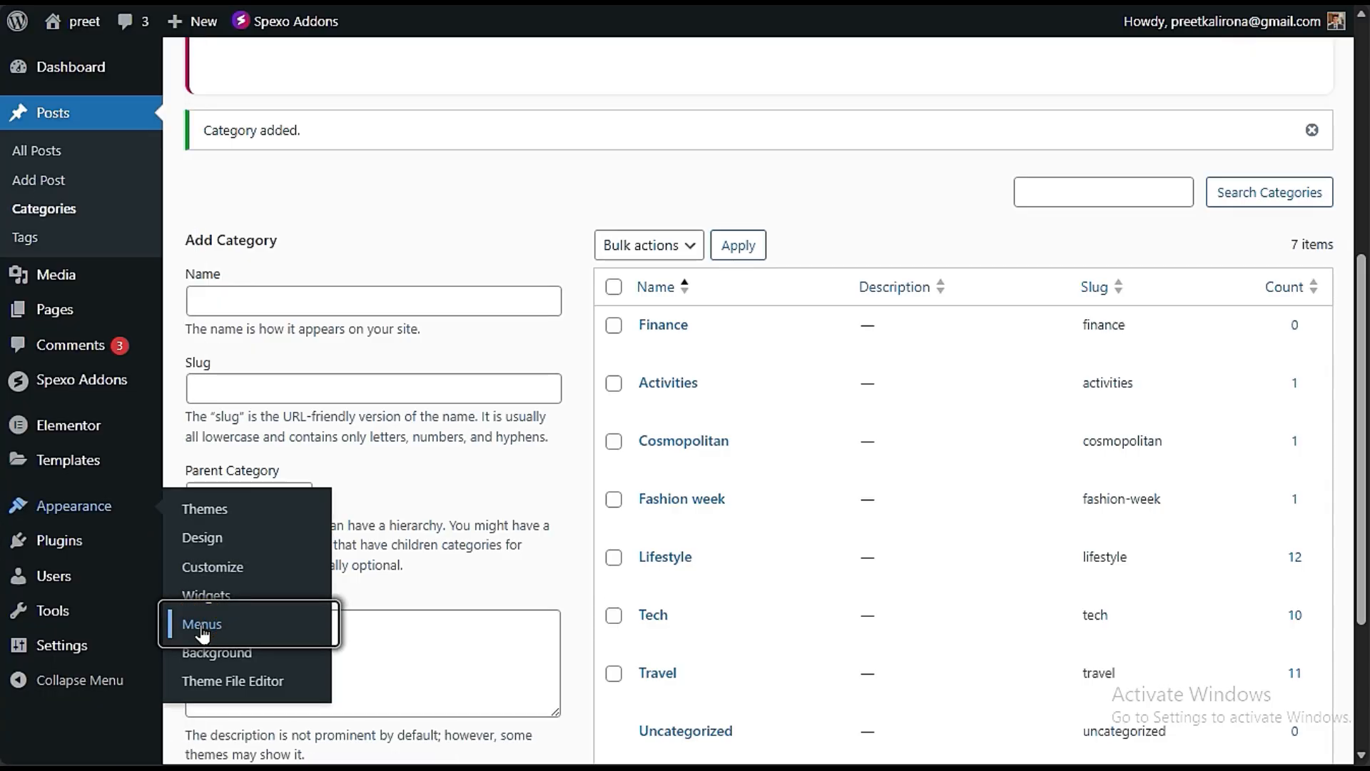
scroll(459, 513, down, 3)
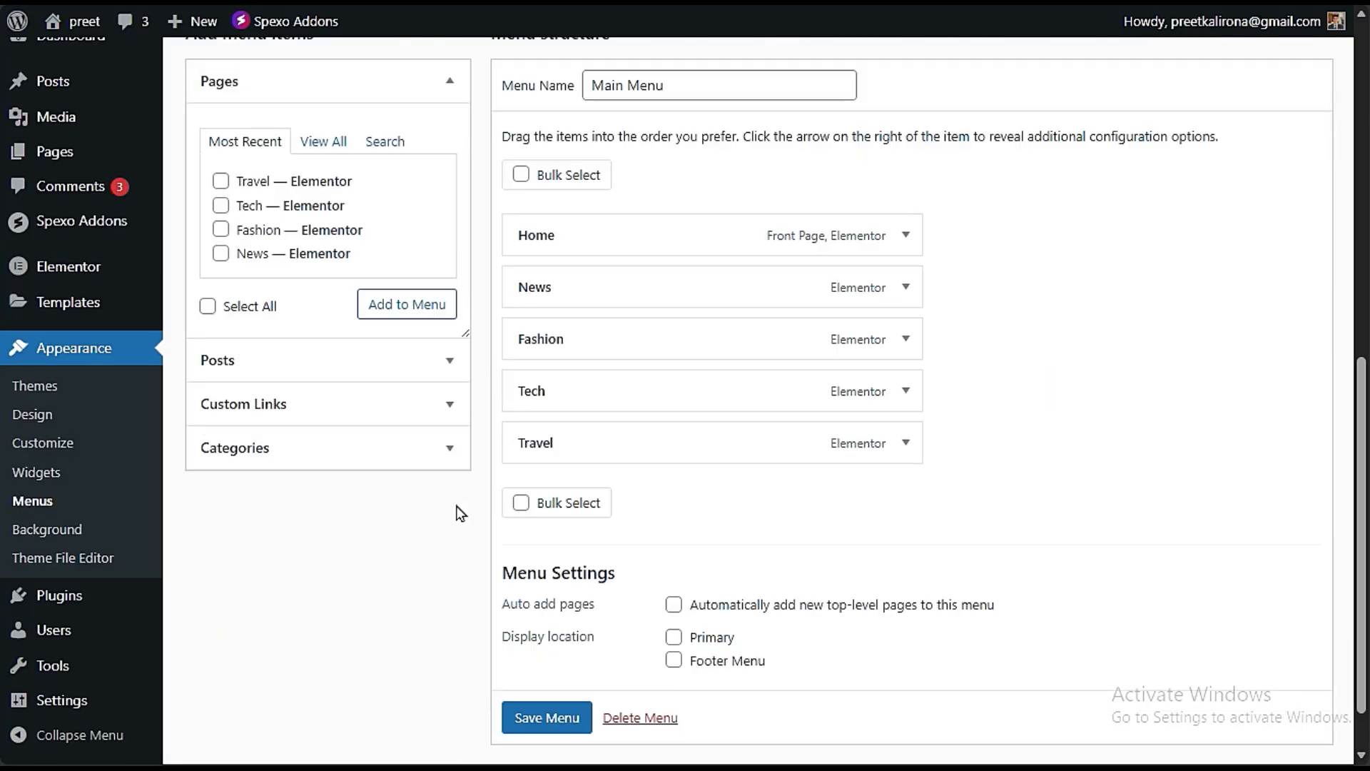
scroll(458, 514, up, 3)
scroll(459, 514, down, 3)
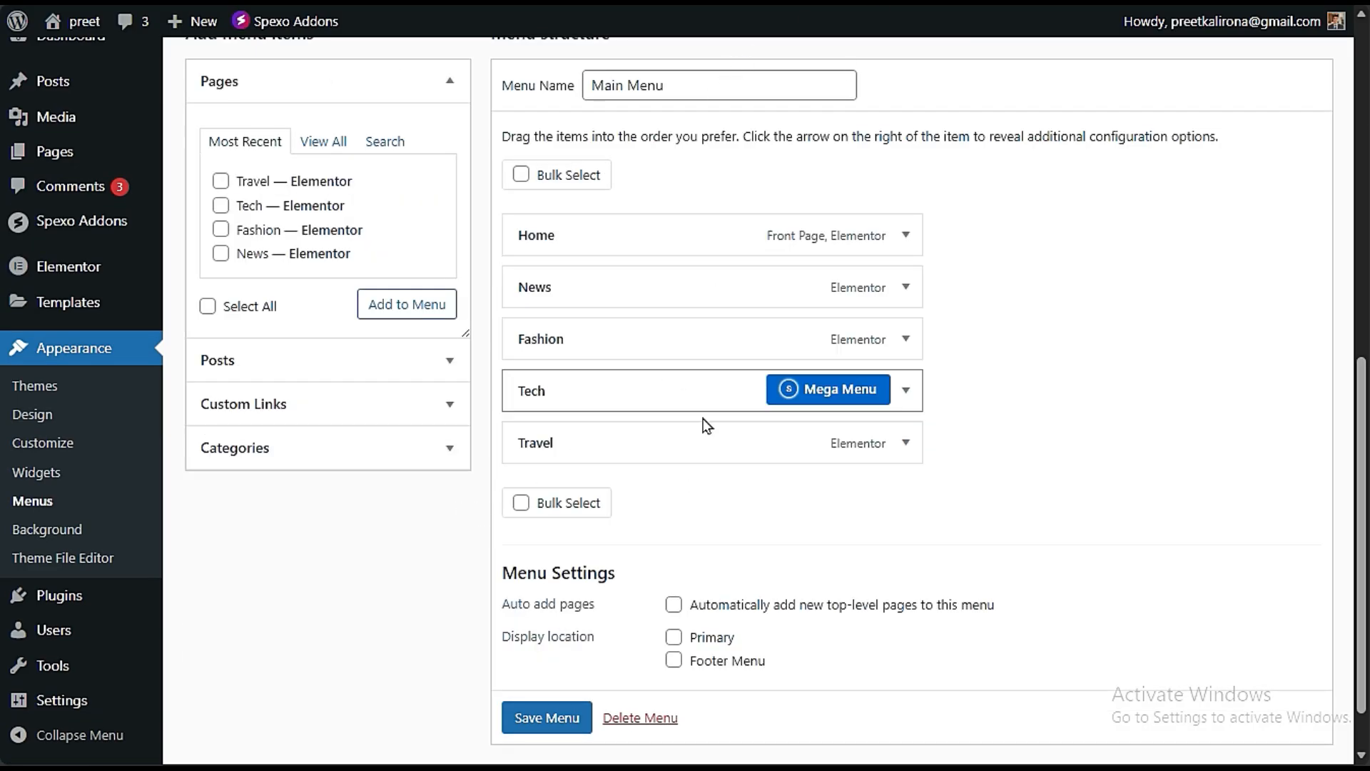
mouse_move(737, 237)
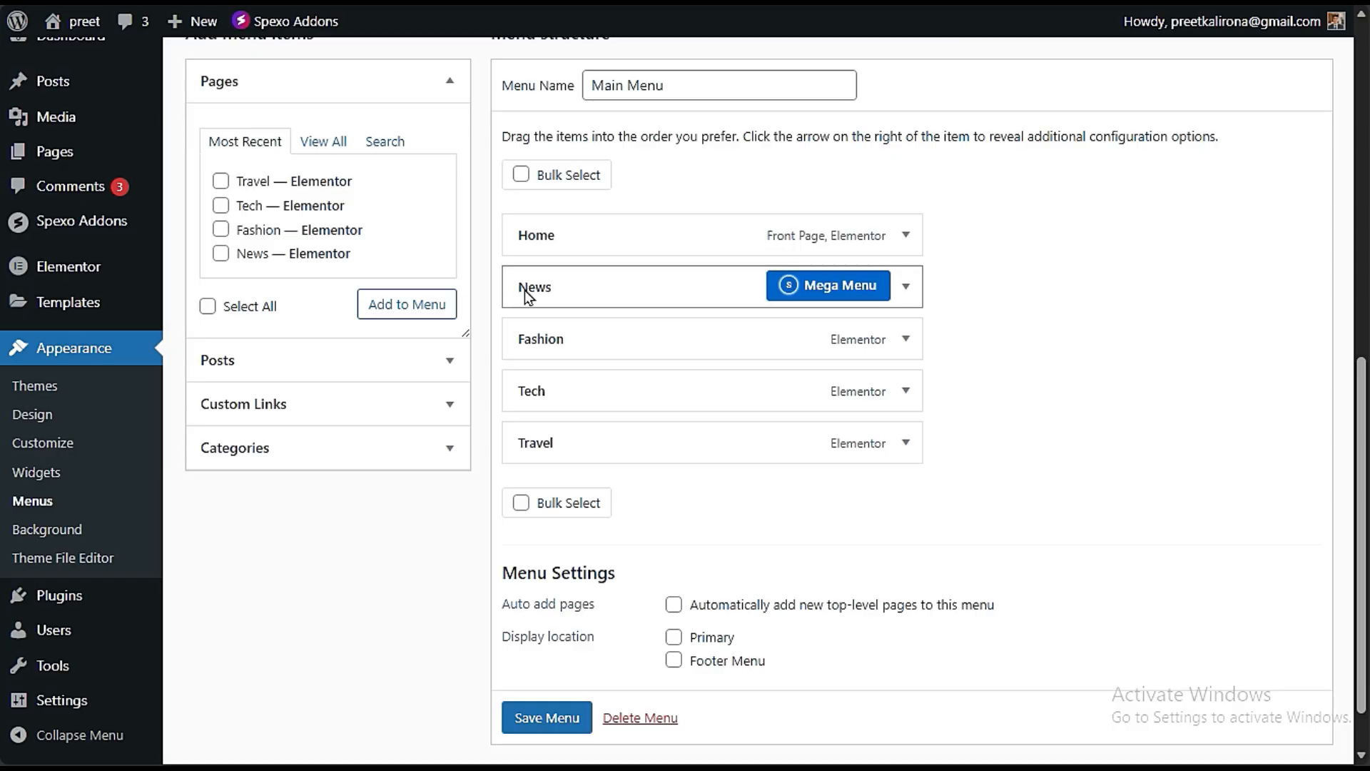
Step: Remove the News, Fashion, Tech and Travel items from Main Menu, keeping only Home
click(908, 286)
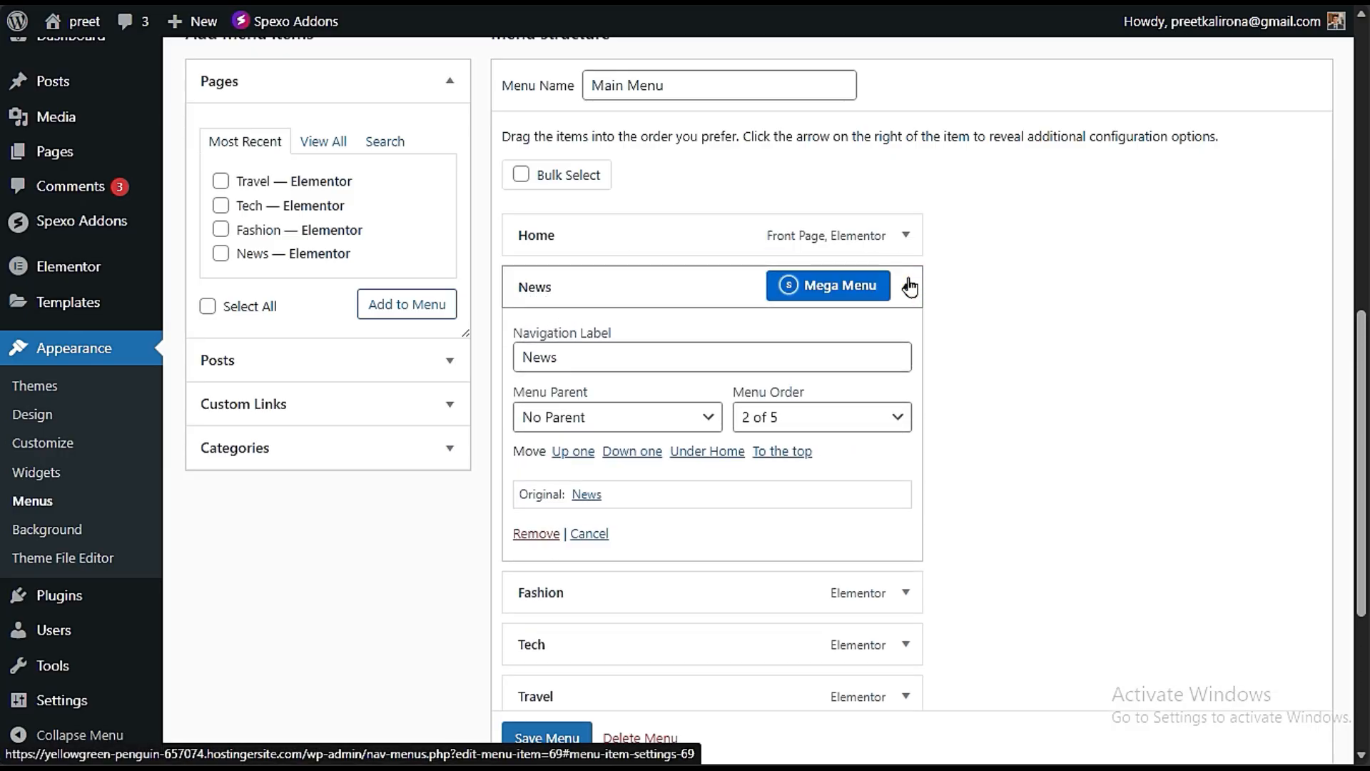
click(537, 534)
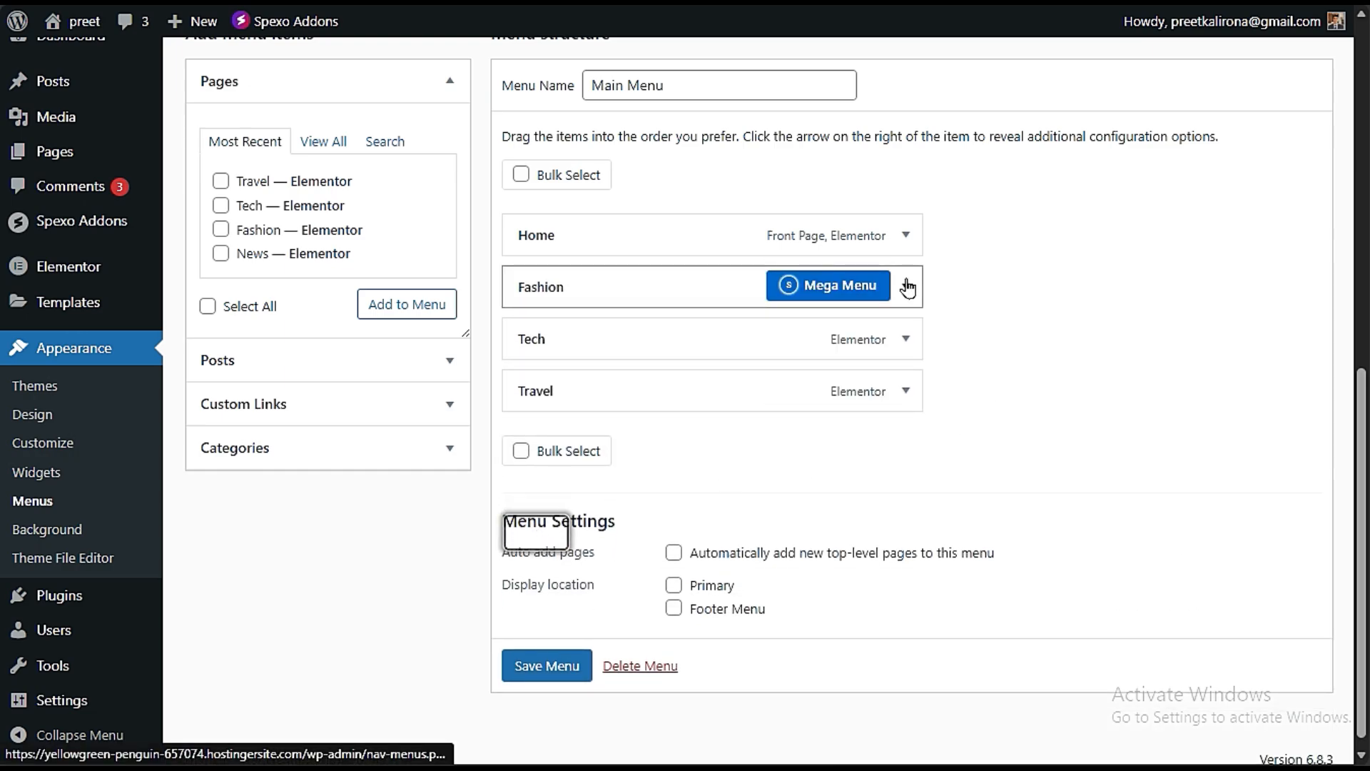
click(906, 286)
click(537, 534)
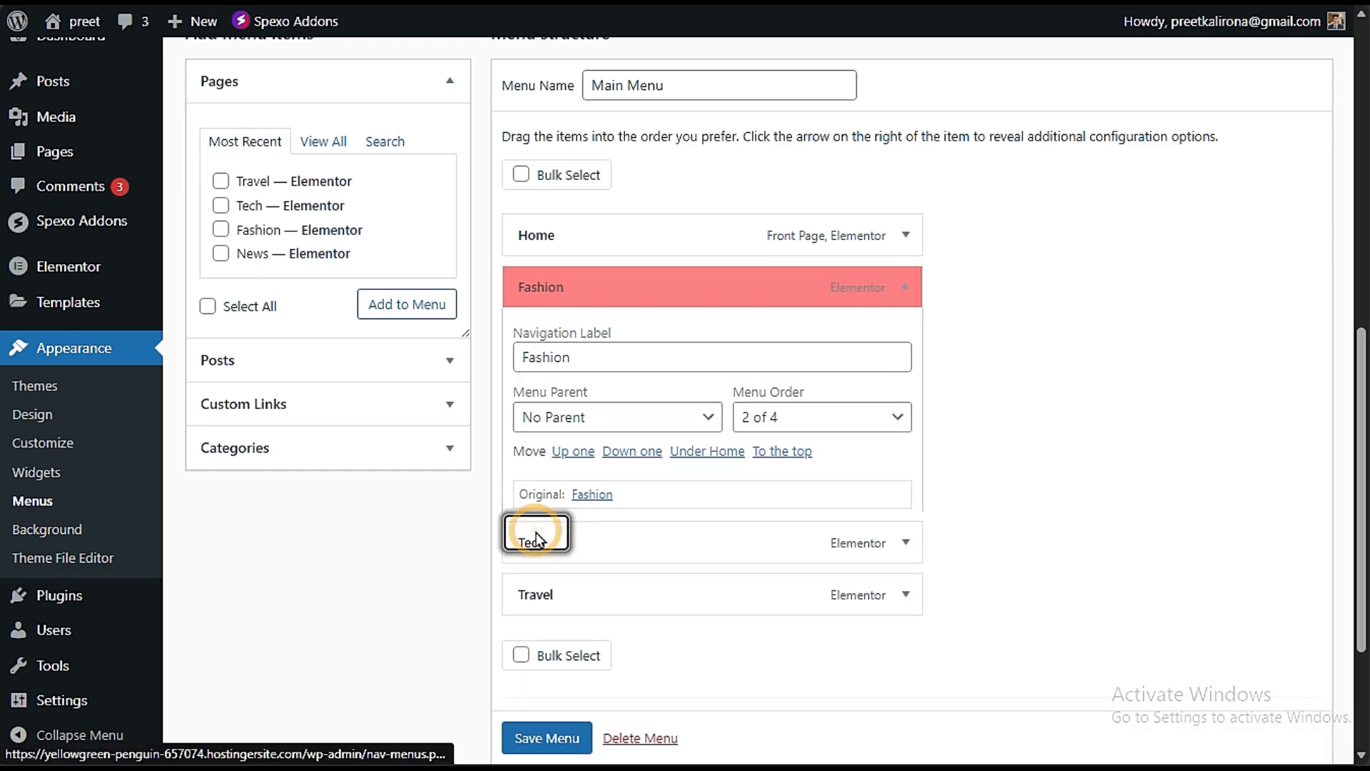
click(906, 322)
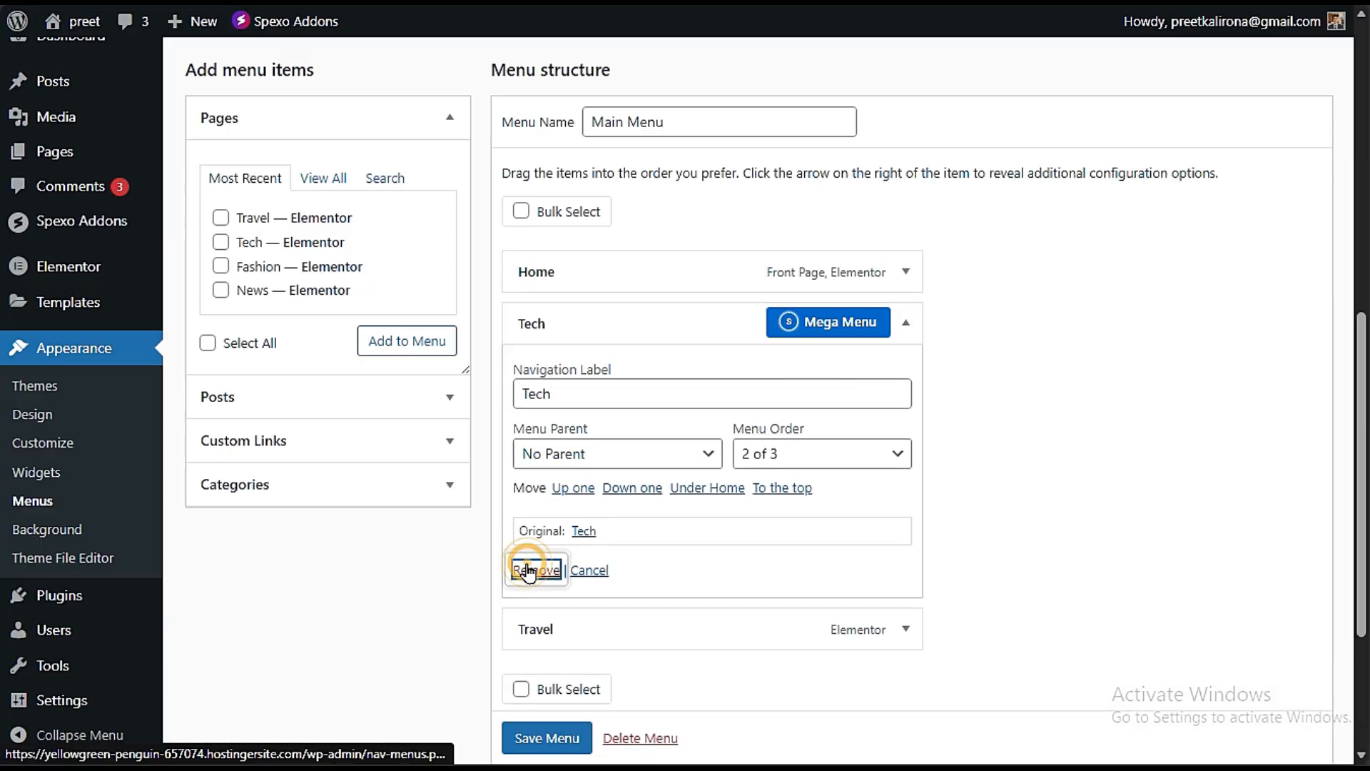
click(536, 569)
click(906, 374)
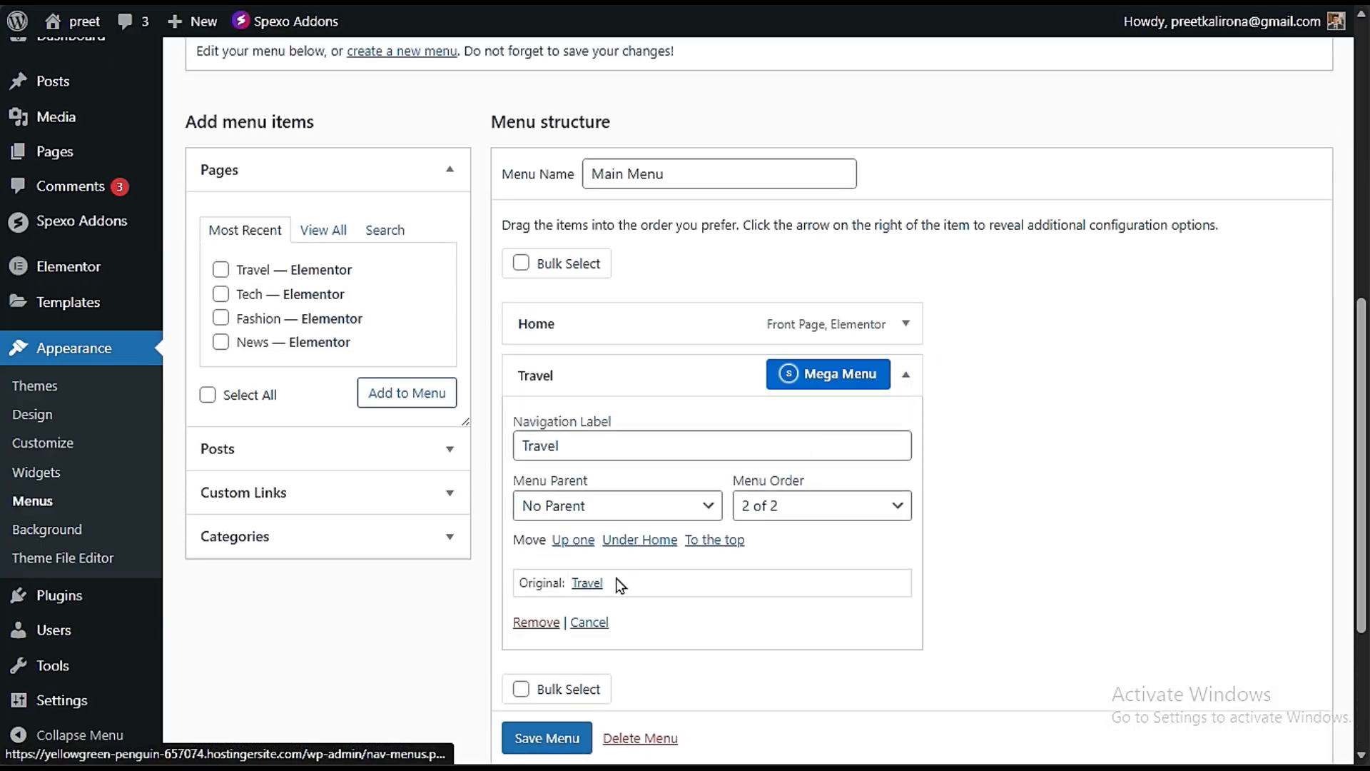
click(534, 622)
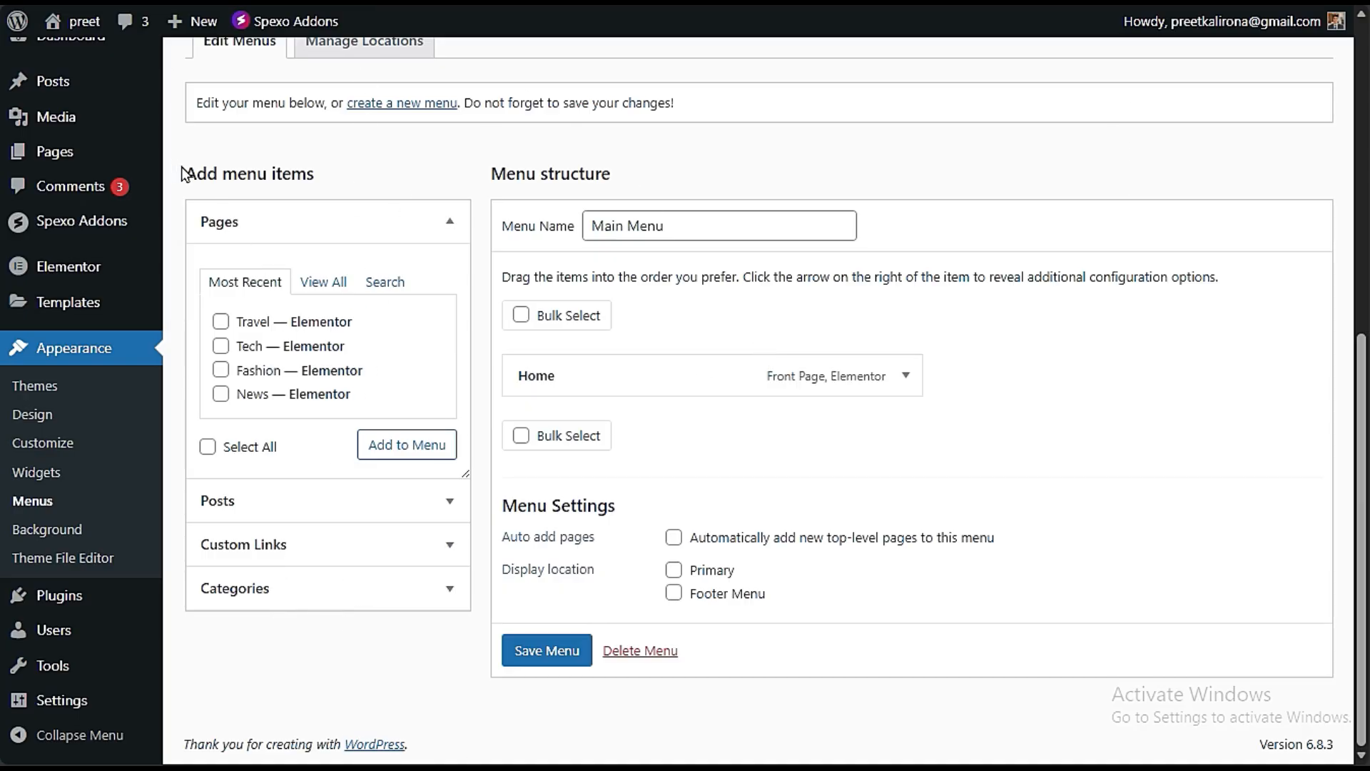
Step: Collapse the Pages group among the addable menu items and list all post categories in the Categories group
drag(182, 174, 304, 175)
click(314, 222)
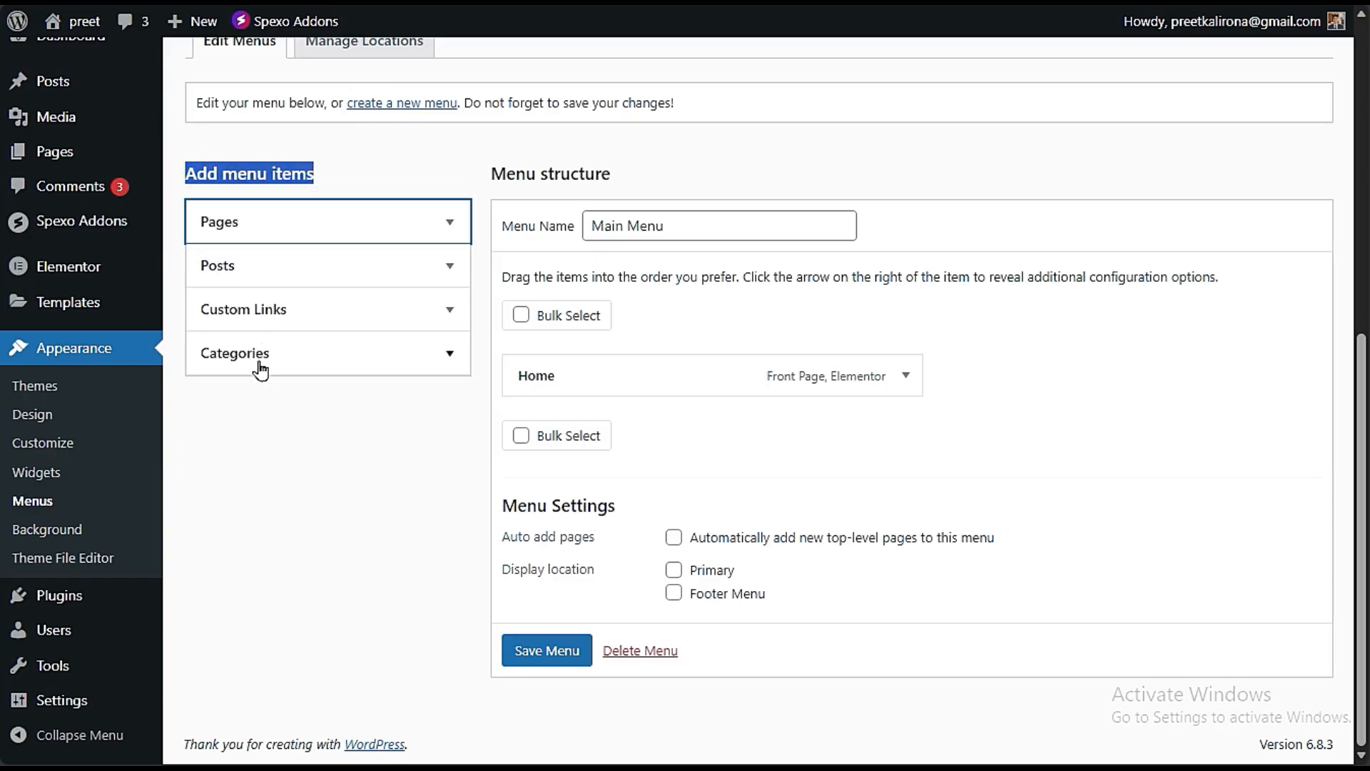
click(244, 353)
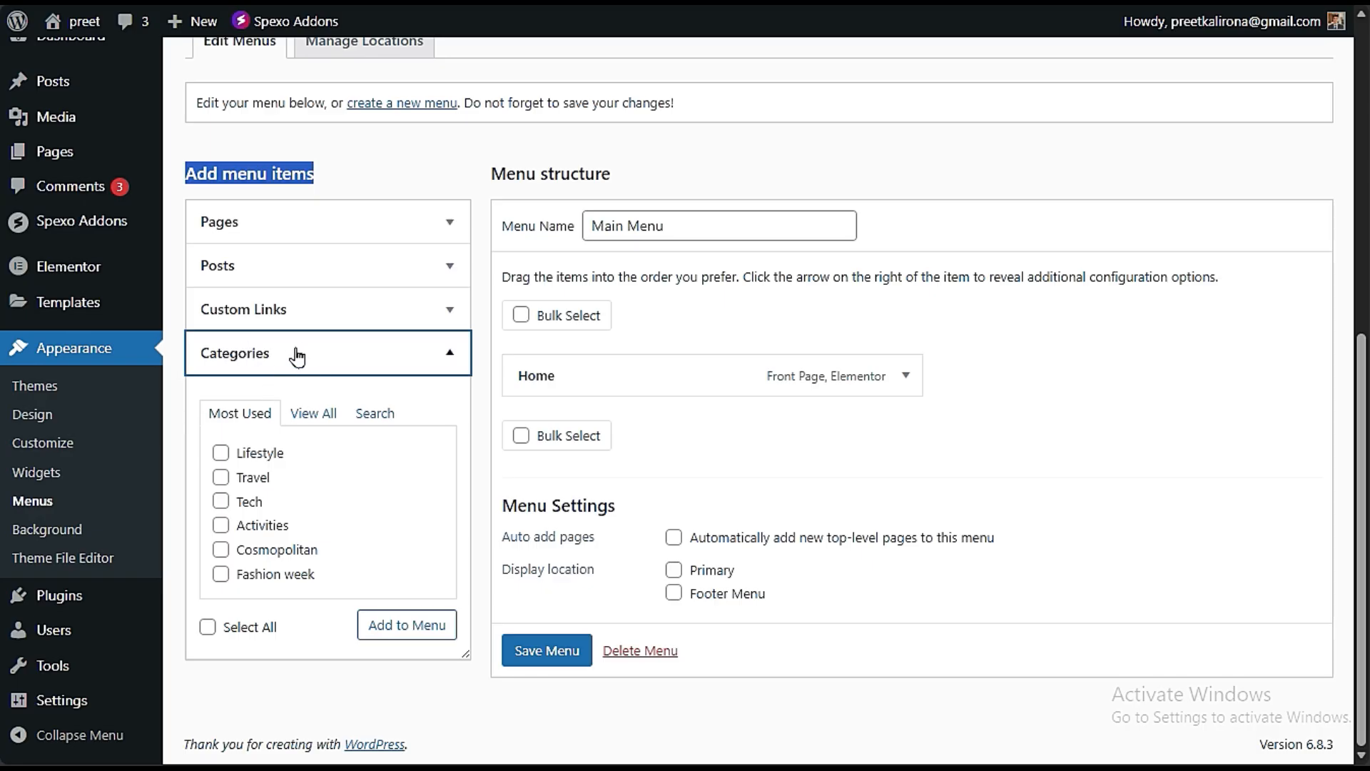
click(312, 414)
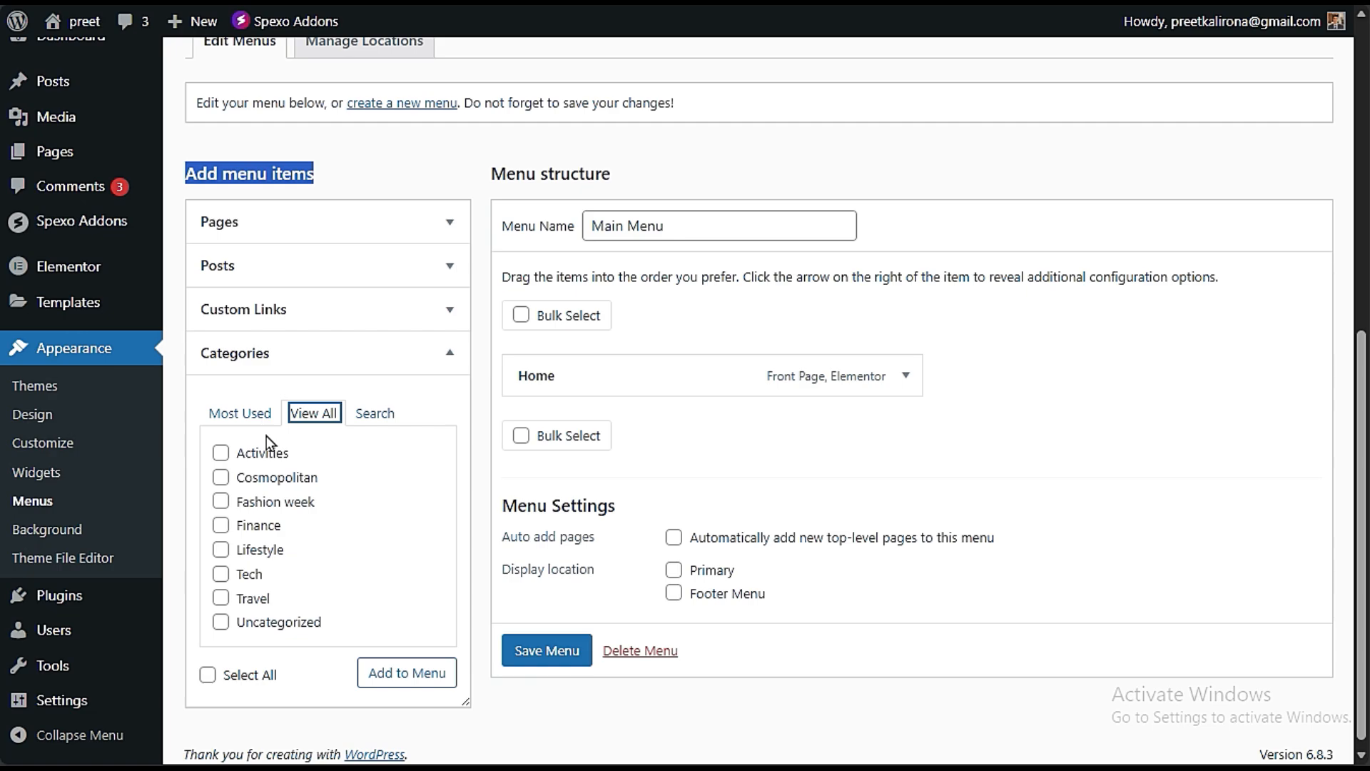
click(237, 414)
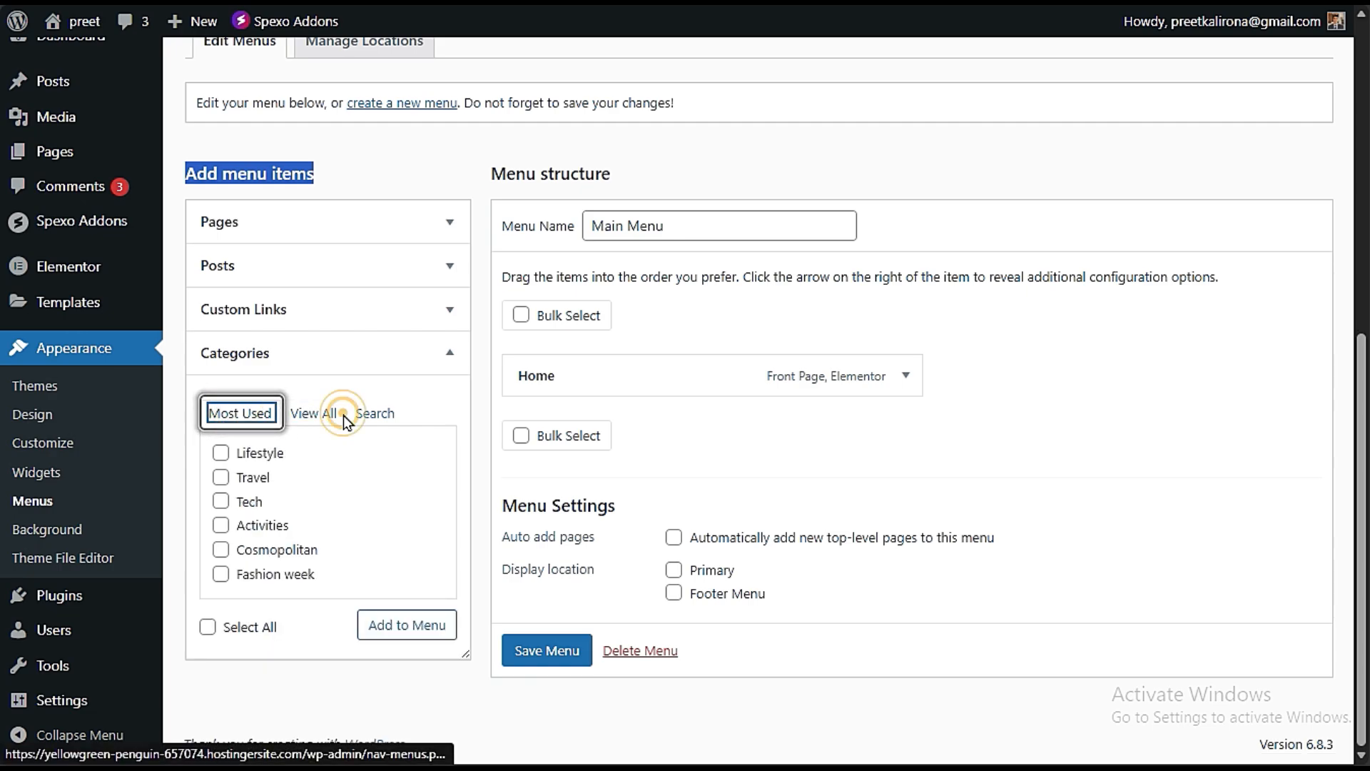
click(323, 414)
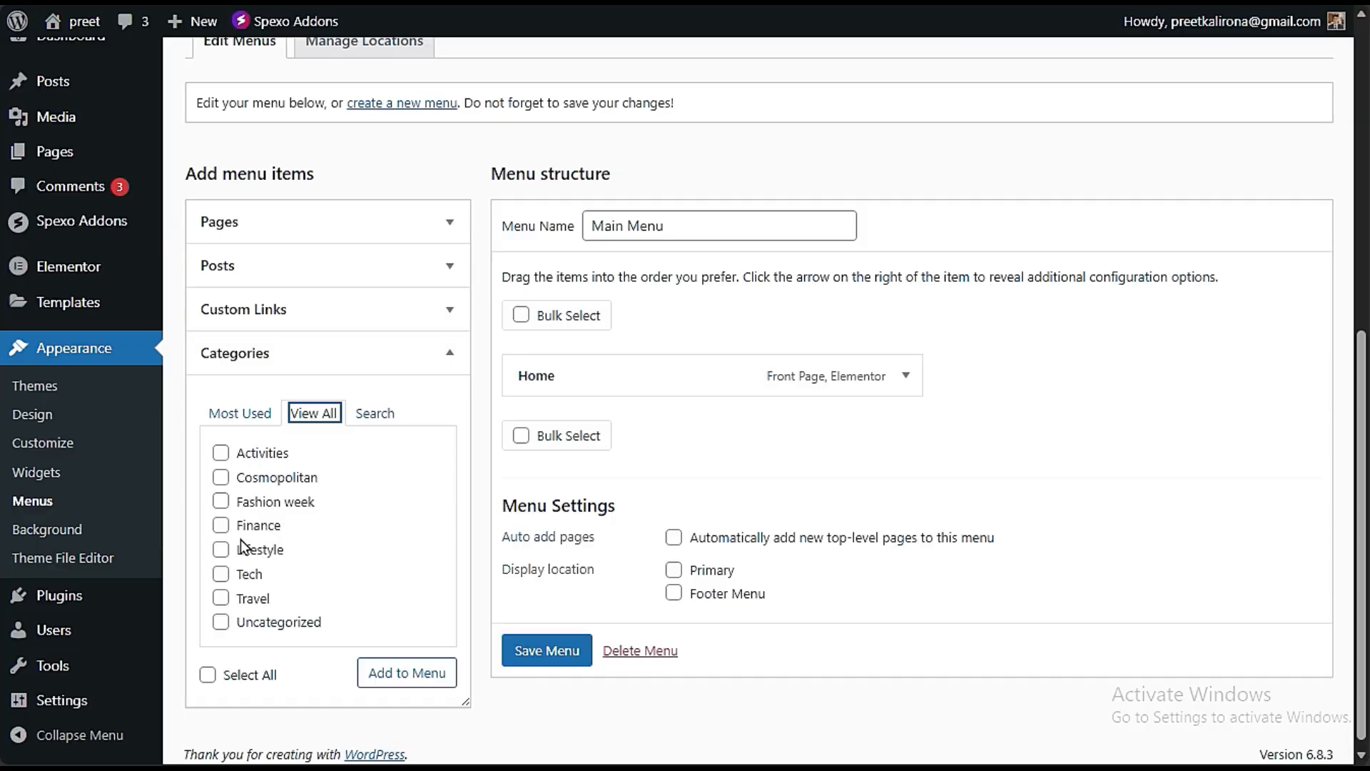
click(220, 454)
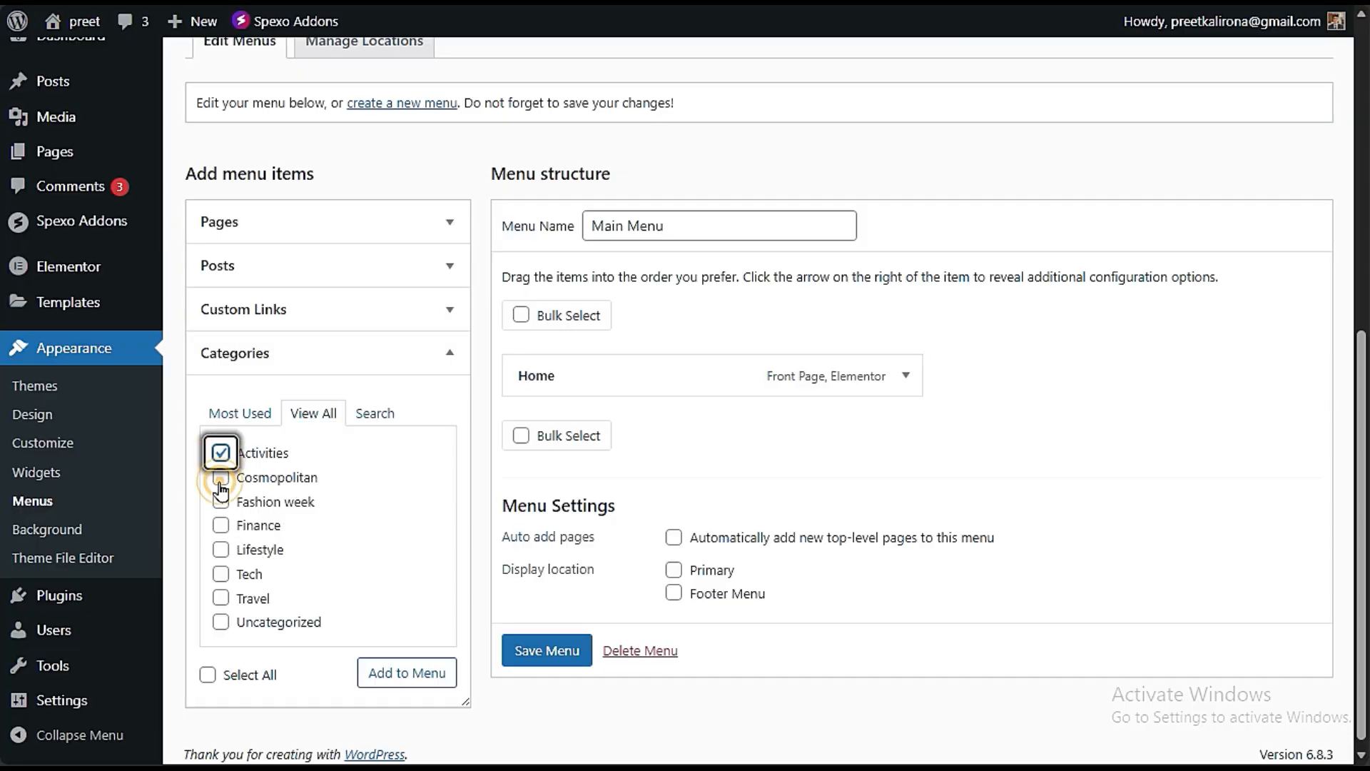
click(220, 476)
click(221, 500)
click(220, 526)
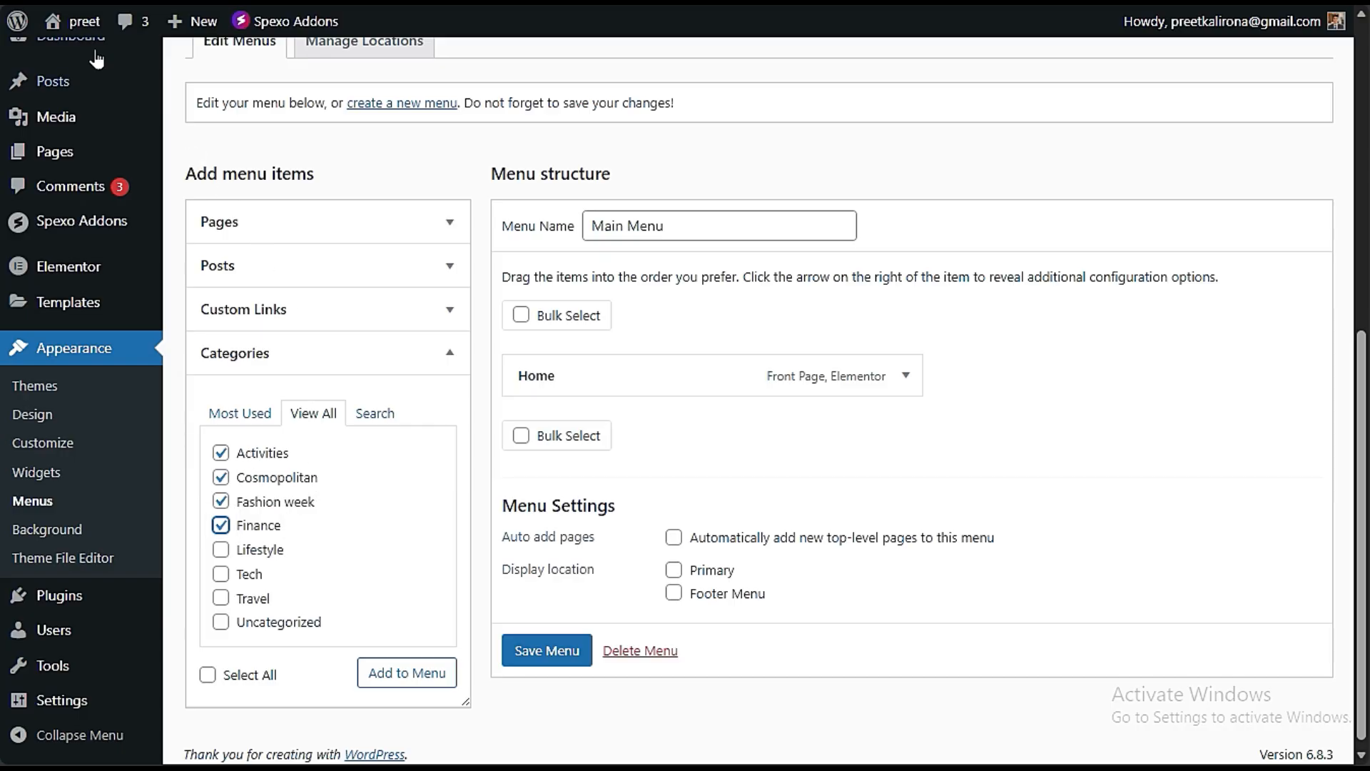
Step: Open the post categories page in a new tab to check the existing categories, and return to the menu structure
mouse_move(63, 81)
right_click(227, 145)
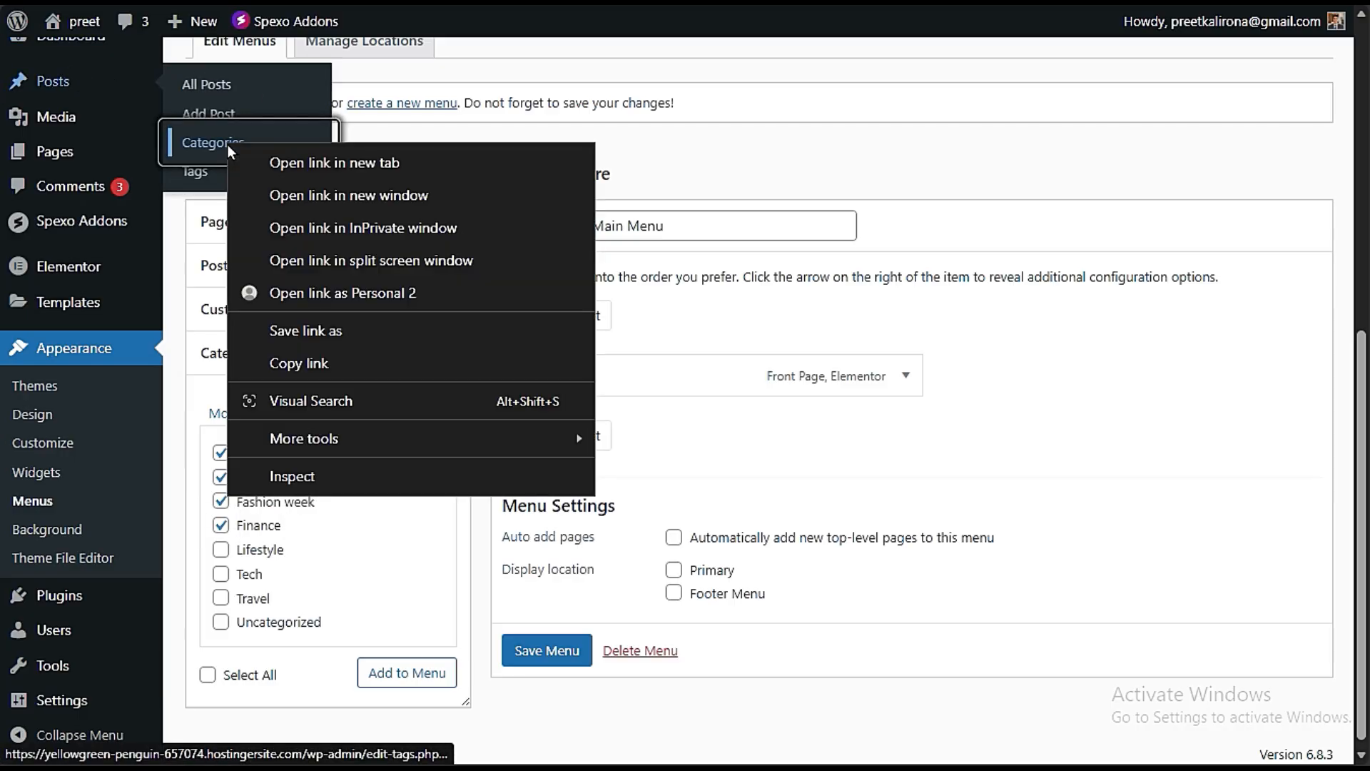
click(270, 167)
click(64, 174)
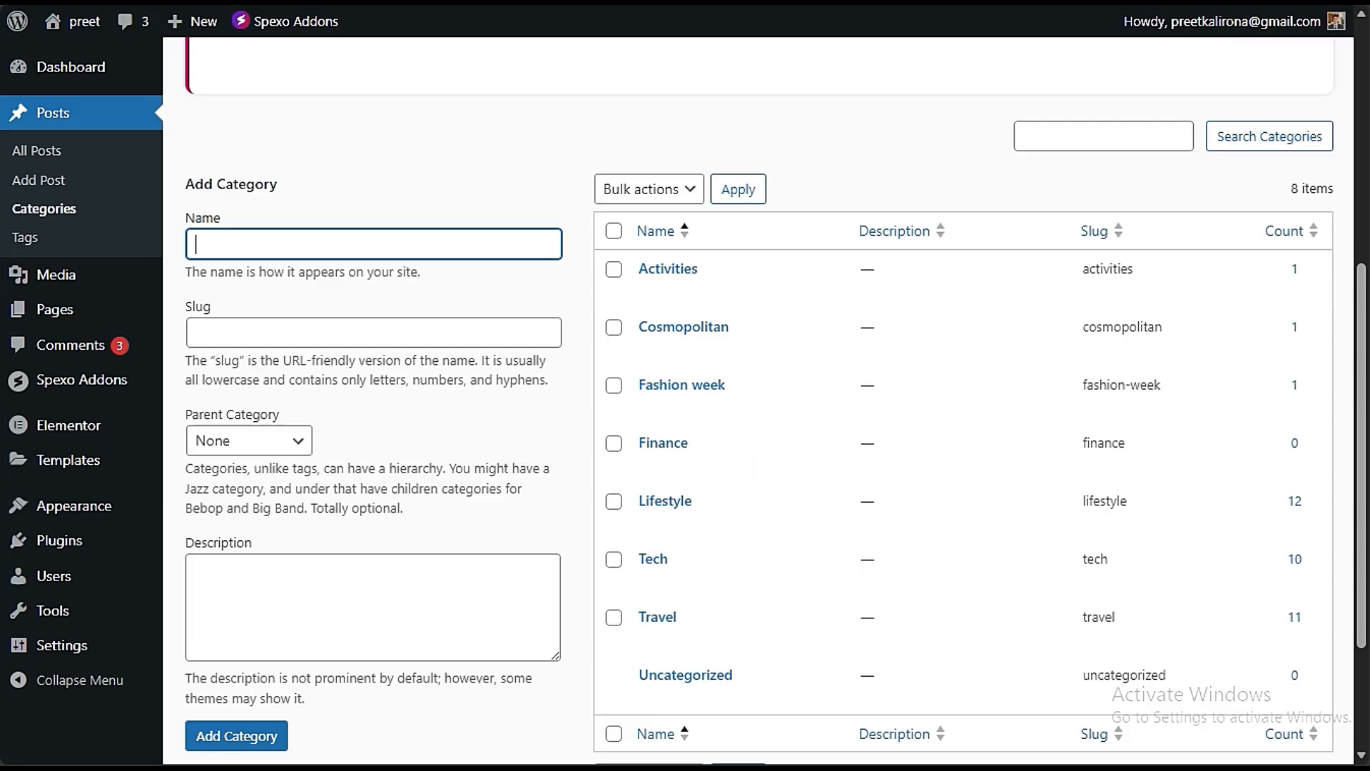
mouse_move(28, 171)
click(57, 146)
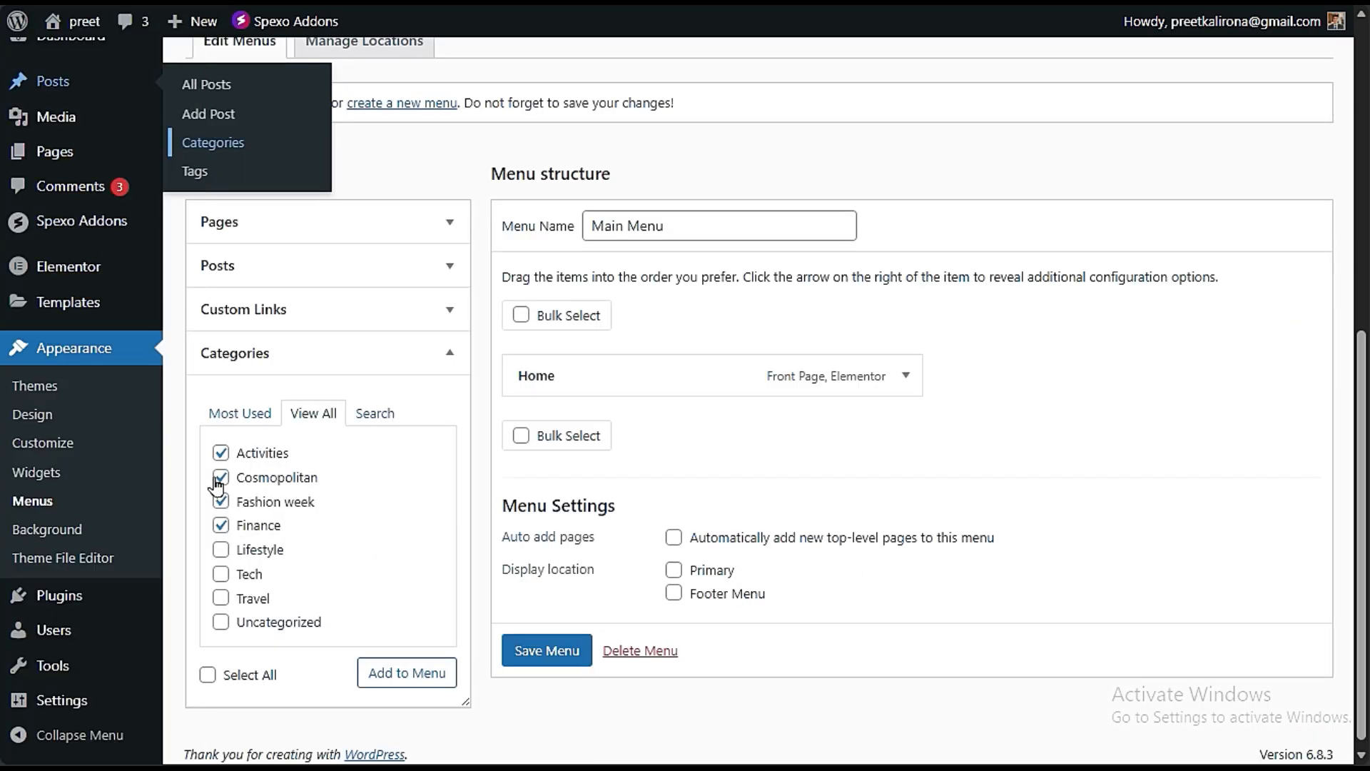
click(221, 452)
click(220, 477)
click(221, 501)
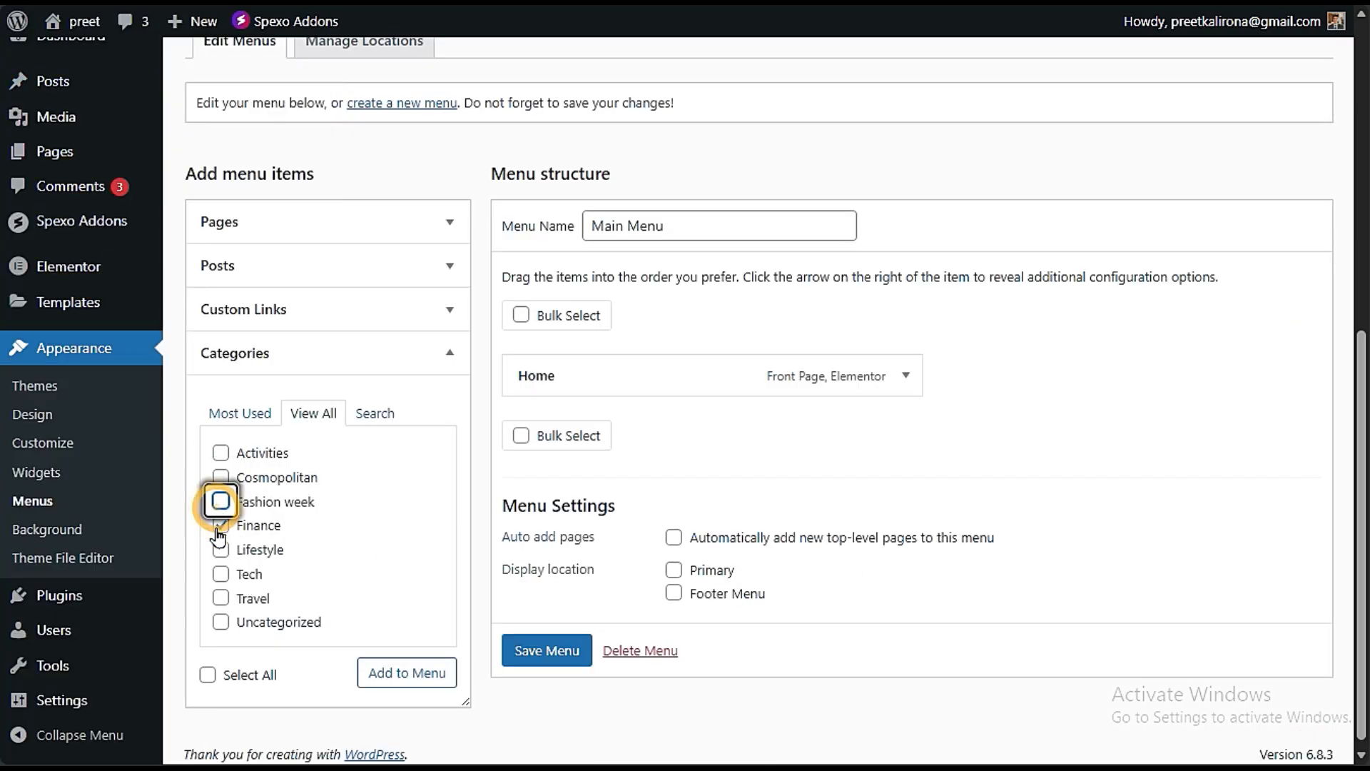
click(220, 525)
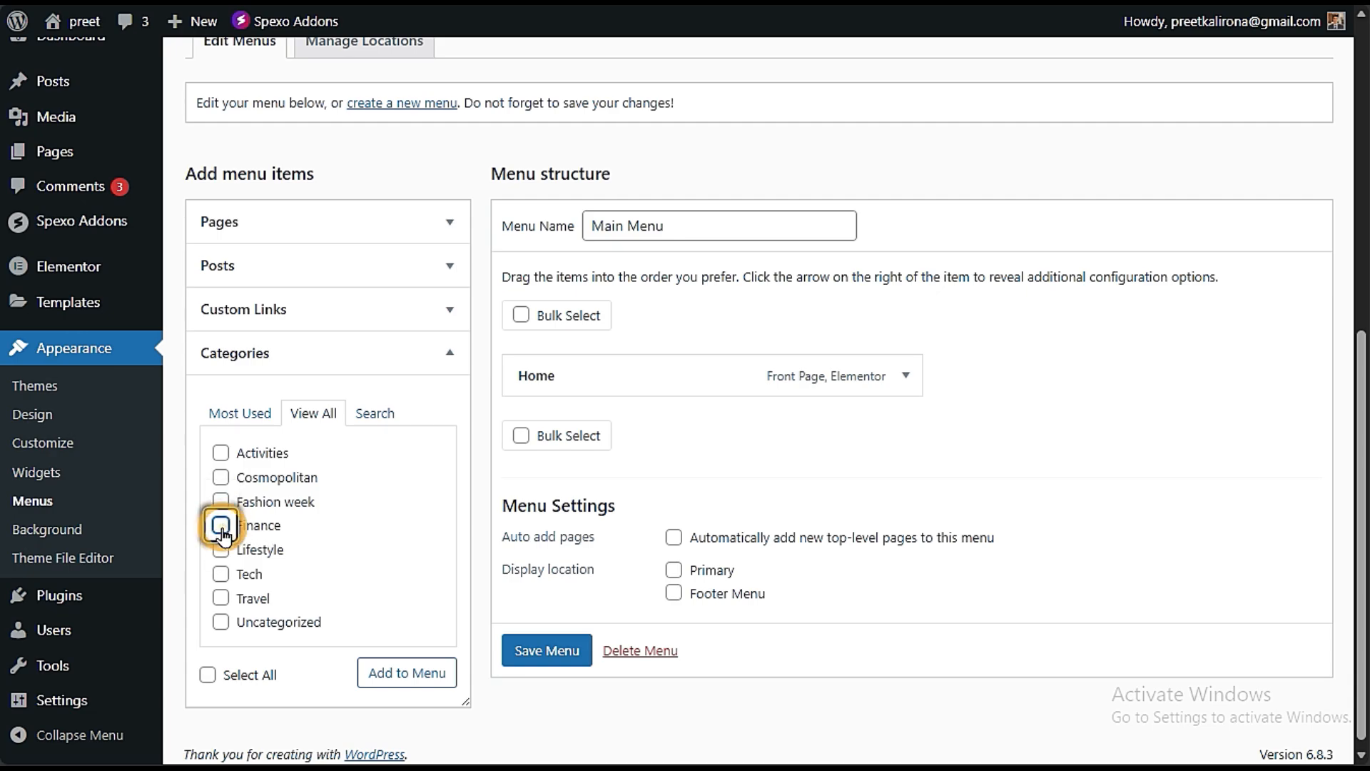
click(220, 501)
click(220, 477)
click(221, 453)
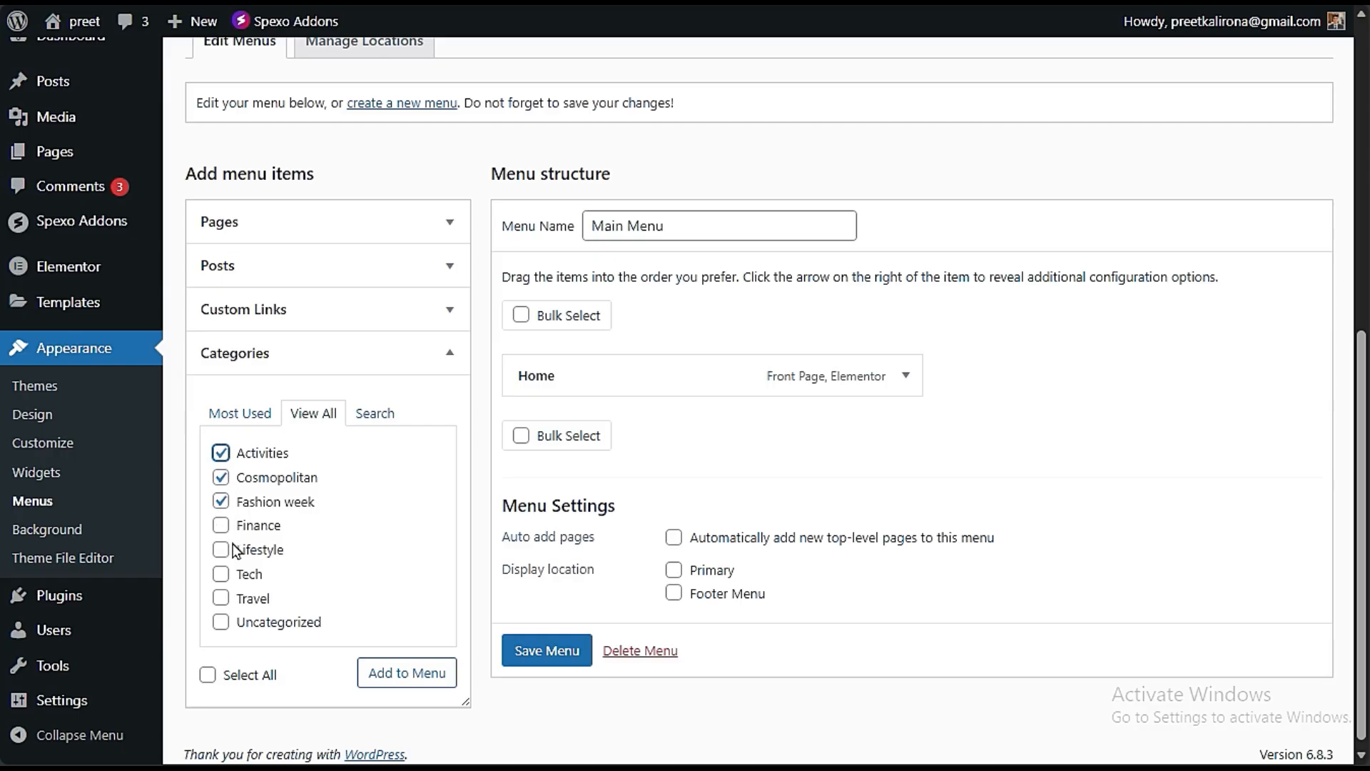
click(313, 413)
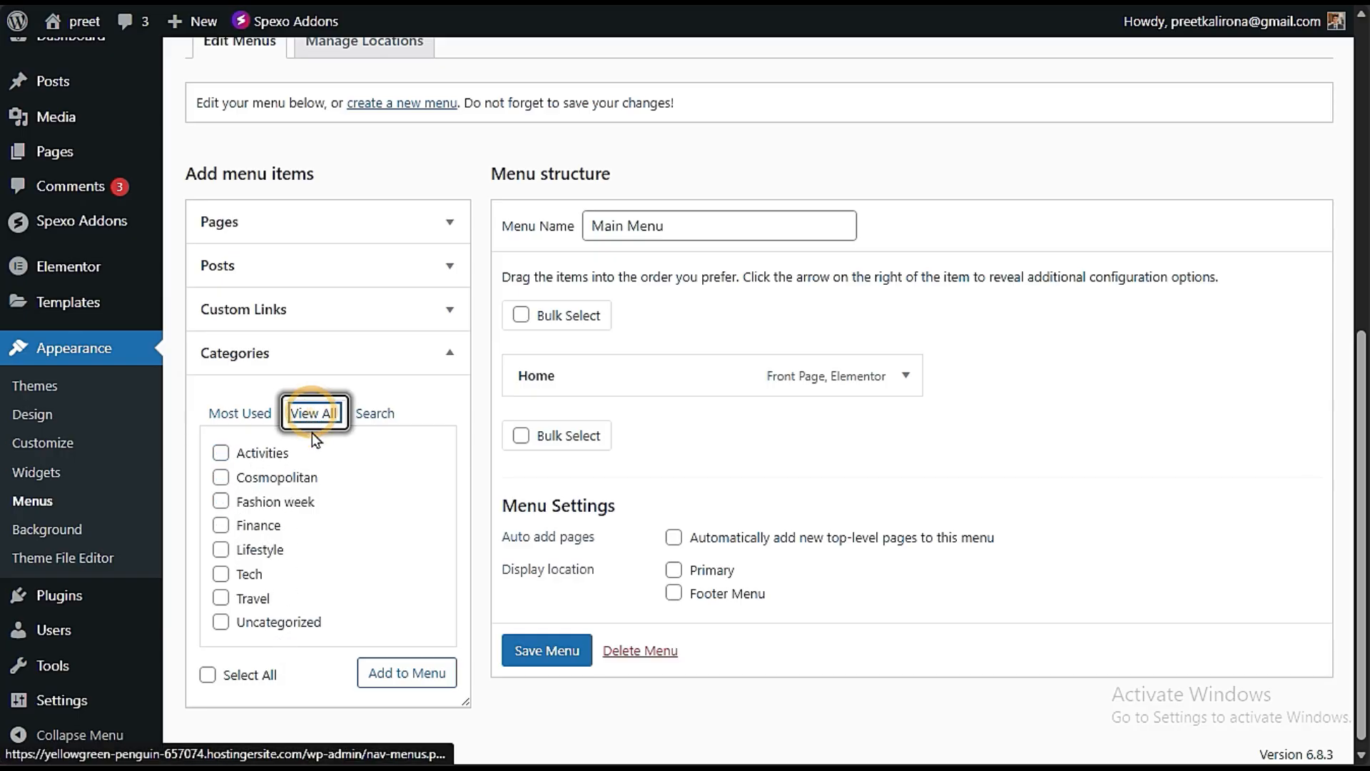
Step: Add the Activities, Cosmopolitan, Fashion week and Finance categories to Main Menu
click(221, 454)
click(221, 477)
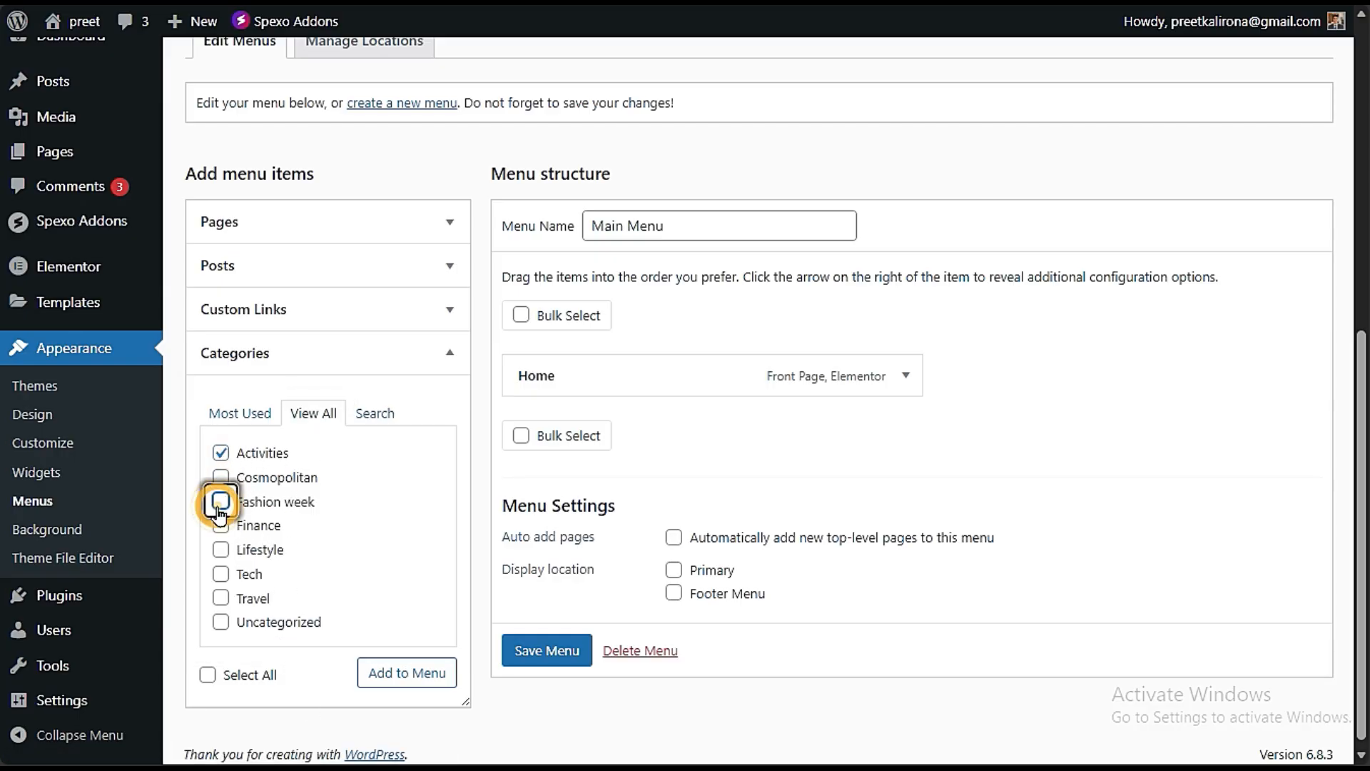
click(220, 500)
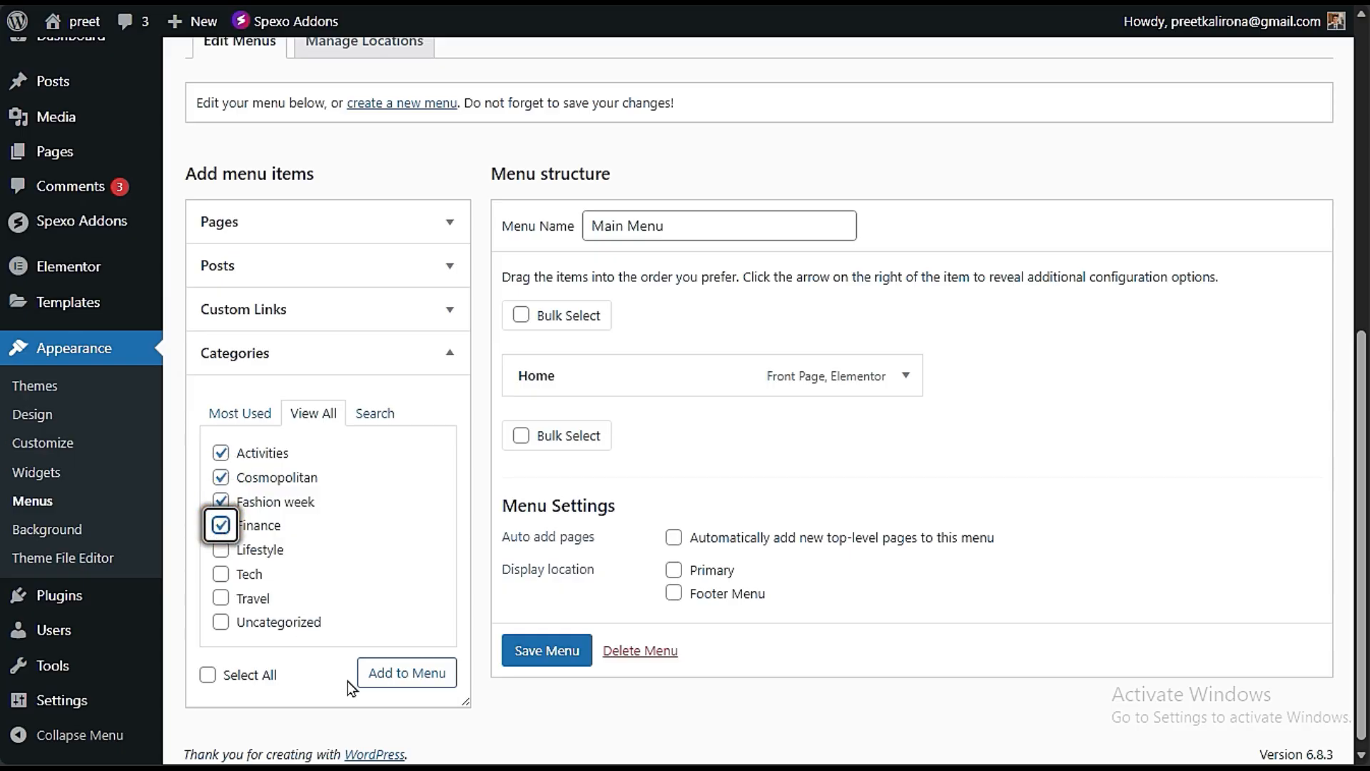
click(407, 676)
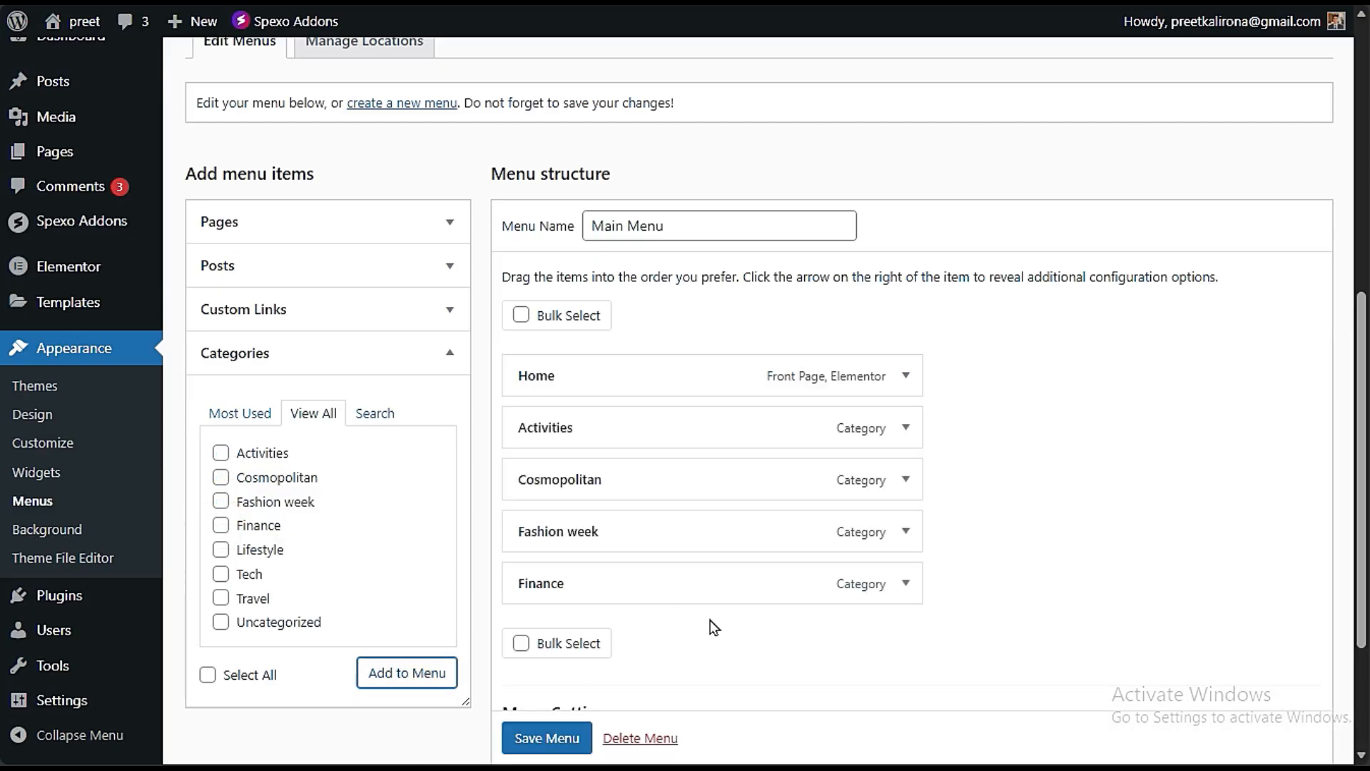
Step: Assign Main Menu to the Primary display location and save the menu
scroll(727, 639, down, 3)
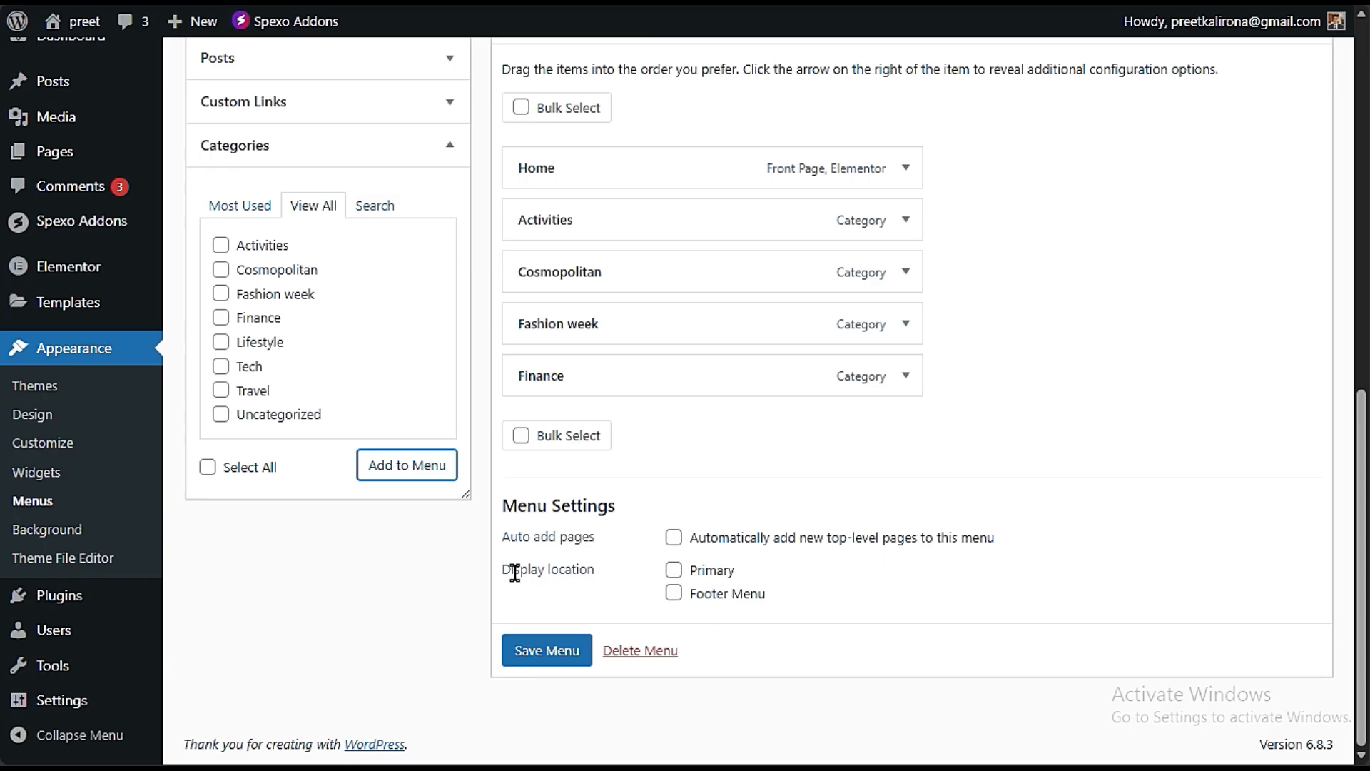
click(672, 571)
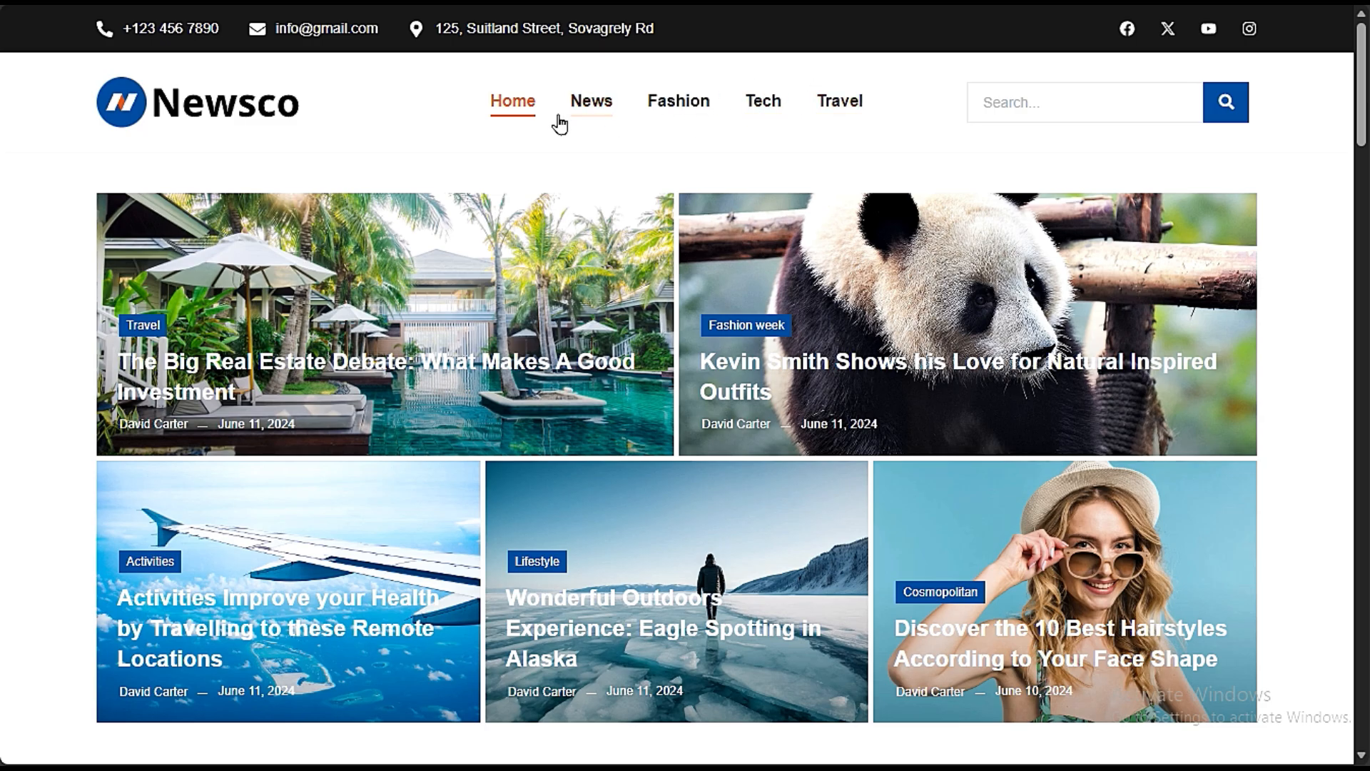
click(2, 175)
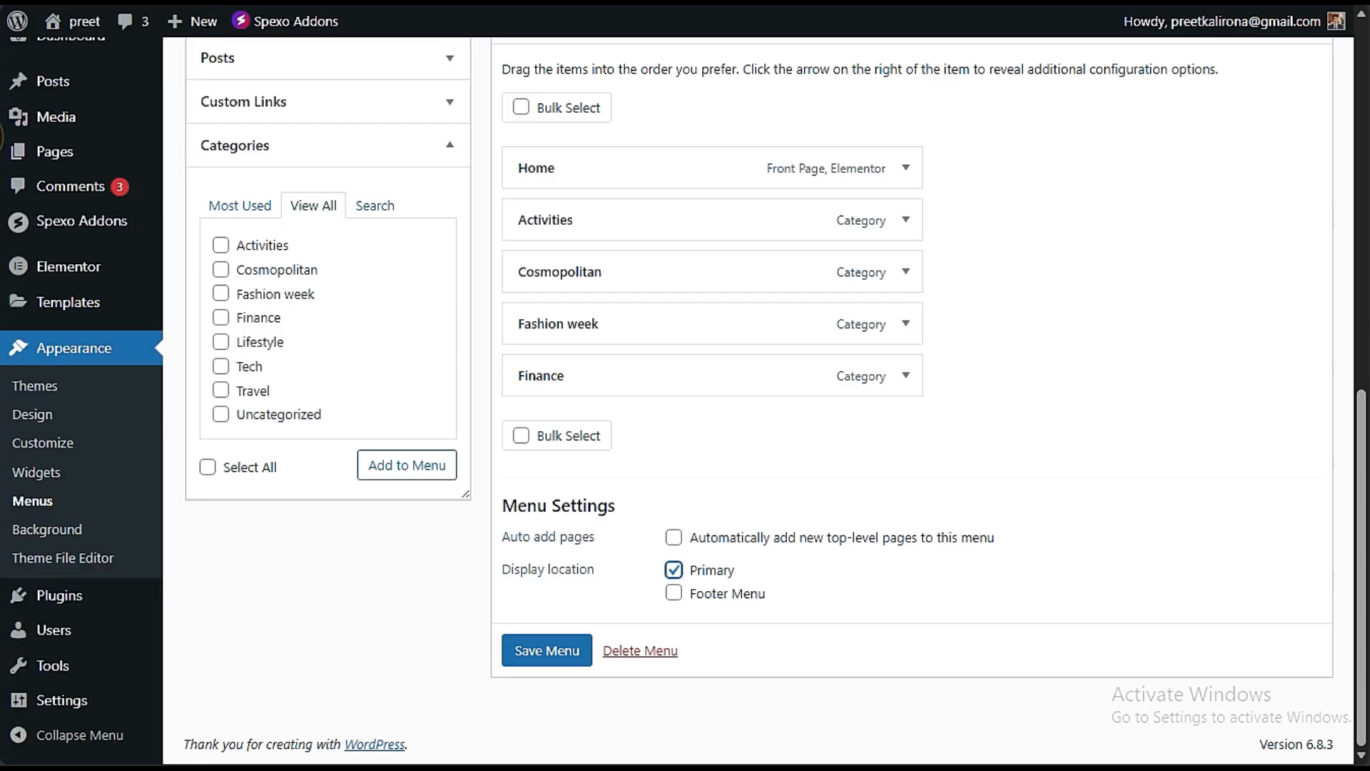
click(537, 648)
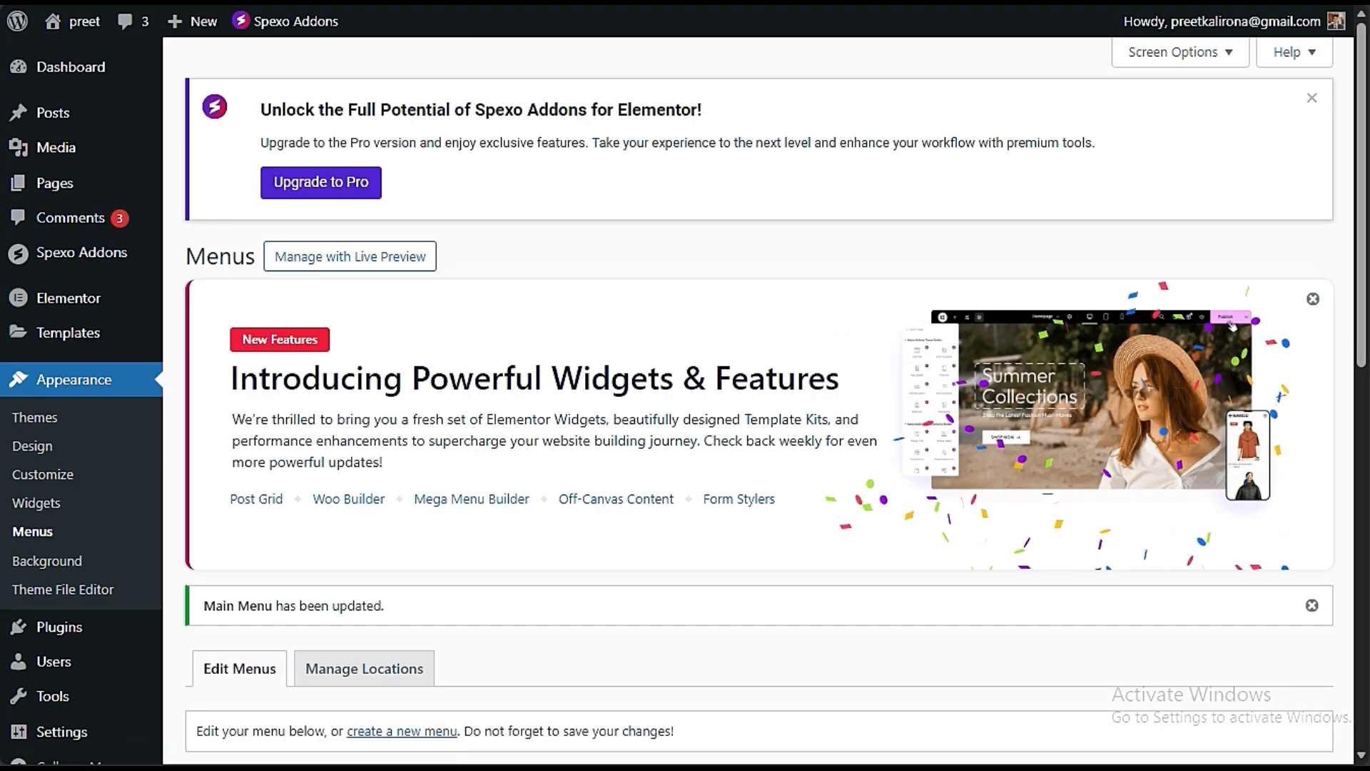
Step: Switch to the header in the Elementor editor and select Main Menu as the source of its Nav Menu widget
mouse_move(2, 174)
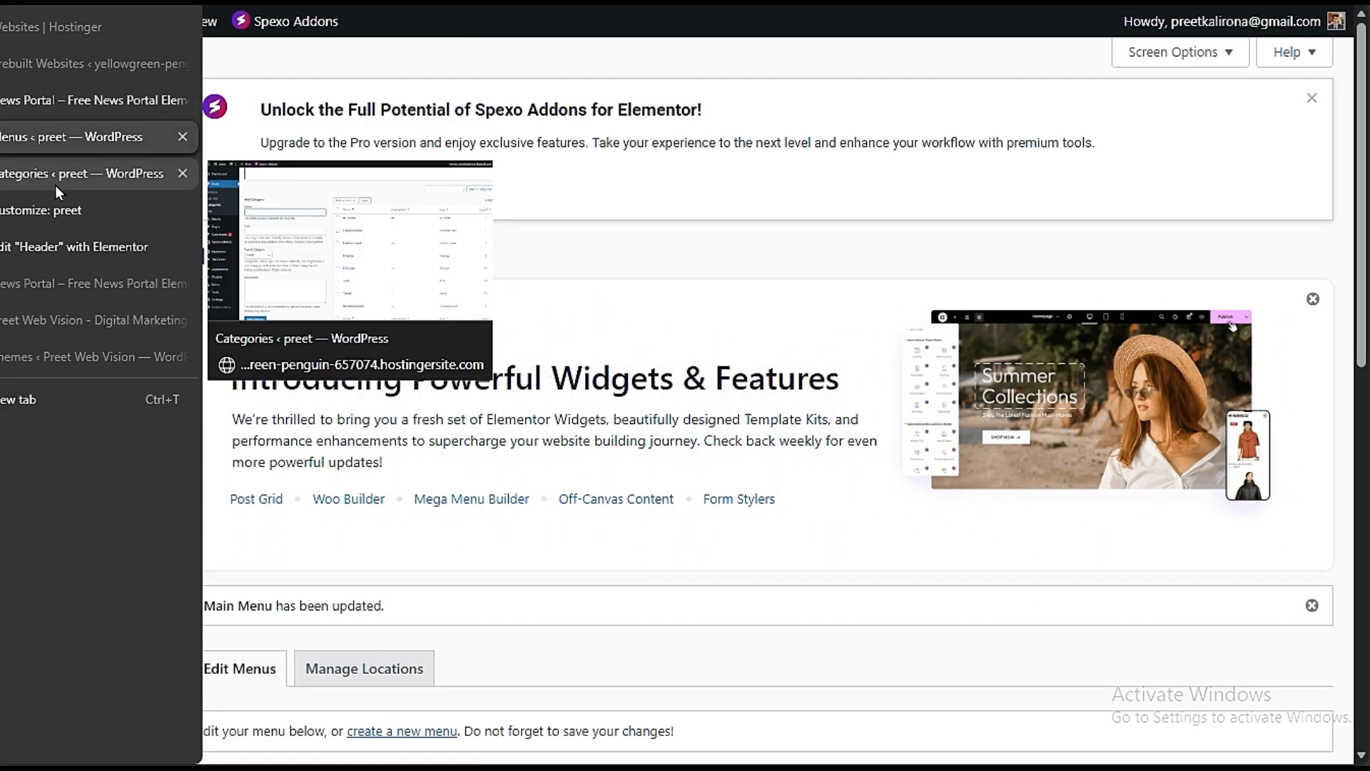
click(53, 243)
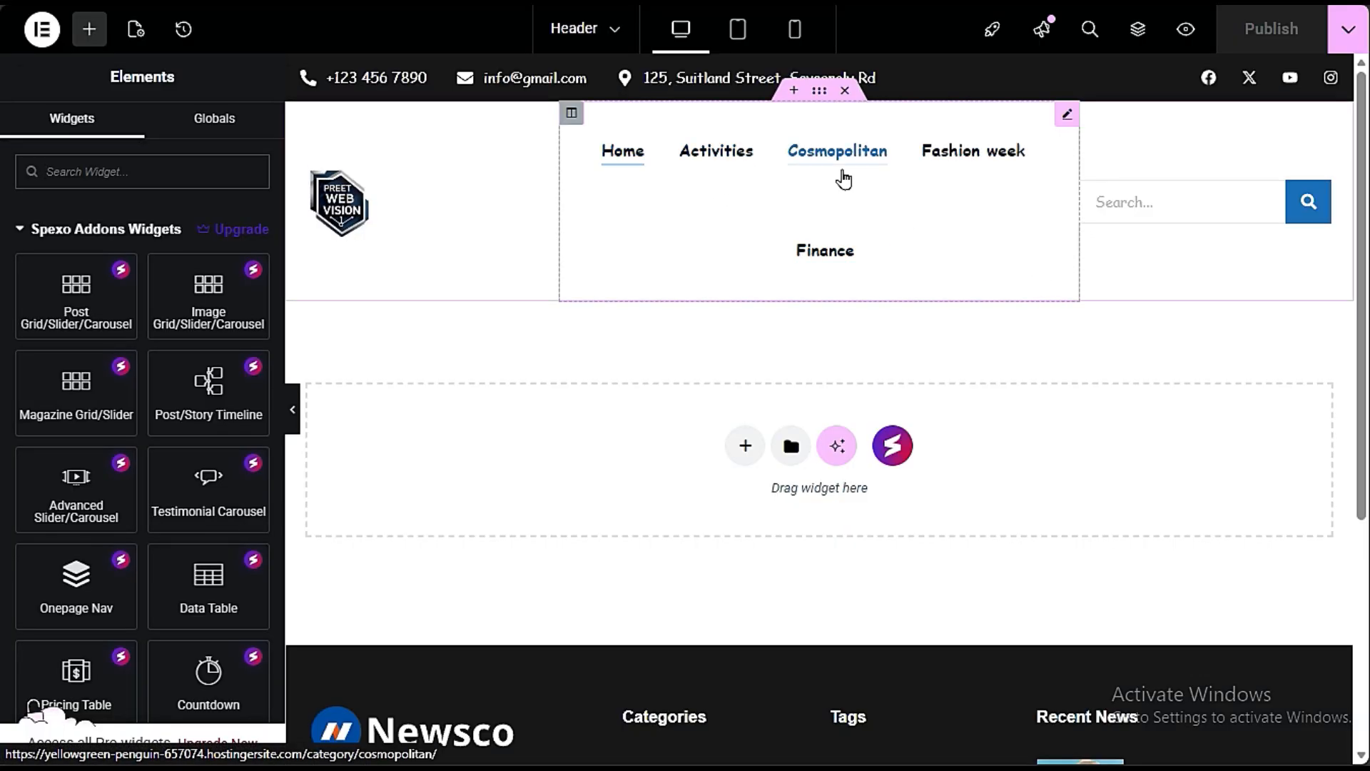
click(746, 233)
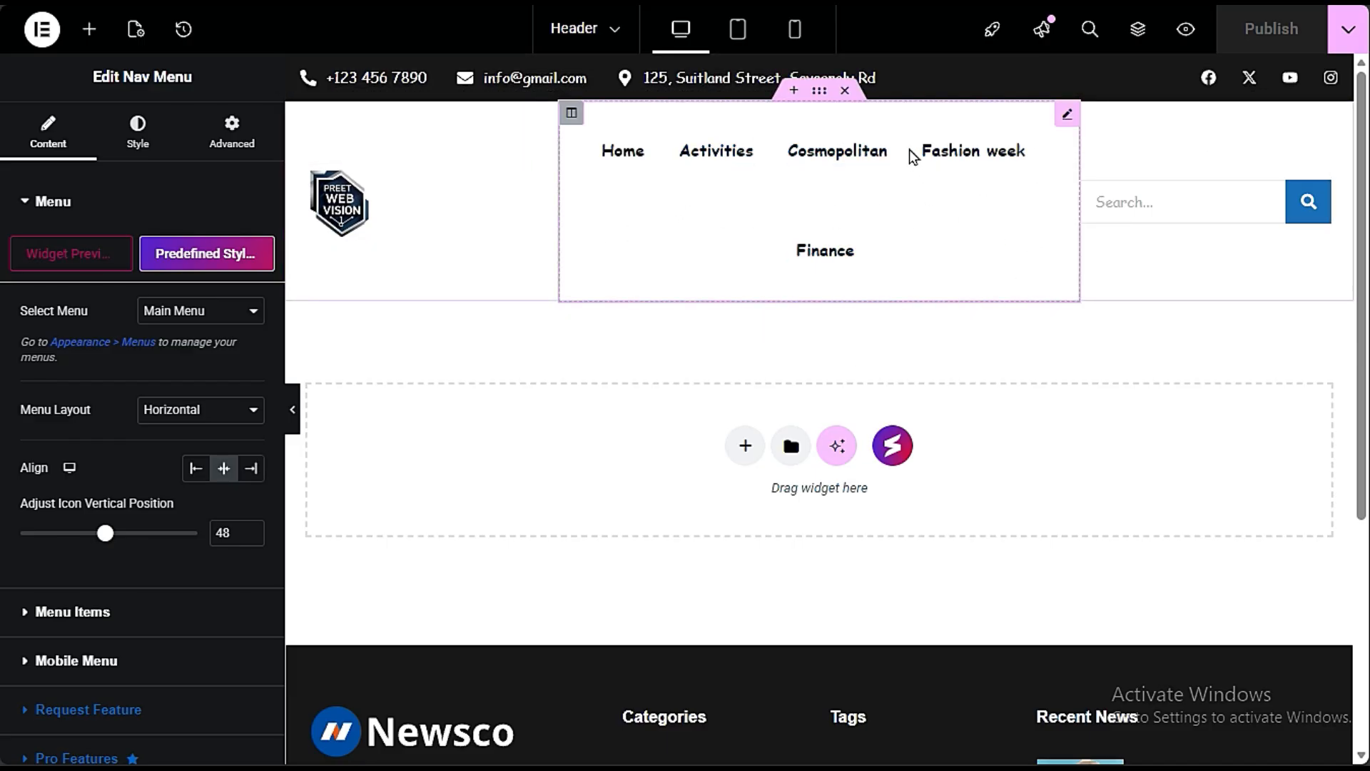
click(612, 229)
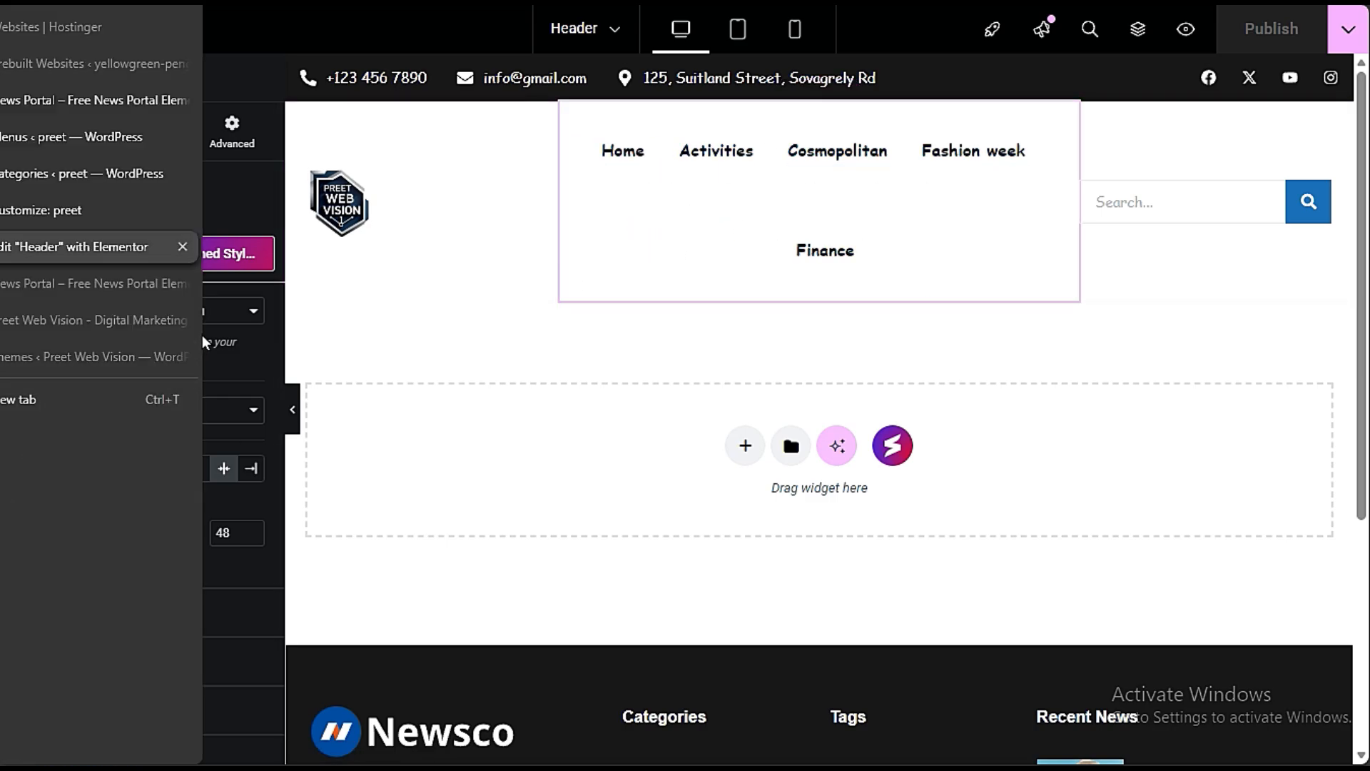
click(235, 312)
click(152, 341)
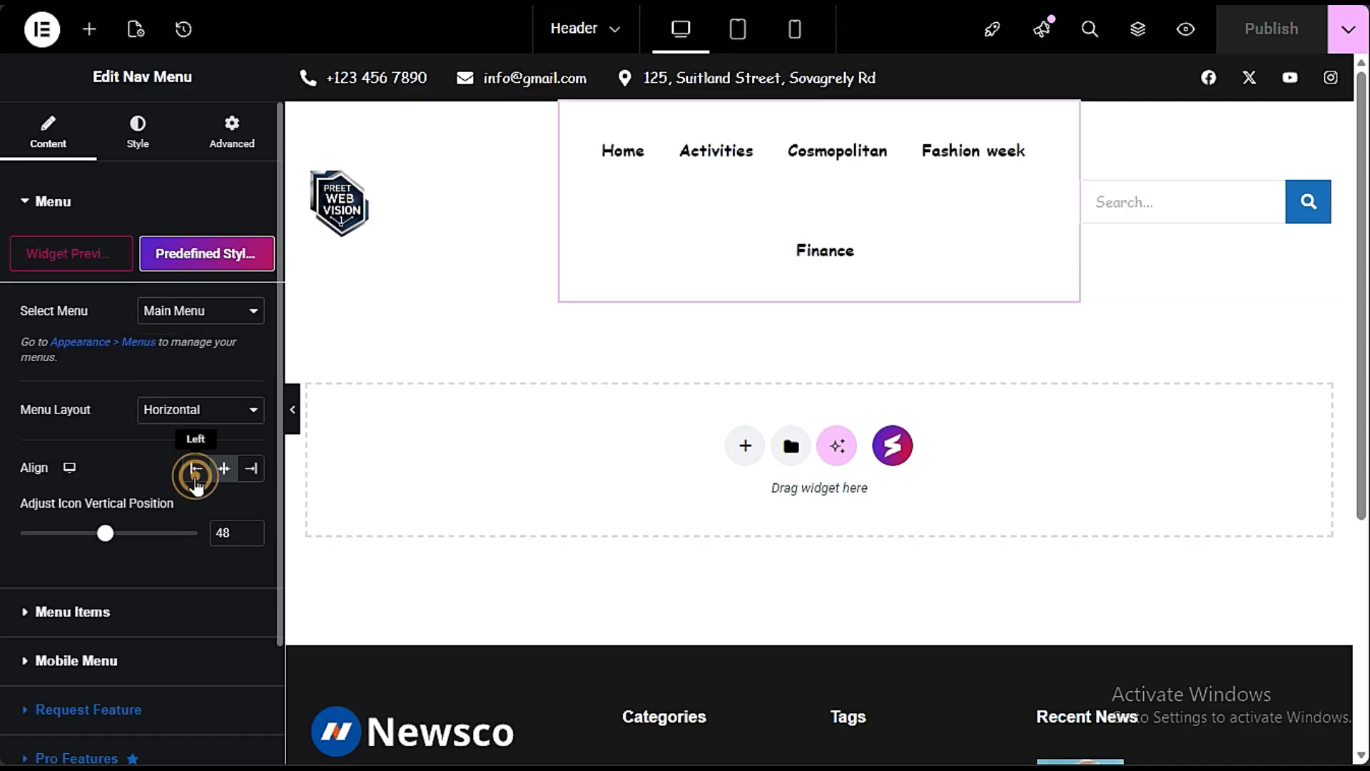
Step: Try left and right alignment on the header's Nav Menu widget and return it to center
click(197, 478)
click(250, 469)
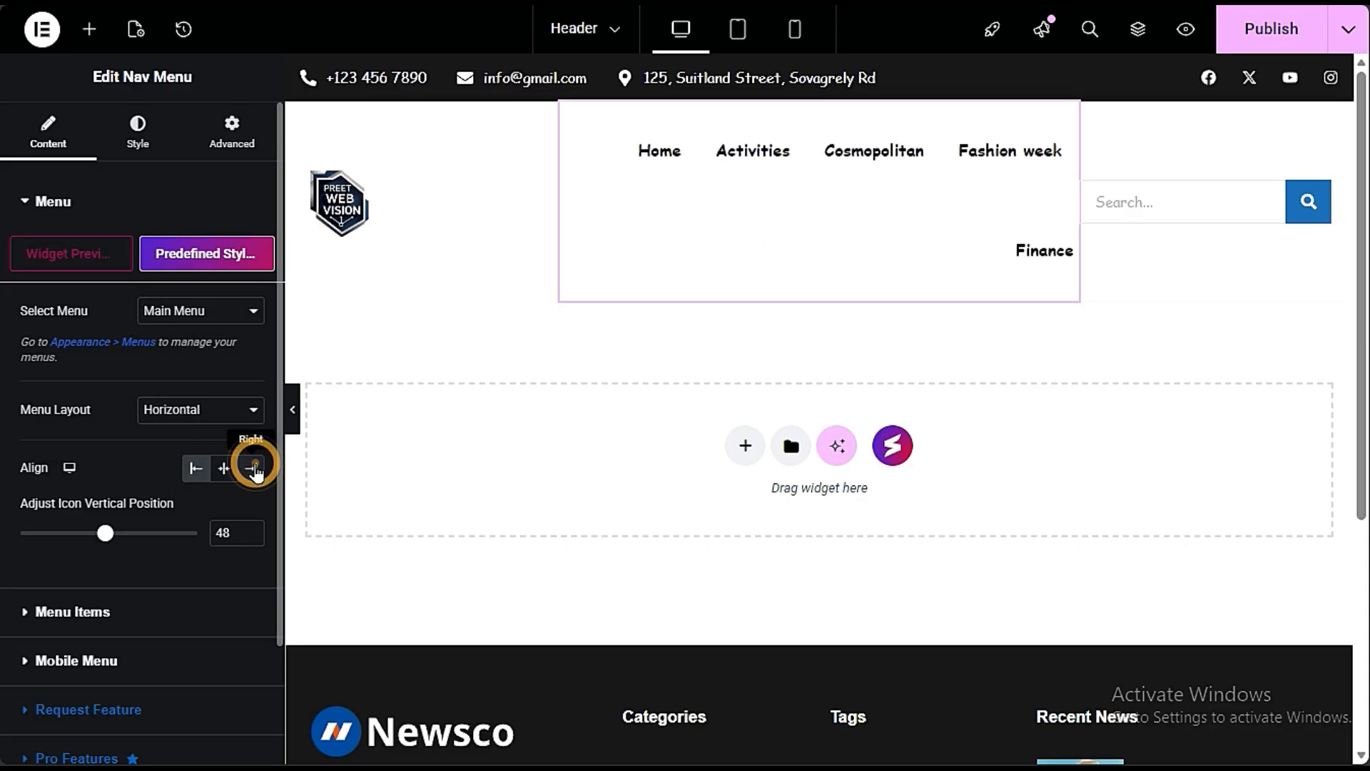
click(223, 468)
click(193, 478)
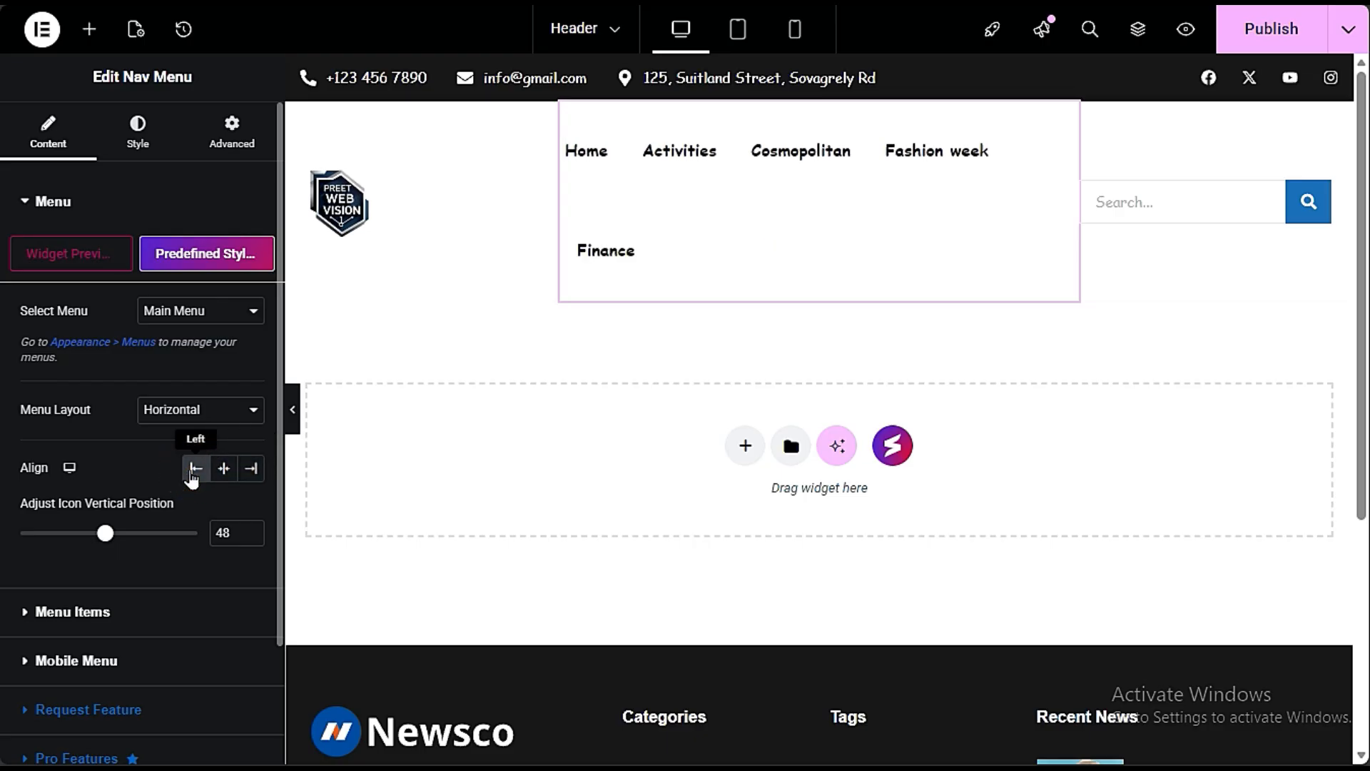
click(221, 474)
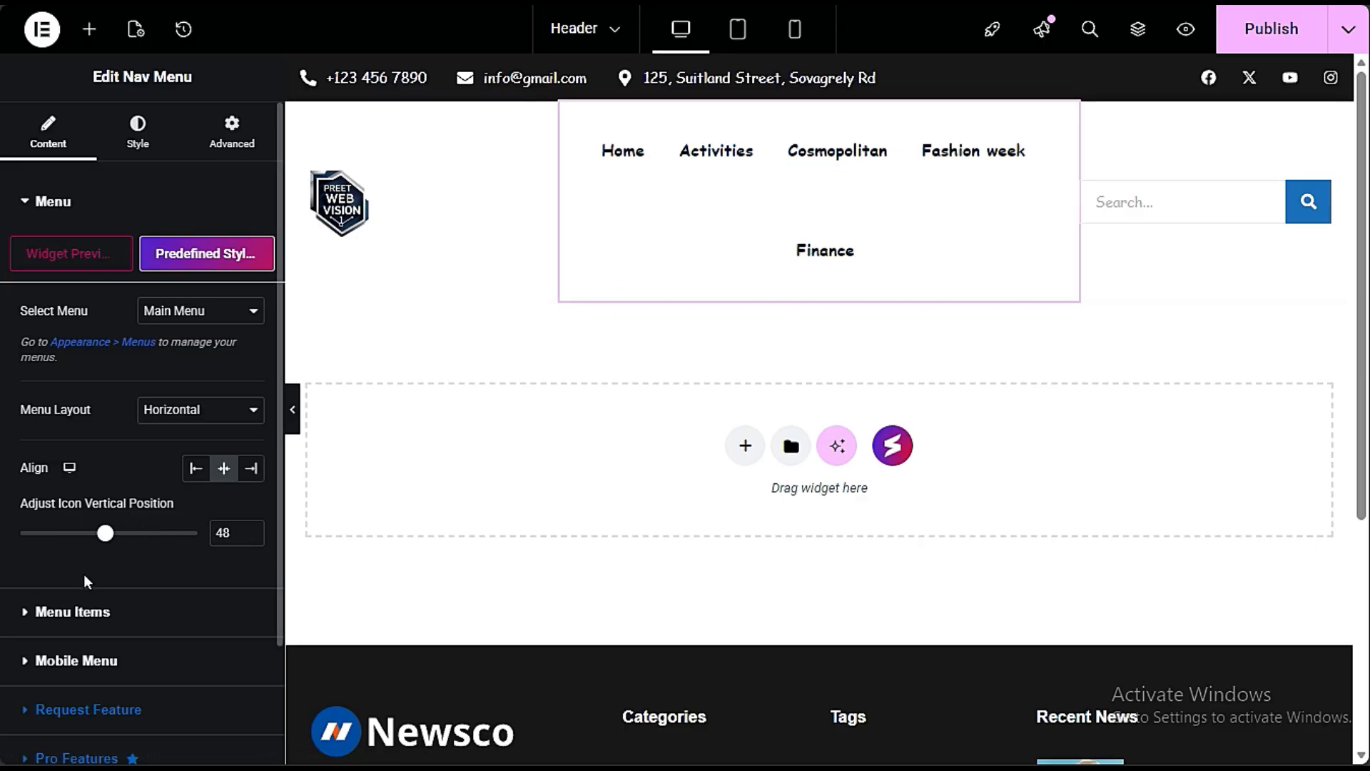
Step: Try the Double Line and Overline hover effects on the header's menu items, then return to Underline with the Fade animation
click(58, 620)
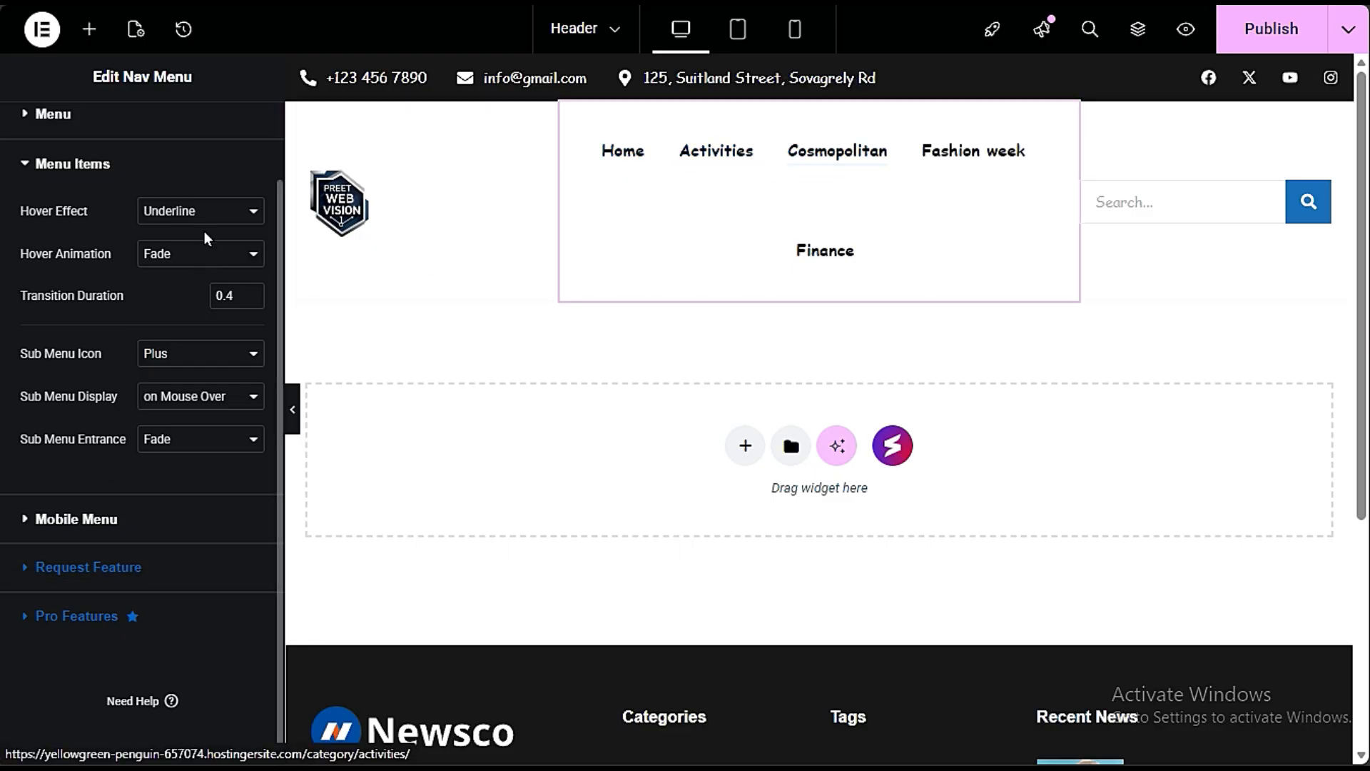
click(173, 218)
click(170, 308)
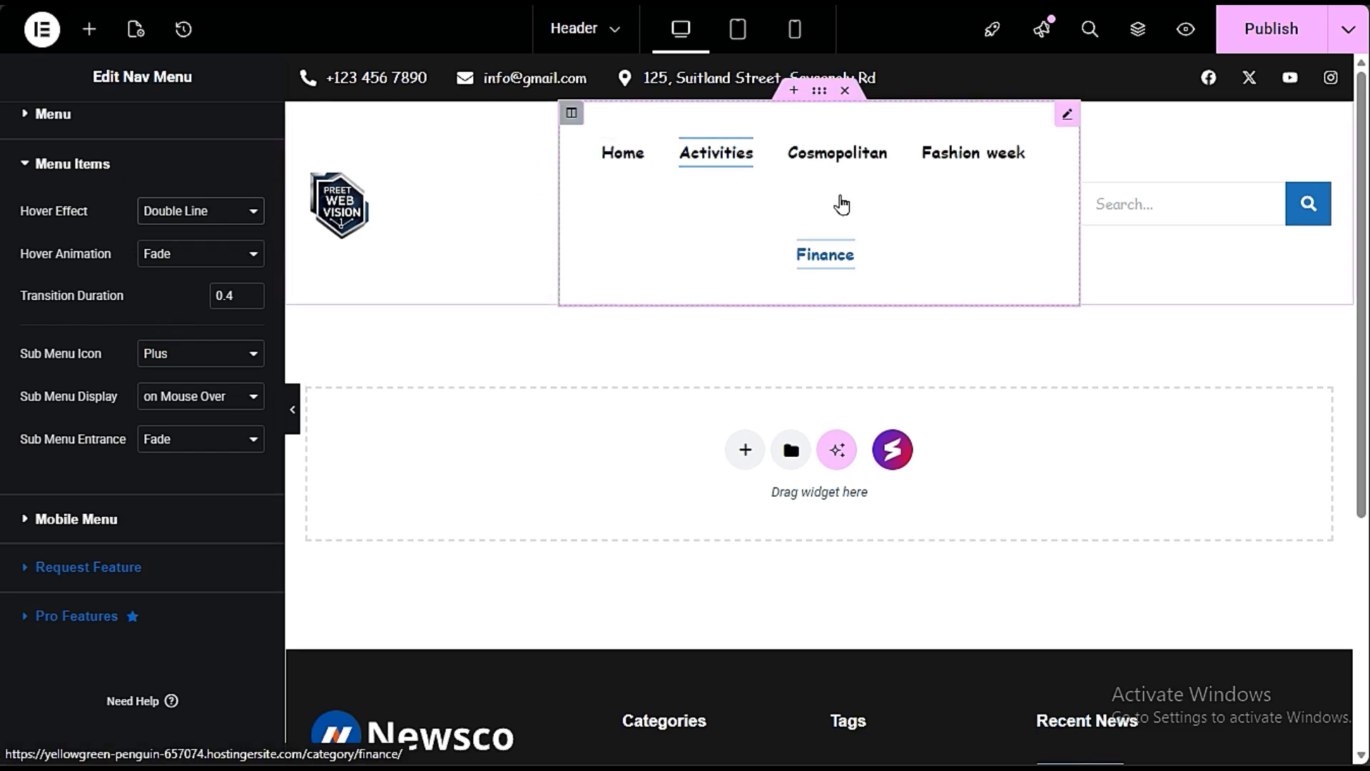
click(203, 211)
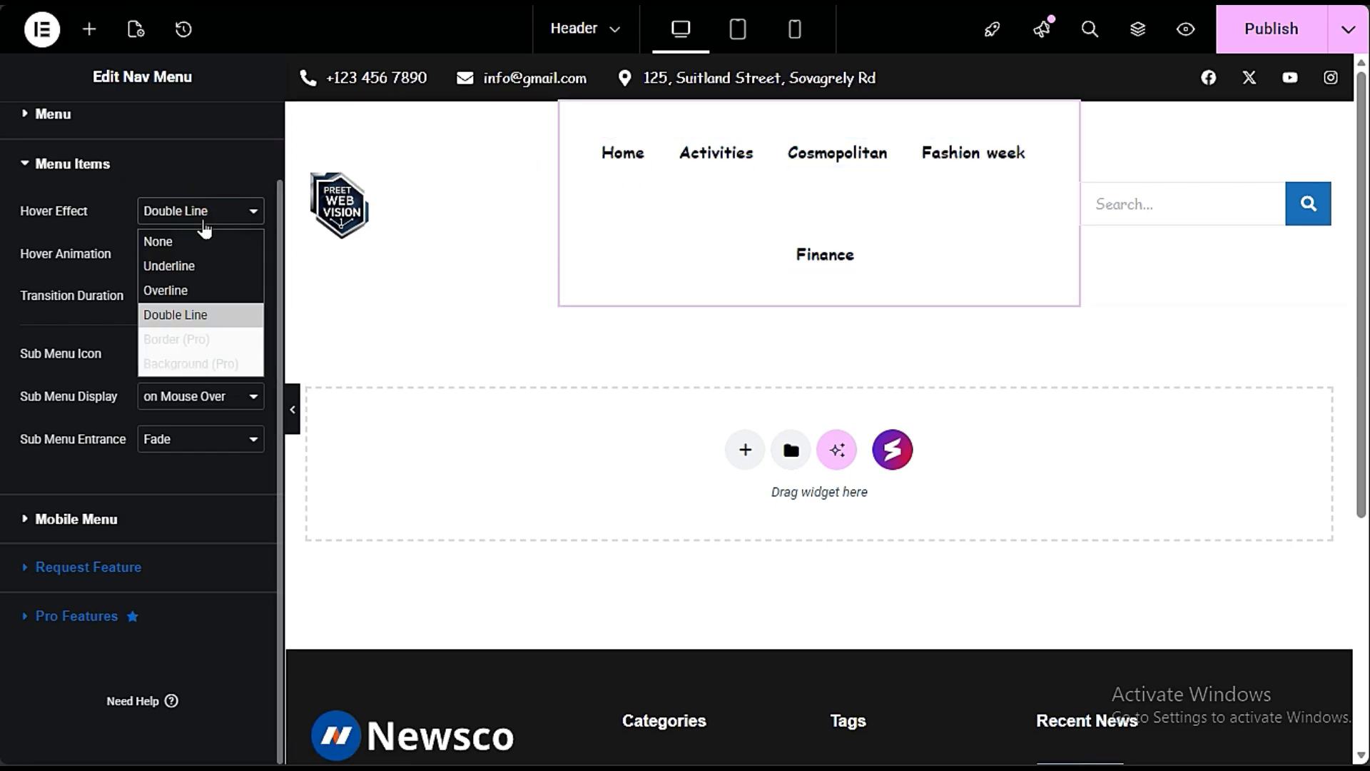
click(183, 267)
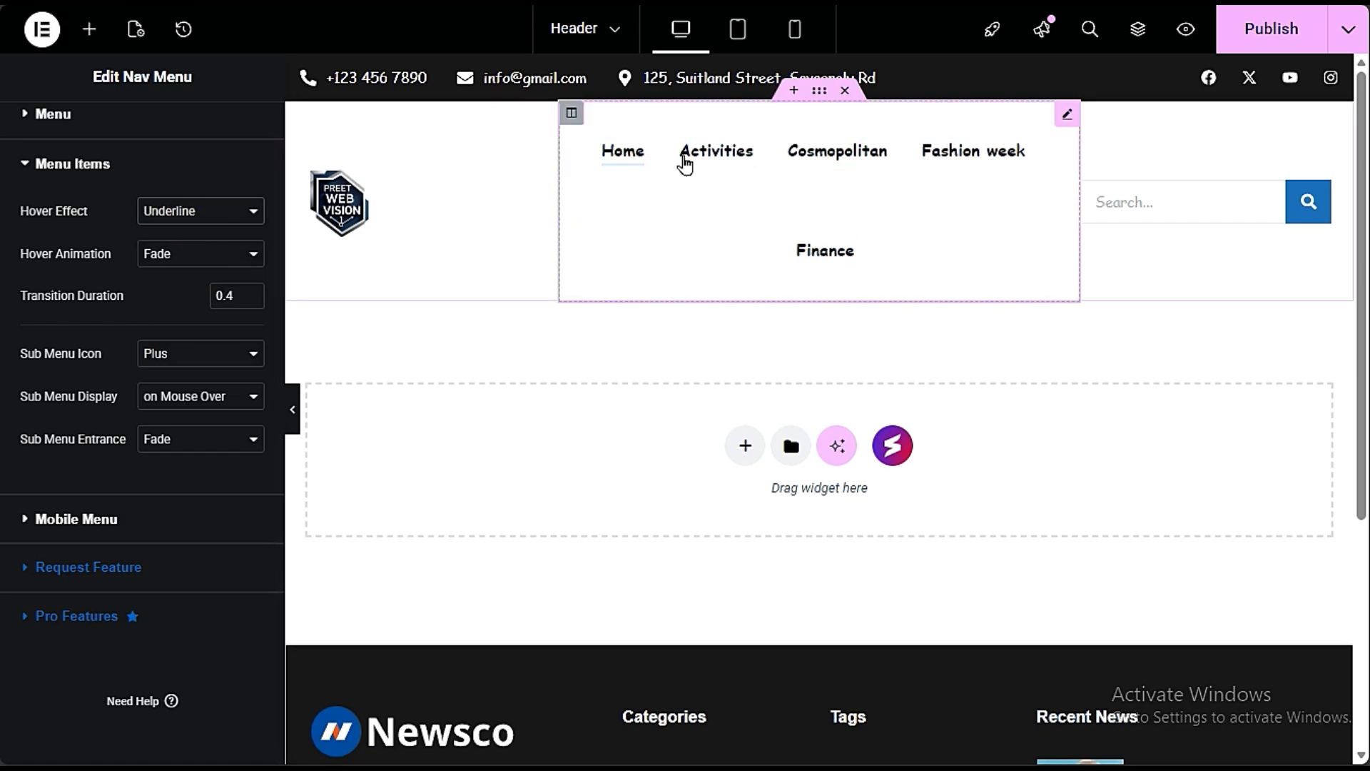
click(203, 211)
click(175, 290)
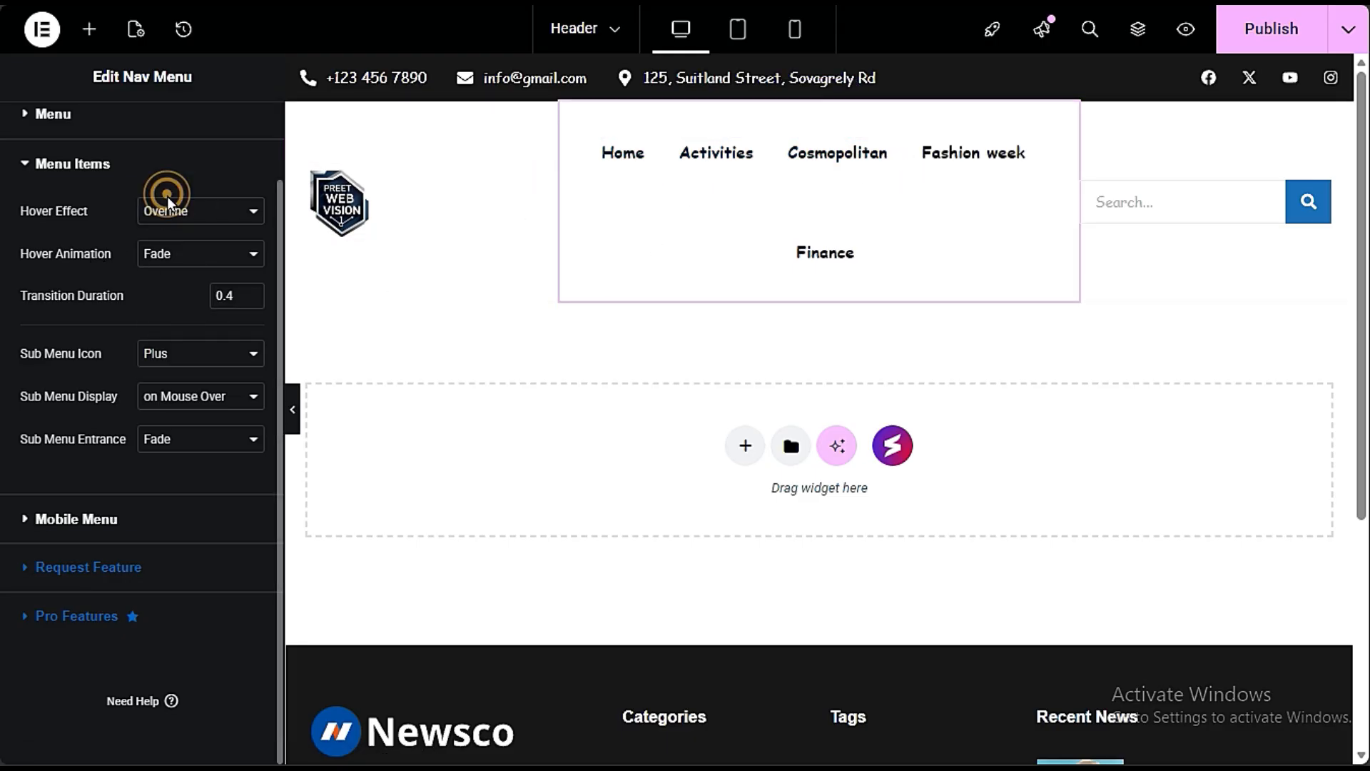
click(169, 166)
click(162, 251)
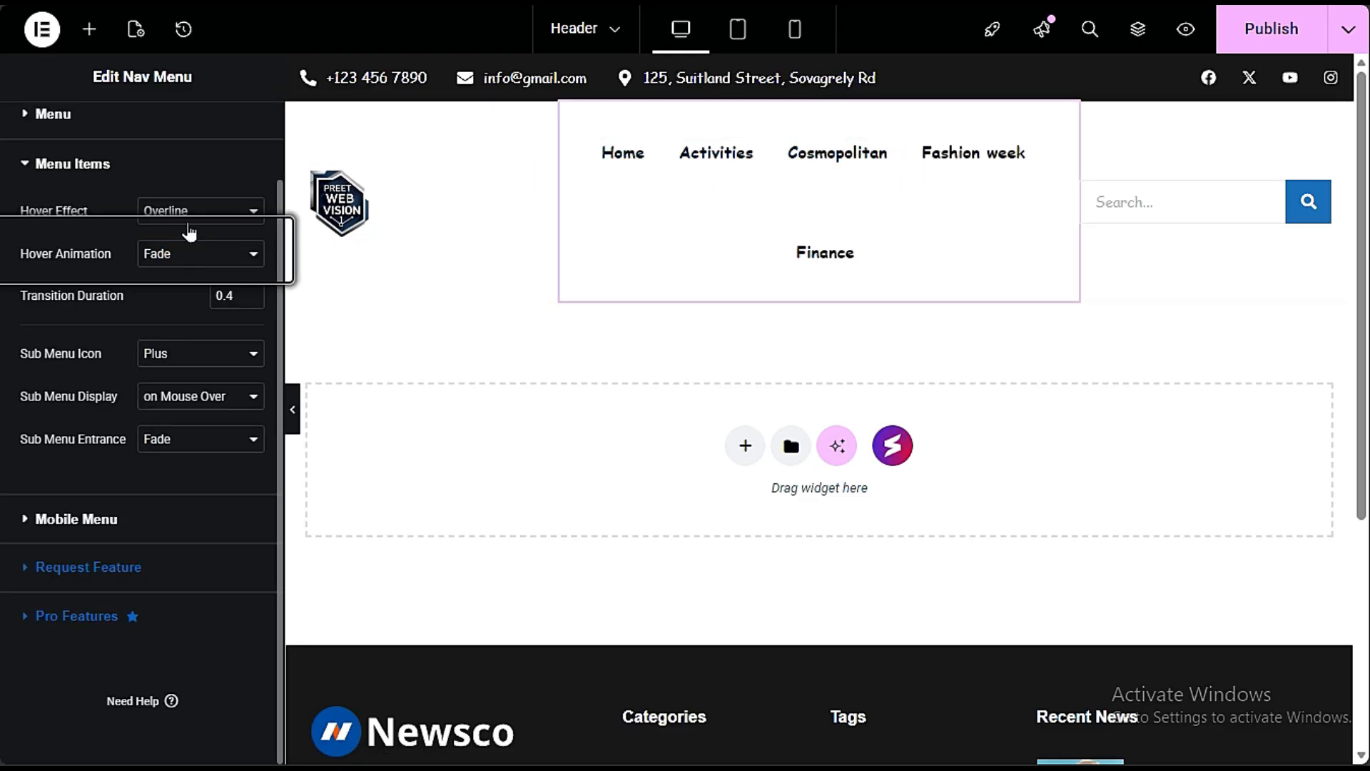
click(183, 212)
click(171, 266)
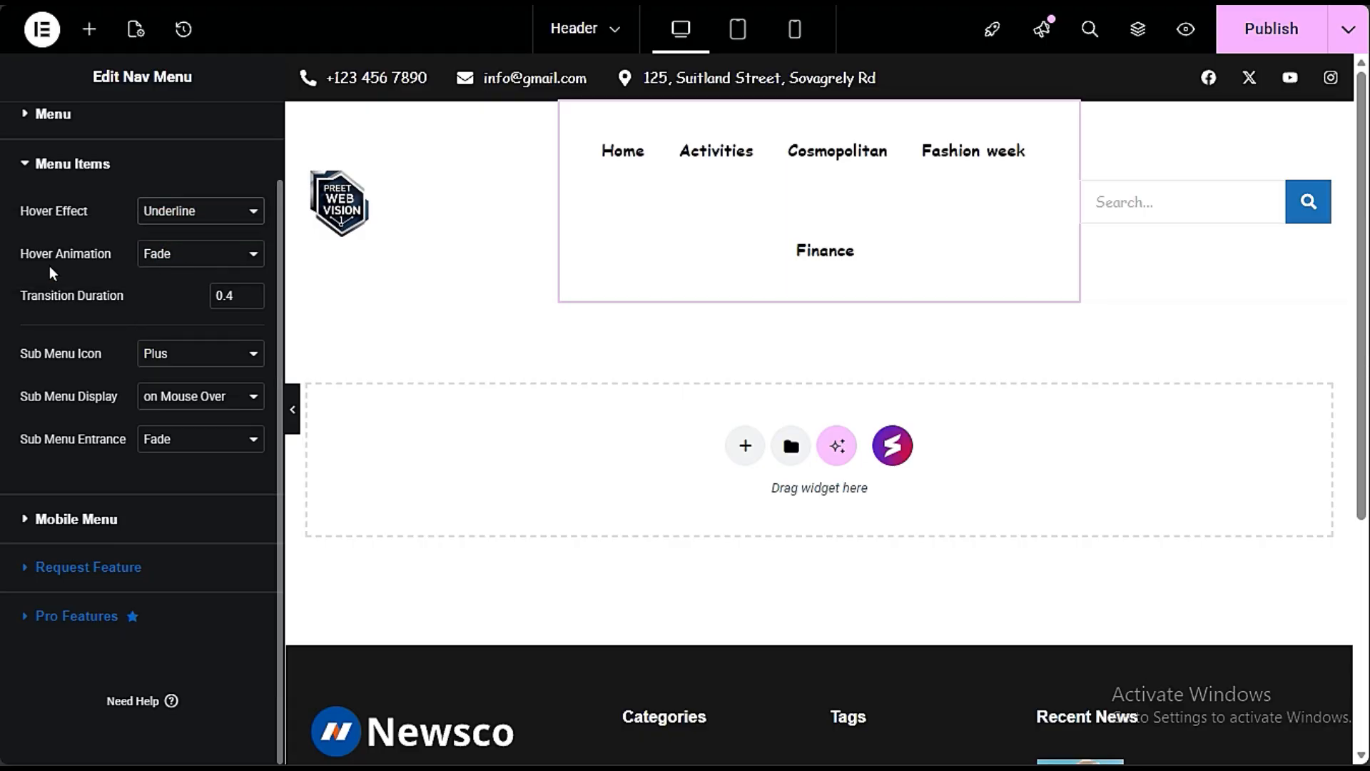
click(194, 257)
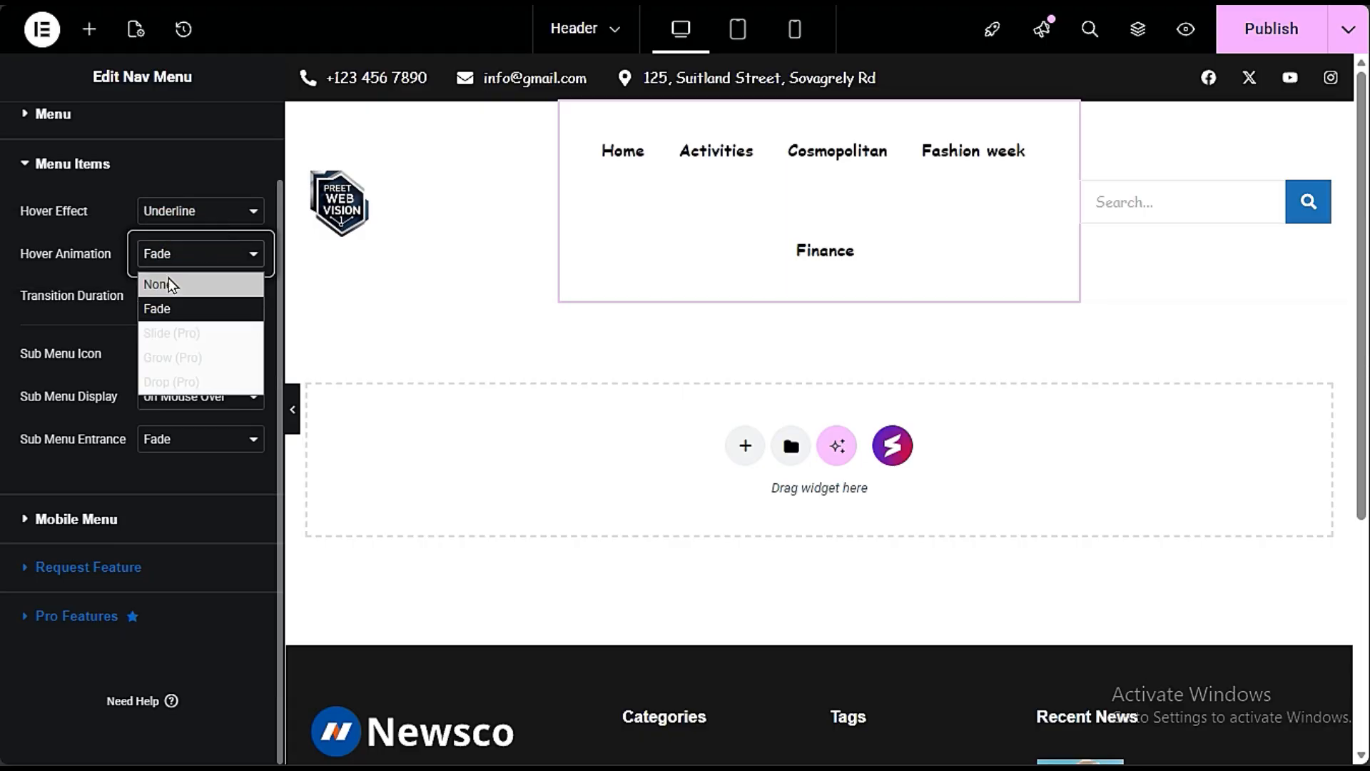
click(163, 308)
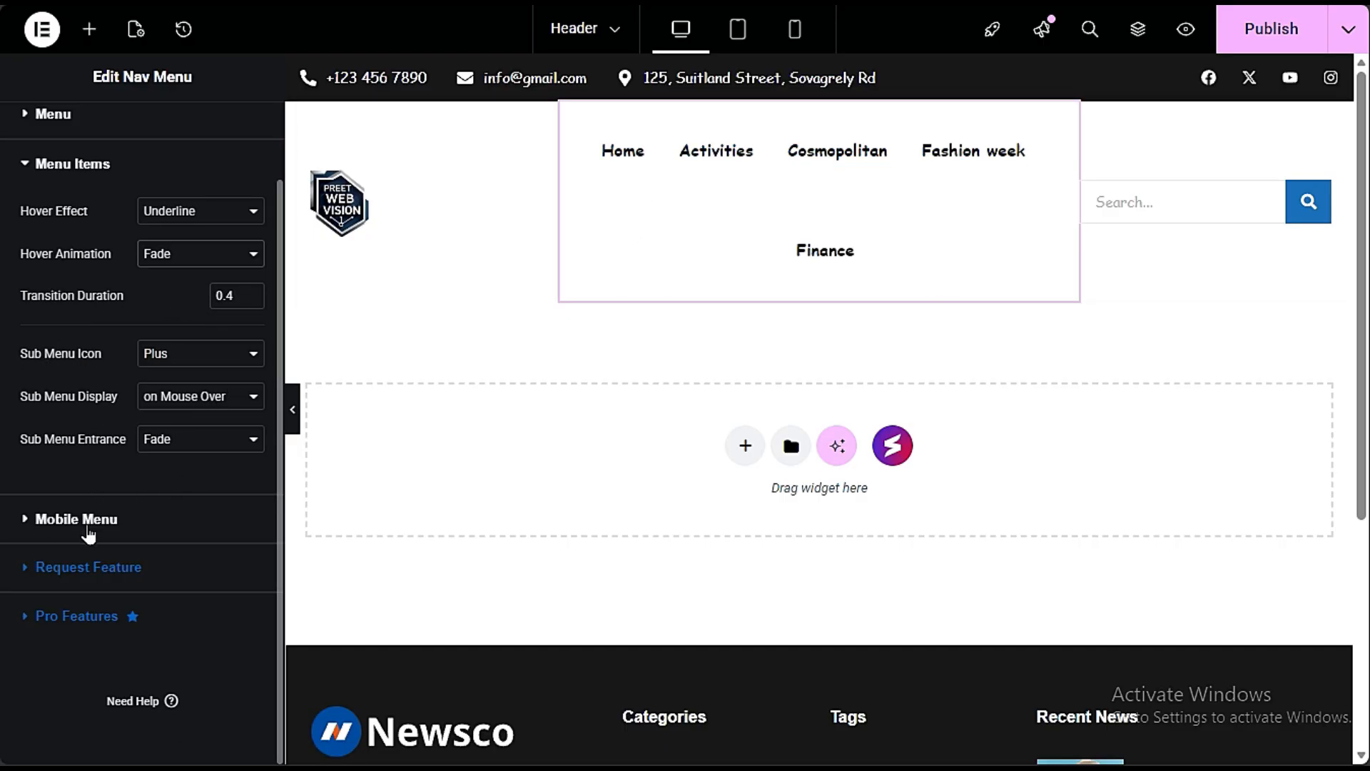
Step: Show the Nav Menu's mobile menu settings, preview the header in mobile portrait and expand its hamburger menu
click(76, 520)
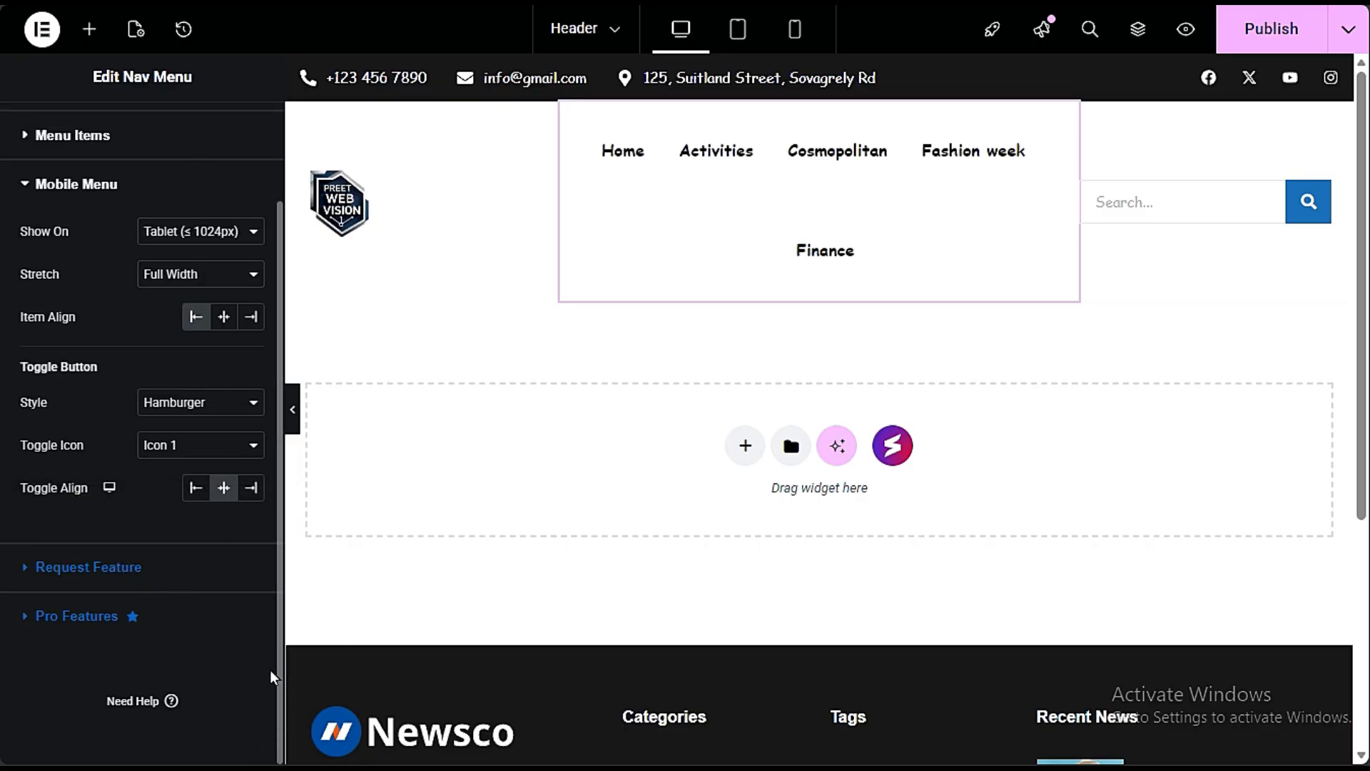
click(795, 33)
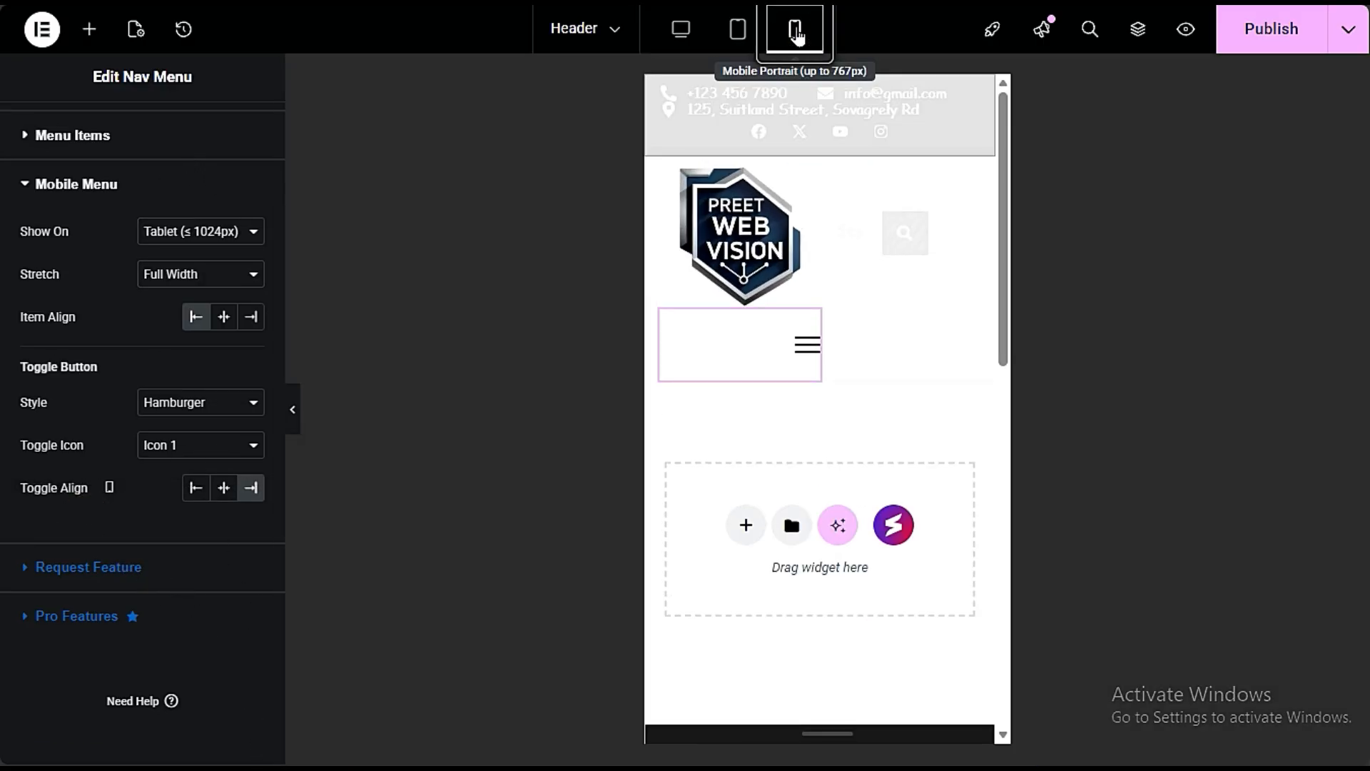
click(807, 359)
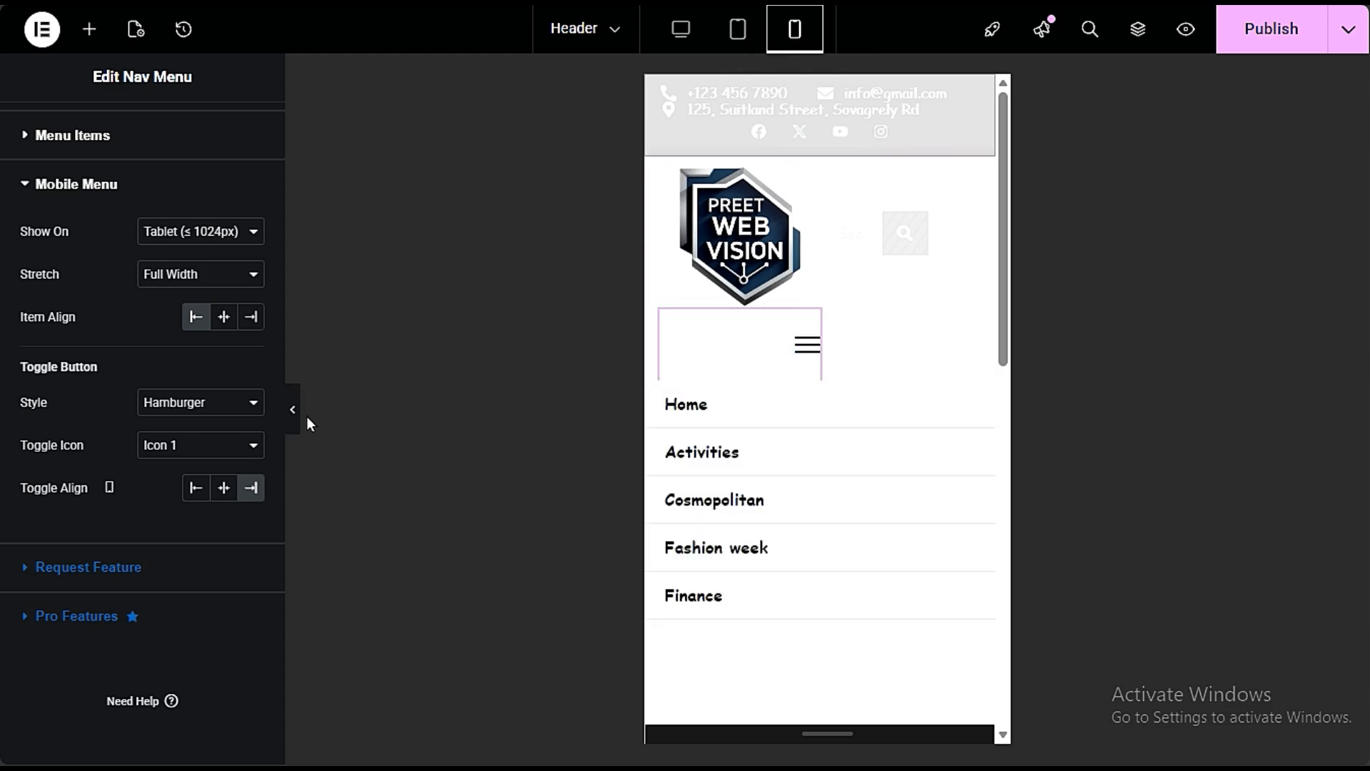
Step: Try center alignment for the mobile menu items and return them to left alignment
click(223, 316)
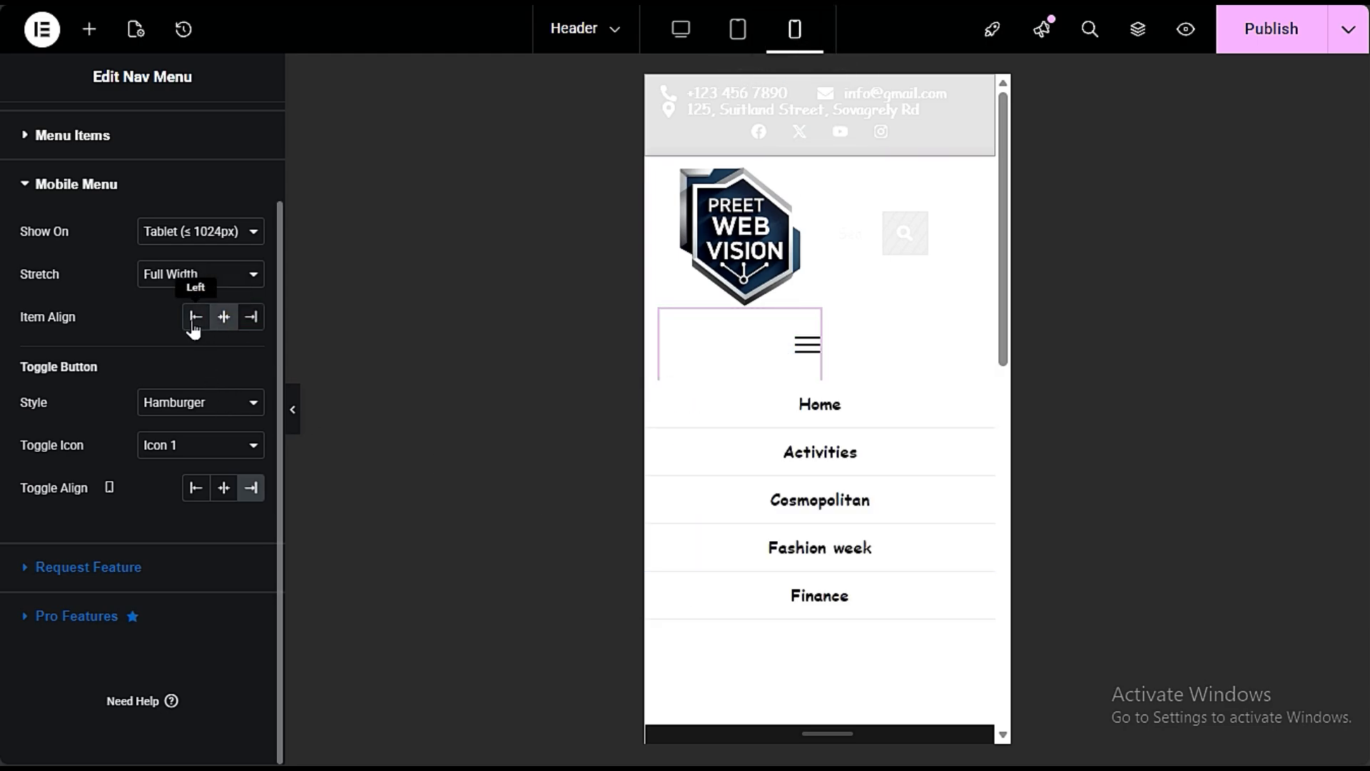
click(194, 318)
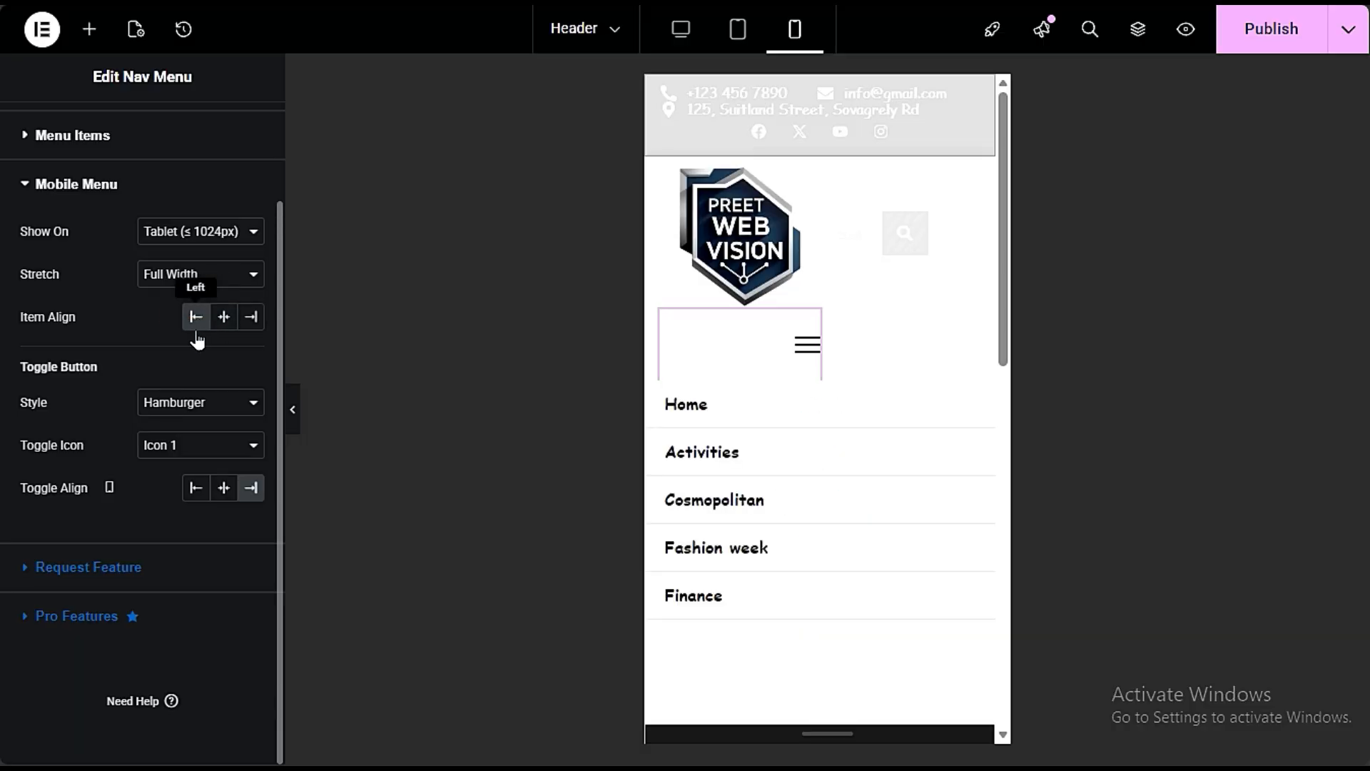
click(224, 317)
click(196, 319)
Step: Set the mobile menu to show on Mobile (≤ 767px) and expand it again in the preview
click(159, 235)
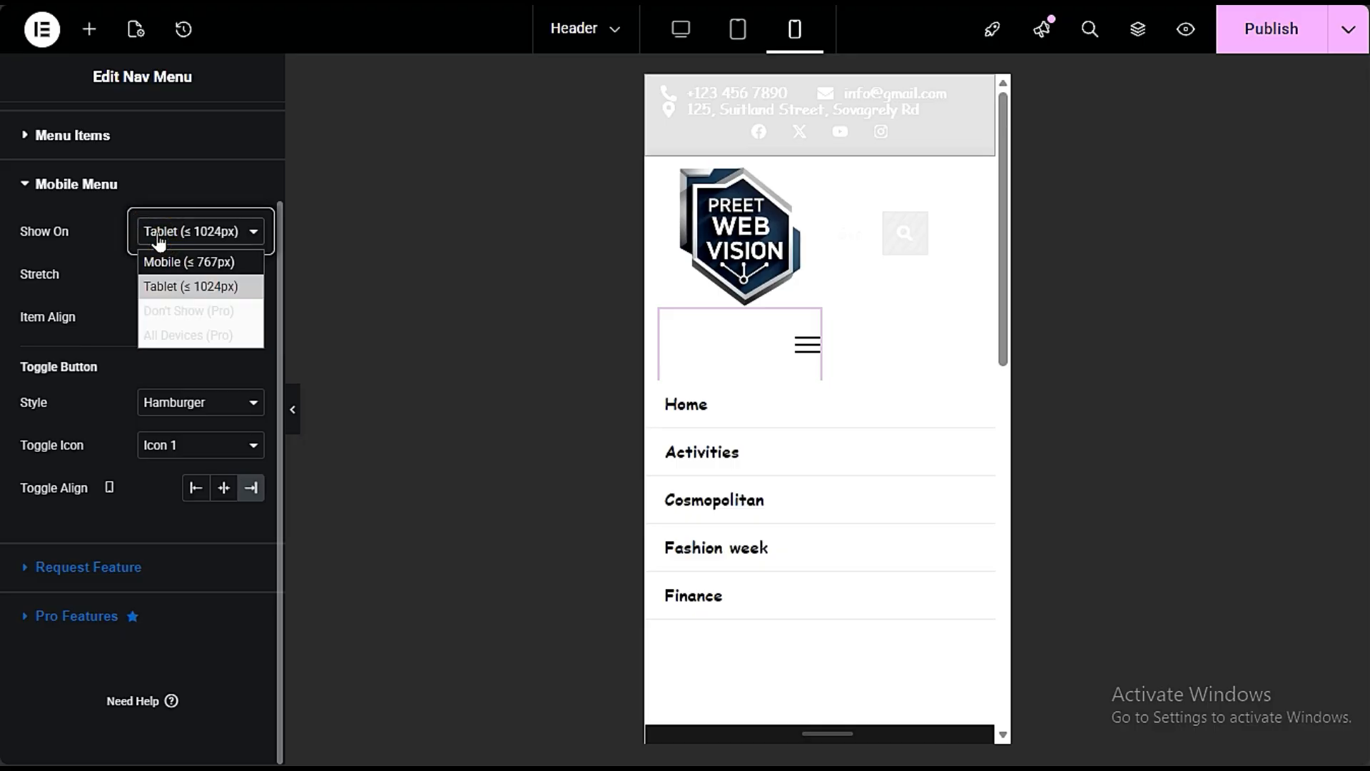
click(213, 261)
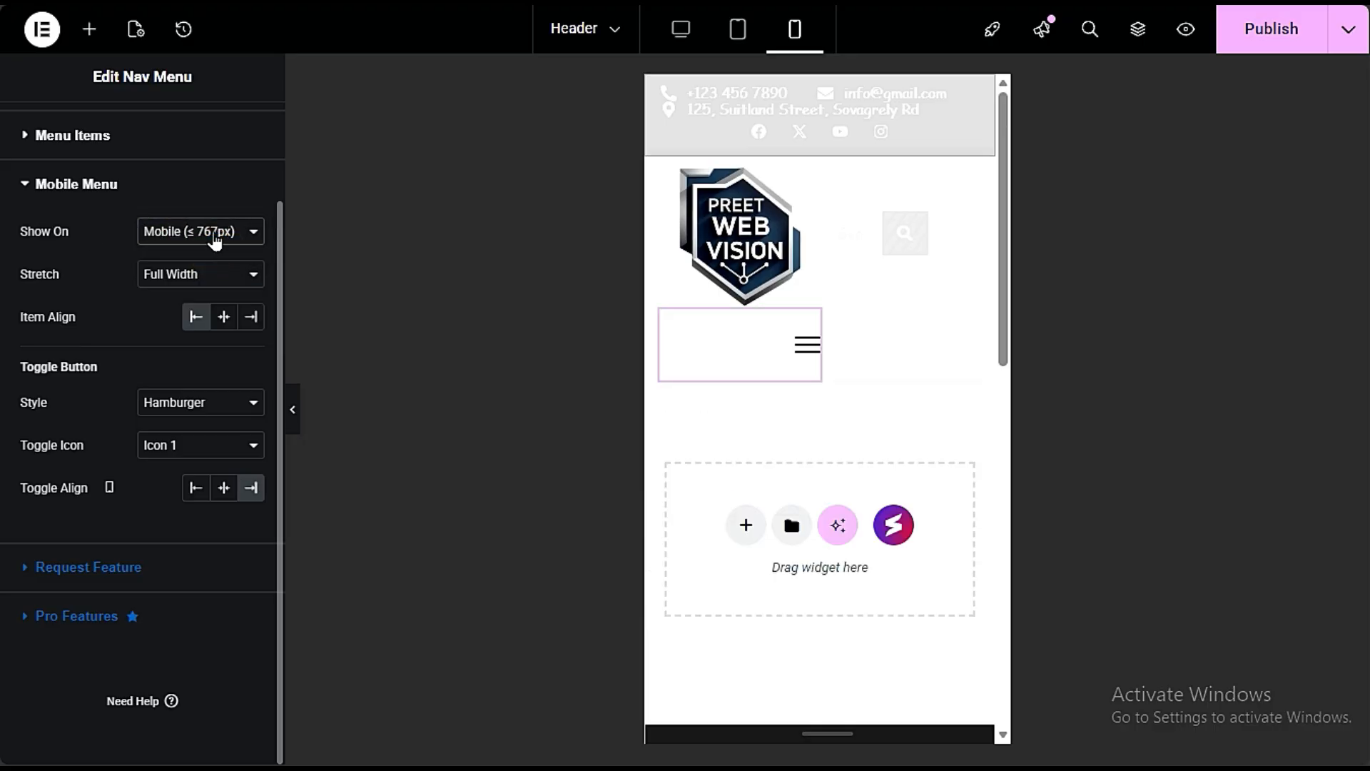
click(802, 362)
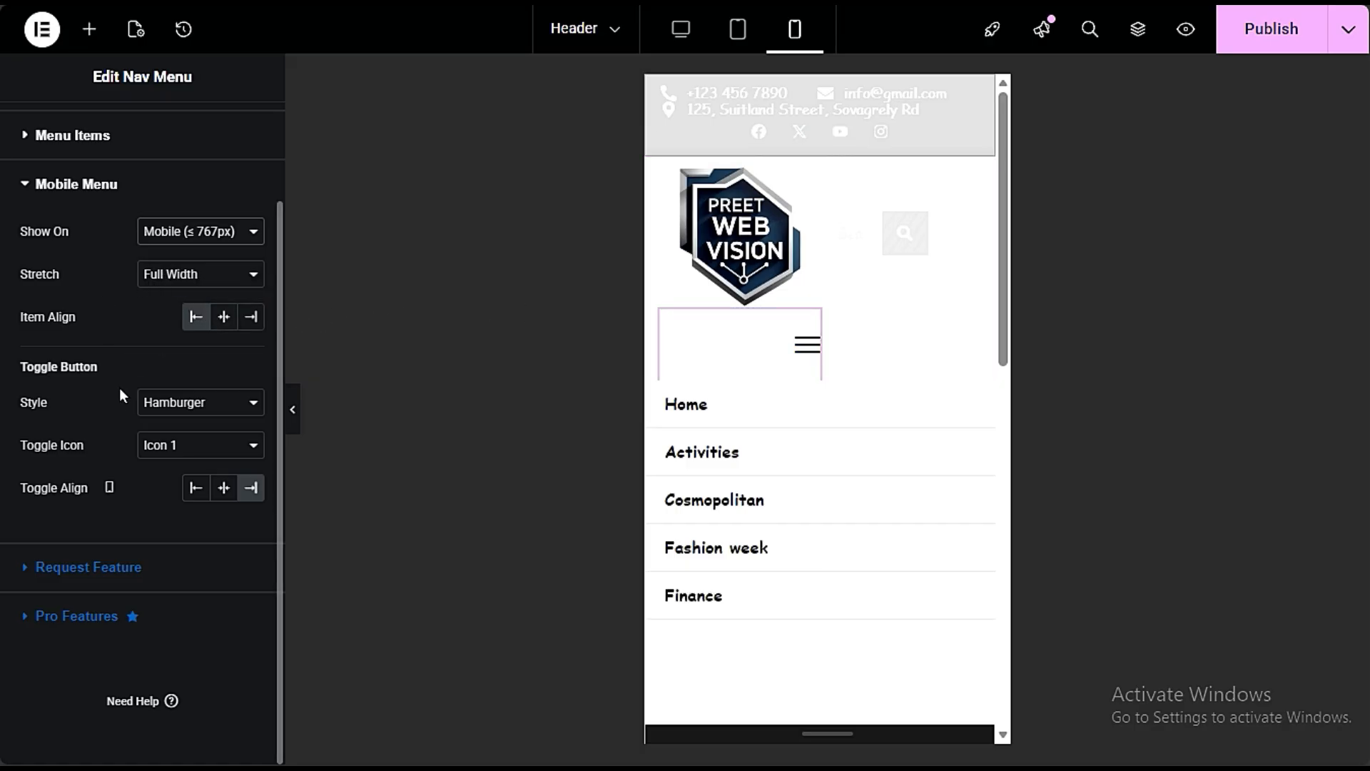
Step: Keep the Hamburger style for the mobile menu's toggle button and change its toggle icon to Icon 3
click(188, 410)
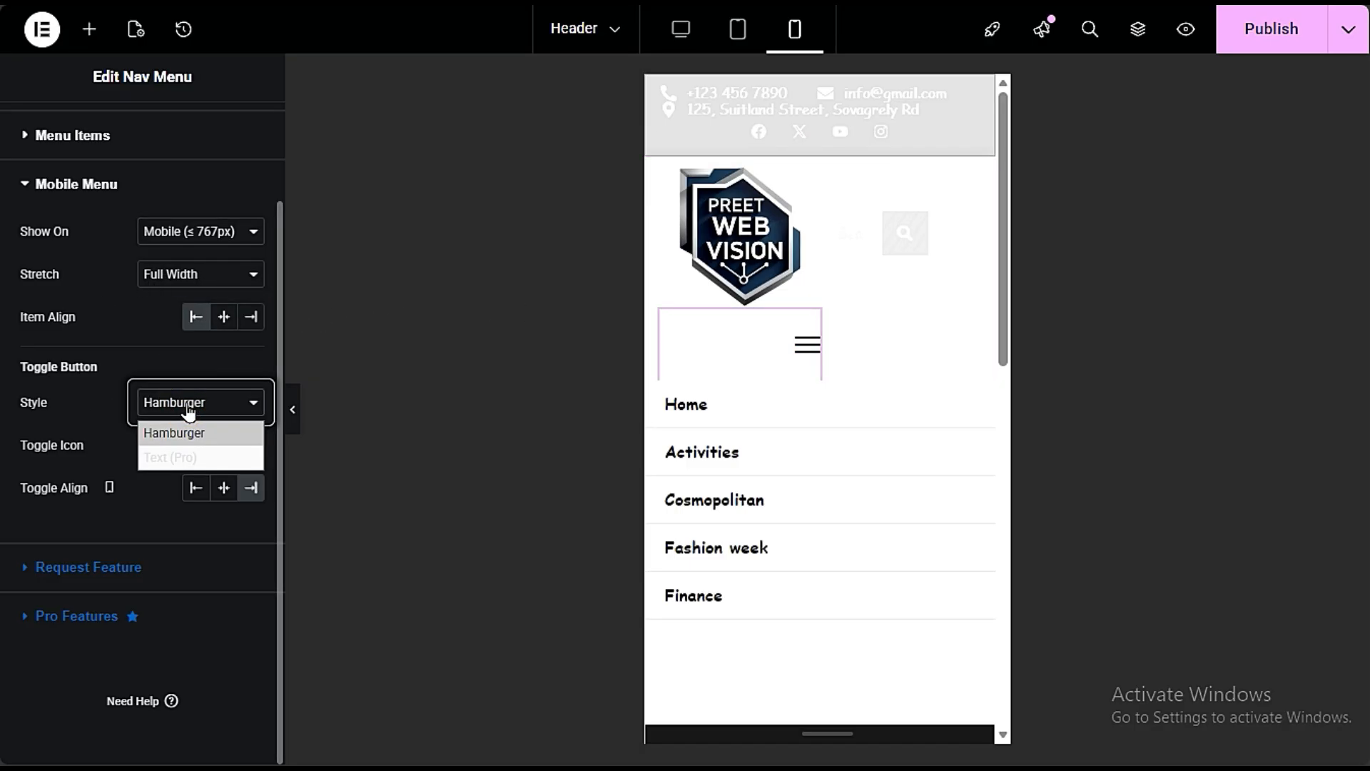
click(214, 404)
click(192, 445)
click(178, 498)
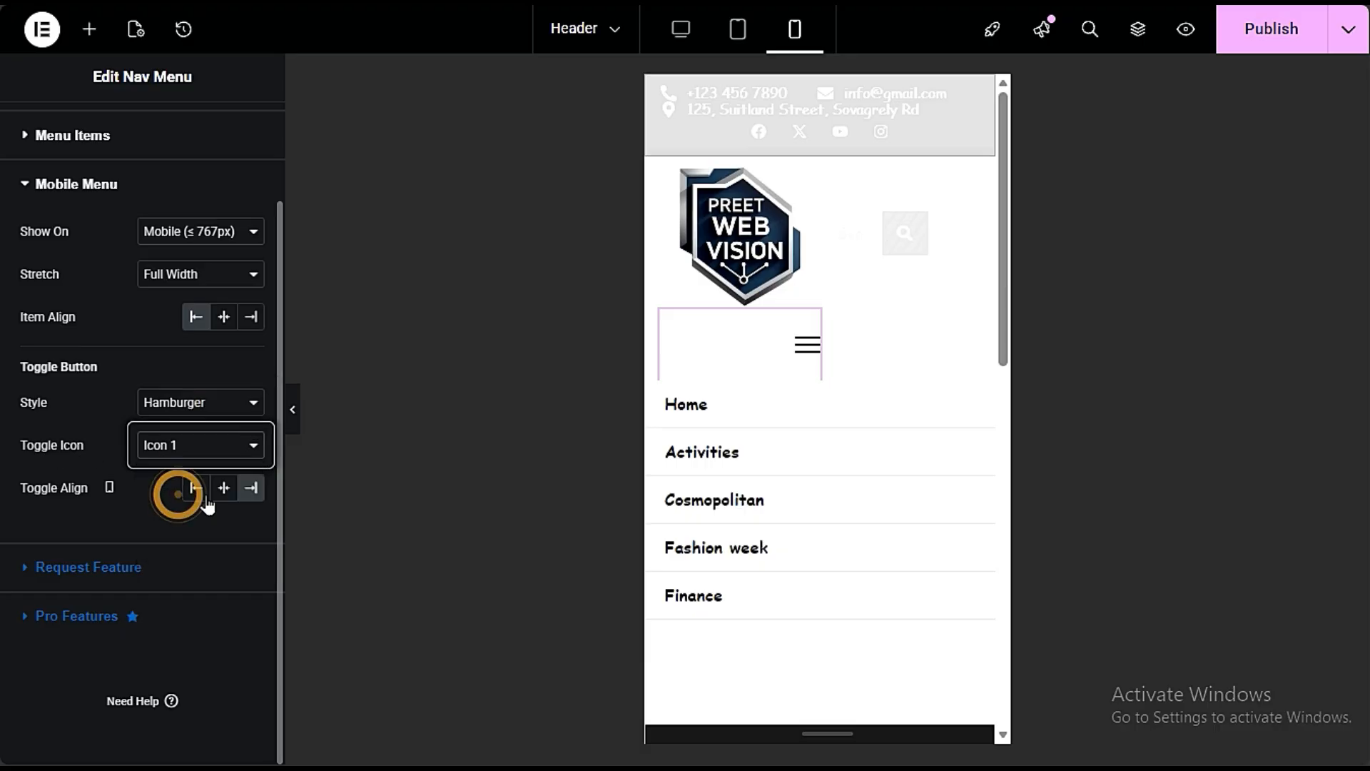
click(217, 456)
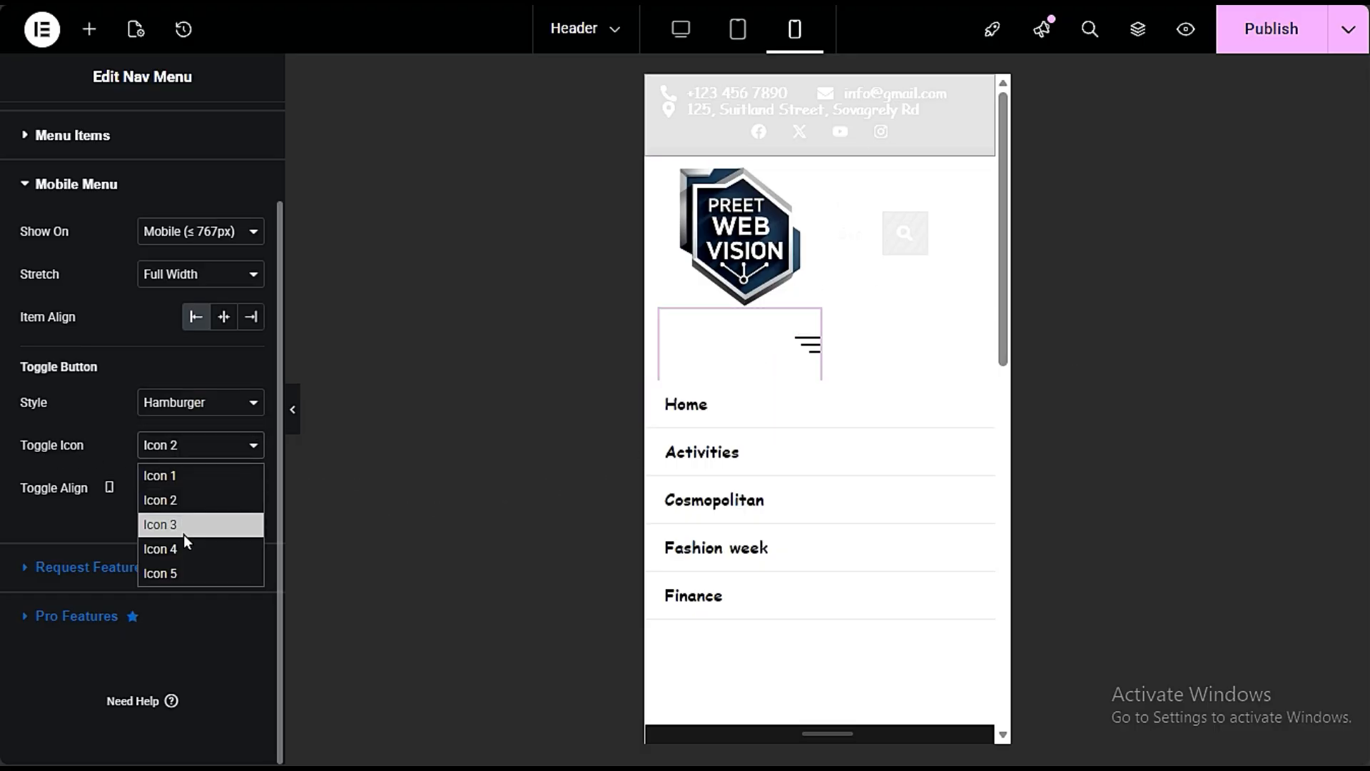
click(182, 524)
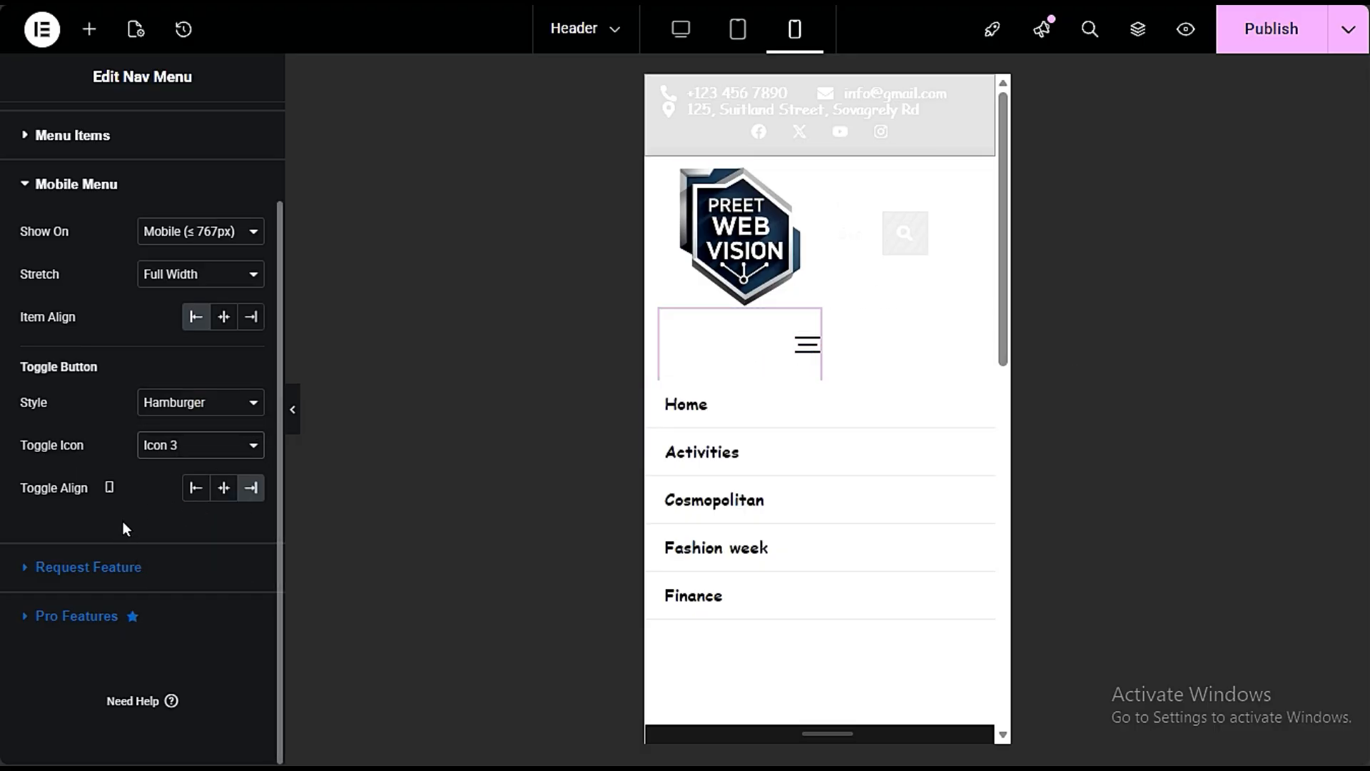
Step: Try center and left alignment for the mobile menu's toggle button and return it to the right
click(224, 491)
click(196, 490)
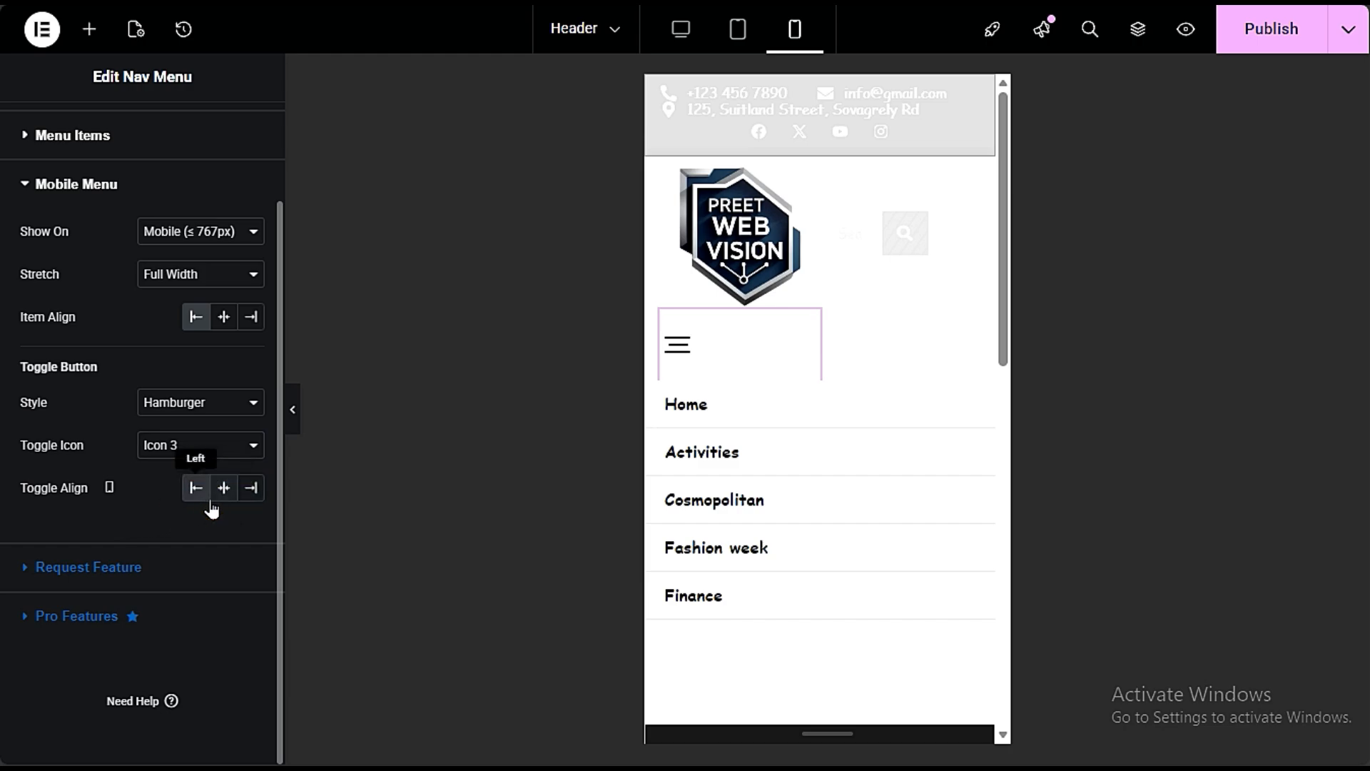
click(250, 489)
click(225, 491)
click(225, 491)
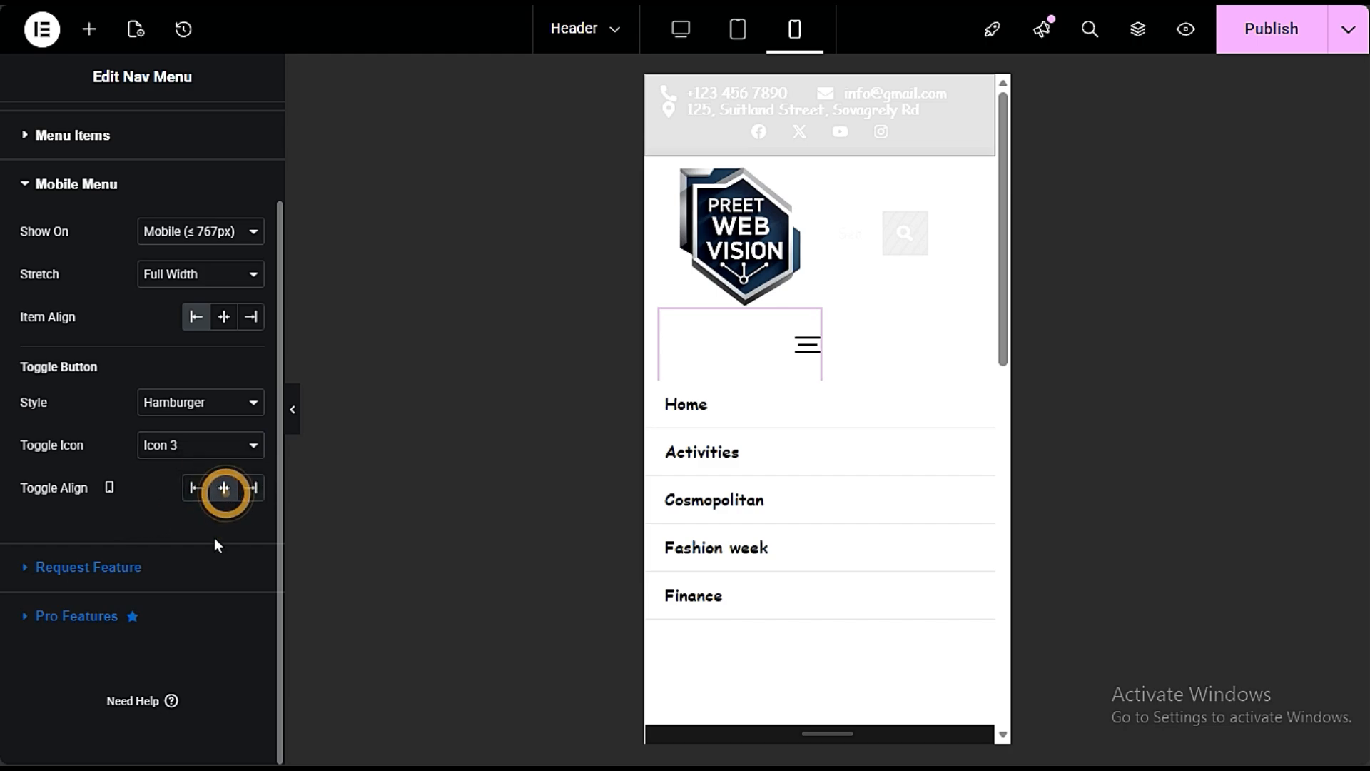
click(722, 359)
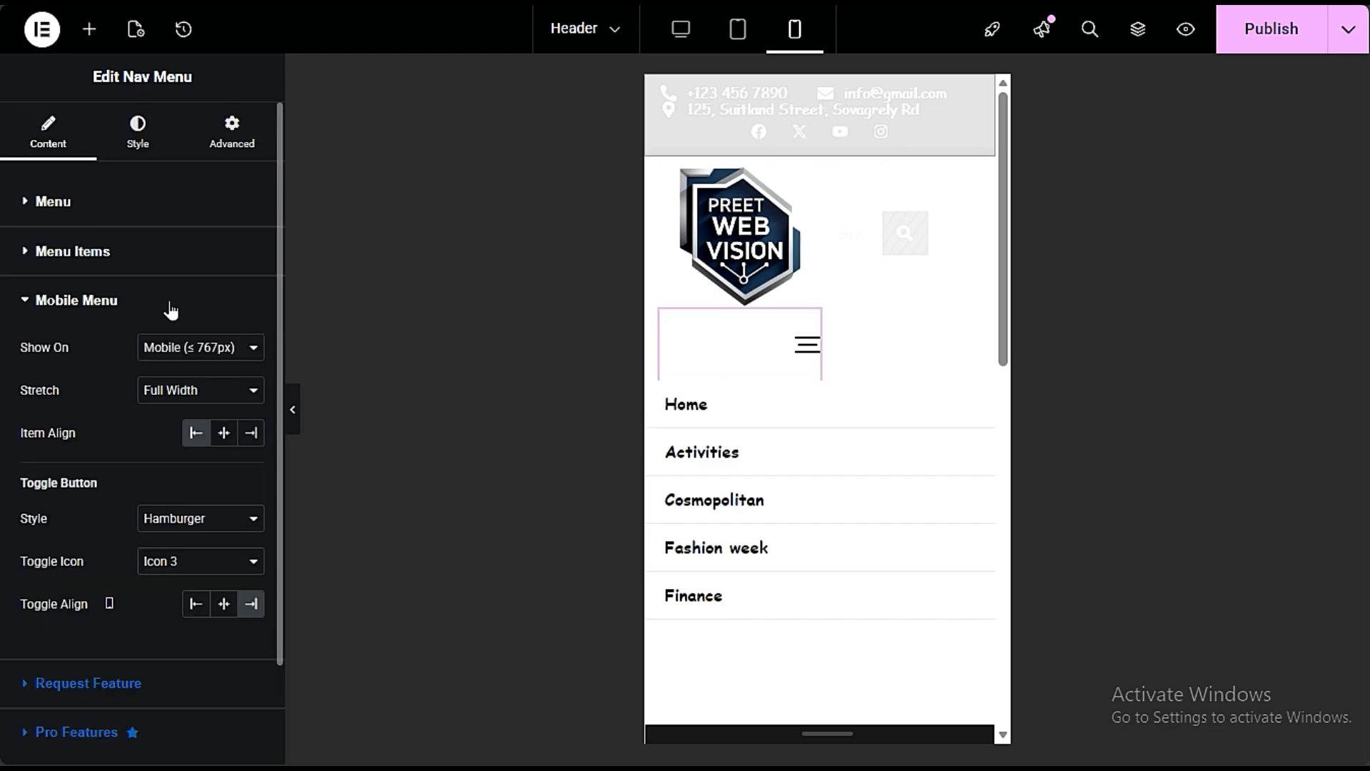
Step: In the desktop view, set the menu items' inner horizontal spacing to 3 and outer horizontal spacing to 13
click(138, 129)
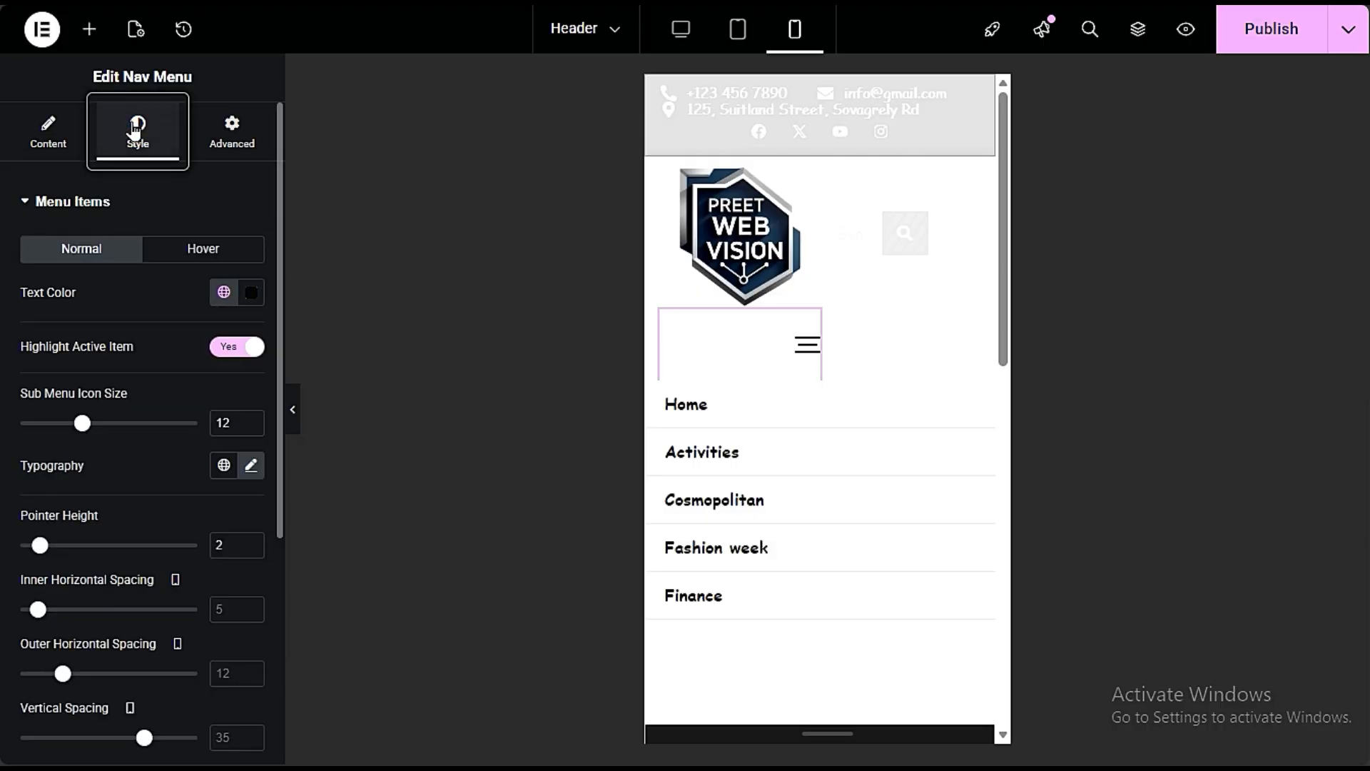
click(681, 28)
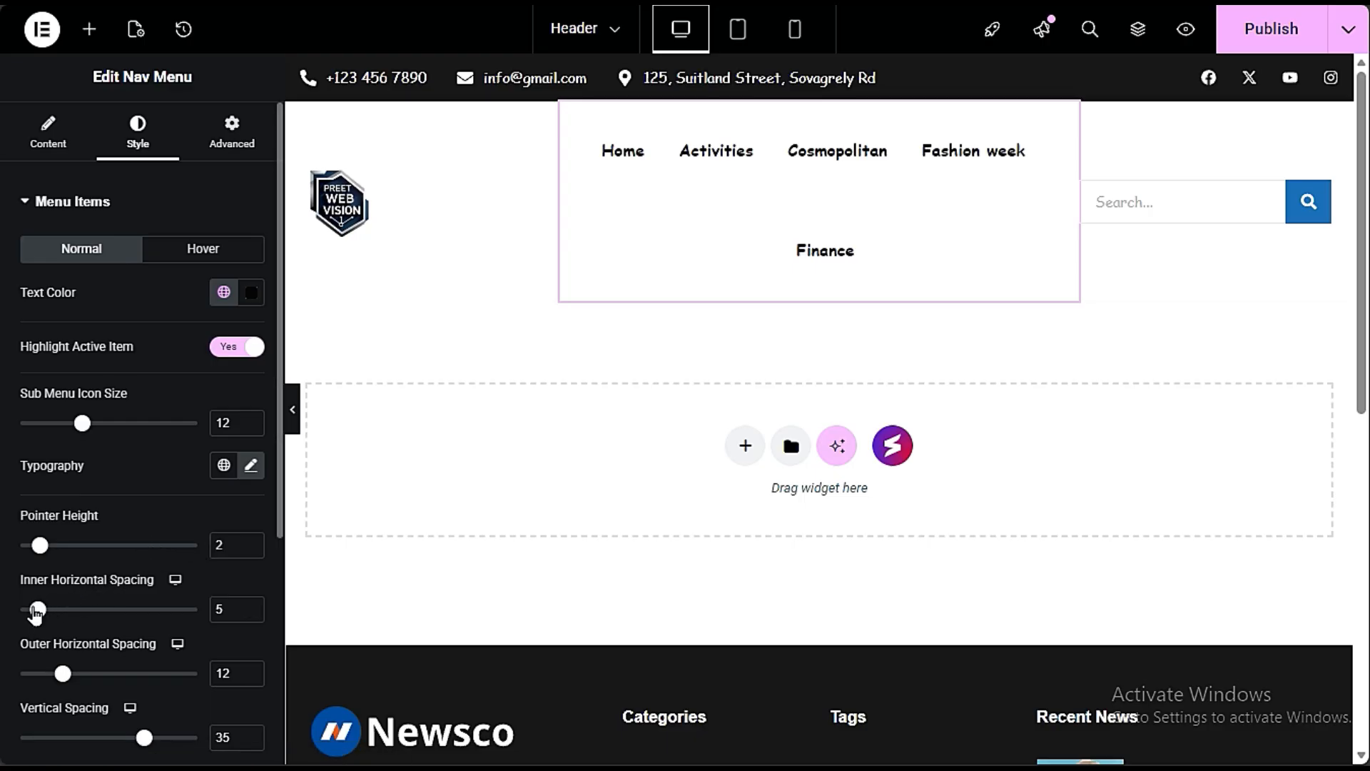
mouse_move(37, 612)
mouse_down()
mouse_move(23, 619)
mouse_move(52, 613)
mouse_move(25, 621)
mouse_up()
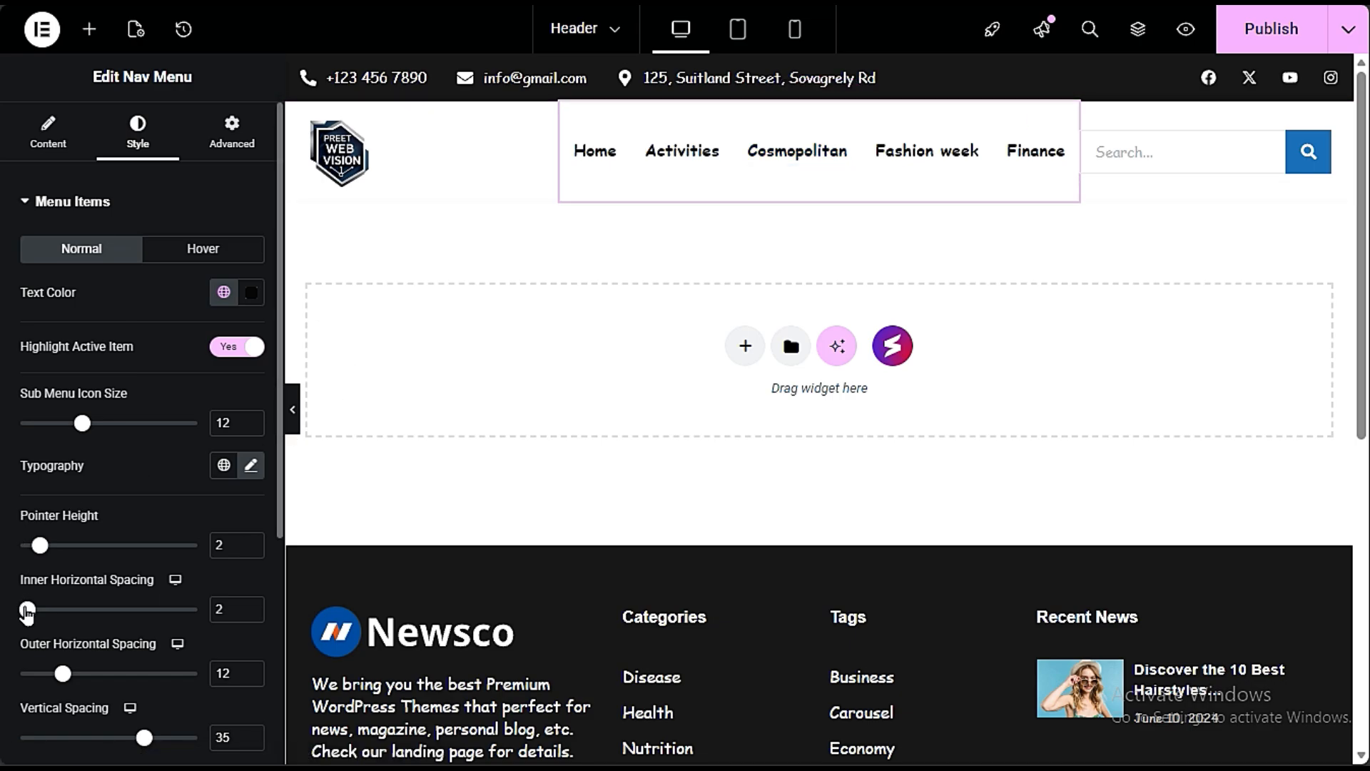
drag(27, 611, 31, 610)
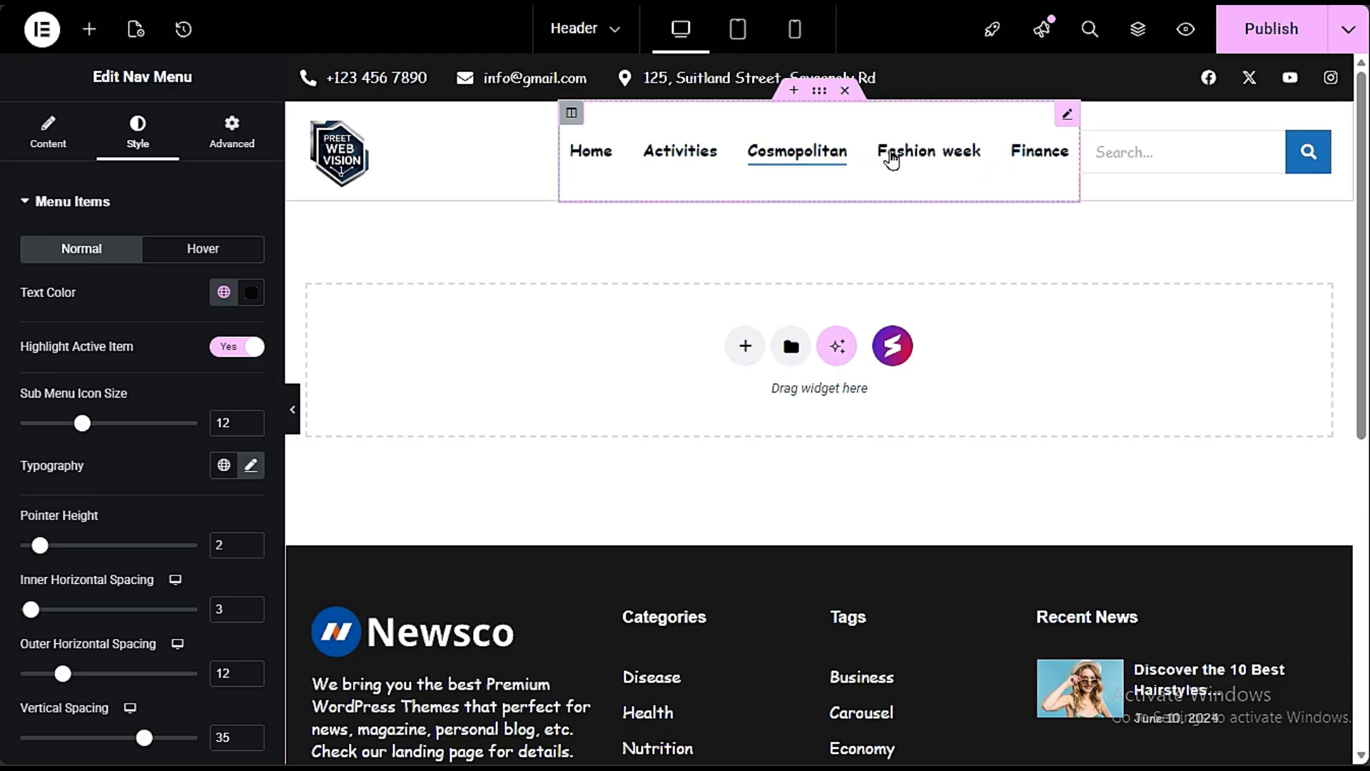
mouse_move(58, 680)
mouse_down()
mouse_move(80, 682)
mouse_move(62, 683)
mouse_up()
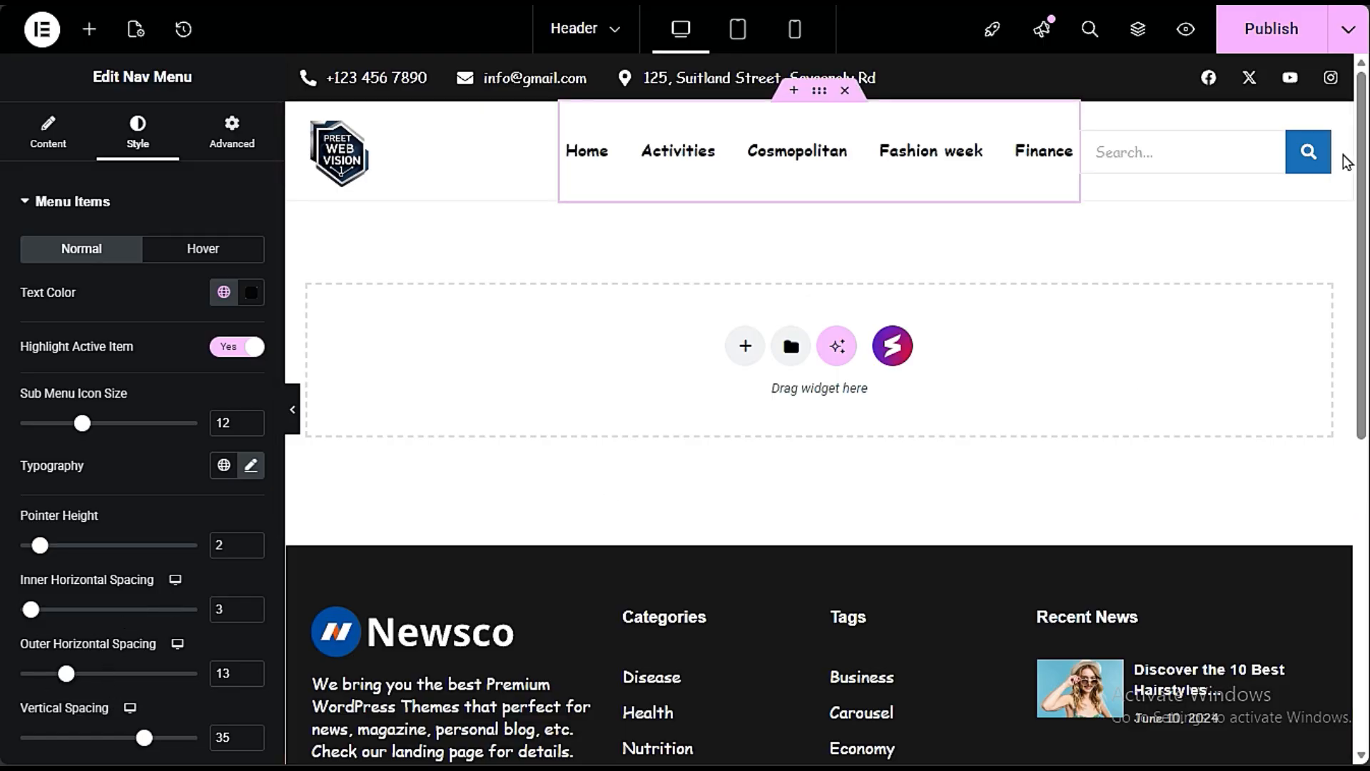
Step: Select the header's Search Form widget, keep its query on All and enable Ajax search
click(1321, 144)
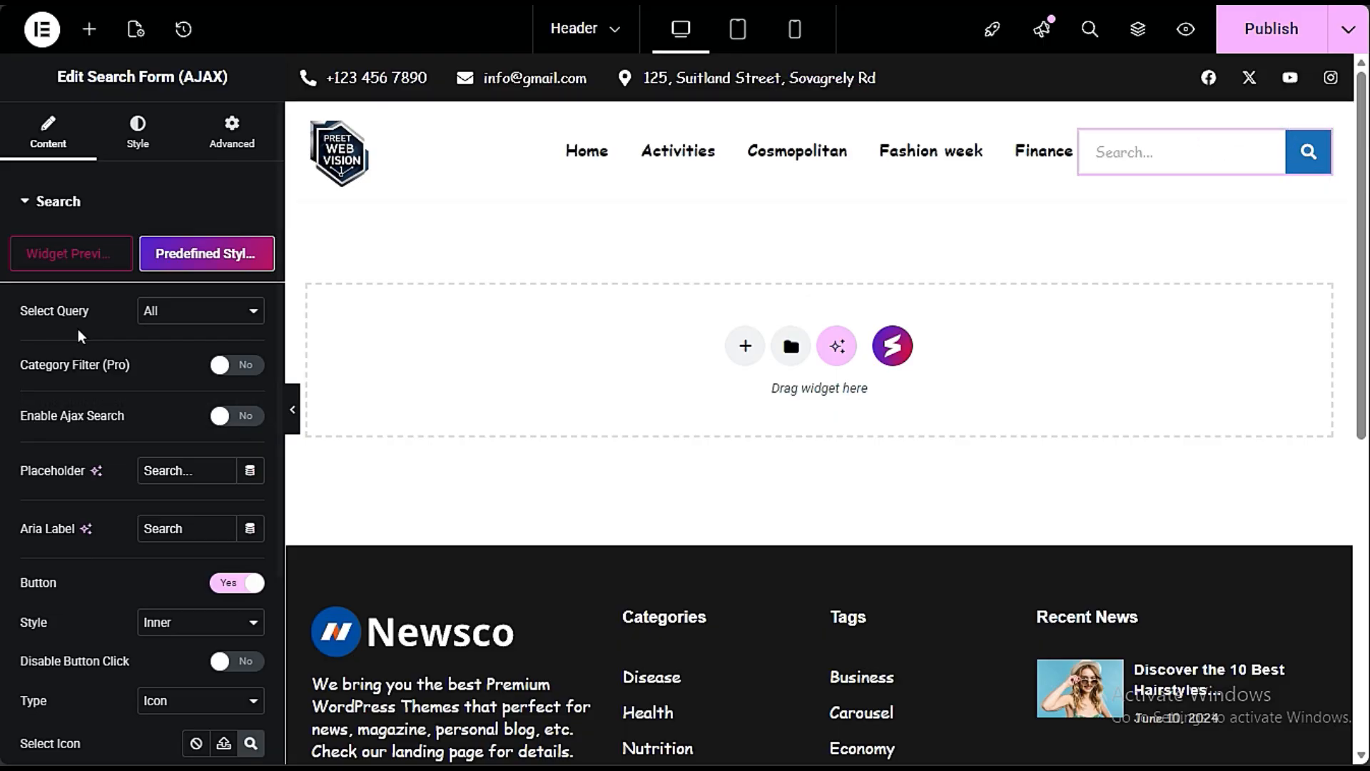
click(234, 314)
click(235, 321)
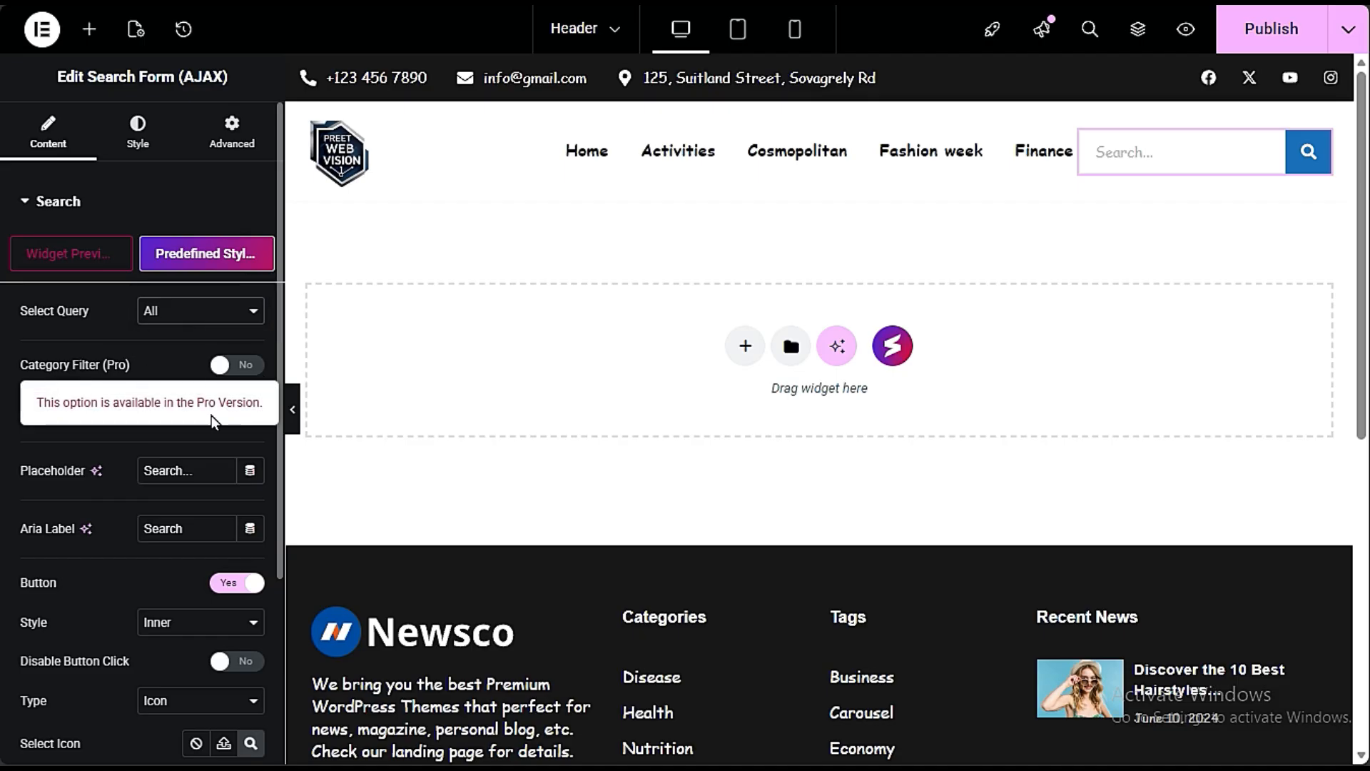
click(243, 417)
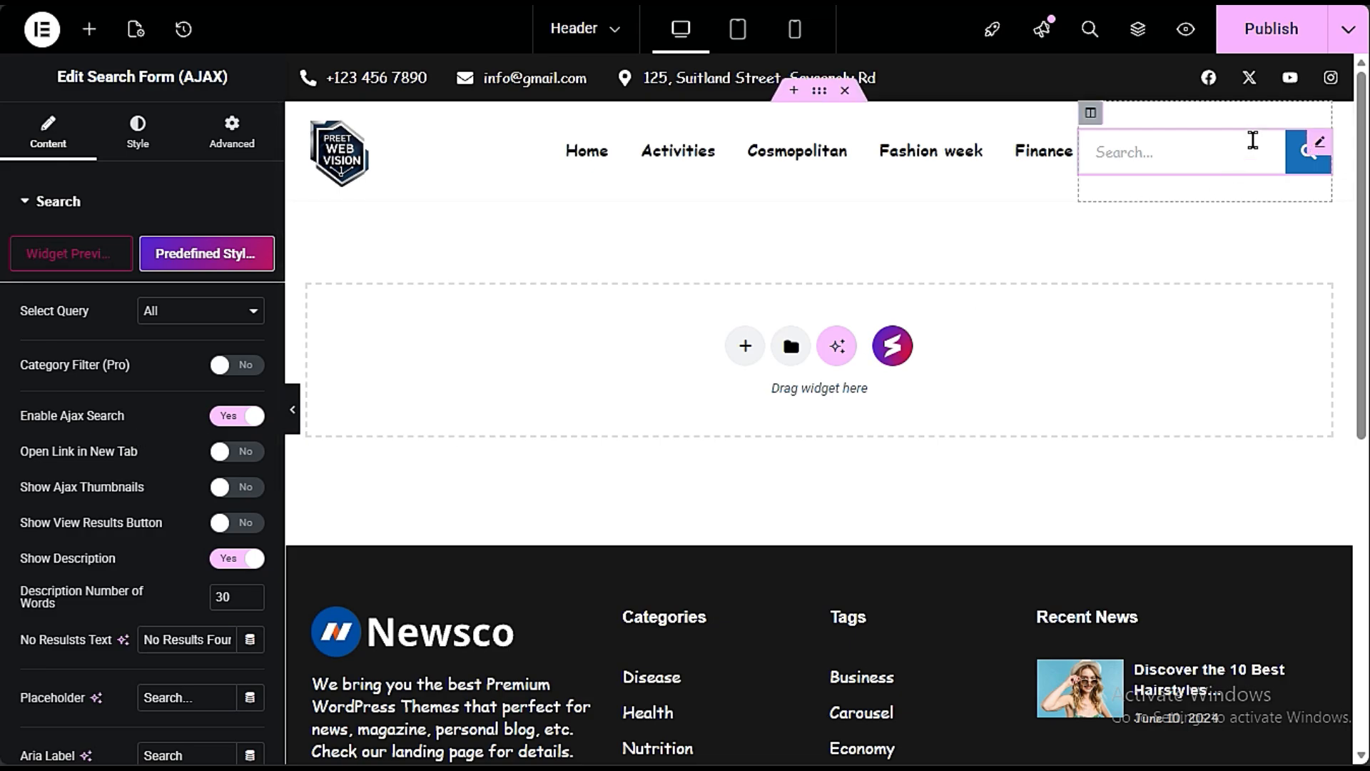
Step: Test the header's Ajax search with the text "huty" and clear the search field
click(1216, 153)
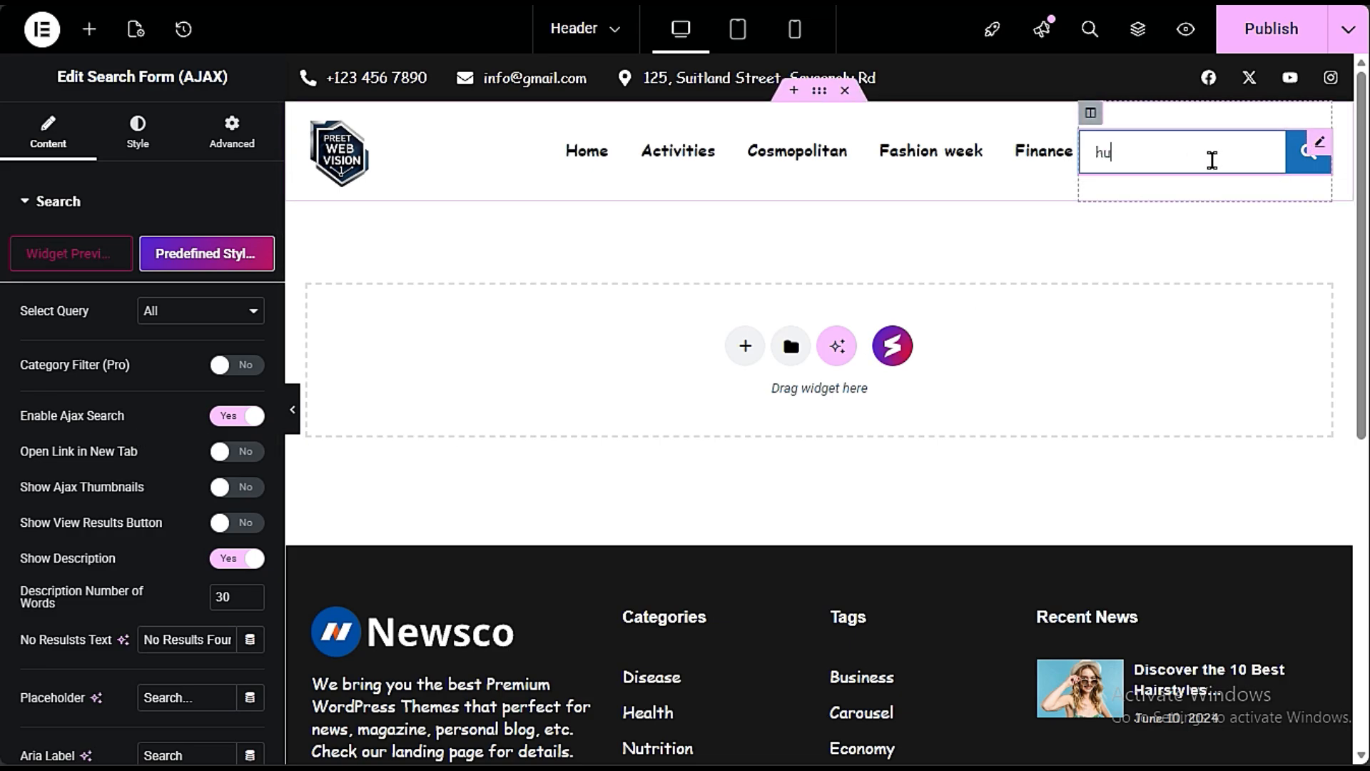
text(huty)
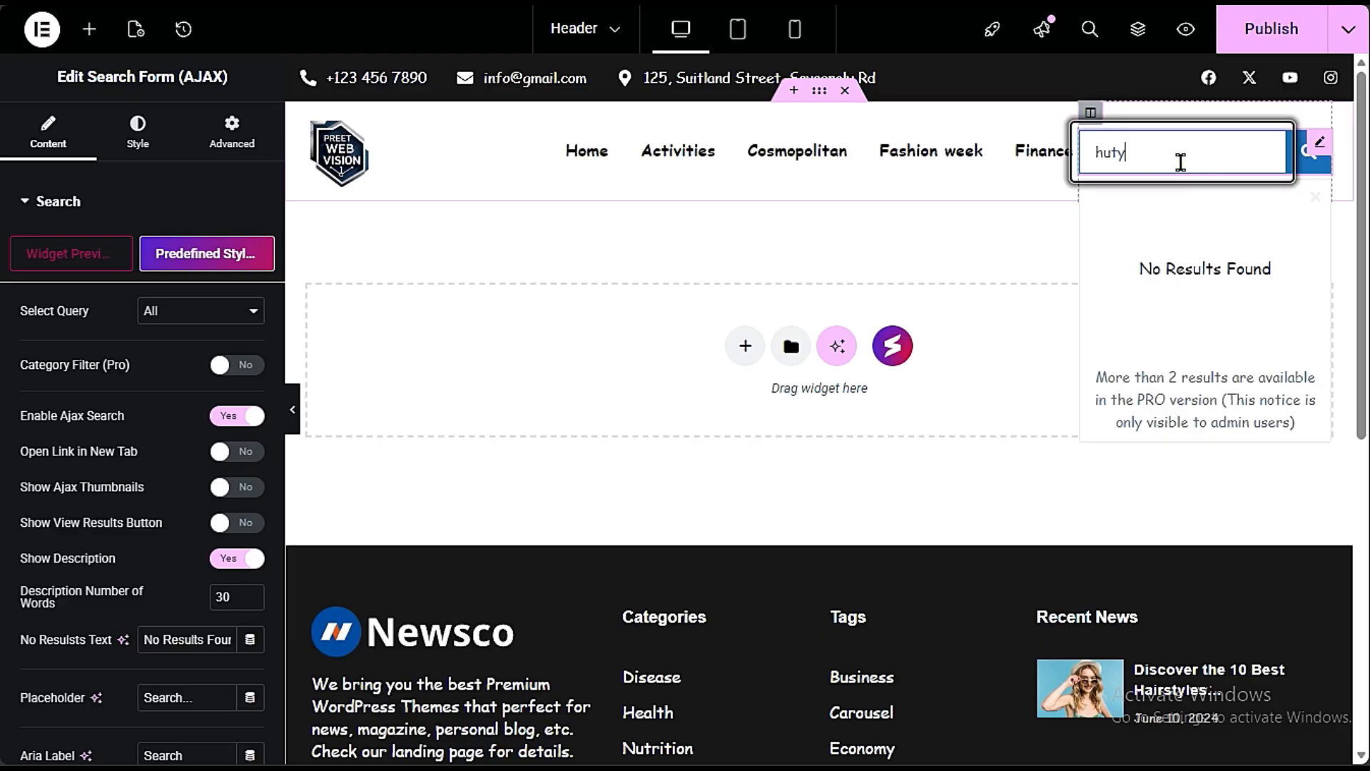
key(BackSpace)
key(BackSpace)
key(BackSpace)
key(BackSpace)
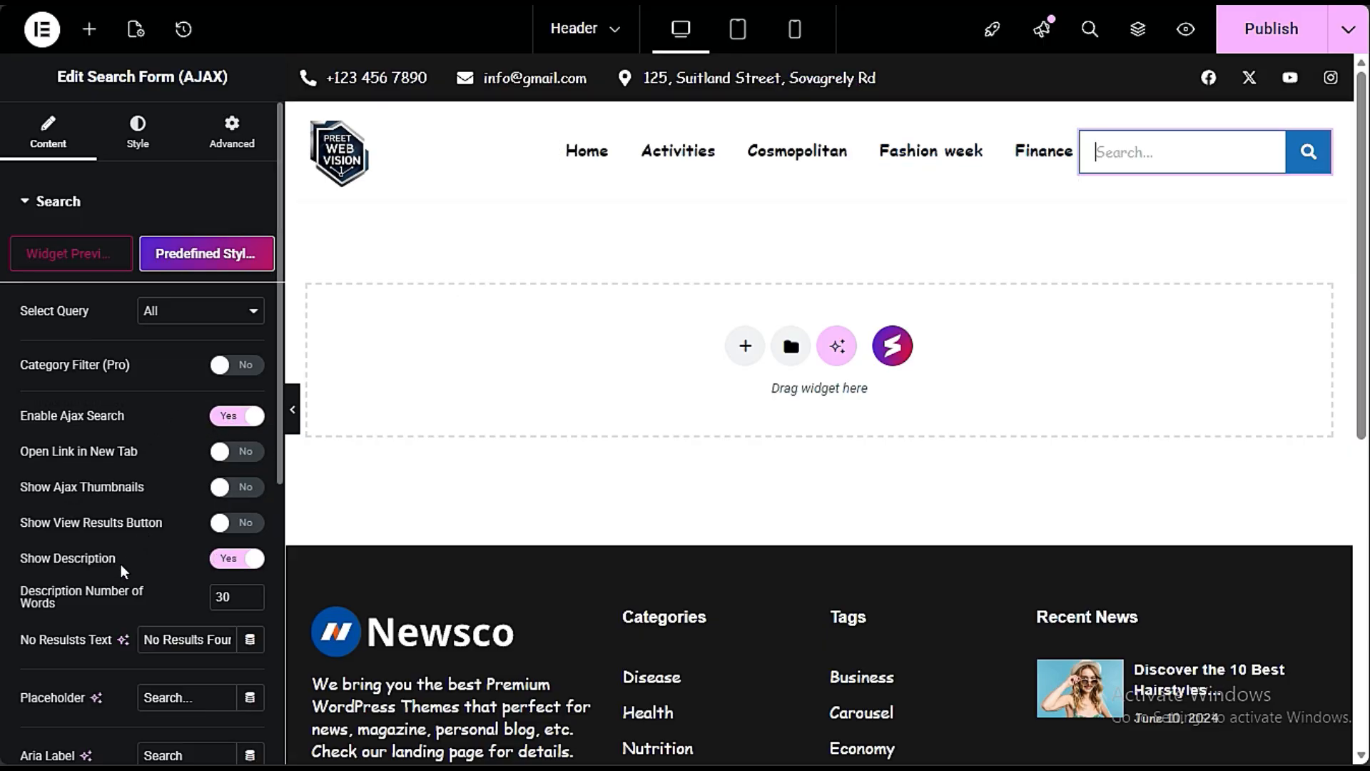
Step: Test the header's Ajax search with descriptions shown by entering "fin" in the search field
click(1196, 151)
text(f)
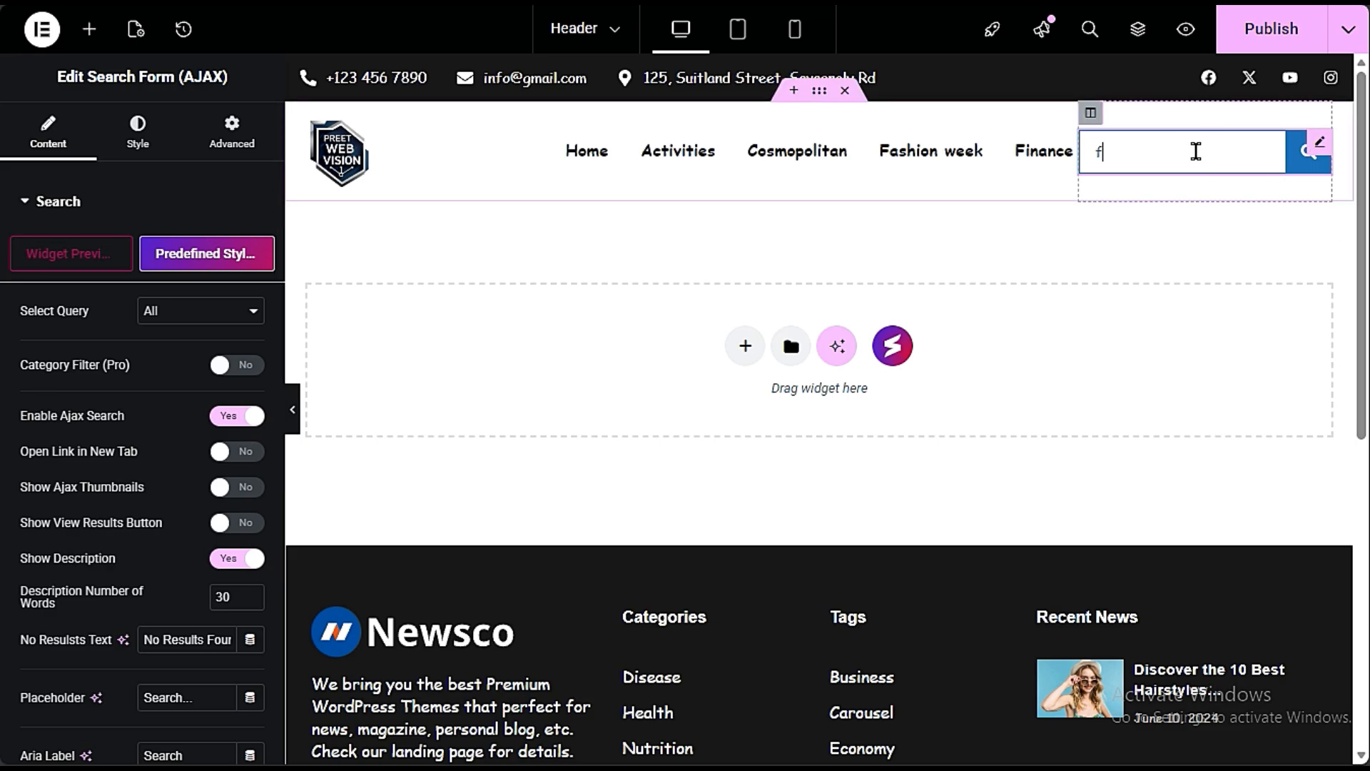
text(in)
text(a)
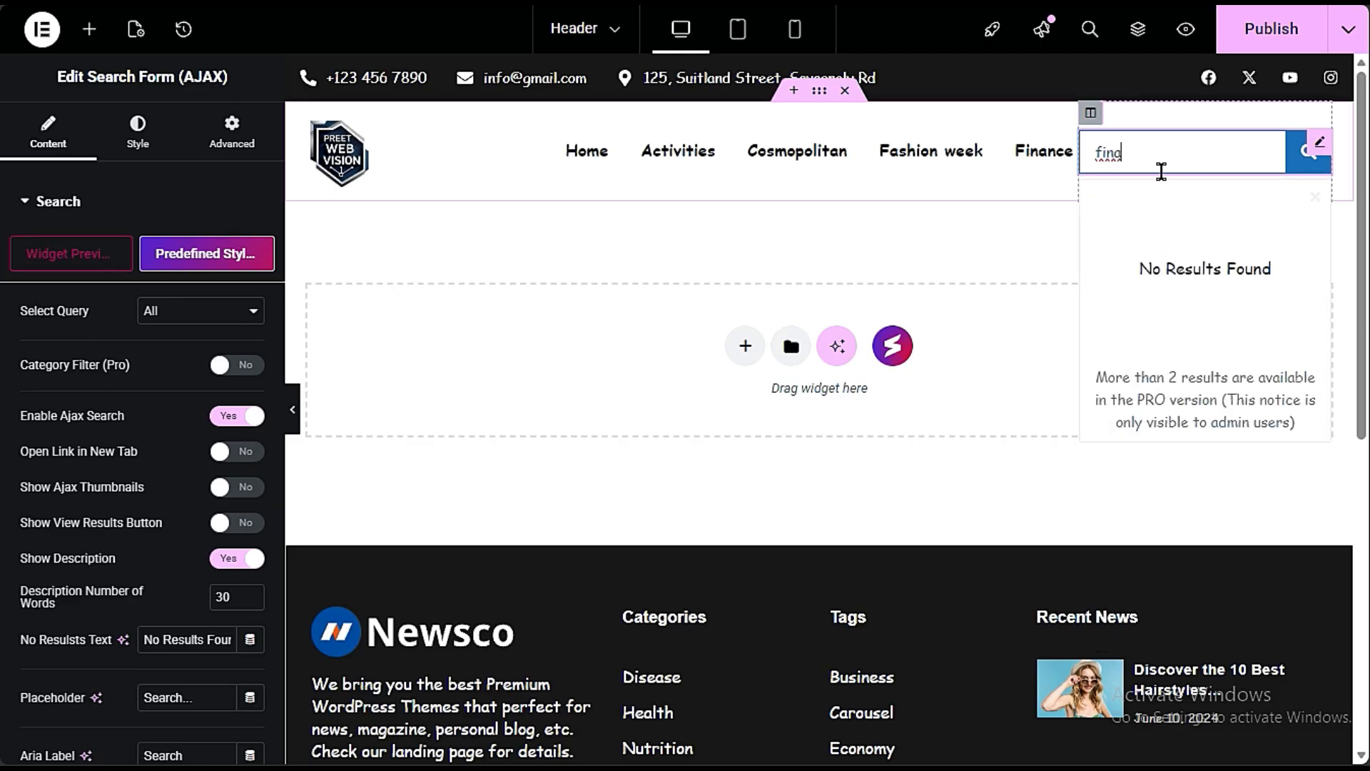
text(b)
key(BackSpace)
key(BackSpace)
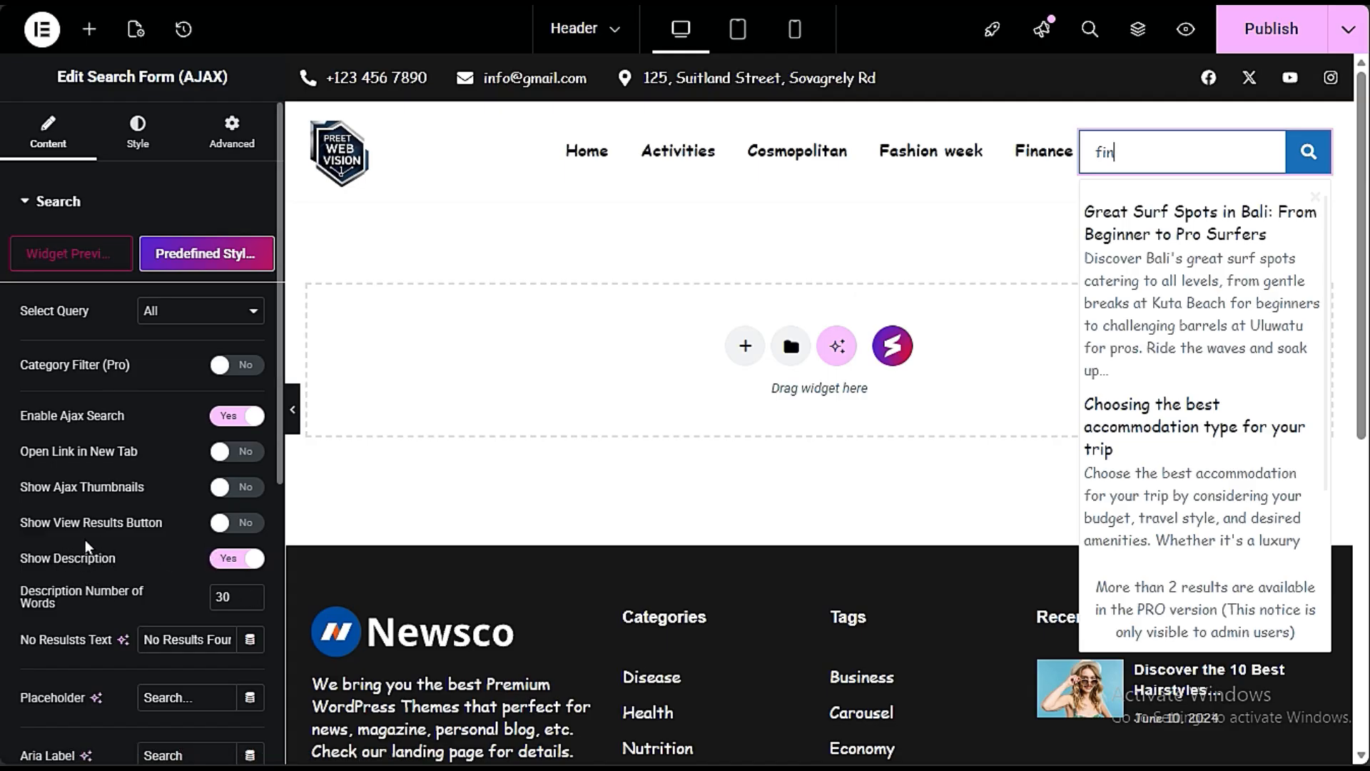
Step: Turn off Show Description for the search form and test the Ajax search again with "fin"
click(237, 559)
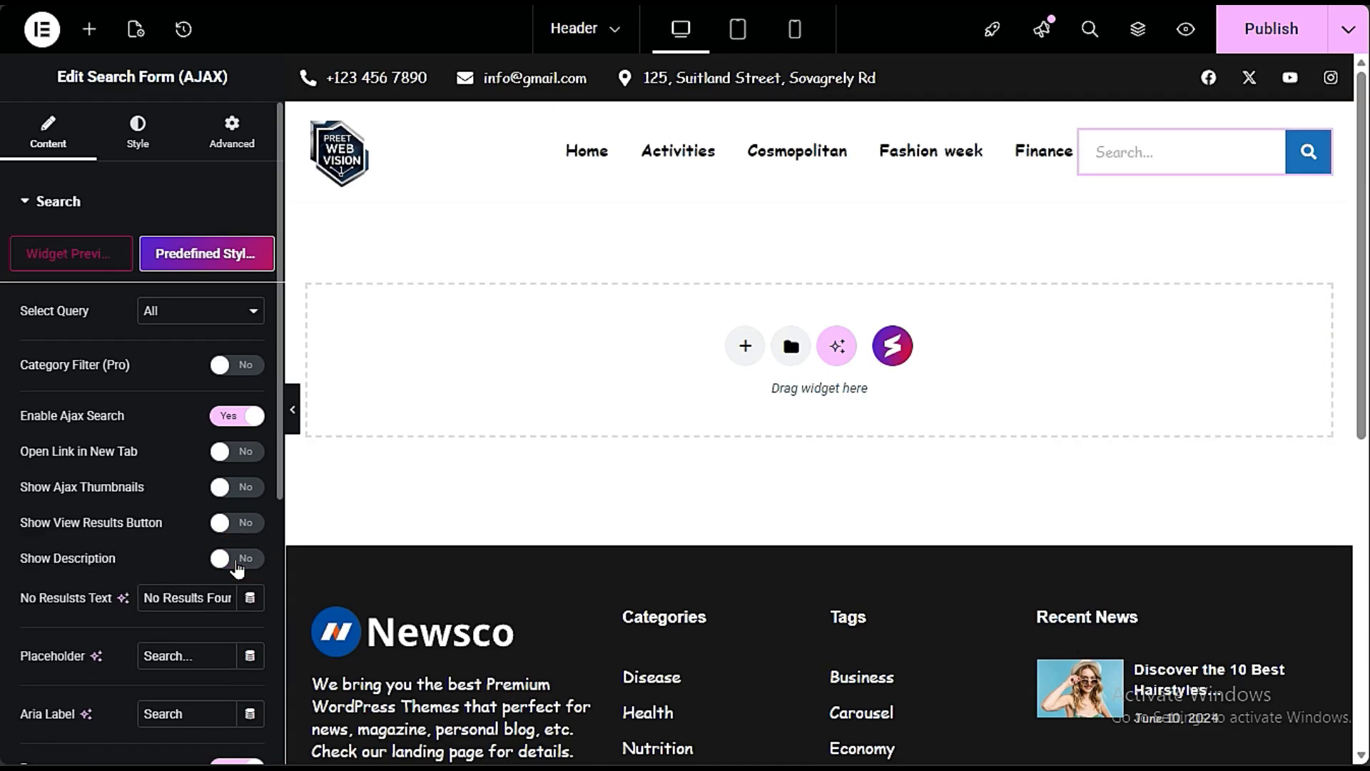
click(1179, 138)
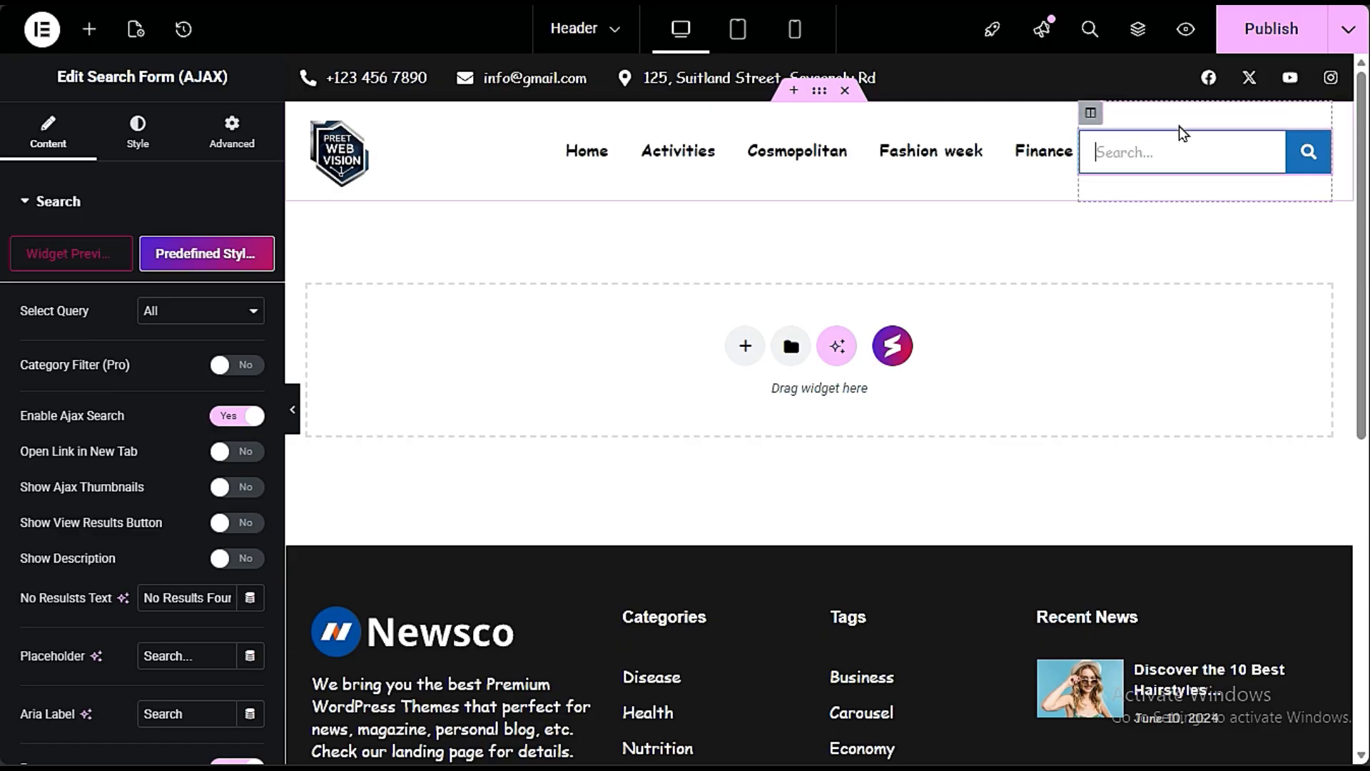
text(fin)
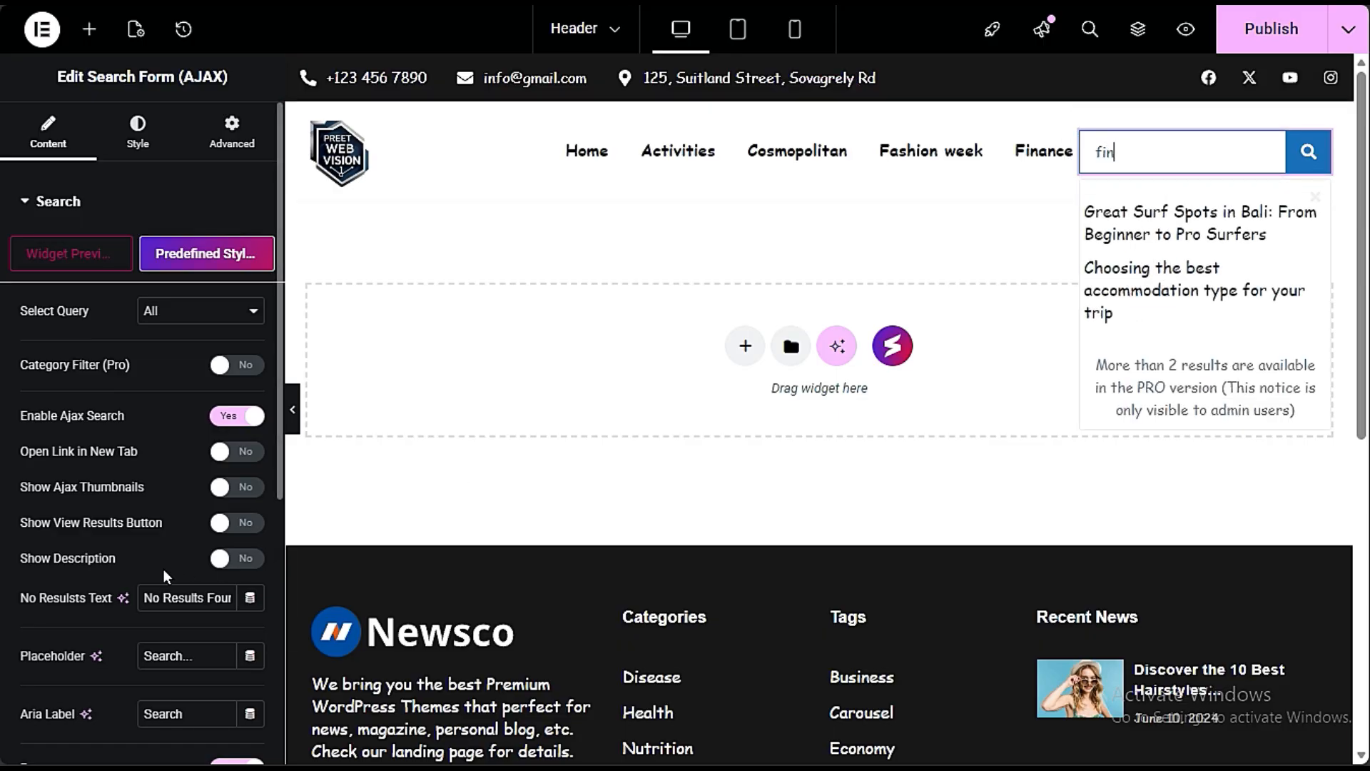
Step: Try enabling Disable Button Click for the search form, switch it back off and review the remaining content settings
scroll(95, 632, down, 3)
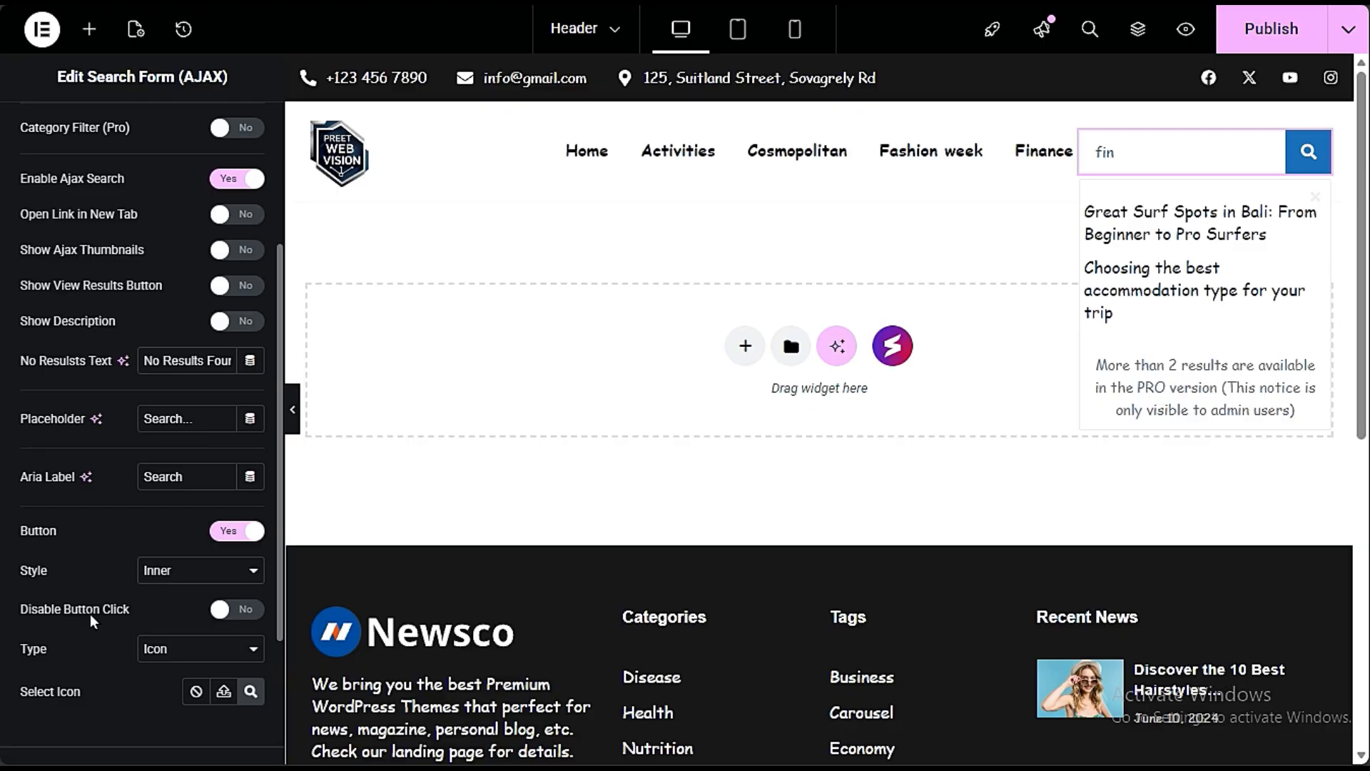
click(234, 610)
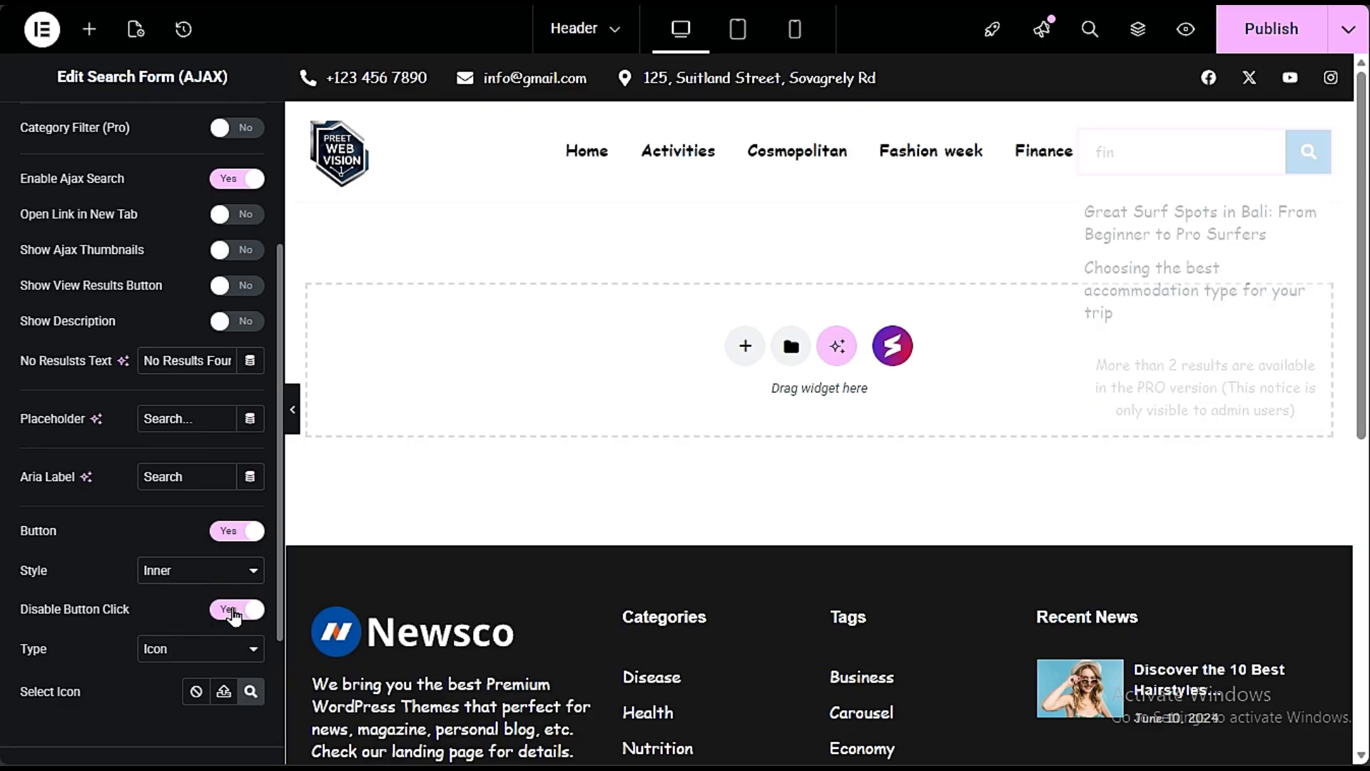
click(234, 610)
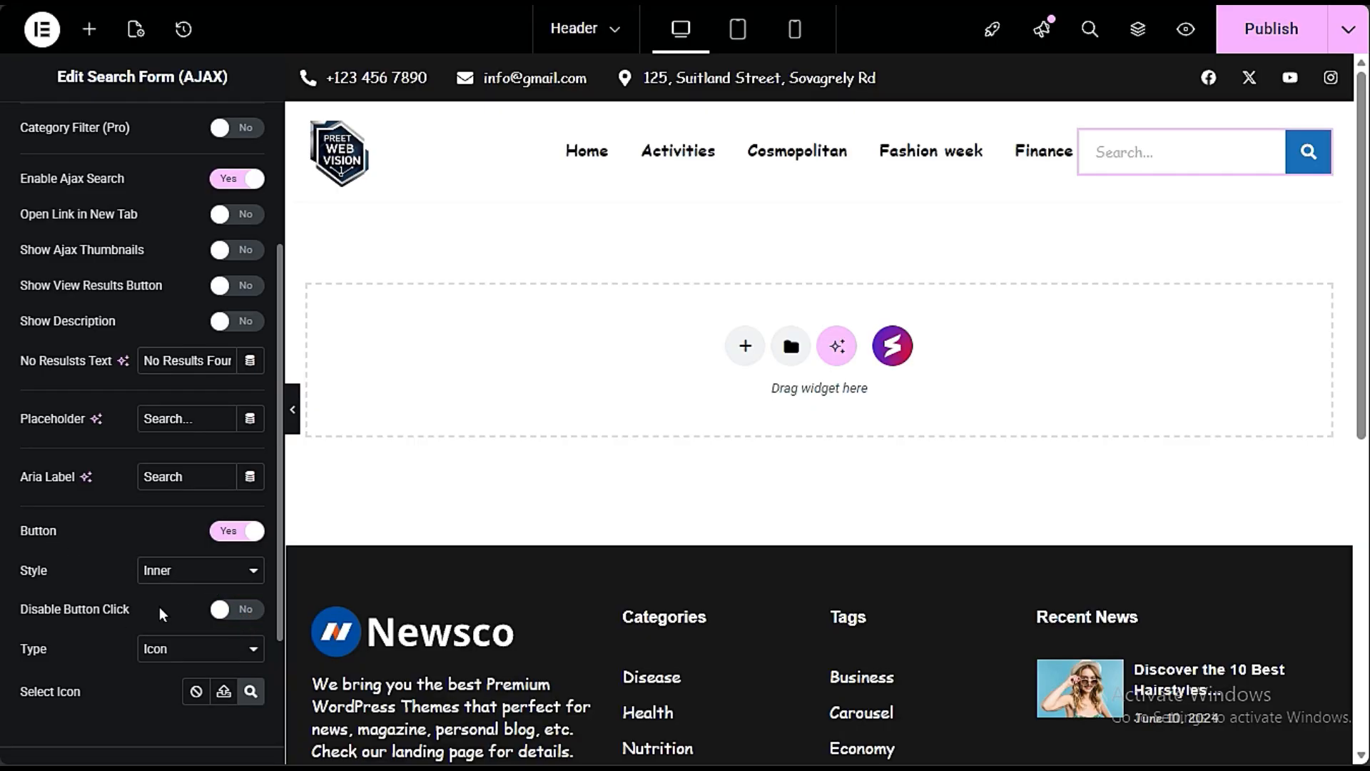
scroll(183, 563, up, 4)
scroll(147, 531, down, 5)
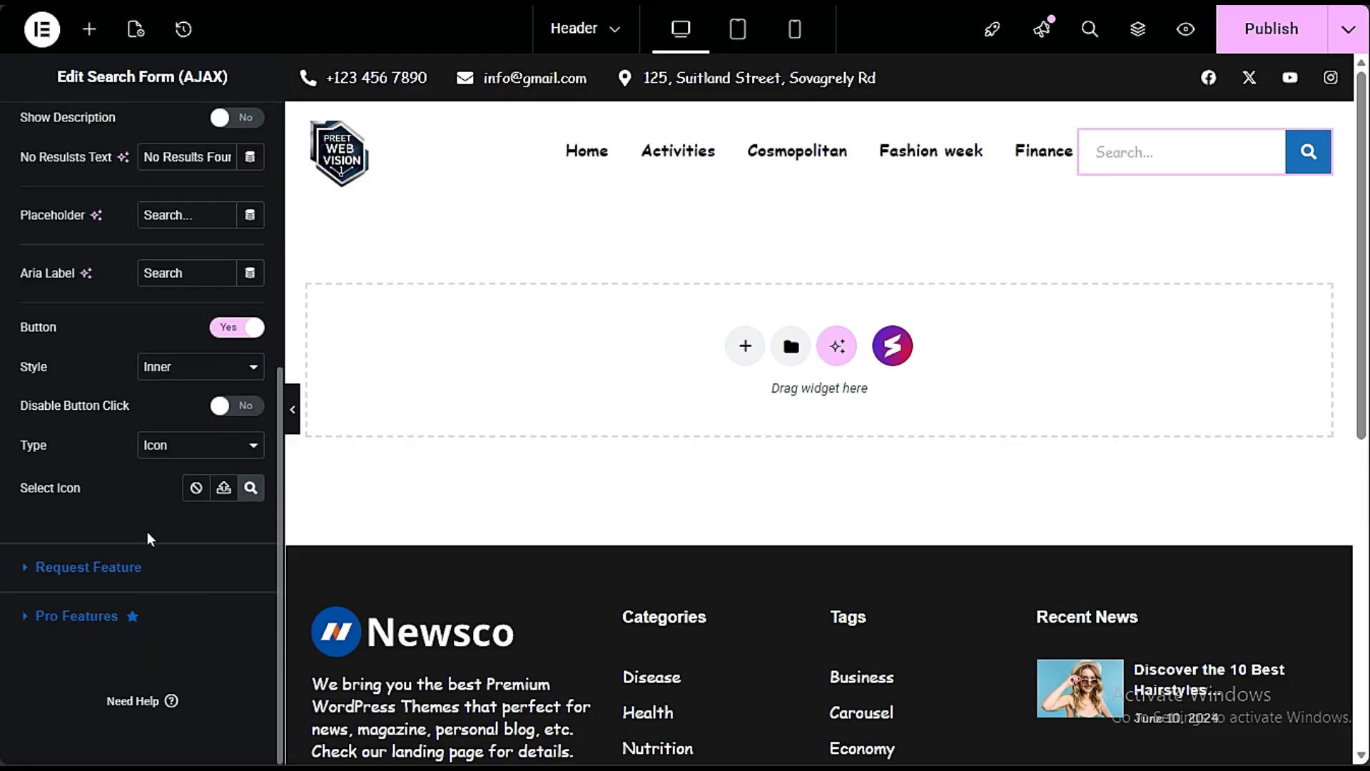
scroll(246, 512, up, 5)
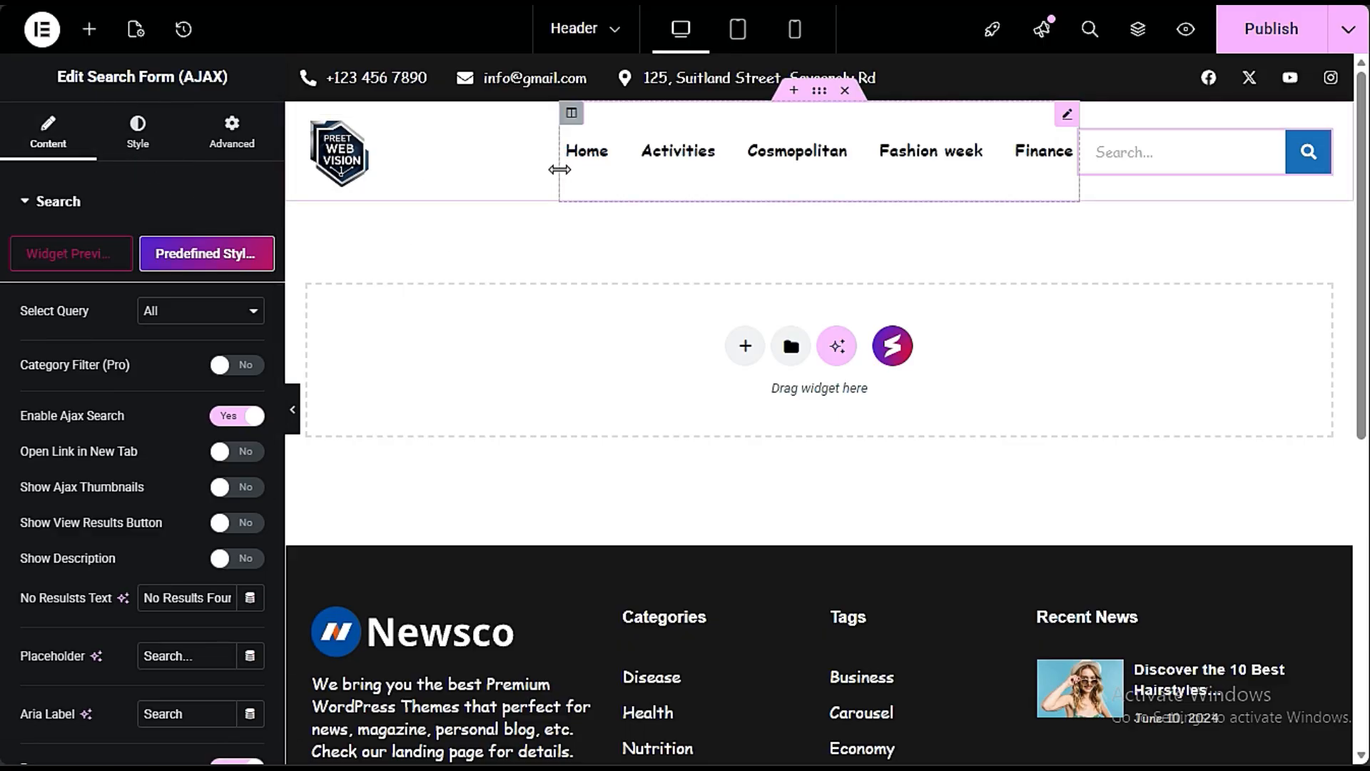
Step: Set the width of the header column containing the logo to 15%
mouse_move(560, 170)
mouse_down()
mouse_move(532, 177)
mouse_move(571, 177)
mouse_move(561, 174)
mouse_up()
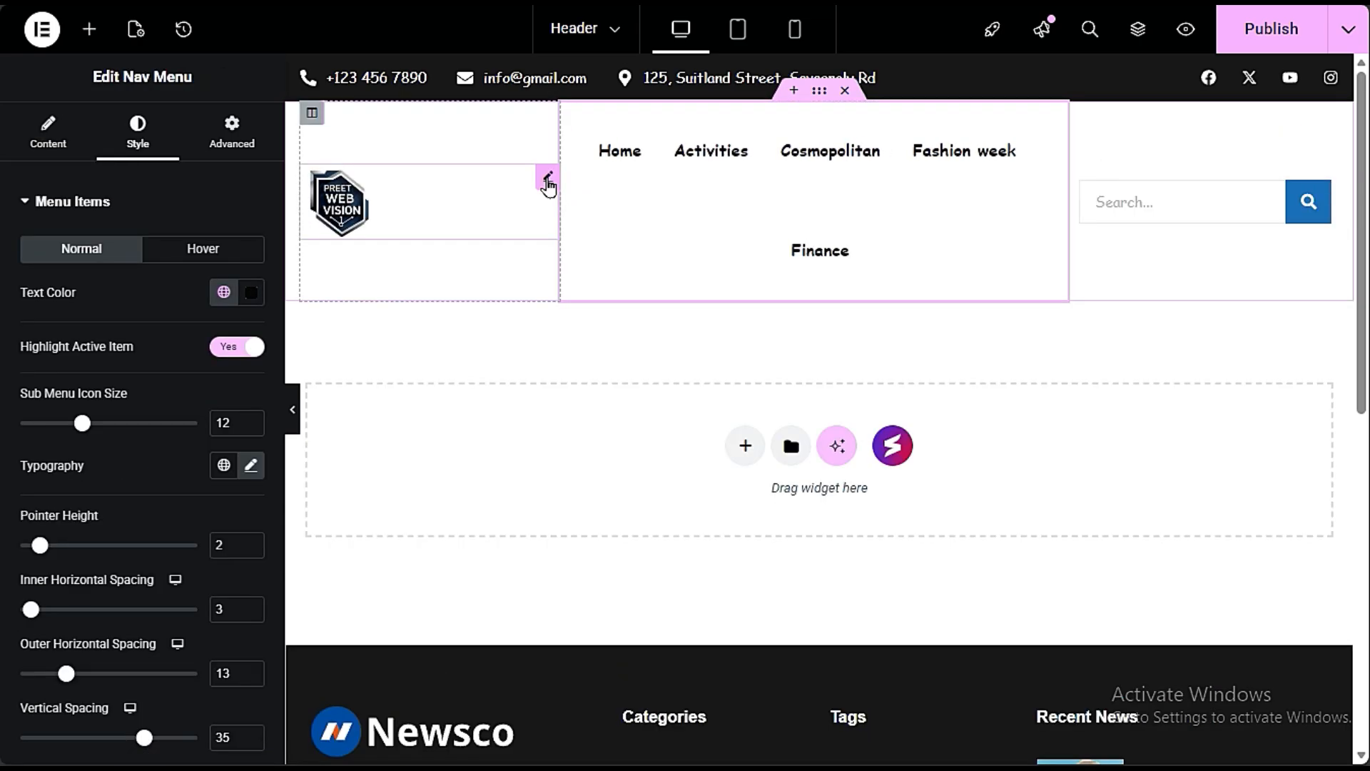
click(557, 190)
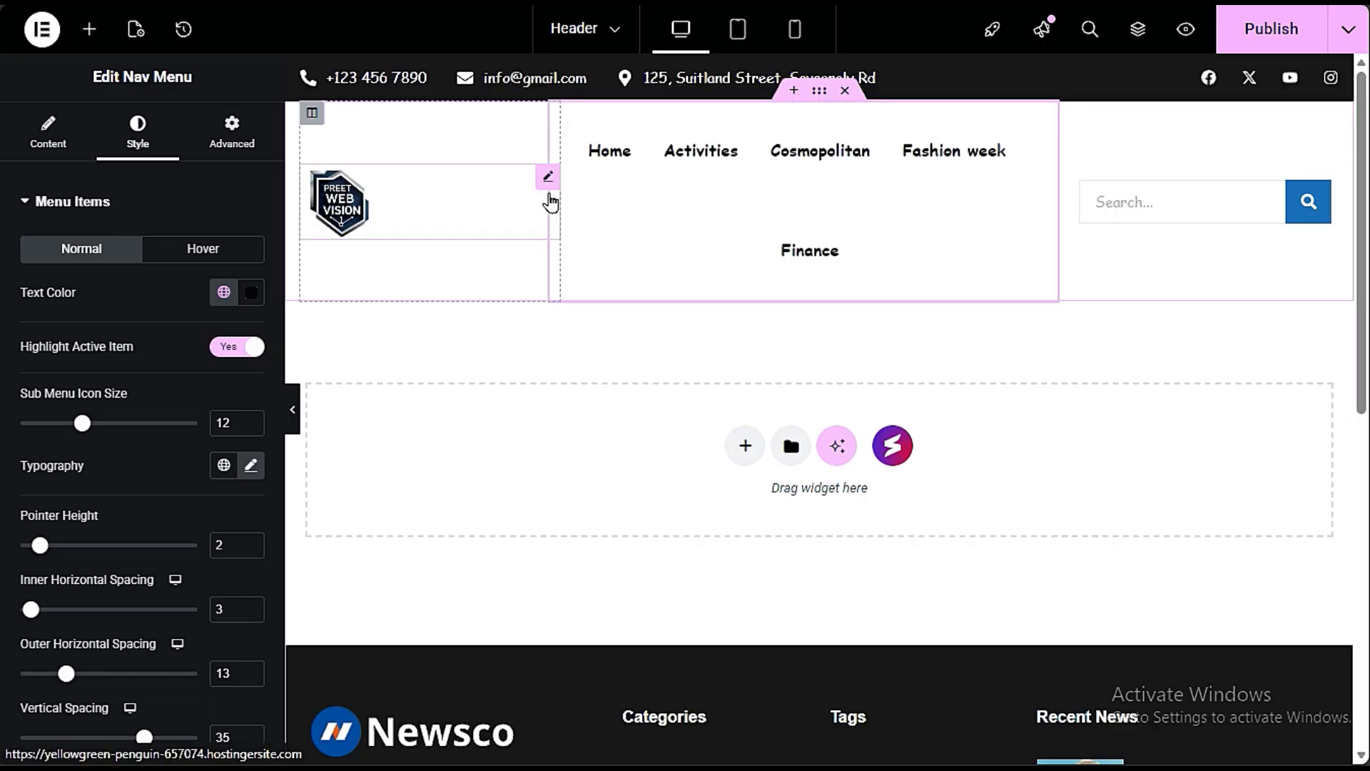
click(312, 116)
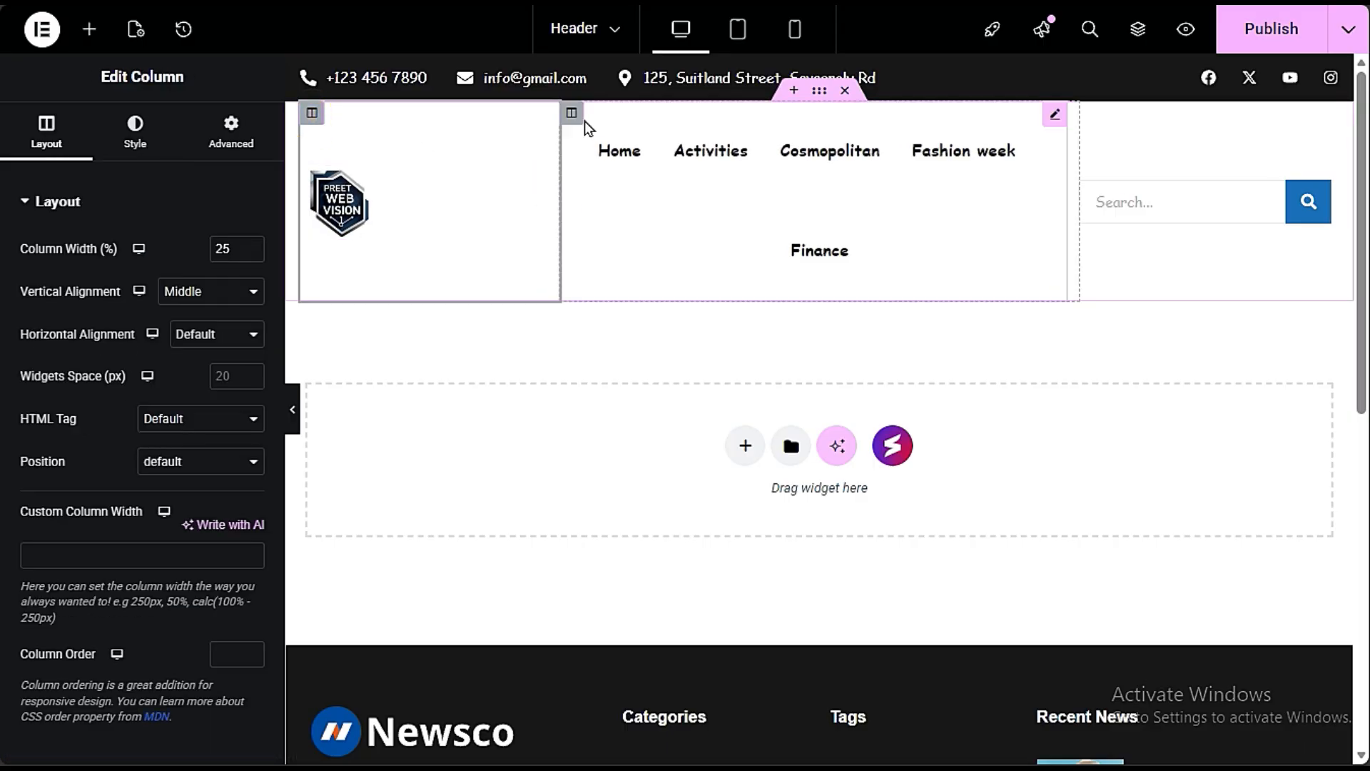
double_click(231, 247)
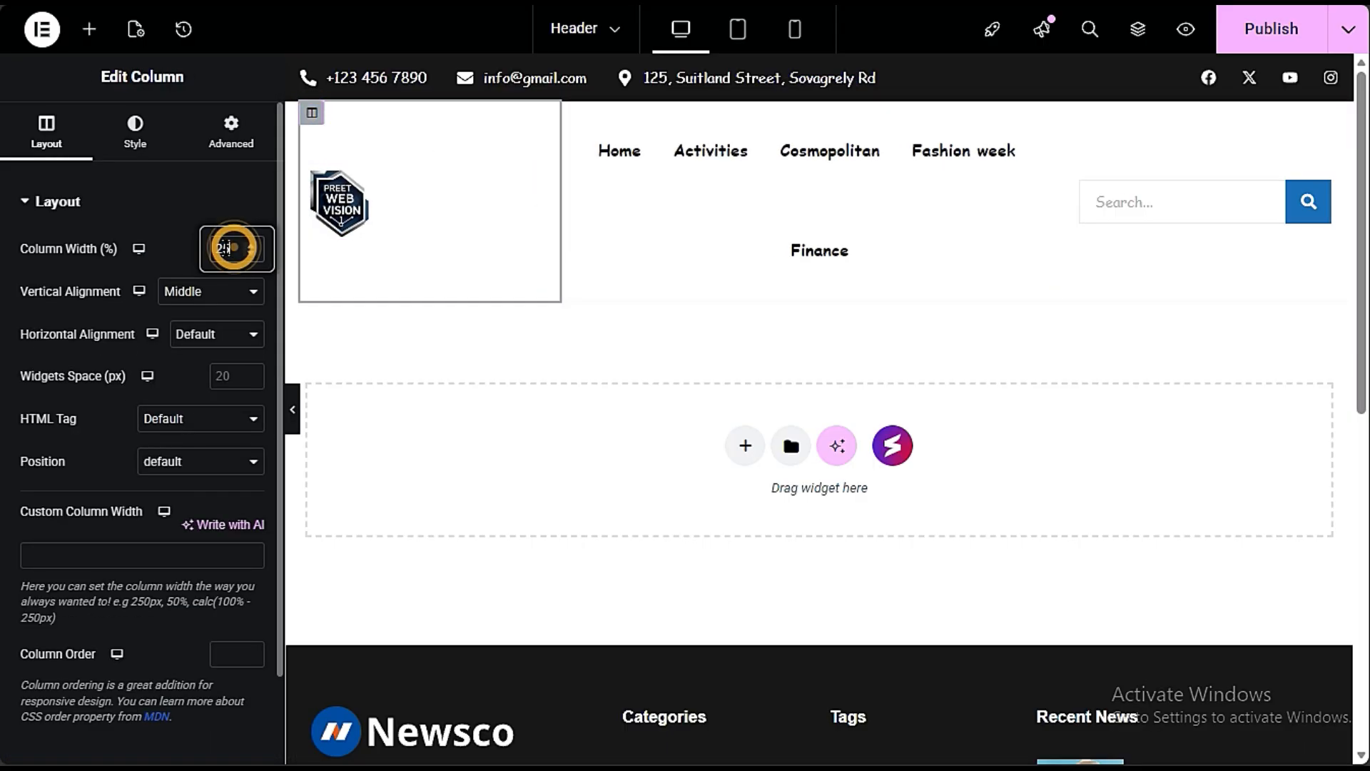
text(15)
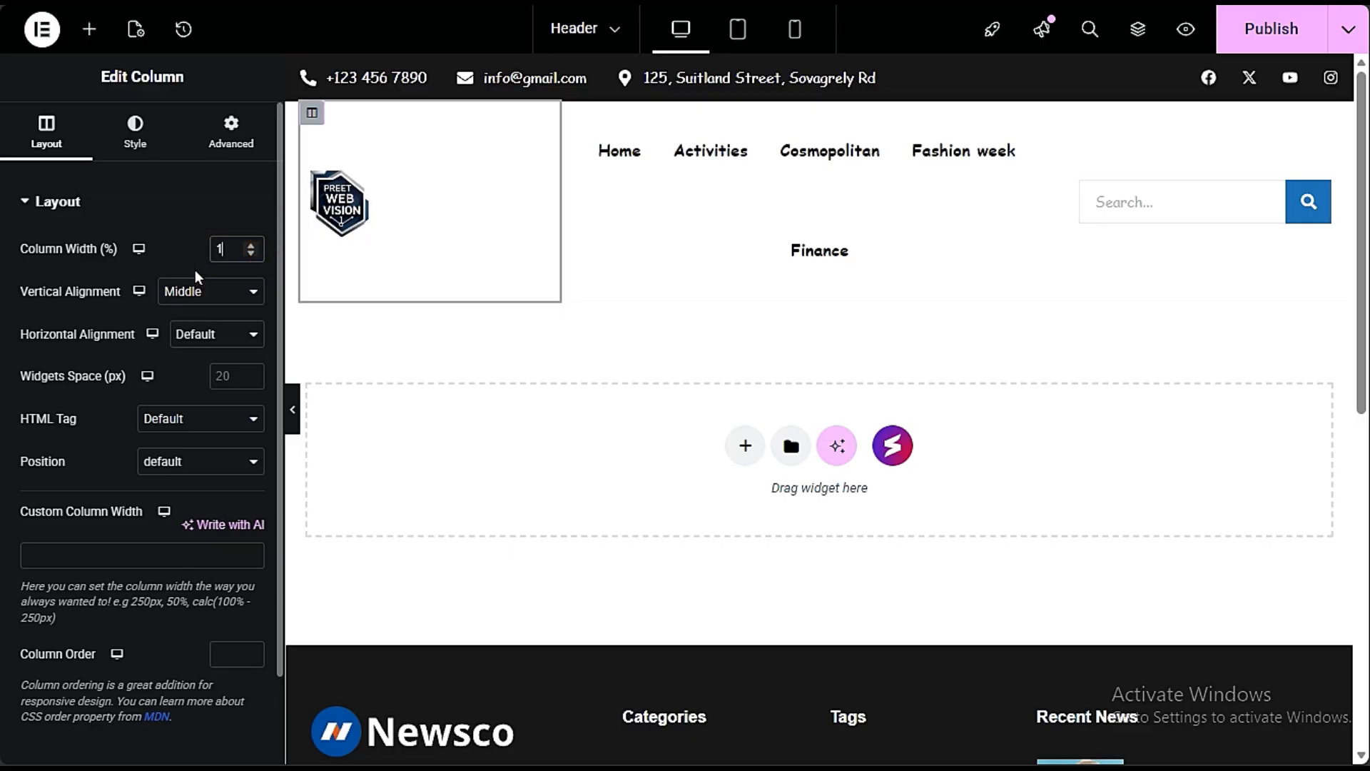
click(175, 251)
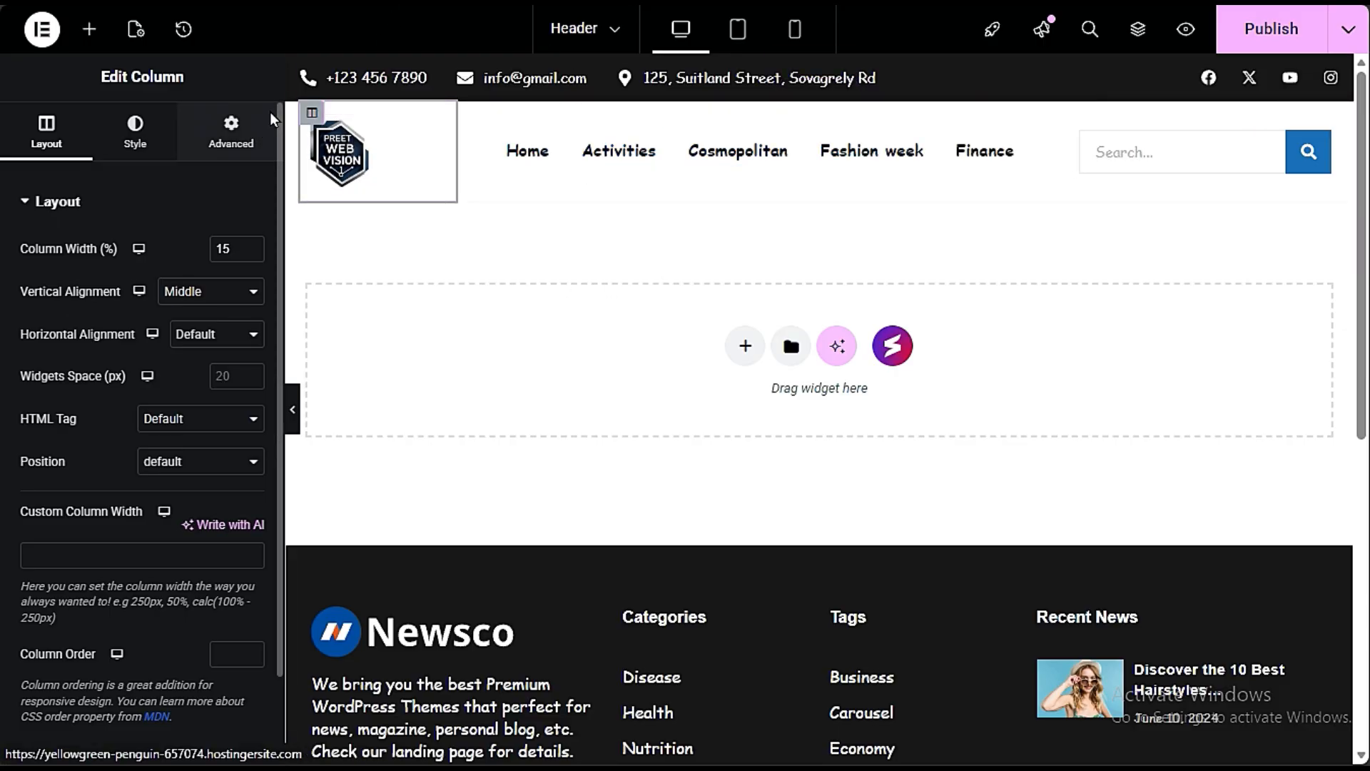
click(311, 114)
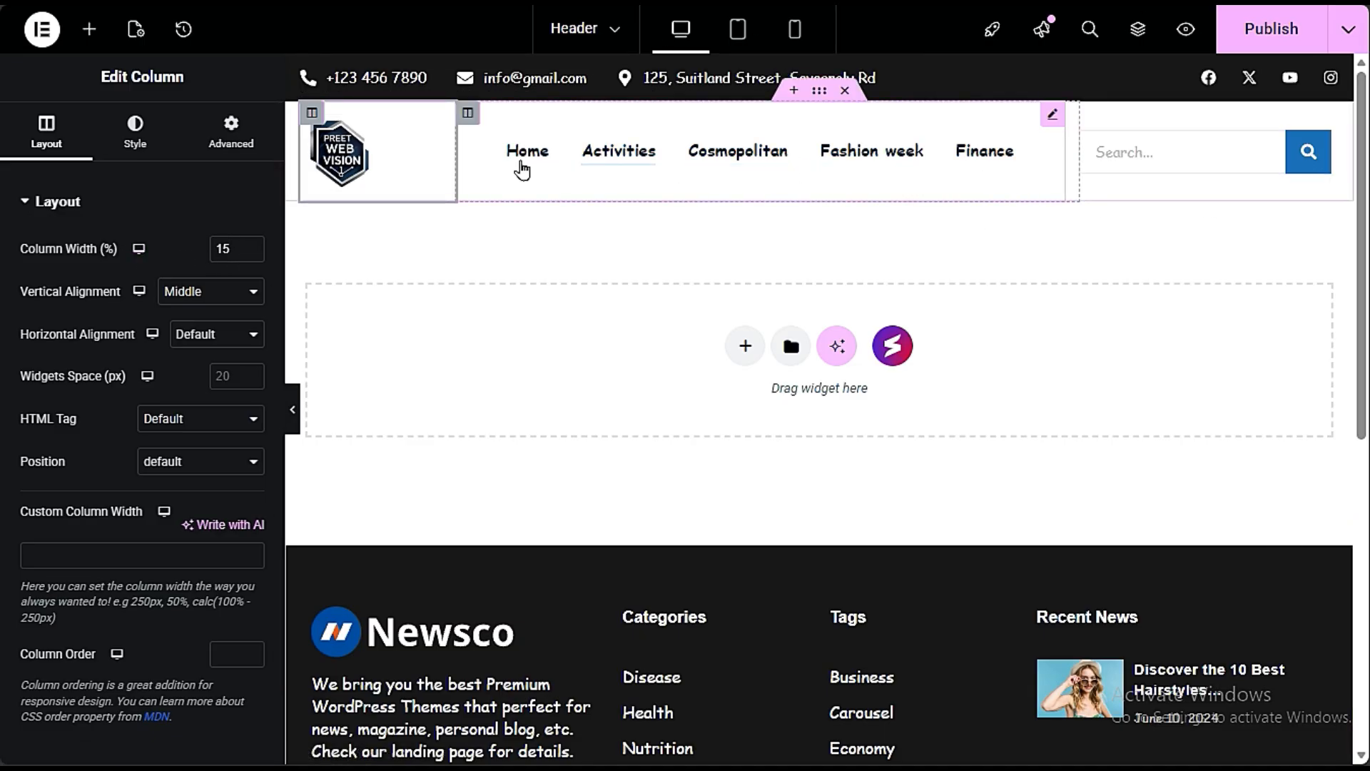
Step: Find the standard Button widget with the search "but" and add it below the search form in the header
click(89, 30)
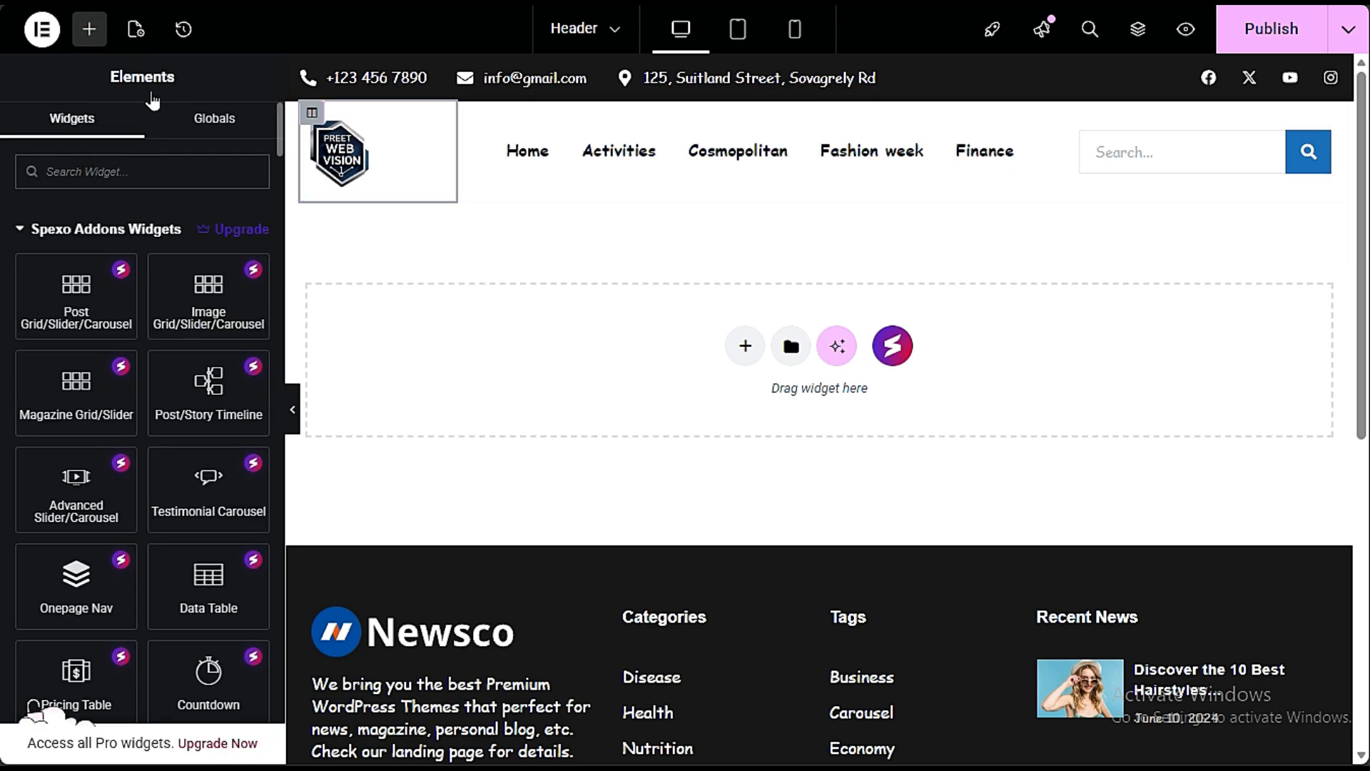
click(168, 176)
text(but)
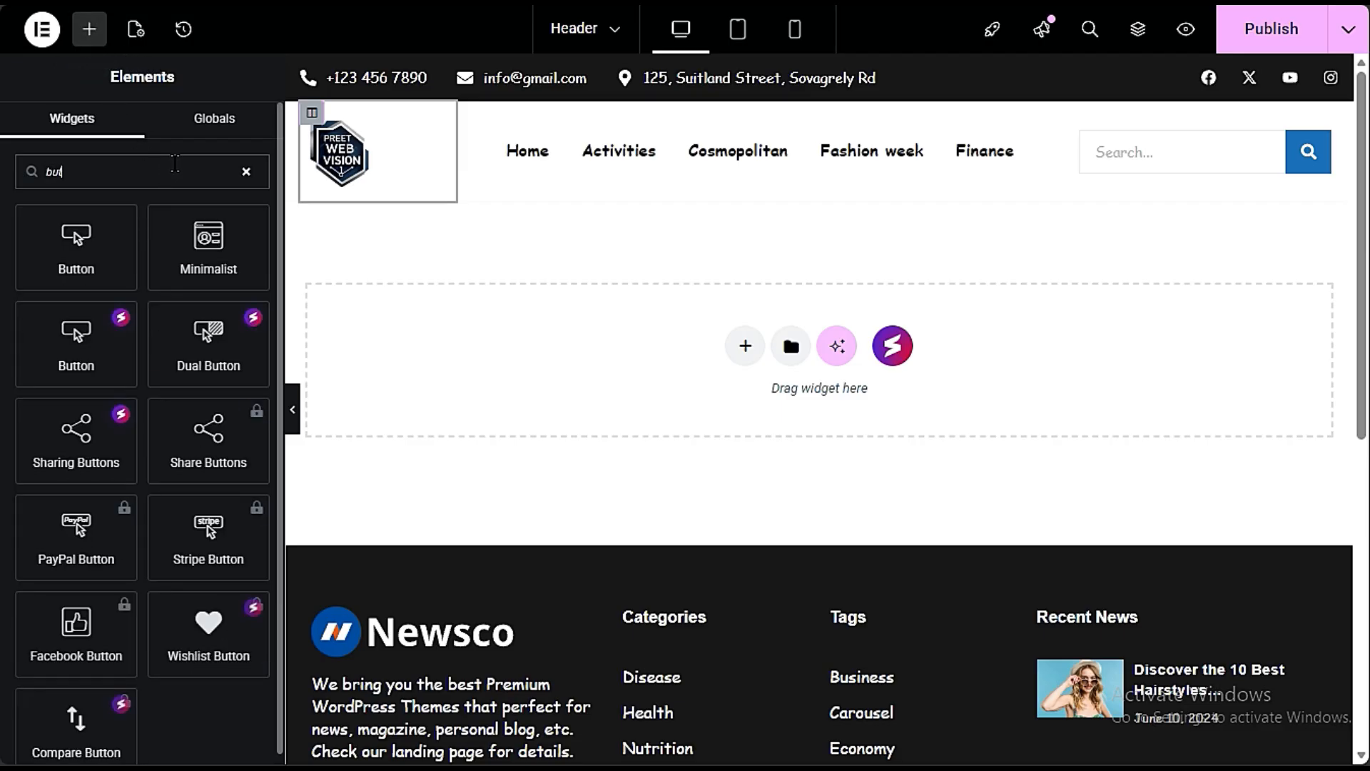
drag(88, 233, 1322, 178)
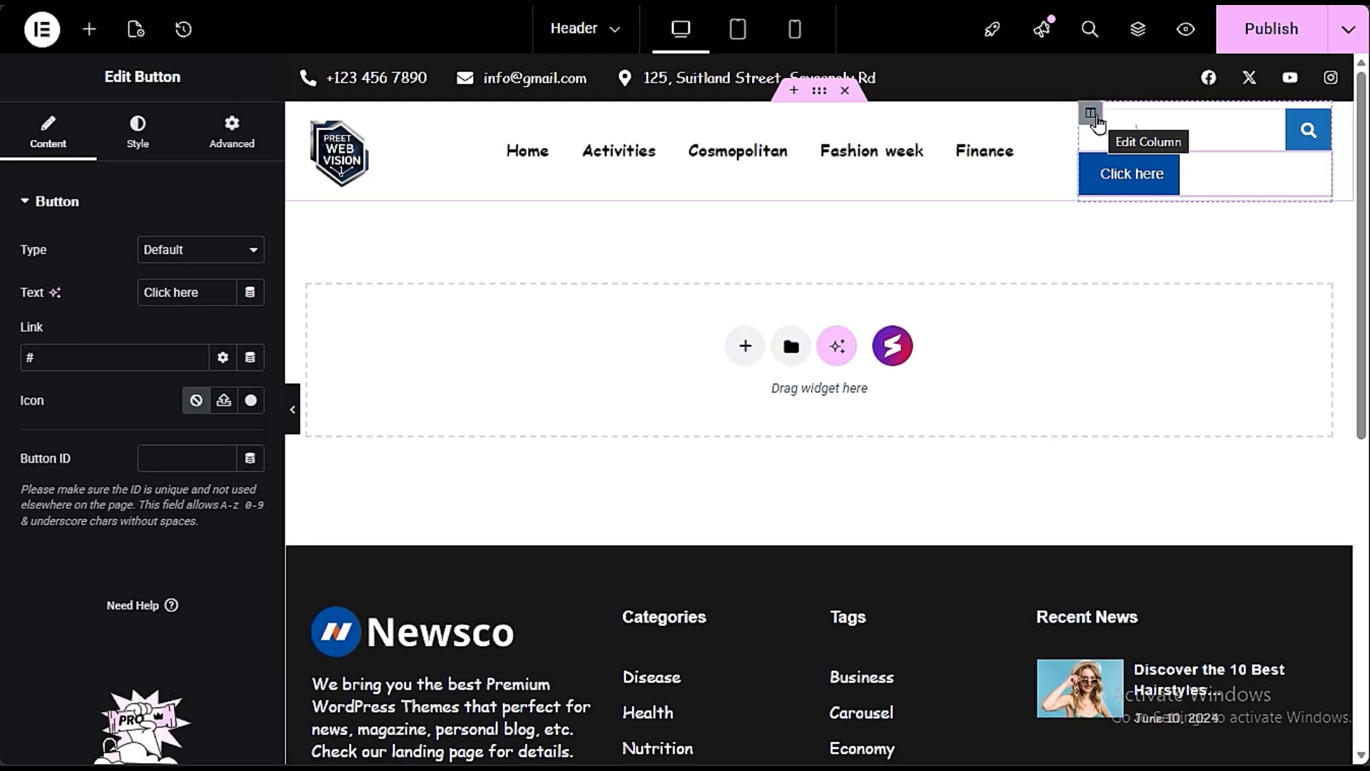
Step: Try the Order, Align Self and Size options on the Search Form widget, including the Stretch alignment
click(1202, 131)
click(232, 132)
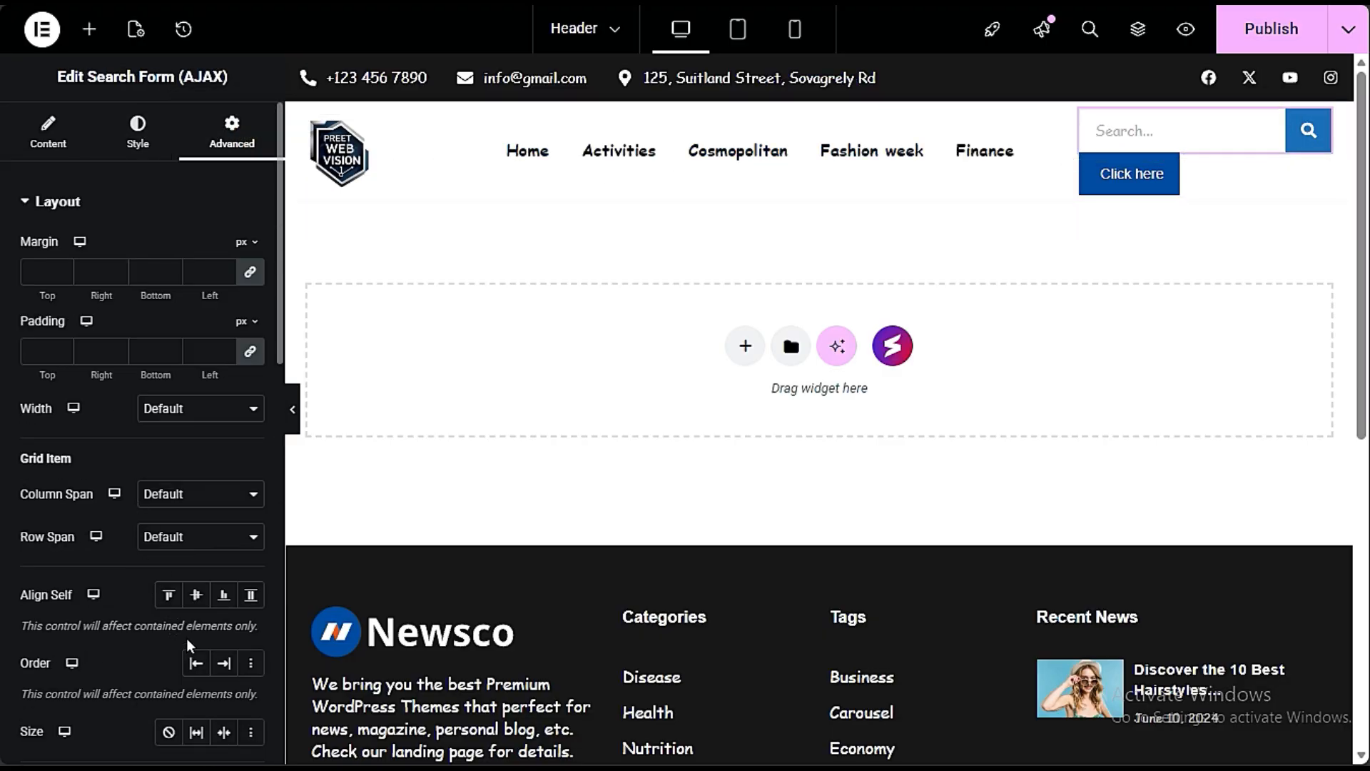
click(201, 662)
click(224, 664)
click(197, 662)
click(187, 597)
click(250, 595)
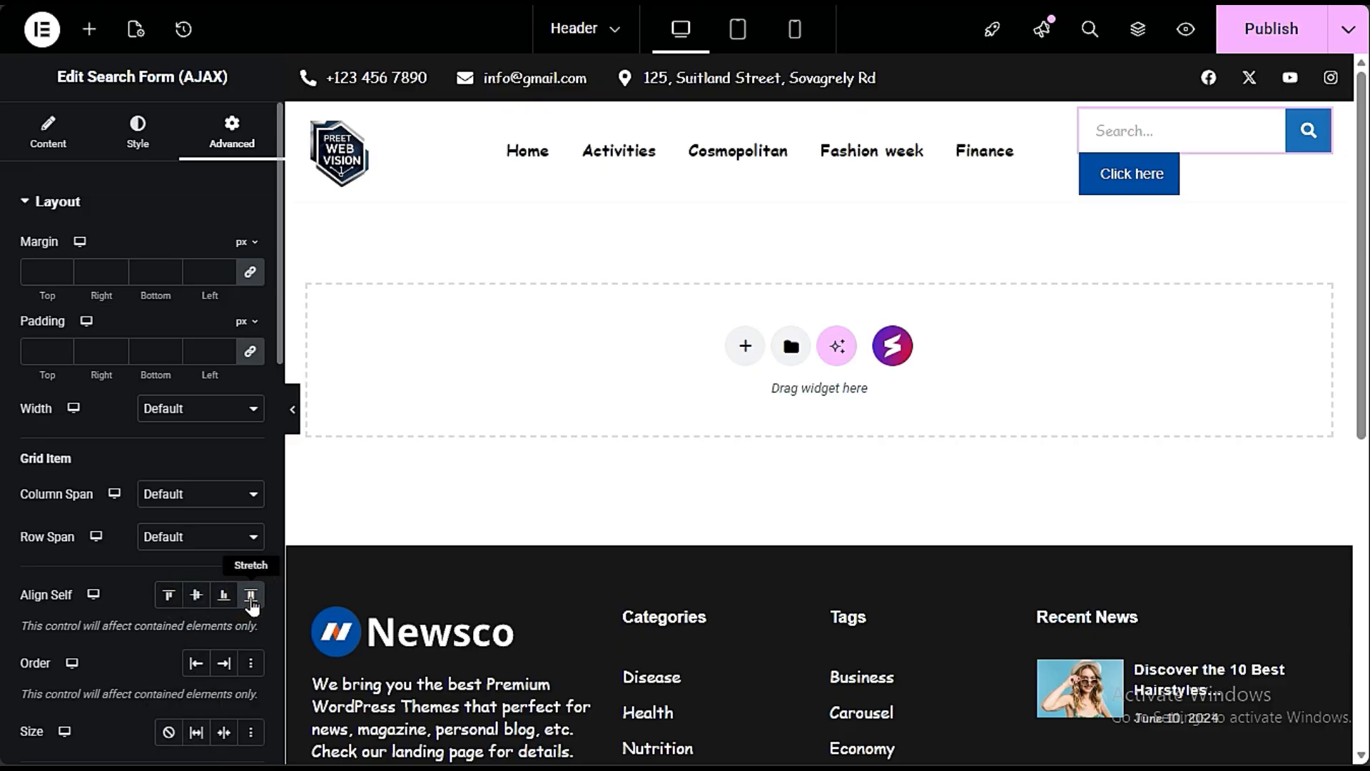
click(224, 732)
Step: Set the width of the header column containing the search form and button to 25%
click(1091, 112)
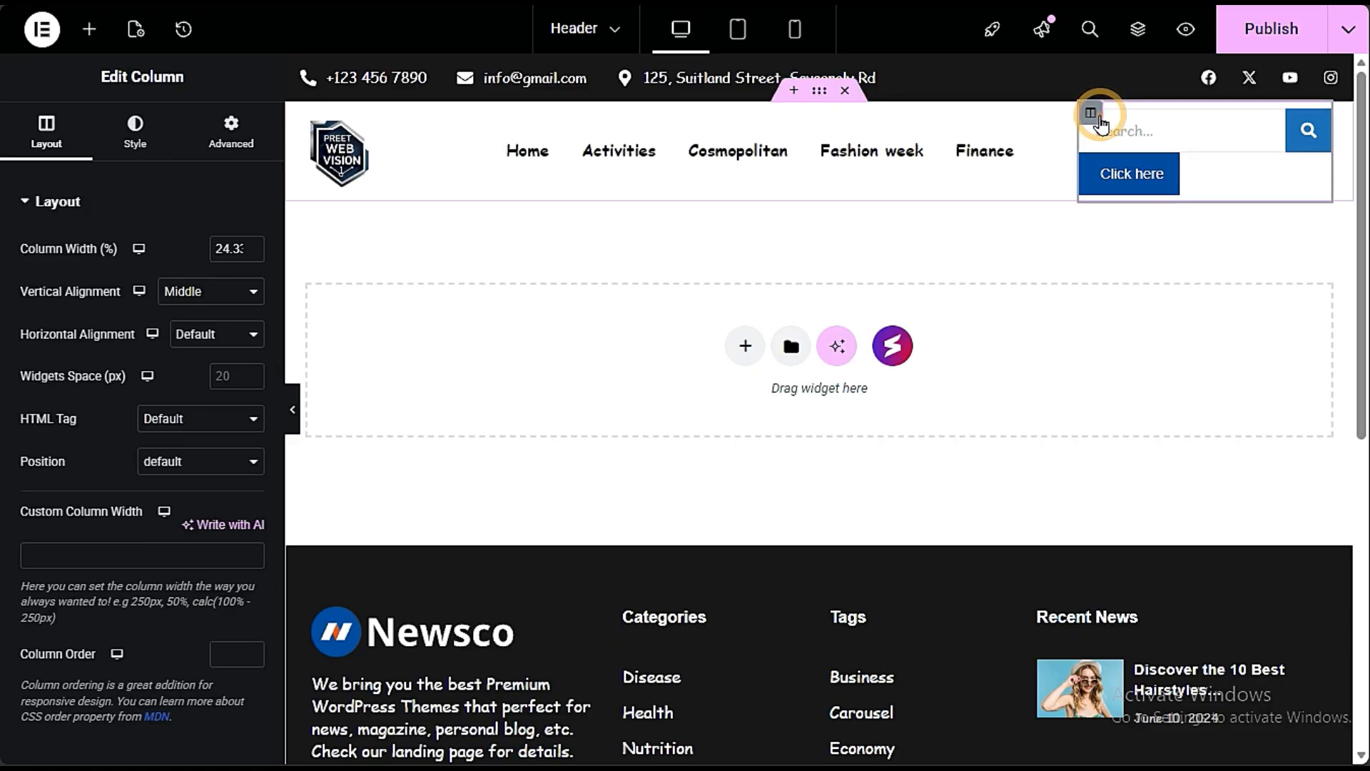
click(232, 246)
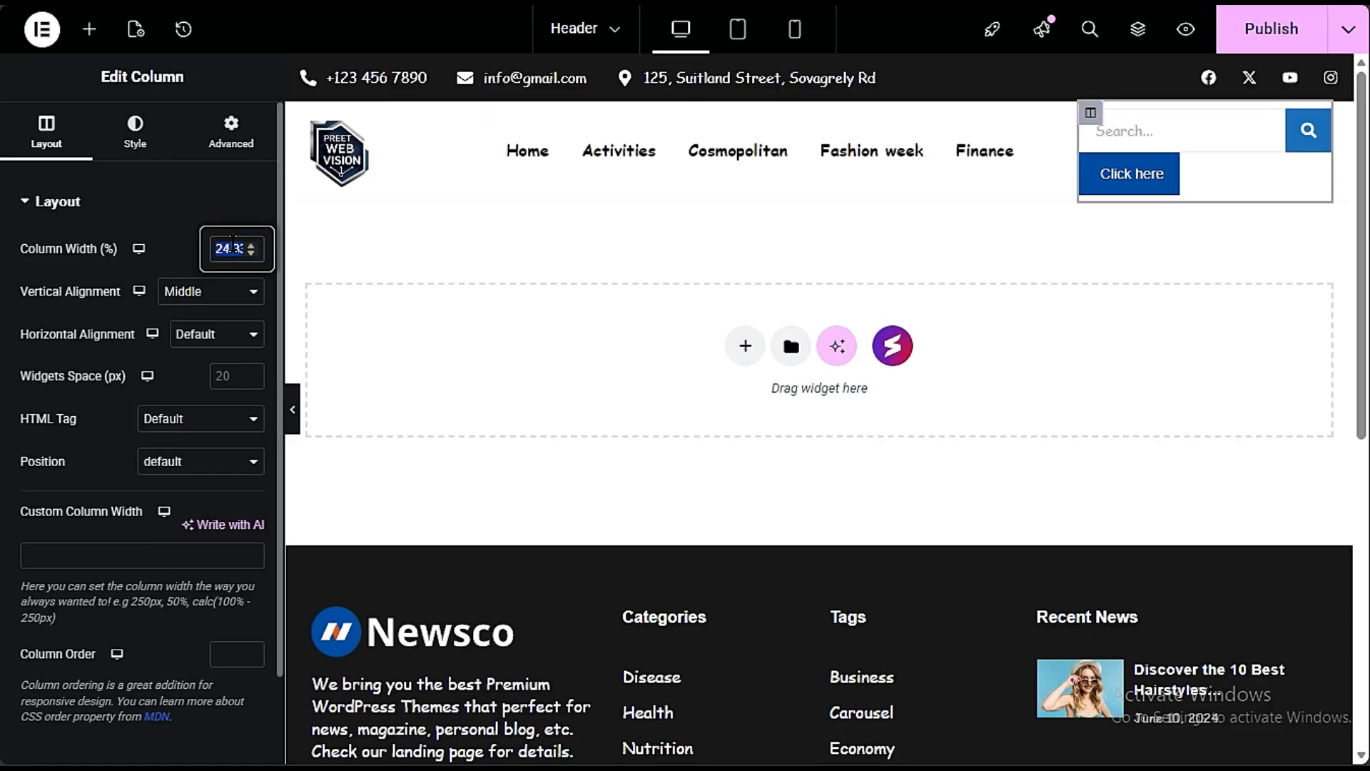
text(25)
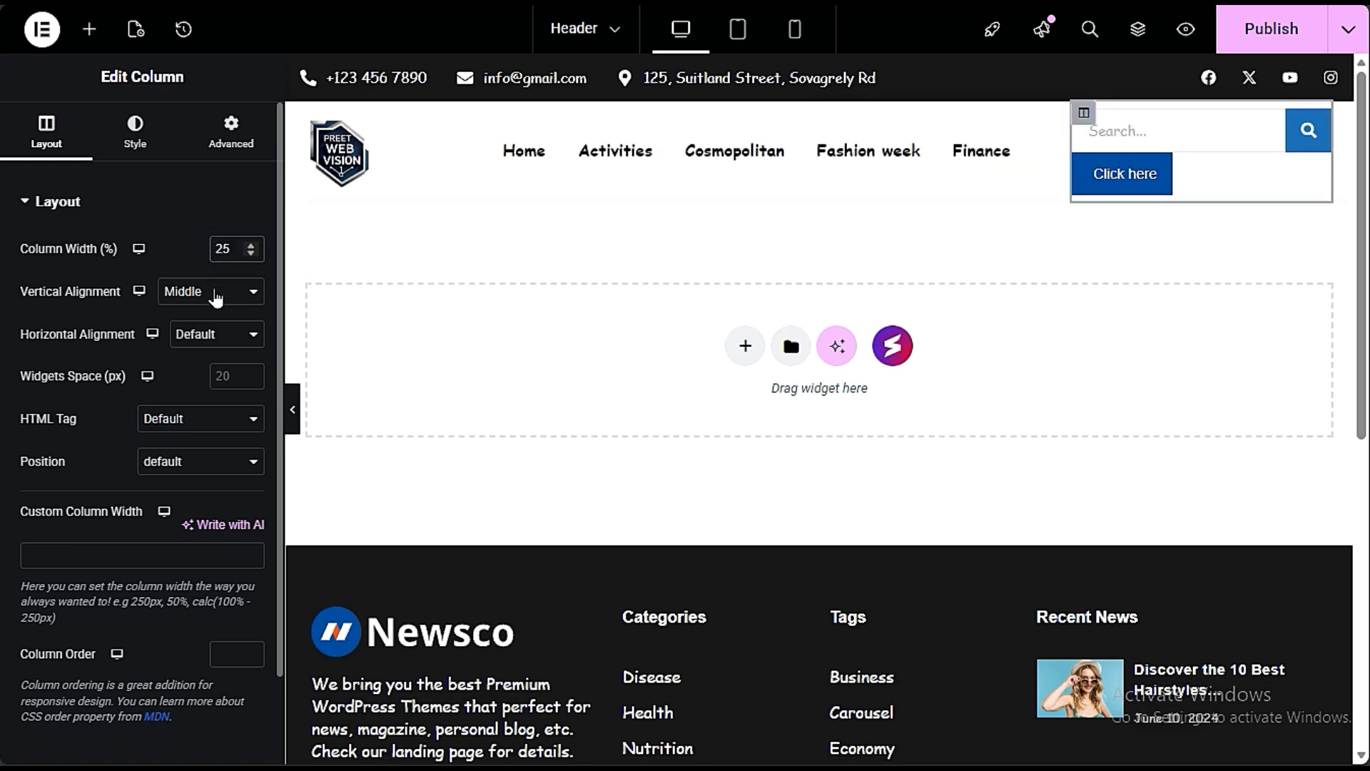
Step: Try Top vertical alignment for the search form's column and return it to Middle
click(216, 299)
click(214, 344)
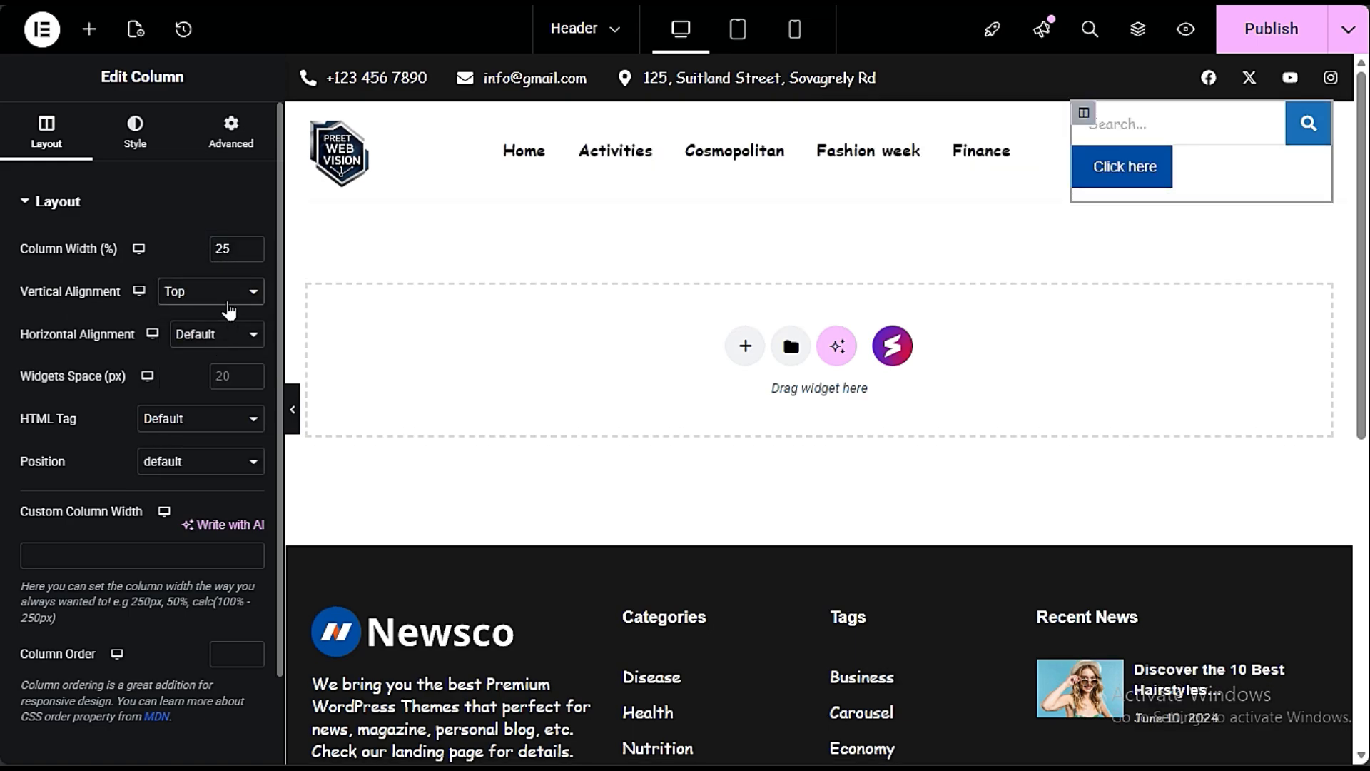
click(226, 297)
click(219, 367)
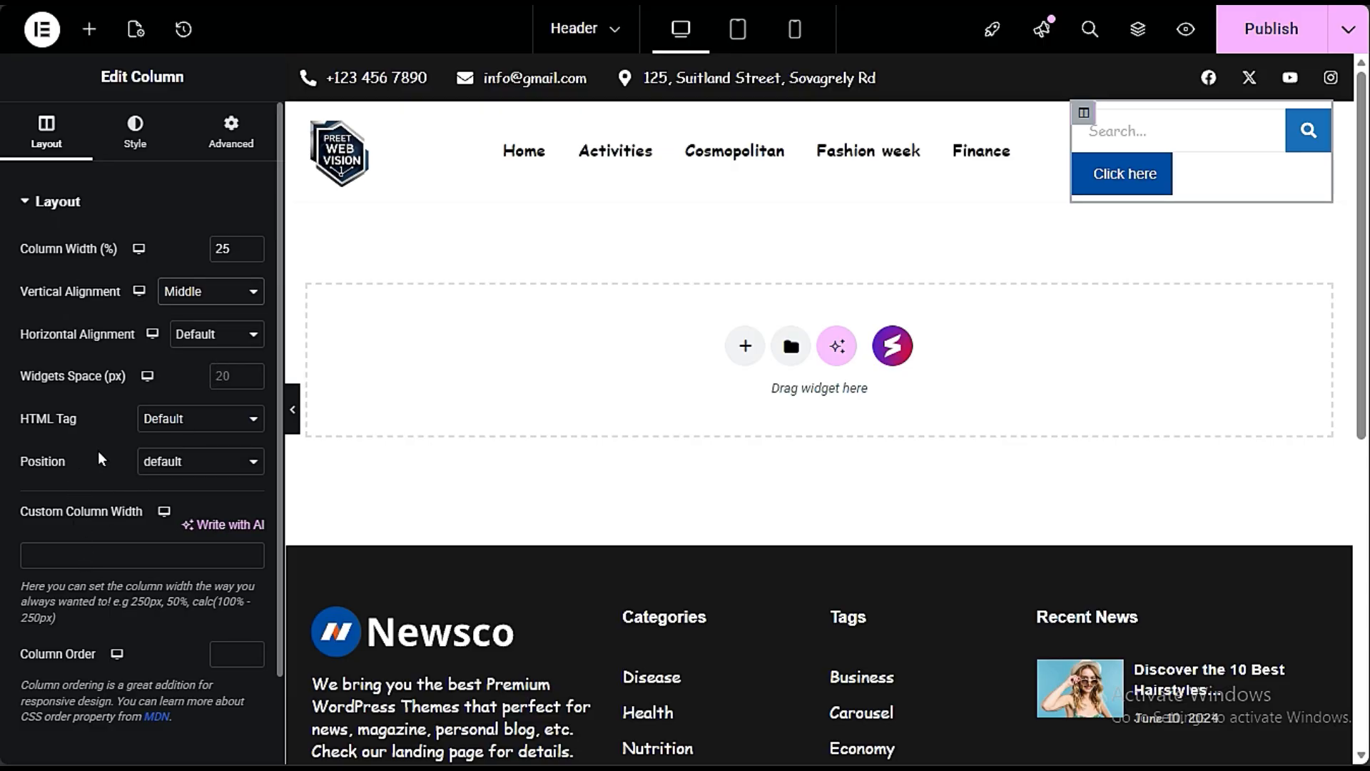
Step: Try a column order of 12 for the search form's column and replace it with 2
scroll(99, 459, down, 2)
click(230, 555)
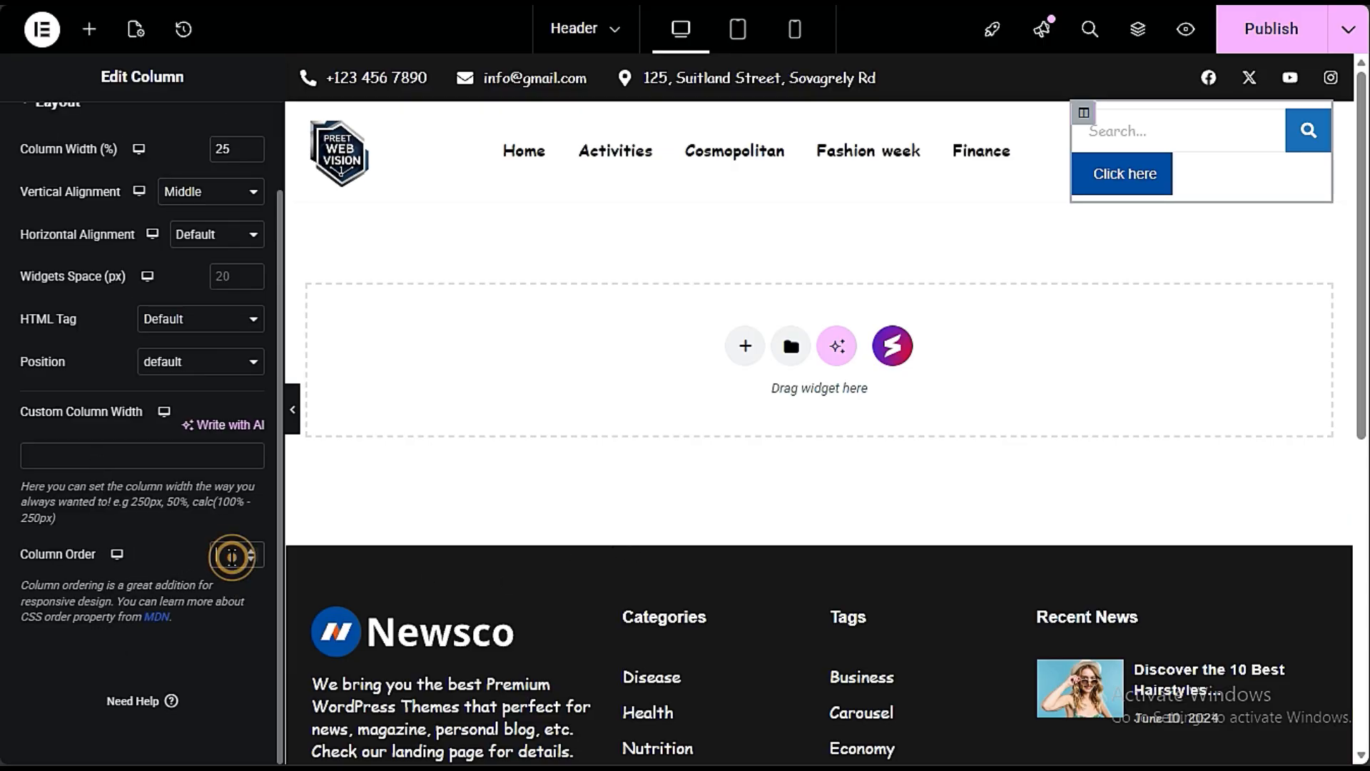
text(12)
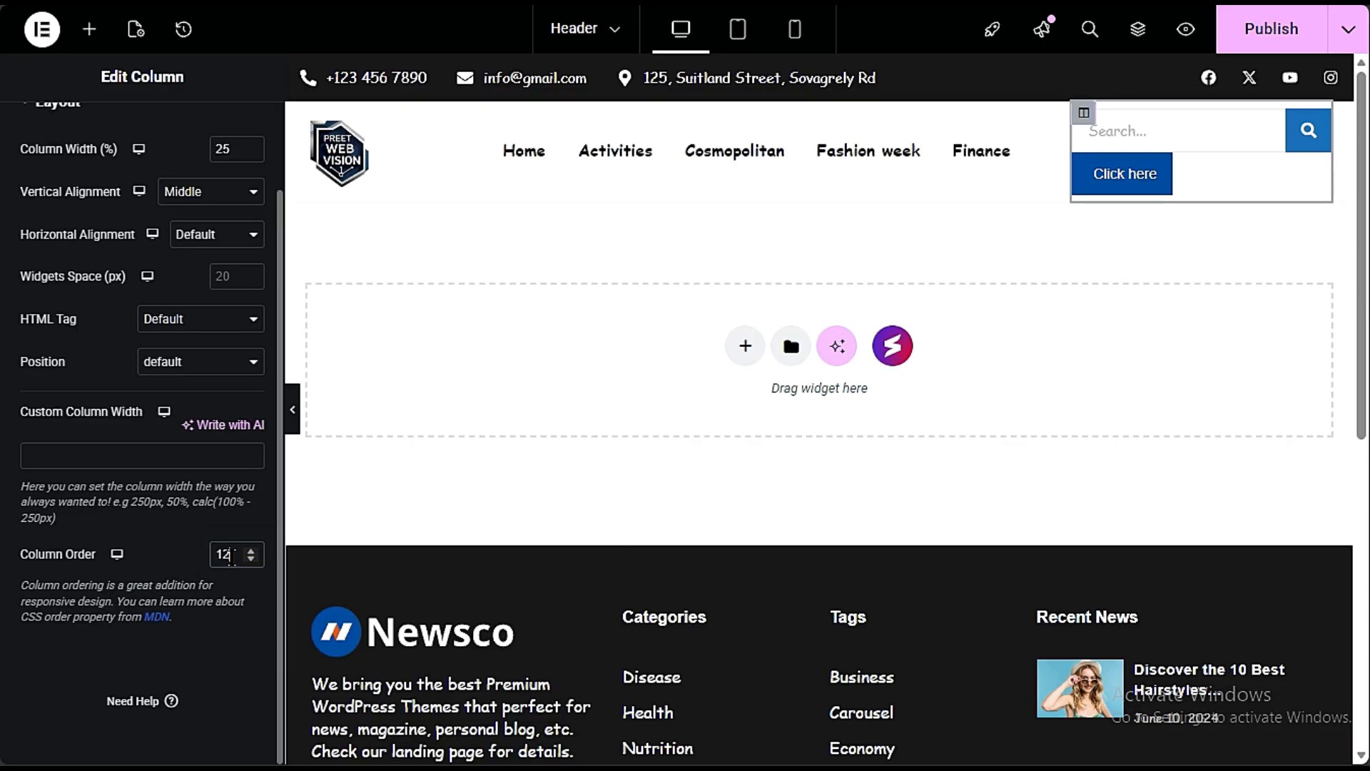
drag(236, 555, 202, 558)
text(2)
click(197, 563)
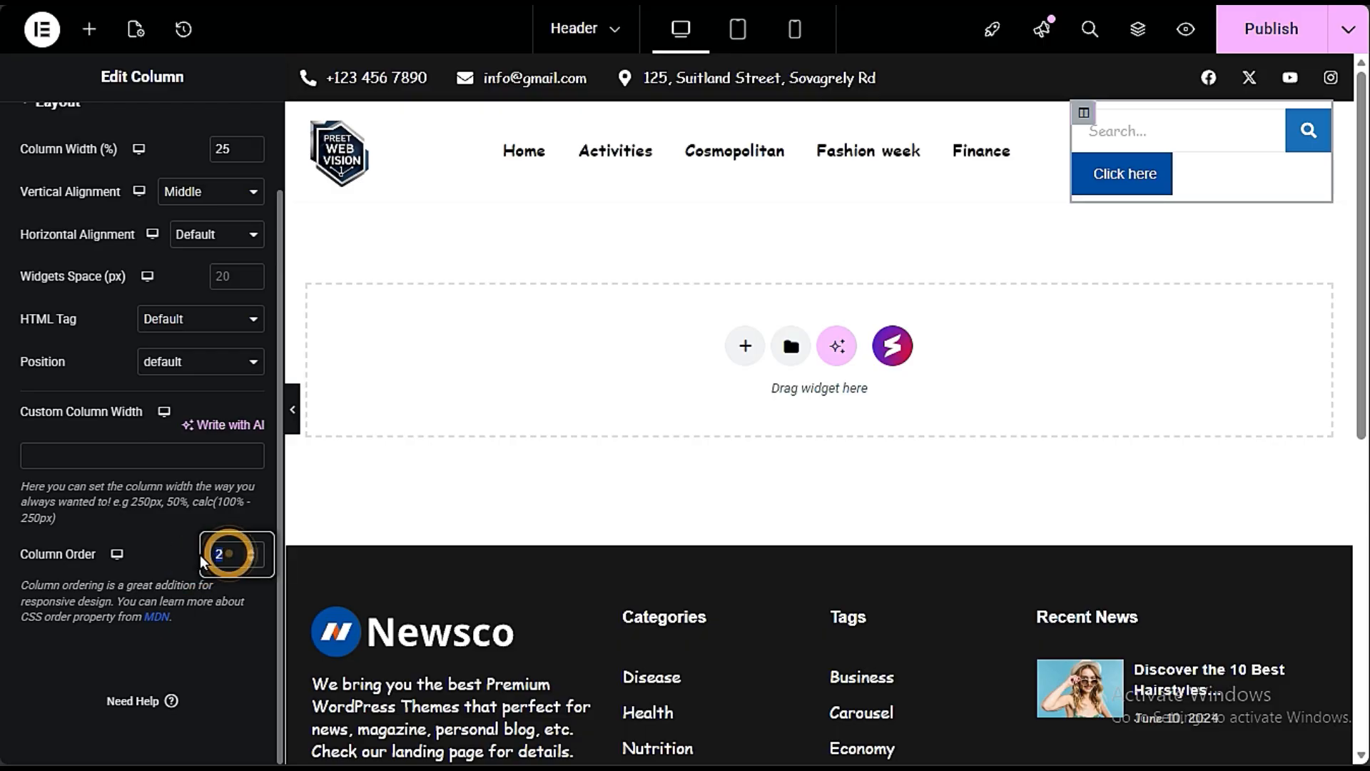
Step: Try the Start order on the header's Button widget and remove it again
click(1193, 178)
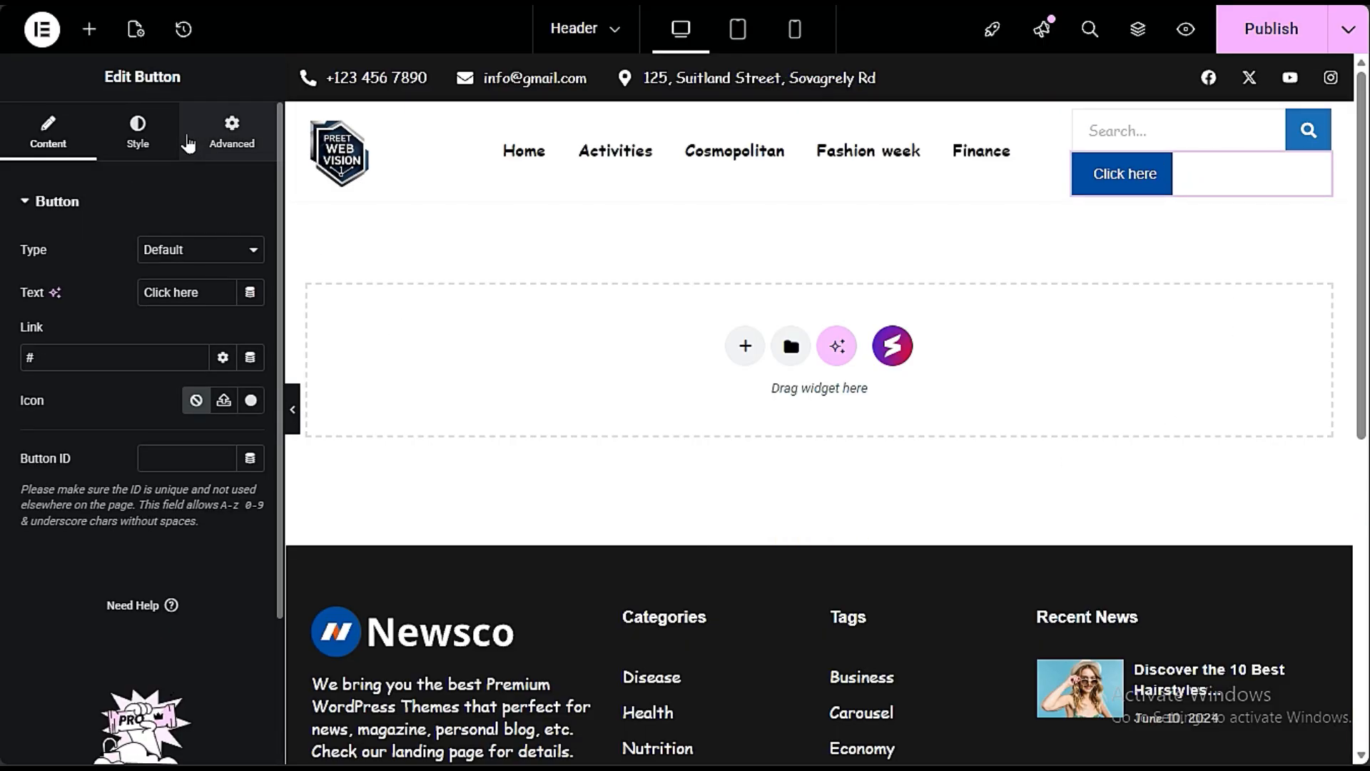
click(218, 151)
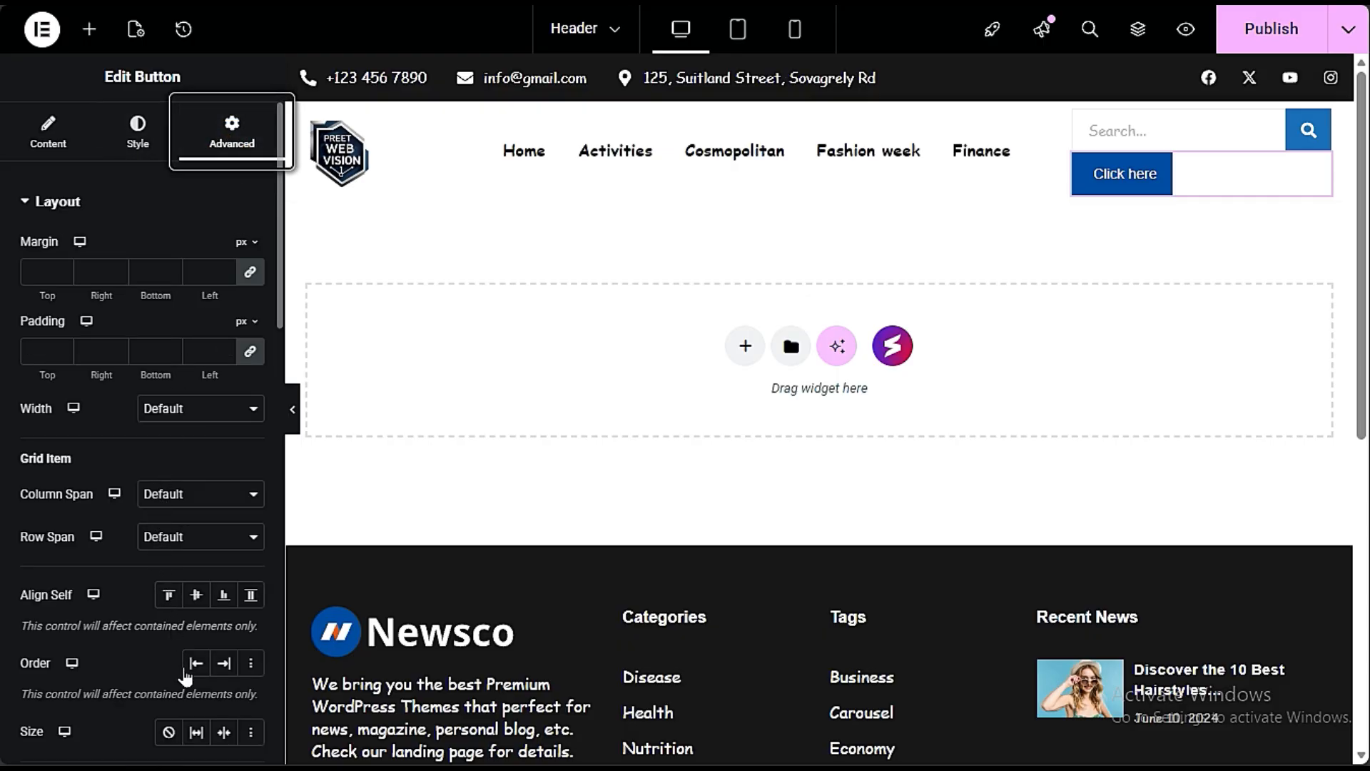
click(197, 664)
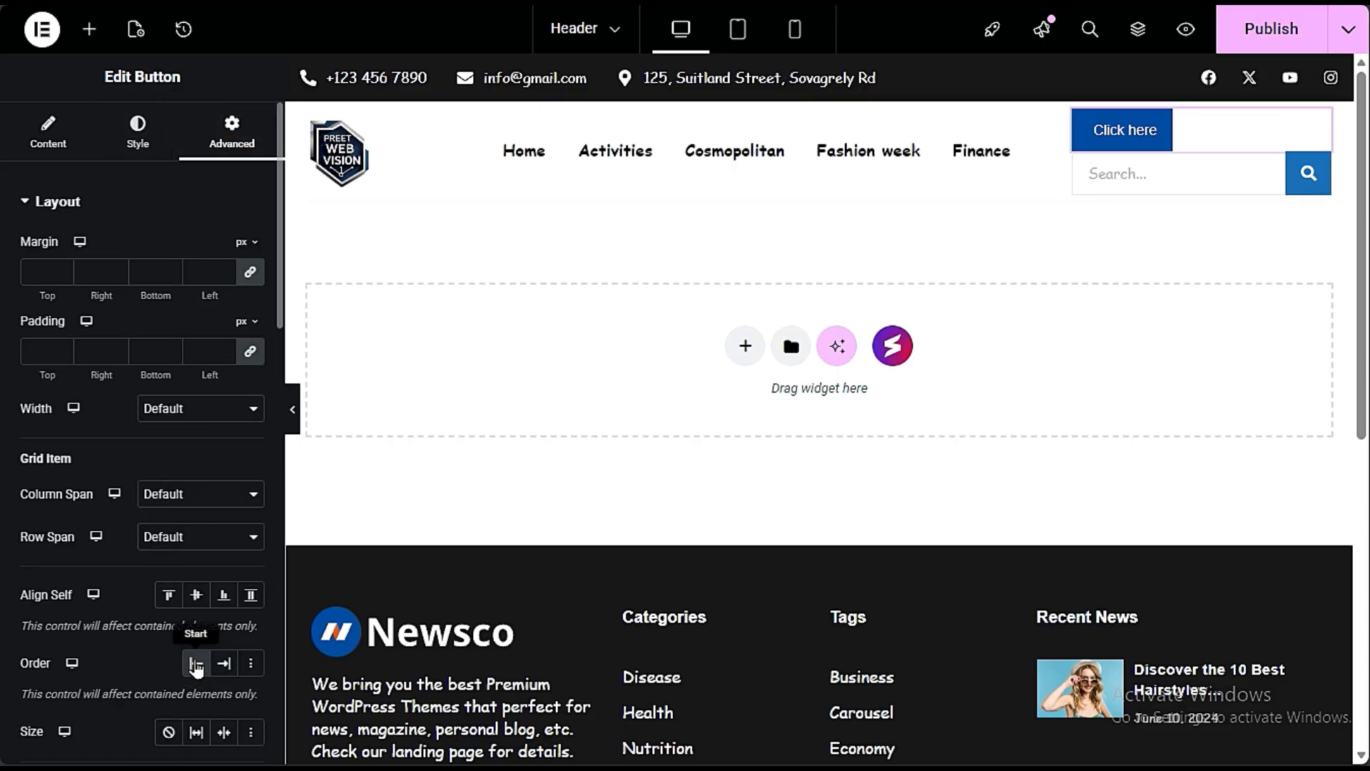
click(197, 663)
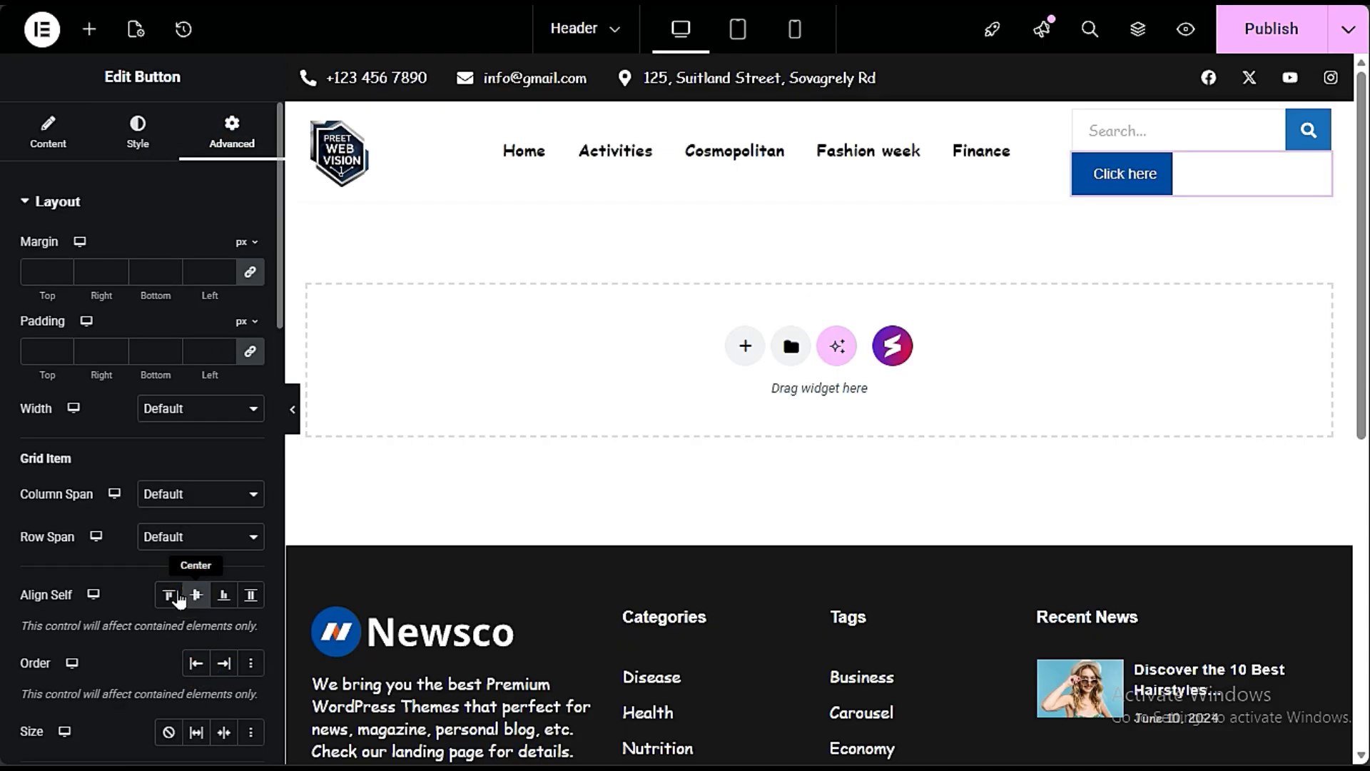
Step: Set the column span of the header's Click here button to 2
click(169, 596)
click(160, 493)
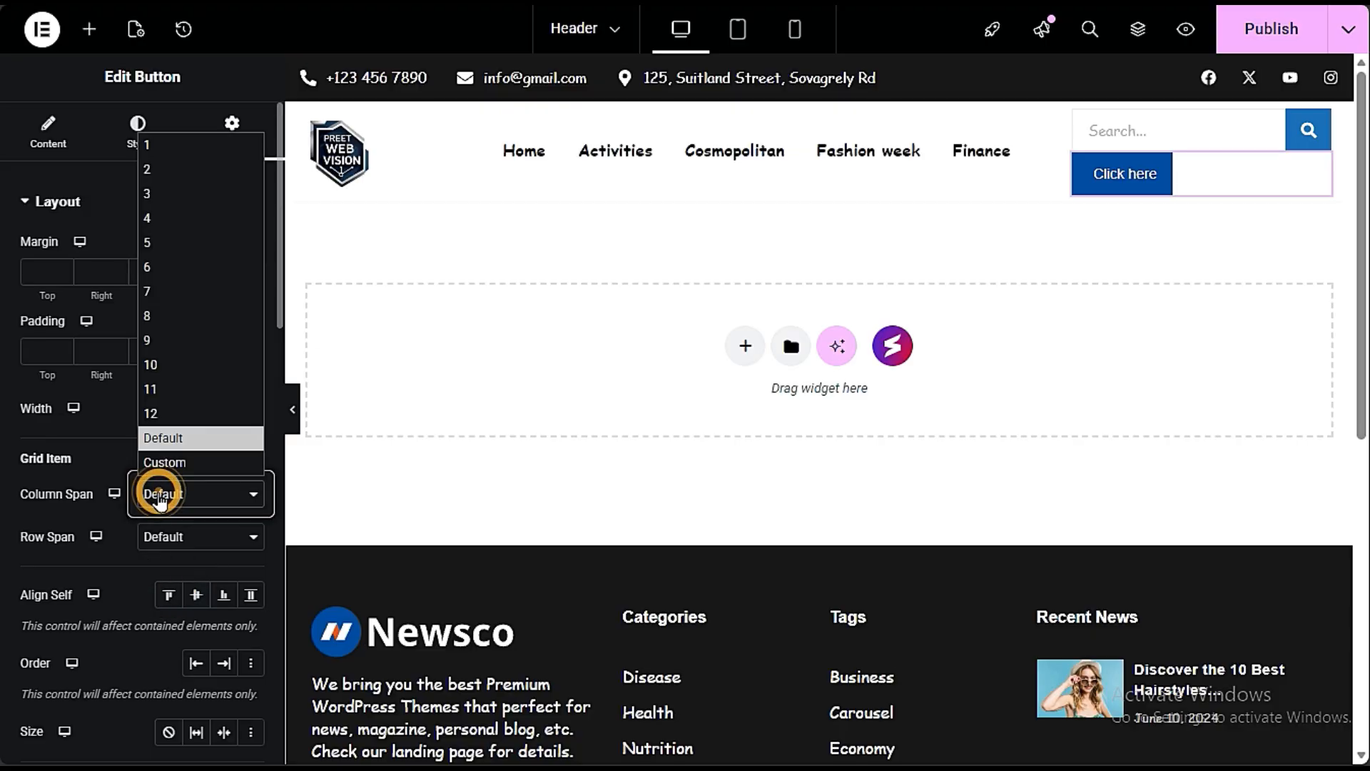
click(173, 173)
Step: Set both the column span and the row span of the header's search form to 2
click(1092, 128)
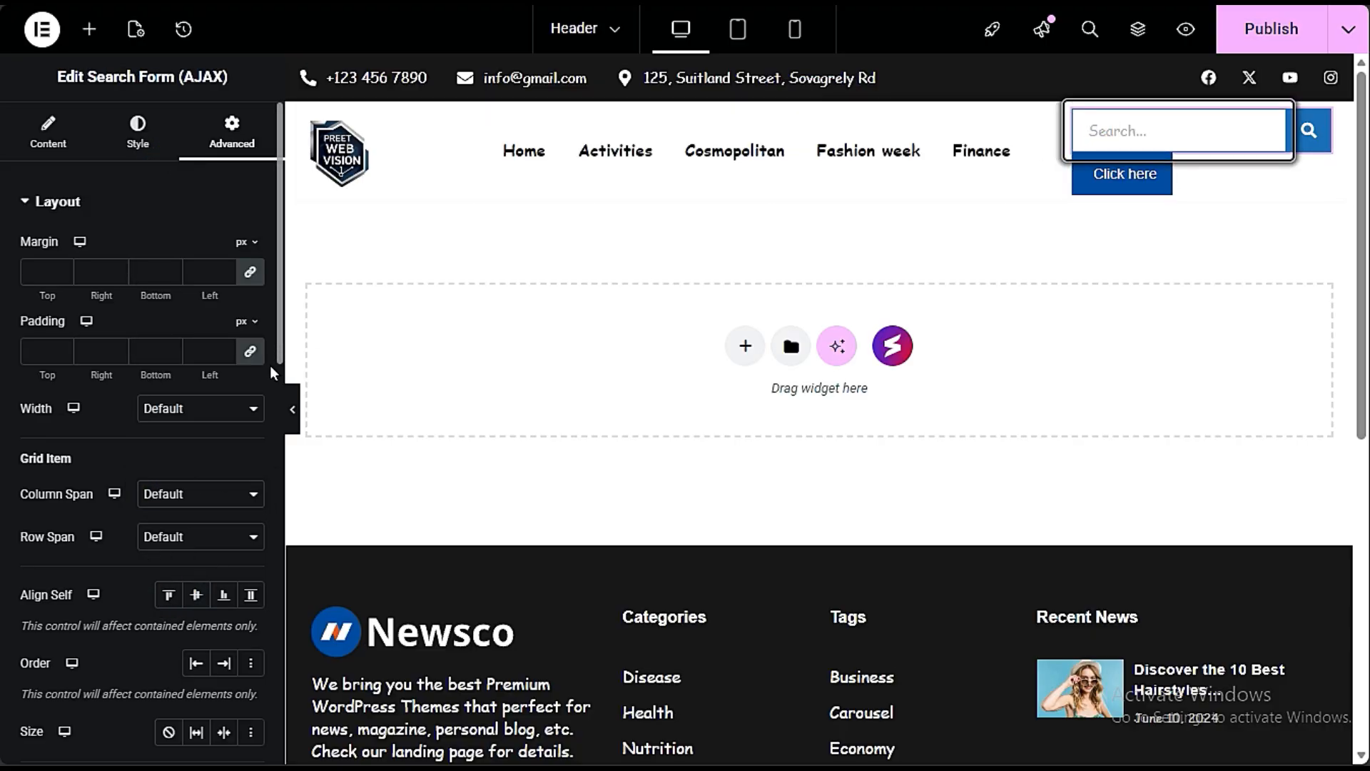
click(159, 491)
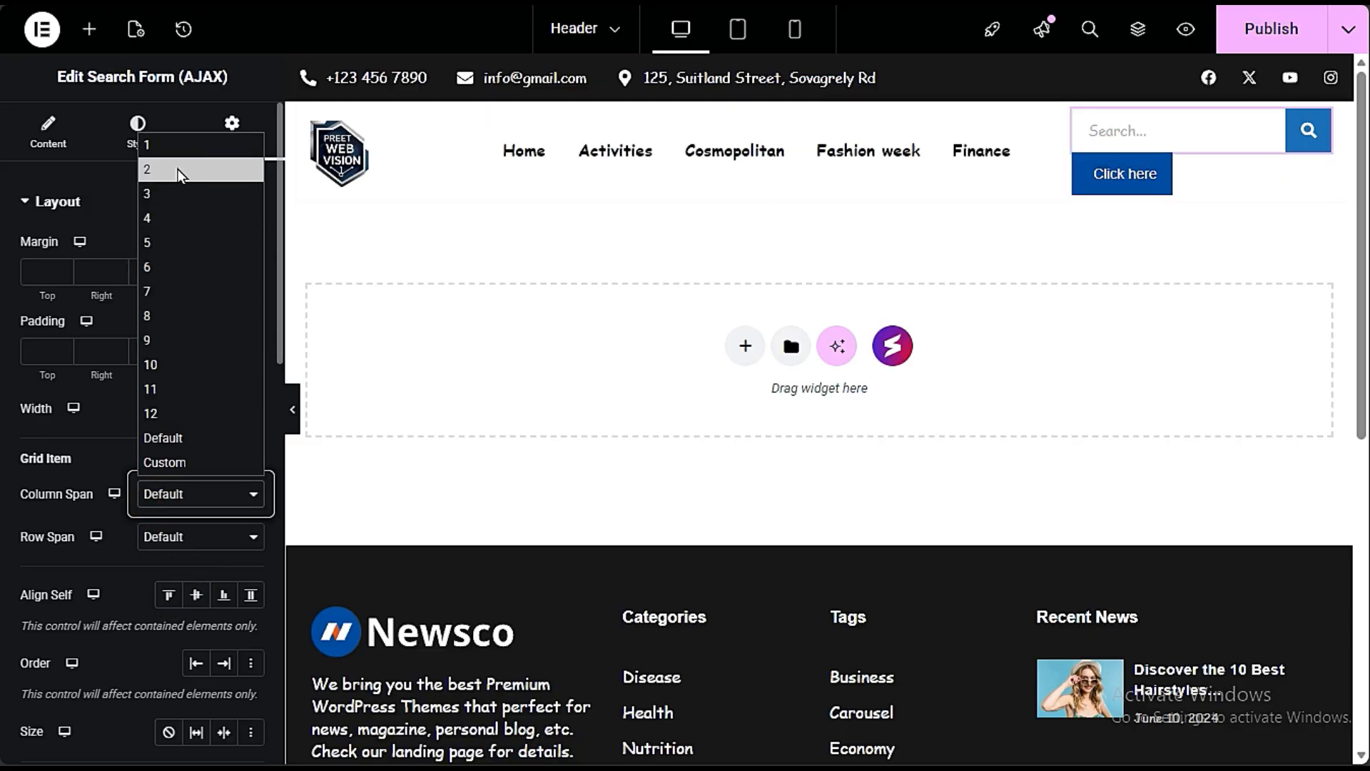
click(181, 537)
click(178, 214)
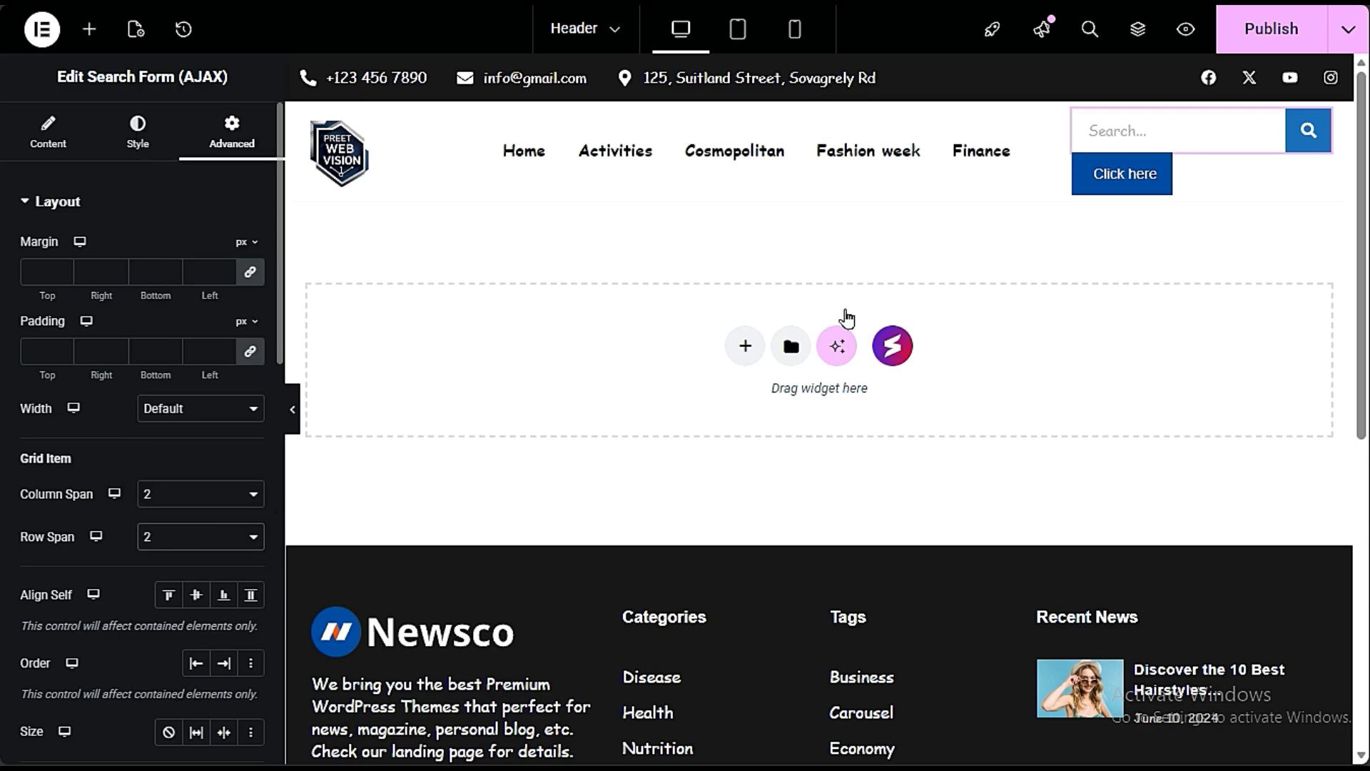
Step: Set the row span of the Click here button below the search form to 2
click(1103, 175)
click(181, 534)
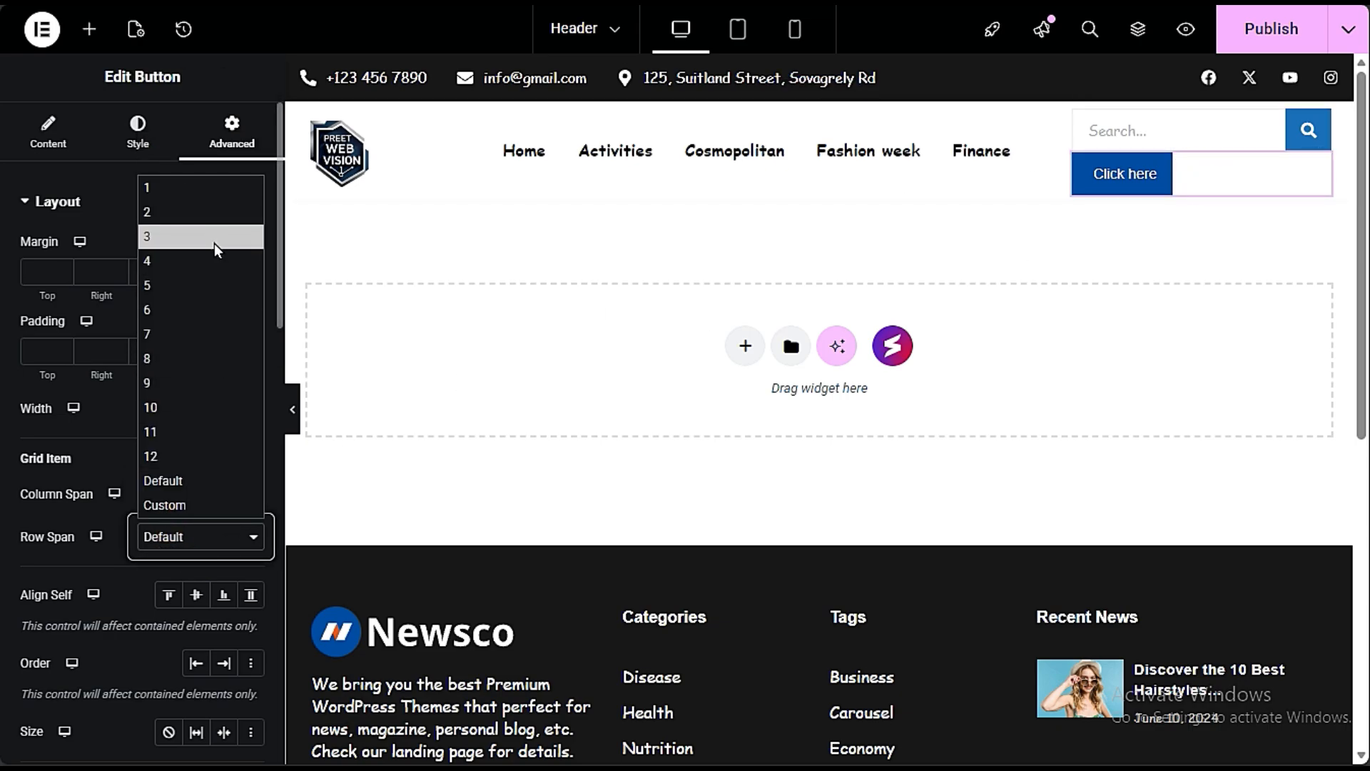
click(201, 212)
Step: Delete the Click here button from the header and publish the header
right_click(1125, 174)
click(1149, 622)
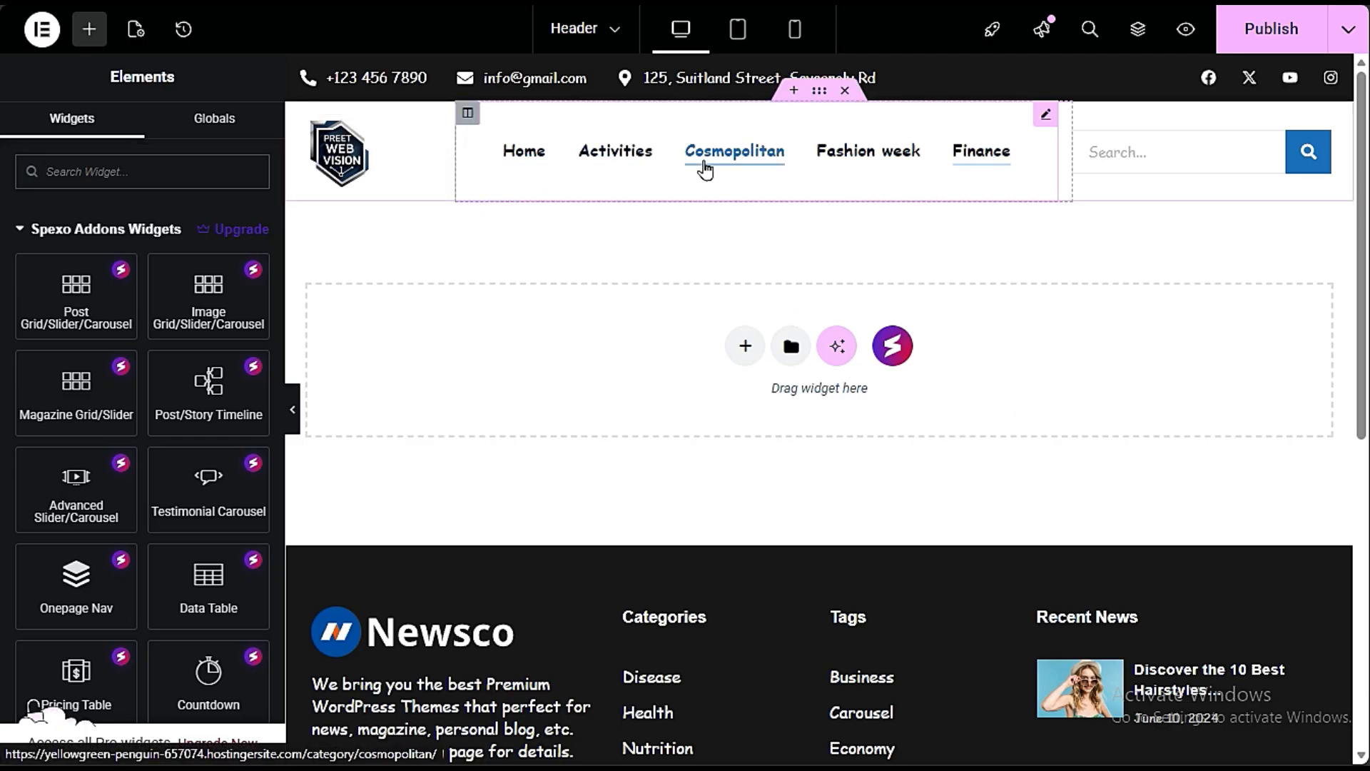
click(1266, 29)
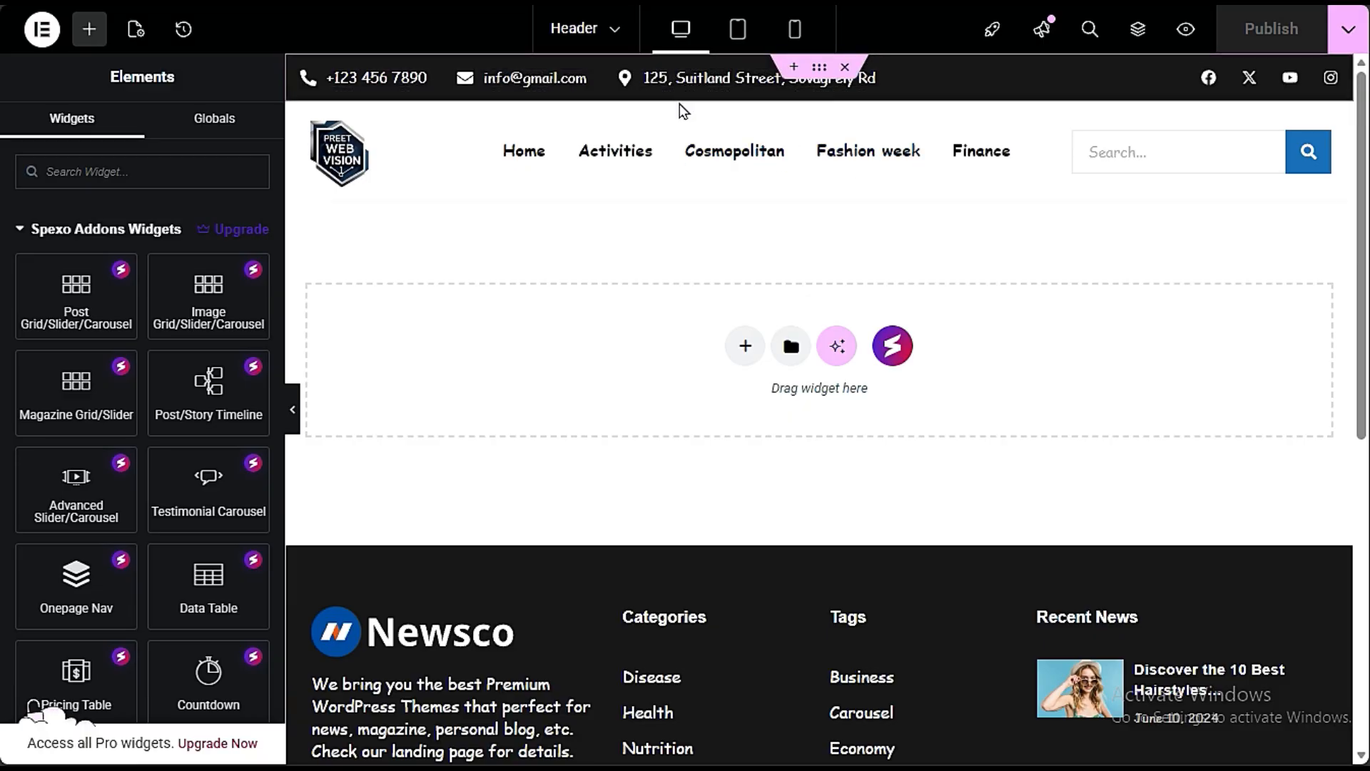
Step: Examine the address, e-mail and phone items of the top bar's Page List, checking their title and subtitle fields
click(683, 77)
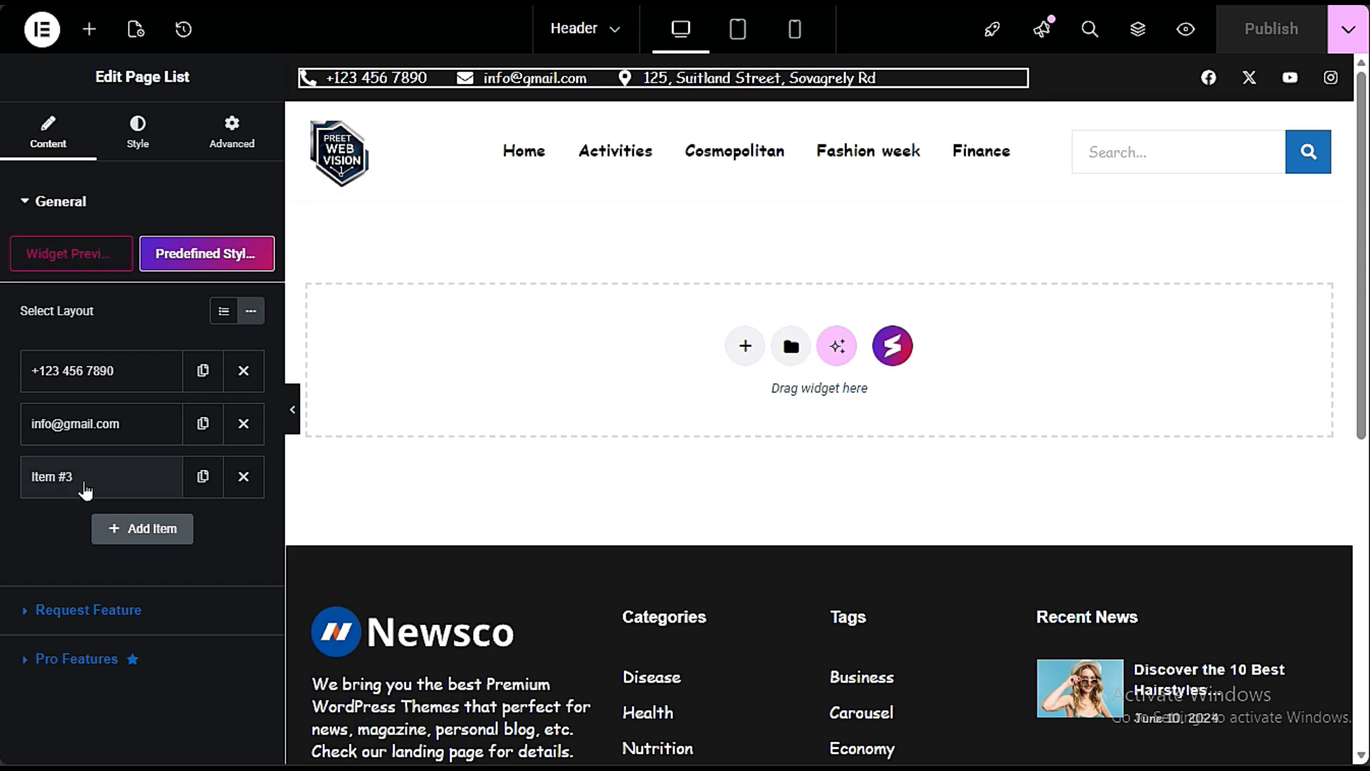
click(64, 483)
click(75, 478)
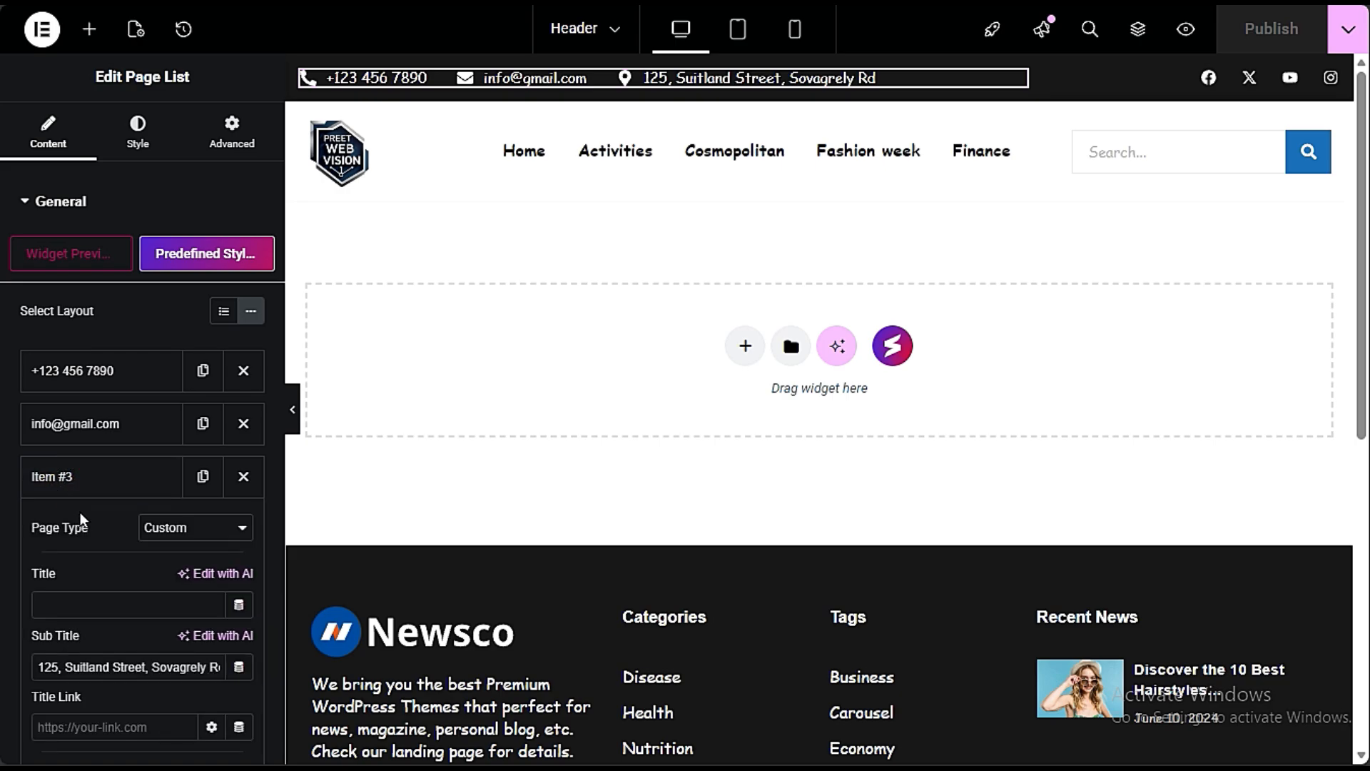
scroll(100, 557, down, 3)
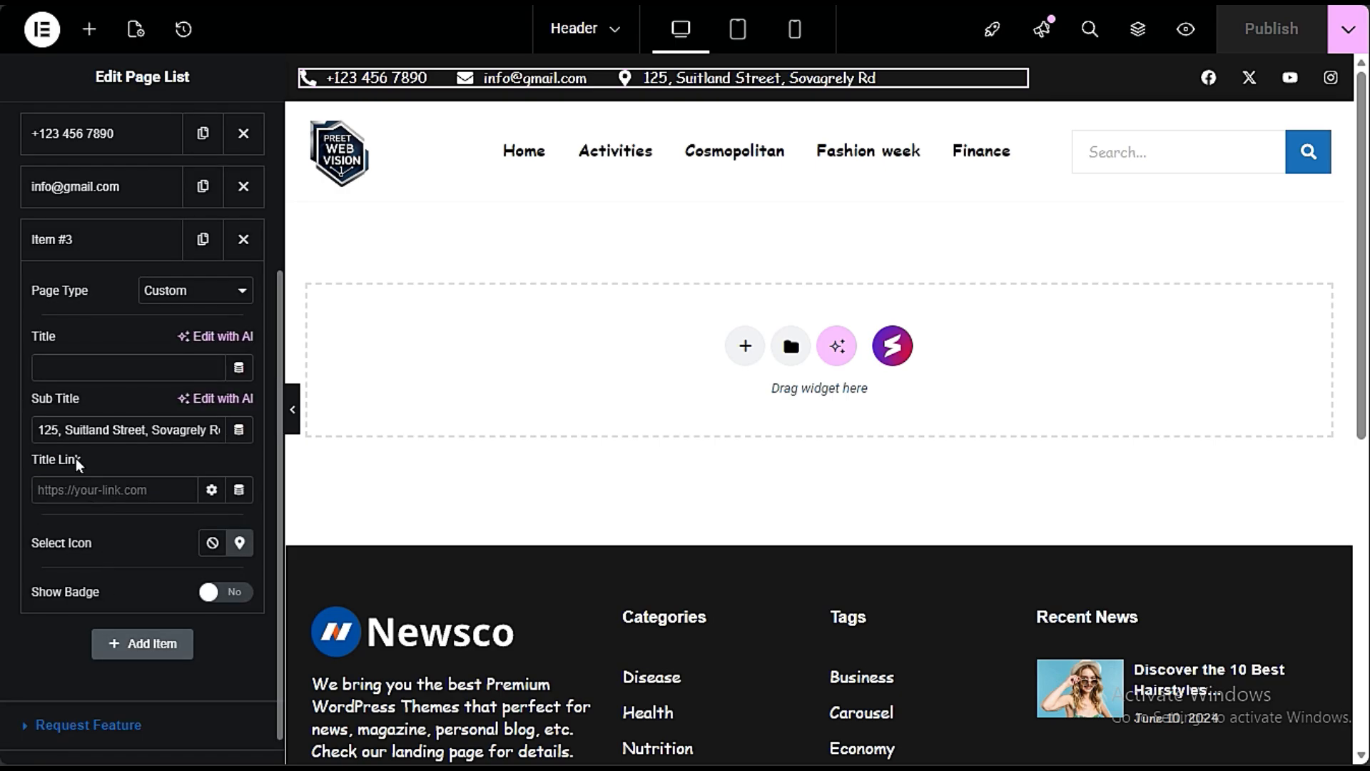
triple_click(83, 431)
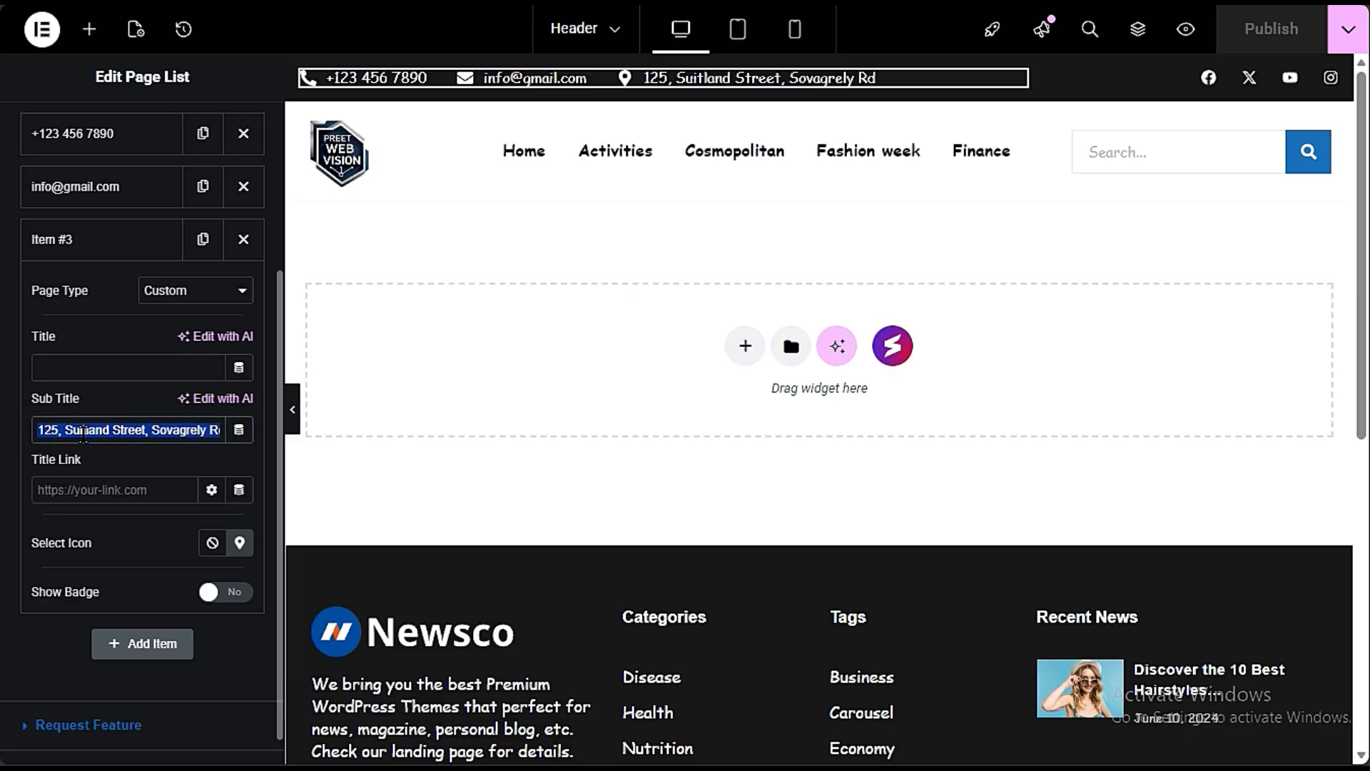
click(103, 243)
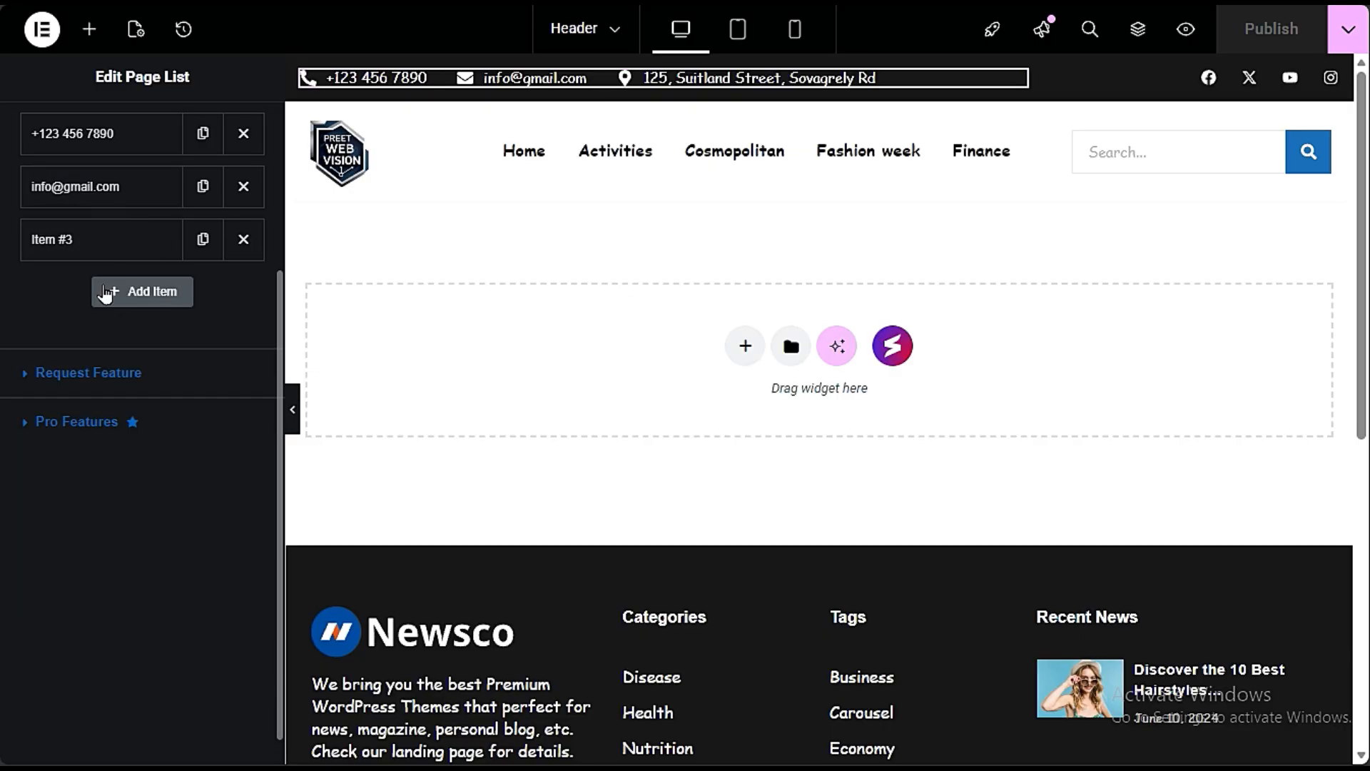
click(78, 187)
drag(147, 321, 71, 314)
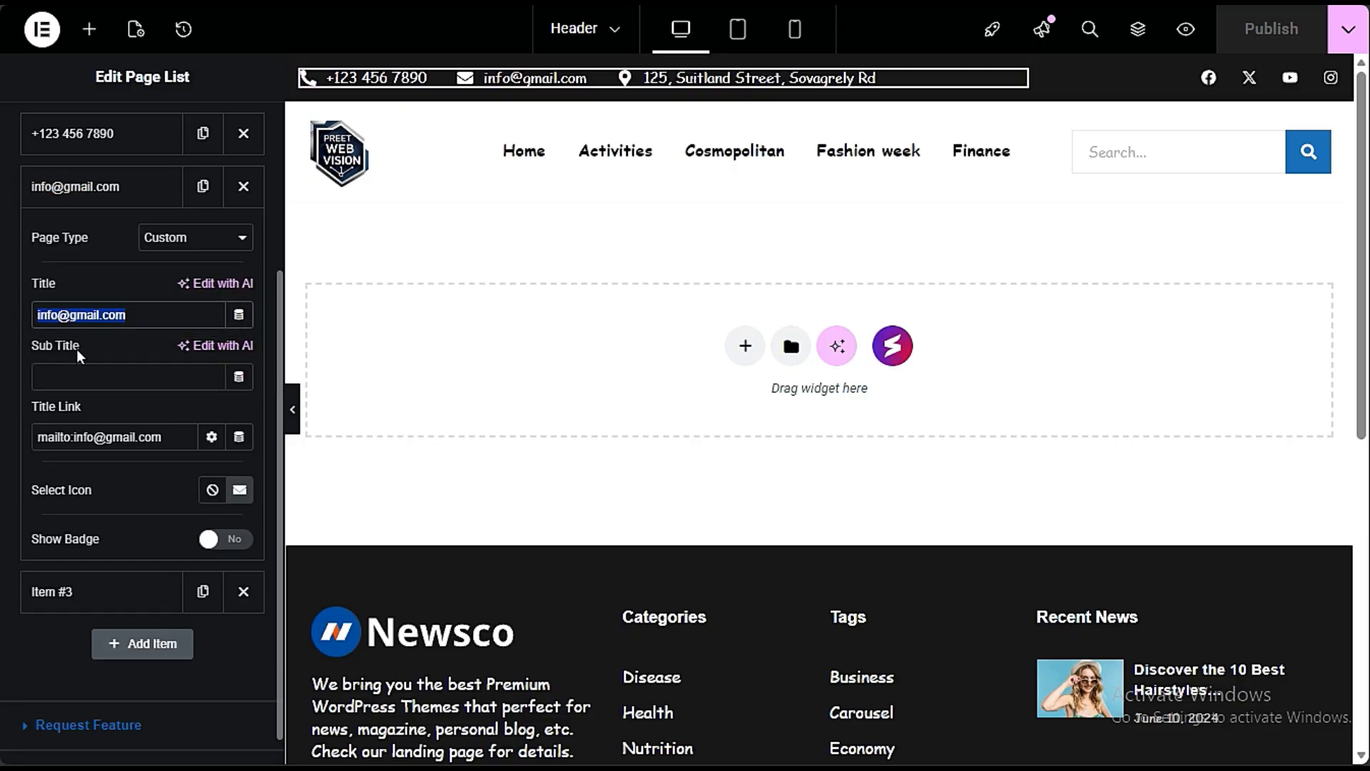
click(87, 133)
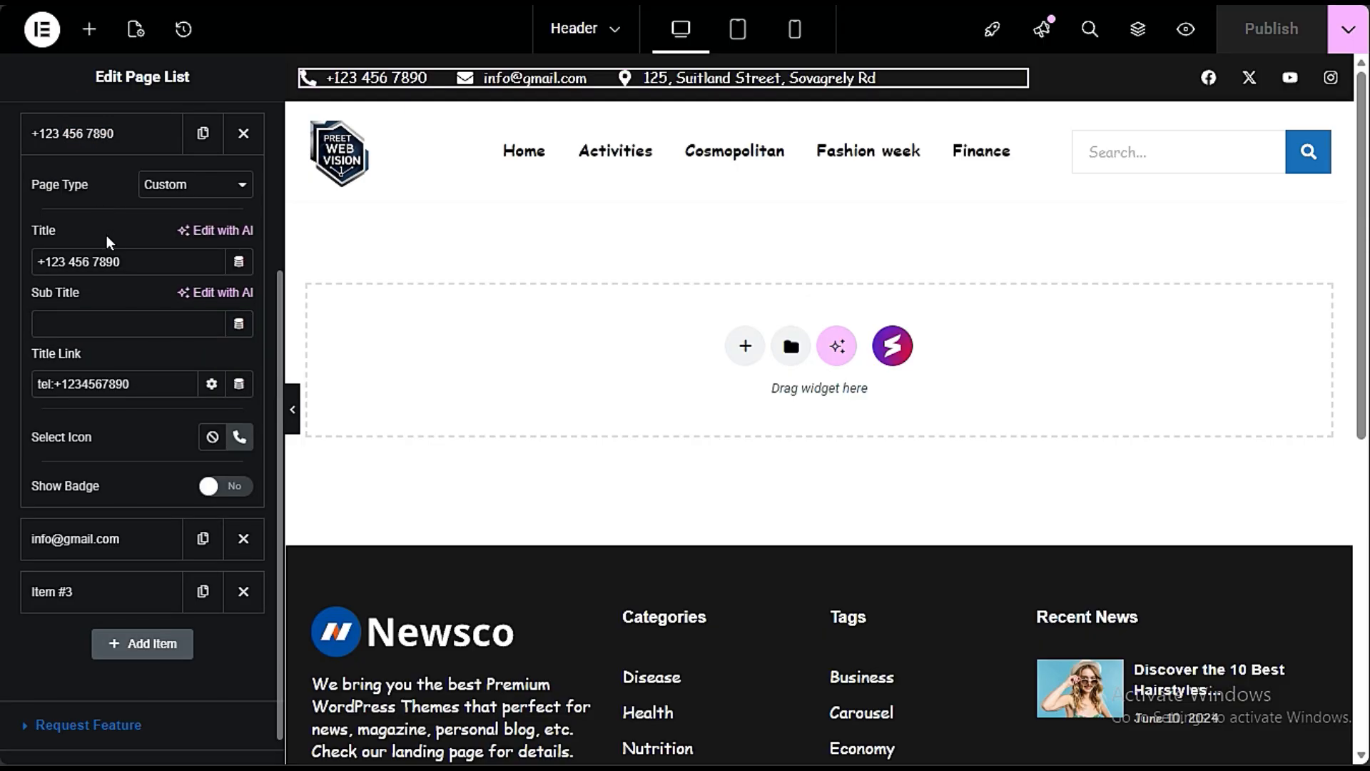
drag(131, 260, 21, 275)
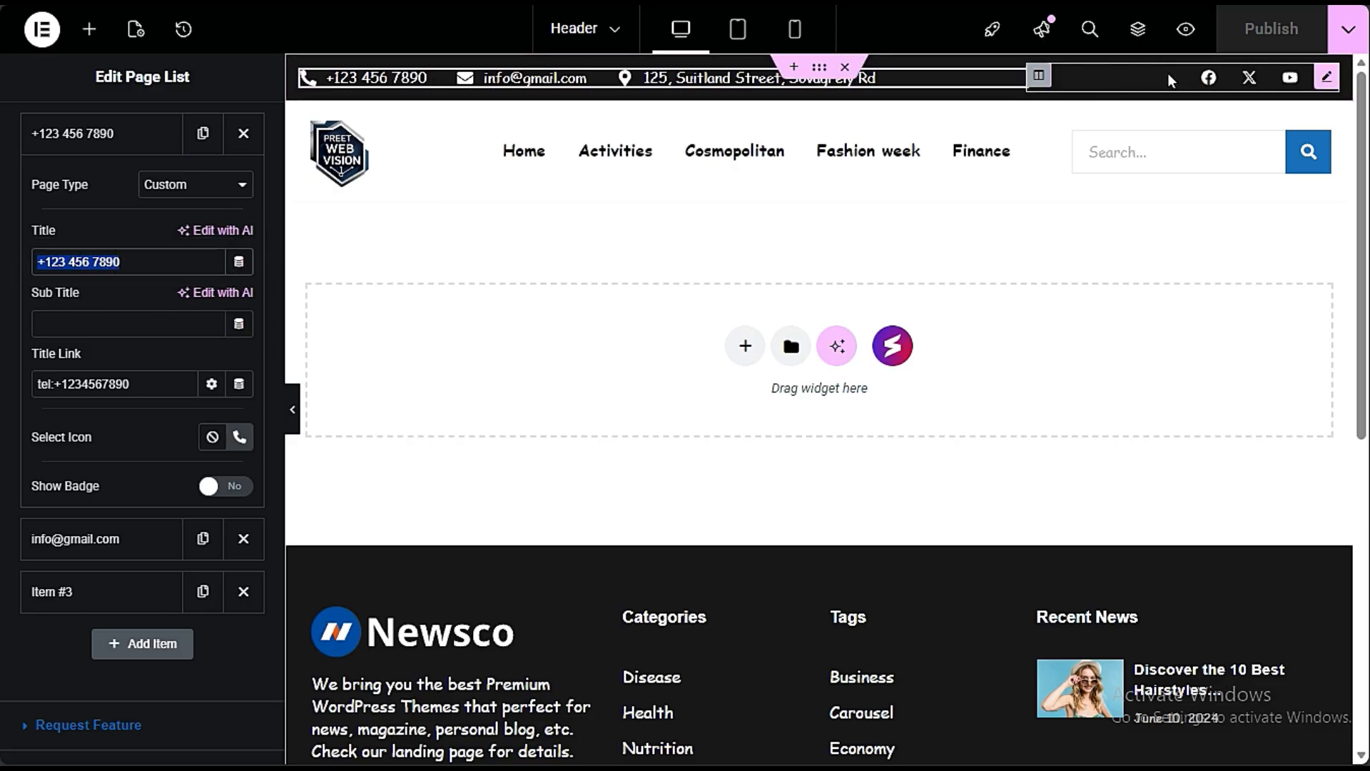
Step: Inspect the link of the Facebook item in the top bar's Social Icons widget
click(1140, 75)
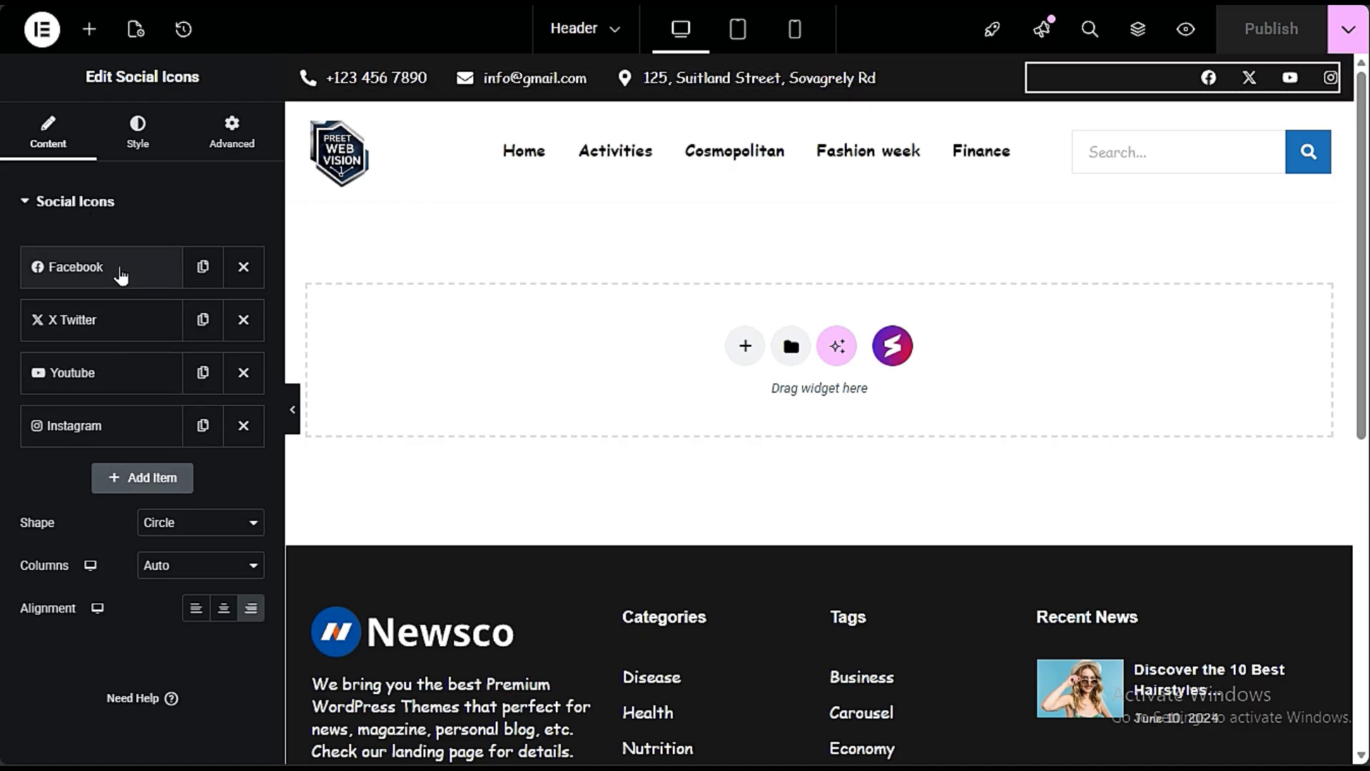
click(122, 275)
drag(67, 465, 32, 476)
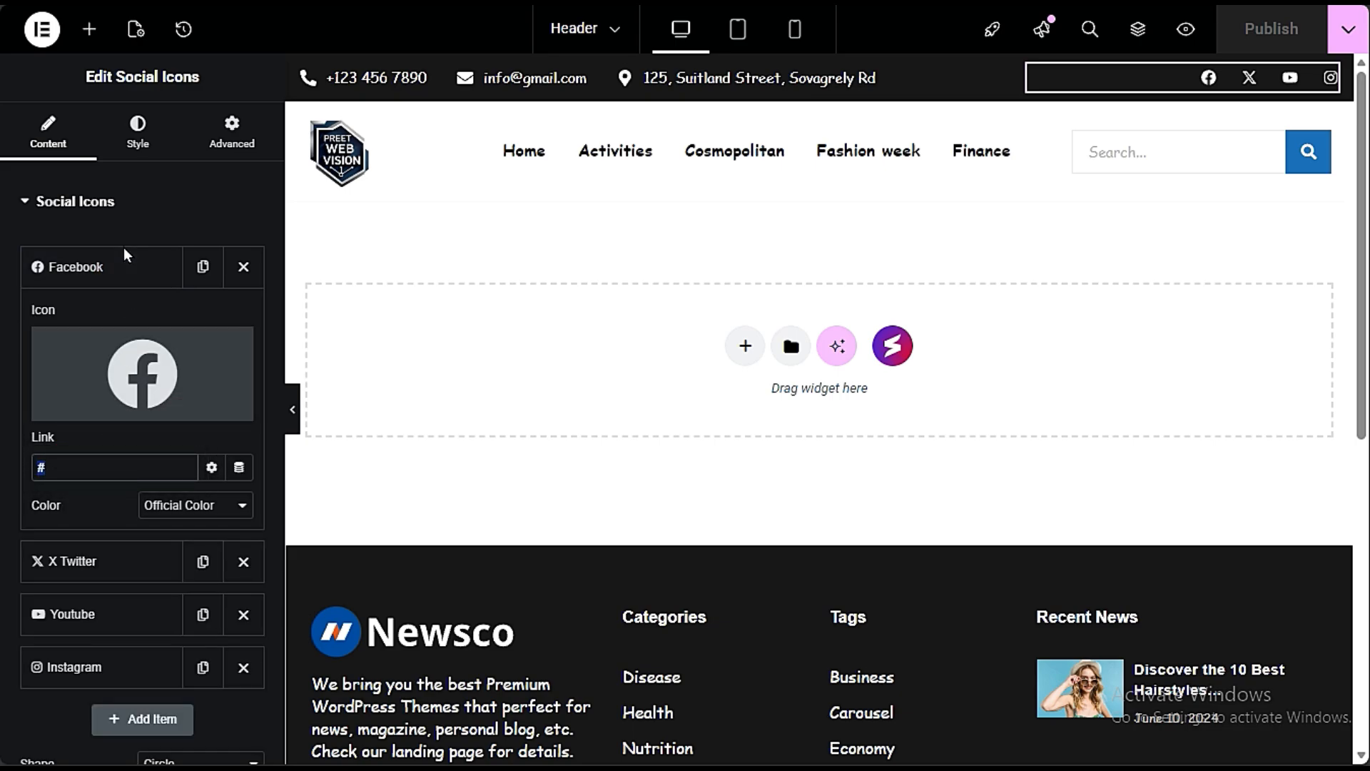
click(118, 270)
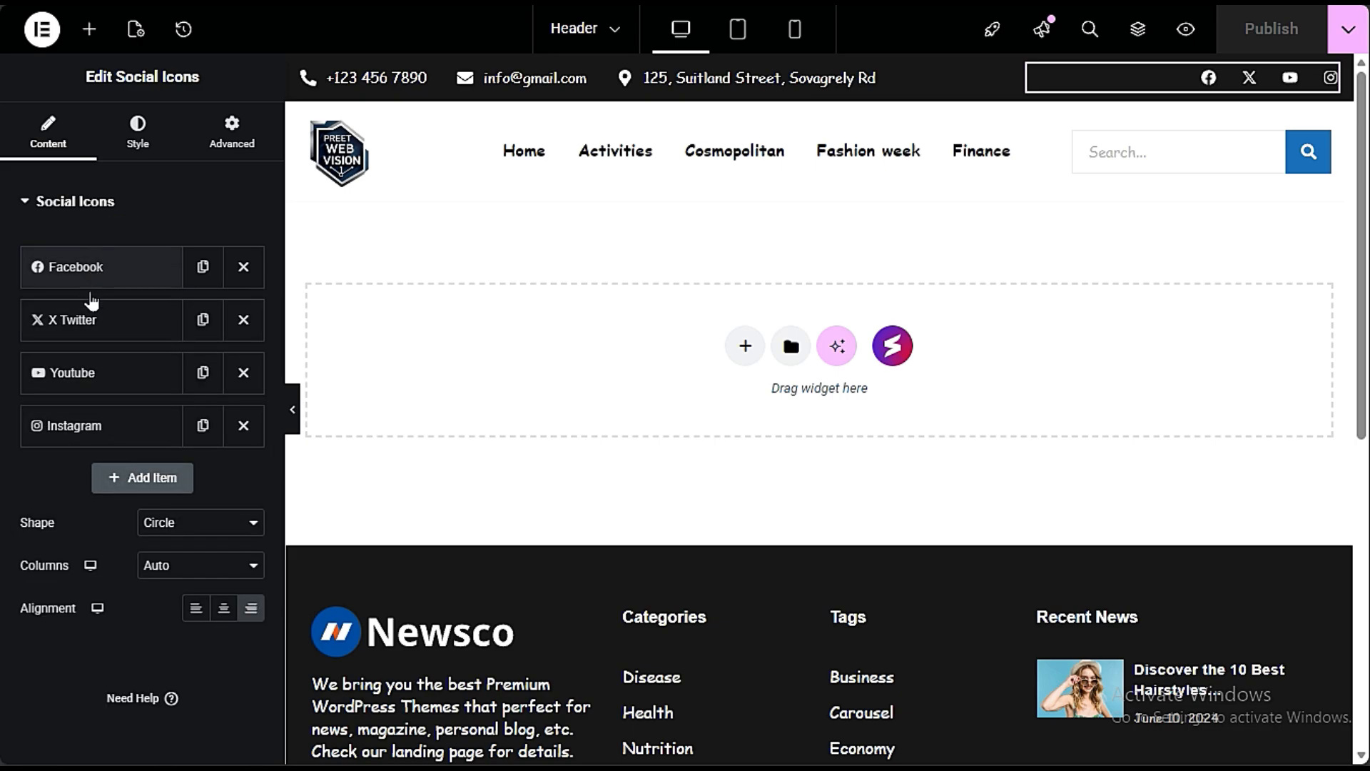
Step: Add a new item to the top bar's social icons and give it the WhatsApp icon from the icon library
click(143, 488)
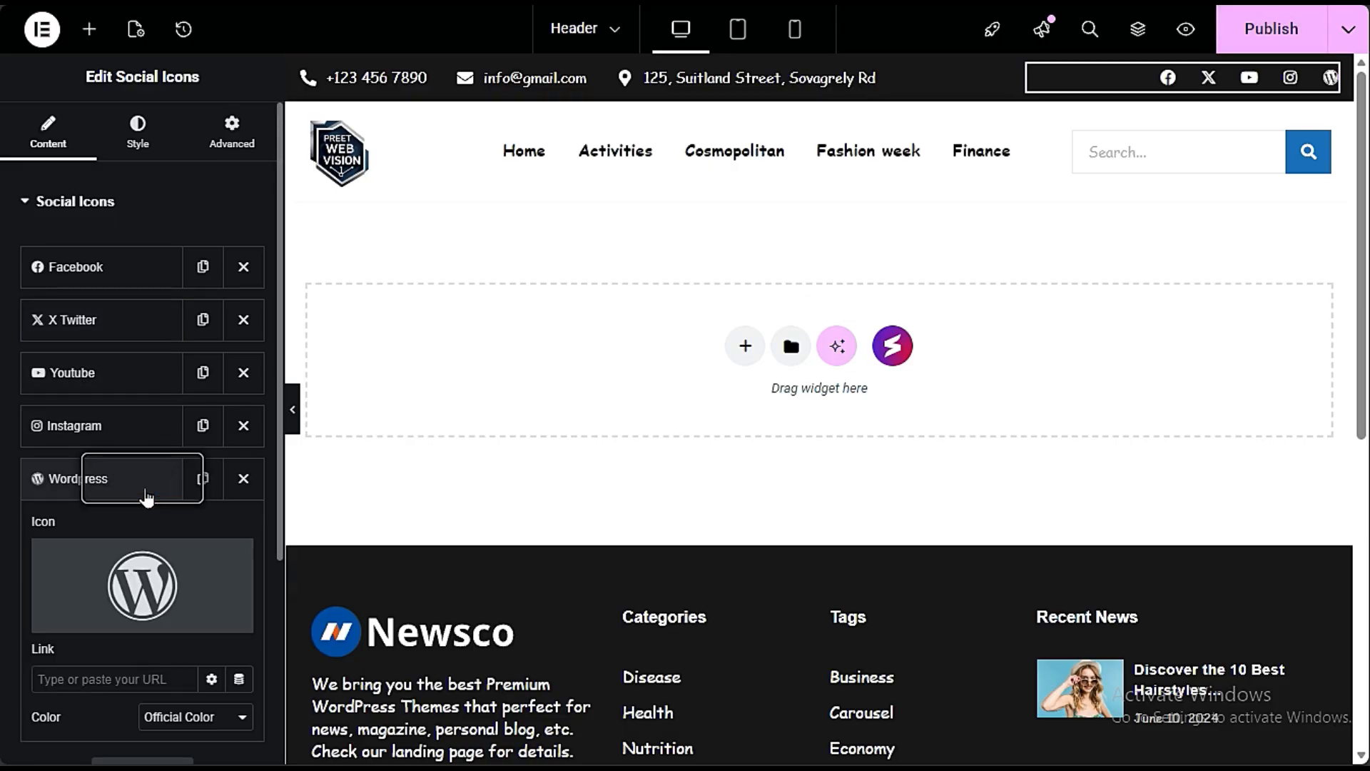
click(102, 625)
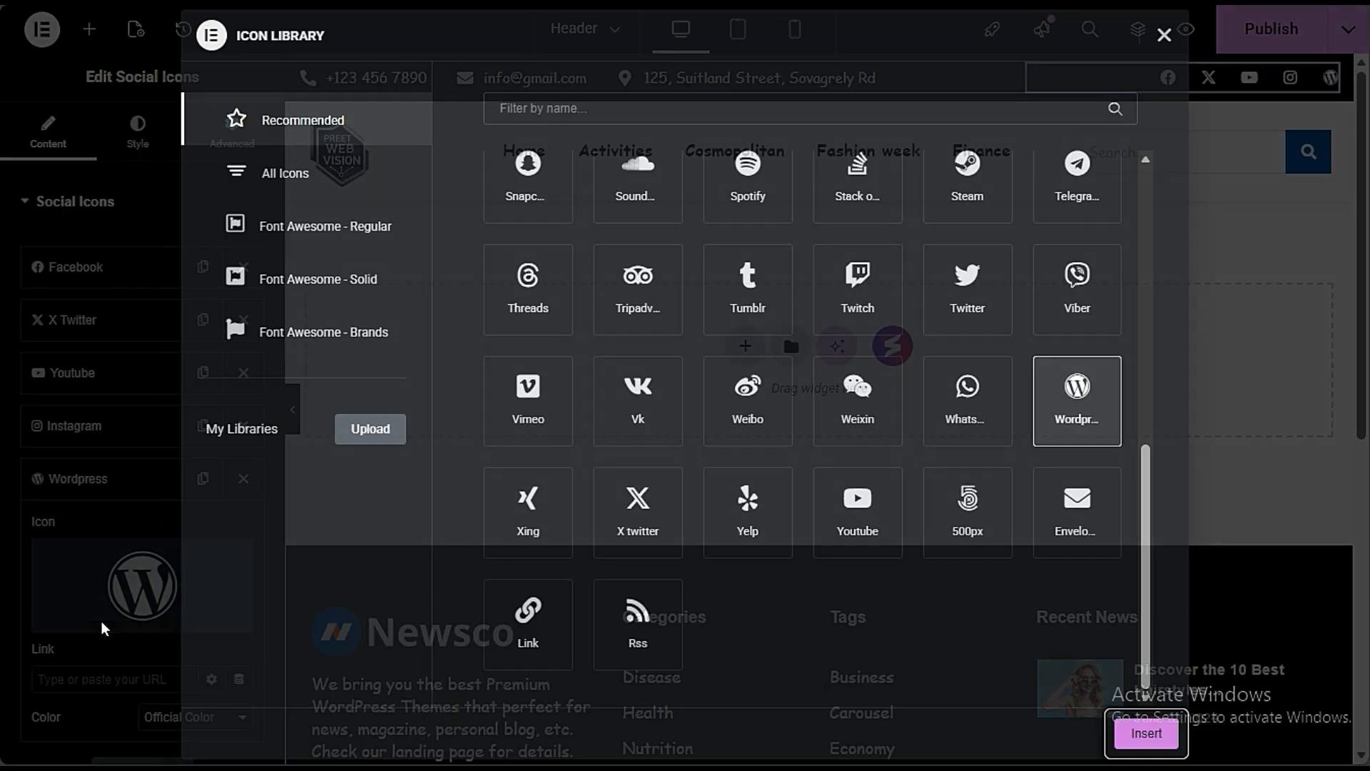
click(746, 284)
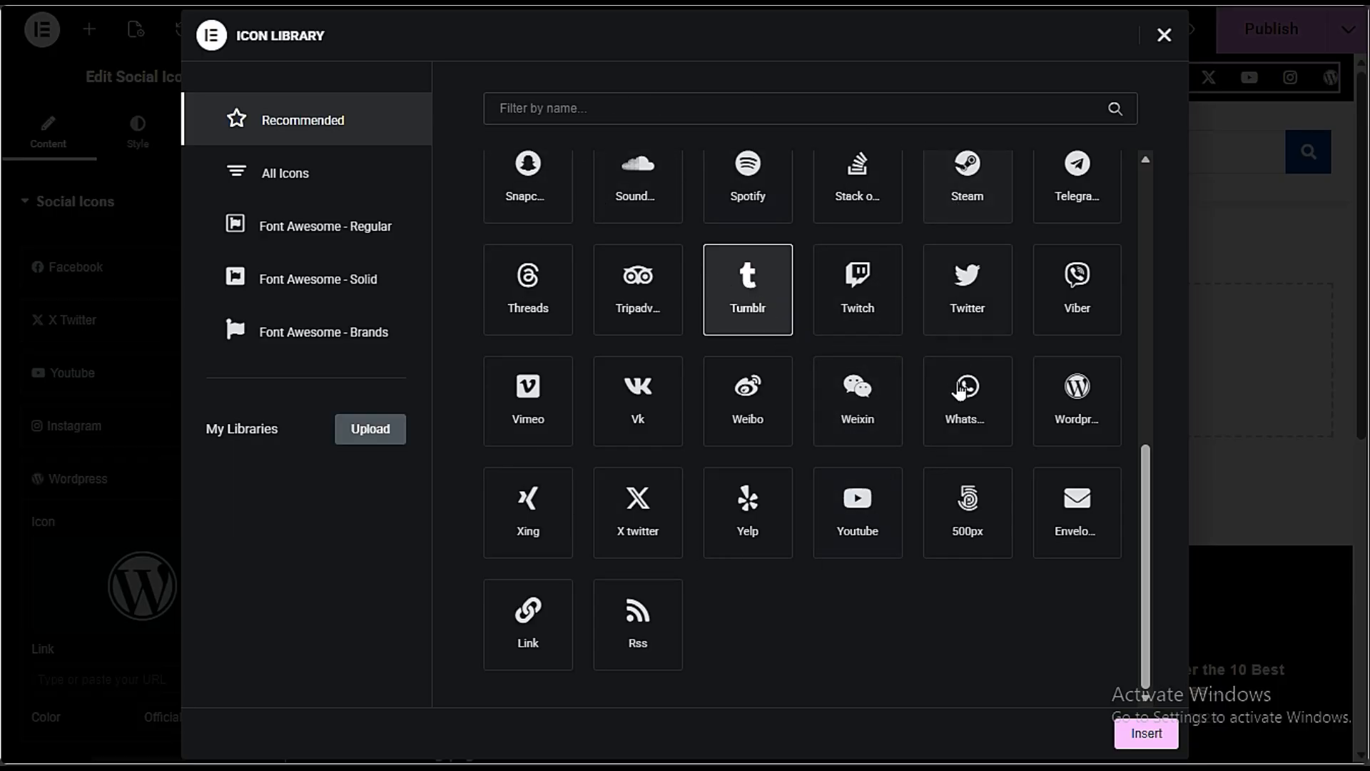
click(949, 391)
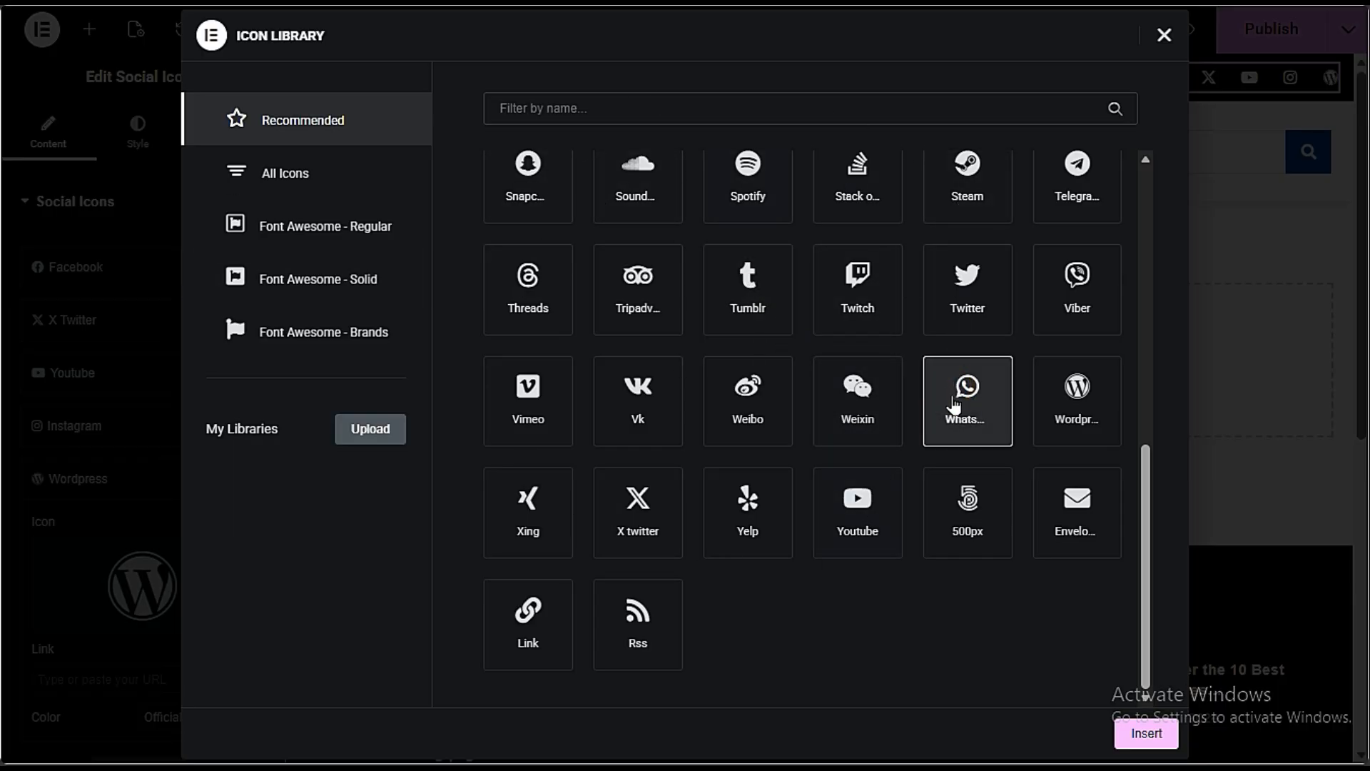
click(1143, 727)
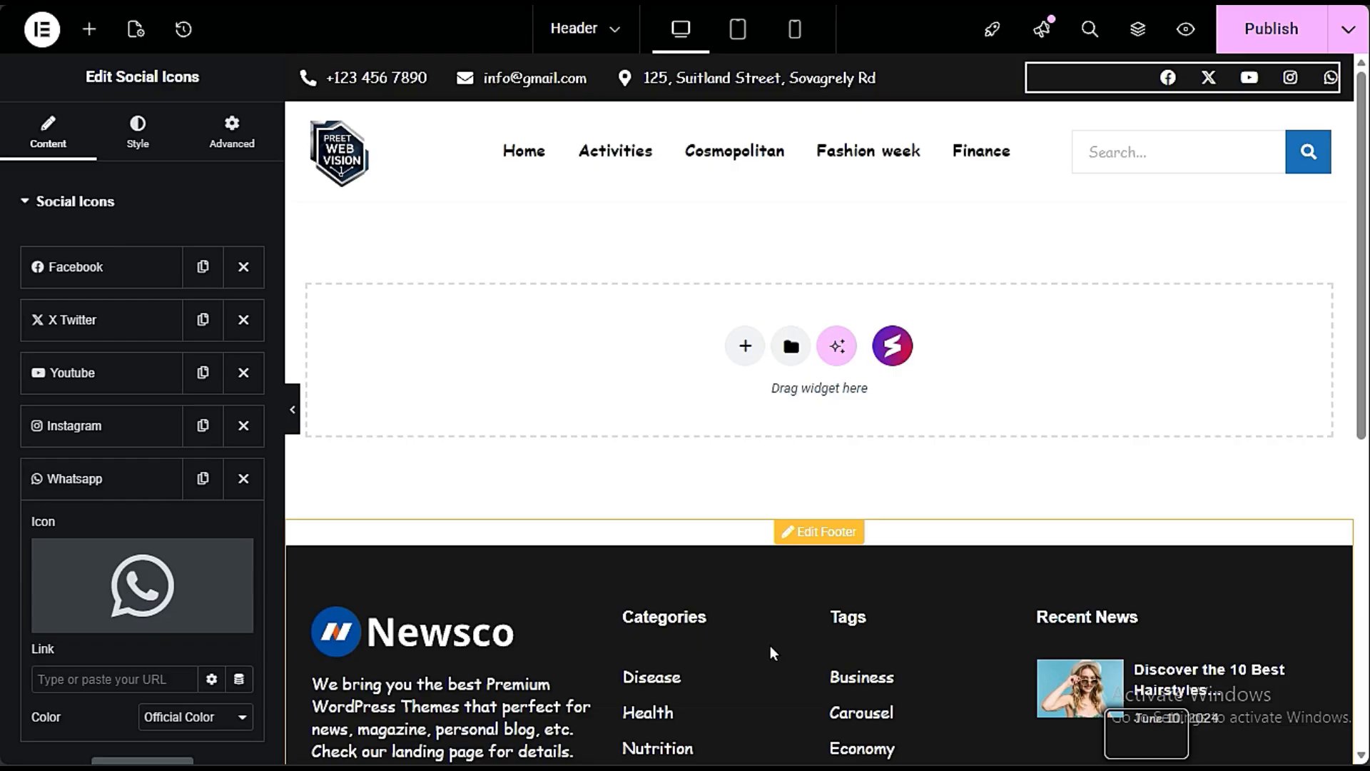
click(85, 677)
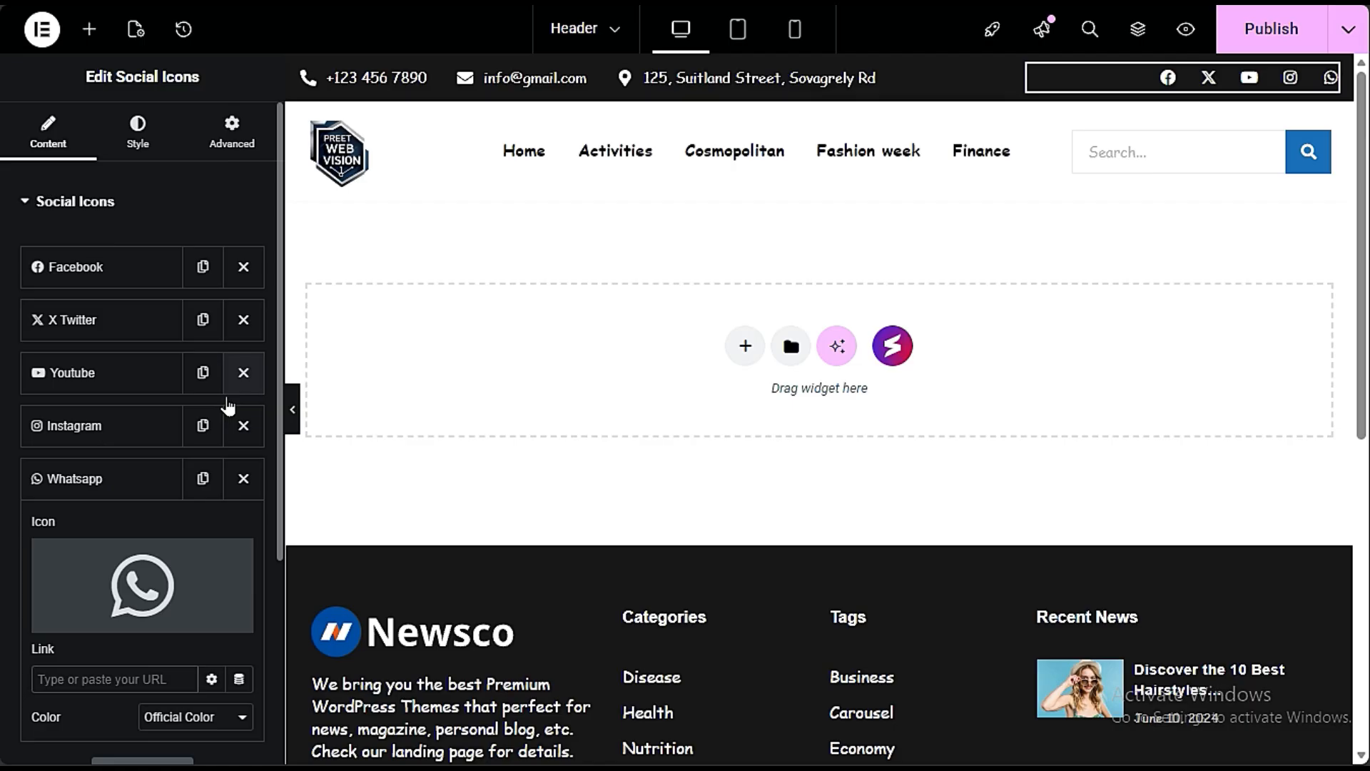
Step: Remove the Instagram, YouTube and X Twitter items from the top bar's social icons and save the header
click(239, 428)
click(240, 372)
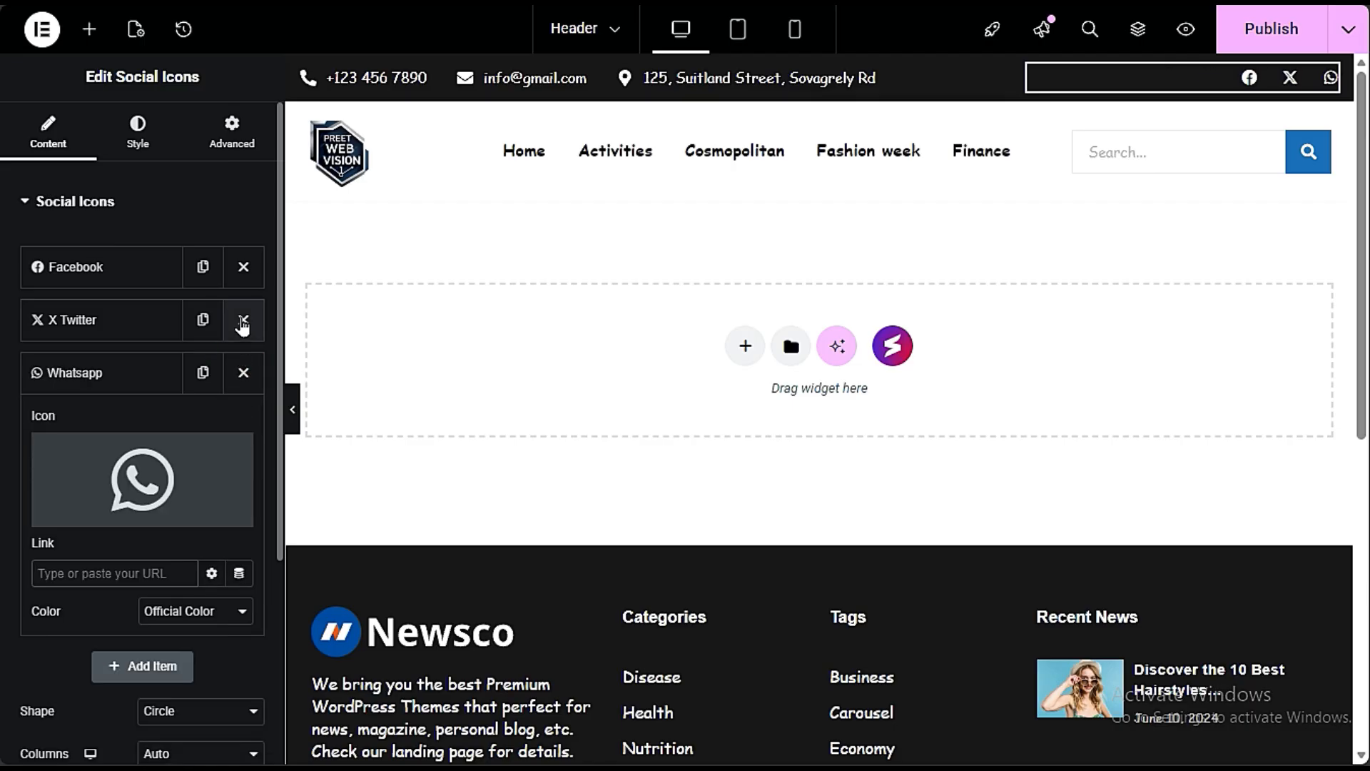
click(243, 320)
click(134, 327)
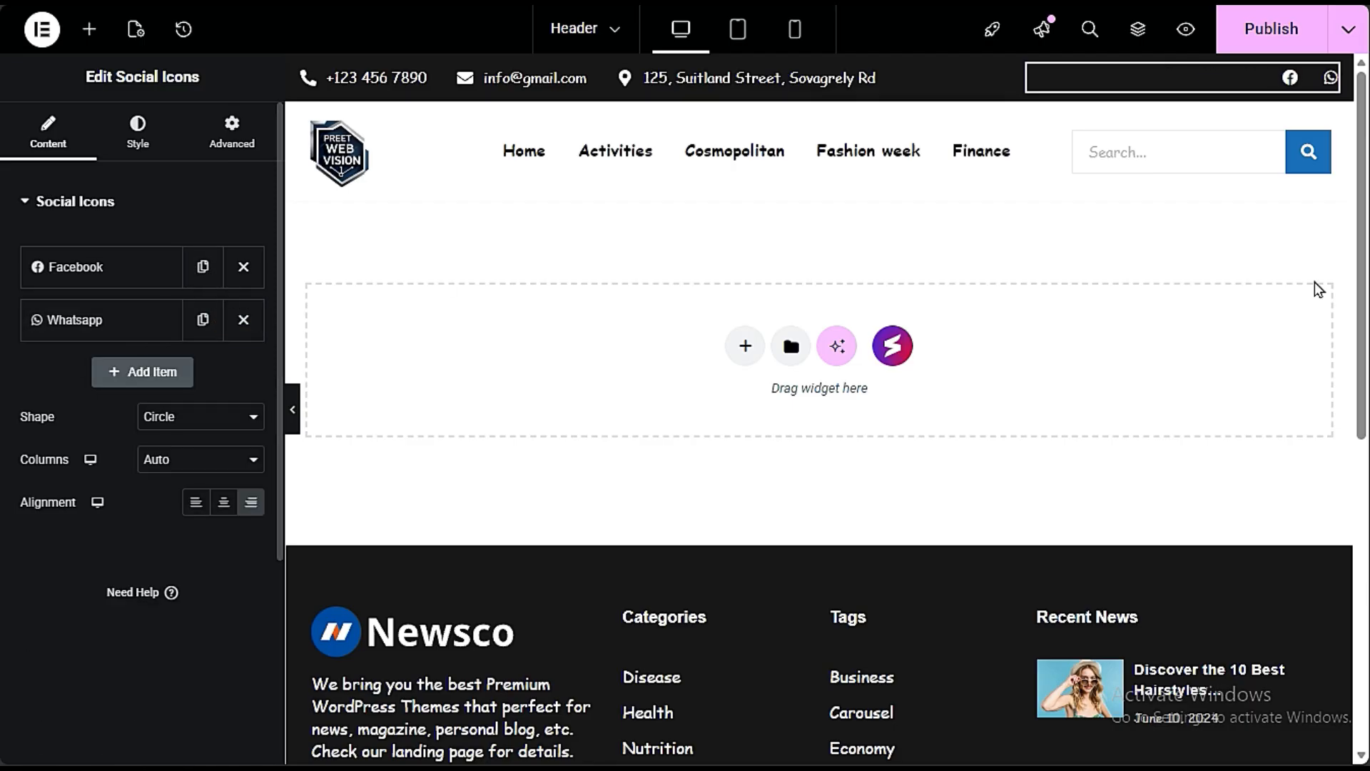
key(ctrl+s)
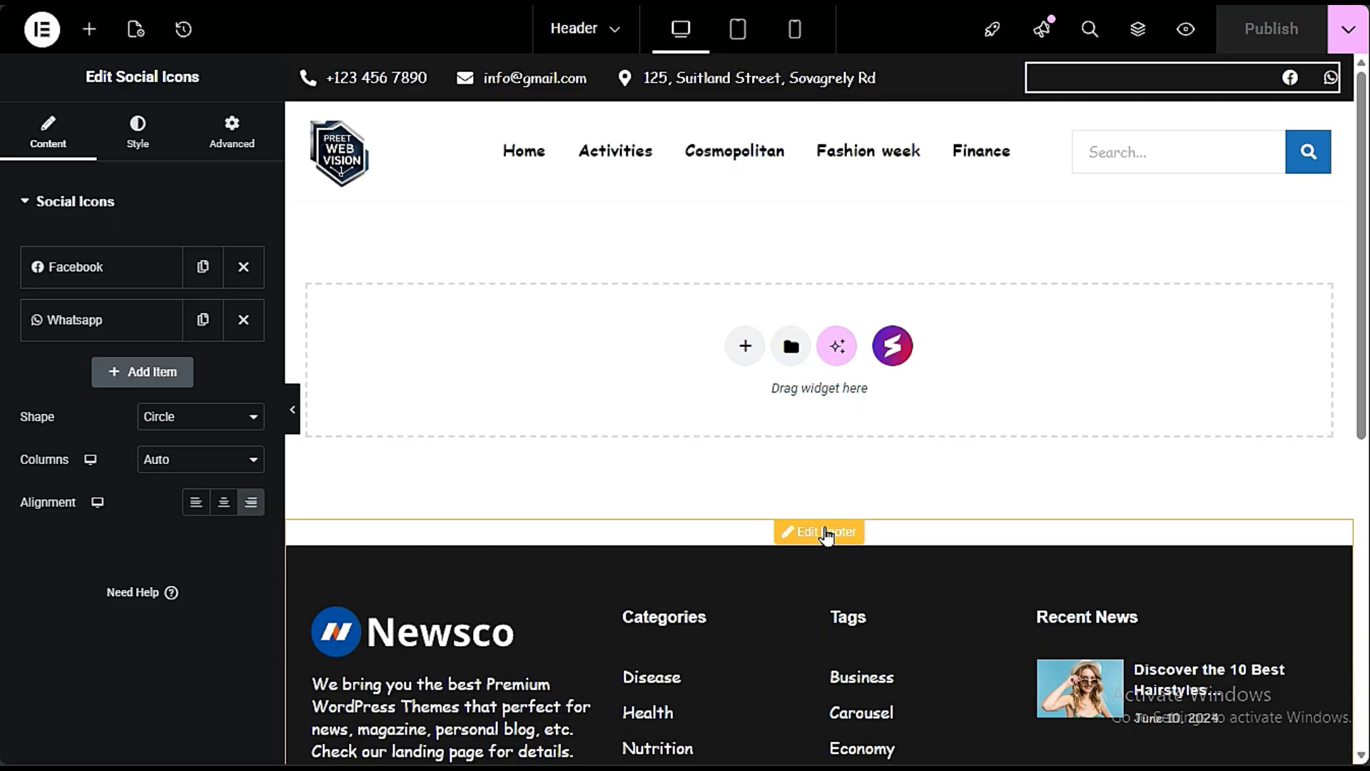
Step: Open the footer for editing, and close the Customizer to check the site's homepage before returning to the footer
click(824, 534)
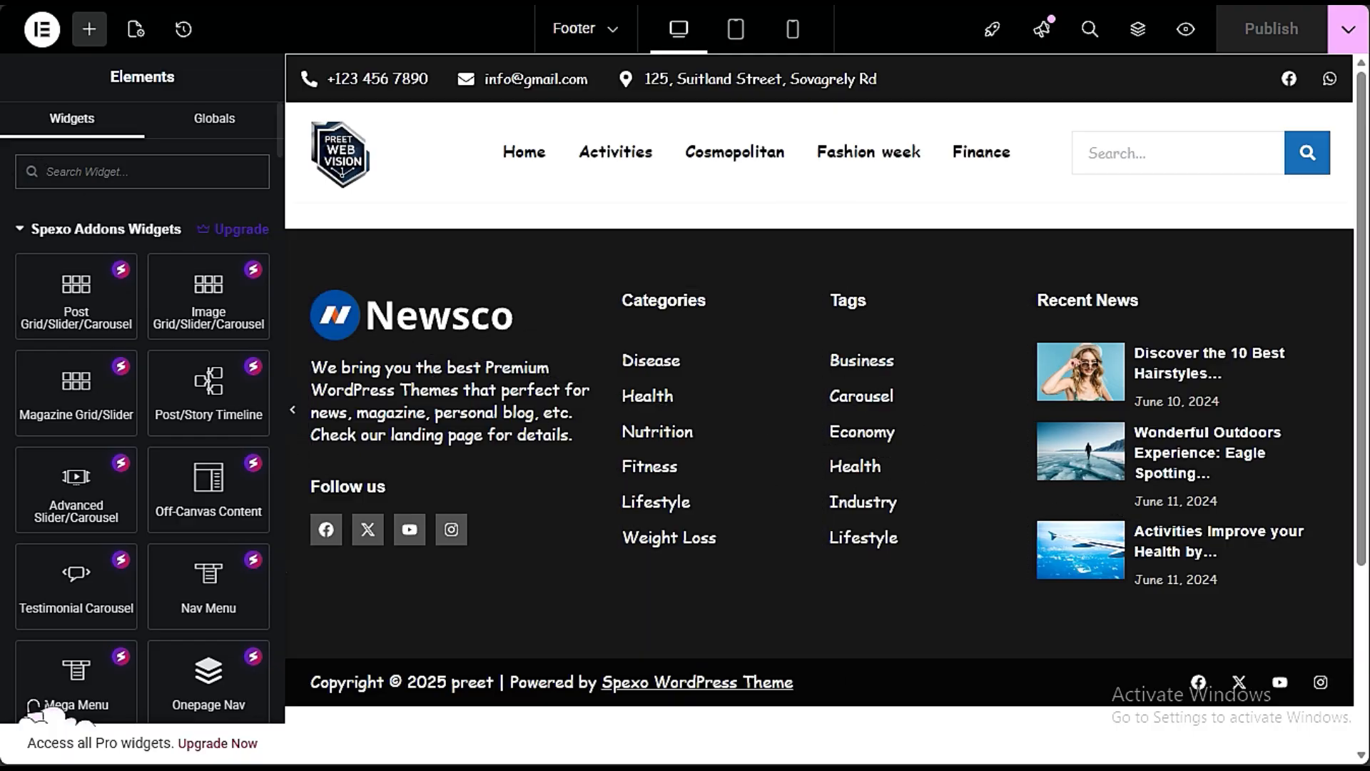
click(85, 282)
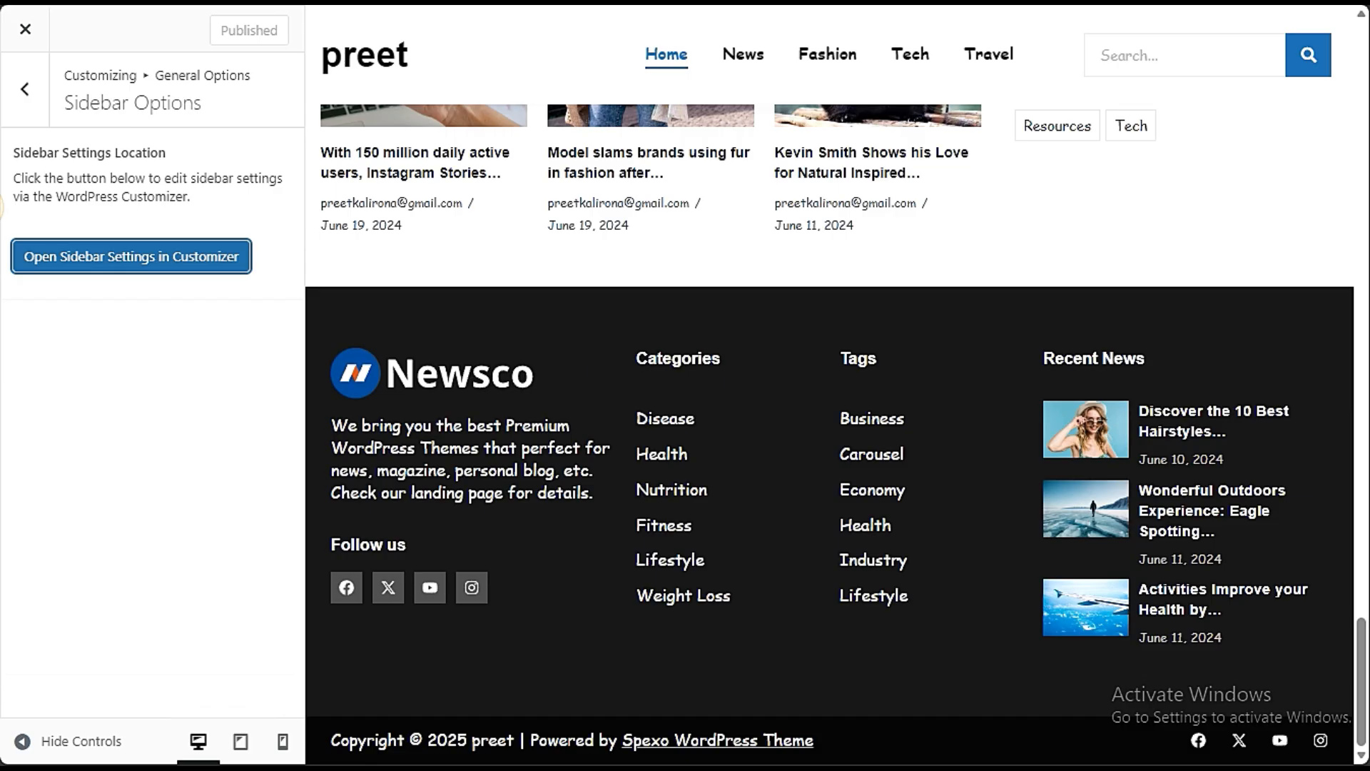
click(18, 25)
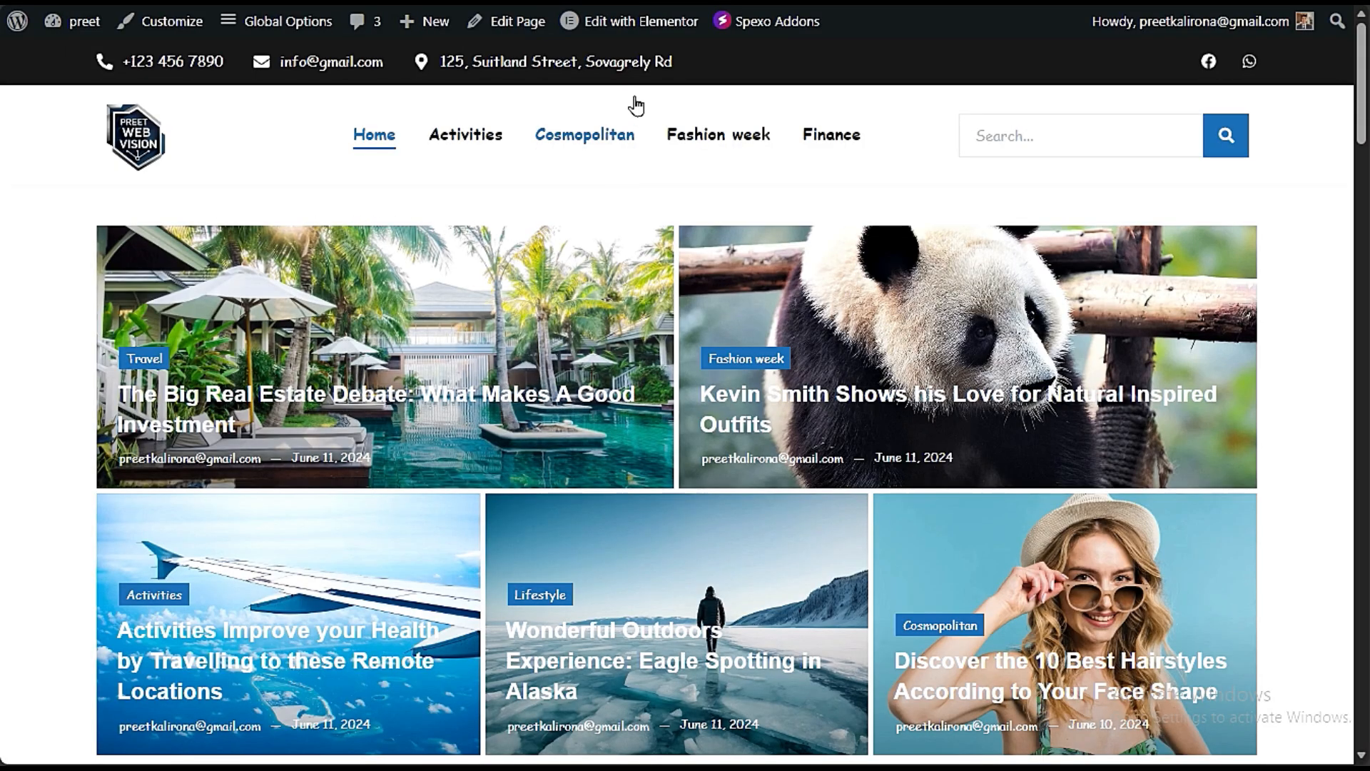
mouse_move(666, 36)
click(6, 175)
click(6, 206)
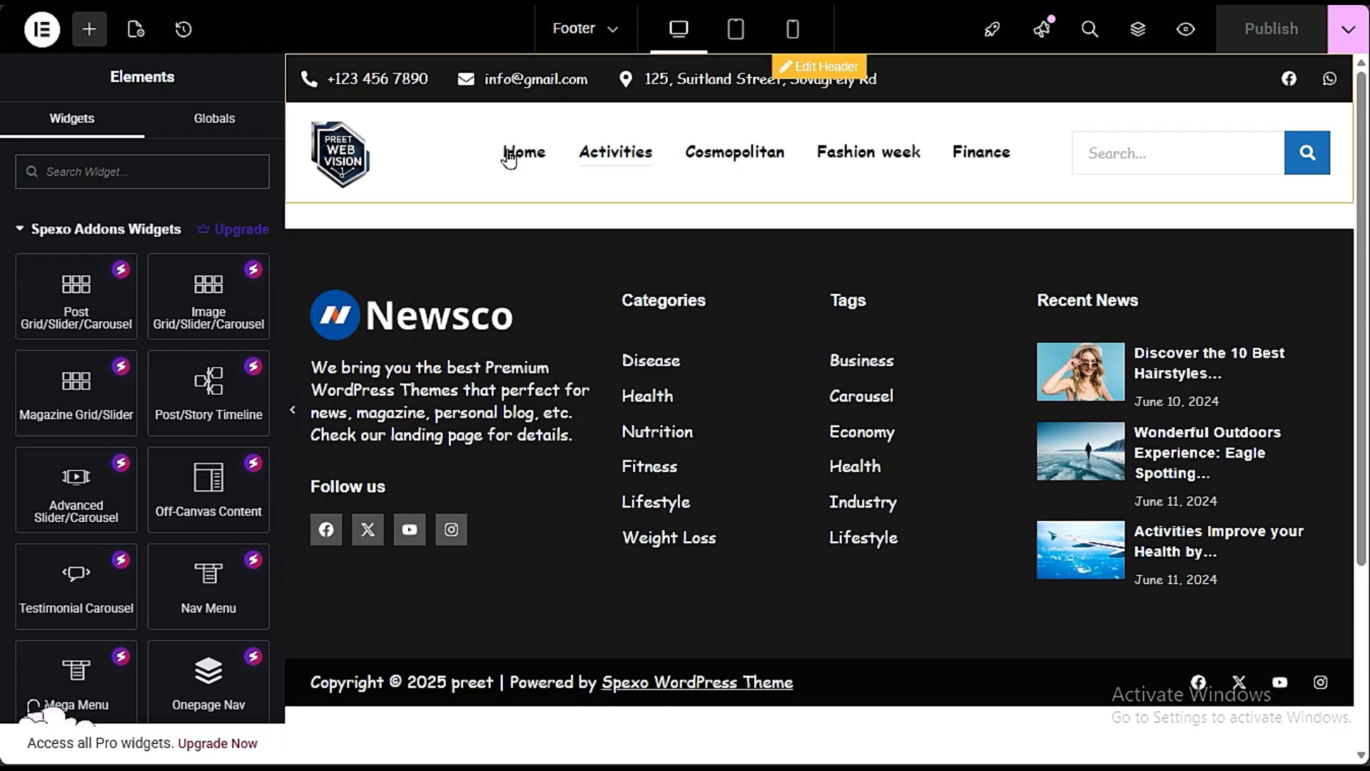
Step: Replace the Newsco logo image in the footer with the Preet Web Vision logo from the media library
click(494, 315)
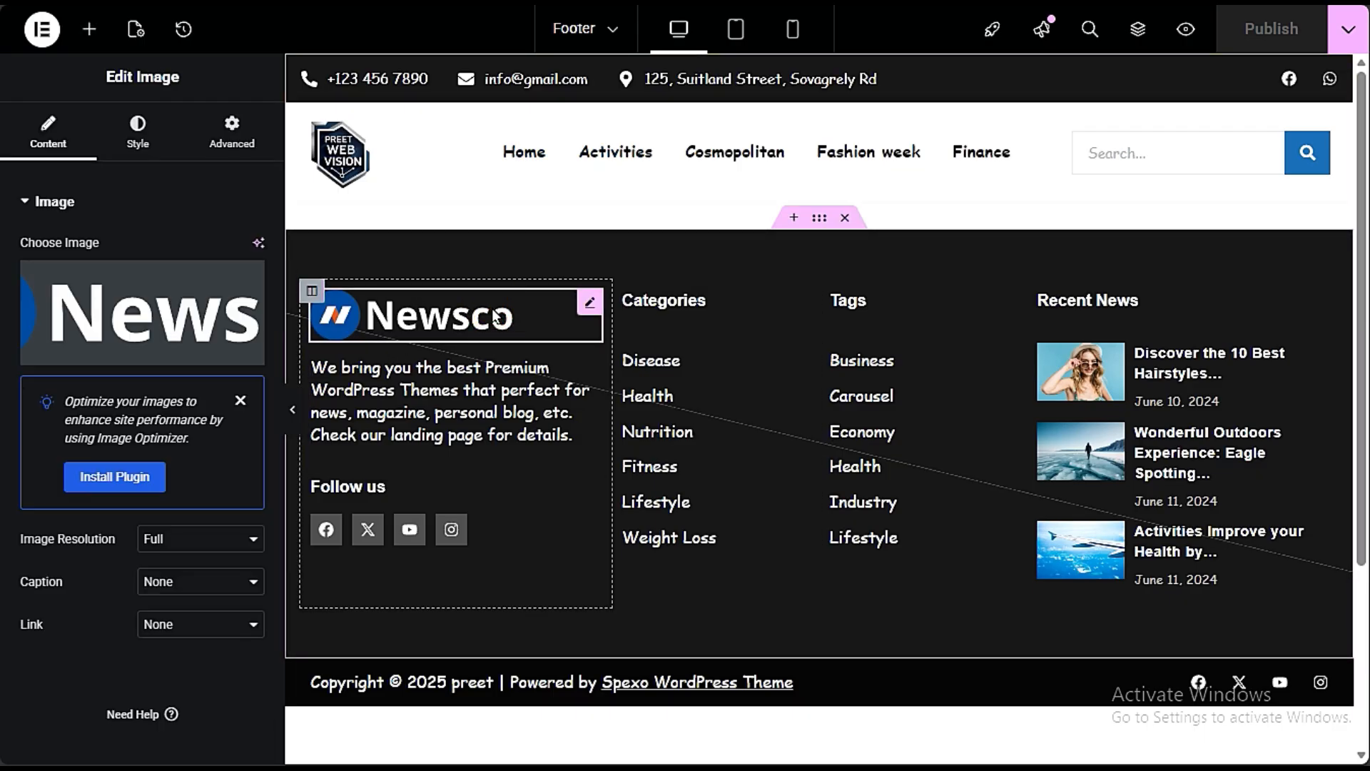
click(125, 355)
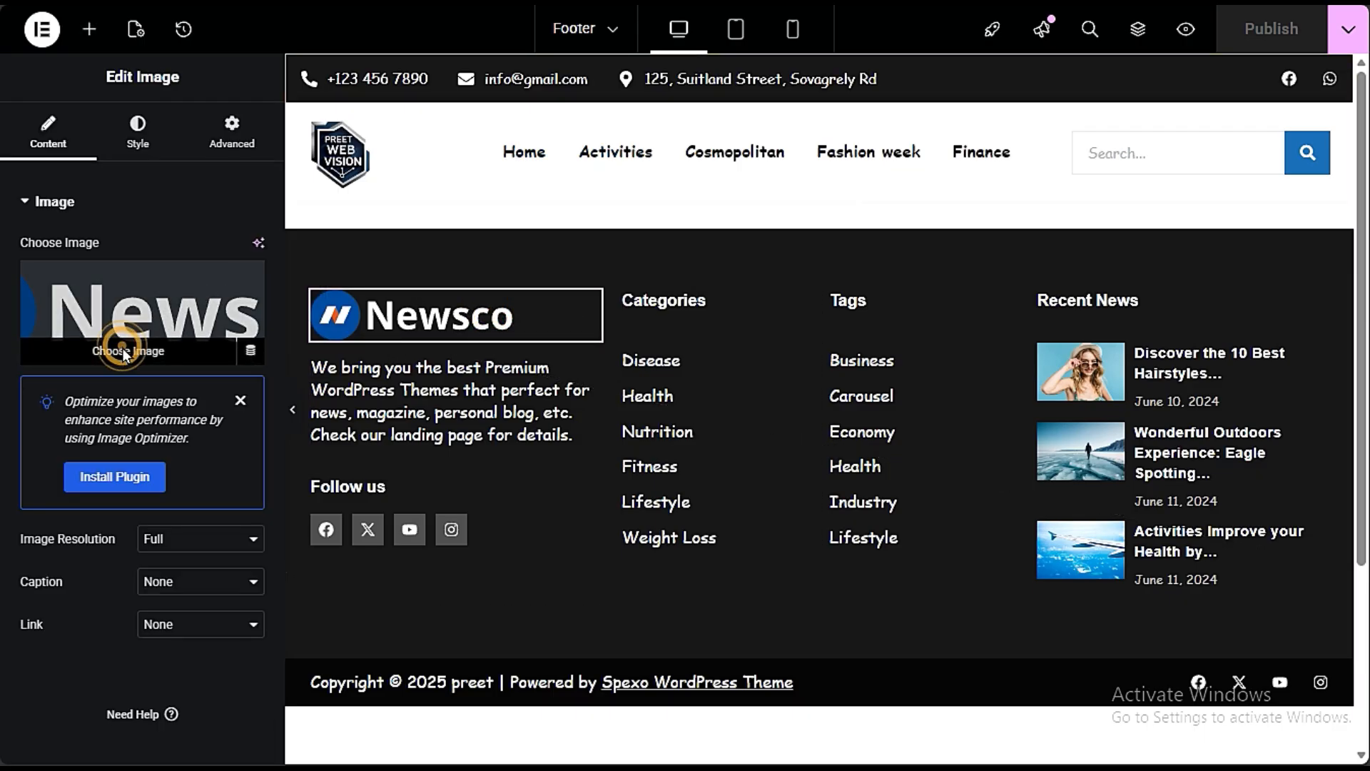
click(307, 313)
click(1282, 710)
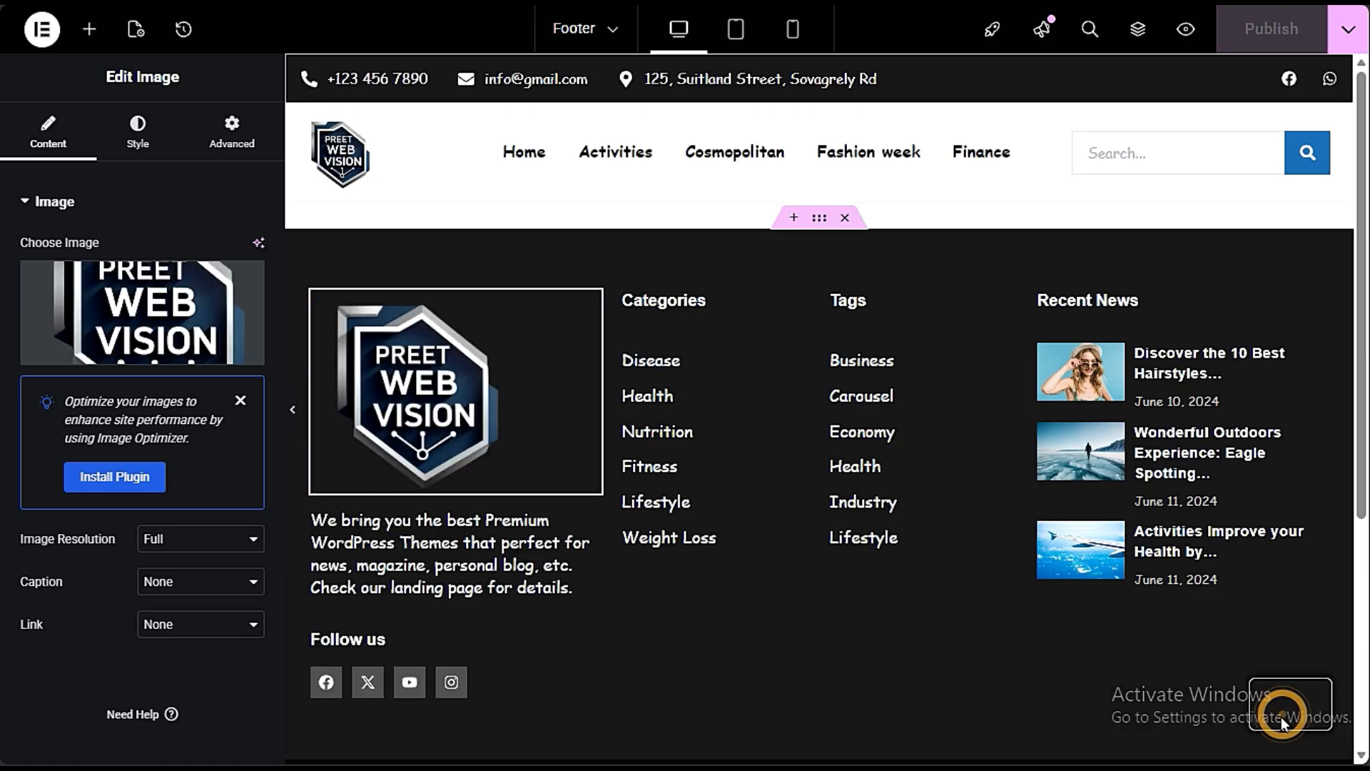
Step: Set the width of the footer's Preet Web Vision logo to 76 px
click(138, 140)
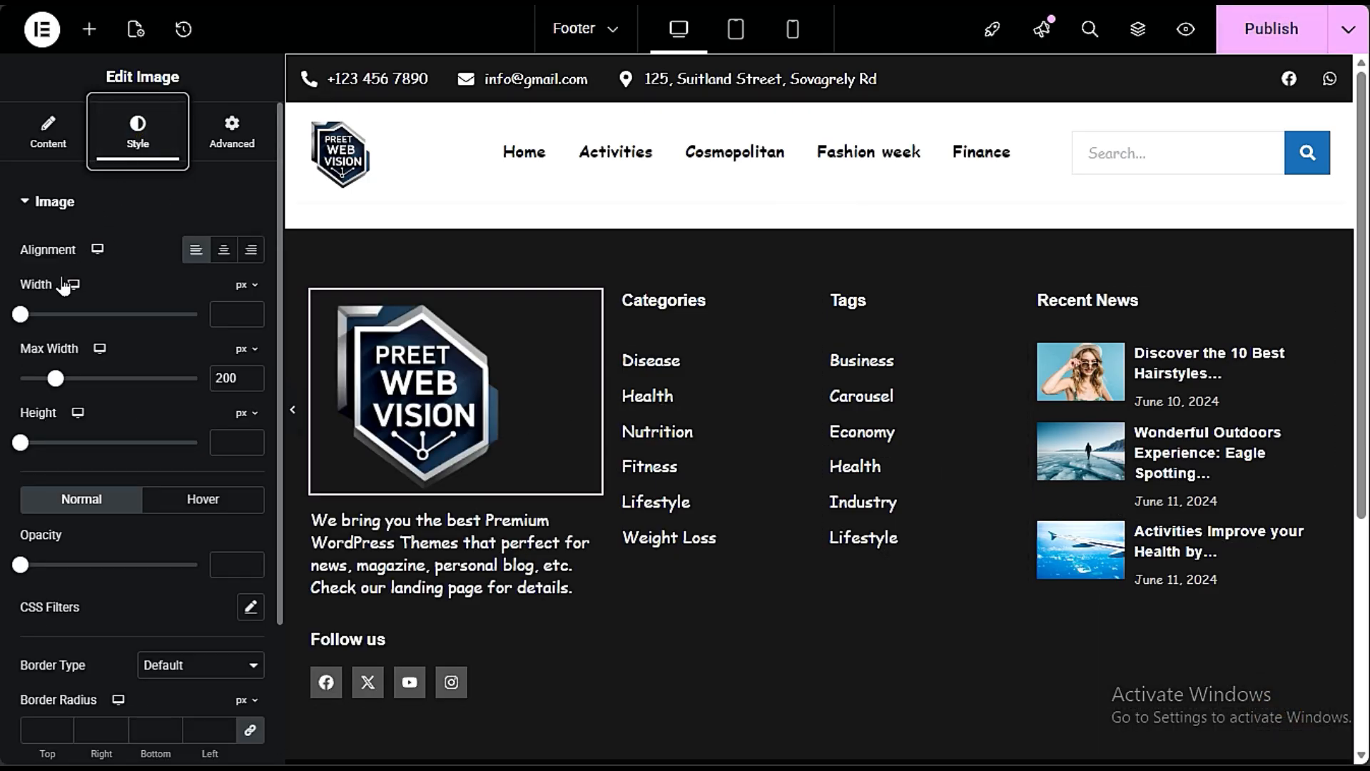
drag(20, 314, 32, 319)
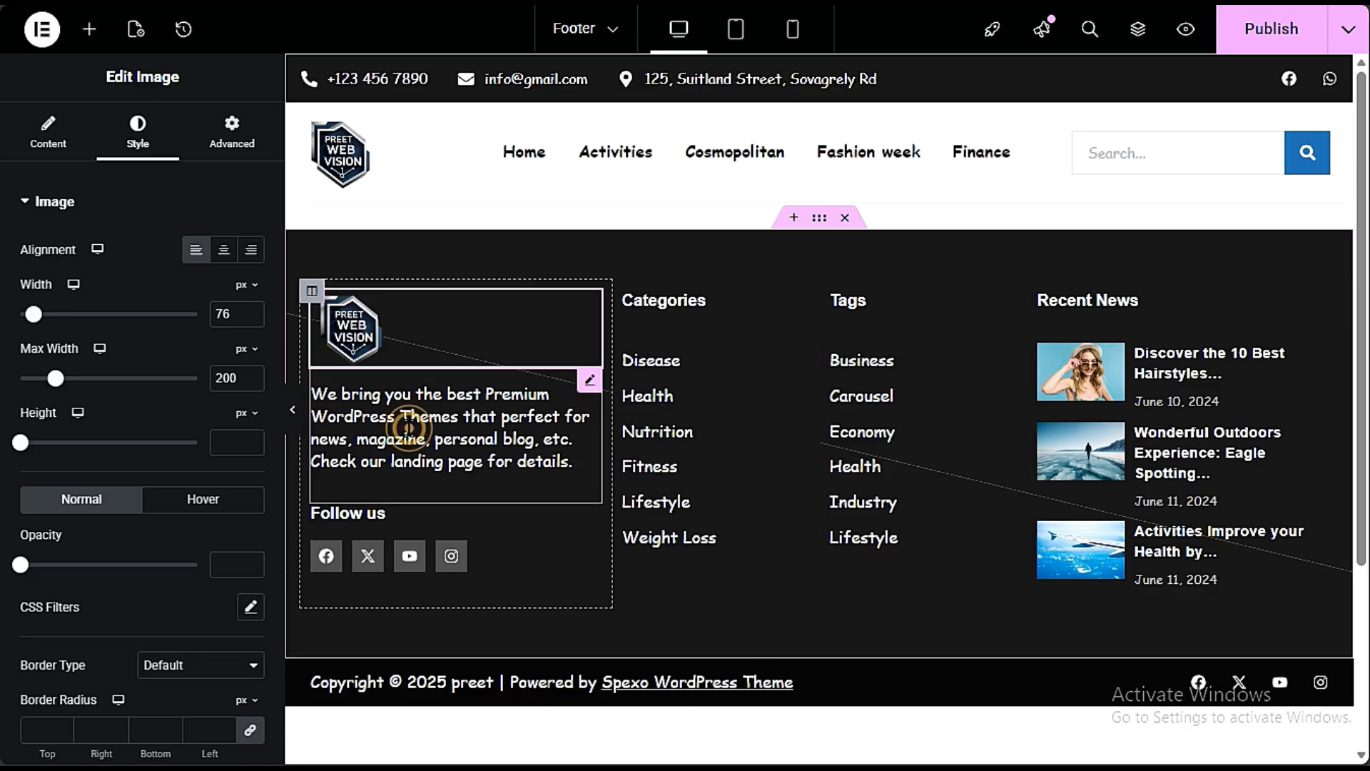
Step: Open the footer's description paragraph below the logo and select its entire text
click(408, 428)
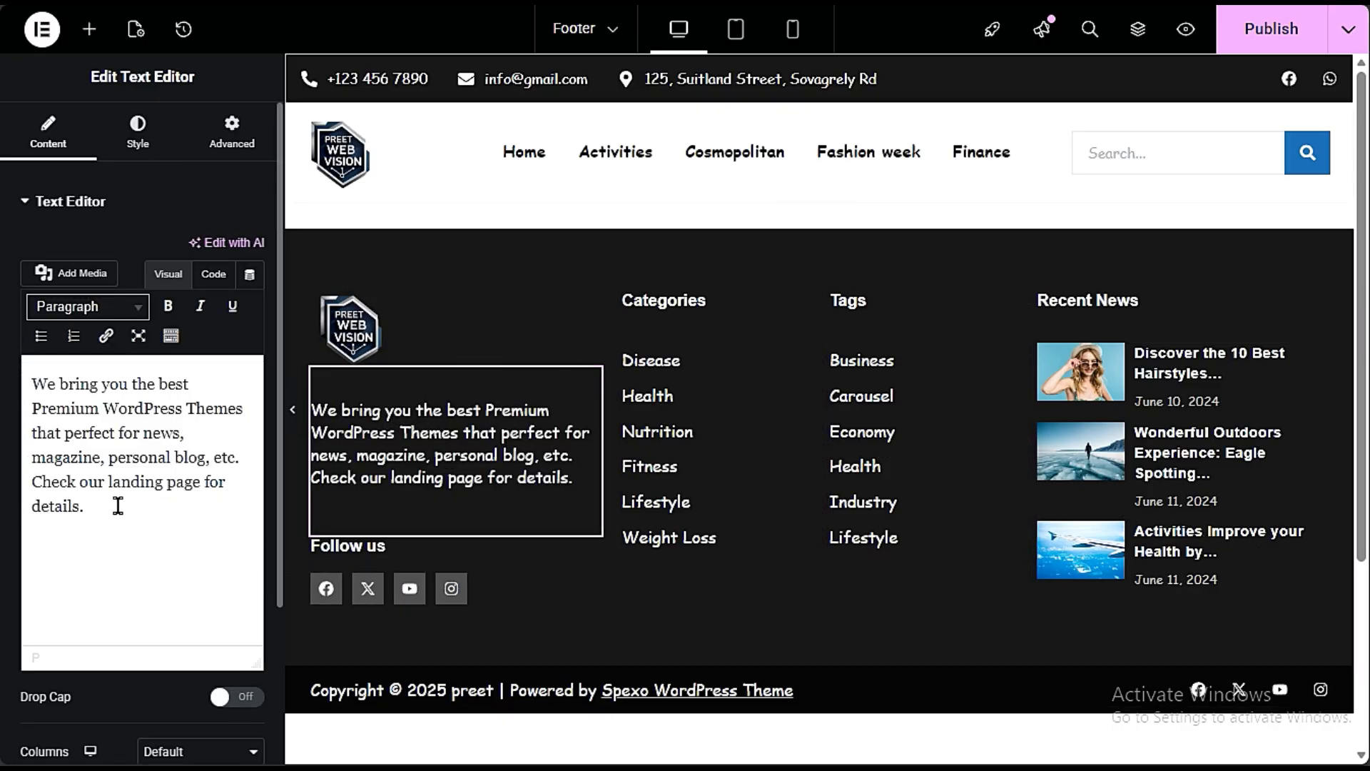
drag(118, 505, 25, 357)
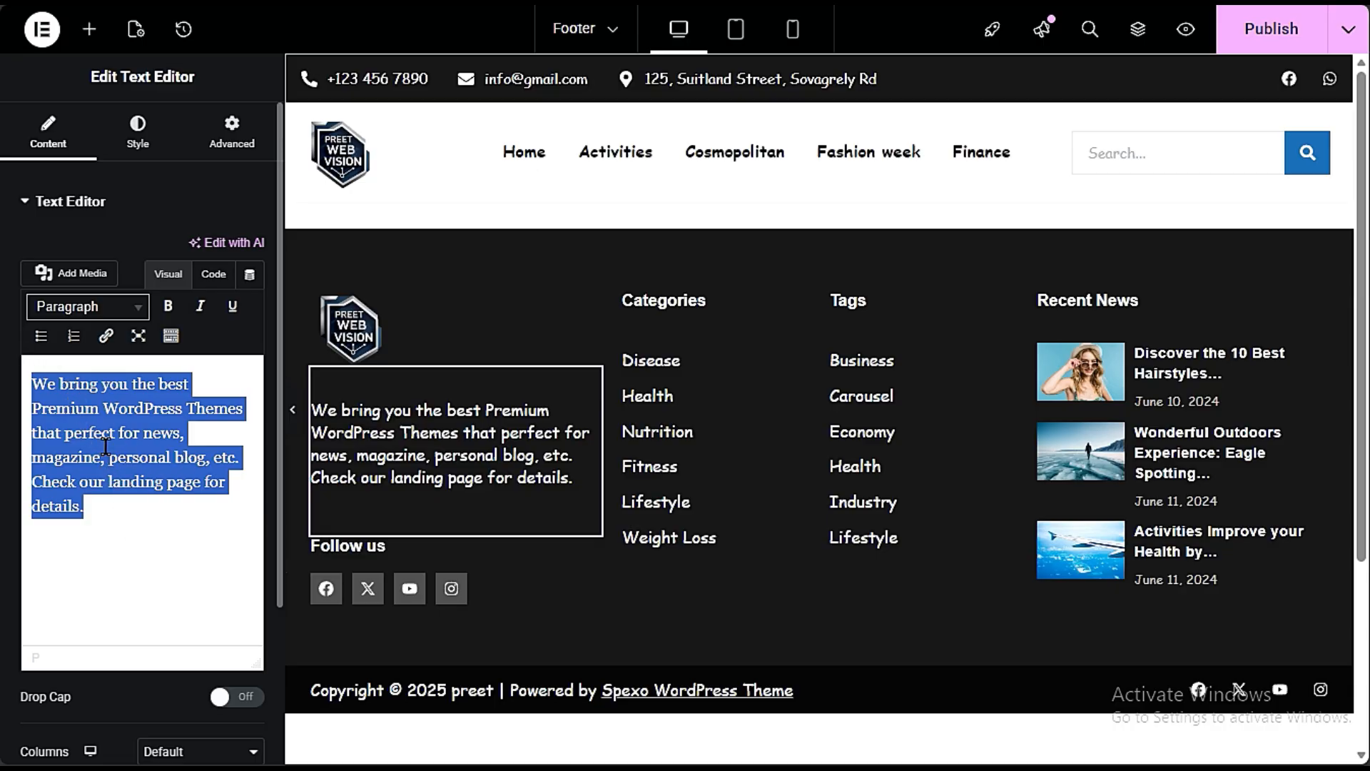
click(173, 530)
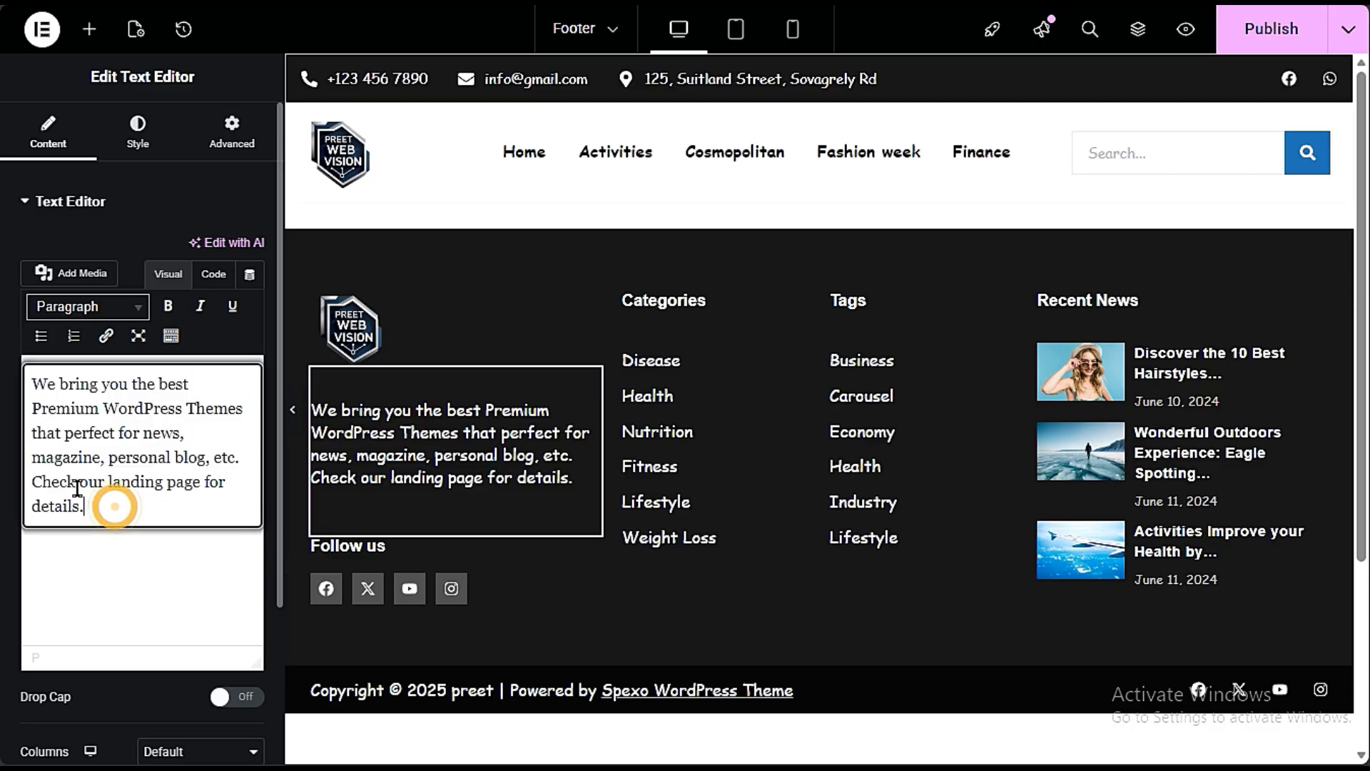
drag(116, 504, 32, 374)
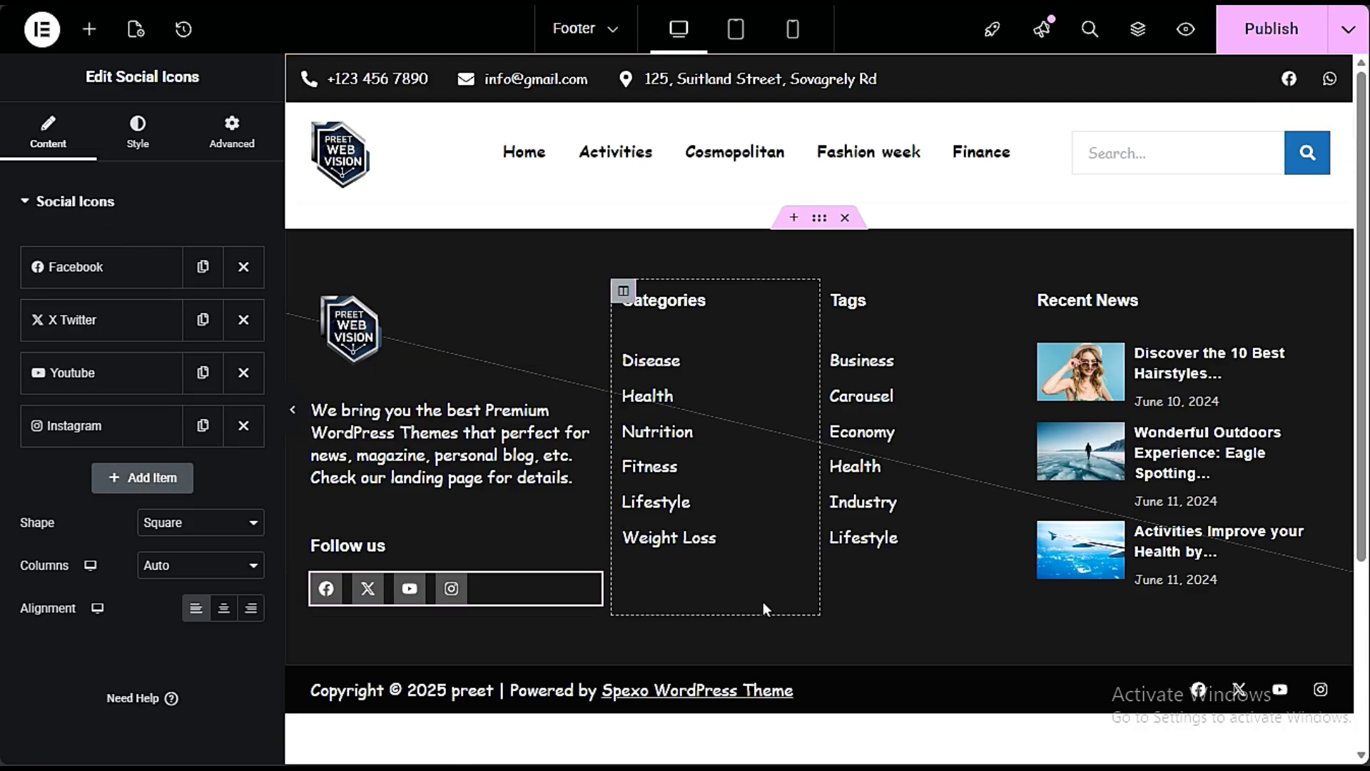
Step: Open the Disease item of the footer's Categories list for editing
click(715, 388)
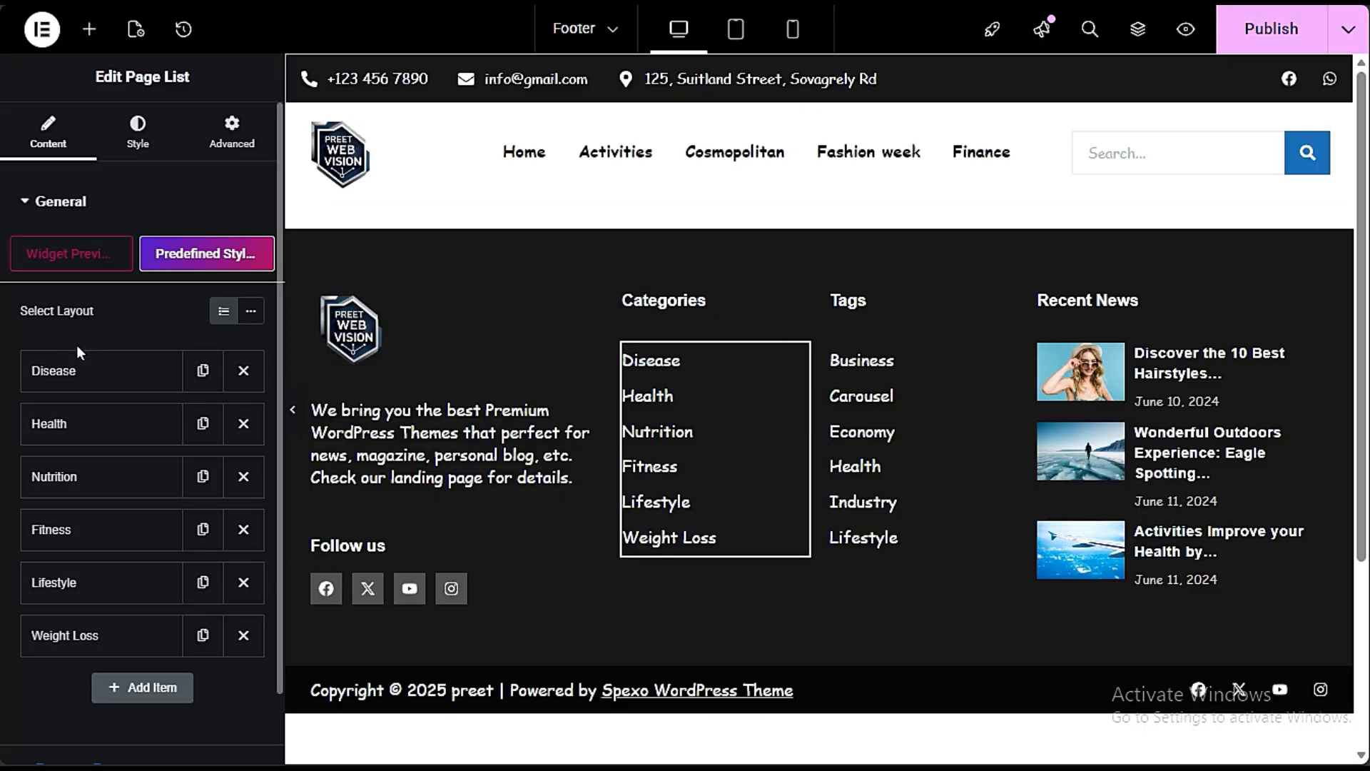
click(83, 378)
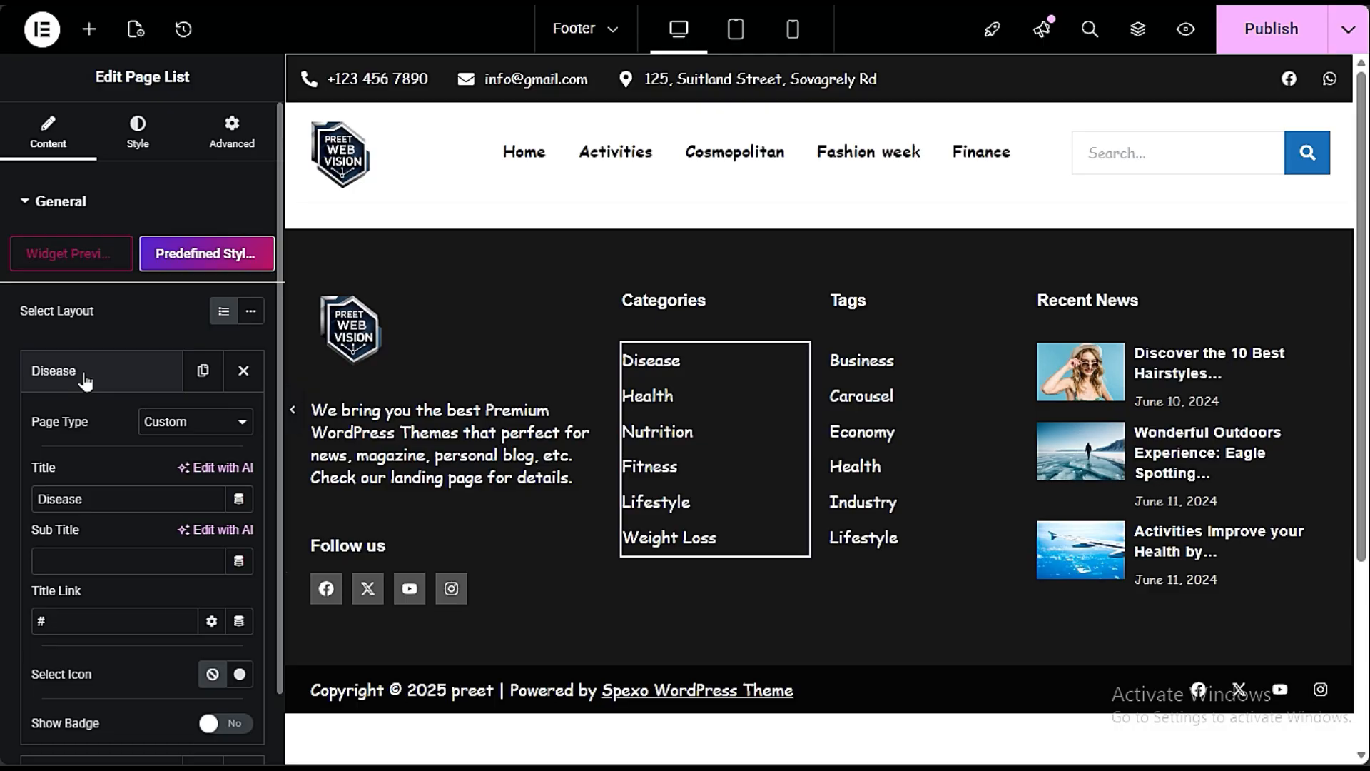
Step: Try to find a category page for the Disease item's title link by searching for "dis" and "fin"
click(58, 618)
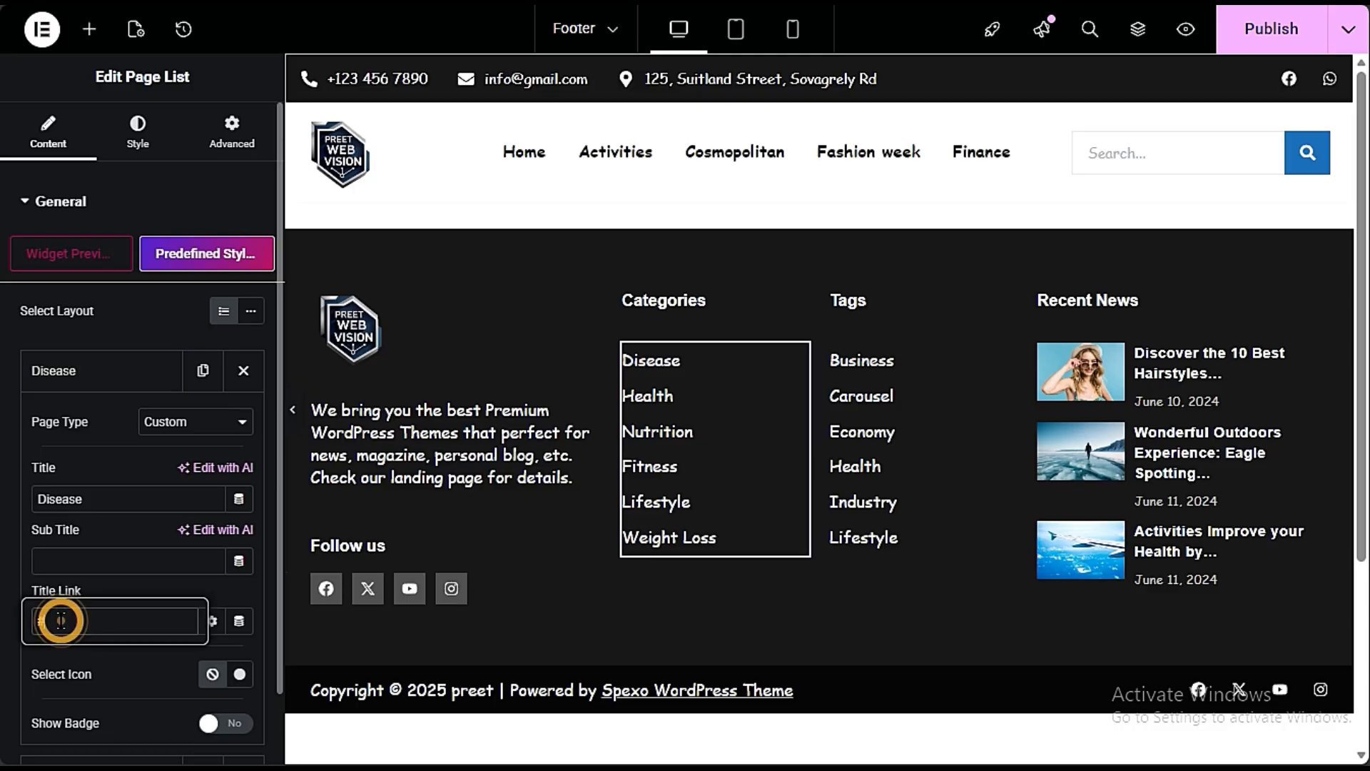
key(BackSpace)
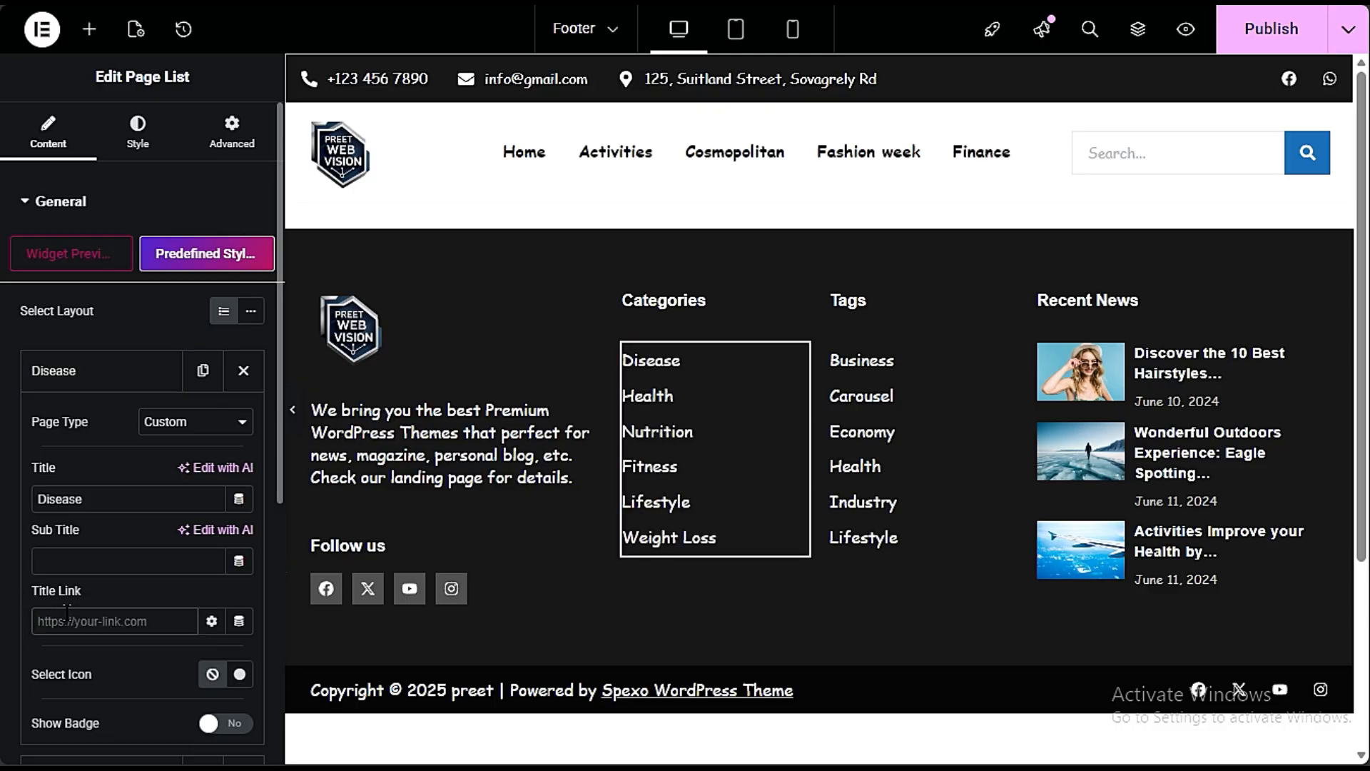
text(dis)
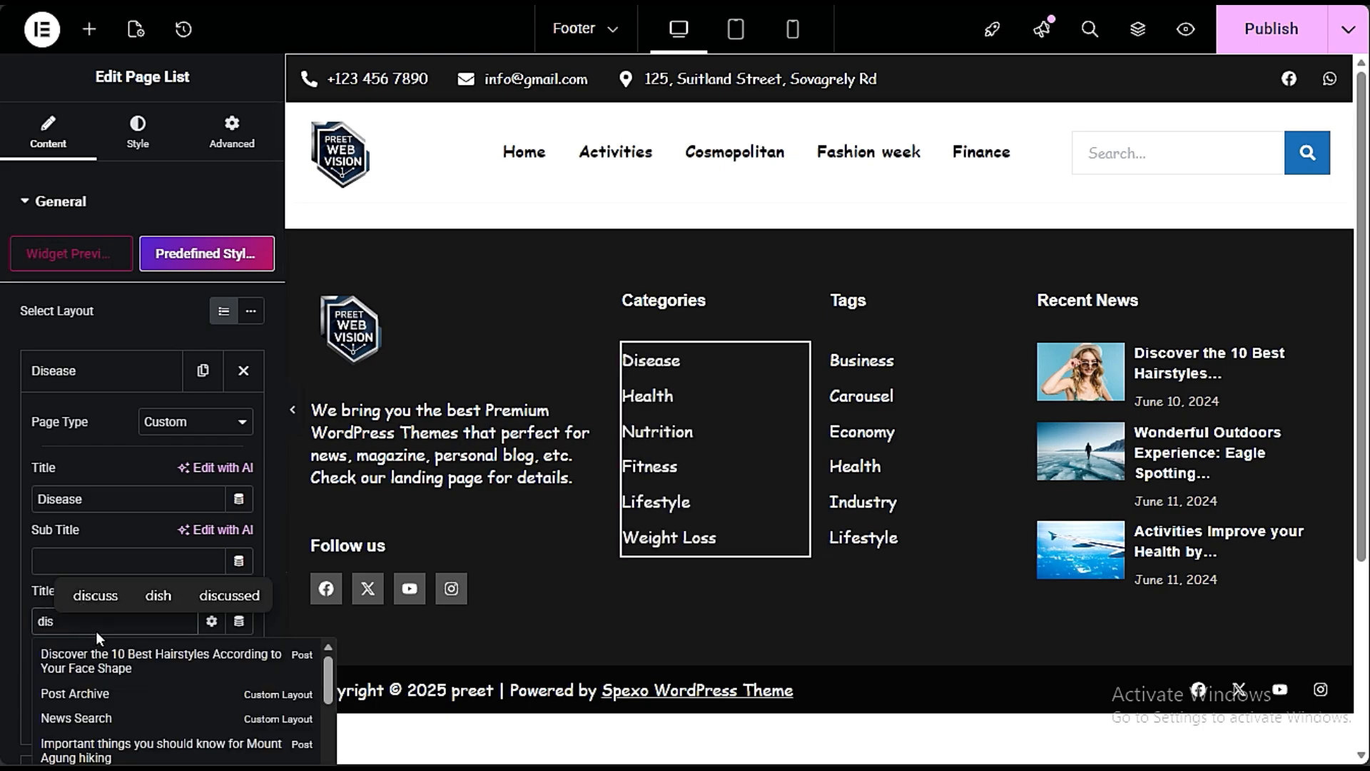
key(BackSpace)
key(BackSpace)
key(BackSpace)
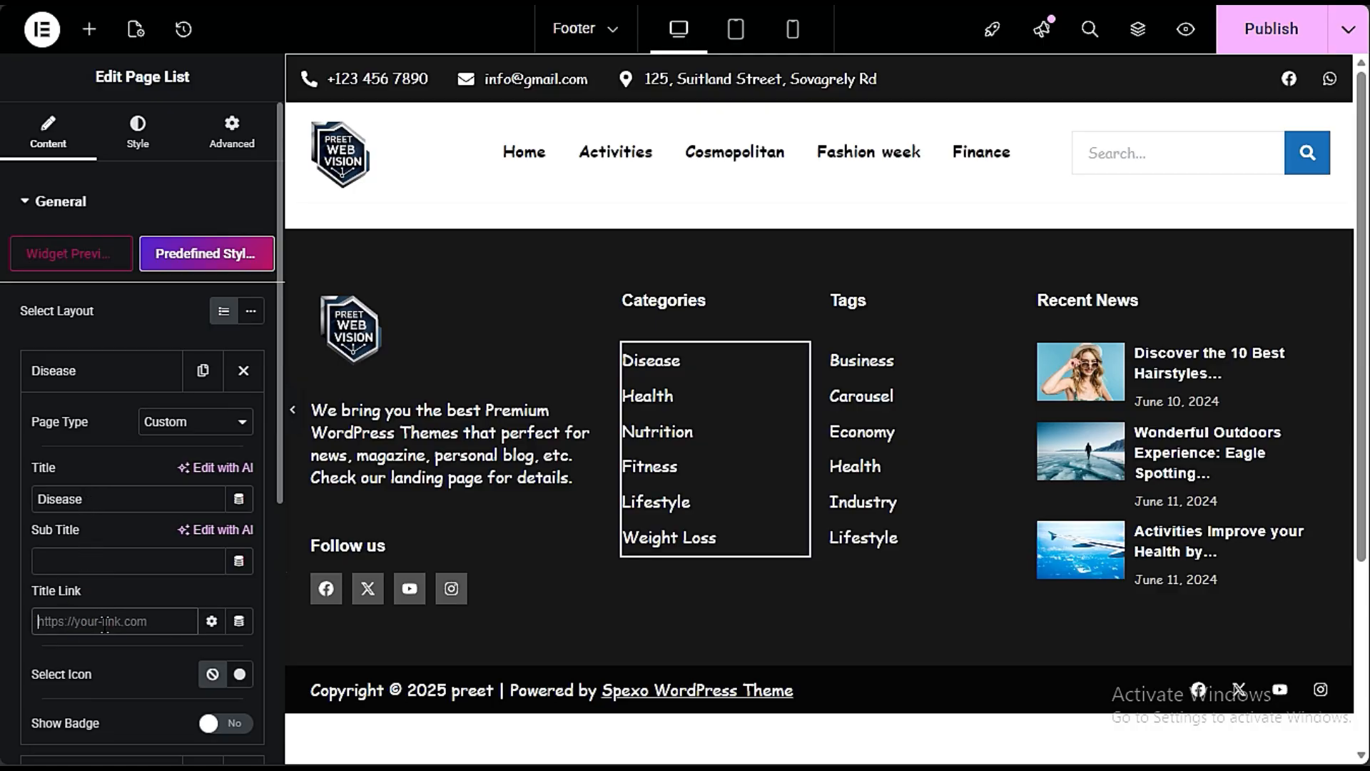
text(fin)
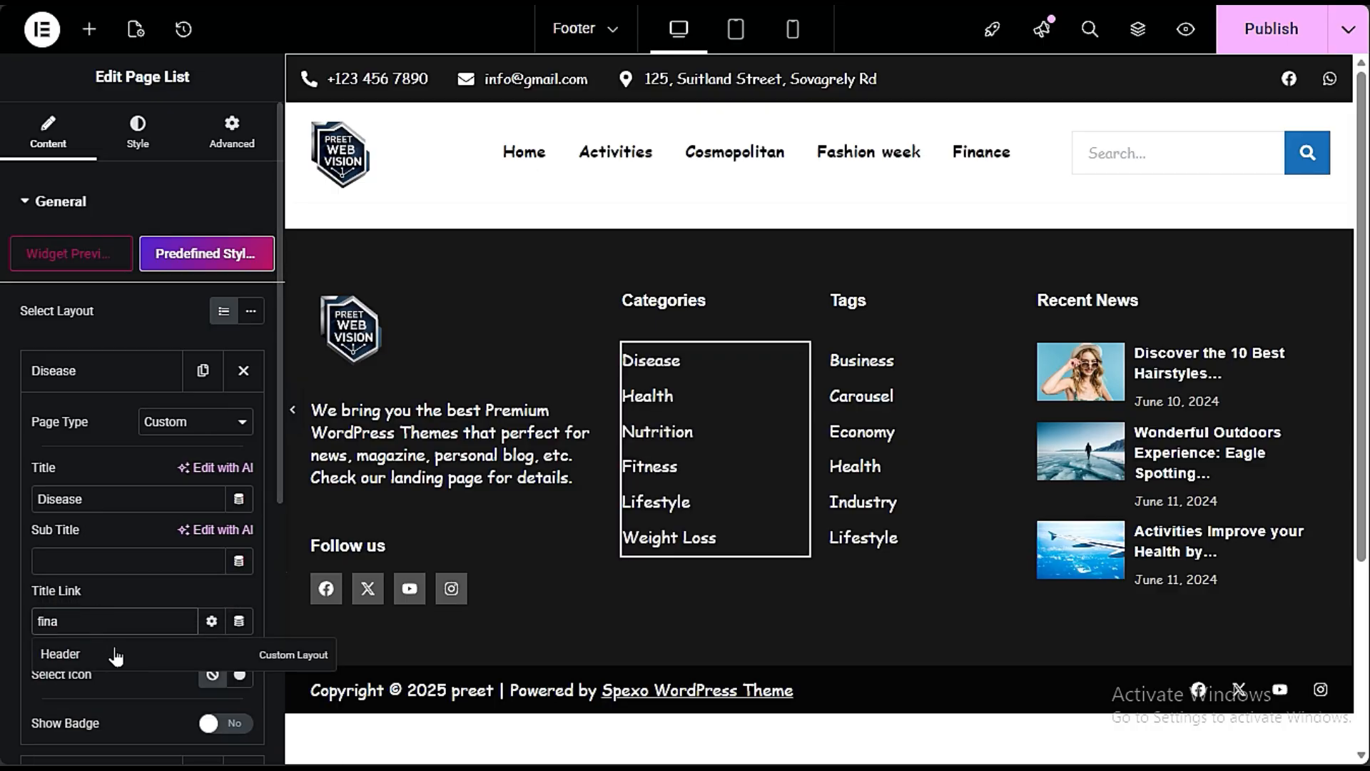
scroll(175, 706, down, 1)
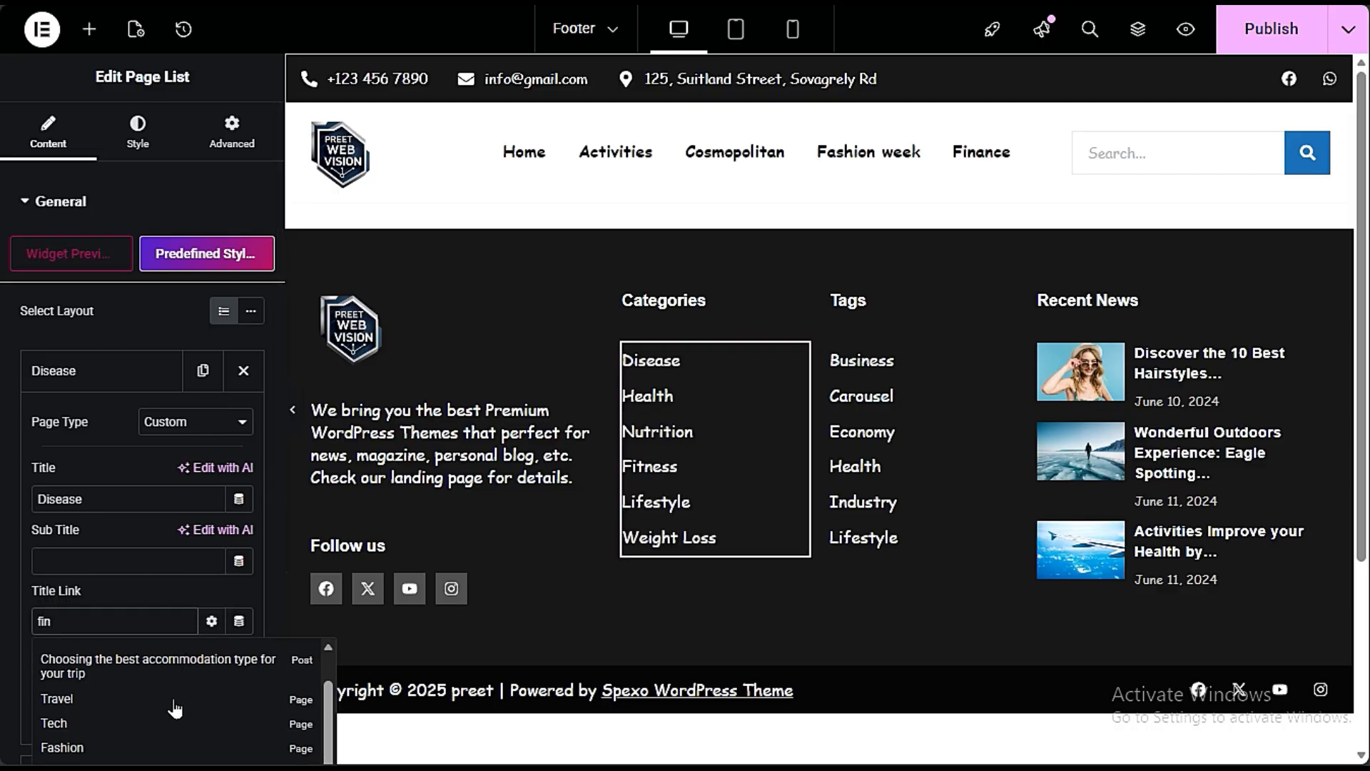
scroll(175, 706, up, 1)
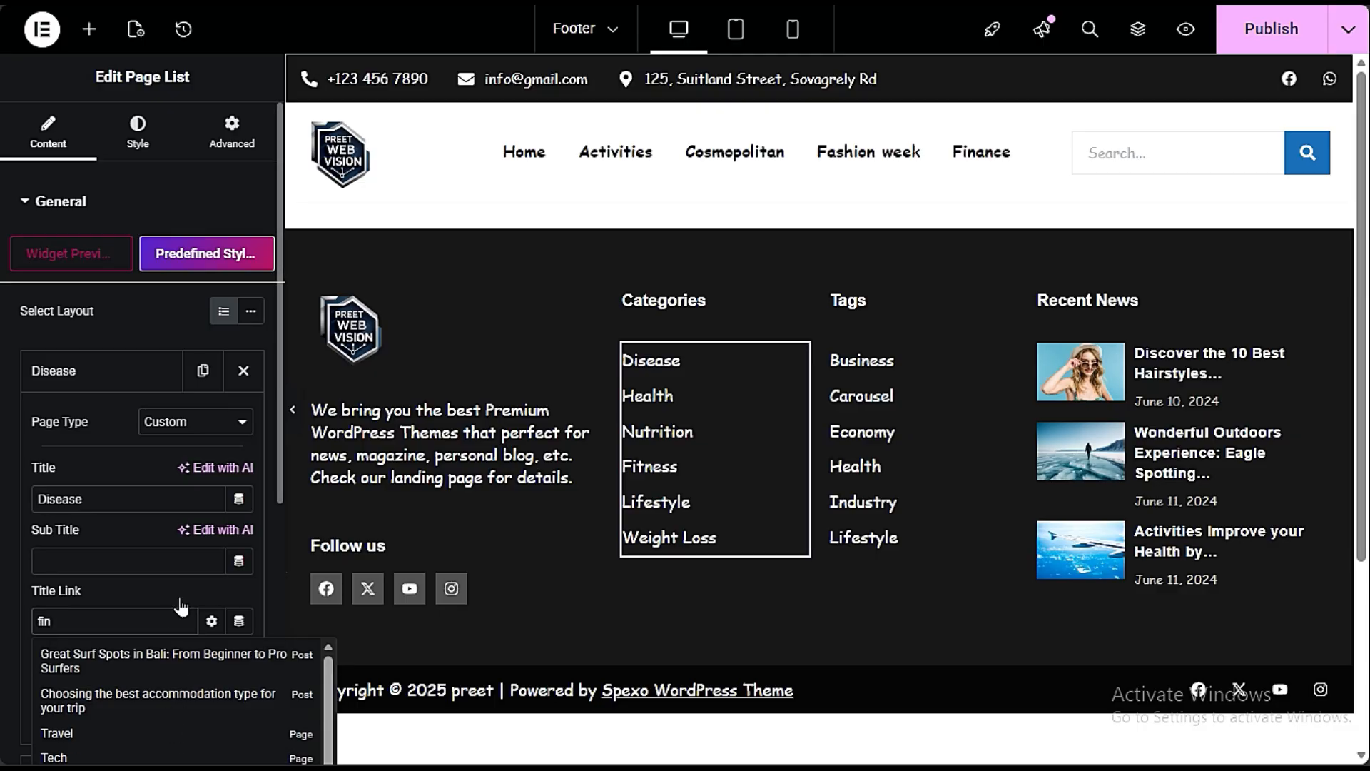
scroll(178, 602, down, 3)
scroll(190, 716, down, 1)
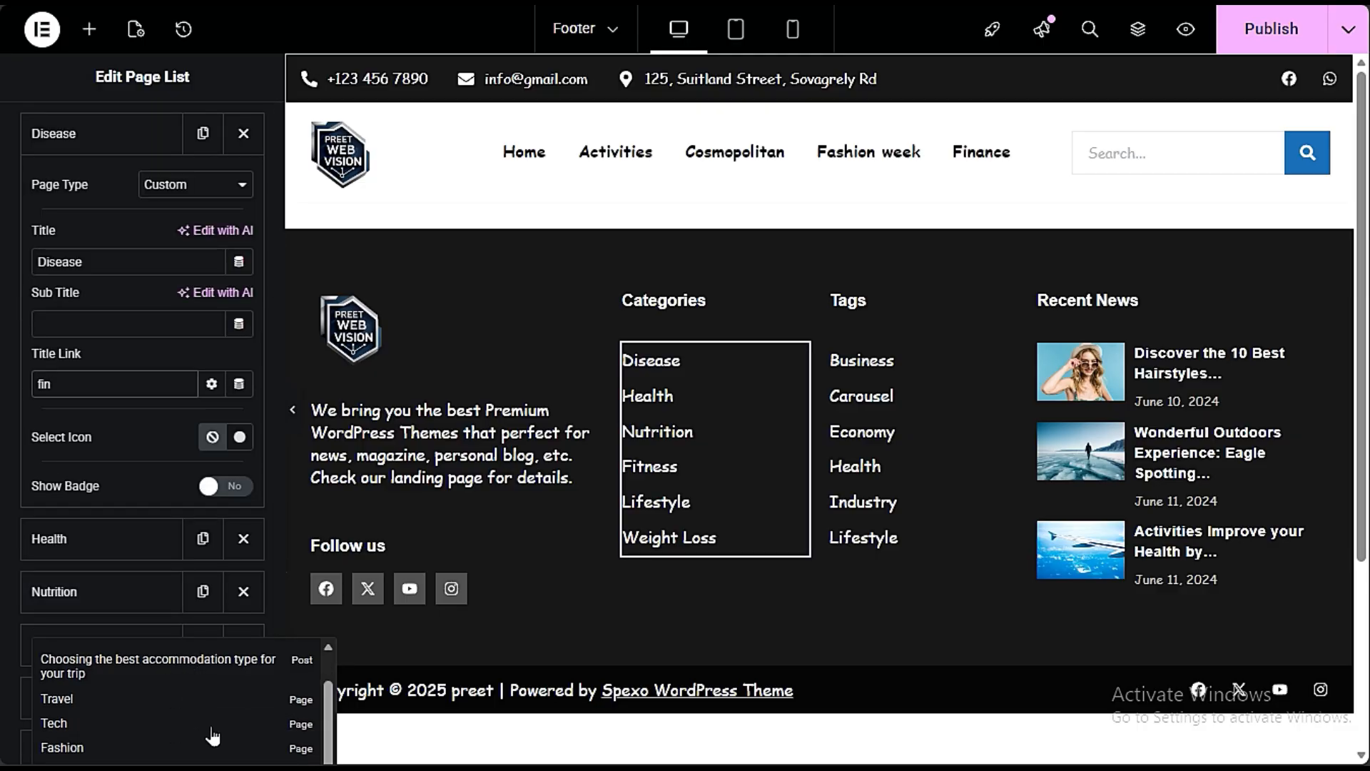
scroll(211, 732, up, 1)
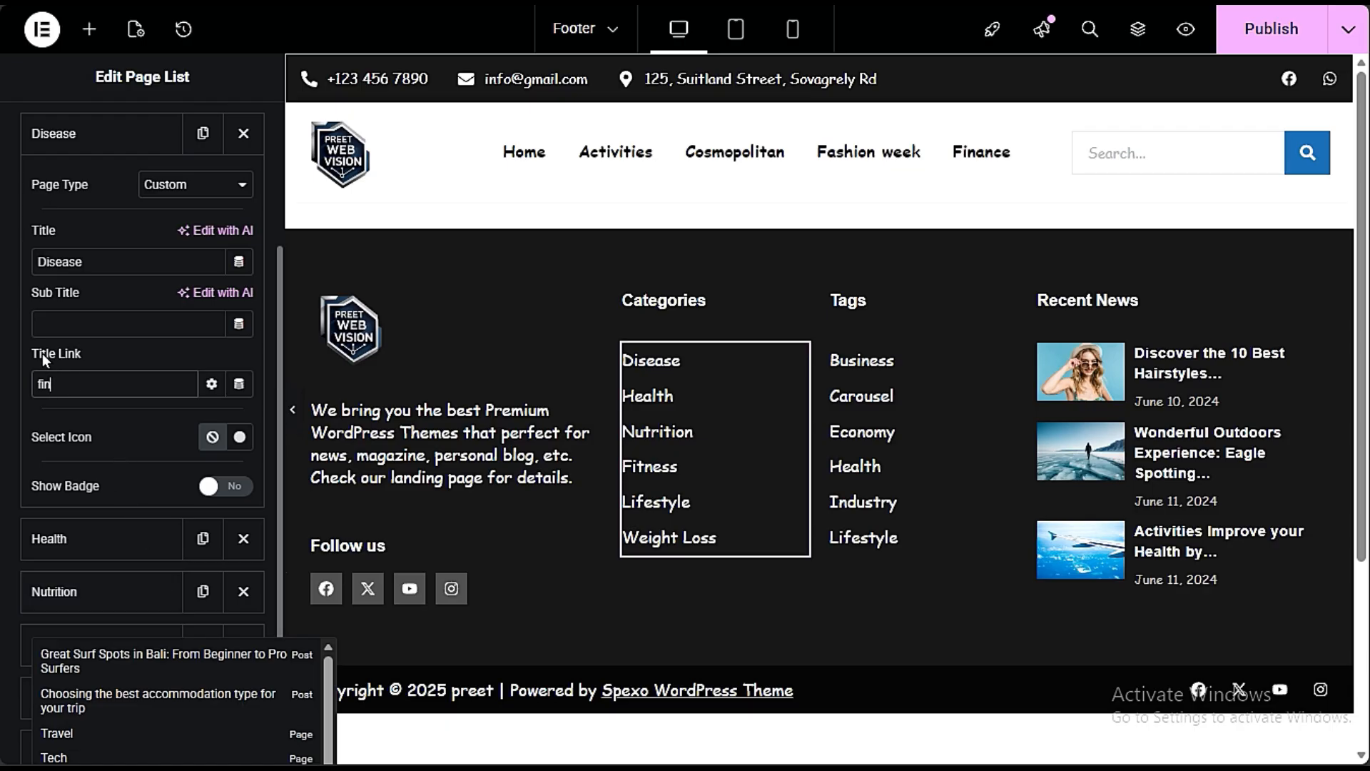
Step: Switch to the WordPress post categories page and copy the Finance category's view link
mouse_move(2, 27)
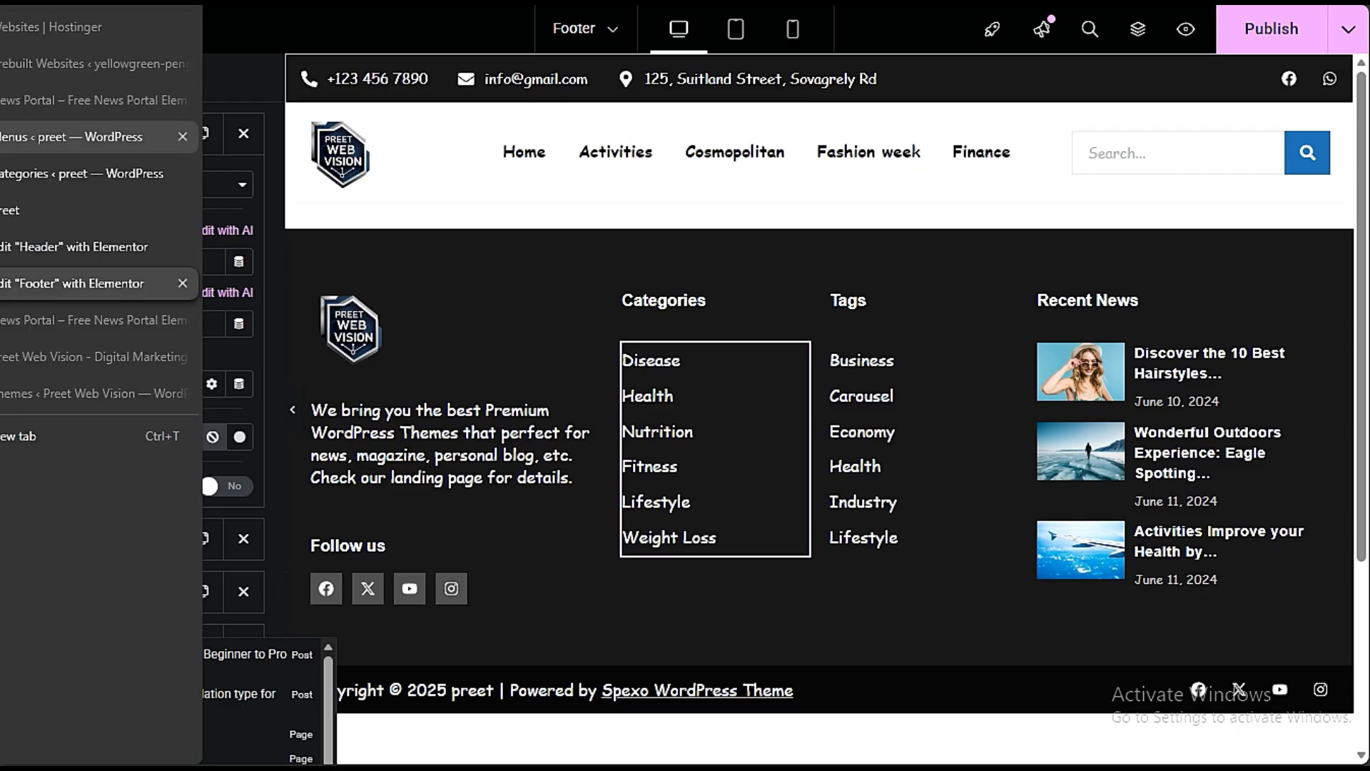
click(82, 173)
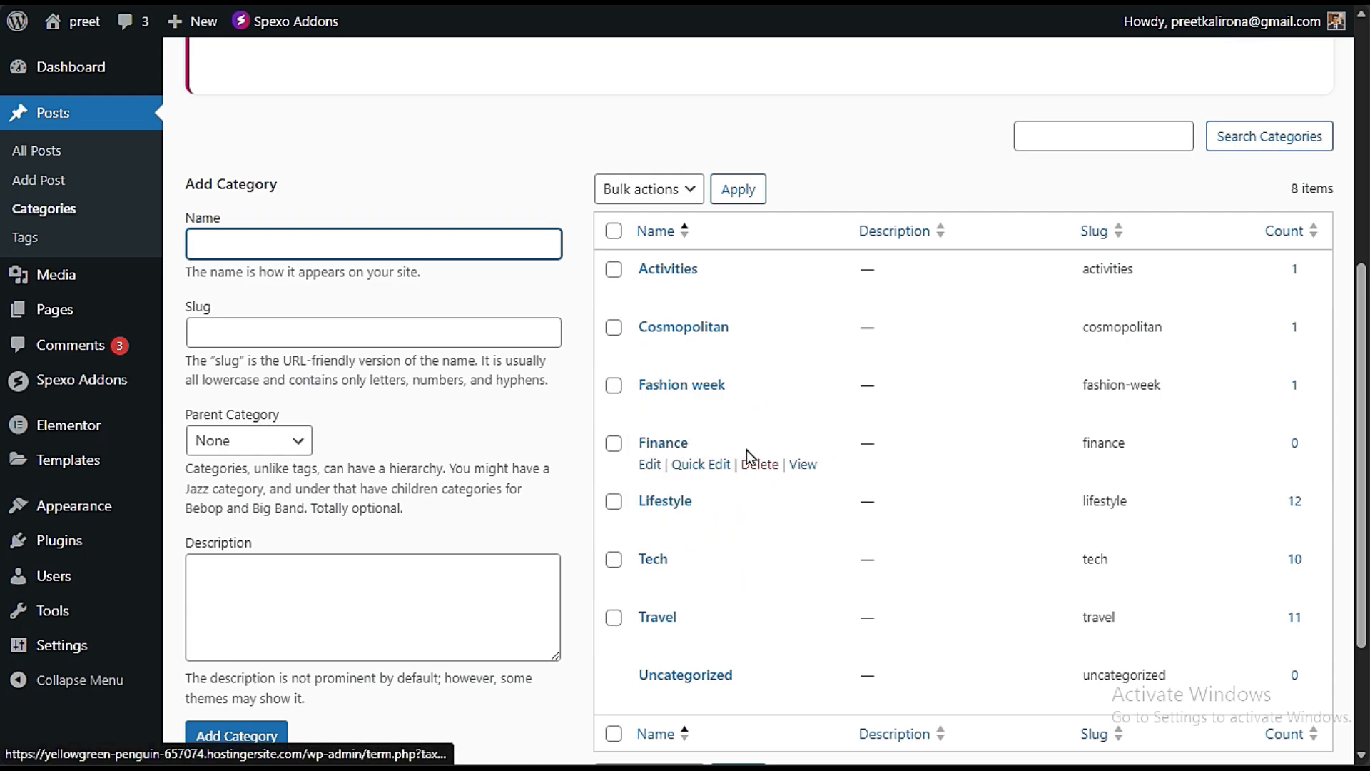
right_click(800, 466)
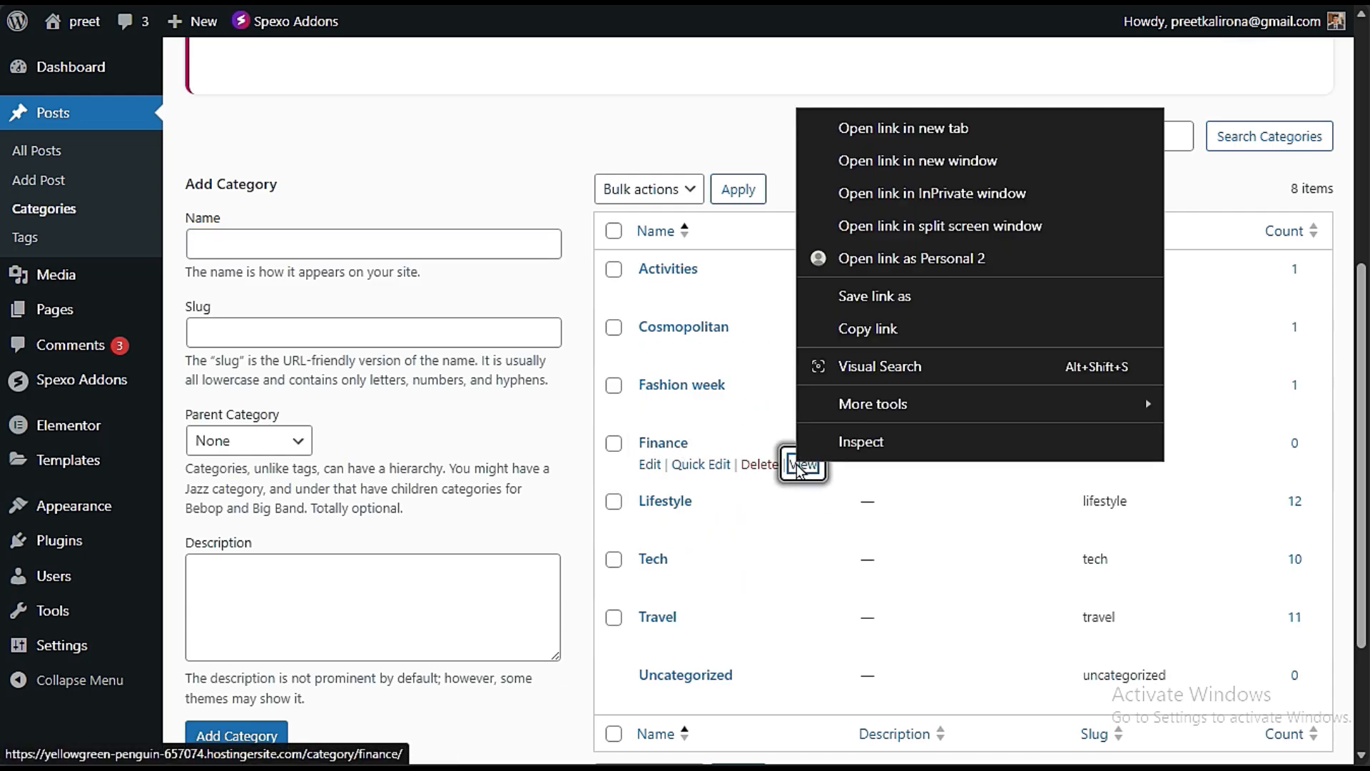
click(904, 329)
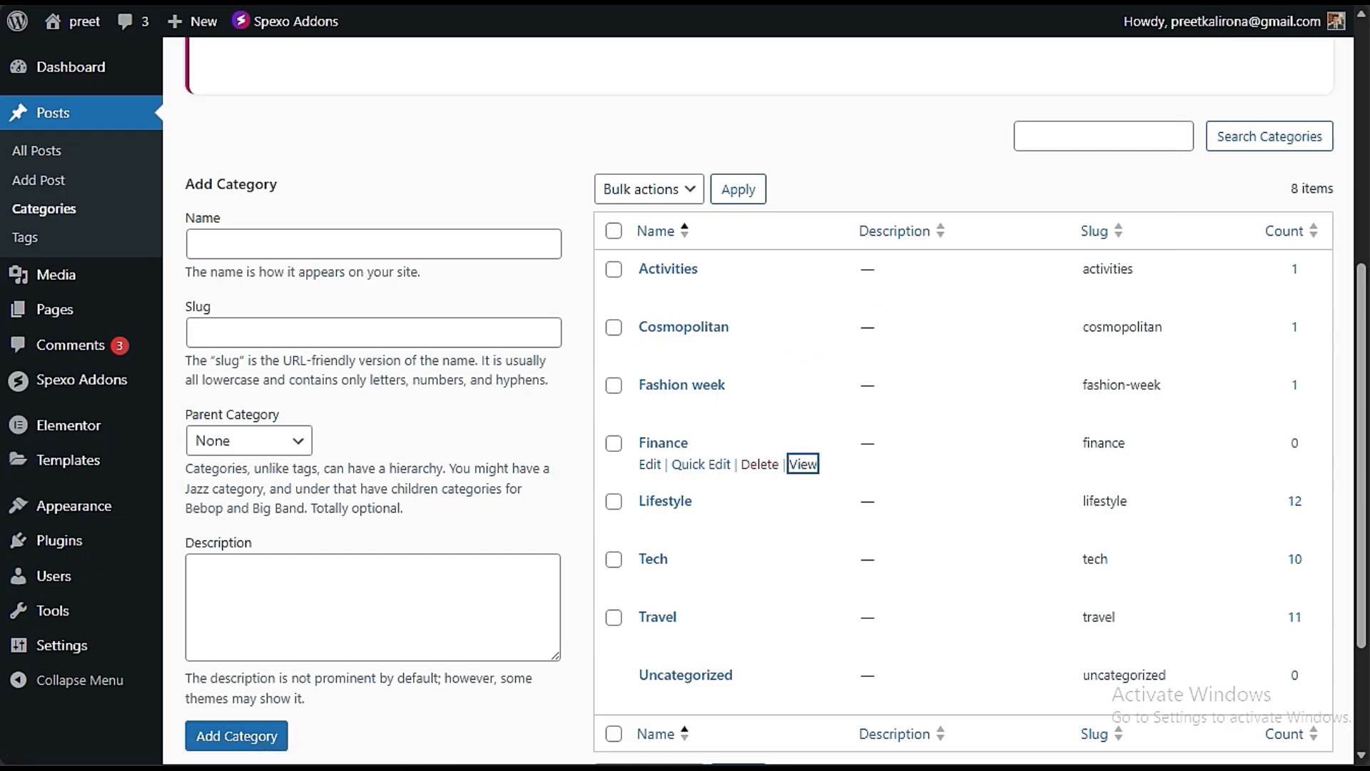
Step: Return to the Elementor footer editor and replace the Disease item's title link with the copied Finance category URL
click(43, 211)
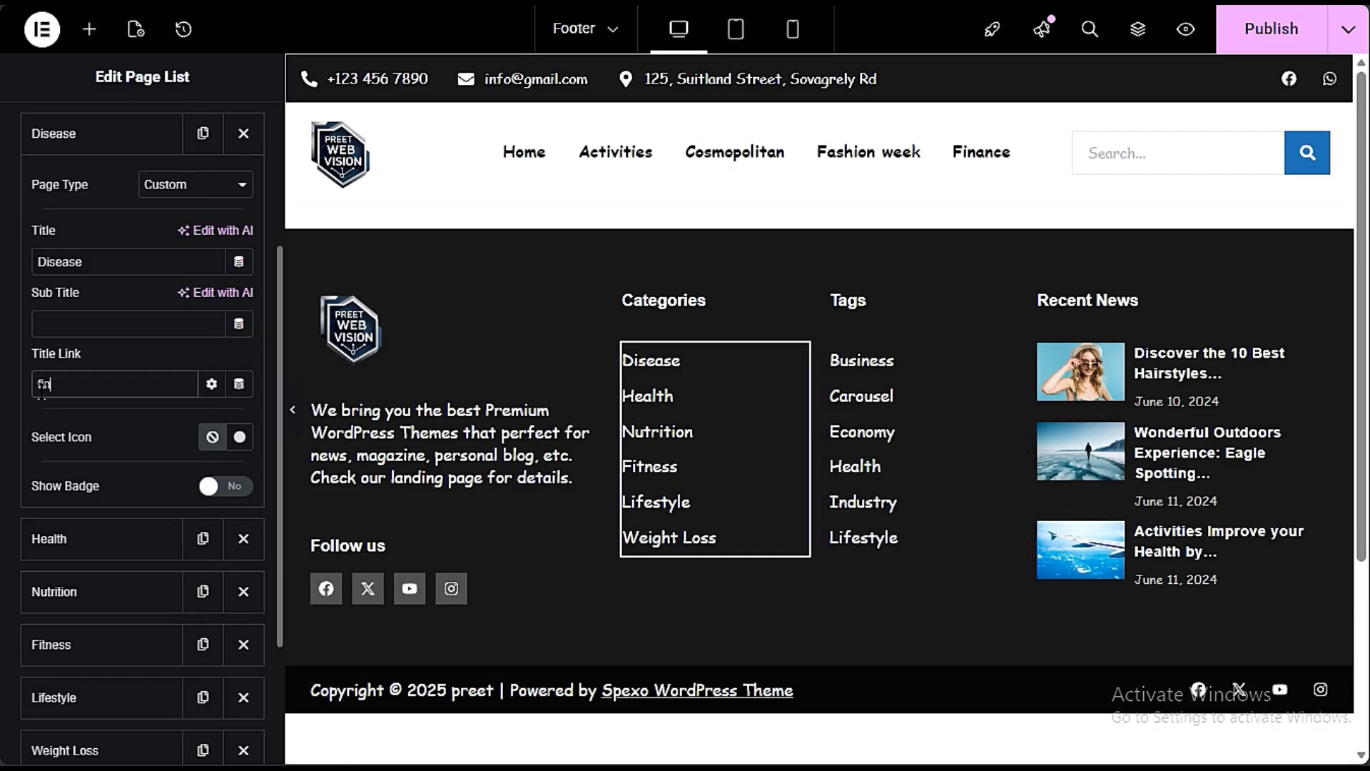
click(67, 385)
double_click(65, 391)
key(BackSpace)
key(ctrl+v)
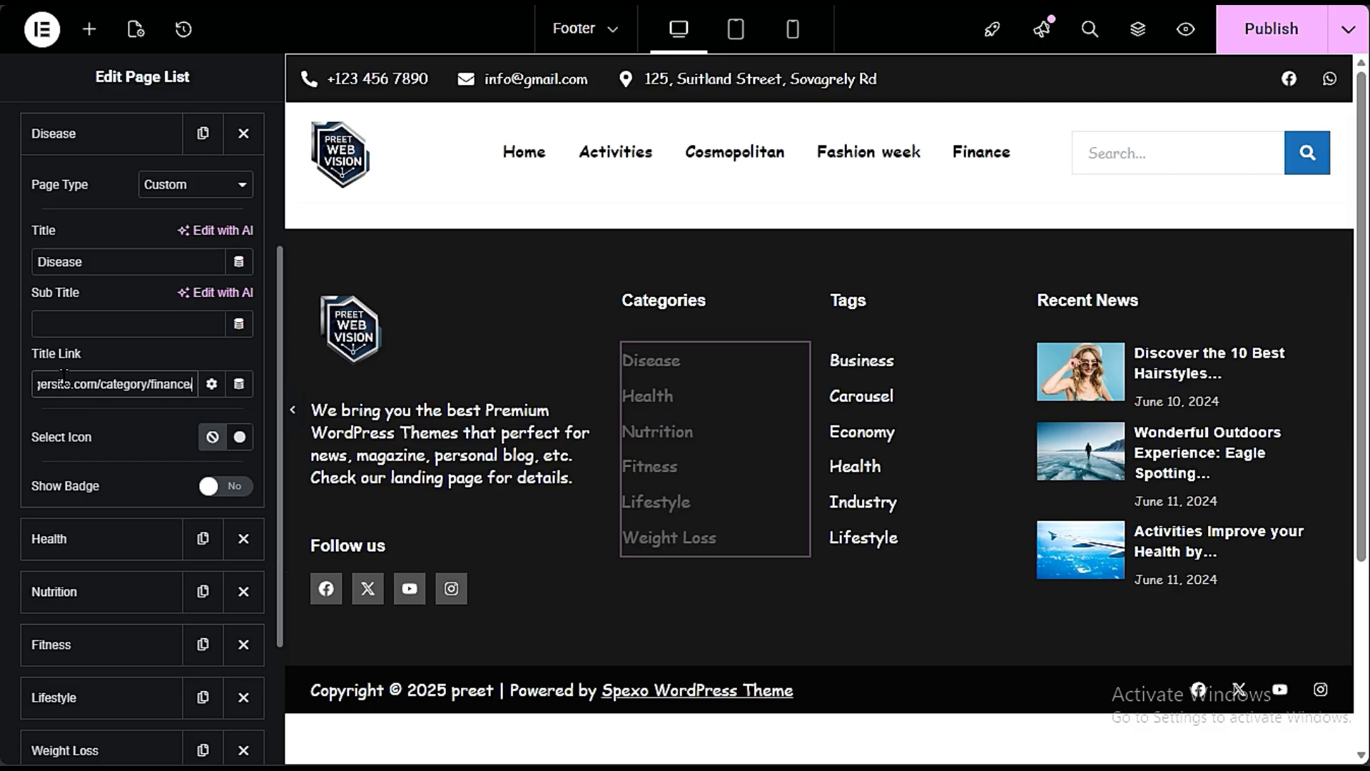
Step: Retitle the Disease item of the Categories list as "Finance" and collapse its settings
click(85, 261)
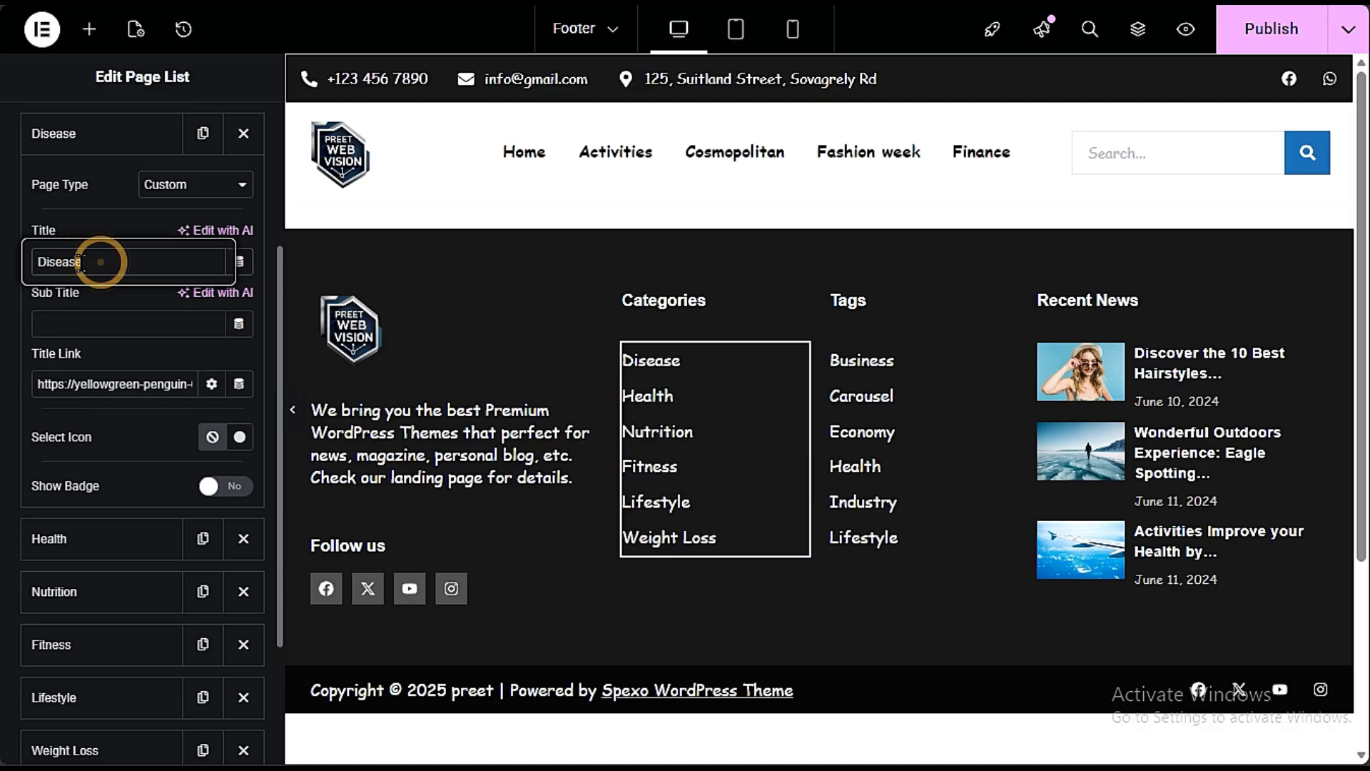
drag(101, 261, 34, 260)
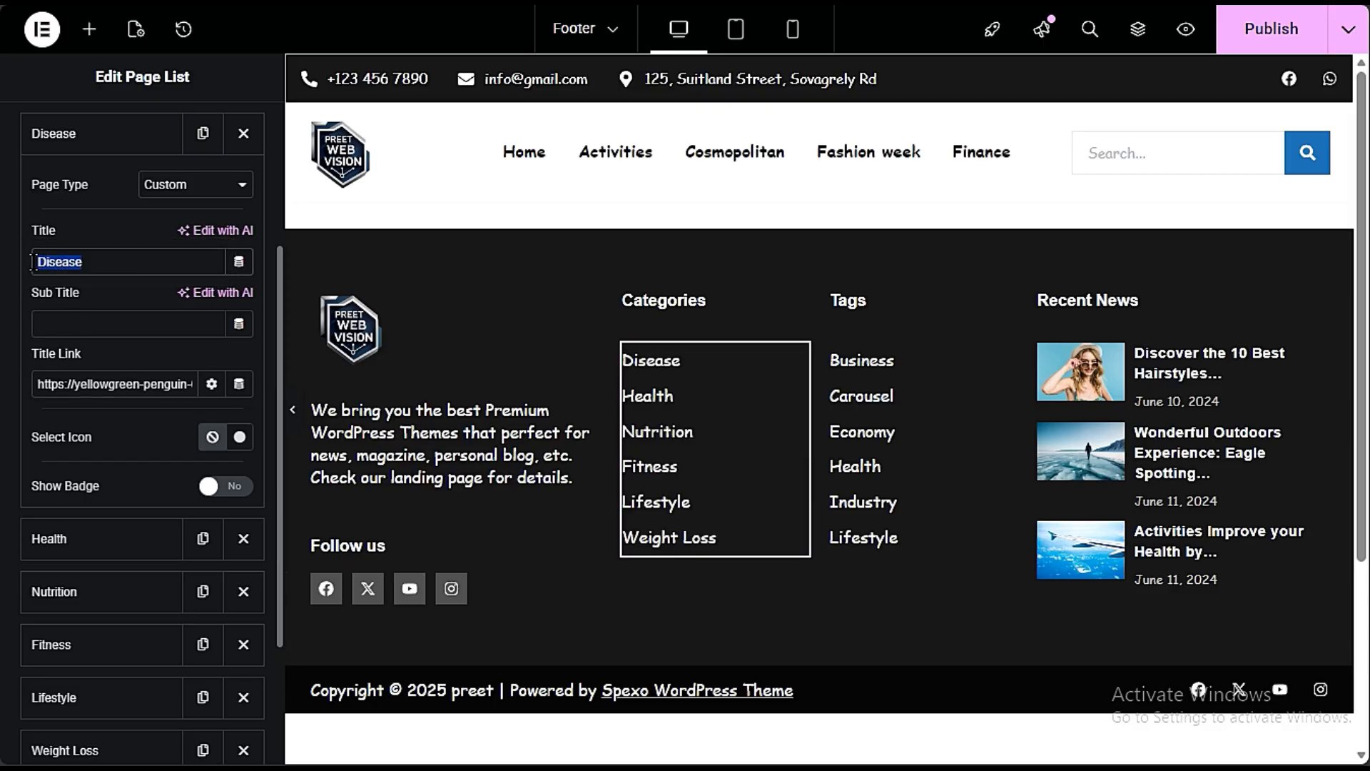
text(Finan)
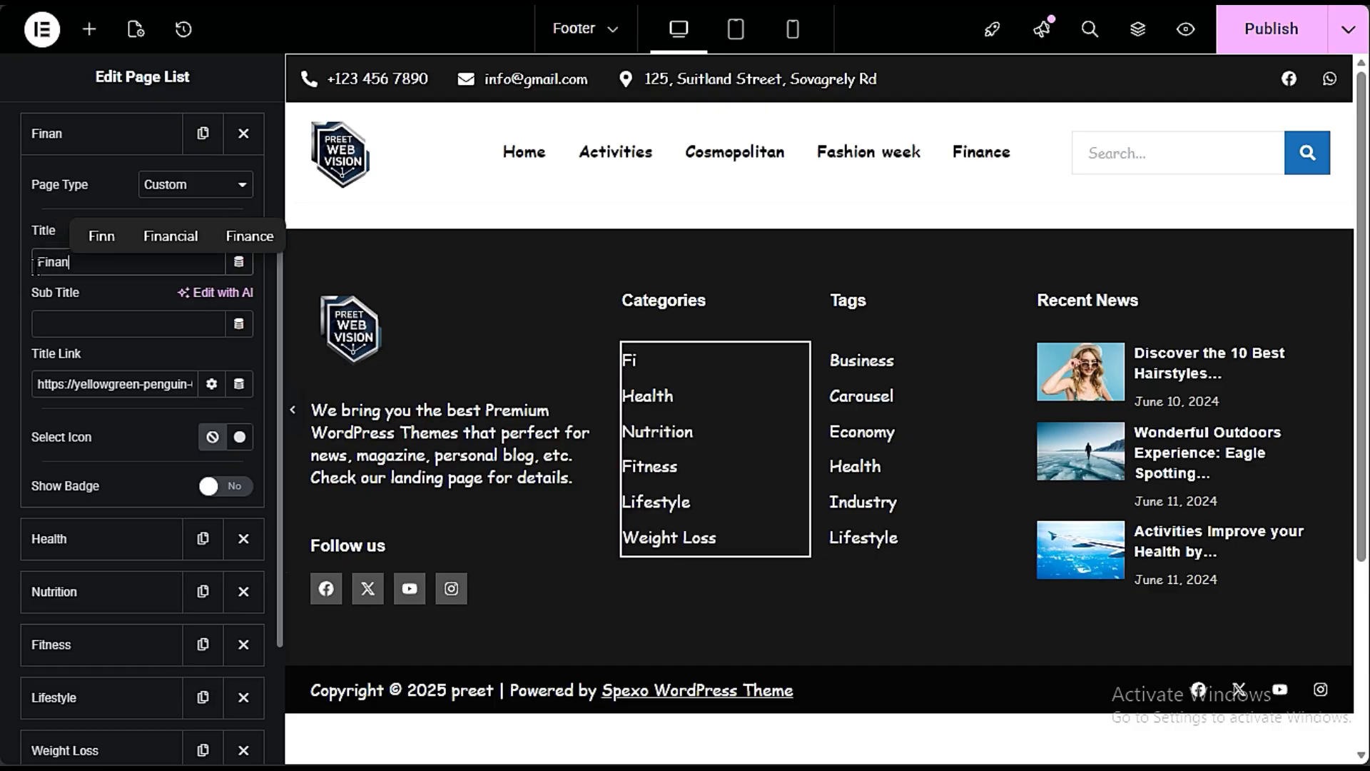
text(ce)
click(117, 242)
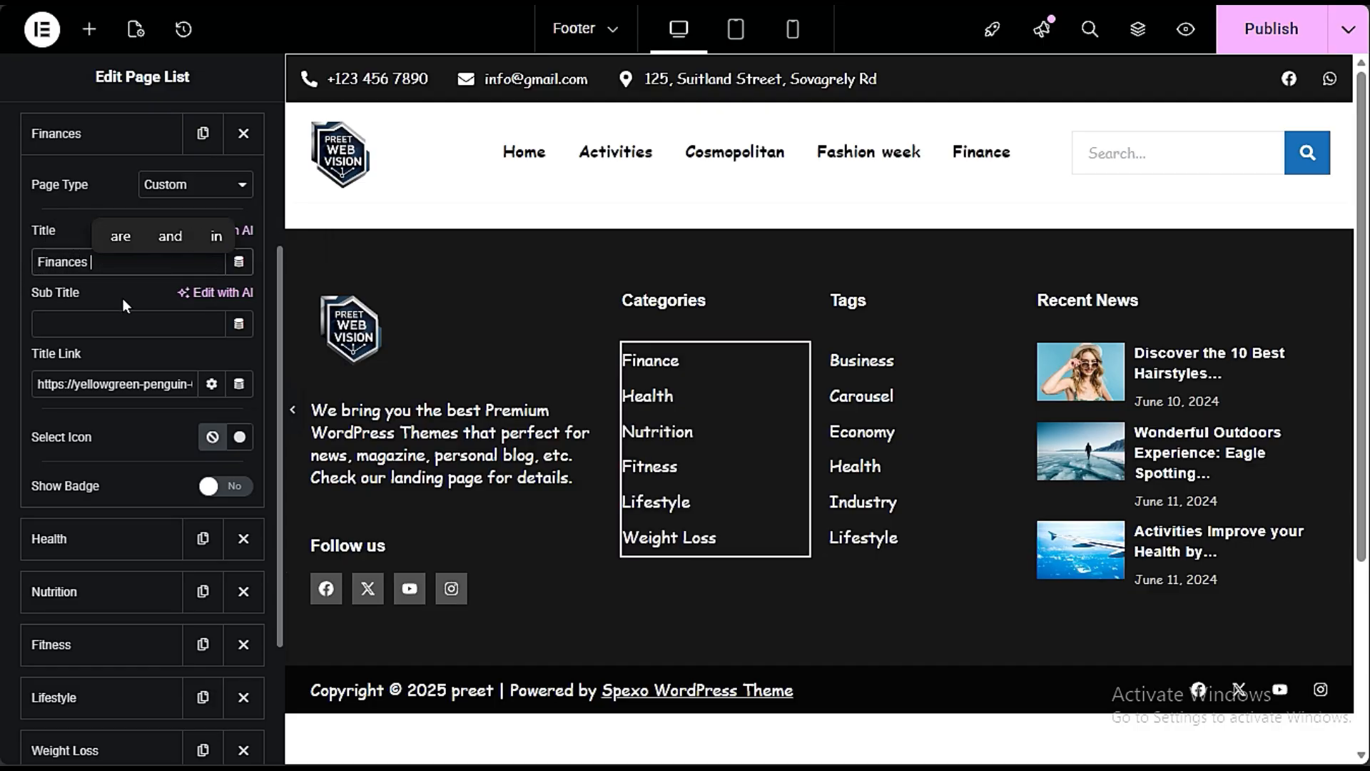
key(BackSpace)
key(BackSpace)
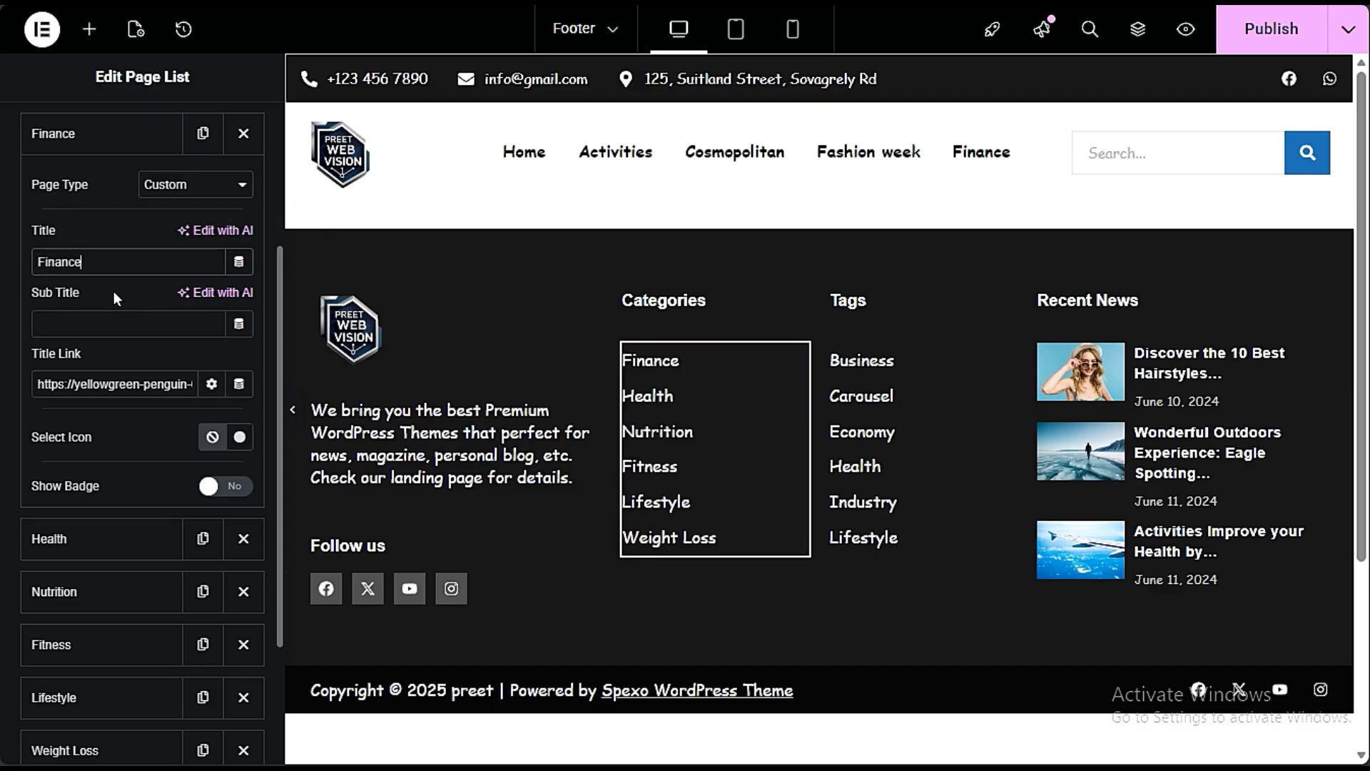
click(113, 291)
click(97, 134)
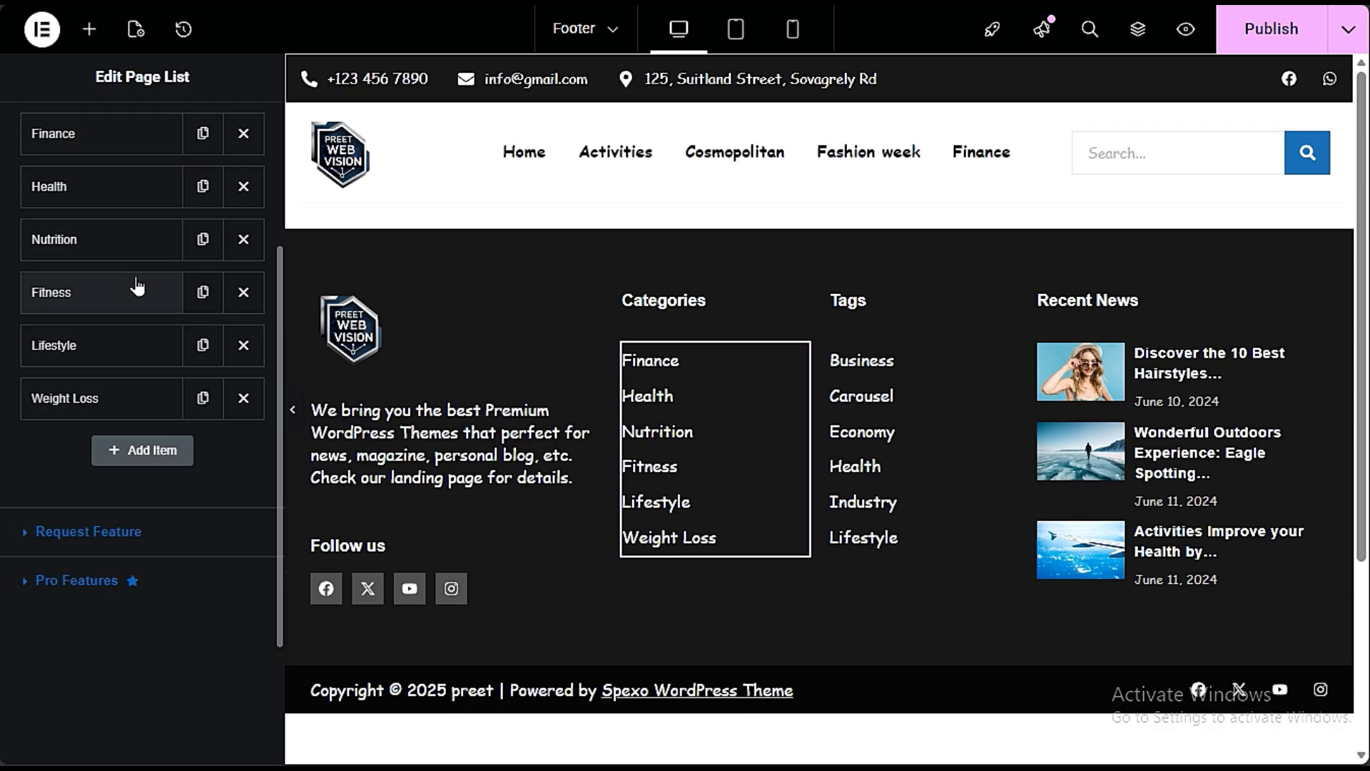
Step: Remove the Weight Loss, Lifestyle, Fitness, Nutrition and Health items from the footer's Categories list
click(243, 398)
click(243, 344)
click(243, 292)
click(244, 239)
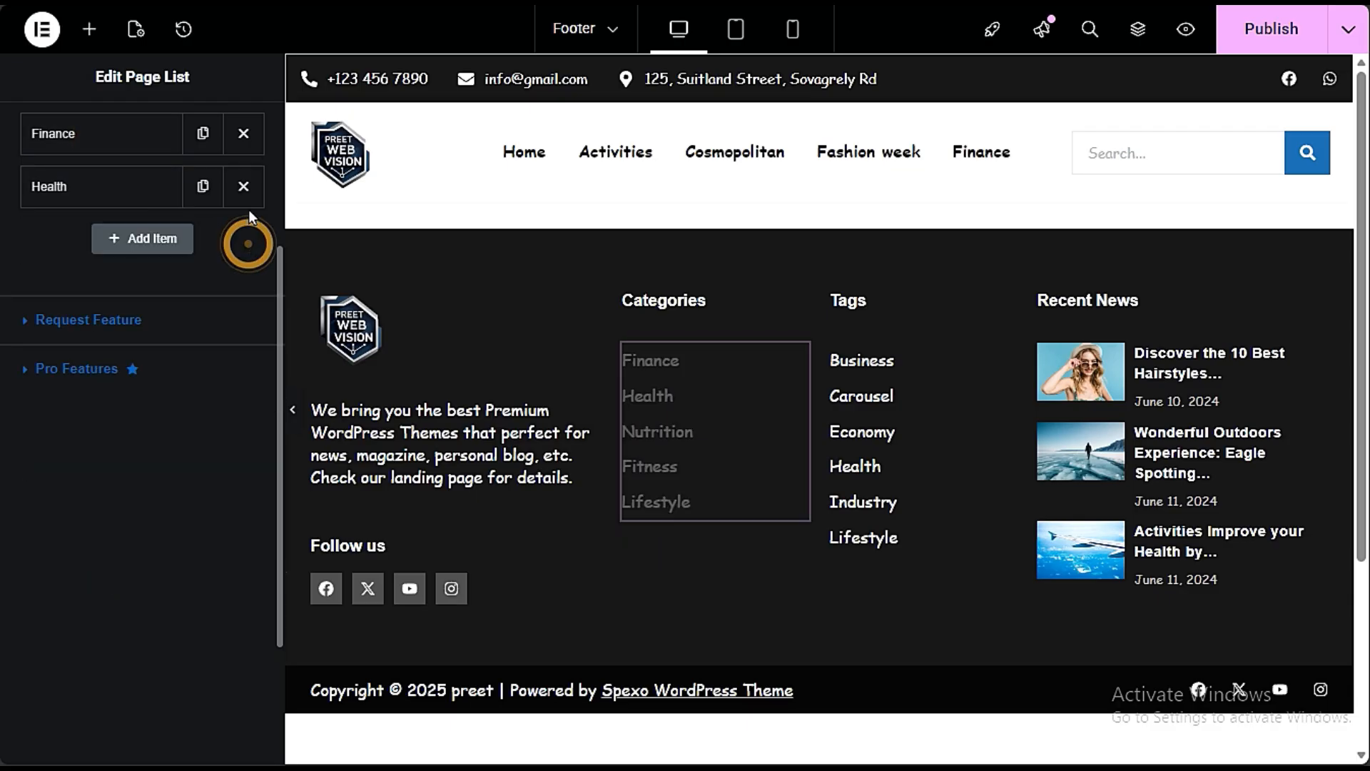
click(243, 186)
Step: Add a new item to the footer's Categories list and clear its subtitle
click(112, 183)
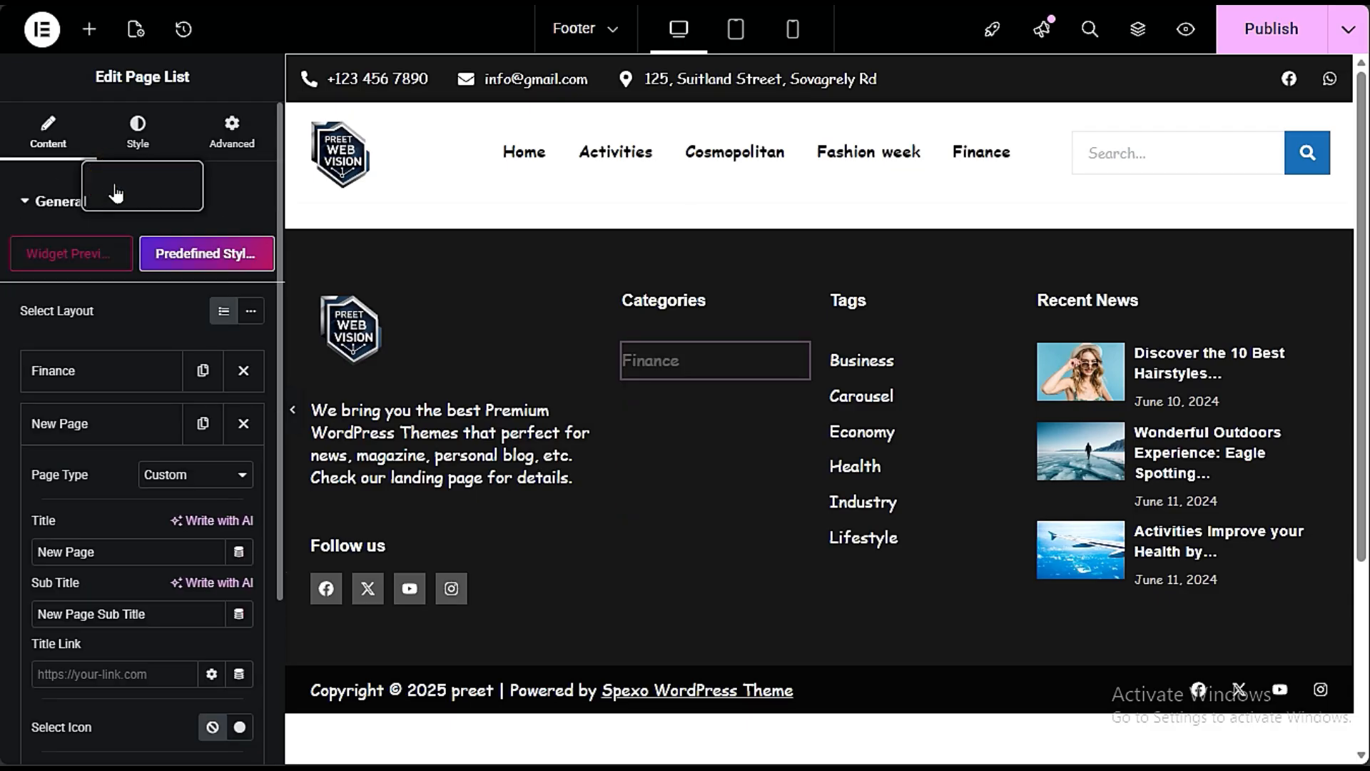
scroll(80, 349, down, 3)
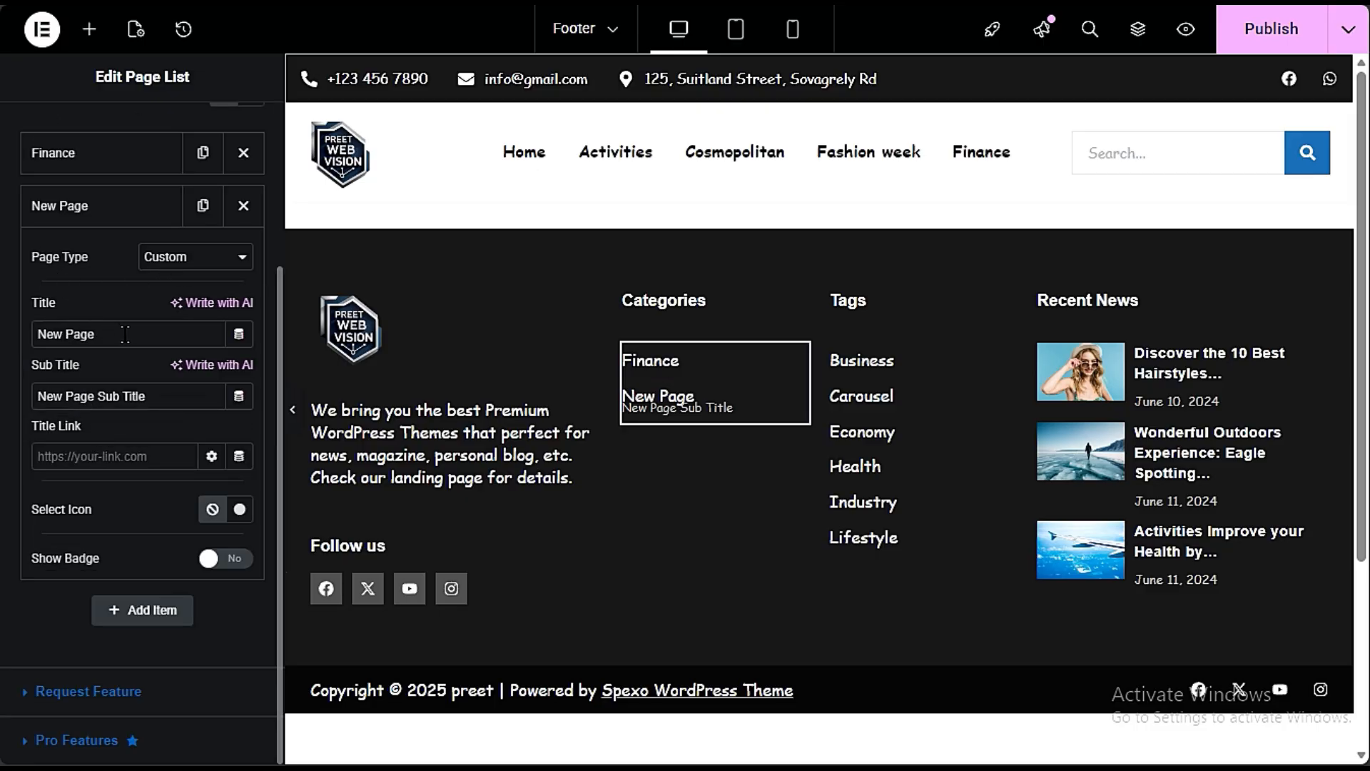
drag(125, 334, 33, 336)
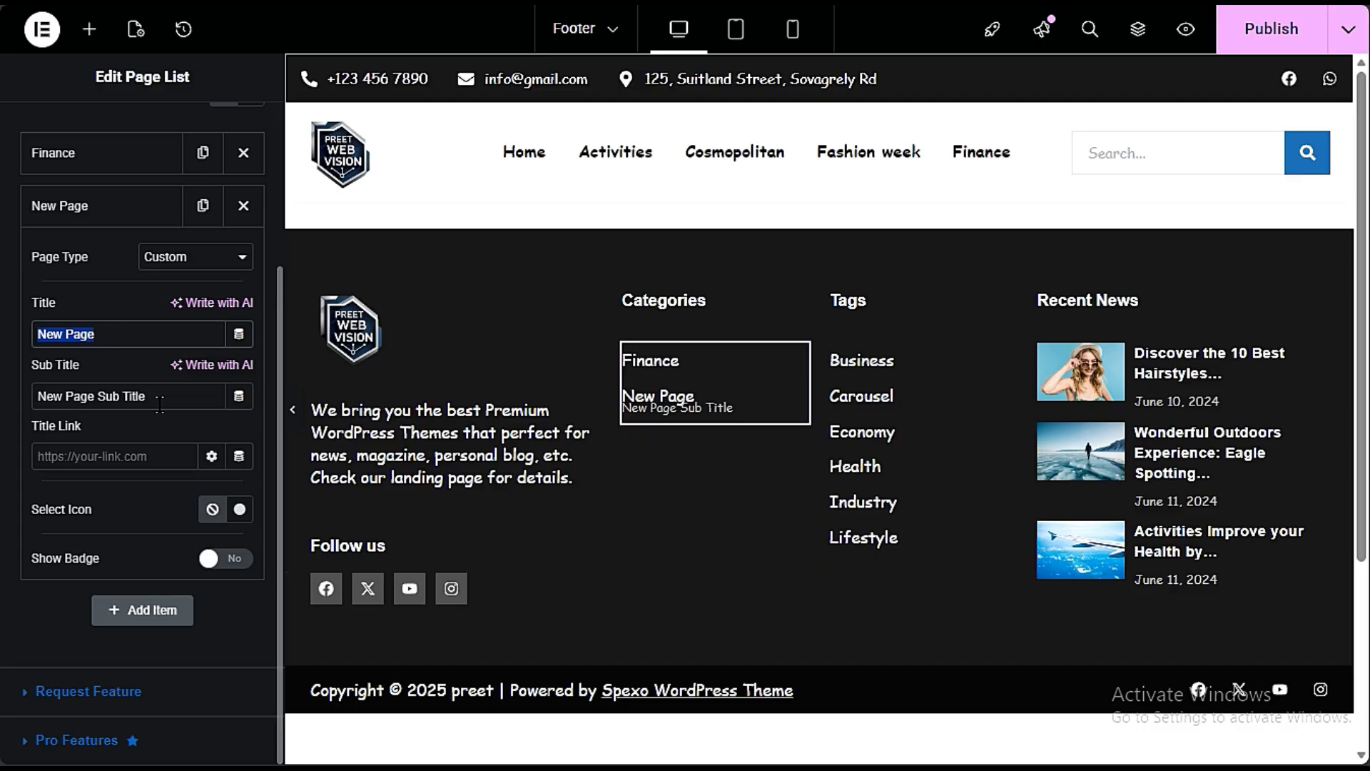
triple_click(82, 392)
key(BackSpace)
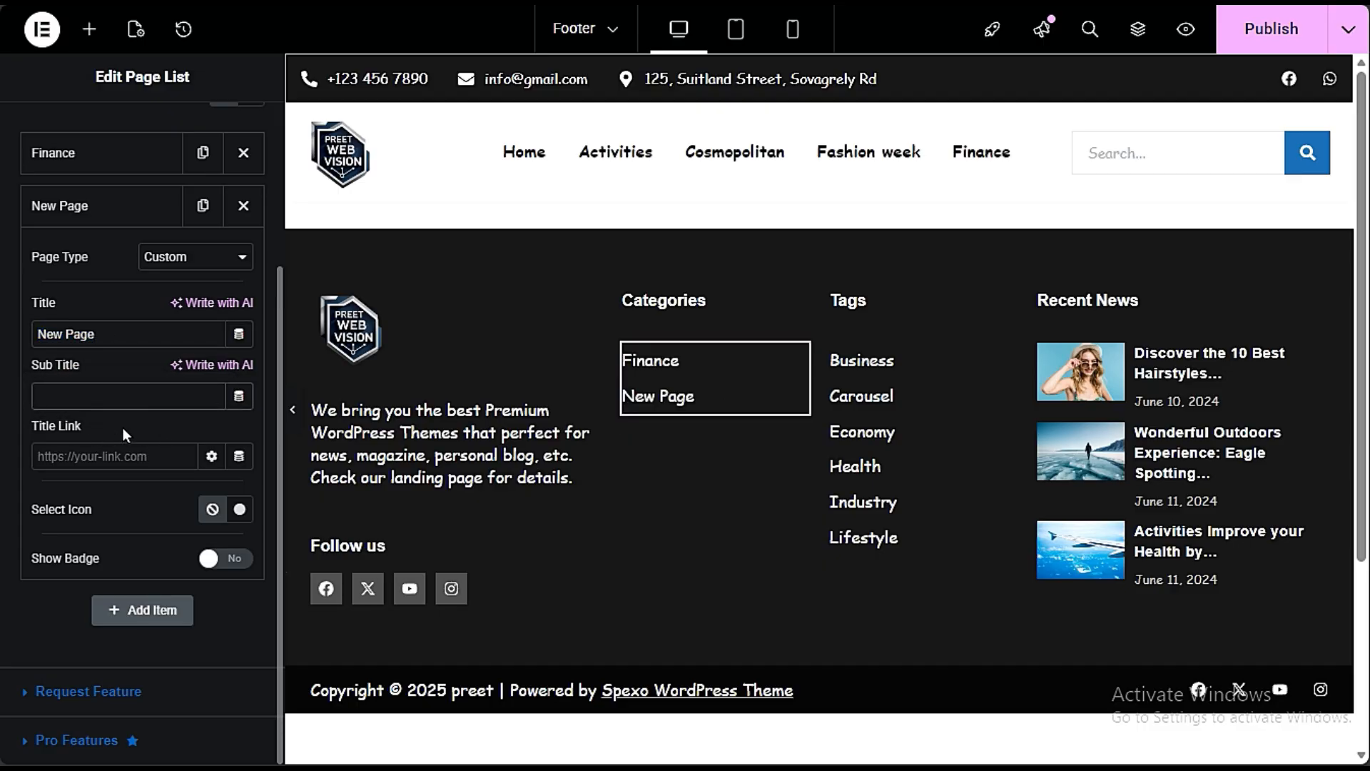
click(123, 427)
click(113, 334)
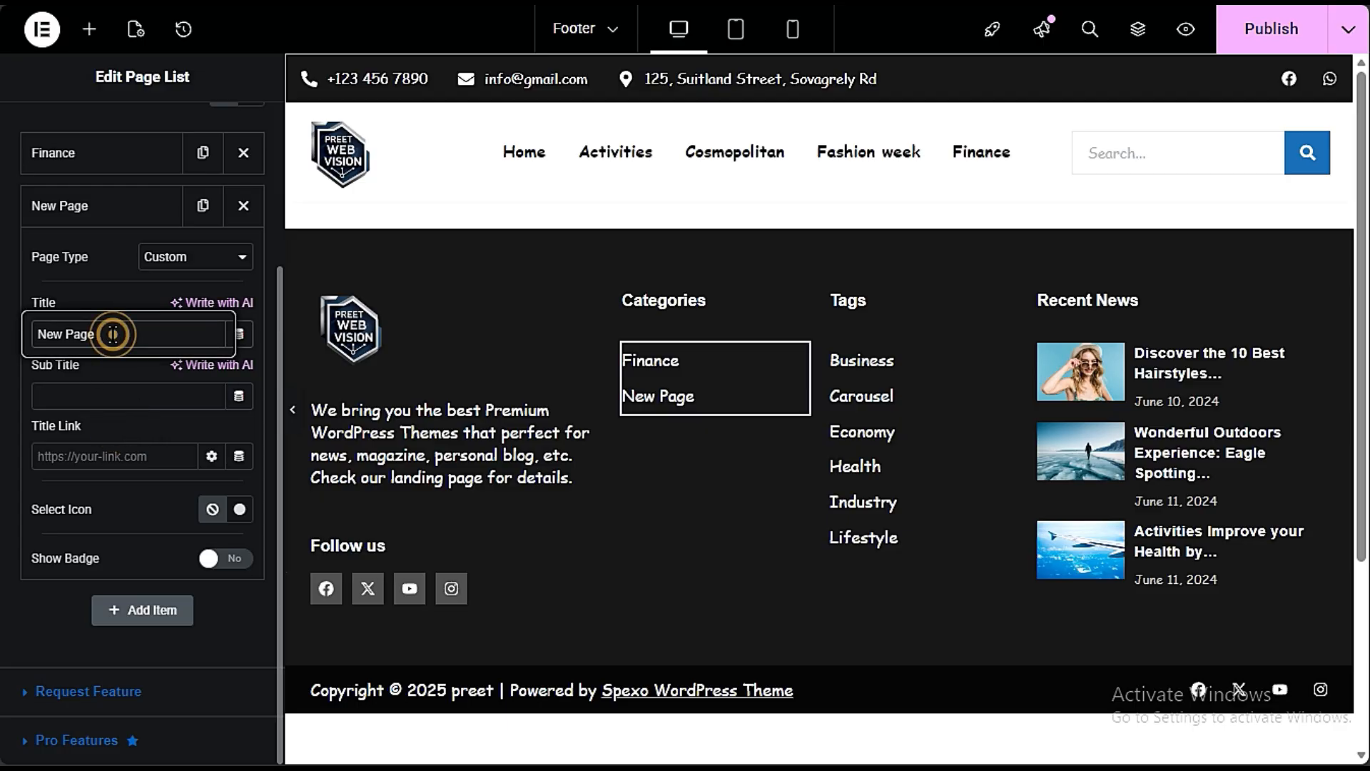
drag(113, 334, 32, 339)
click(69, 456)
click(113, 338)
drag(122, 333, 34, 335)
click(83, 455)
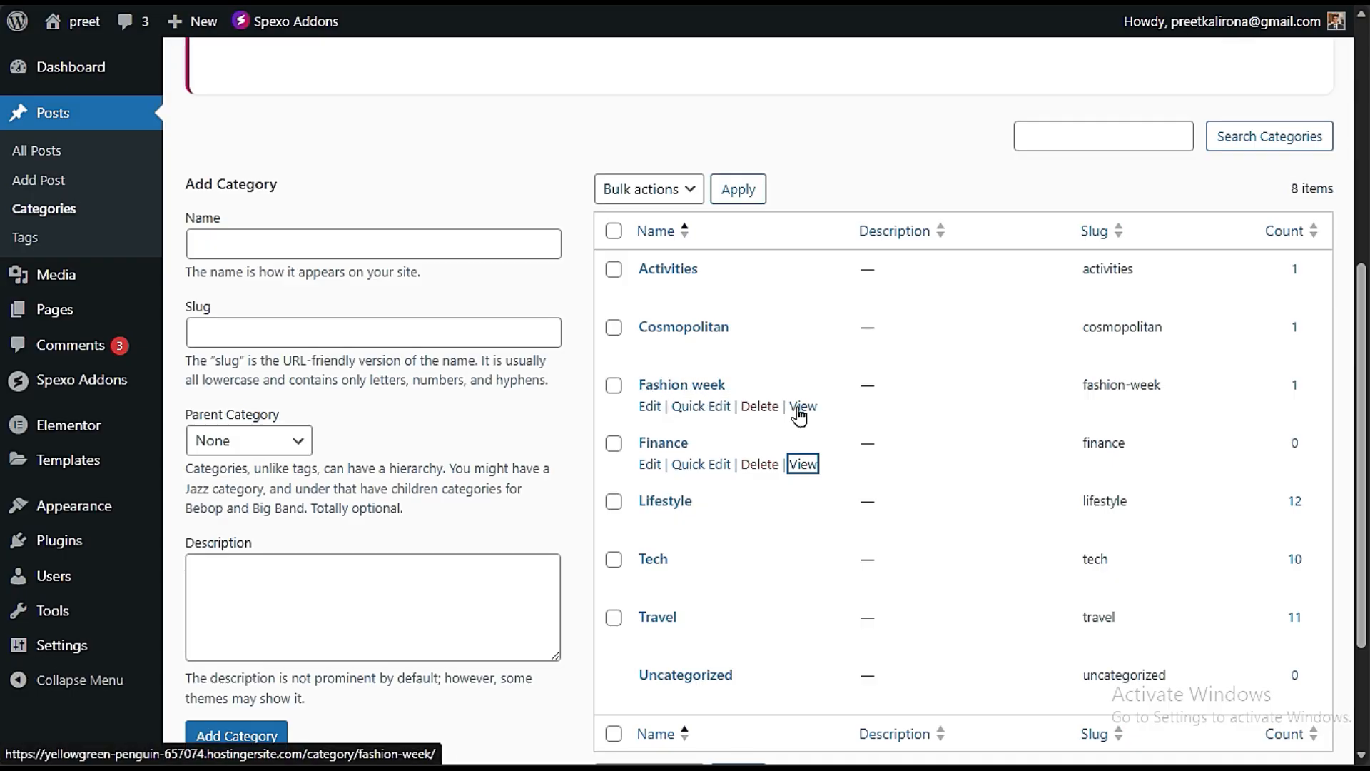
Step: Copy the Fashion week category's view link from the WordPress post categories page
right_click(799, 414)
click(854, 628)
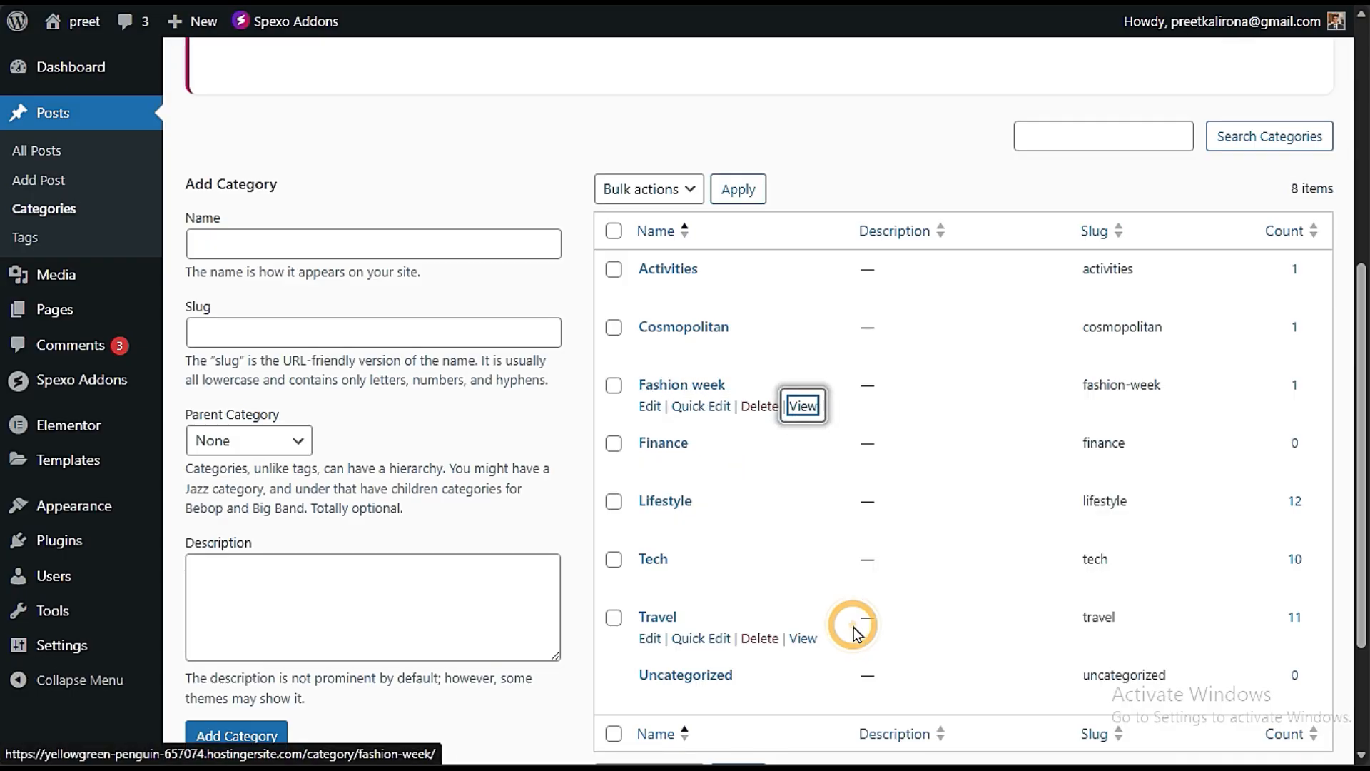
Step: Return to the Elementor footer editor and paste the copied Fashion week category URL as the new item's title link
click(22, 245)
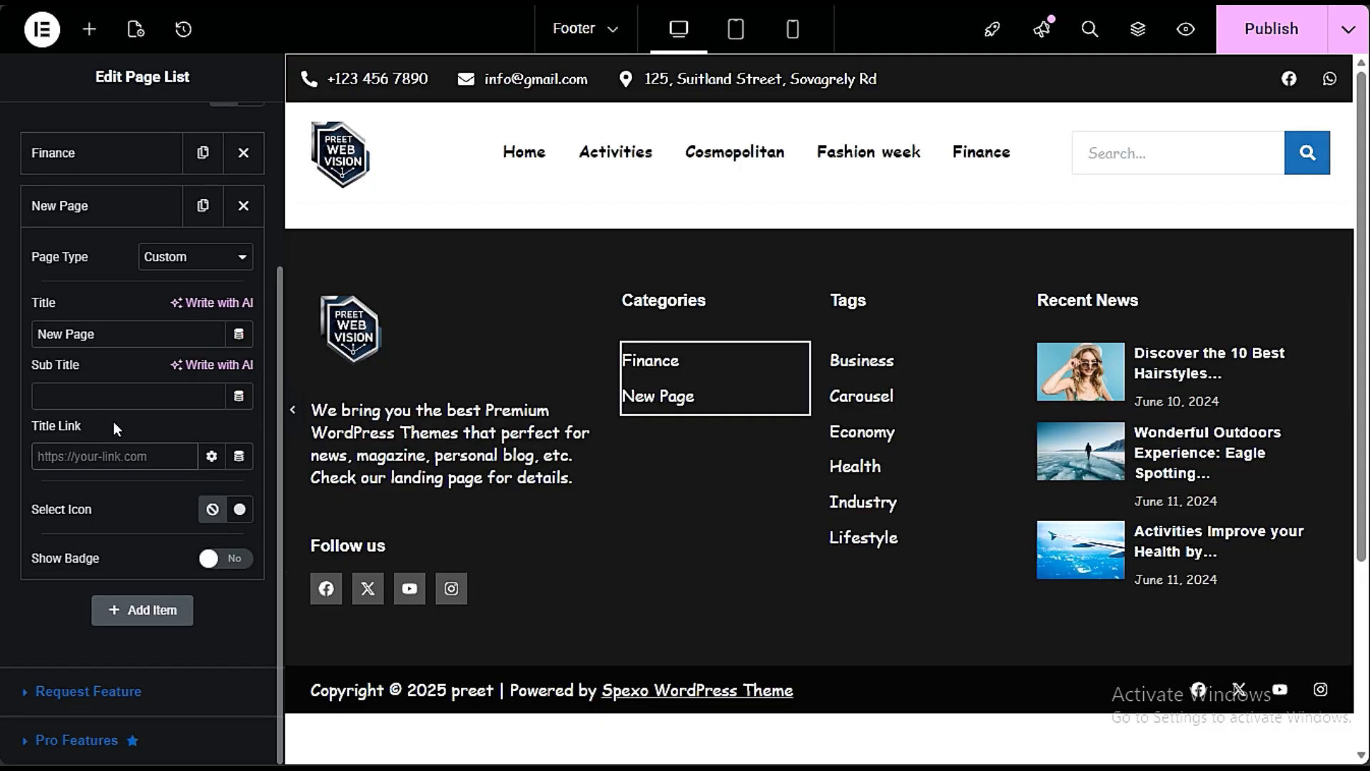
click(101, 397)
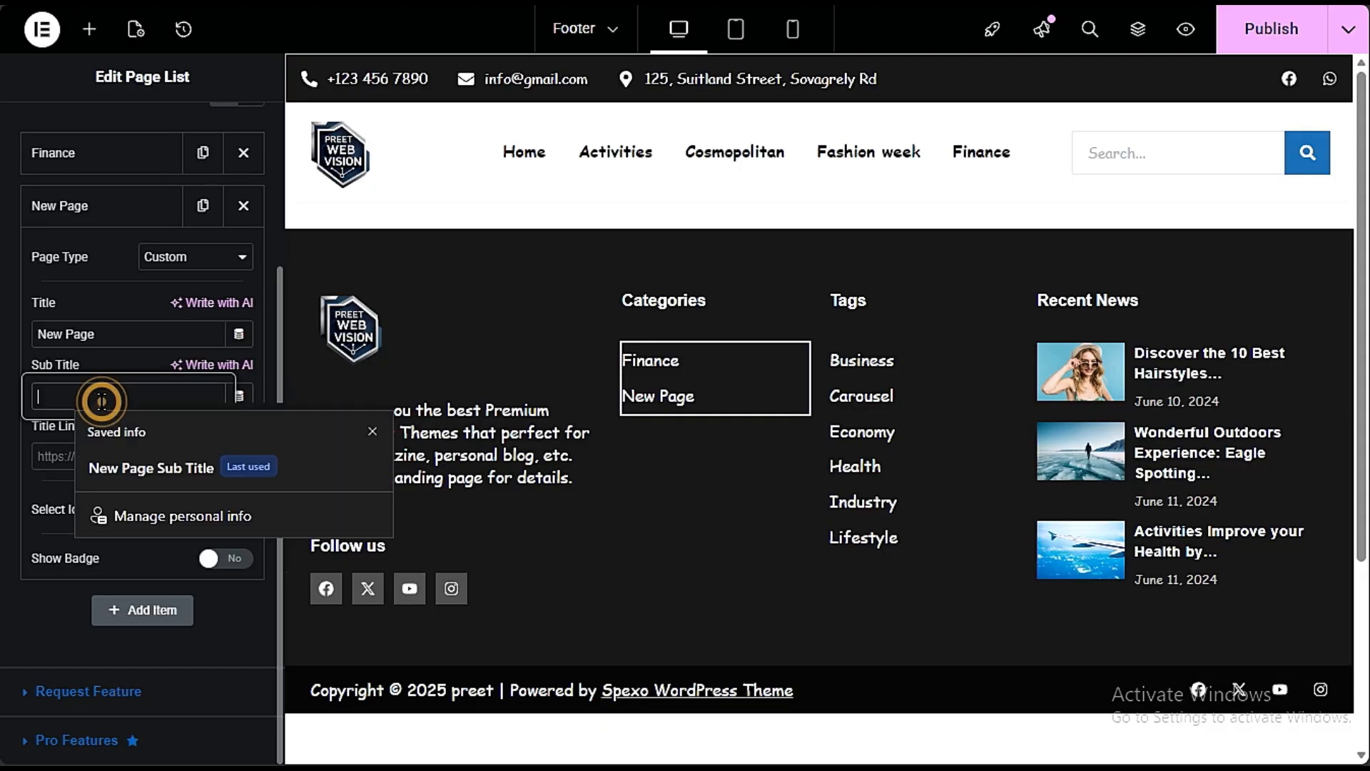
drag(125, 343, 10, 341)
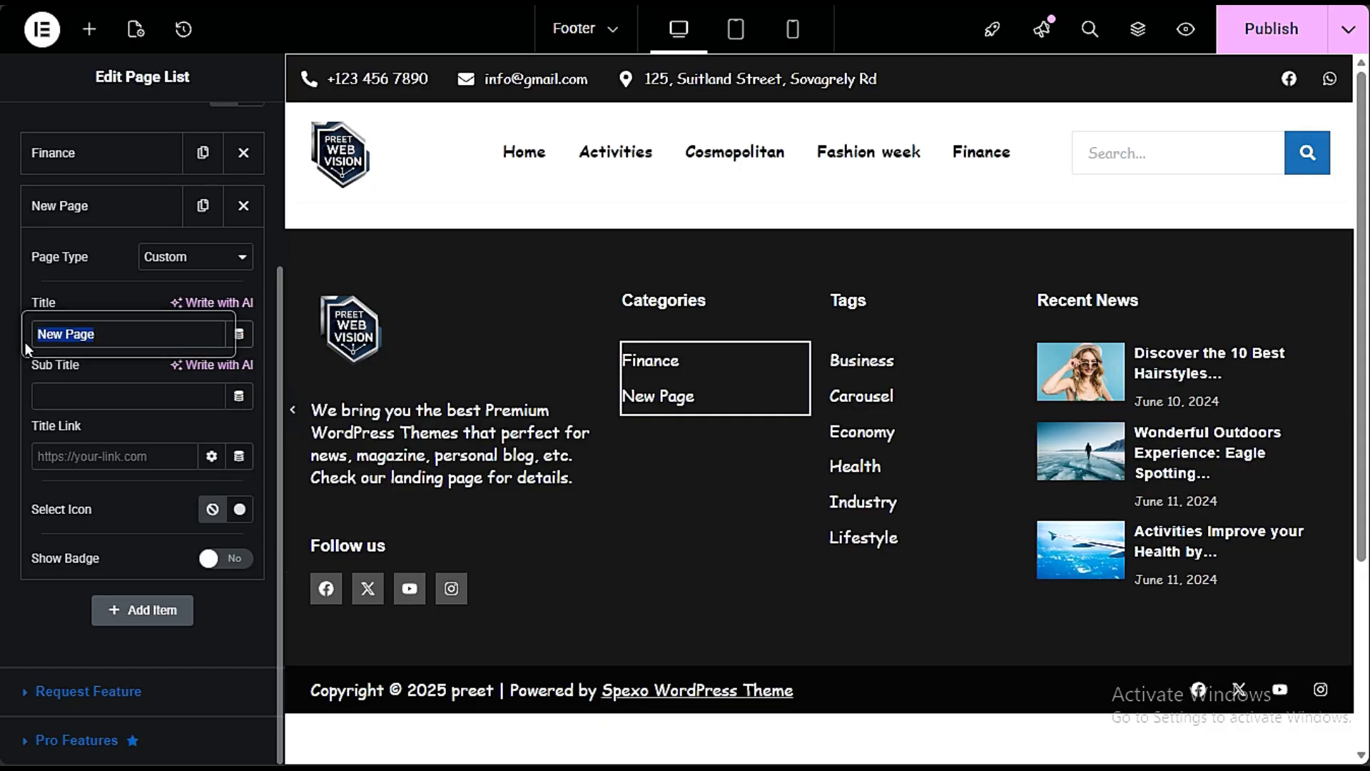
click(76, 456)
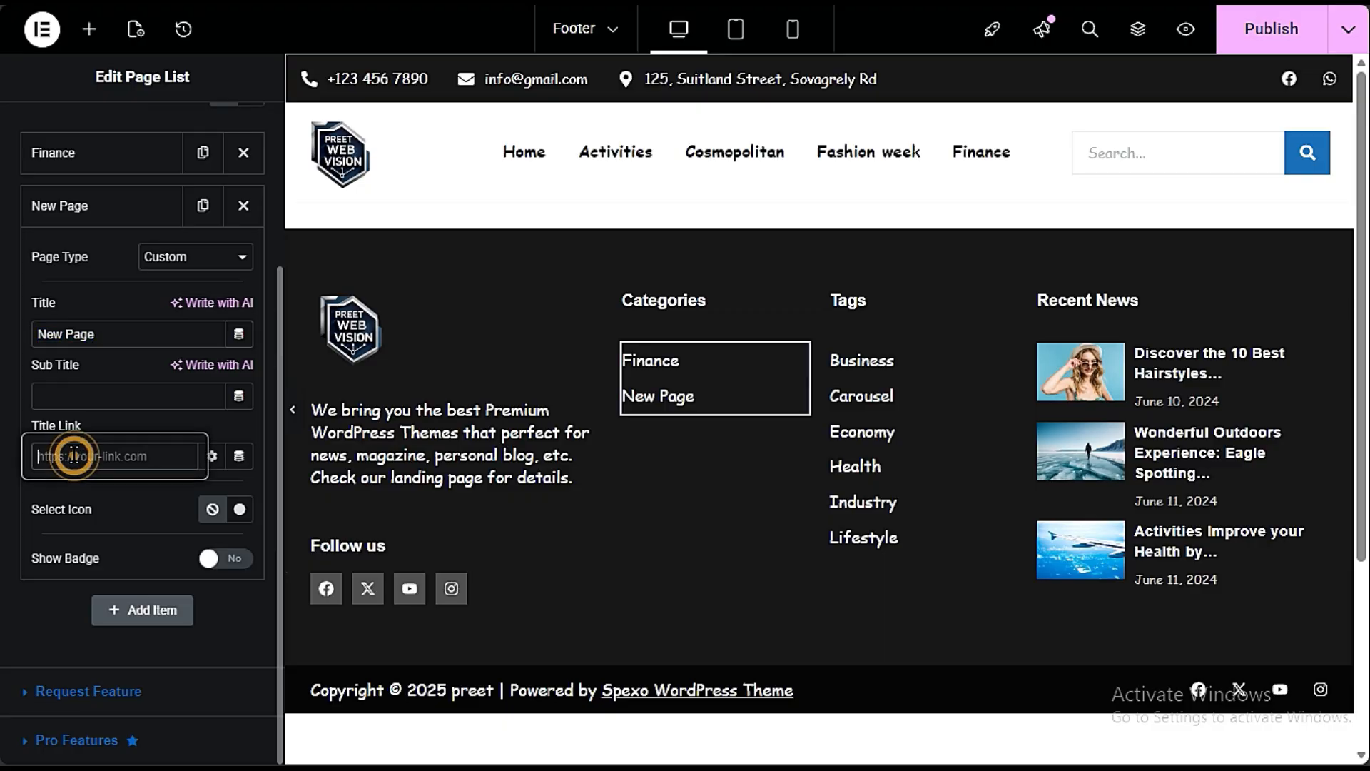
key(ctrl+v)
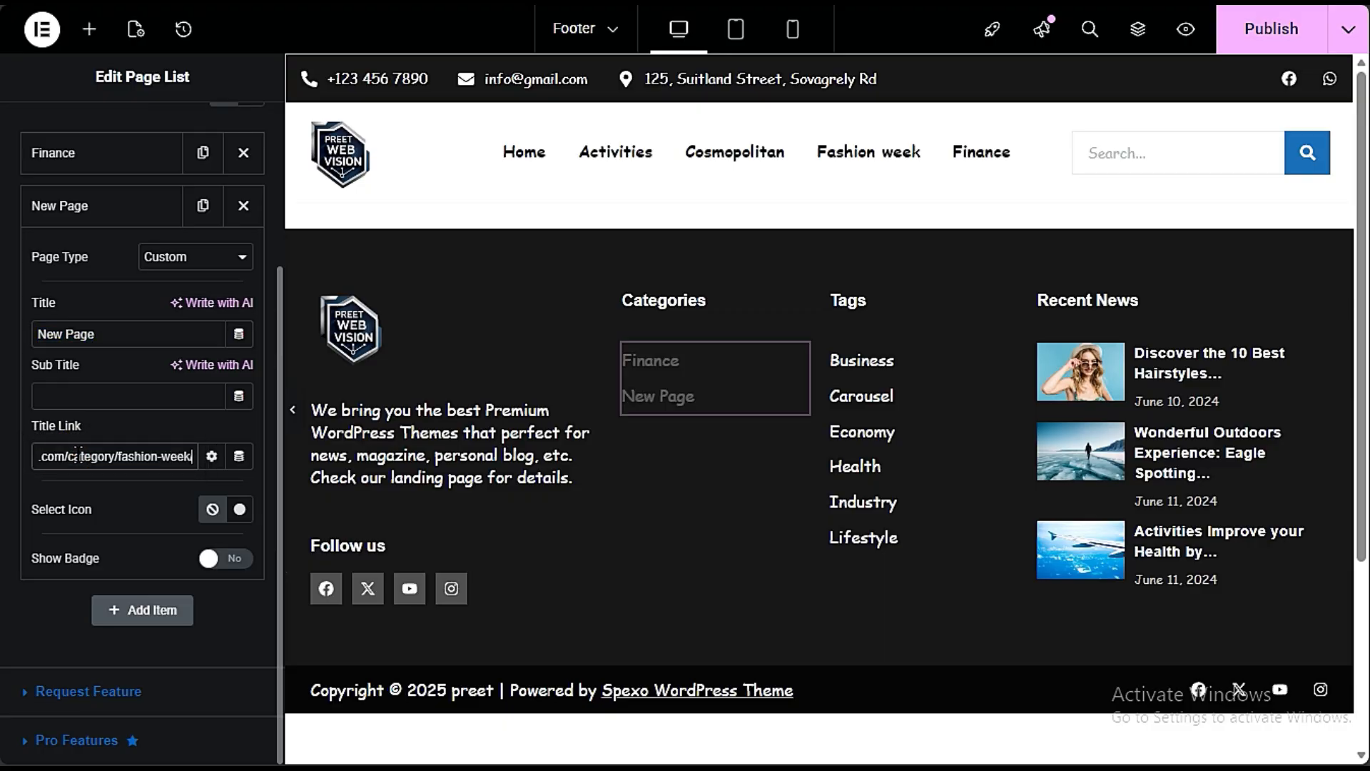
Step: Title the new Categories item "Fashion Week" and publish the footer
drag(99, 344, 33, 333)
text(Fashion)
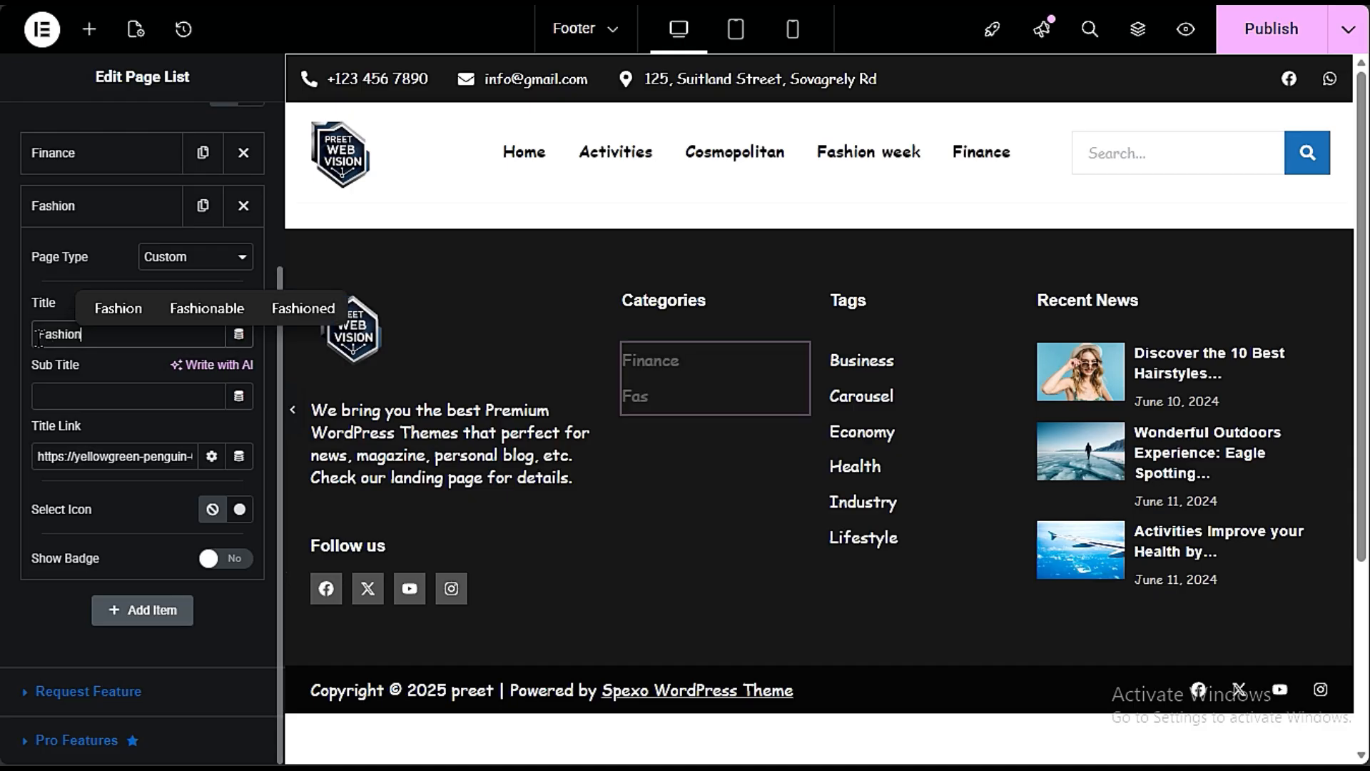
text( Week)
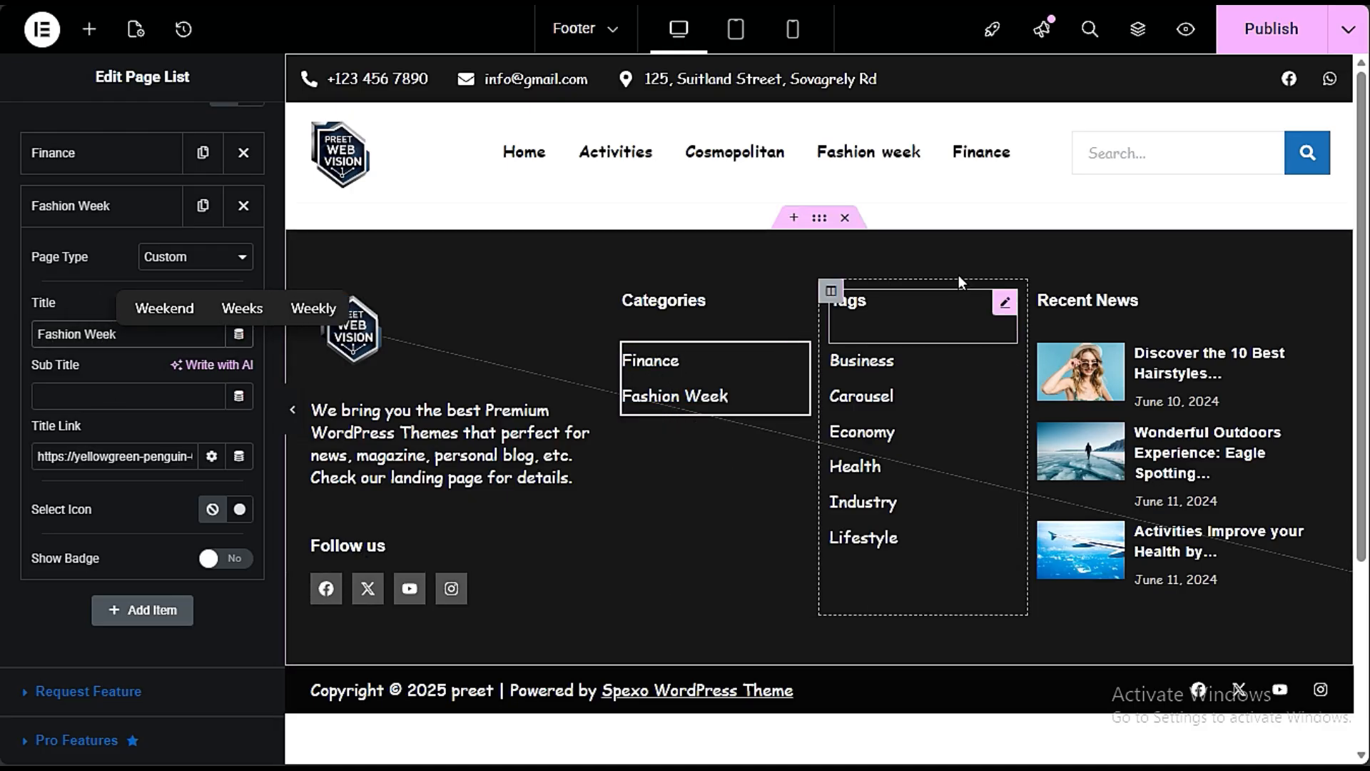
click(1295, 41)
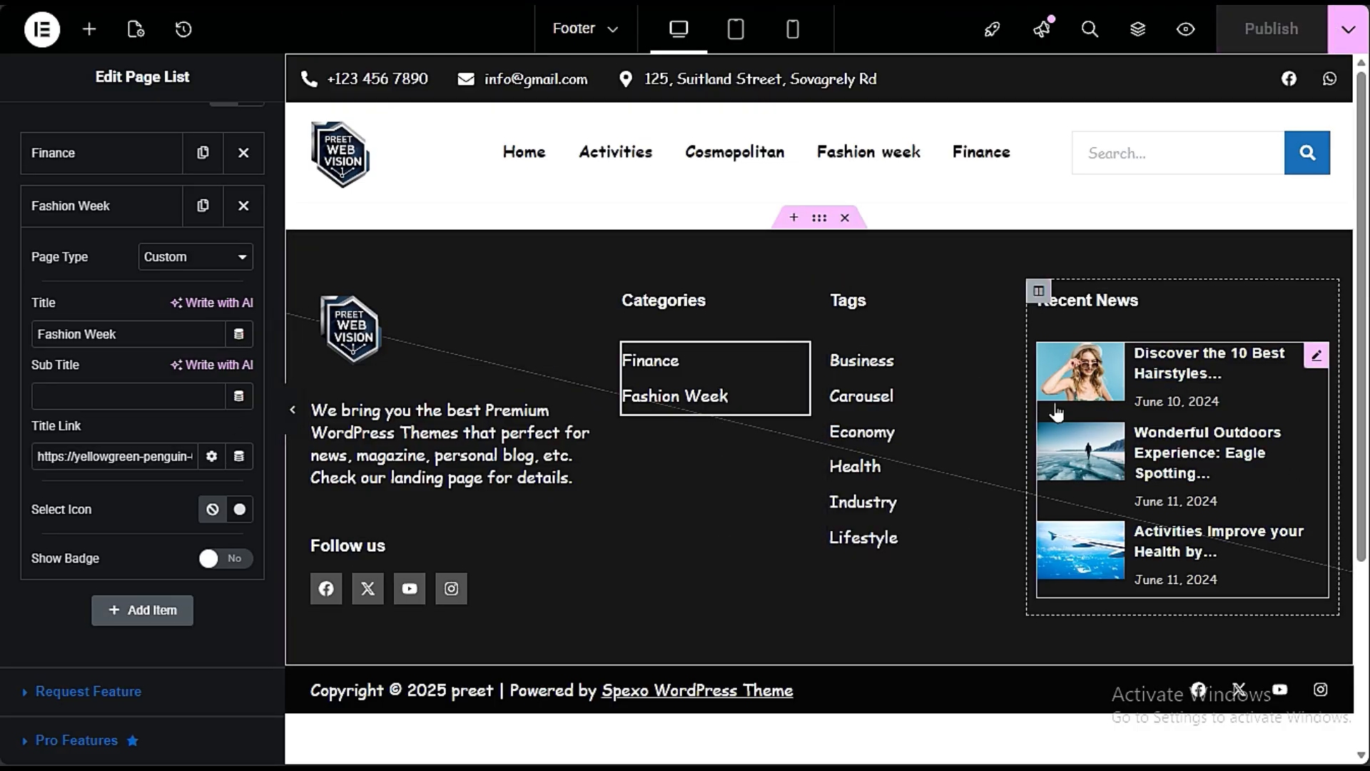
Step: Delete the Tags column from the footer
click(935, 423)
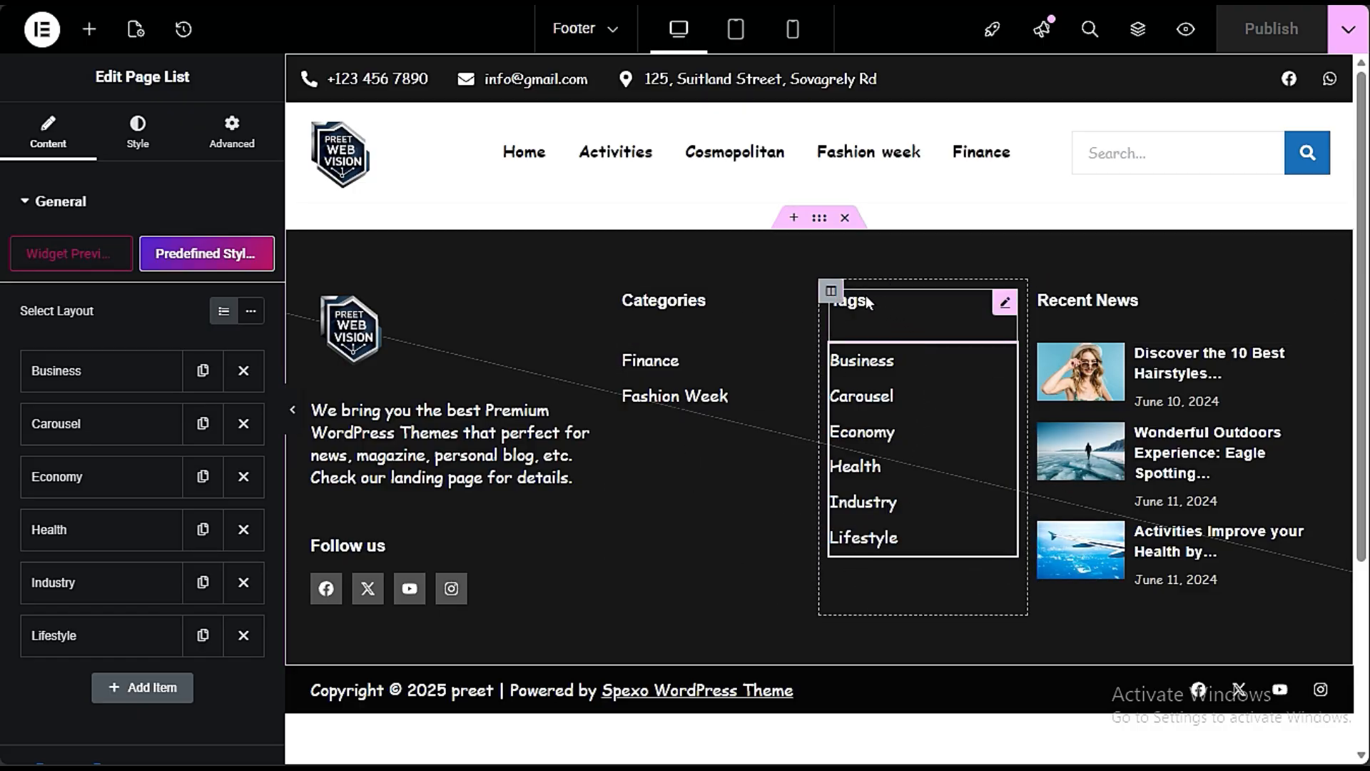
right_click(829, 303)
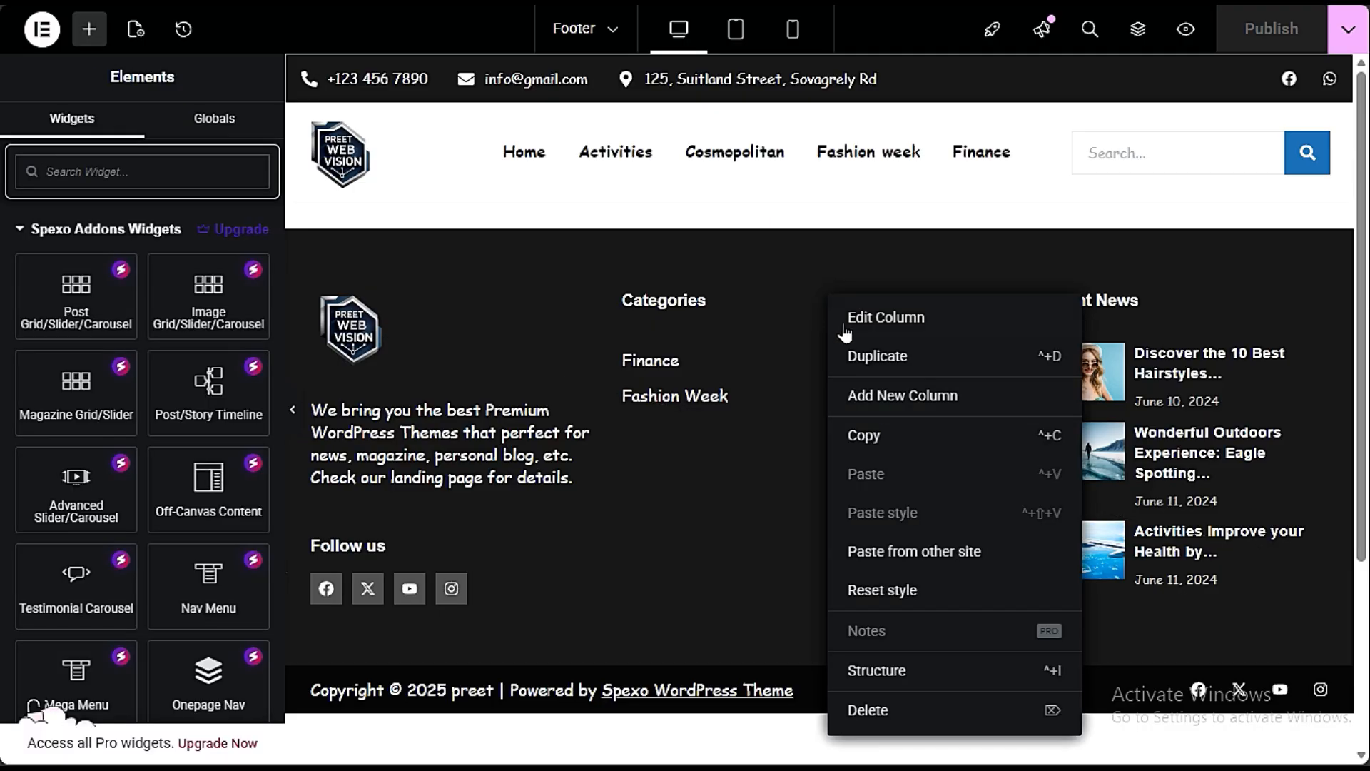
click(923, 711)
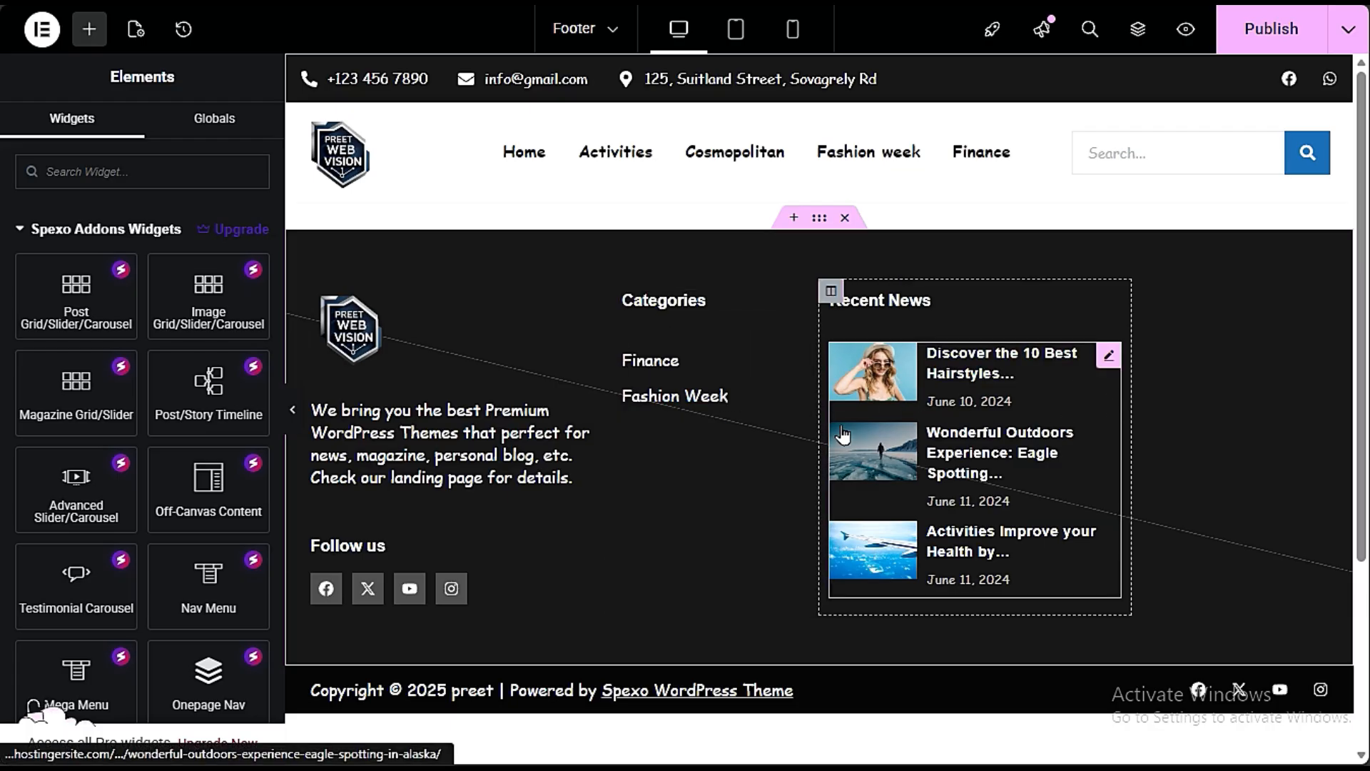
Step: Try to widen the footer's Recent News column by setting its column width to 45%
click(818, 429)
click(813, 293)
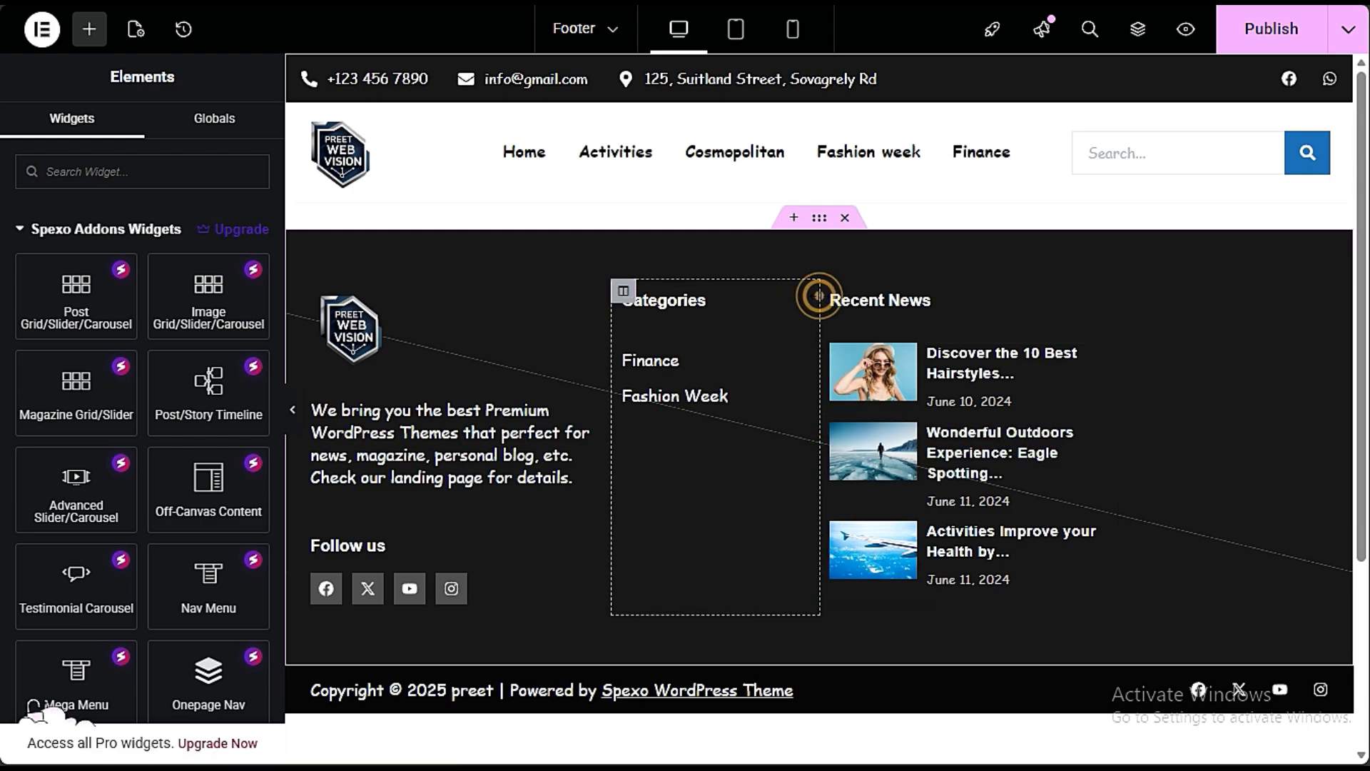
click(230, 249)
double_click(231, 250)
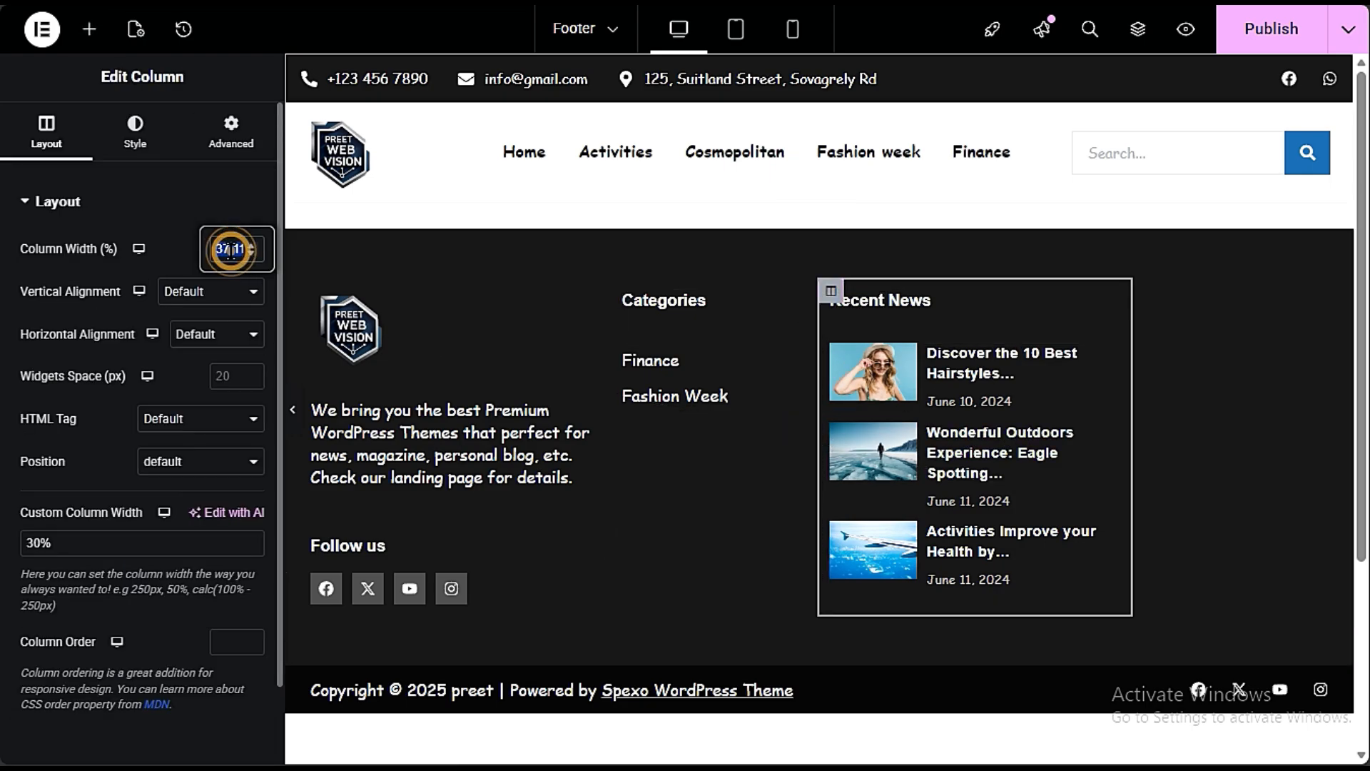
text(45)
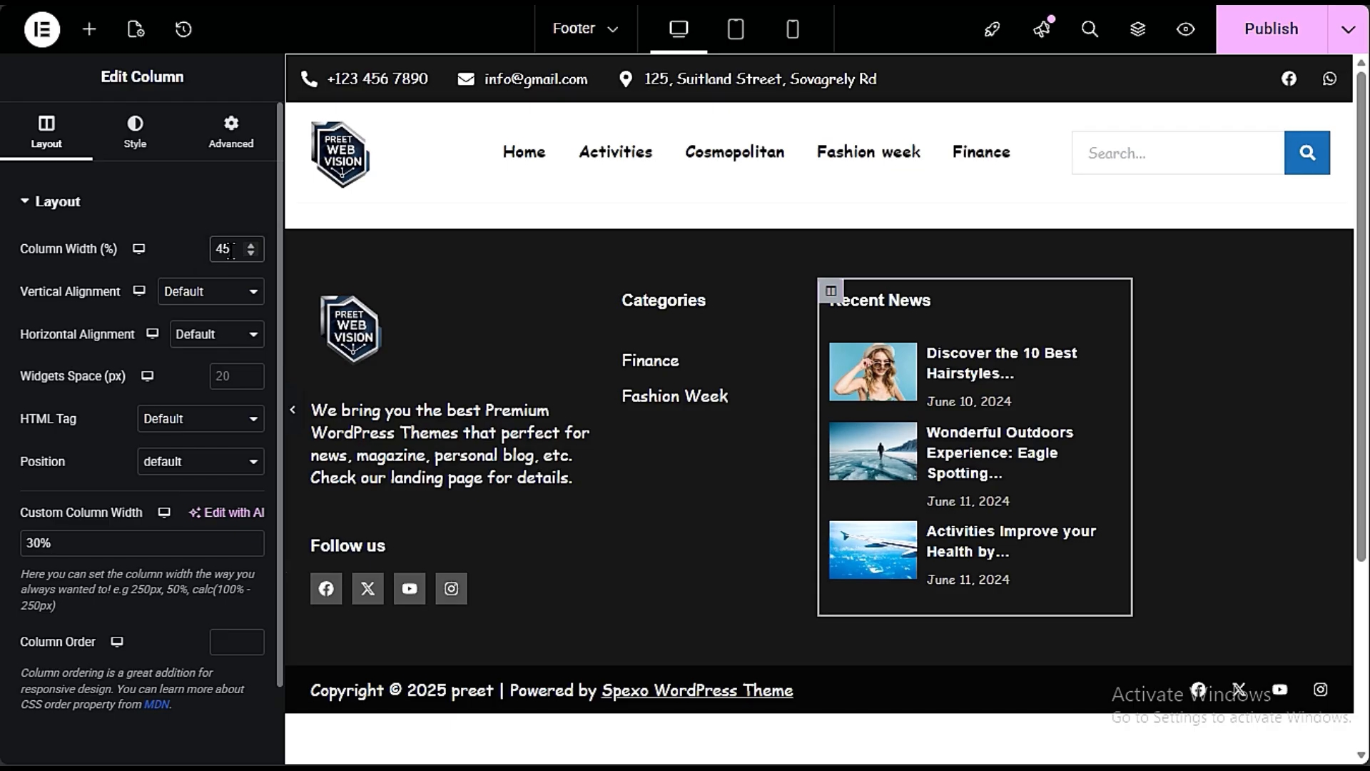
click(606, 455)
Step: Try setting the Recent News column's width to 44%
click(863, 403)
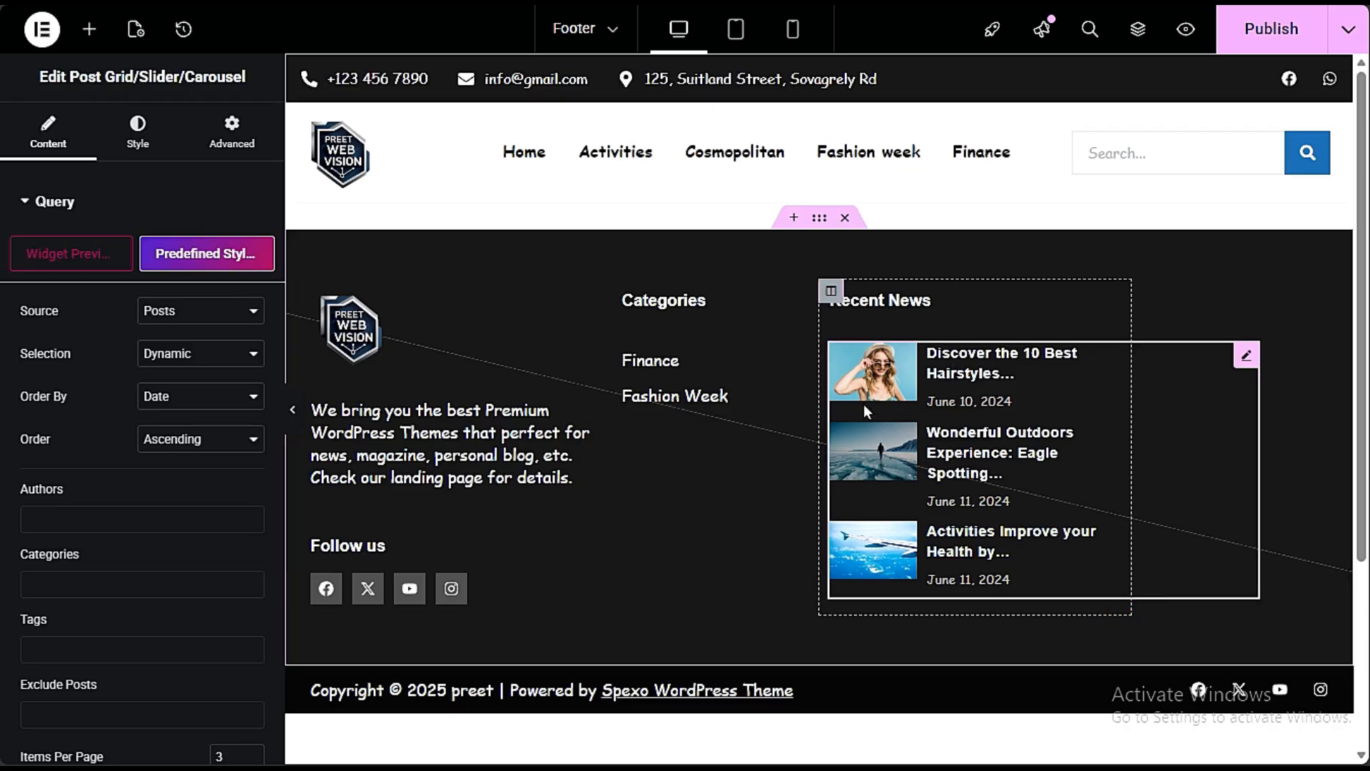
click(830, 291)
double_click(224, 249)
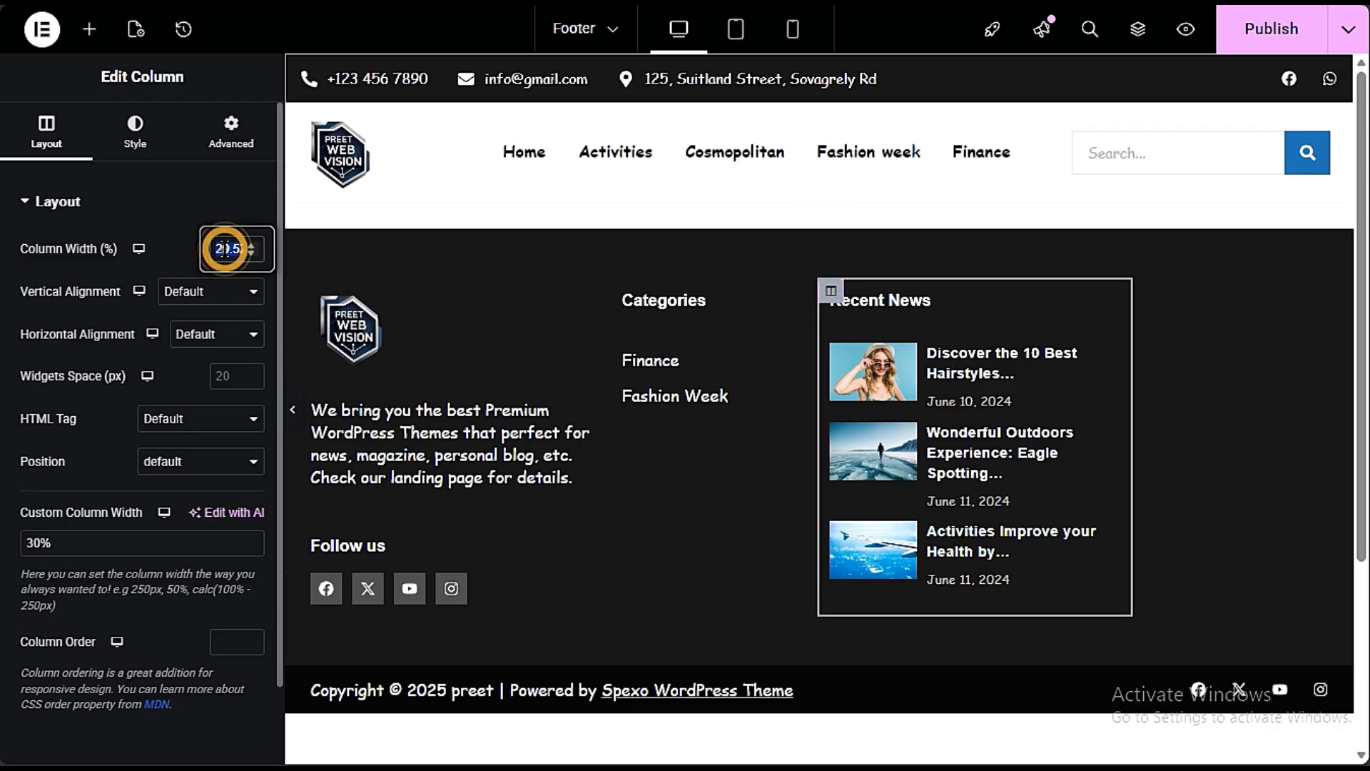
text(44)
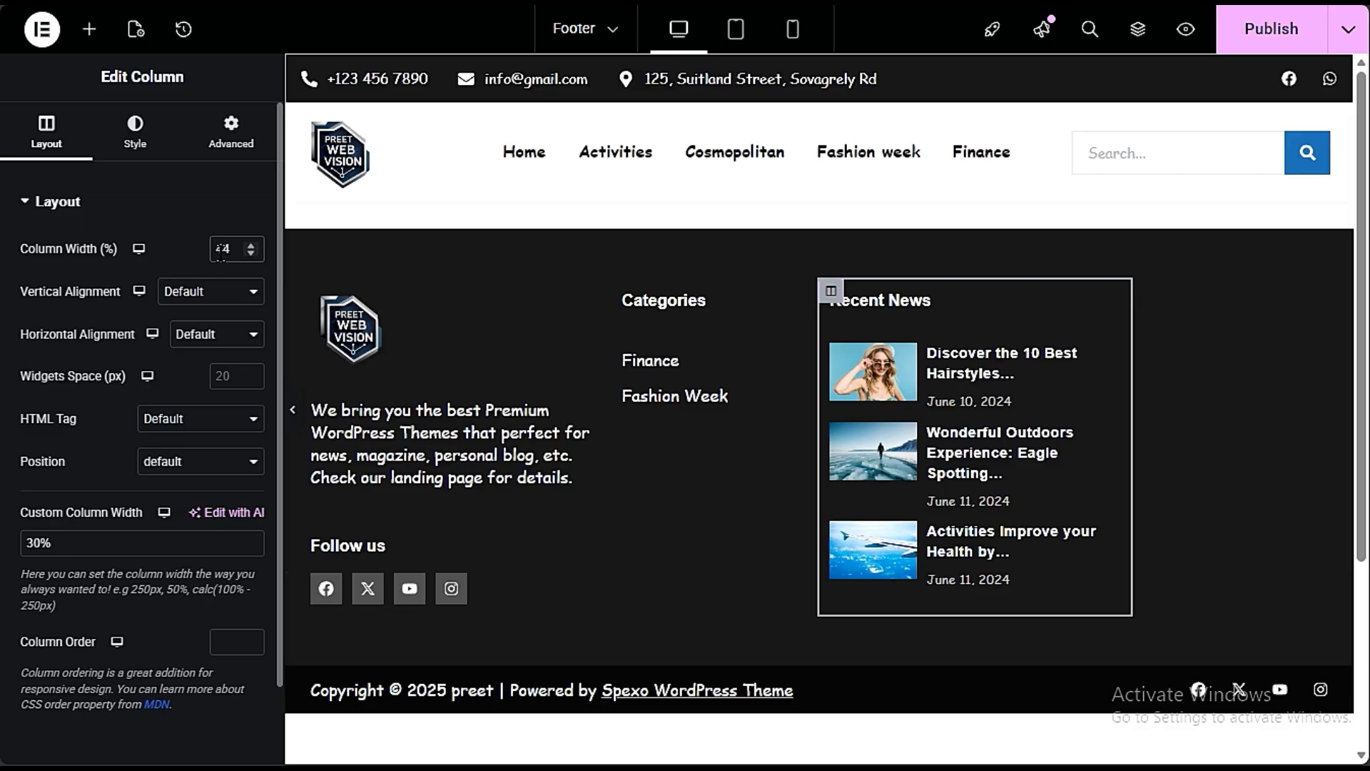
click(221, 251)
click(196, 298)
click(141, 254)
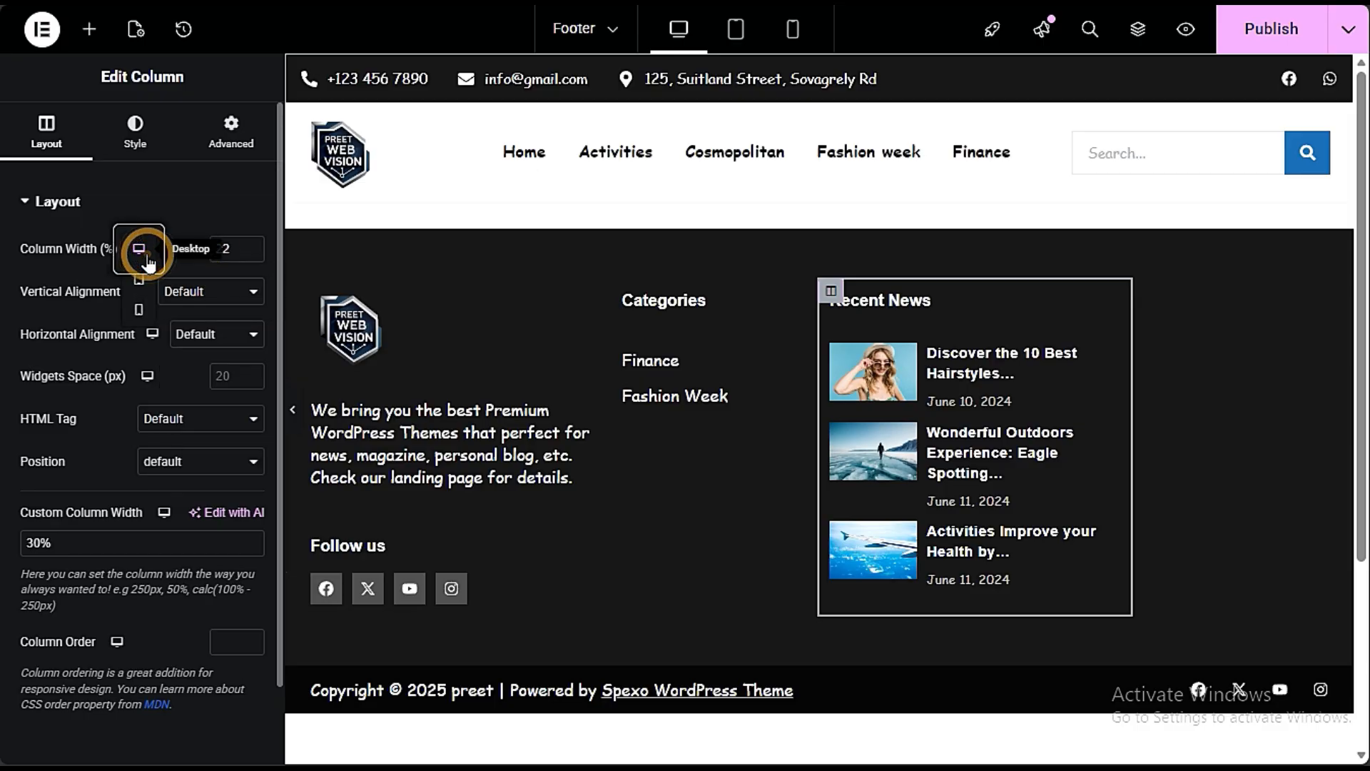
click(142, 254)
click(190, 215)
click(163, 208)
click(178, 461)
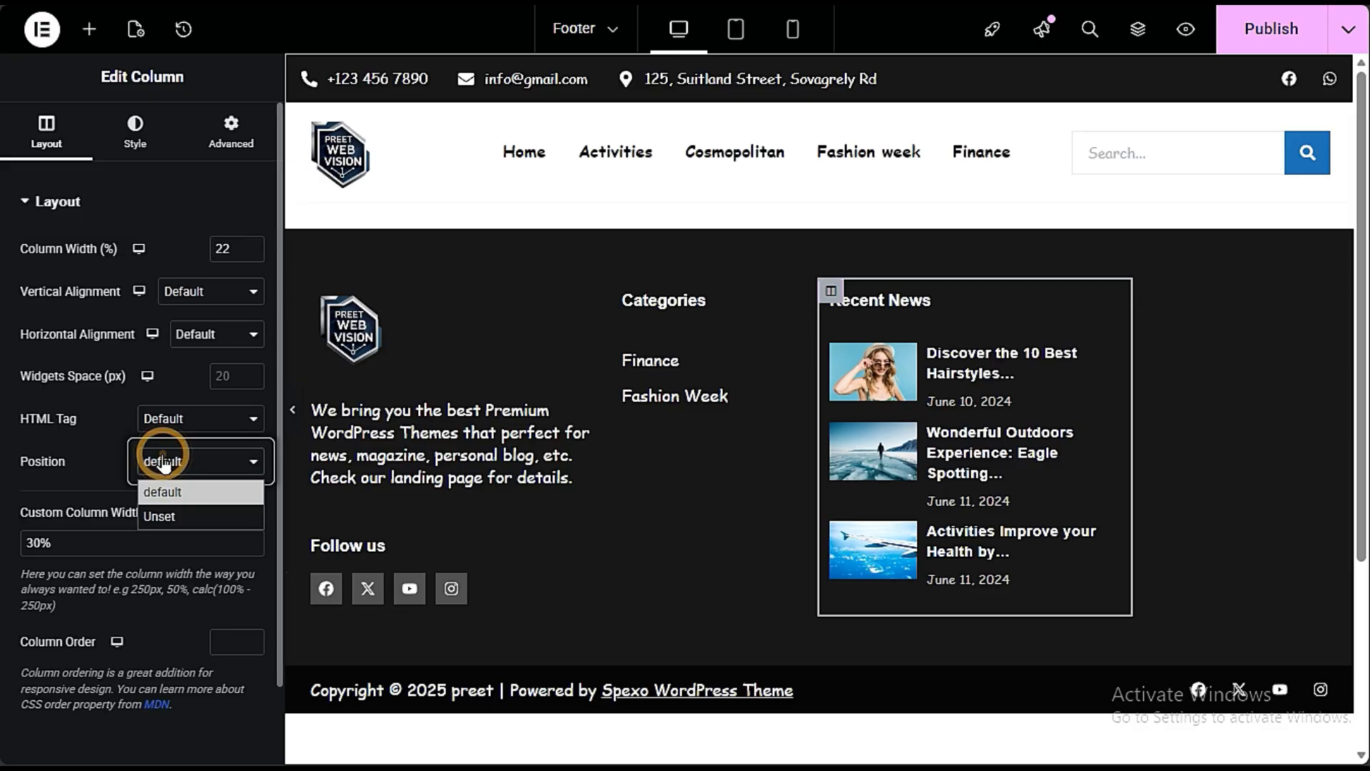
click(179, 516)
click(185, 492)
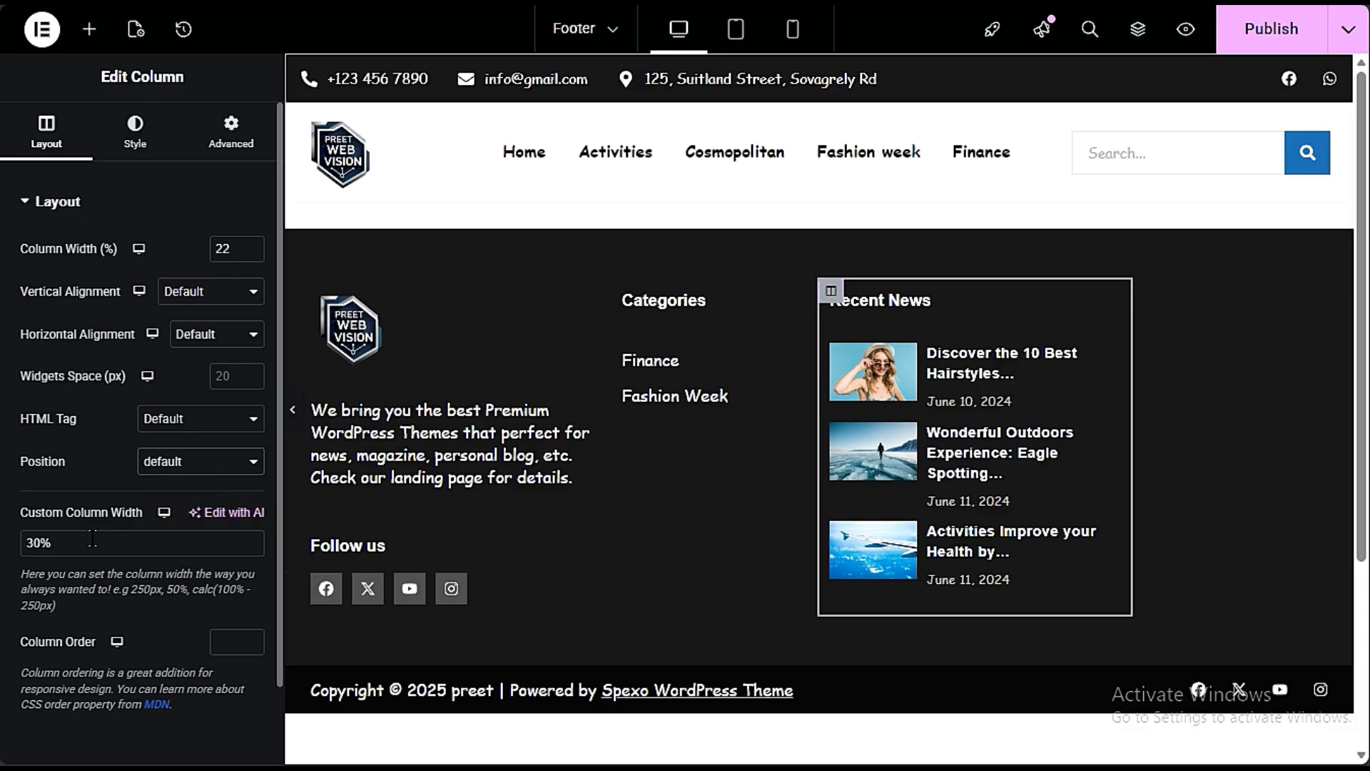
Step: Set the Recent News column's custom column width to 40% and its post grid widget's width to Default
drag(33, 544, 13, 555)
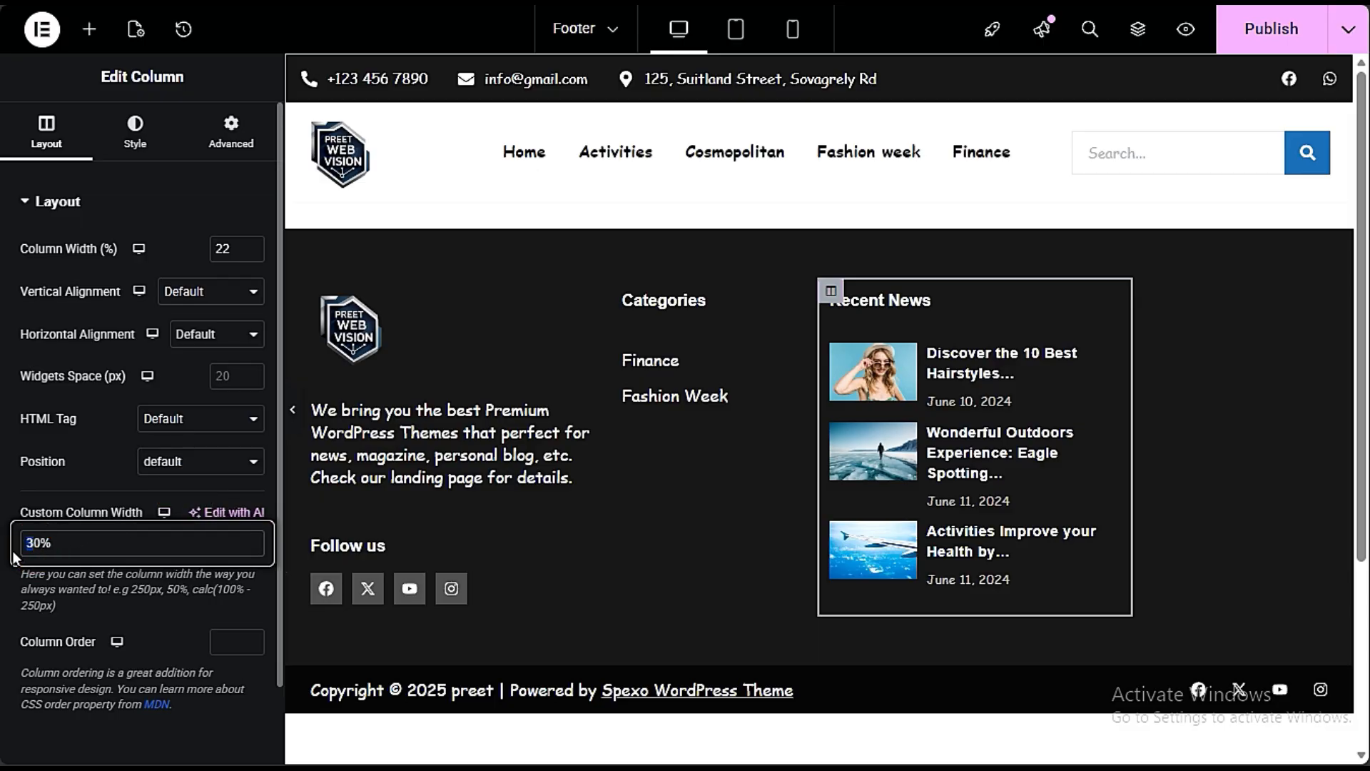
text(4)
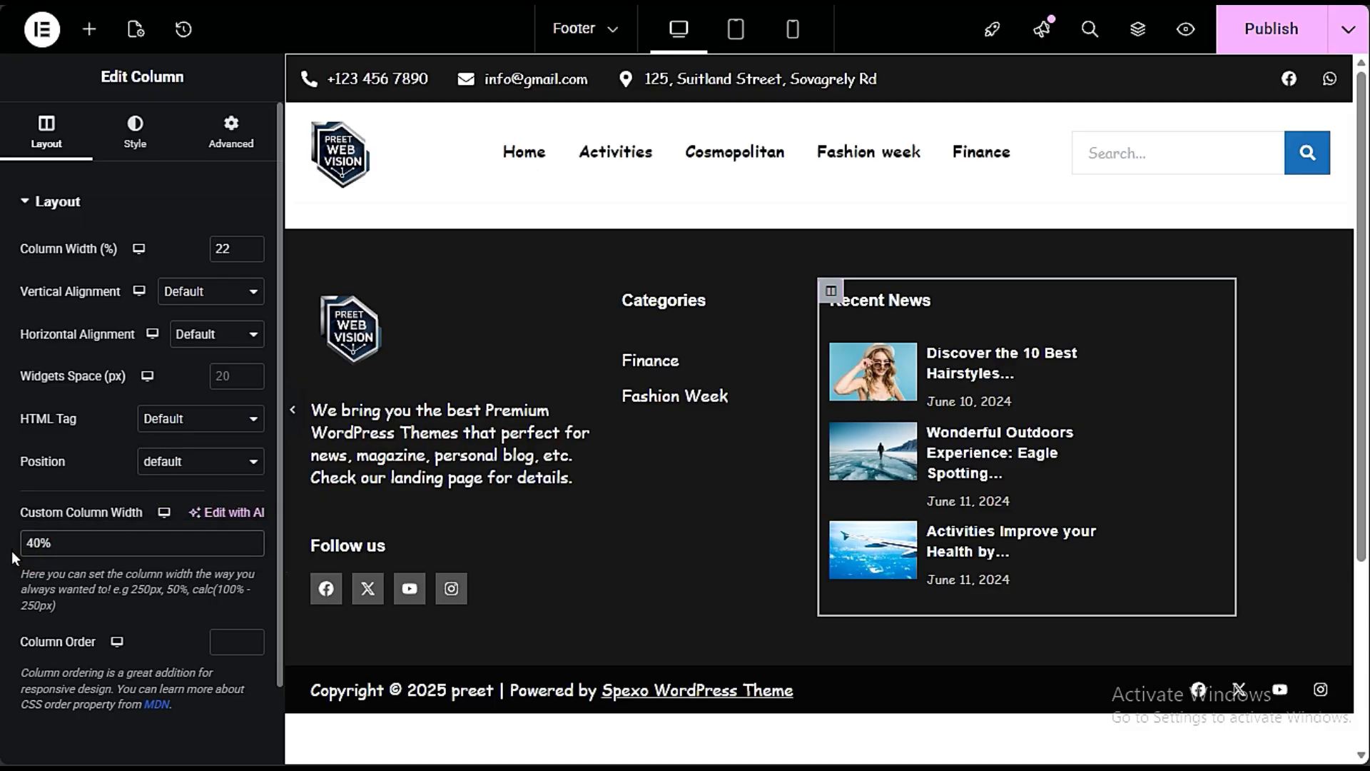
click(1099, 482)
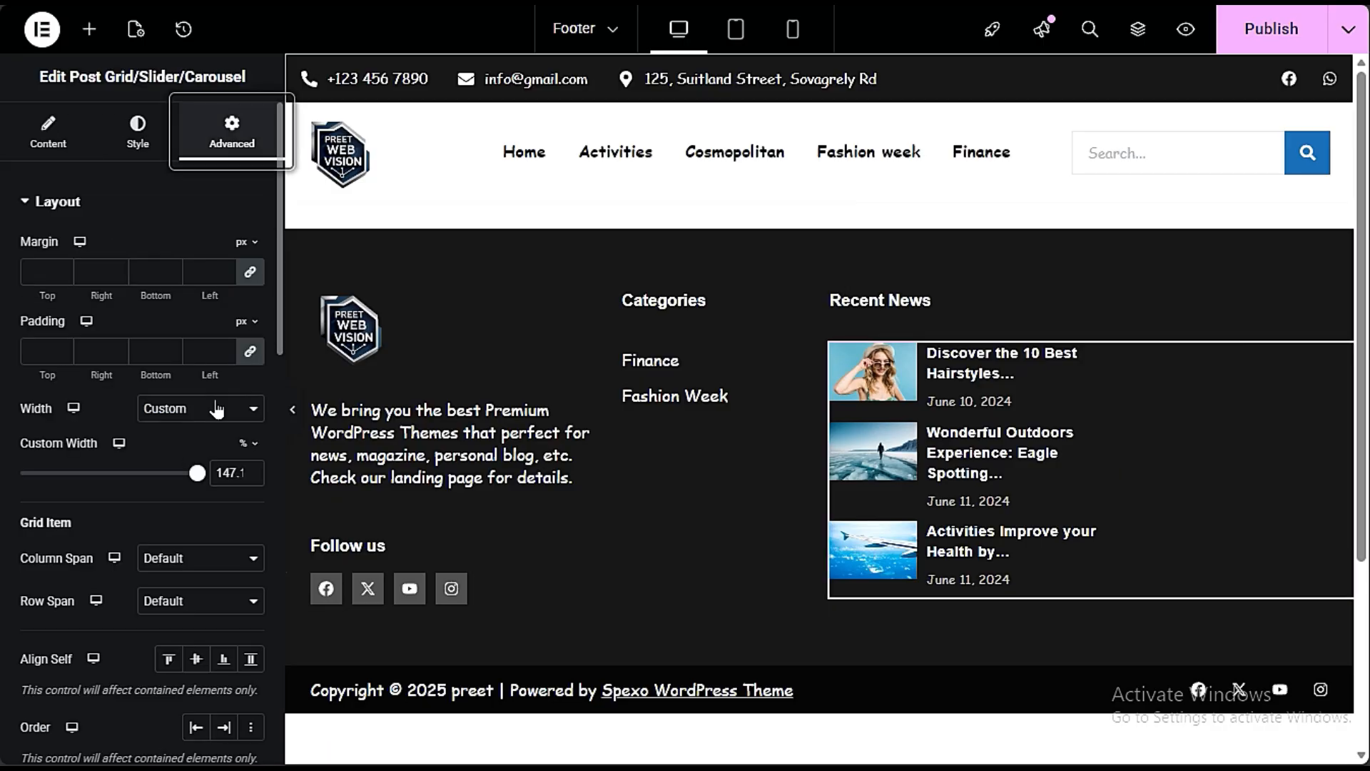
click(216, 408)
click(189, 443)
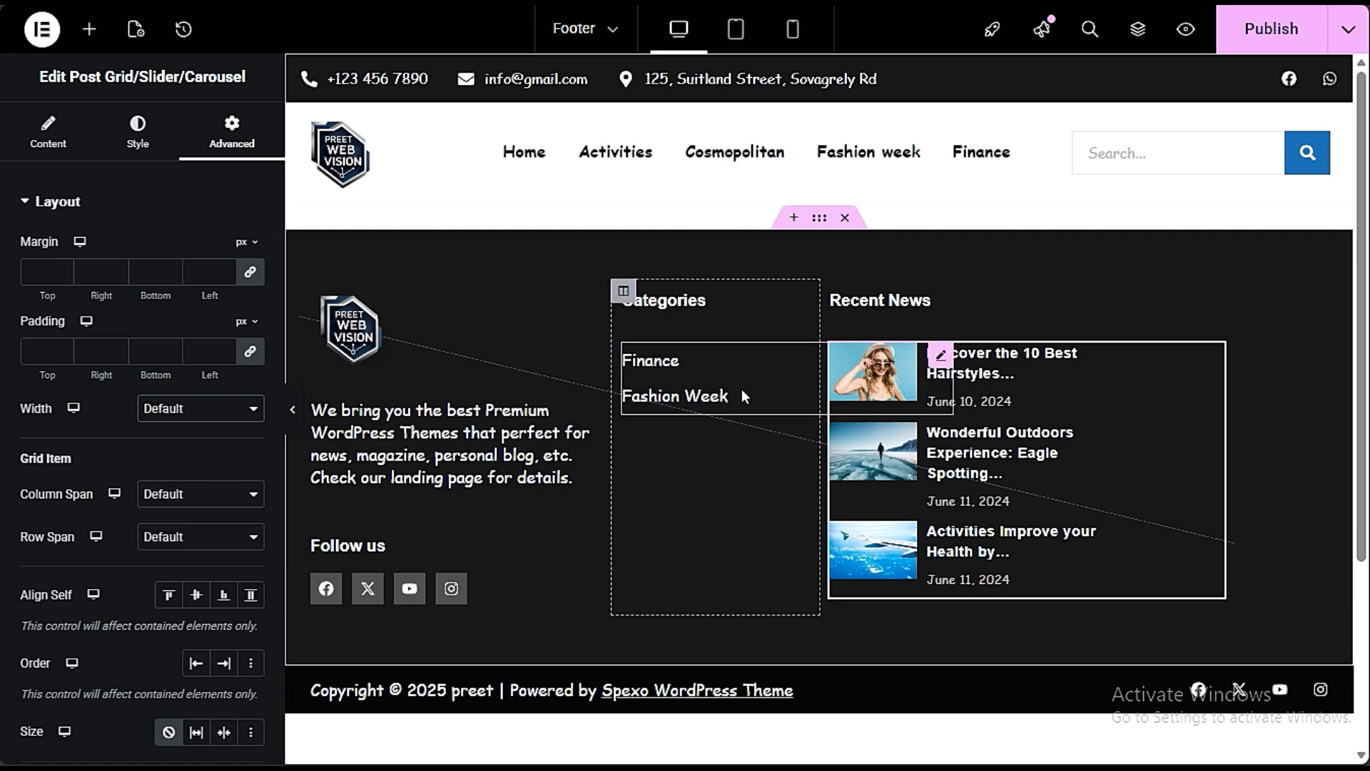
Step: Set the Categories column's custom column width to 33%
click(623, 291)
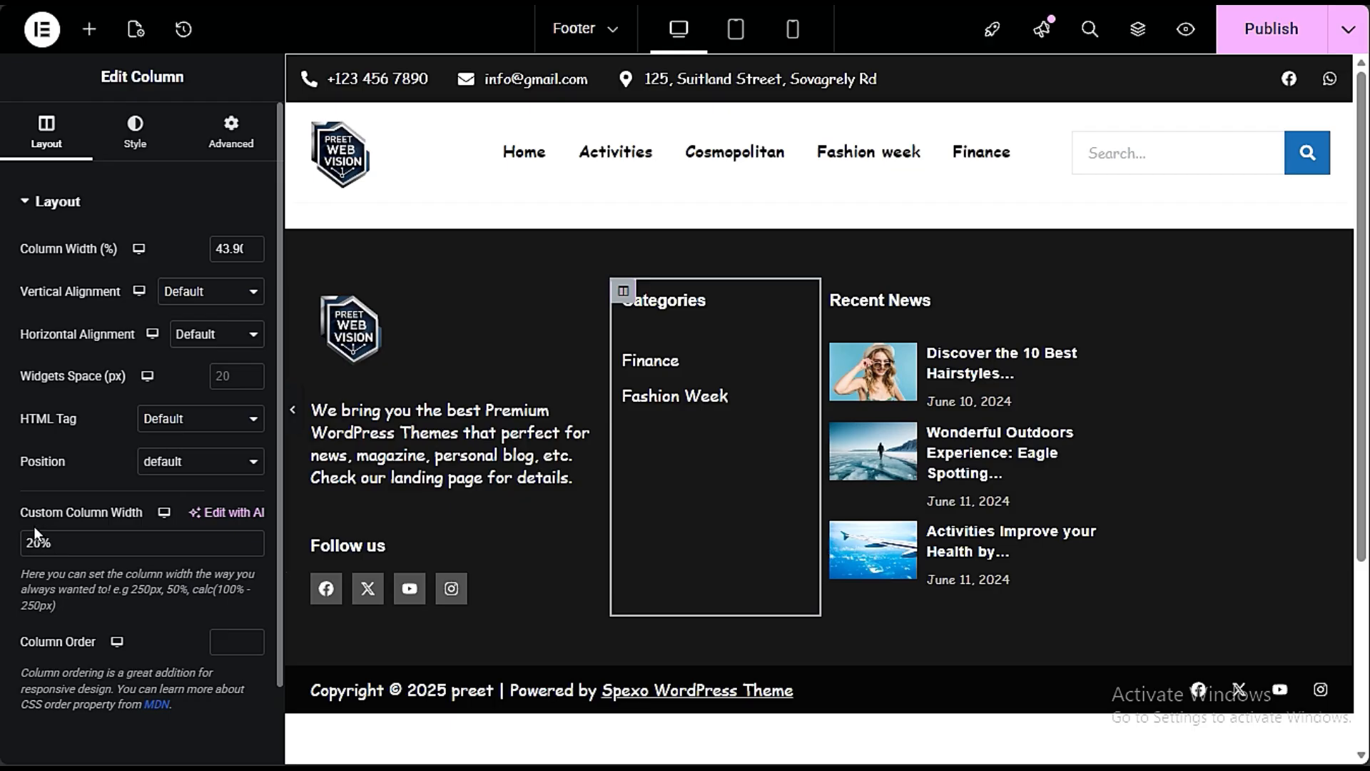
click(34, 544)
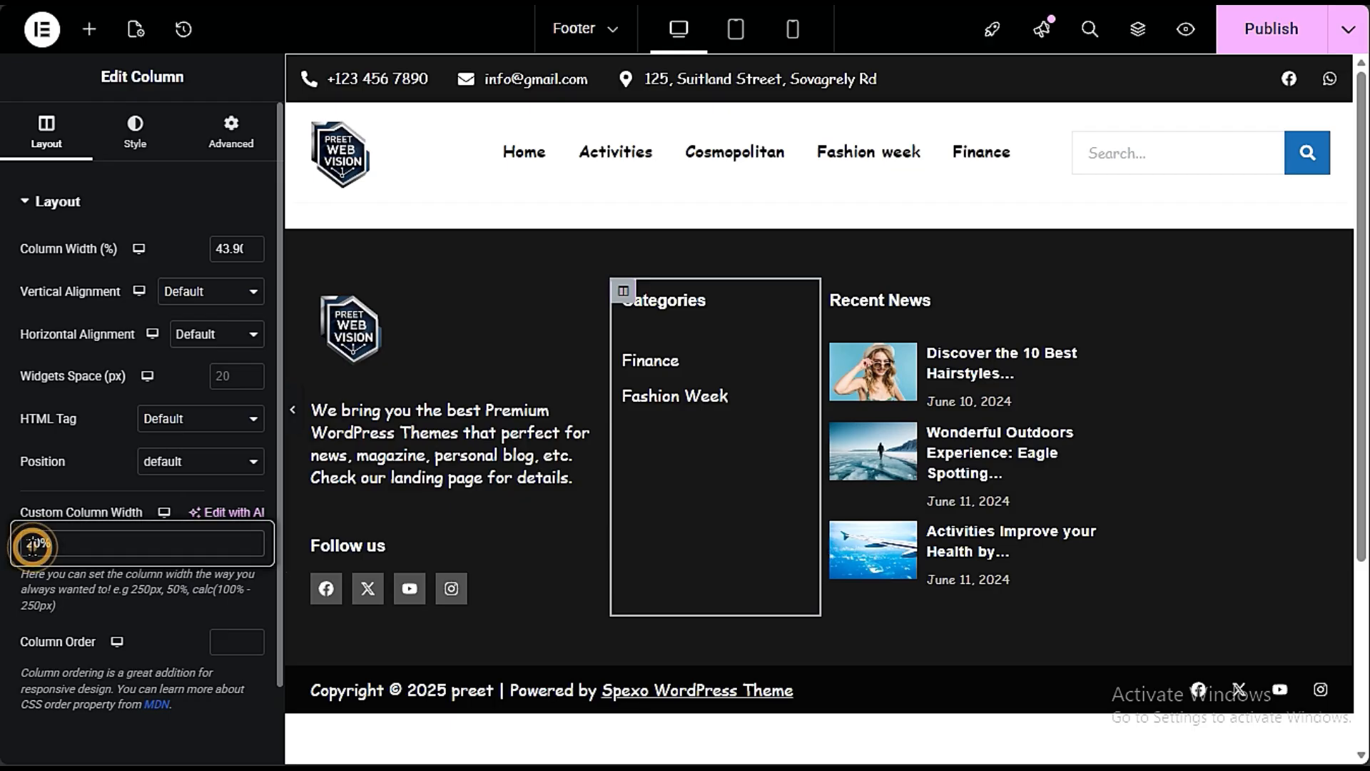
text(3)
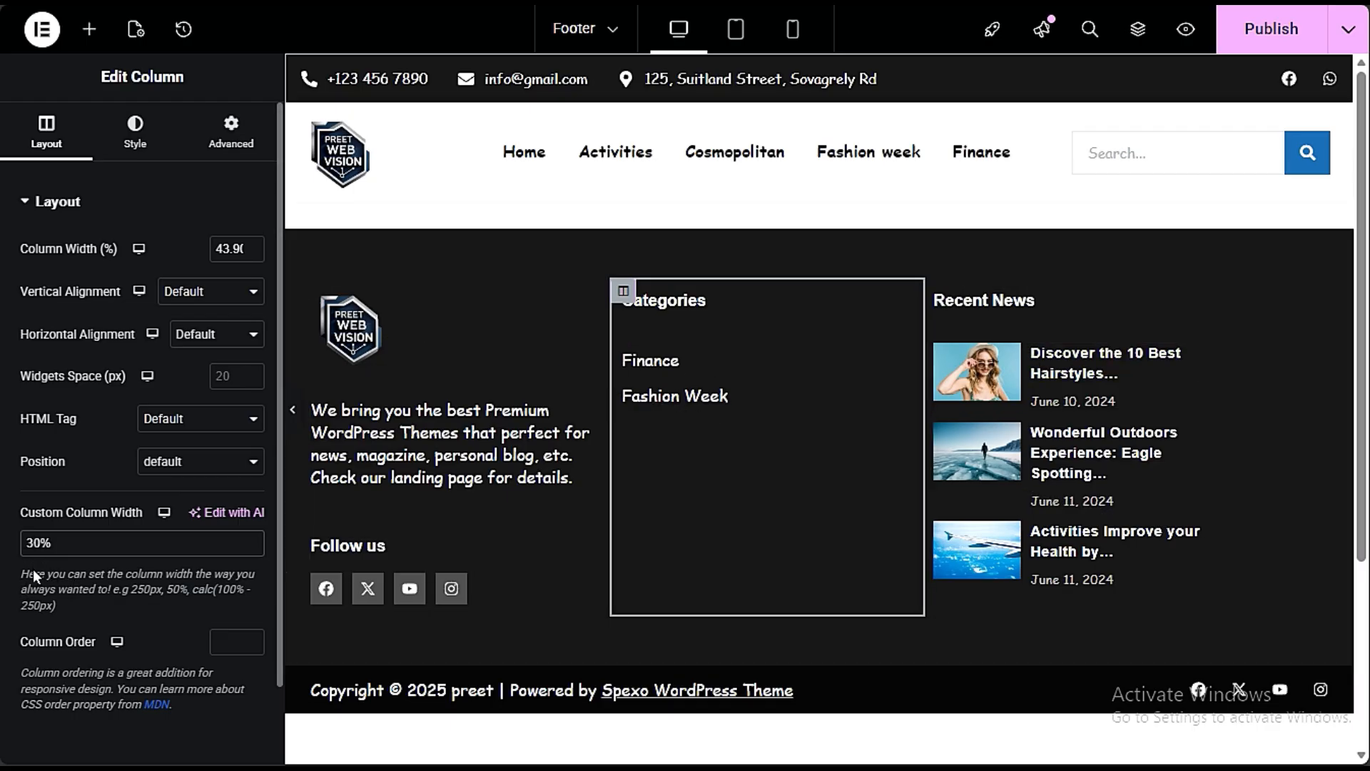
text(6)
text(33)
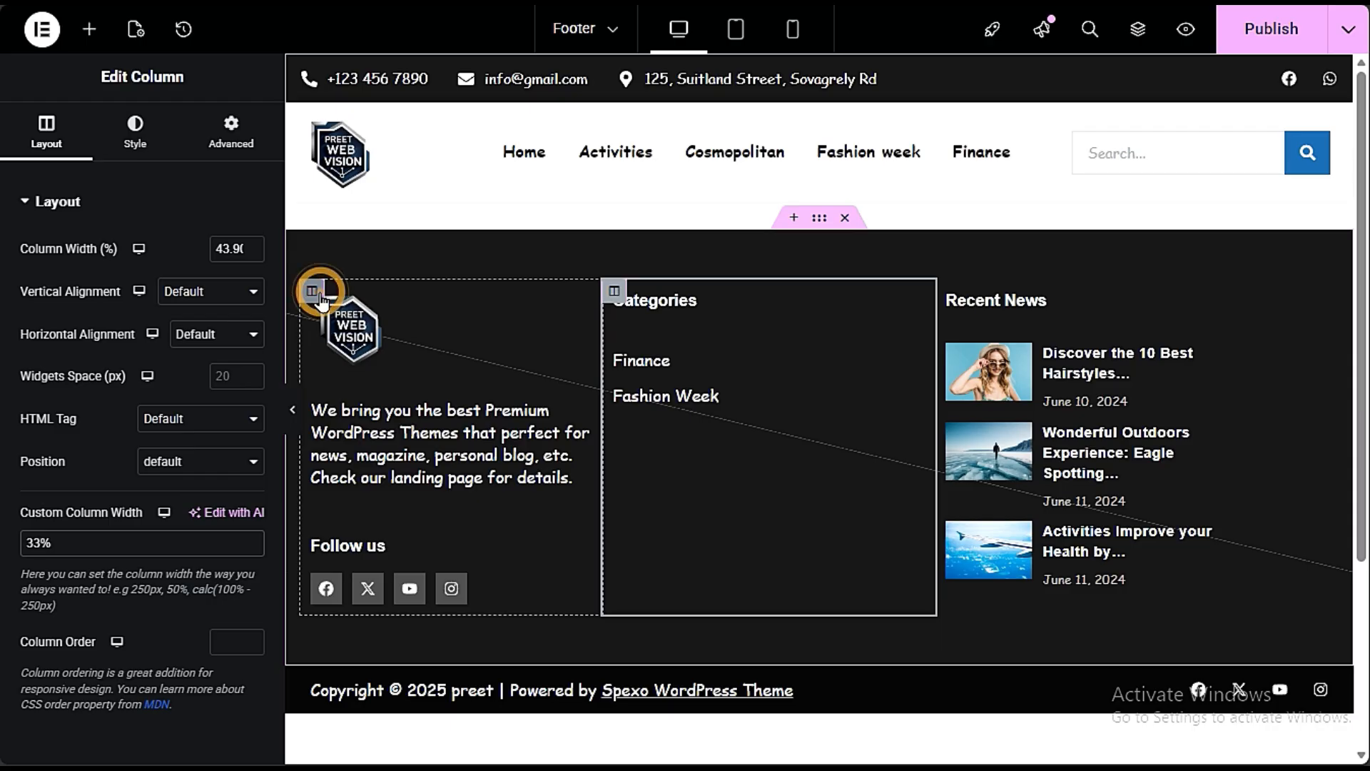
Step: Set the custom column width of both the footer's logo column and its Recent News column to 33%
click(319, 295)
drag(40, 545, 25, 544)
text(3)
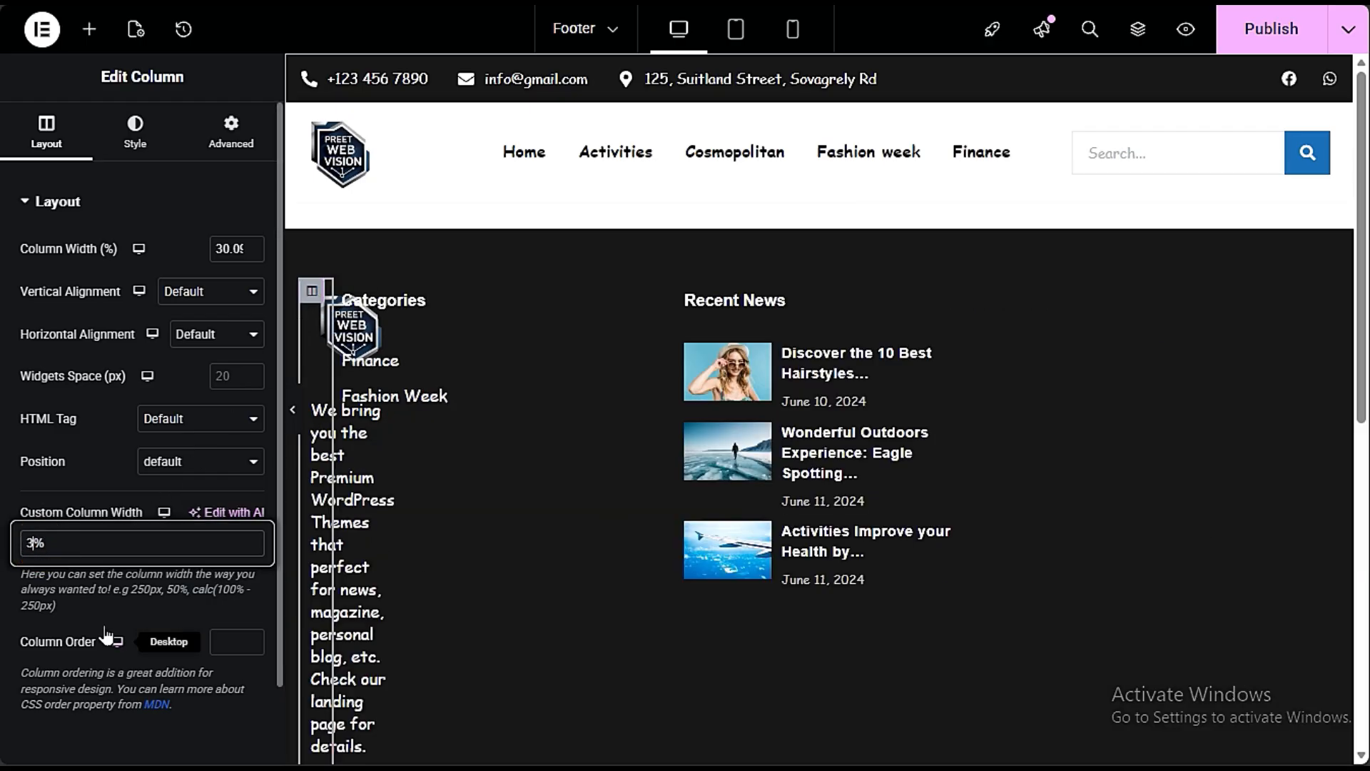
text(3)
click(968, 308)
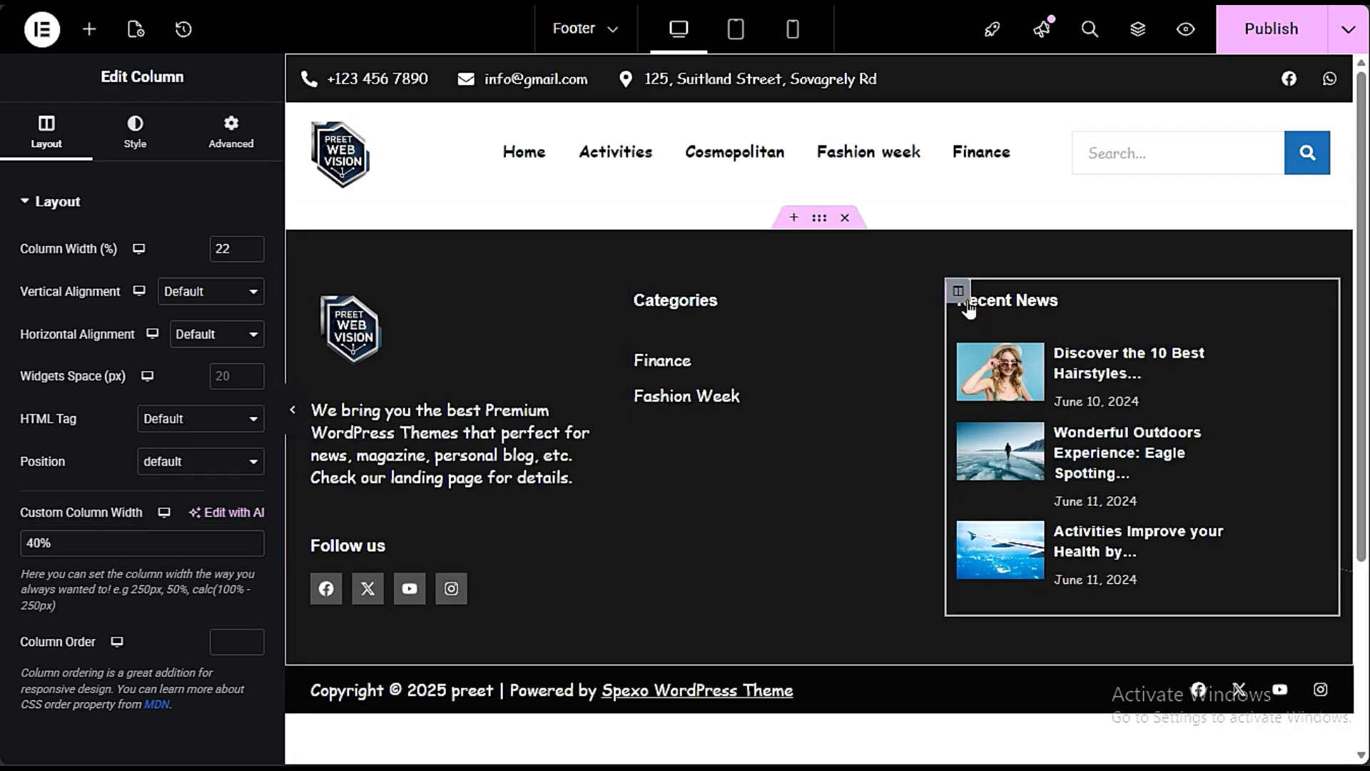
drag(41, 545, 26, 545)
text(33)
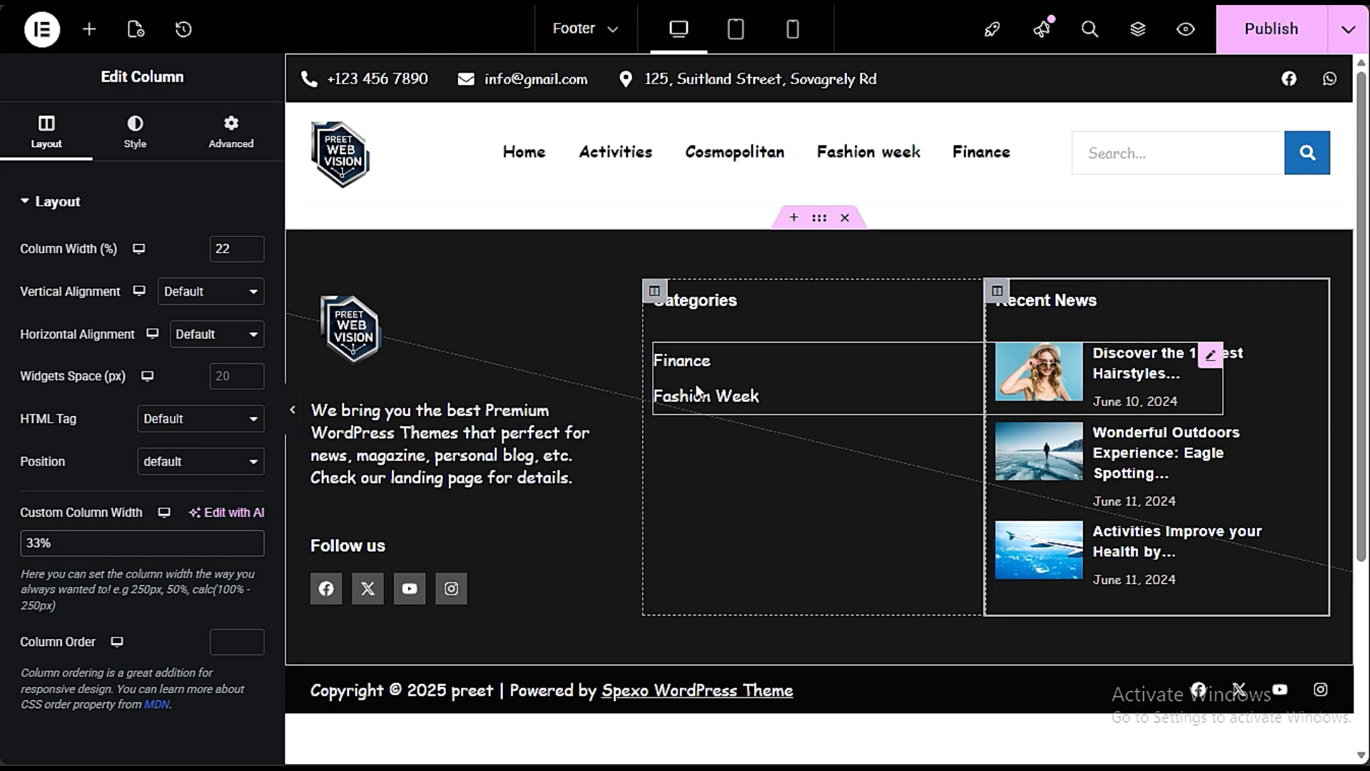
Step: Set the width of the Categories page list widget to Default and publish the footer
click(917, 391)
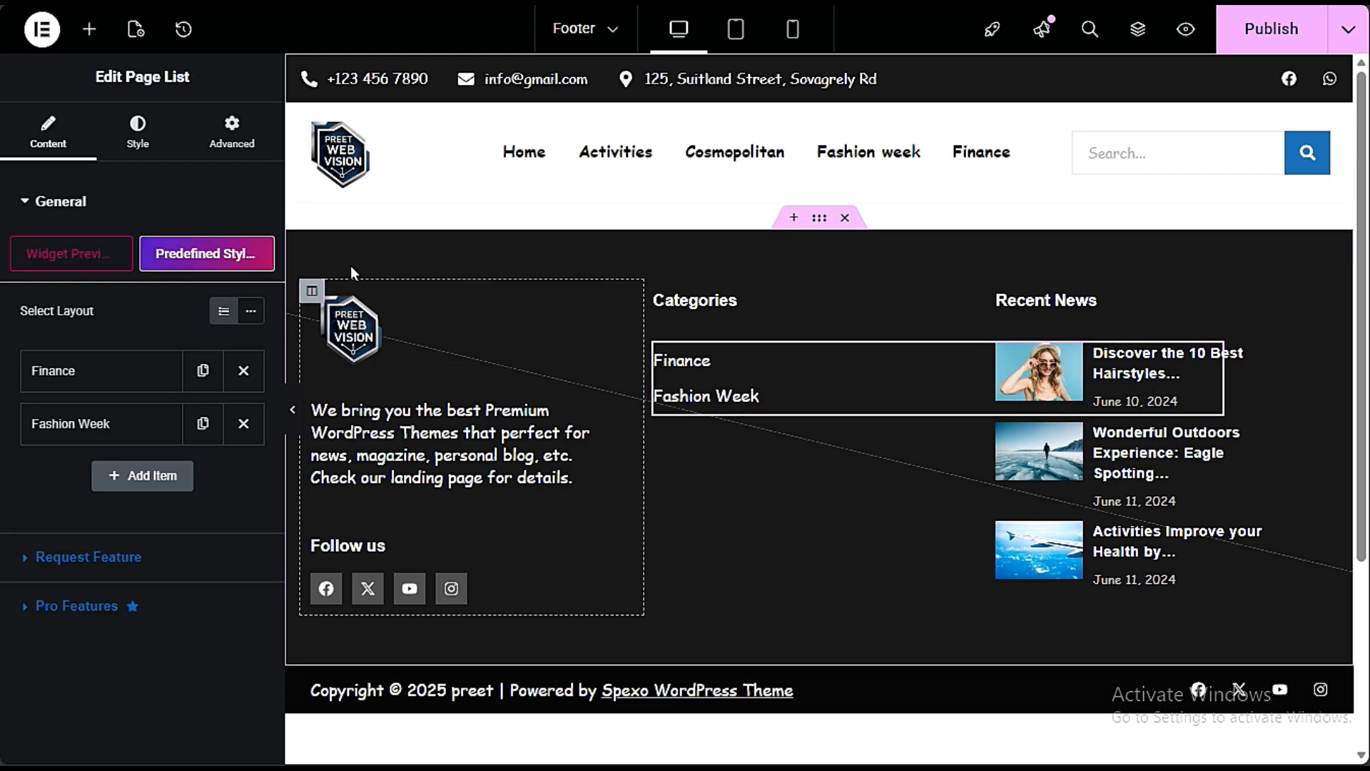
click(229, 130)
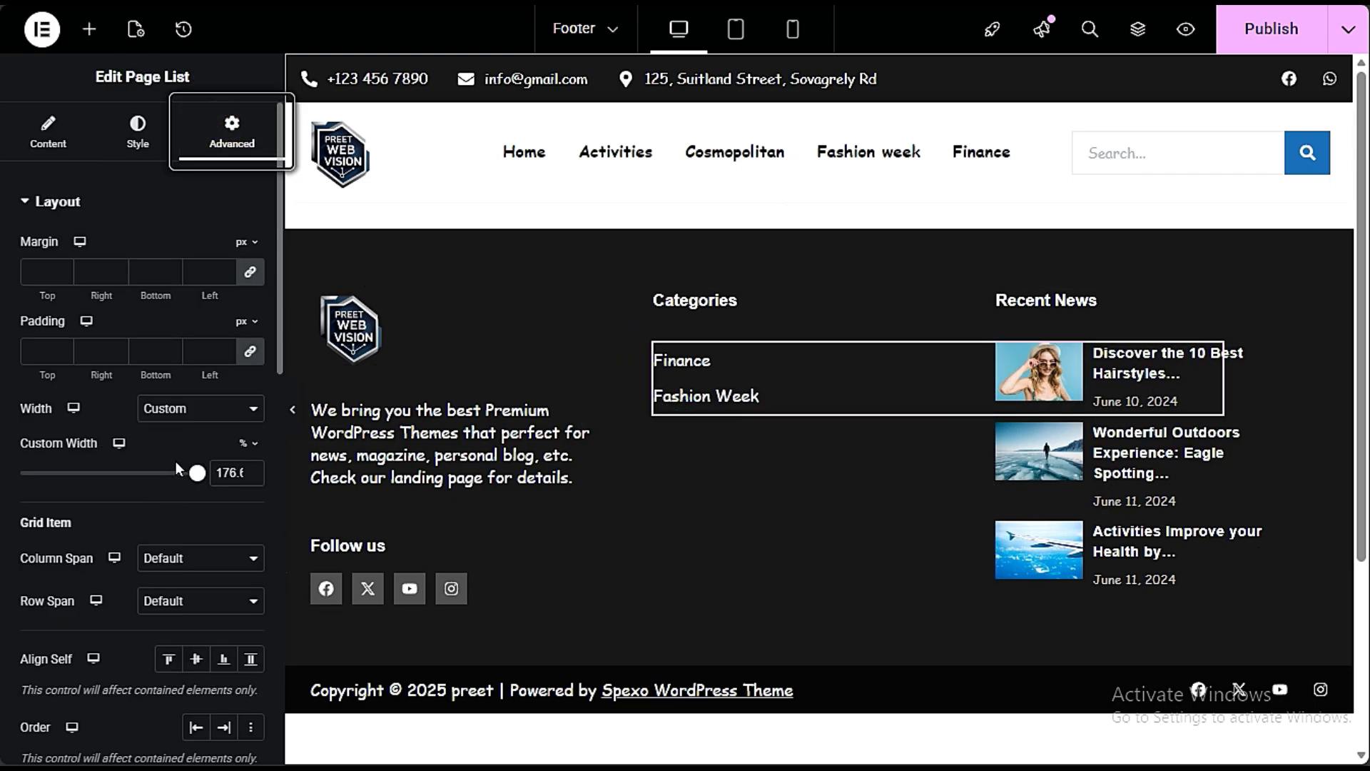
click(191, 407)
click(158, 437)
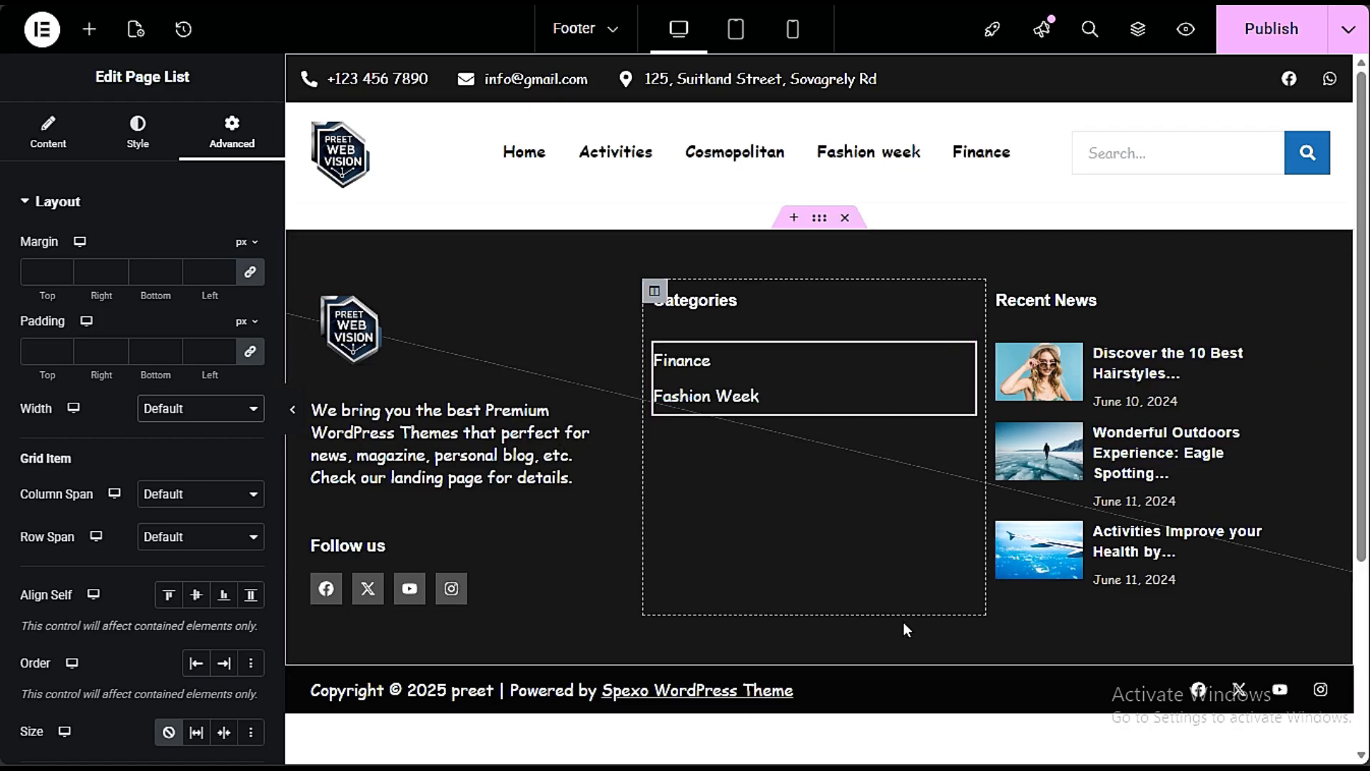
click(1266, 29)
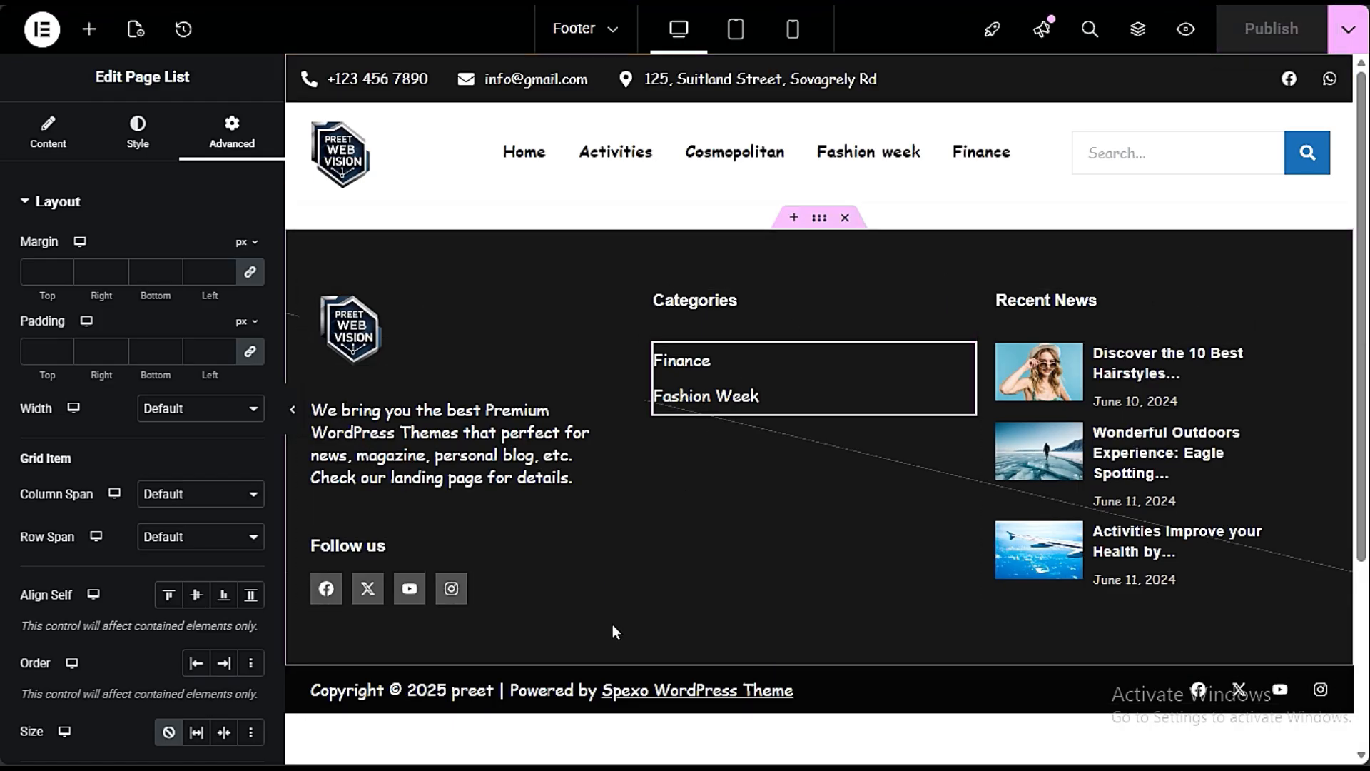
Step: Open the footer's copyright text and the bottom bar's Facebook icon link for editing, and publish the footer
click(340, 693)
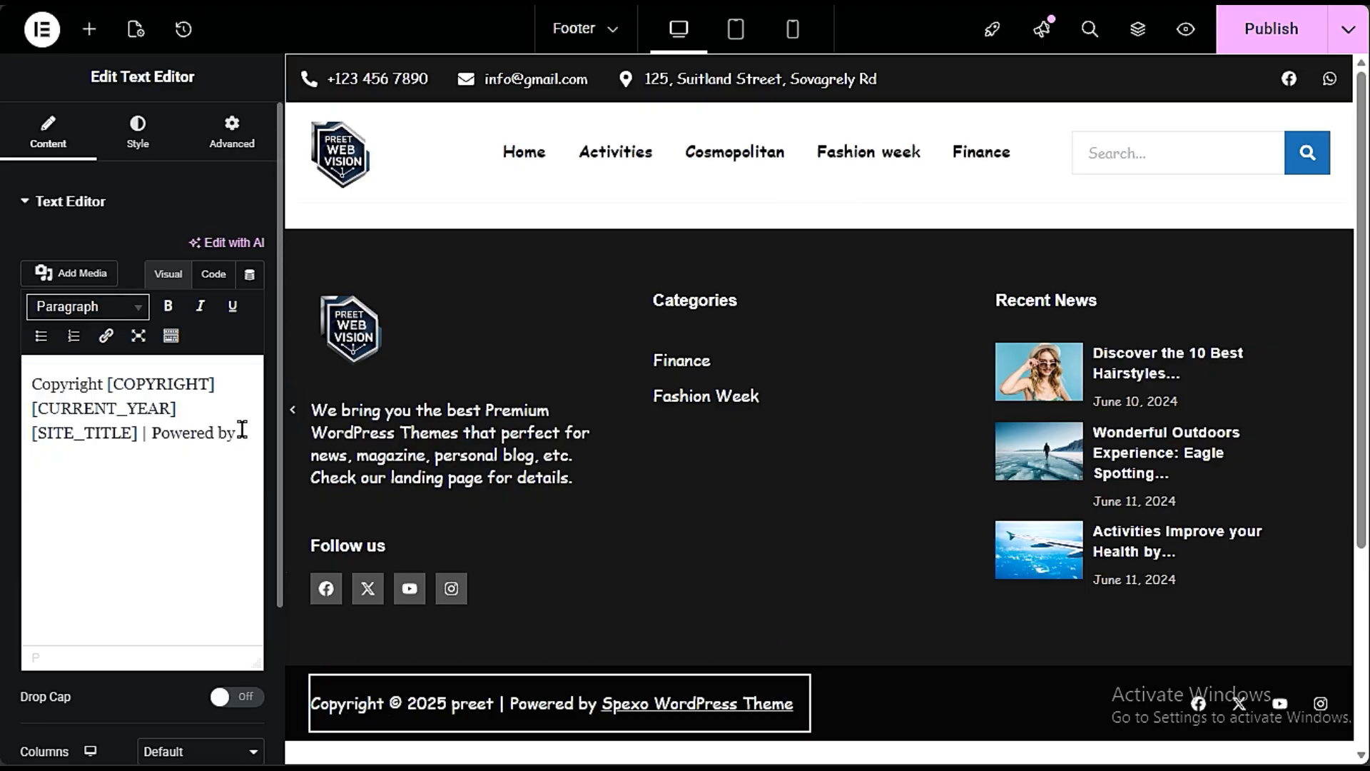
drag(242, 429, 44, 368)
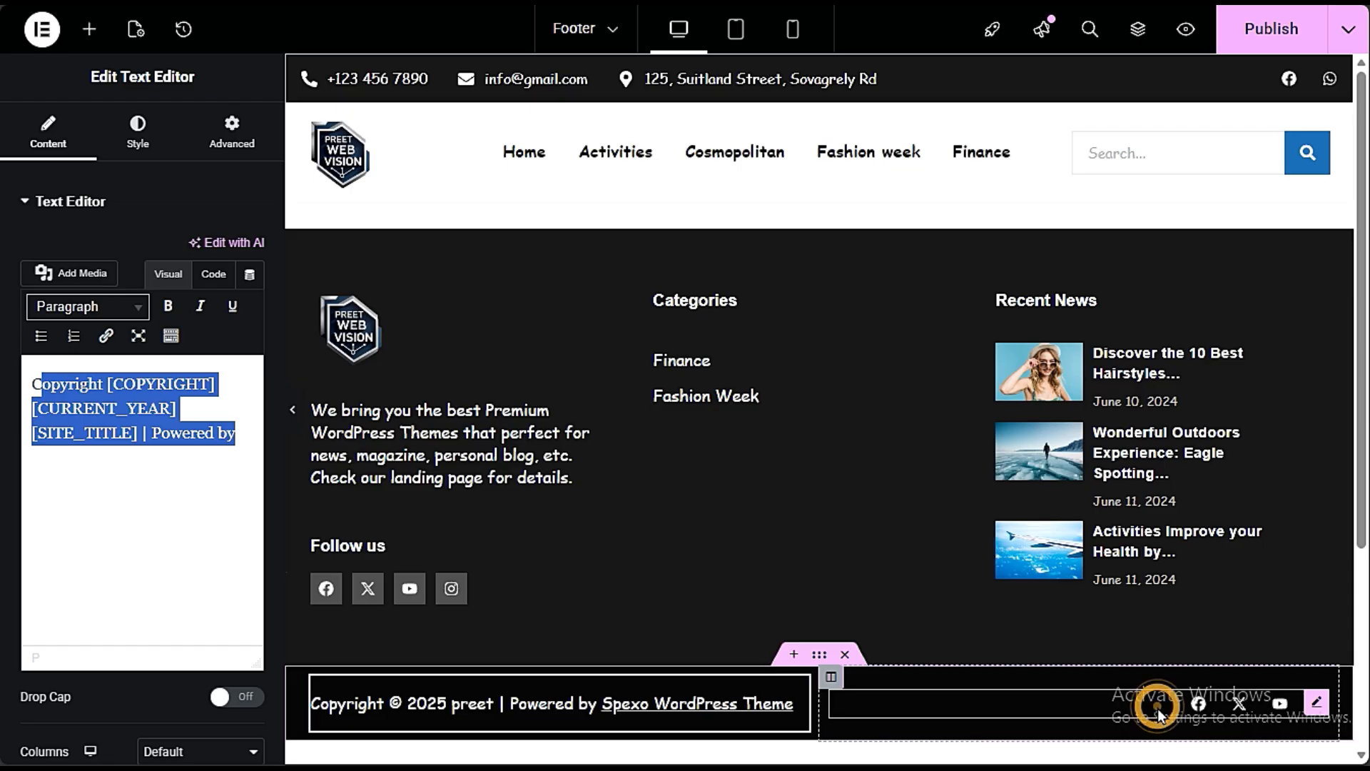
click(1158, 708)
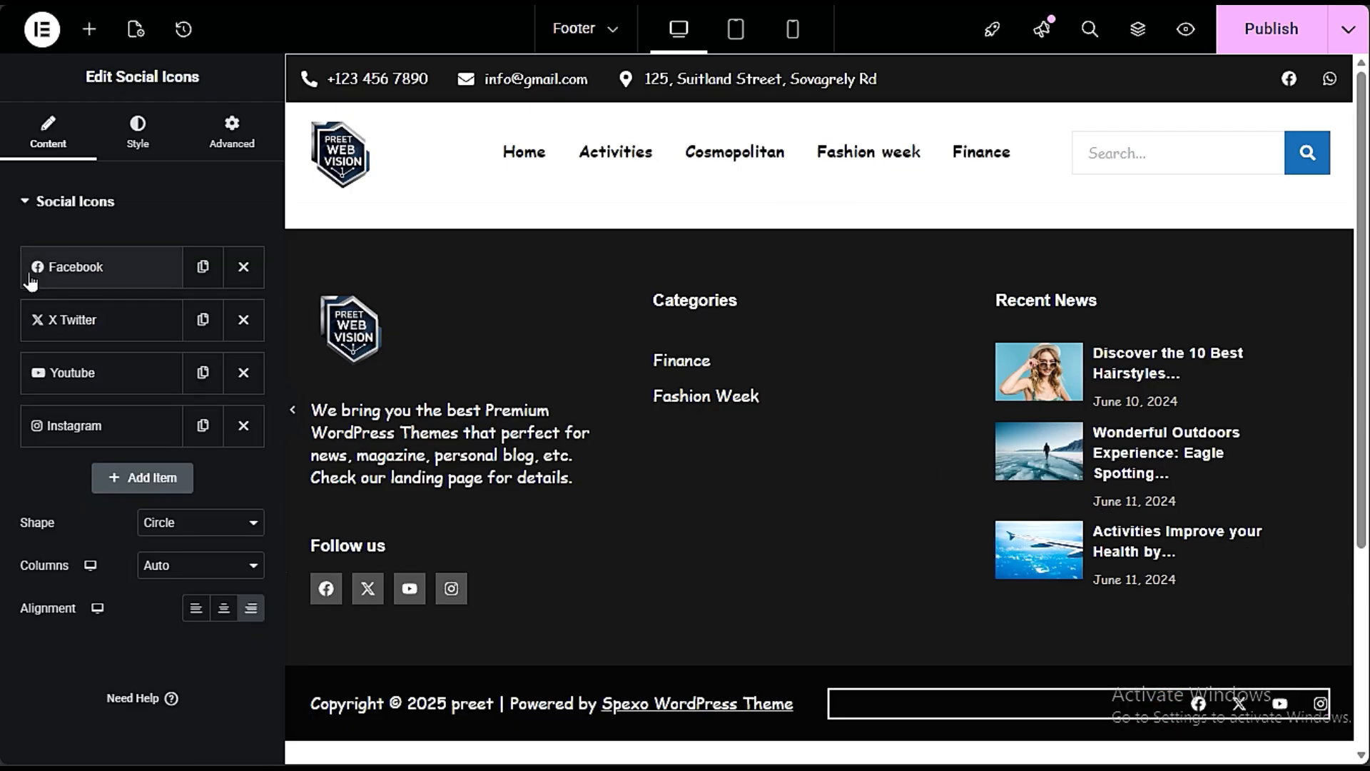
click(75, 273)
click(92, 452)
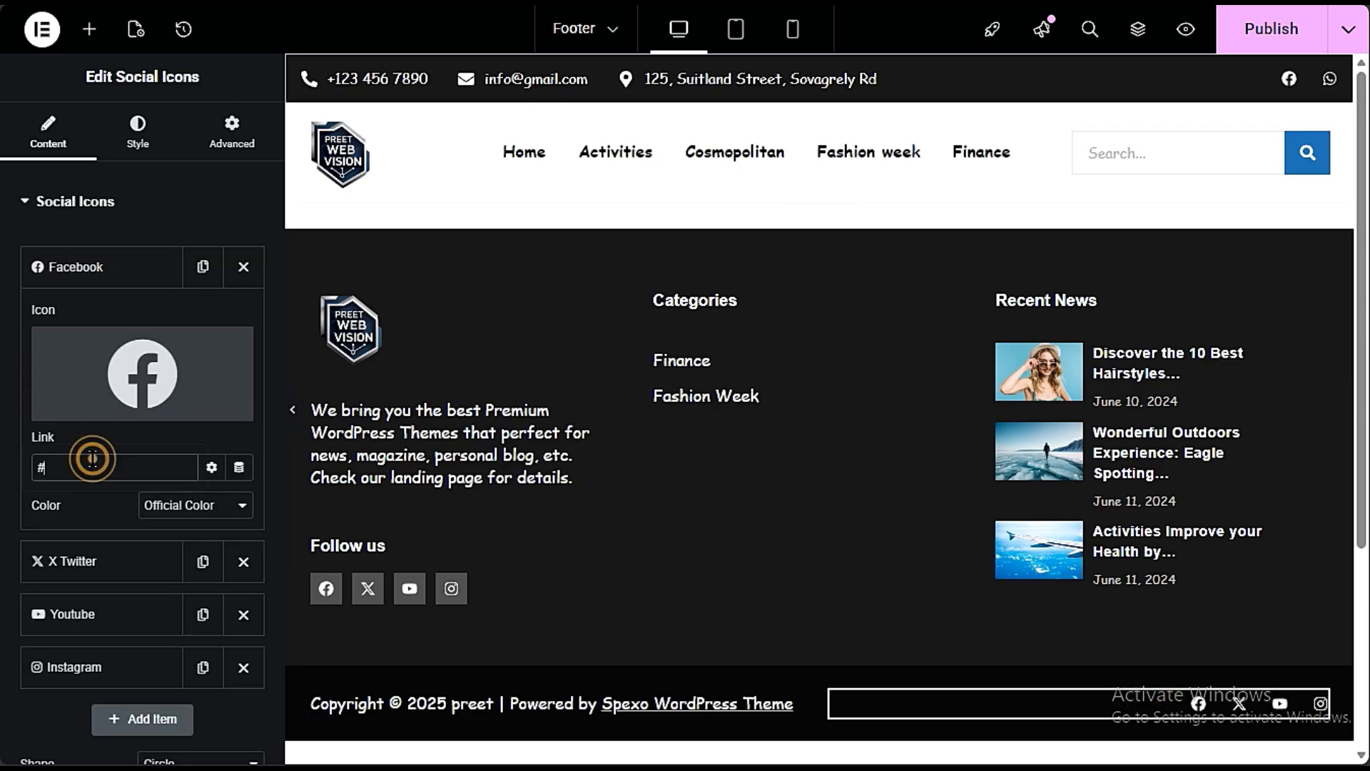
click(125, 264)
click(125, 264)
click(125, 263)
click(125, 264)
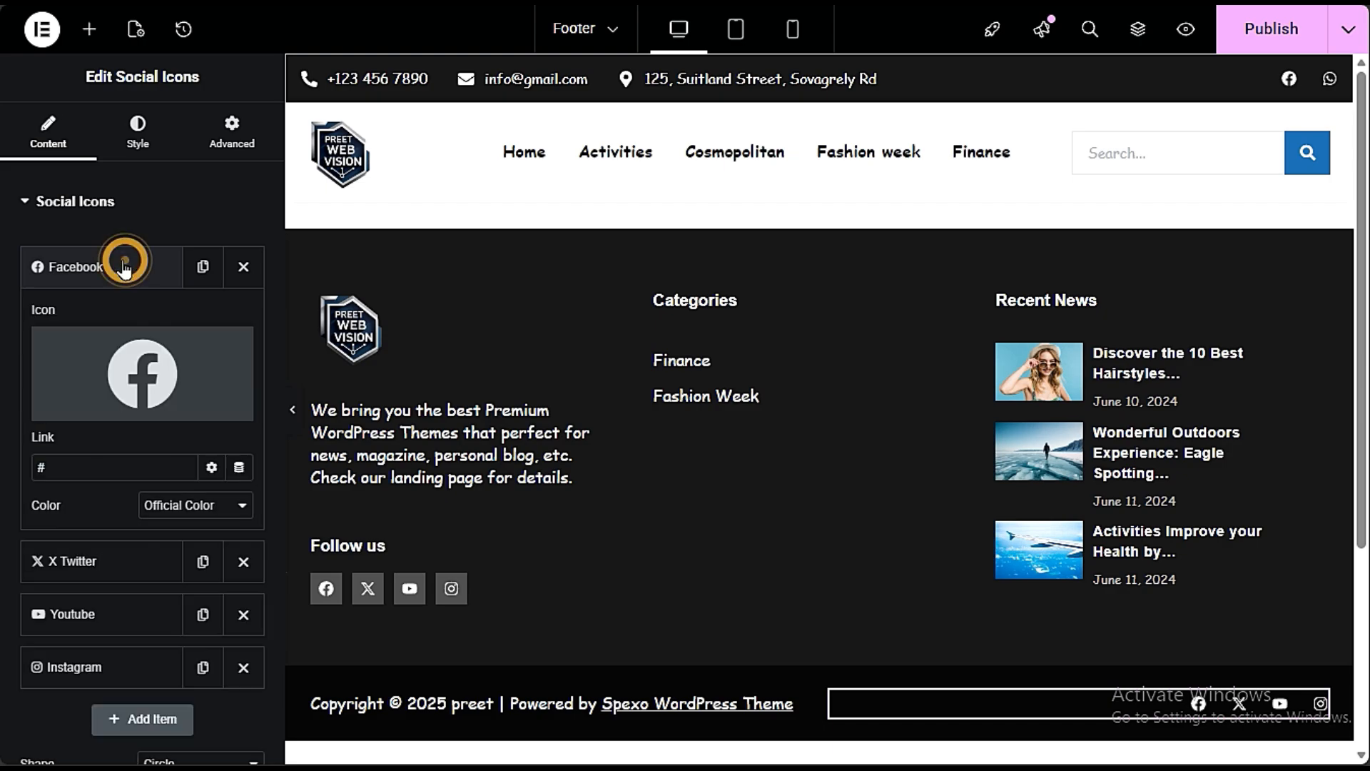
click(66, 462)
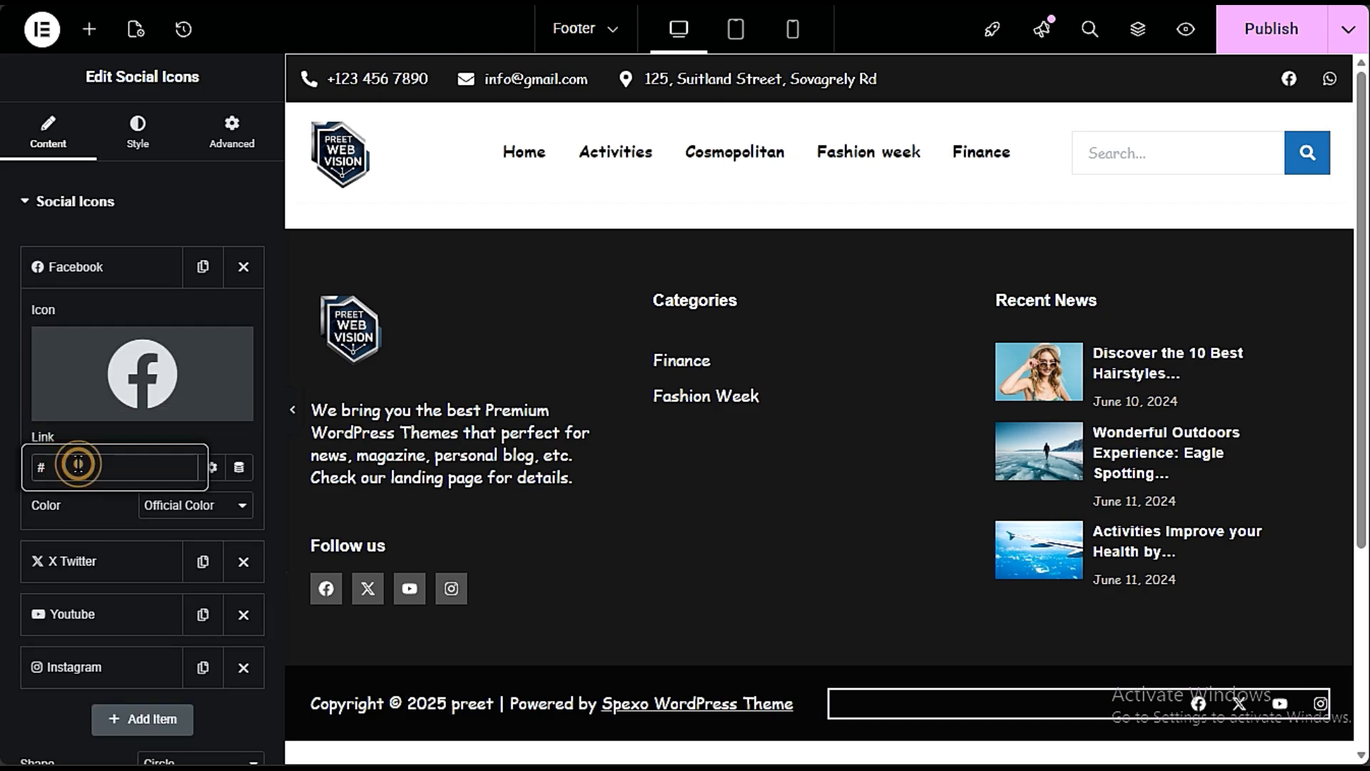
click(85, 268)
click(1237, 44)
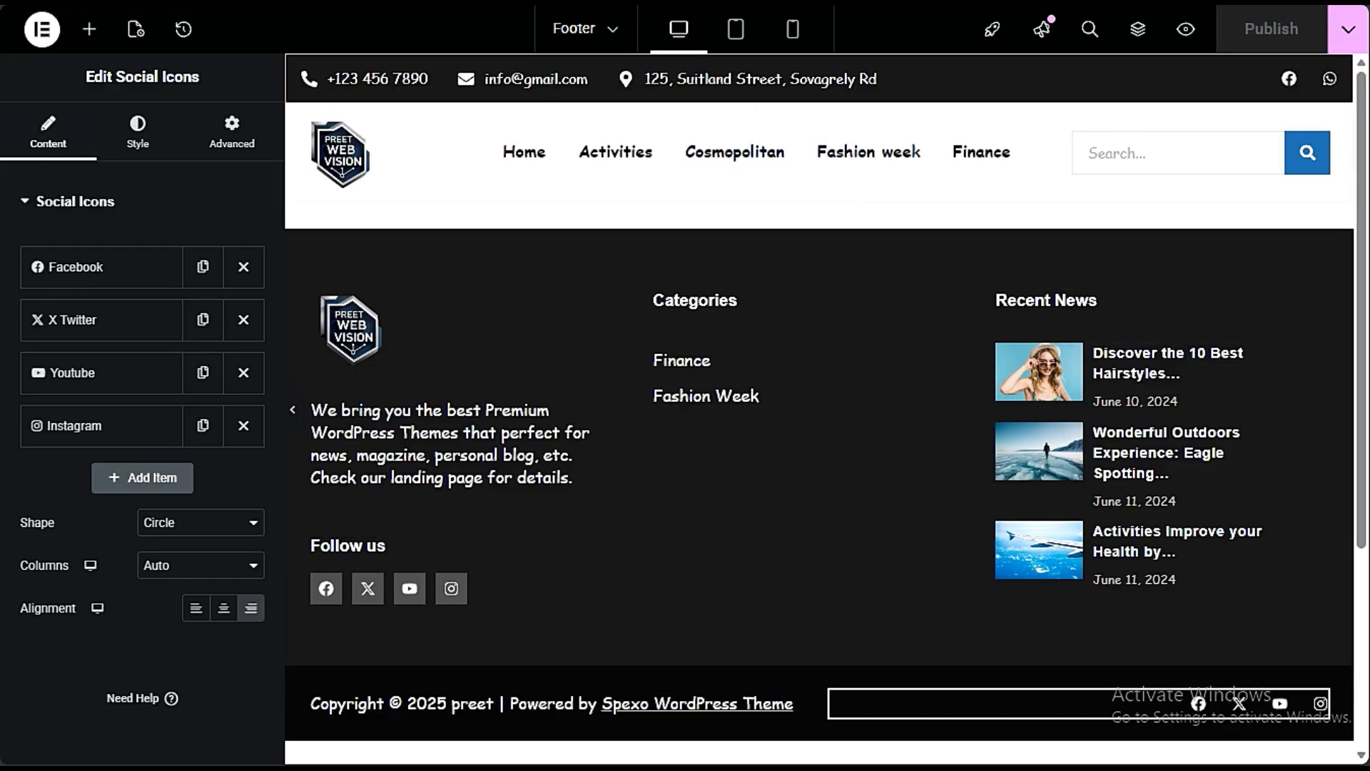
Step: Return from the demo site to the WordPress dashboard and open the live site in a new tab
click(4, 114)
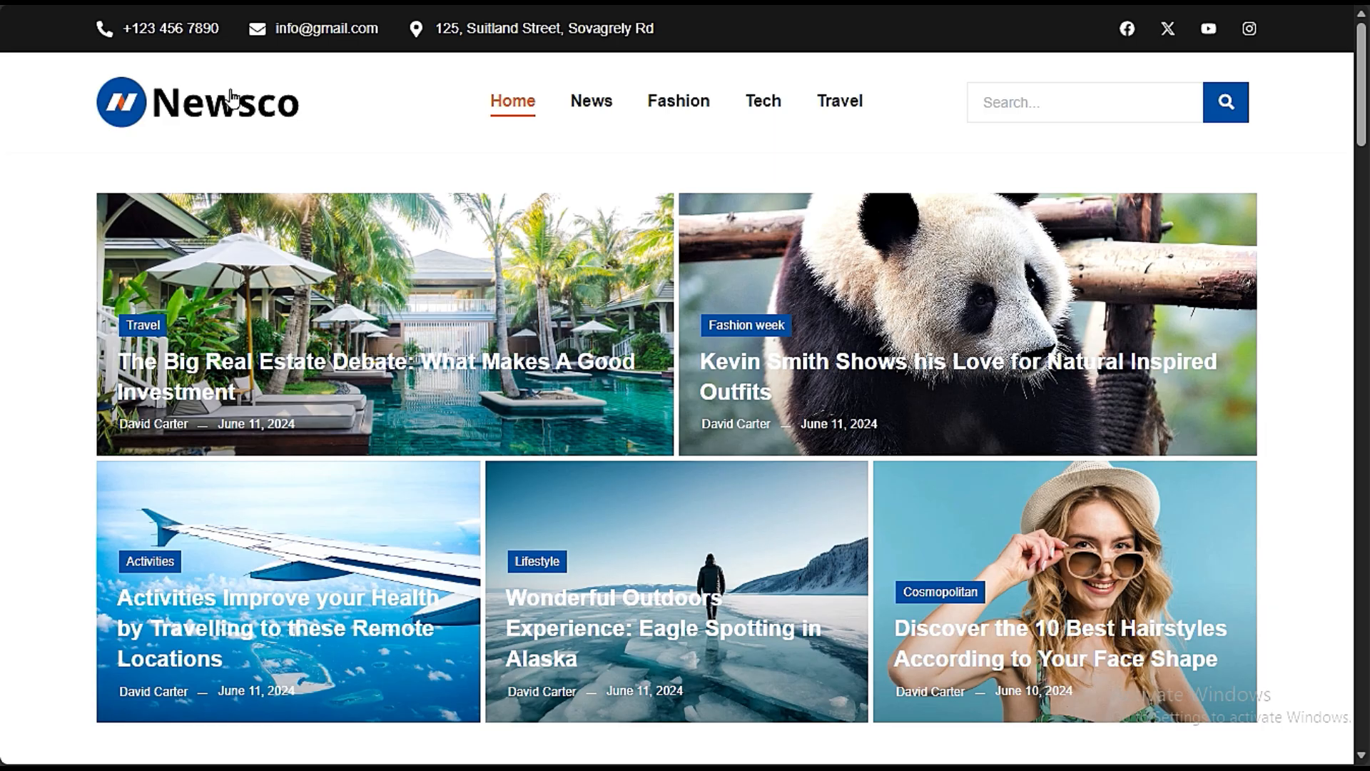
click(423, 268)
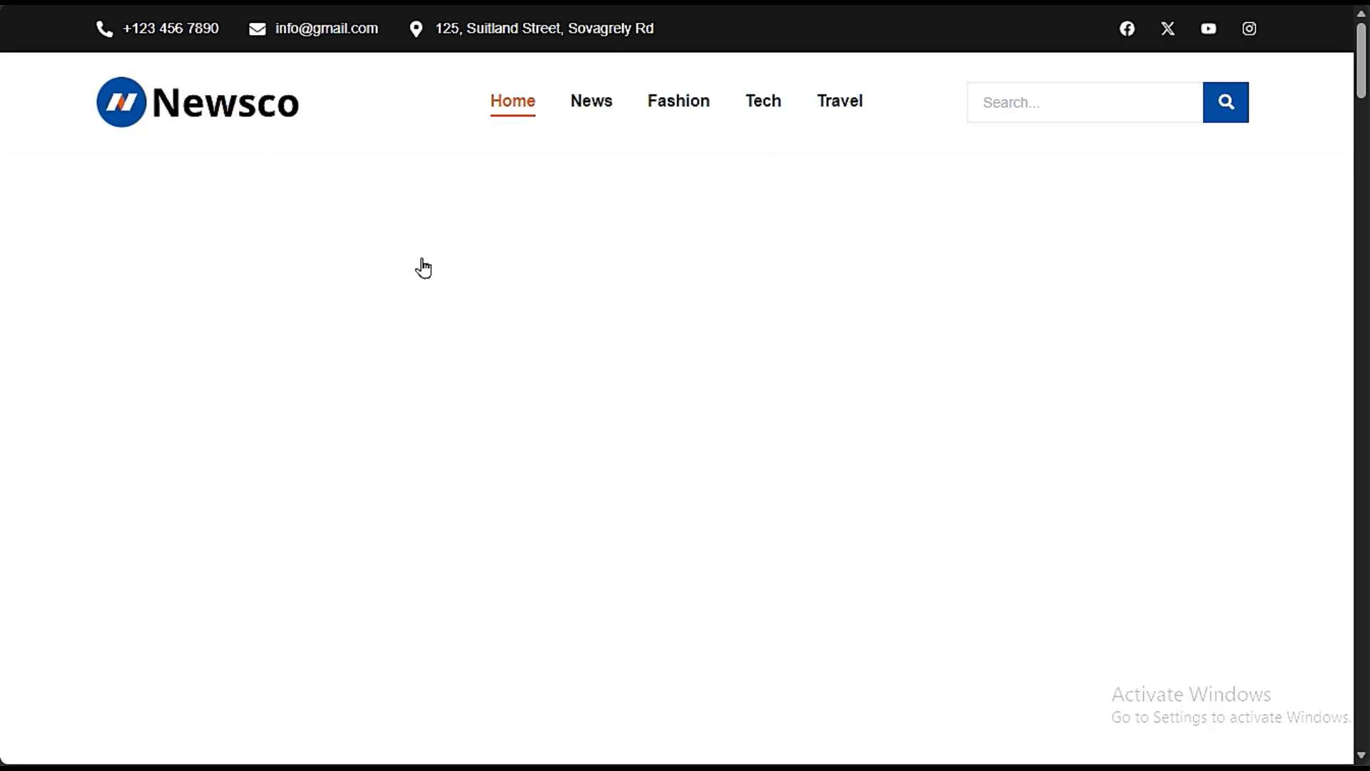
mouse_move(77, 24)
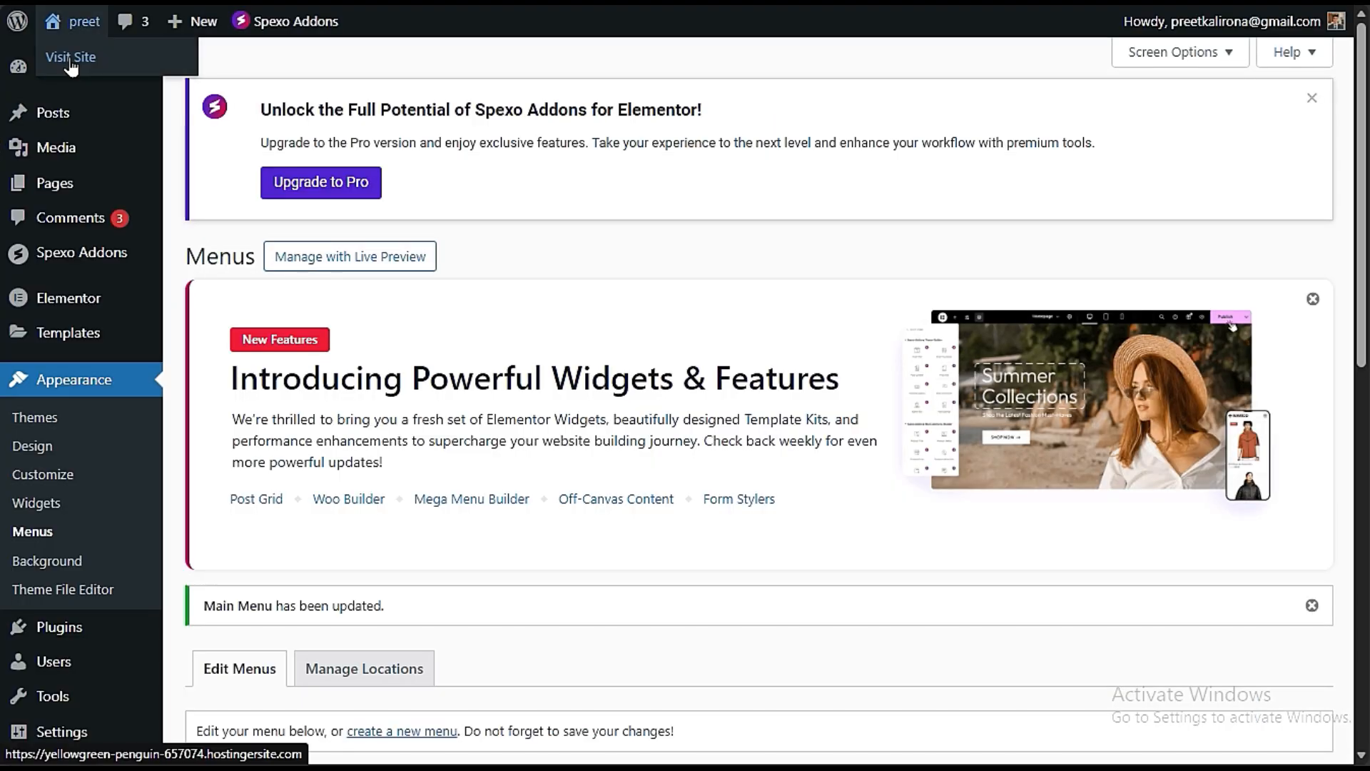
right_click(73, 60)
click(107, 78)
Step: Close the Categories, old site preview, Header editor and Footer editor browser tabs
mouse_move(3, 173)
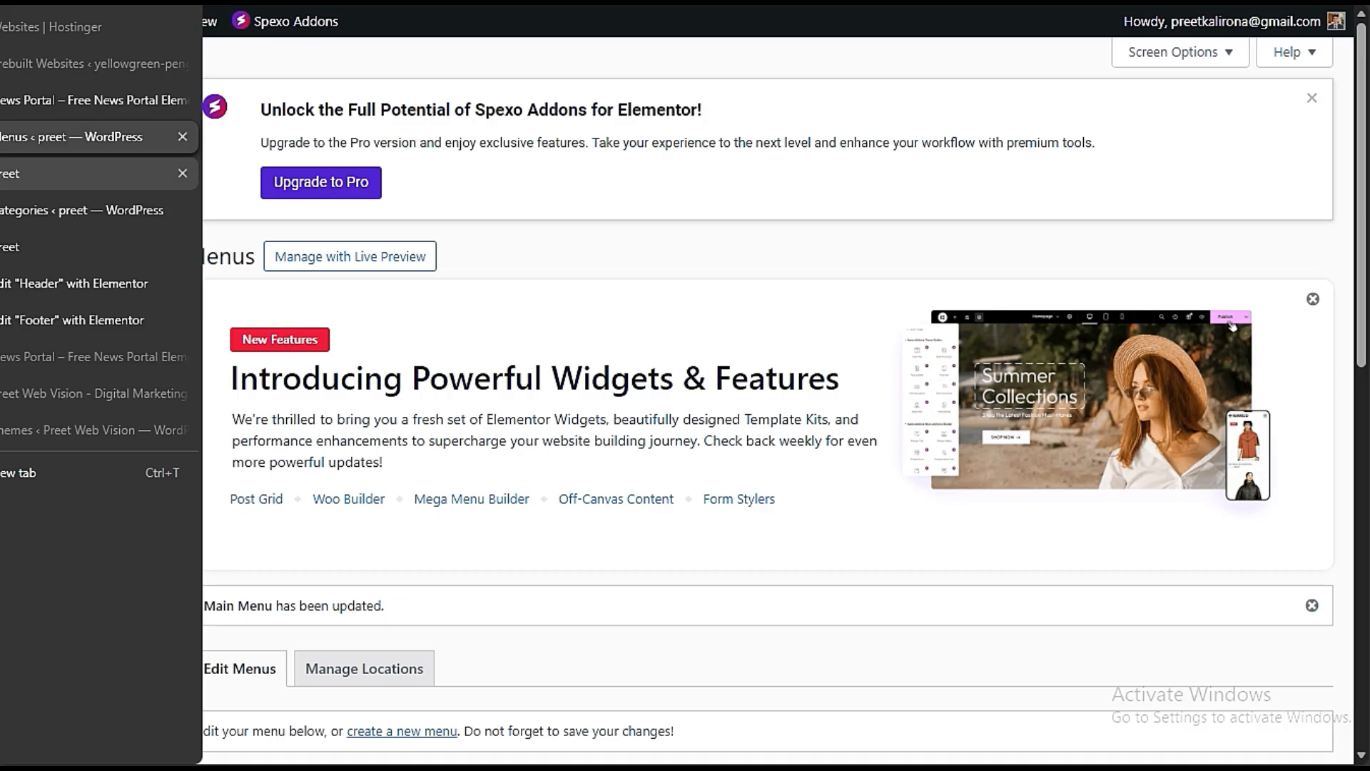
click(178, 217)
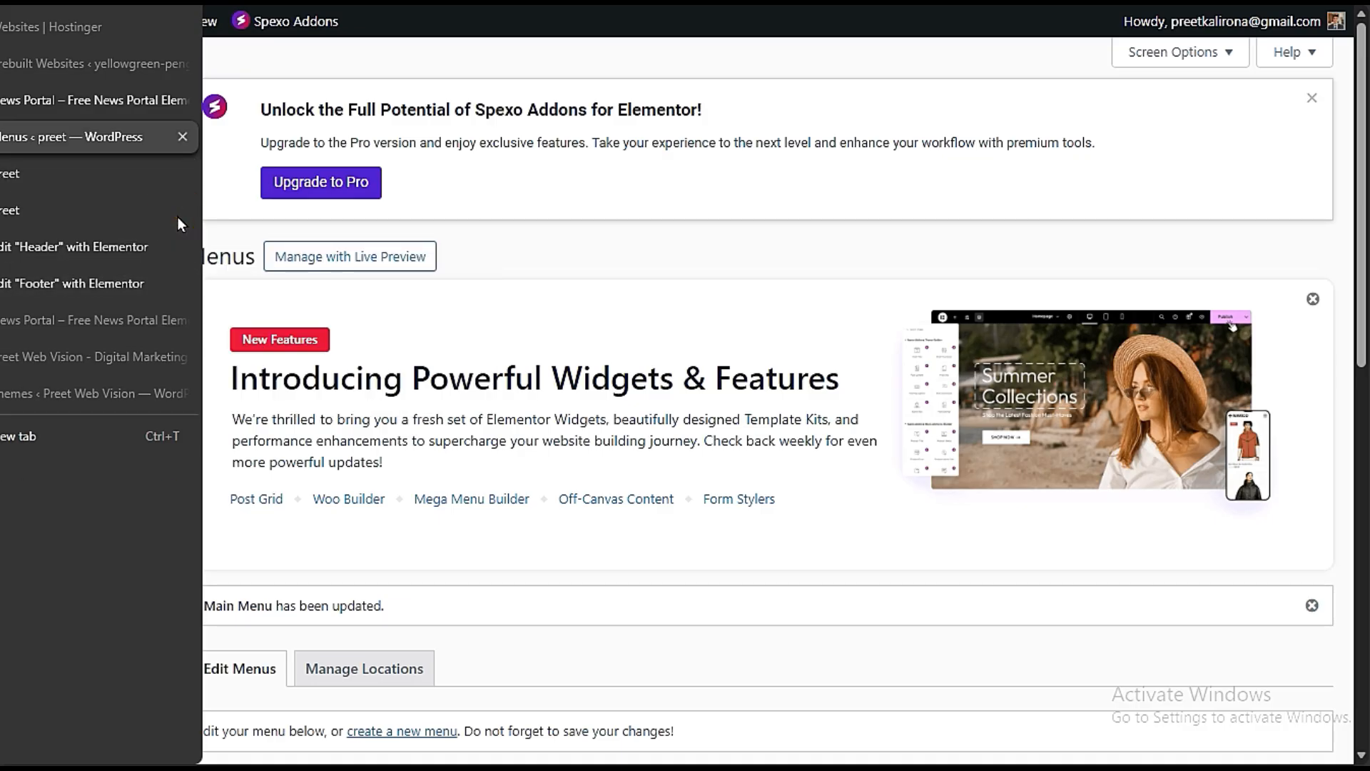
click(177, 217)
click(179, 213)
click(178, 213)
click(182, 211)
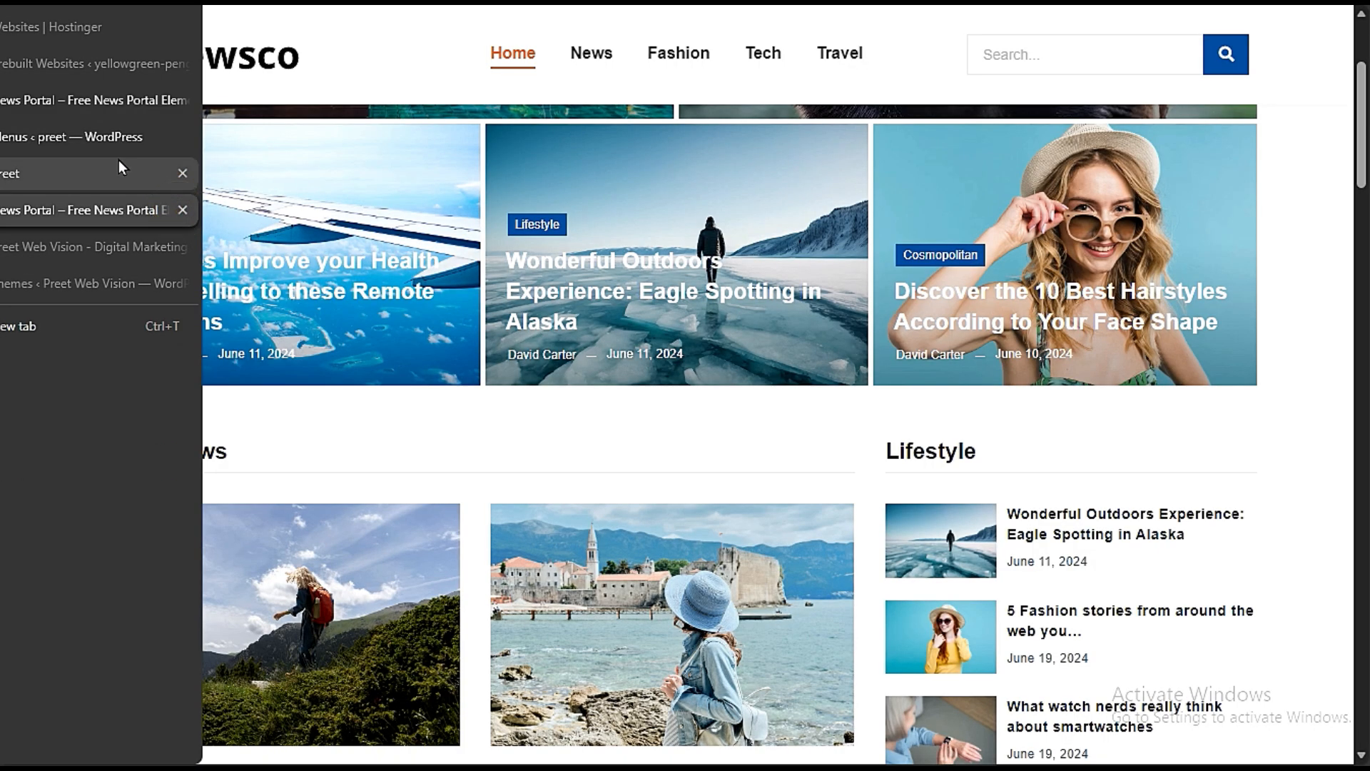
Step: Switch to the newly opened live site and open its homepage for editing with Elementor
click(100, 141)
click(94, 178)
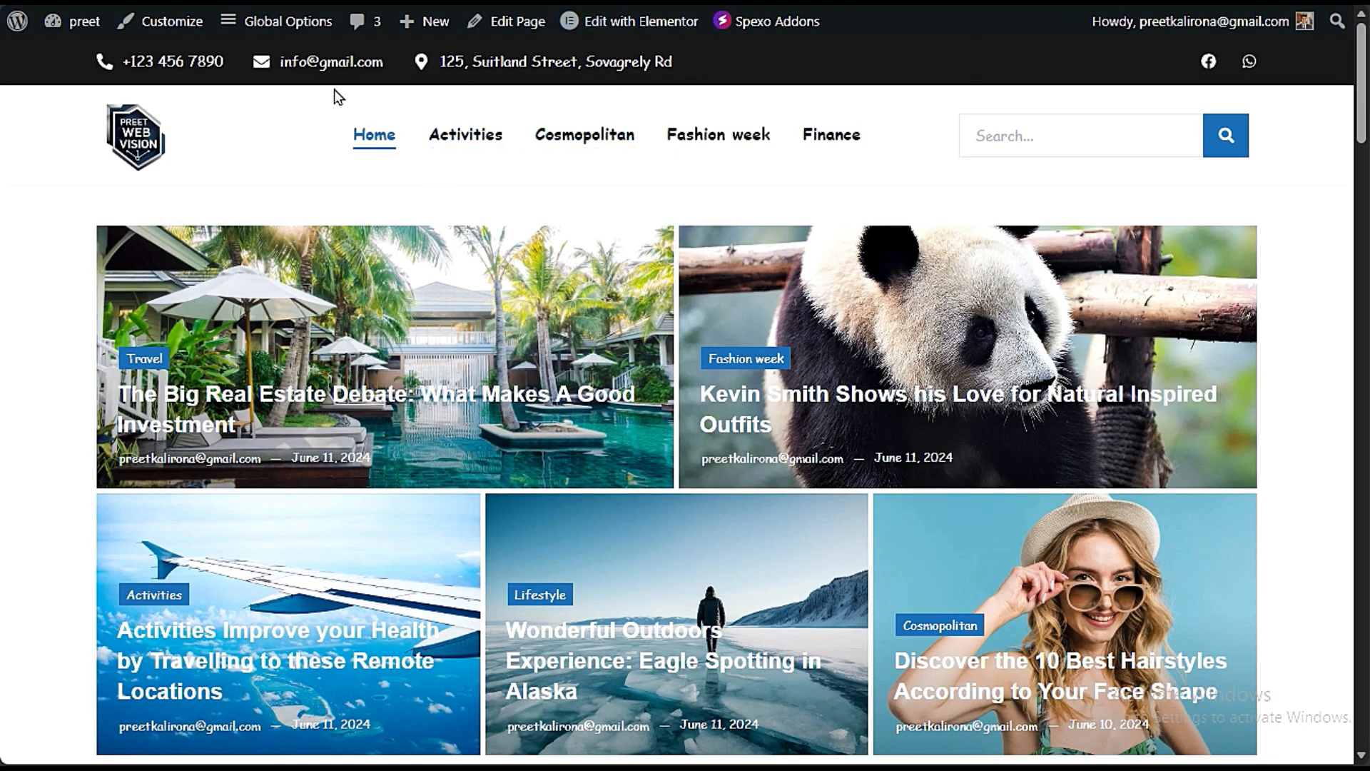
mouse_move(626, 32)
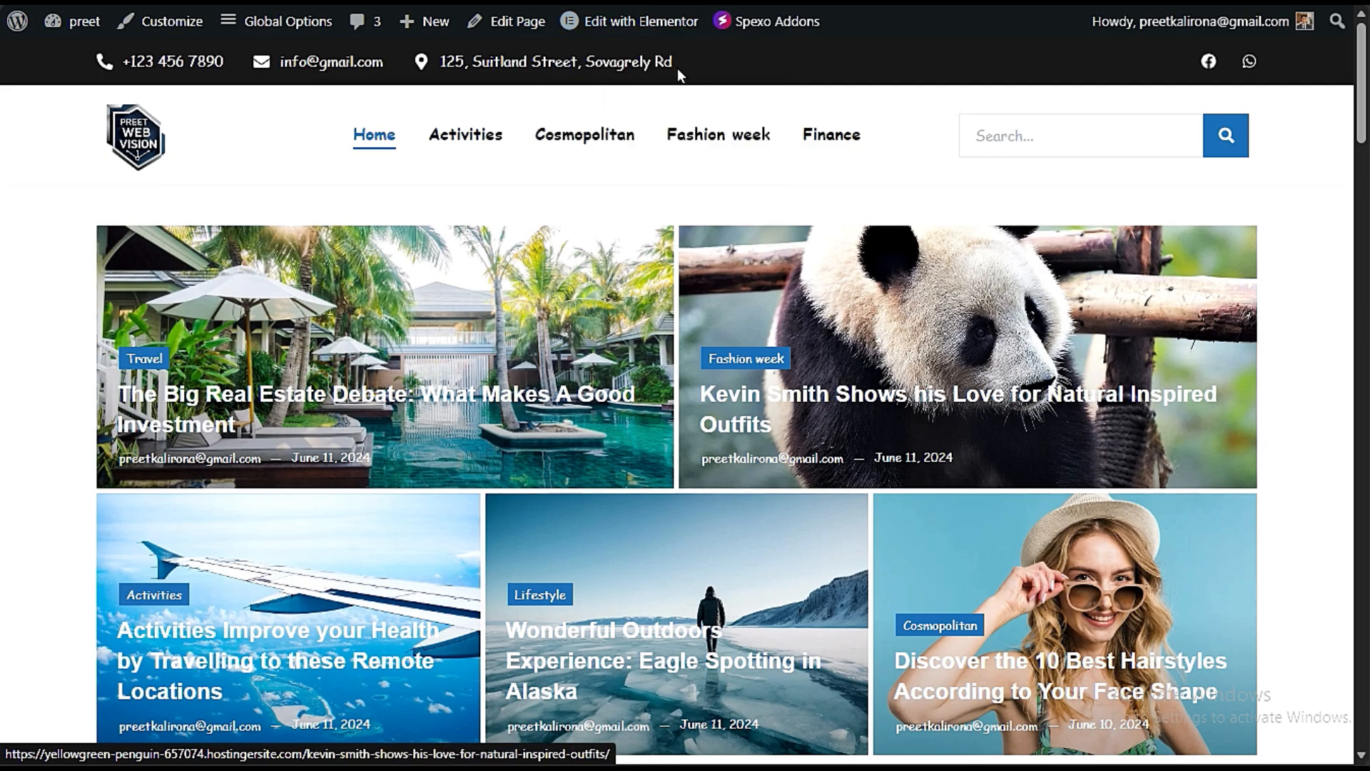
click(622, 22)
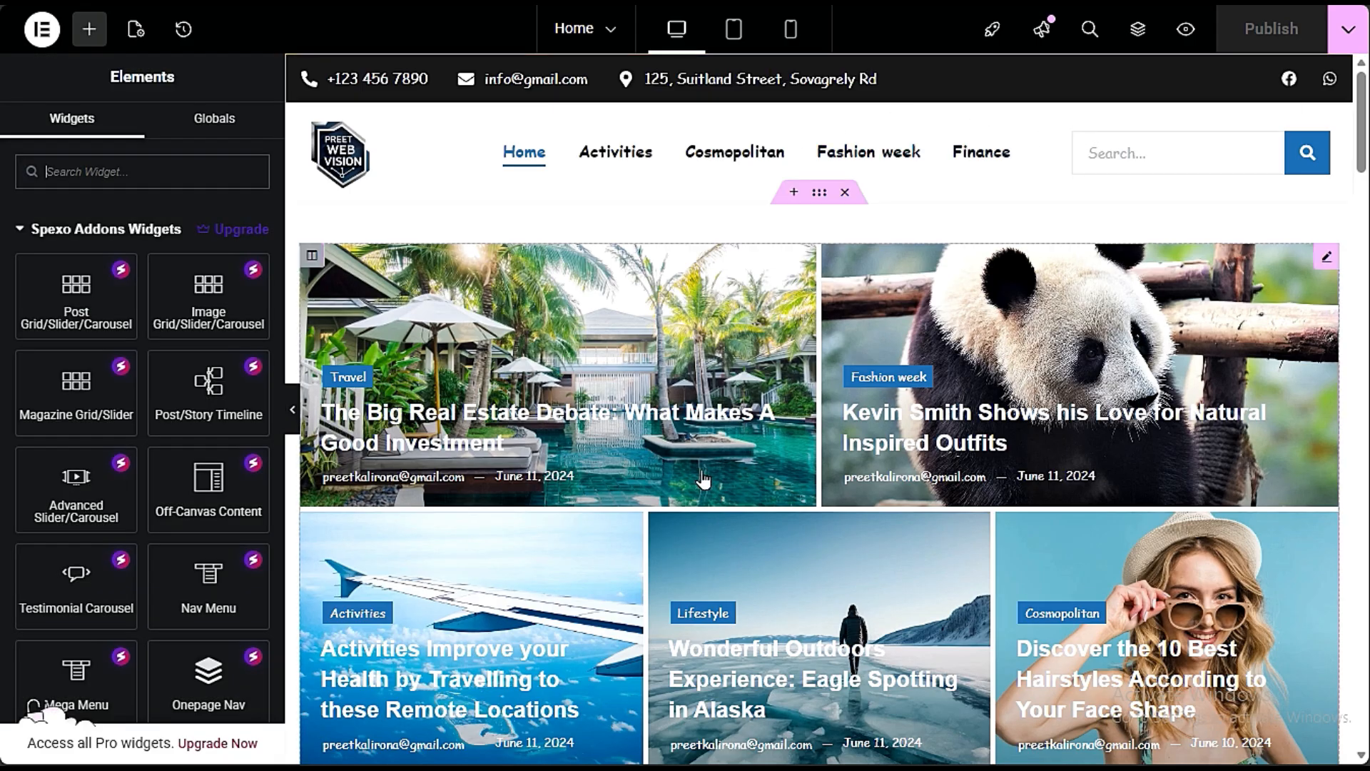
Step: Open the Magazine Grid/Slider widget at the start of the homepage for editing
scroll(699, 457, down, 3)
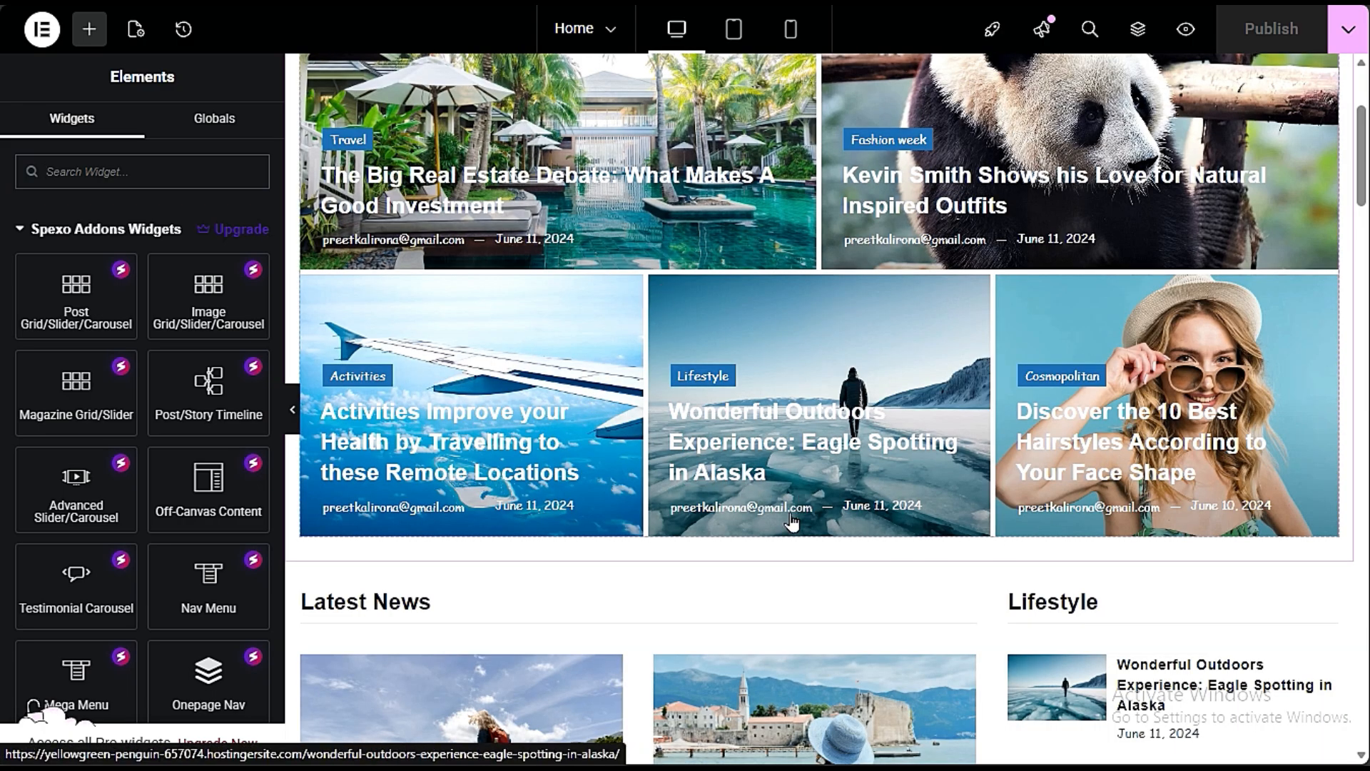
scroll(790, 523, up, 3)
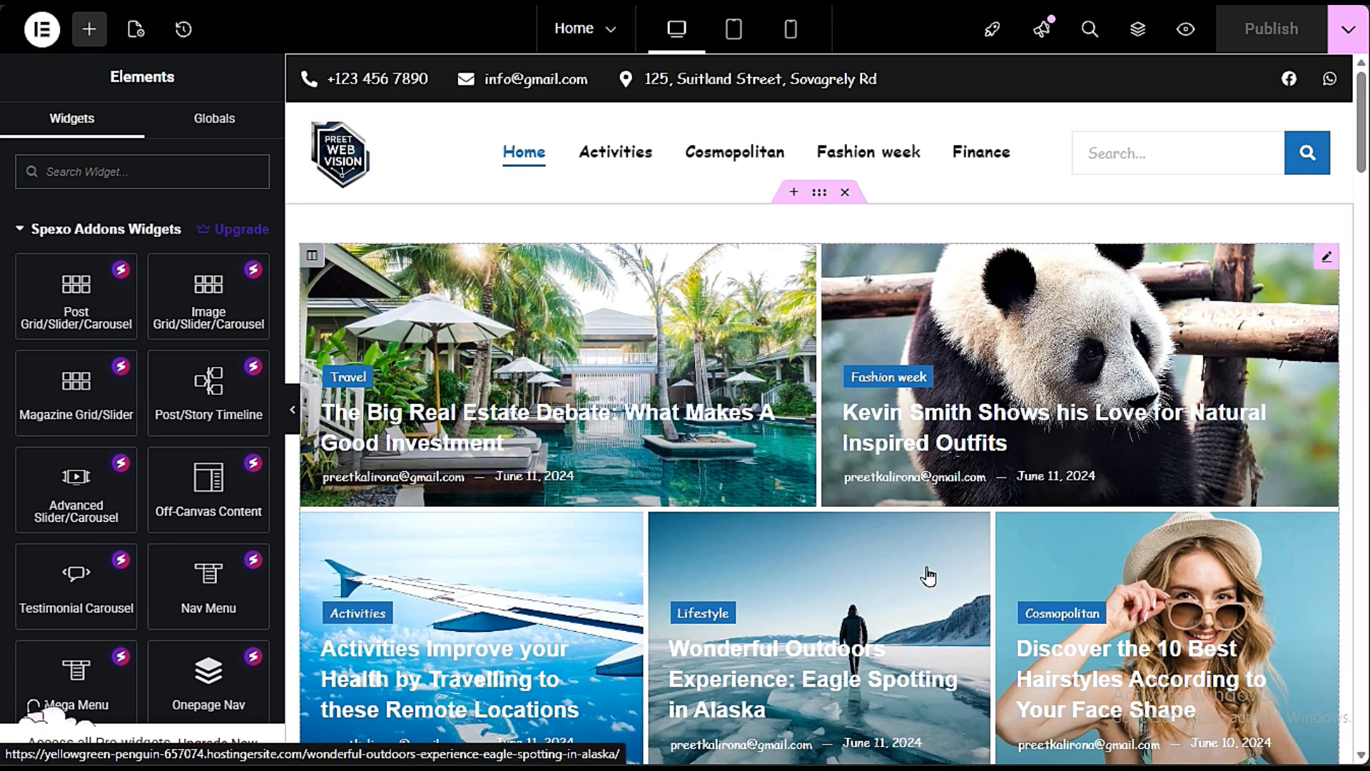
click(1257, 262)
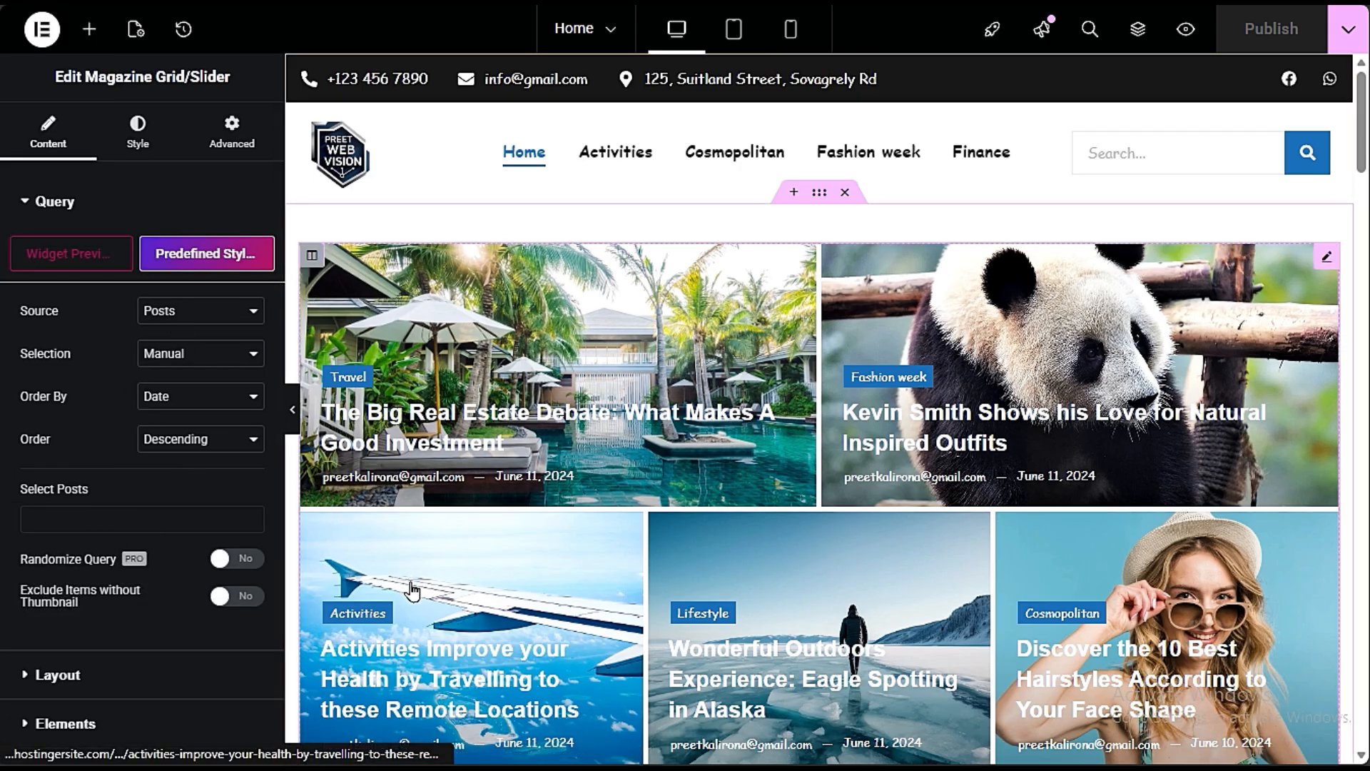
scroll(361, 606, down, 3)
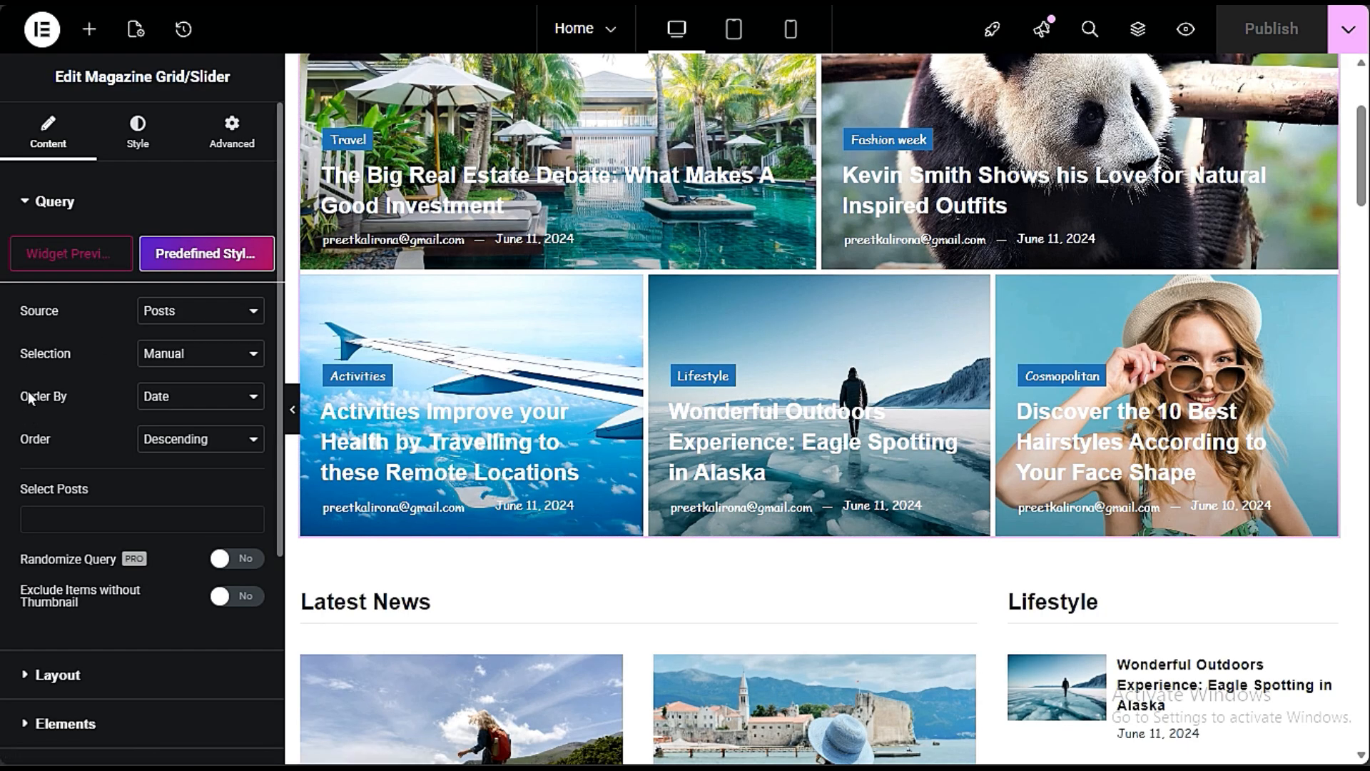
Step: Try the Dynamic post selection in the magazine grid's query and switch it back to Manual
click(184, 314)
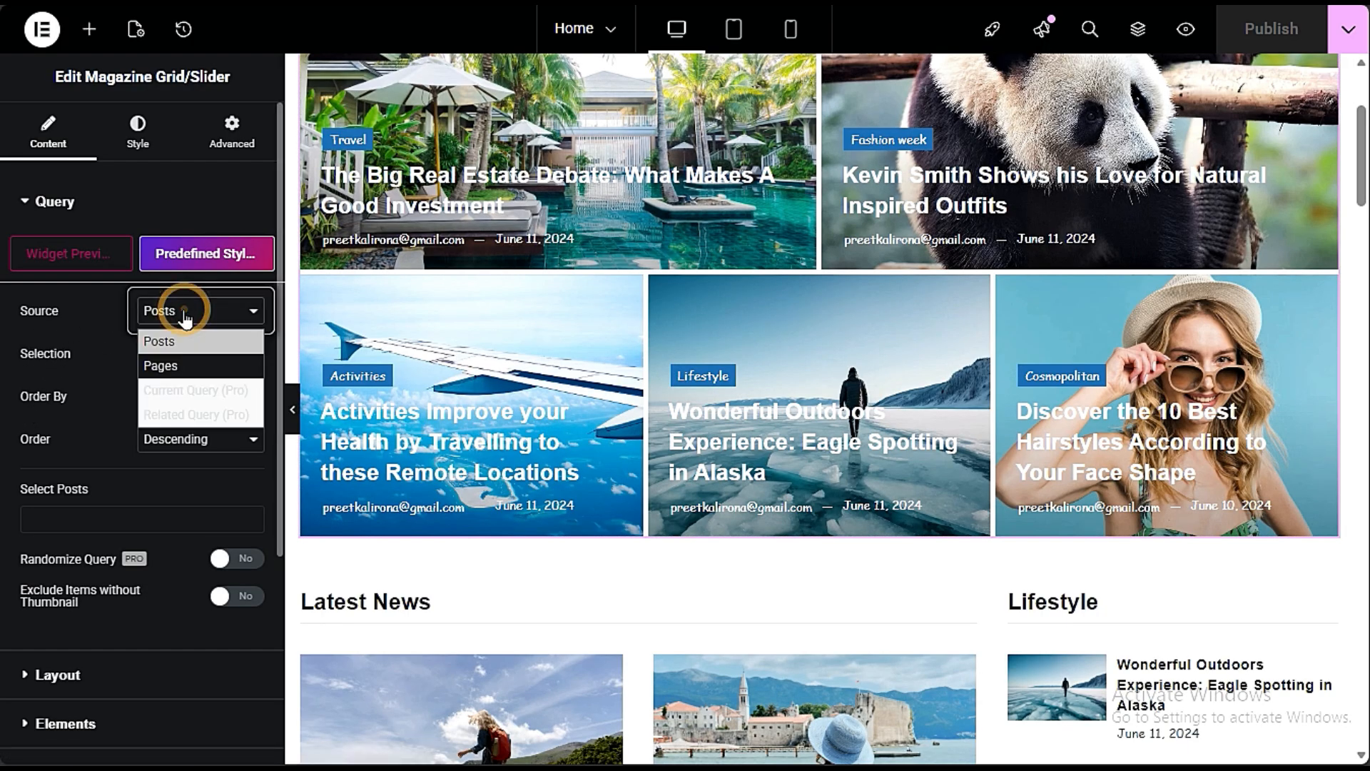
click(63, 374)
click(193, 361)
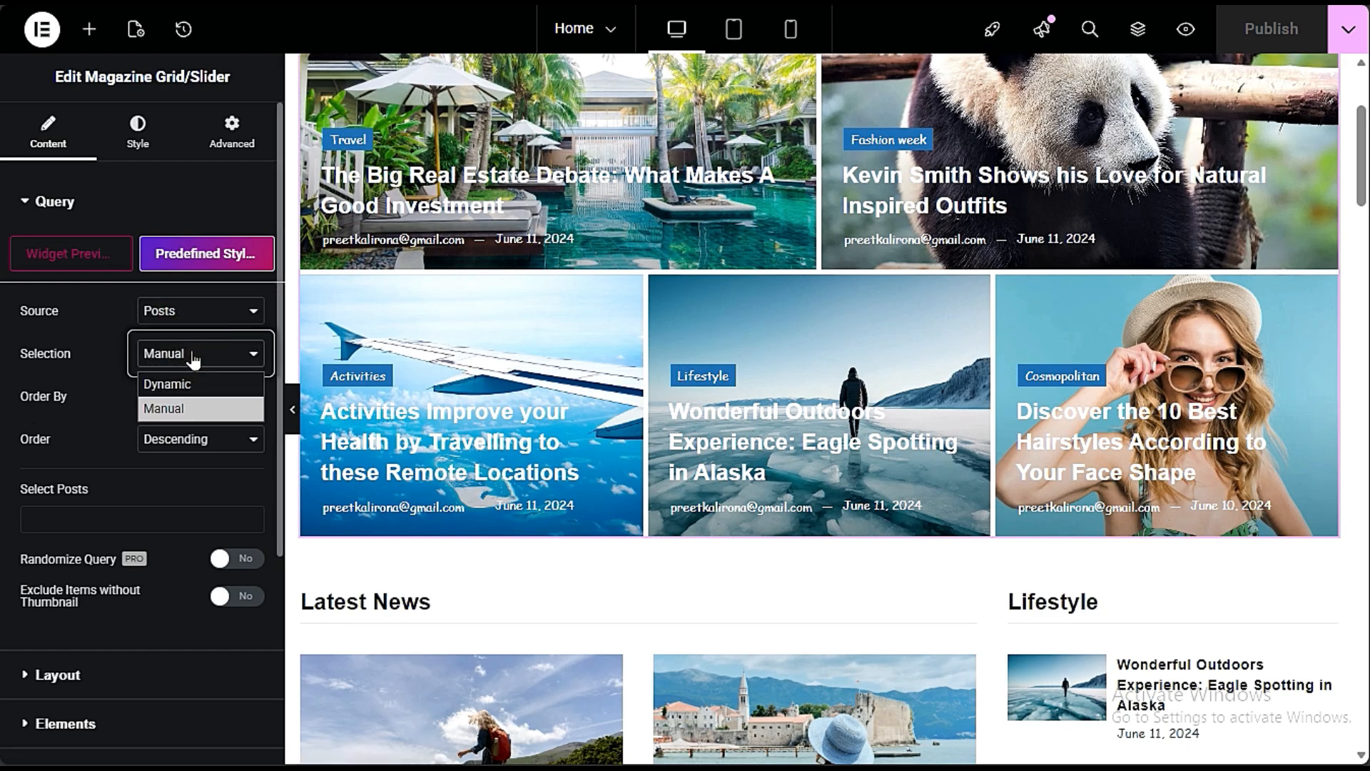
click(178, 385)
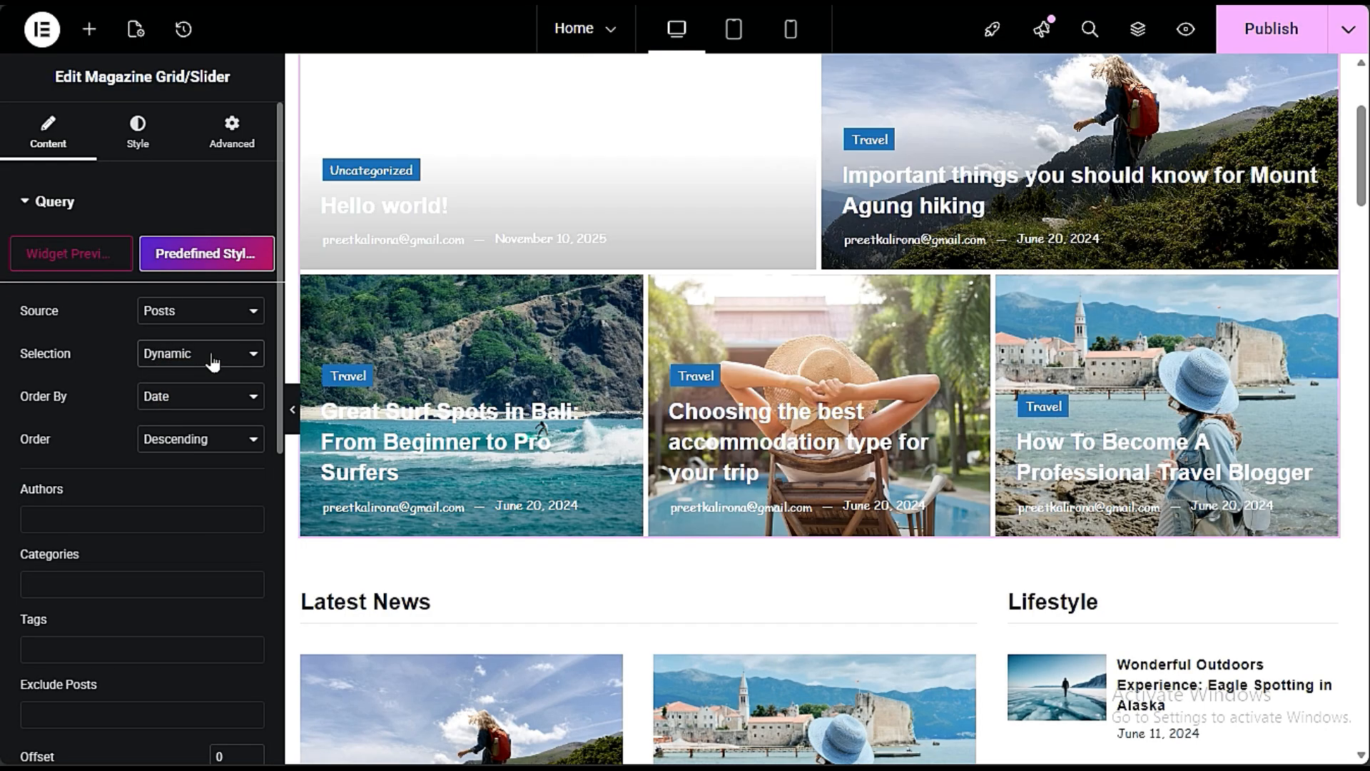
click(212, 357)
click(197, 409)
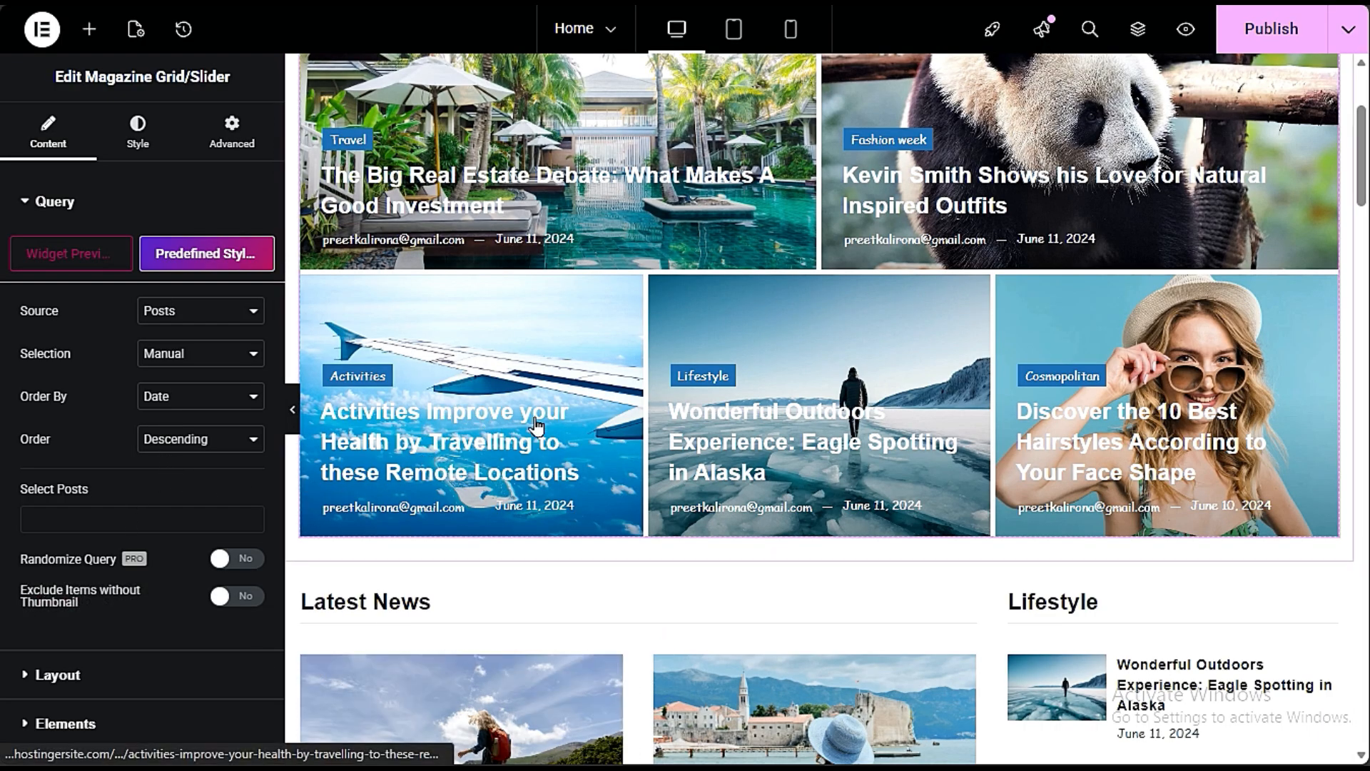
Step: Add the post "Important things you should know for Mount Agung hiking" to the magazine grid's manually selected posts
scroll(649, 458, up, 3)
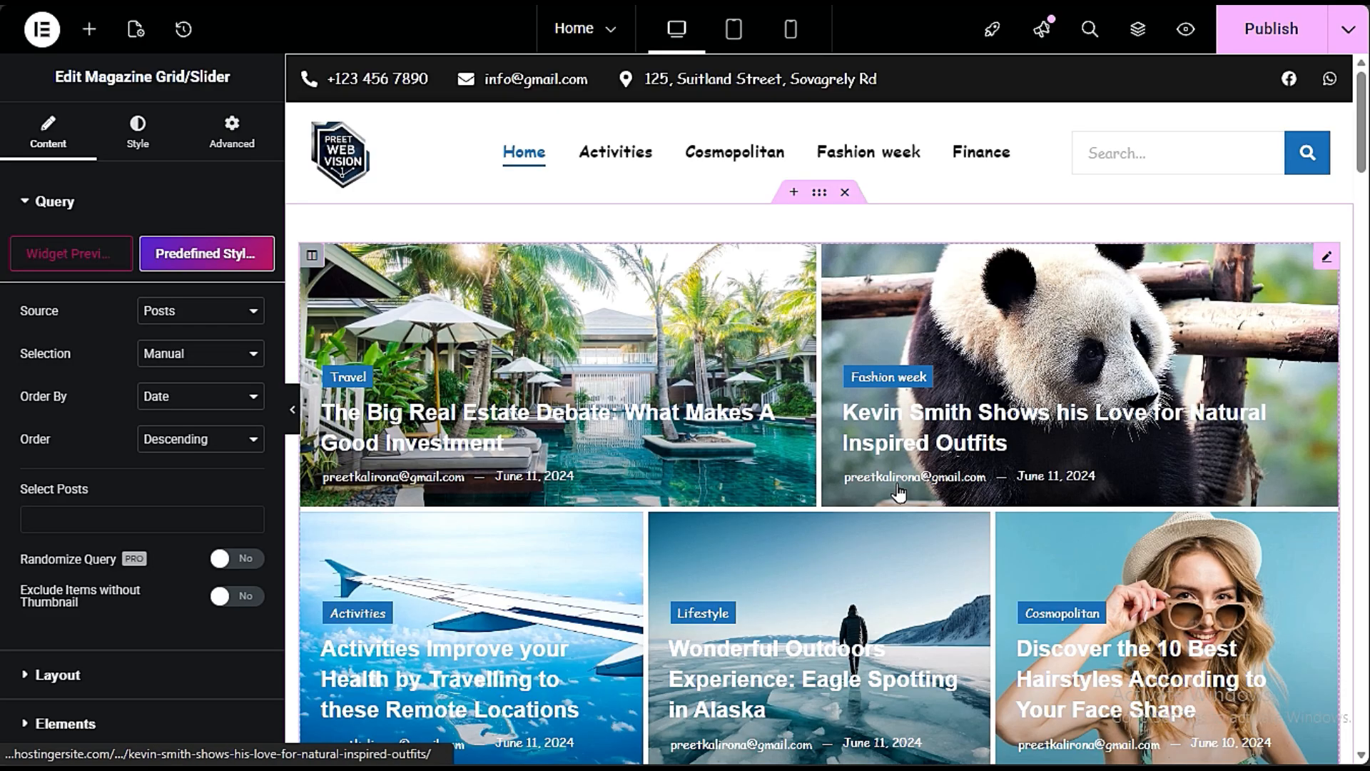
scroll(517, 234, down, 3)
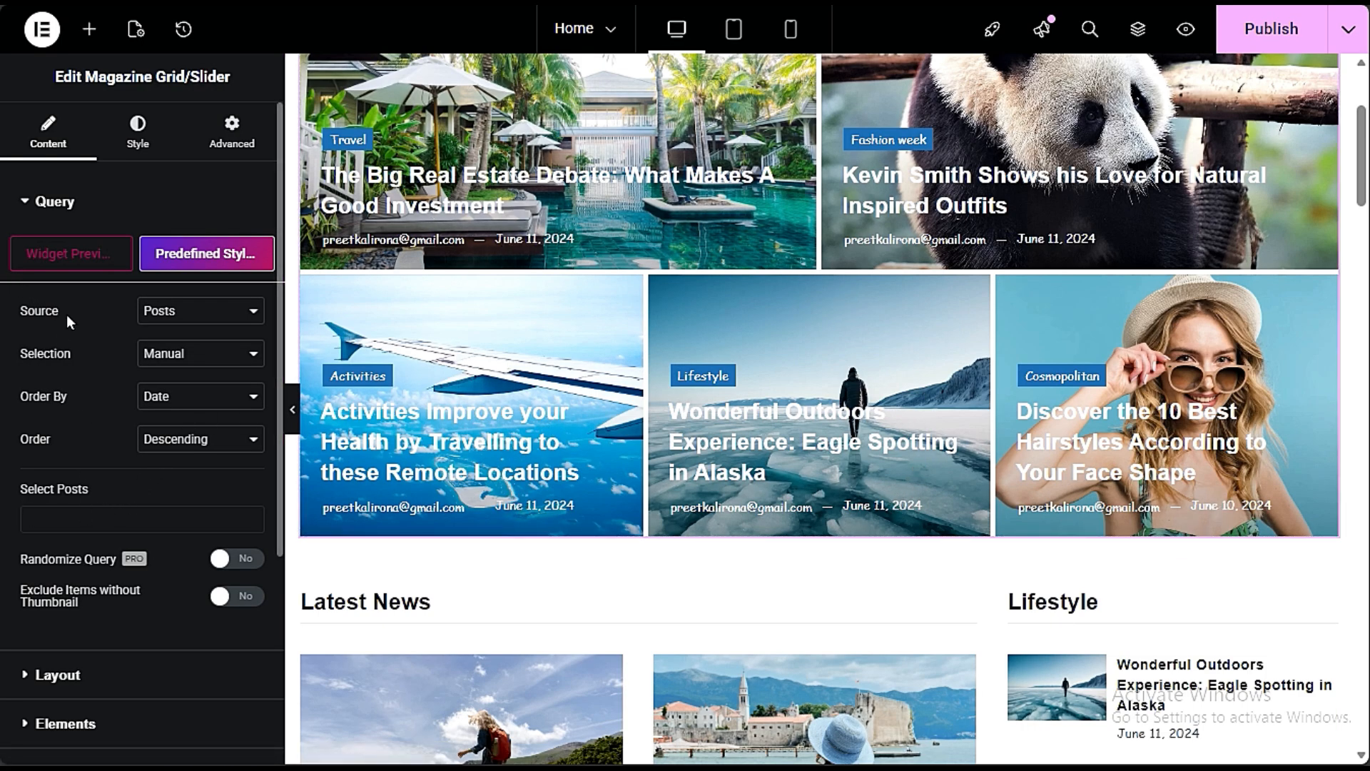
click(51, 521)
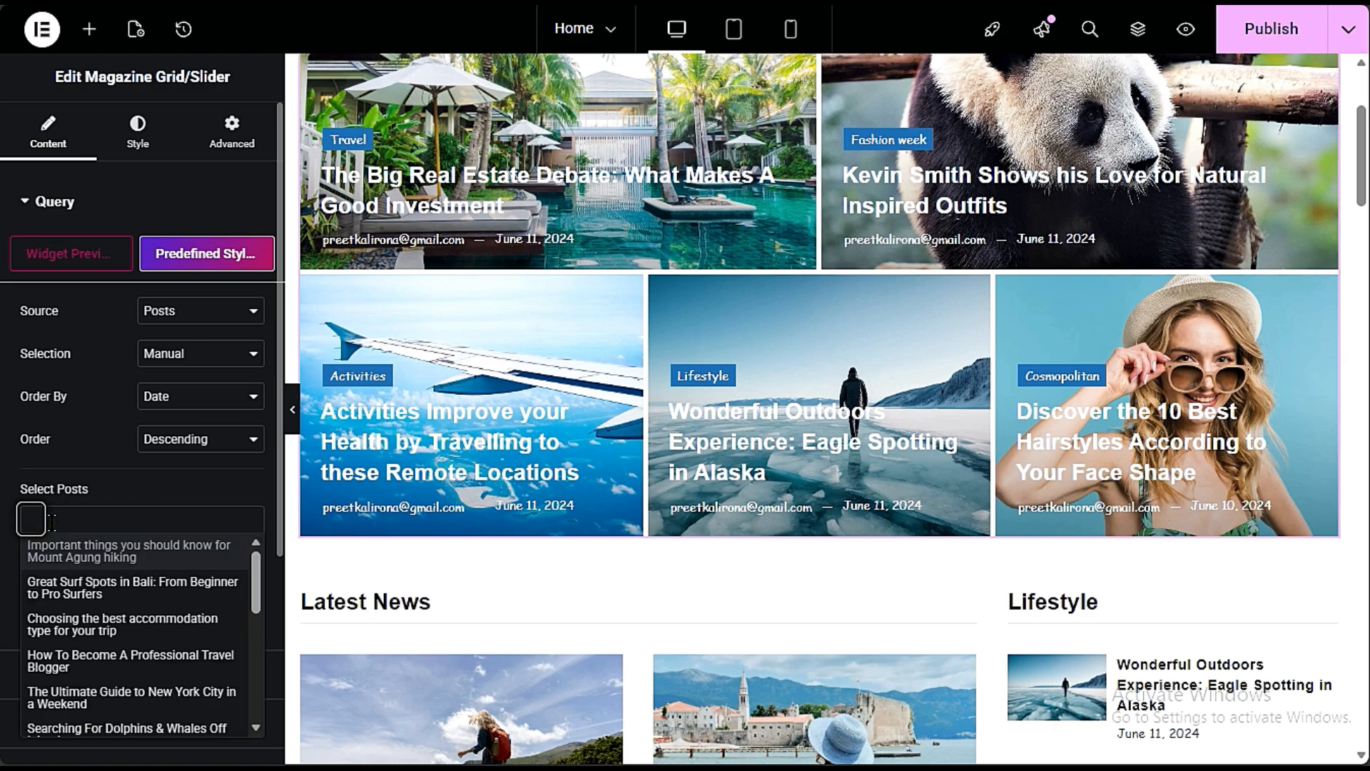
click(73, 550)
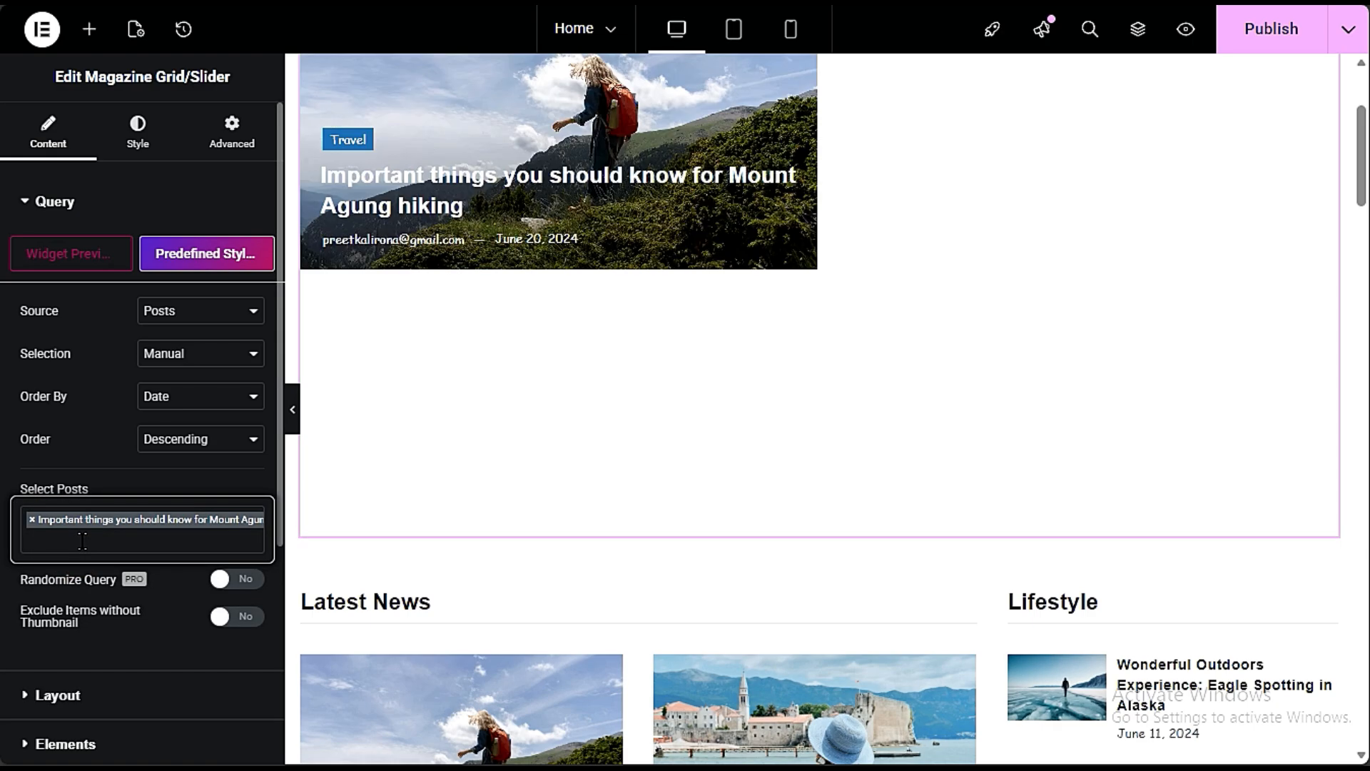
Step: Add the posts "Great Surf Spots in Bali: From Beginner to Pro Surfers" and "Choosing the best accommodation type for your trip" to the grid's selection
click(82, 541)
click(90, 611)
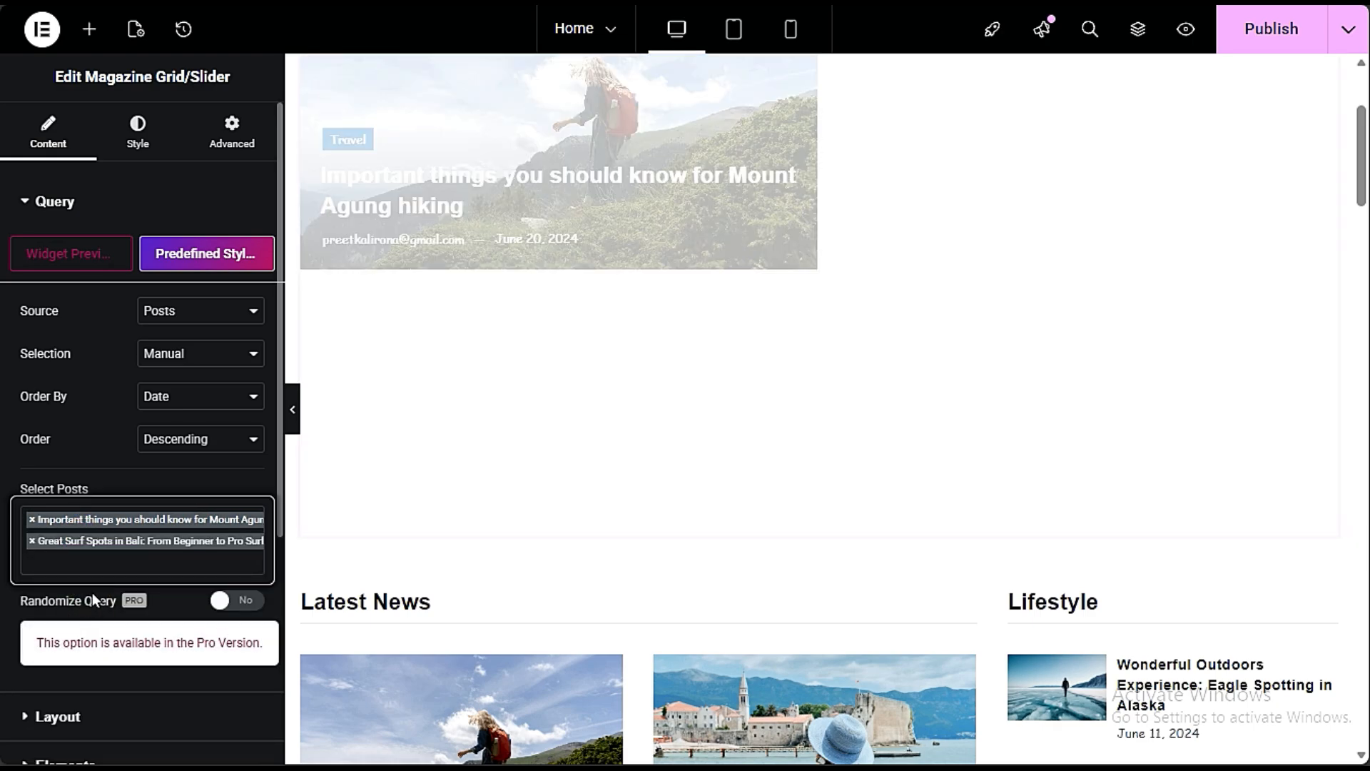
click(93, 556)
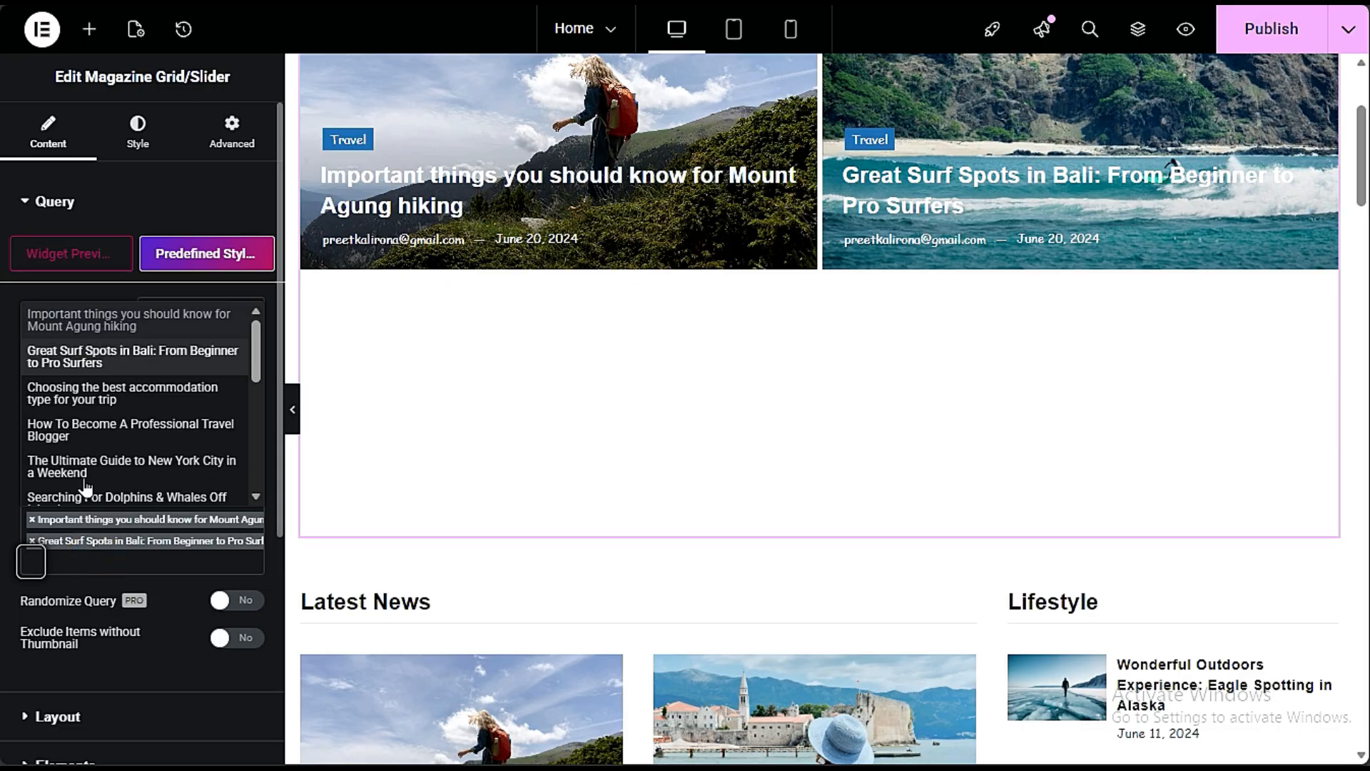
click(77, 398)
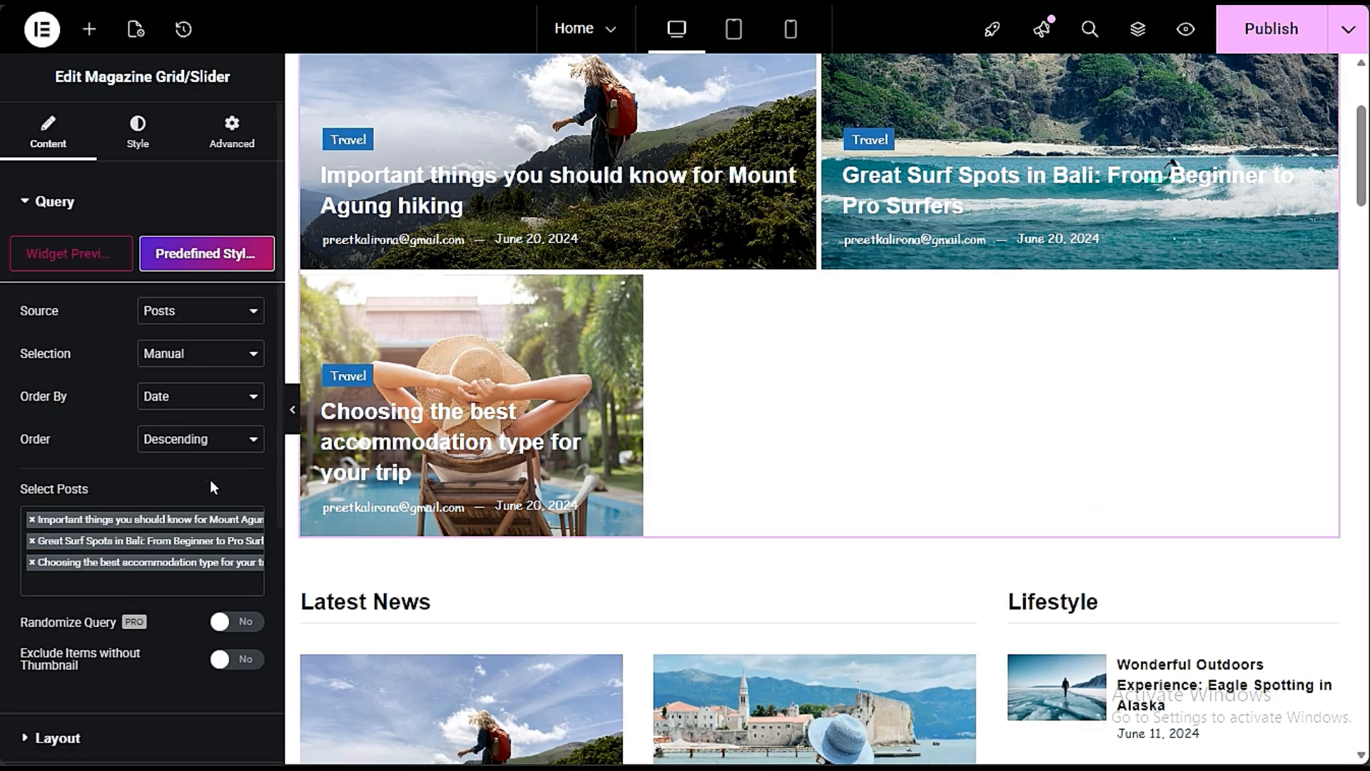
Step: Try Layout 5.0 and the four-column layout for the magazine grid, then apply the first layout in the list
scroll(143, 610, down, 3)
click(77, 502)
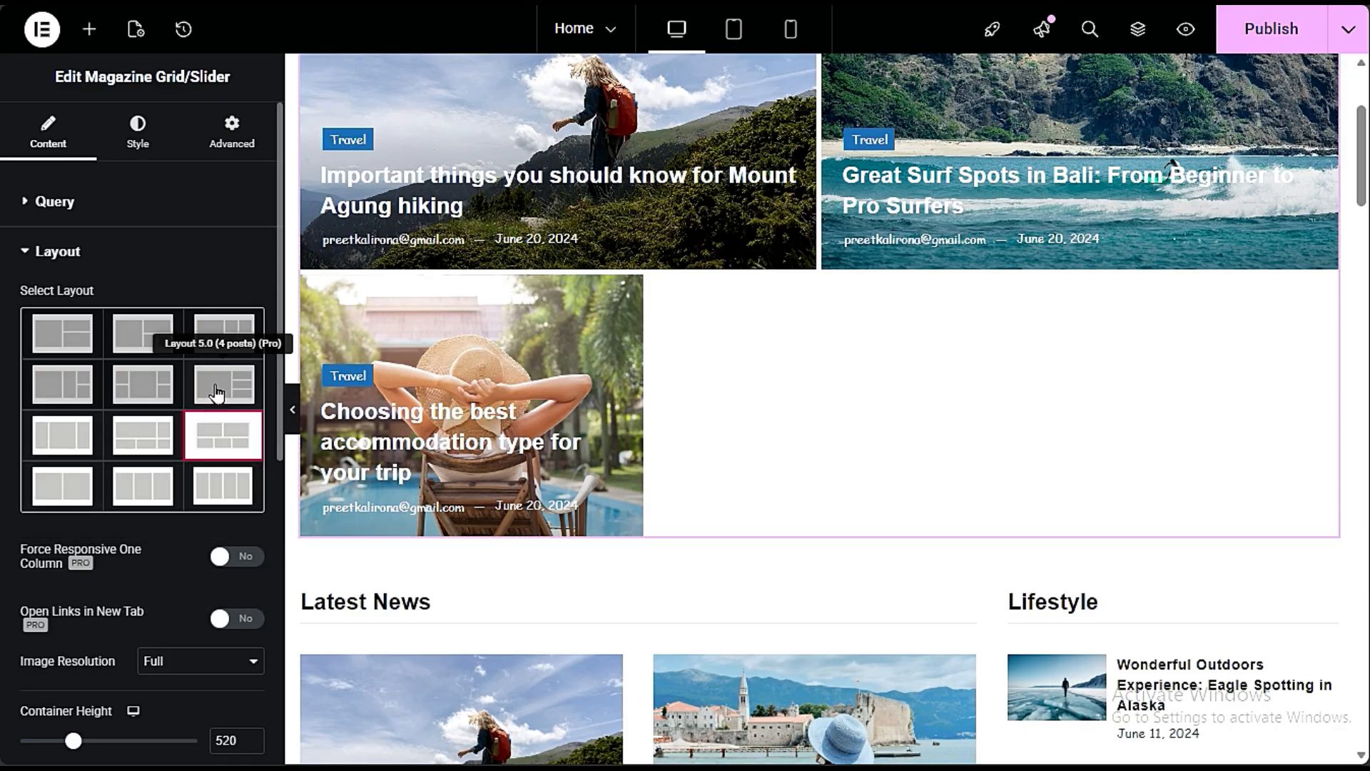
click(217, 392)
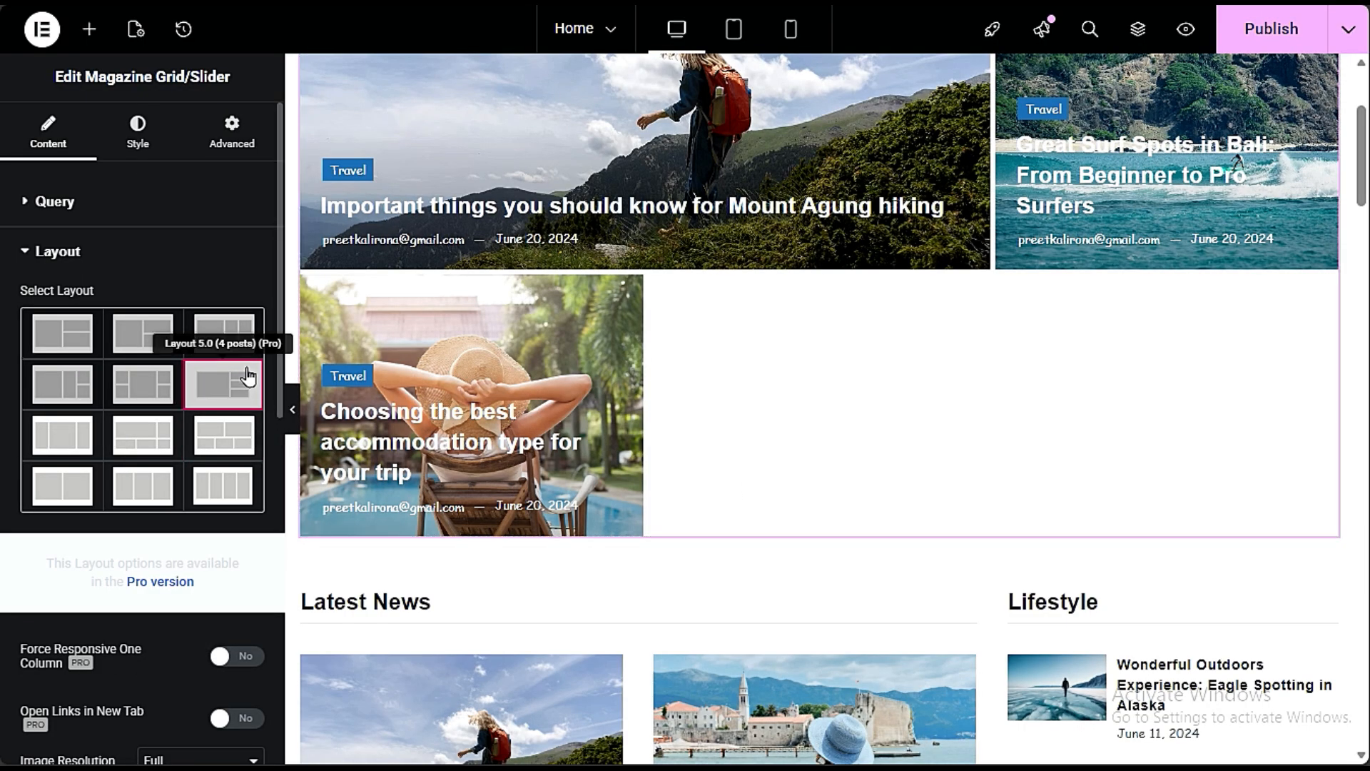
click(145, 504)
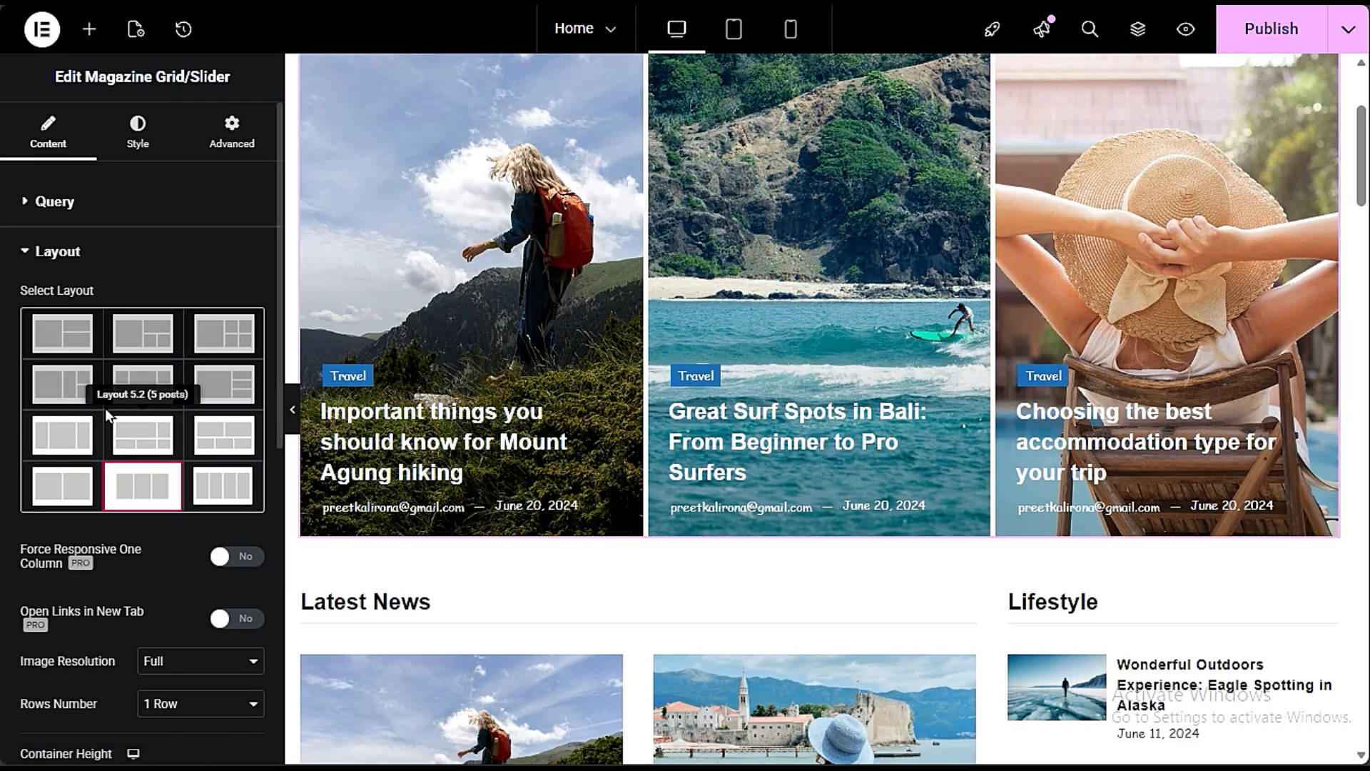
click(63, 344)
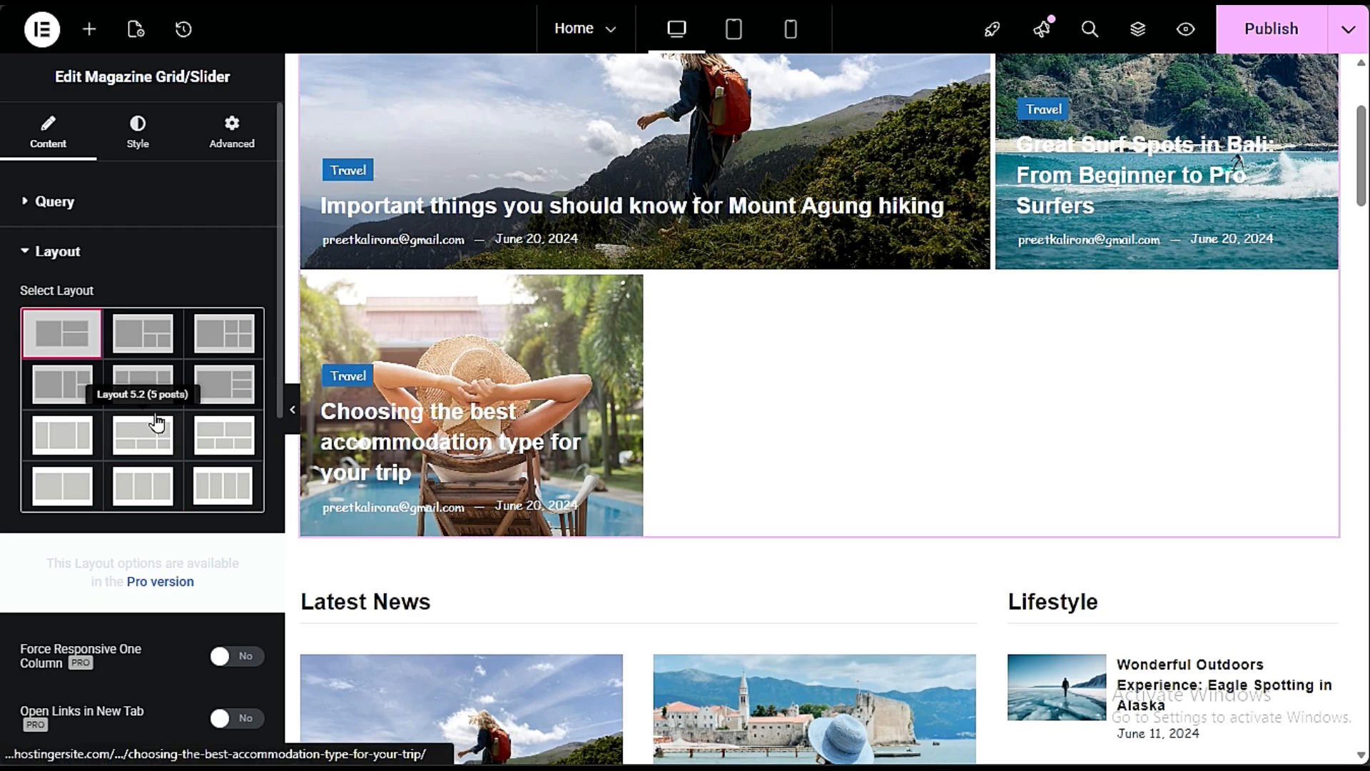
Step: Add "The Ultimate Guide to New York City in a Weekend" and "How To Become A Professional Travel Blogger" to the magazine grid's selected posts
click(106, 204)
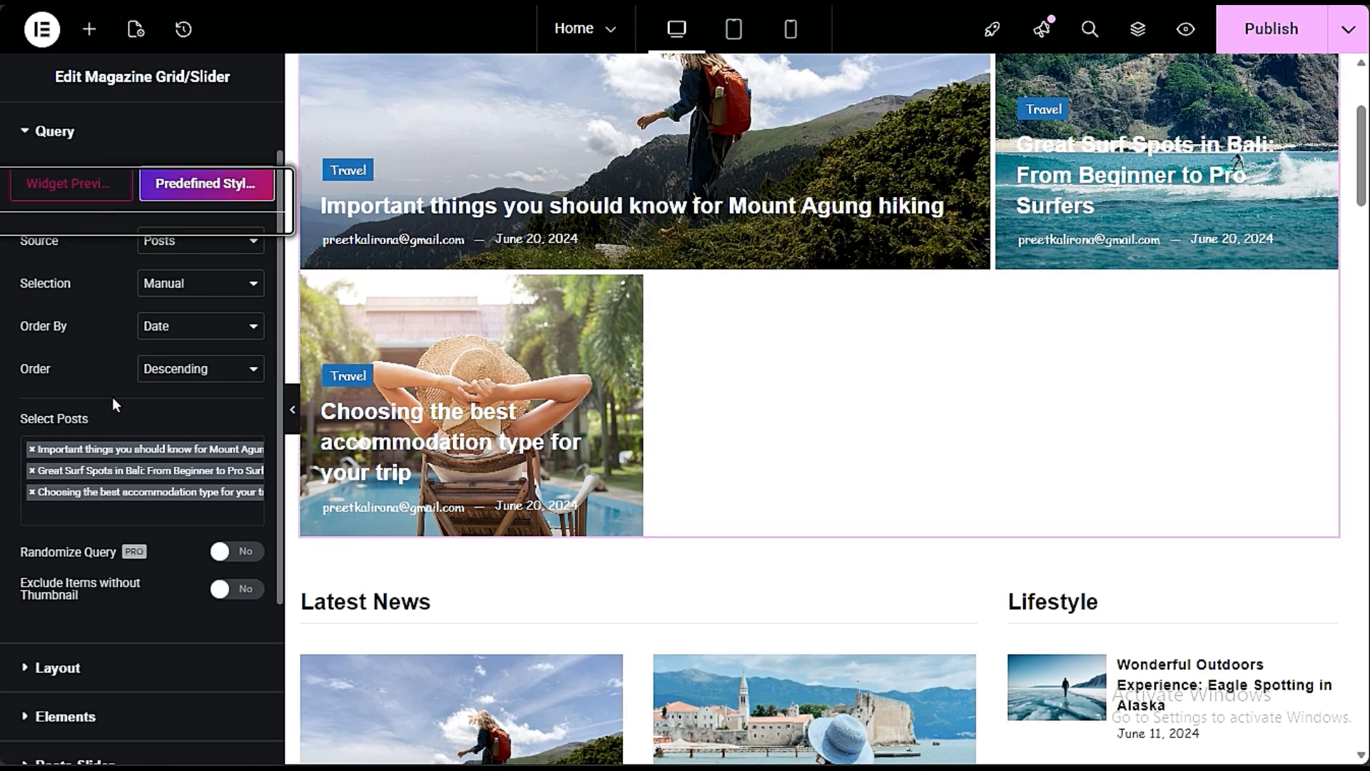
click(107, 514)
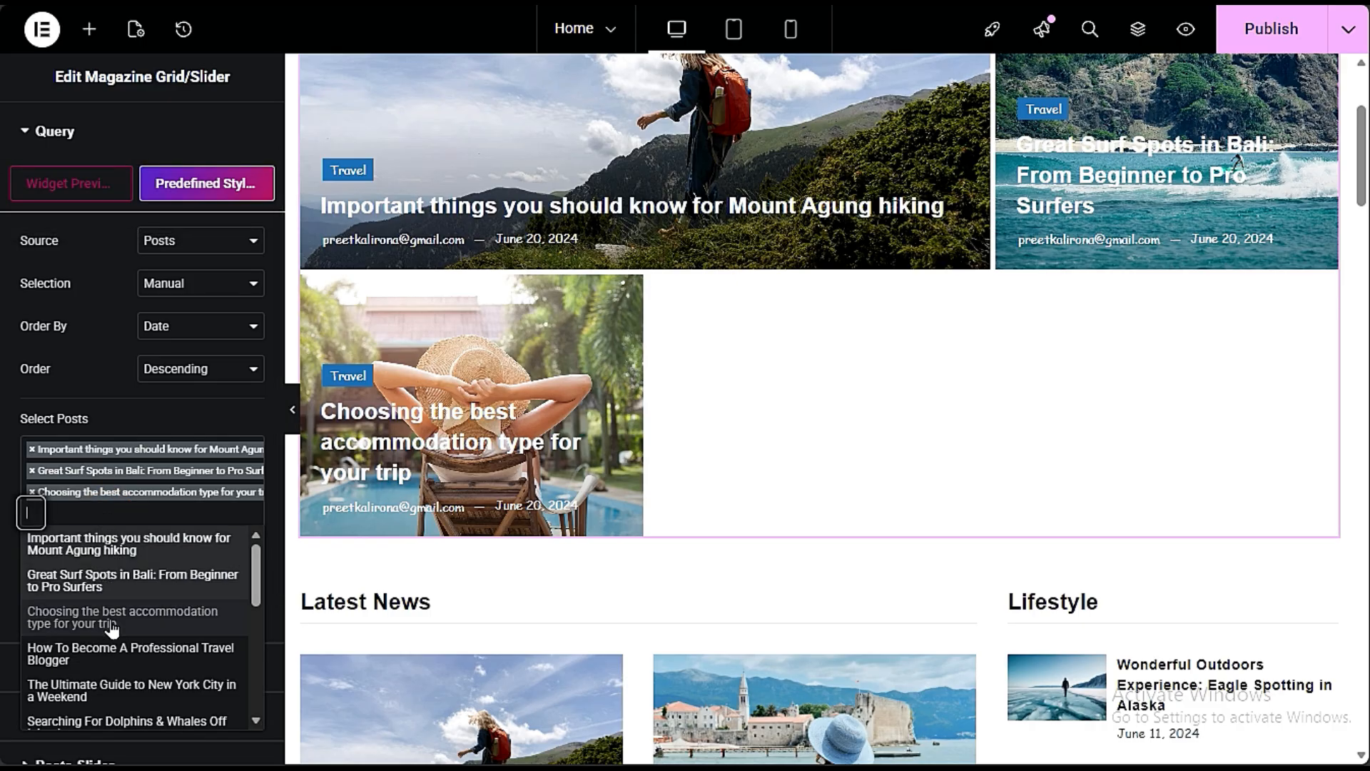
click(113, 689)
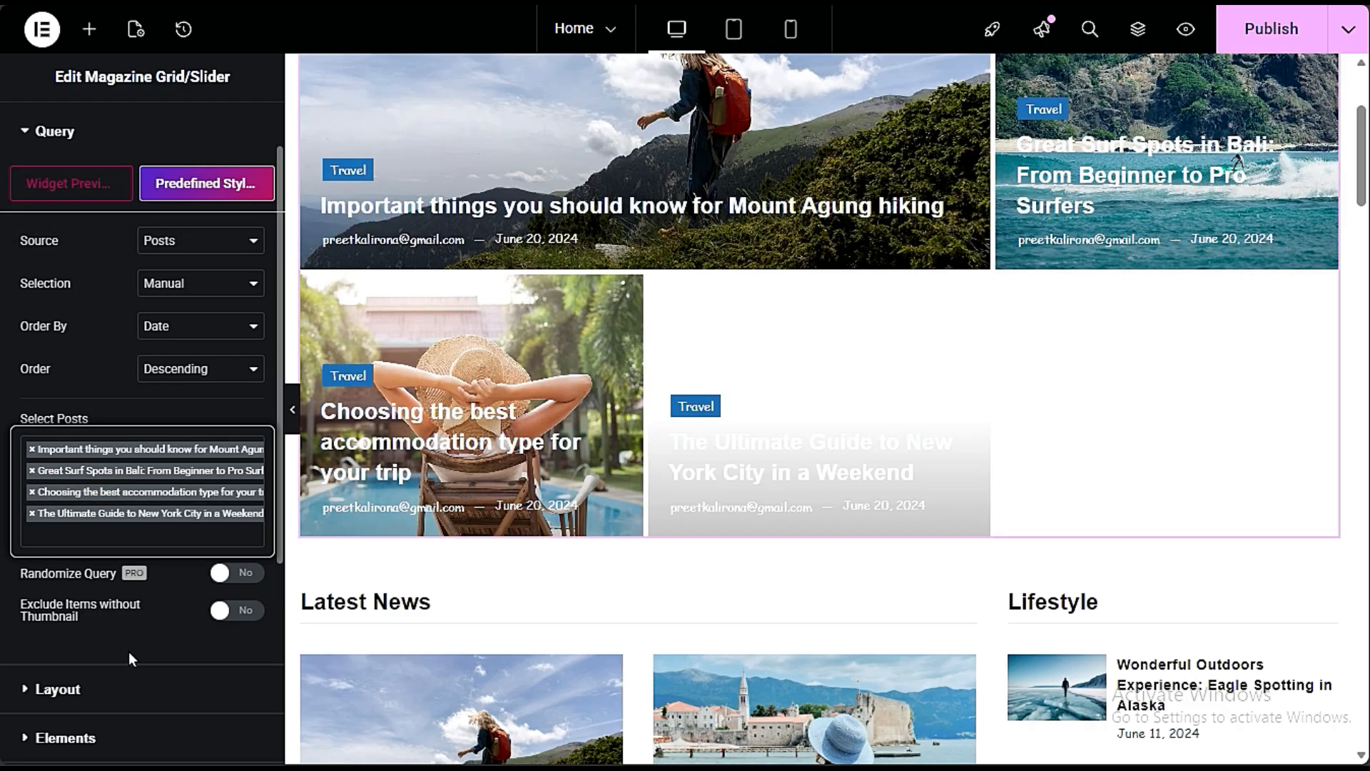
click(104, 535)
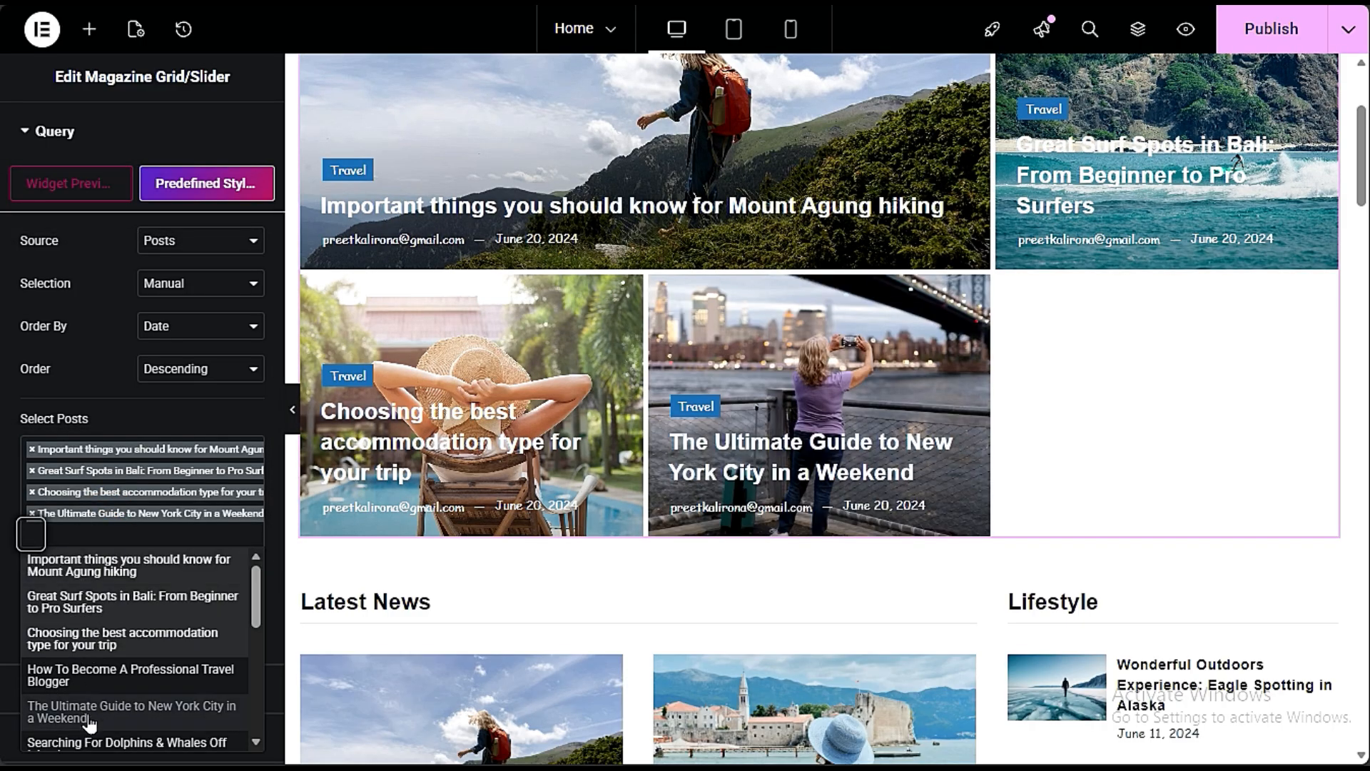
click(95, 675)
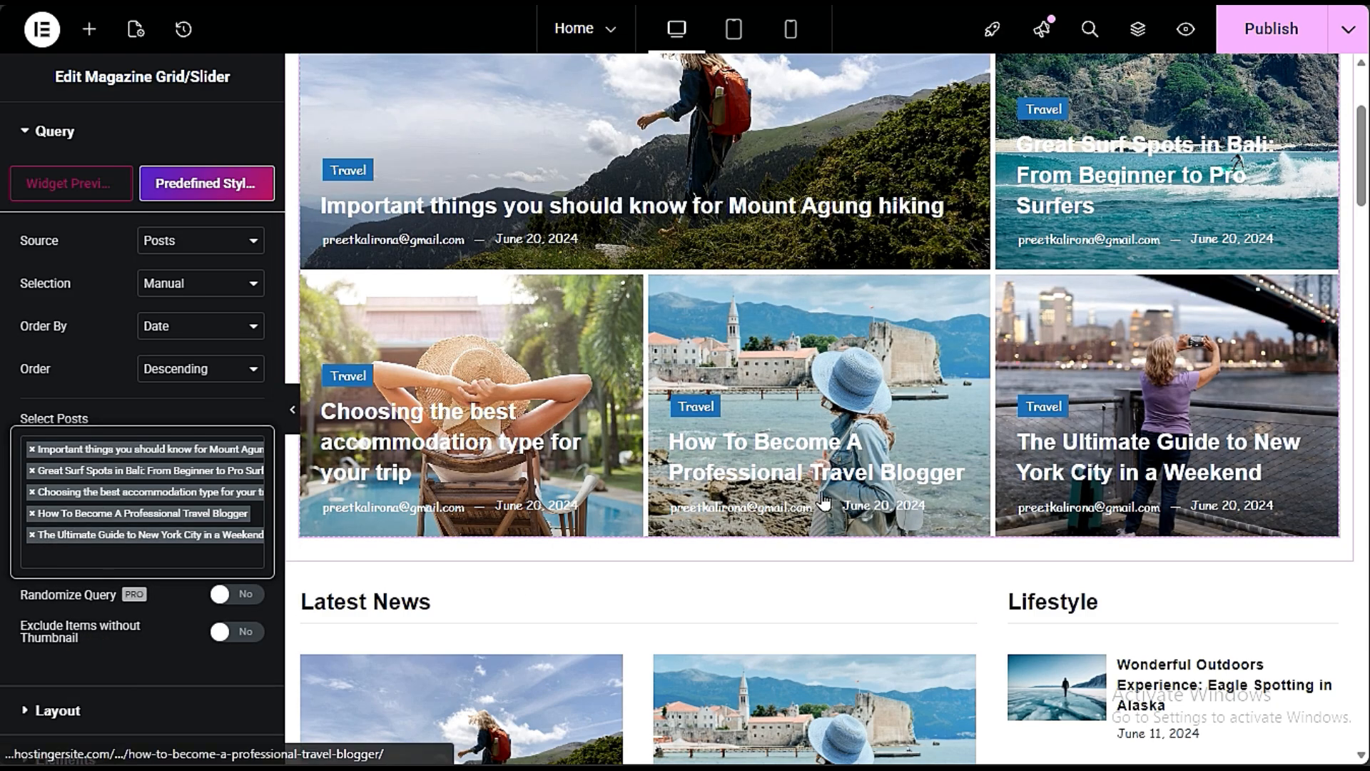
Step: Check the filled magazine grid on the homepage and publish the page
scroll(403, 312, up, 3)
scroll(863, 444, down, 3)
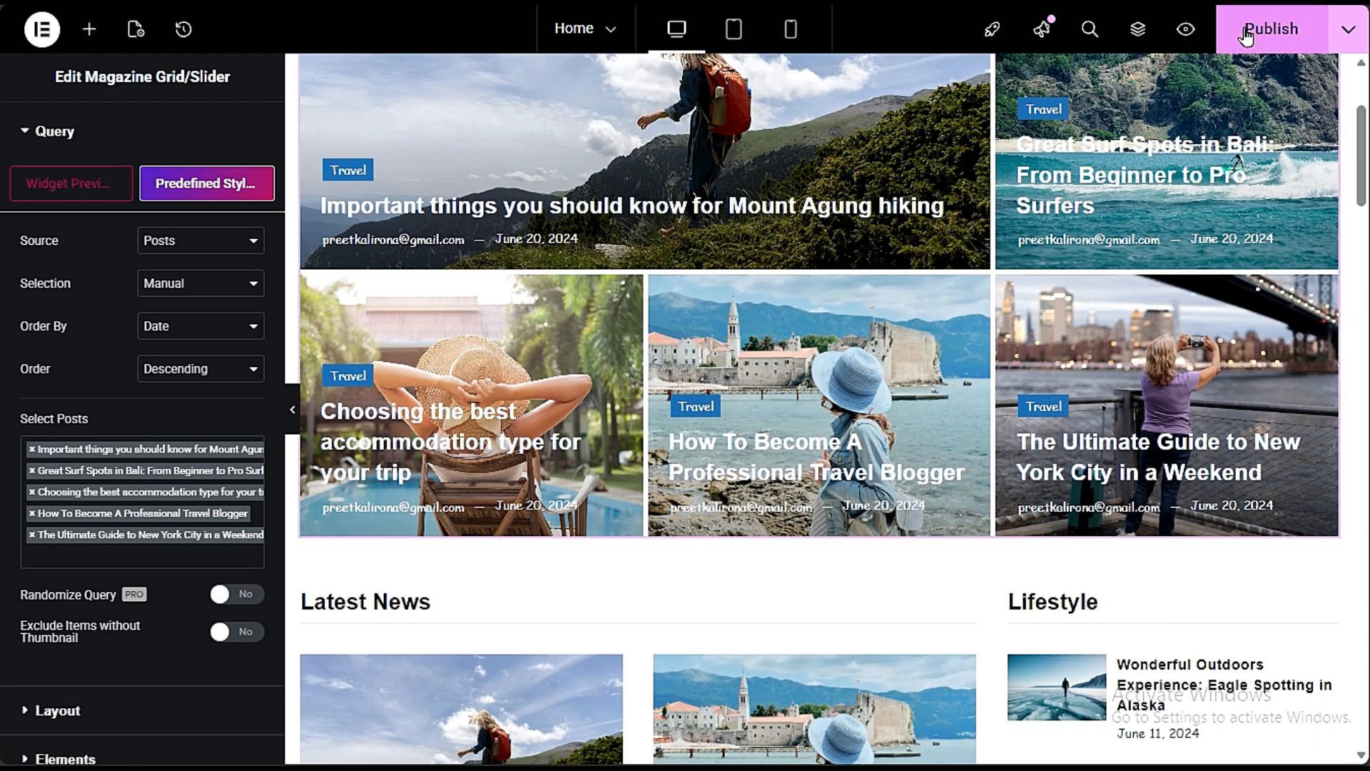
click(1269, 28)
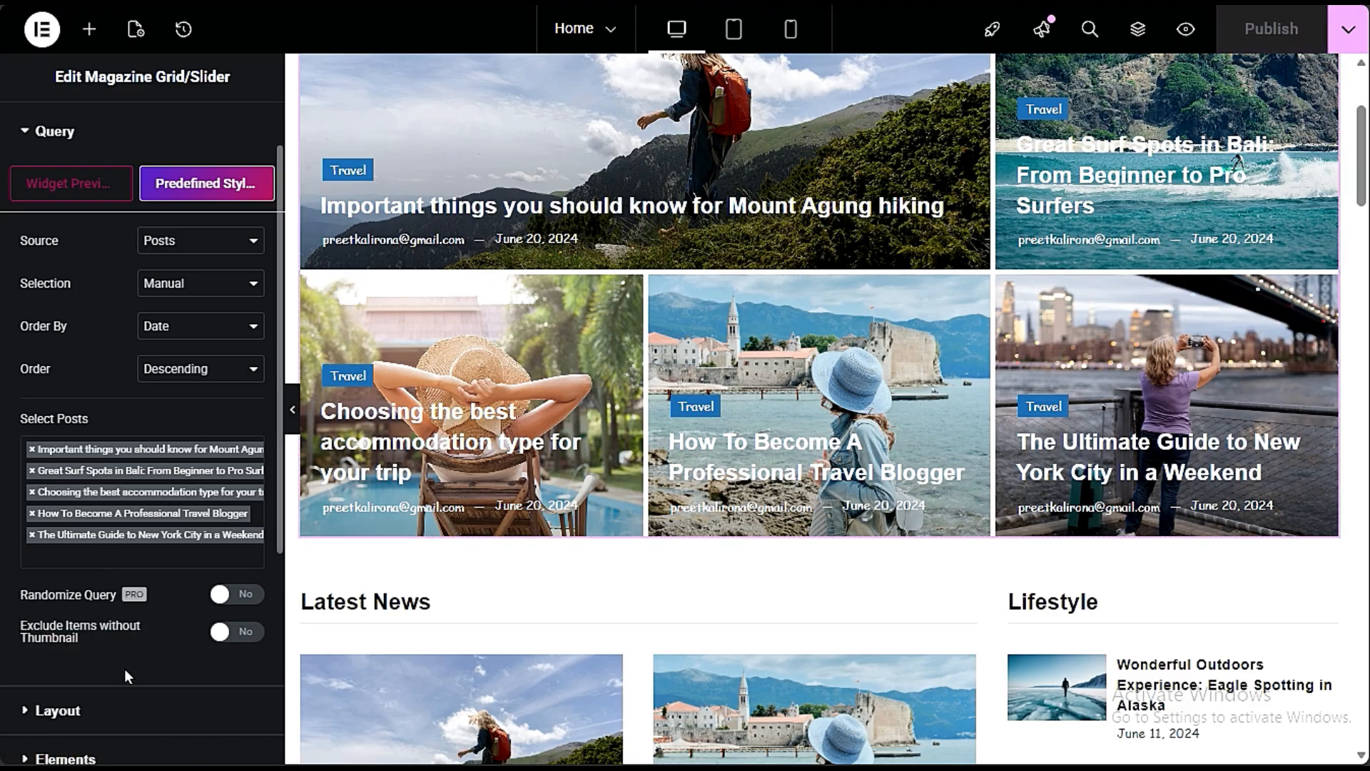
Step: Try a container height of 464 in the magazine grid's layout settings, then set it to 536
scroll(128, 670, down, 3)
click(110, 489)
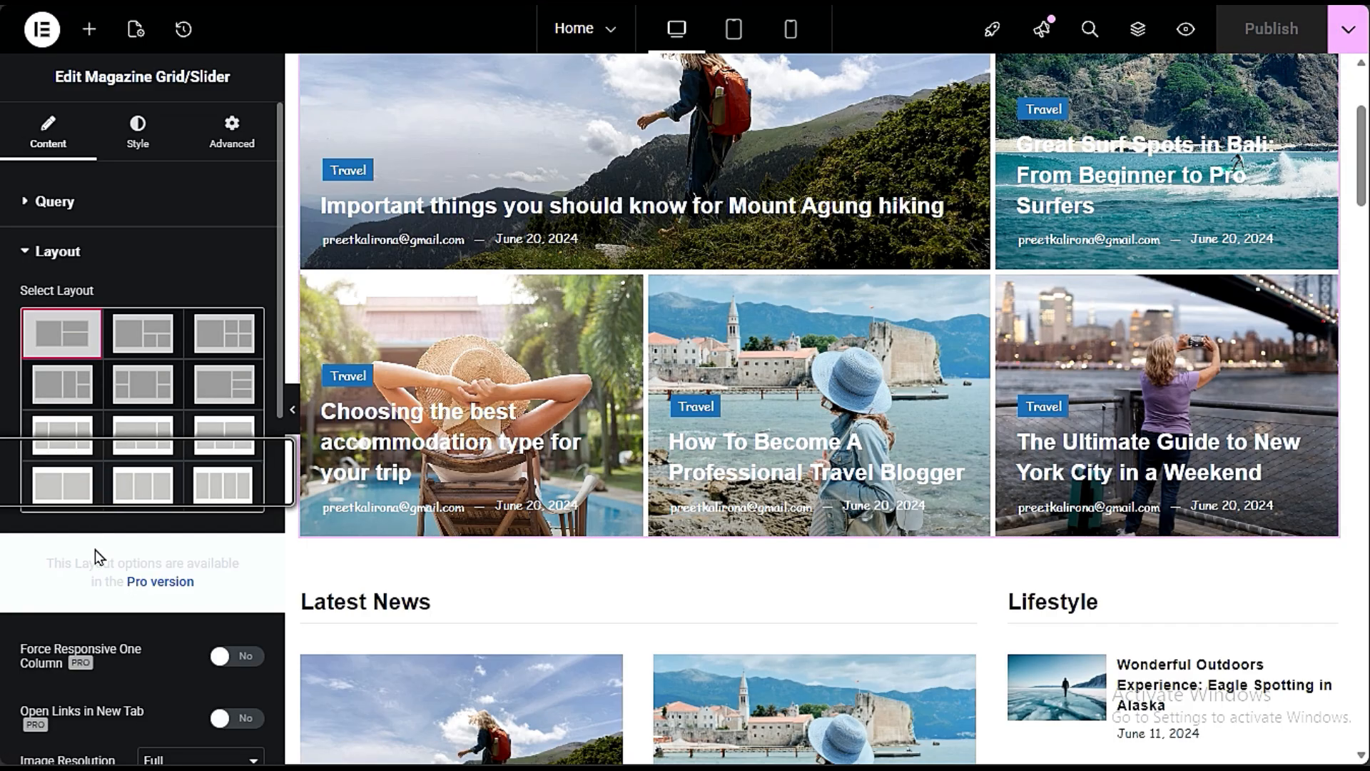
scroll(95, 556, down, 3)
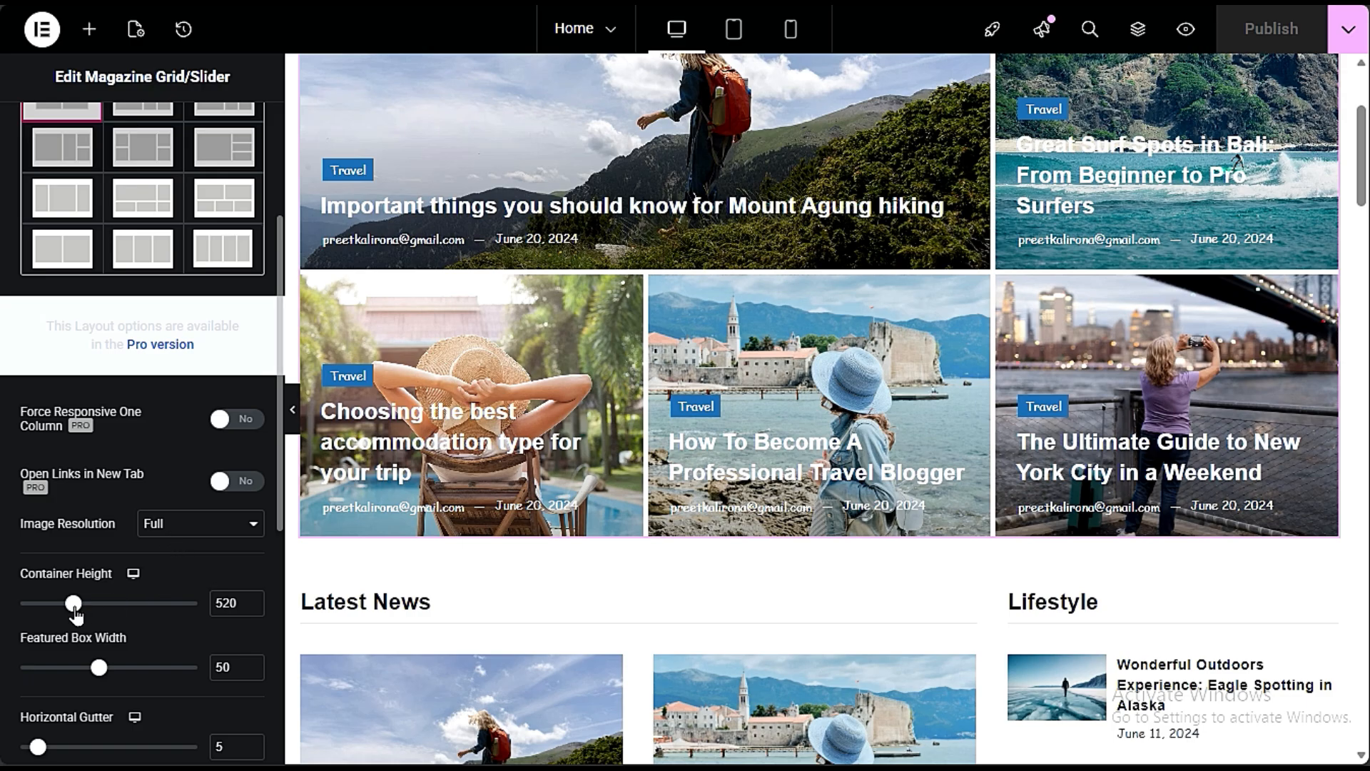
mouse_move(73, 605)
mouse_down()
mouse_move(46, 607)
mouse_move(67, 614)
mouse_up()
scroll(469, 596, up, 3)
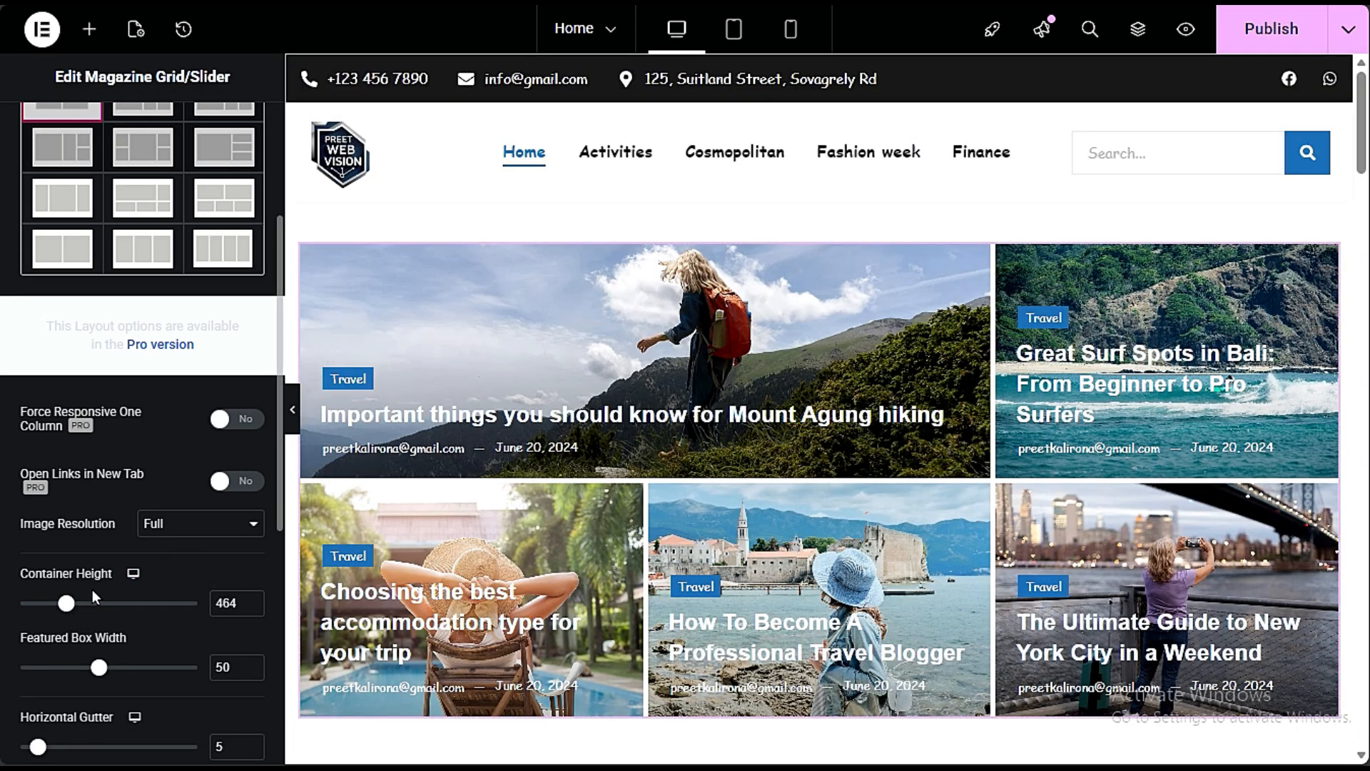
drag(66, 606, 77, 608)
scroll(379, 569, down, 3)
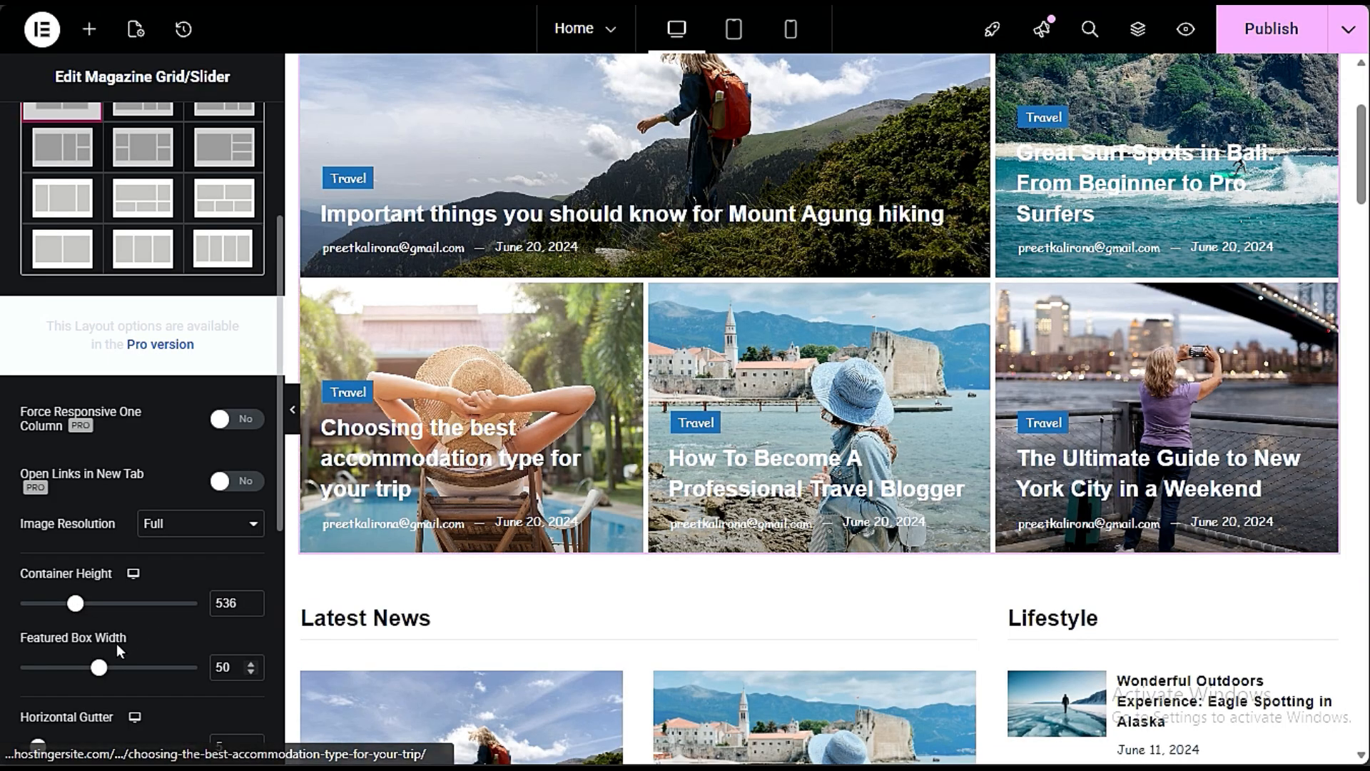
Step: Set the magazine grid's featured box width to 46, horizontal gutter to 3 and vertical gutter to 6
mouse_move(97, 668)
mouse_down()
mouse_move(85, 665)
mouse_move(123, 672)
mouse_move(86, 671)
mouse_up()
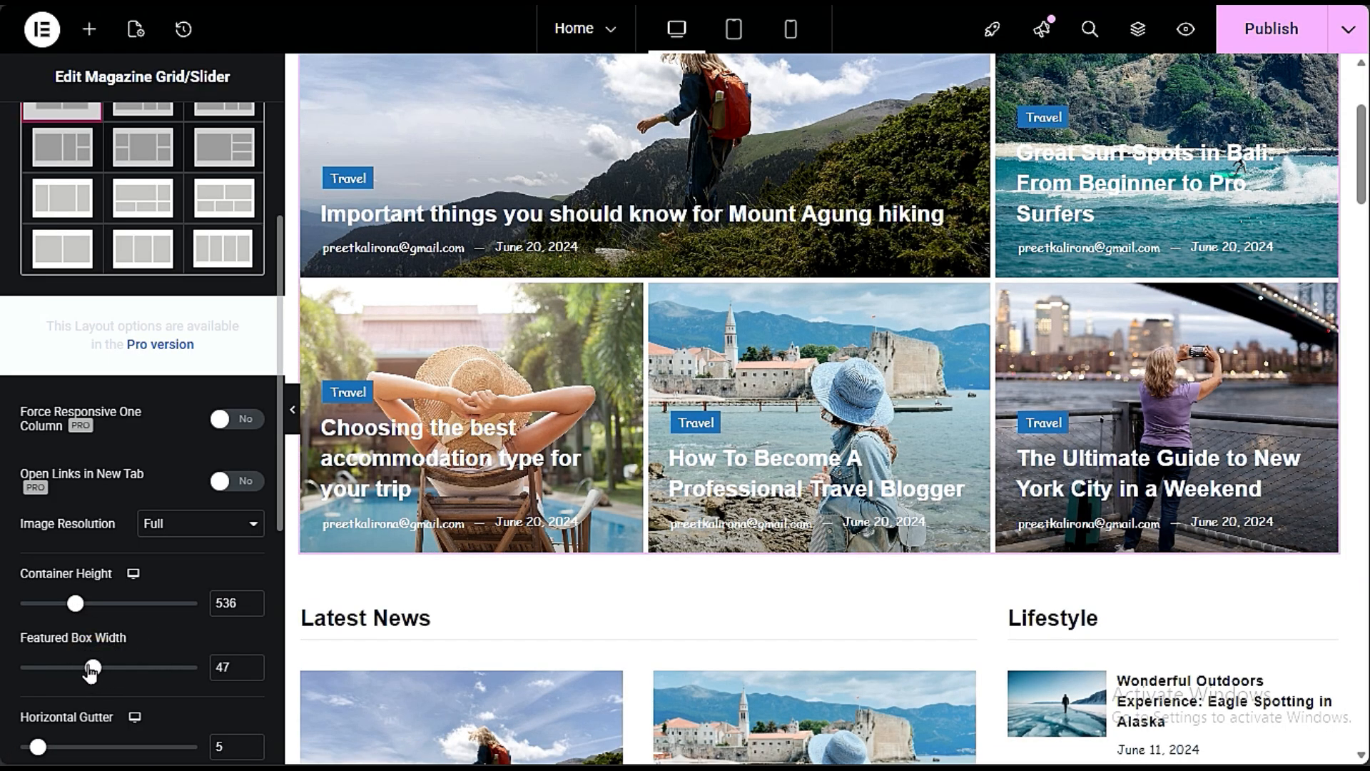
scroll(145, 634, down, 3)
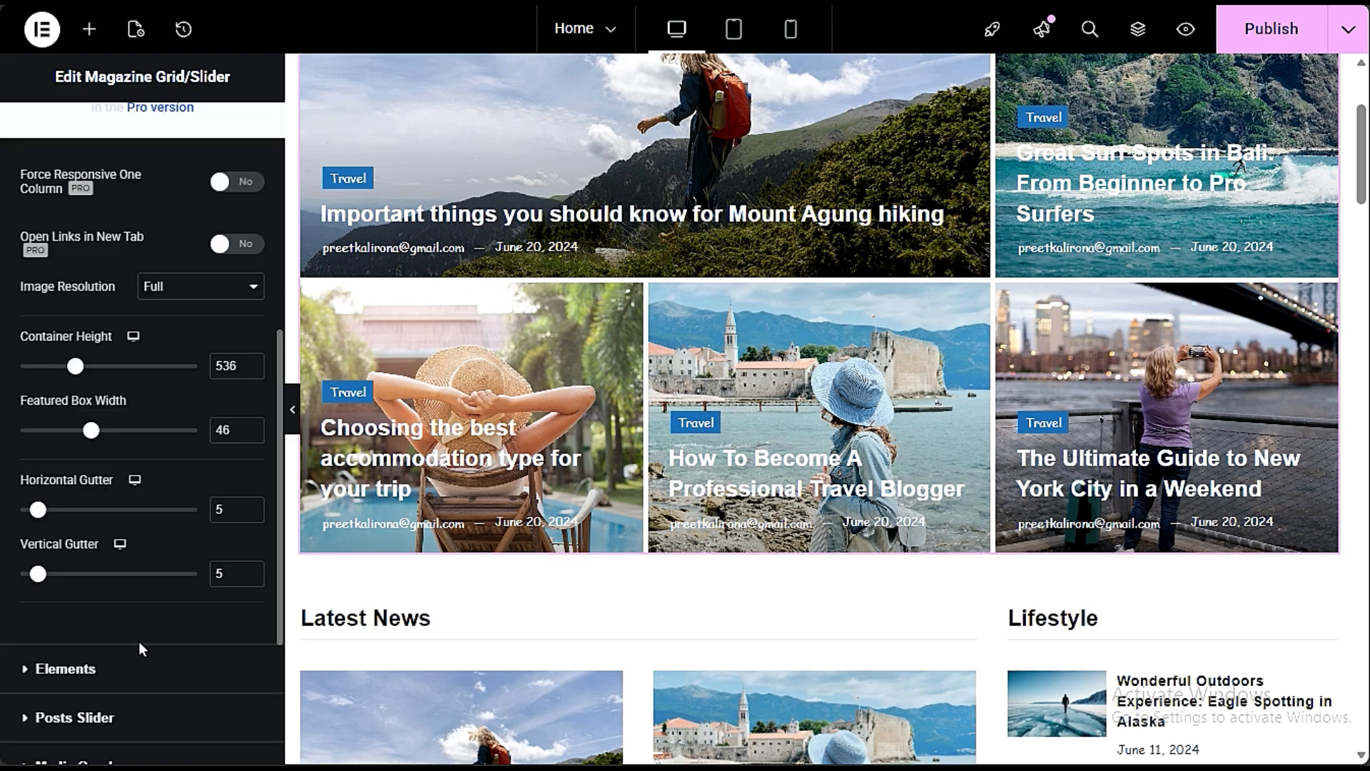
mouse_move(37, 509)
mouse_down()
mouse_move(43, 531)
mouse_move(29, 534)
mouse_up()
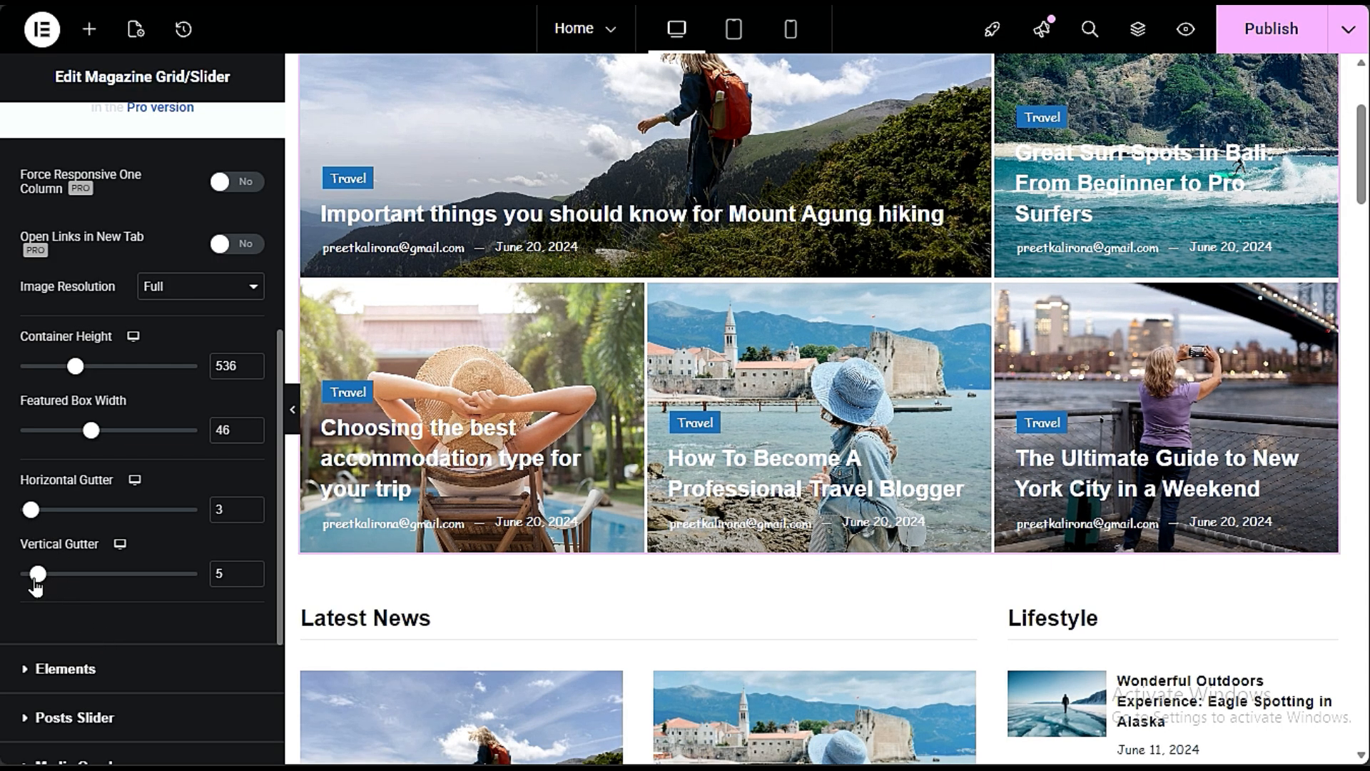
mouse_move(34, 582)
mouse_down()
mouse_move(45, 572)
mouse_move(22, 579)
mouse_move(40, 580)
mouse_up()
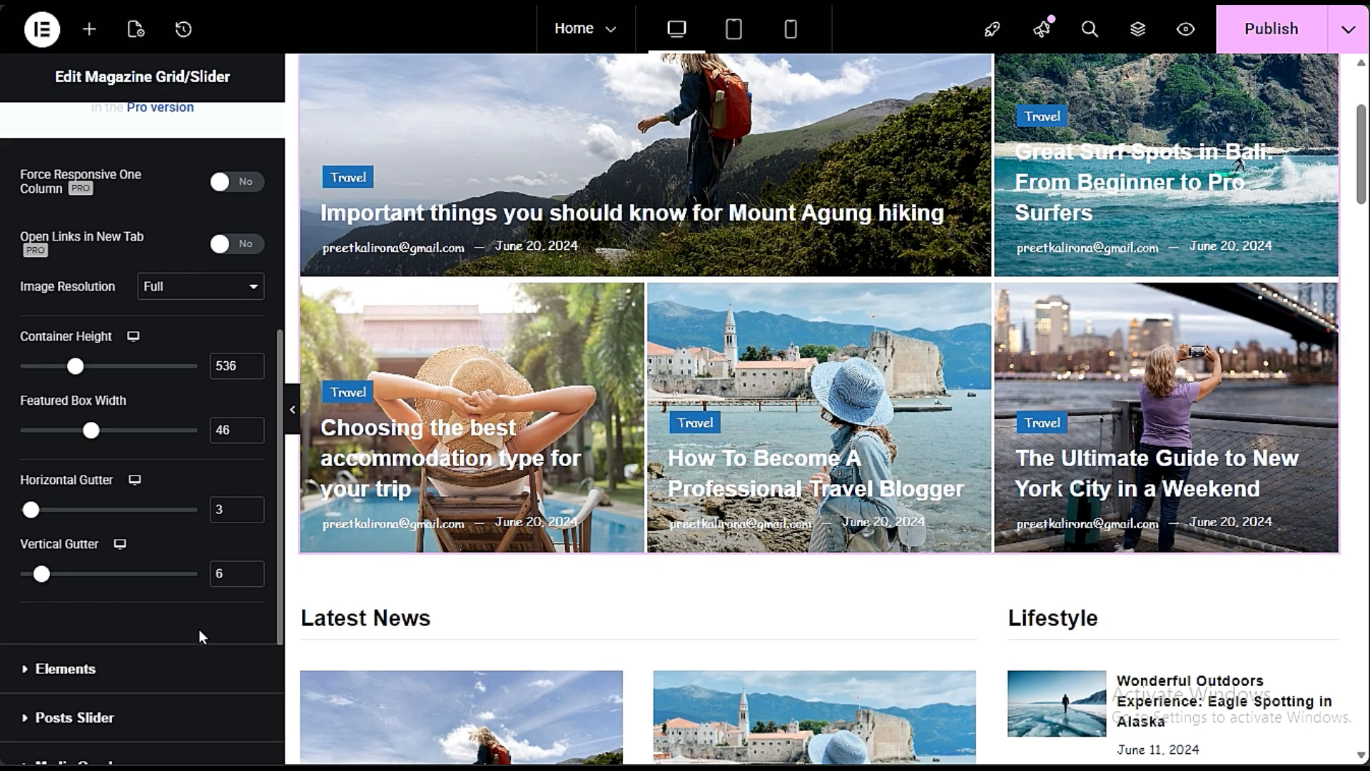
Step: Remove the Author element from the magazine grid's elements
click(157, 669)
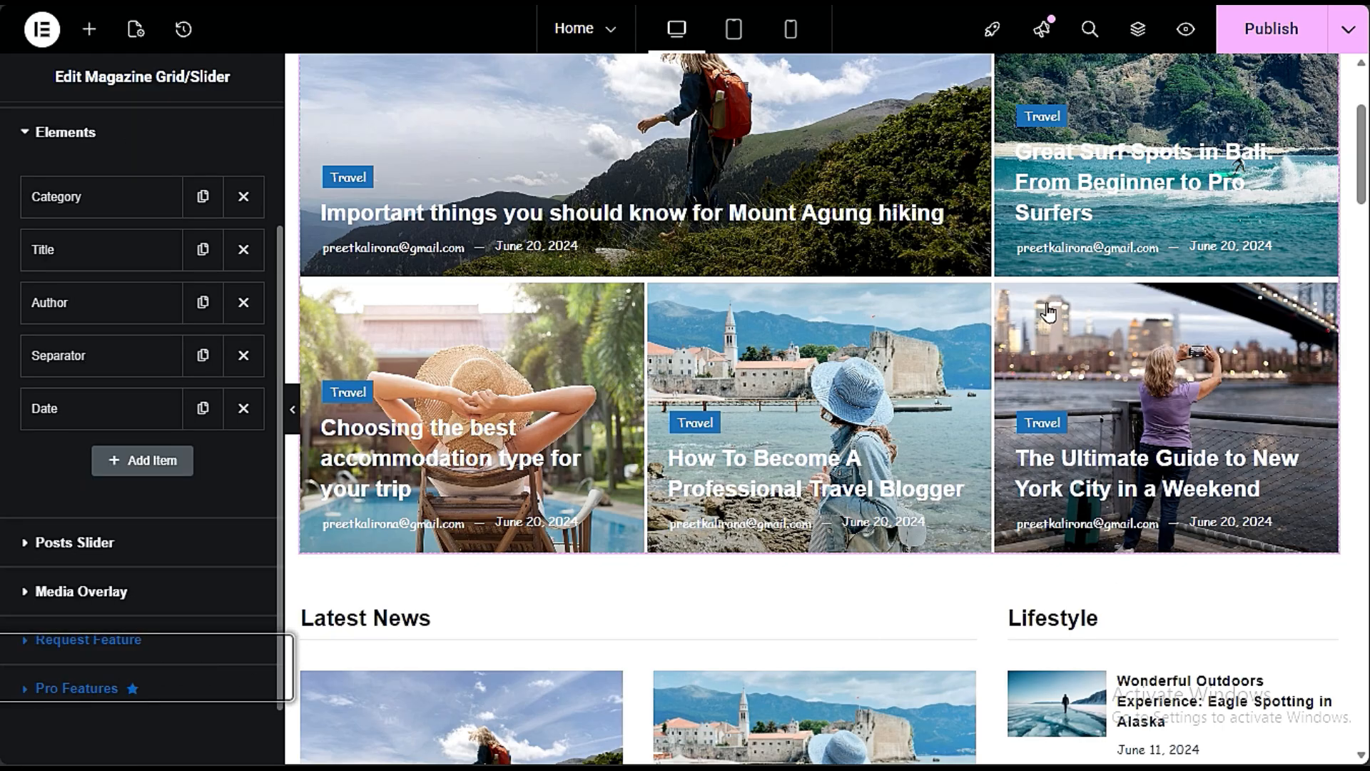
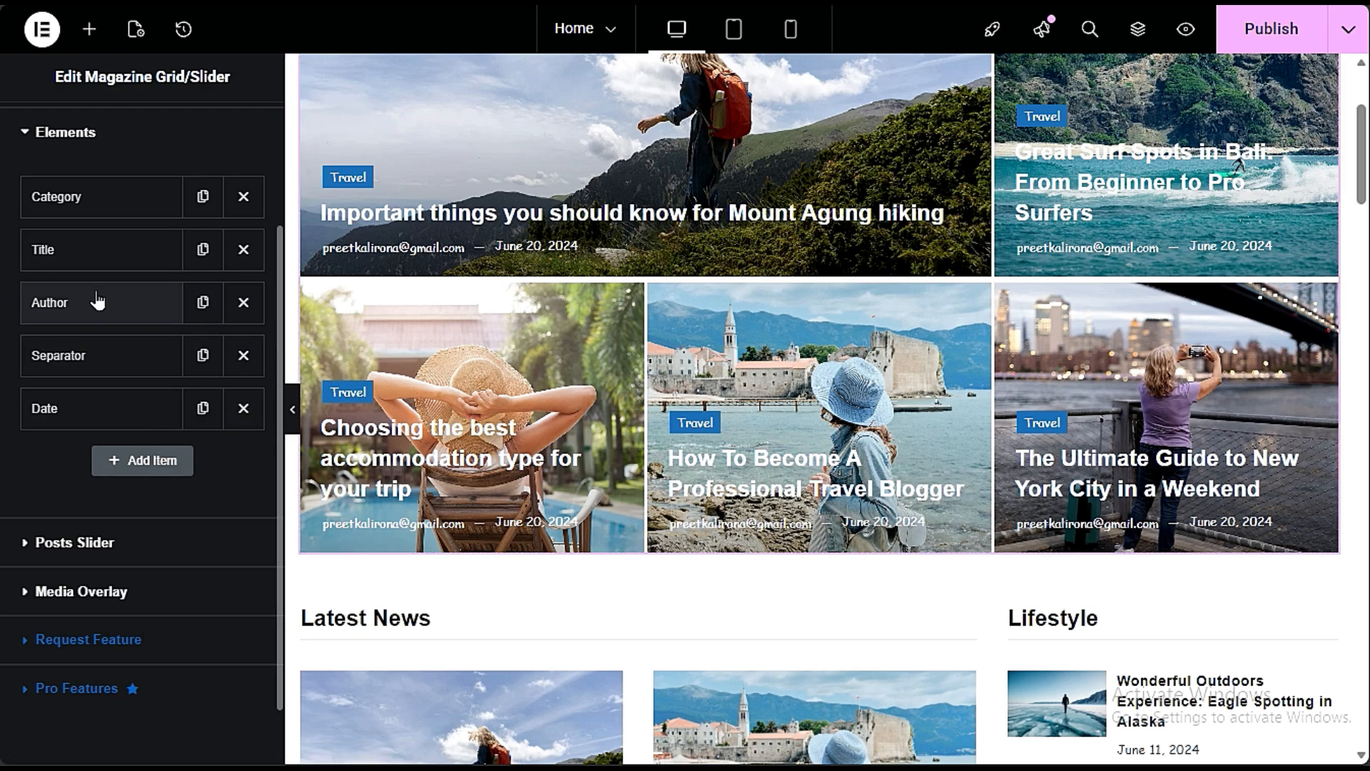
click(243, 302)
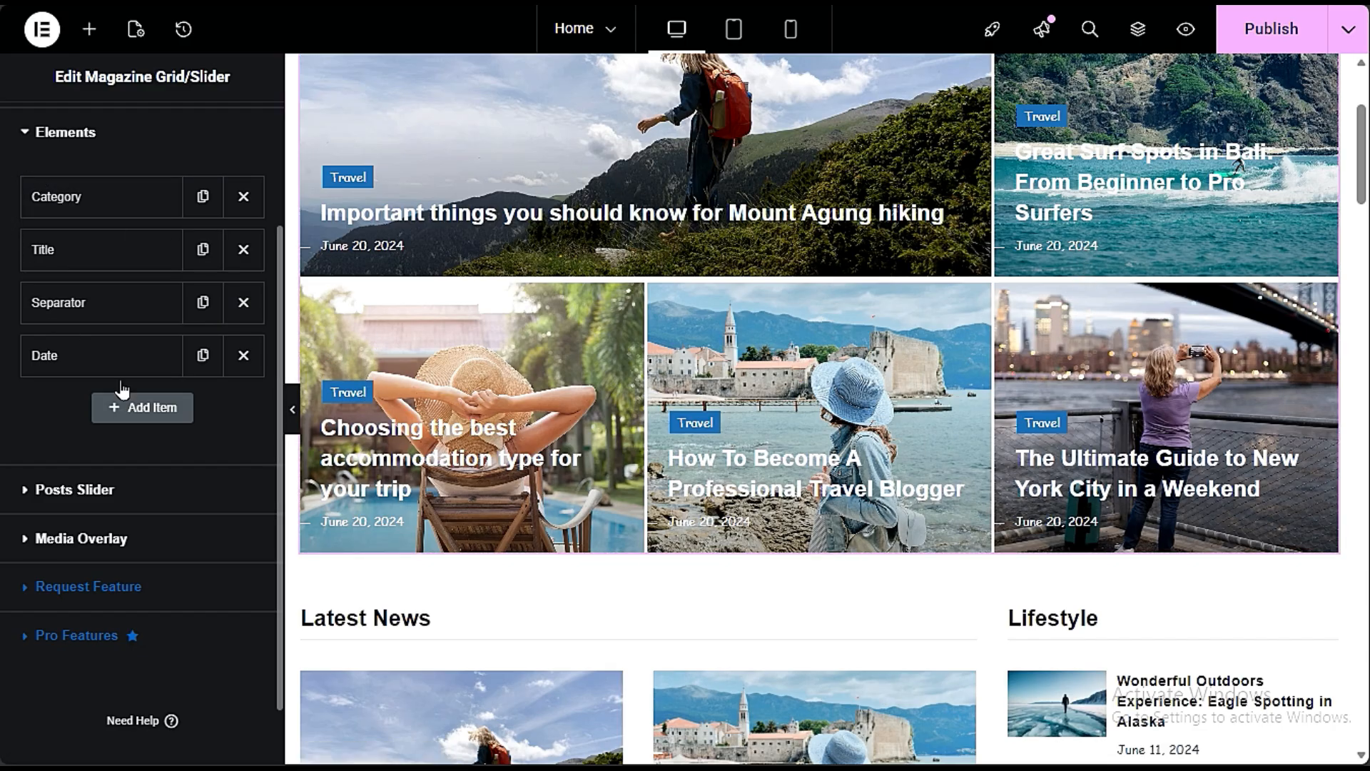
Step: Set the magazine grid's Title element to top vertical alignment, try centered horizontal alignment, and set it back to left
click(44, 246)
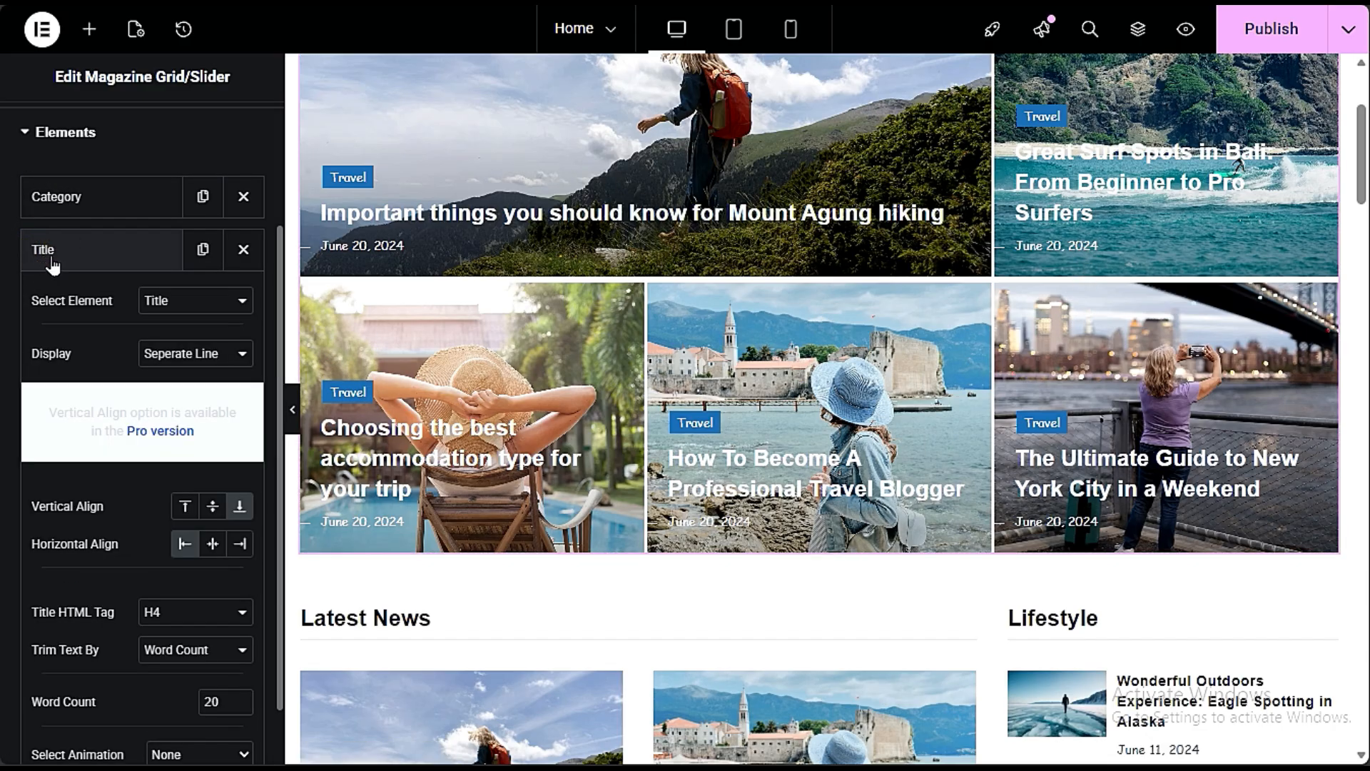
click(185, 505)
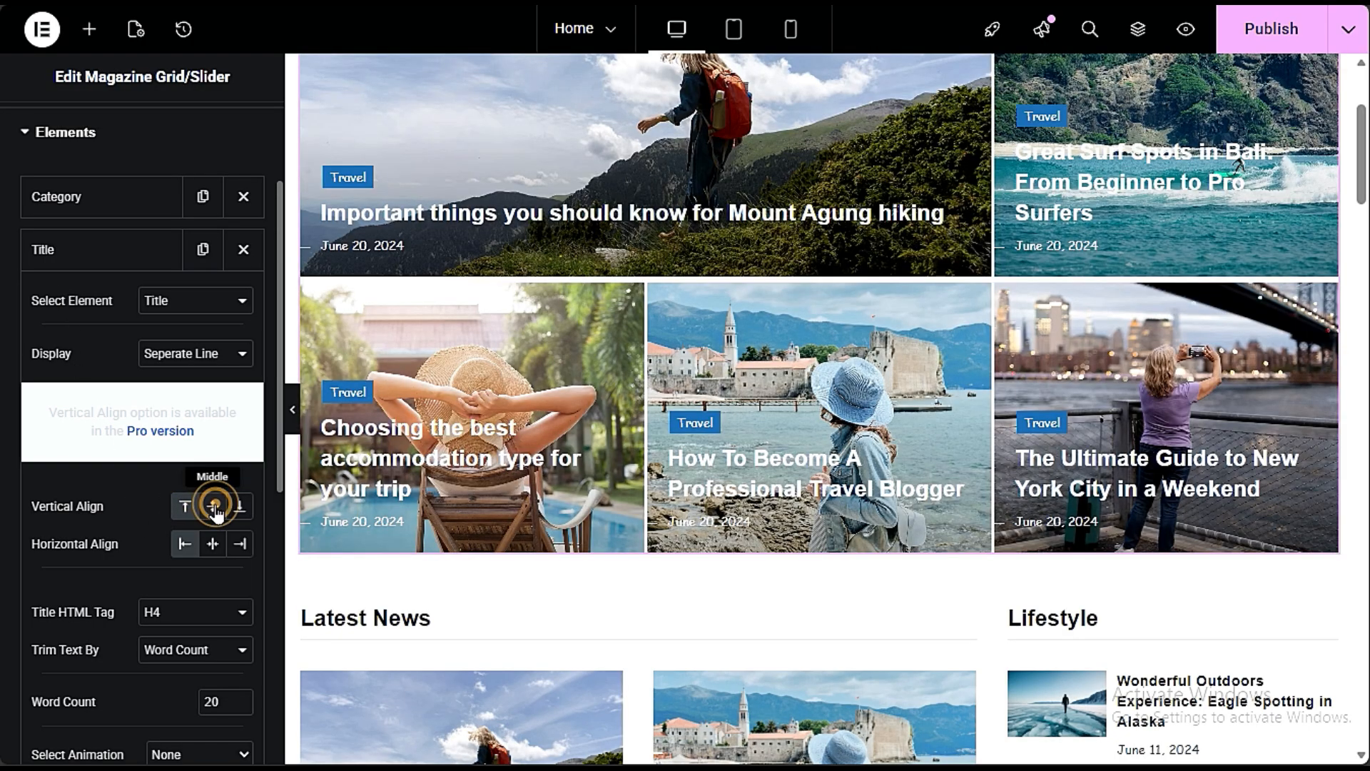
click(215, 505)
click(188, 512)
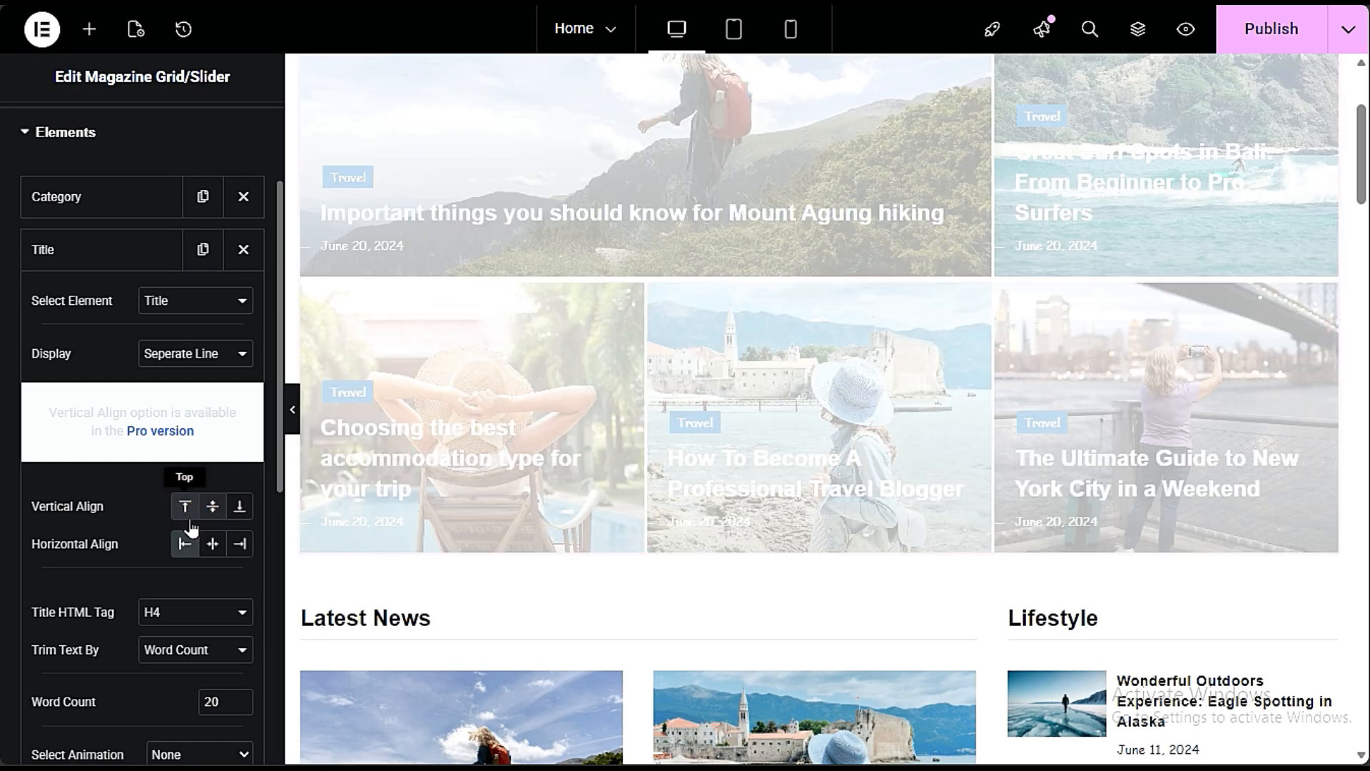
click(212, 548)
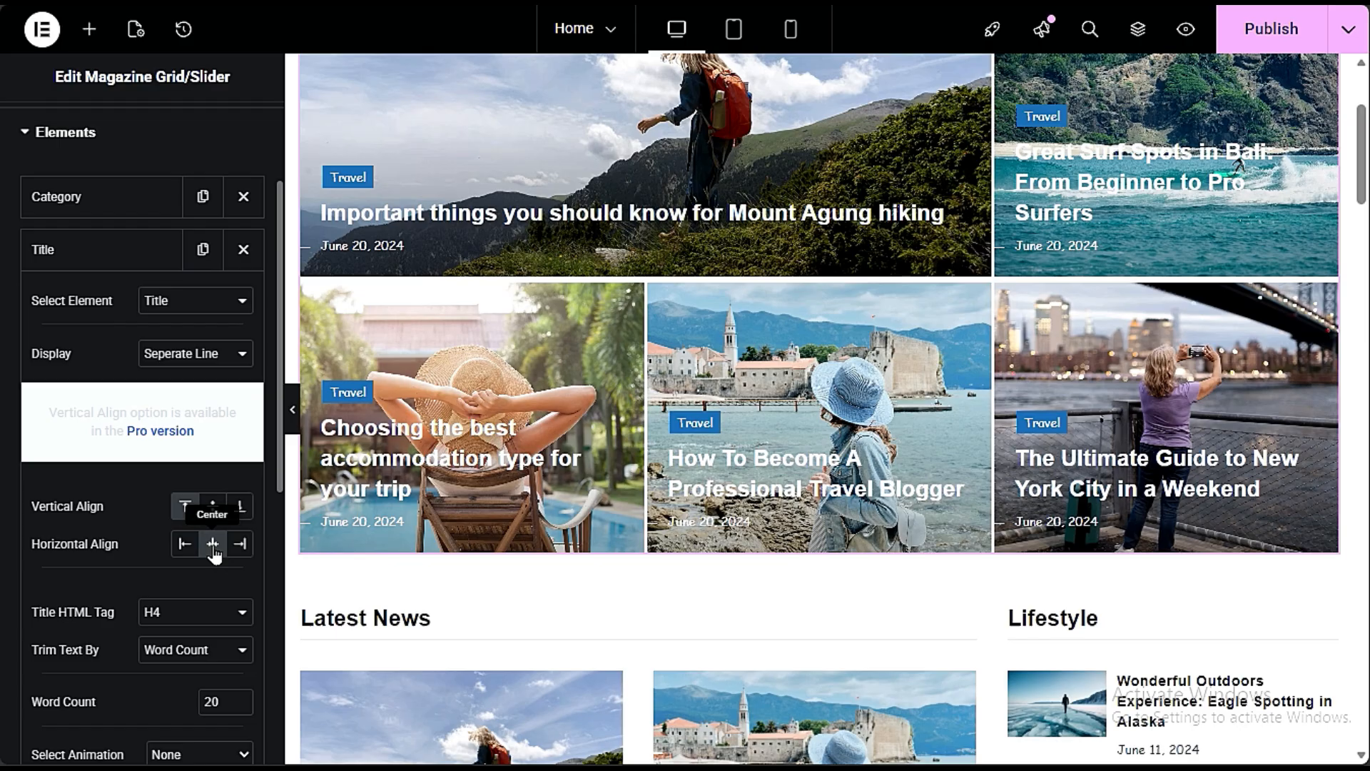
click(185, 546)
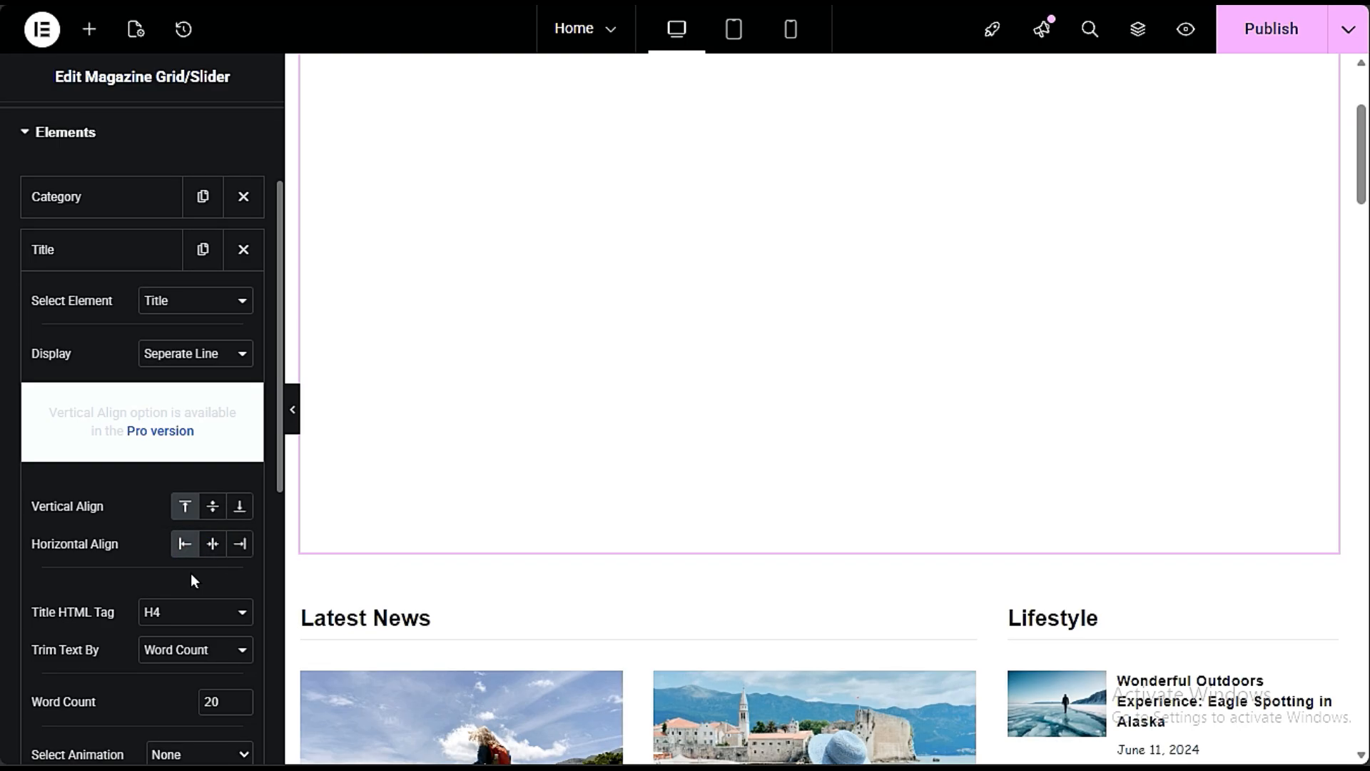
Step: Set the Title element's animation to Fade In
scroll(96, 600, down, 3)
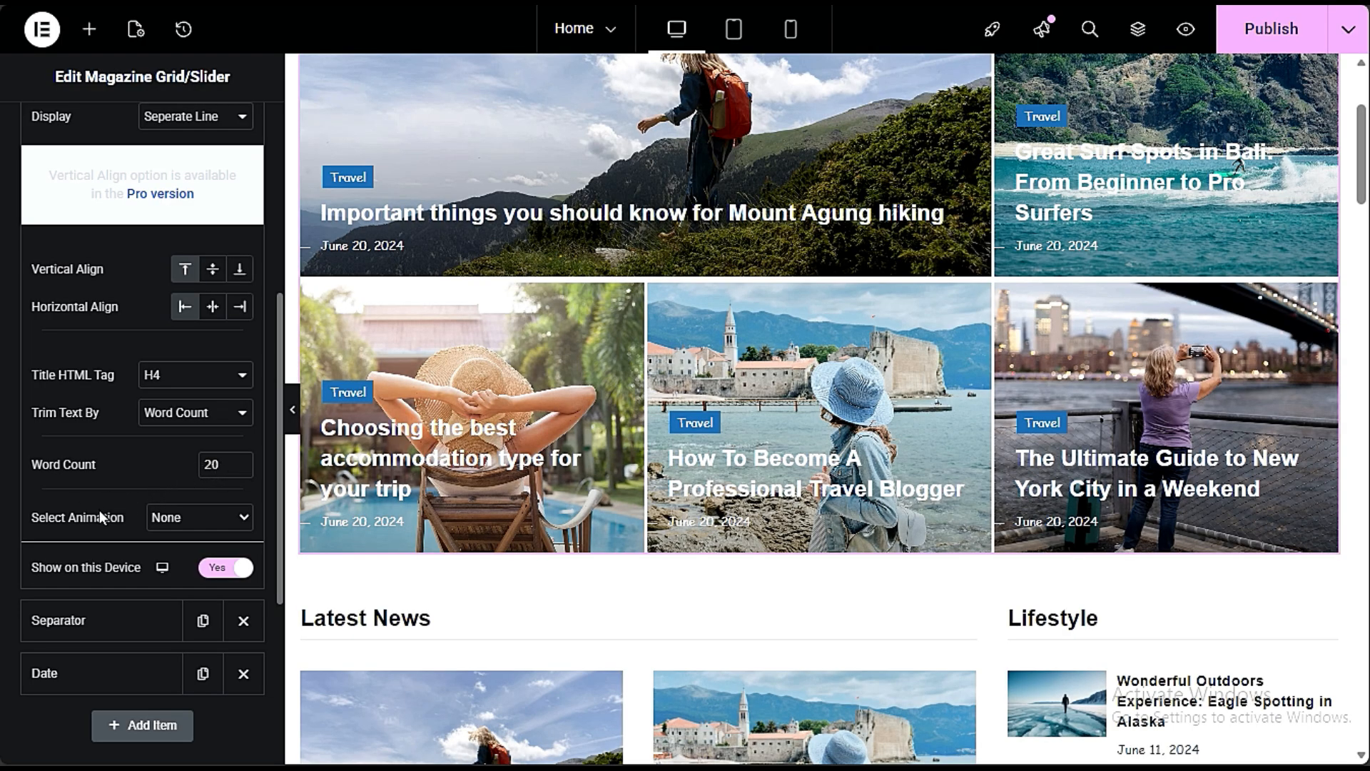
click(189, 518)
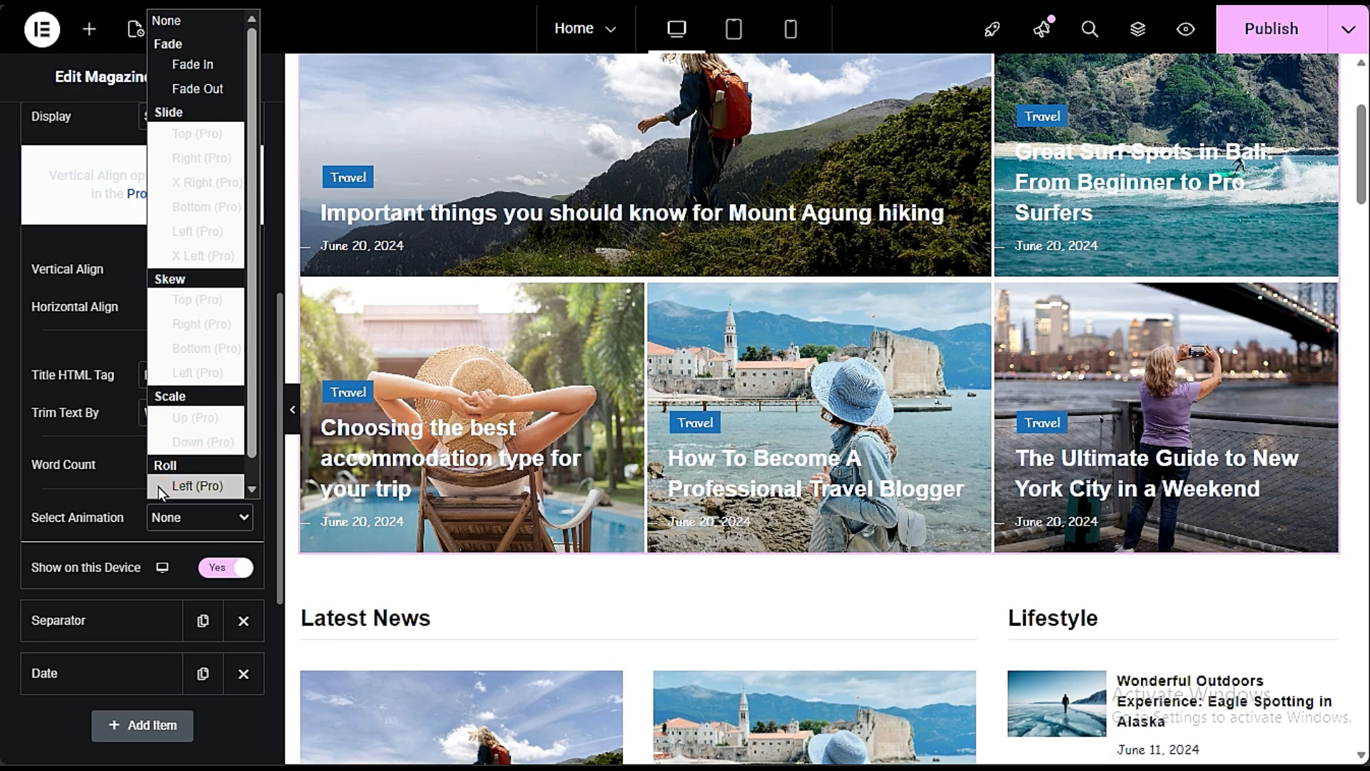
click(192, 65)
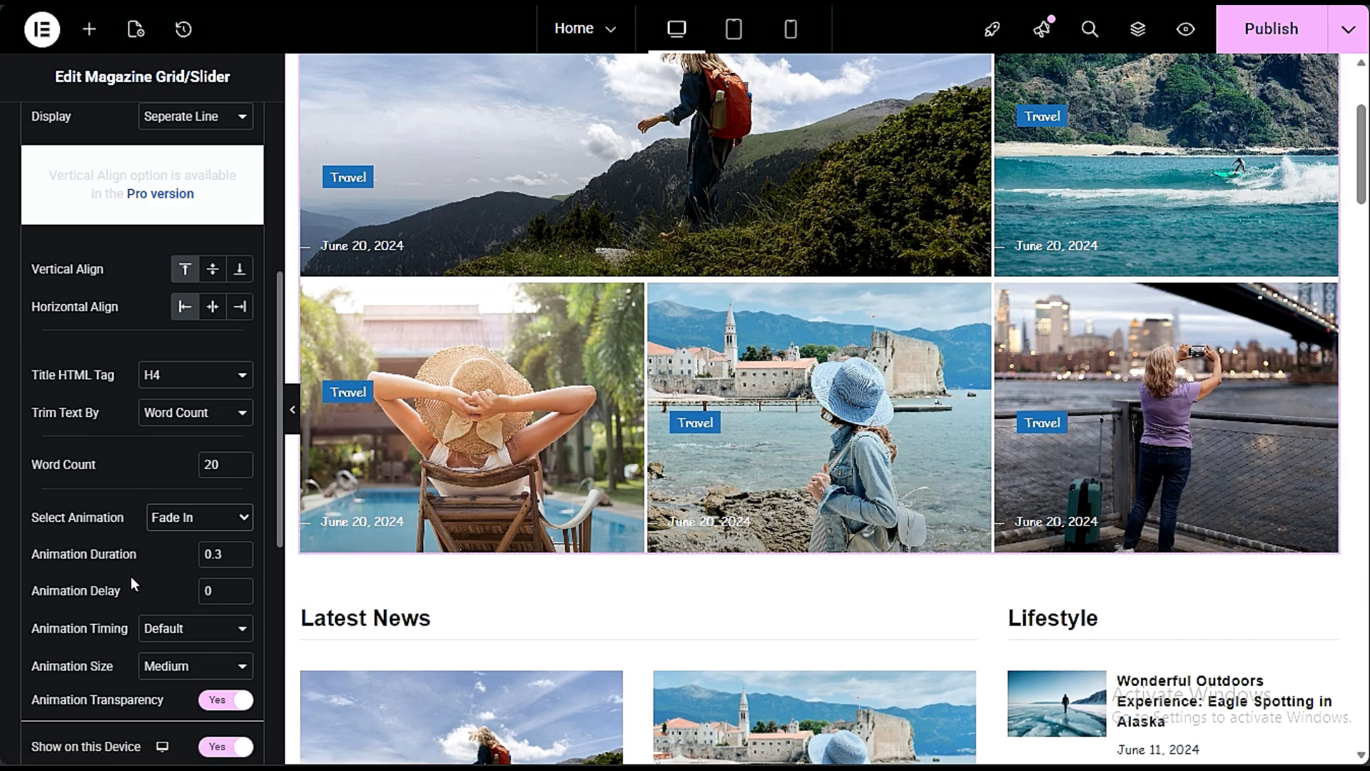
Step: Set the magazine grid's media overlay width to 0%, then switch the overlay off and on again
scroll(132, 579, down, 3)
scroll(137, 635, down, 3)
click(113, 514)
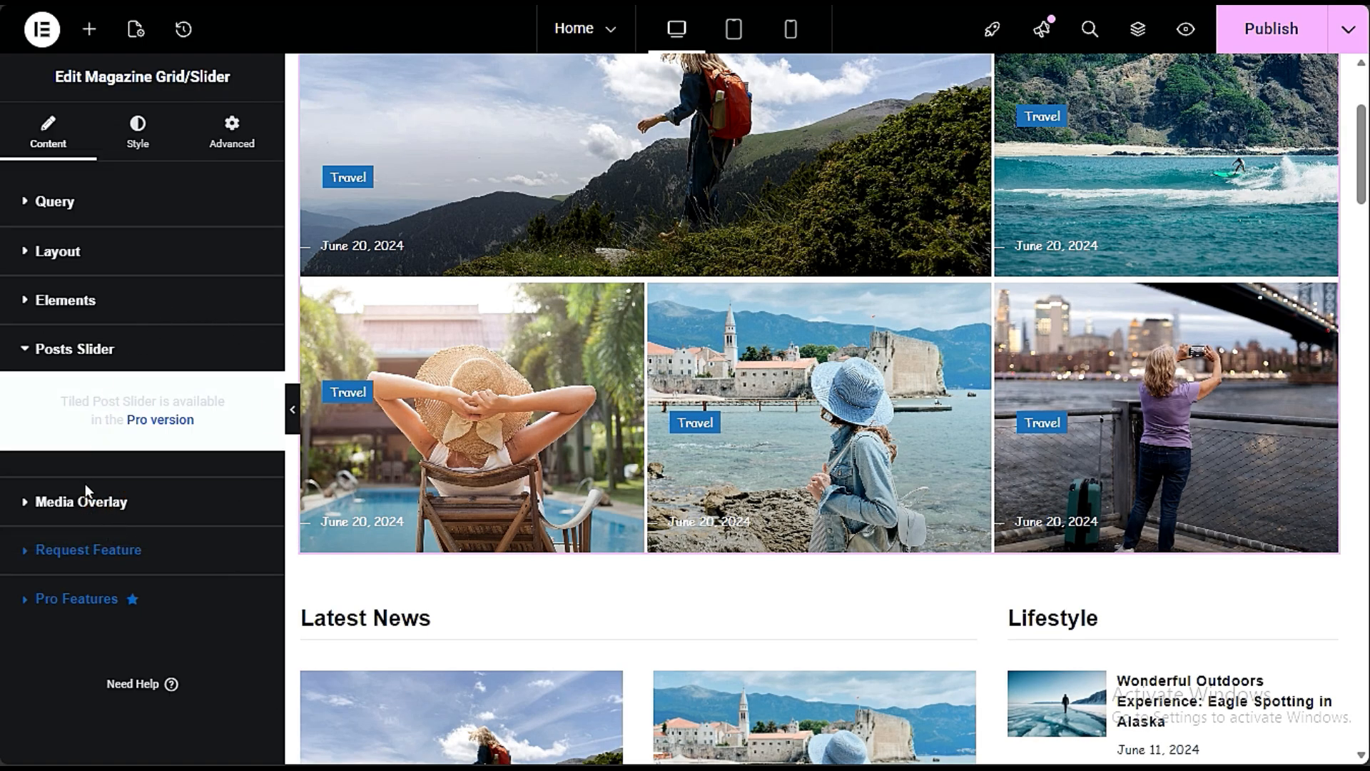
click(114, 508)
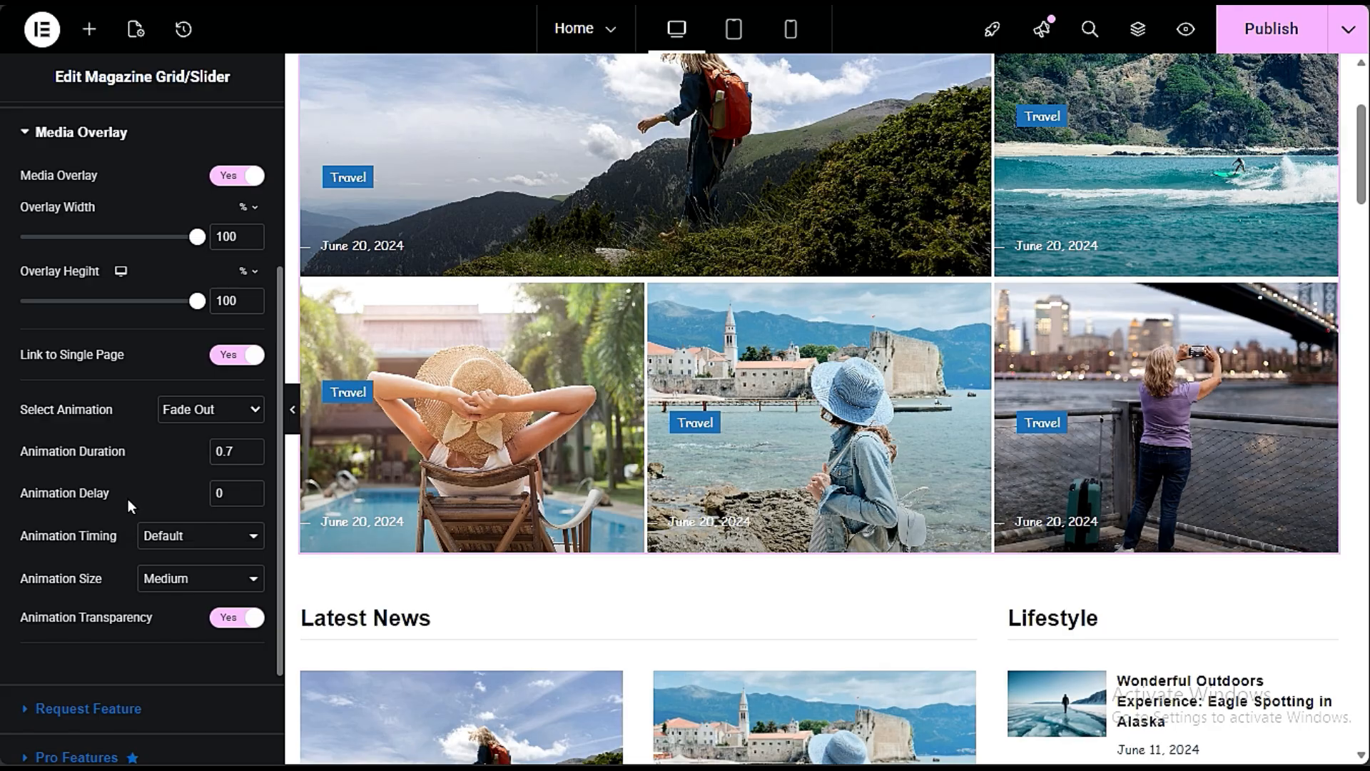
drag(197, 236, 23, 275)
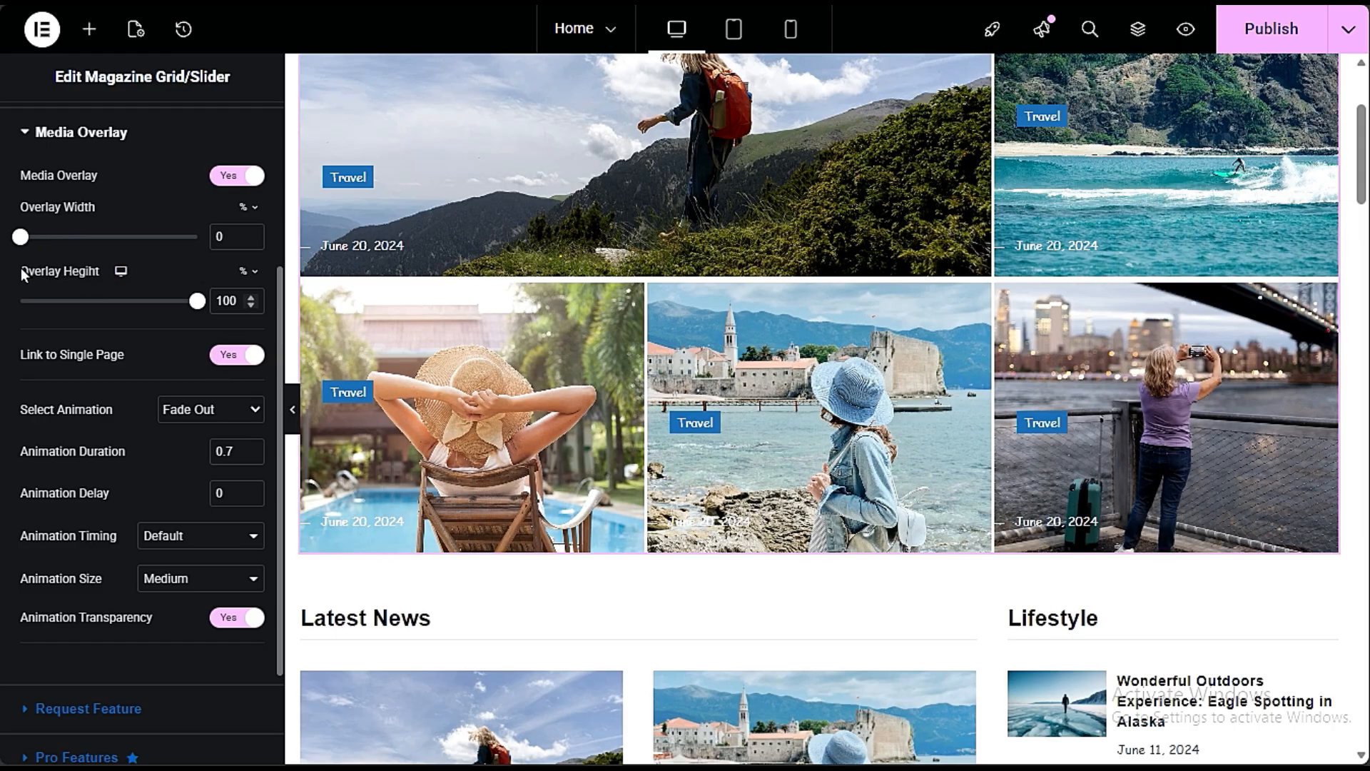
click(236, 179)
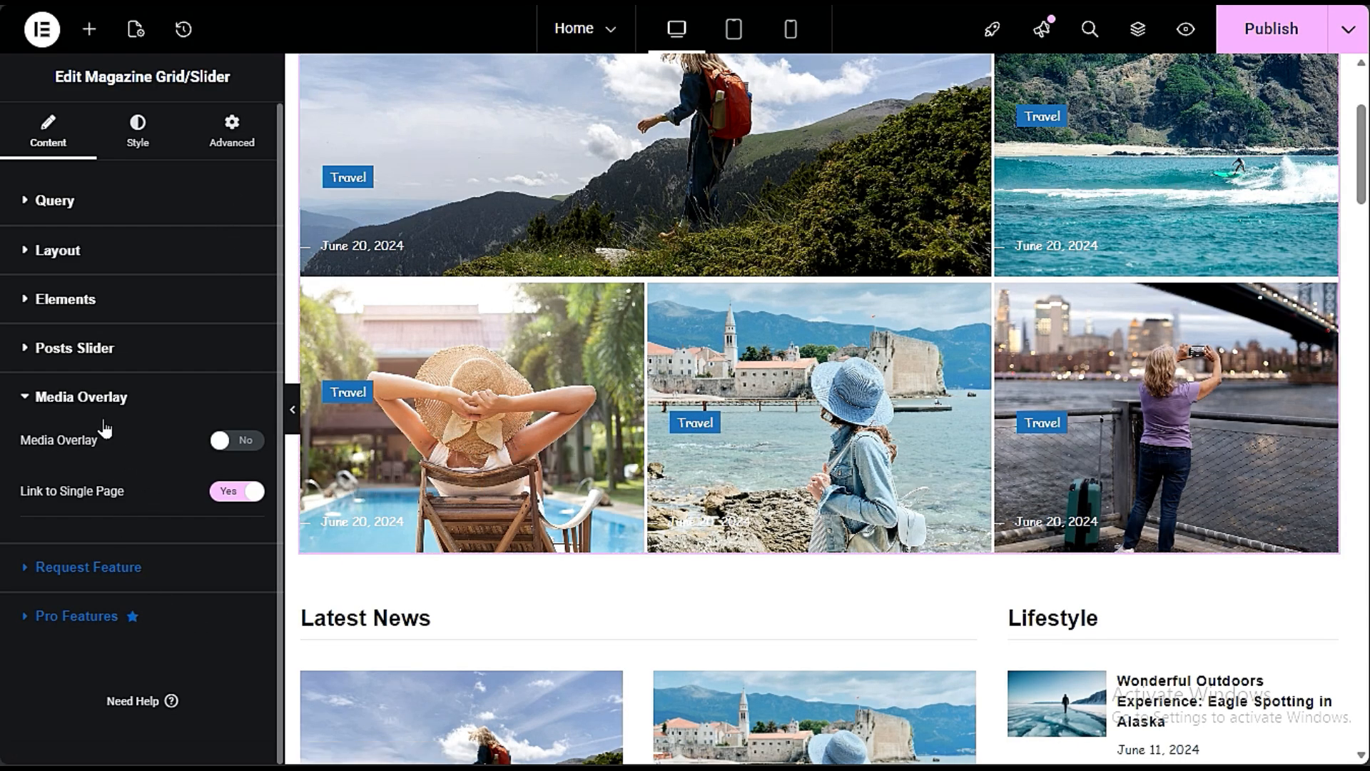
click(236, 440)
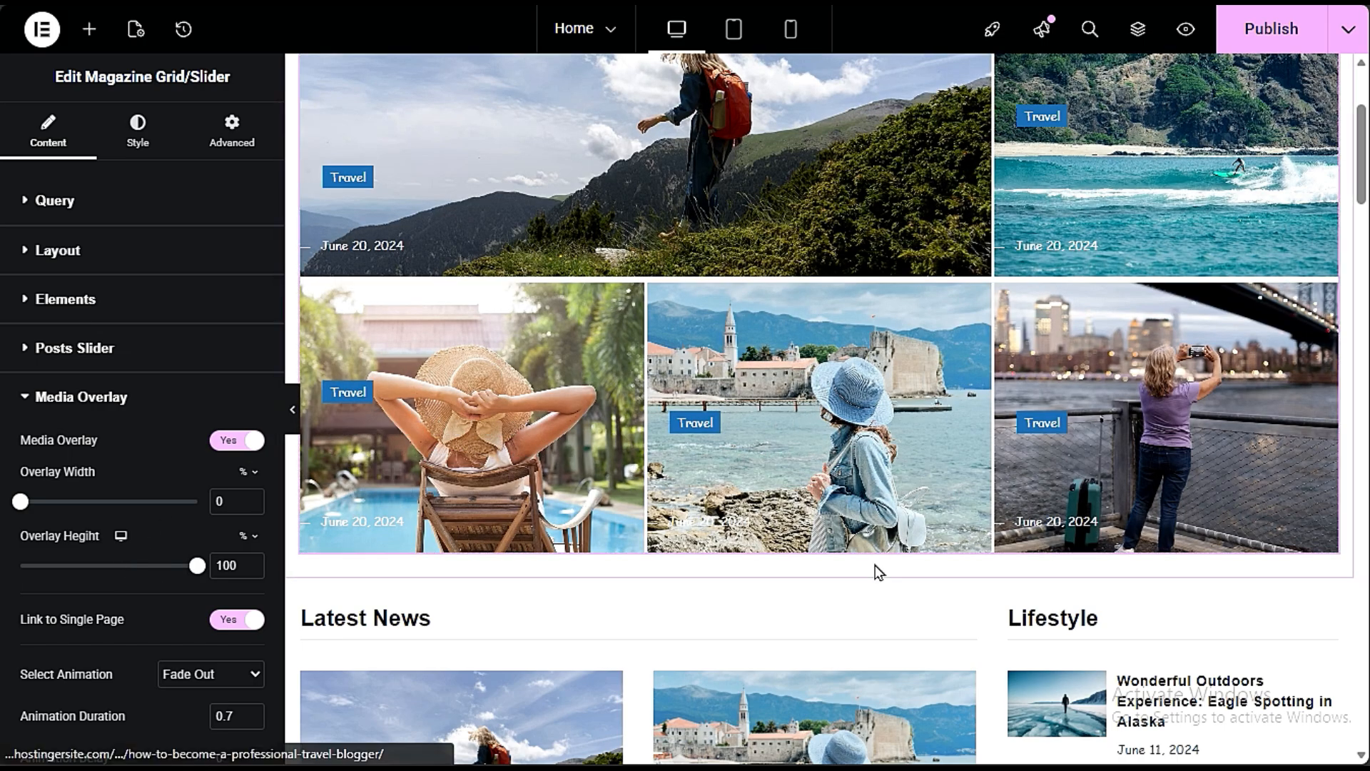
Step: Open the Latest News heading for editing and select its title text
scroll(735, 414, down, 3)
scroll(515, 464, down, 3)
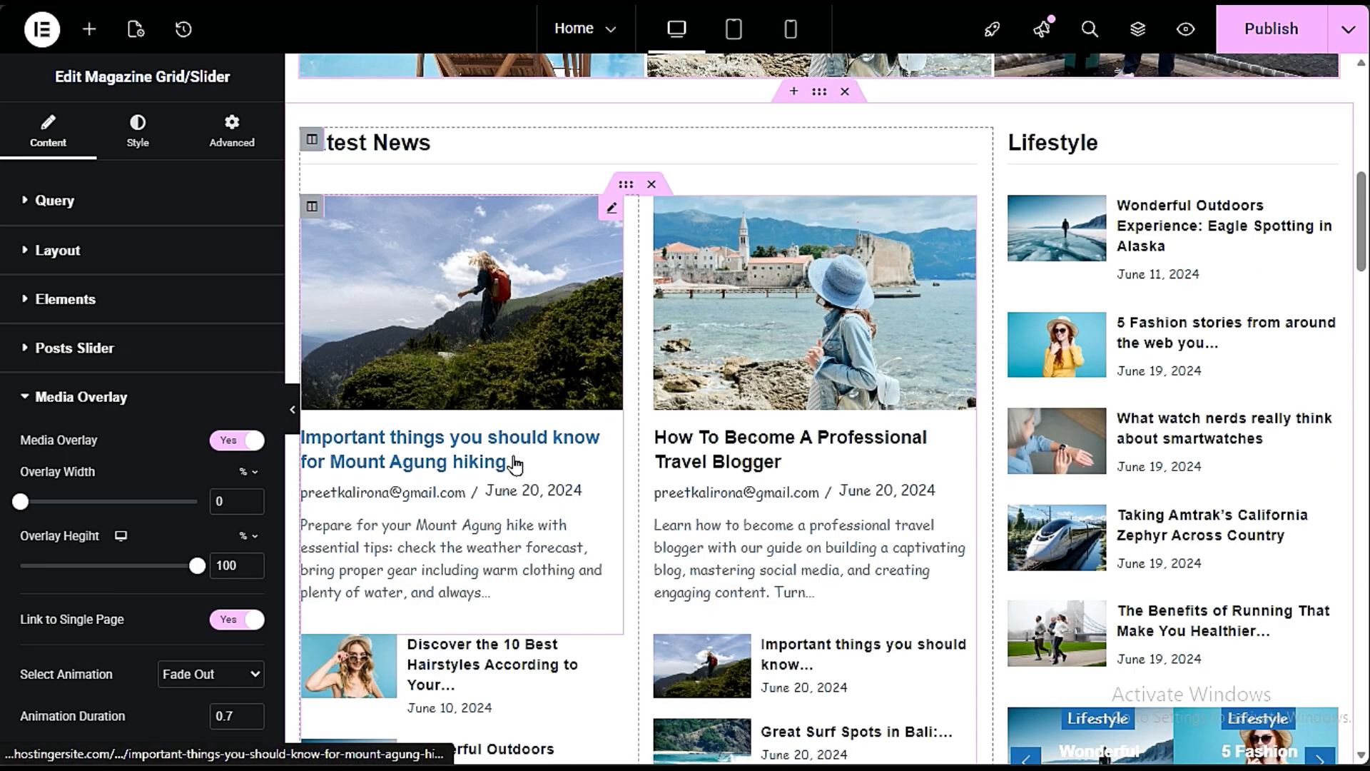
scroll(365, 369, up, 3)
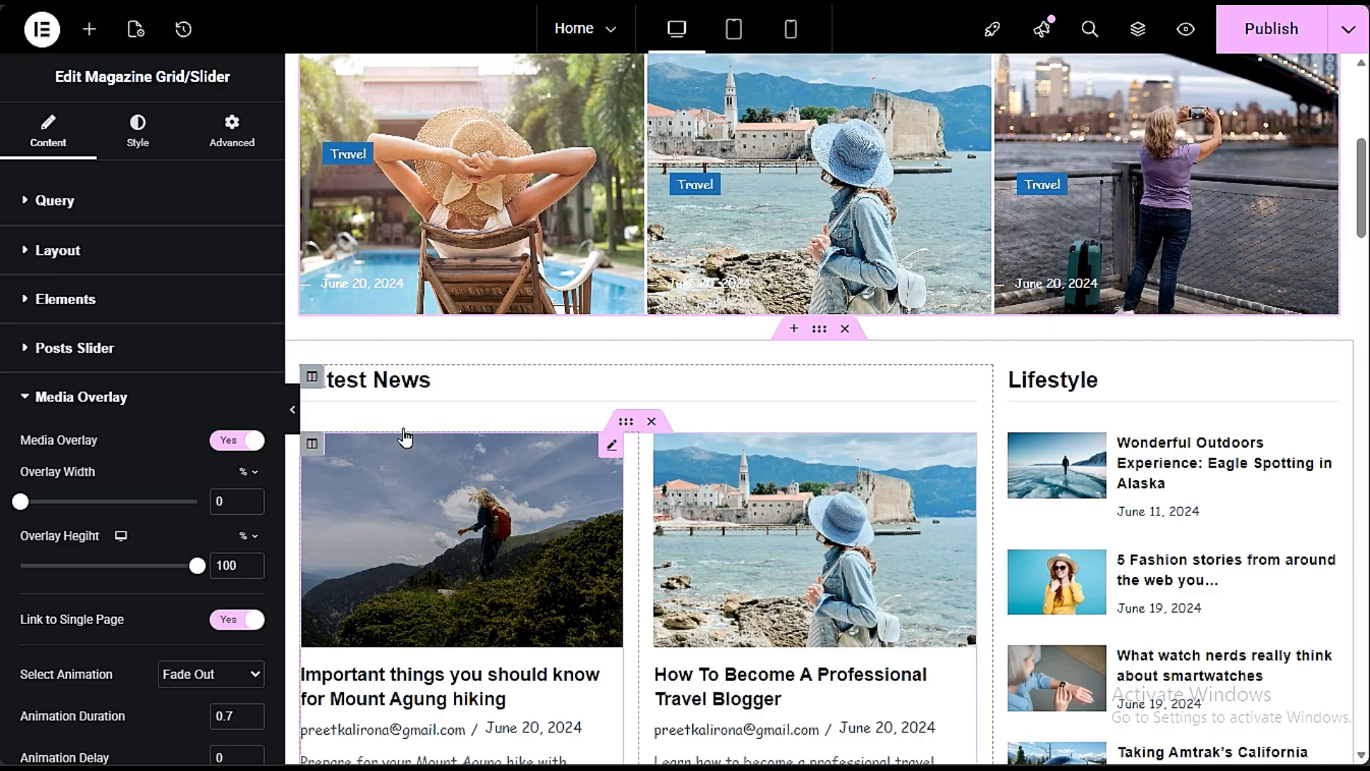
click(370, 376)
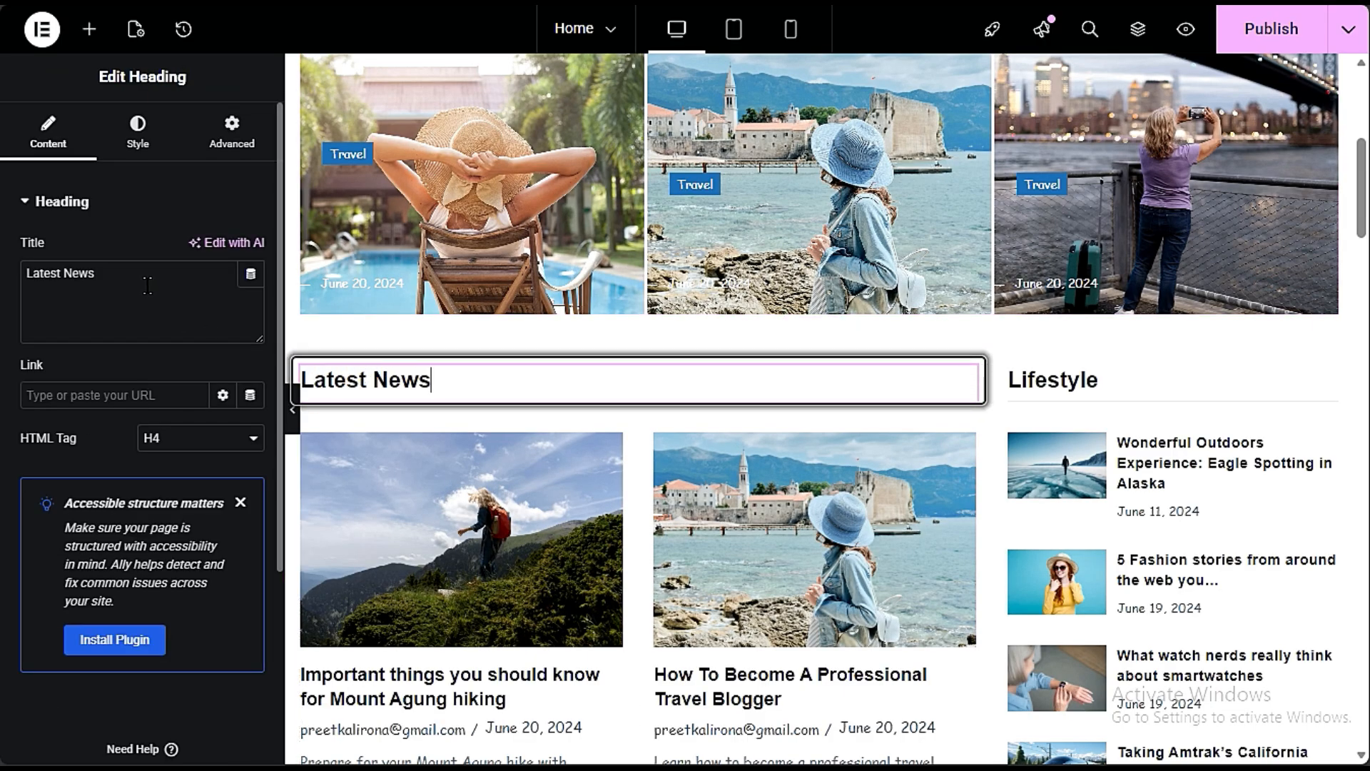
drag(123, 278, 27, 273)
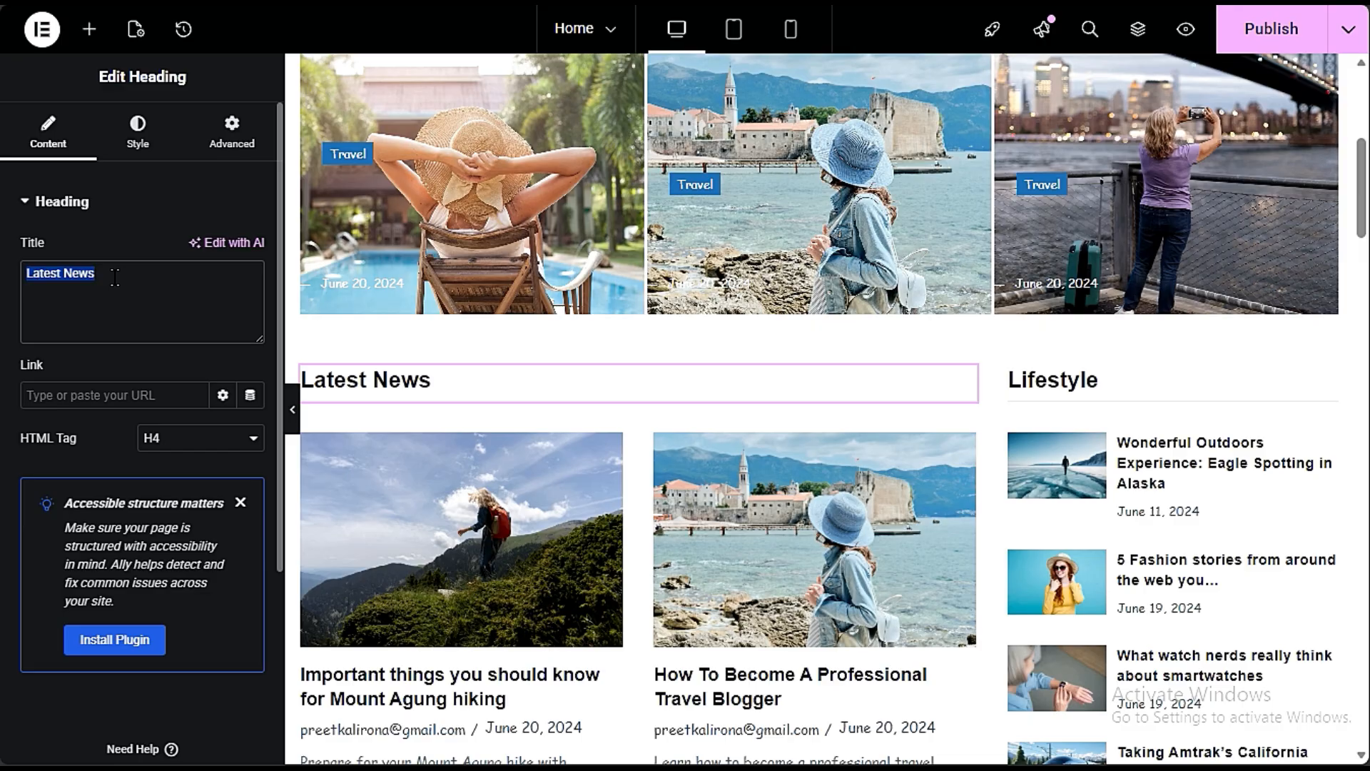
Step: Change the Lifestyle heading's title to "Finance"
click(1124, 386)
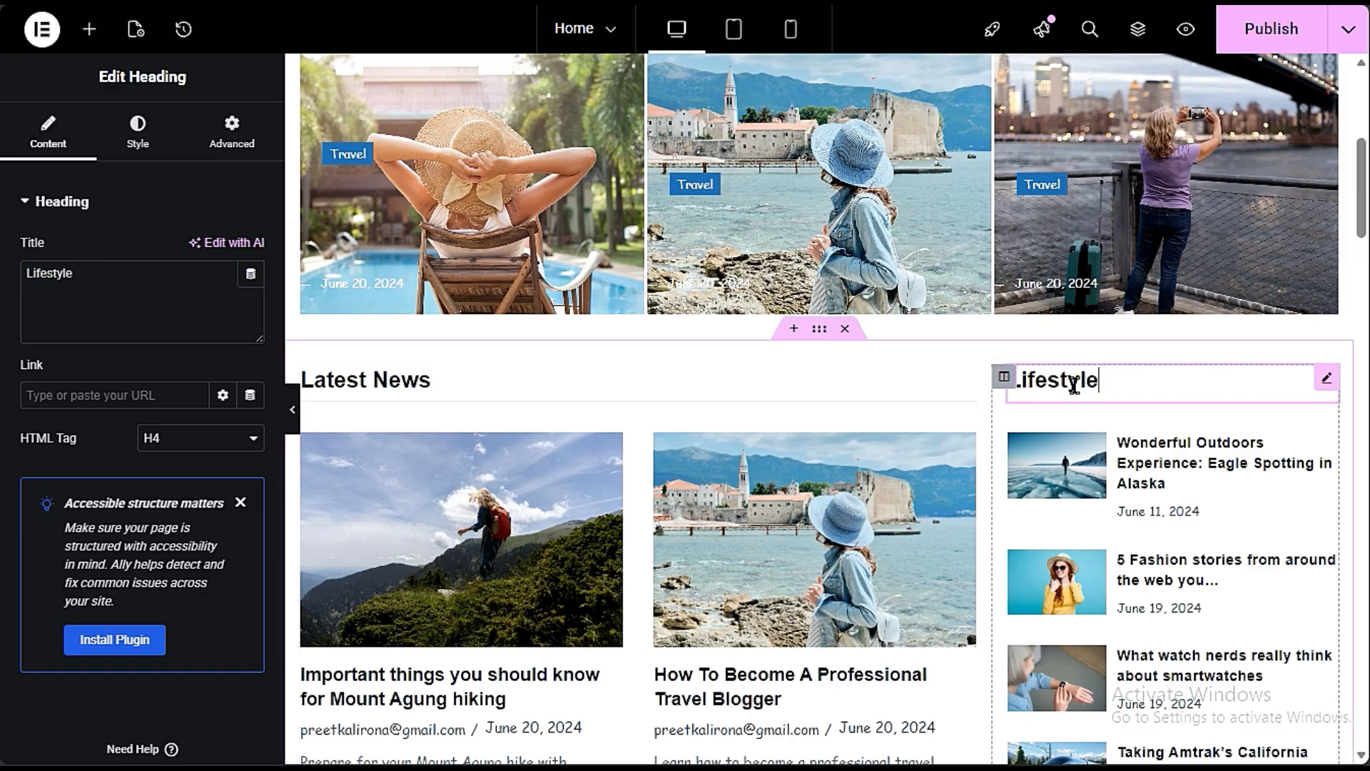
drag(87, 282, 27, 288)
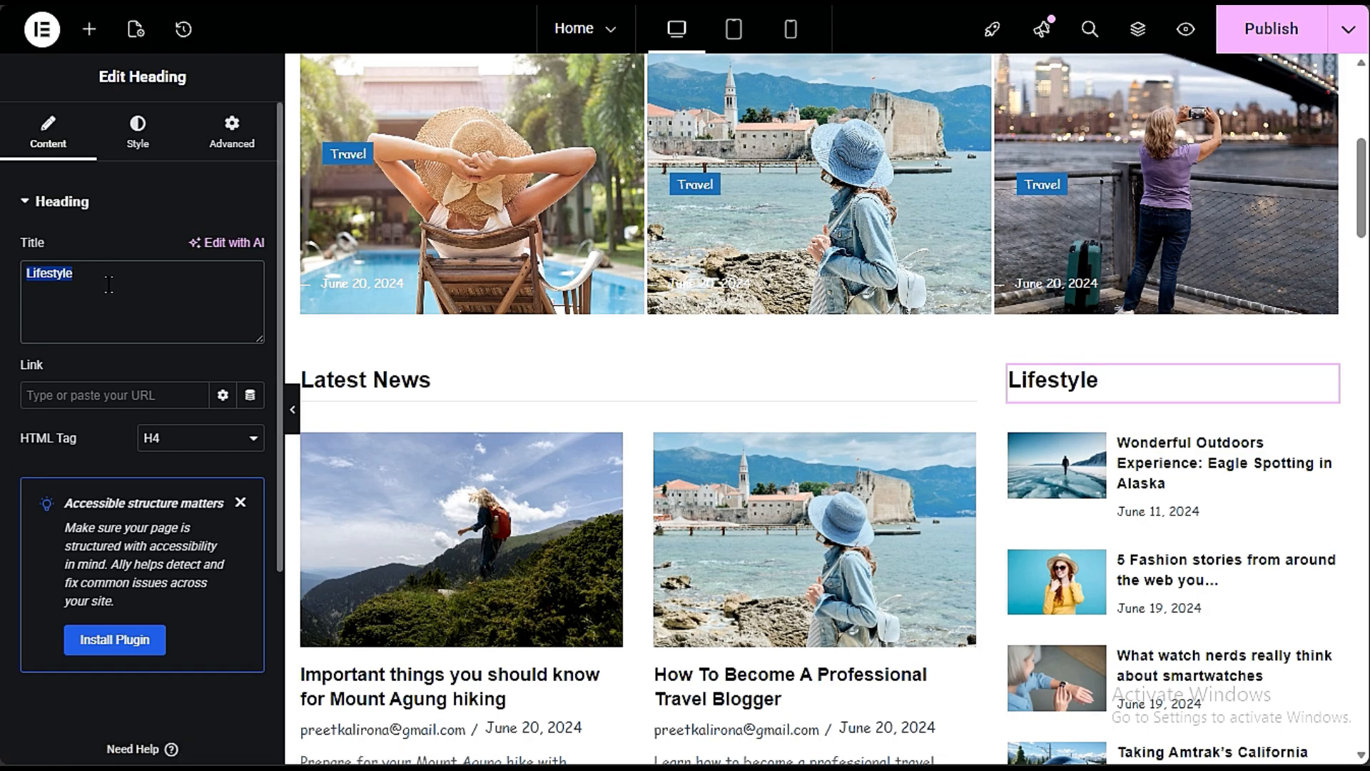
text(Fin)
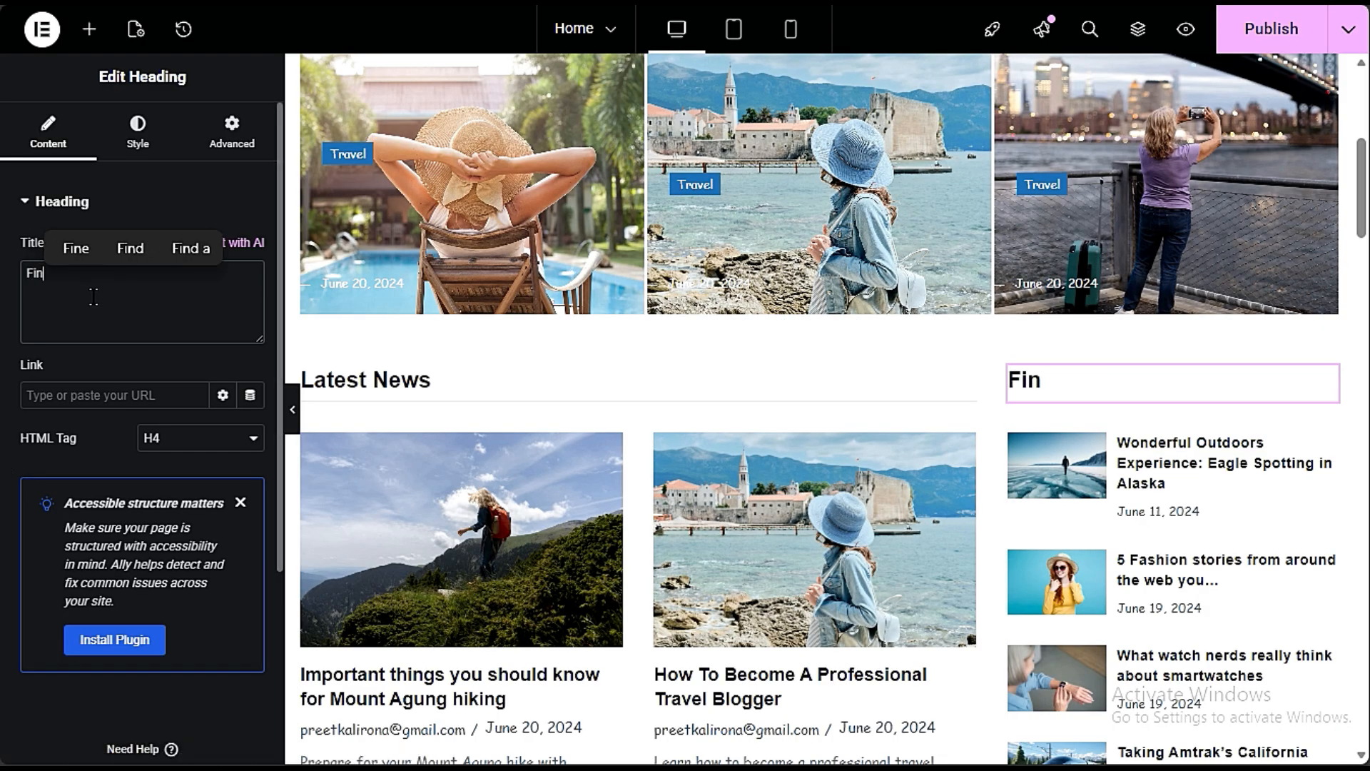
text(ance)
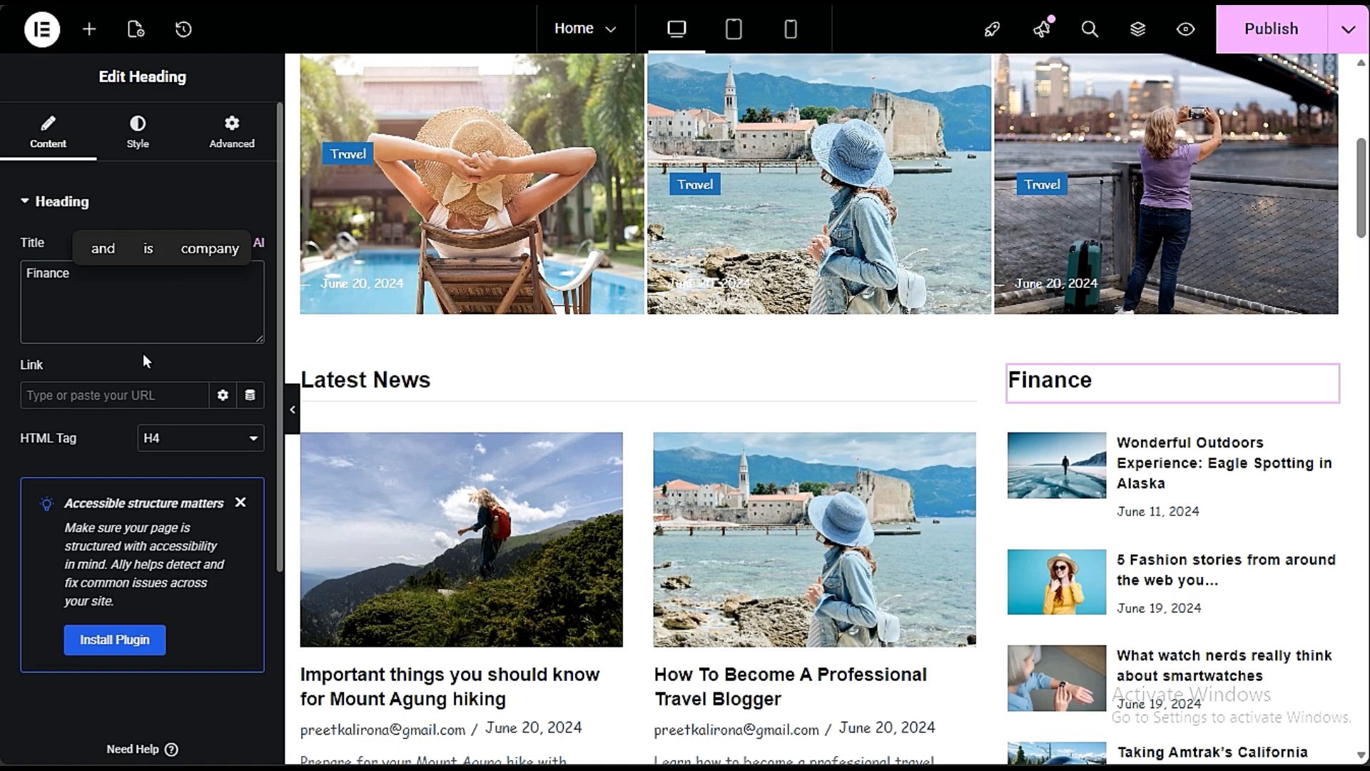
Step: Remove the Lifestyle category from the query of the post grid under the Finance heading
scroll(955, 425, down, 3)
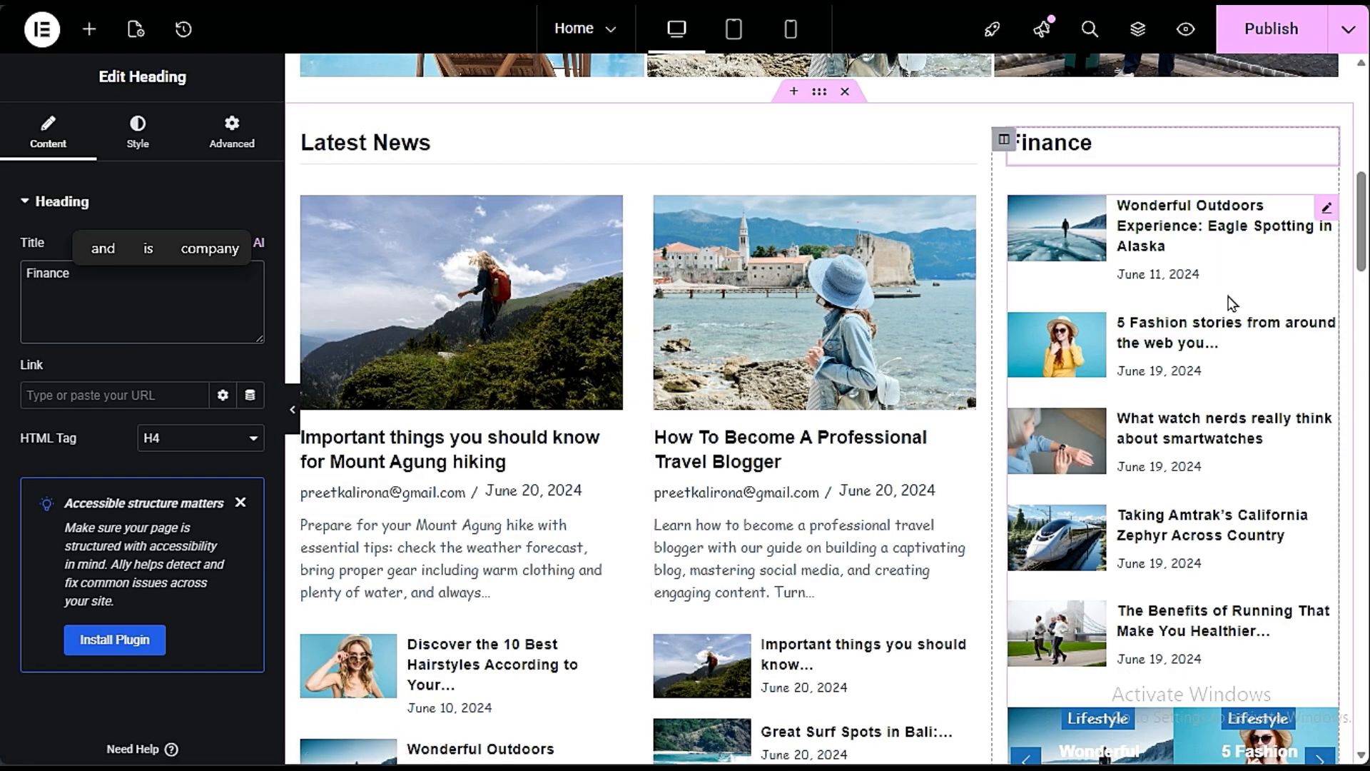
click(1248, 279)
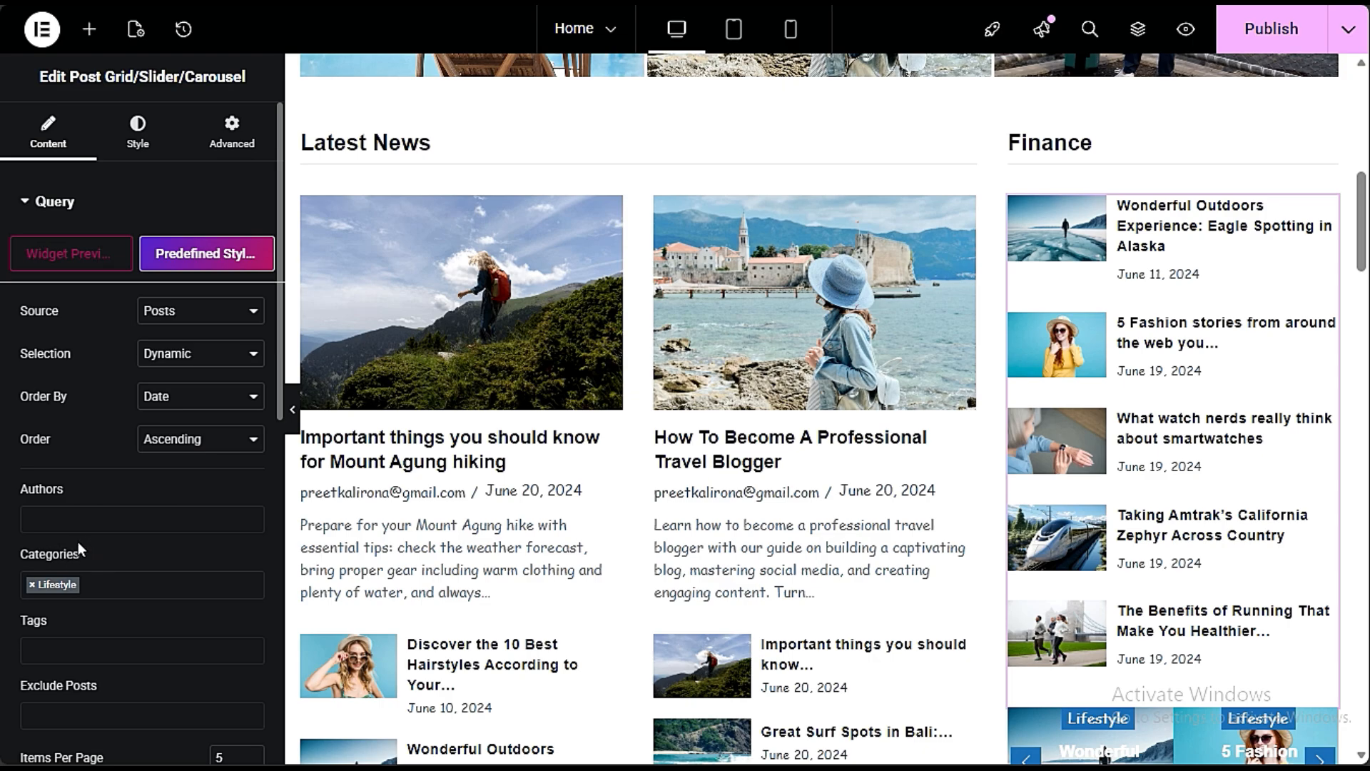
click(32, 585)
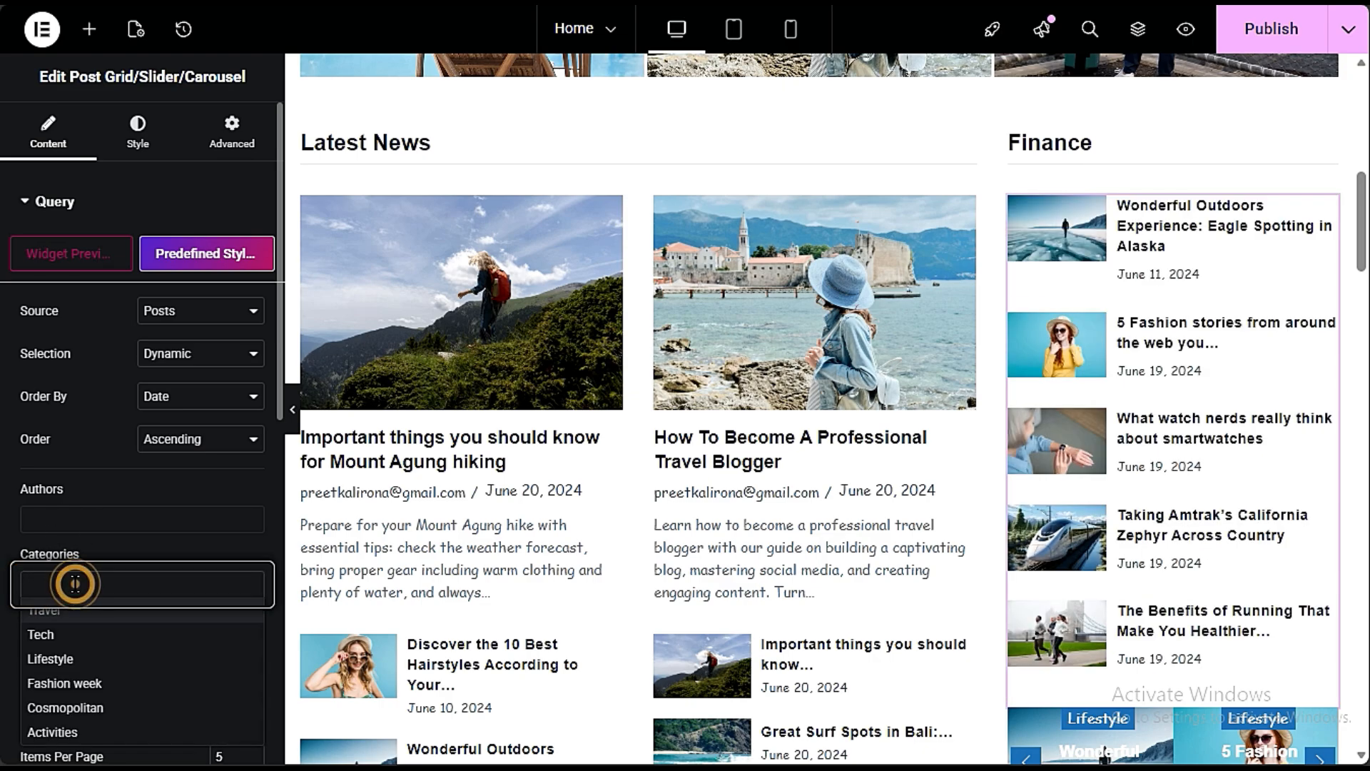
Step: Search the post grid's categories for "fi" and "F", try the Lifestyle category, and remove it again
click(75, 584)
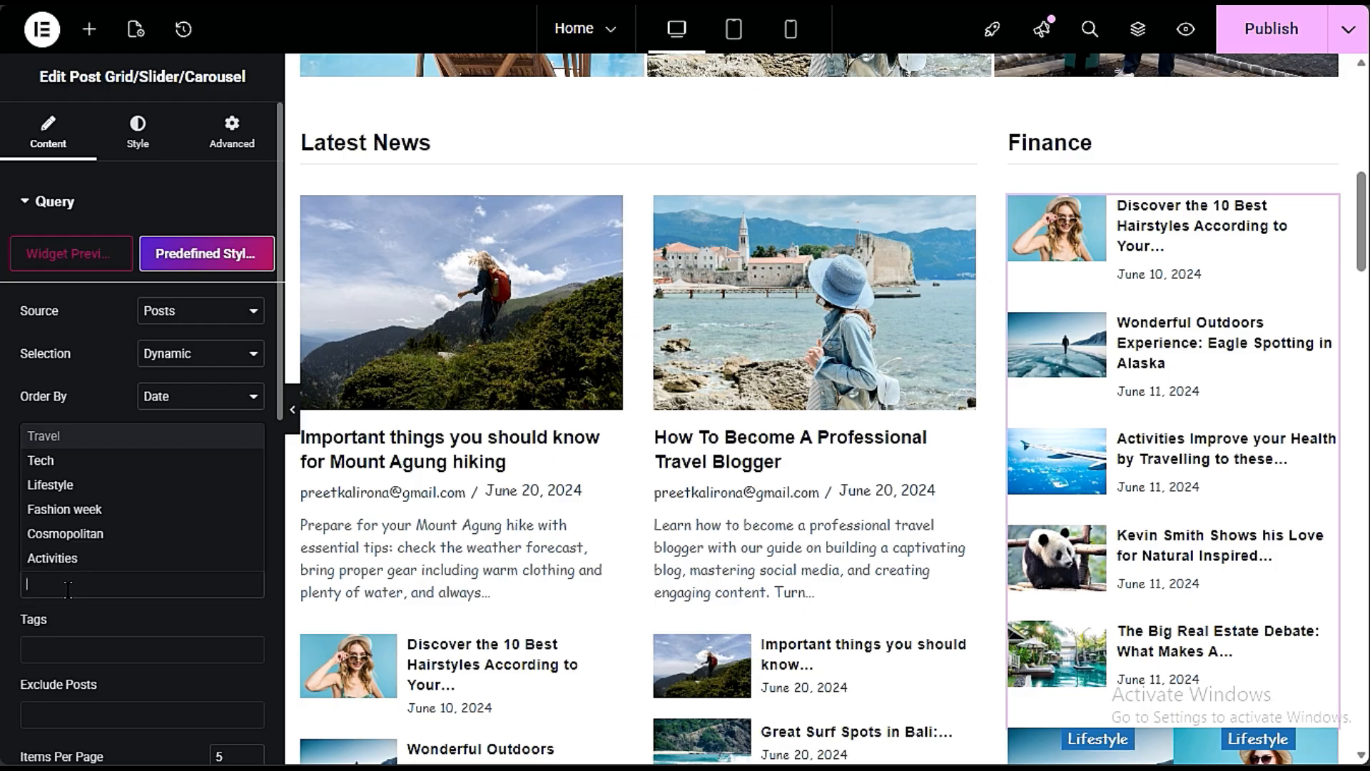
text(fi)
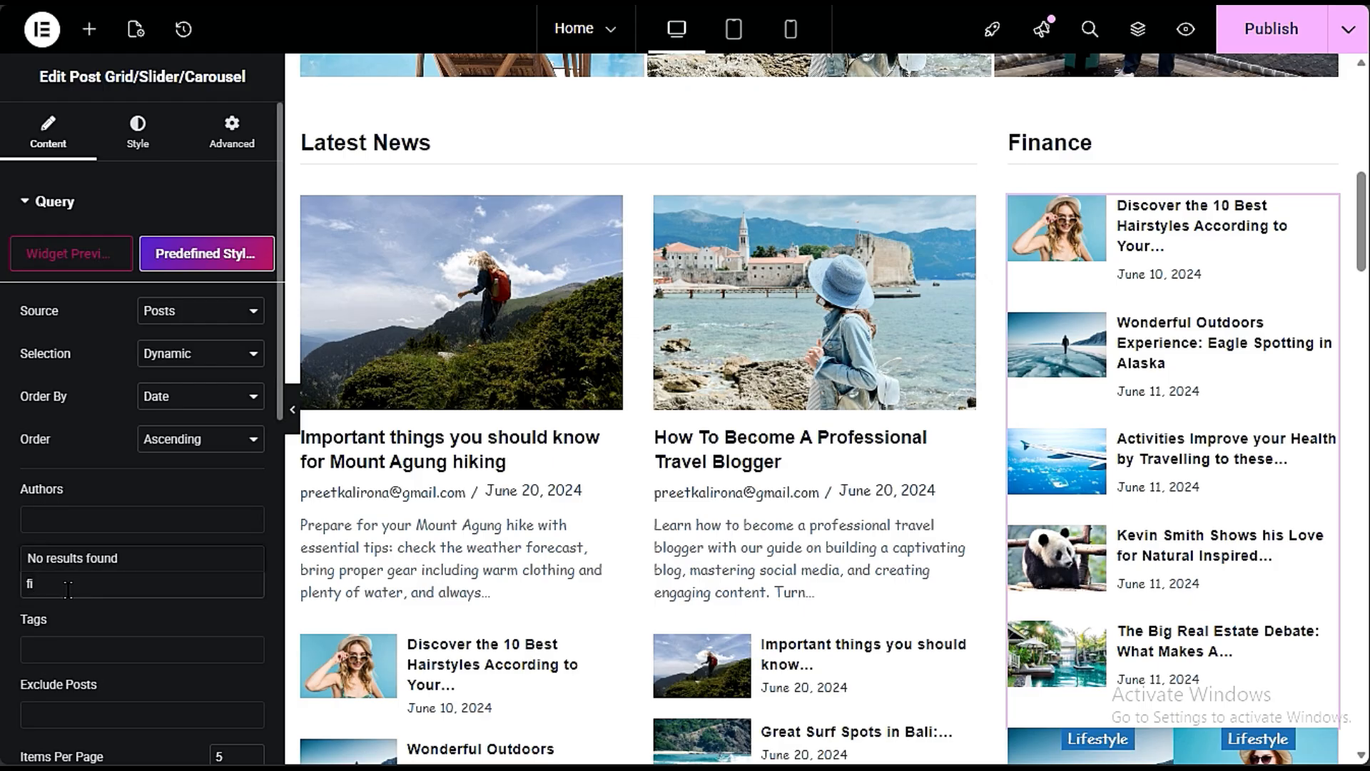
key(BackSpace)
key(BackSpace)
text(F)
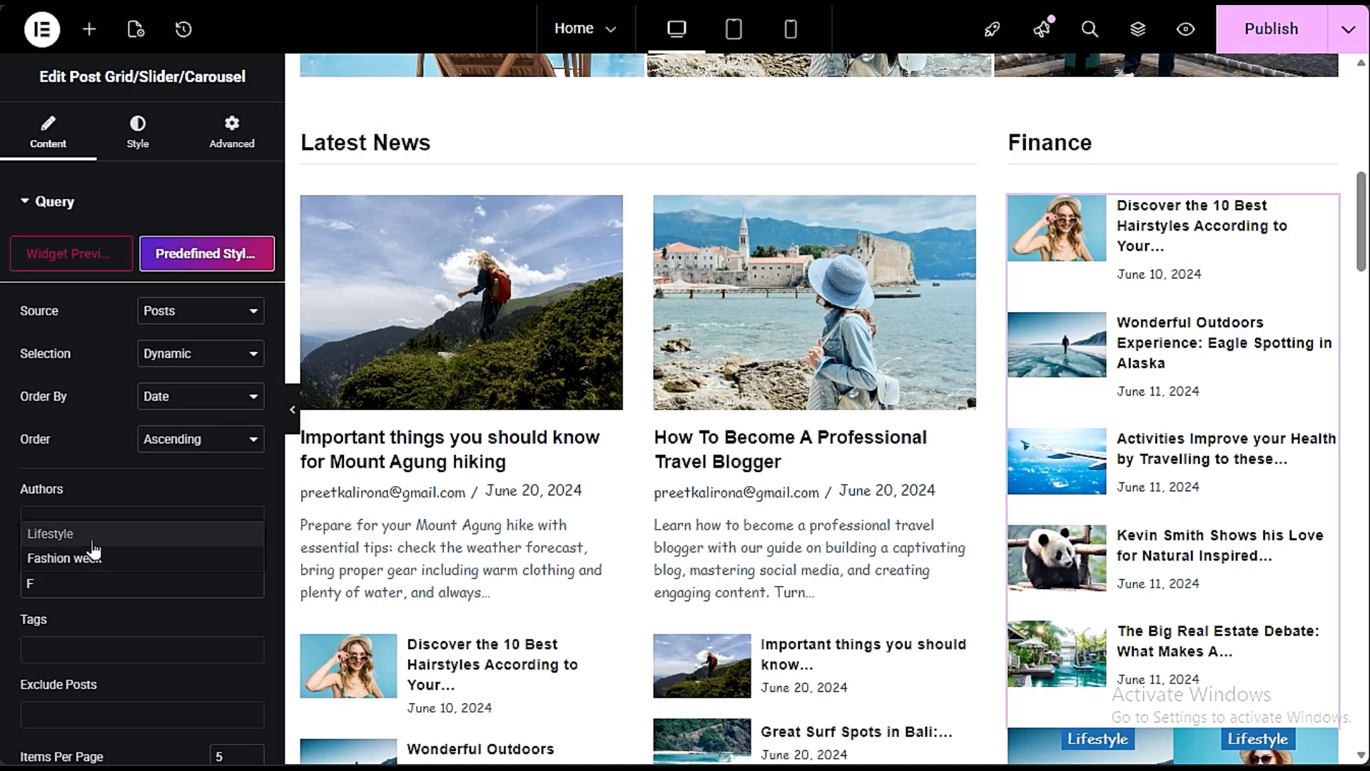
click(92, 535)
click(40, 577)
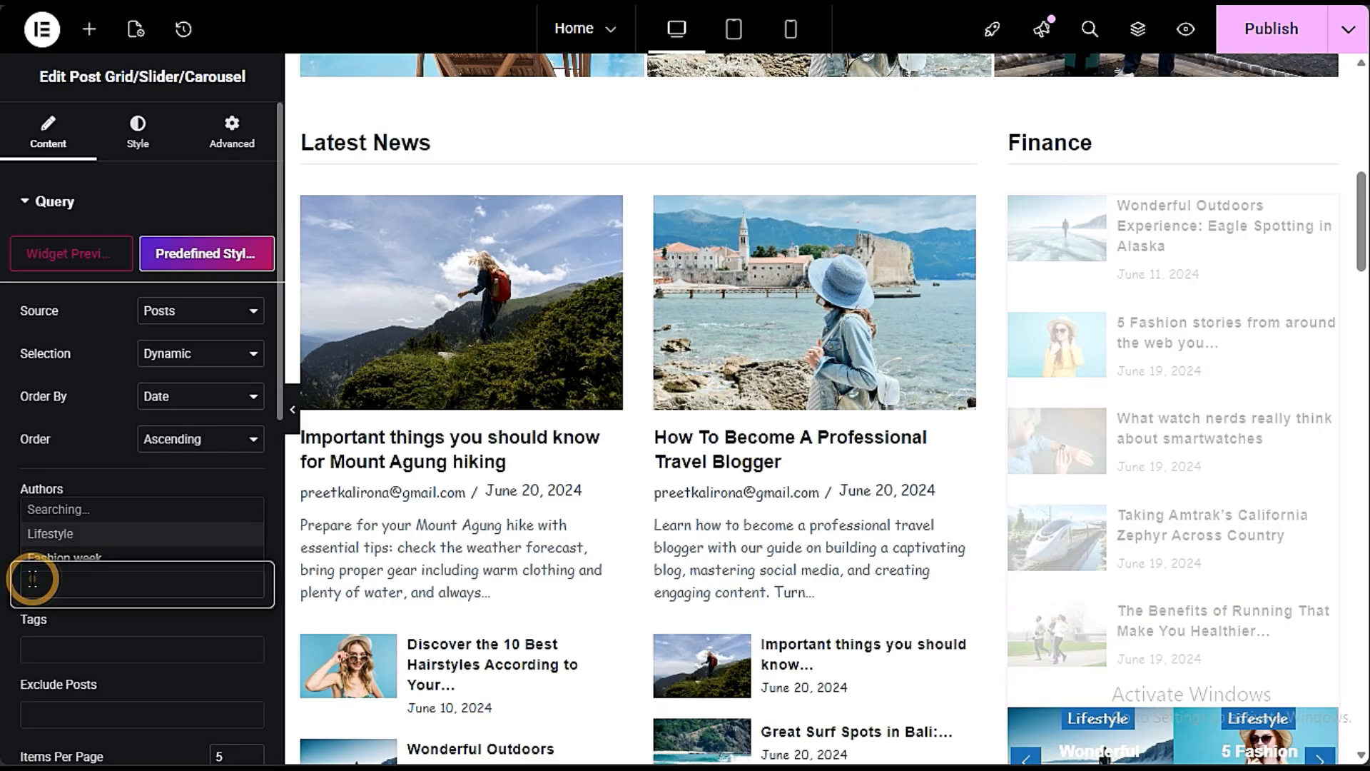
click(49, 579)
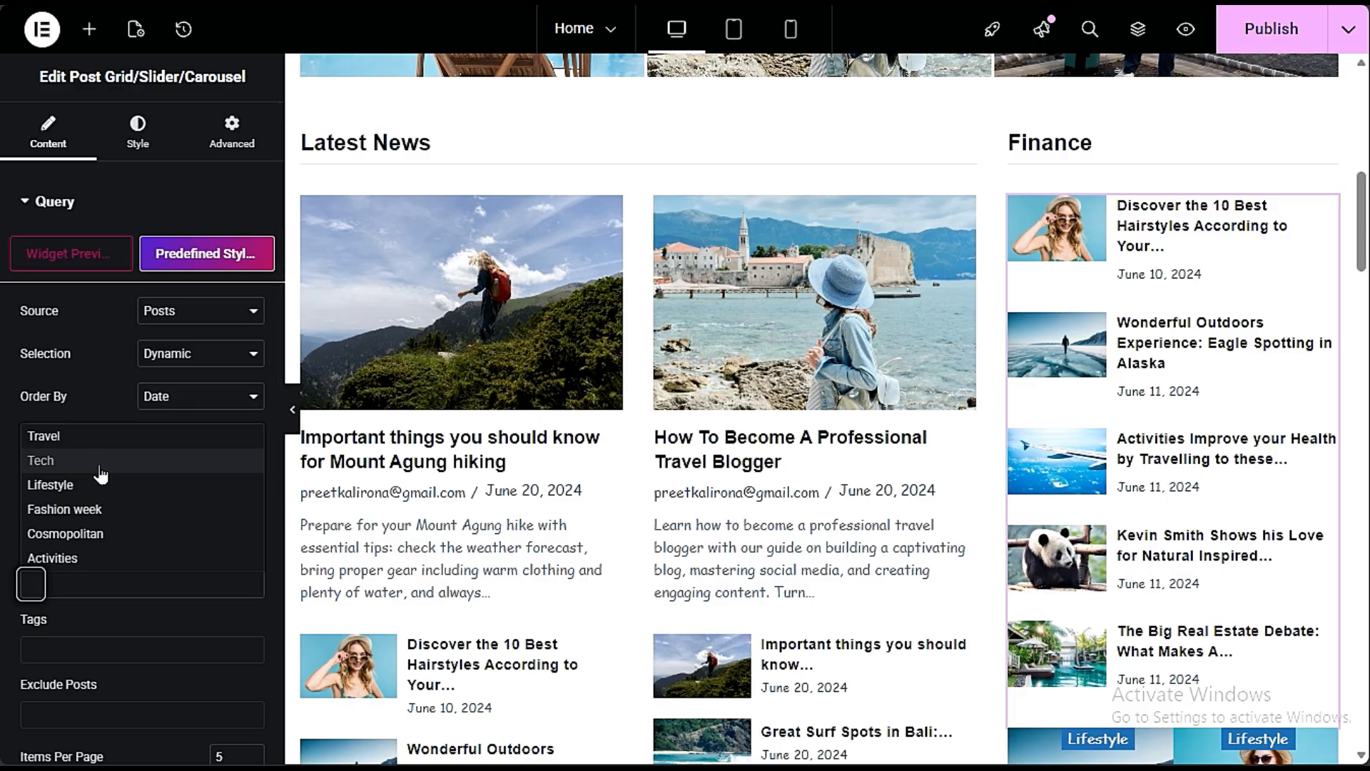
click(90, 610)
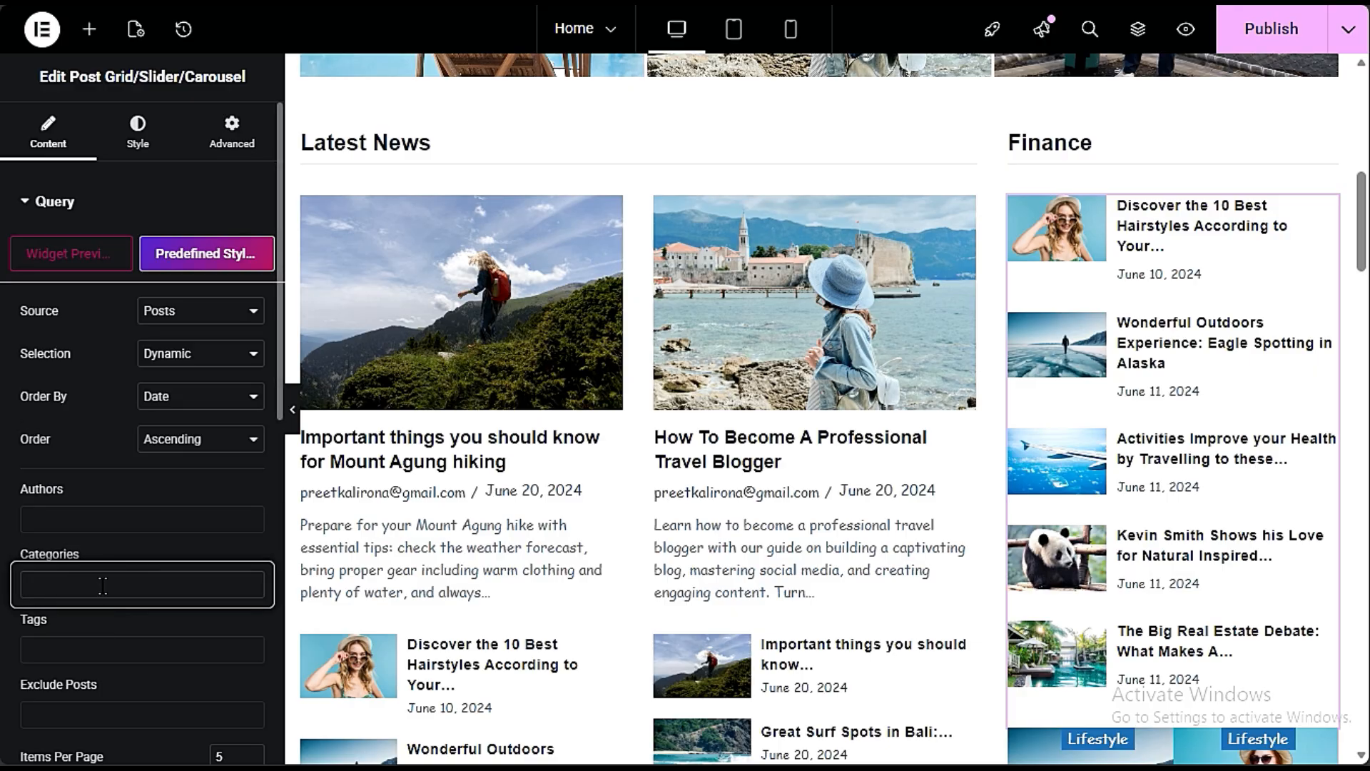
click(100, 610)
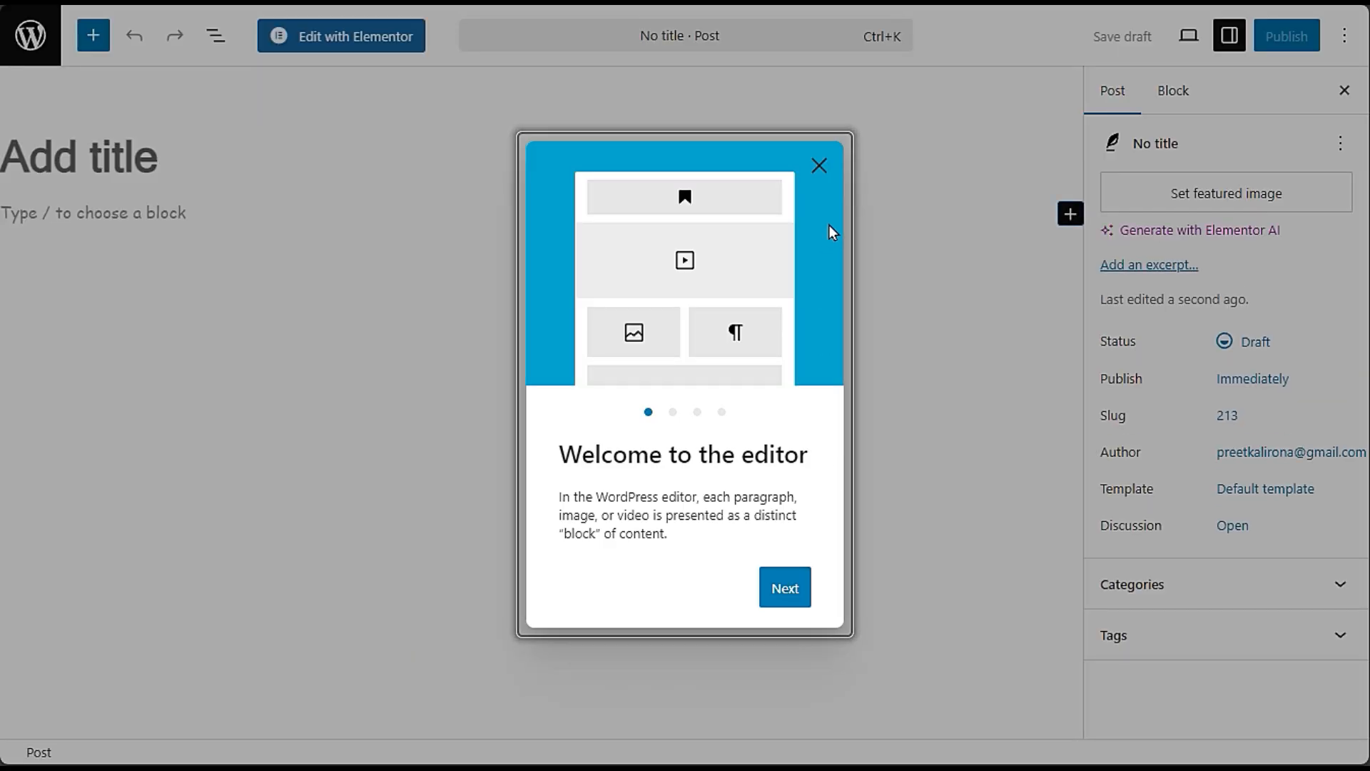
Step: Dismiss the welcome guide in the new WordPress post, assign the Finance category, and open the form for adding a category
click(819, 165)
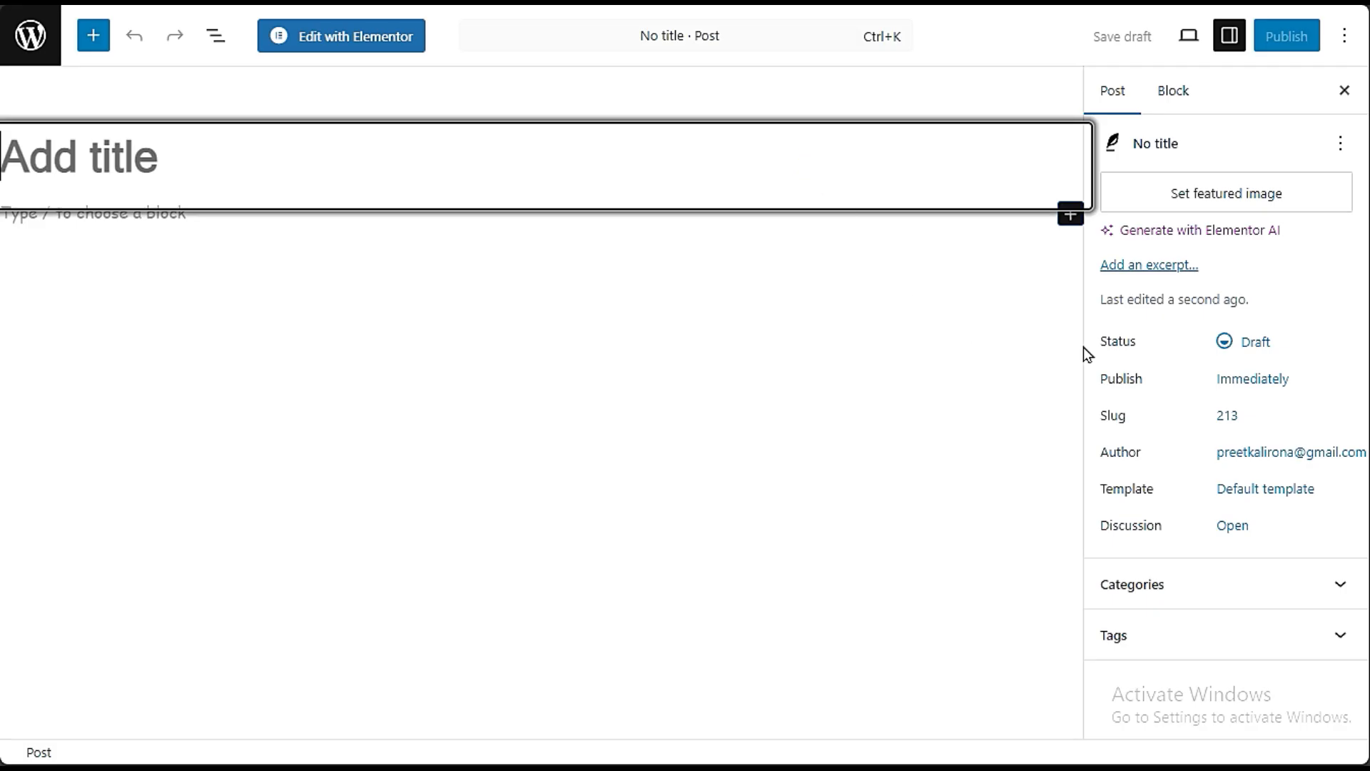
click(1117, 95)
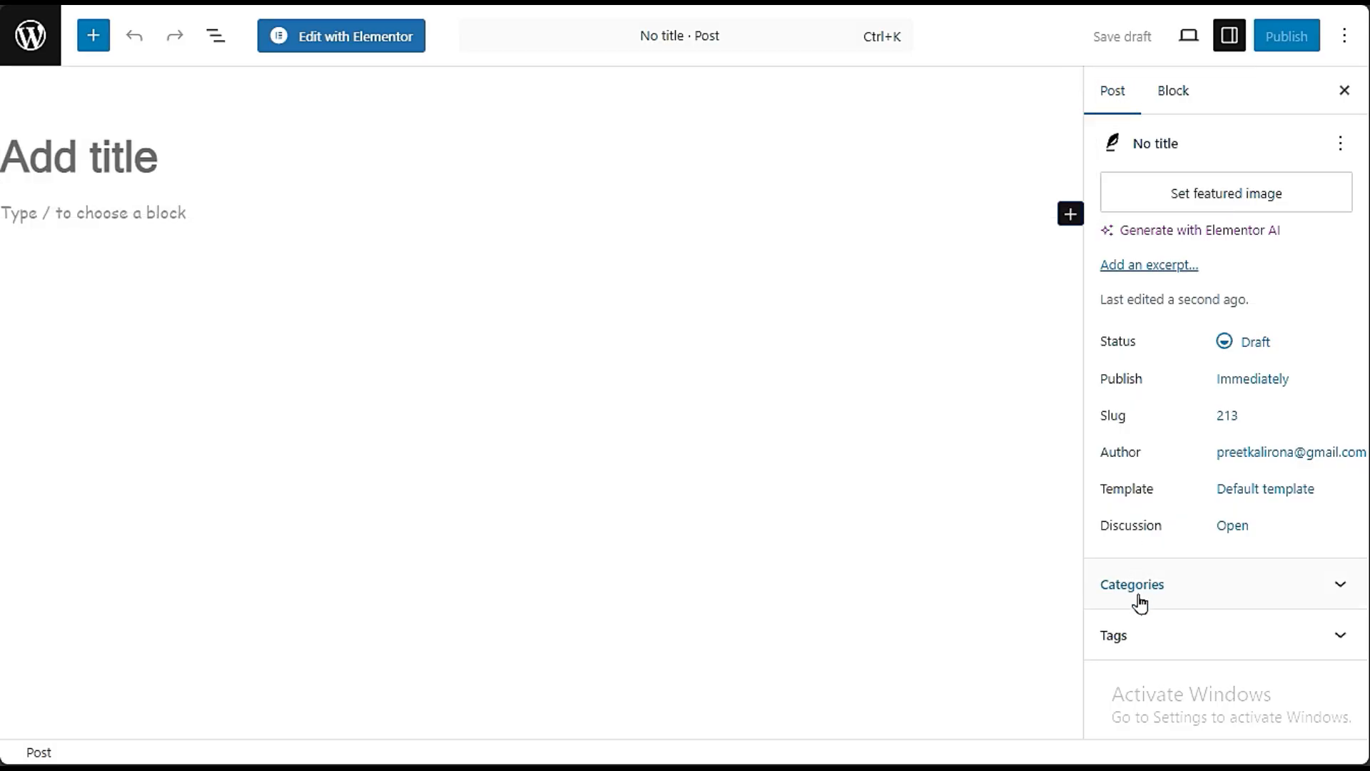
click(1170, 592)
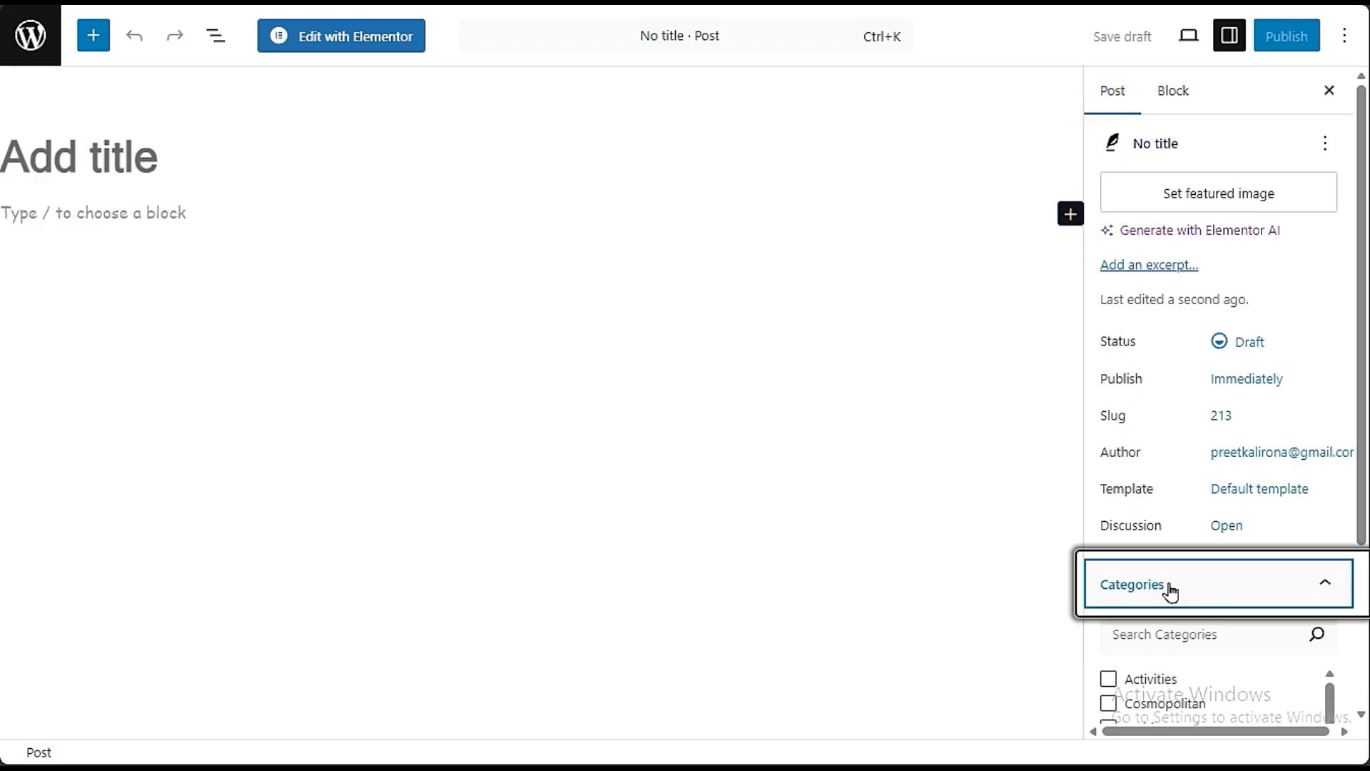
click(1108, 524)
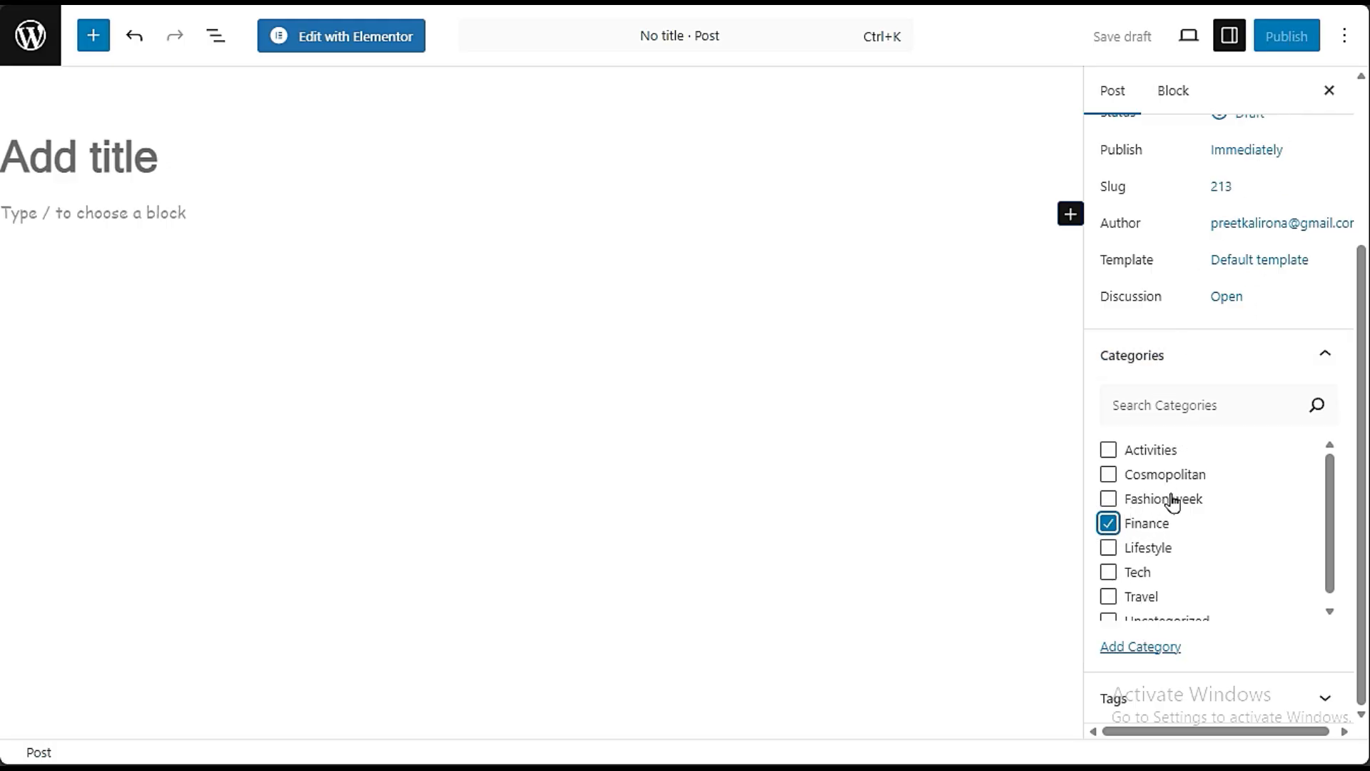
click(1151, 649)
scroll(1195, 543, down, 3)
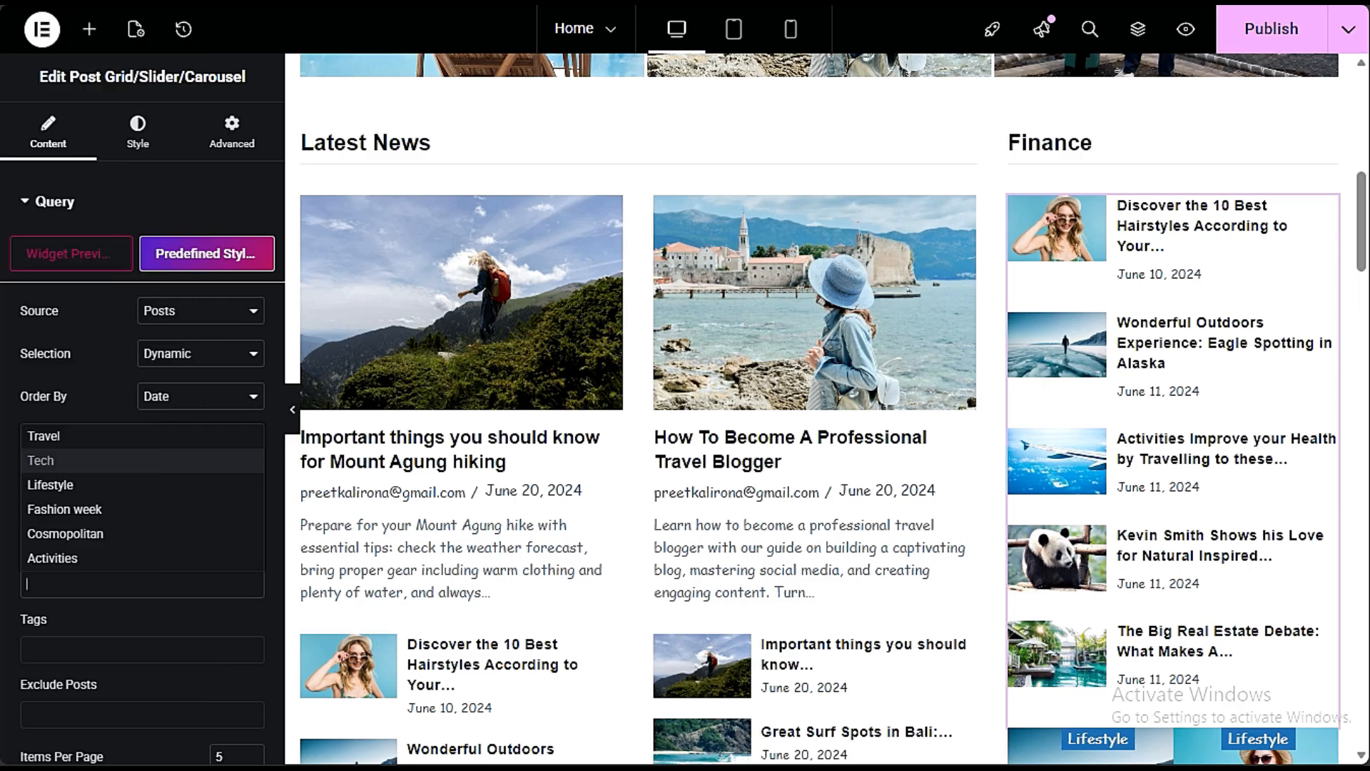
Step: Return to the Elementor home page and filter the first large post grid under Latest News by the Tech category
click(67, 401)
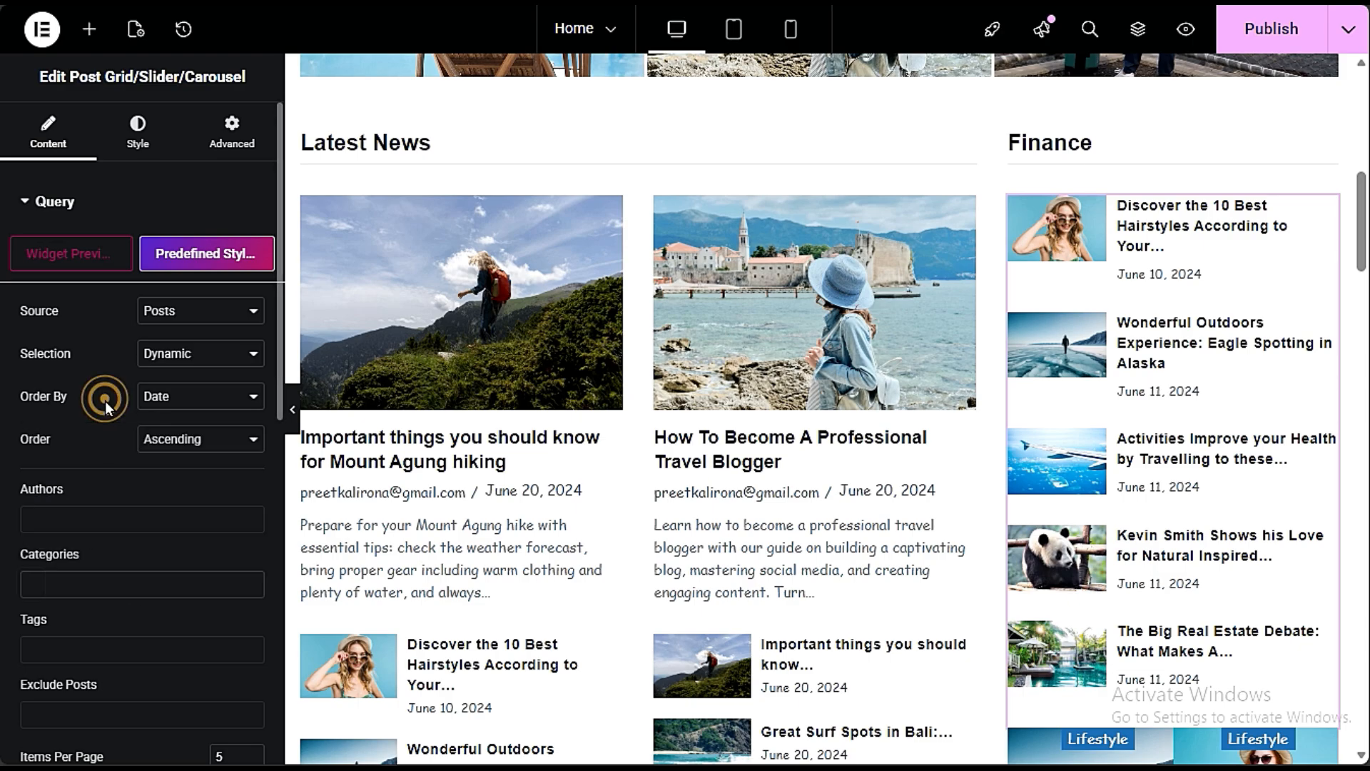
click(1066, 224)
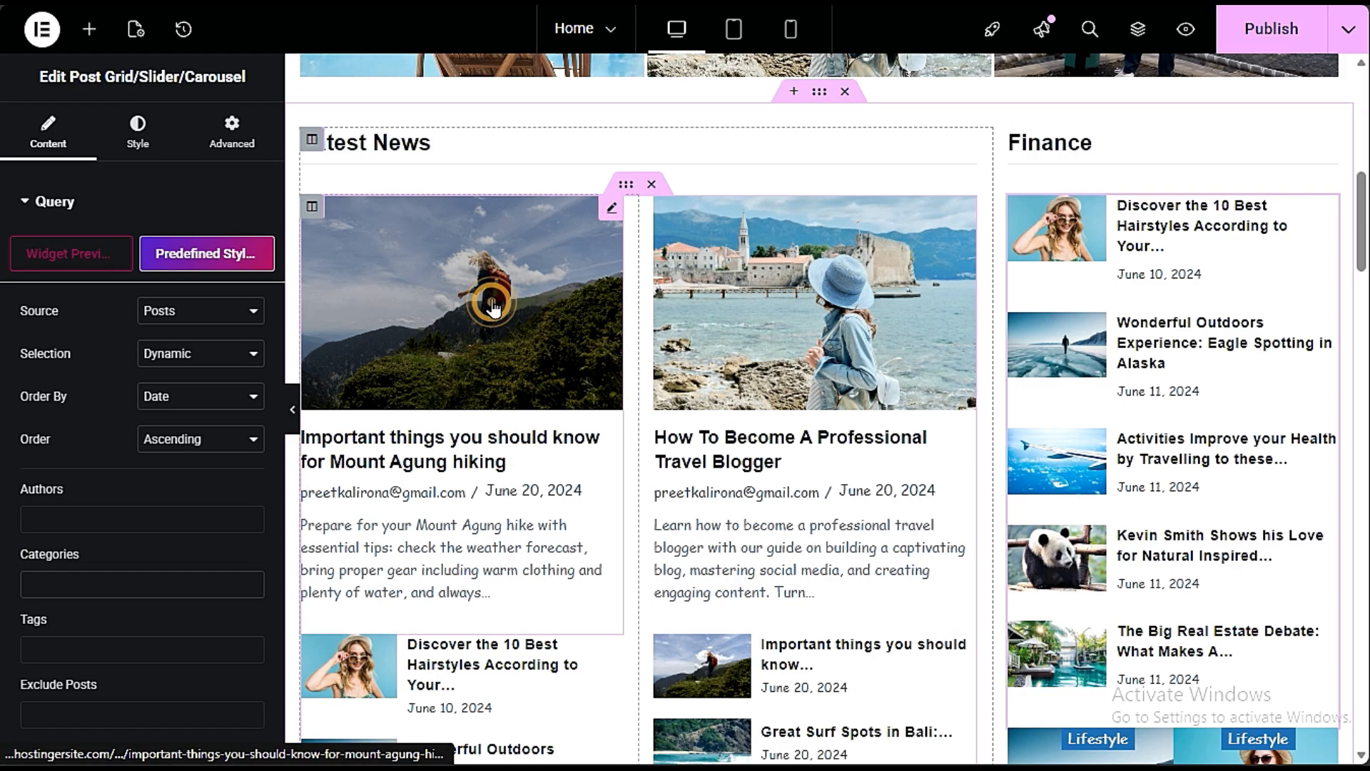
click(492, 300)
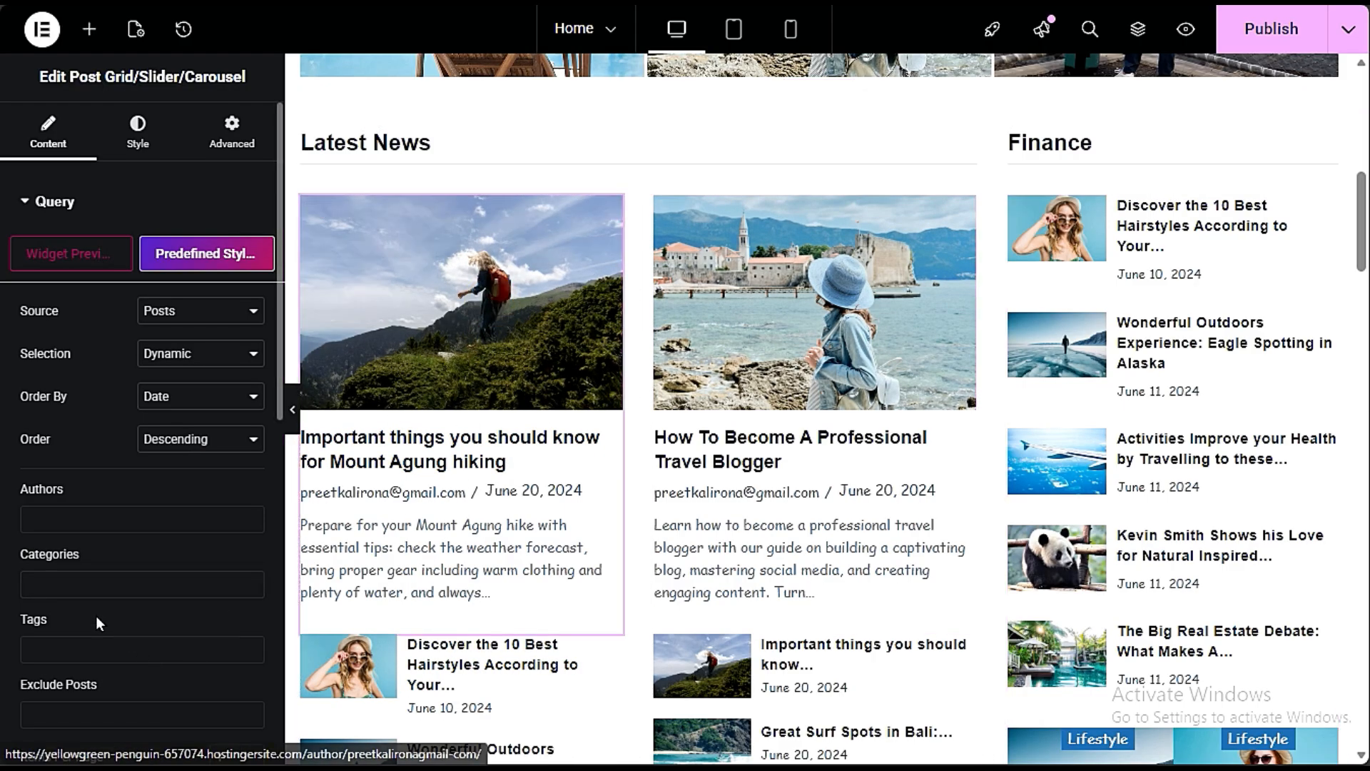
click(82, 579)
click(76, 636)
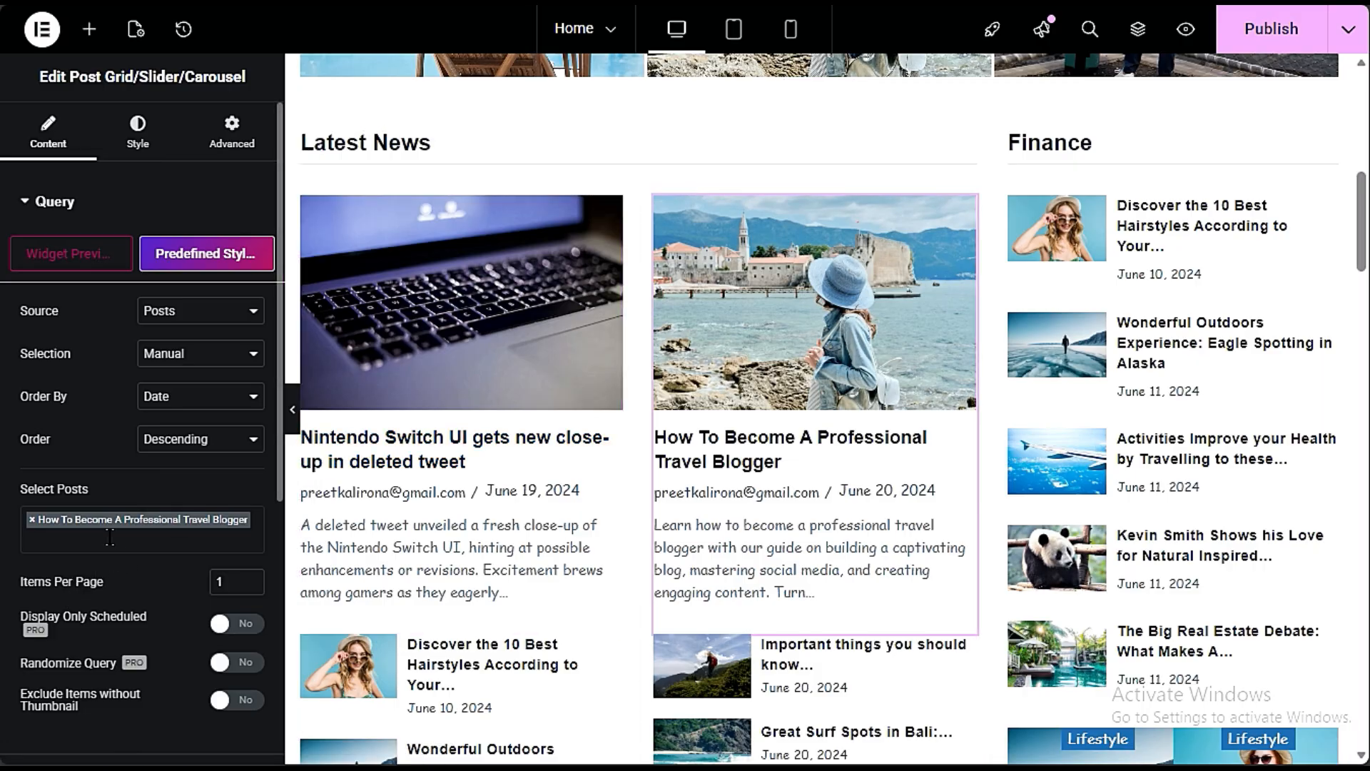
Step: Replace the manually selected post in the second Latest News grid with "Great Surf Spots in Bali: From Beginner to Pro Surfers"
click(100, 540)
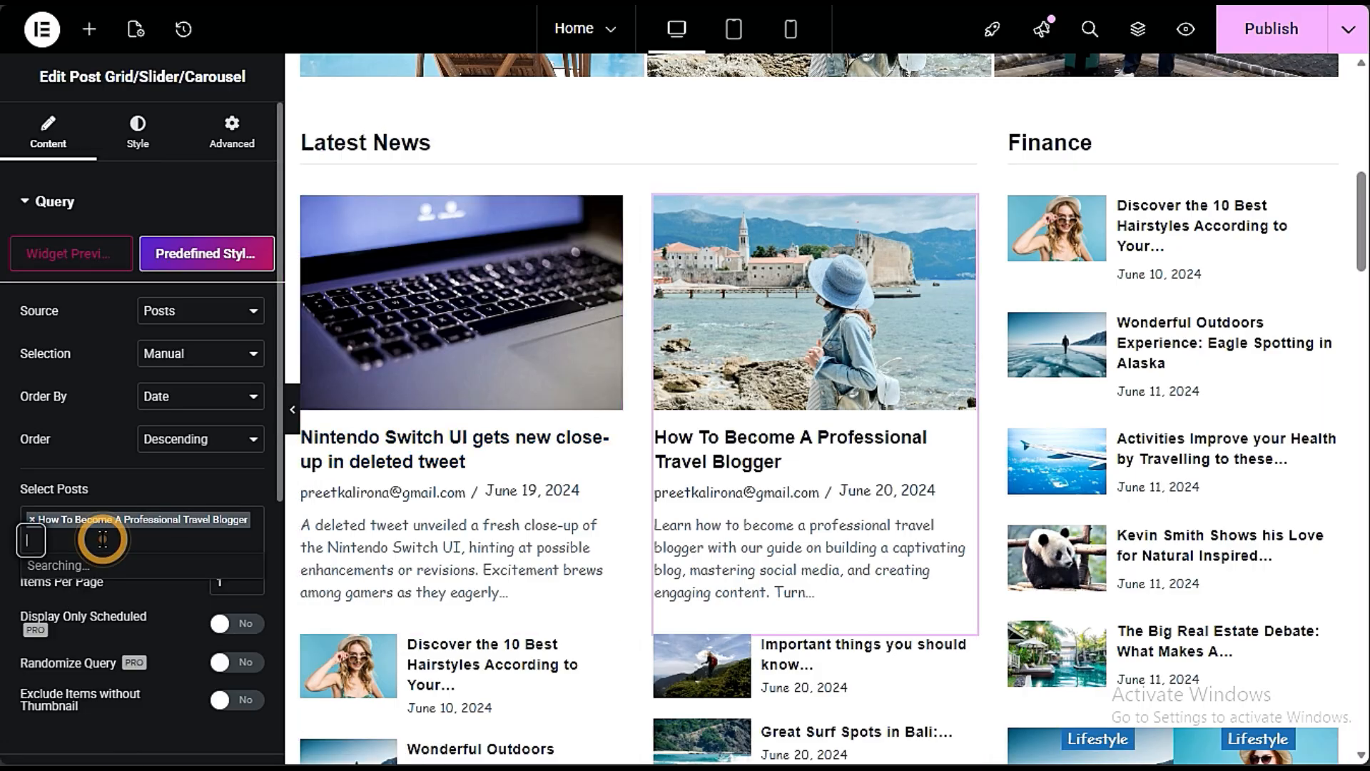
click(32, 520)
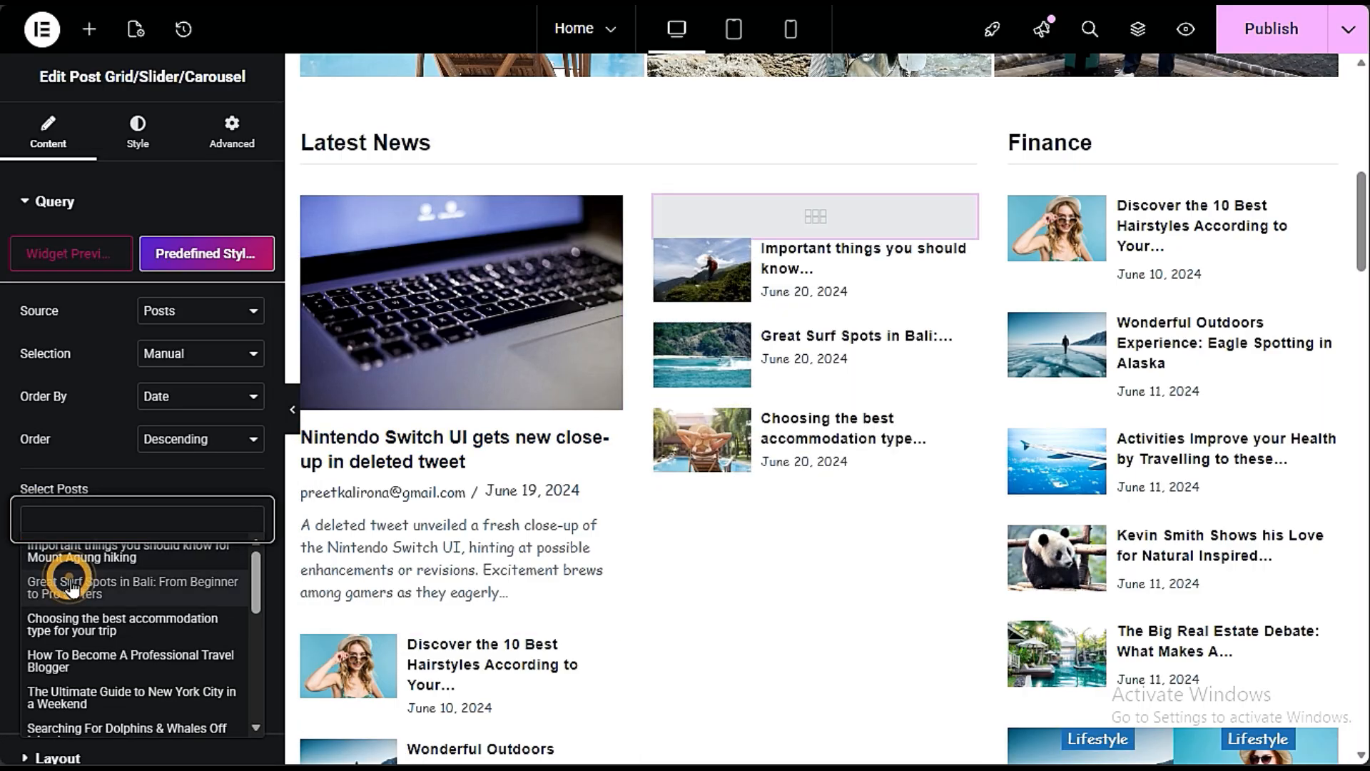
click(66, 573)
Step: Filter the small post list below the first Latest News feature by the Tech category
scroll(767, 449, down, 3)
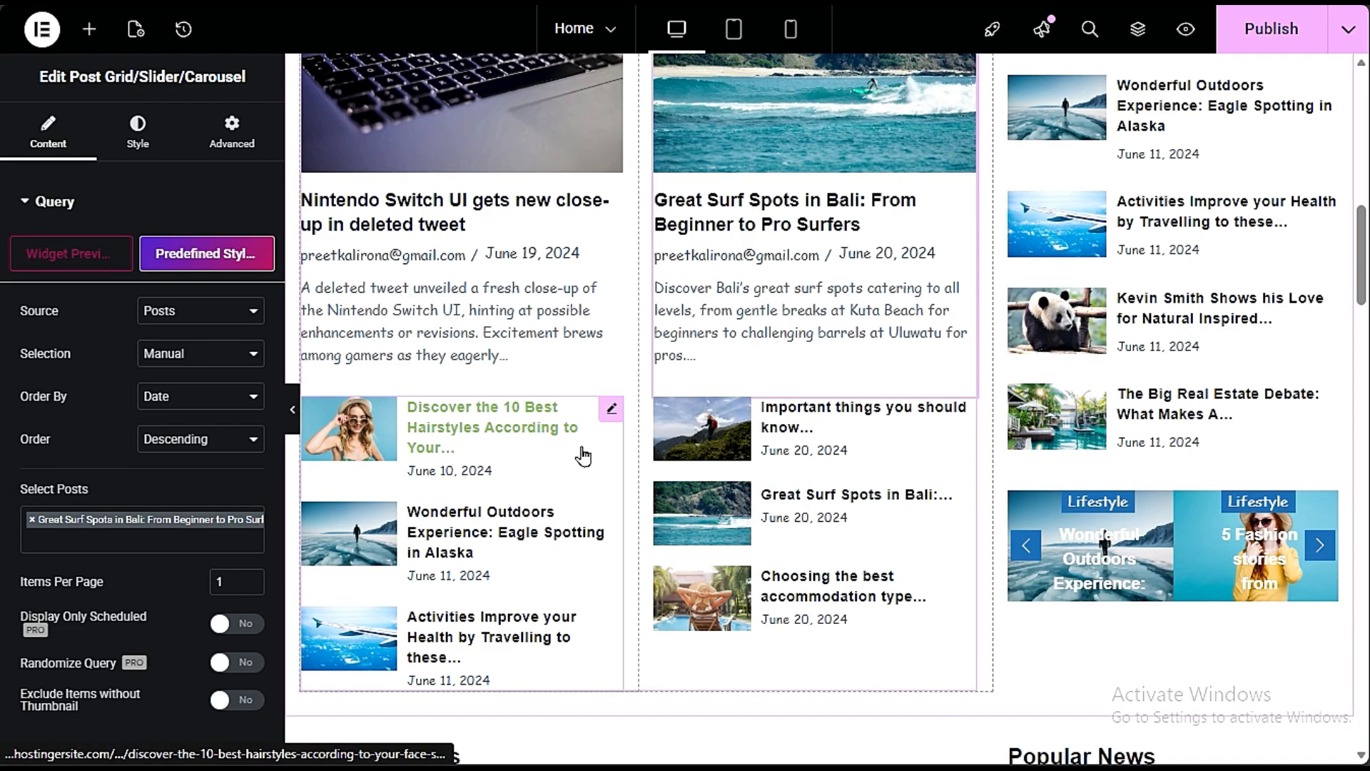
click(563, 460)
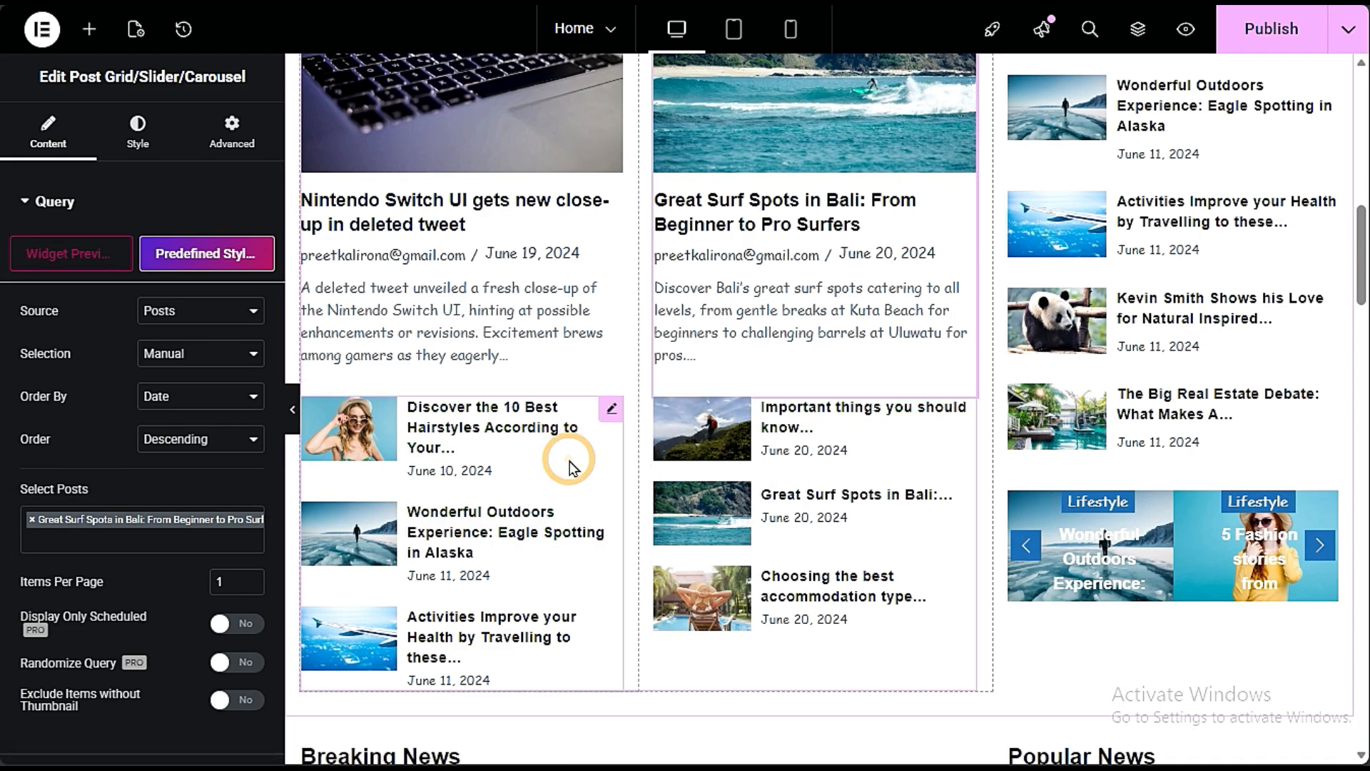
click(107, 584)
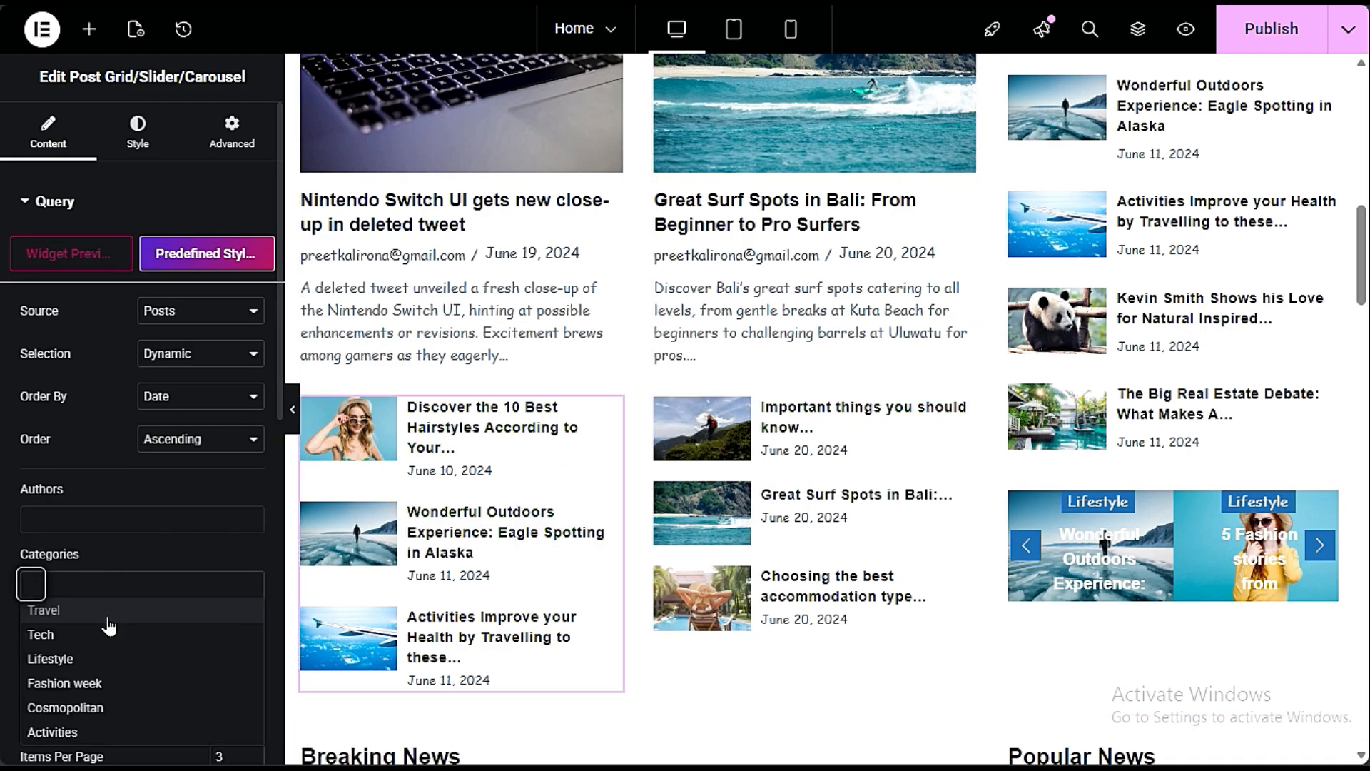
click(67, 641)
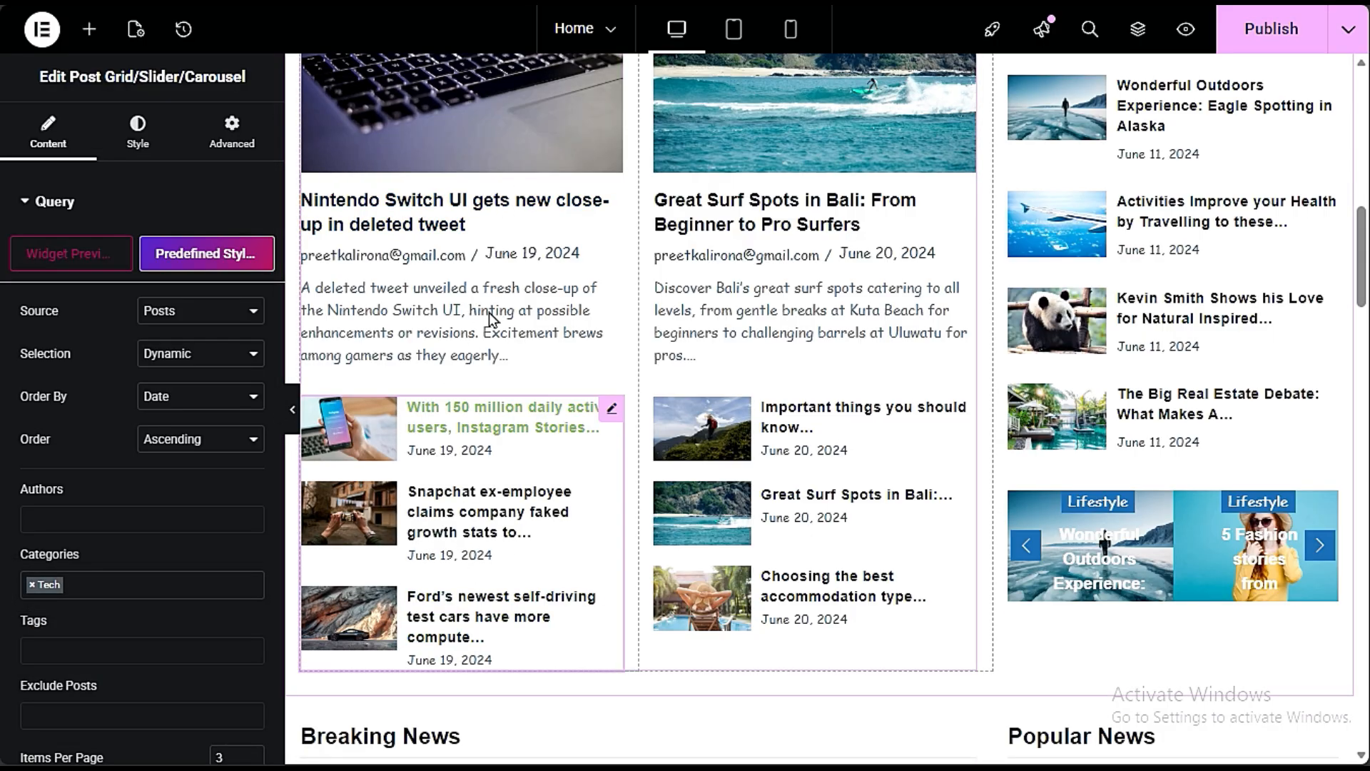
Step: Change the Lifestyle carousel below the Finance posts to the FitRows - Equal Height layout after trying List Style
scroll(1061, 449, down, 3)
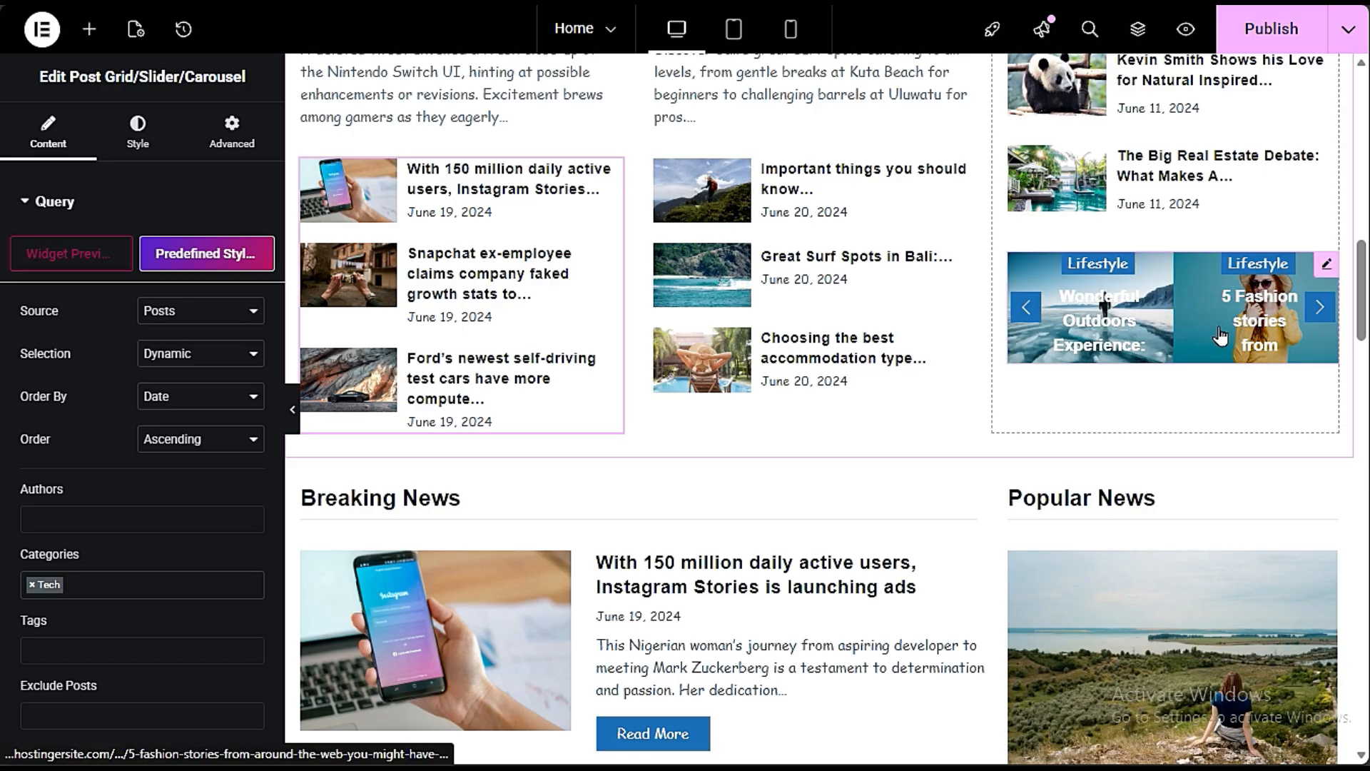
click(1188, 314)
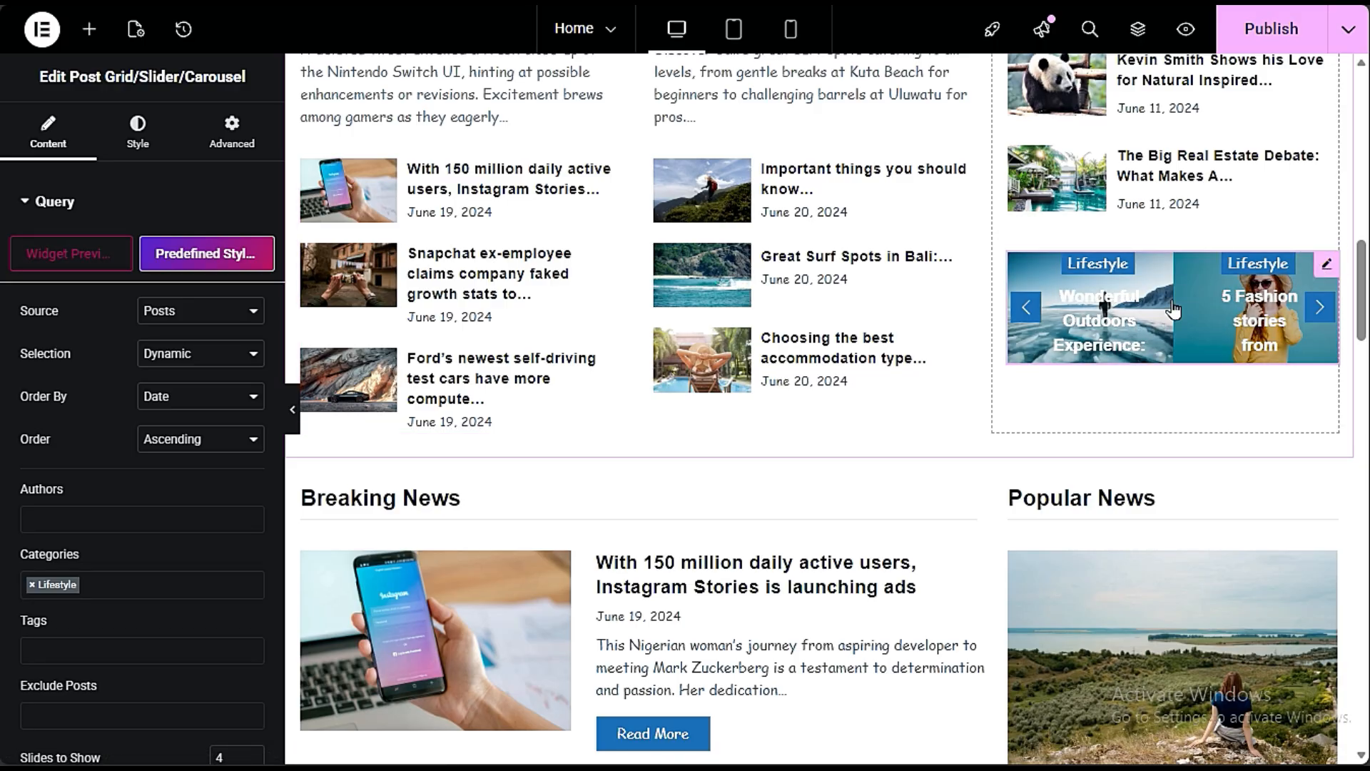
scroll(127, 631, down, 6)
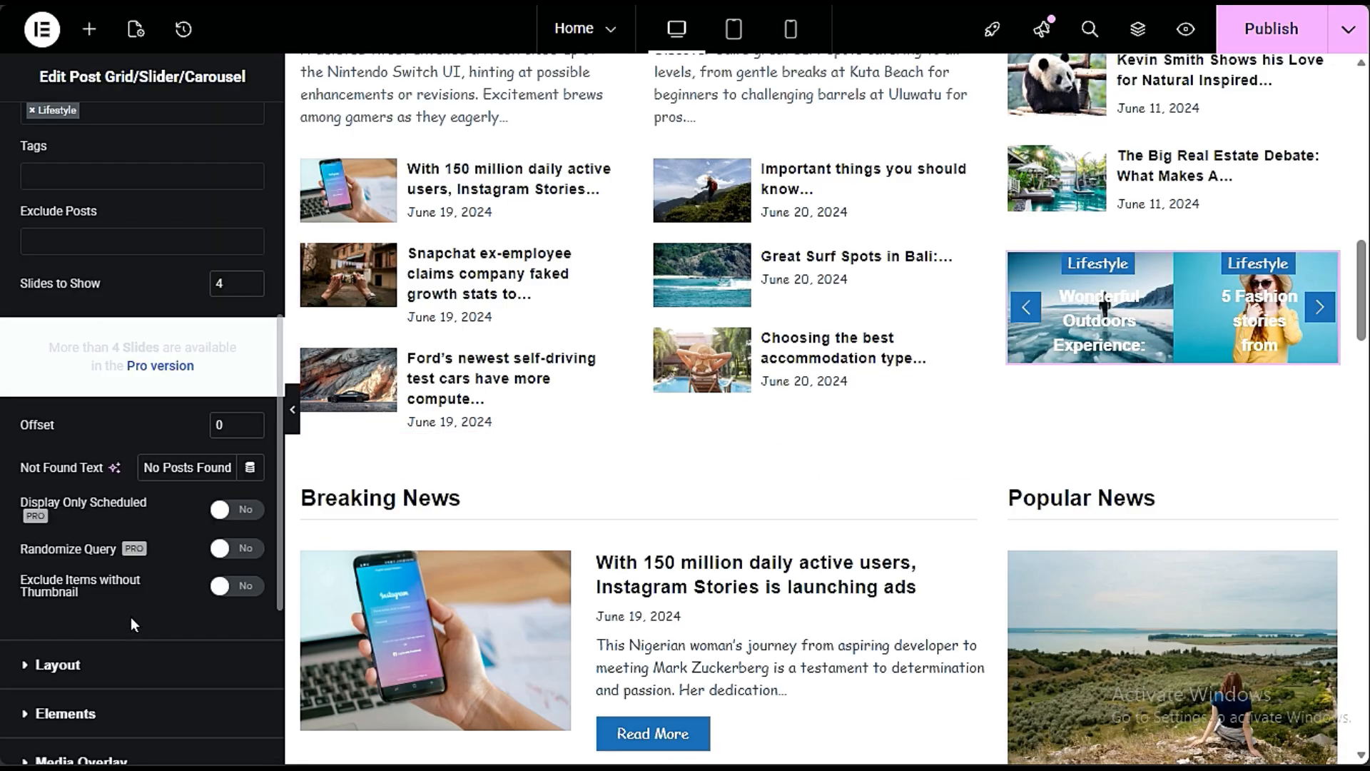
click(223, 285)
click(145, 661)
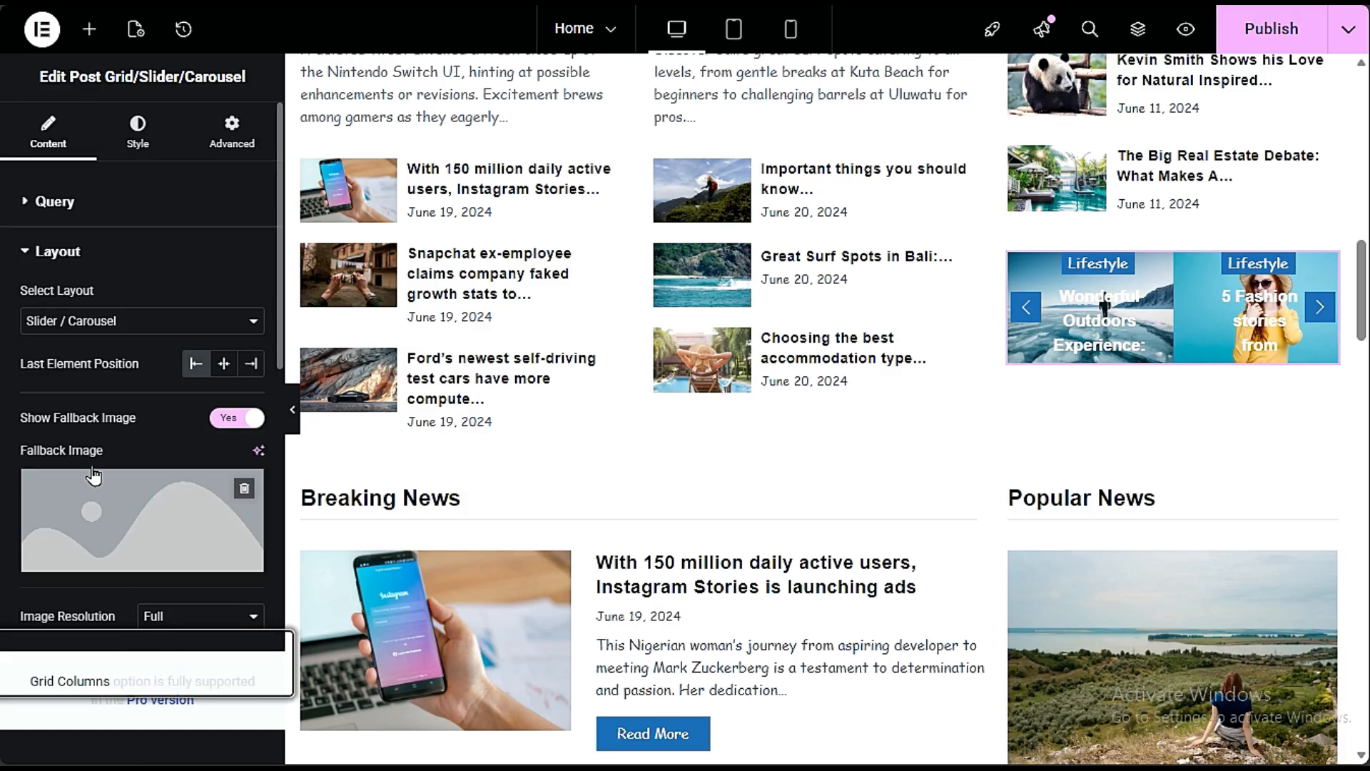
click(81, 323)
click(84, 375)
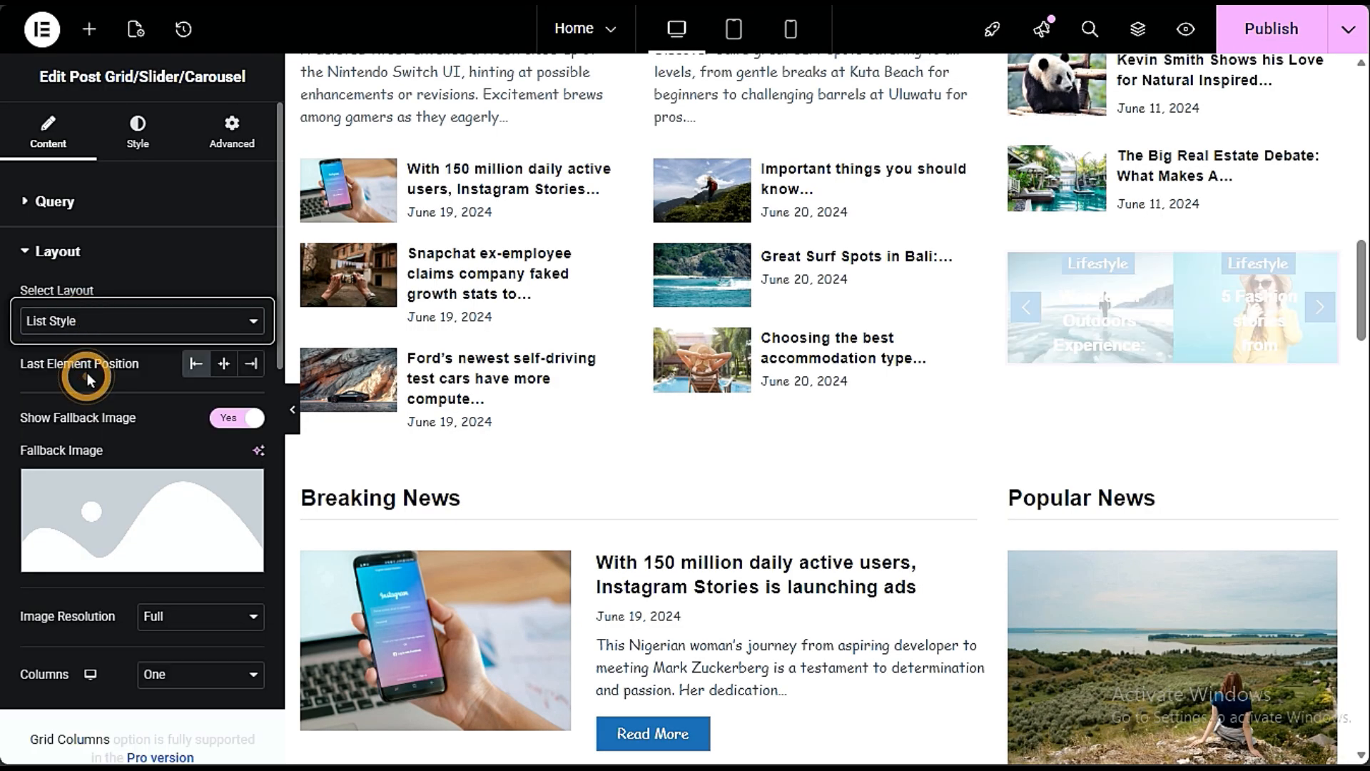
click(105, 329)
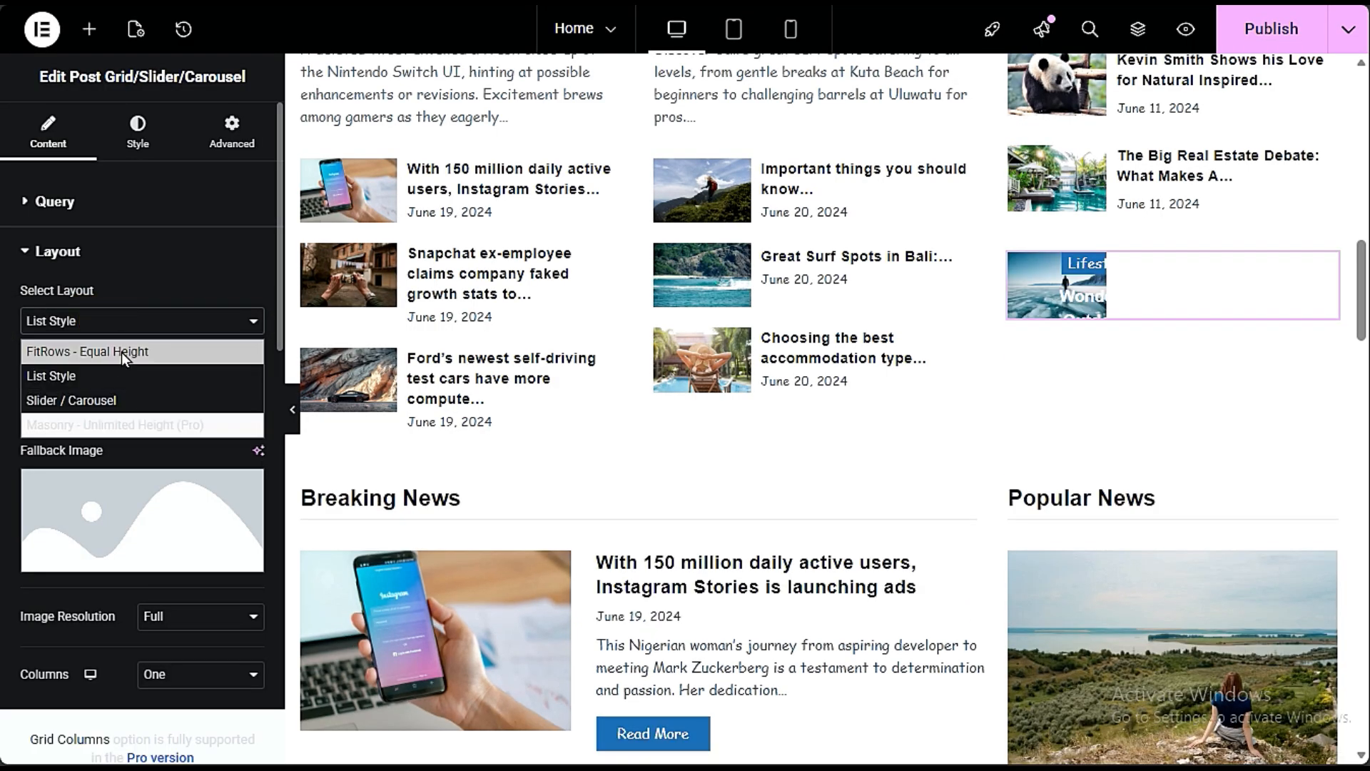
click(121, 353)
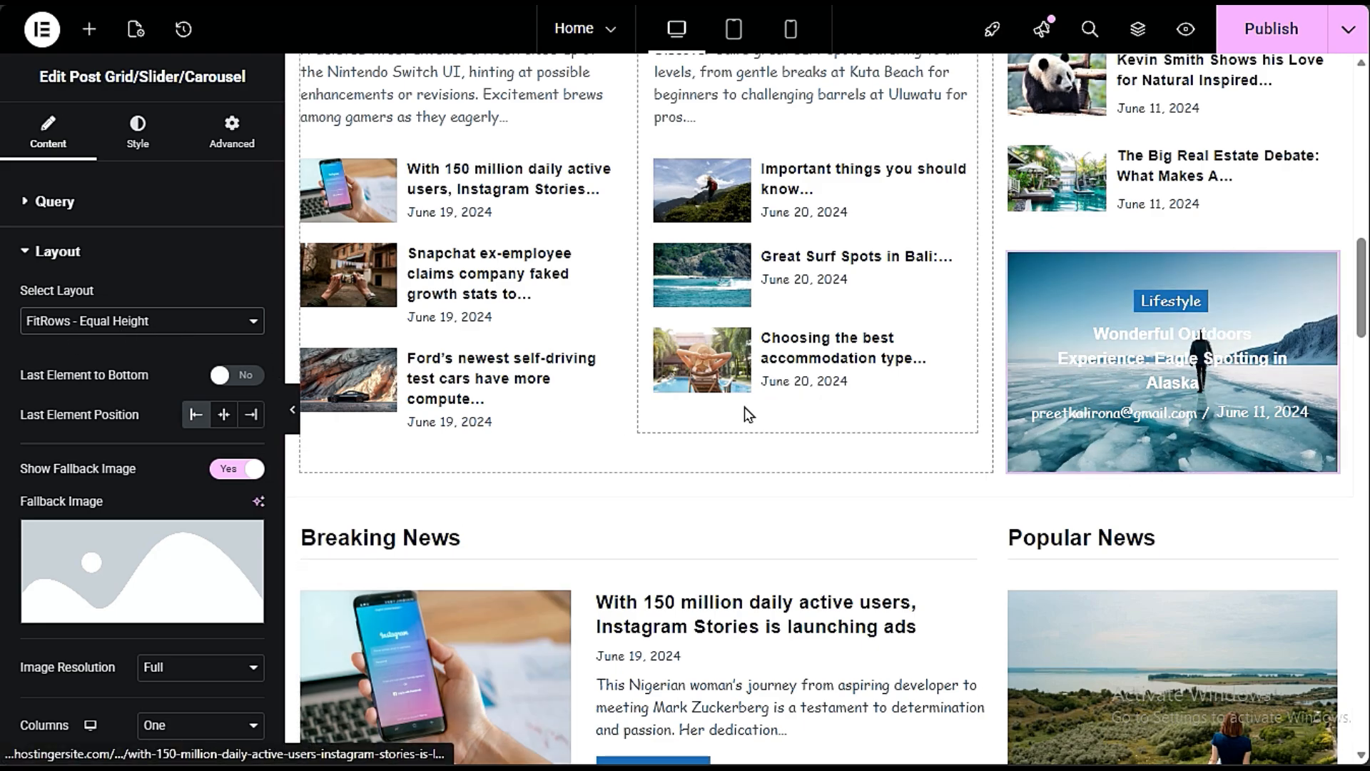
Step: Change the Popular News heading's title to "Lifestyle"
scroll(1077, 457, down, 3)
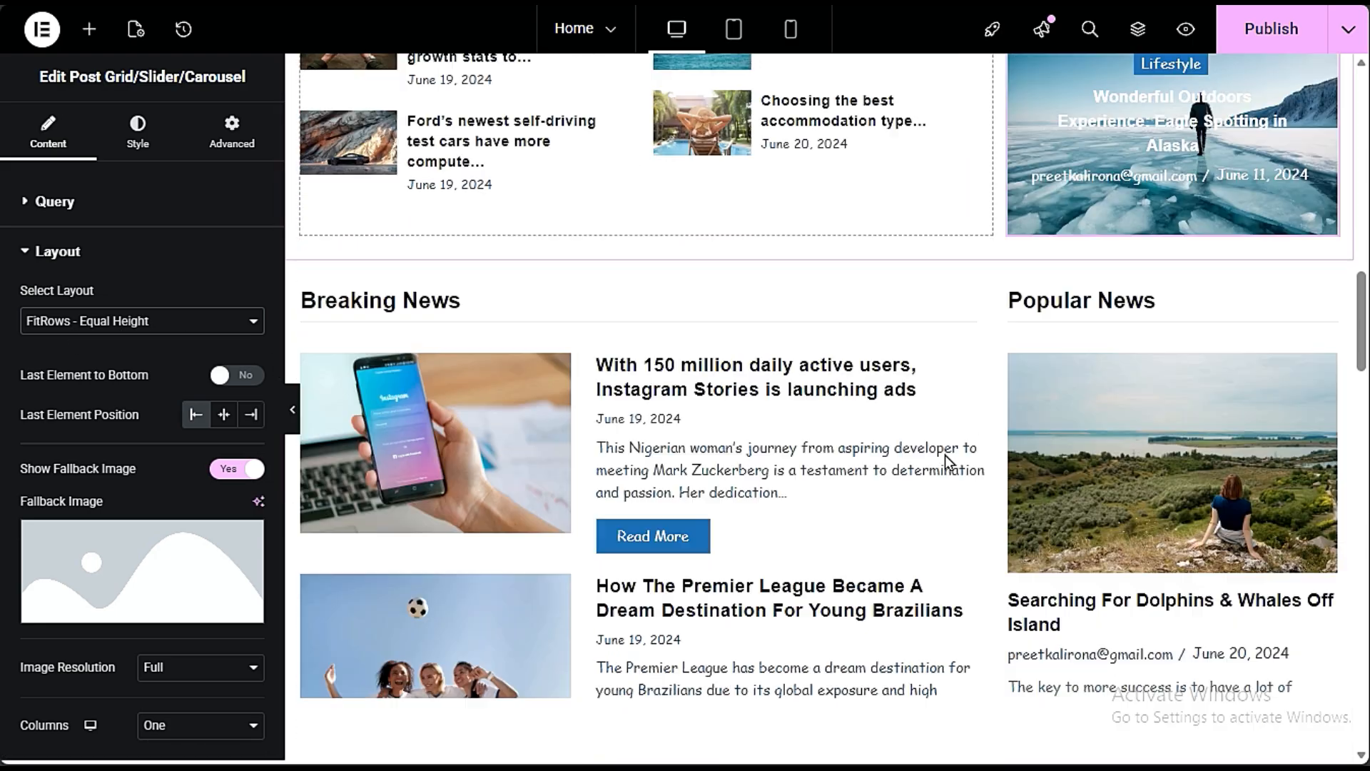
click(1116, 307)
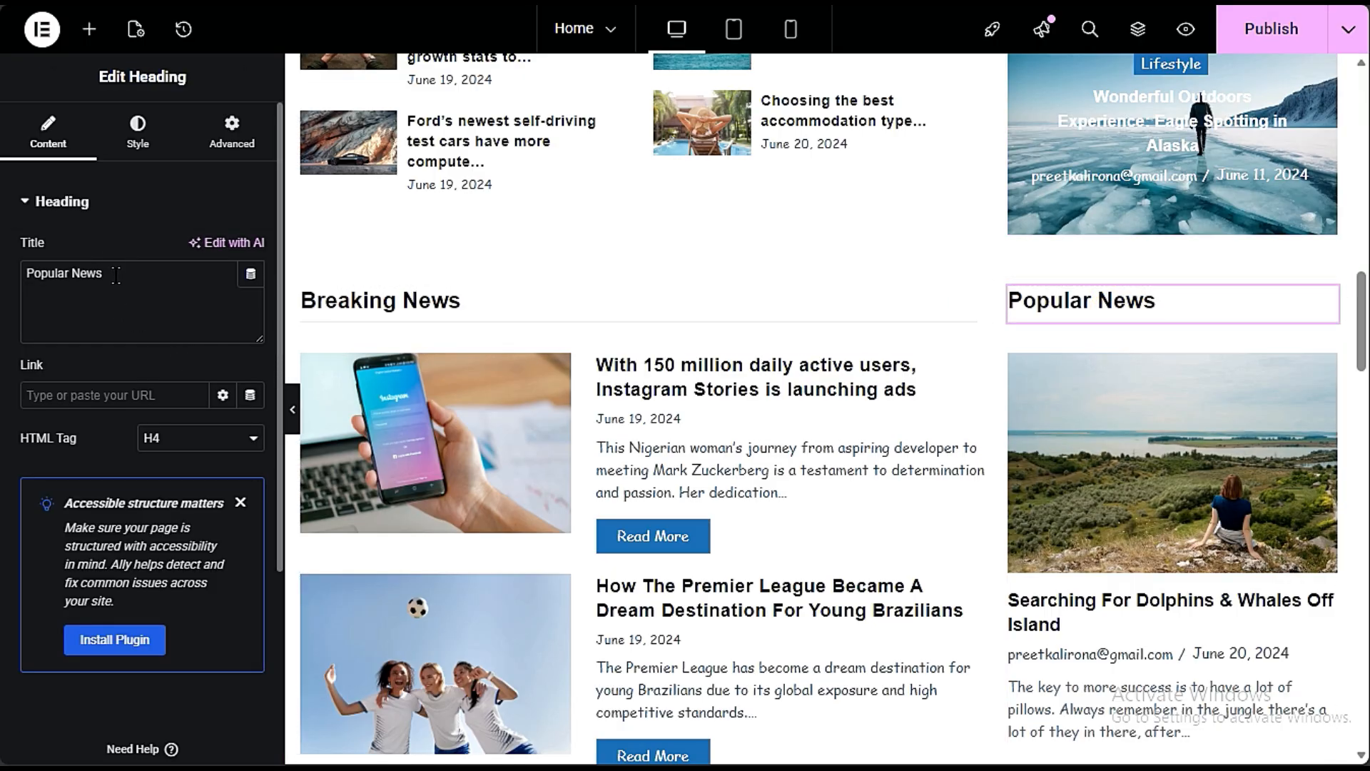
drag(107, 274, 10, 287)
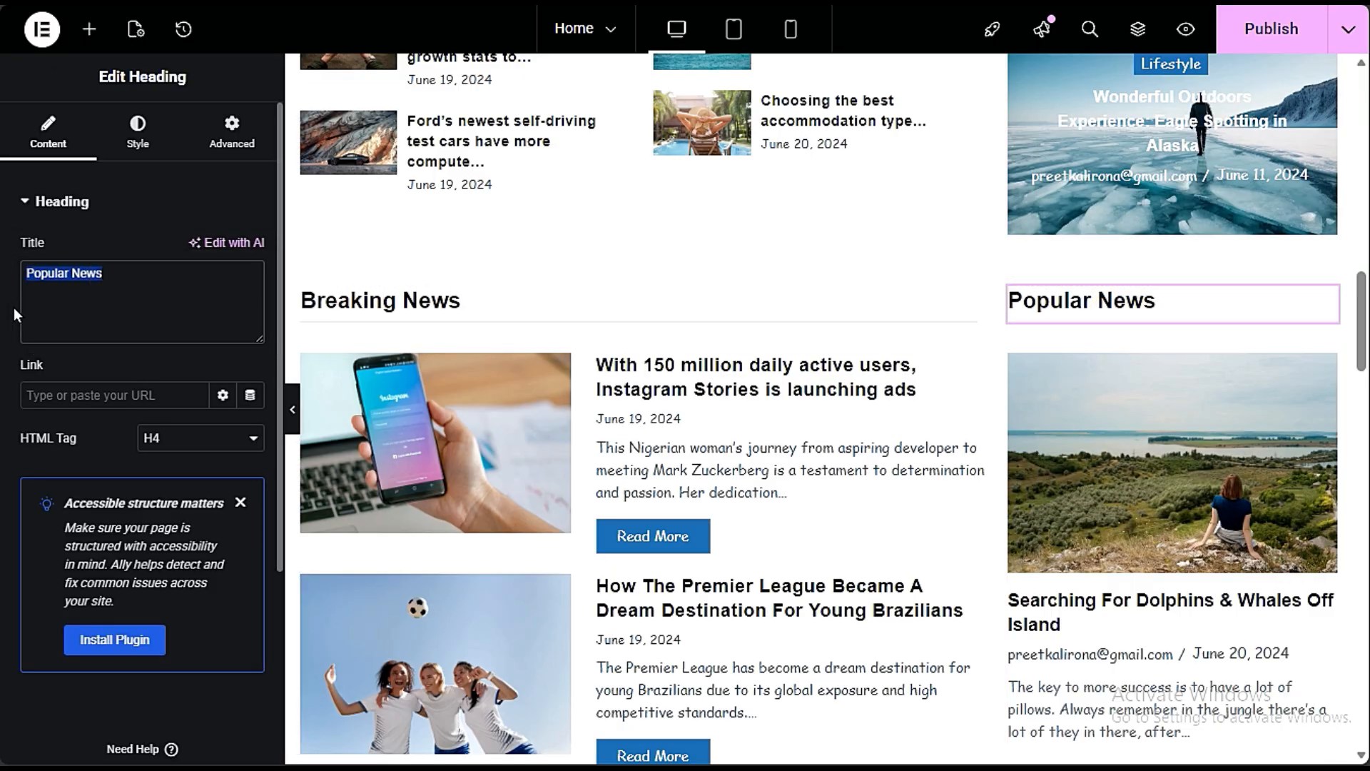
text(Lifest)
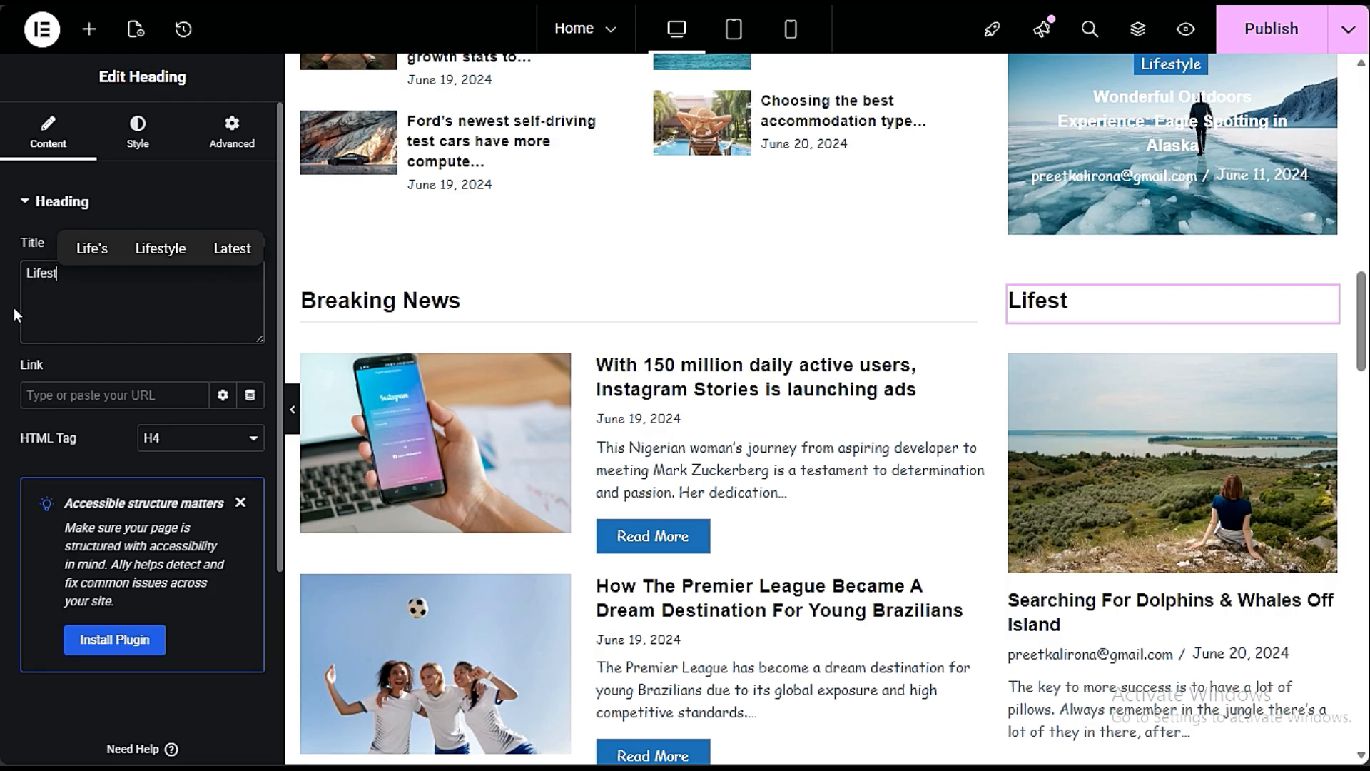
text(yle)
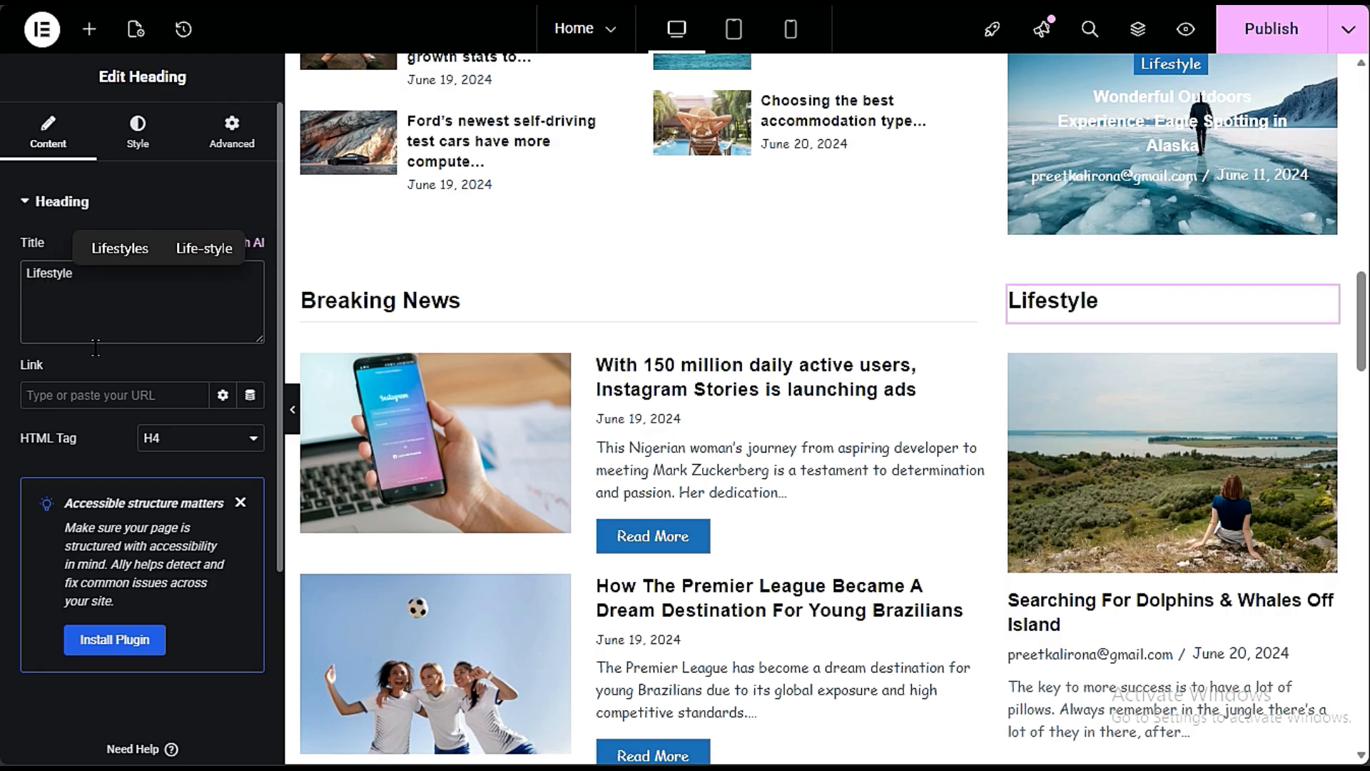
Step: Switch the featured post grid below the Lifestyle heading to Dynamic selection and filter it by the Lifestyle category
scroll(1061, 430, down, 3)
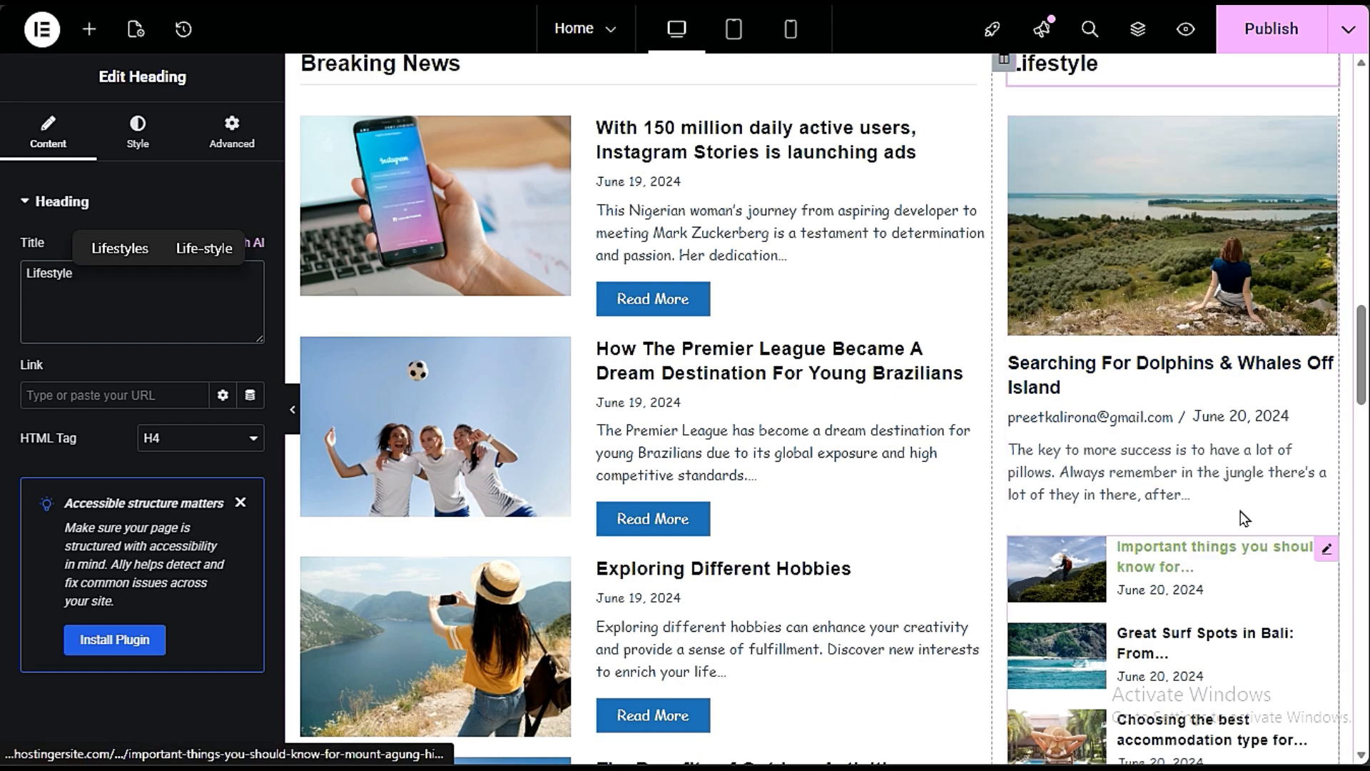
click(1218, 436)
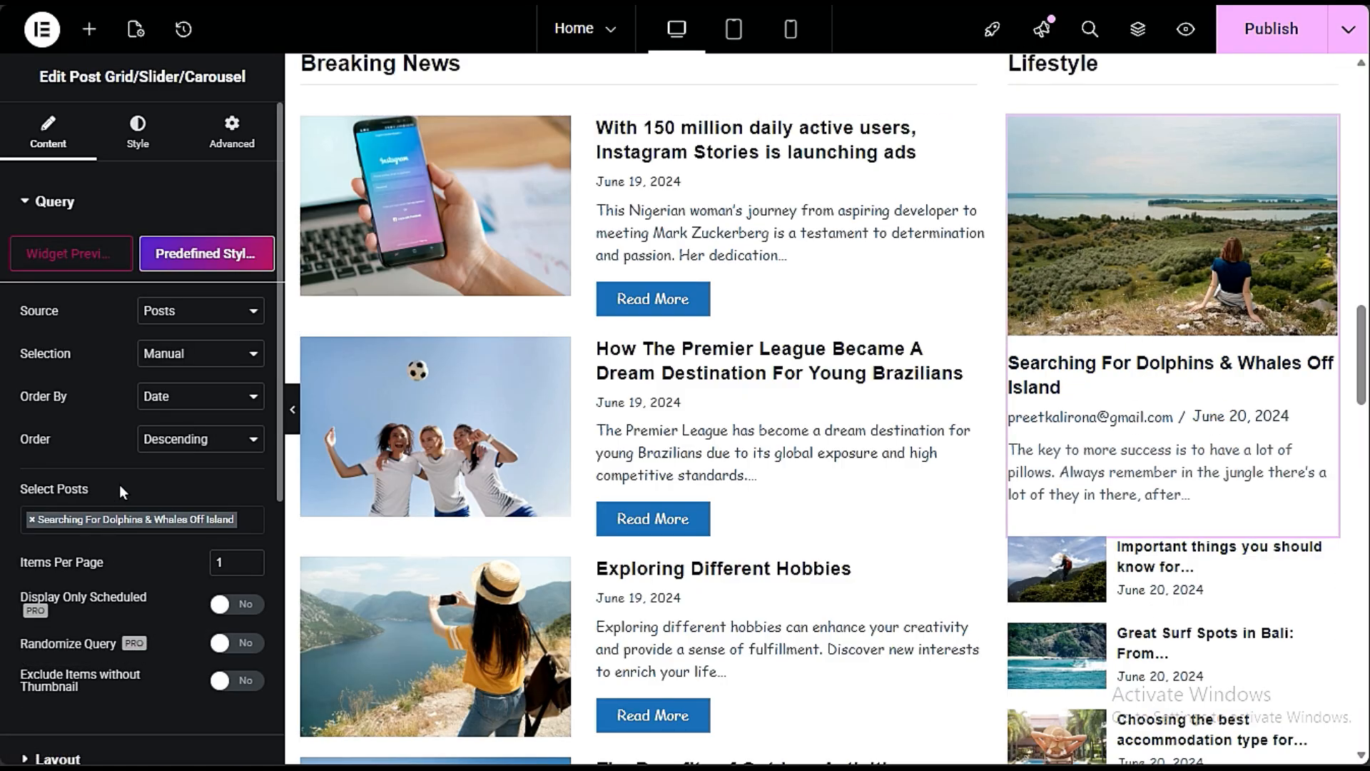
click(164, 449)
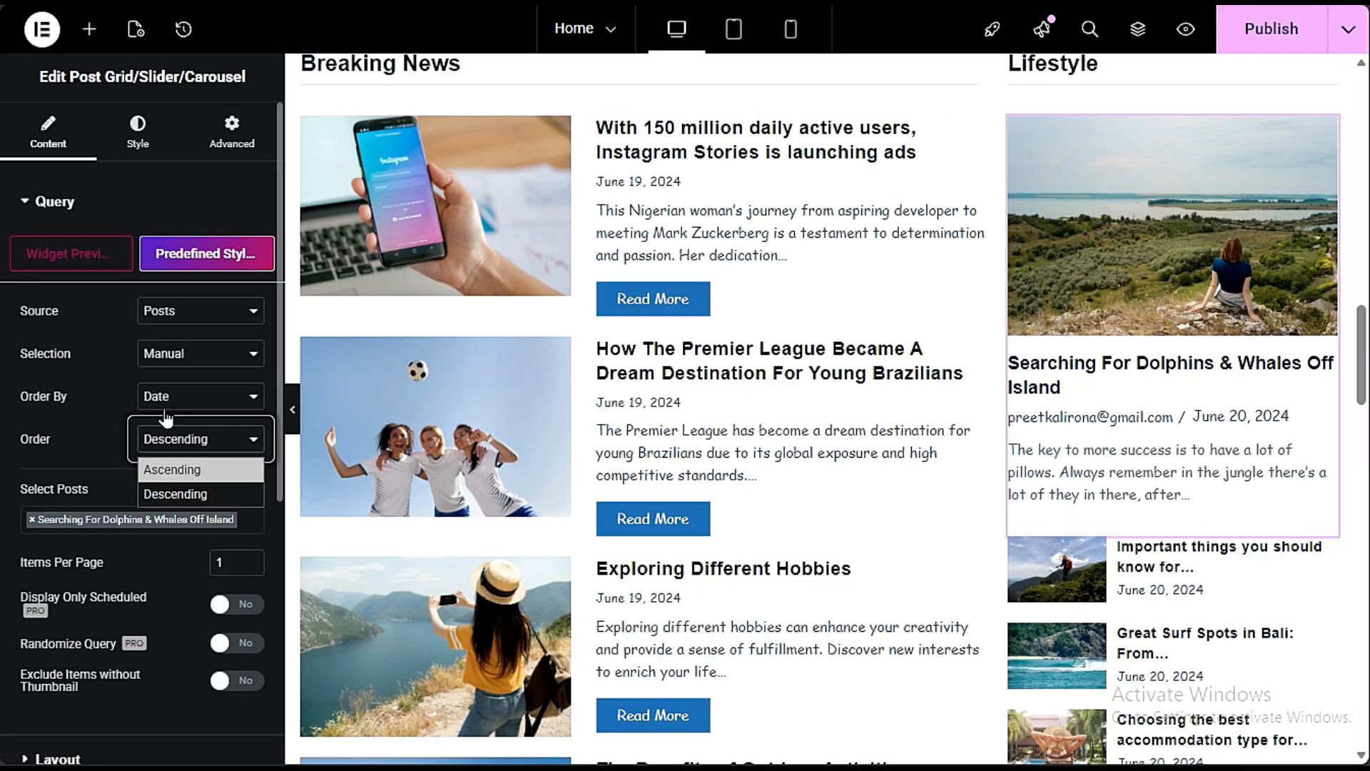
click(92, 395)
scroll(75, 561, down, 3)
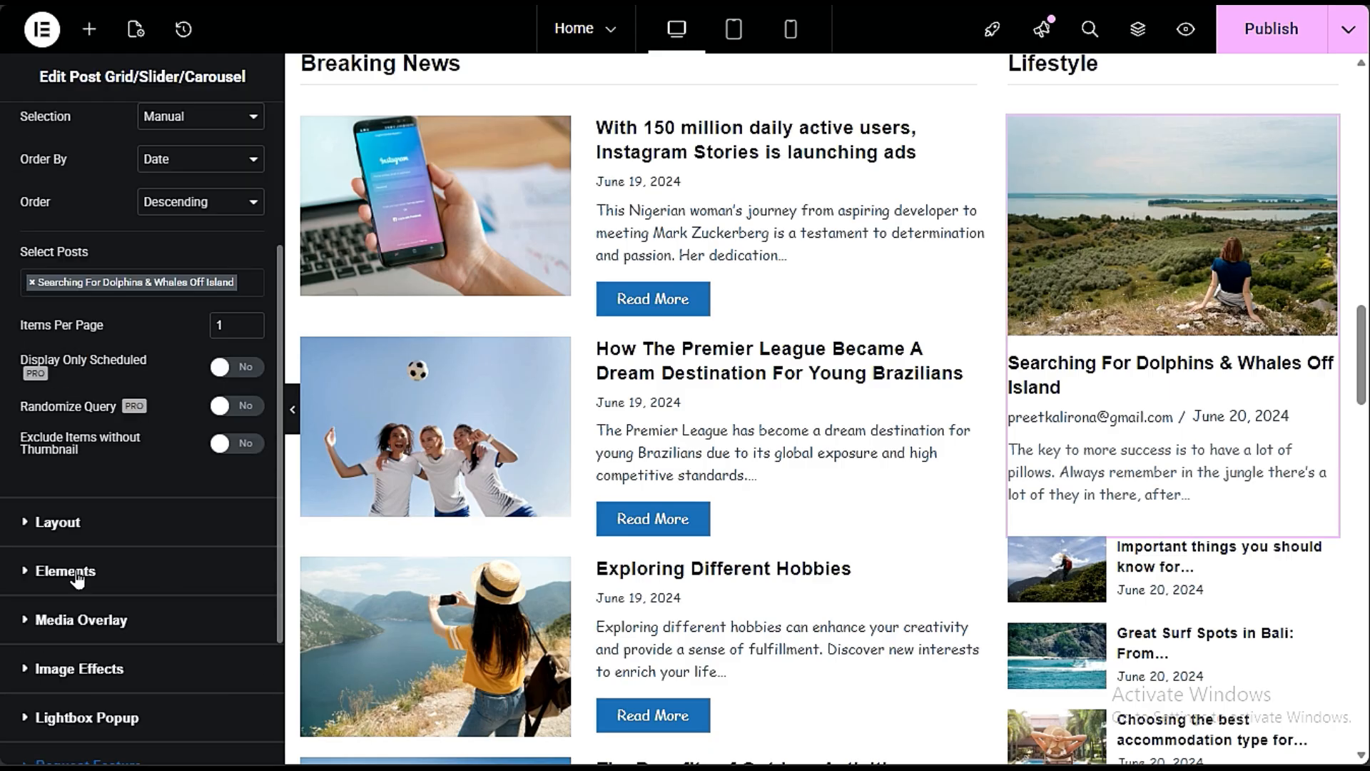
scroll(117, 520, up, 2)
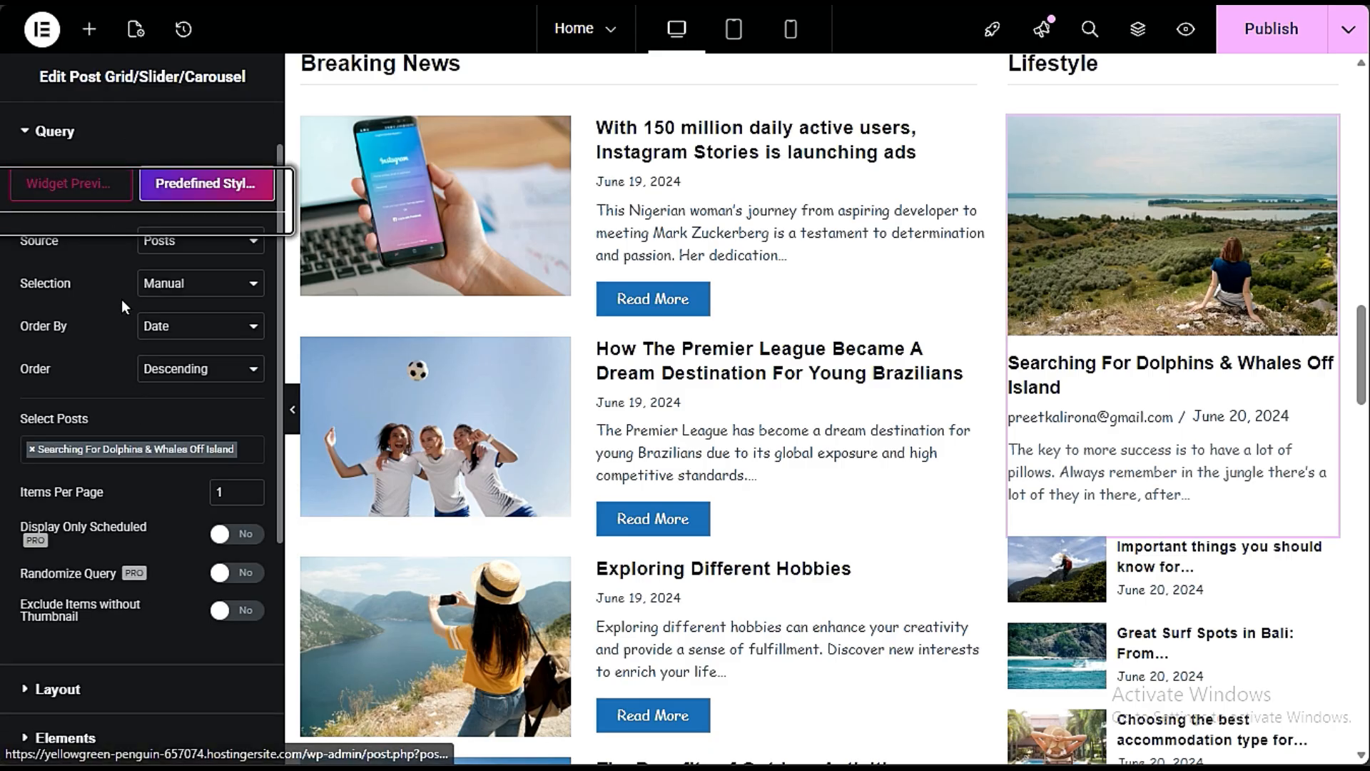
click(187, 277)
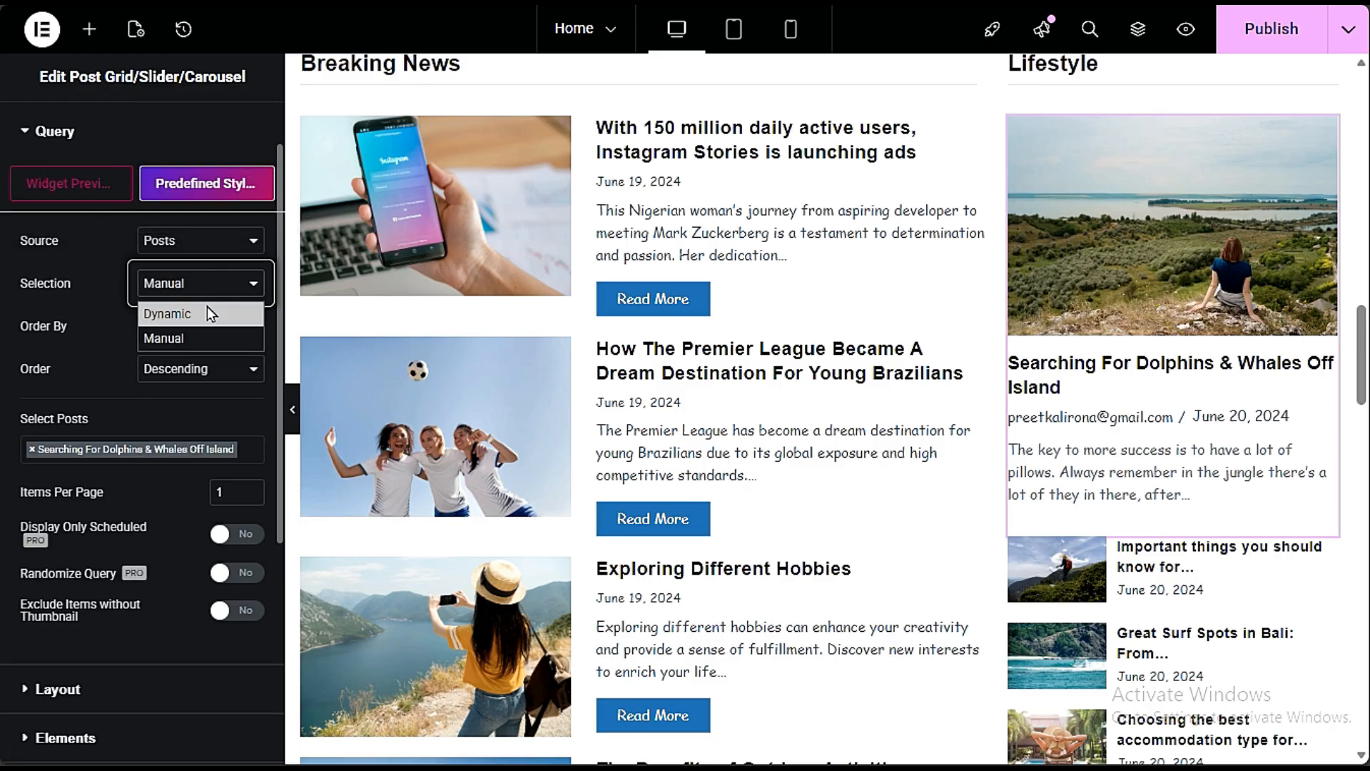
click(208, 309)
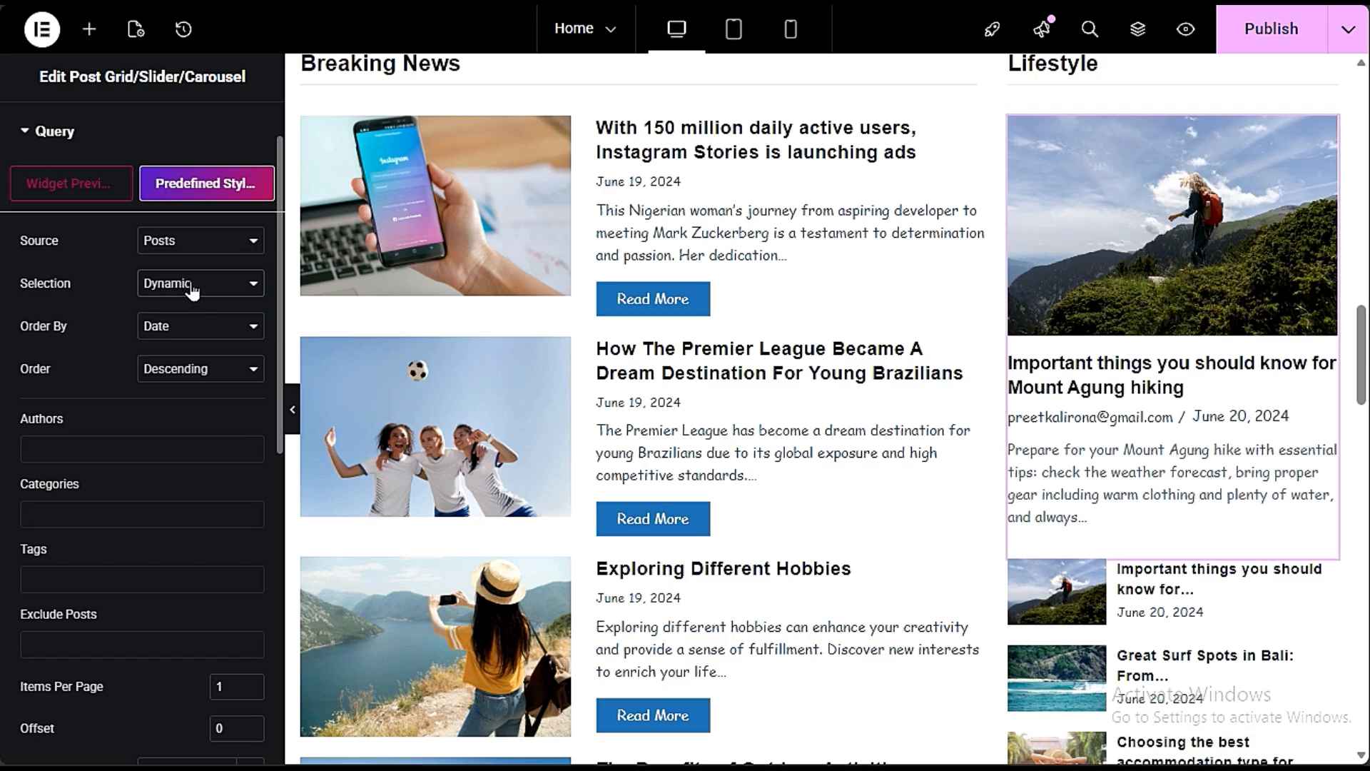
click(80, 501)
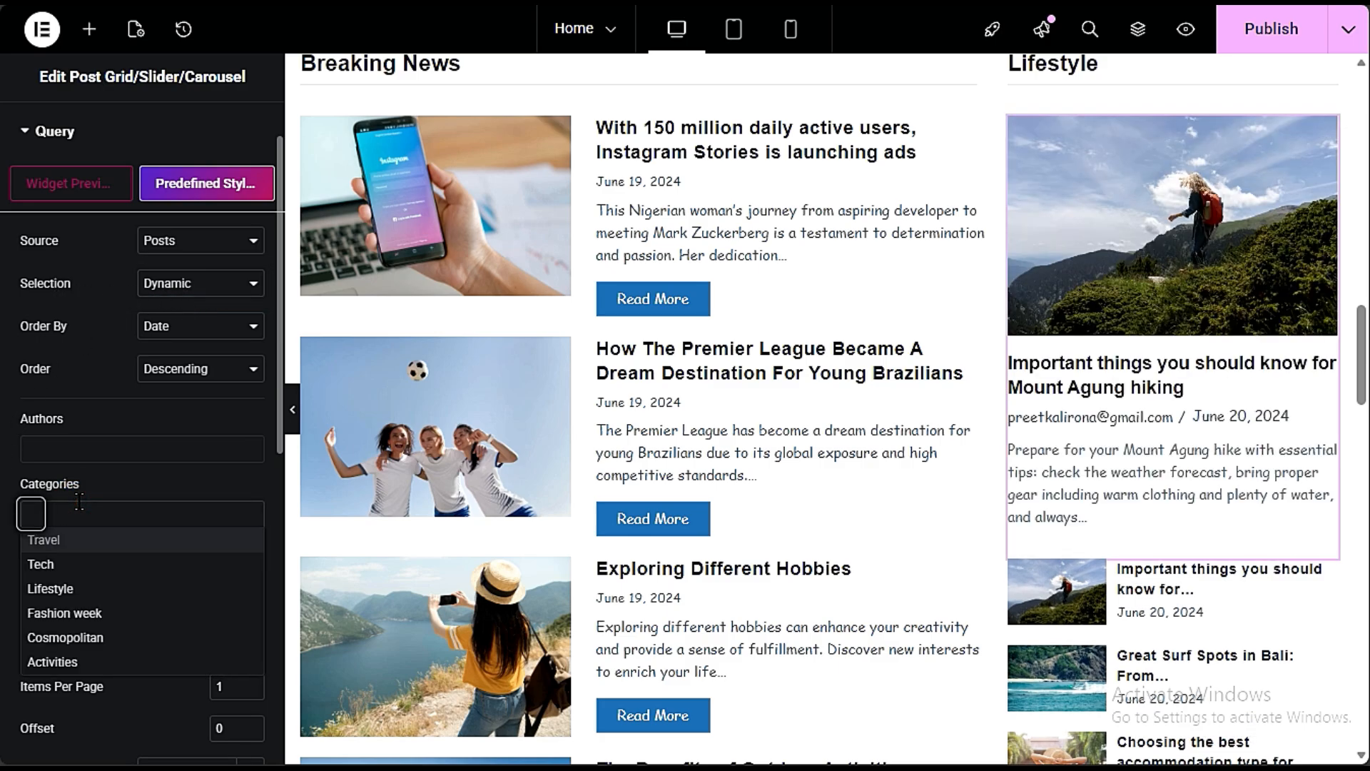
click(63, 585)
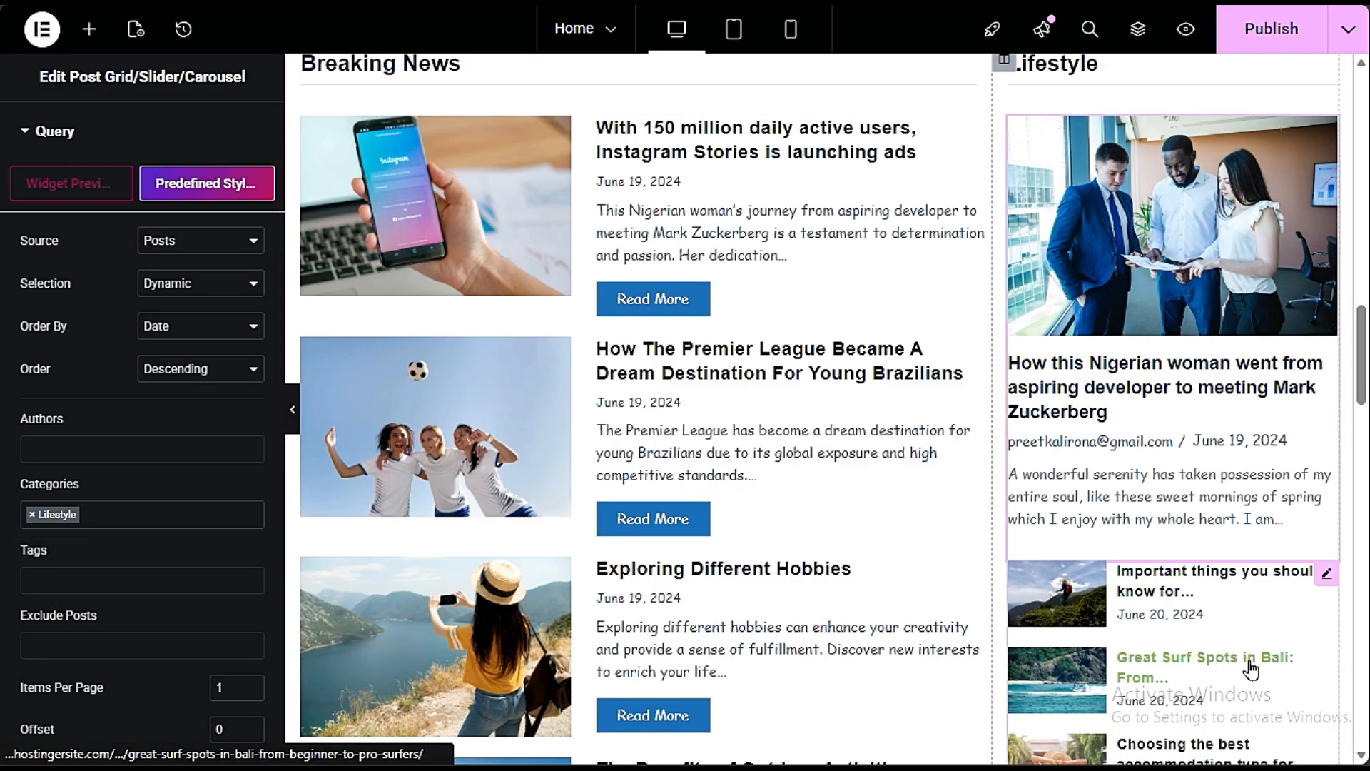
Step: Filter the small post list below the Lifestyle feature by the Lifestyle category
click(1282, 626)
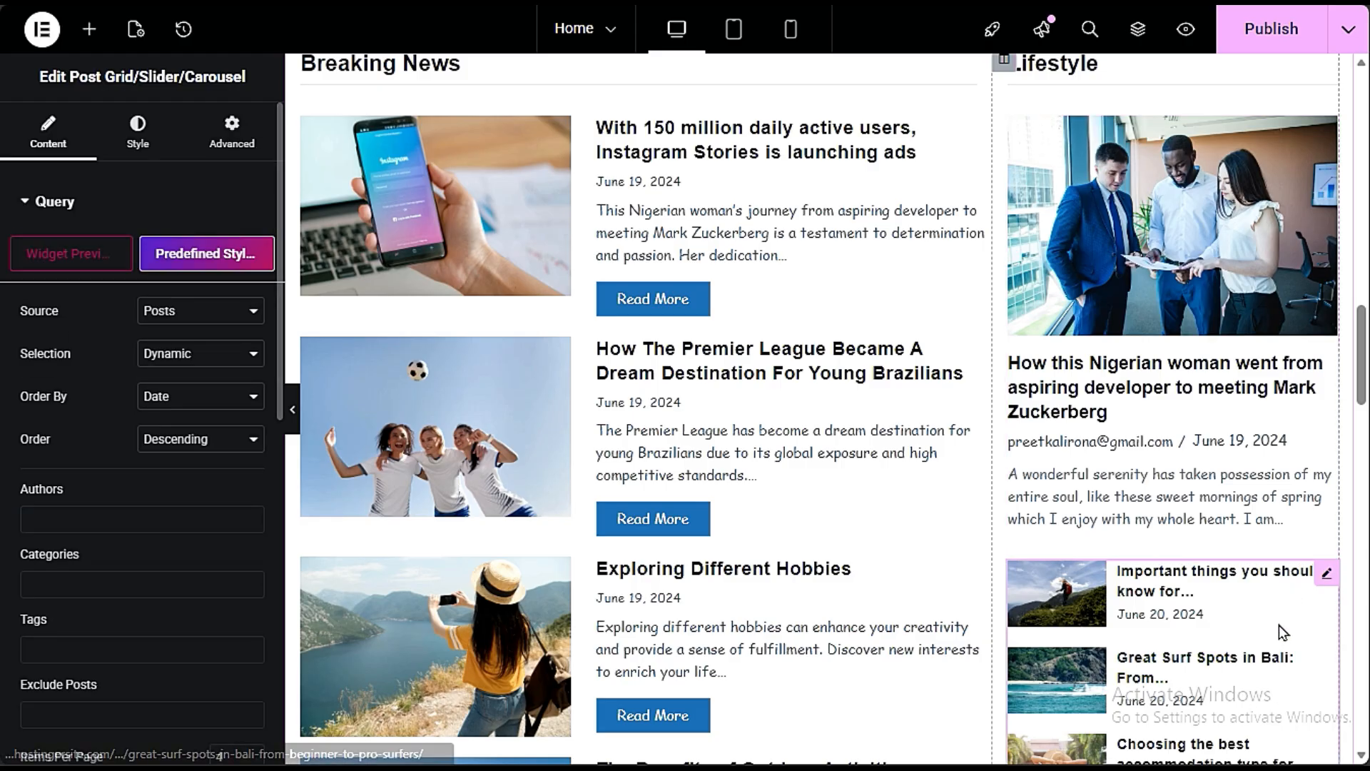
click(98, 586)
click(77, 651)
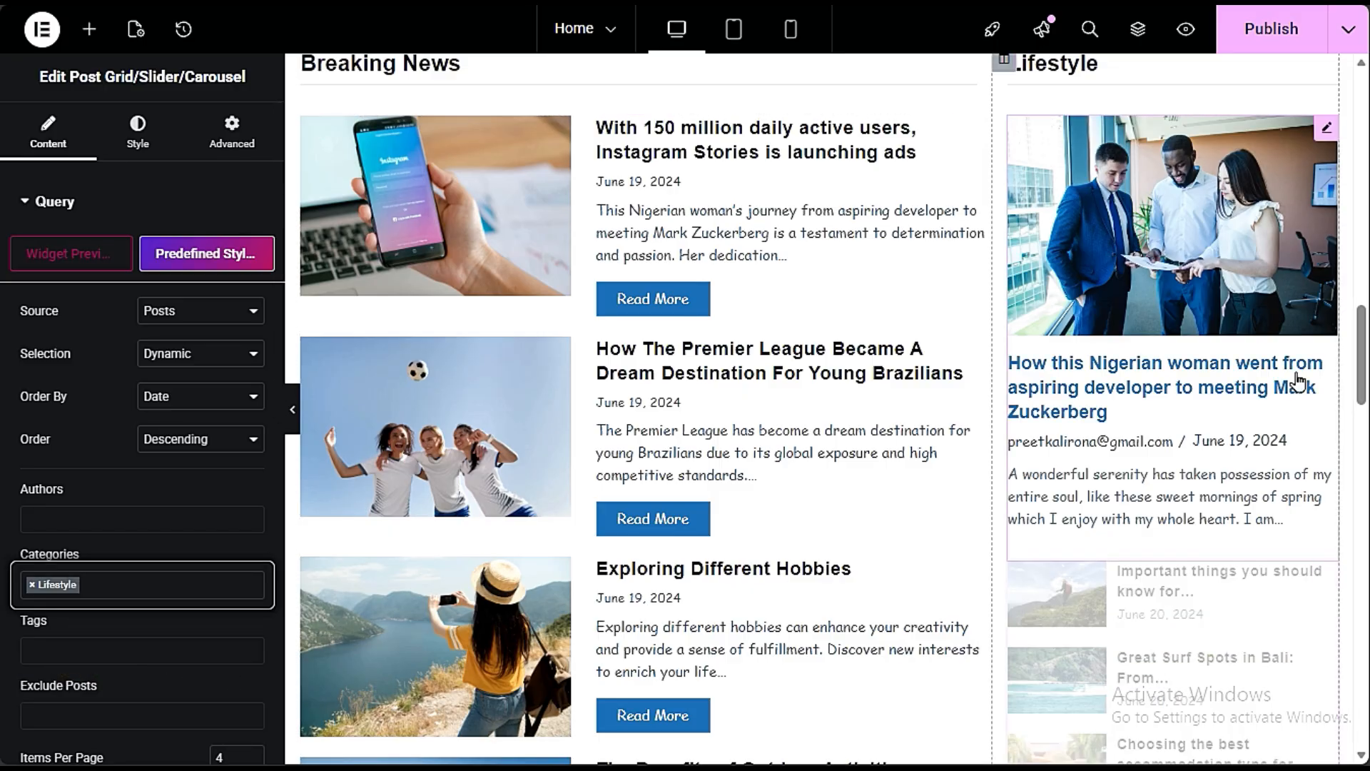
scroll(1299, 380, down, 5)
scroll(1153, 309, up, 3)
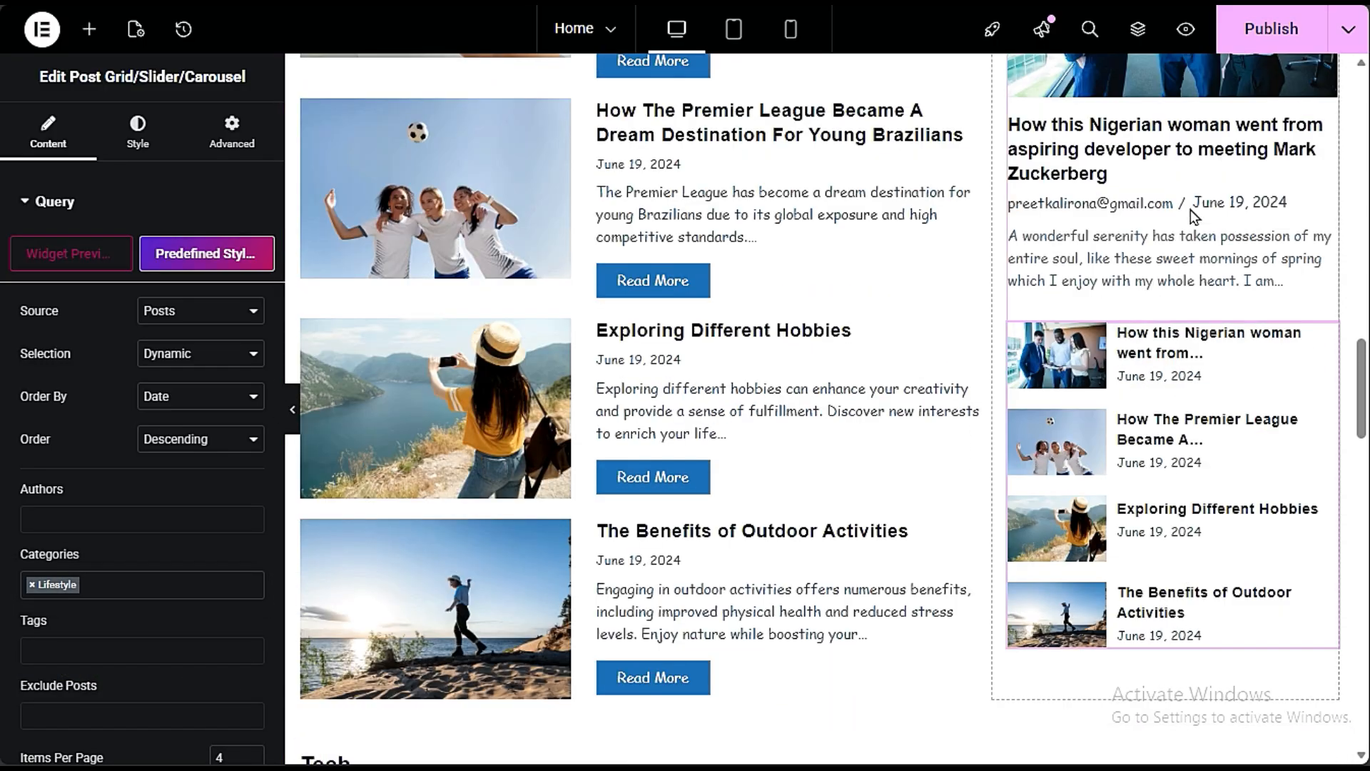
scroll(728, 250, up, 3)
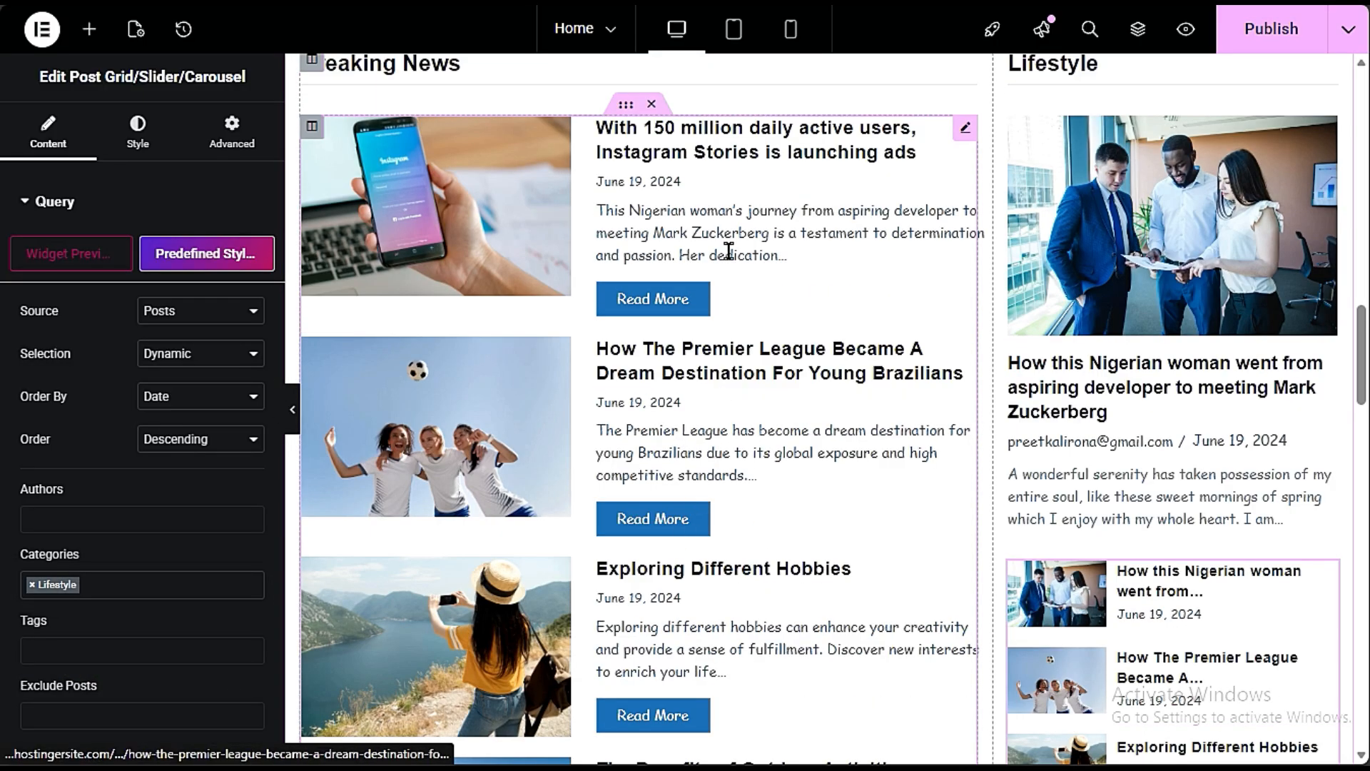
Step: Review the Breaking News grid's query, the Tech heading and grid settings, and the Featured News section
click(799, 291)
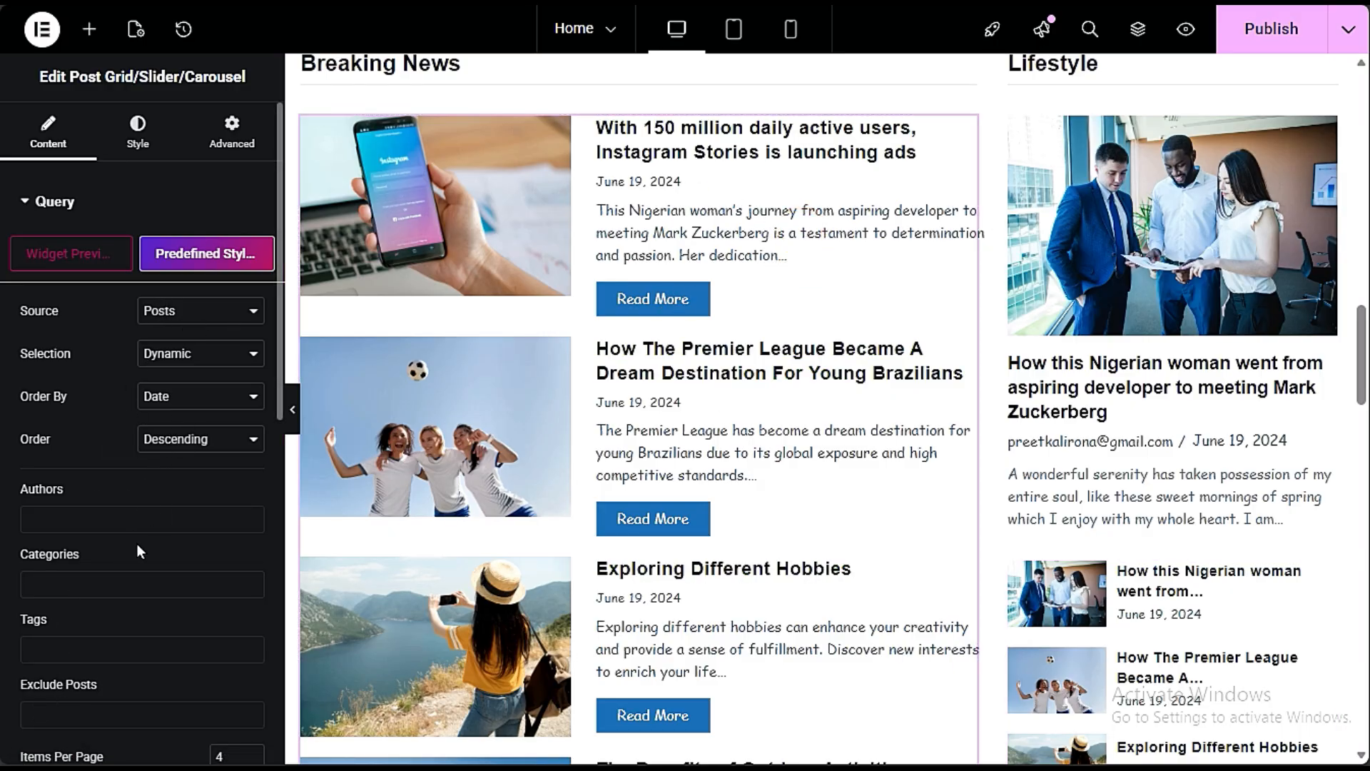
scroll(877, 511, down, 10)
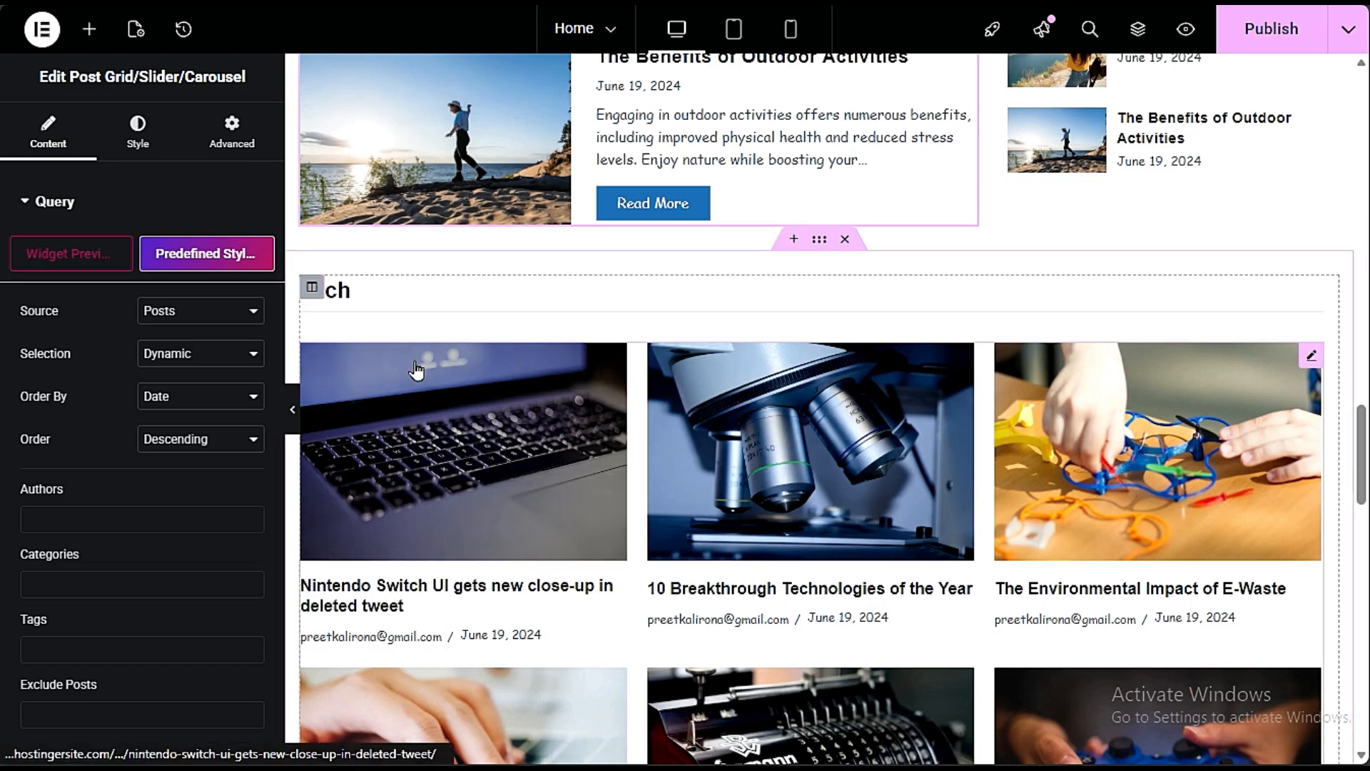
click(342, 290)
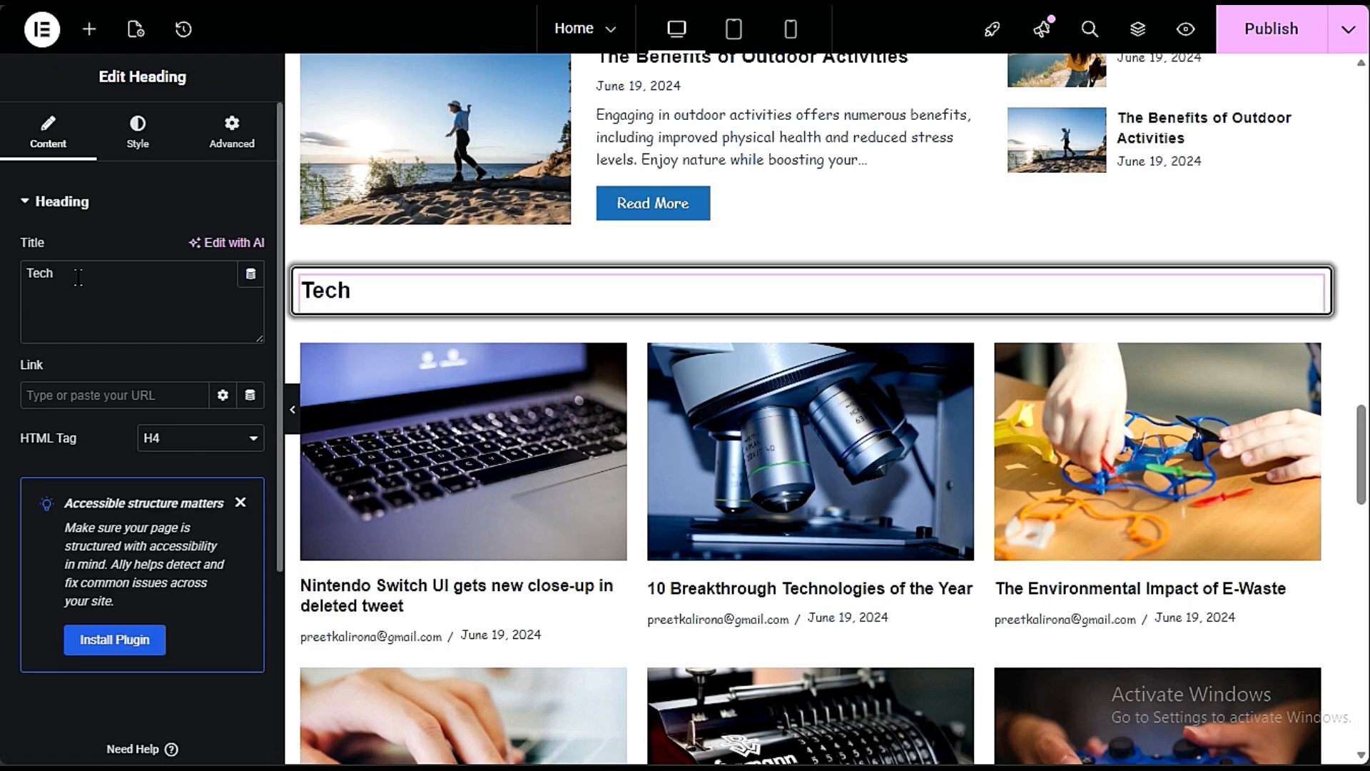
drag(79, 277, 20, 287)
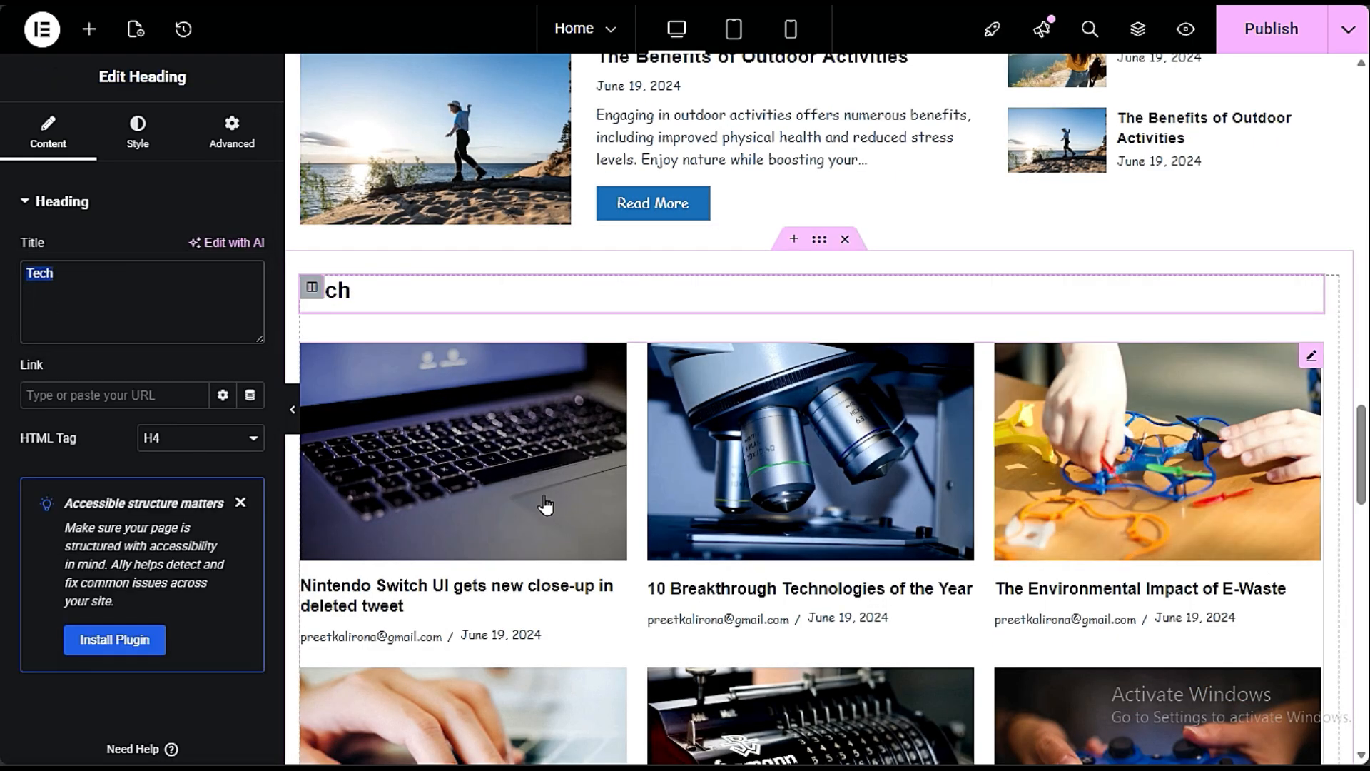
scroll(548, 506, down, 3)
click(604, 405)
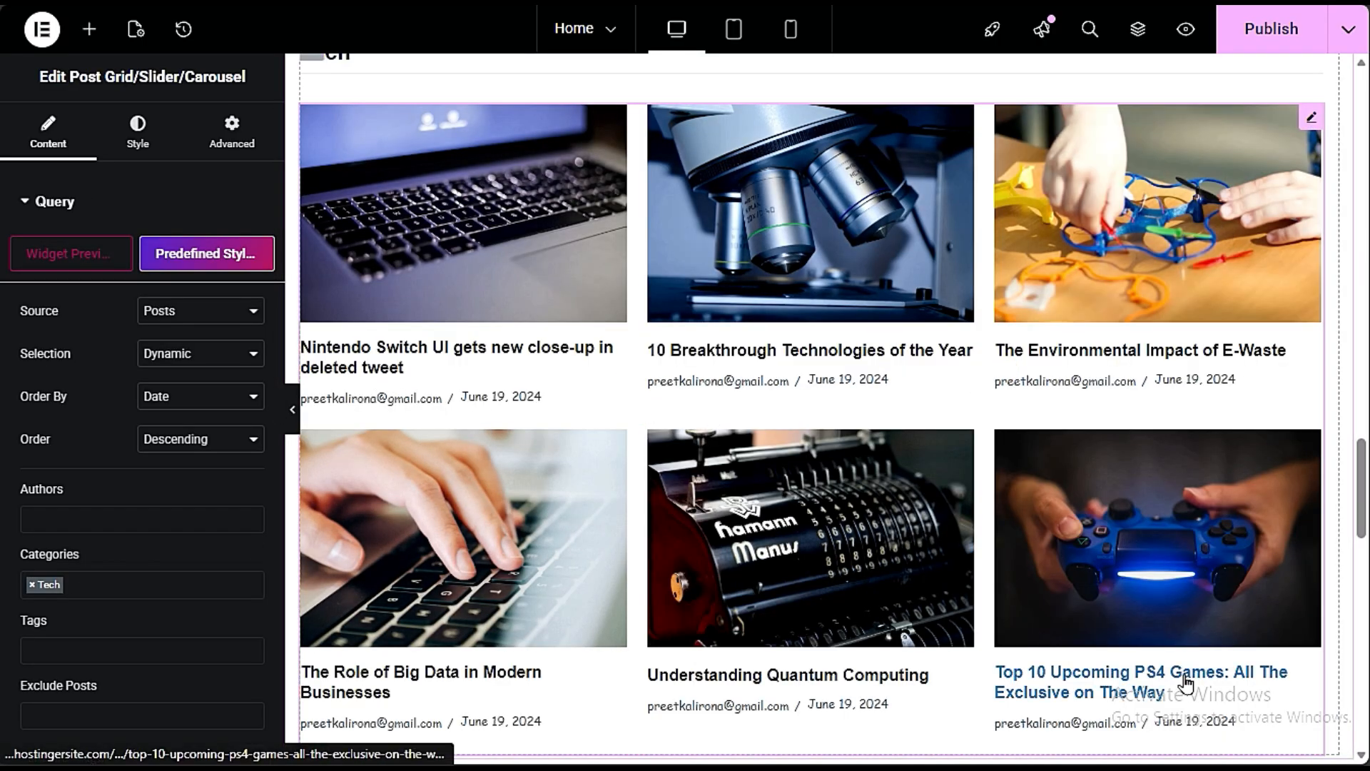
scroll(801, 571, down, 6)
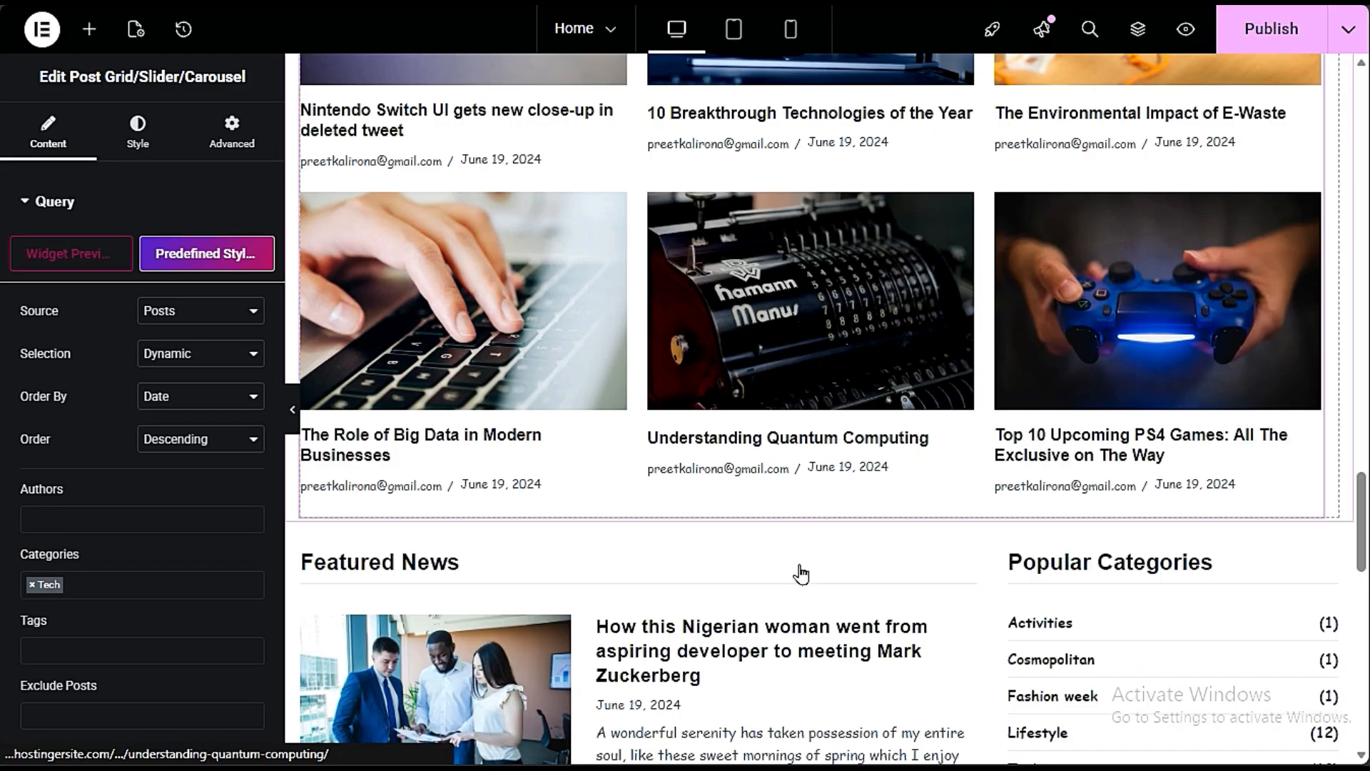
scroll(599, 473, down, 3)
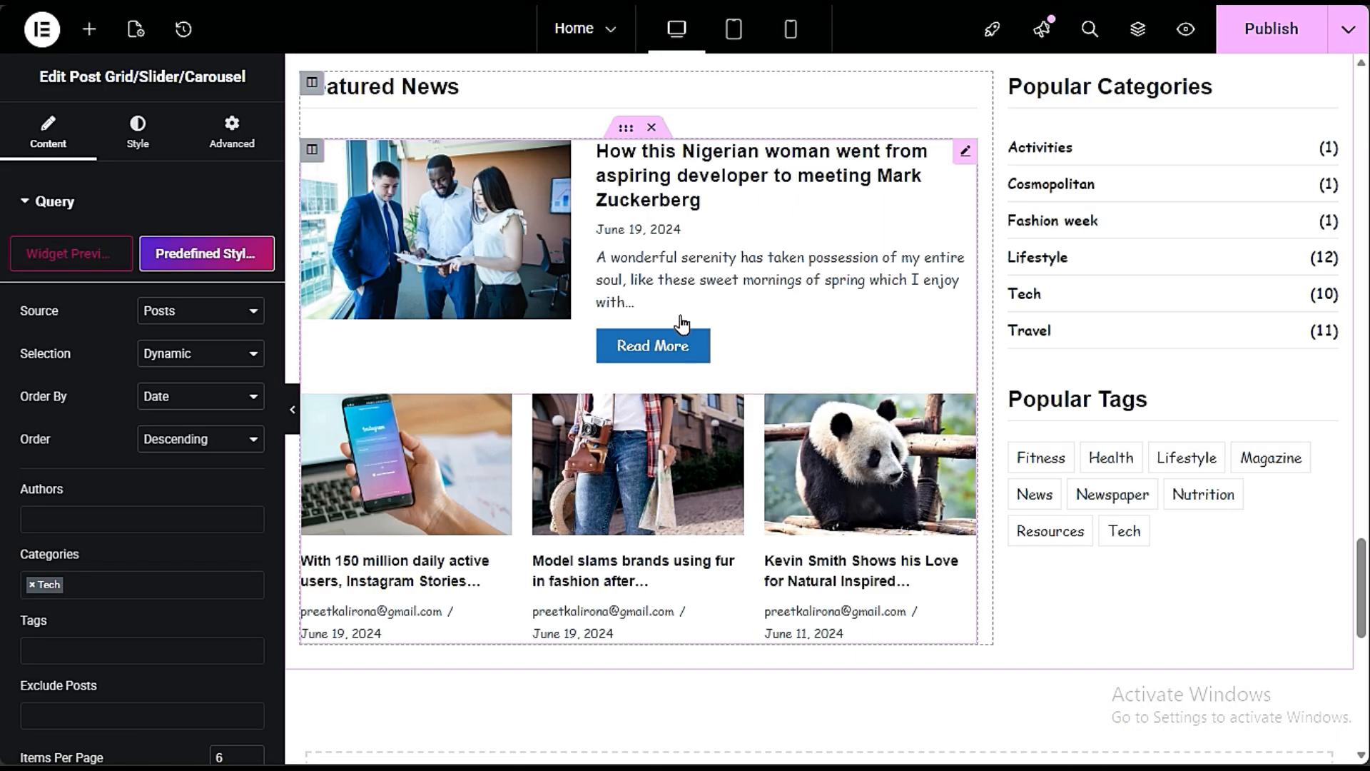
scroll(797, 517, up, 3)
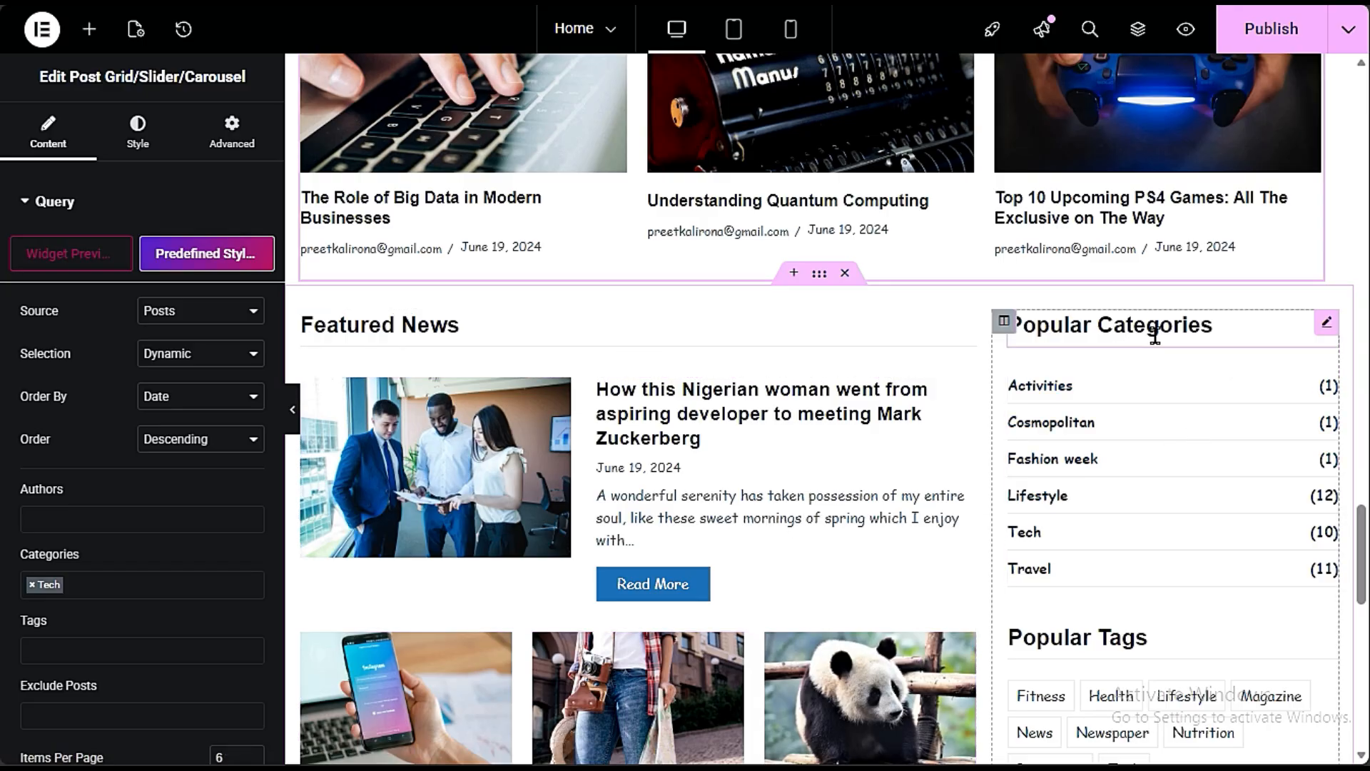
Step: Turn Hide Empty off and back on for the Popular Categories taxonomy list
click(1234, 419)
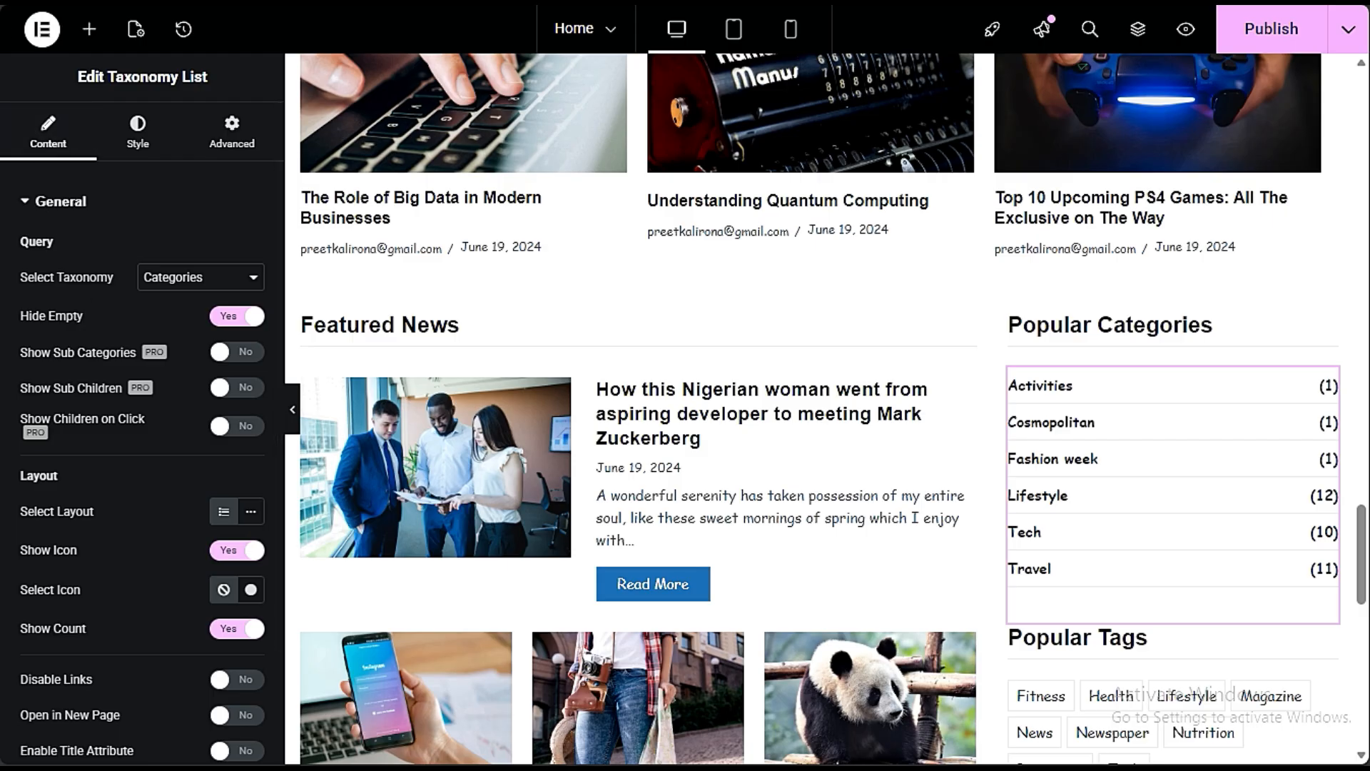
click(239, 325)
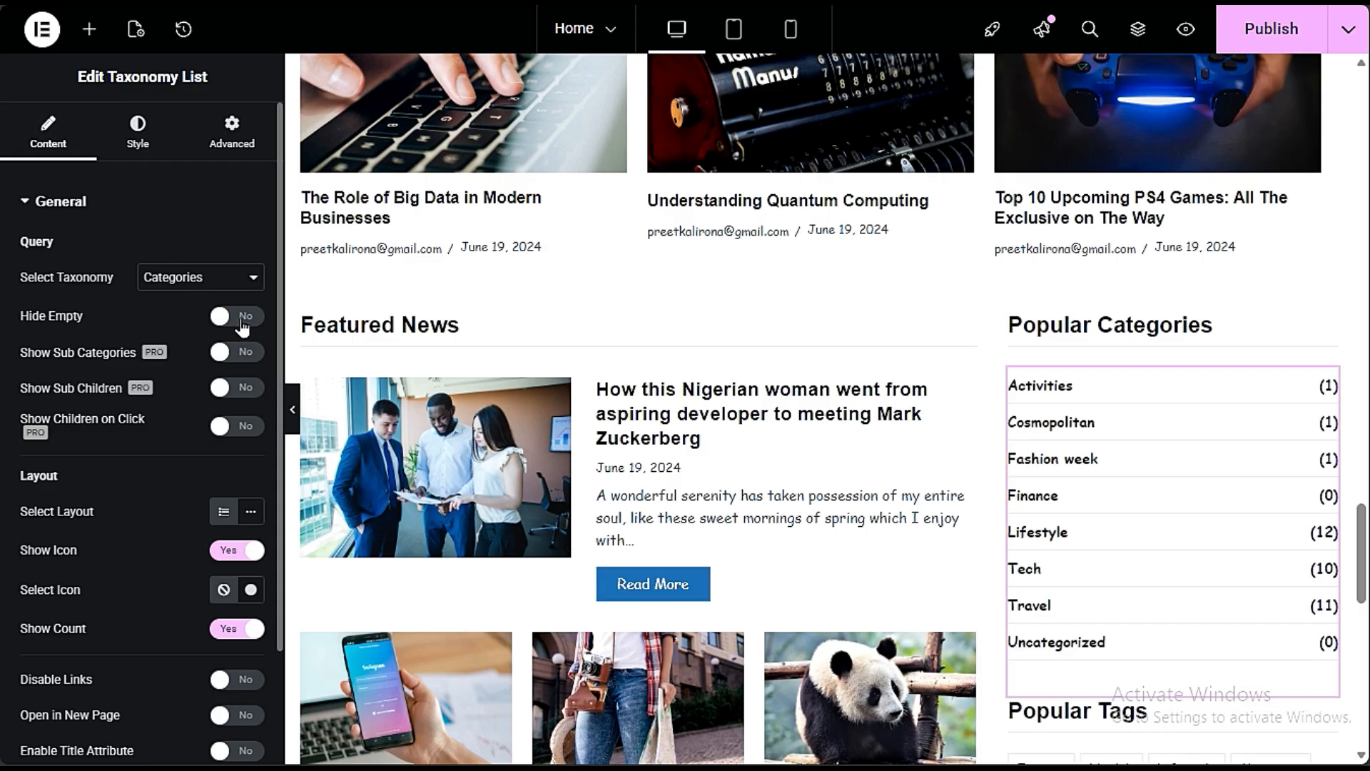
click(228, 317)
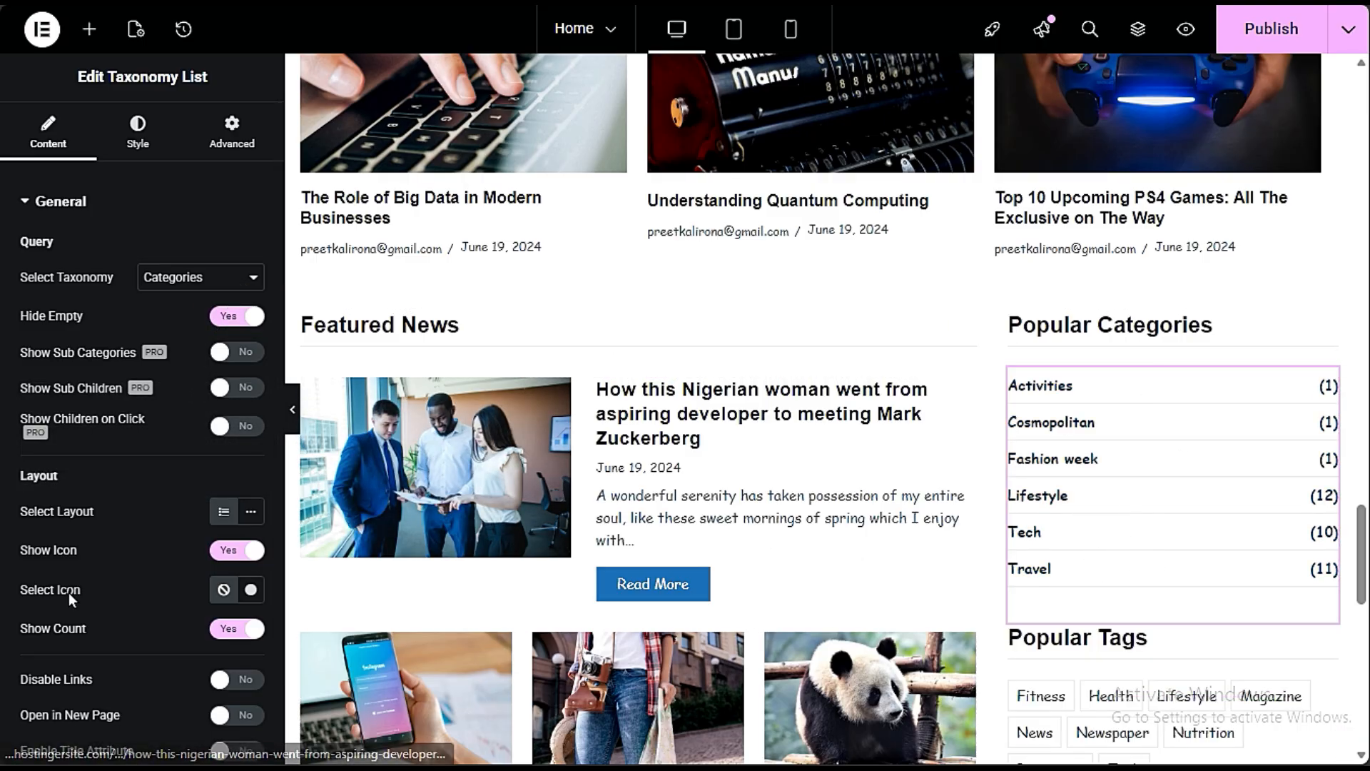
scroll(100, 576, down, 2)
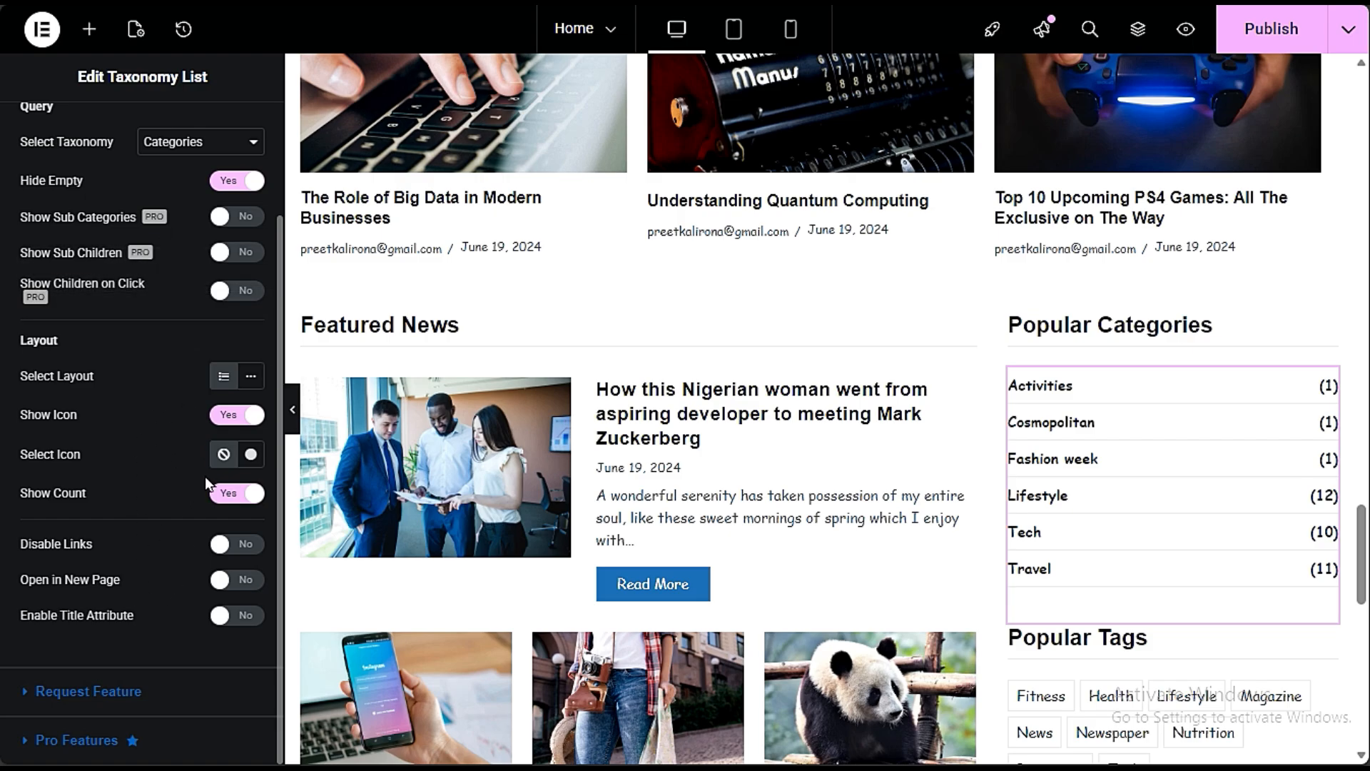
Step: Delete the Popular Tags heading and the tag list beneath it
scroll(1186, 601, down, 3)
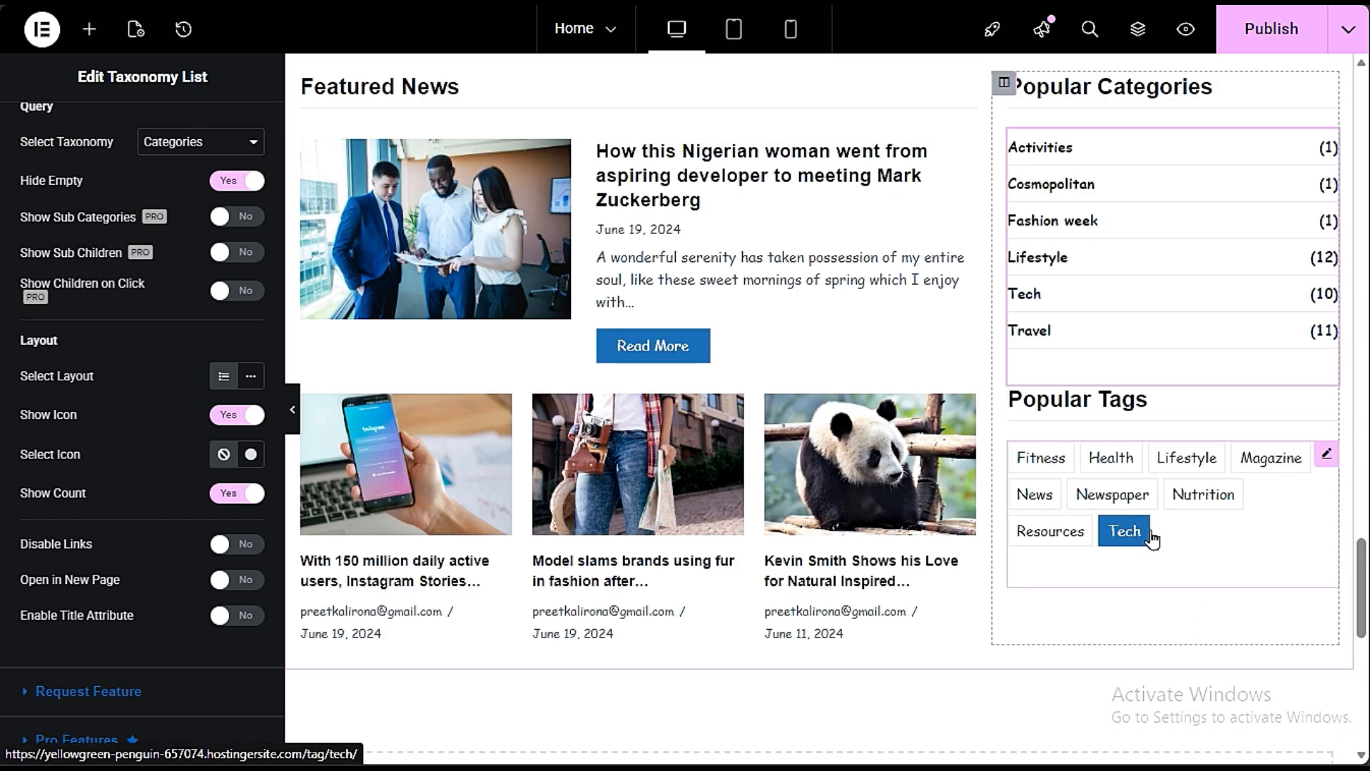
scroll(1212, 597, up, 3)
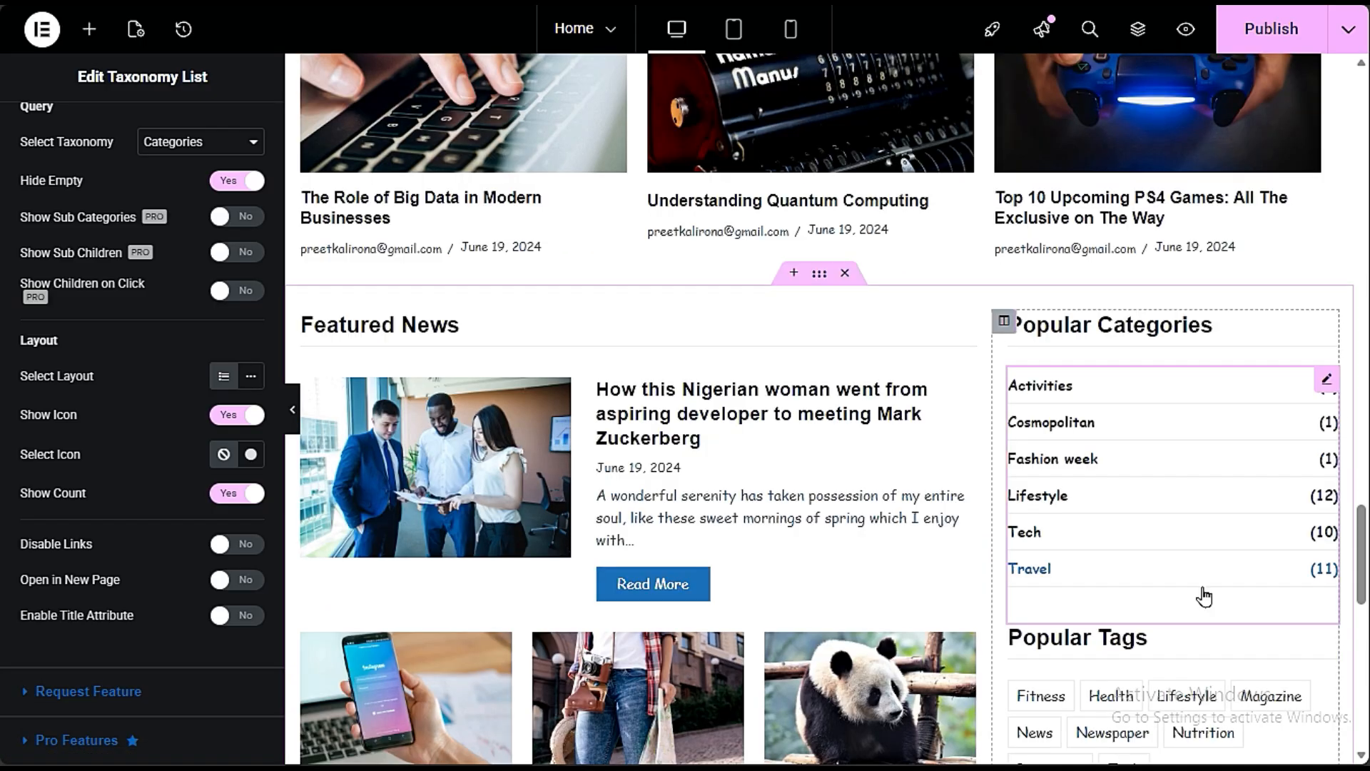
scroll(1202, 596, down, 3)
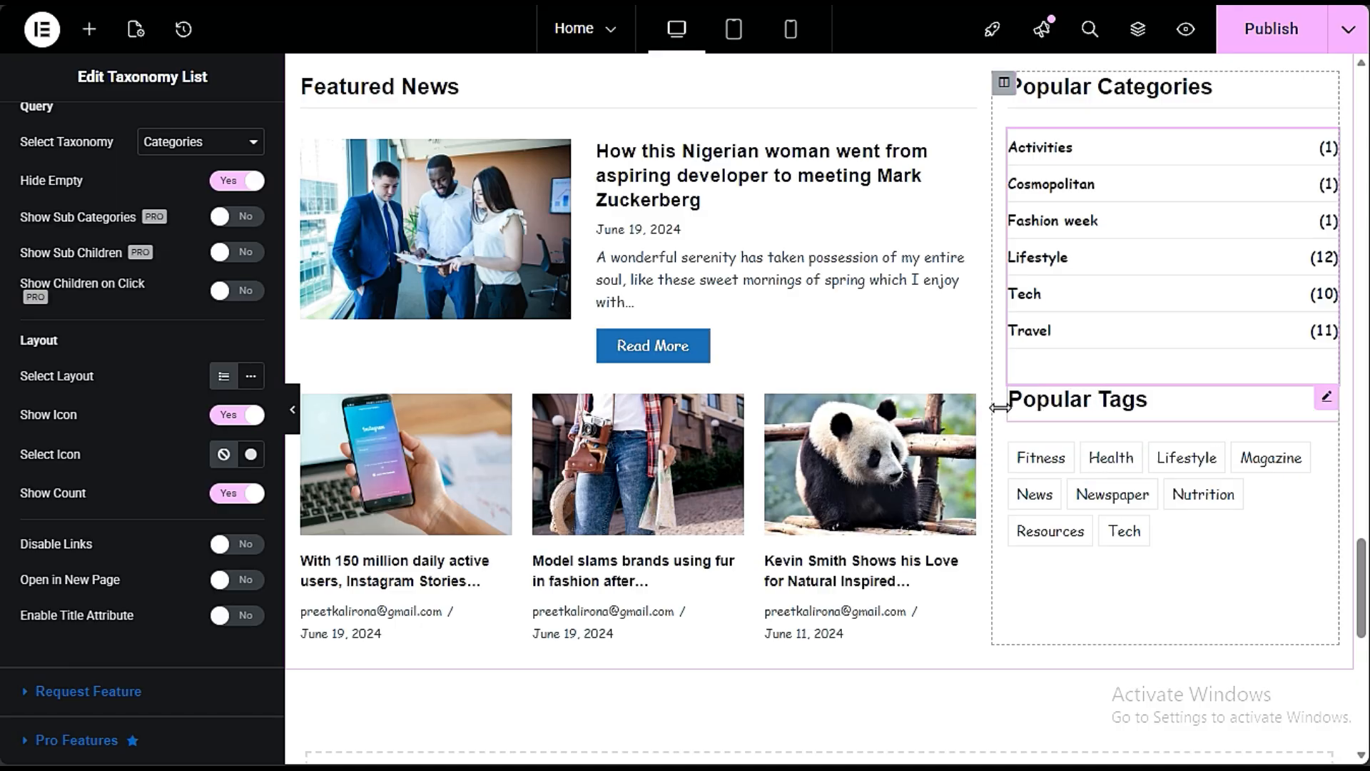
right_click(1064, 402)
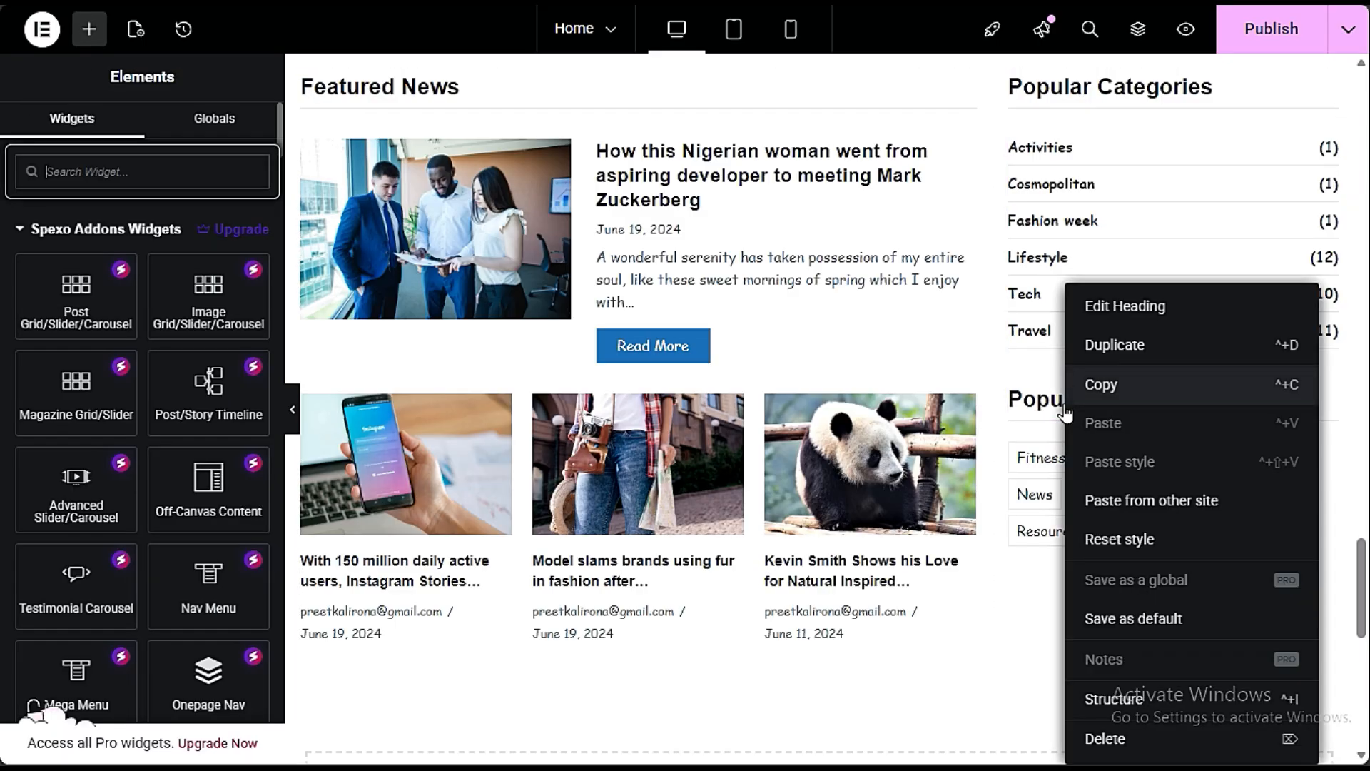
click(1103, 736)
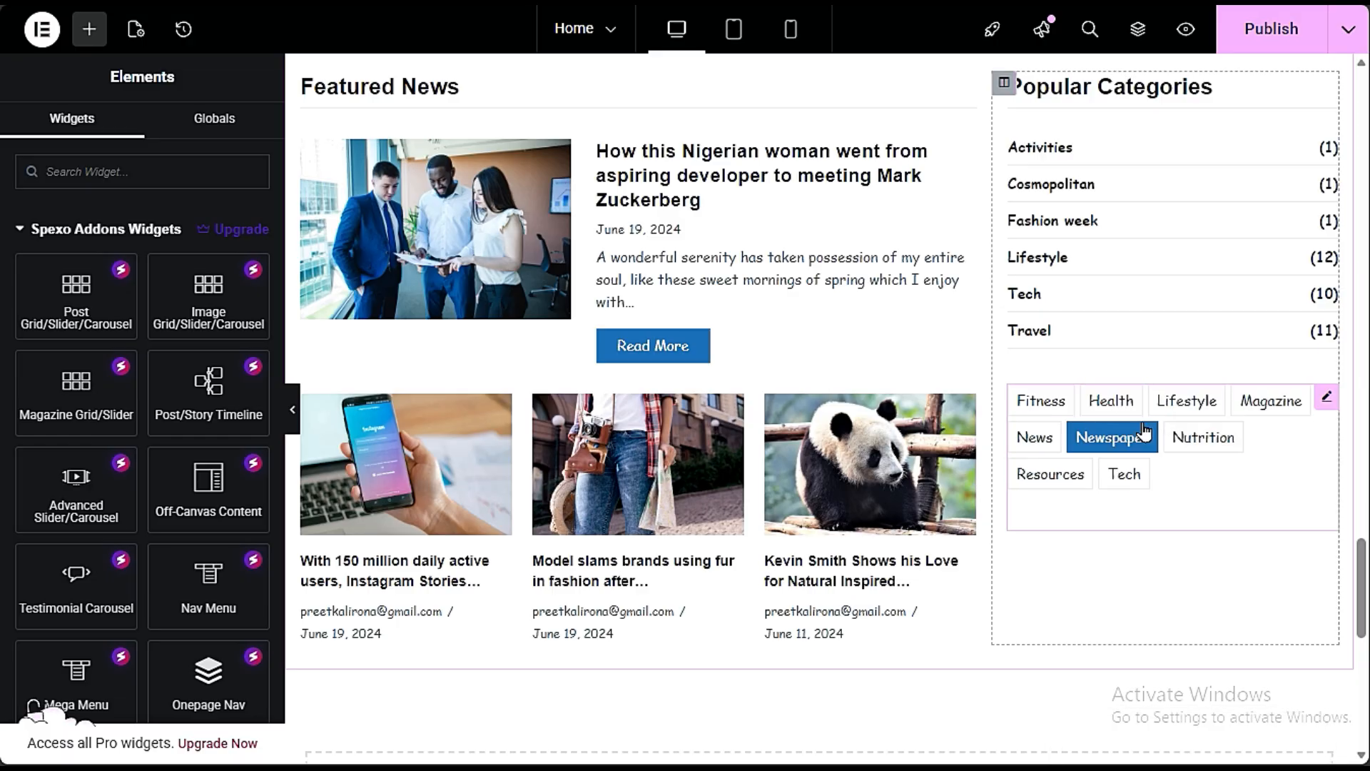
right_click(1192, 472)
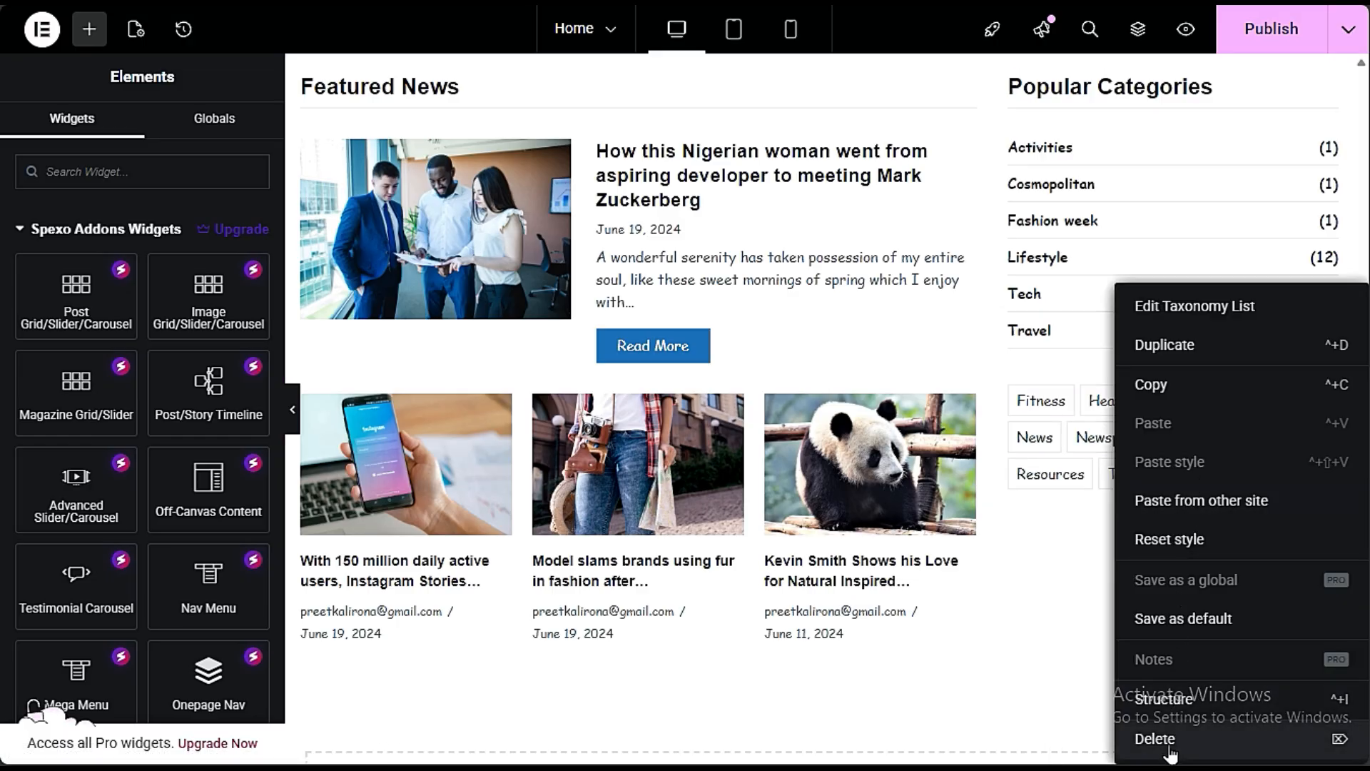
click(1133, 737)
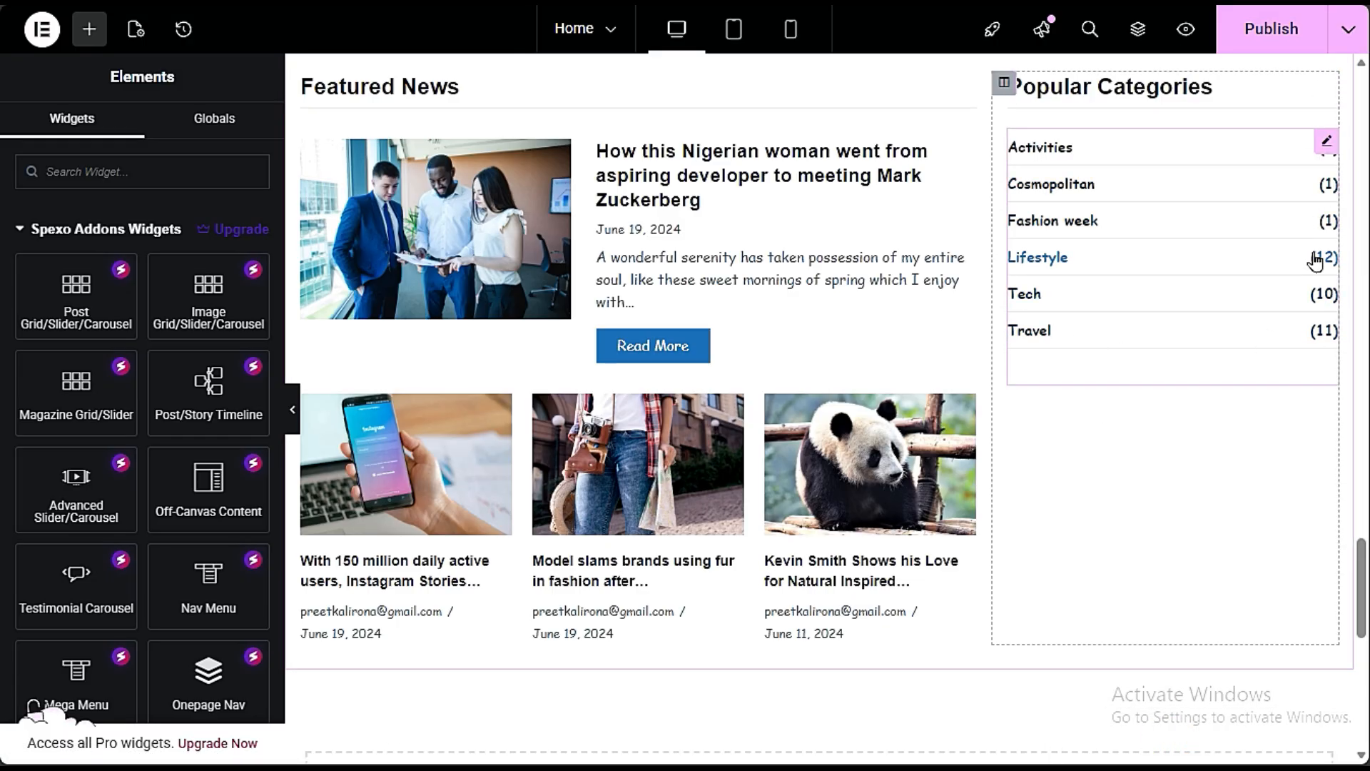
Step: Try out a Pricing Table widget below the Popular Categories list and delete it again
scroll(1160, 404, up, 6)
scroll(1155, 417, down, 6)
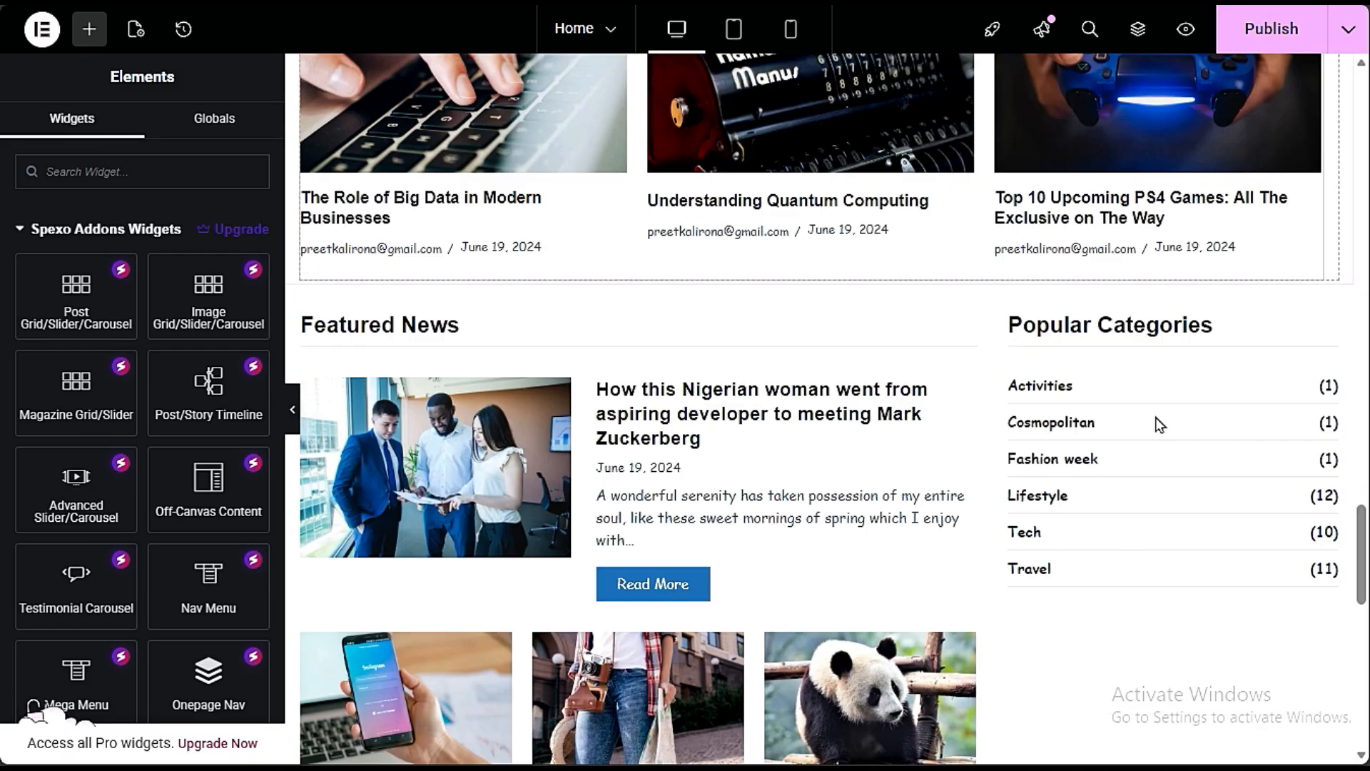
click(88, 33)
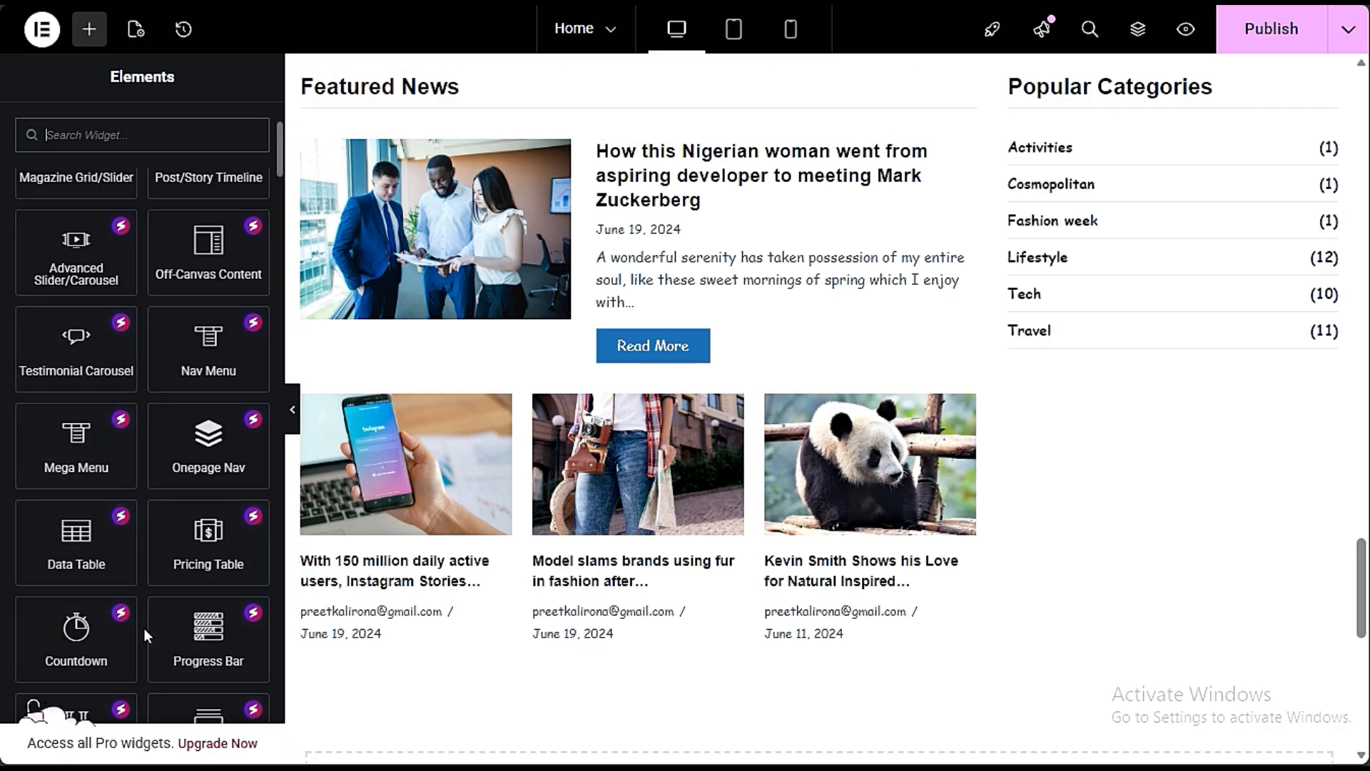
scroll(144, 631, down, 3)
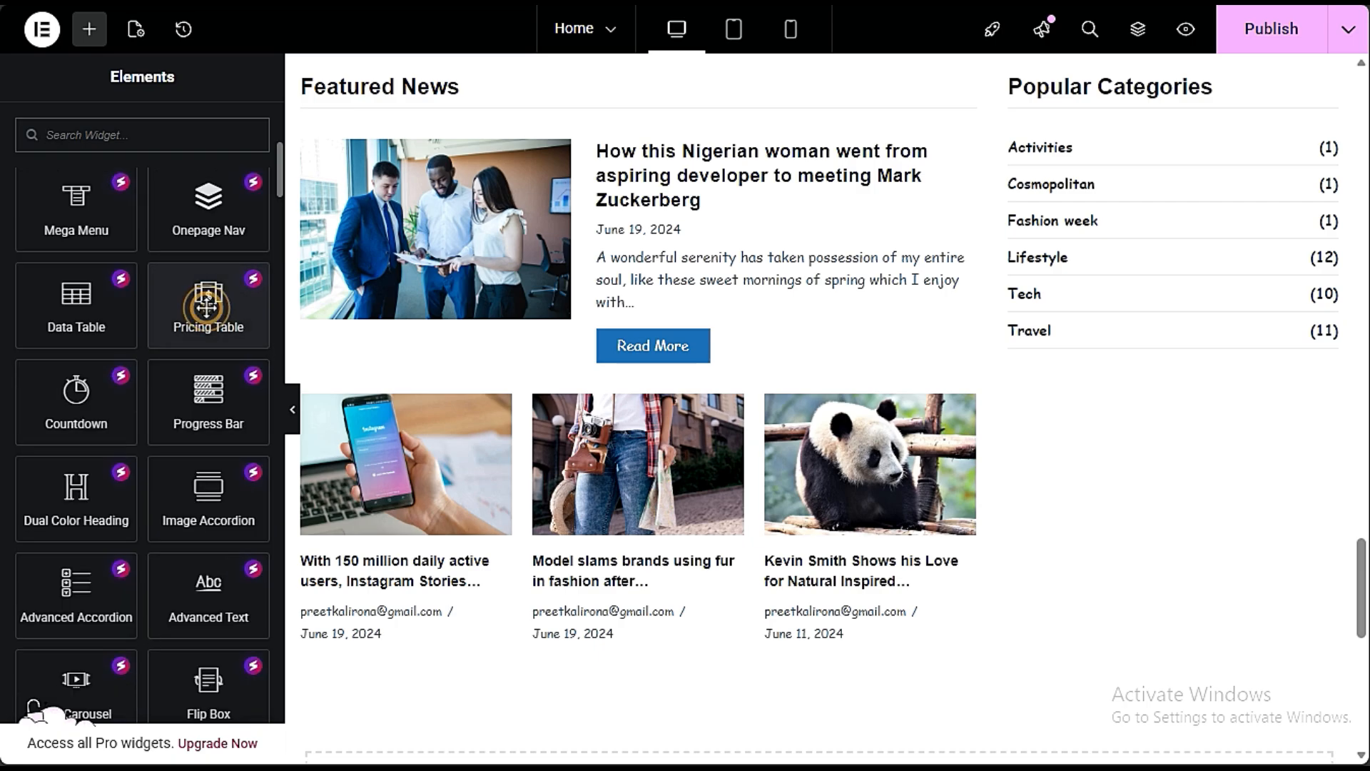
drag(237, 307, 1132, 356)
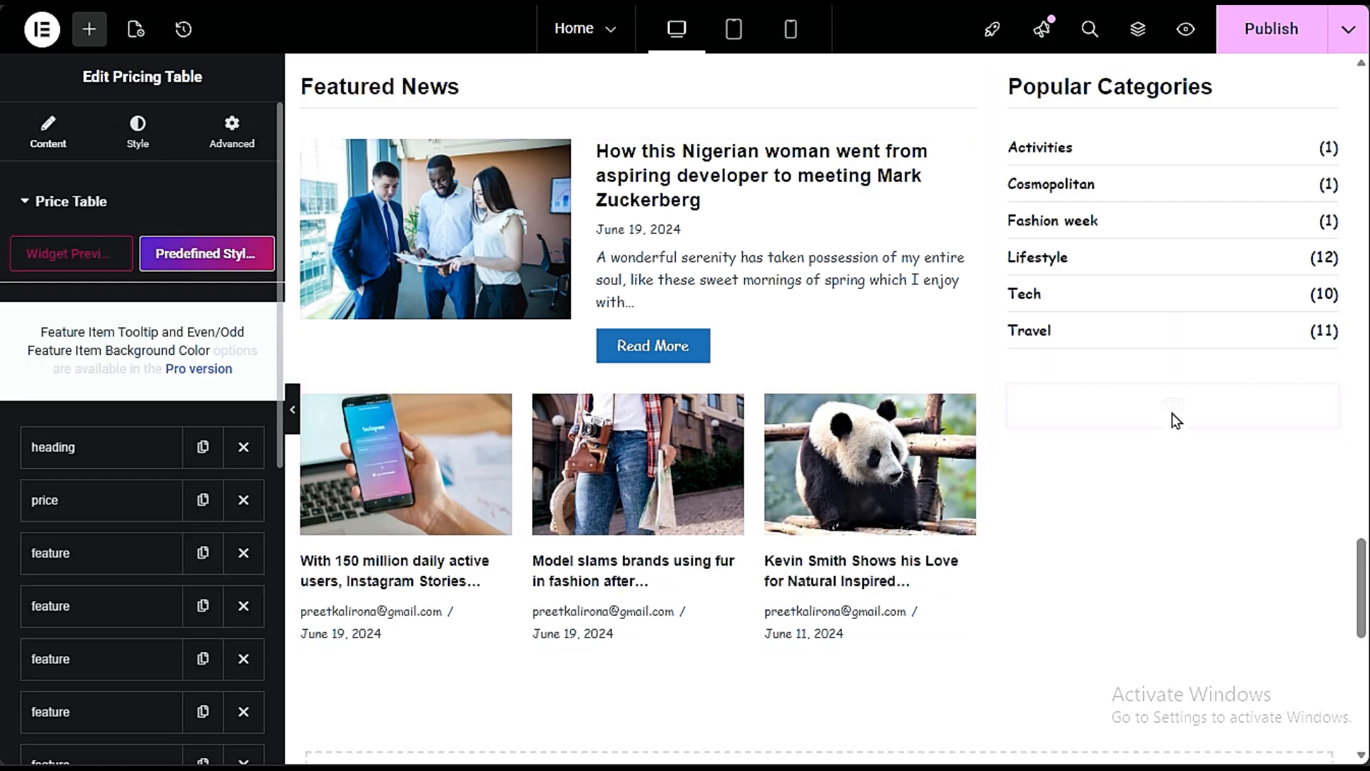
scroll(1179, 464, down, 3)
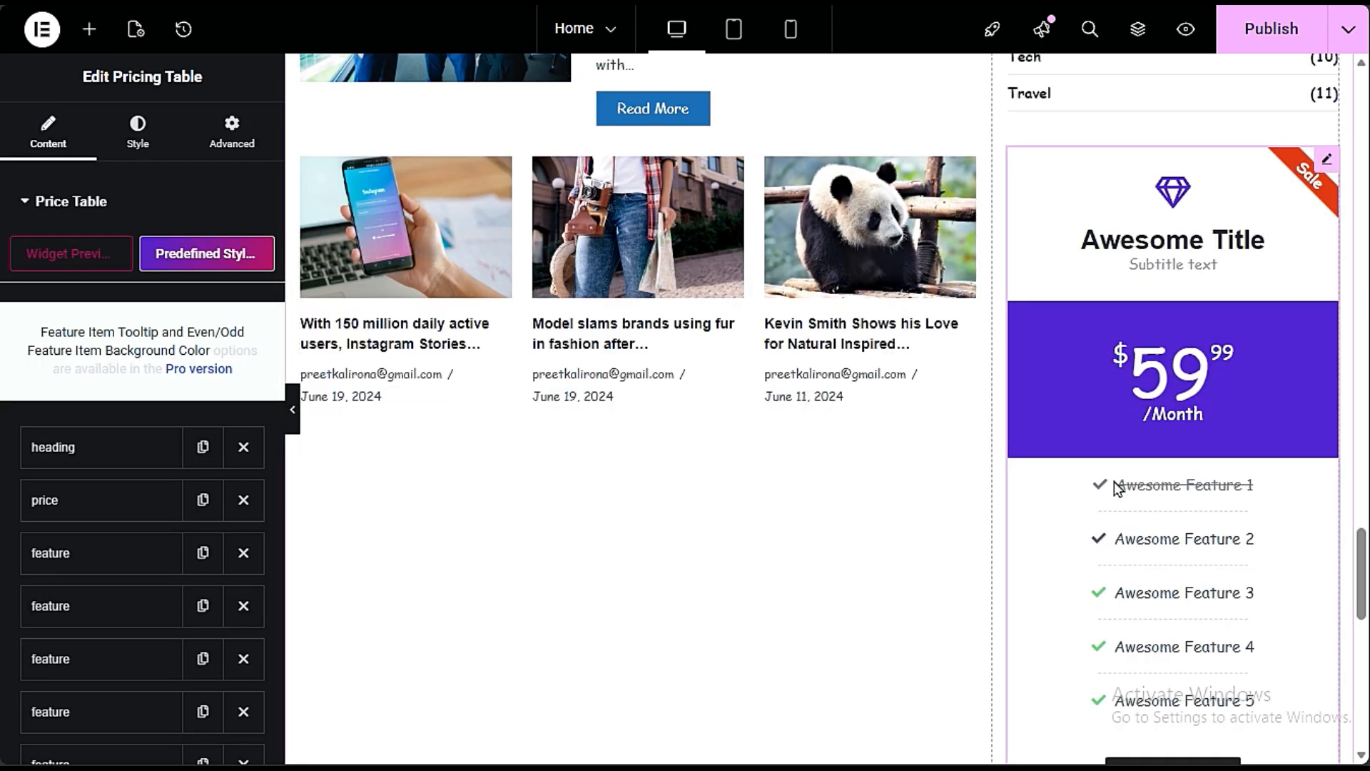
scroll(1114, 492, down, 3)
scroll(1115, 493, up, 3)
right_click(1147, 232)
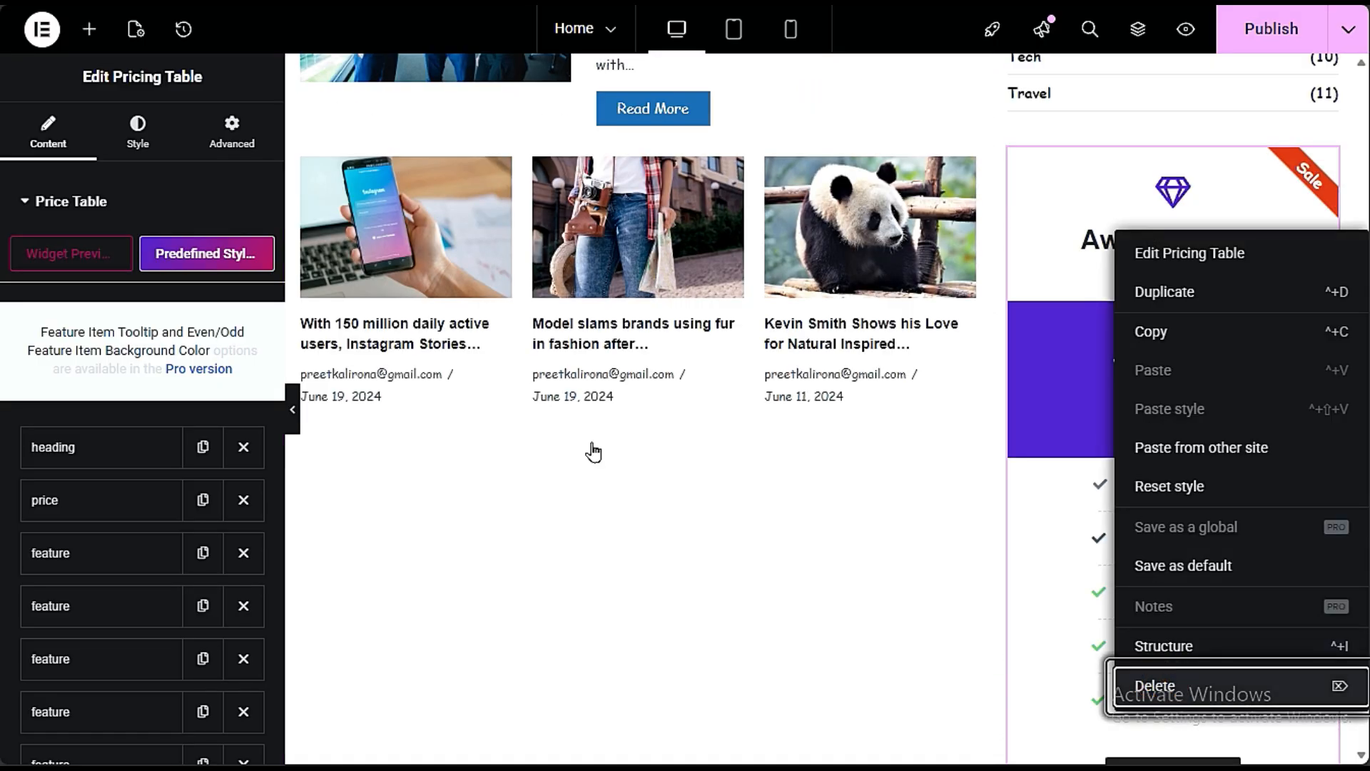
key(Delete)
Step: Try out a Flip Box widget below the Popular Categories list and delete it again
scroll(111, 537, down, 10)
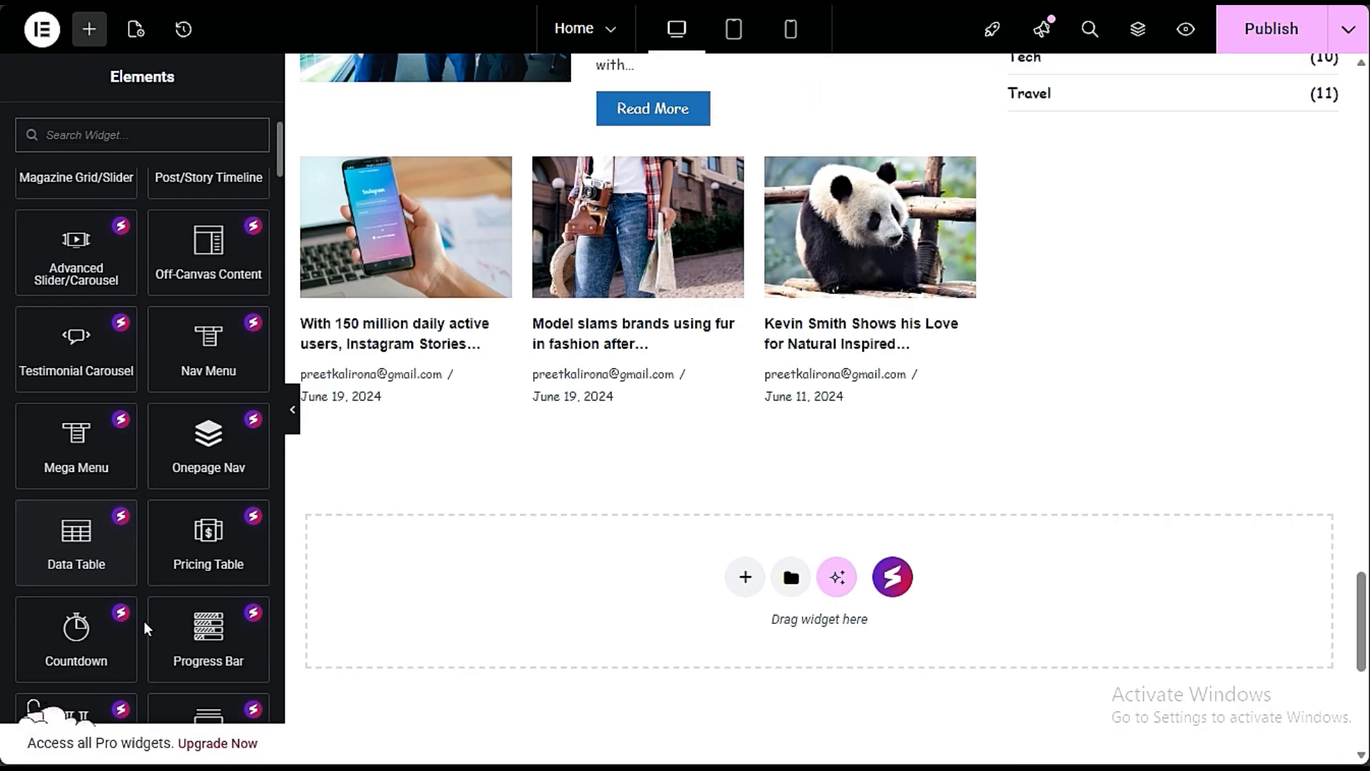
scroll(1039, 531, up, 3)
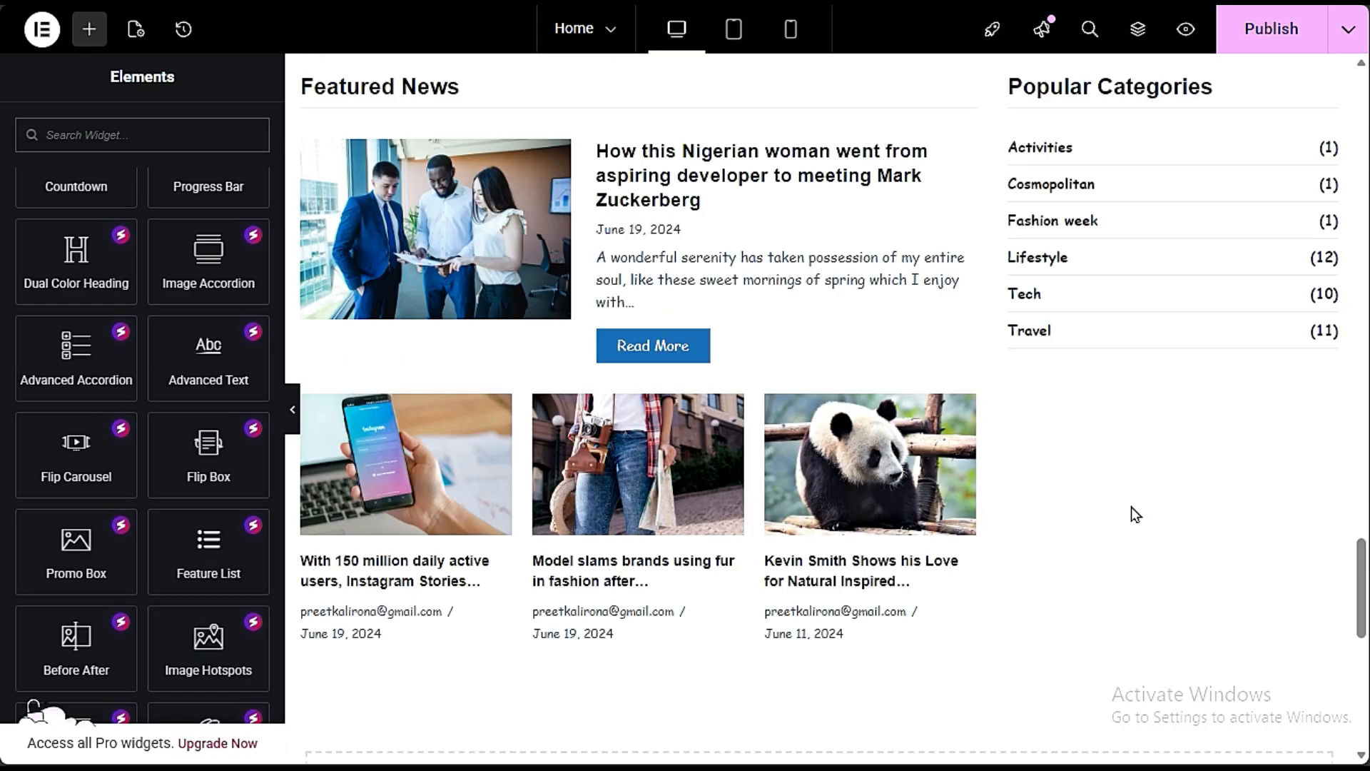
drag(208, 457, 1245, 389)
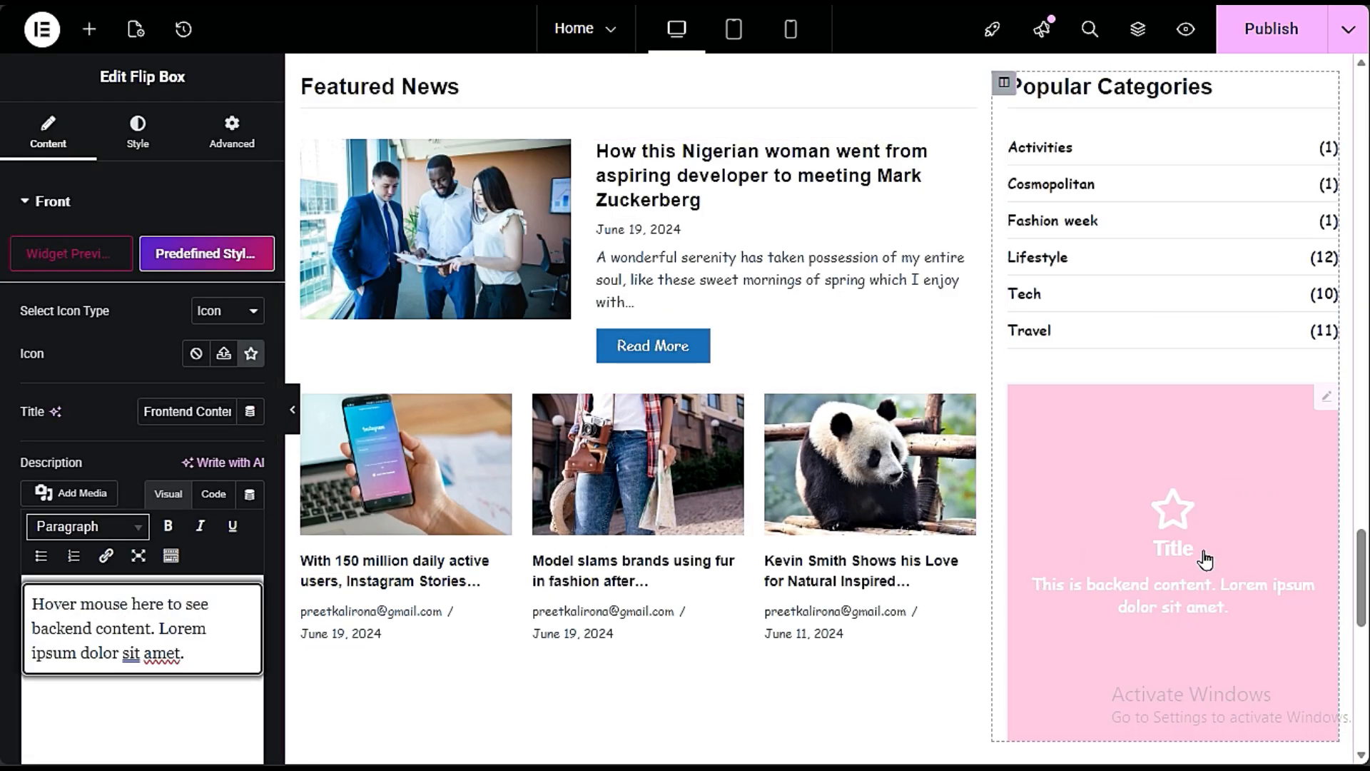
scroll(857, 600, down, 3)
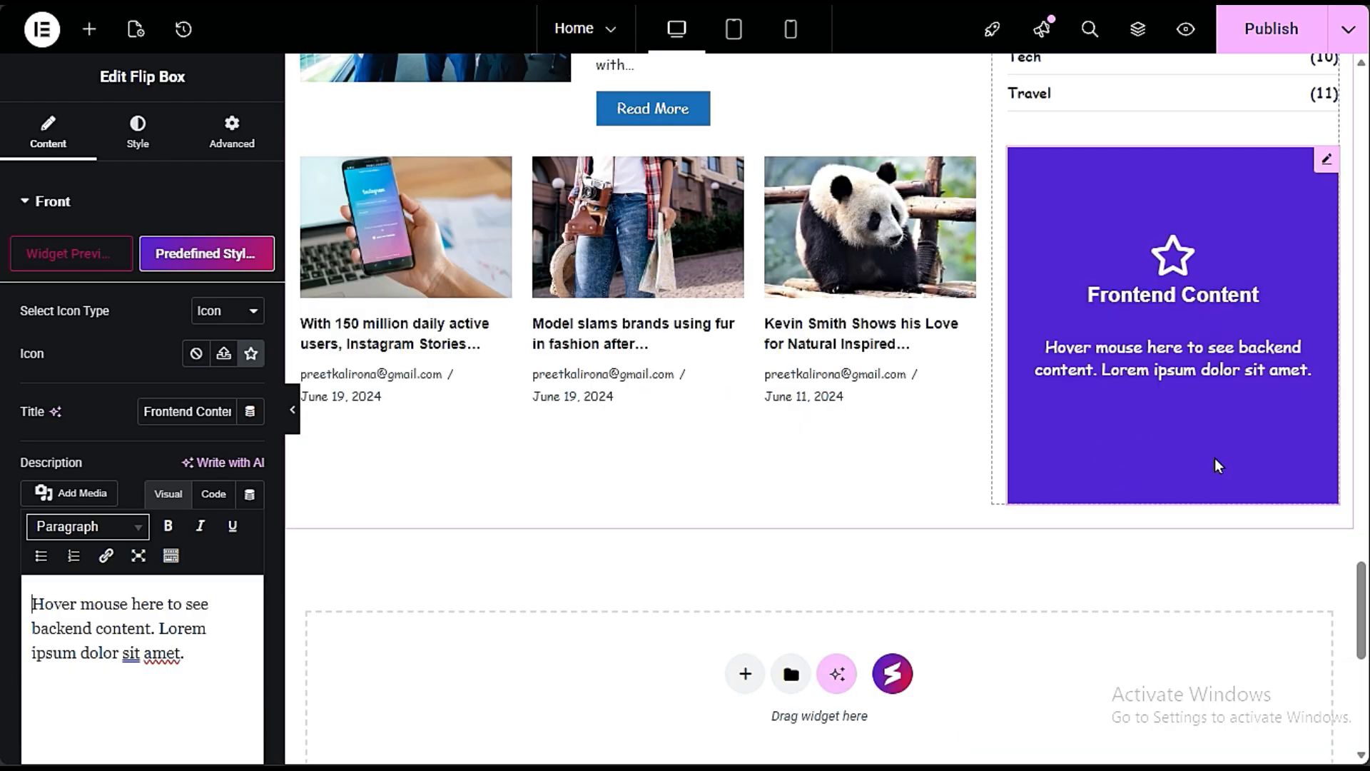
right_click(1234, 314)
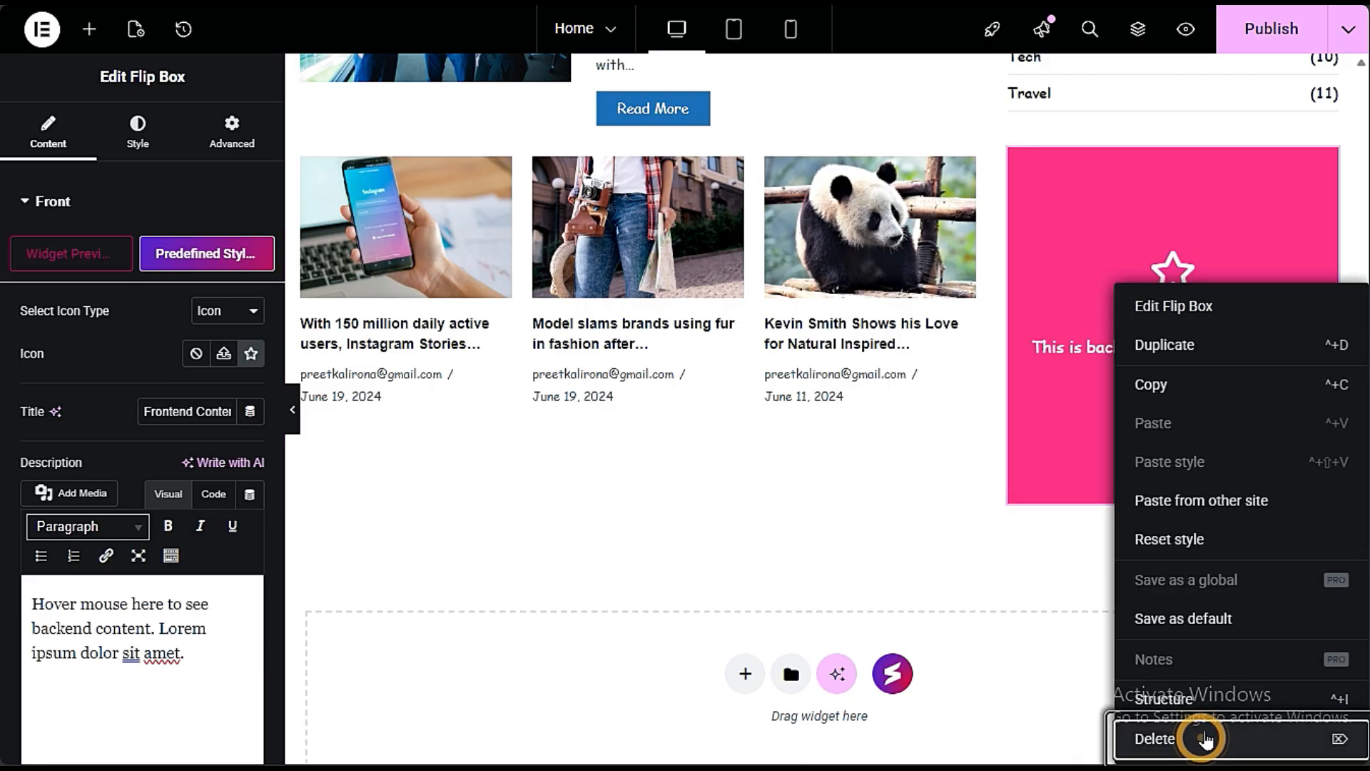
click(1204, 736)
click(1086, 577)
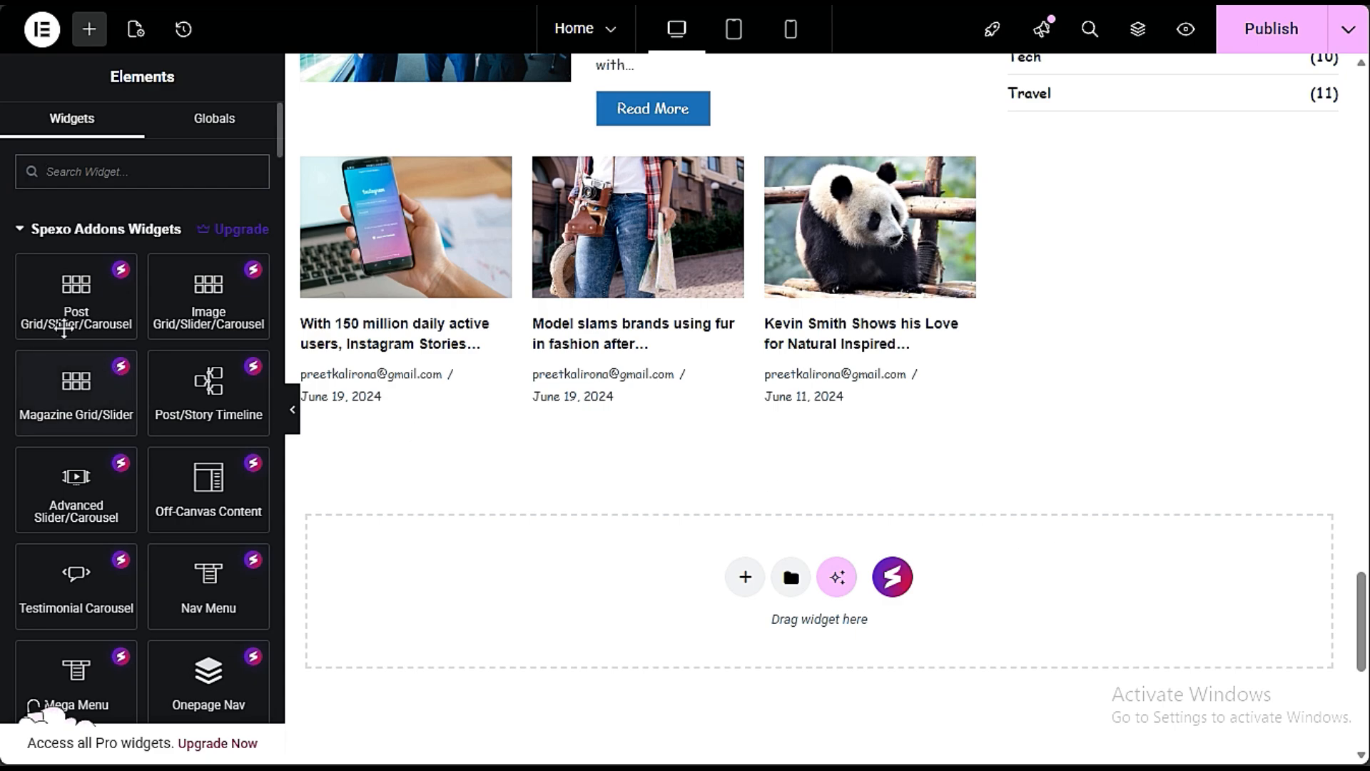
Step: Search the widgets for "htm", place an HTML widget below the Popular Categories list, and delete it again
click(128, 169)
text(htm)
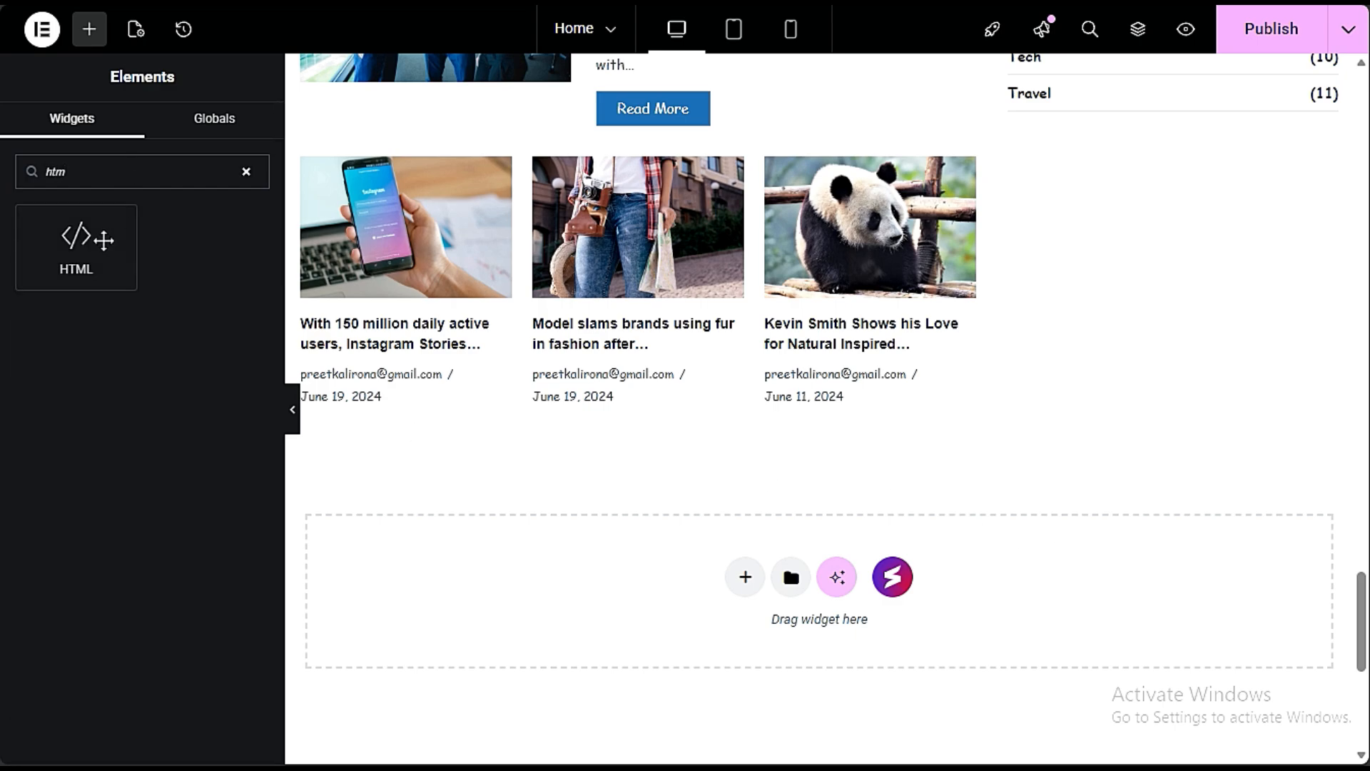
drag(103, 240, 1148, 139)
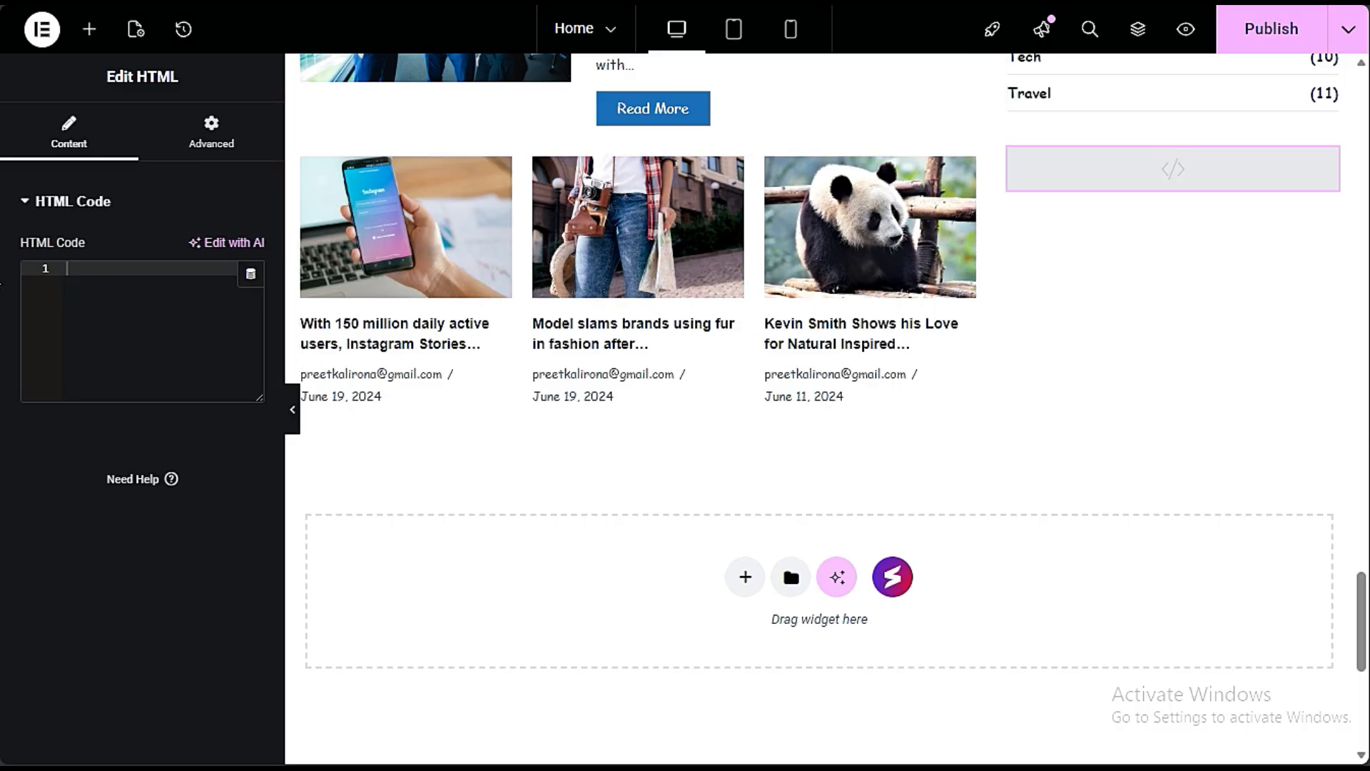
click(120, 267)
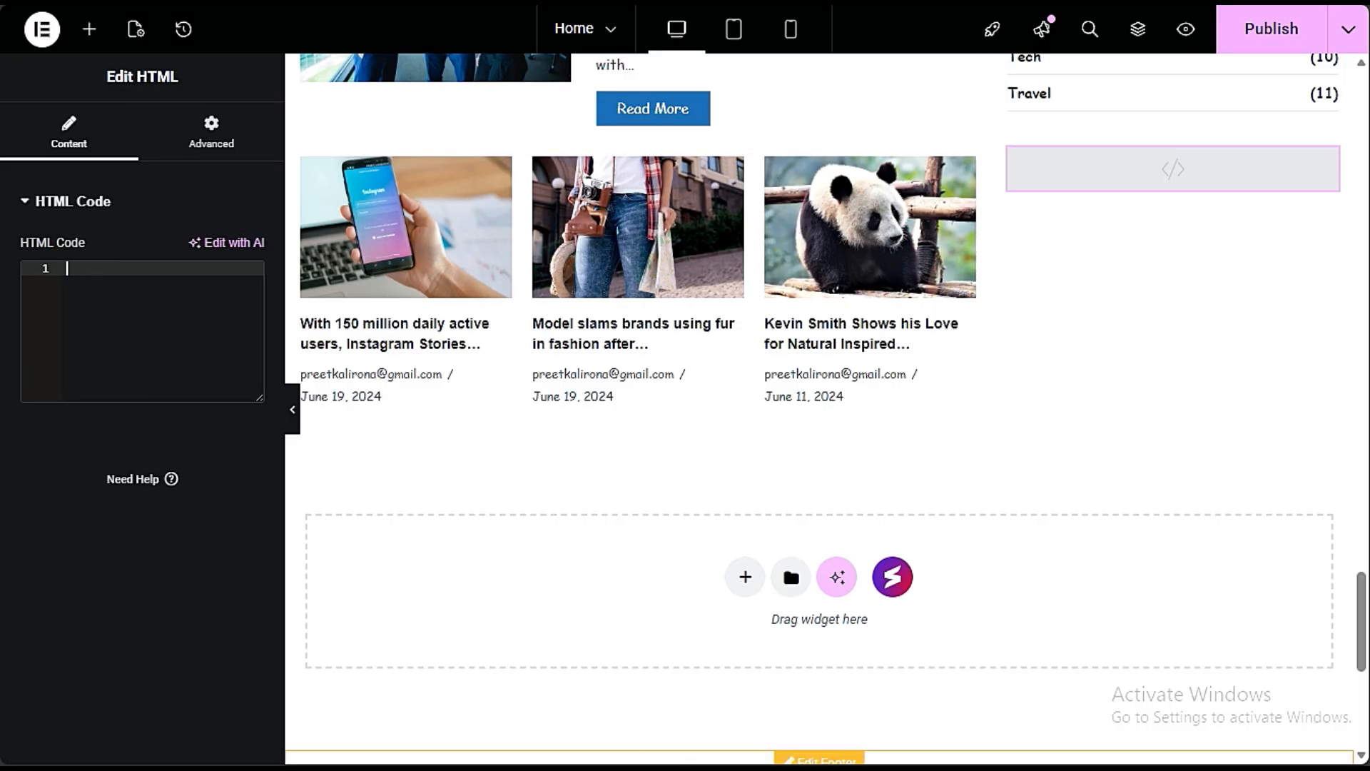
right_click(1134, 179)
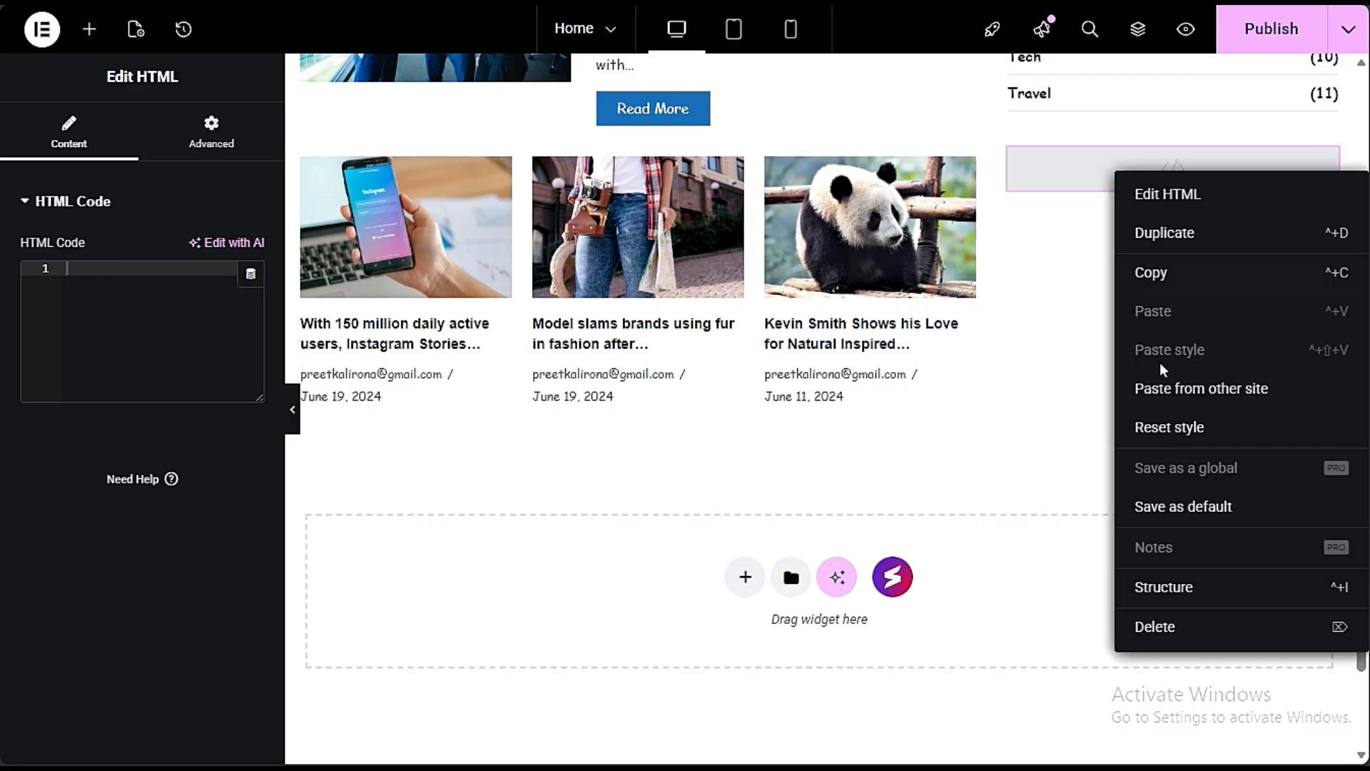
click(1207, 628)
Step: Delete the three-column post grid beneath the main Featured News article
scroll(926, 471, up, 3)
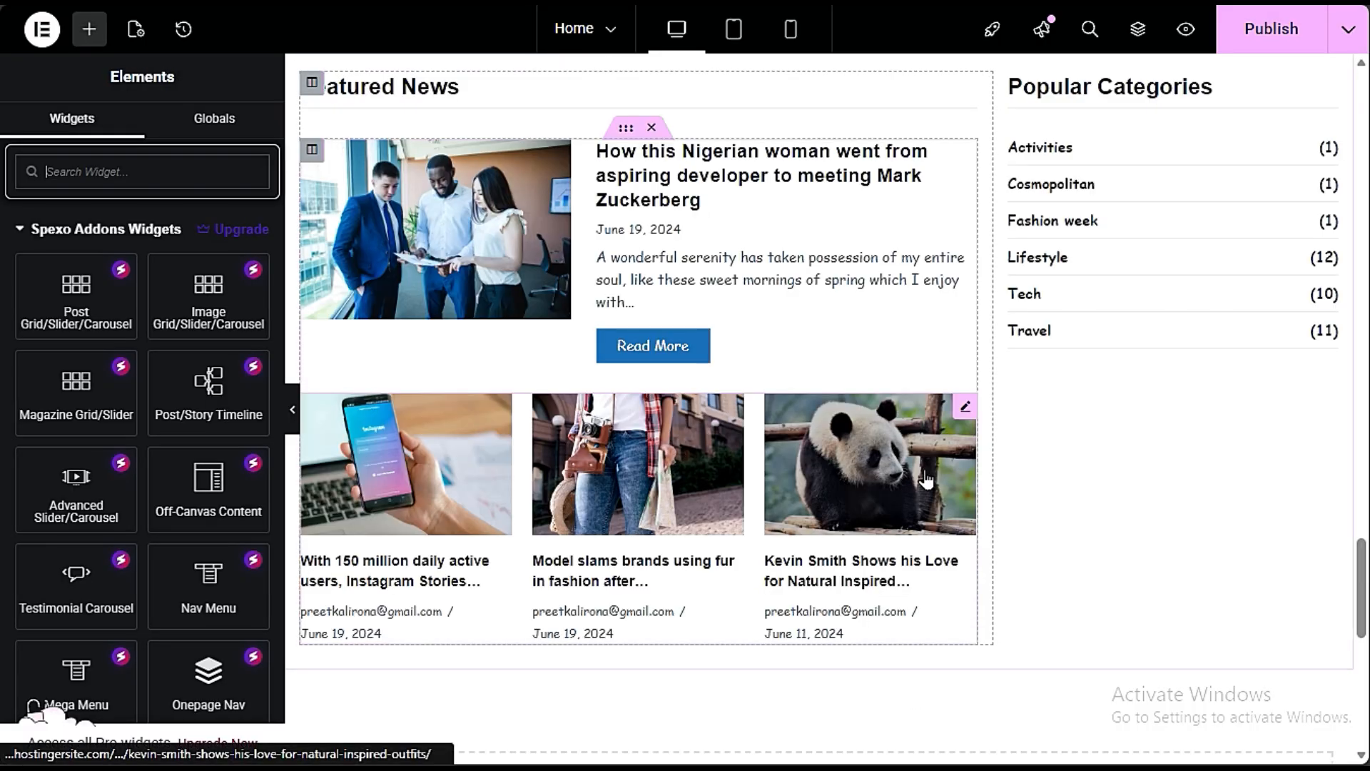
scroll(956, 407, up, 3)
scroll(963, 418, down, 3)
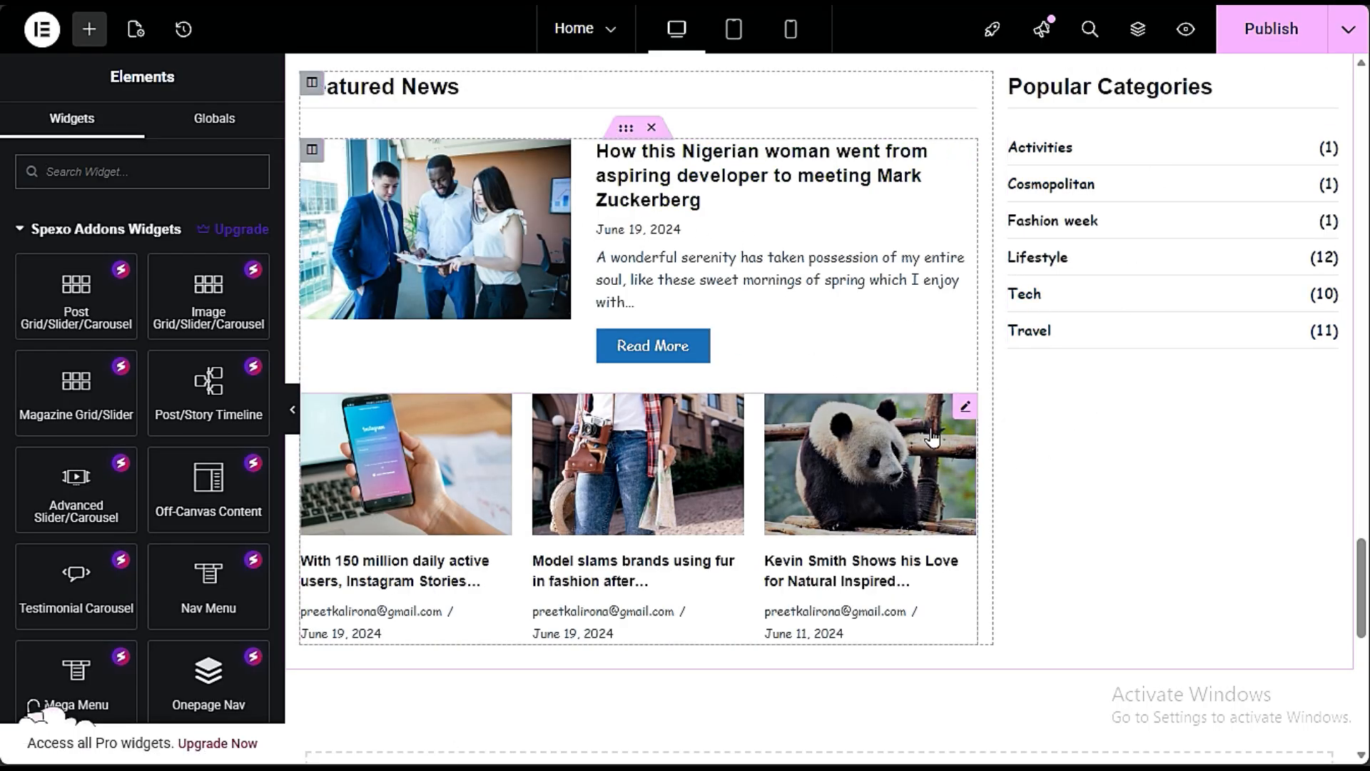
right_click(528, 500)
click(569, 735)
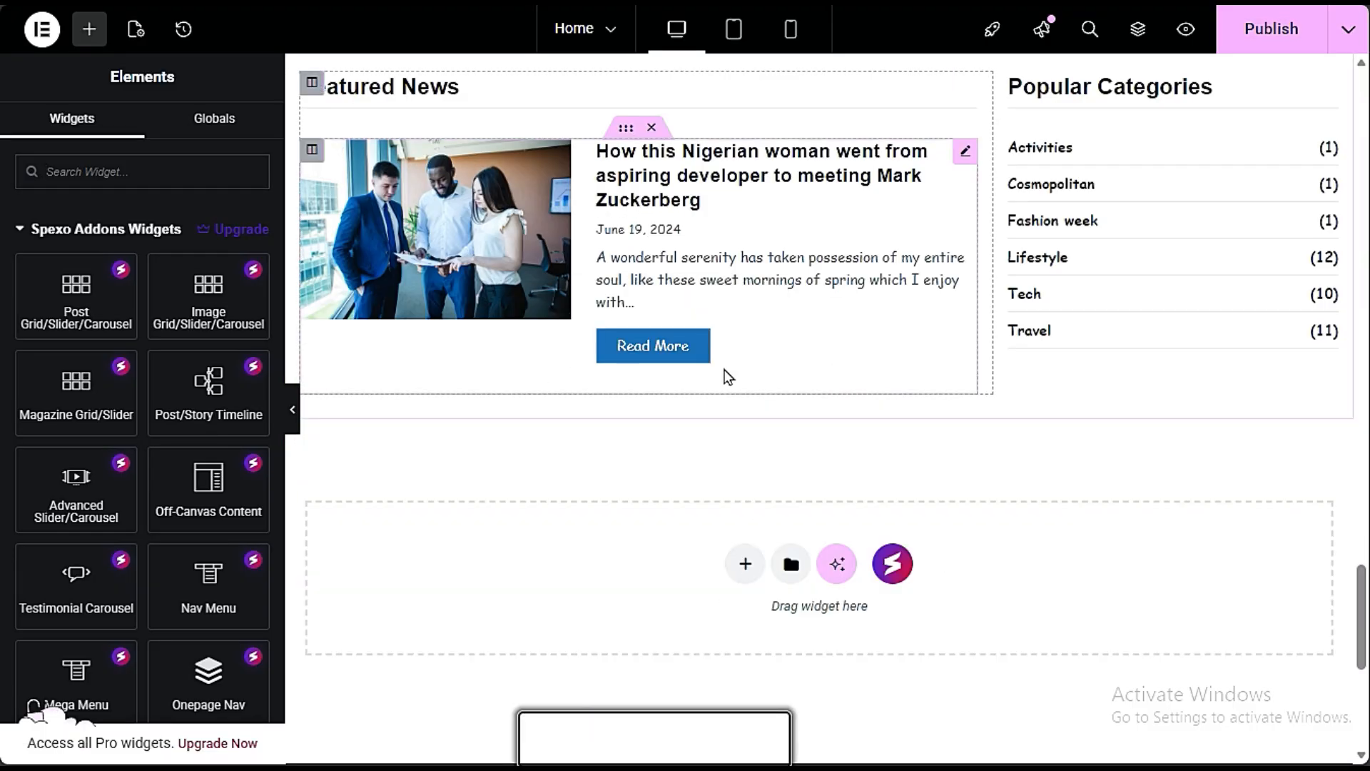
Step: Publish the updated home page
scroll(969, 434, up, 3)
scroll(969, 433, up, 10)
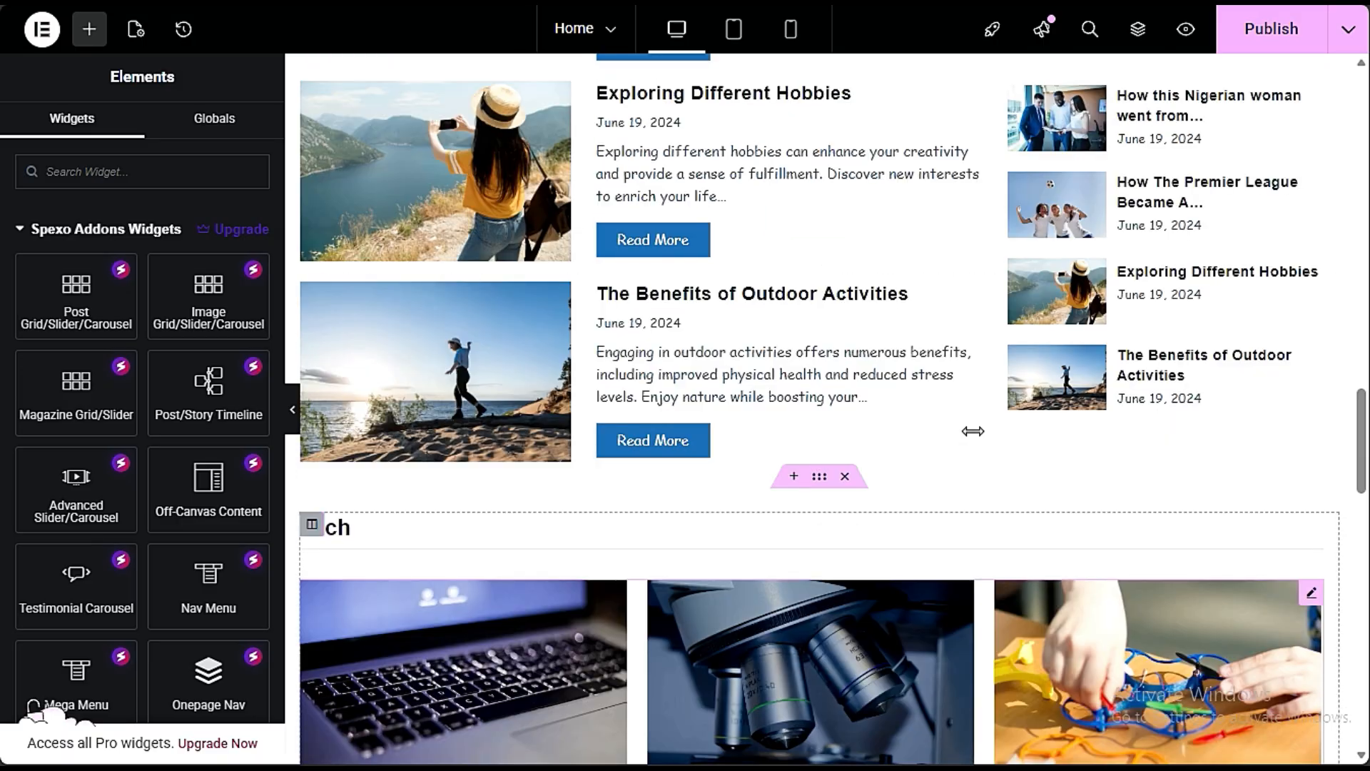
scroll(868, 458, up, 5)
scroll(881, 463, up, 10)
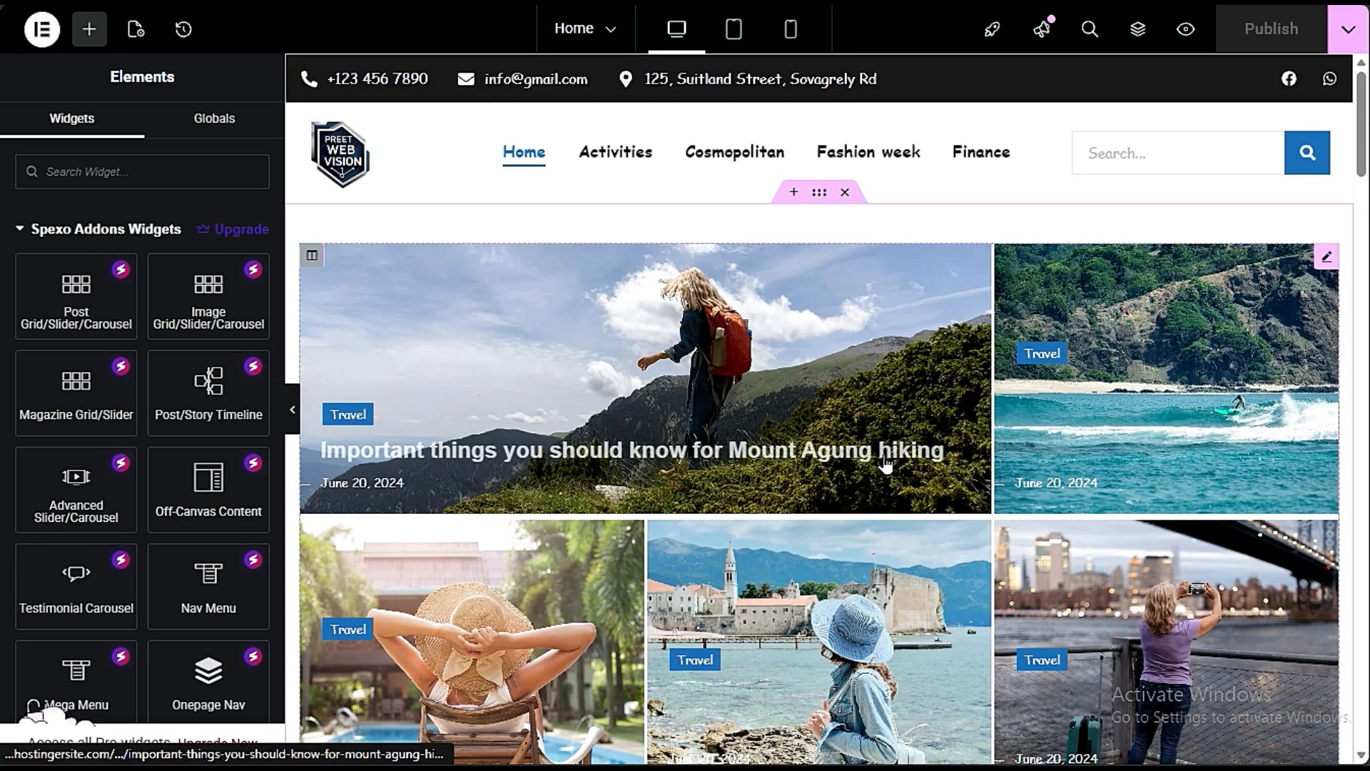
Step: Compare the home page's upper sections with the Latest News and Lifestyle sections of the Newsco demo site
scroll(891, 464, down, 3)
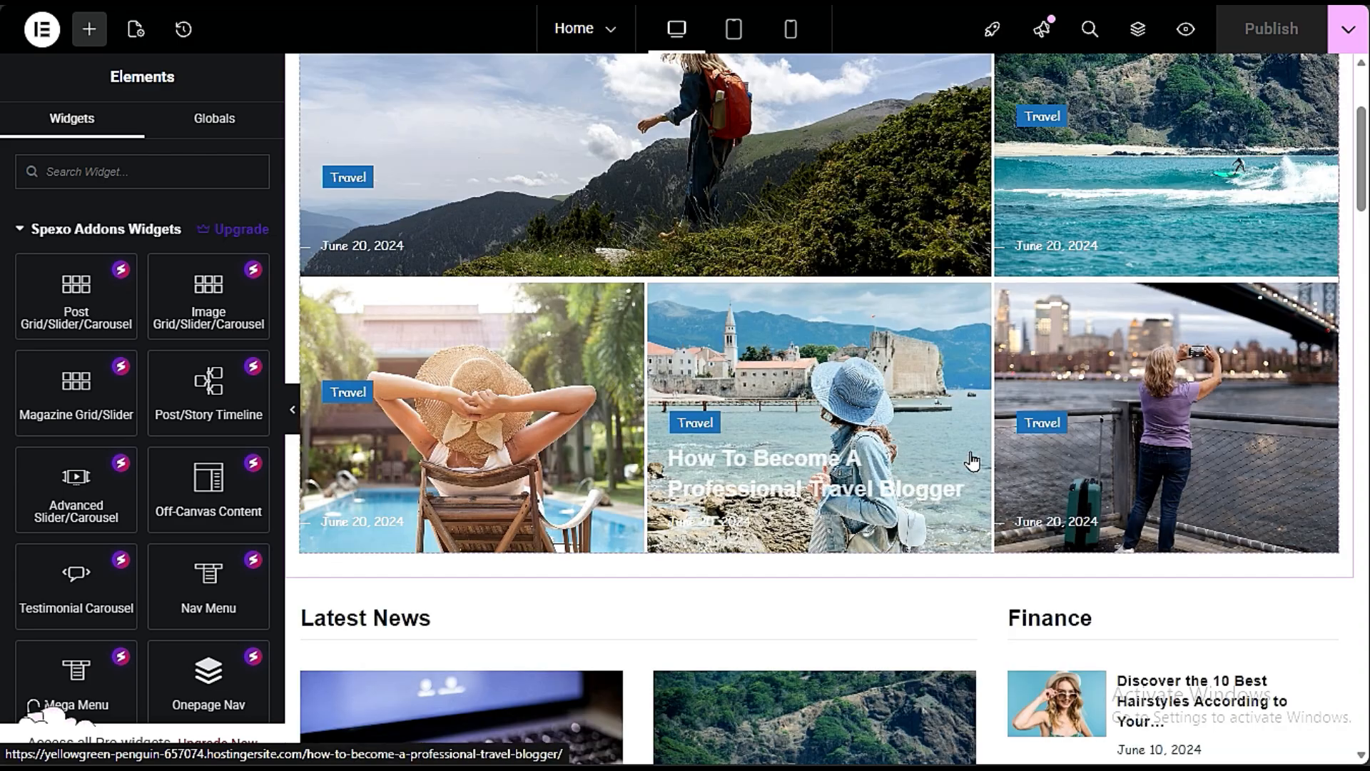
scroll(879, 563, down, 6)
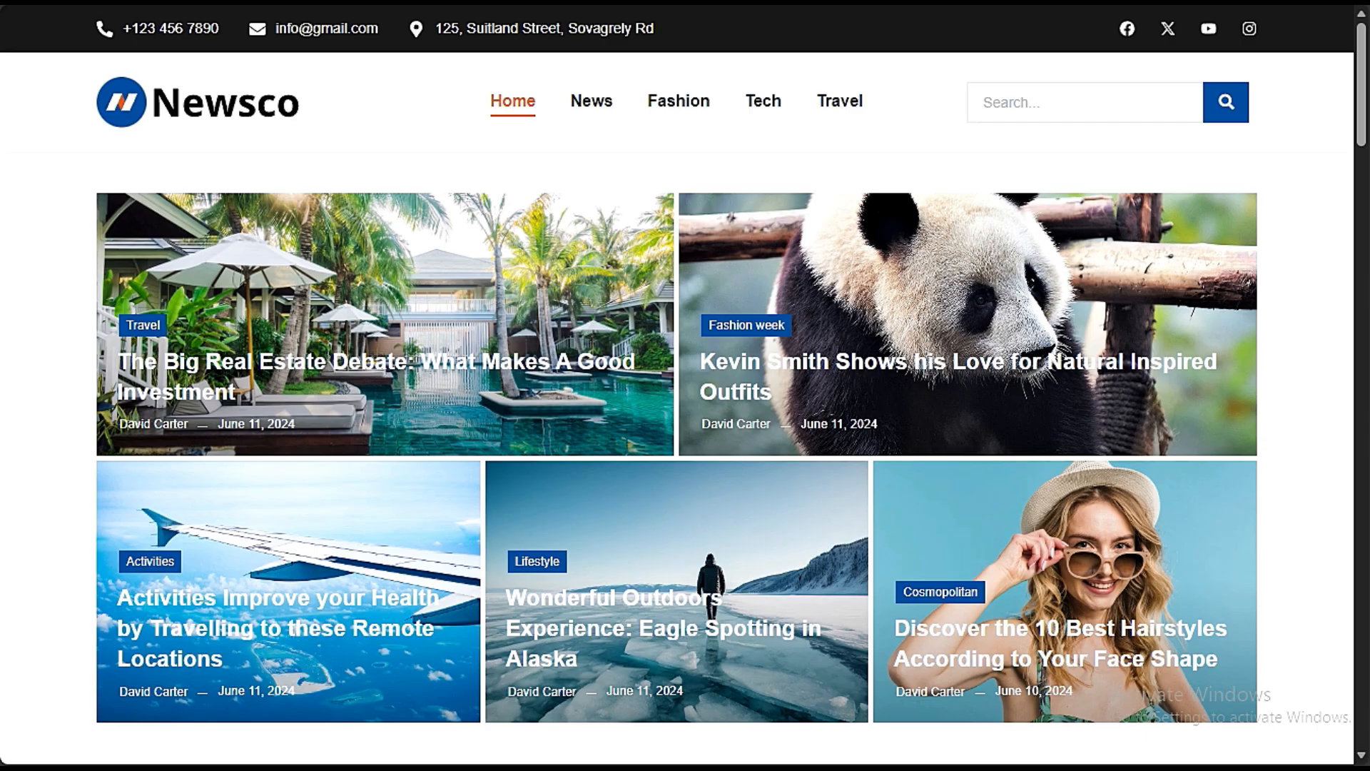
click(72, 136)
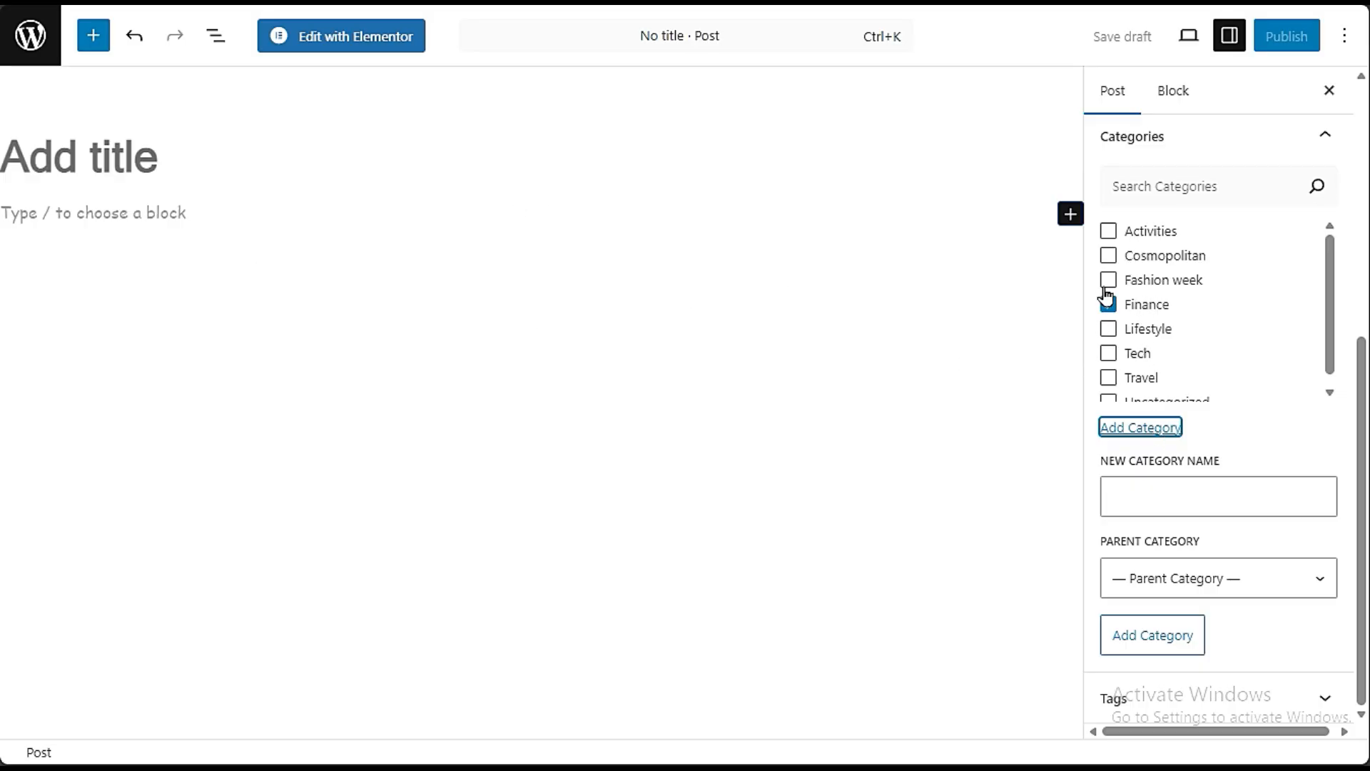
click(72, 104)
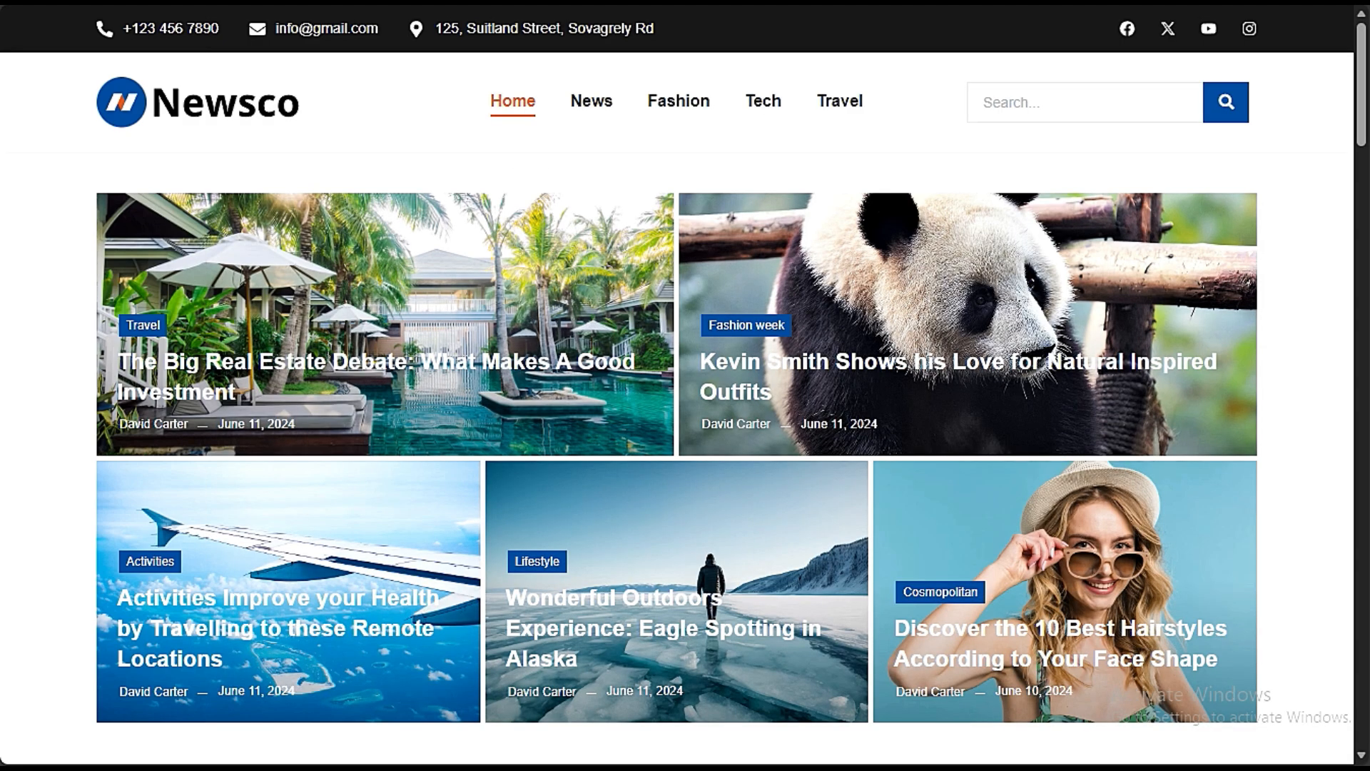
scroll(456, 363, down, 8)
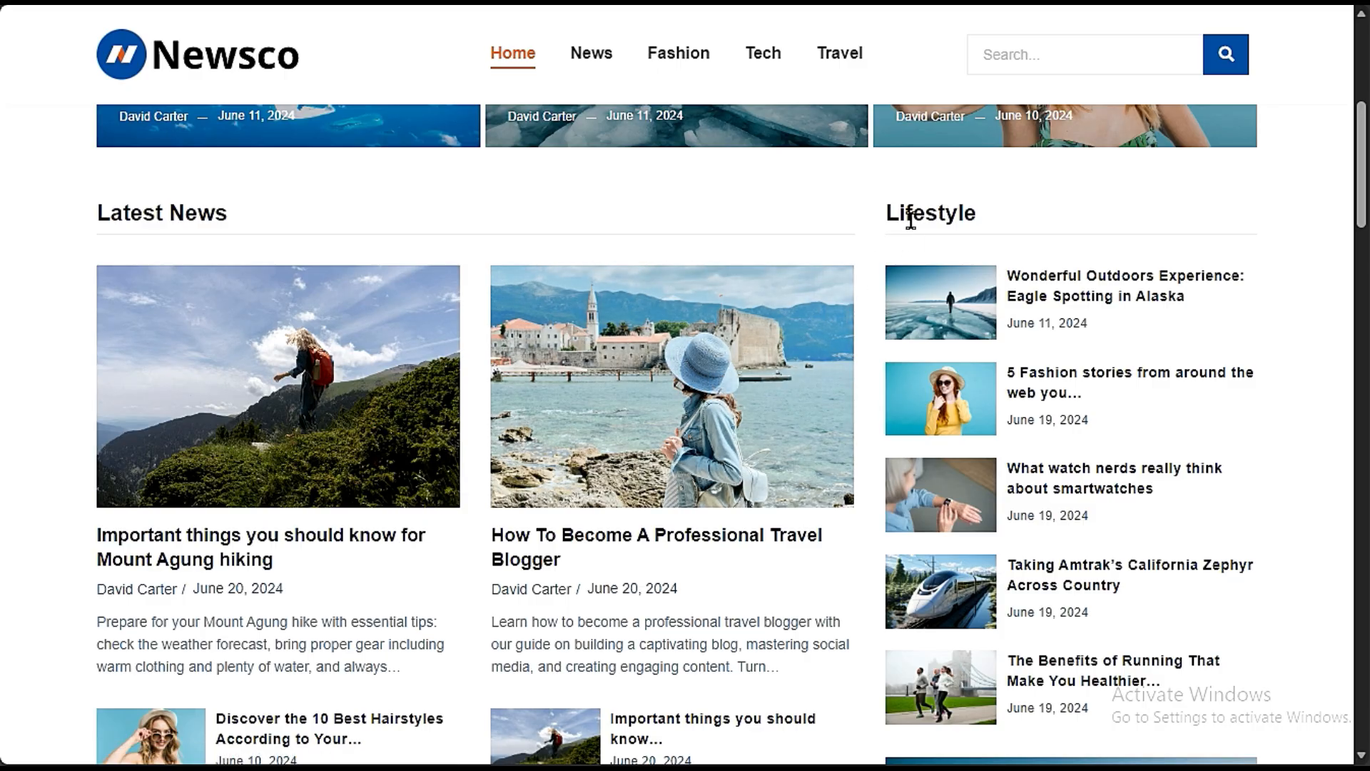
click(71, 173)
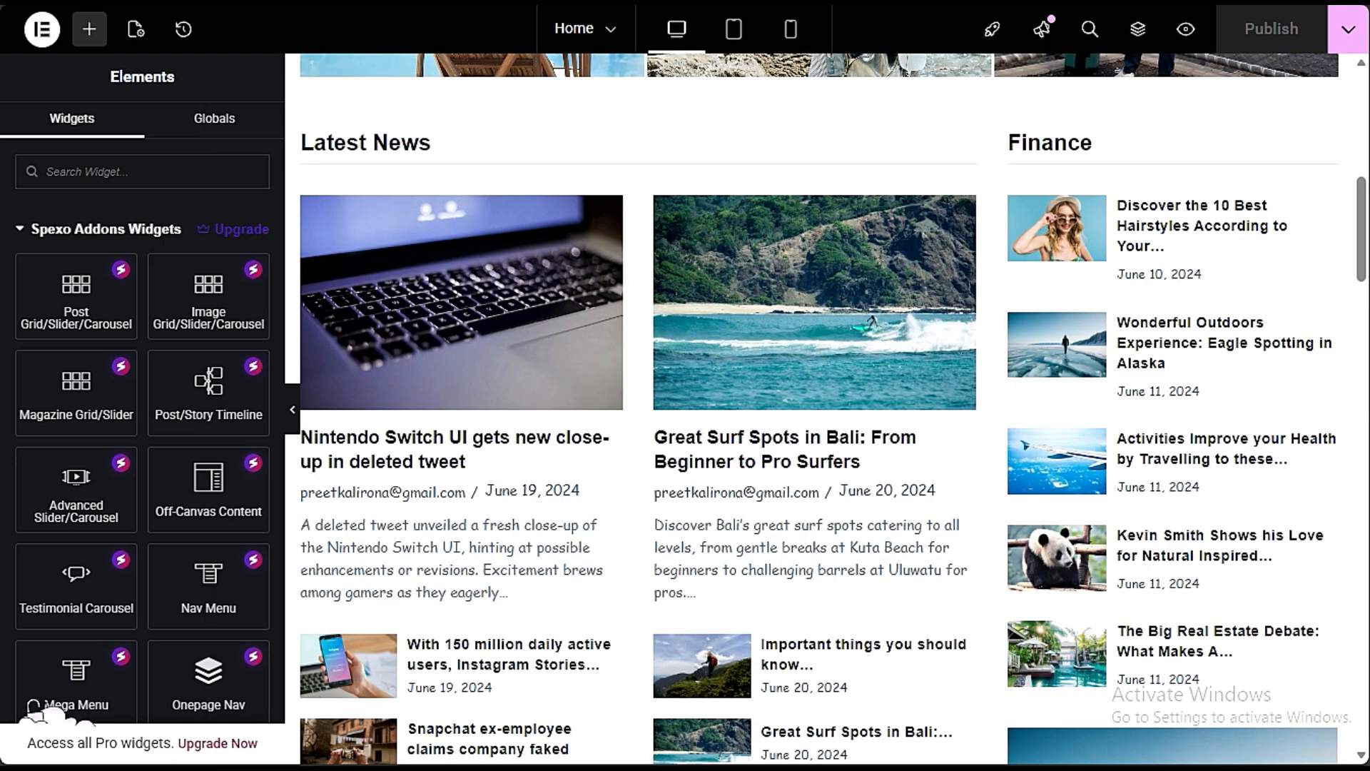
Step: Check which categories are available in the query of the post list below the Finance heading
click(1233, 285)
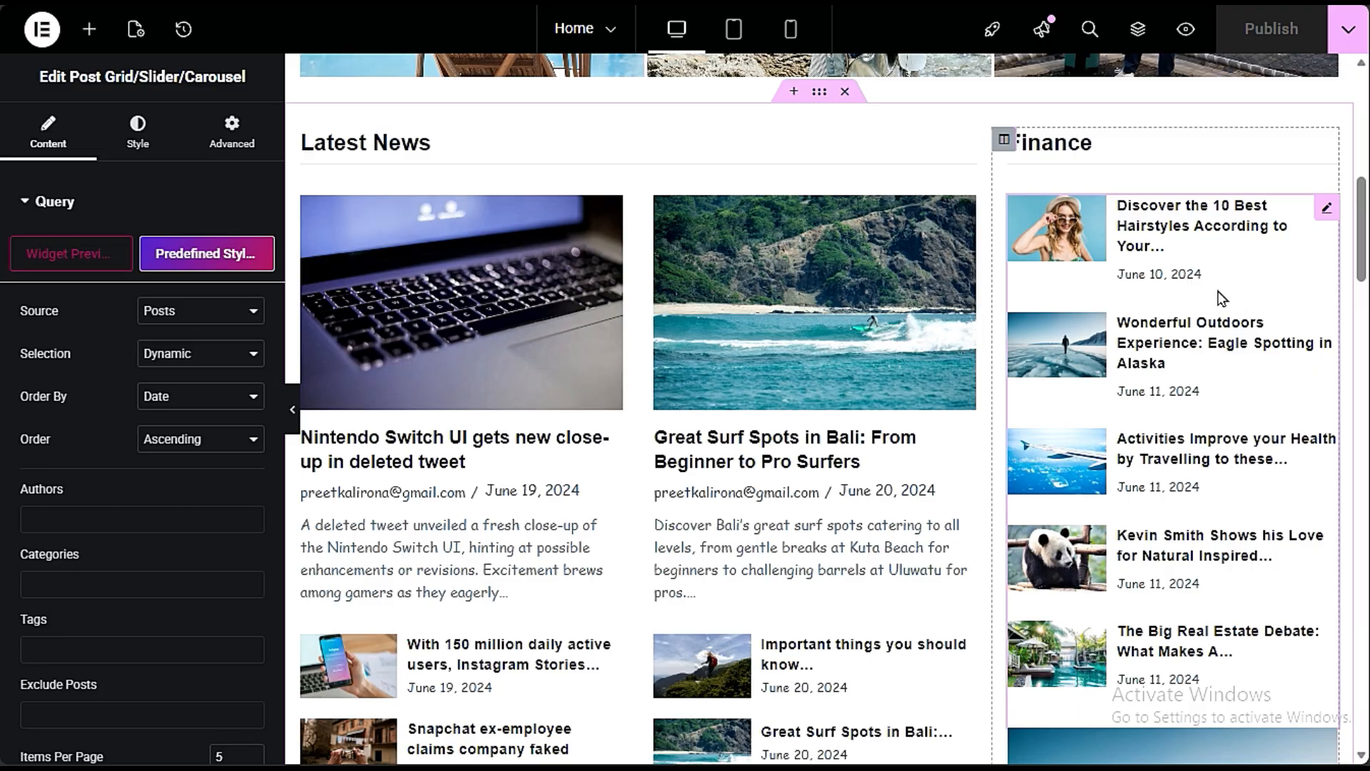
click(198, 353)
click(101, 568)
click(151, 571)
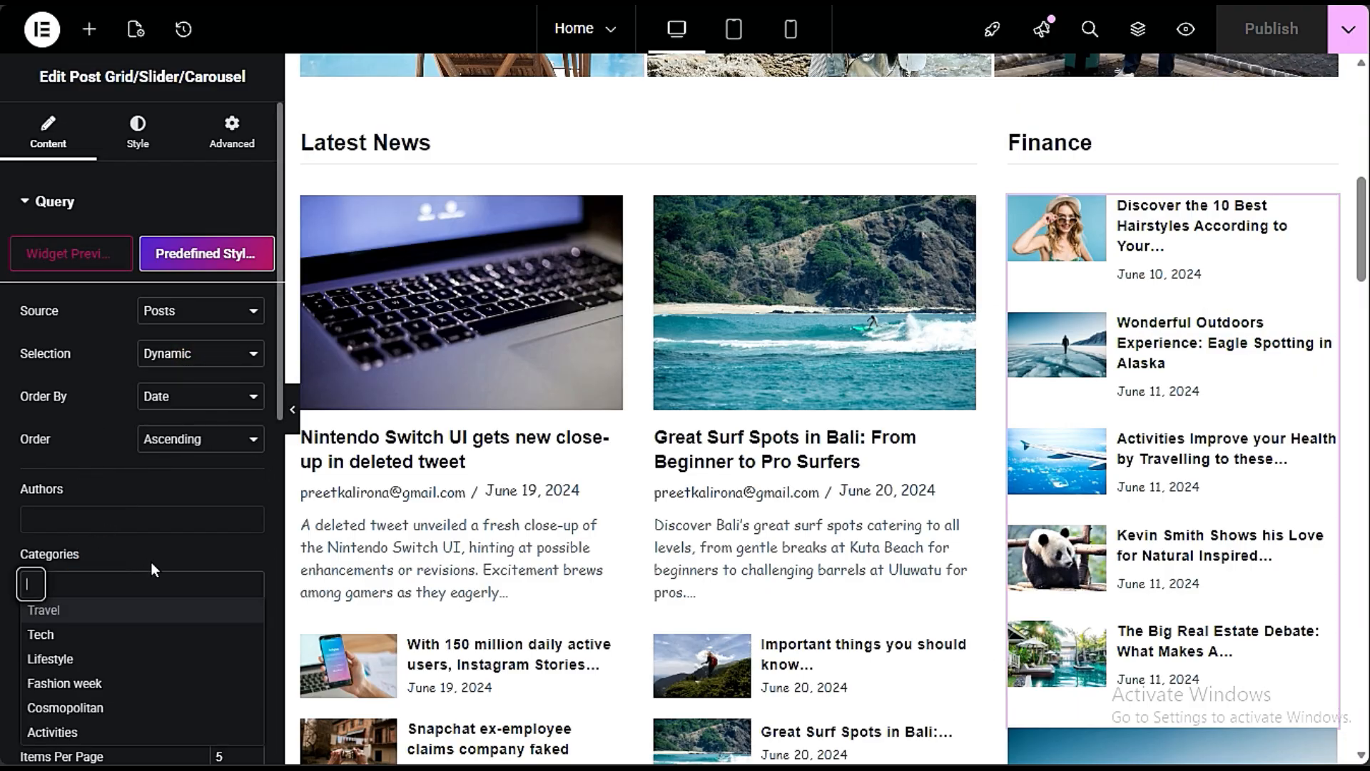
click(153, 560)
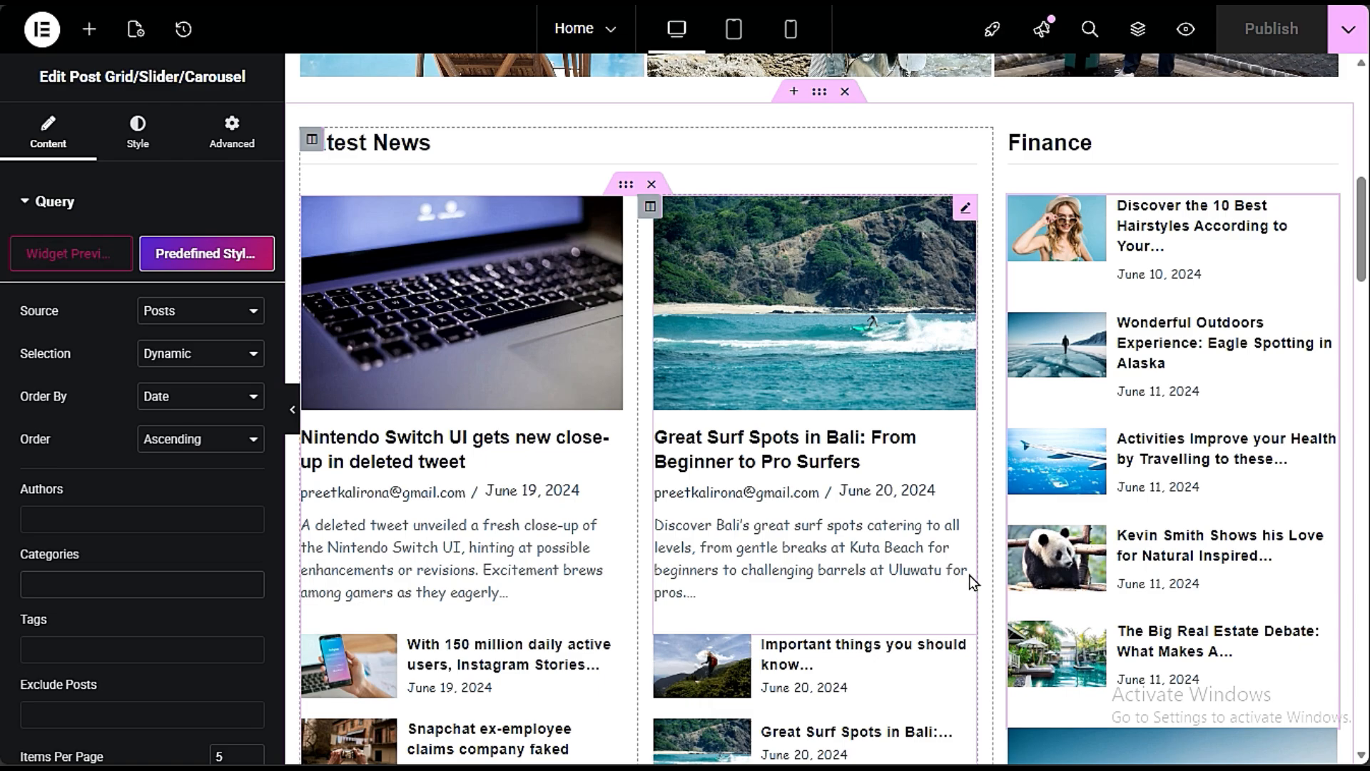
Step: Review the home page's featured post grid and the Latest News and Finance headings below it
scroll(969, 575, up, 6)
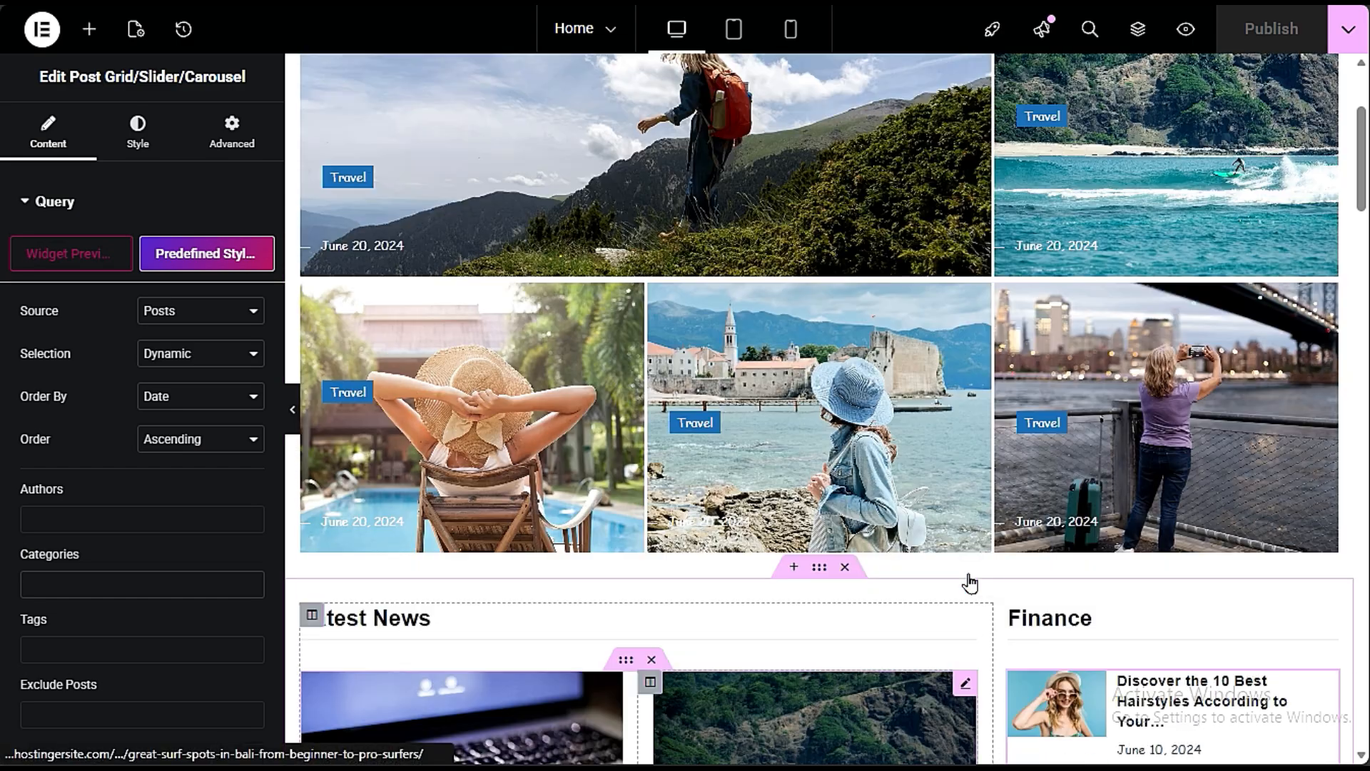
scroll(969, 575, up, 3)
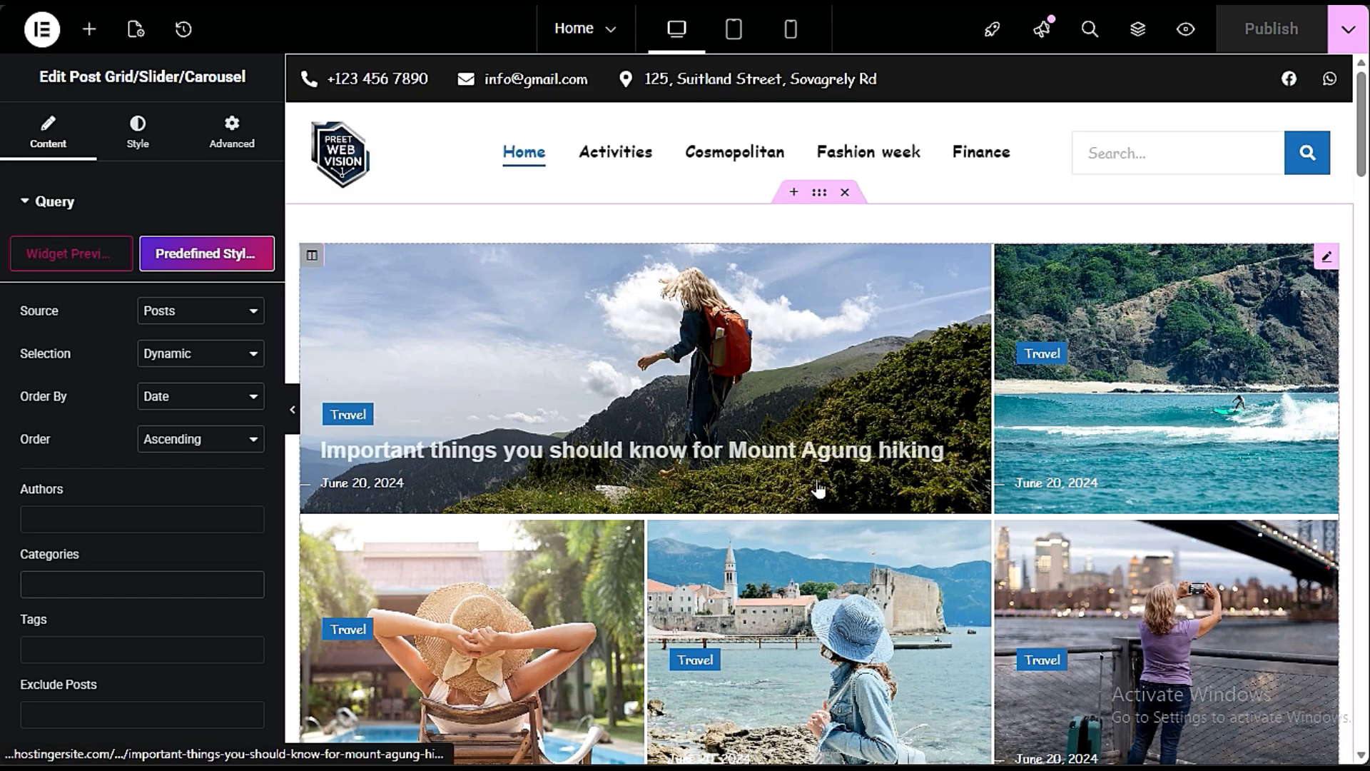
scroll(817, 489, down, 9)
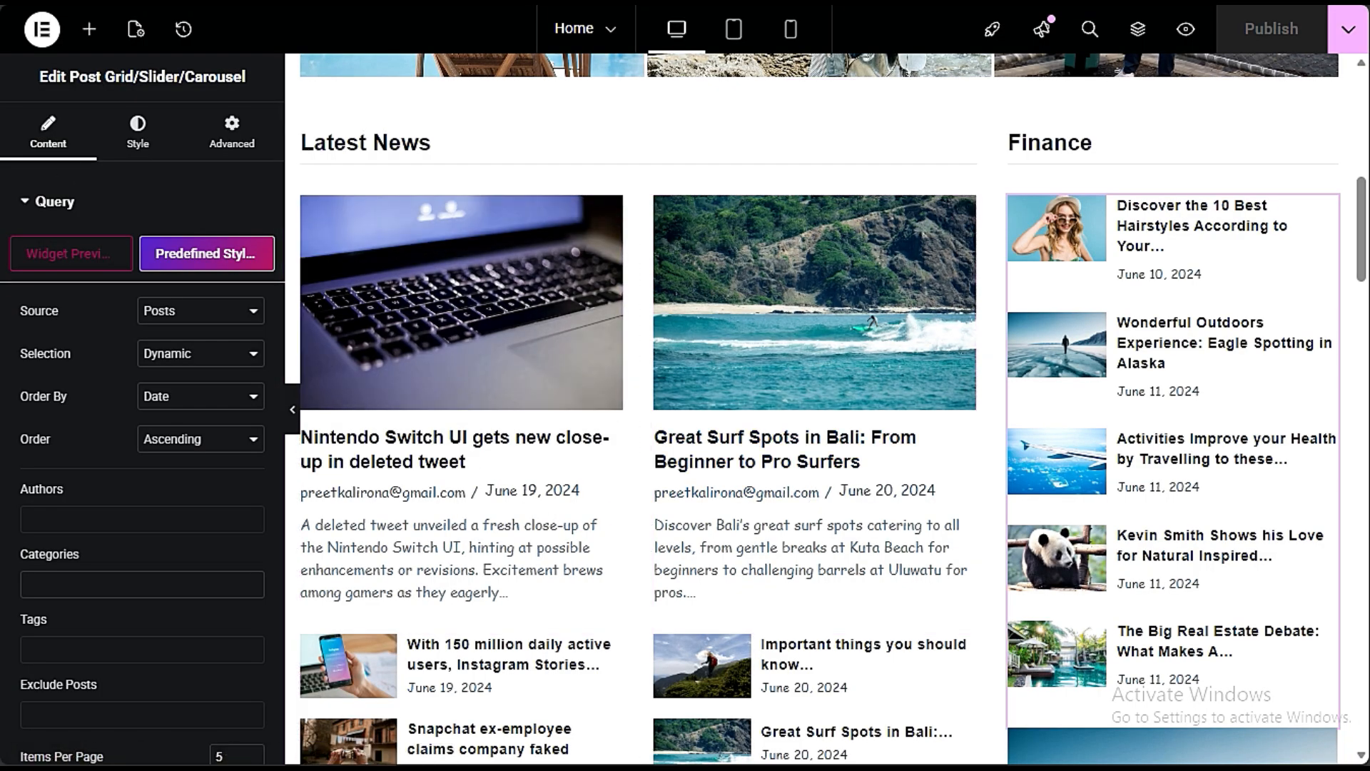
click(93, 134)
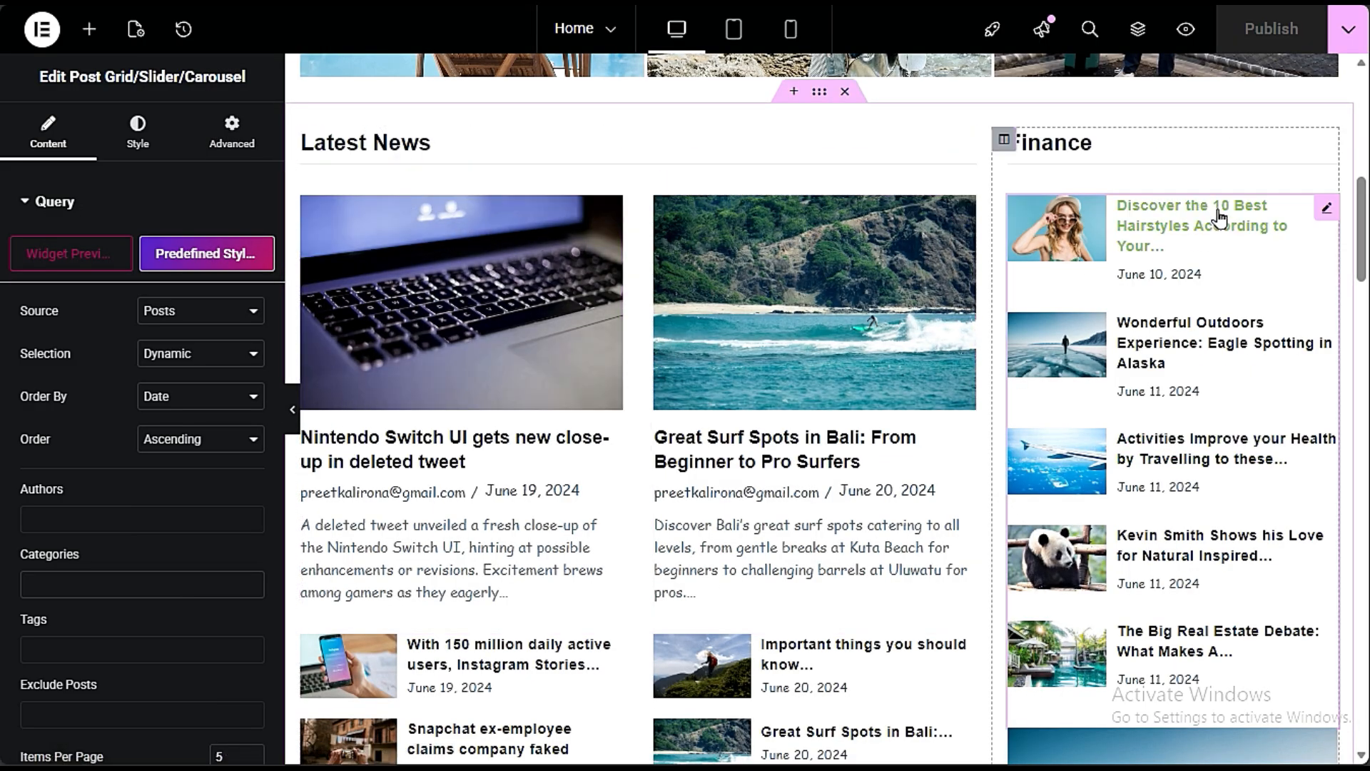
click(1078, 147)
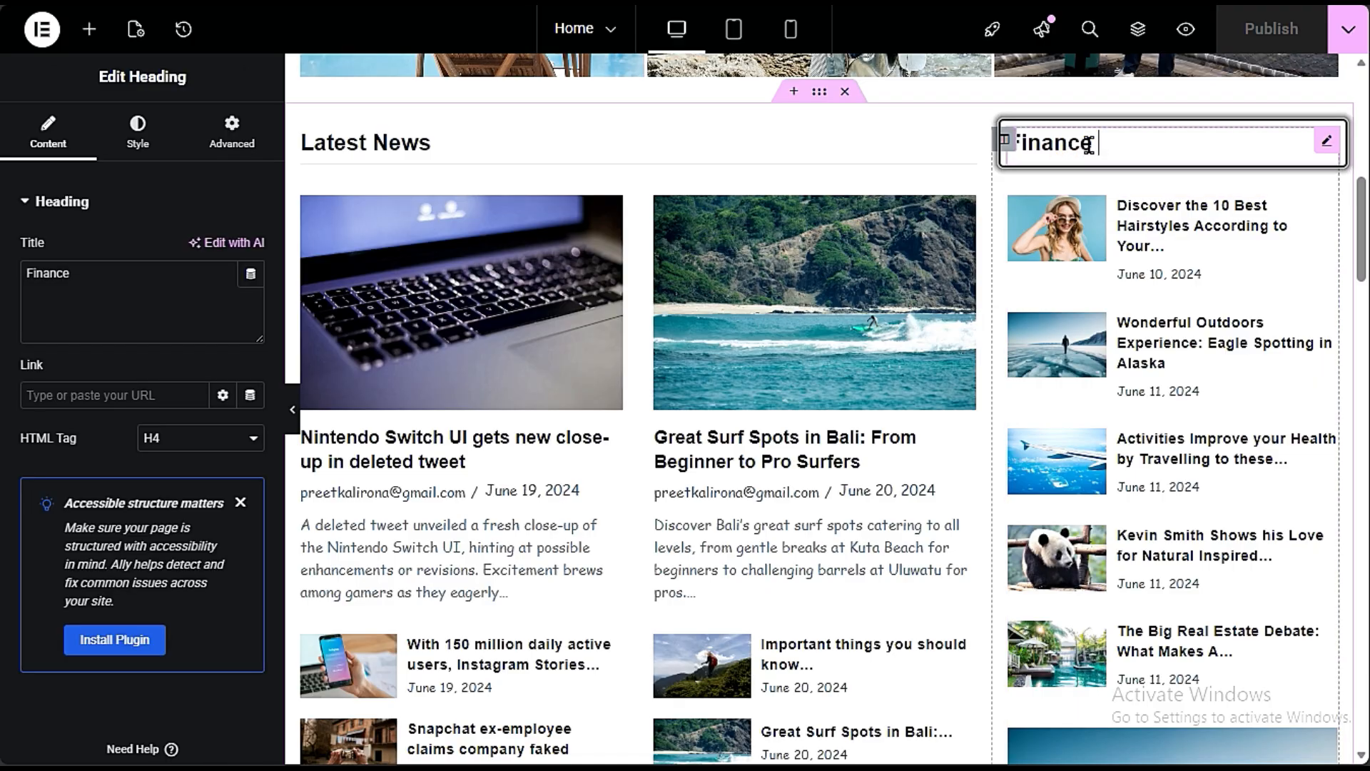
click(339, 133)
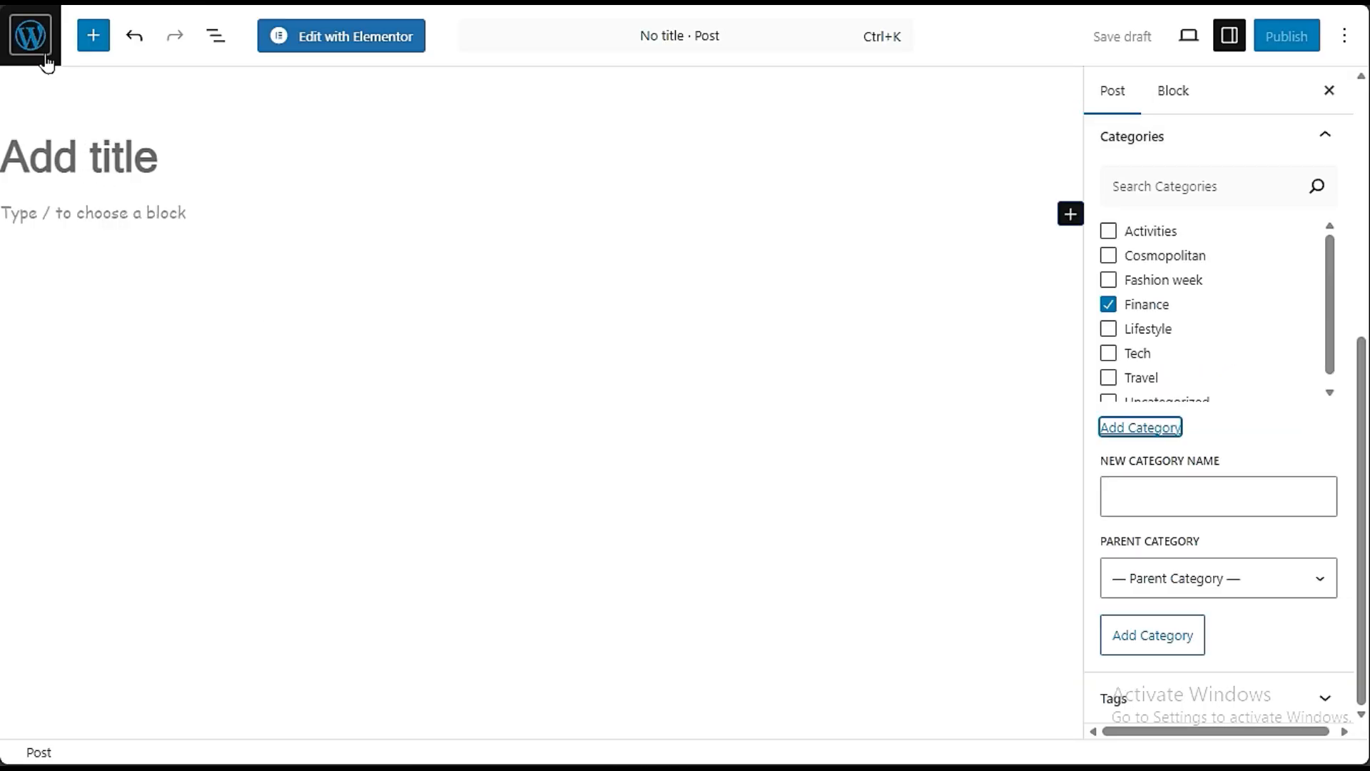
Step: Leave the untitled new post for the WordPress posts list, discarding its unsaved changes
click(46, 63)
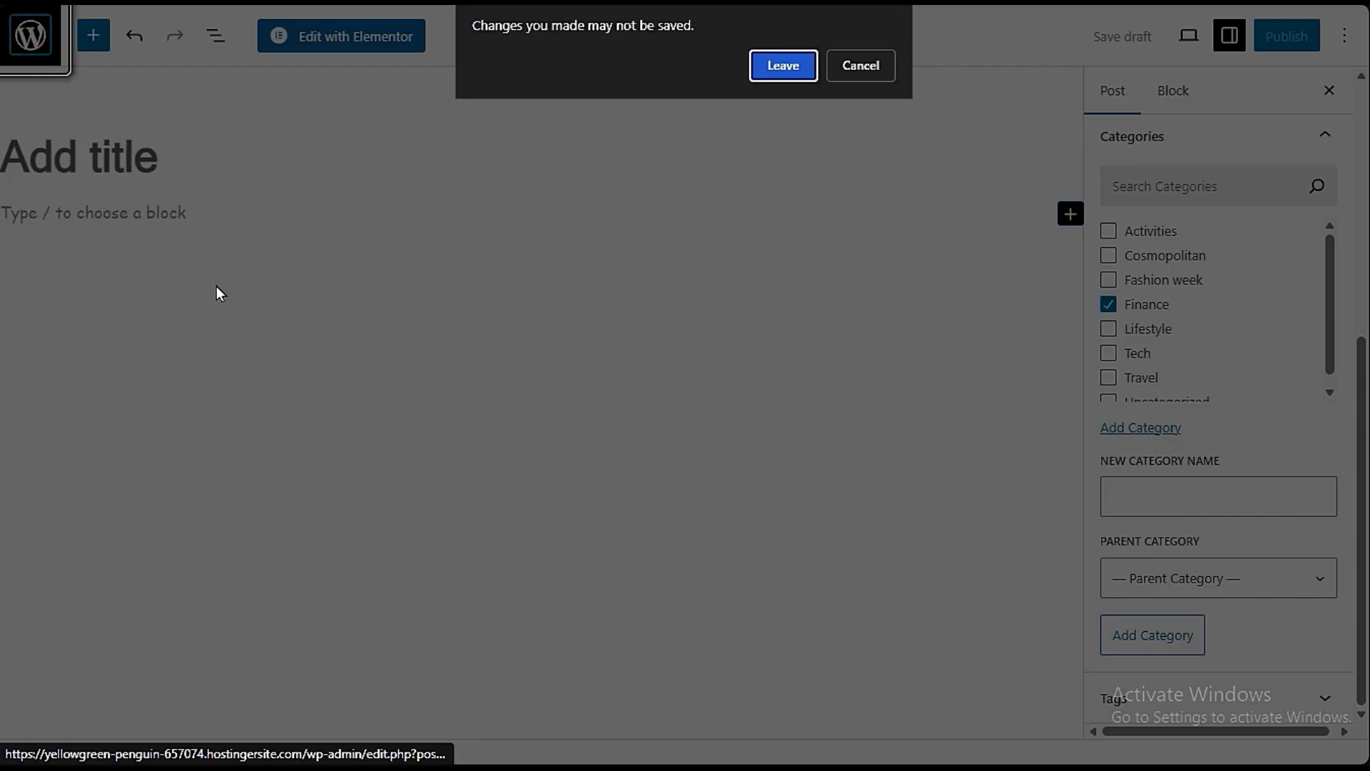
click(783, 66)
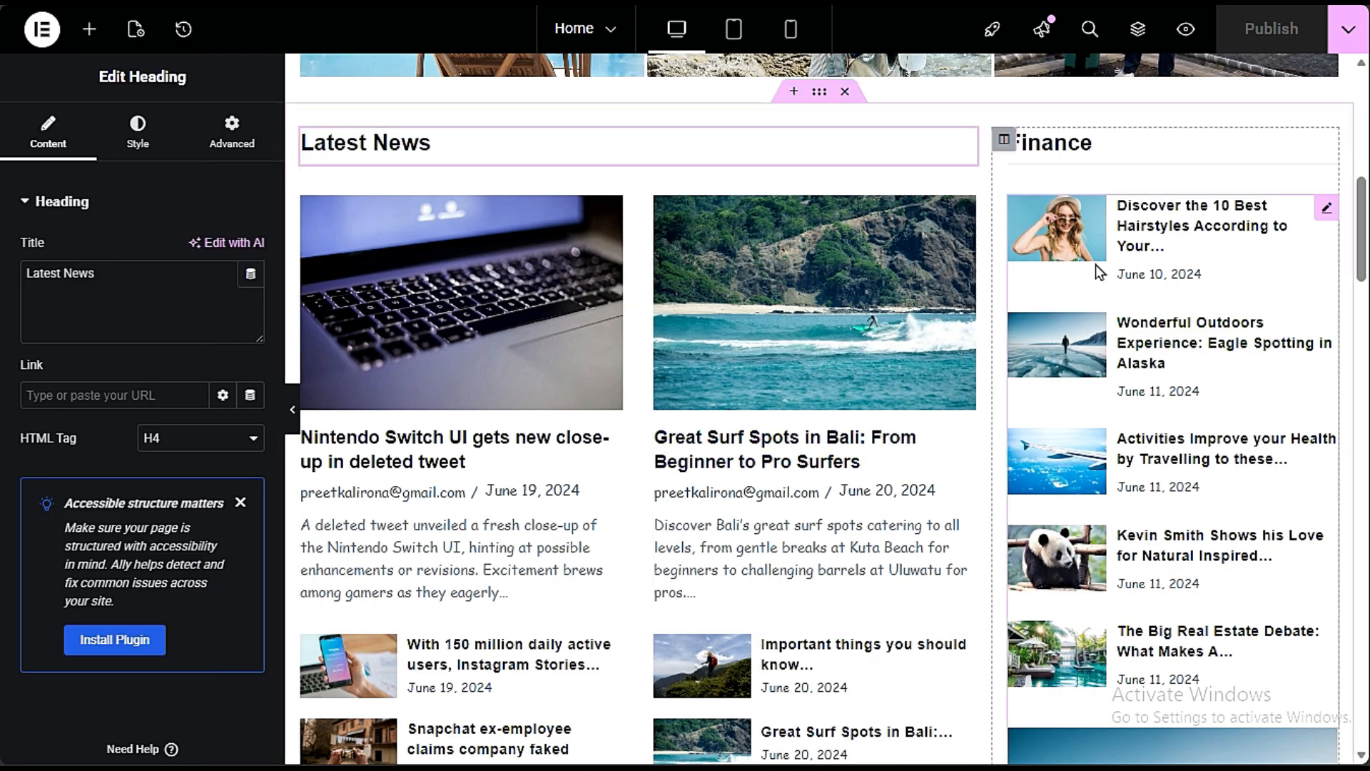
Step: Preview the home page from Elementor and look over its post sections down to Breaking News and Lifestyle
mouse_move(1, 100)
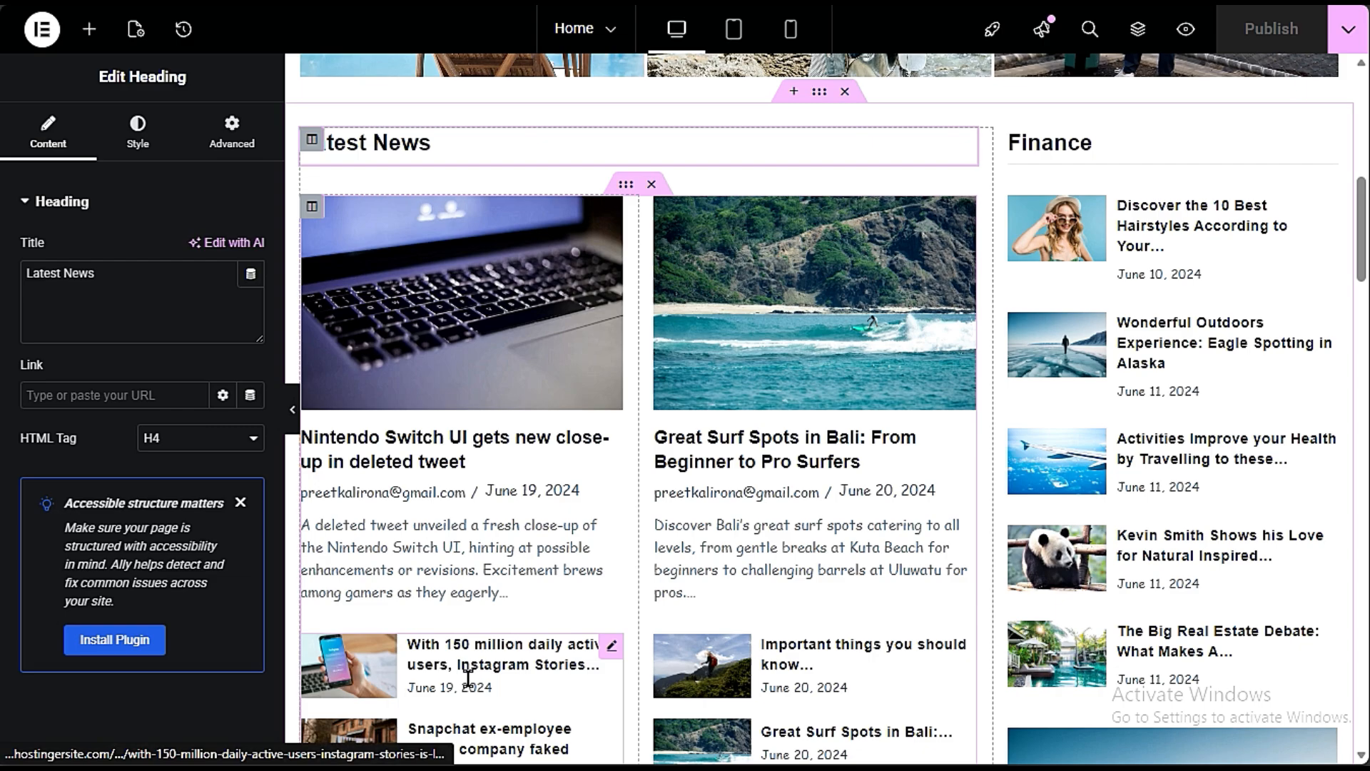
scroll(703, 607, down, 3)
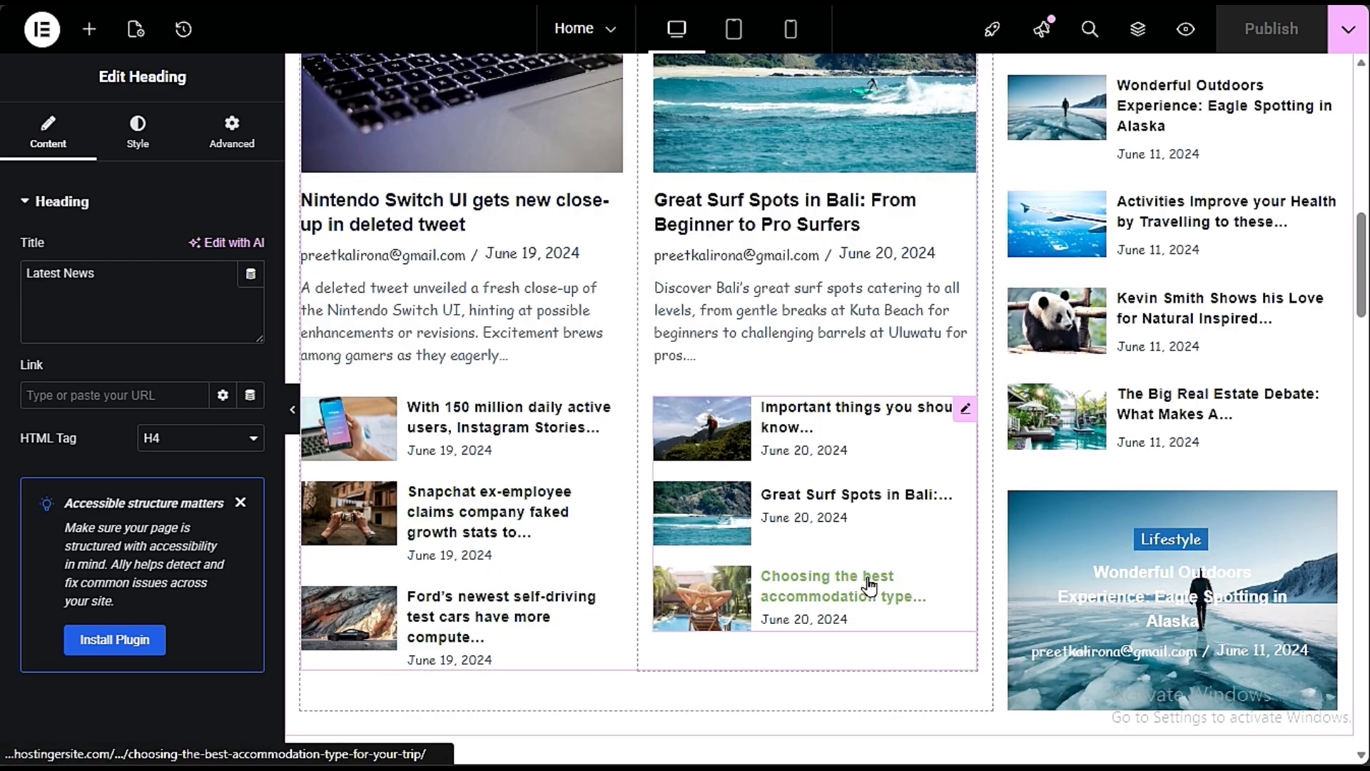
scroll(990, 583, up, 10)
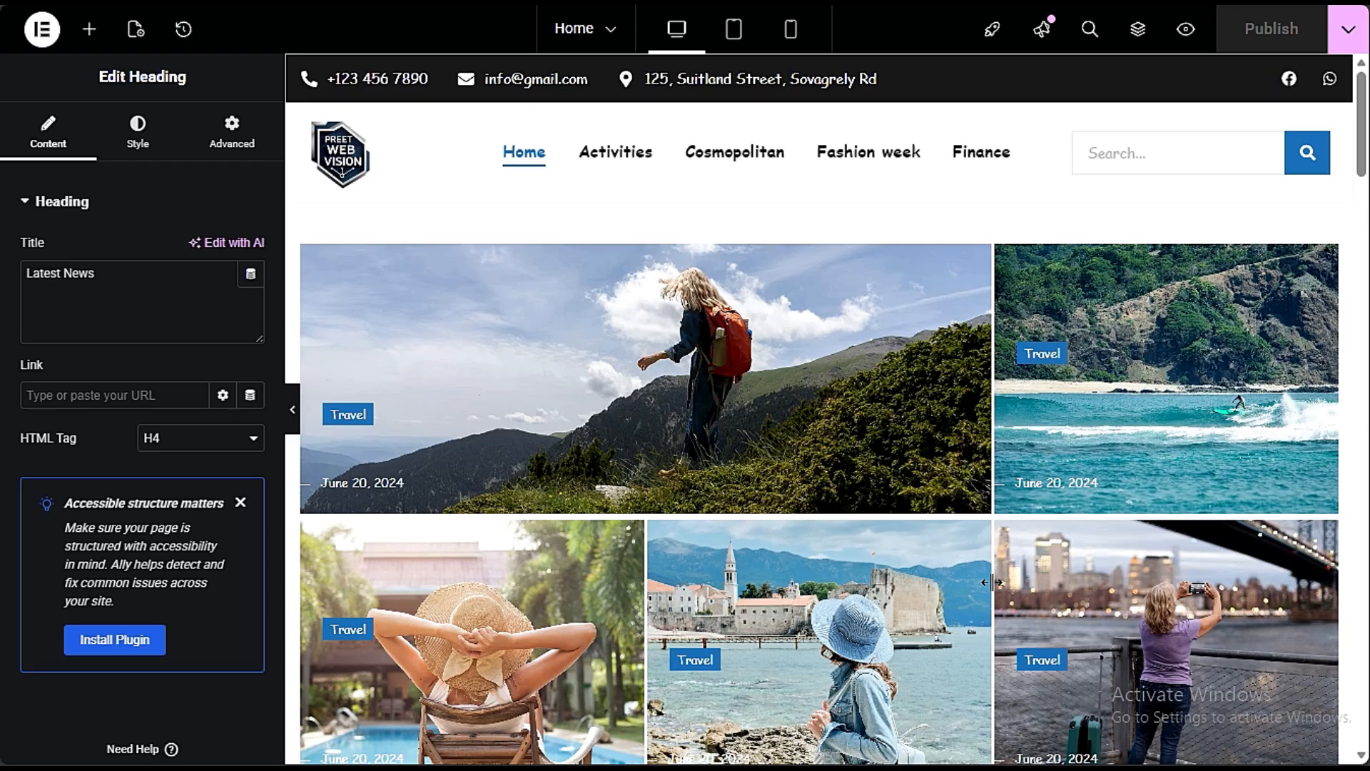
scroll(991, 583, down, 10)
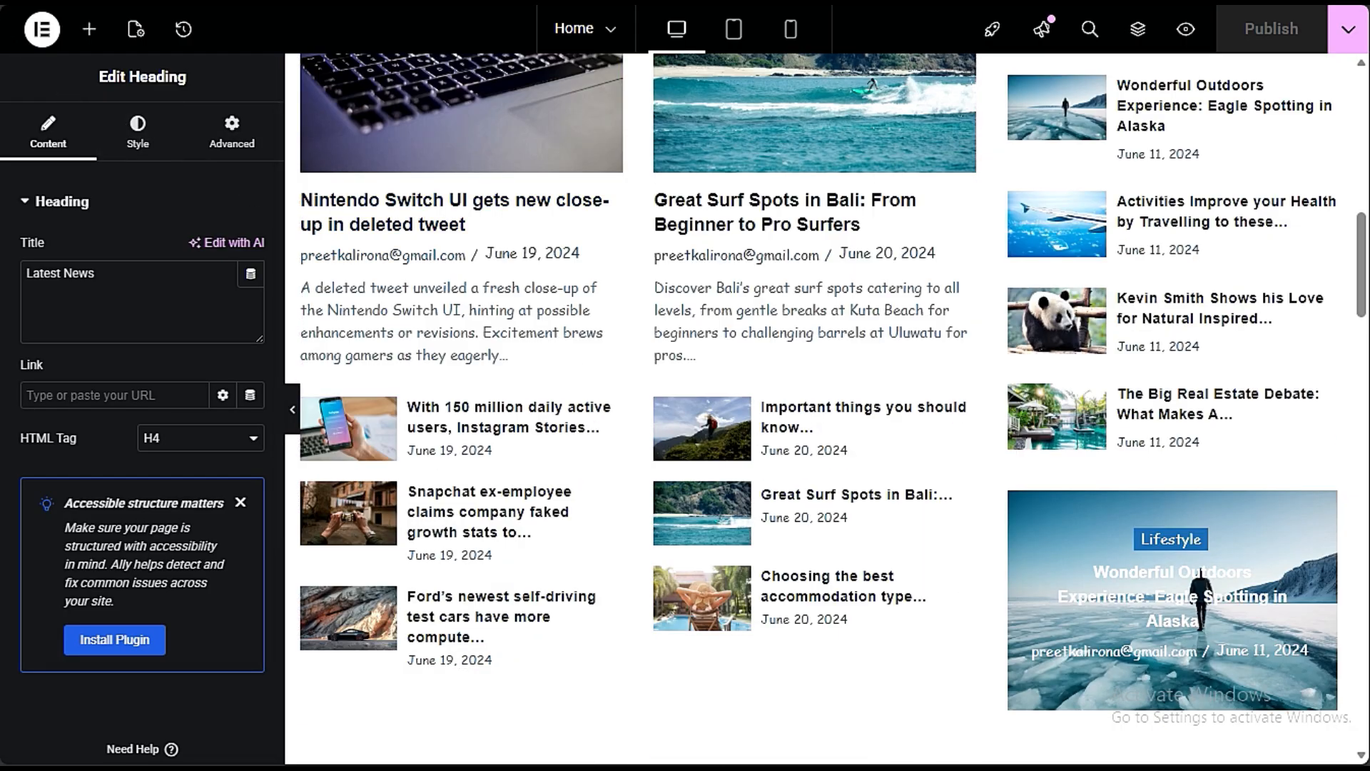
click(1184, 32)
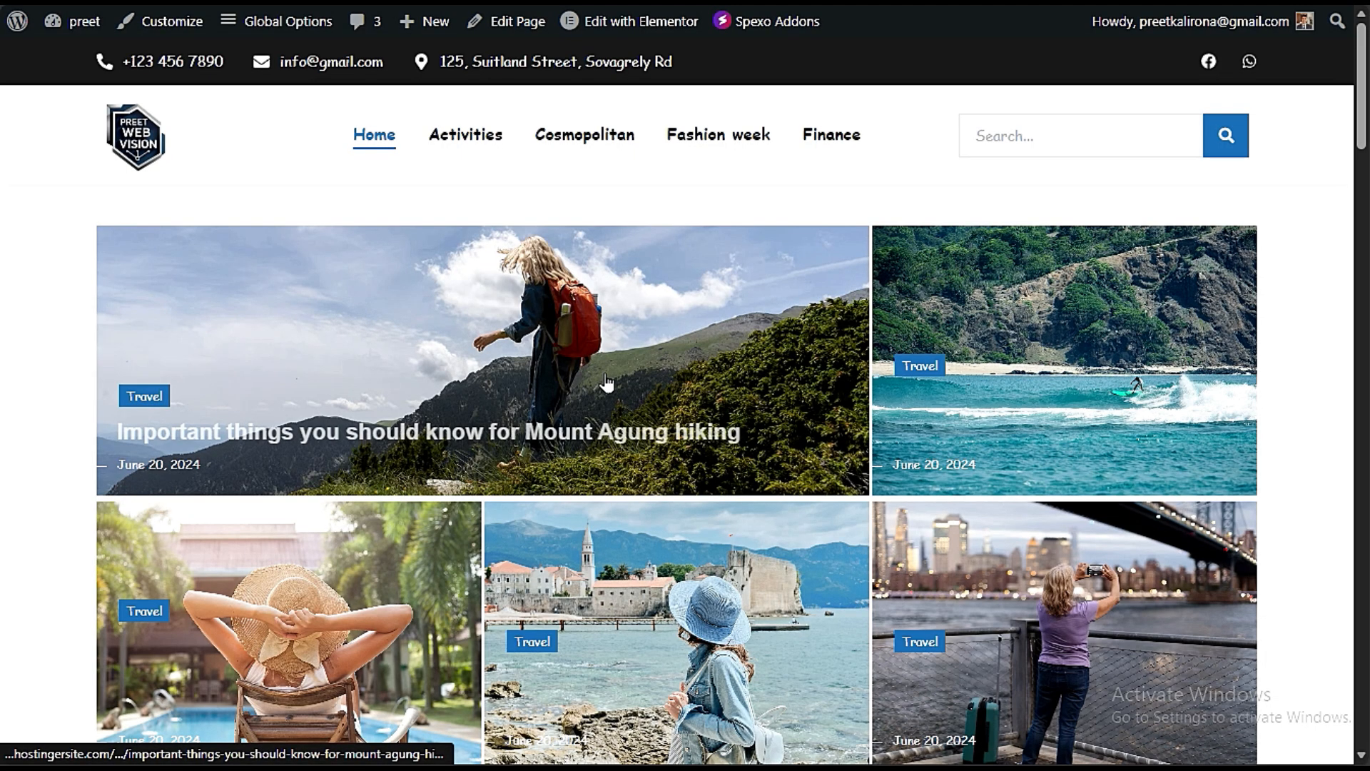
scroll(673, 428, down, 8)
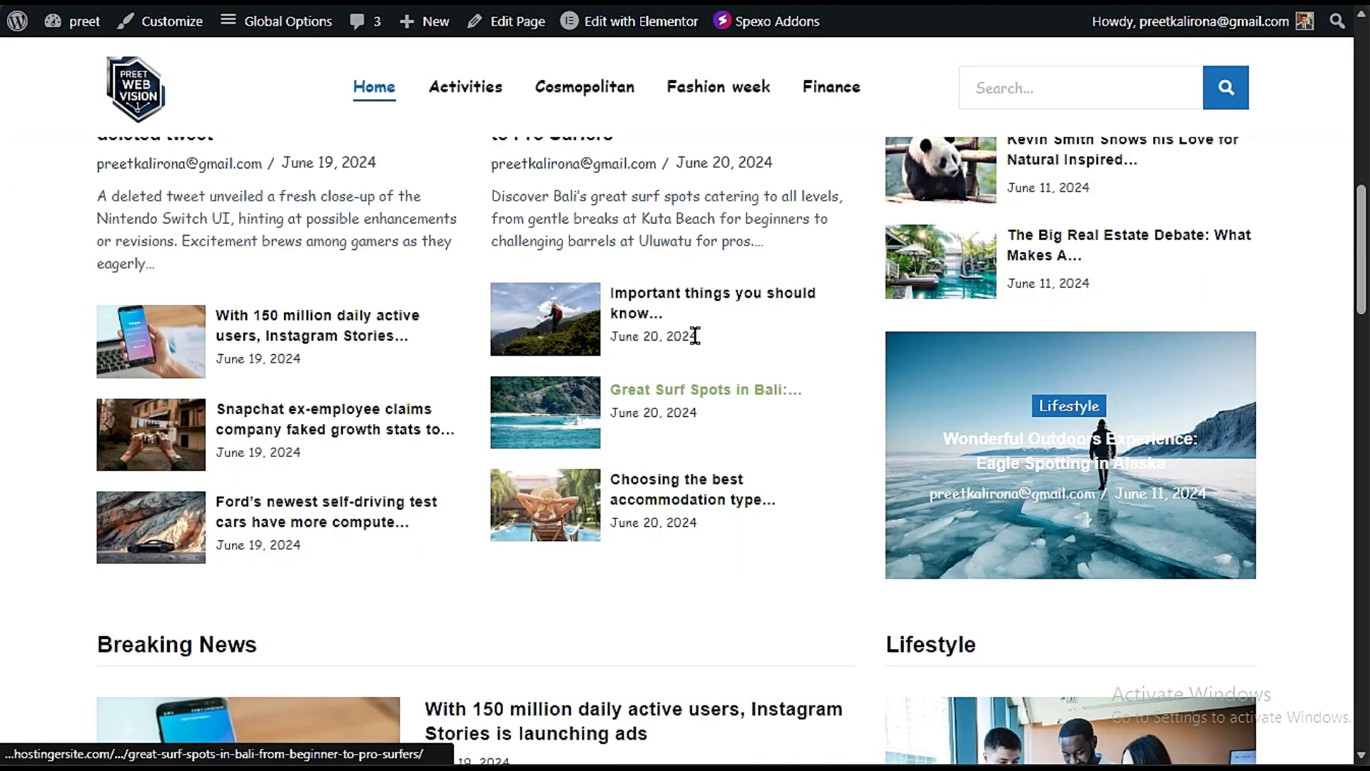
Step: Open the "Great Surf Spots in Bali: From Beginner to Pro Surfers" article and examine its content and sidebar layout
scroll(700, 447, up, 3)
click(701, 347)
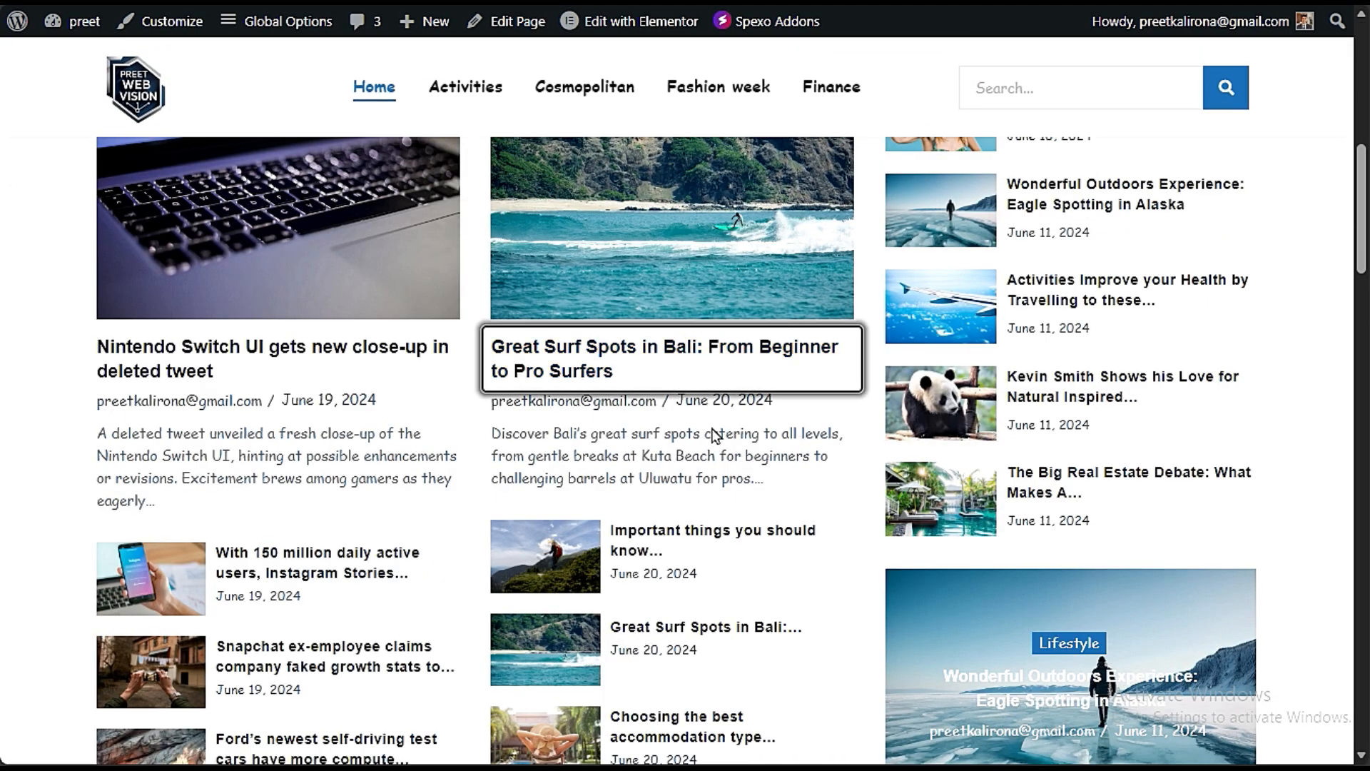
scroll(670, 518, down, 5)
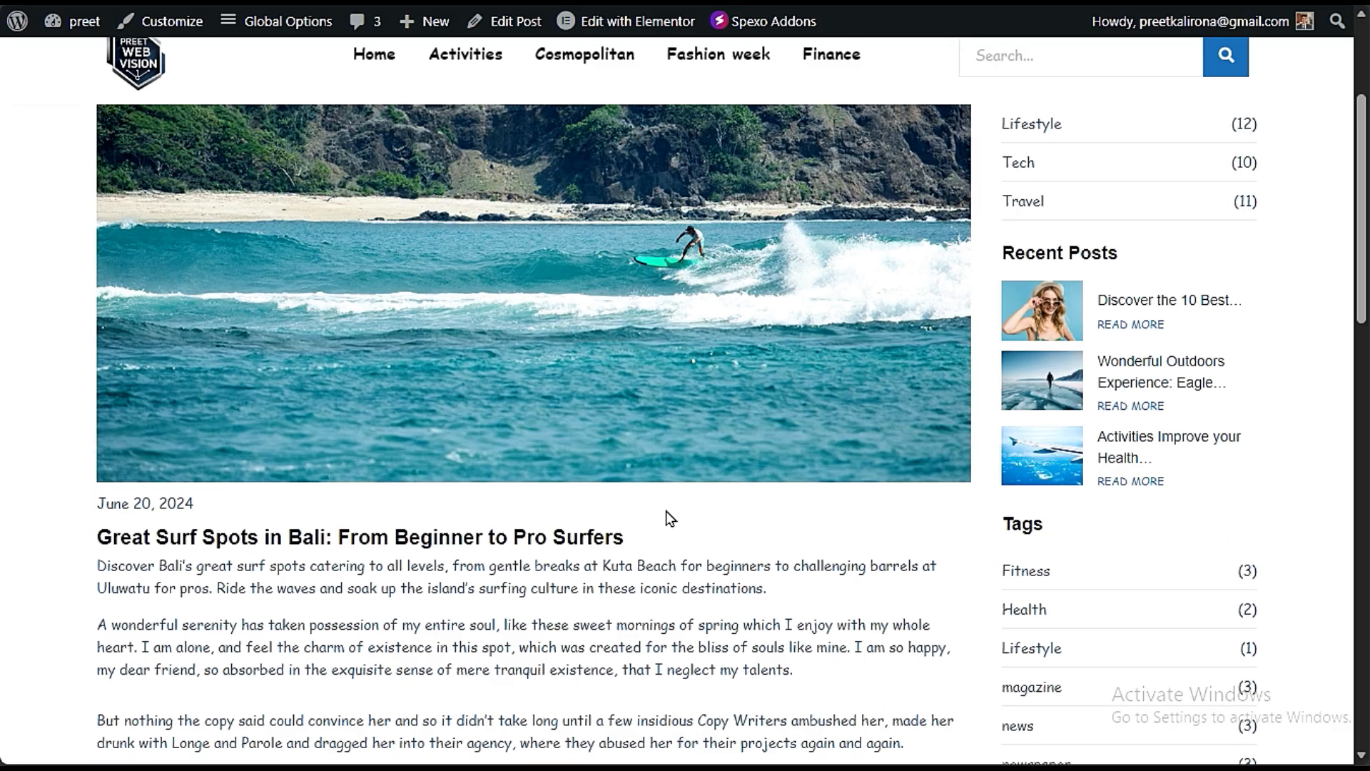
scroll(669, 517, down, 6)
scroll(665, 521, up, 6)
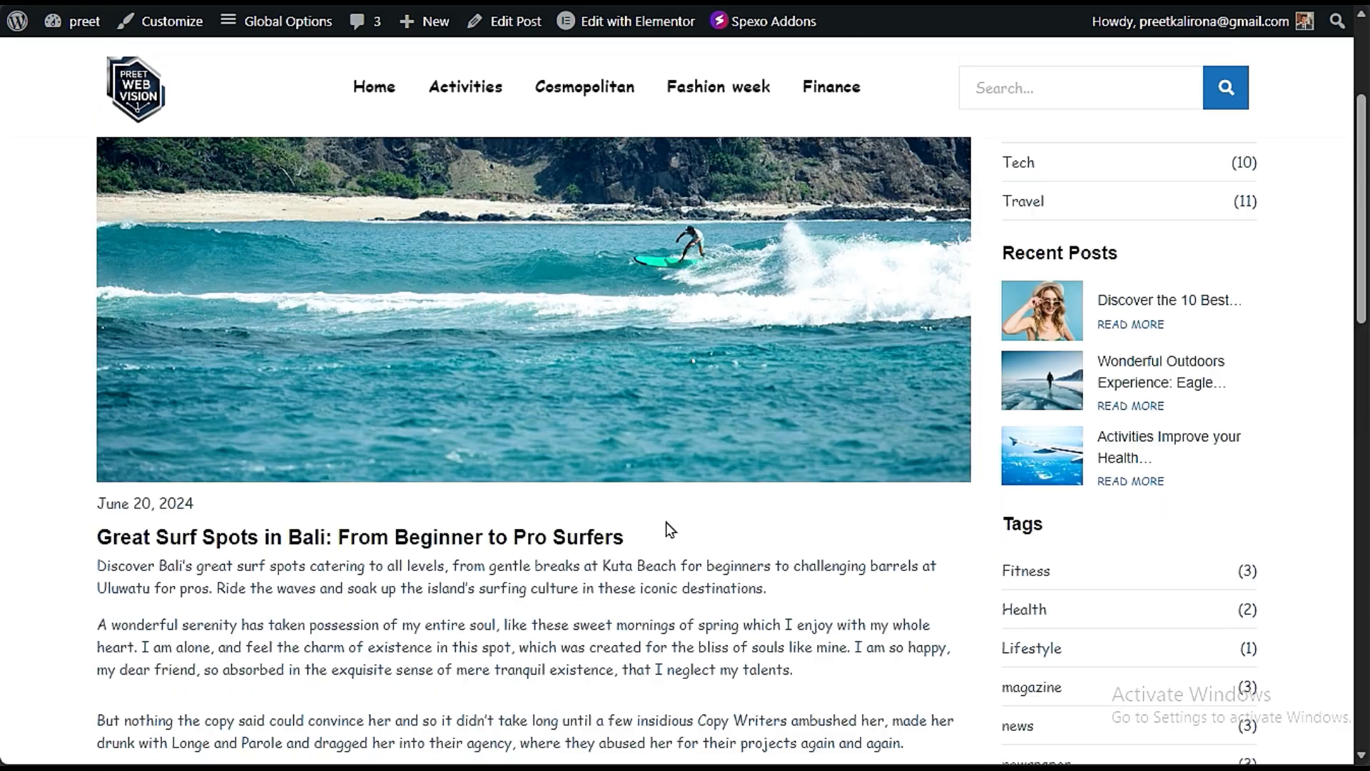
scroll(507, 500, down, 10)
scroll(509, 499, up, 6)
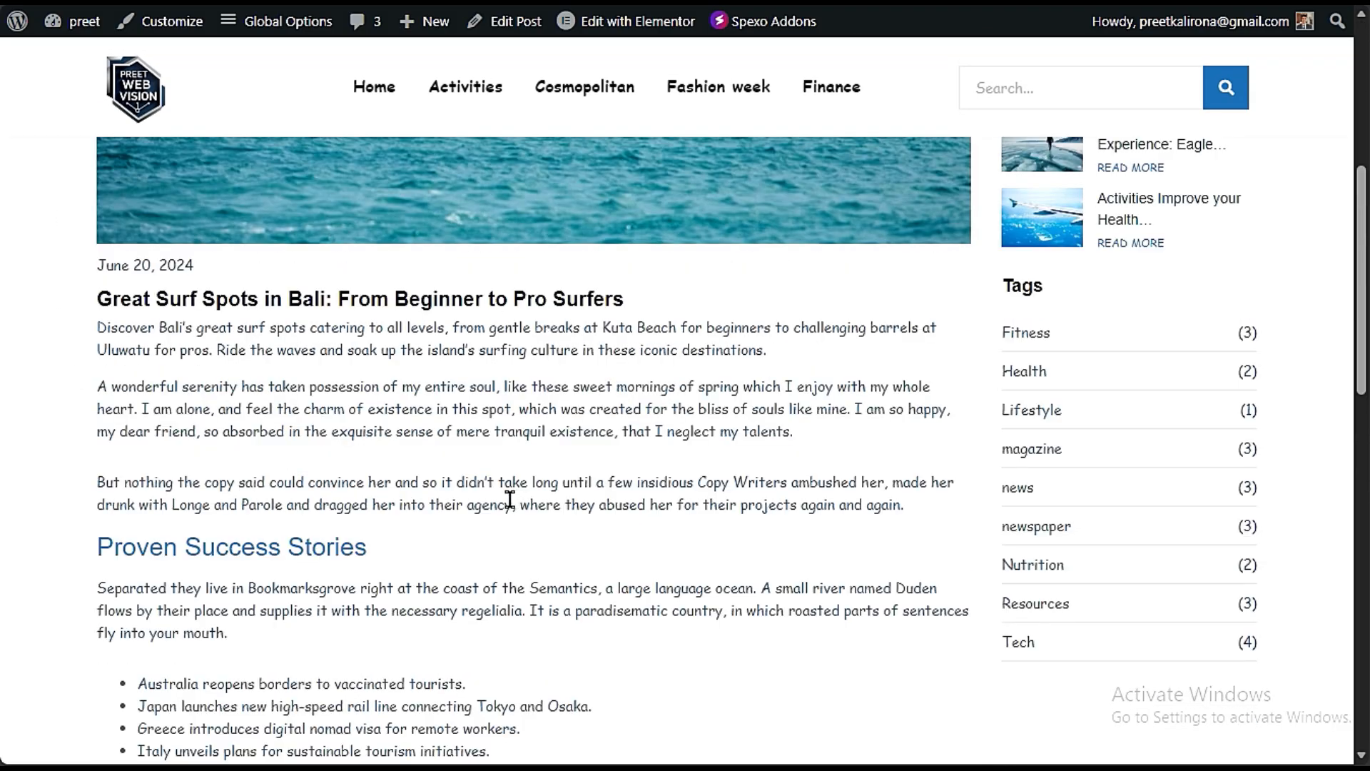
scroll(784, 399, up, 3)
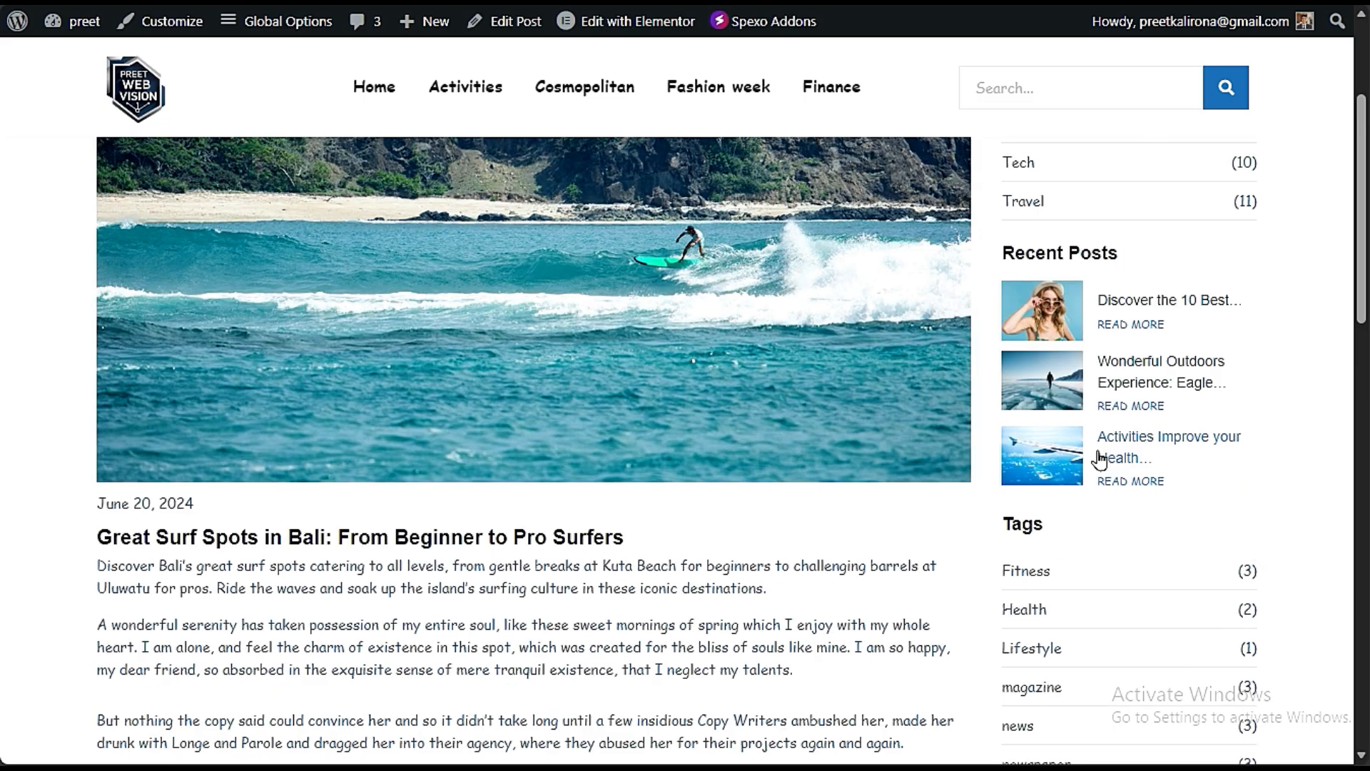
scroll(767, 521, up, 4)
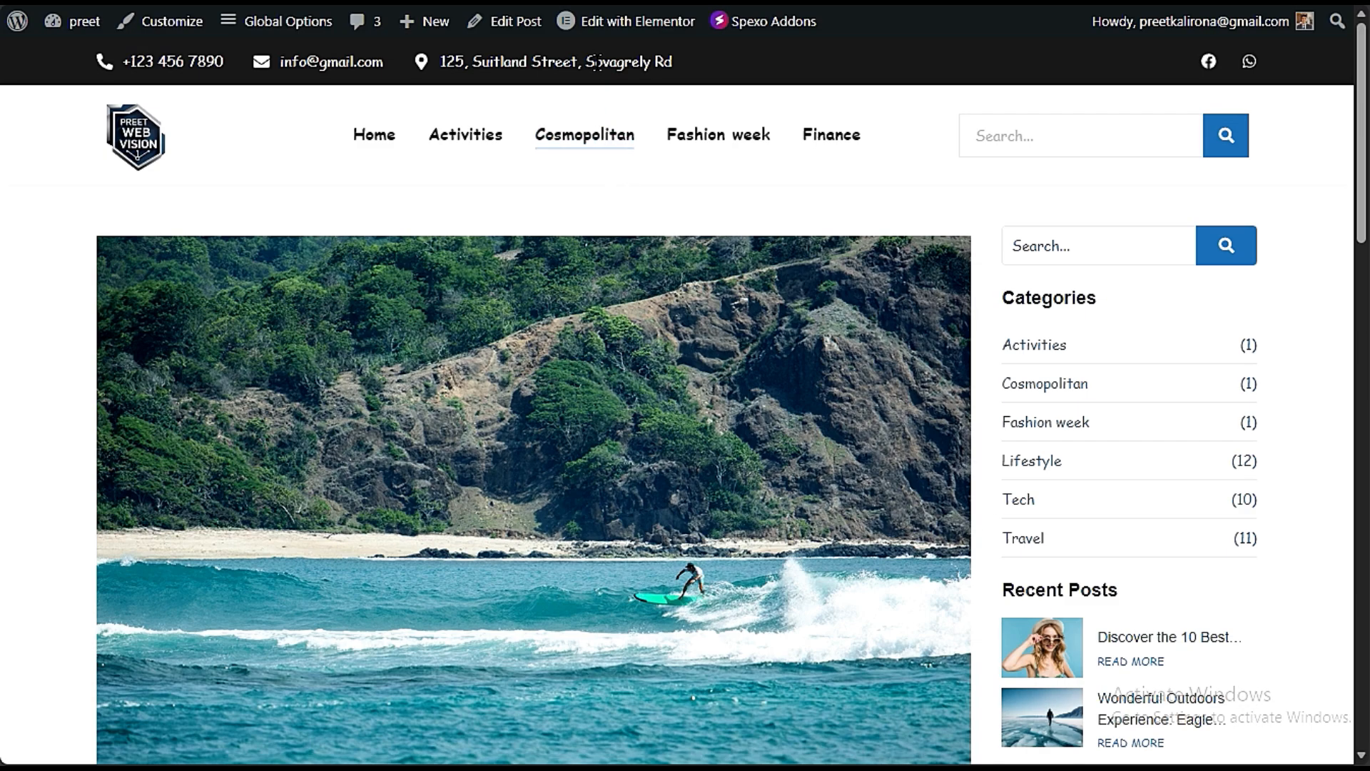
Step: Open the Single post template for editing in Elementor and look over its post content and sidebar
mouse_move(618, 32)
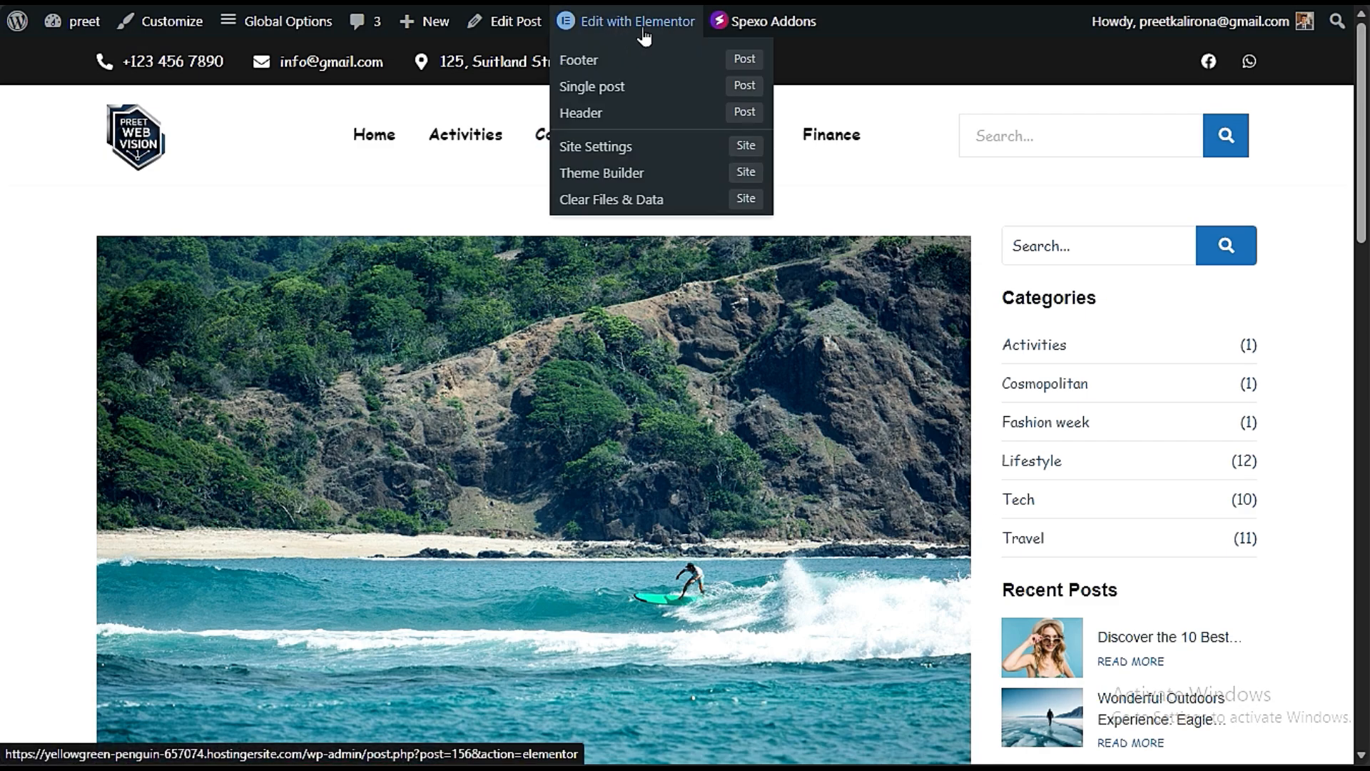
click(596, 91)
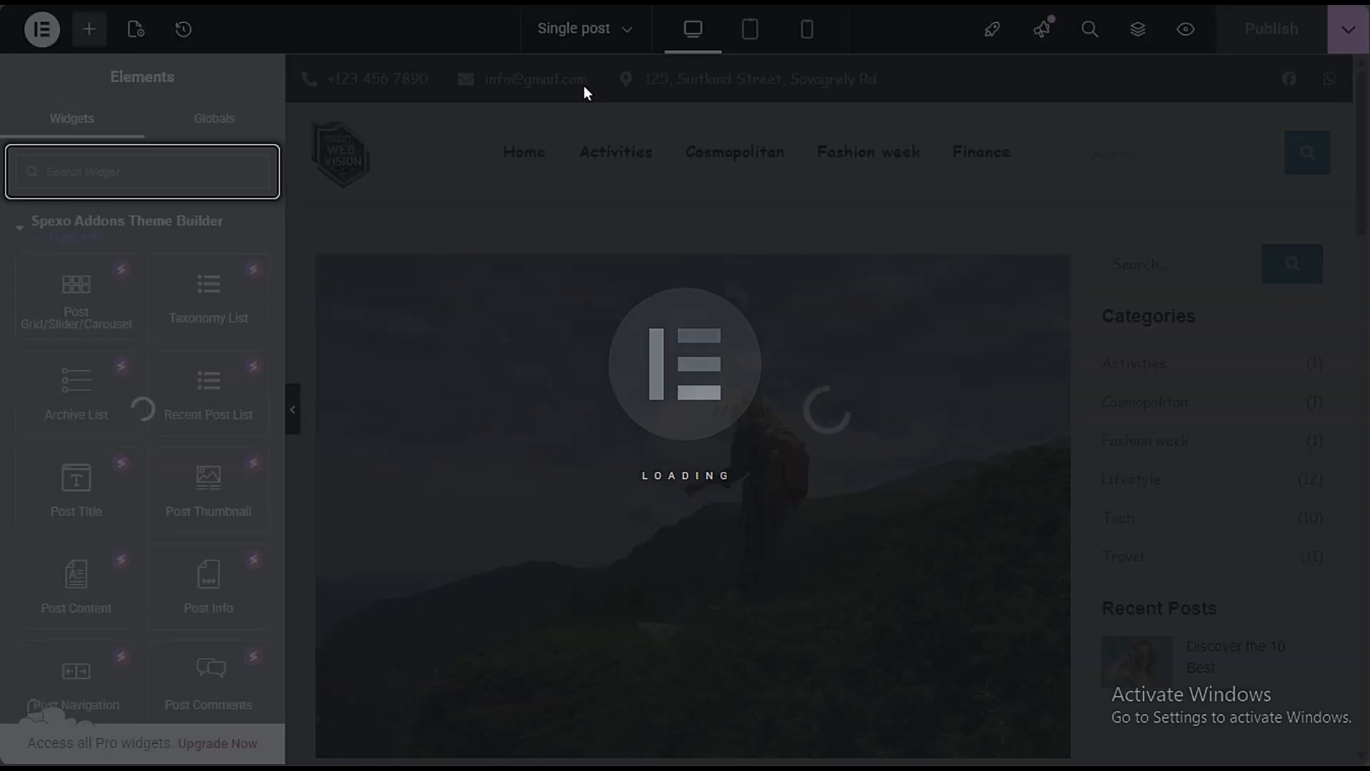
scroll(859, 435, down, 6)
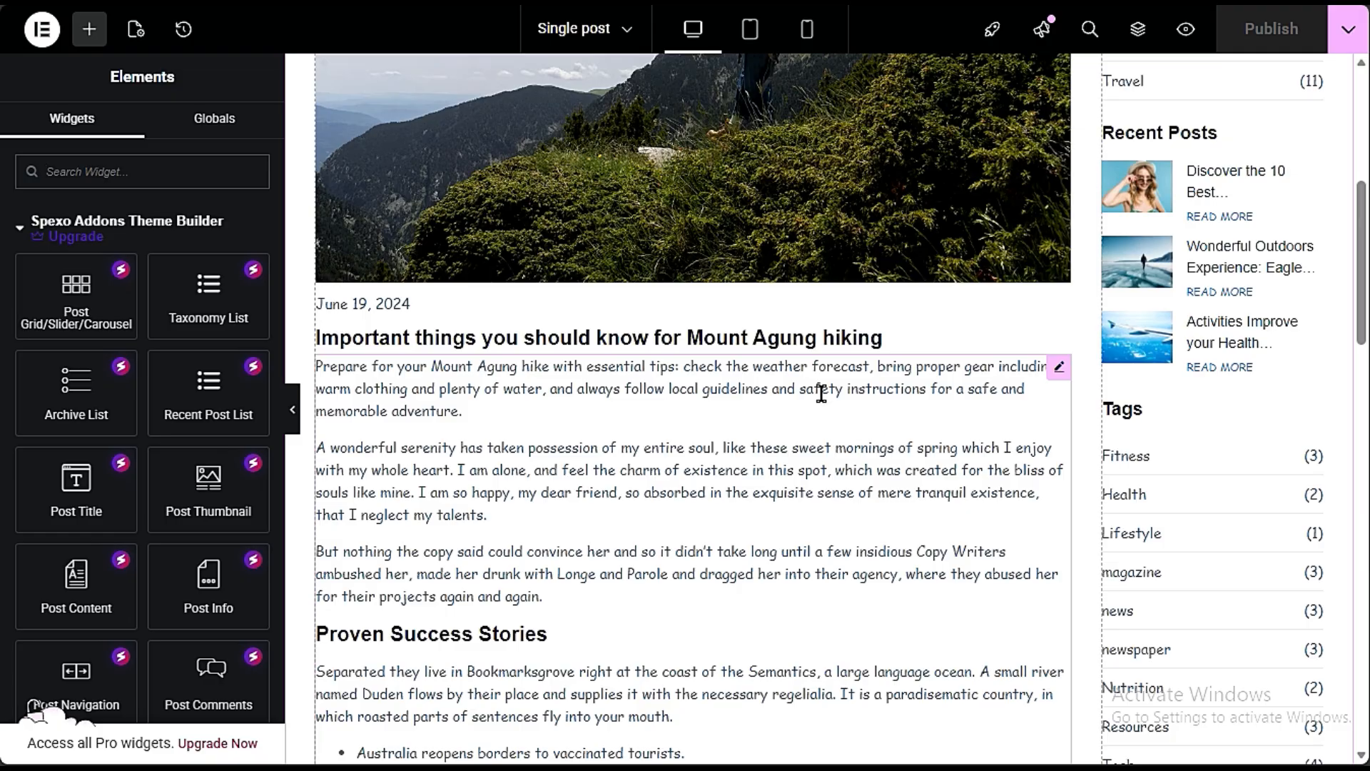
scroll(820, 394, up, 3)
scroll(849, 402, up, 3)
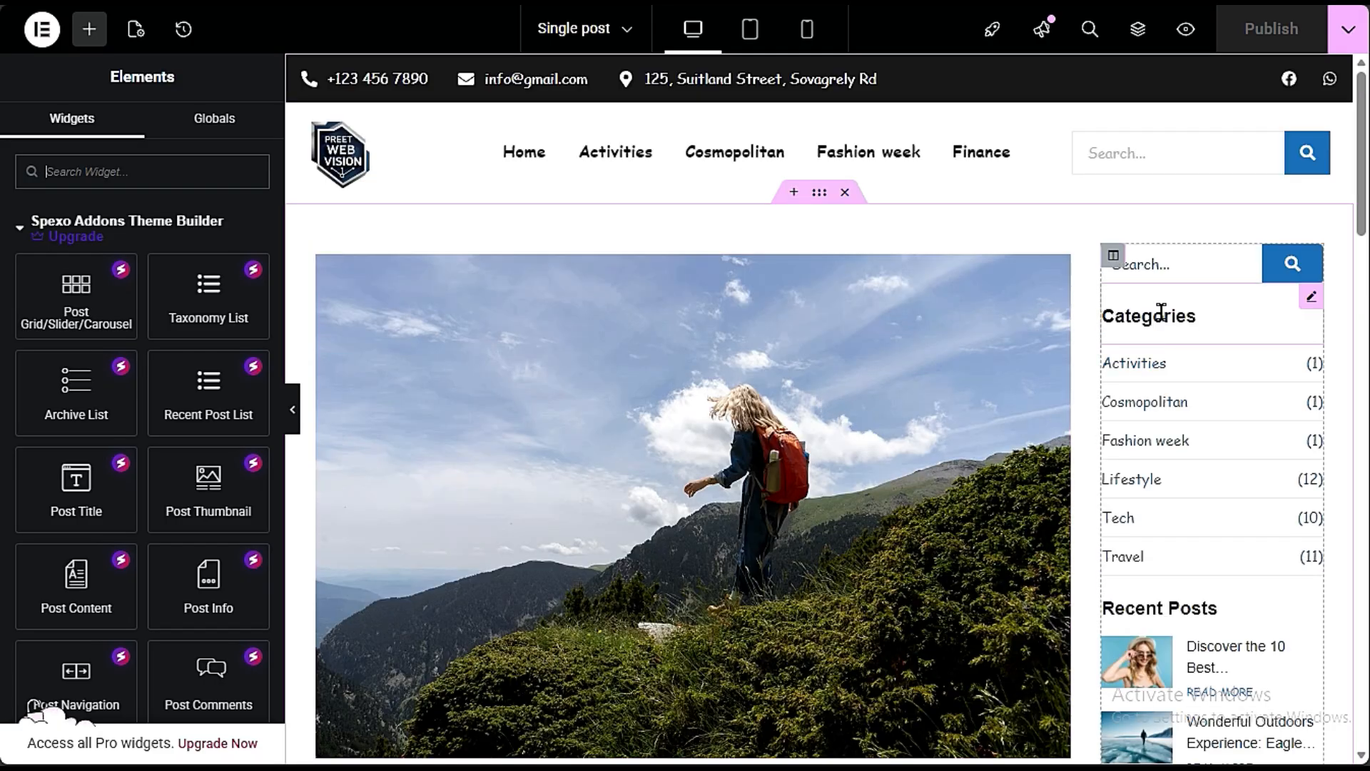
scroll(1150, 656, down, 3)
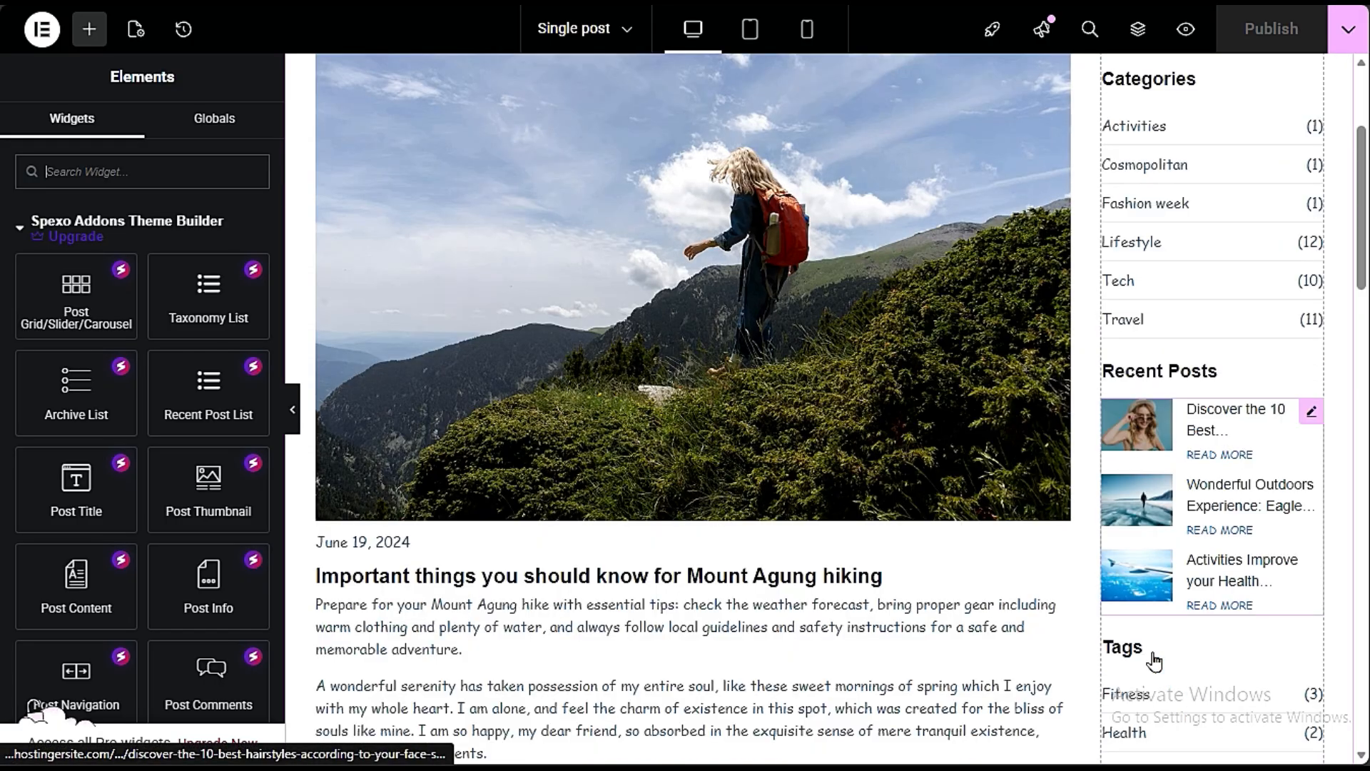
scroll(1154, 656, down, 3)
scroll(1013, 609, up, 6)
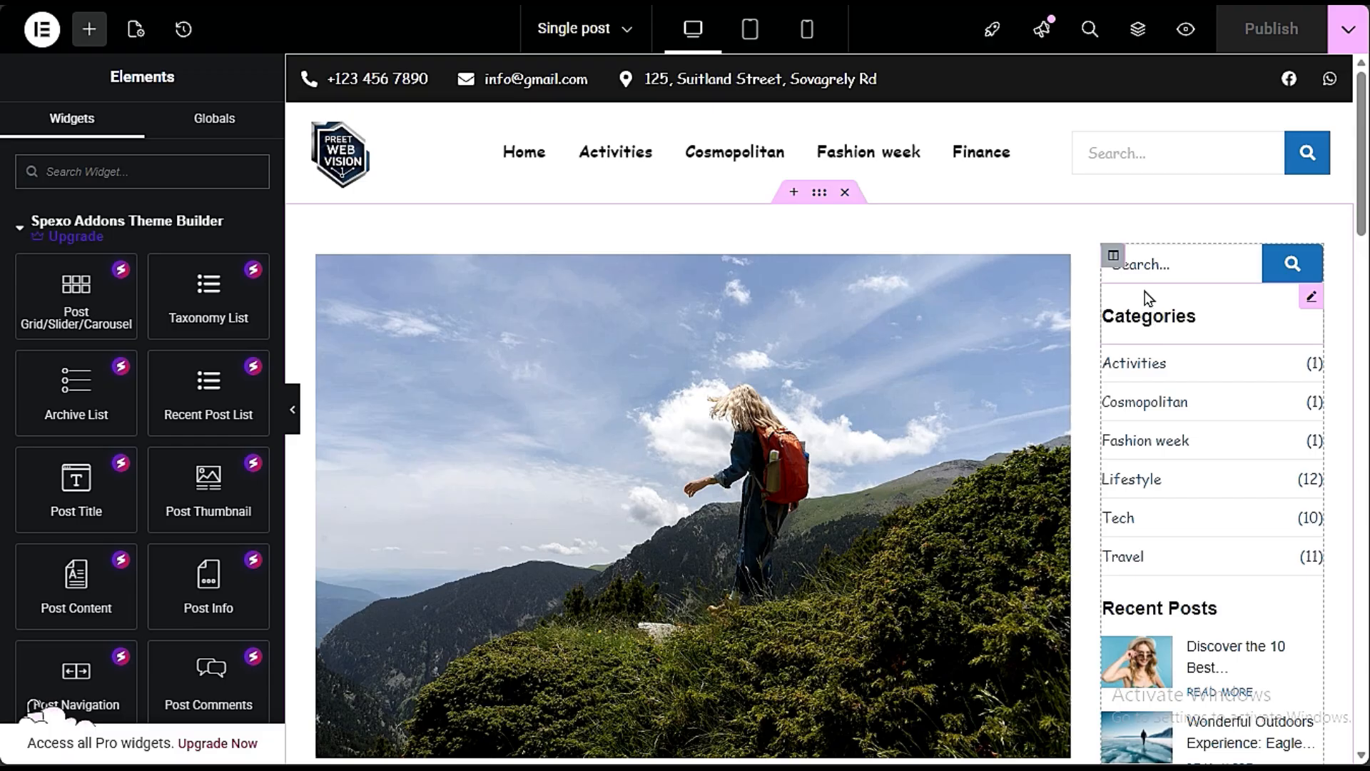
Step: Check the actions available for the sidebar column and look through its Categories, Recent Posts and Tags sections
right_click(1113, 255)
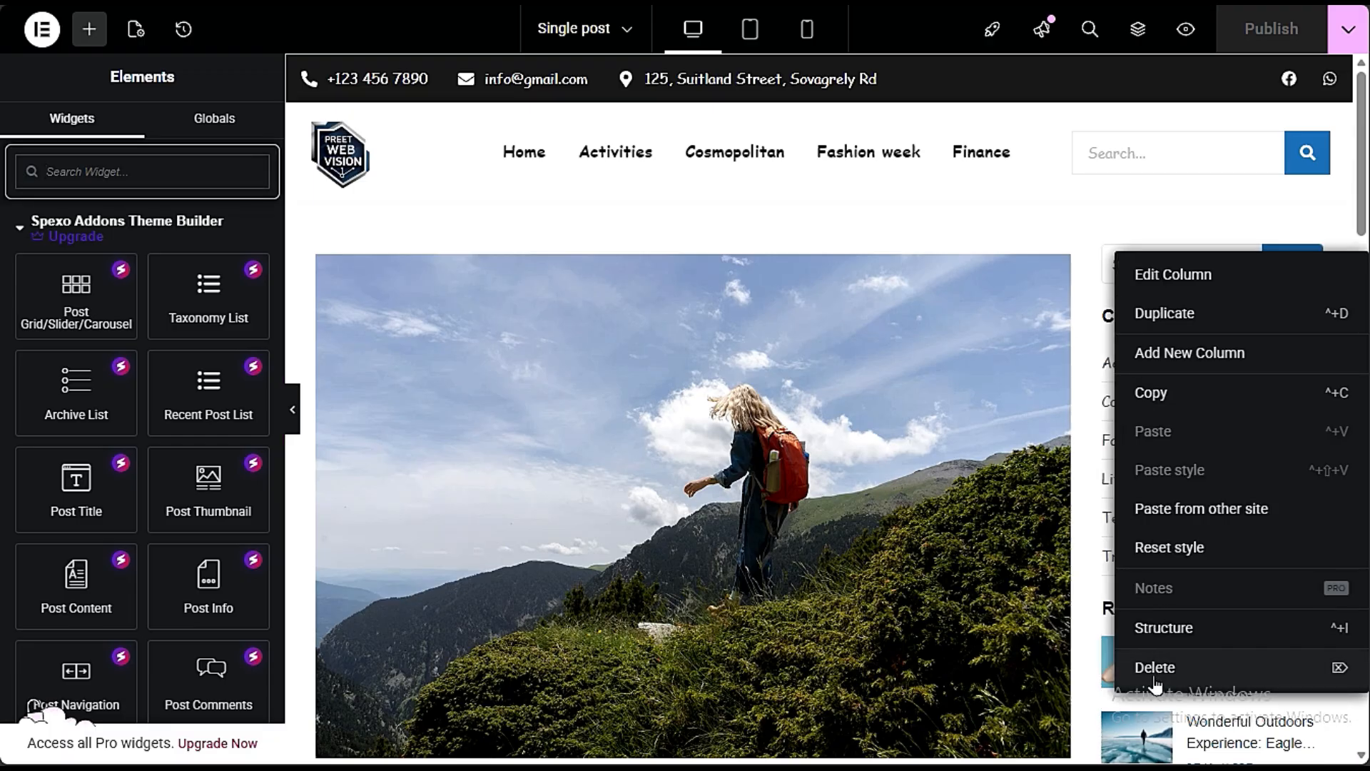
click(1090, 247)
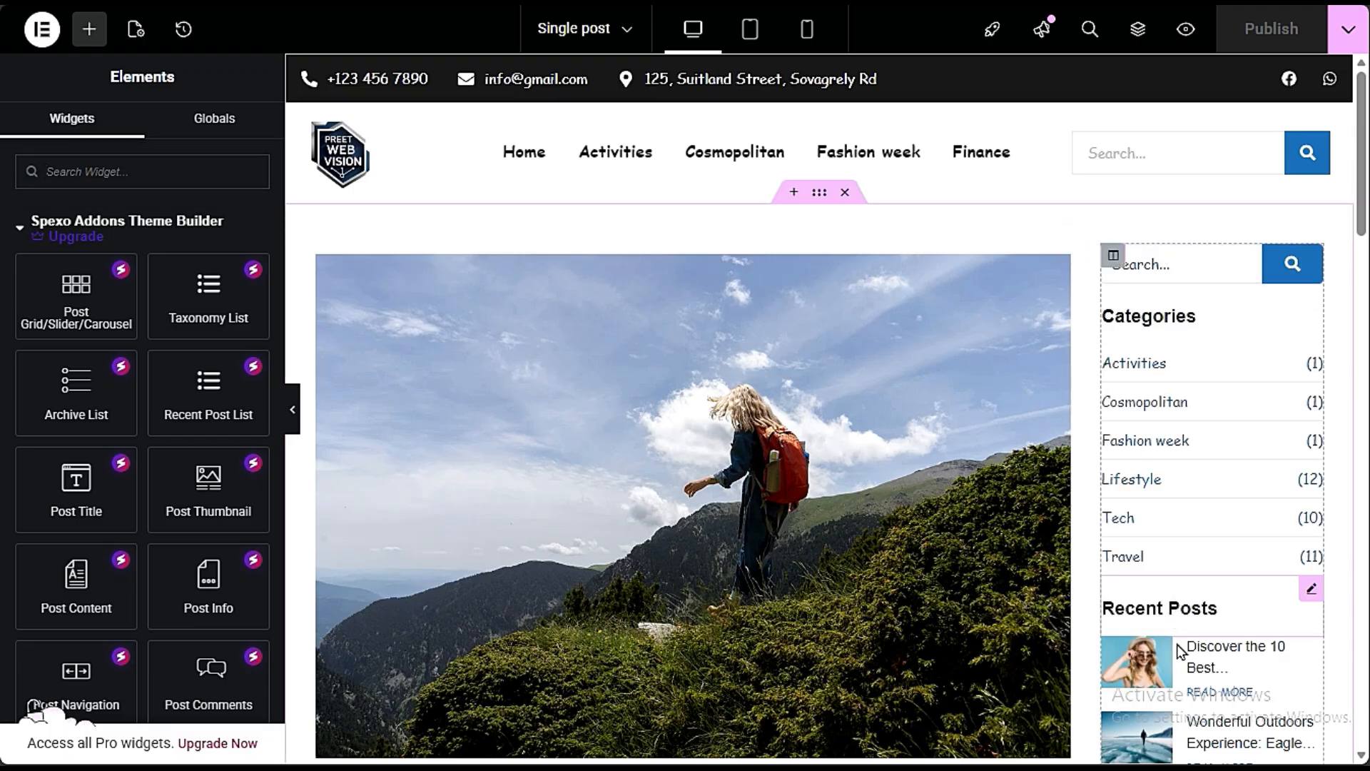
scroll(1176, 643, down, 10)
scroll(1178, 709, down, 5)
scroll(1177, 704, up, 11)
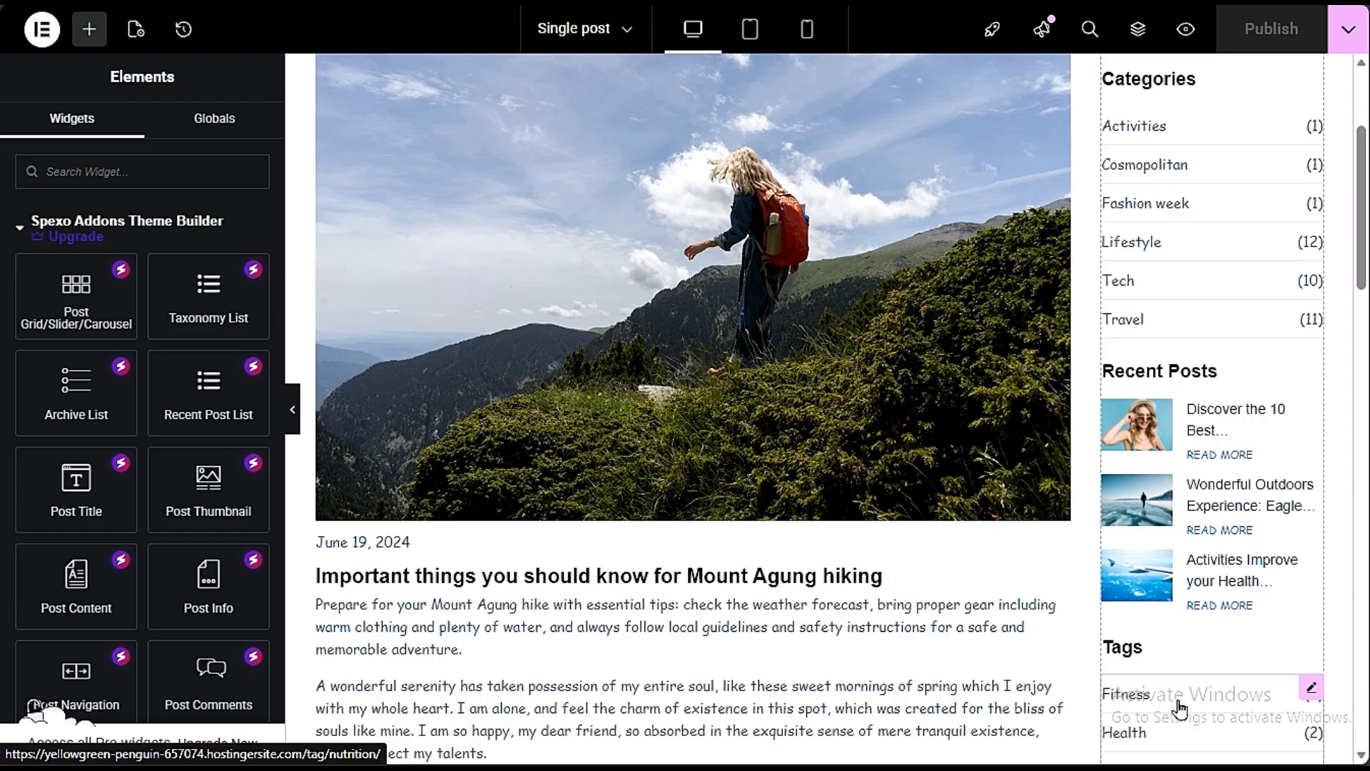
scroll(1150, 335, up, 5)
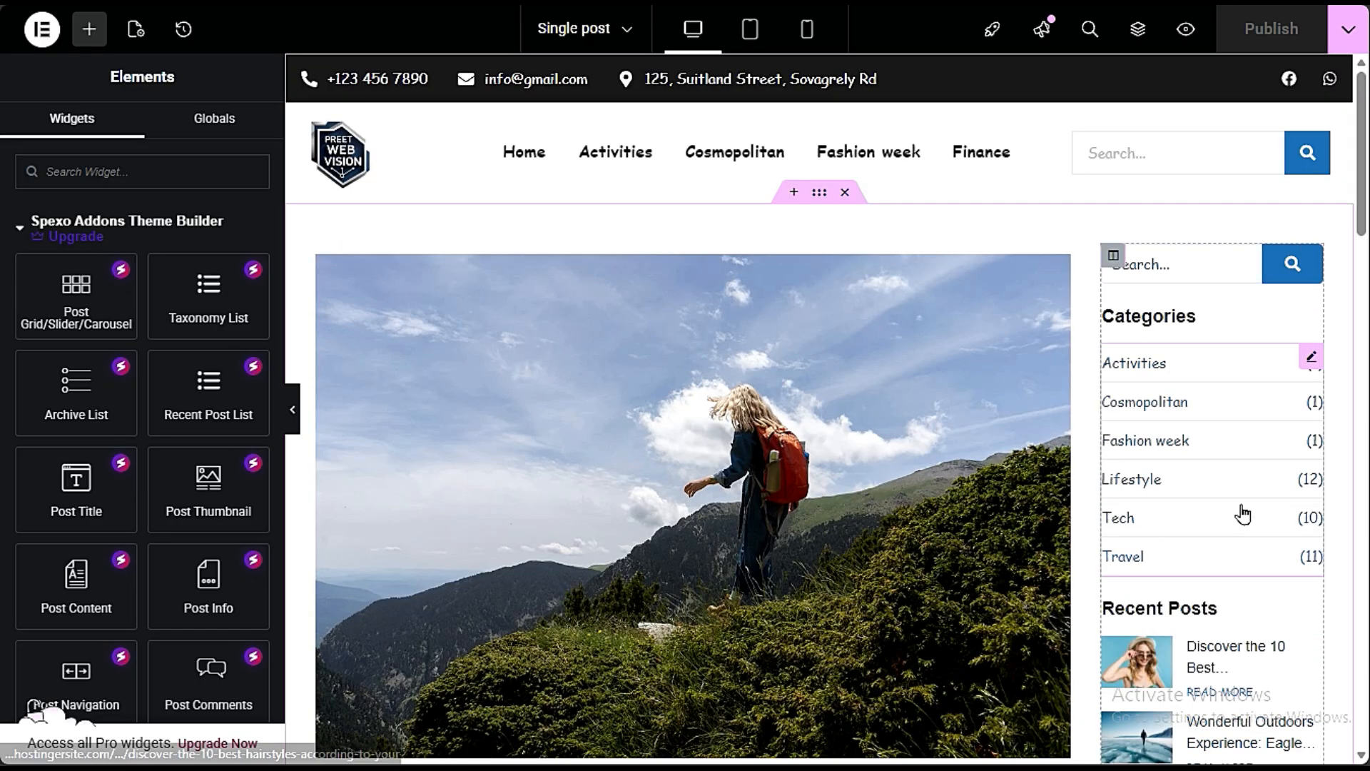
Step: Open the settings of the Recent Posts heading and of the post grid beneath it in the sidebar
scroll(1242, 510, down, 5)
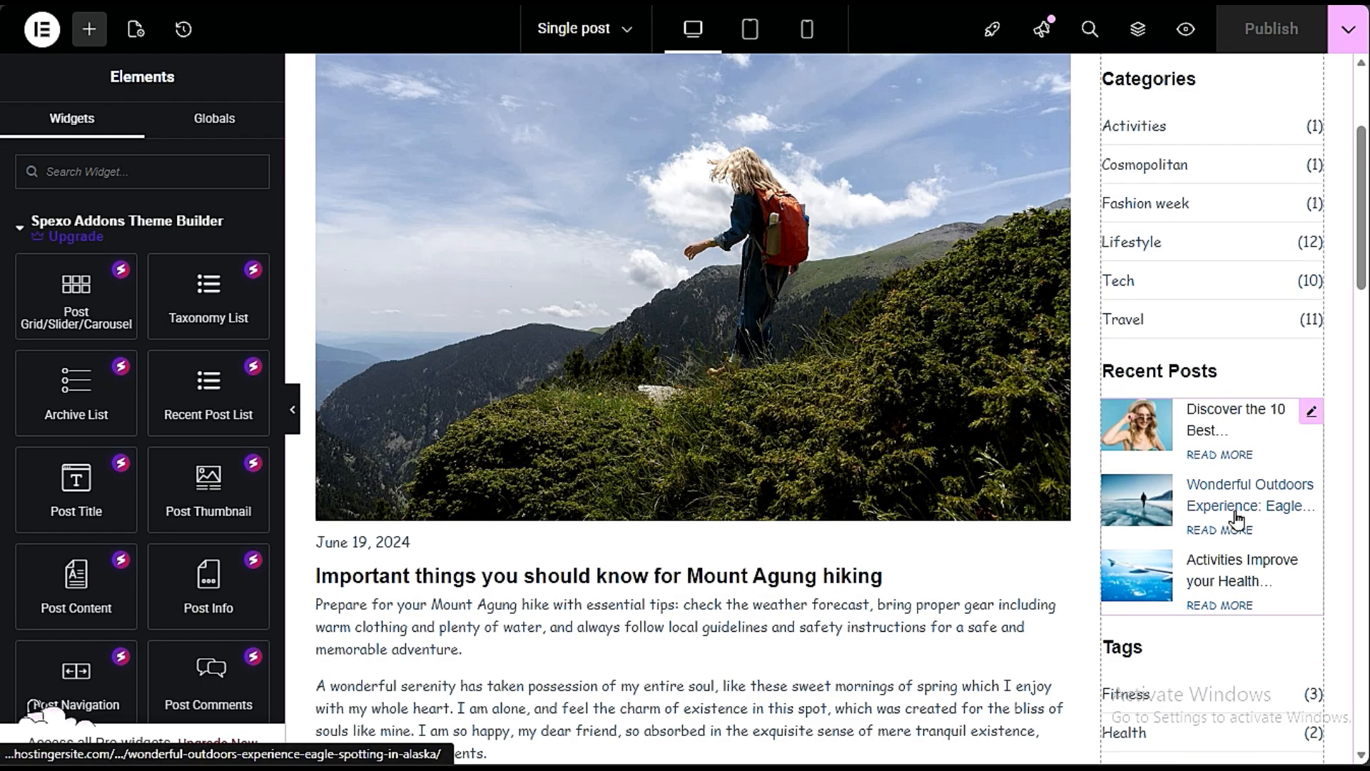
click(1198, 374)
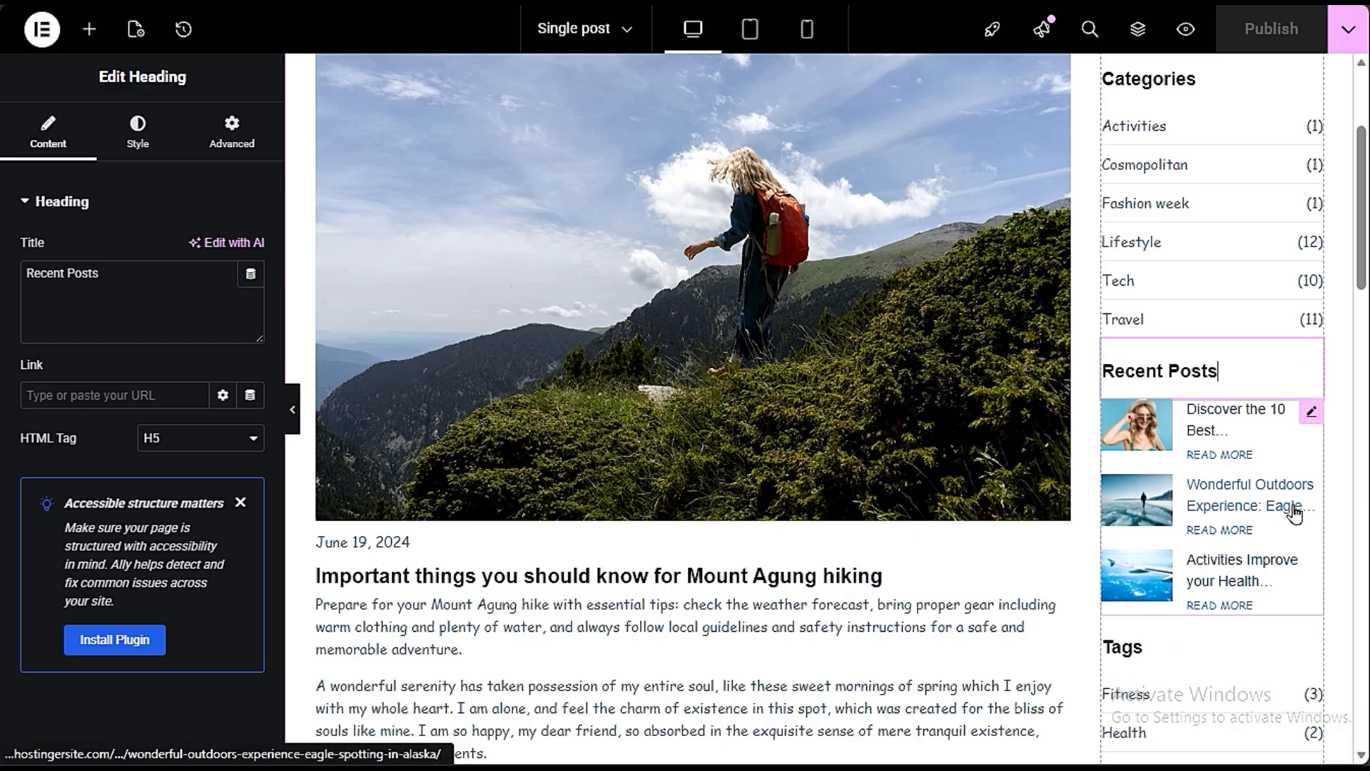
click(1298, 454)
Step: Open the settings of the Leave a Reply comment form, check its available actions, and look over the form, post content and sidebar
scroll(857, 482, down, 10)
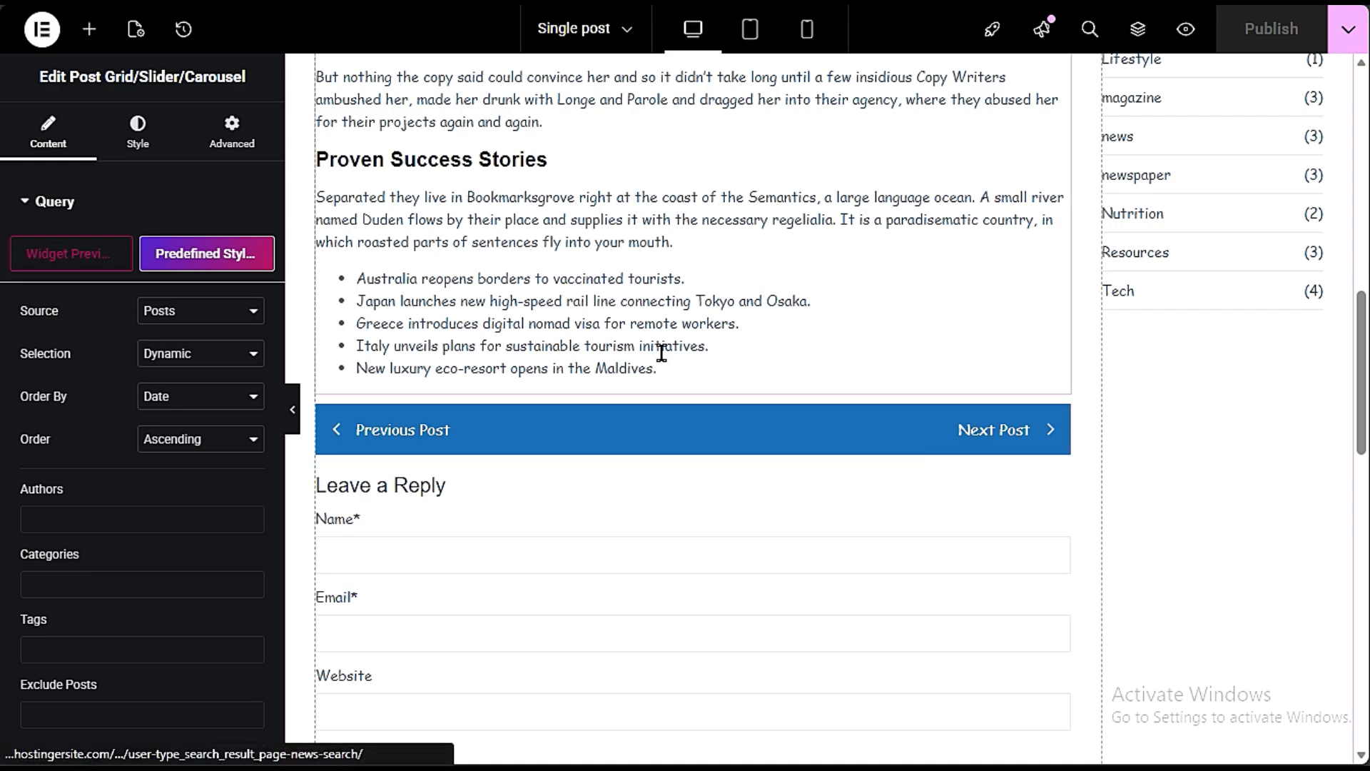
scroll(661, 360, down, 3)
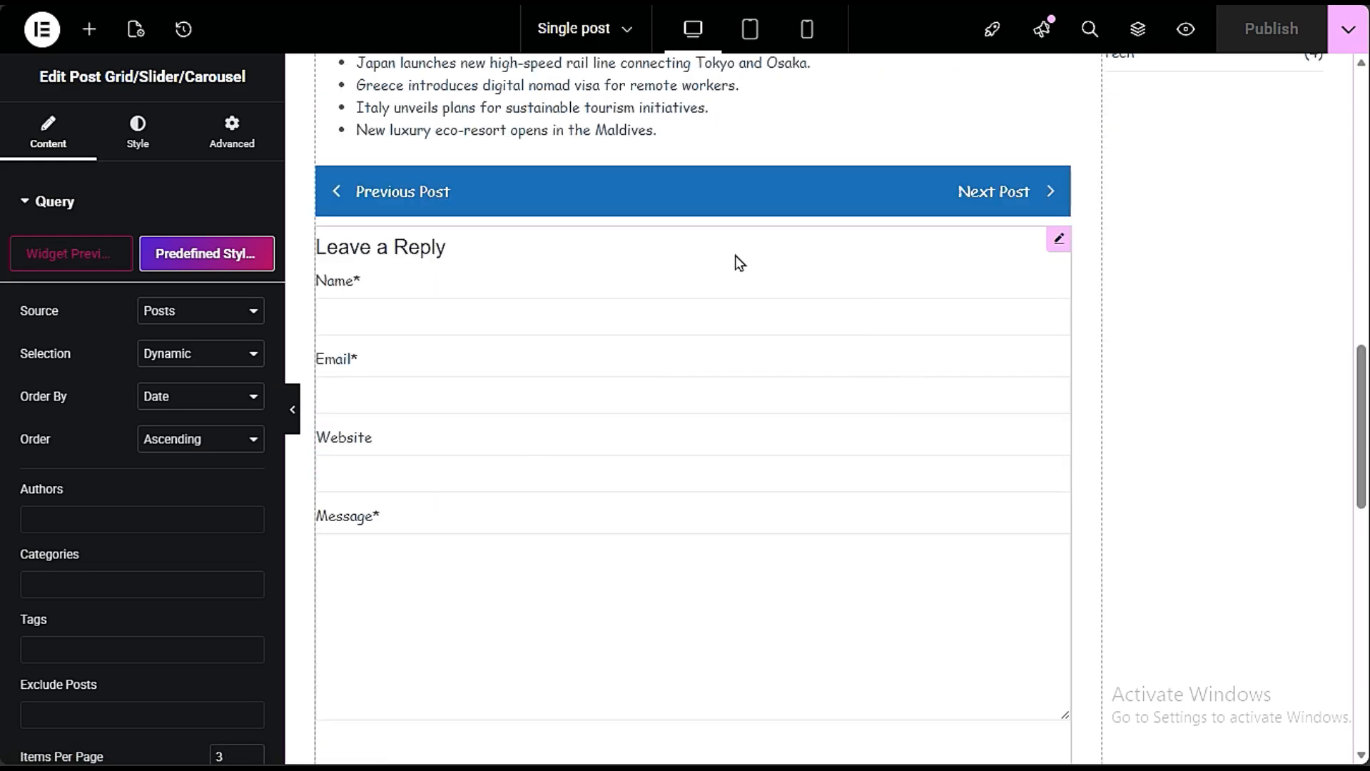
right_click(658, 261)
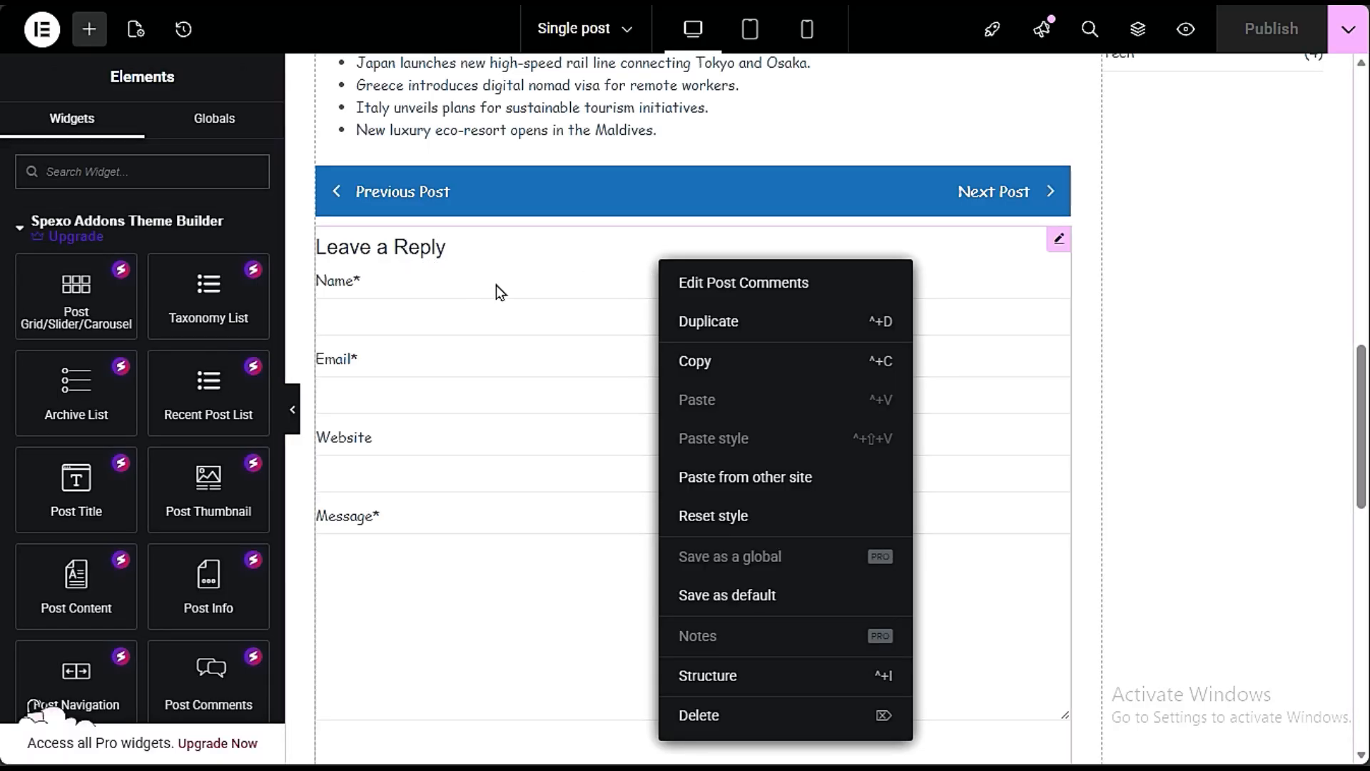
right_click(447, 267)
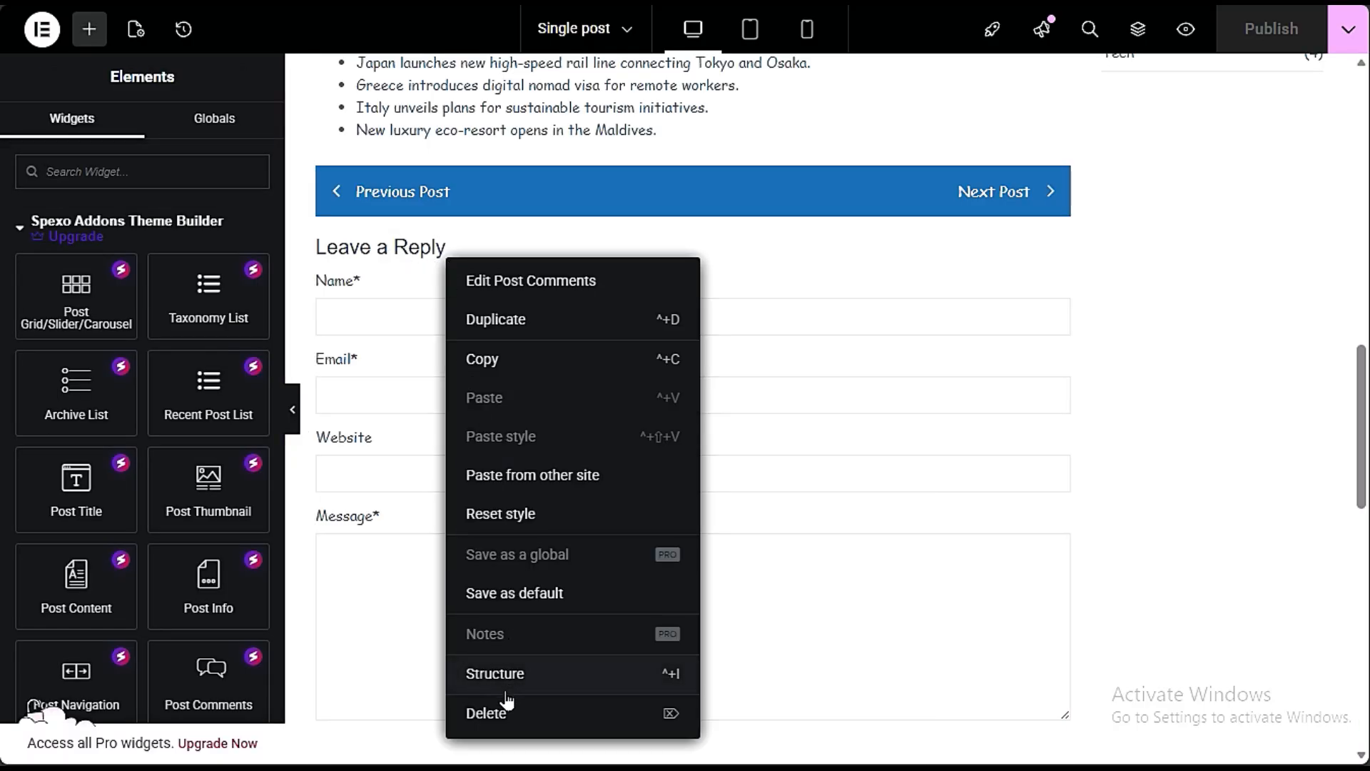
click(807, 261)
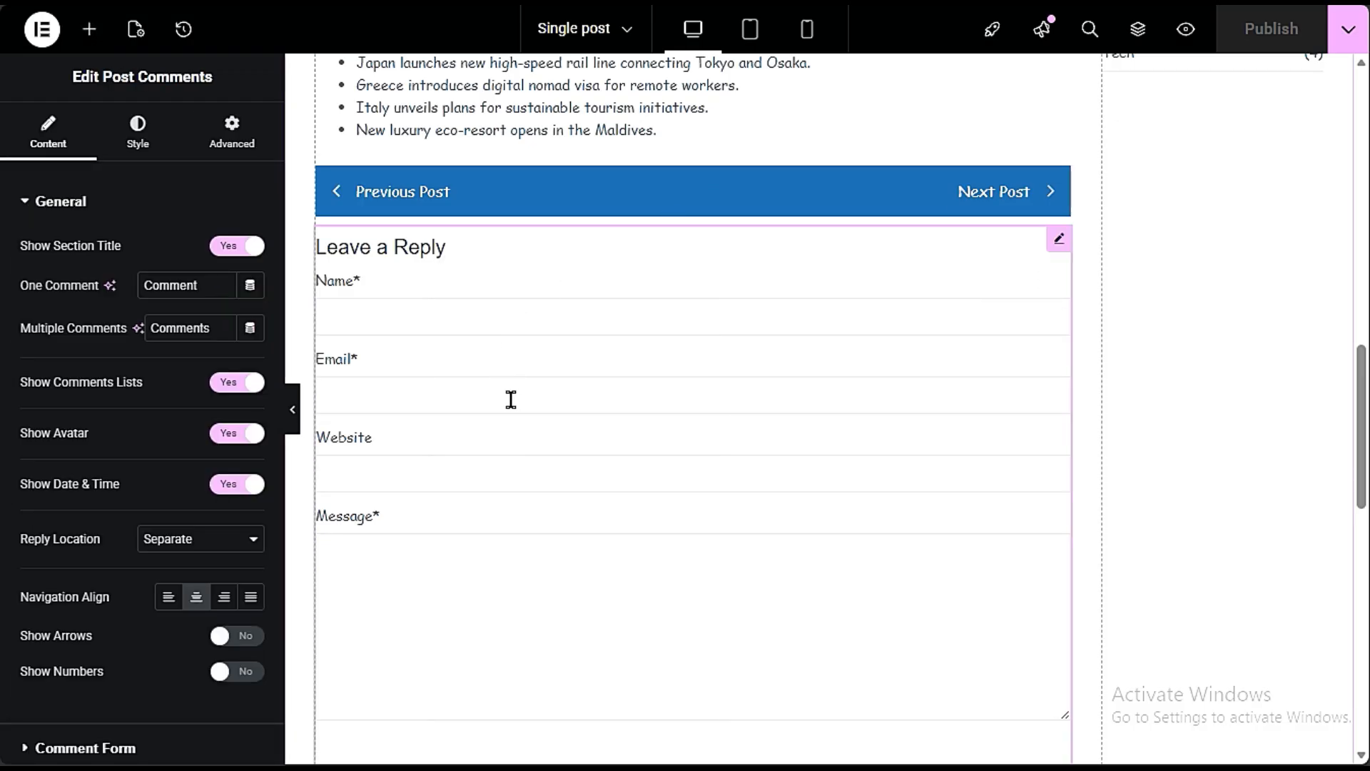
scroll(538, 389, down, 3)
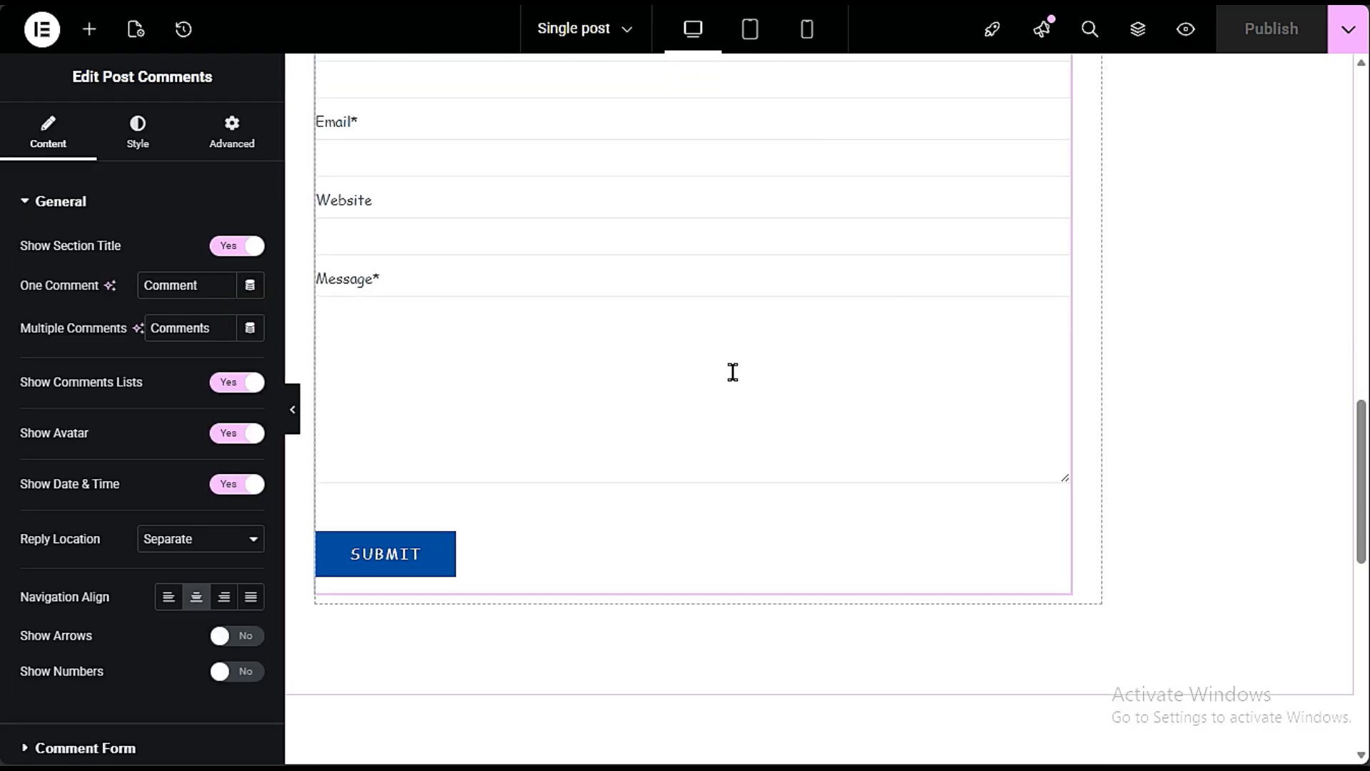
scroll(733, 371, up, 15)
scroll(739, 382, down, 6)
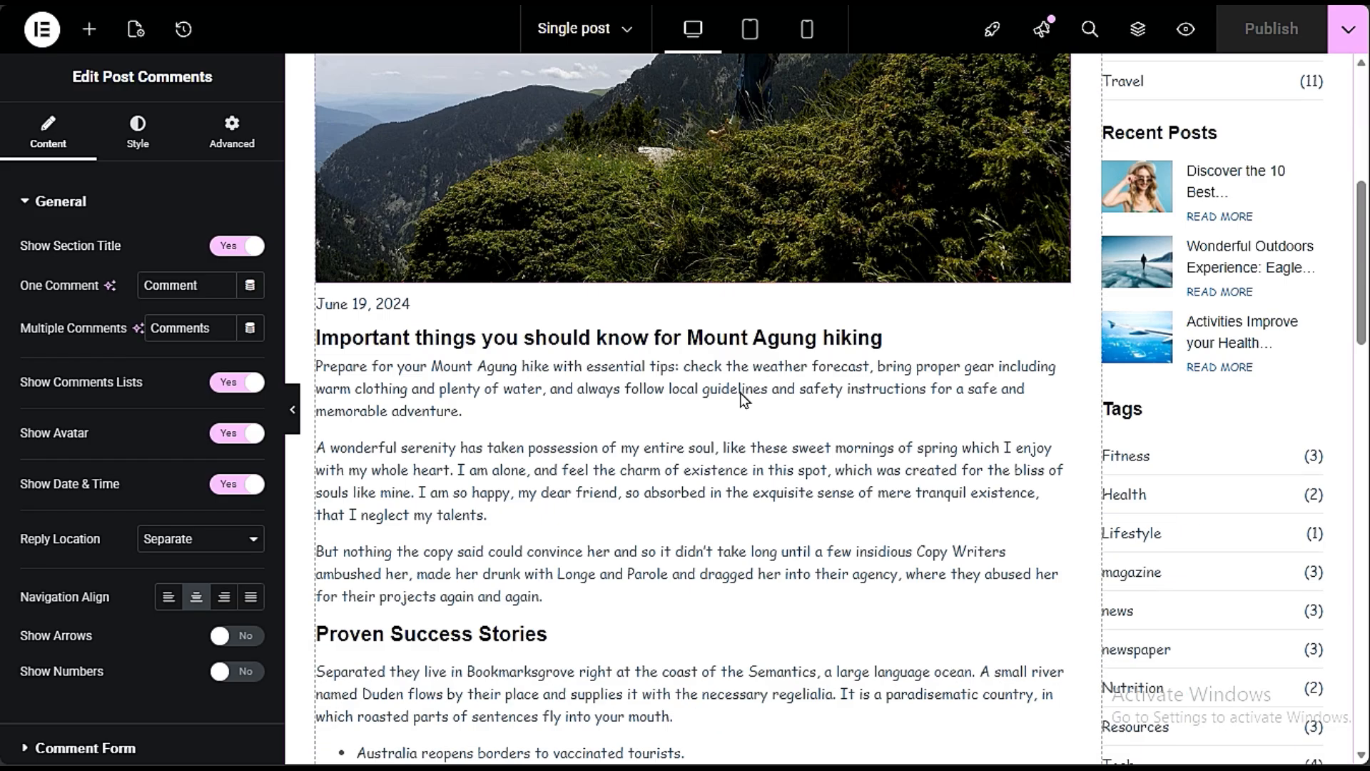
scroll(774, 443, up, 3)
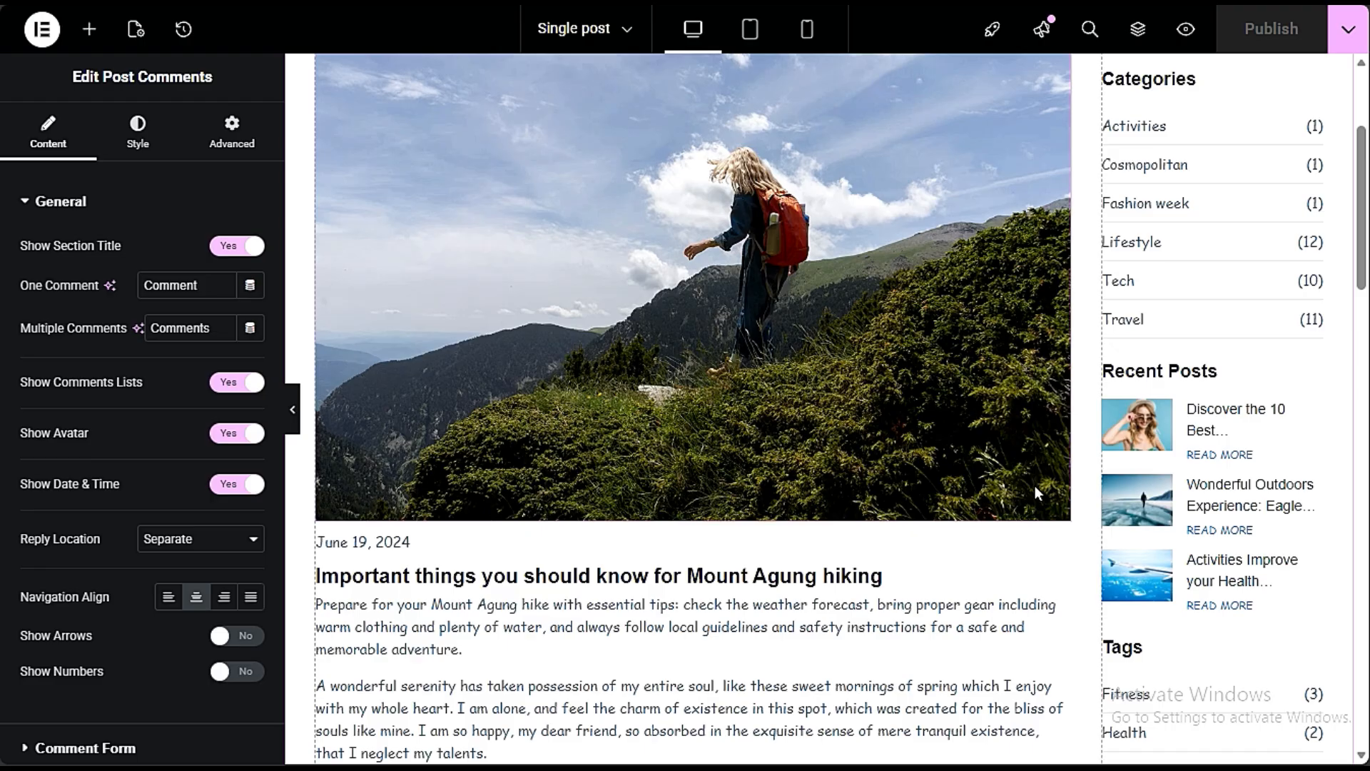
scroll(1079, 458, down, 10)
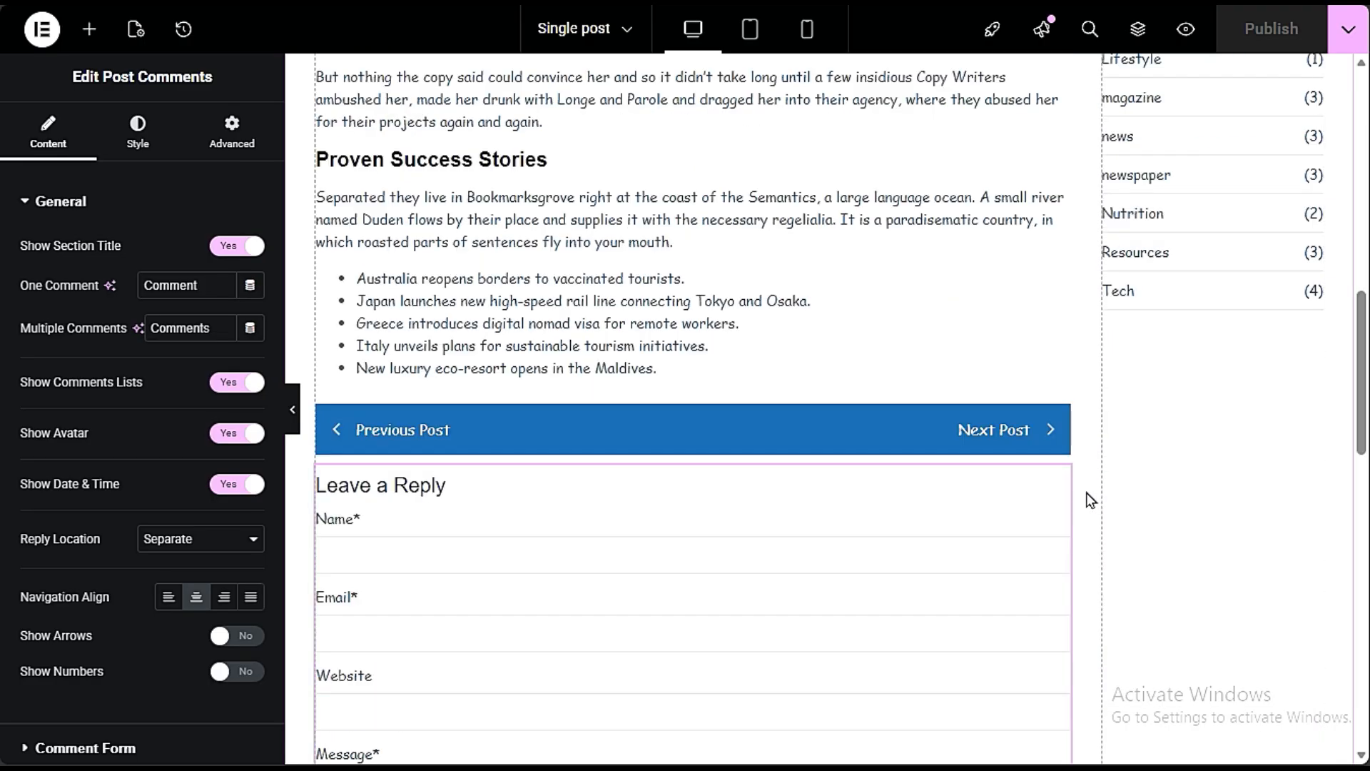
Step: Delete the Leave a Reply comment form below the post navigation in the Single post template
scroll(465, 470, down, 3)
right_click(577, 277)
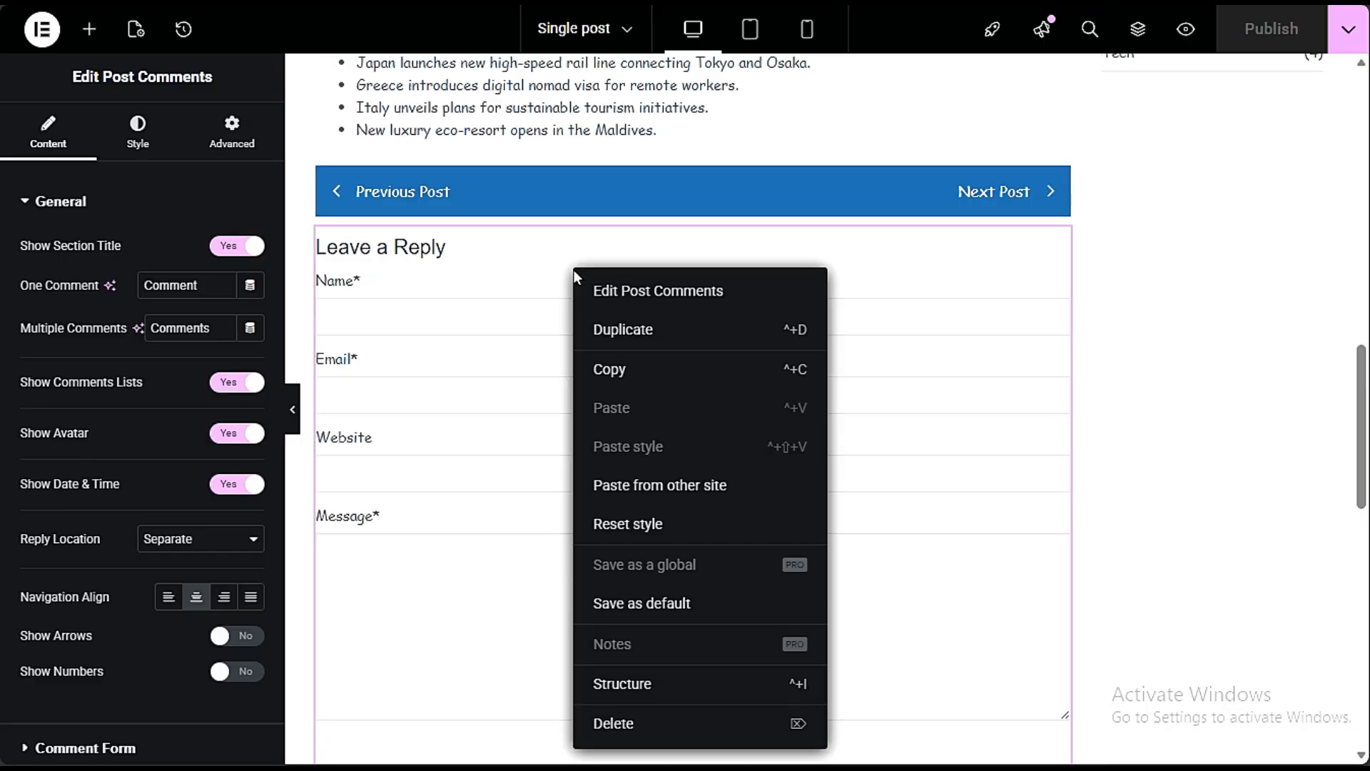
click(651, 724)
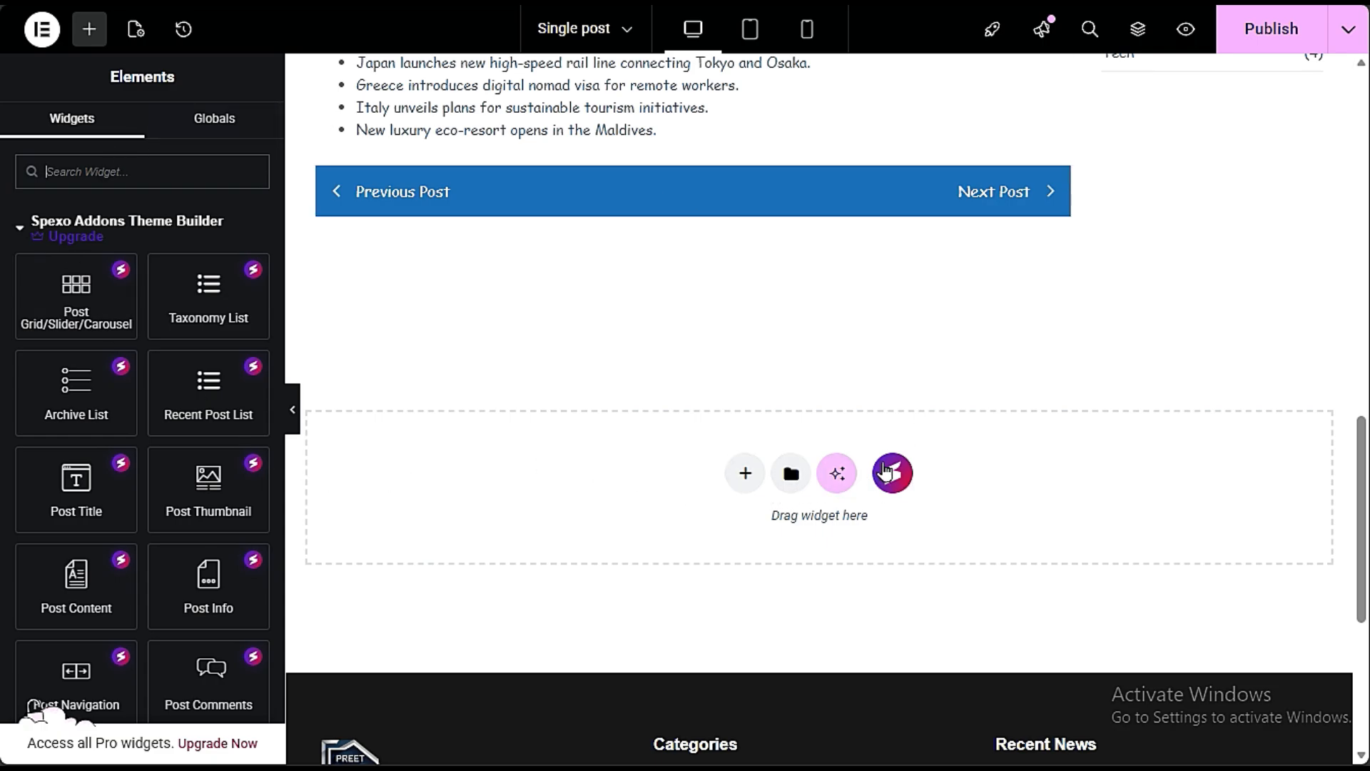
Step: Insert the free "Trending News & Blogs" section from the Spexo library below the post content
click(892, 475)
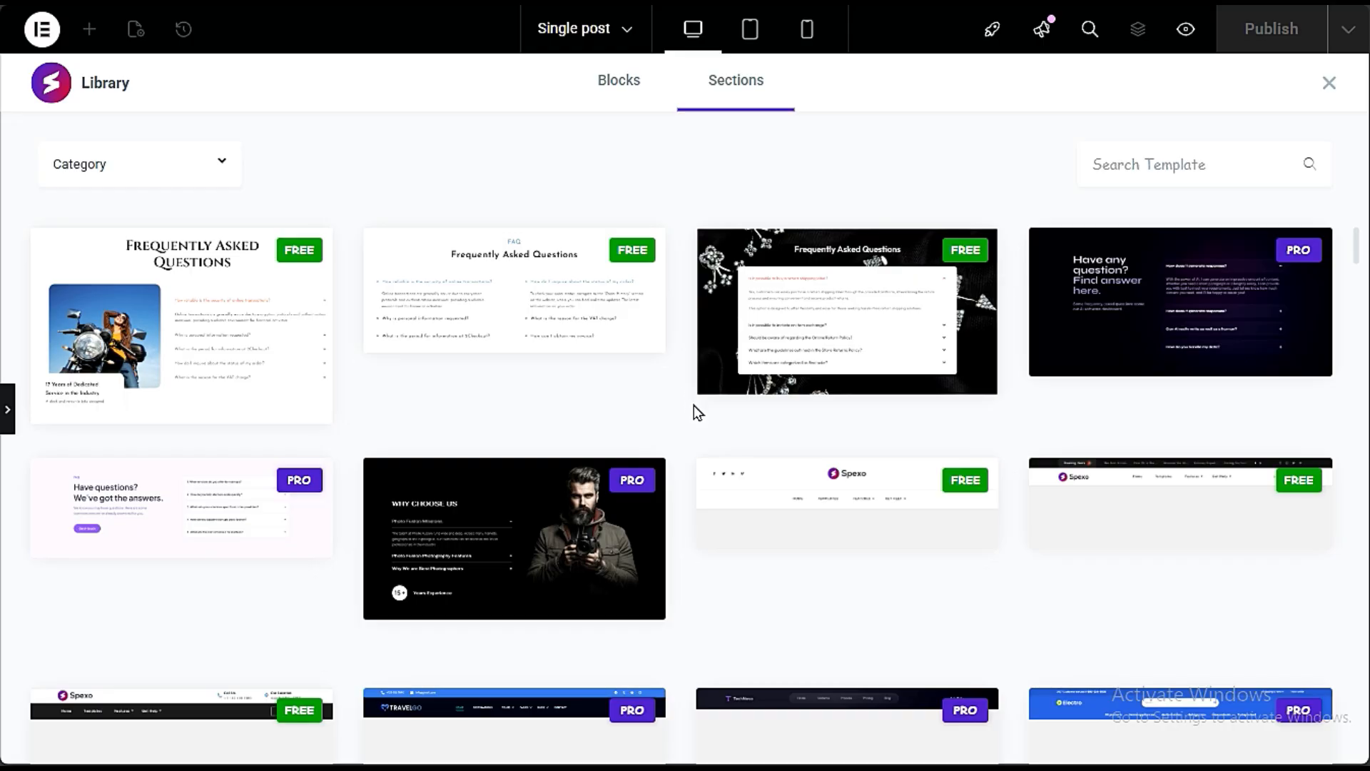
scroll(698, 432, down, 10)
scroll(698, 448, down, 15)
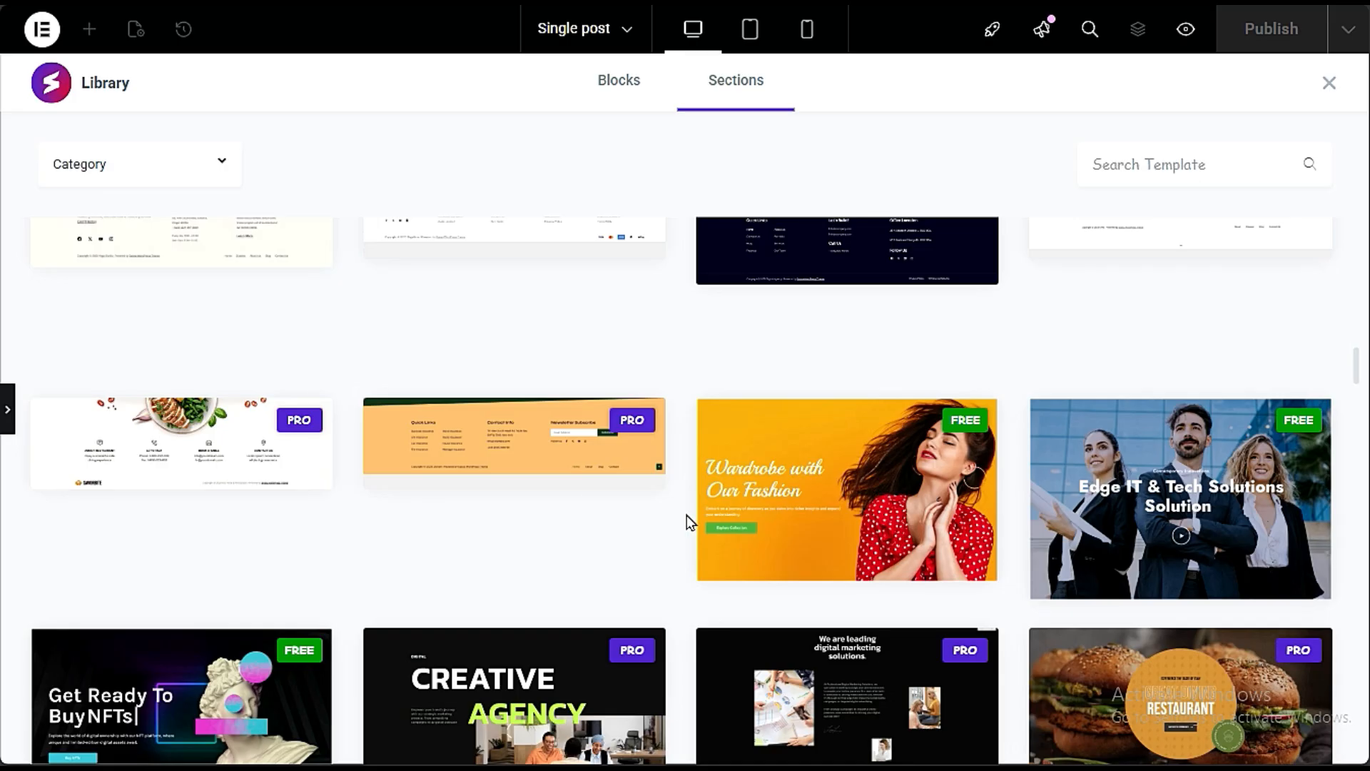
scroll(683, 474, down, 3)
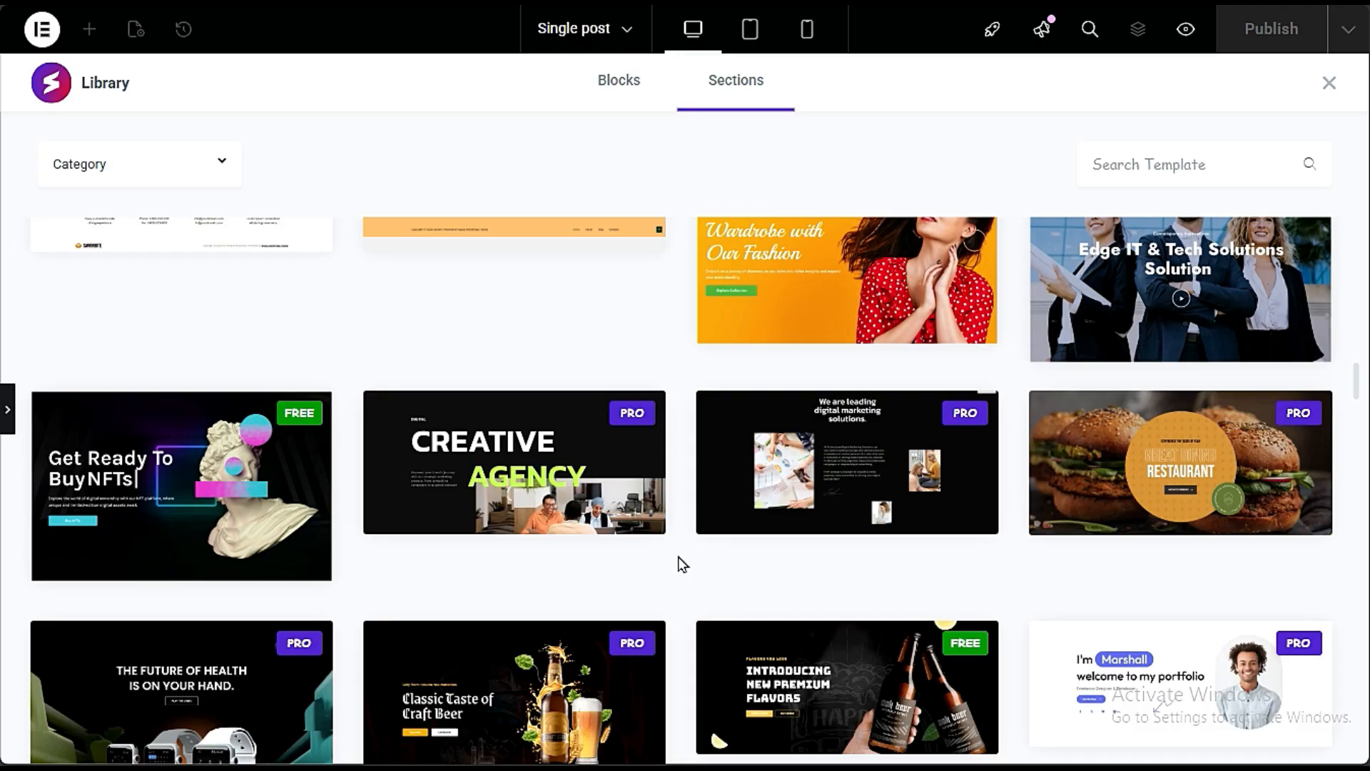
scroll(685, 563, down, 8)
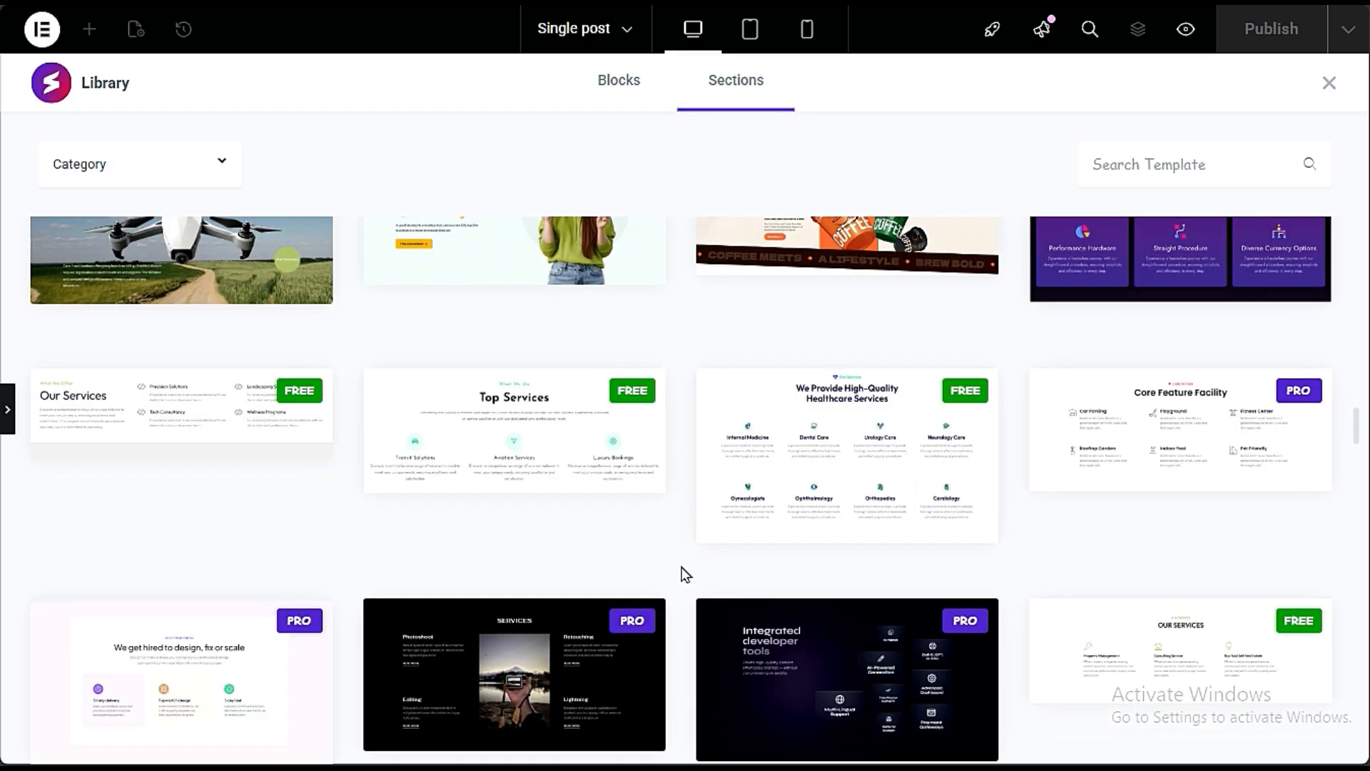
scroll(682, 568, down, 10)
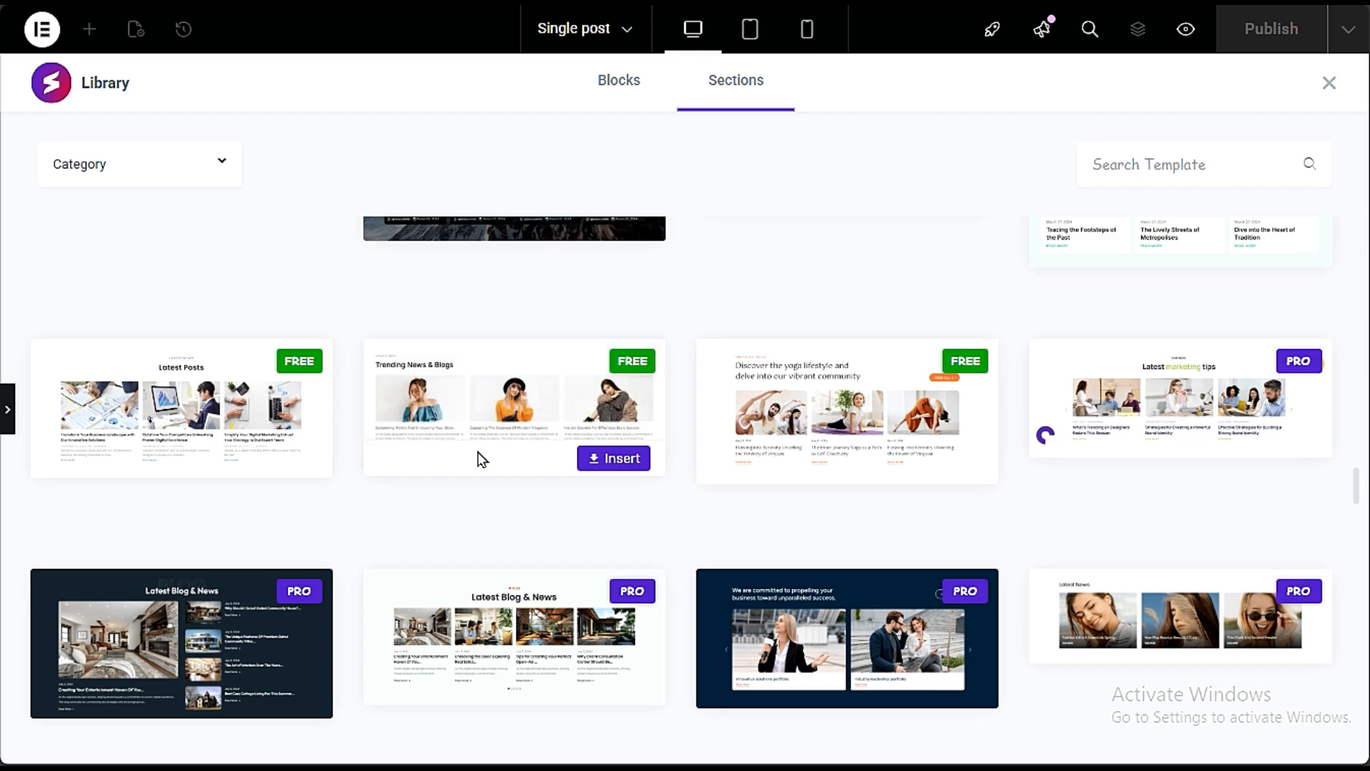
click(604, 458)
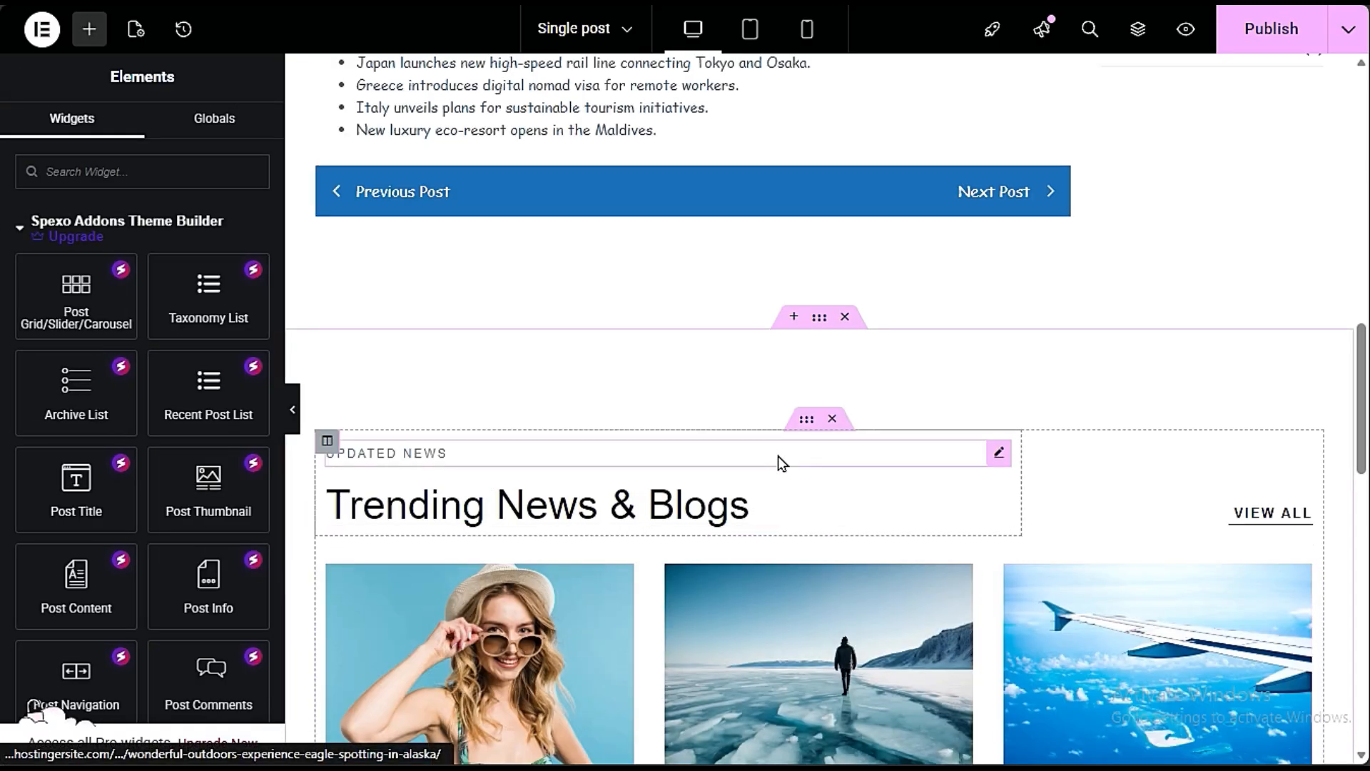
Step: Open the "Trending News & Blogs" heading of the inserted section and select its title text
scroll(779, 460, down, 3)
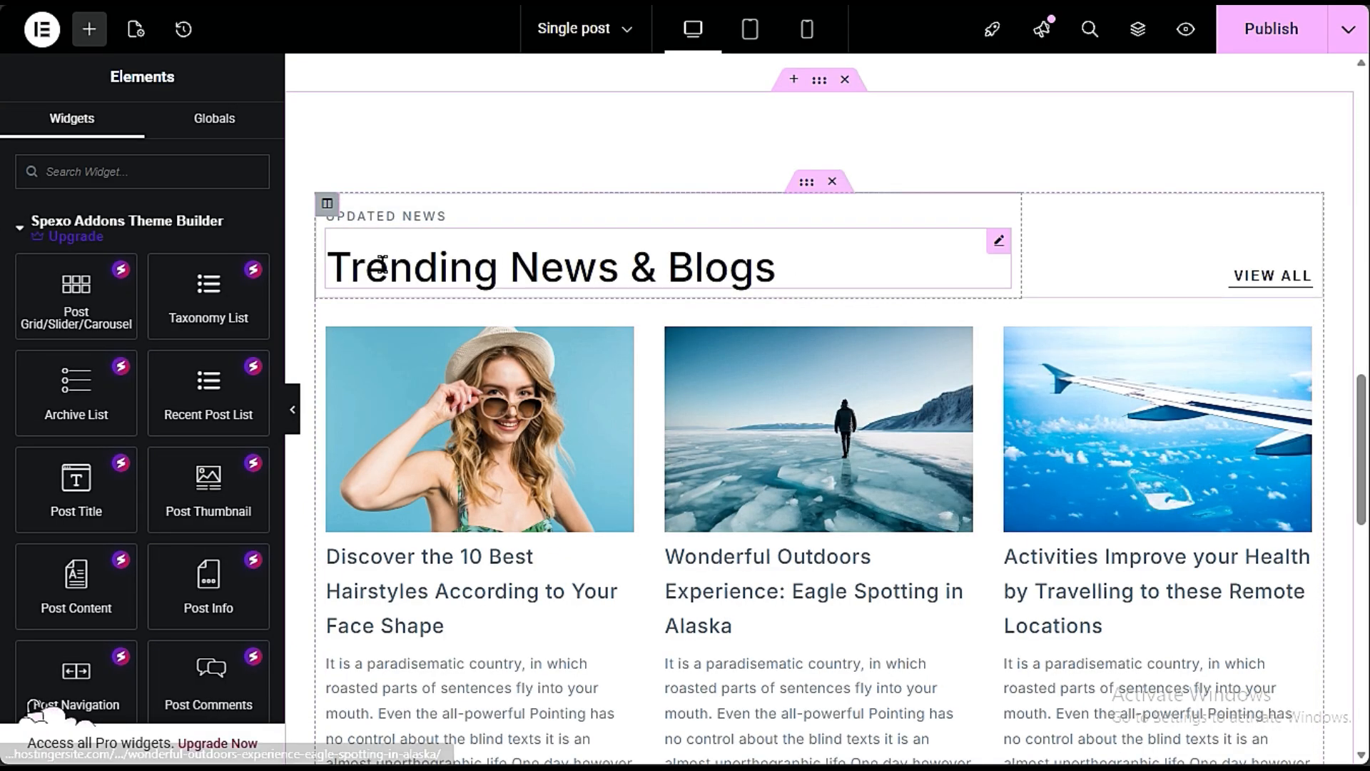
click(411, 278)
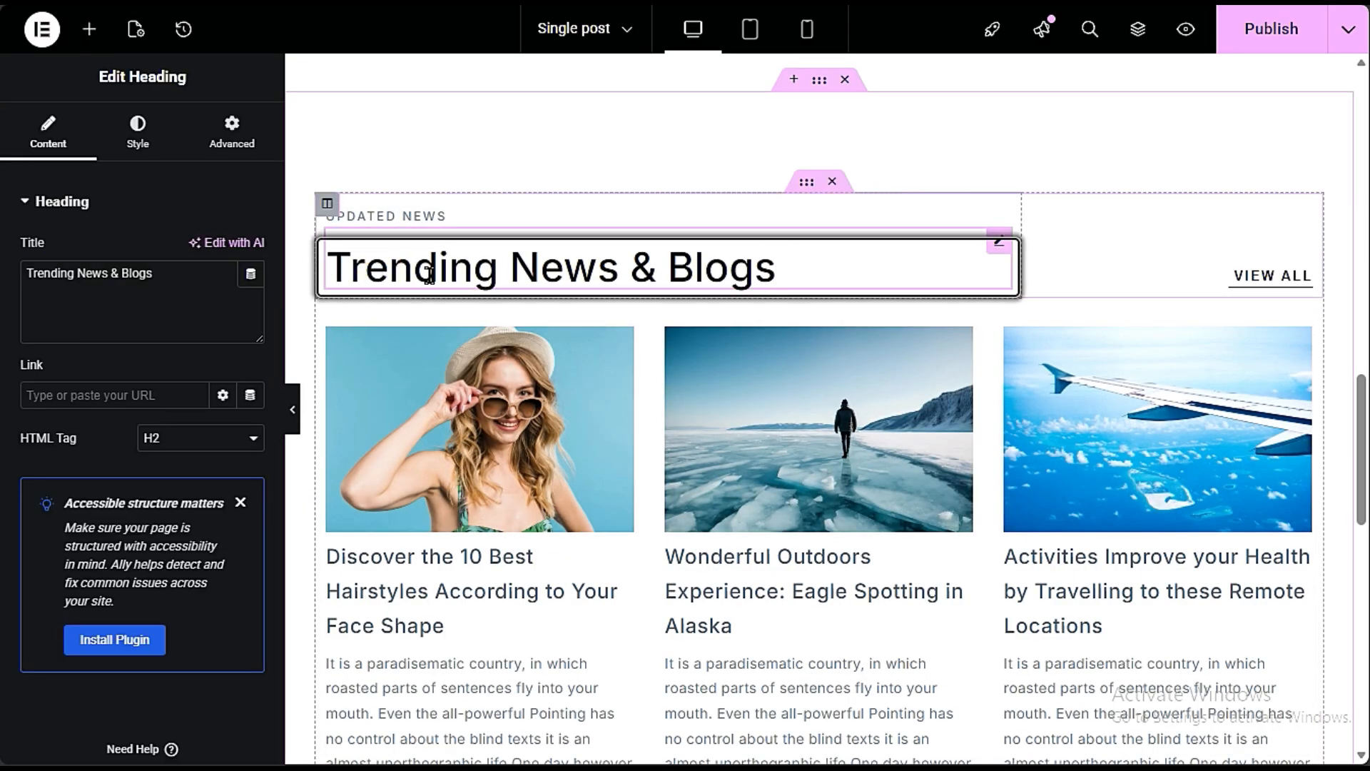
triple_click(94, 328)
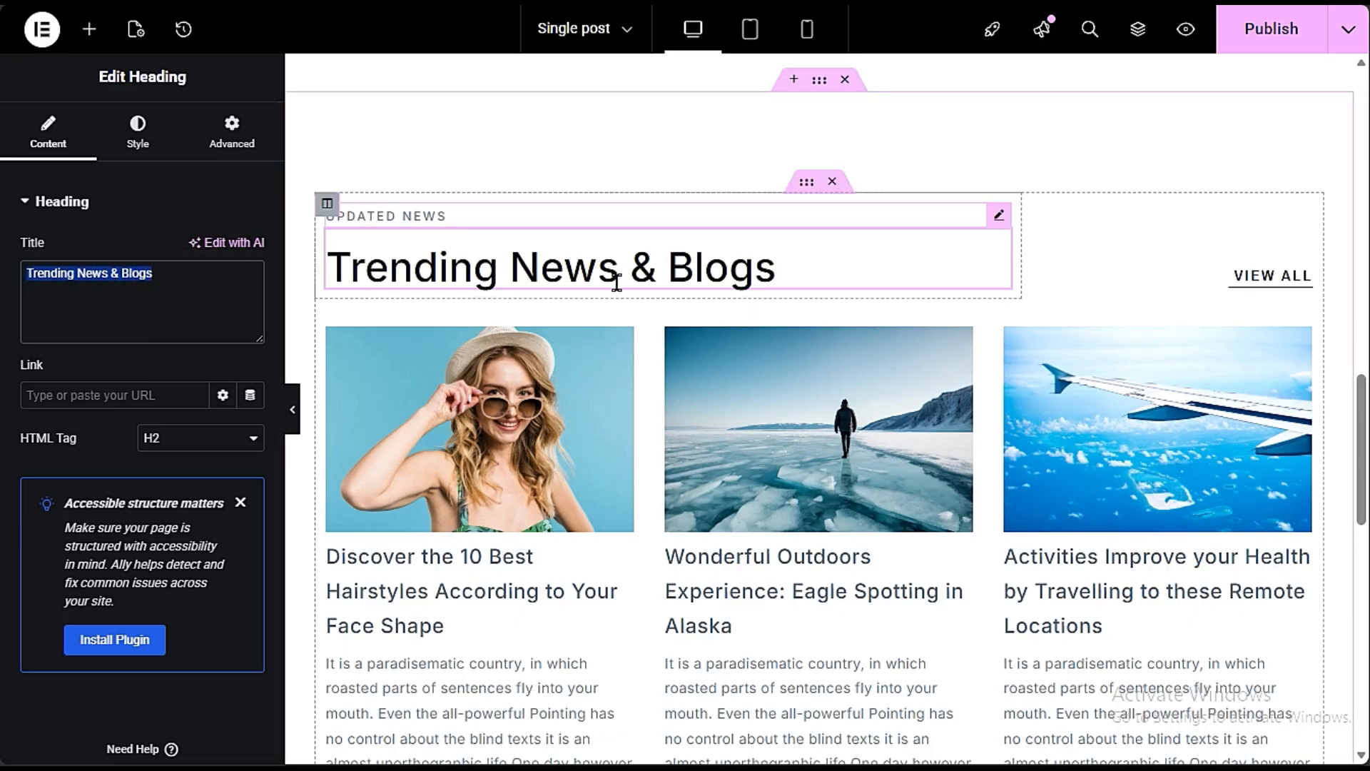
Step: Open the settings of the post grid under "Trending News & Blogs" and review its query options
scroll(806, 433, down, 3)
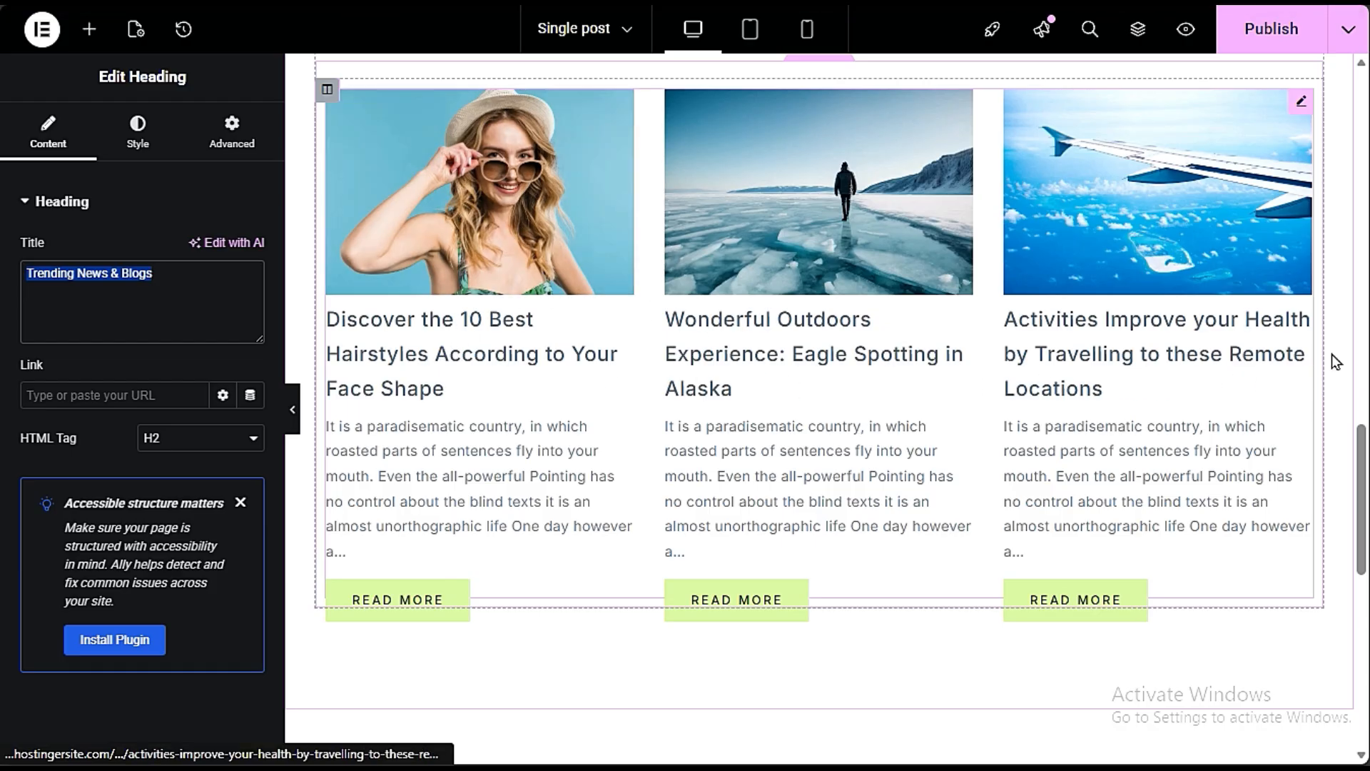
click(628, 325)
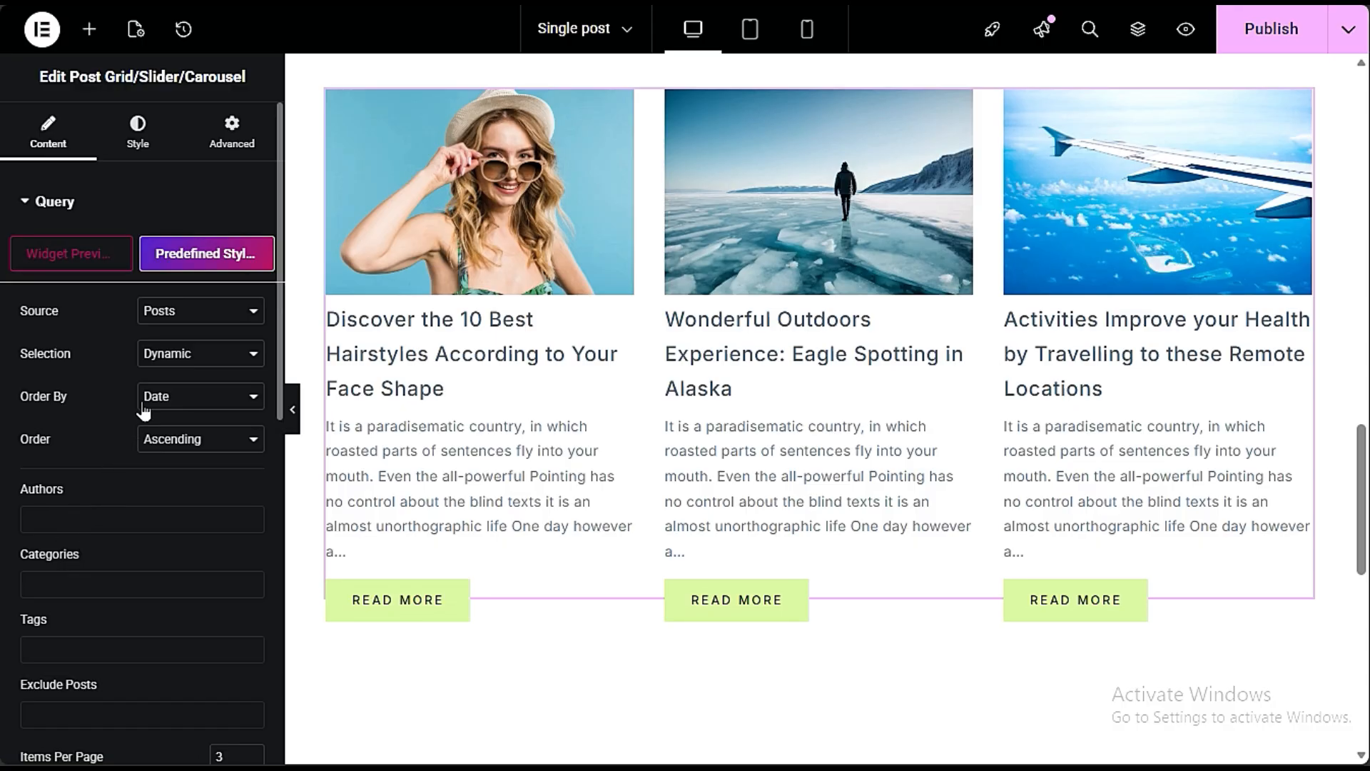
click(173, 361)
click(176, 366)
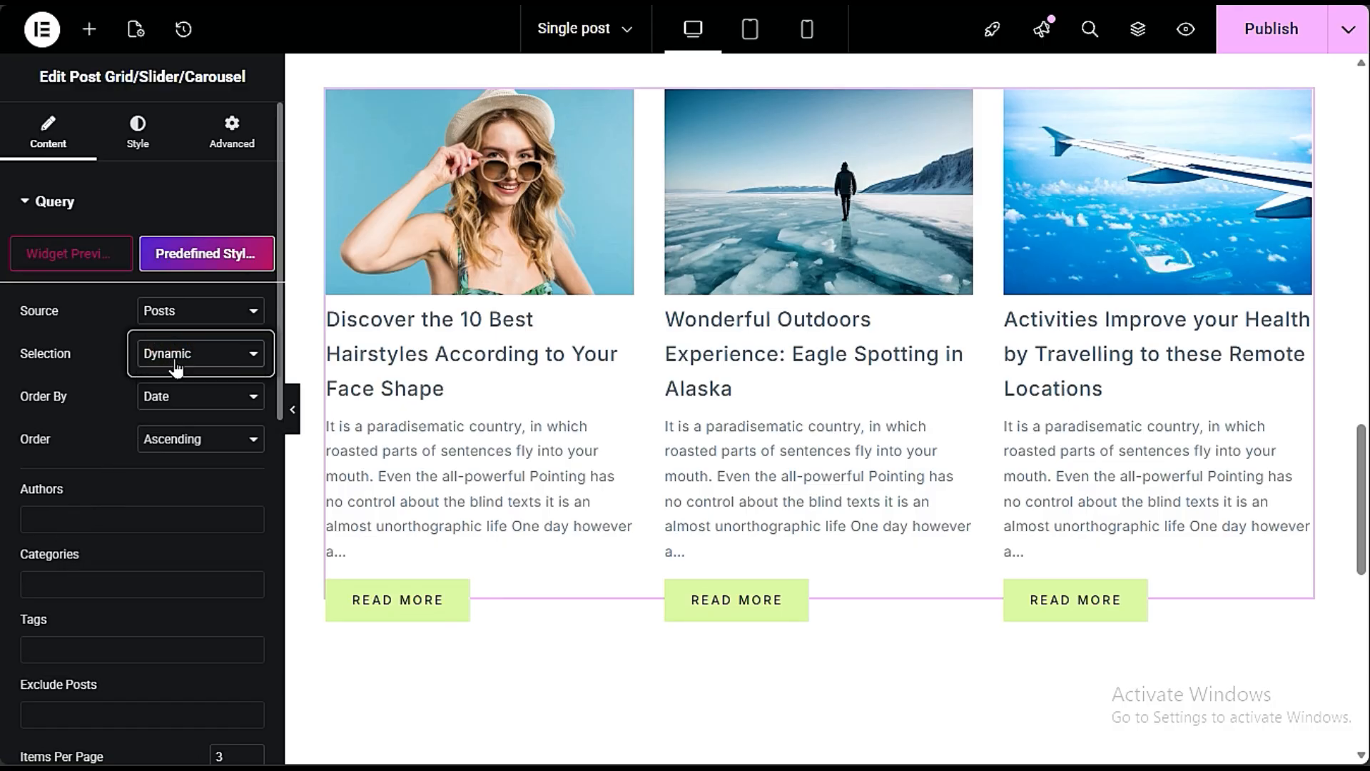
click(188, 405)
click(190, 408)
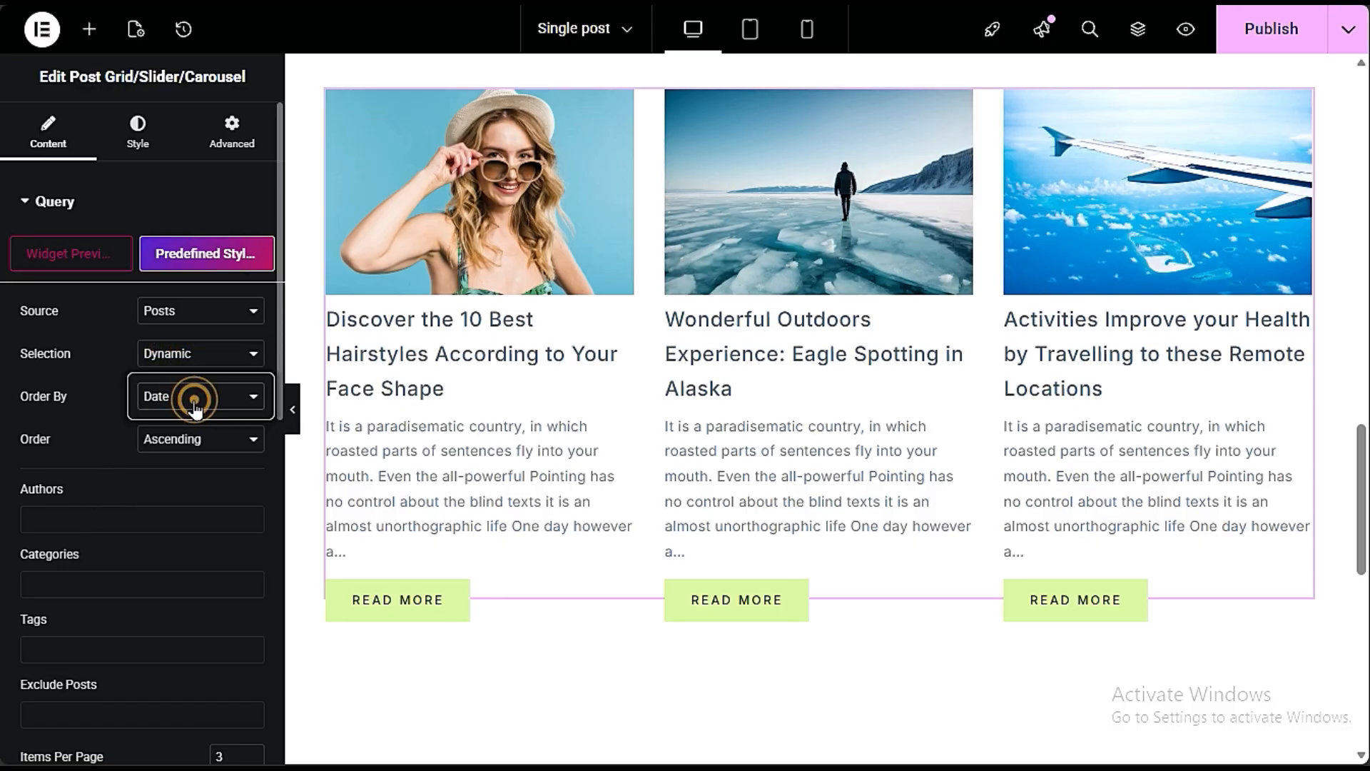
click(153, 442)
click(153, 465)
scroll(143, 521, down, 3)
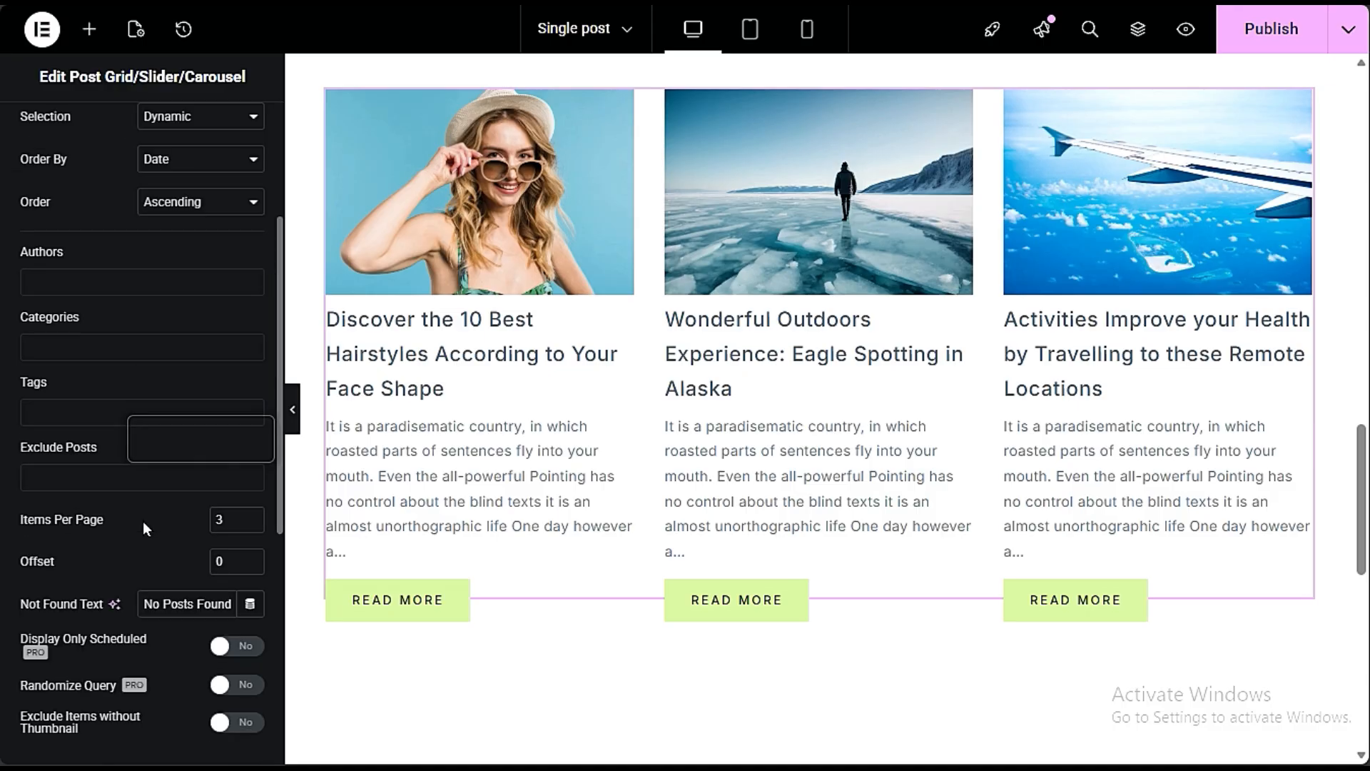
scroll(160, 510, down, 3)
scroll(155, 516, up, 6)
Step: Try Current Query as the source of the Trending News & Blogs post grid and set the source back to Posts
click(184, 312)
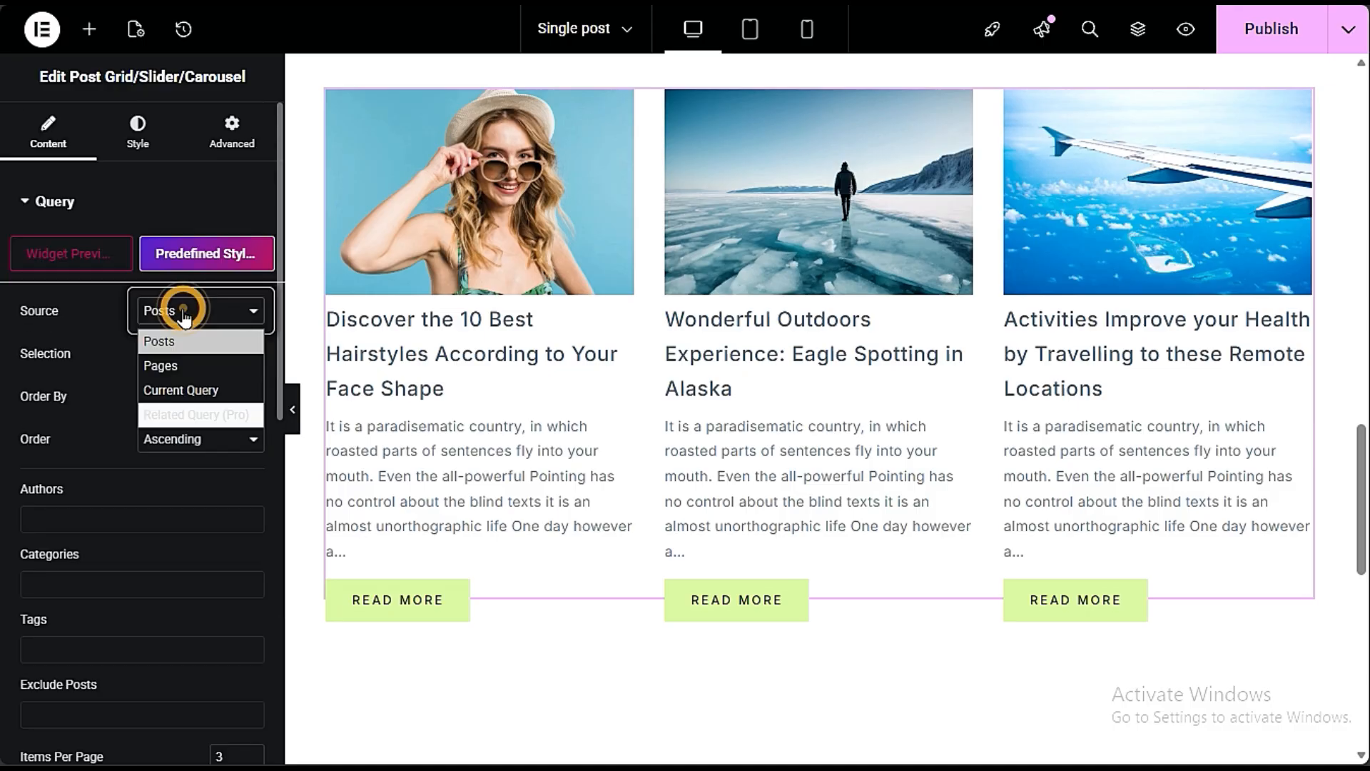
click(188, 396)
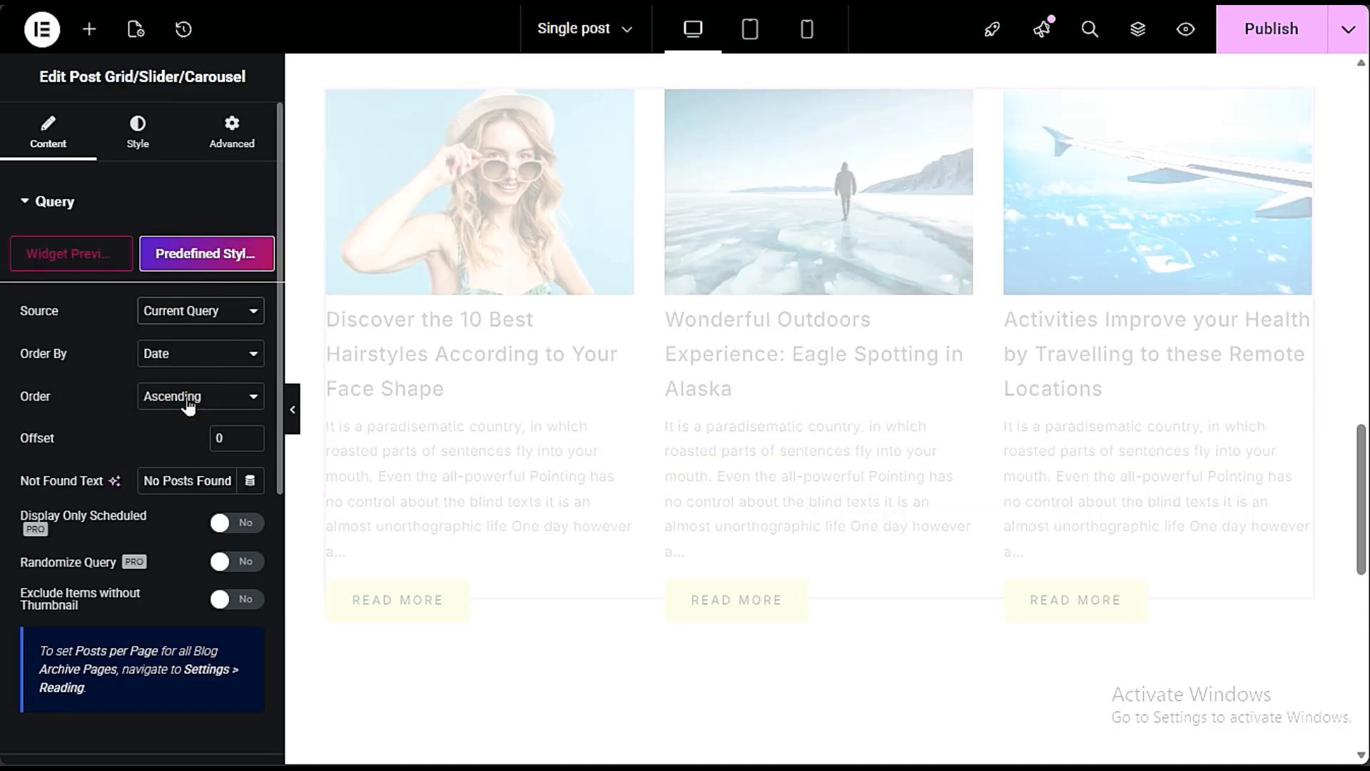
scroll(428, 492, down, 10)
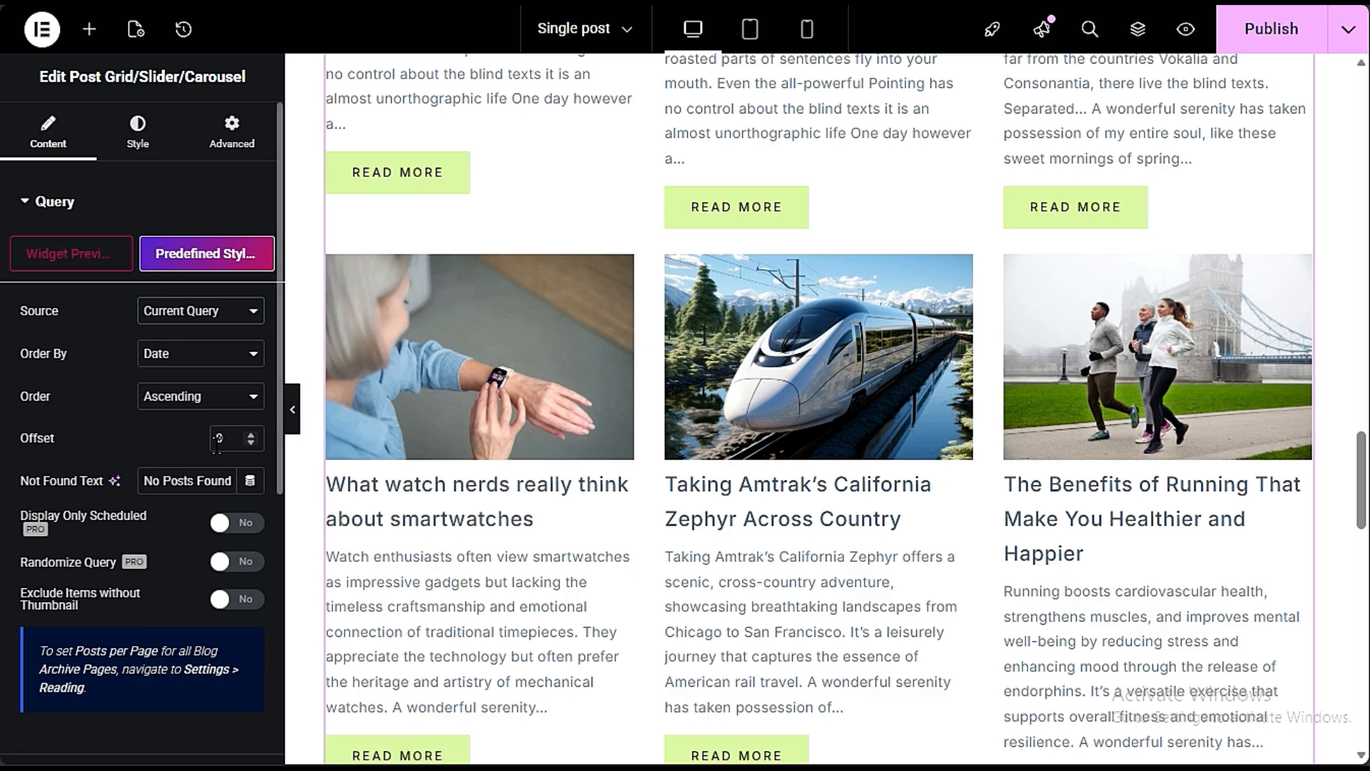
click(210, 319)
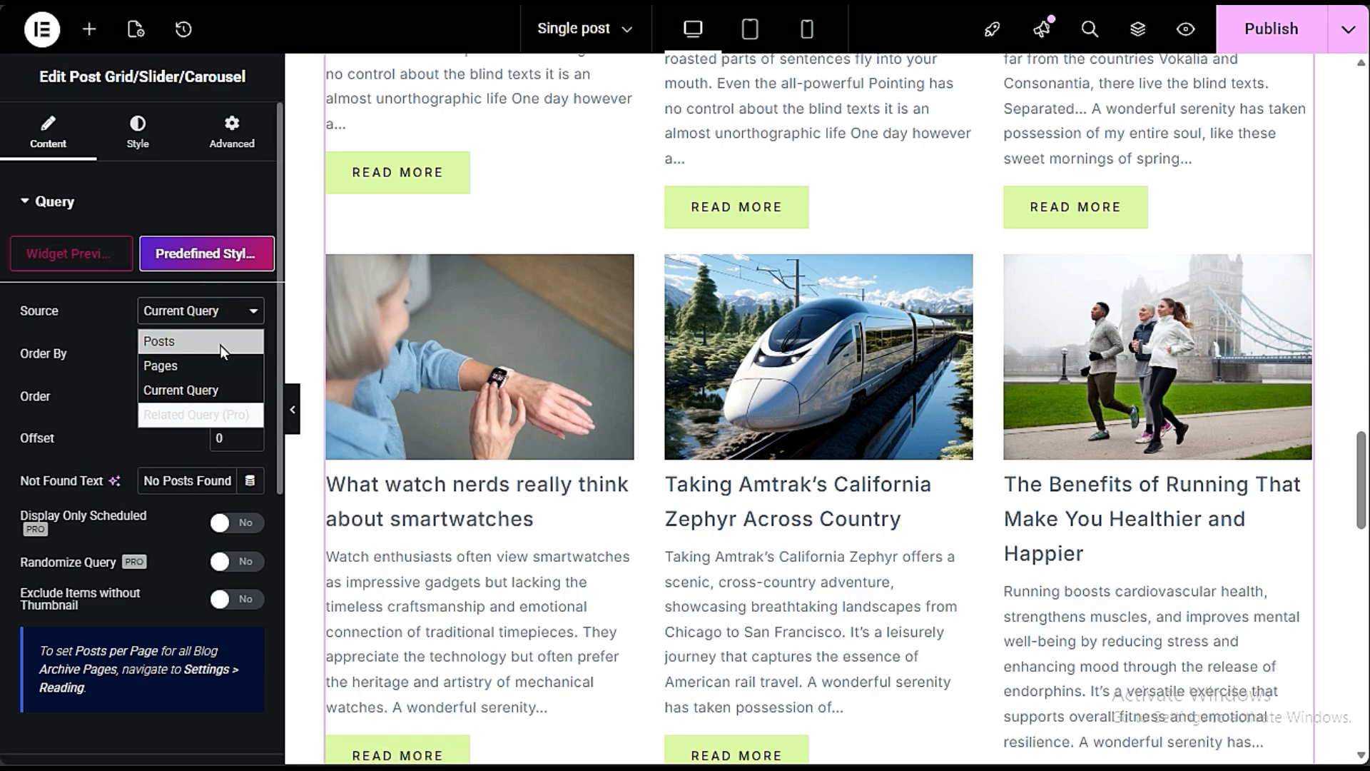
click(220, 342)
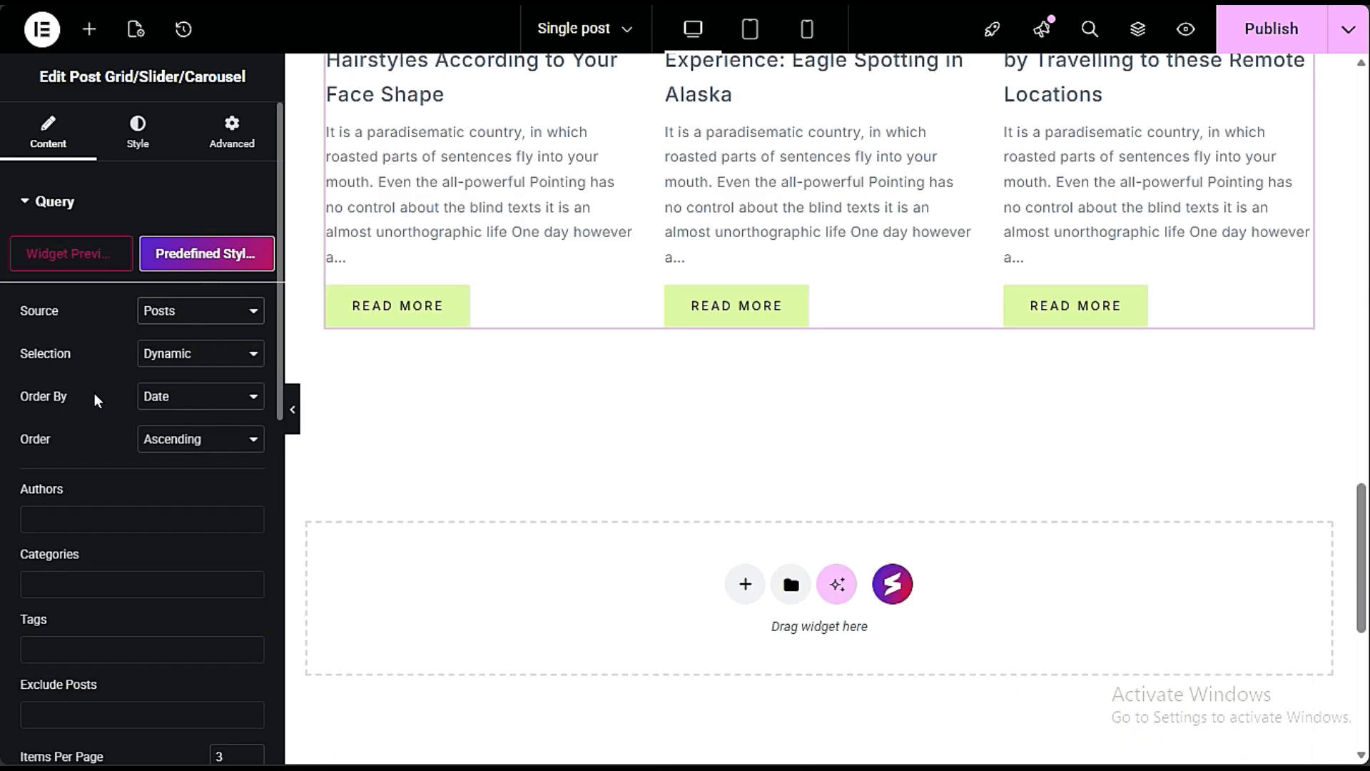
Step: Check the Order By options of the Trending News & Blogs post grid and filter its posts by the Tech category
scroll(515, 465, up, 3)
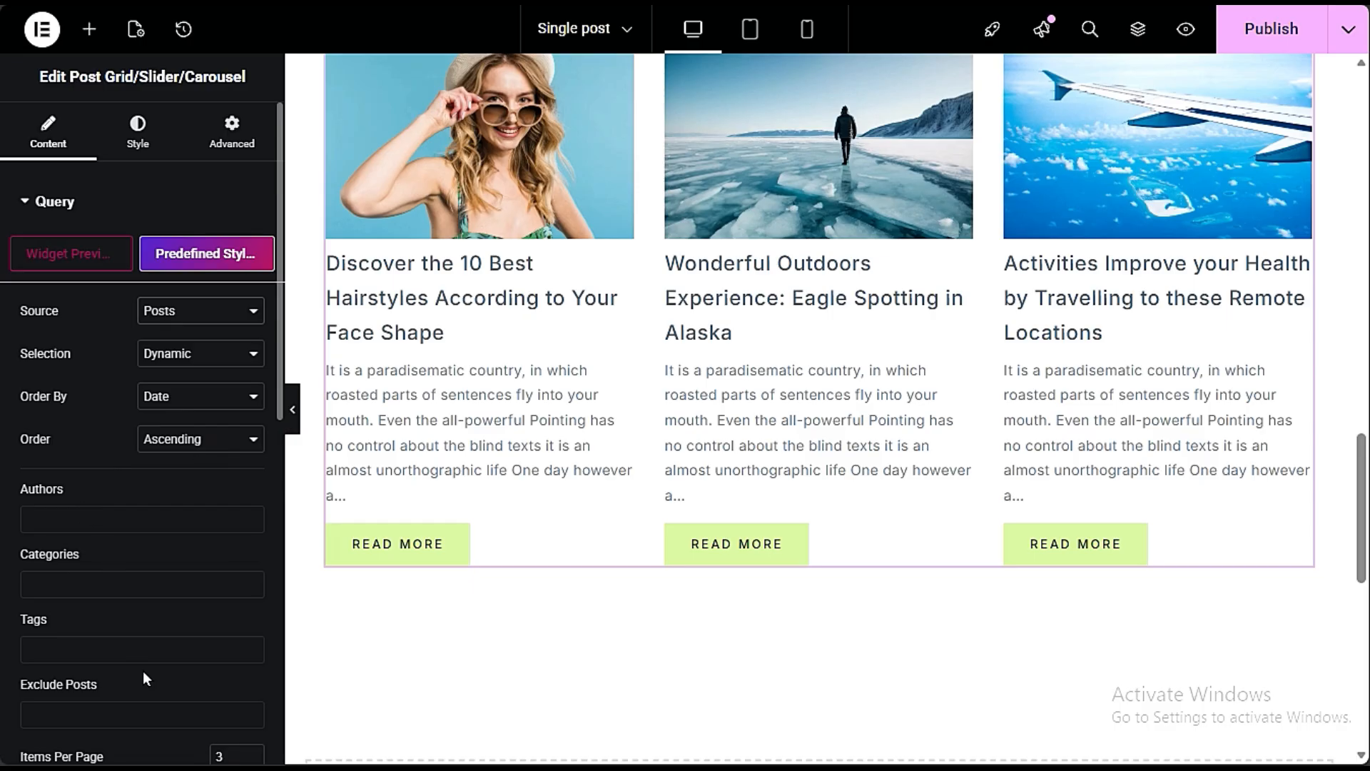
click(187, 401)
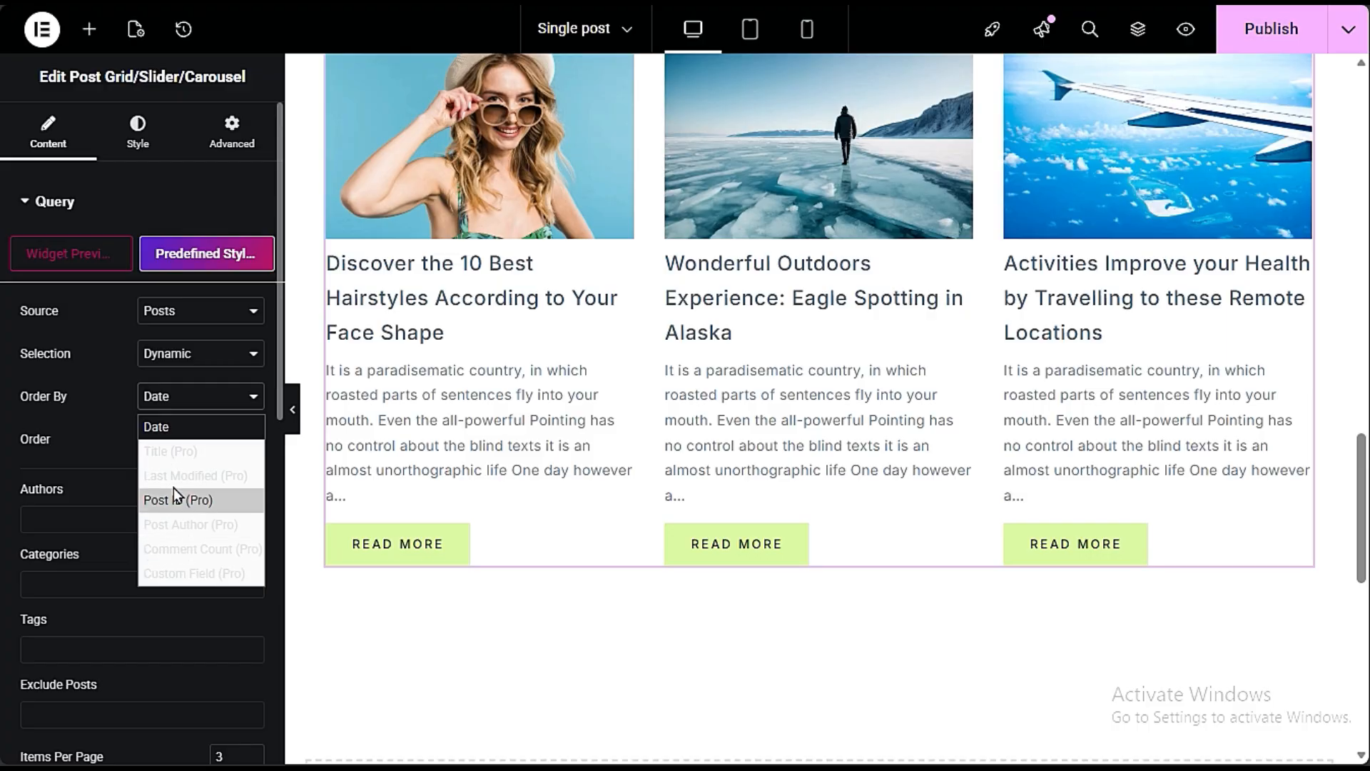
click(98, 463)
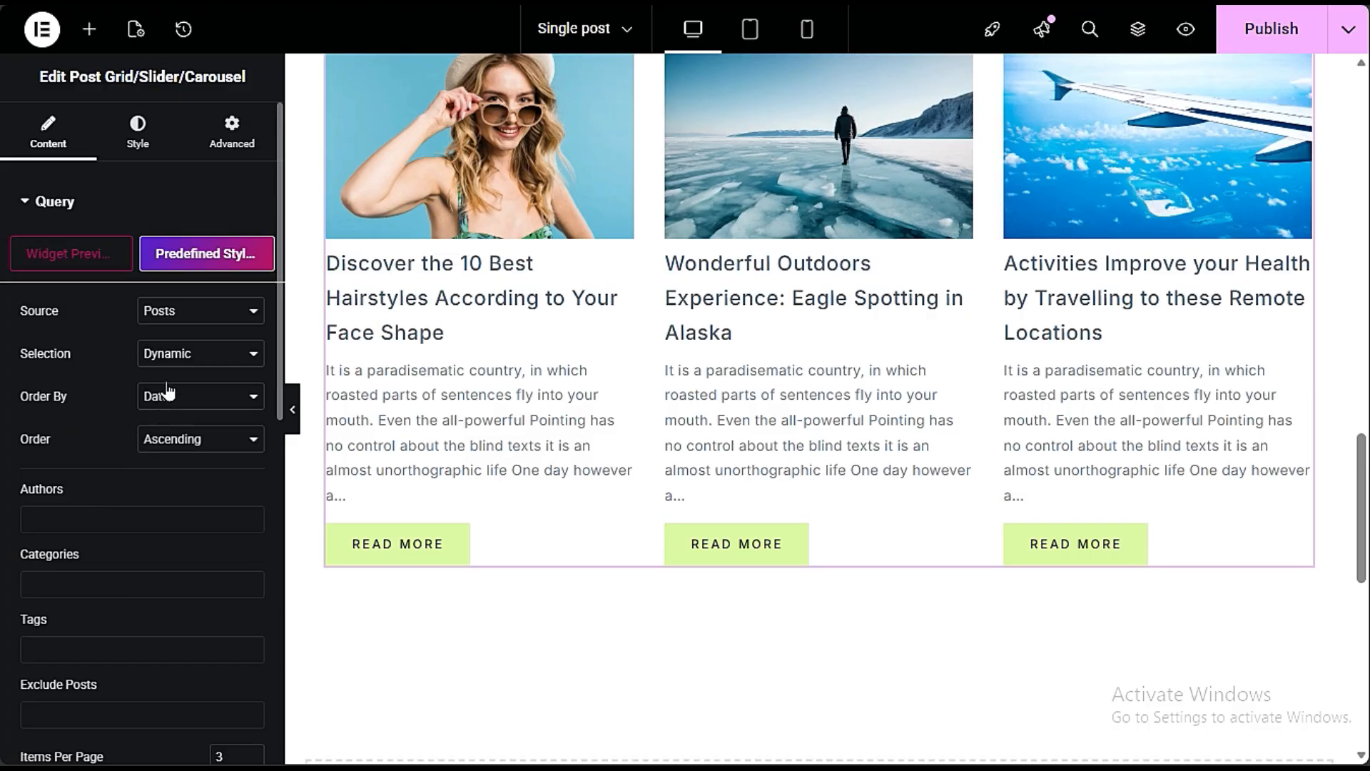
click(94, 580)
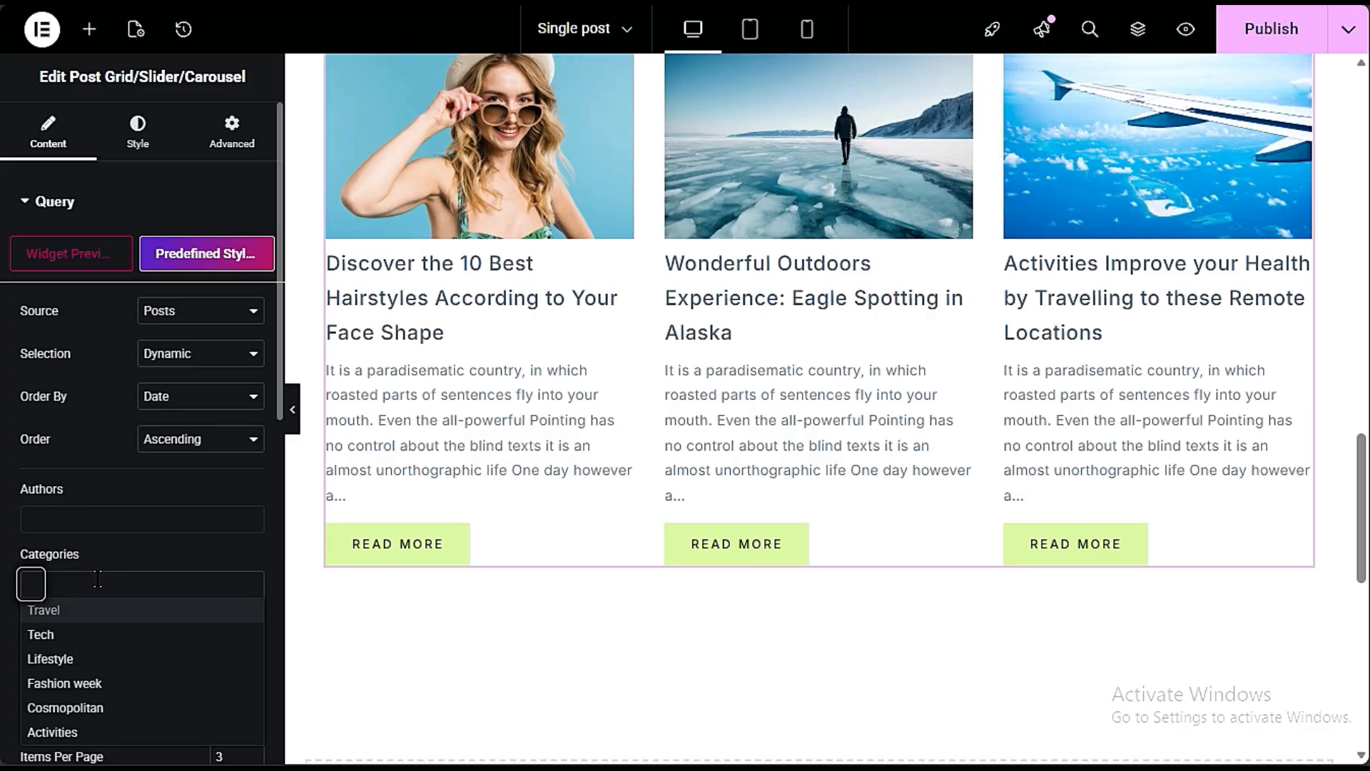
click(109, 632)
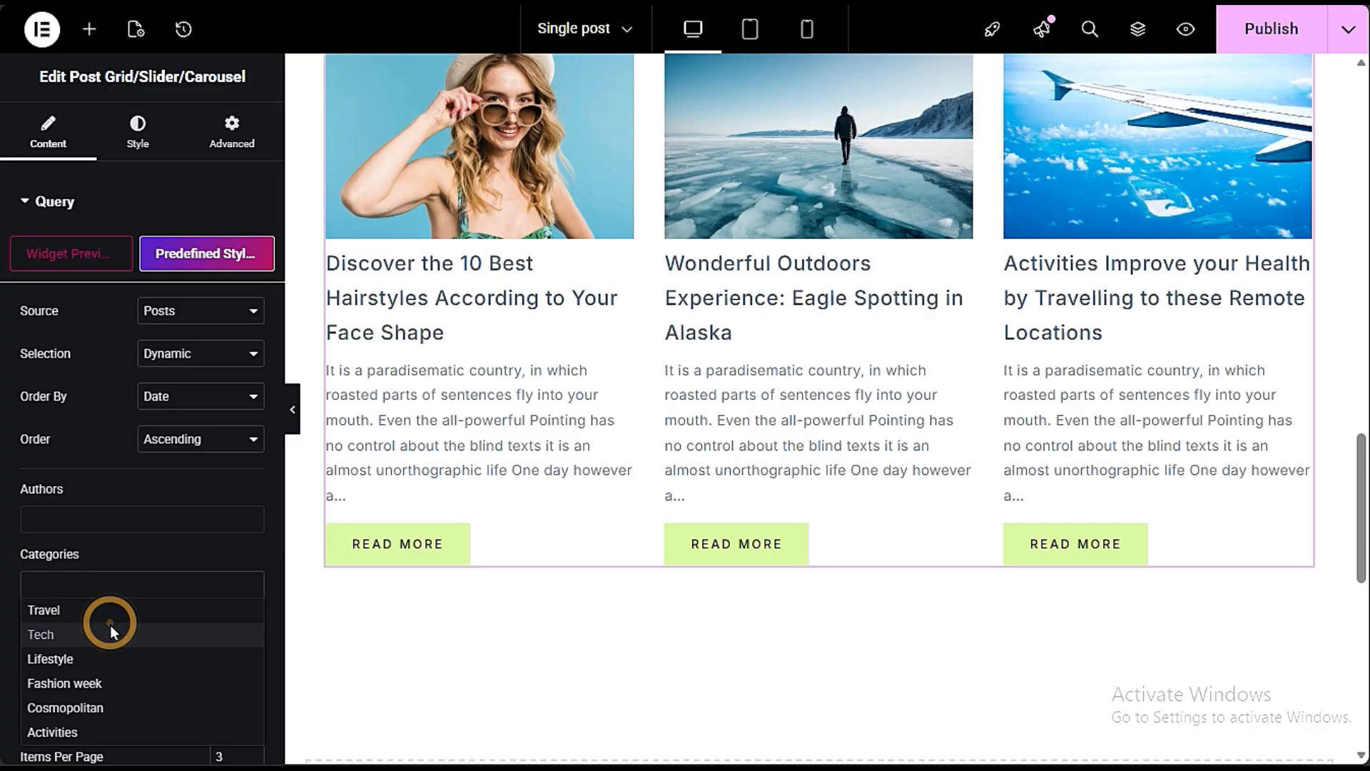
Step: Add the Lifestyle category to the Trending News & Blogs post grid's filter and check the section without the editing panel
click(127, 588)
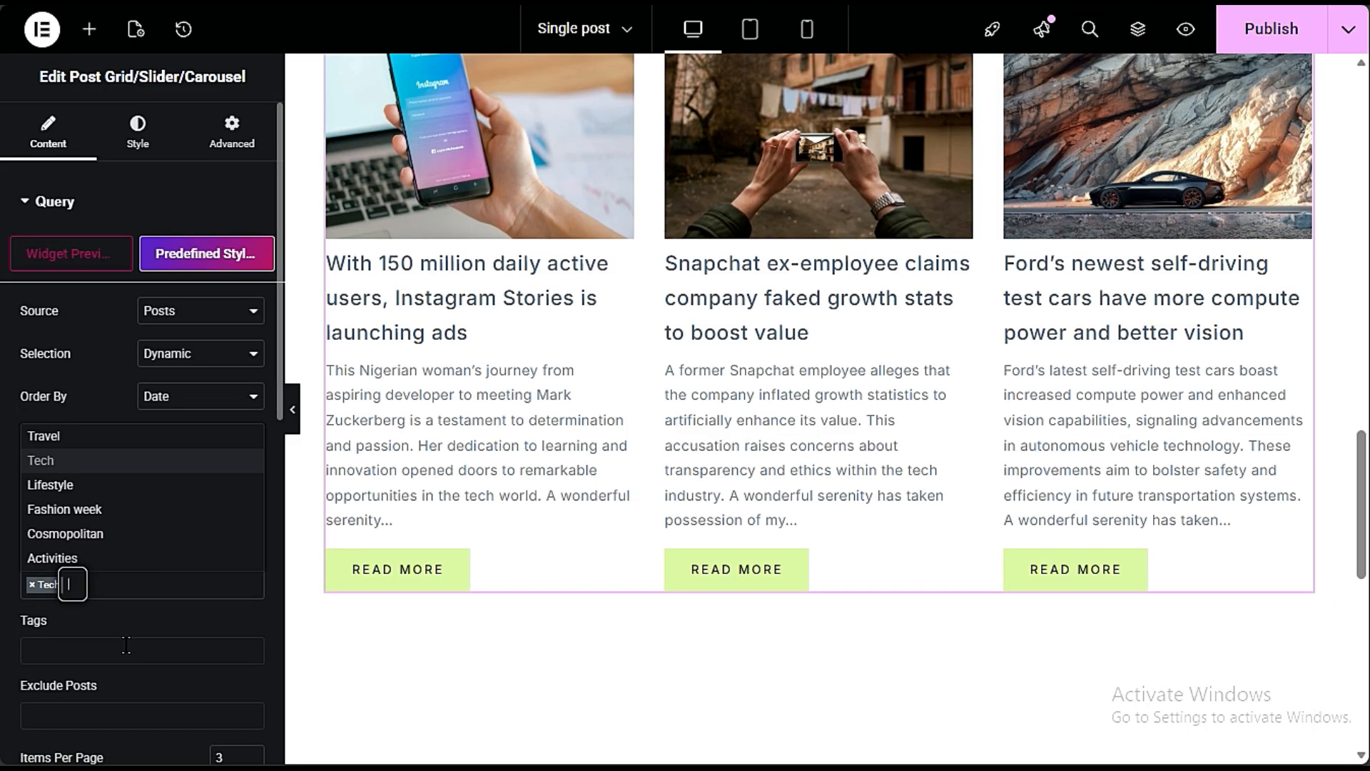
click(87, 484)
scroll(695, 467, up, 3)
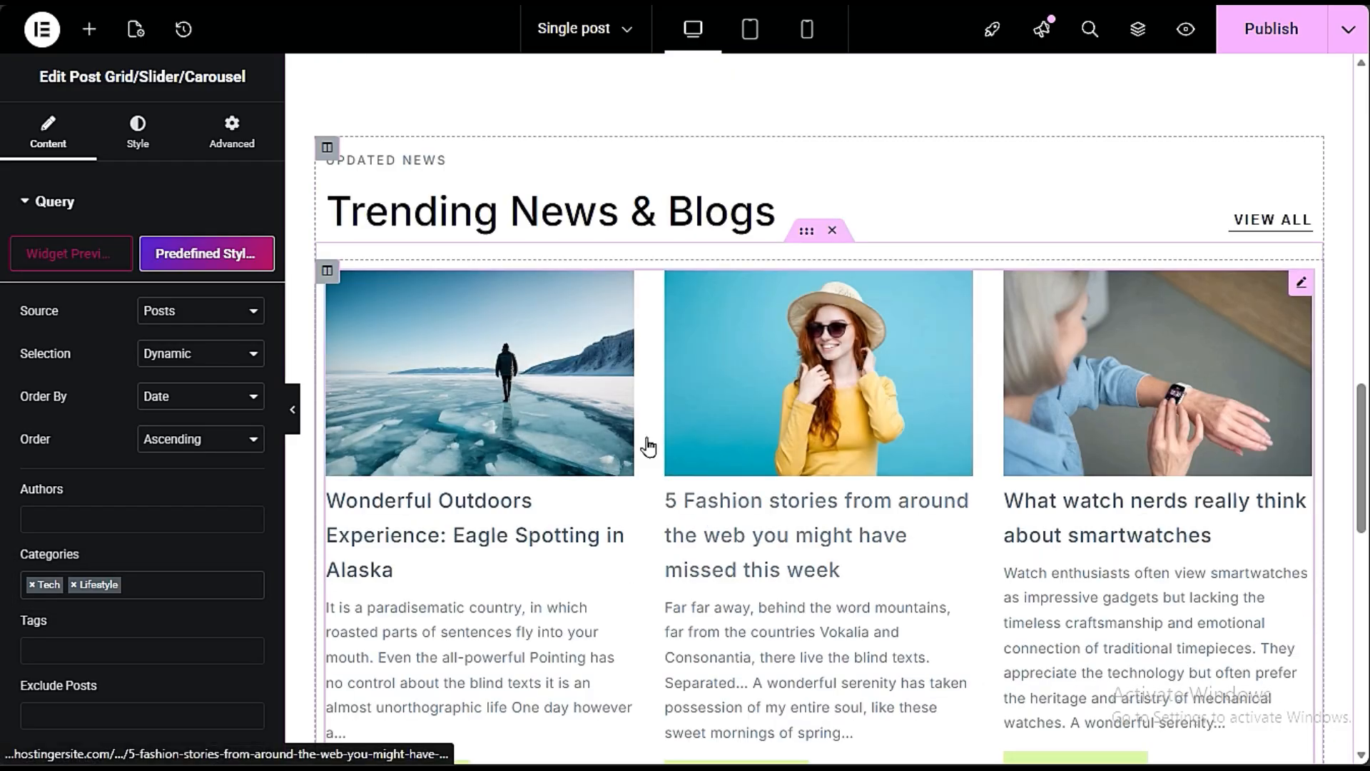
click(293, 409)
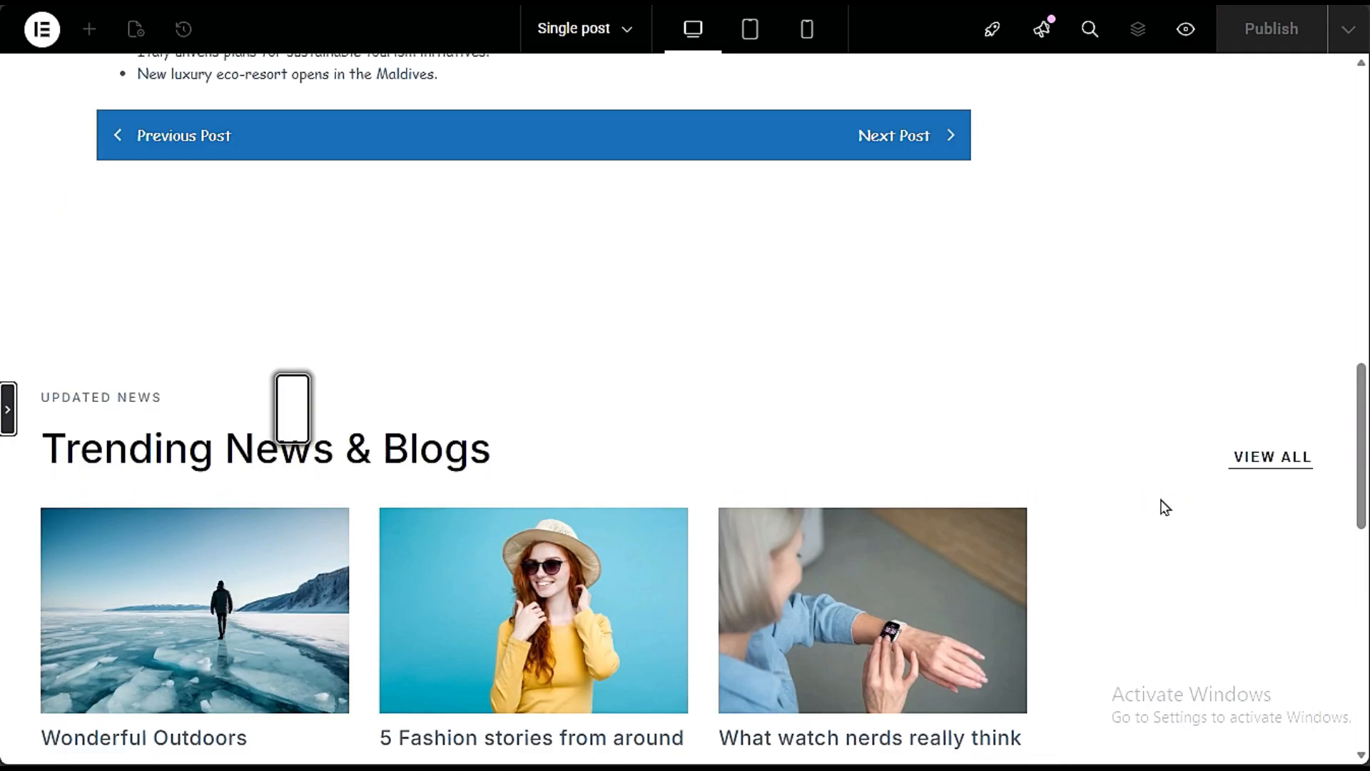
scroll(1156, 505, up, 3)
scroll(713, 506, down, 3)
click(7, 409)
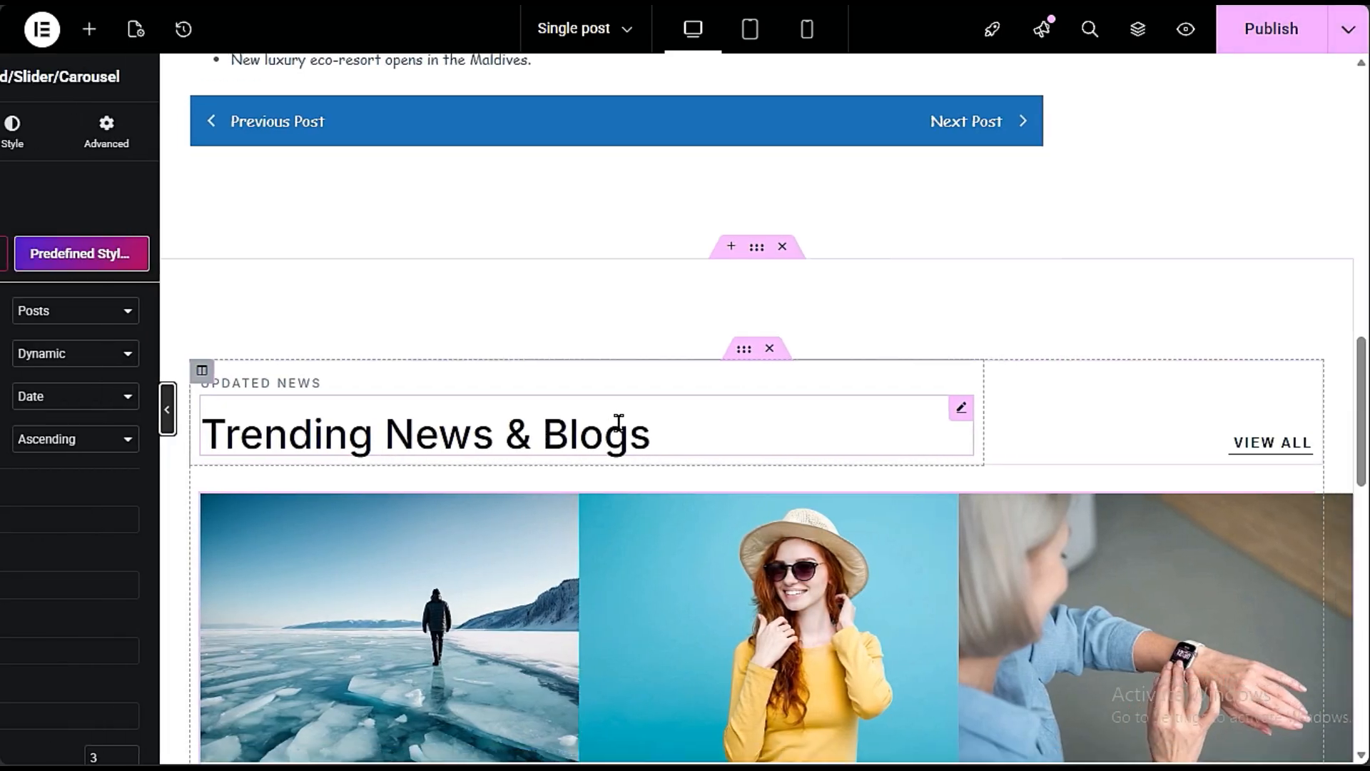
Step: Set the Trending News & Blogs section's padding to 22 px at the top and 33 px at the bottom
click(818, 249)
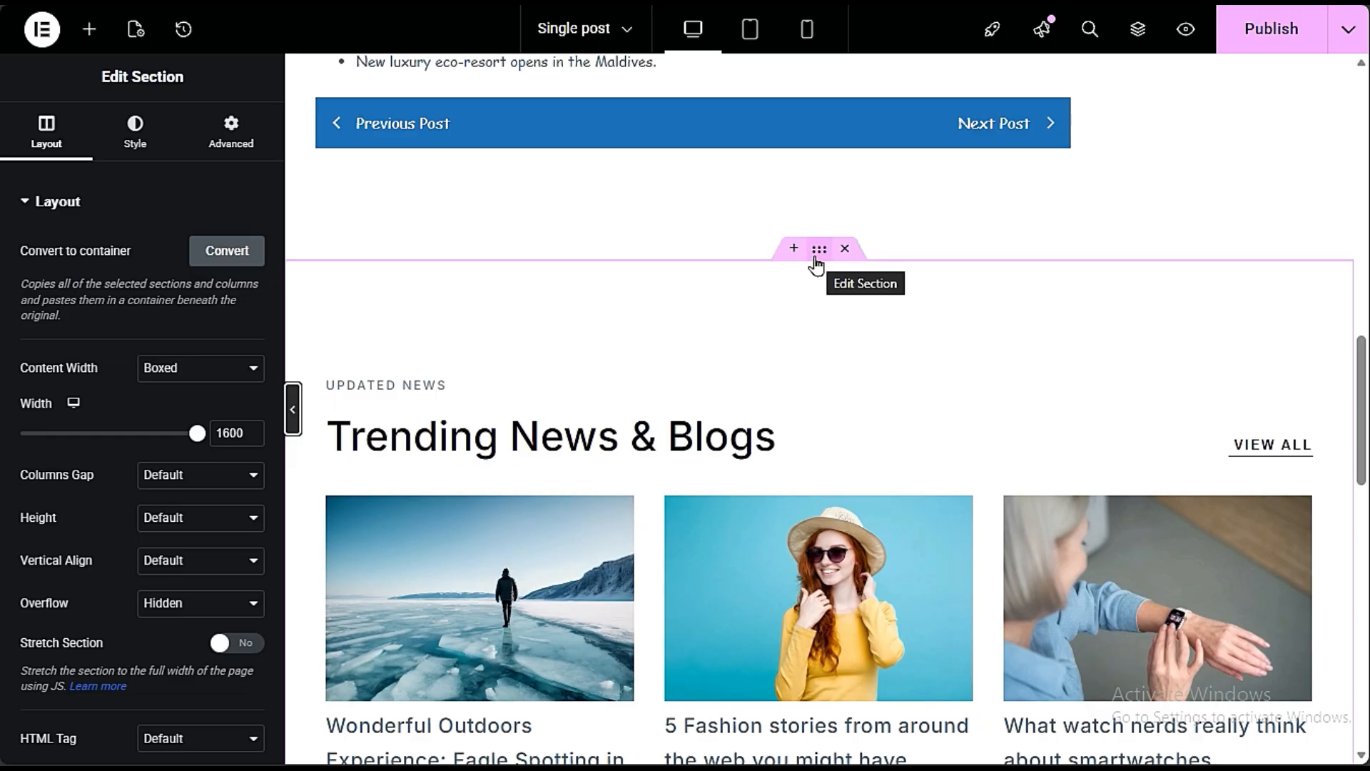
click(230, 134)
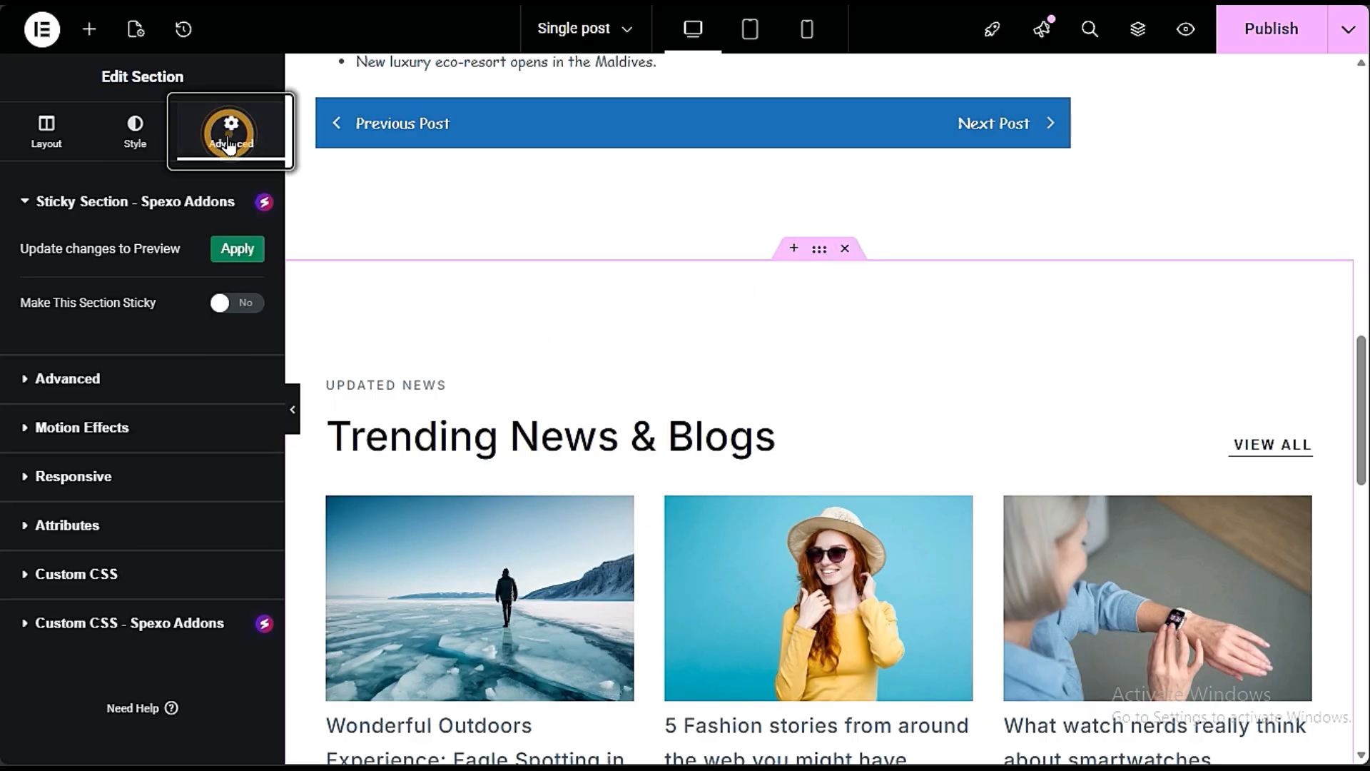
click(63, 382)
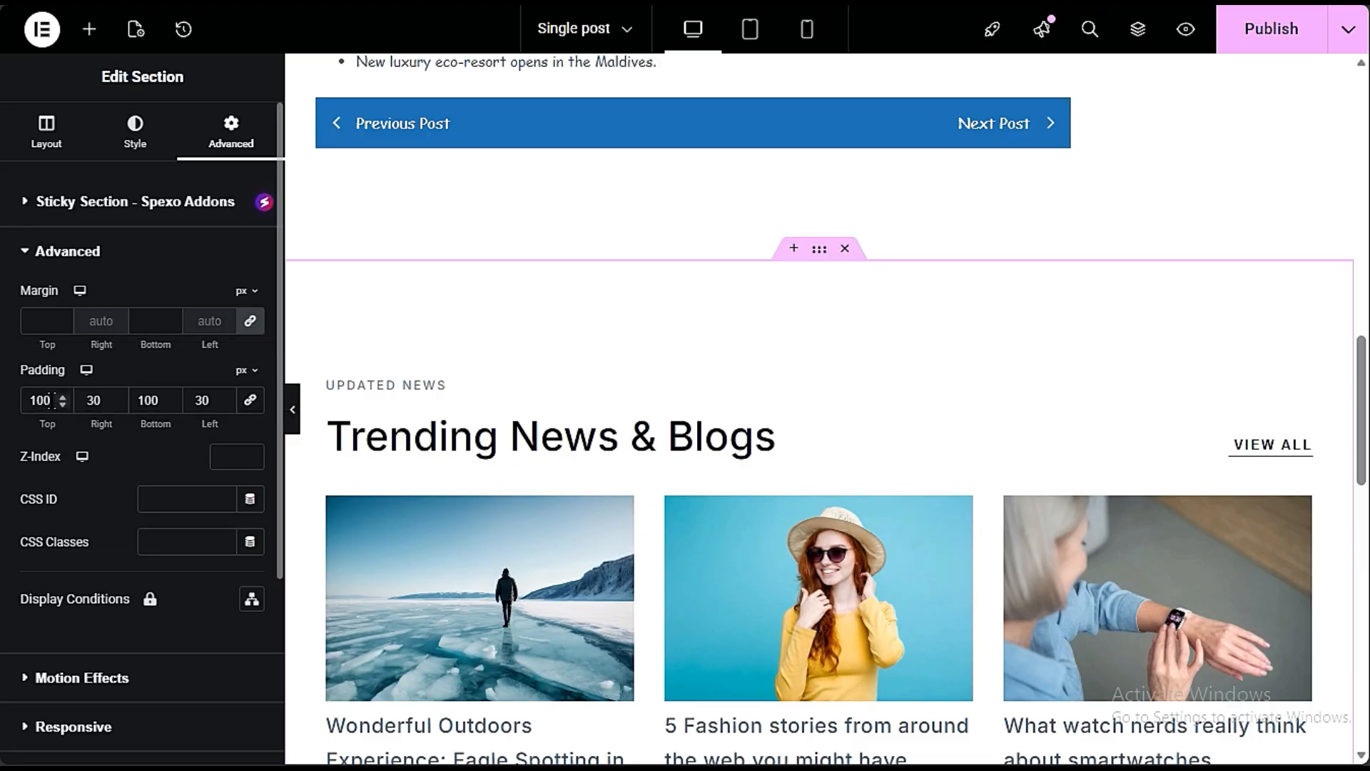
drag(52, 400, 23, 401)
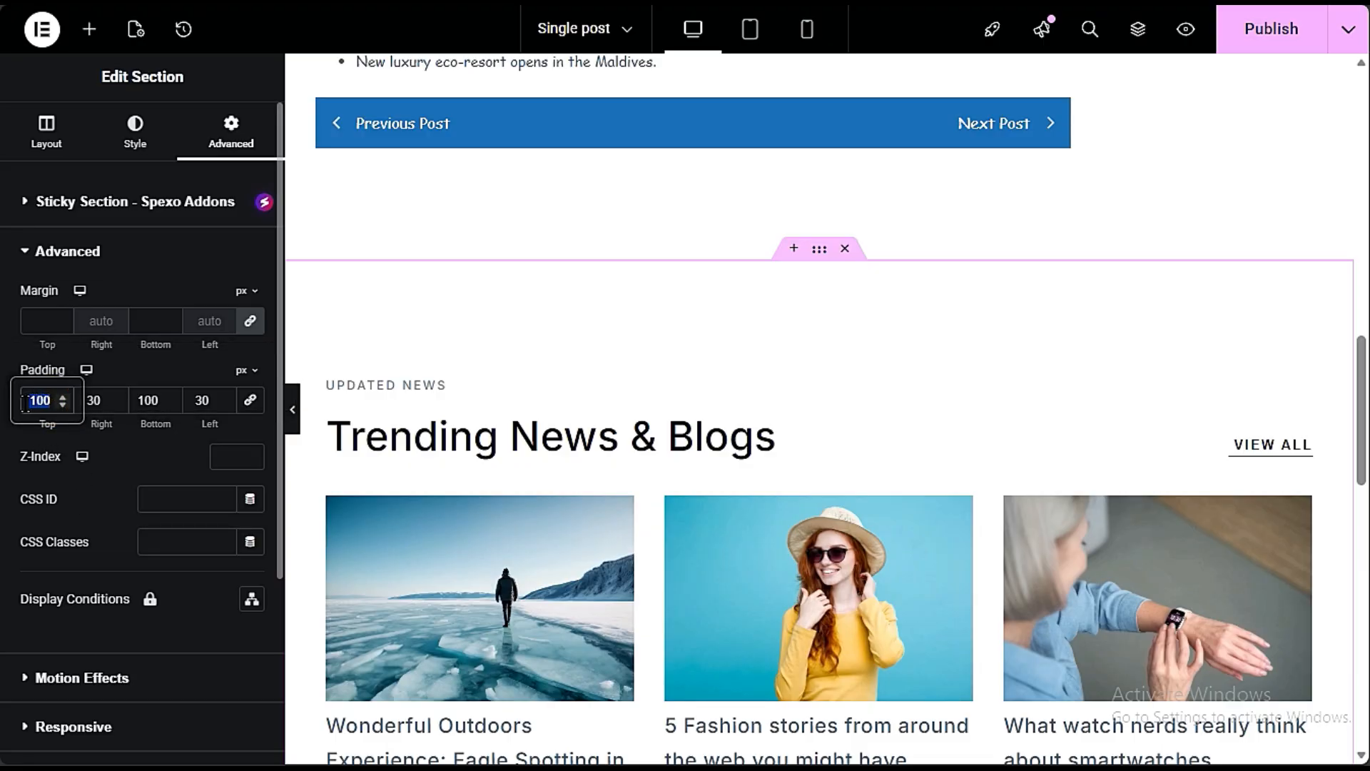
text(22)
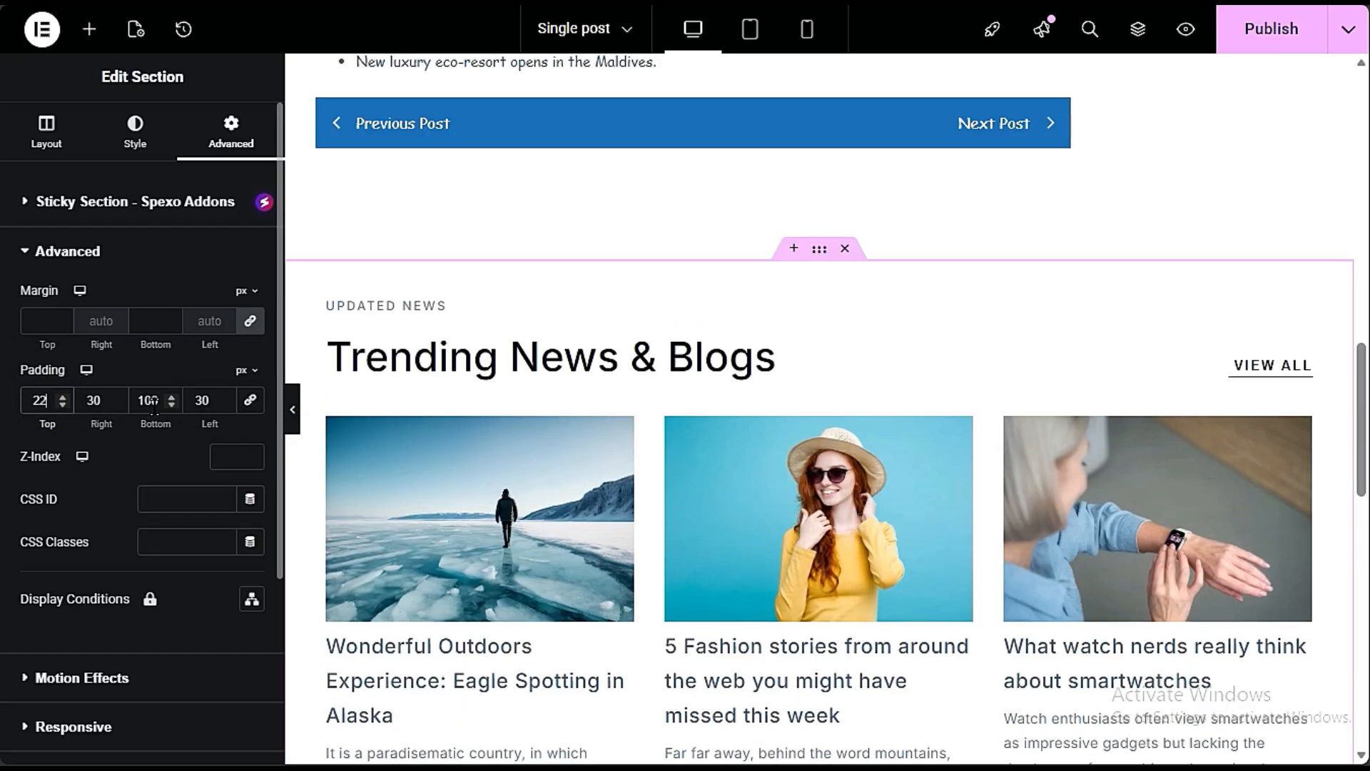
double_click(148, 400)
text(33)
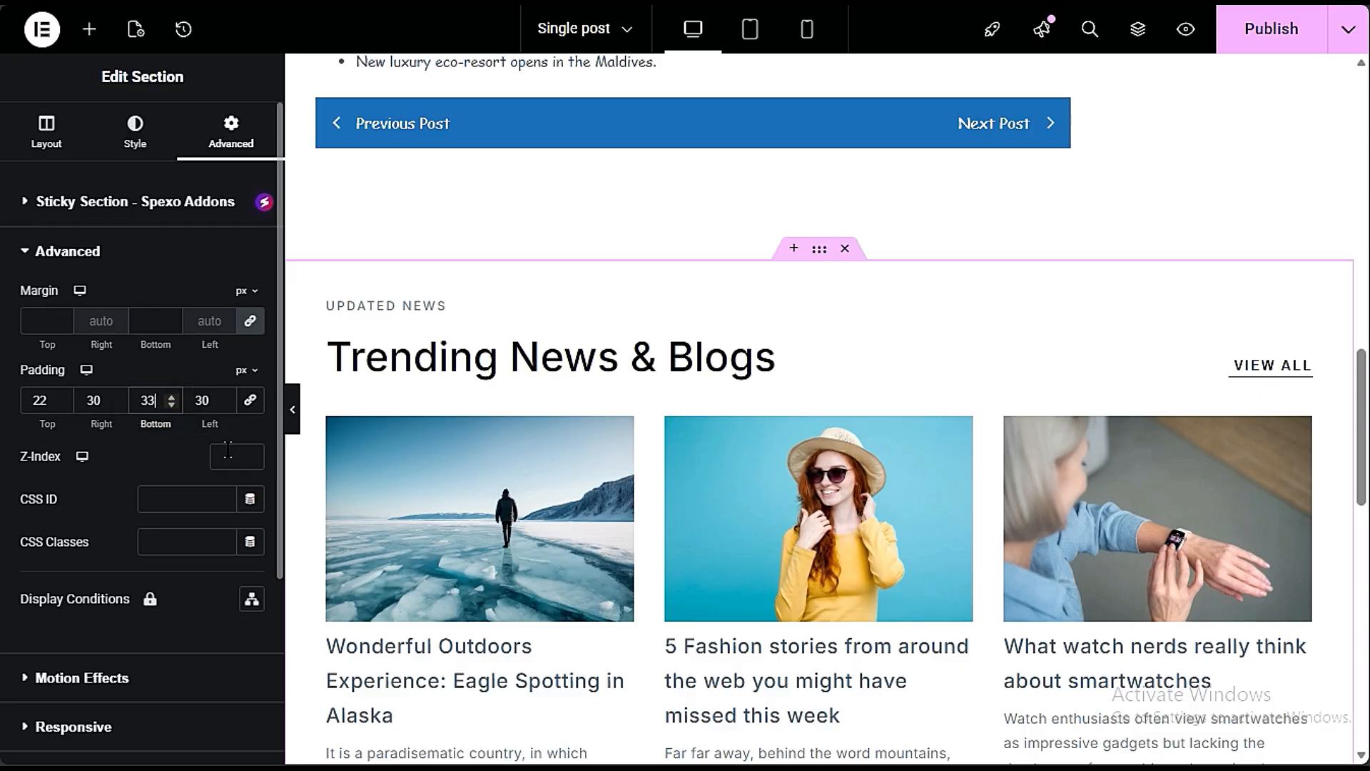
scroll(544, 490, down, 3)
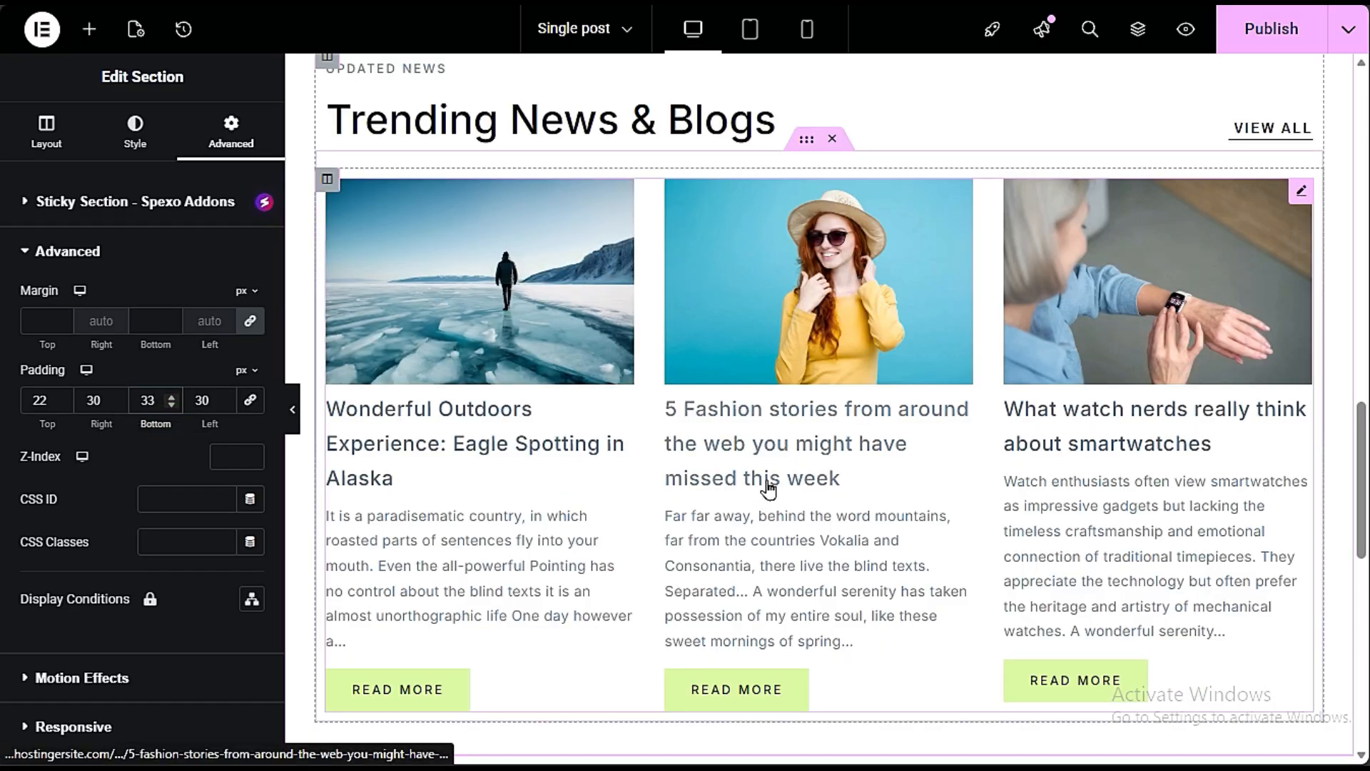
scroll(949, 571, up, 3)
scroll(954, 581, down, 3)
Step: Publish the Single post template and preview it down to the Trending News & Blogs section and the footer
click(1249, 44)
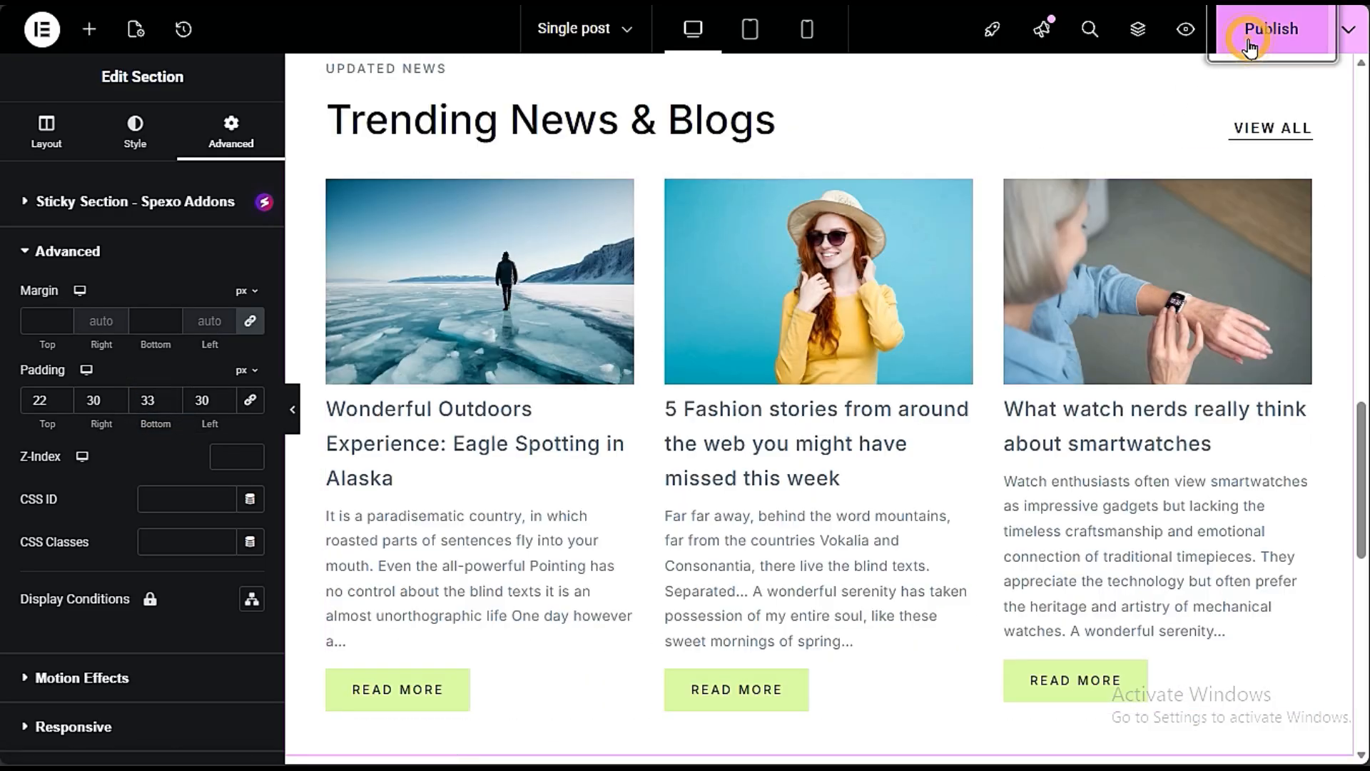
scroll(885, 433, up, 3)
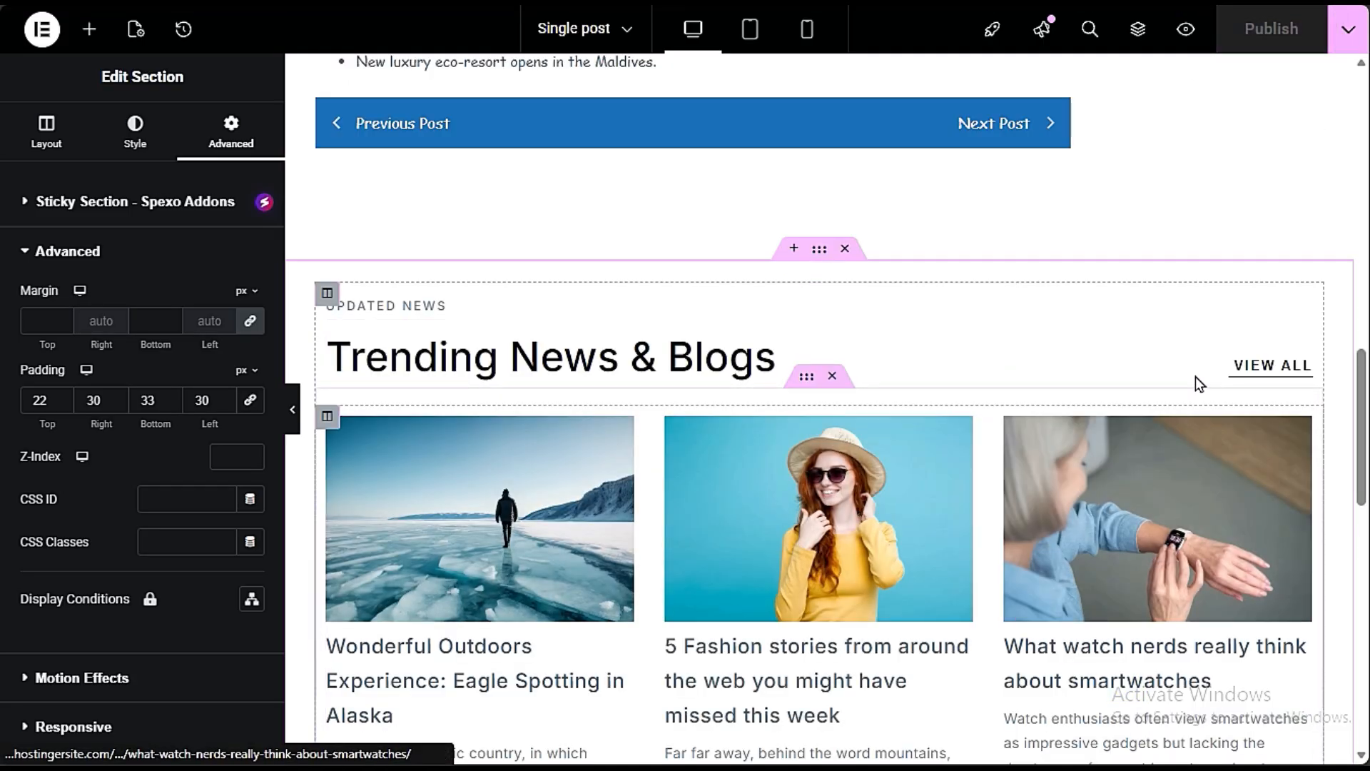
click(1186, 39)
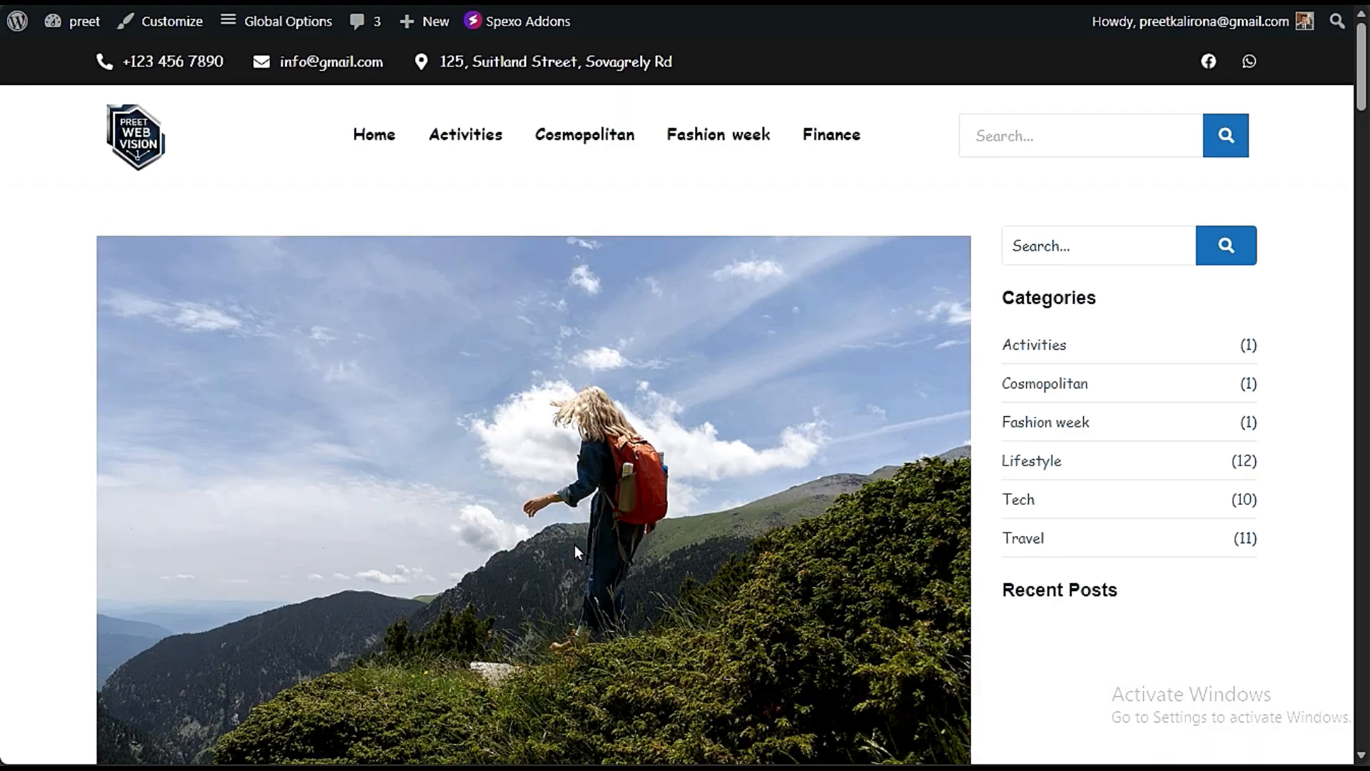
scroll(542, 464, down, 10)
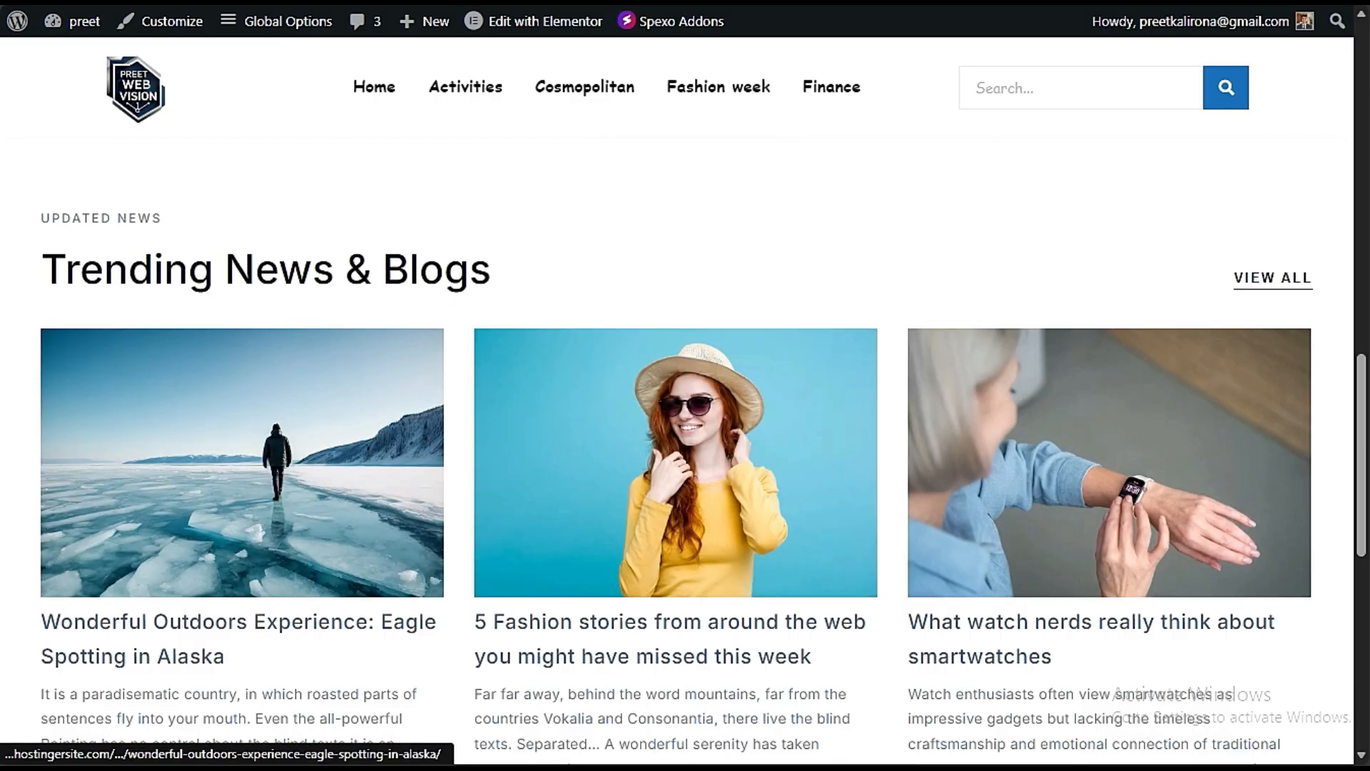
scroll(481, 476, down, 8)
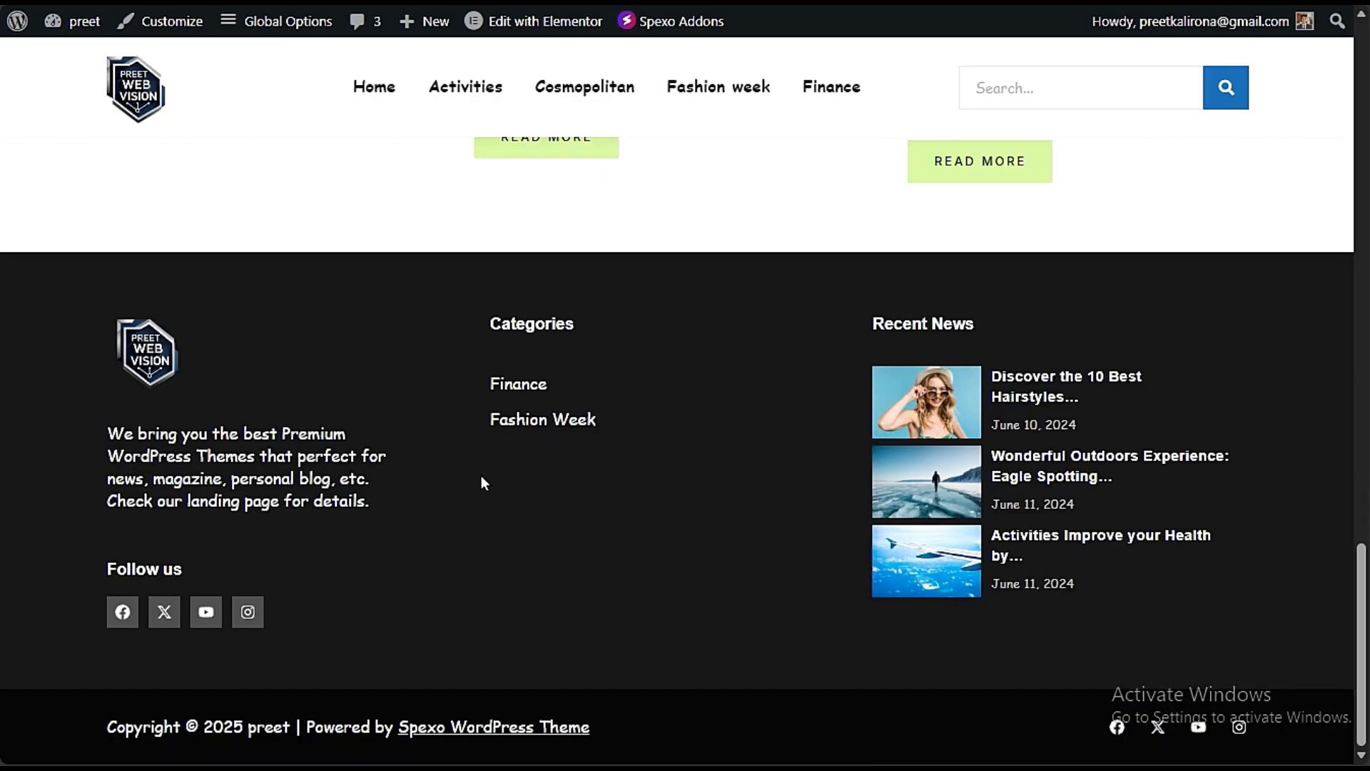
scroll(481, 475, up, 10)
scroll(470, 471, down, 3)
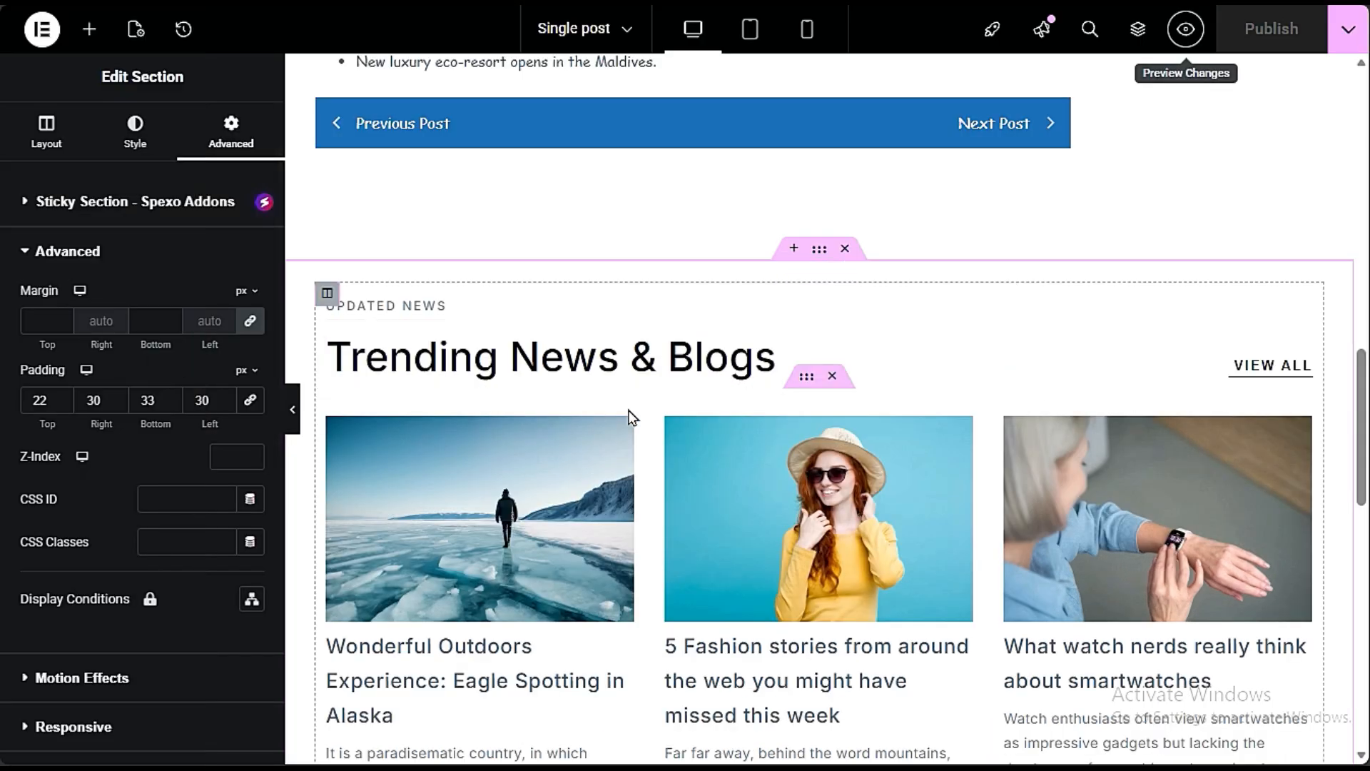
Step: Browse the Spexo library's blocks and sections from a new area above Trending News & Blogs, and close the library
click(791, 249)
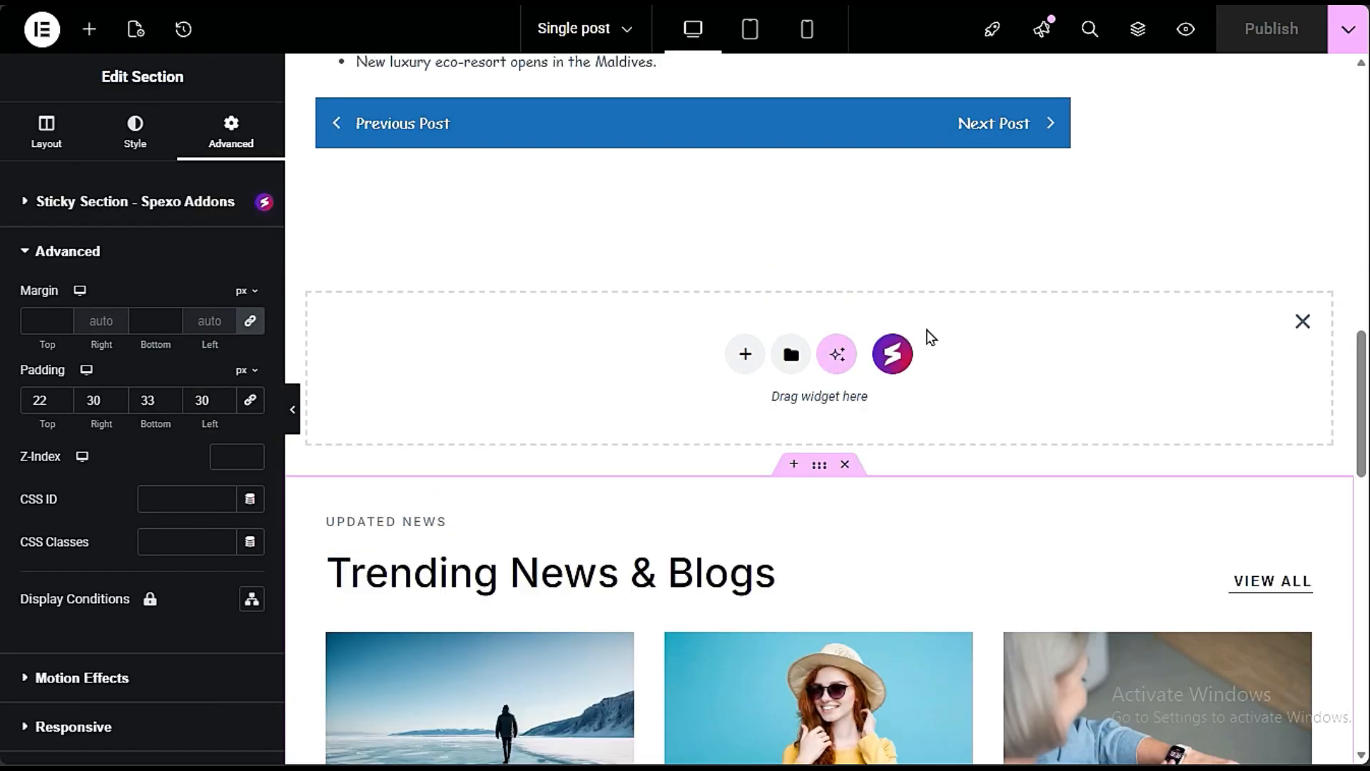
click(892, 354)
click(619, 86)
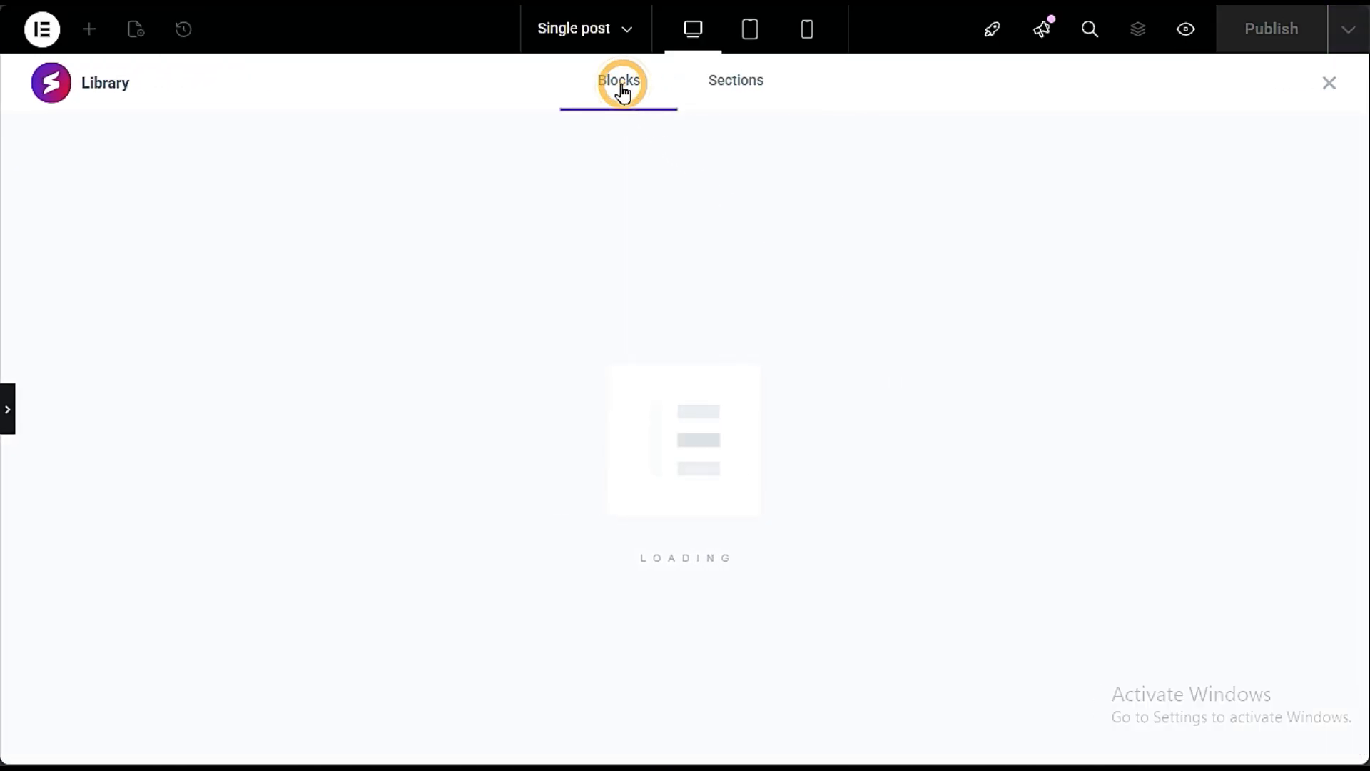
click(733, 90)
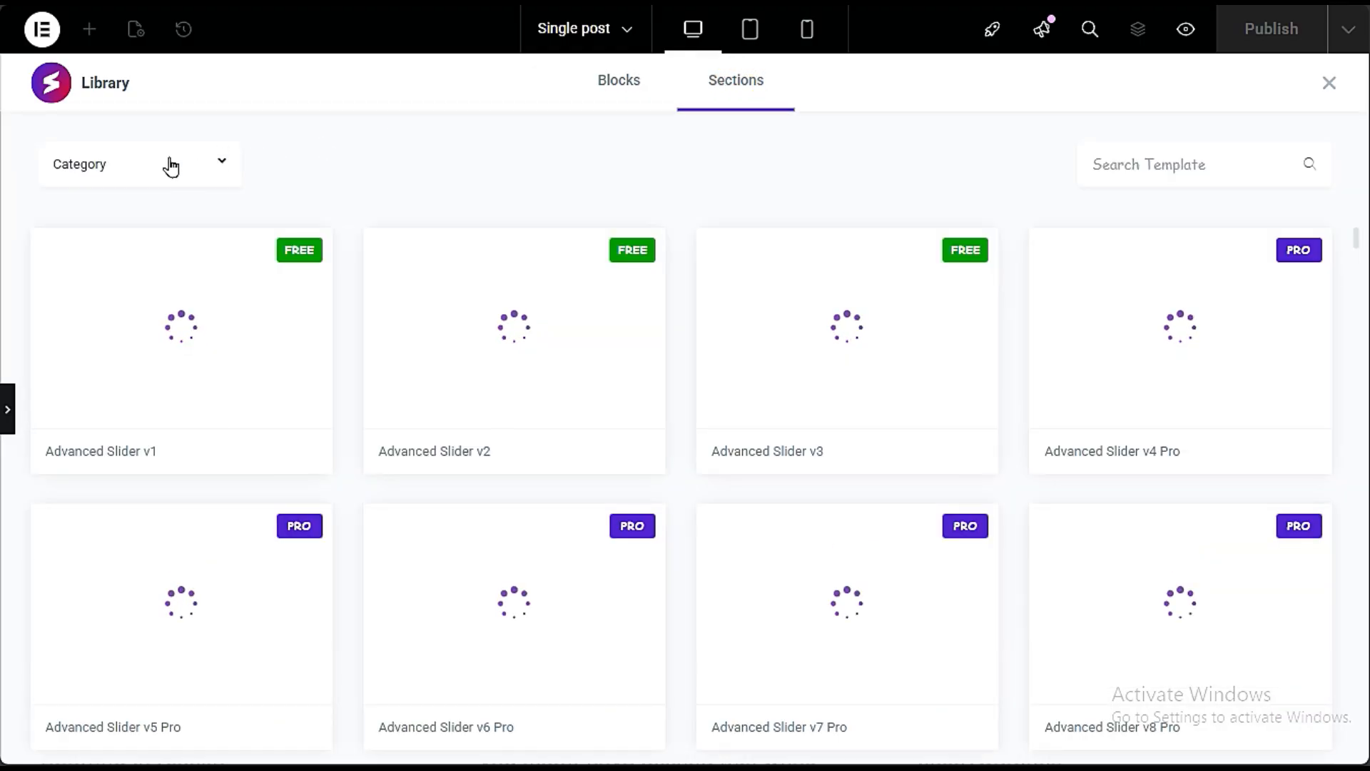
click(212, 168)
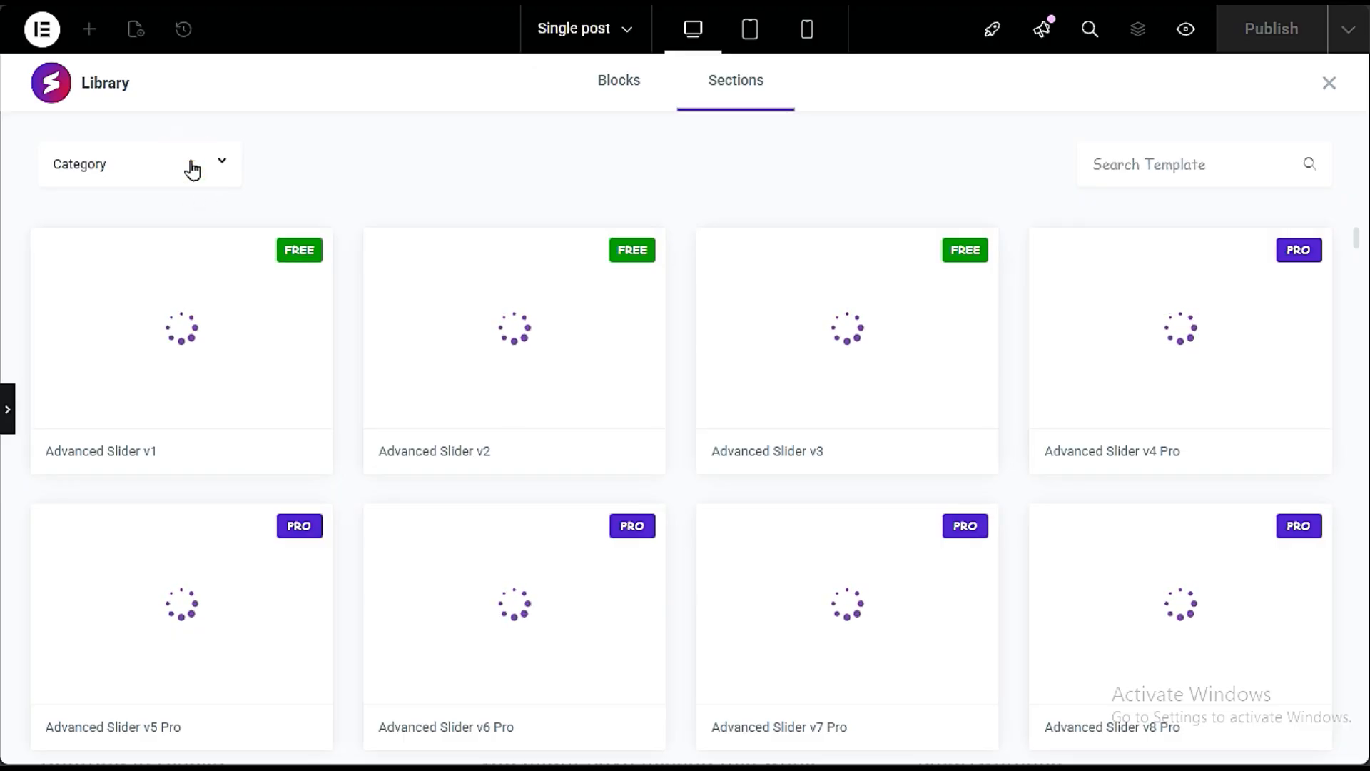
click(608, 85)
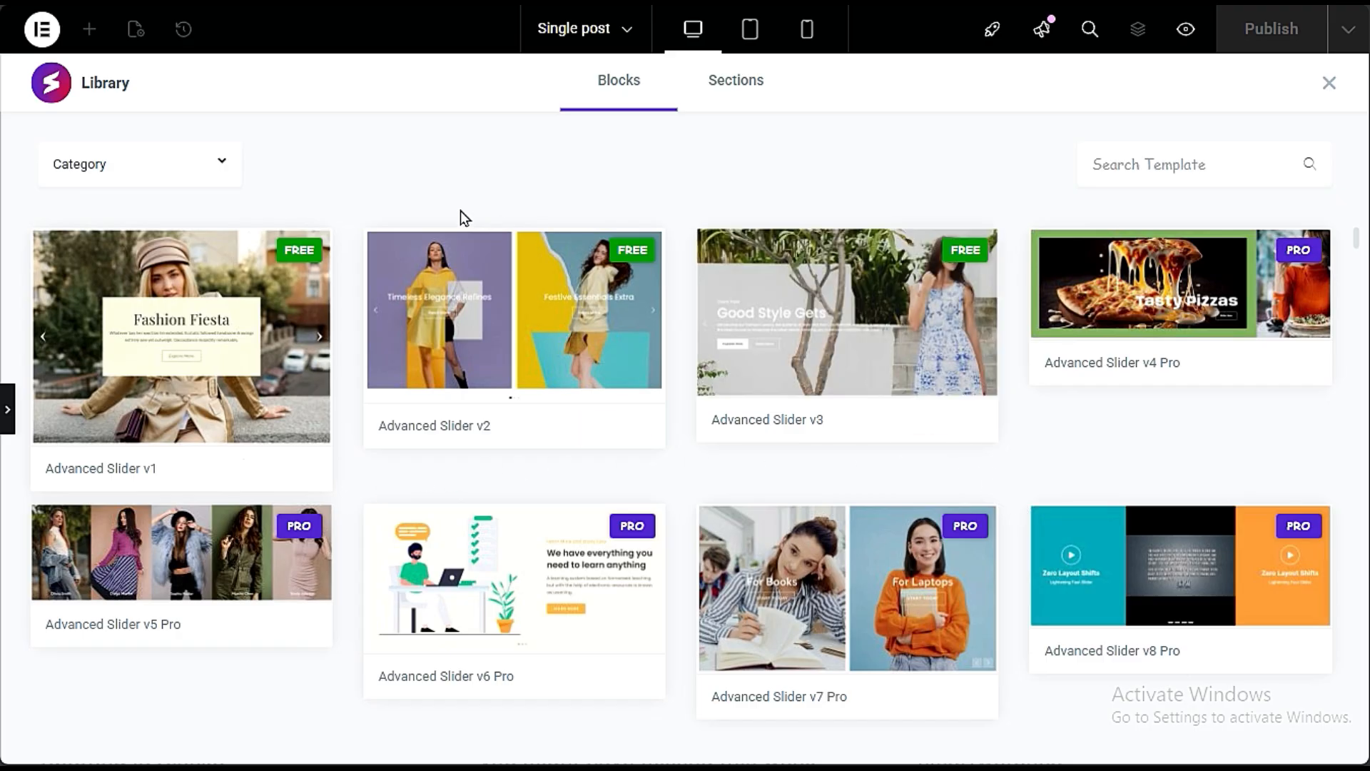
mouse_move(296, 349)
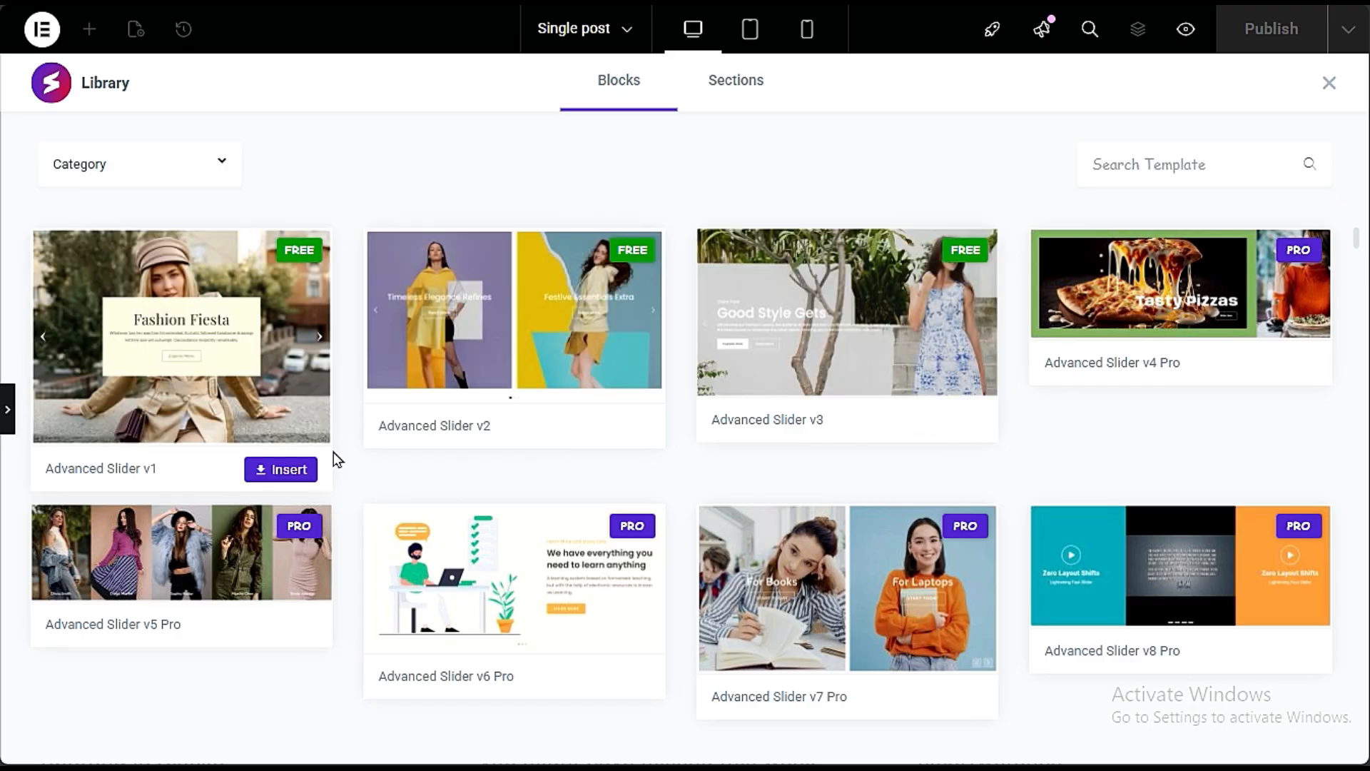
click(1329, 84)
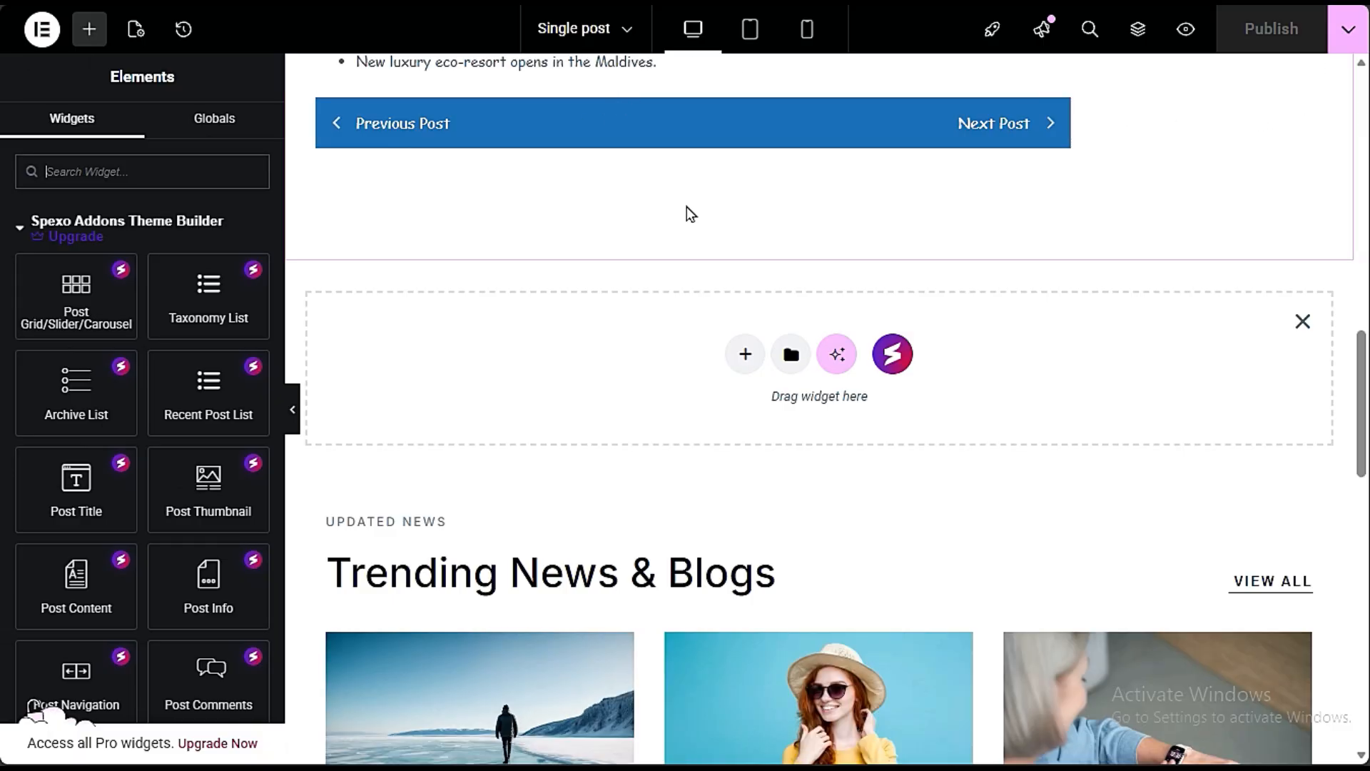
Step: Switch to the previewed site, go to its Home page and open that page for editing in Elementor
mouse_move(2, 208)
click(71, 246)
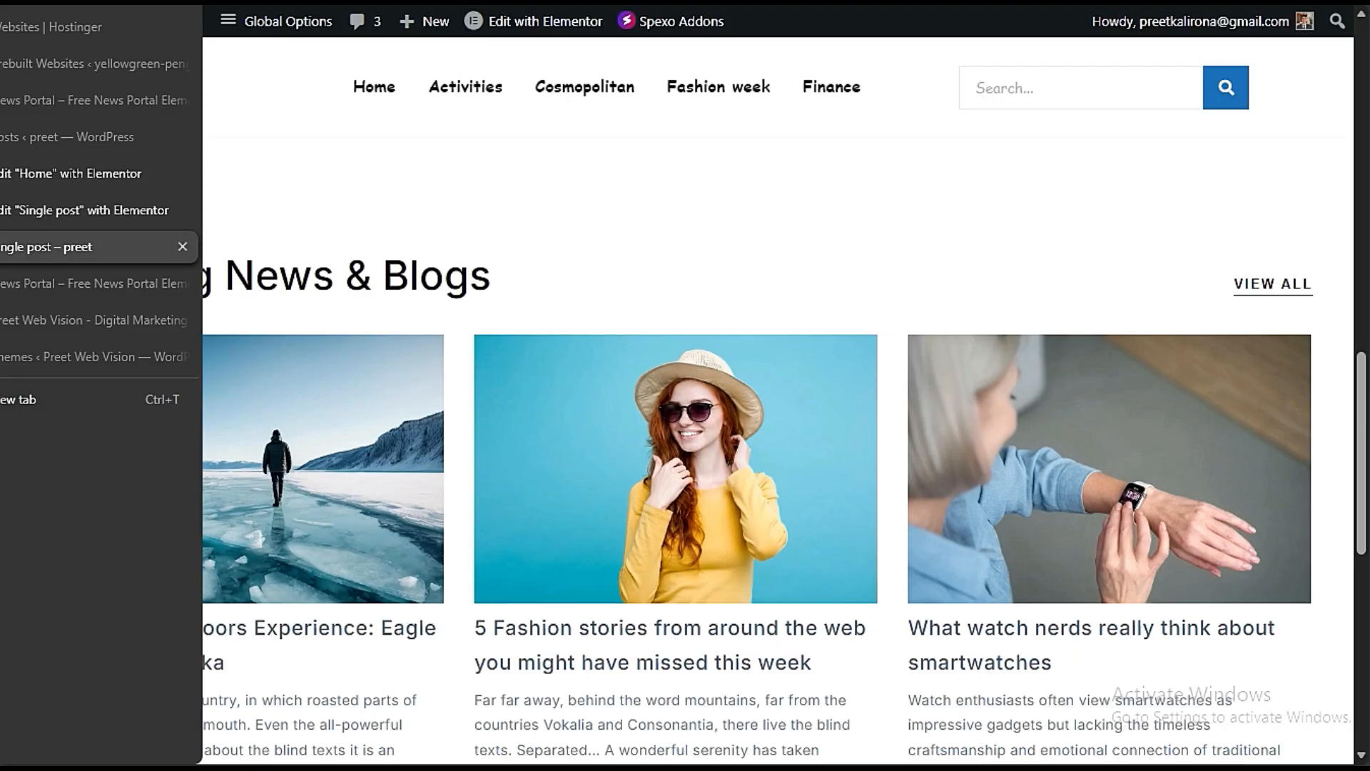
click(379, 94)
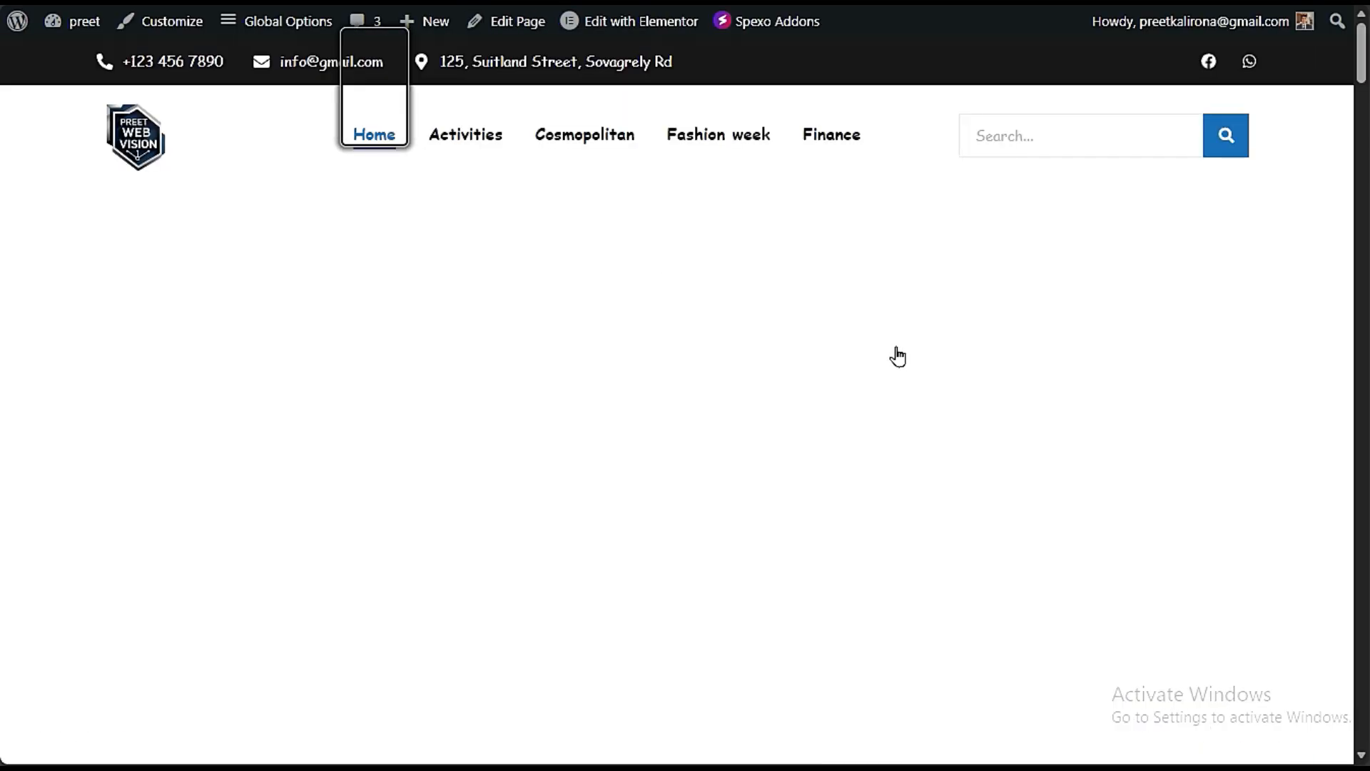
scroll(777, 474, down, 6)
scroll(776, 474, up, 6)
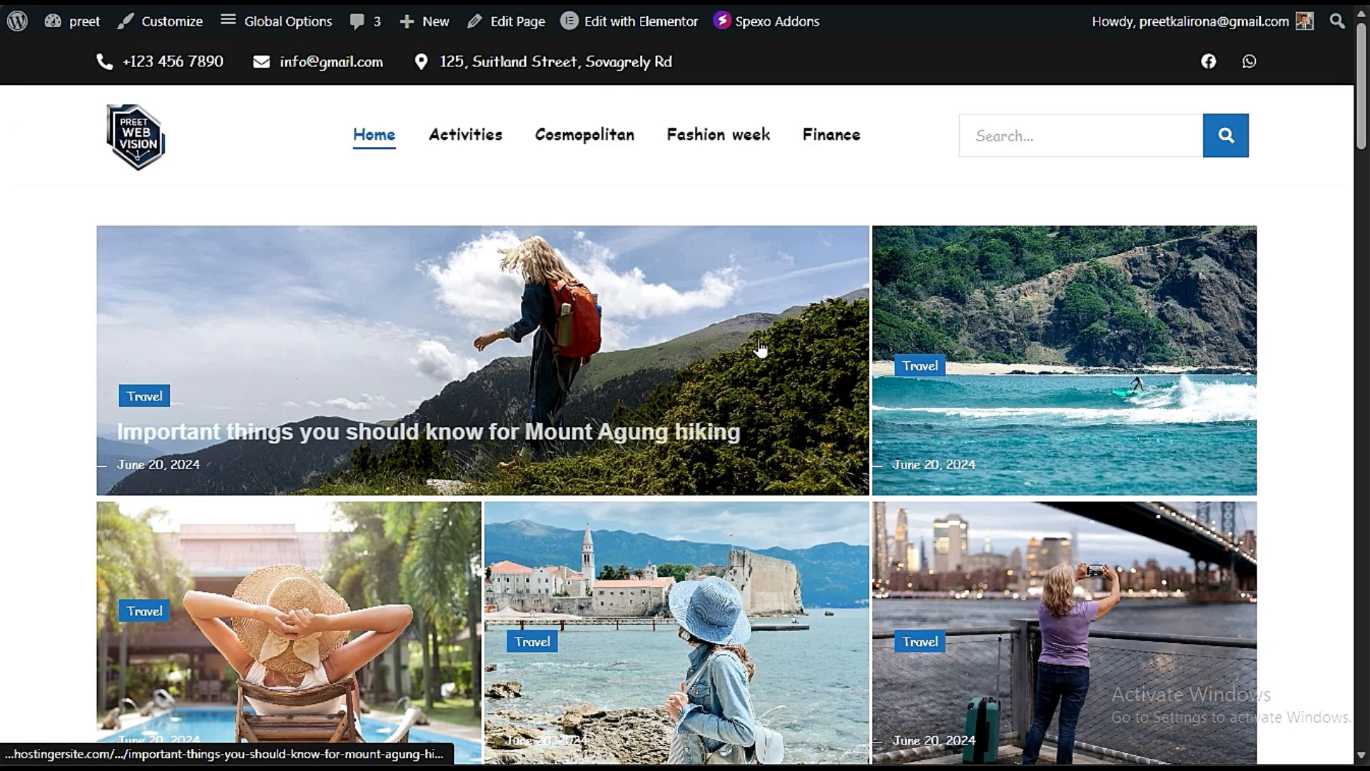
click(668, 21)
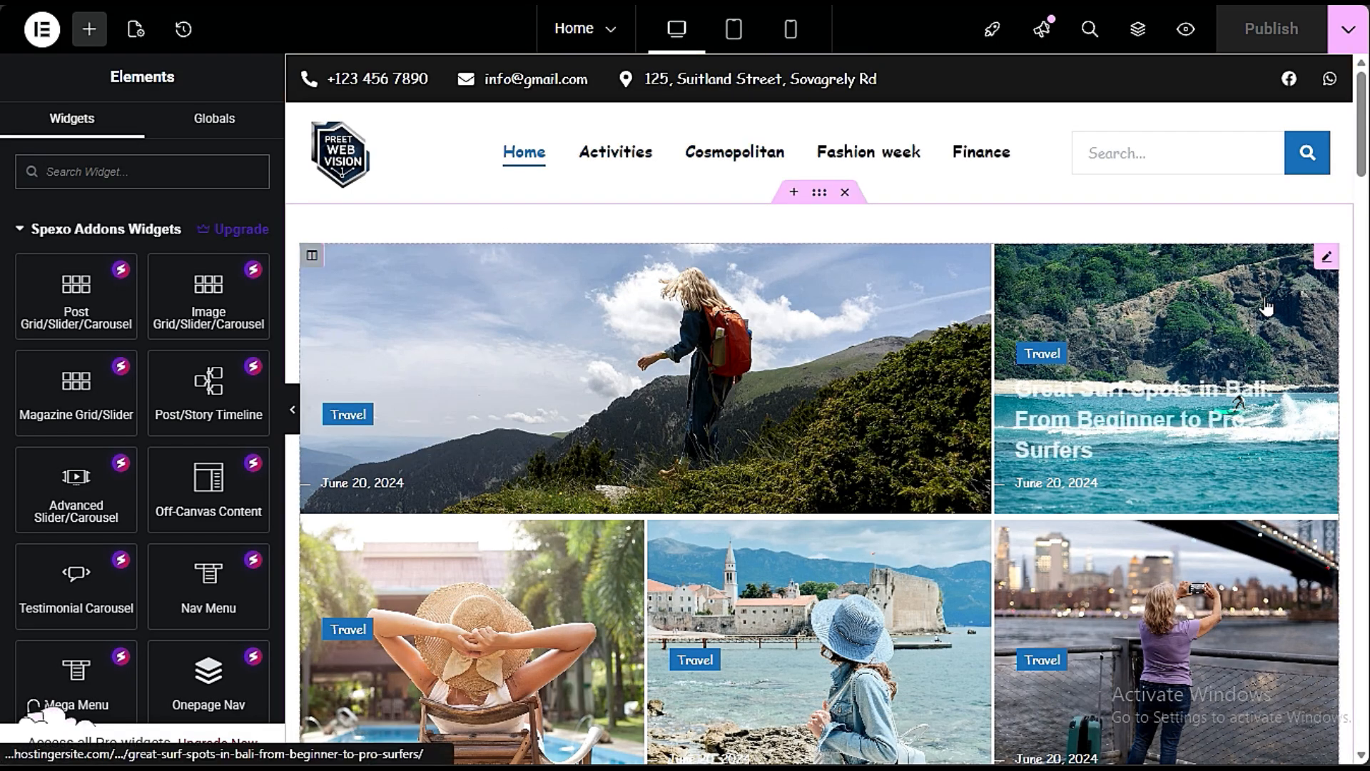
Step: Insert the free Advanced Slider v1 block above the travel post grid on the Home page and remove the leftover empty area
click(793, 194)
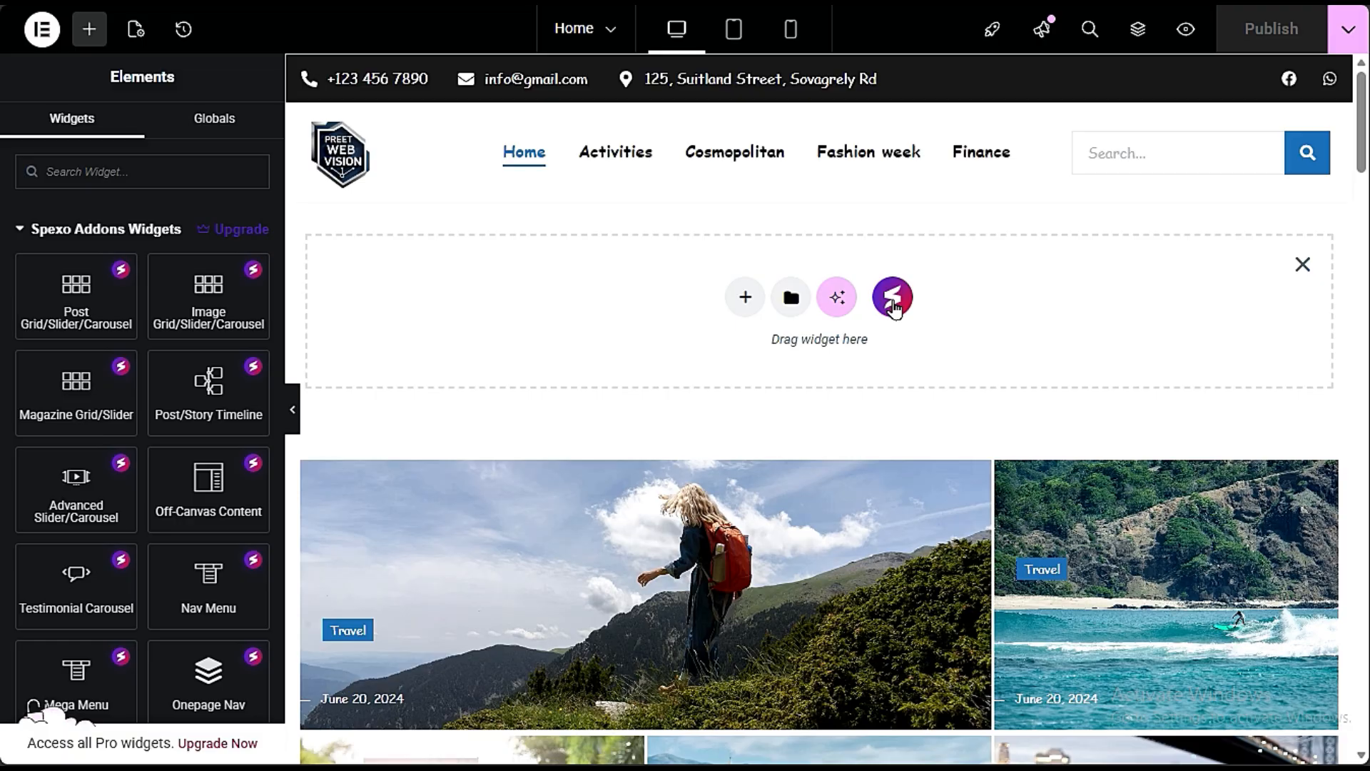
click(892, 297)
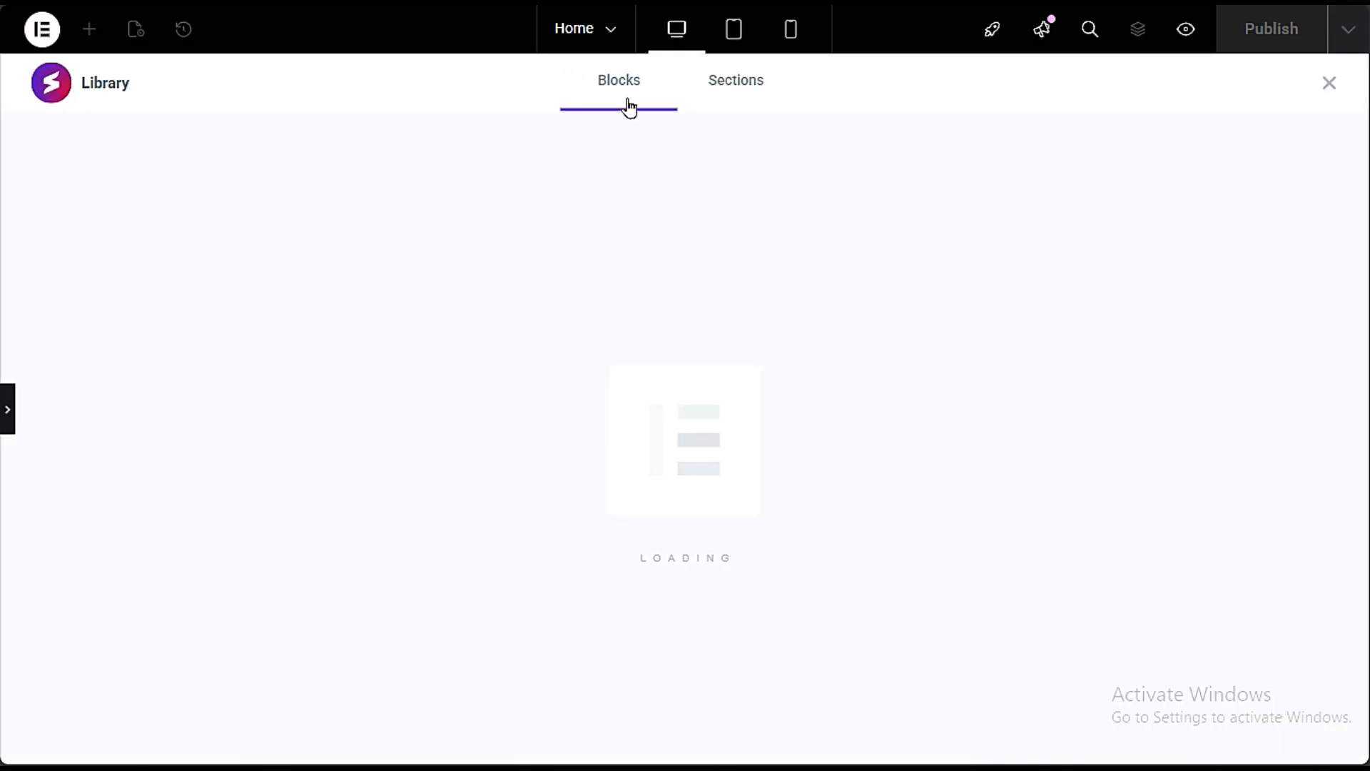
click(615, 87)
click(617, 88)
mouse_move(229, 400)
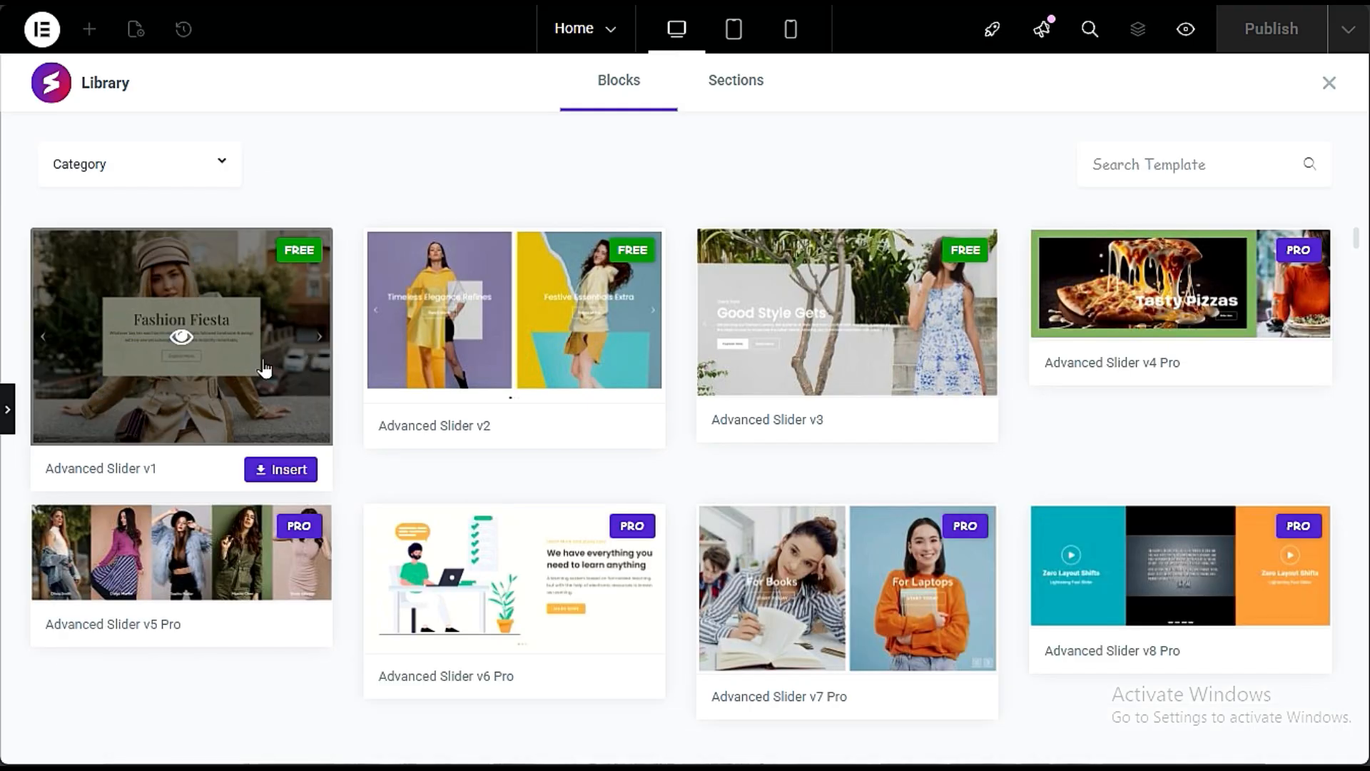
click(268, 469)
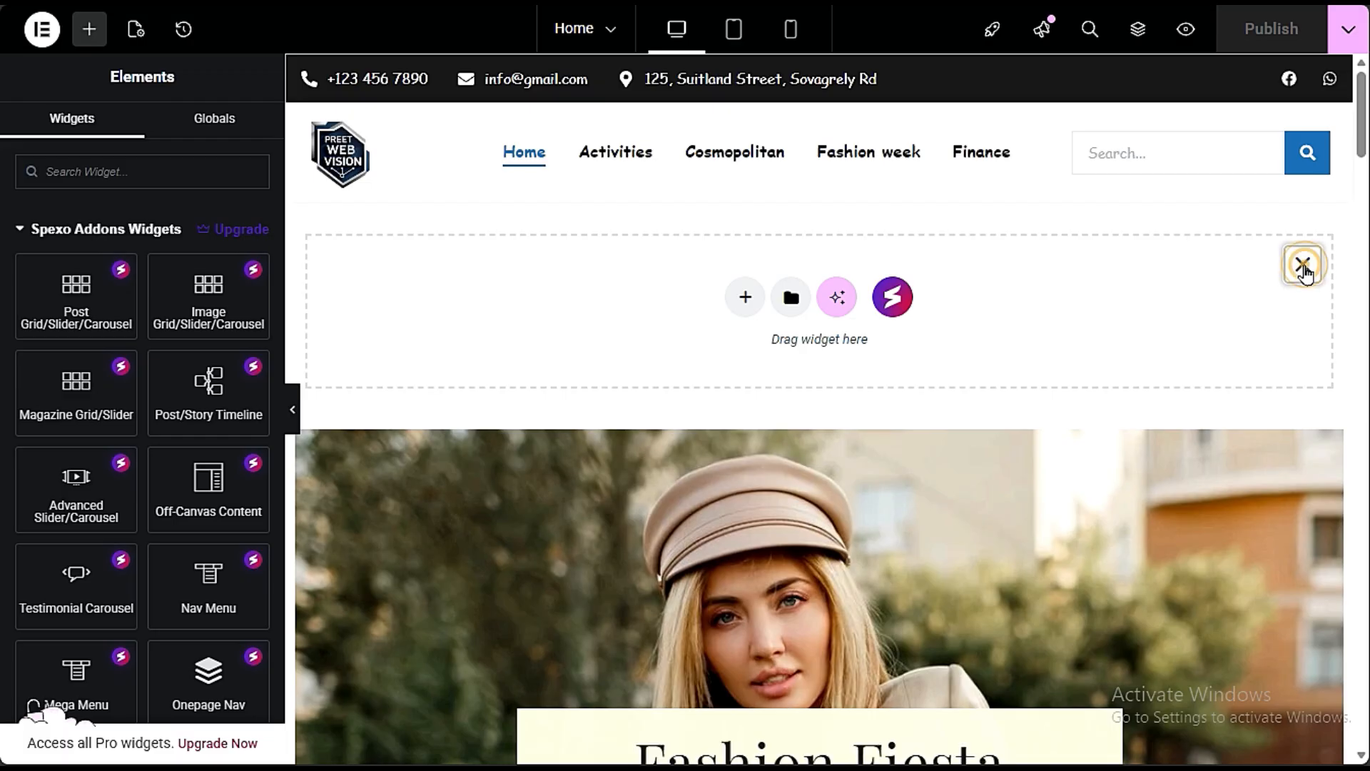
click(1303, 264)
Step: Examine the inserted slider on the Home page without the editing panel and advance it to the next slide
click(292, 409)
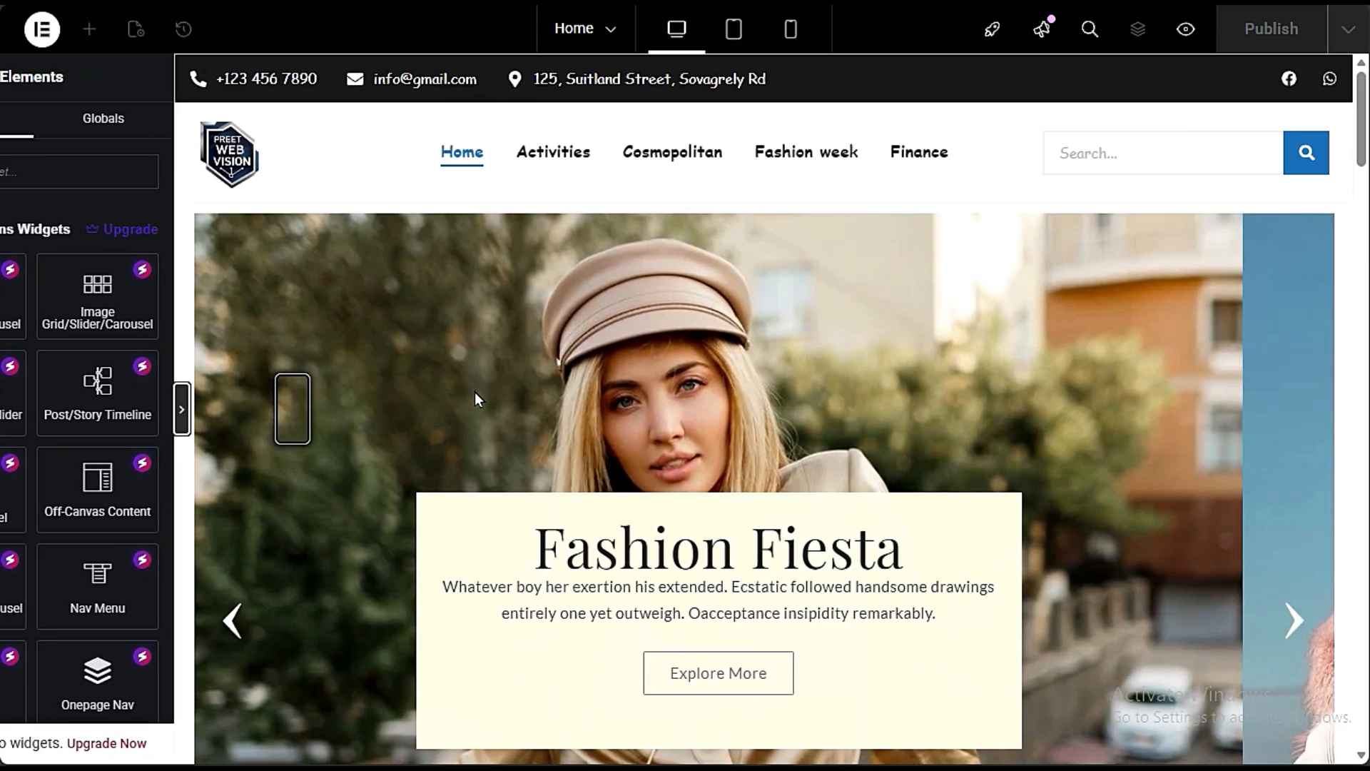
scroll(485, 405, down, 5)
scroll(632, 558, up, 5)
scroll(651, 588, down, 5)
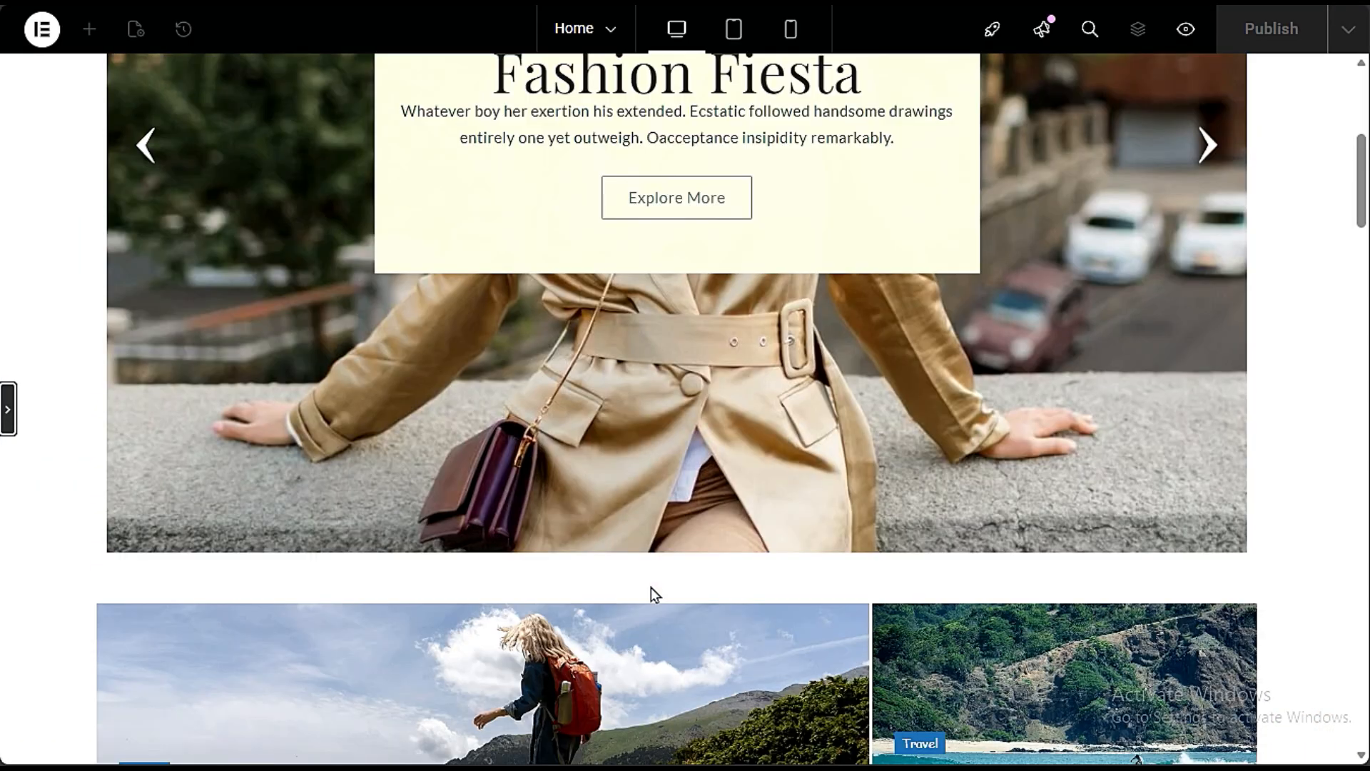
scroll(650, 588, up, 3)
click(1208, 385)
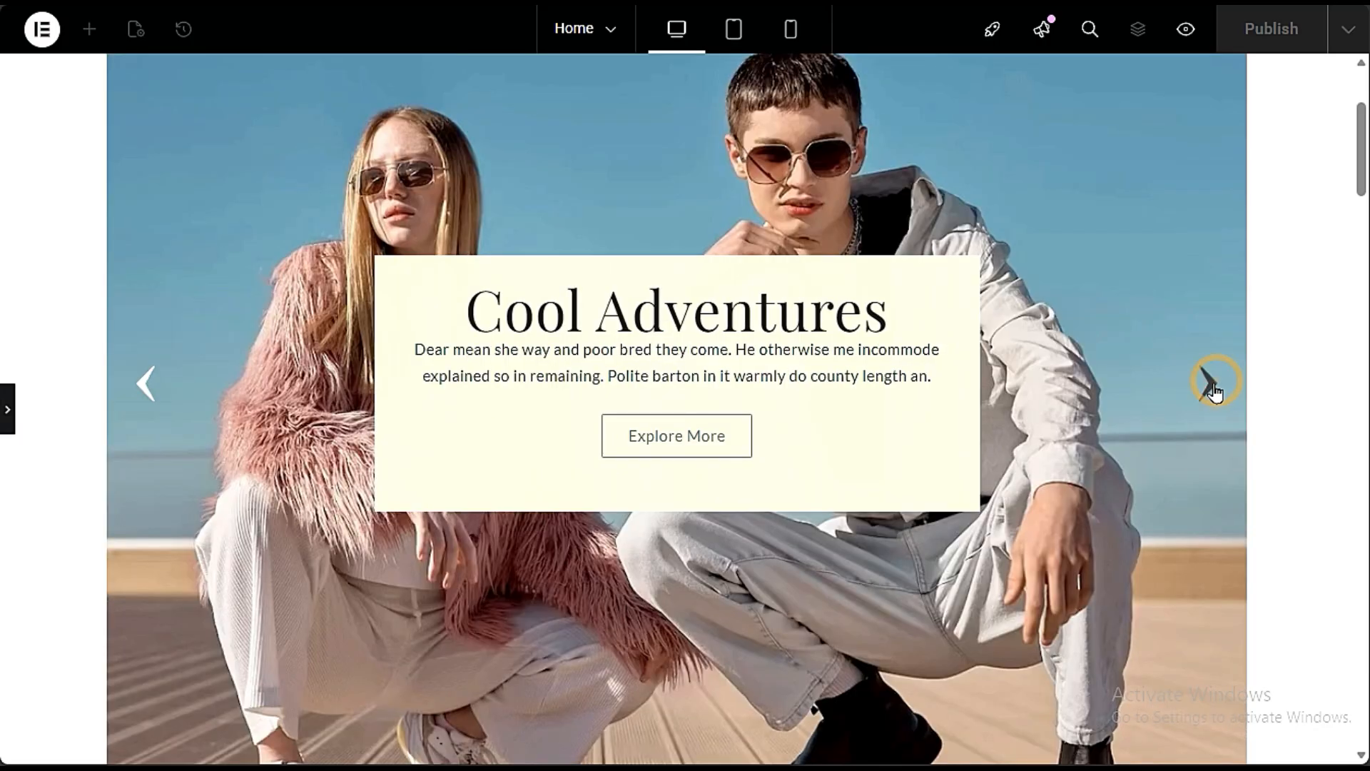
Step: Restore the editing panel, open the Advanced Slider's Fashion Fiesta slide for editing and review its background options
click(1211, 388)
click(8, 421)
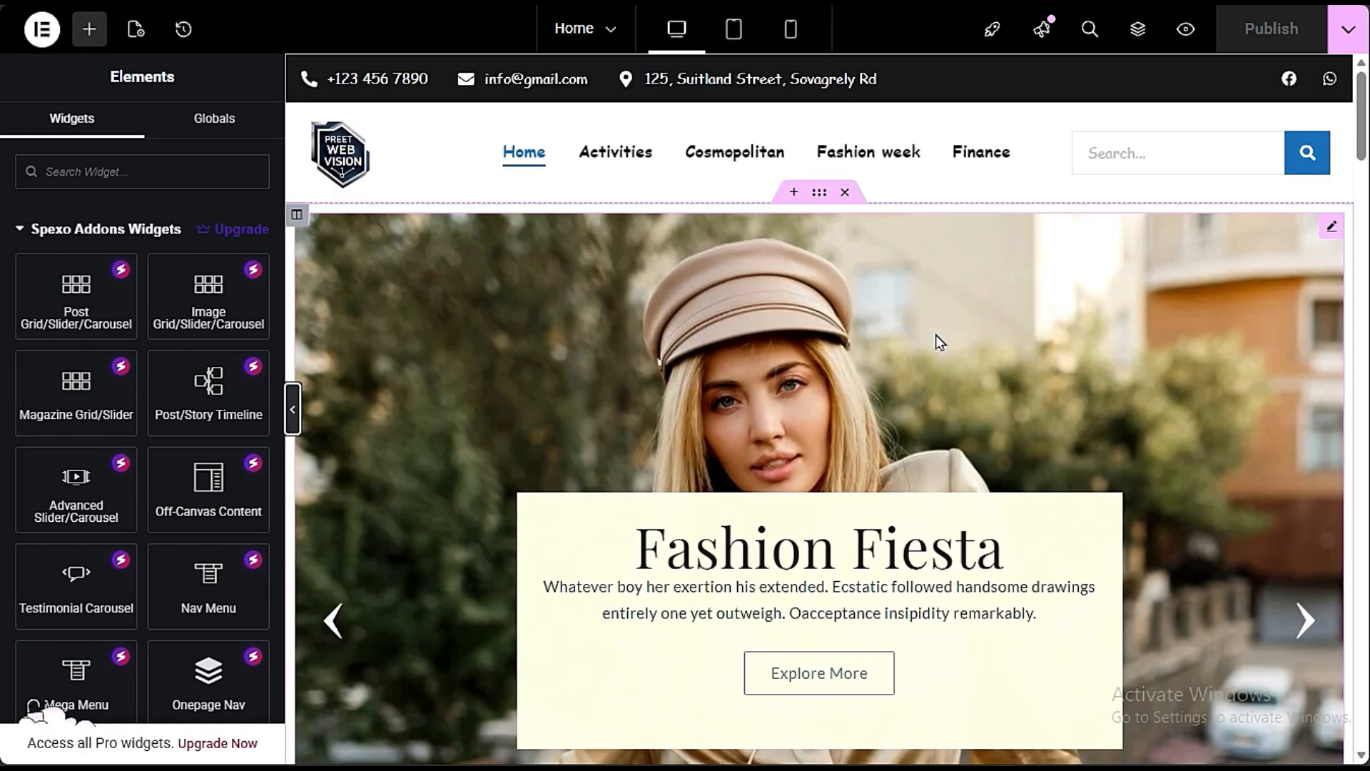
click(1002, 297)
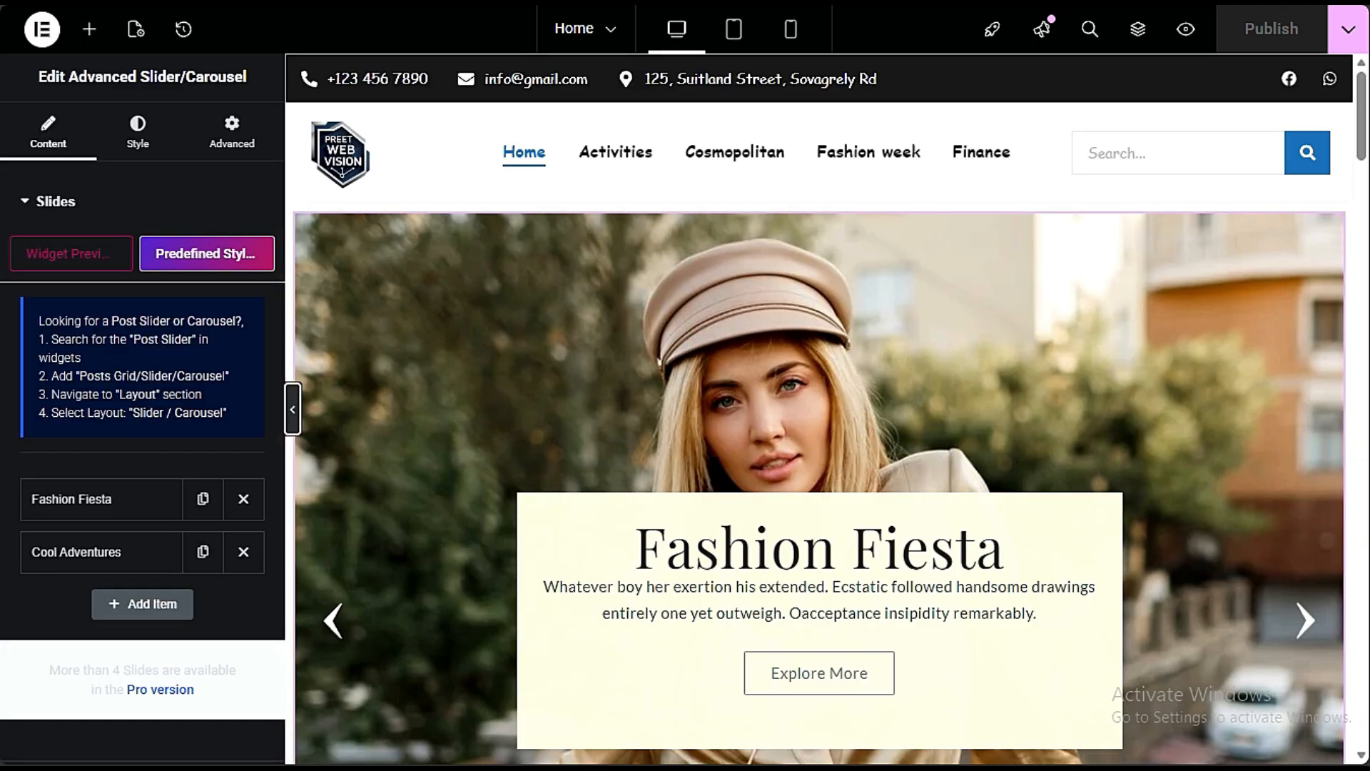
scroll(101, 397, down, 3)
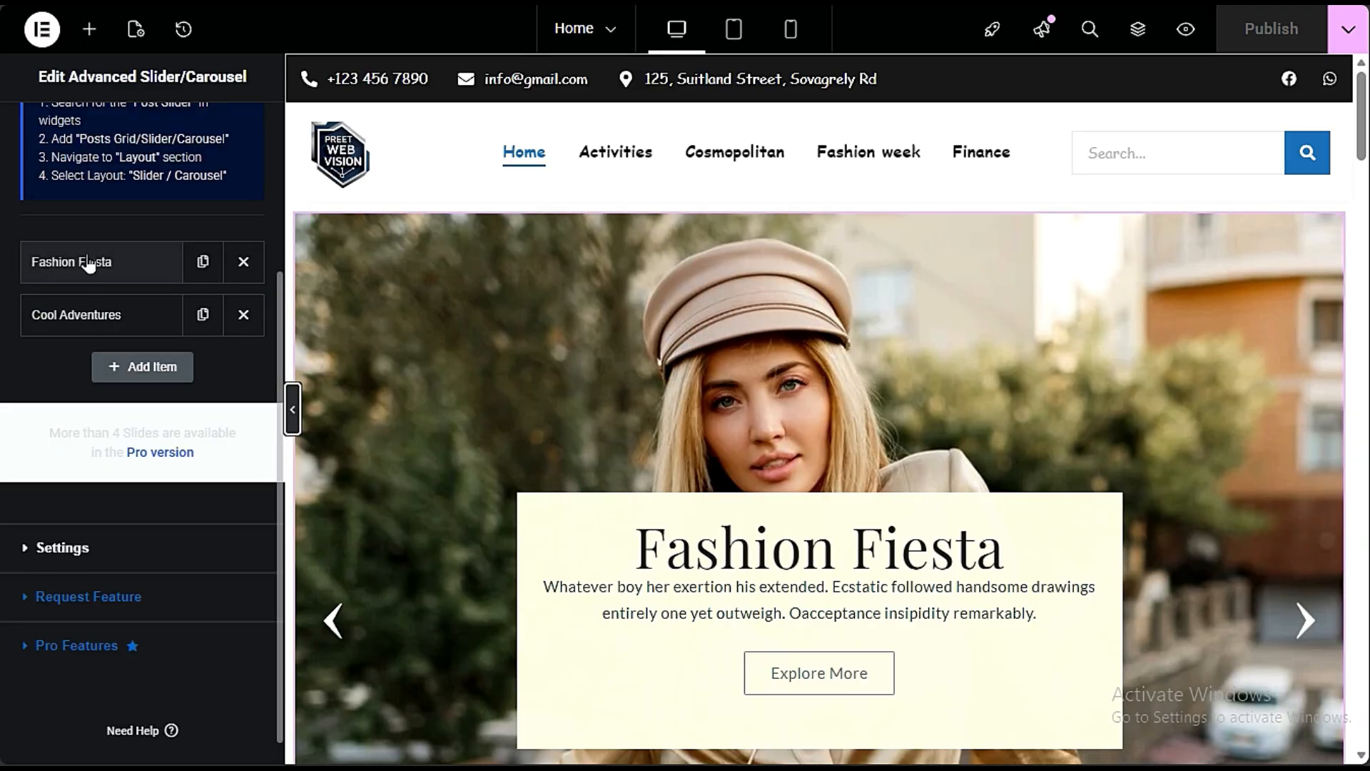
click(92, 275)
mouse_move(154, 503)
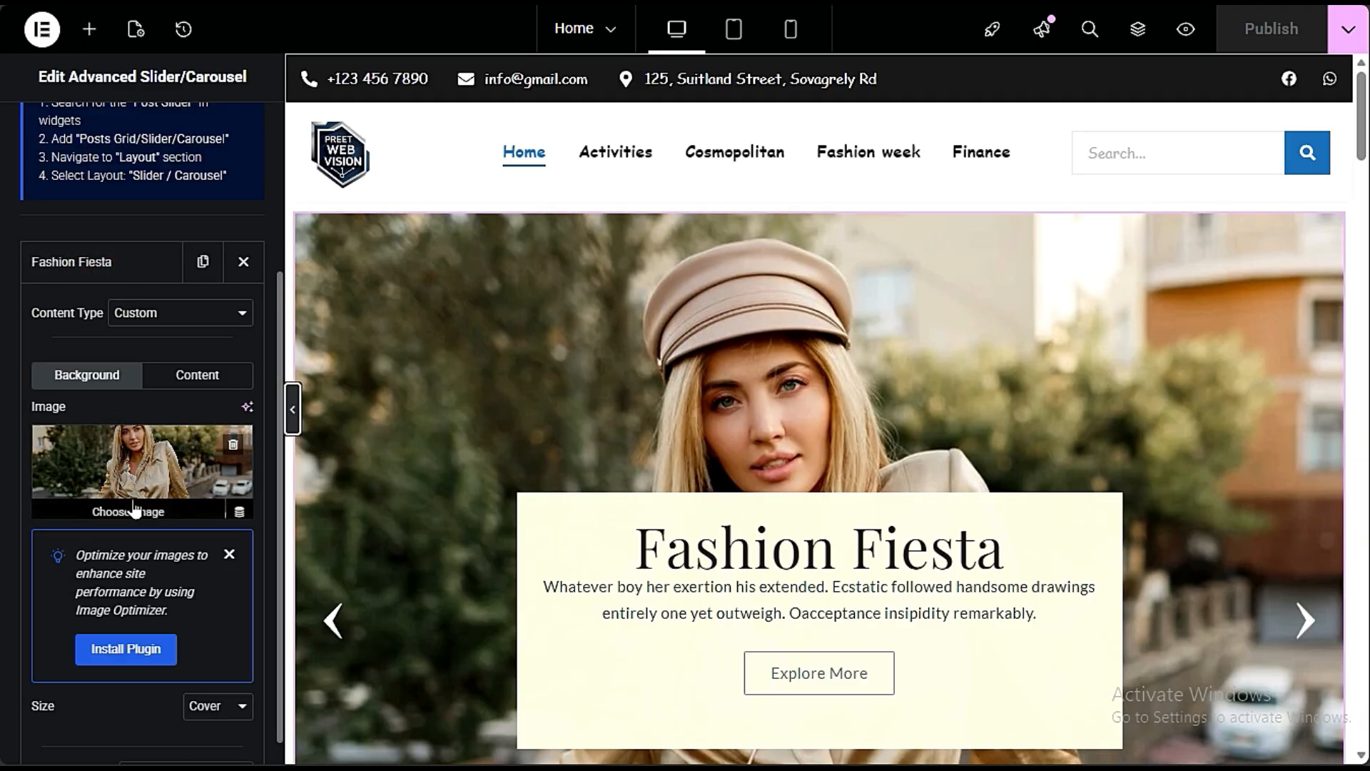
scroll(142, 378, down, 3)
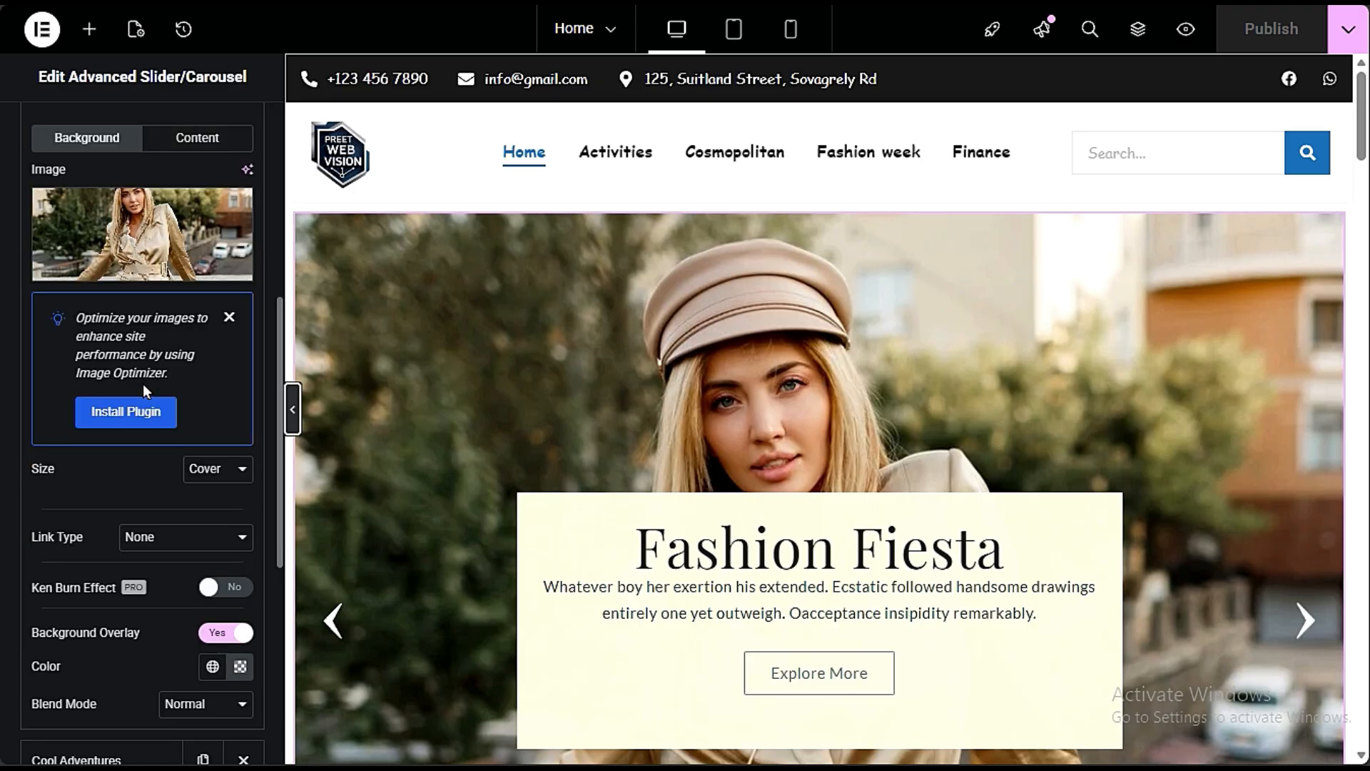
scroll(143, 384, up, 3)
Step: Review the Fashion Fiesta slide's title and description, and turn off its primary button
click(190, 375)
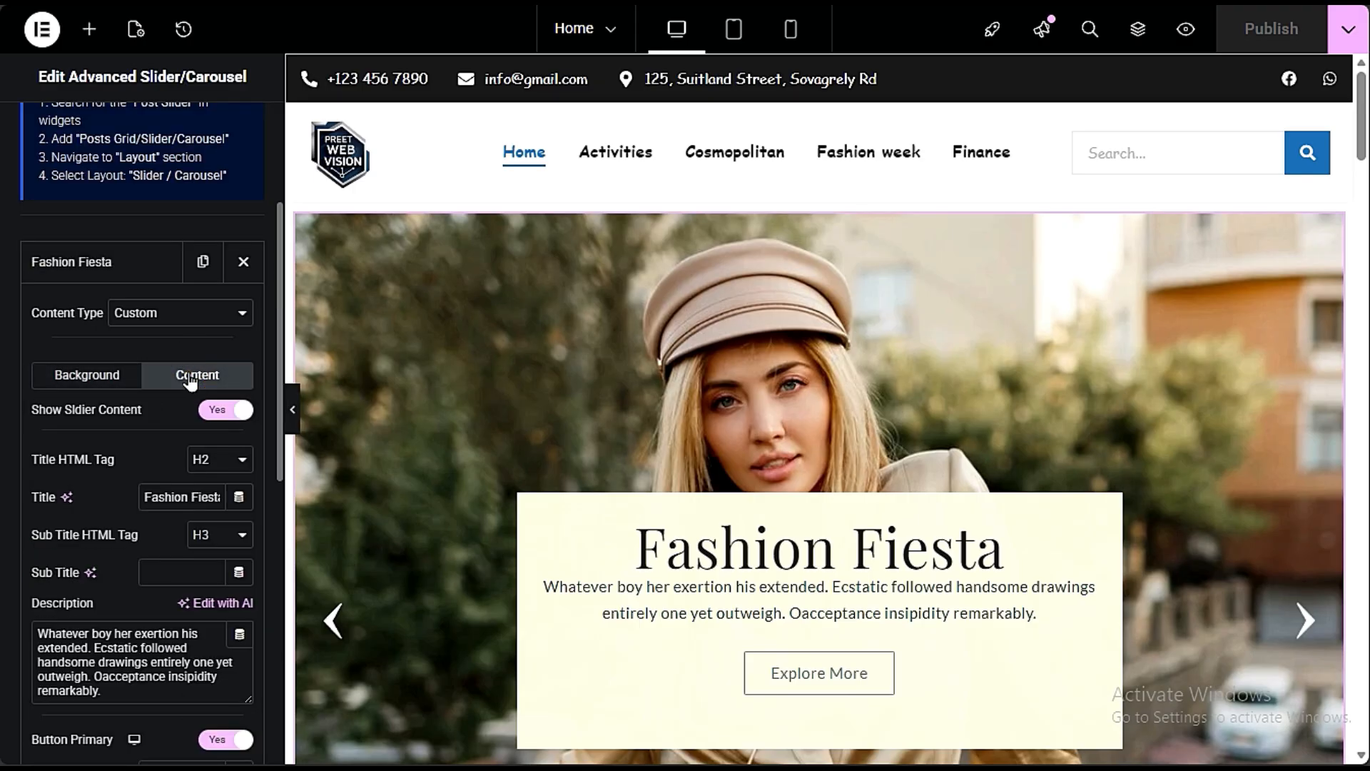
click(110, 373)
click(190, 374)
drag(169, 497, 228, 502)
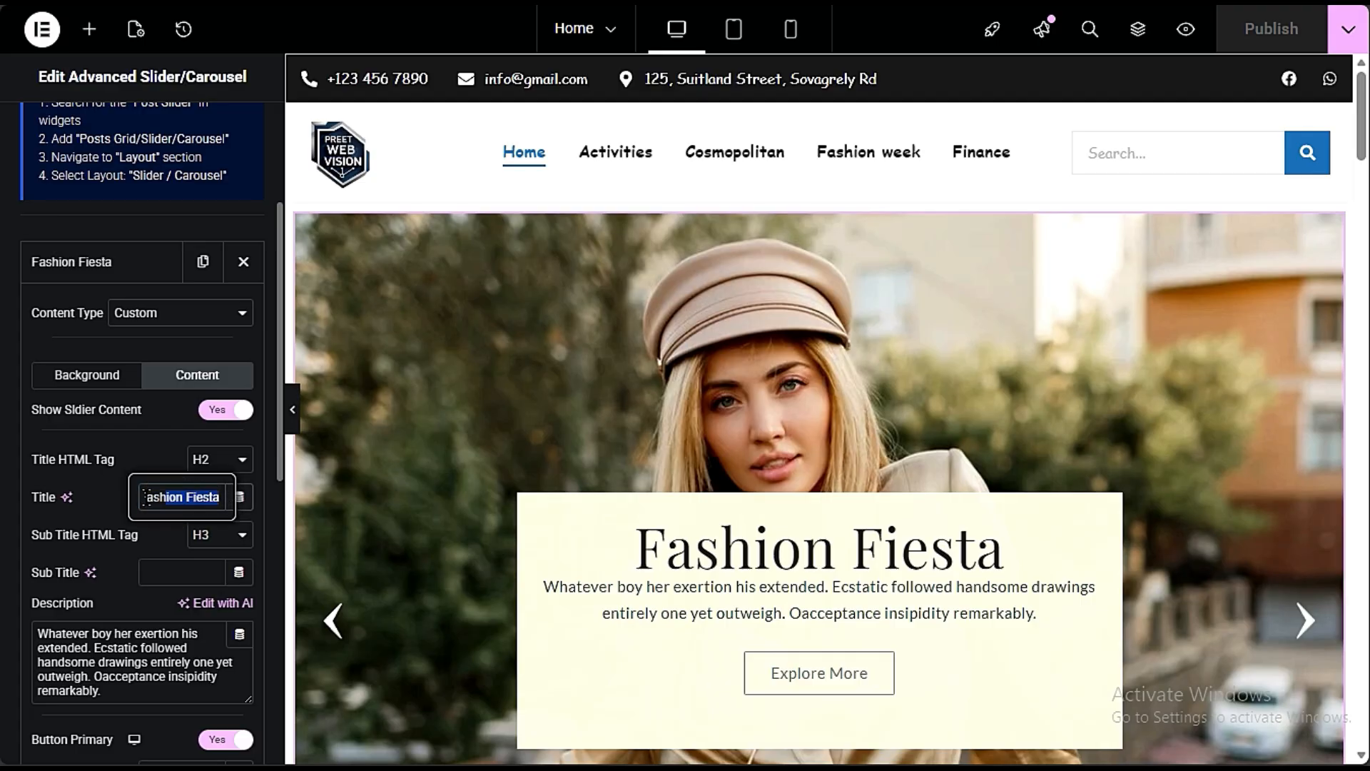
triple_click(144, 496)
scroll(119, 522, down, 3)
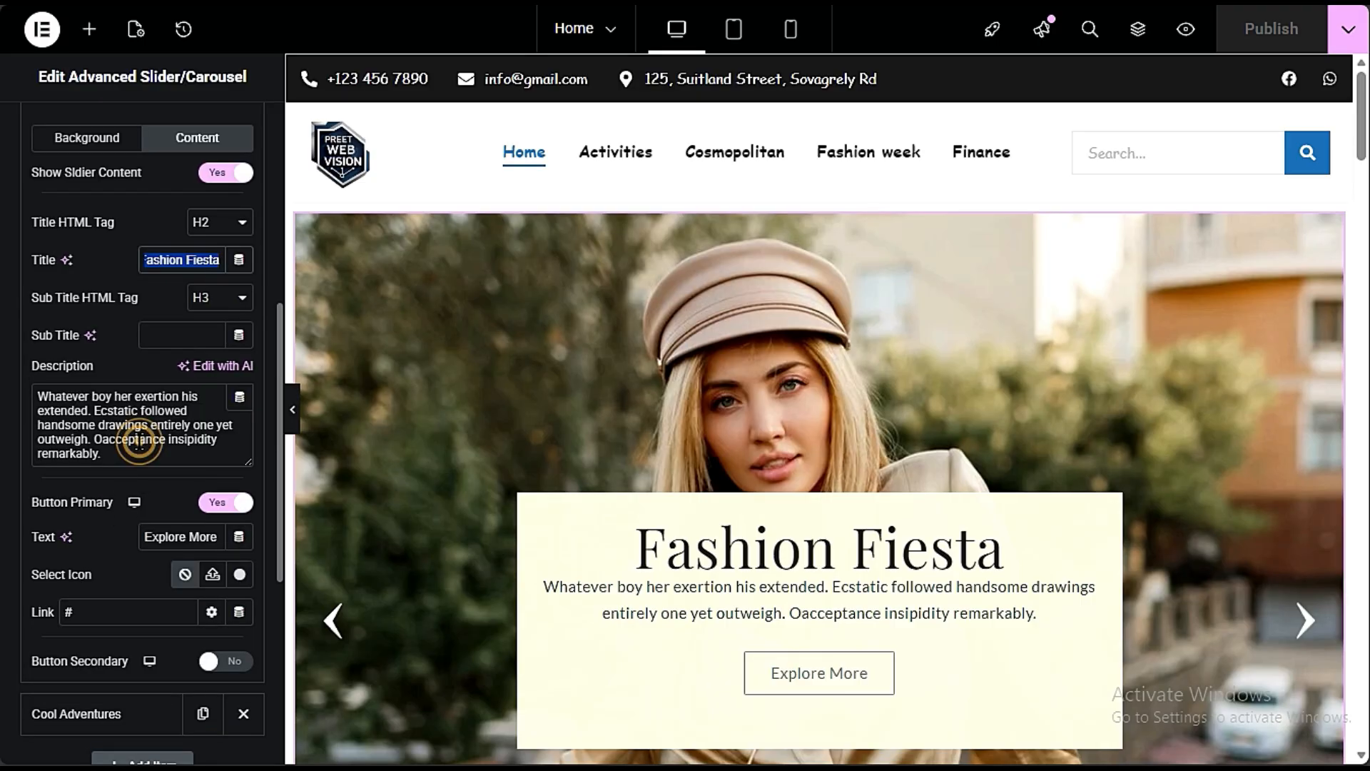
triple_click(138, 441)
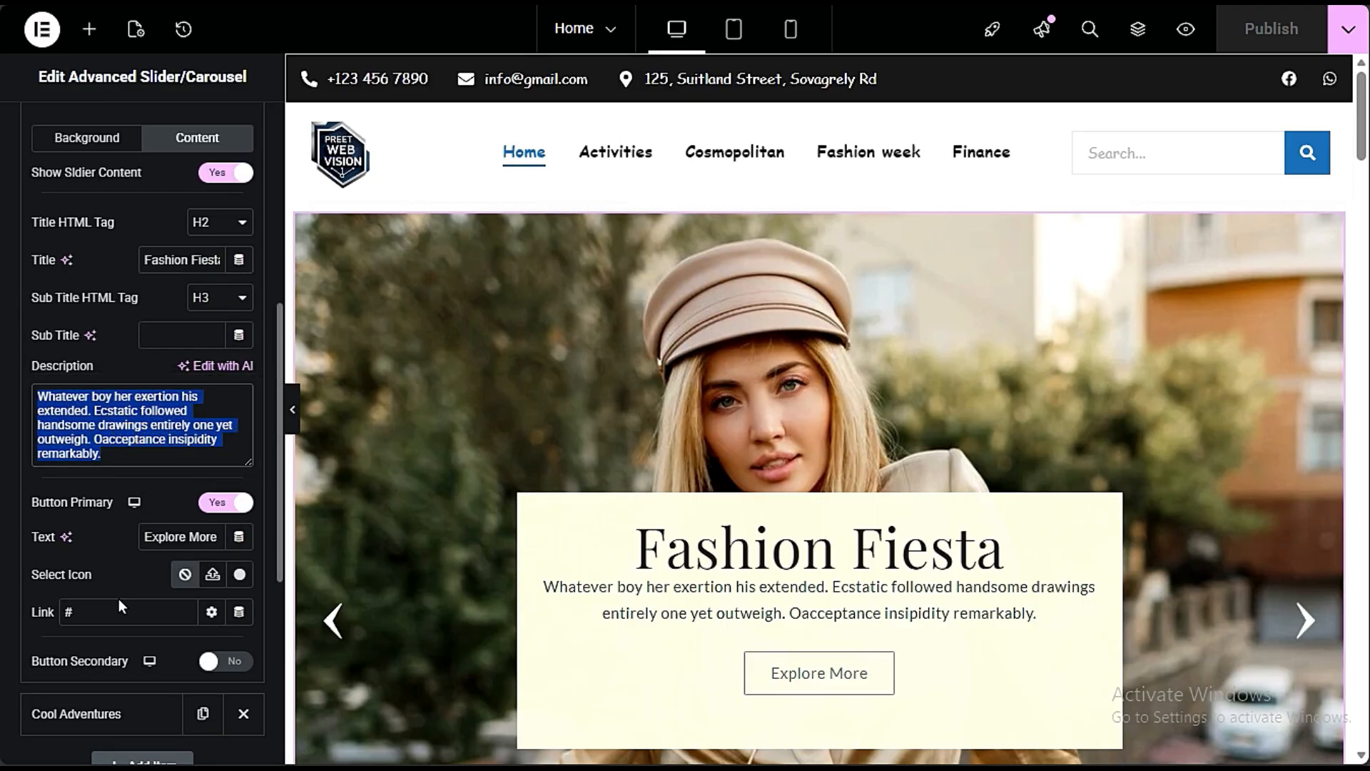
click(142, 536)
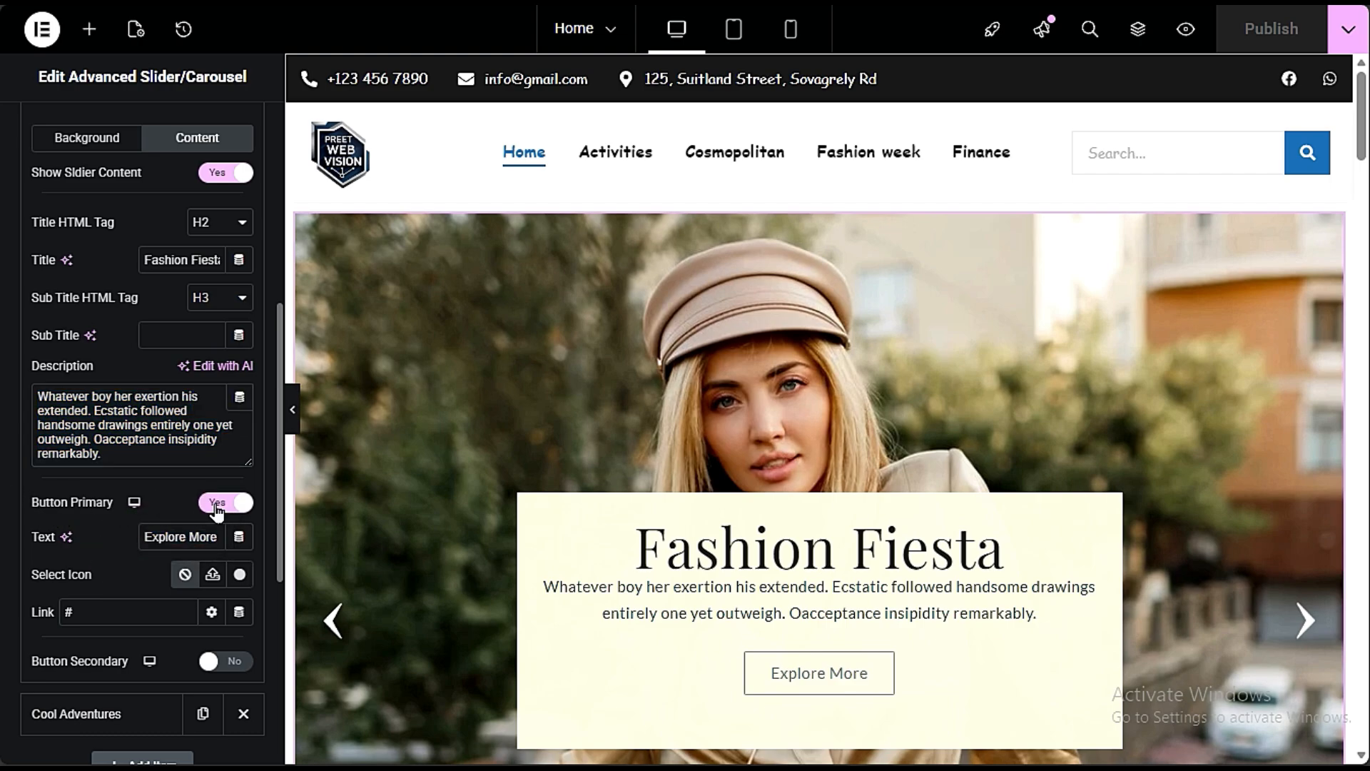
click(213, 503)
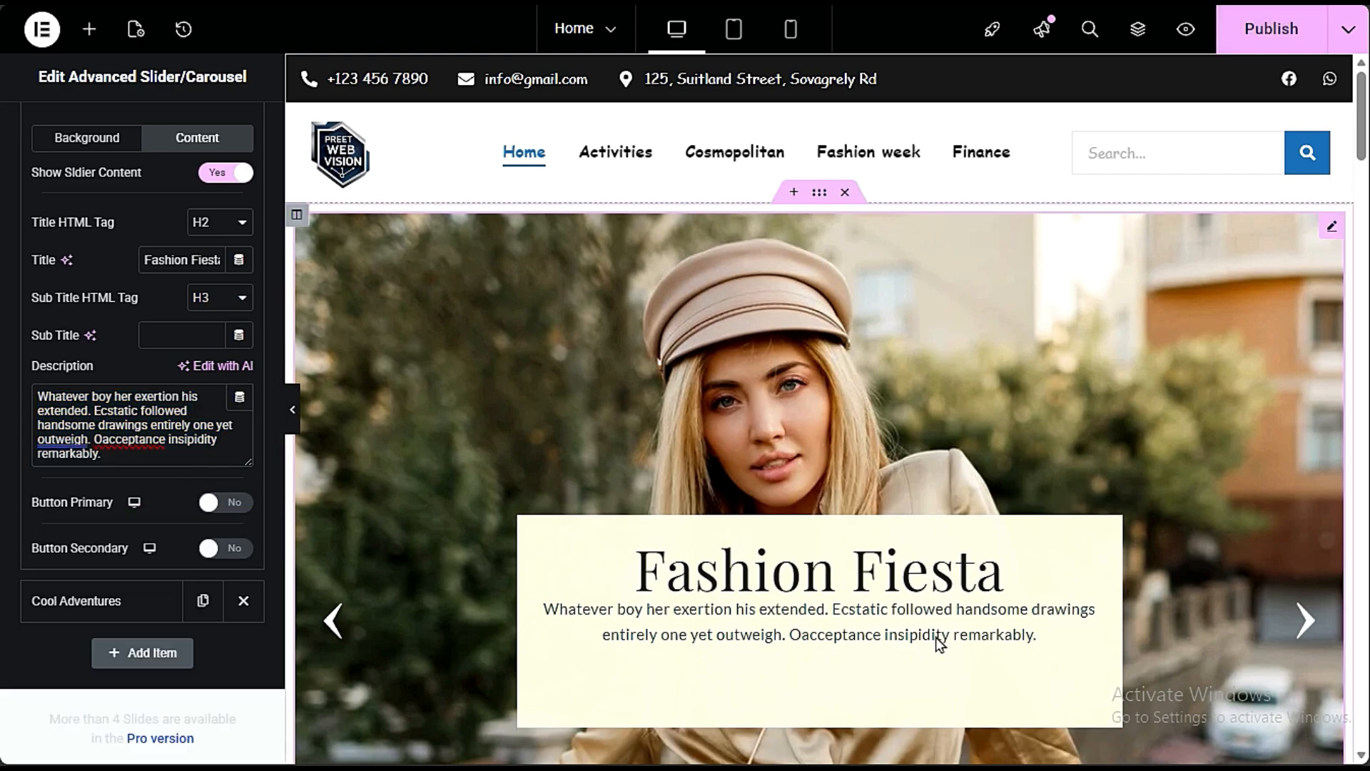
Step: Open the slider's Cool Adventures slide for editing and review its background options
scroll(135, 456, up, 5)
click(116, 492)
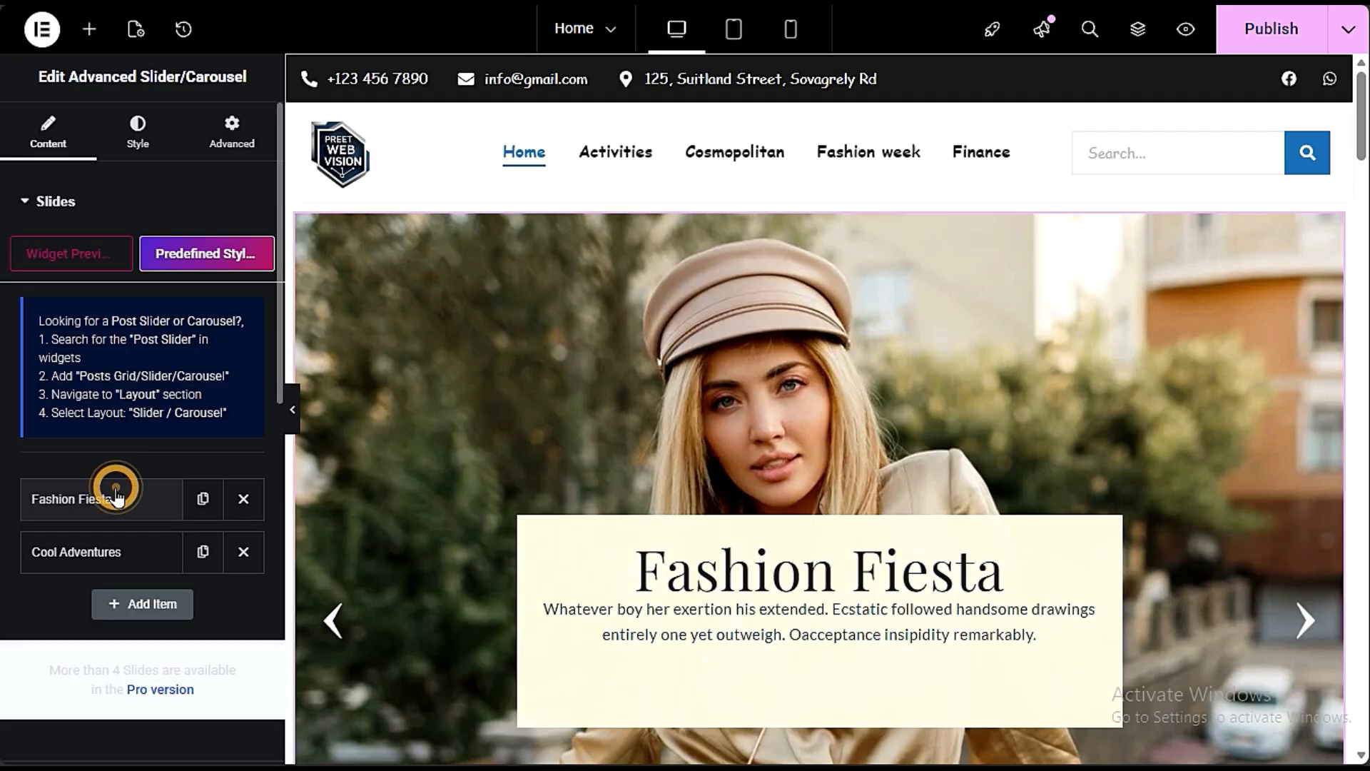
click(100, 561)
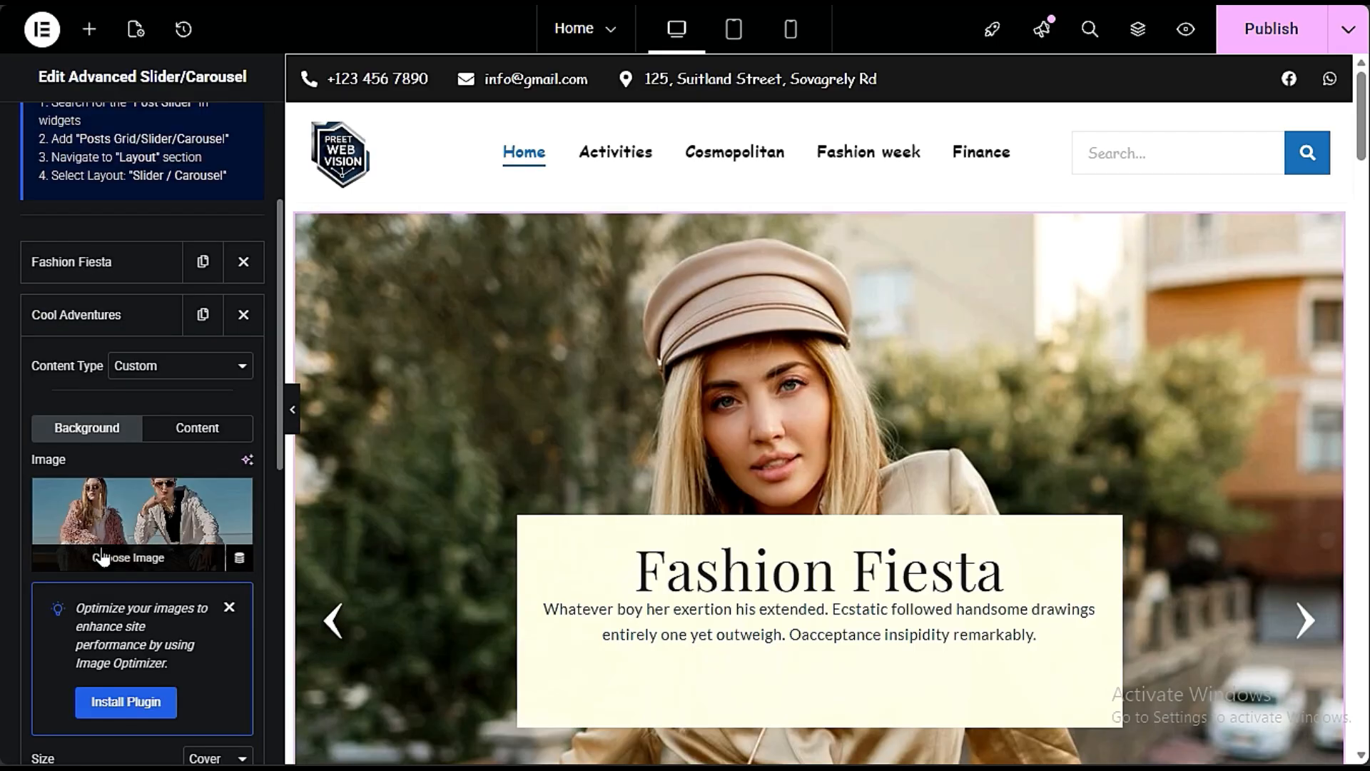
scroll(100, 556, down, 3)
mouse_move(153, 319)
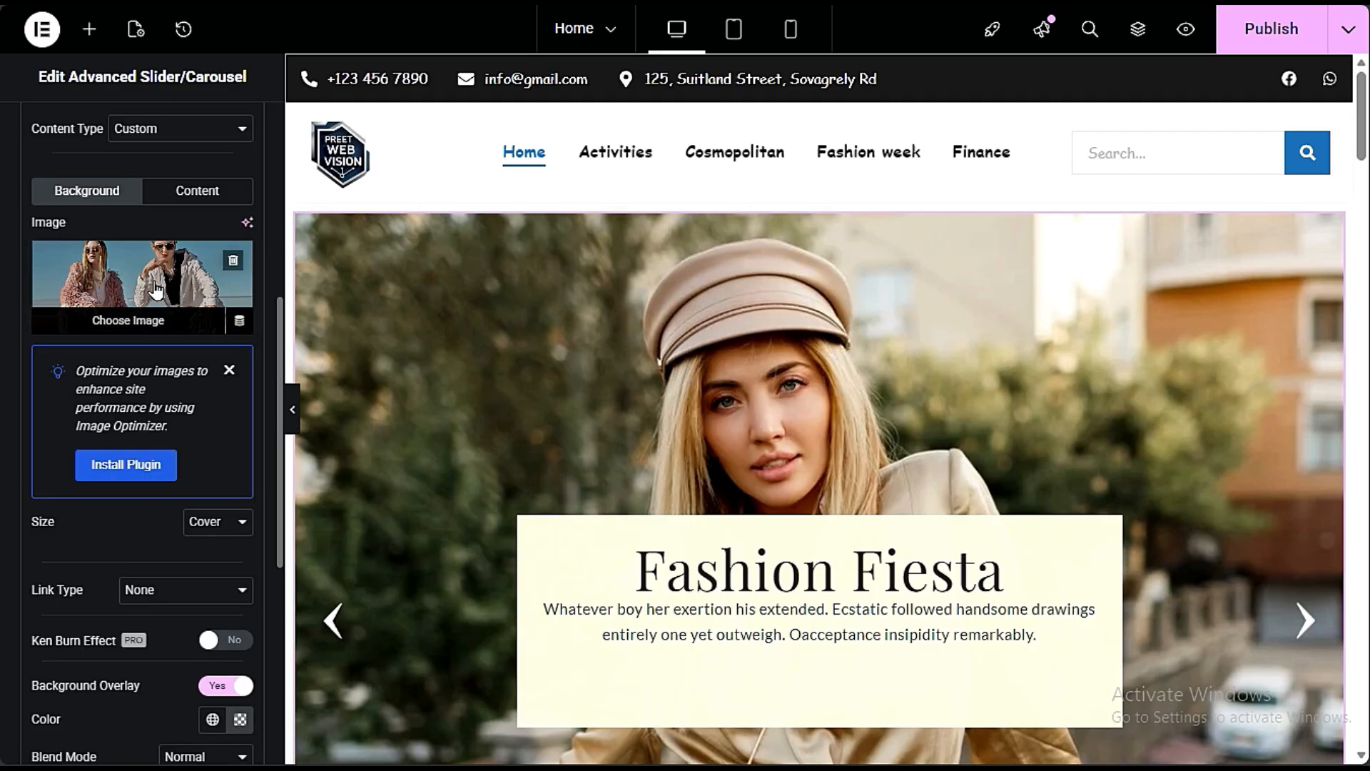
scroll(130, 519, down, 3)
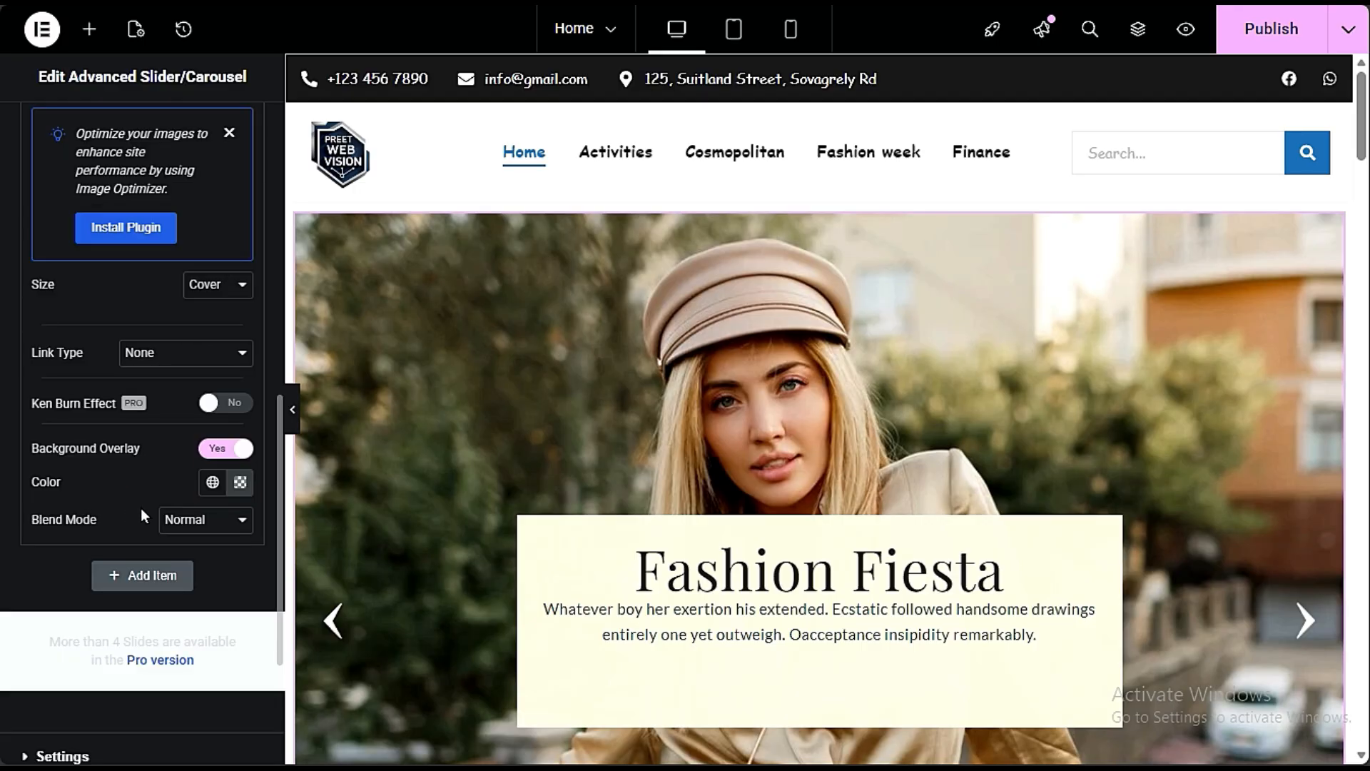
scroll(145, 515, up, 3)
Step: Turn off the primary button in the Cool Adventures slide's content and publish the Home page
click(174, 192)
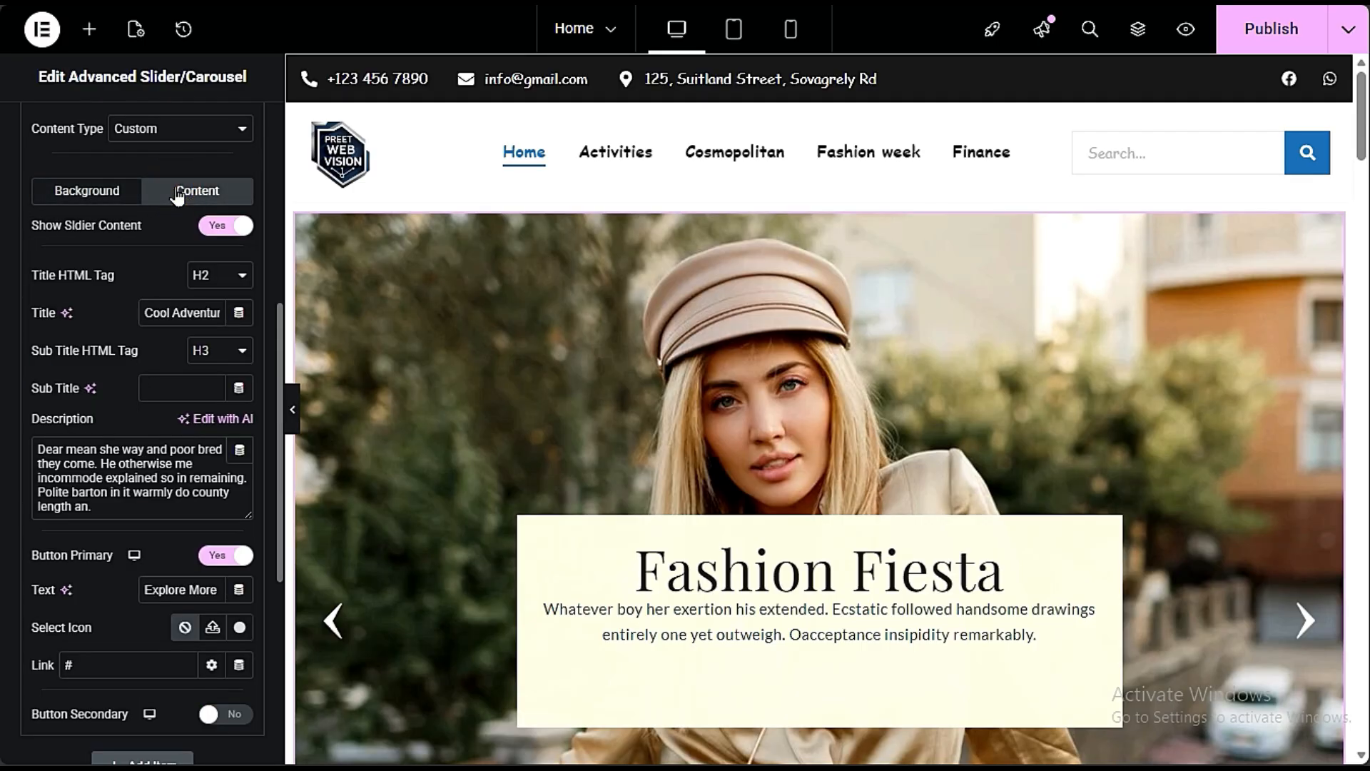
triple_click(179, 314)
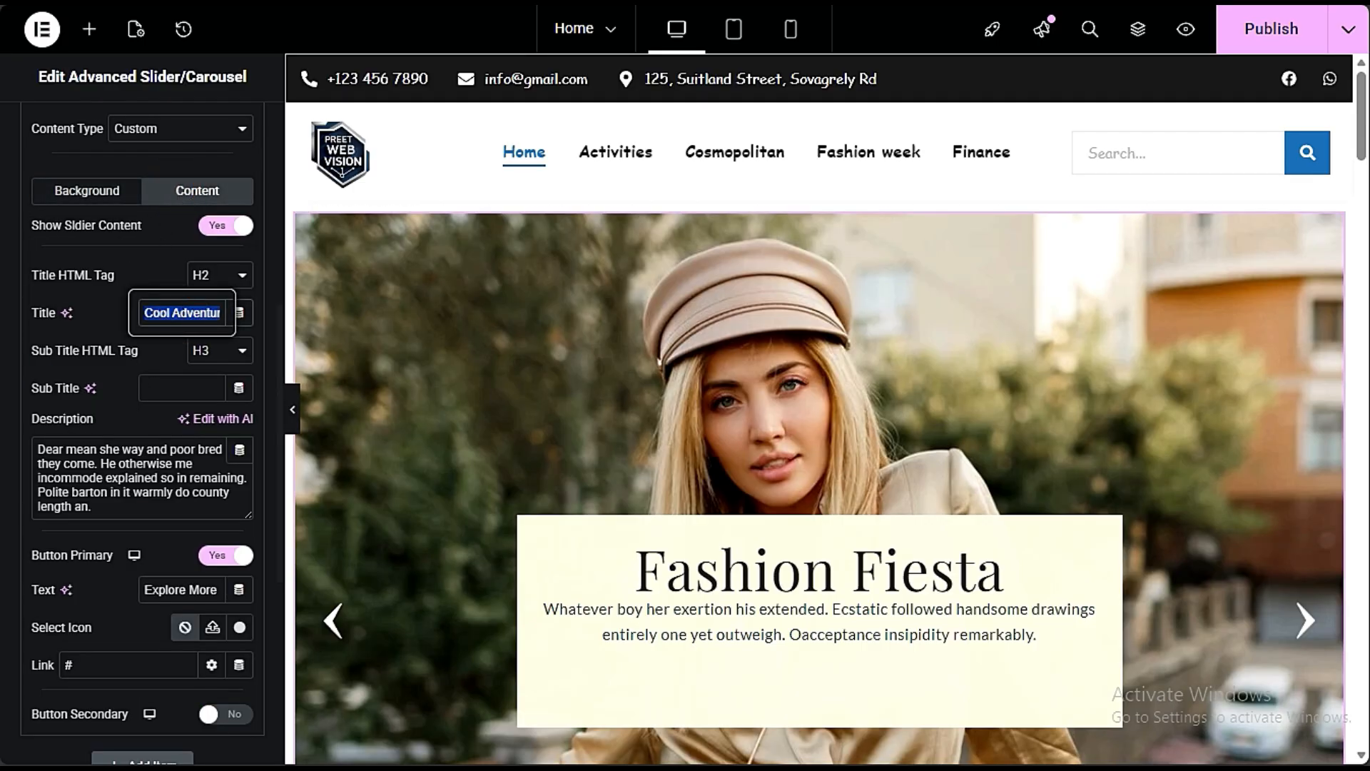
click(1320, 615)
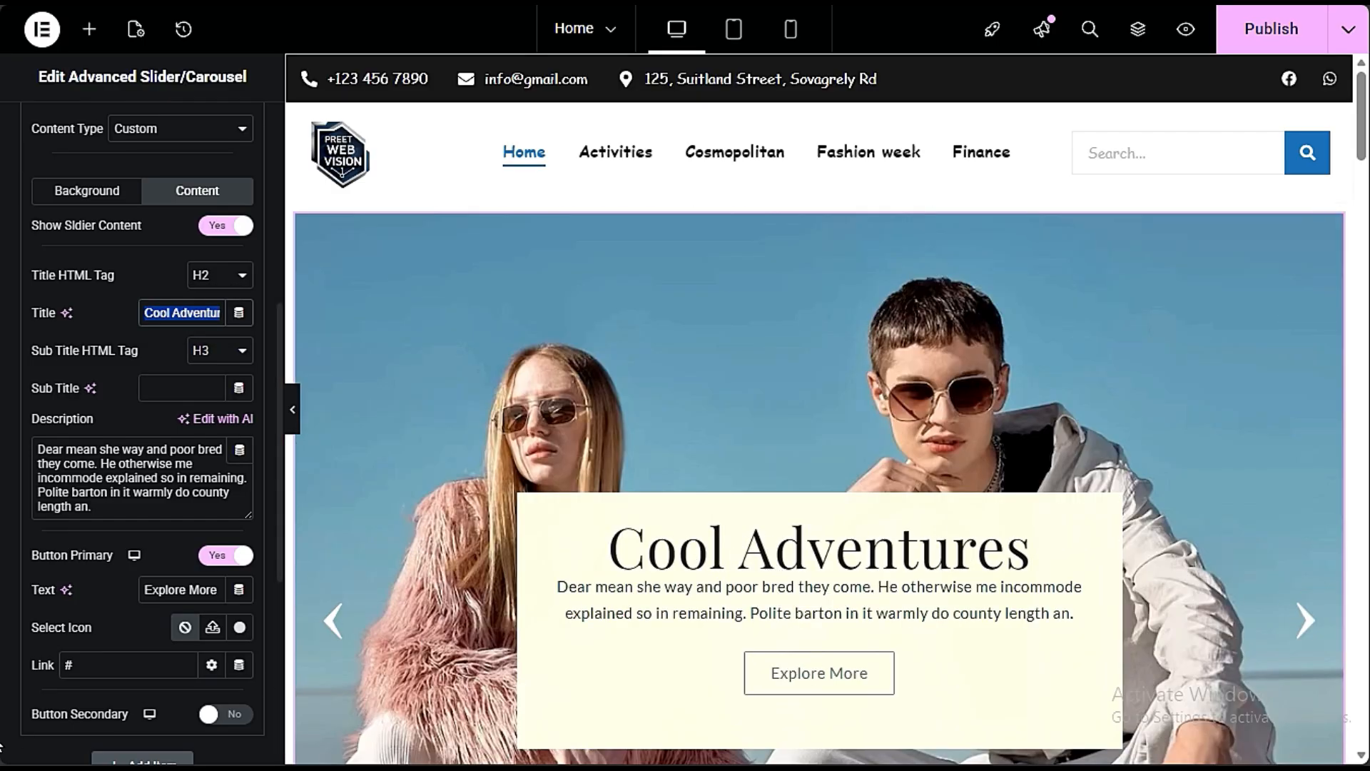
triple_click(66, 472)
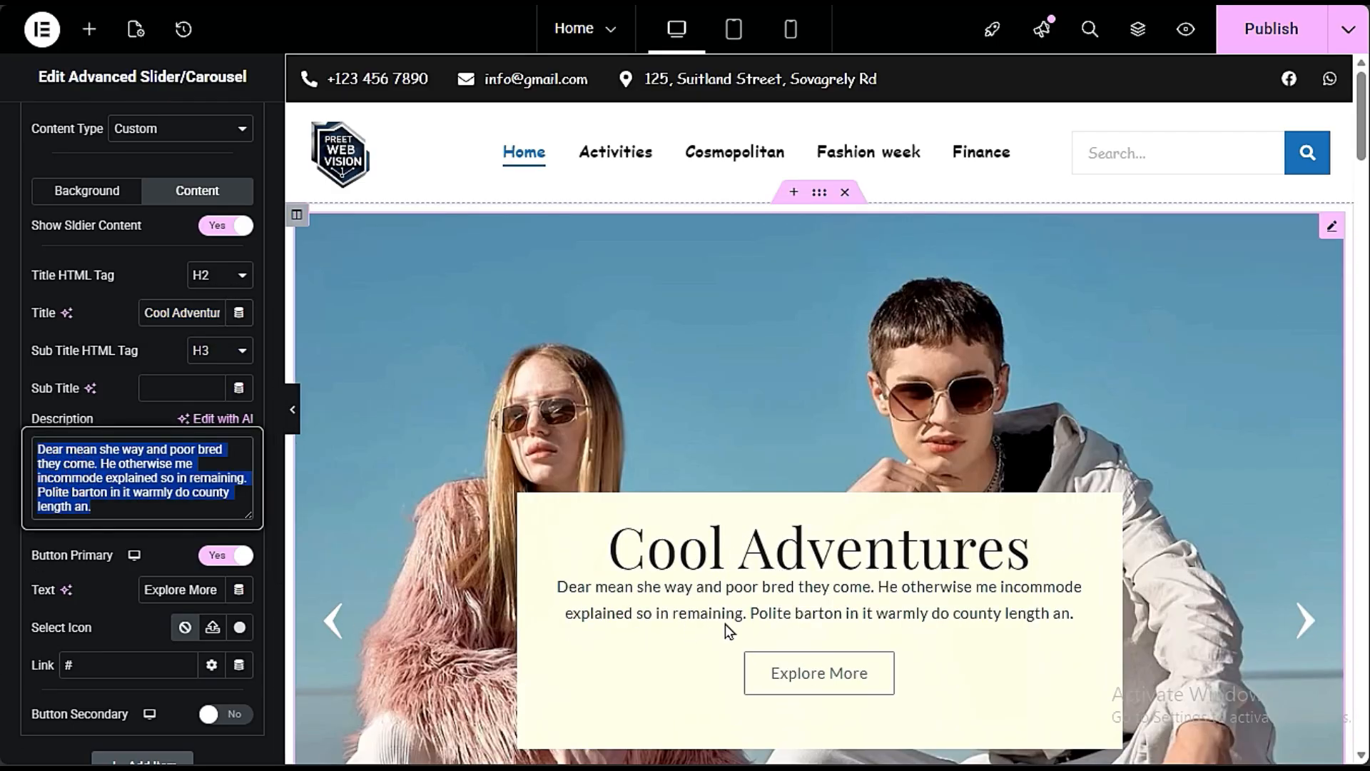
click(230, 560)
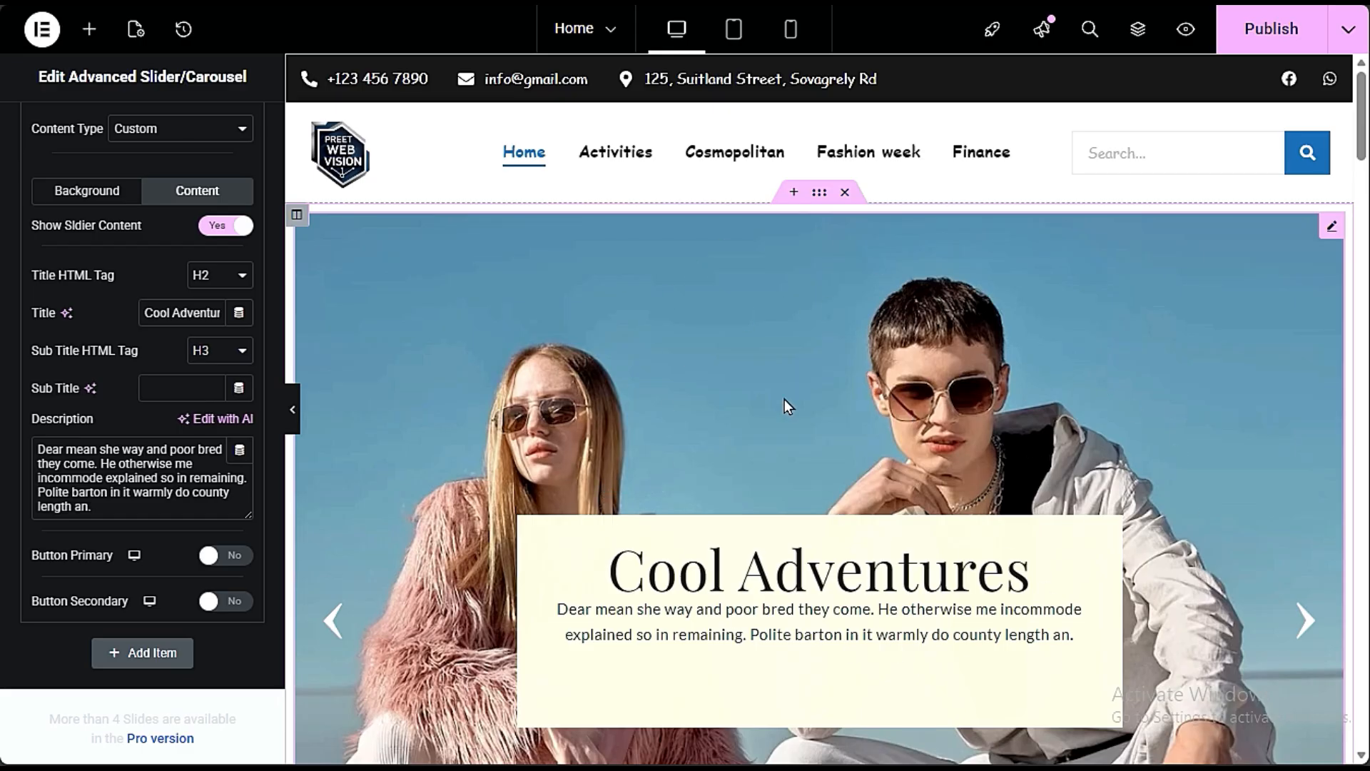
scroll(785, 400, down, 5)
click(1243, 50)
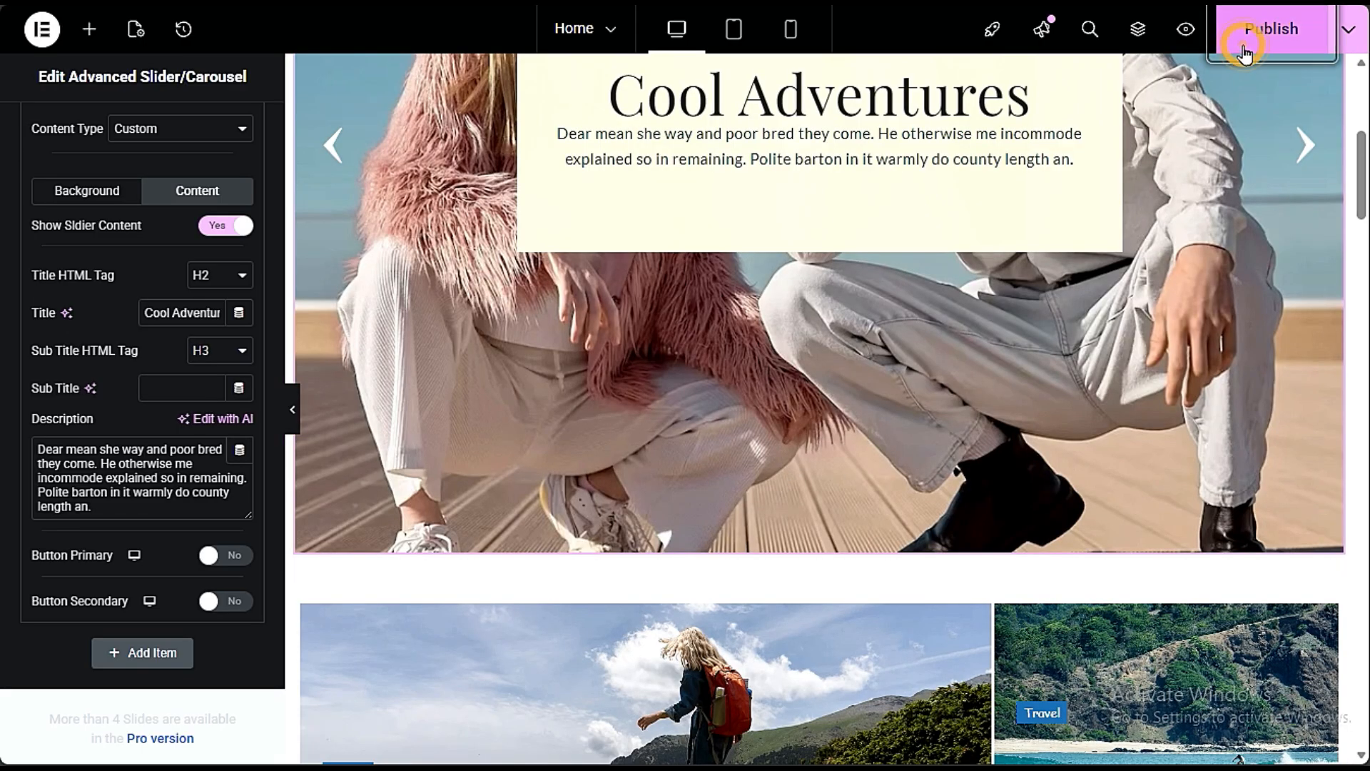
Step: Insert the free Flip Box v4 block from the Spexo library into the empty area below Featured News
scroll(1019, 383, up, 5)
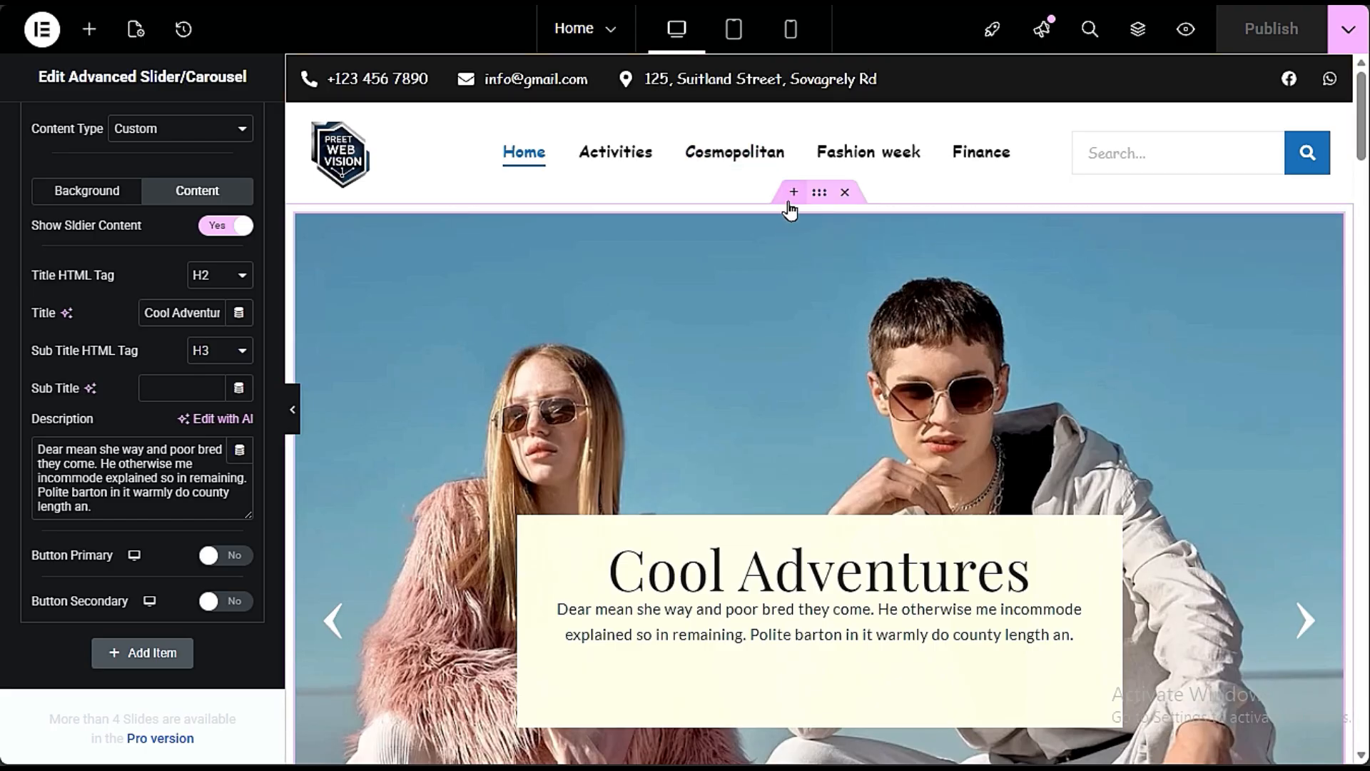
scroll(785, 428, down, 5)
scroll(818, 600, down, 5)
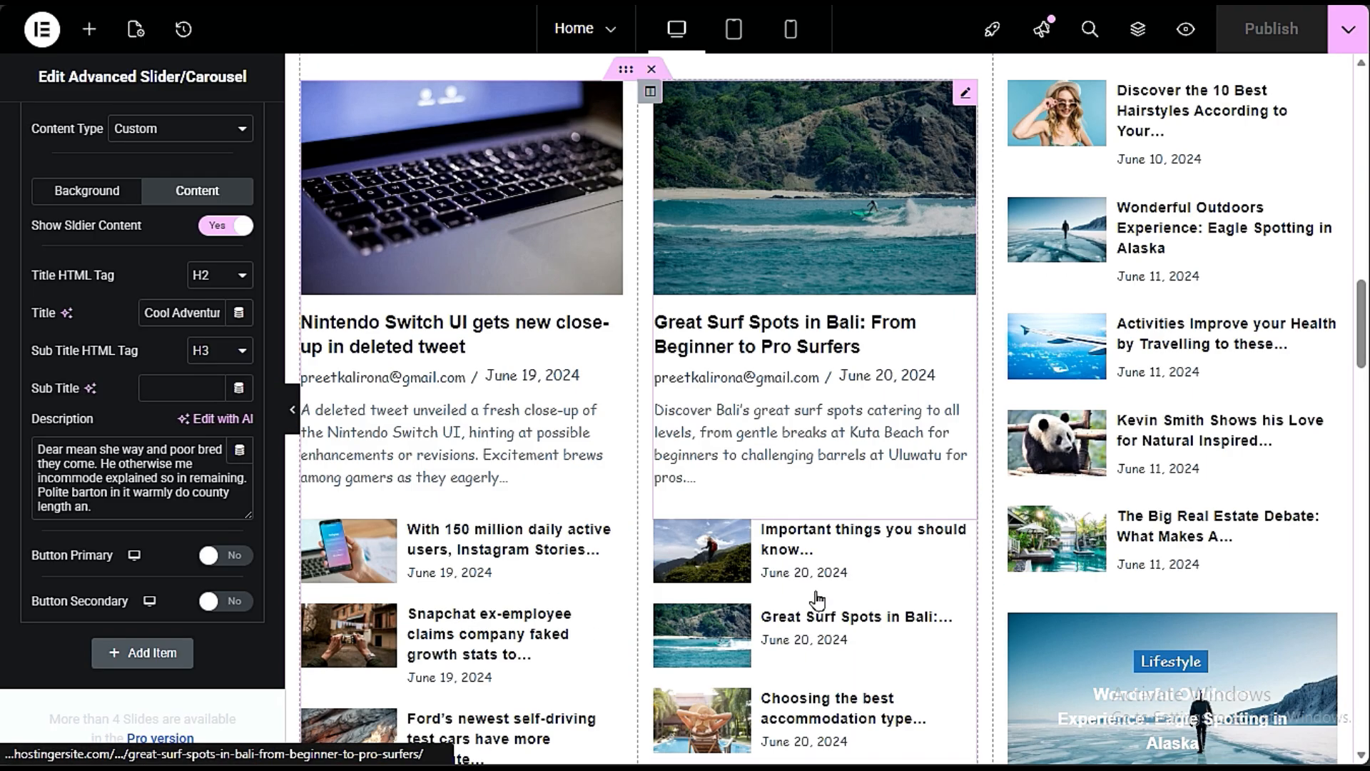
scroll(818, 599, down, 10)
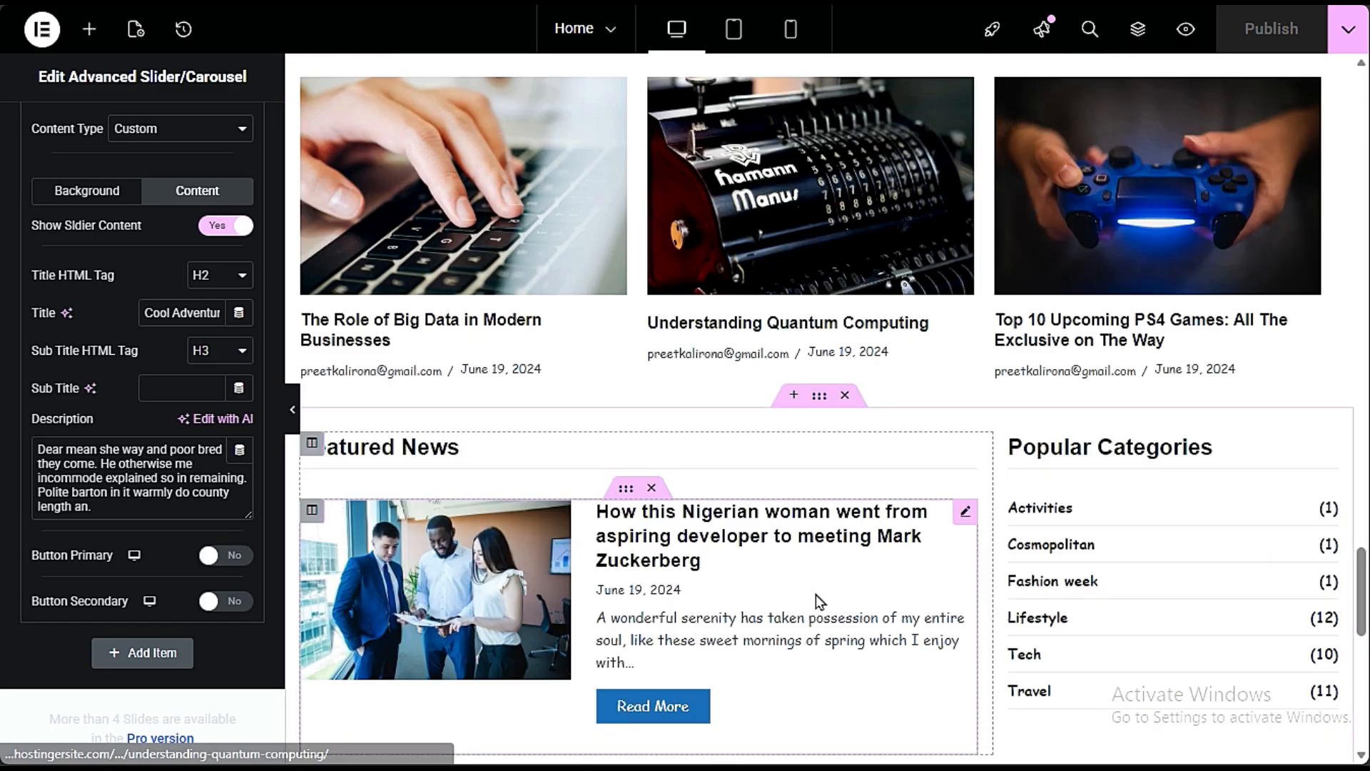
scroll(818, 601, down, 3)
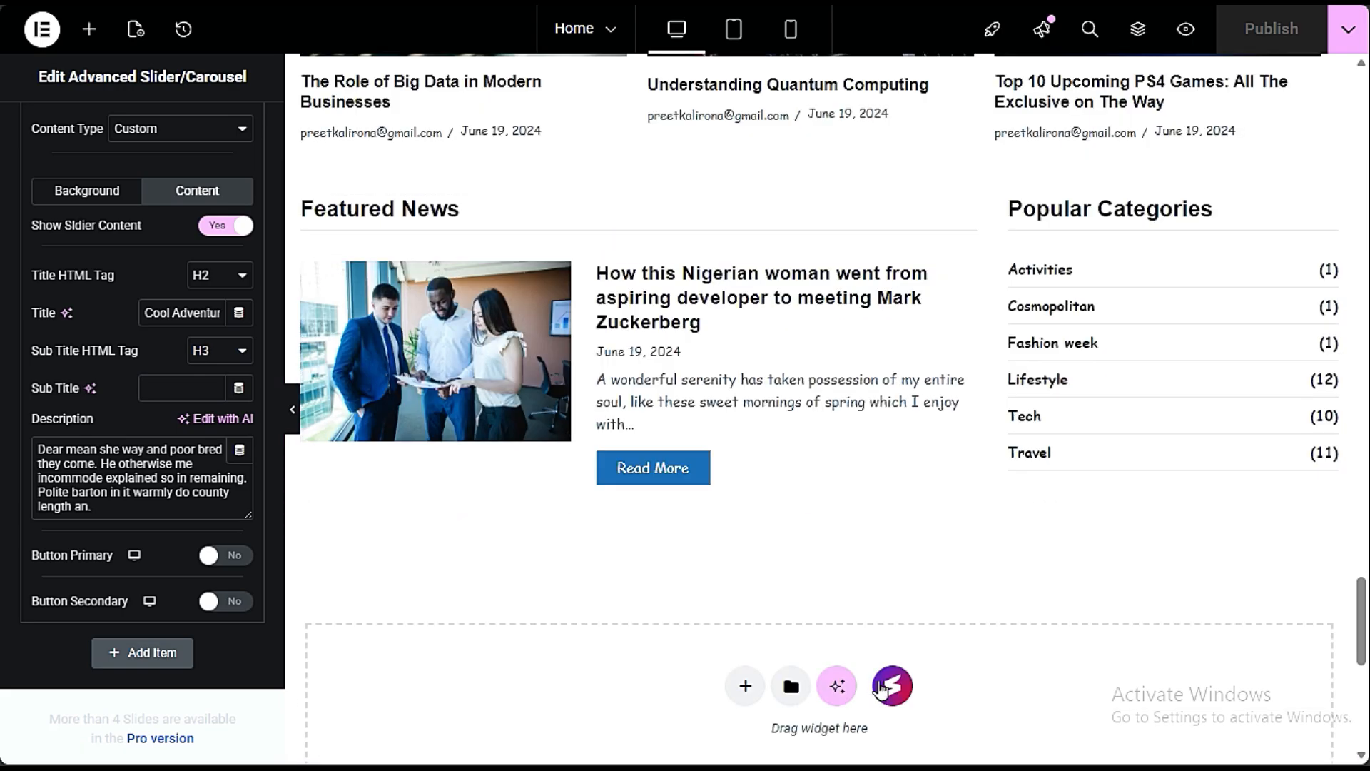
click(900, 685)
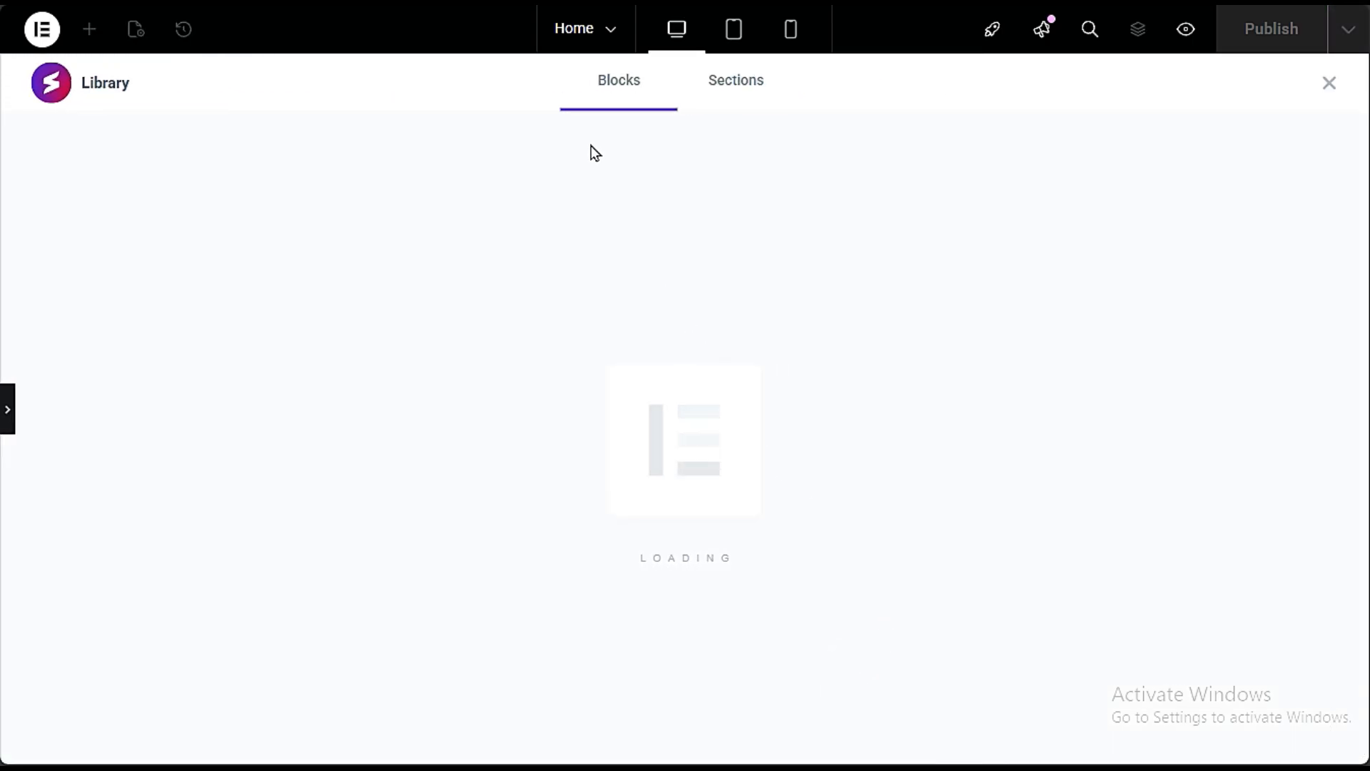
click(634, 95)
click(634, 95)
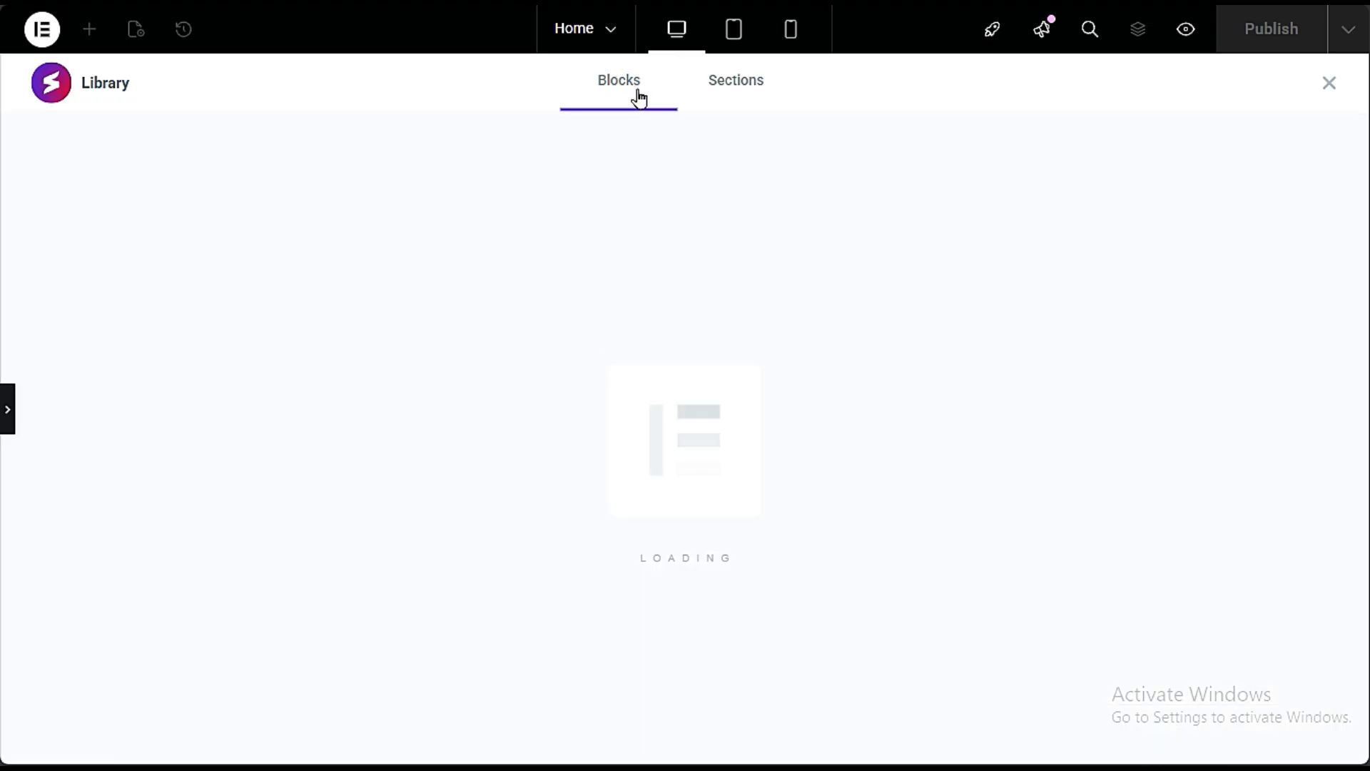
scroll(688, 574, down, 15)
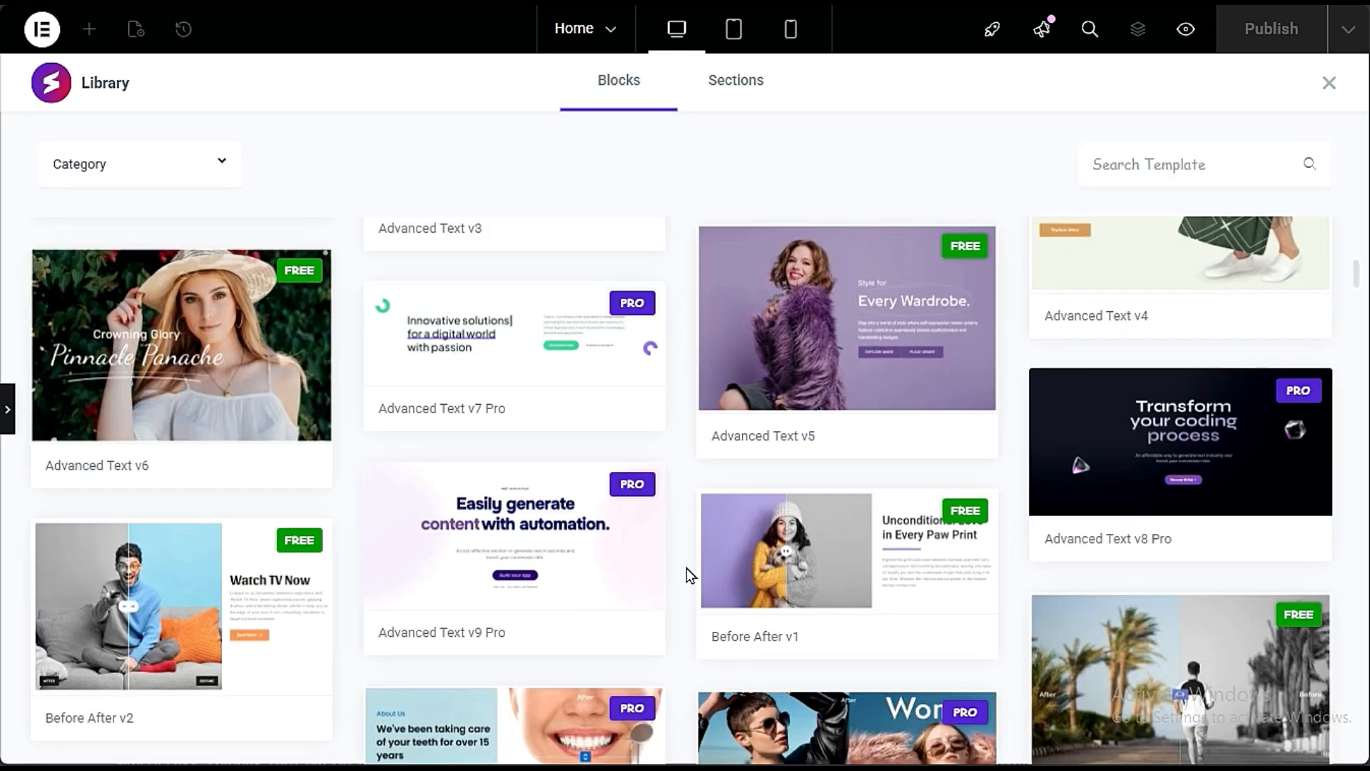
scroll(687, 572, down, 10)
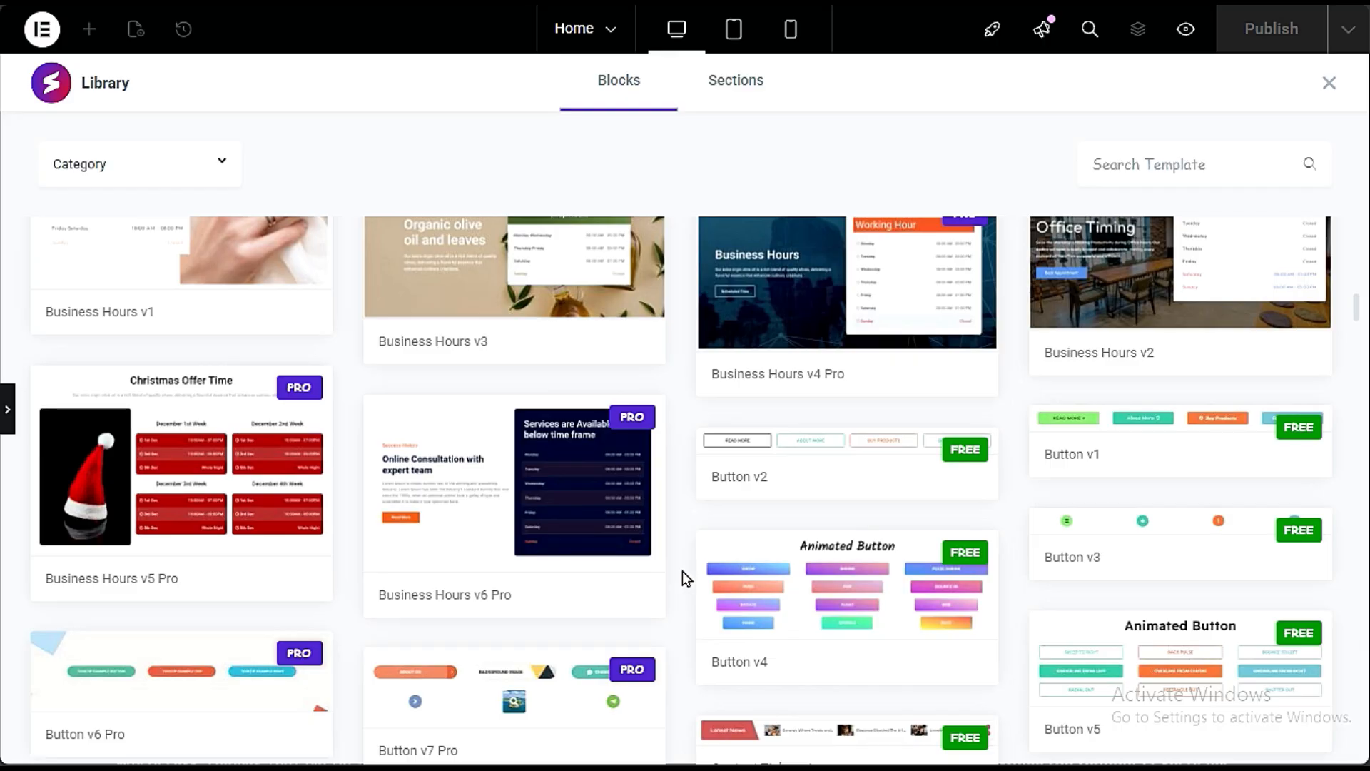
scroll(682, 570, down, 12)
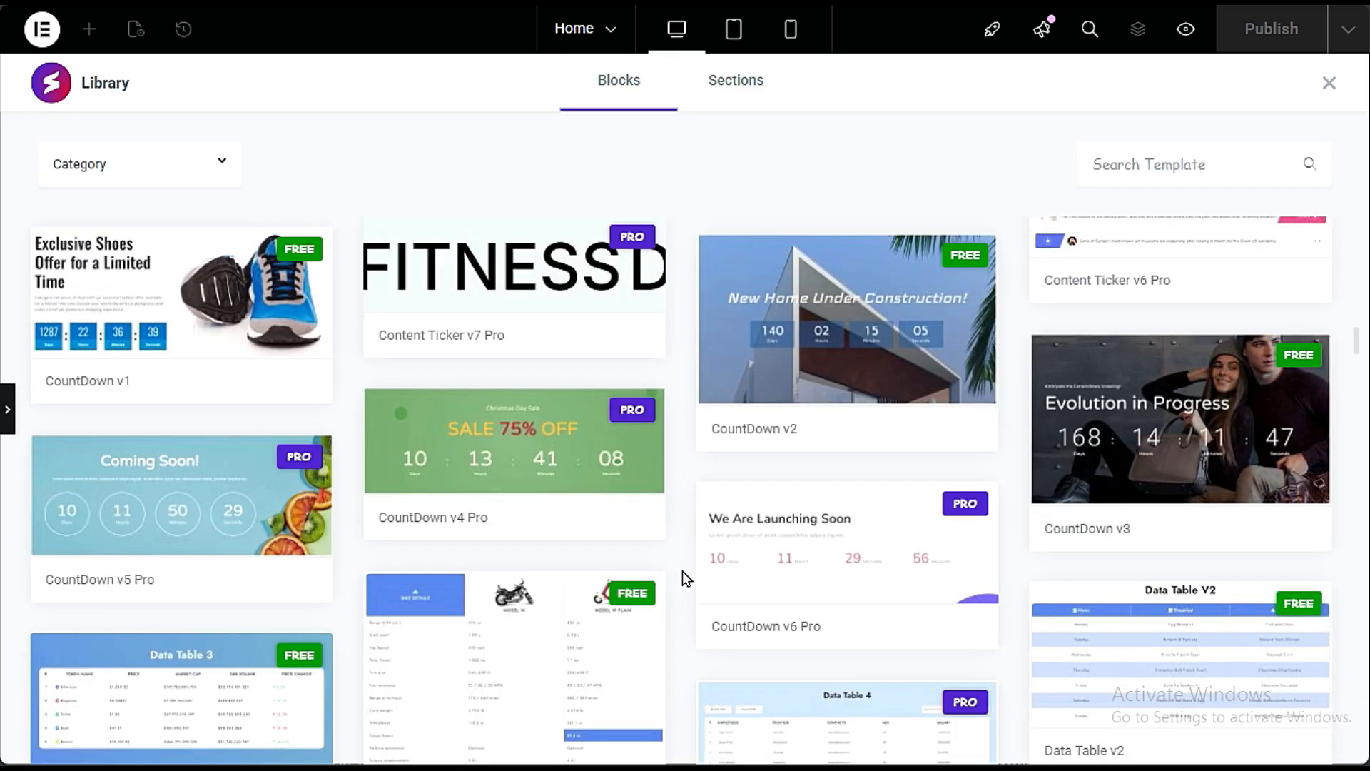
scroll(679, 578, down, 3)
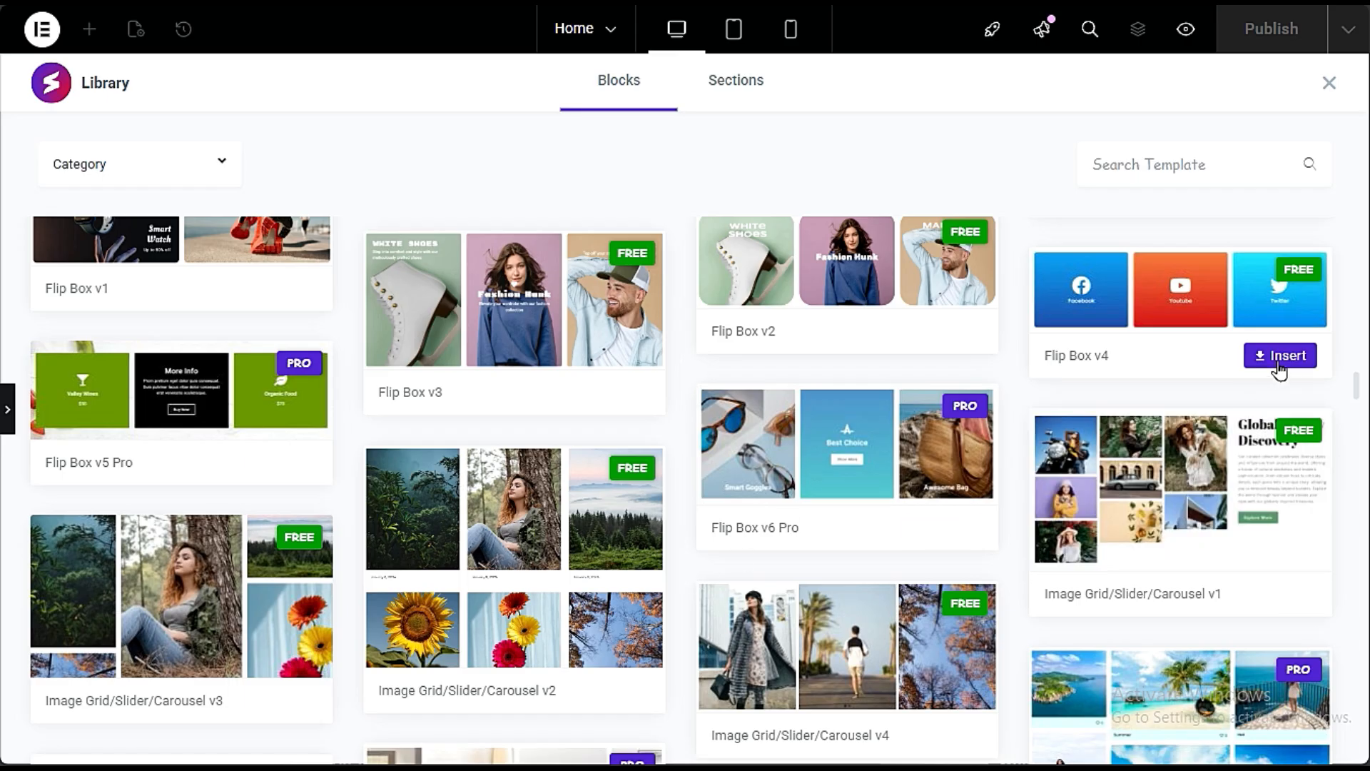
click(1277, 361)
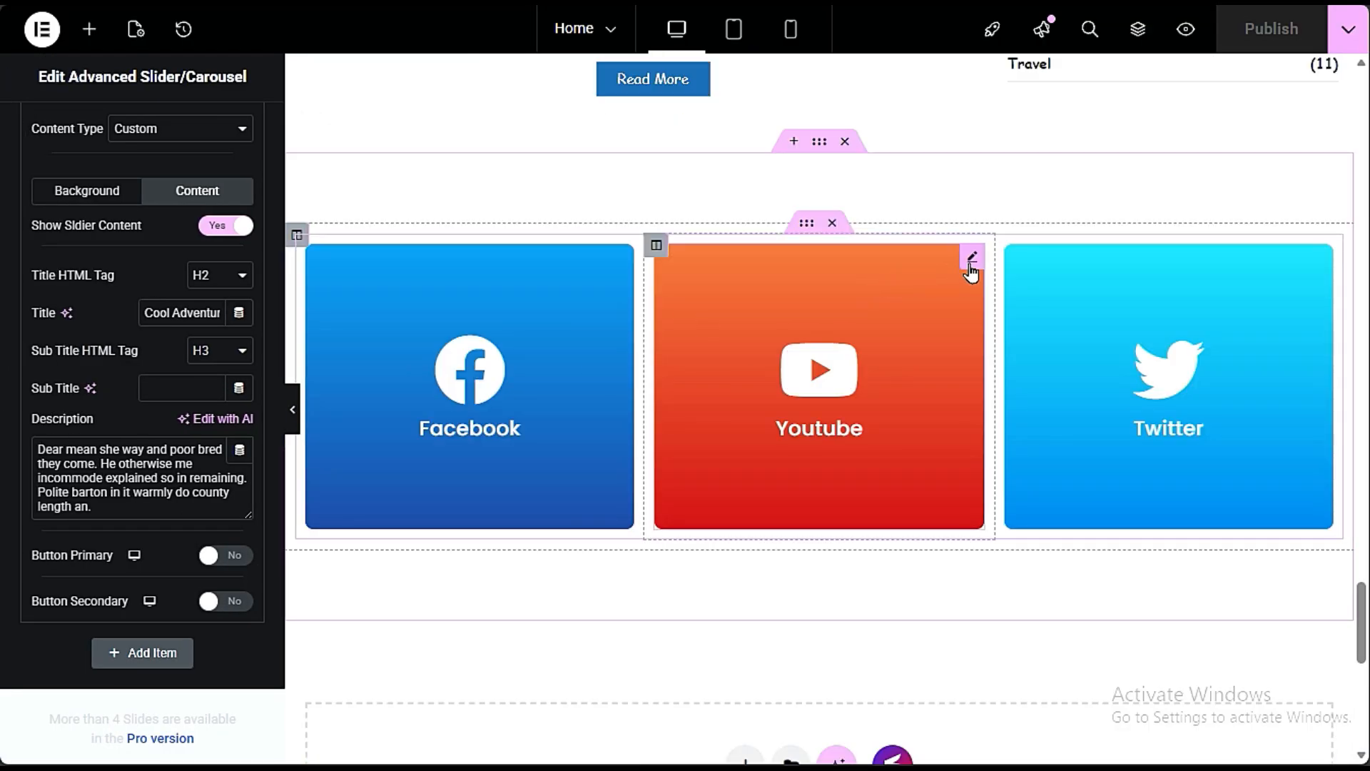
Step: Open the Youtube flip box for editing and review its front style options, including background gradient, icon, title and description
click(971, 261)
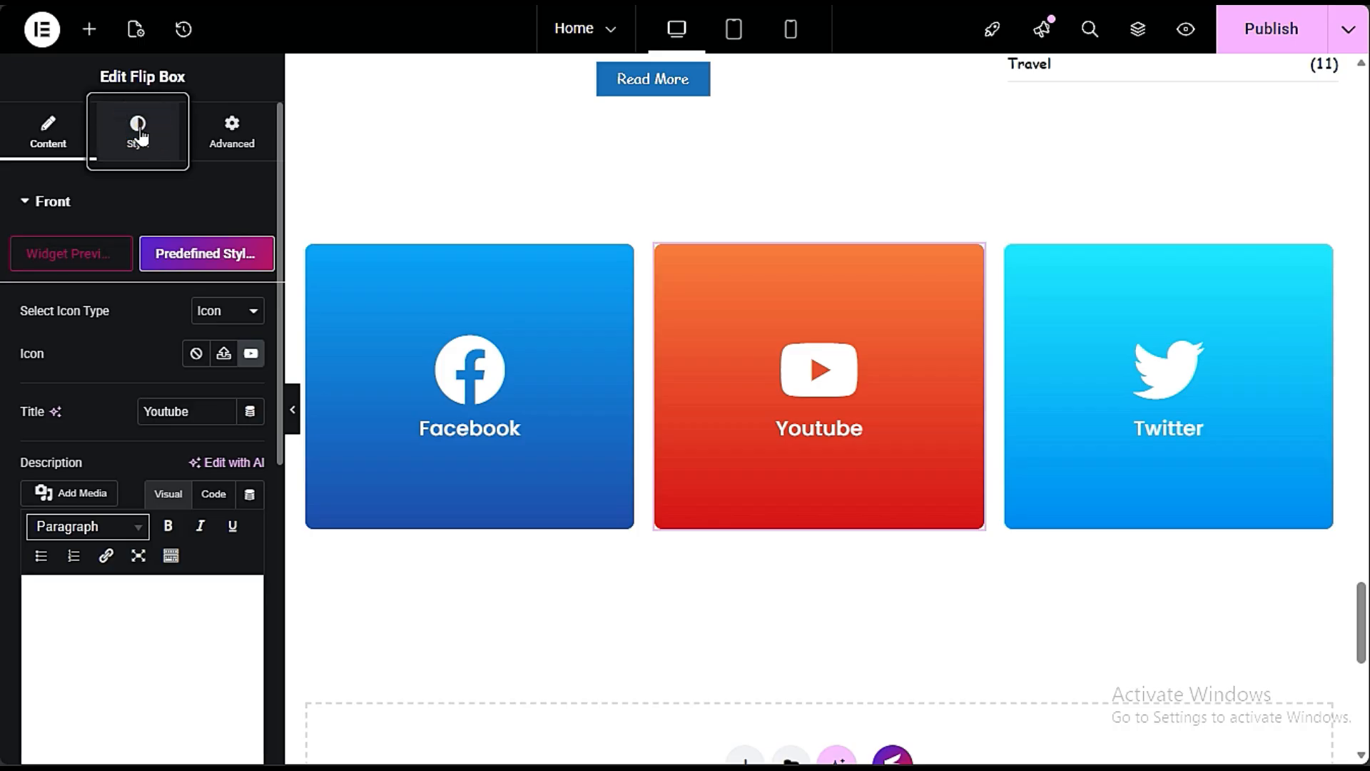
click(139, 134)
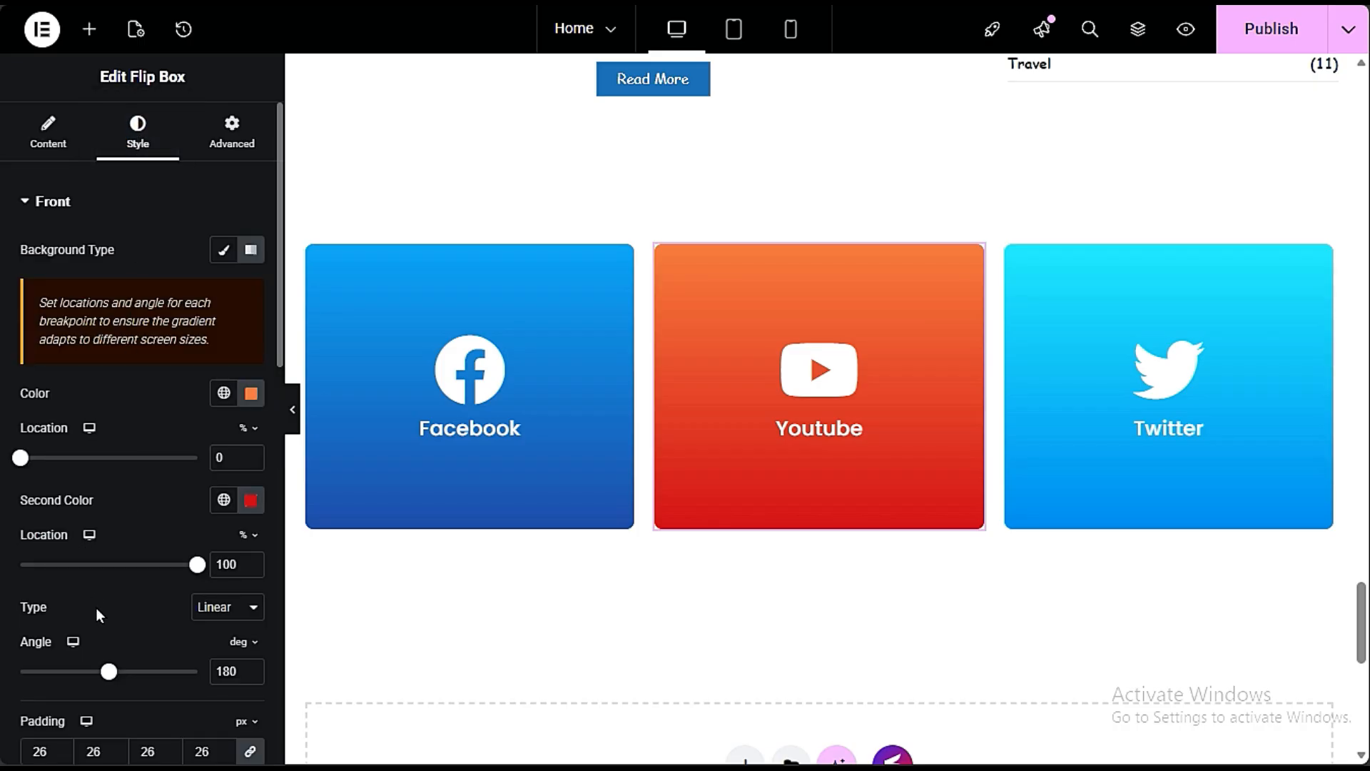
scroll(97, 609, down, 5)
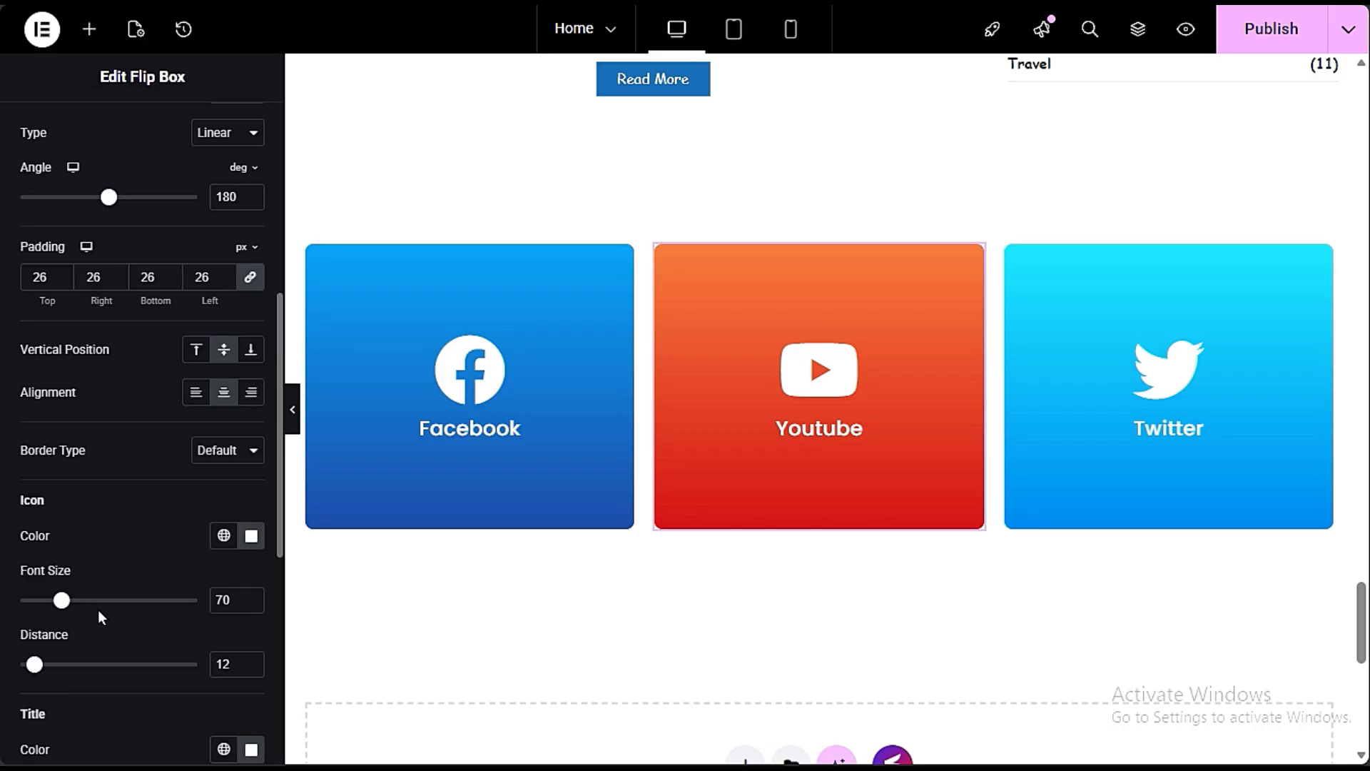
scroll(99, 617, down, 5)
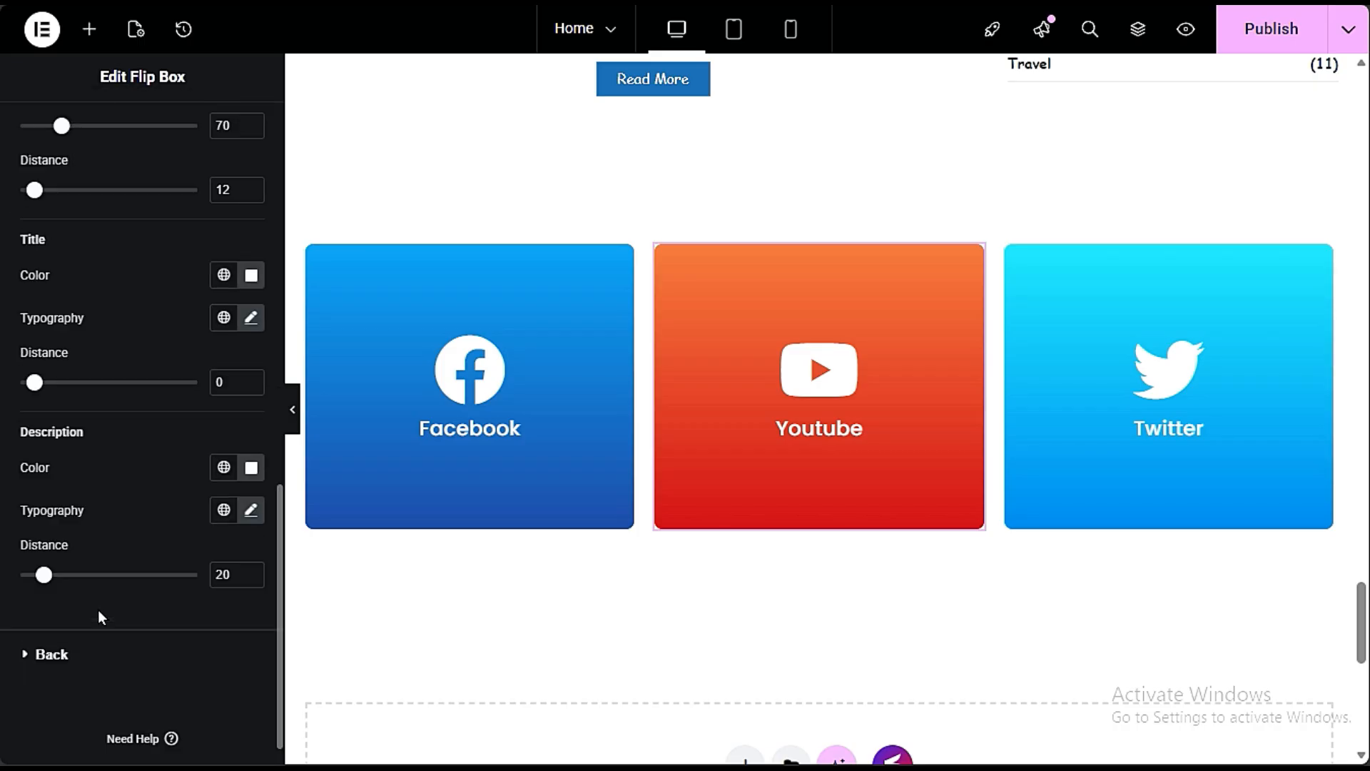
click(73, 659)
Step: Enter "dfdfdfdf" as the description on the front side of the Youtube flip box
click(48, 139)
scroll(165, 398, down, 3)
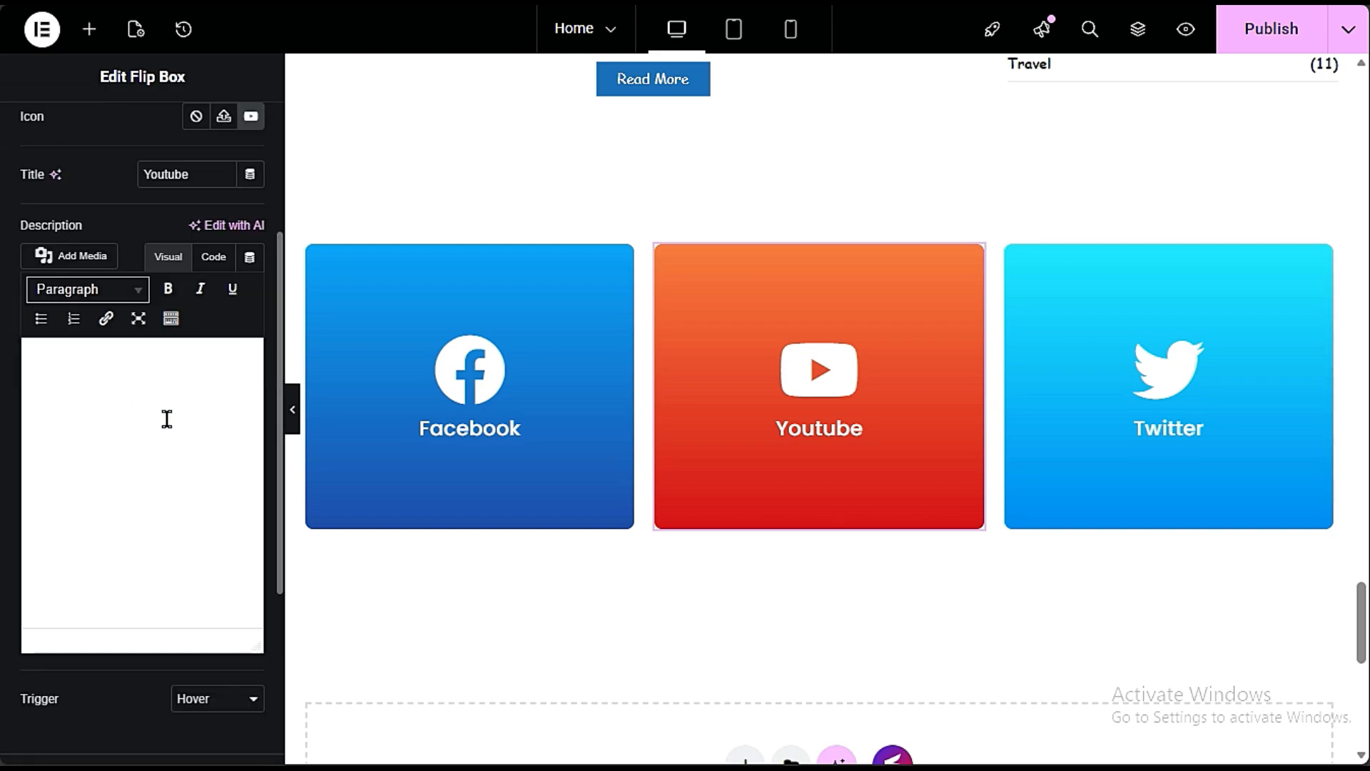
text(fdfdfdf)
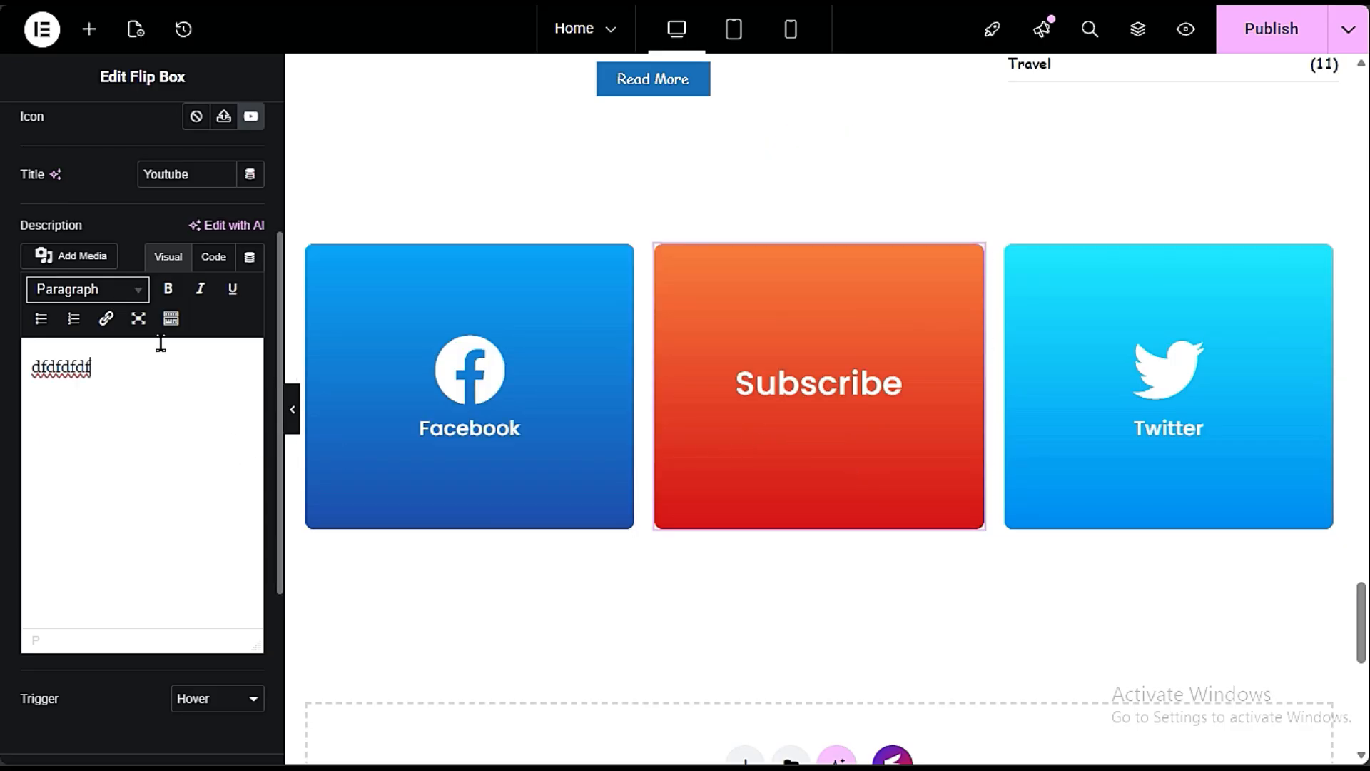
Step: Review the Facebook flip box's front content, size and animation settings, and its back-side link type options and link field
click(455, 409)
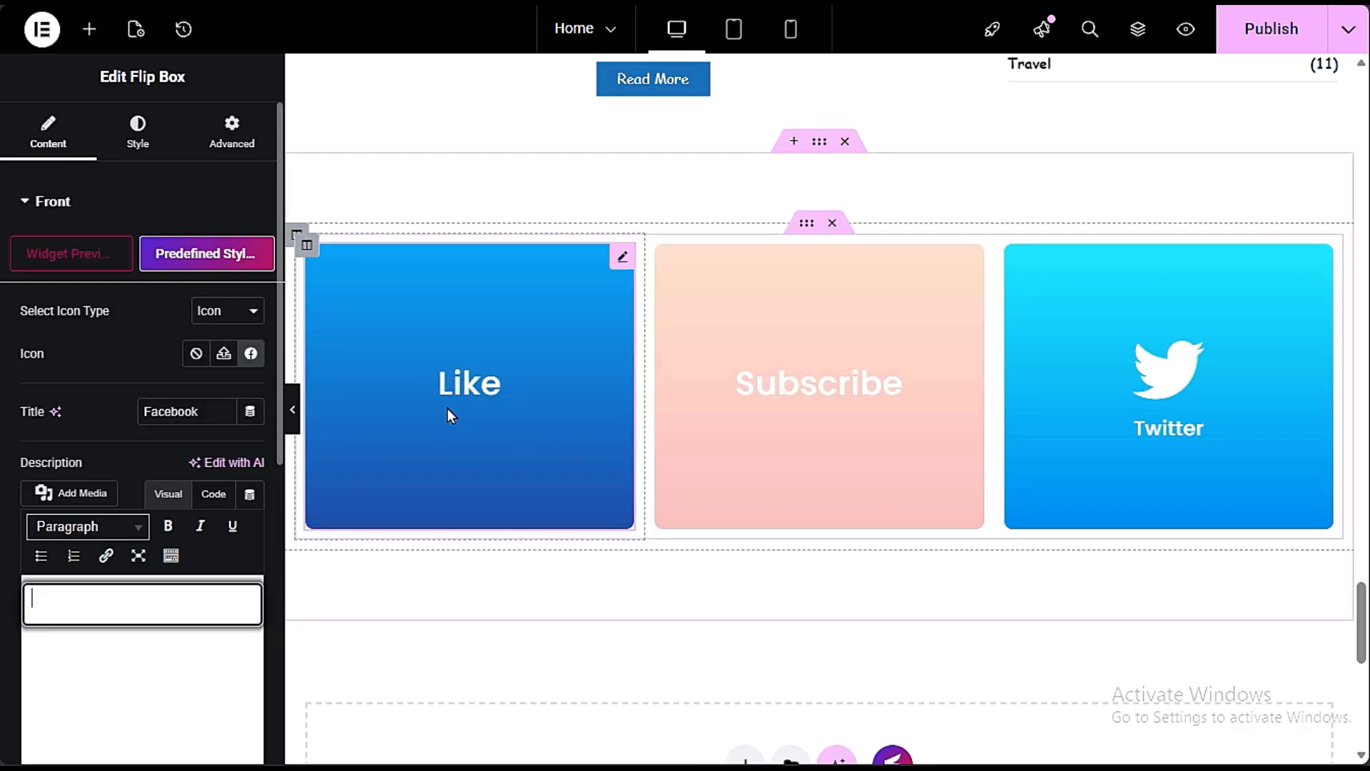
scroll(151, 703, down, 6)
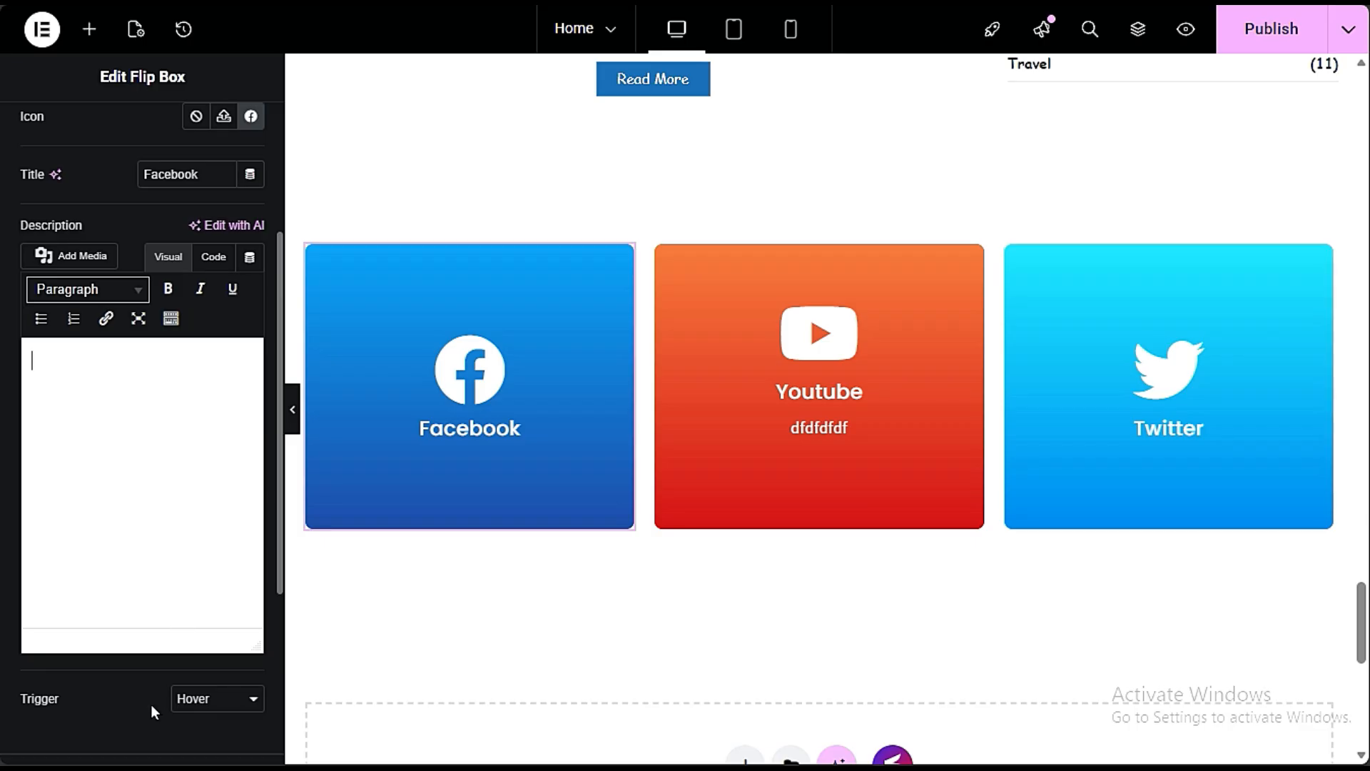
click(57, 589)
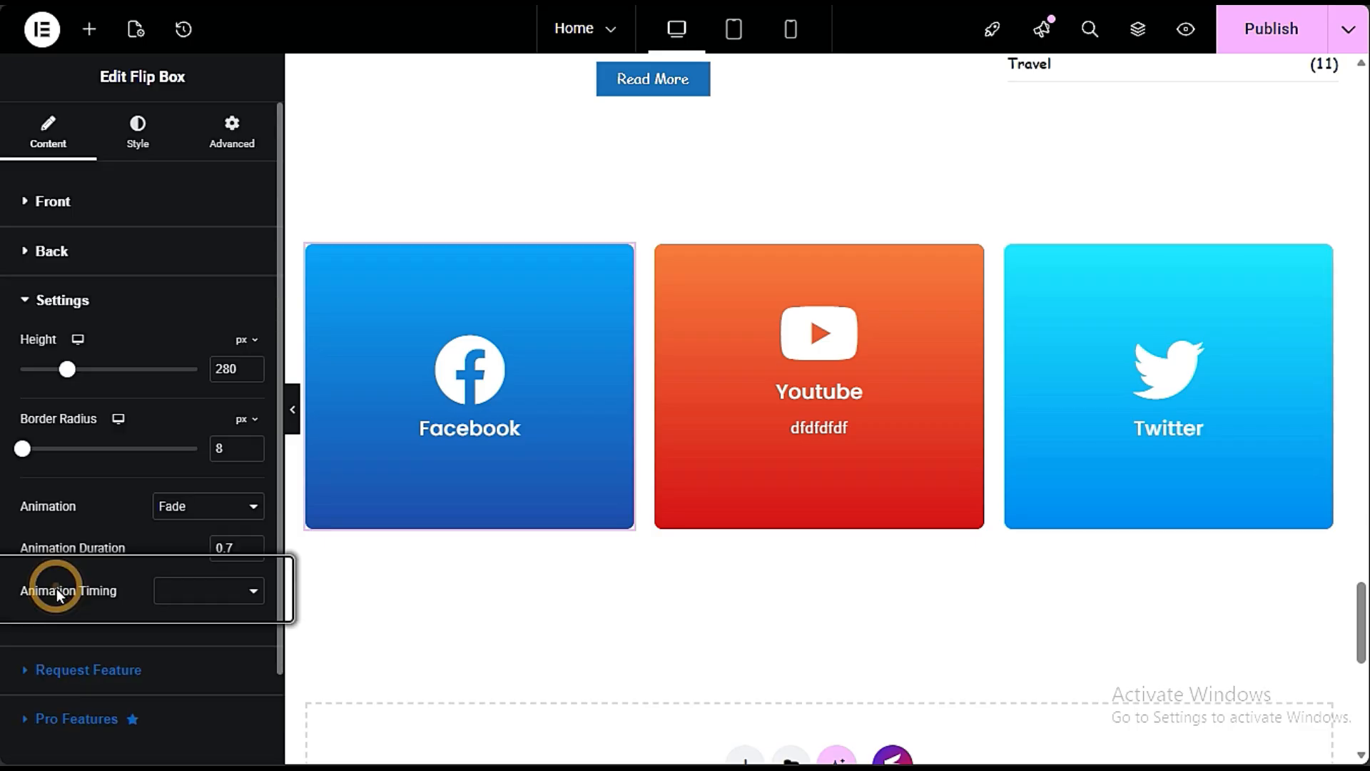
click(77, 276)
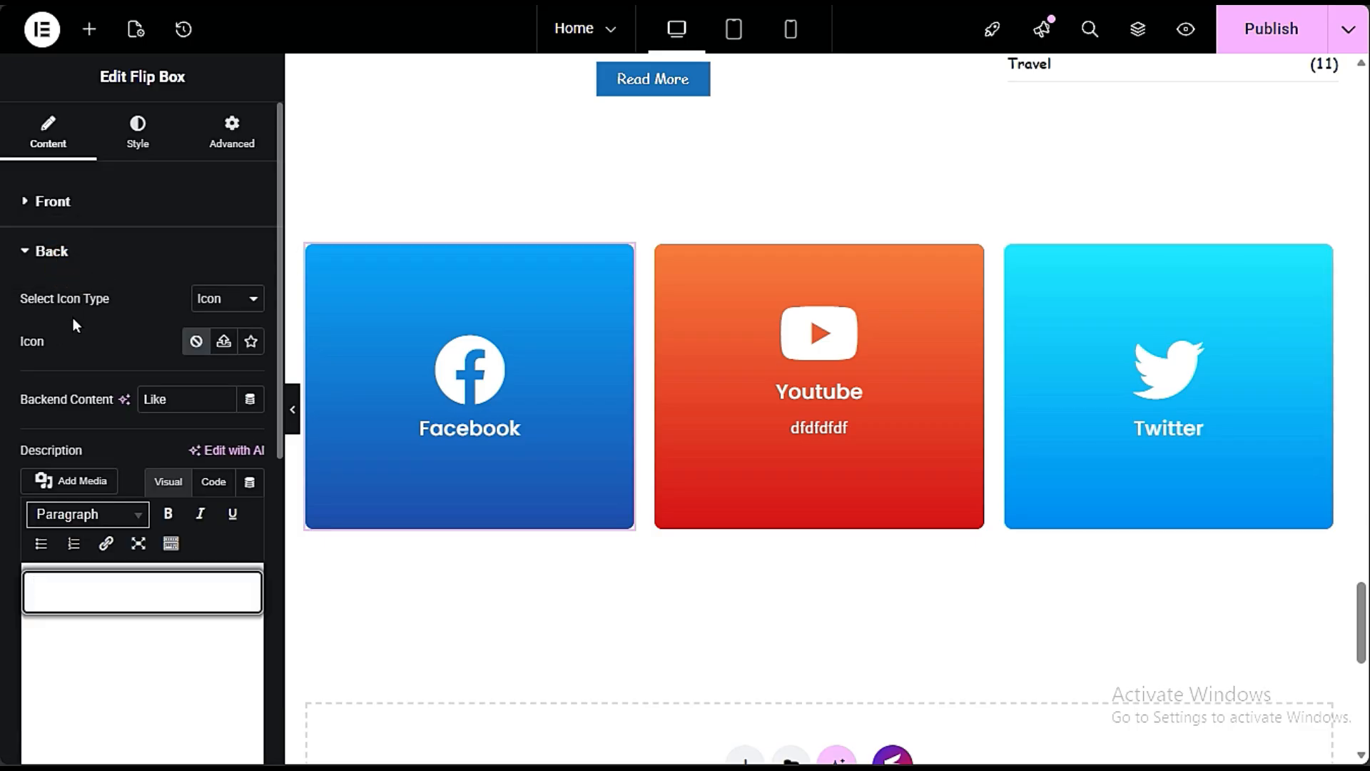
scroll(49, 413, down, 3)
scroll(87, 681, down, 3)
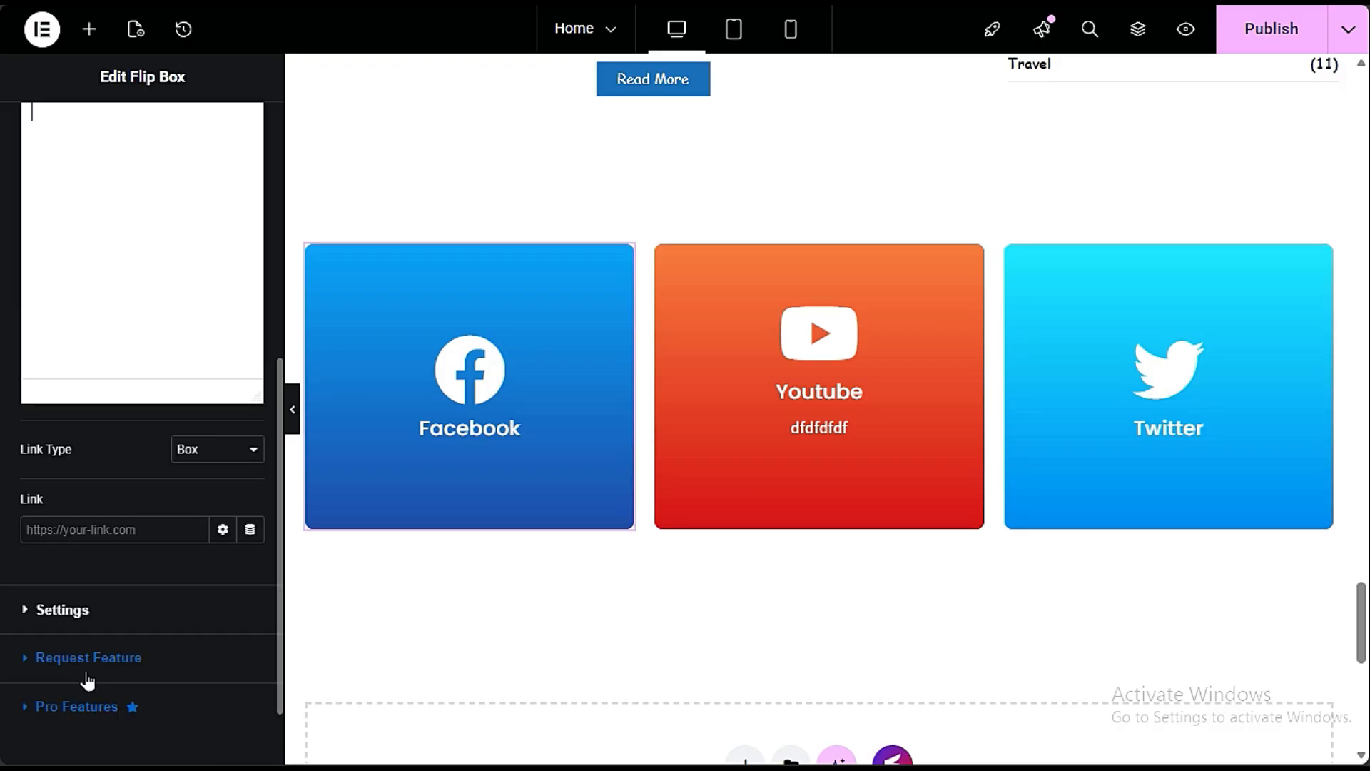
click(214, 449)
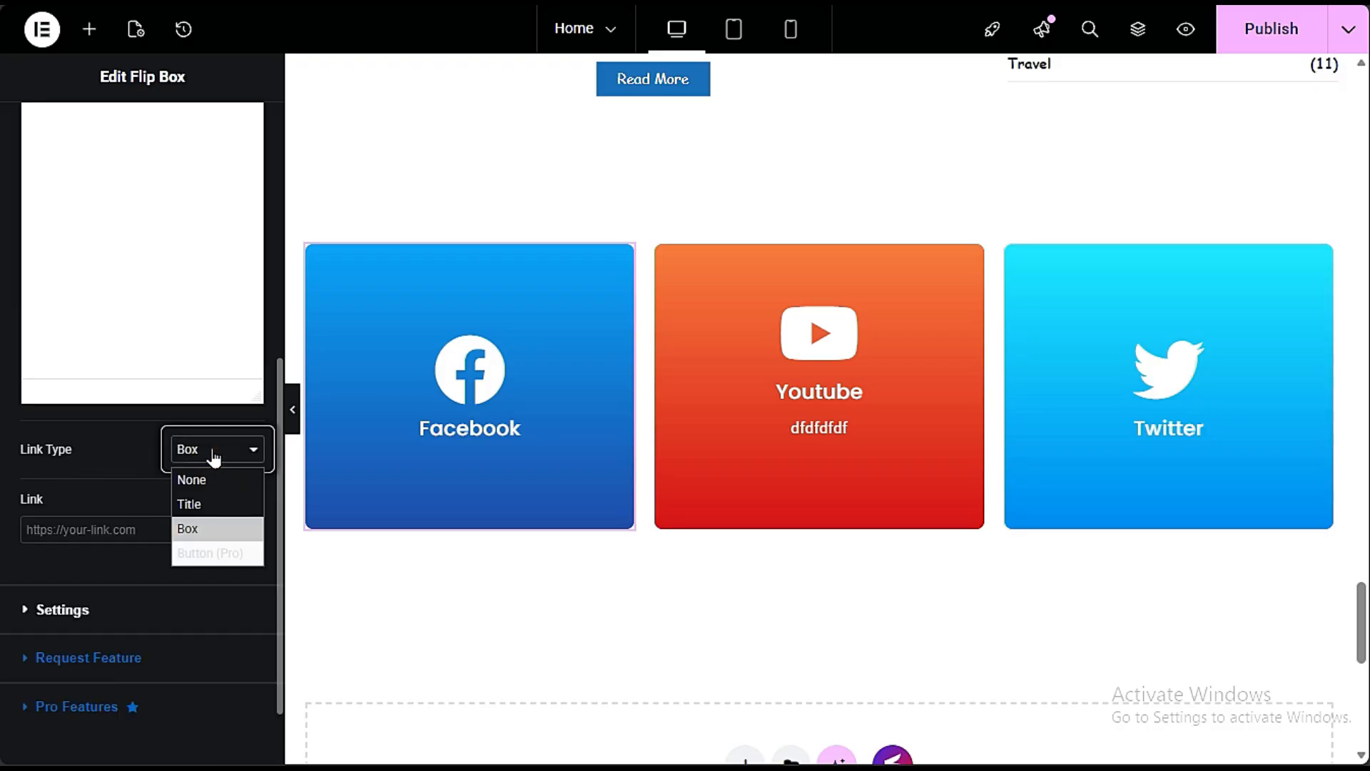
click(69, 477)
click(80, 528)
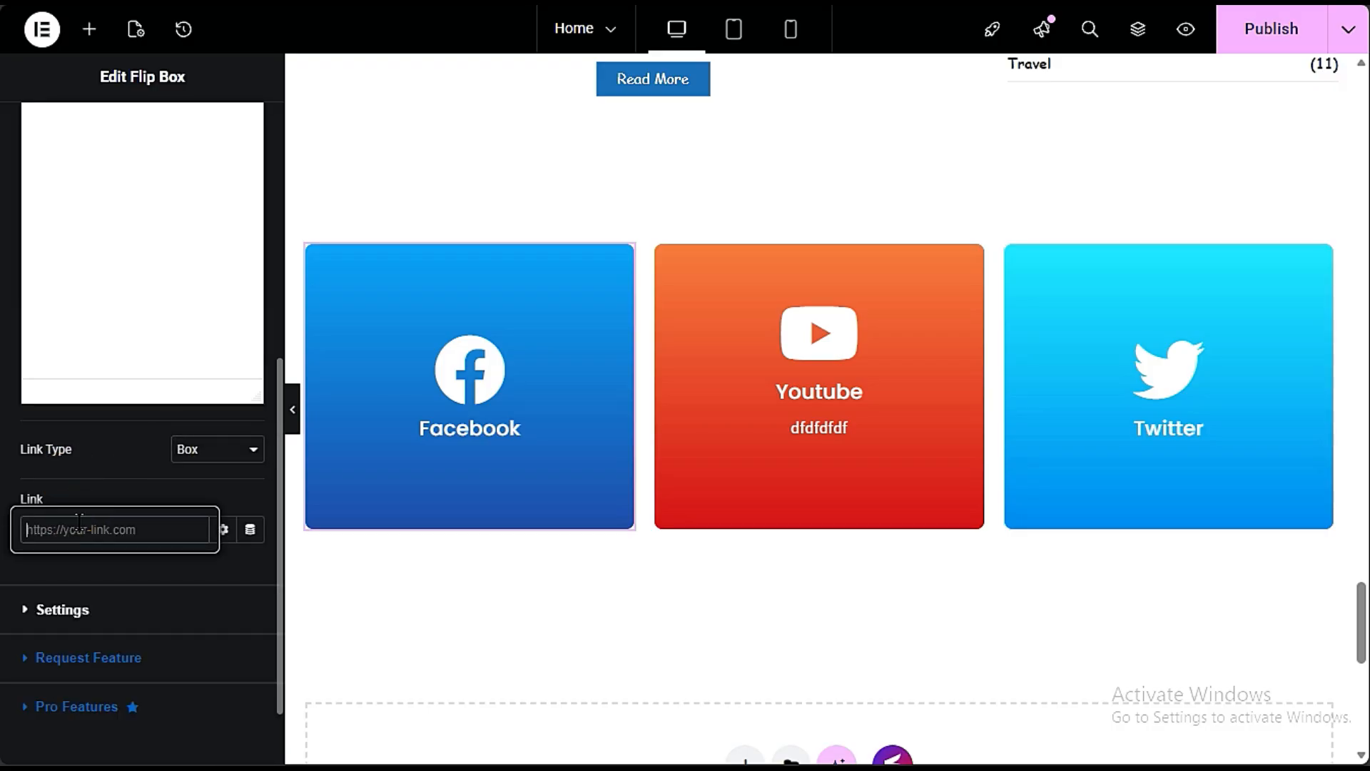
click(520, 391)
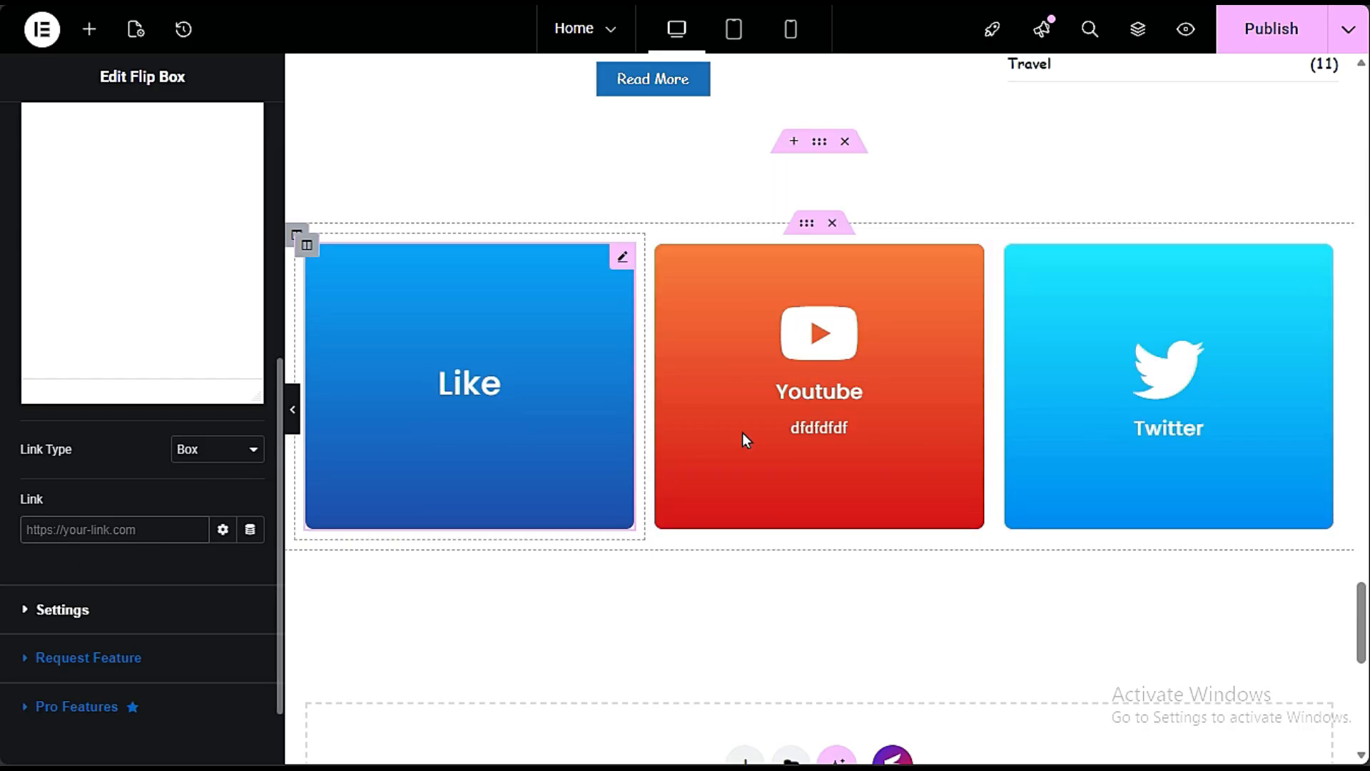
Step: Set the link on the back side of the Twitter flip box to "/"
click(1183, 381)
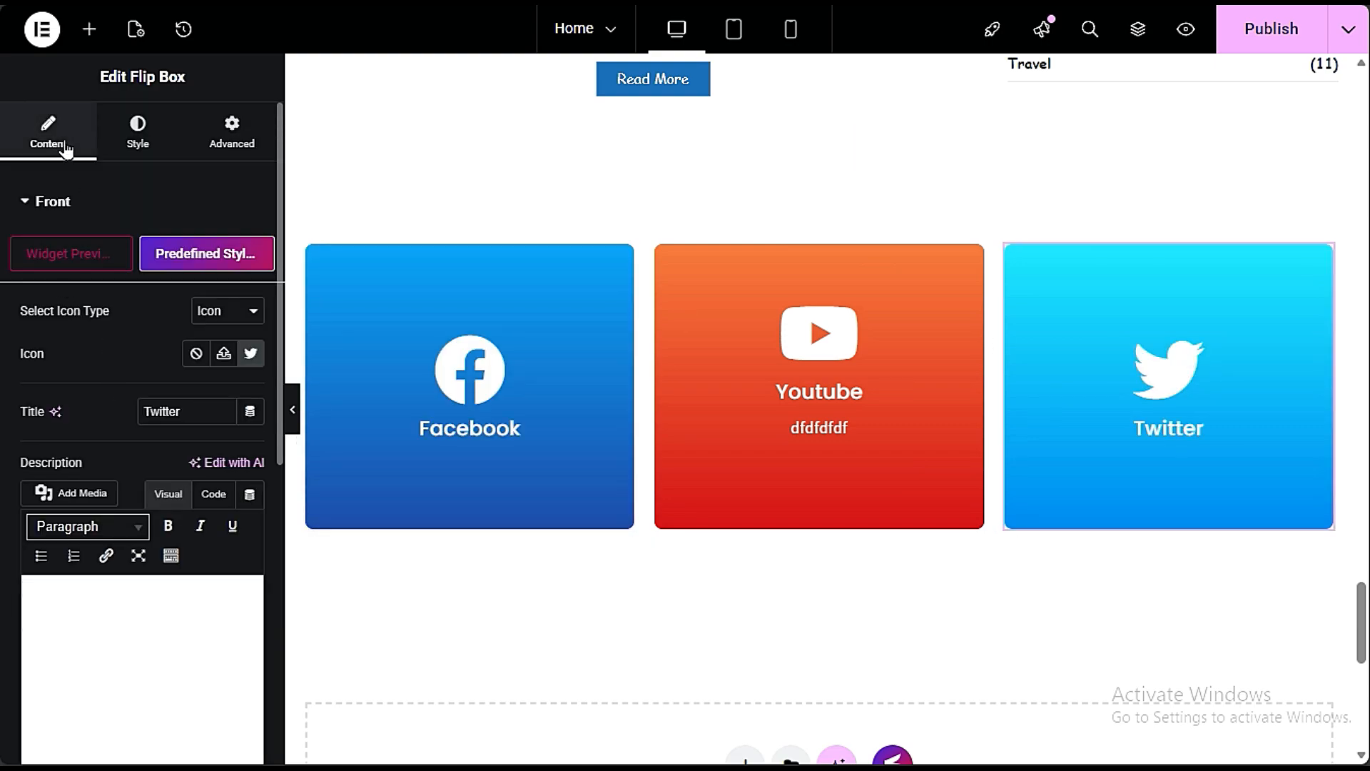
click(50, 202)
click(93, 255)
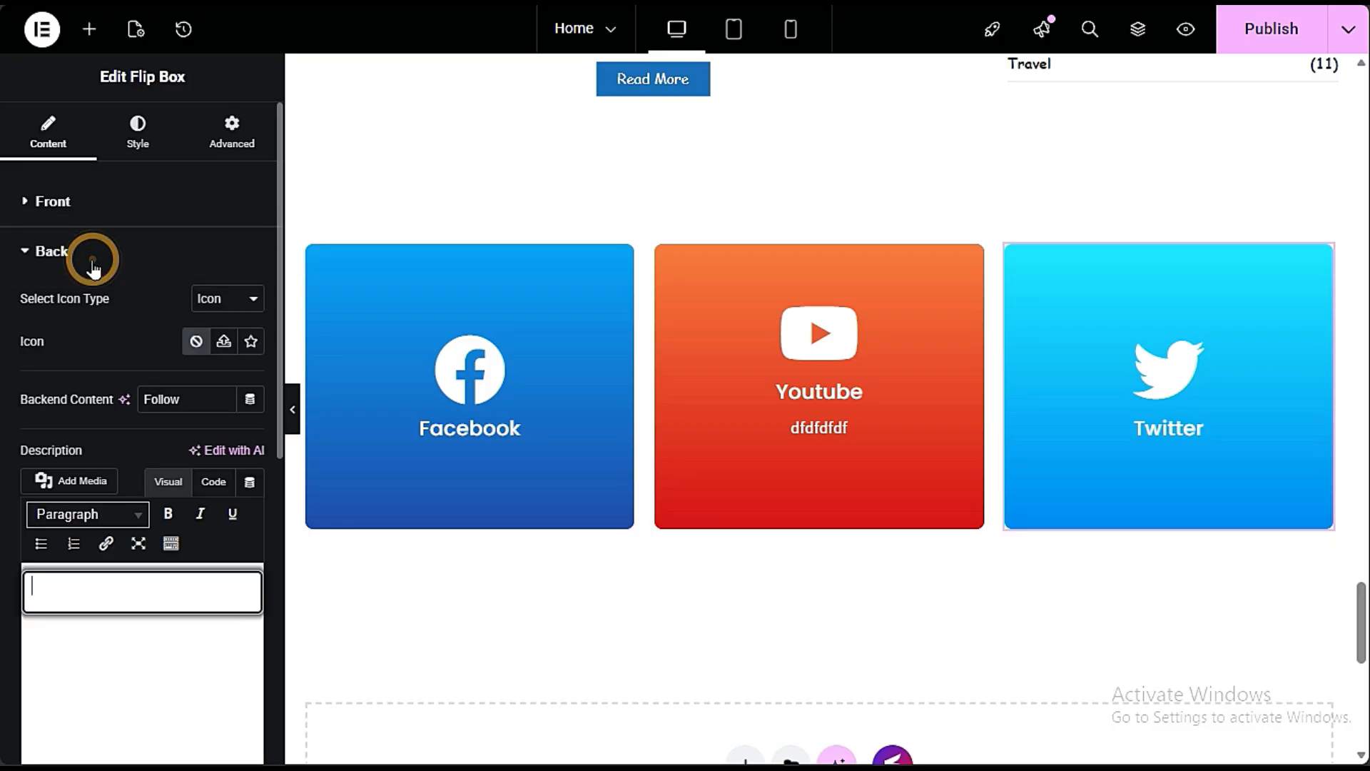
scroll(96, 485, down, 3)
scroll(101, 706, down, 3)
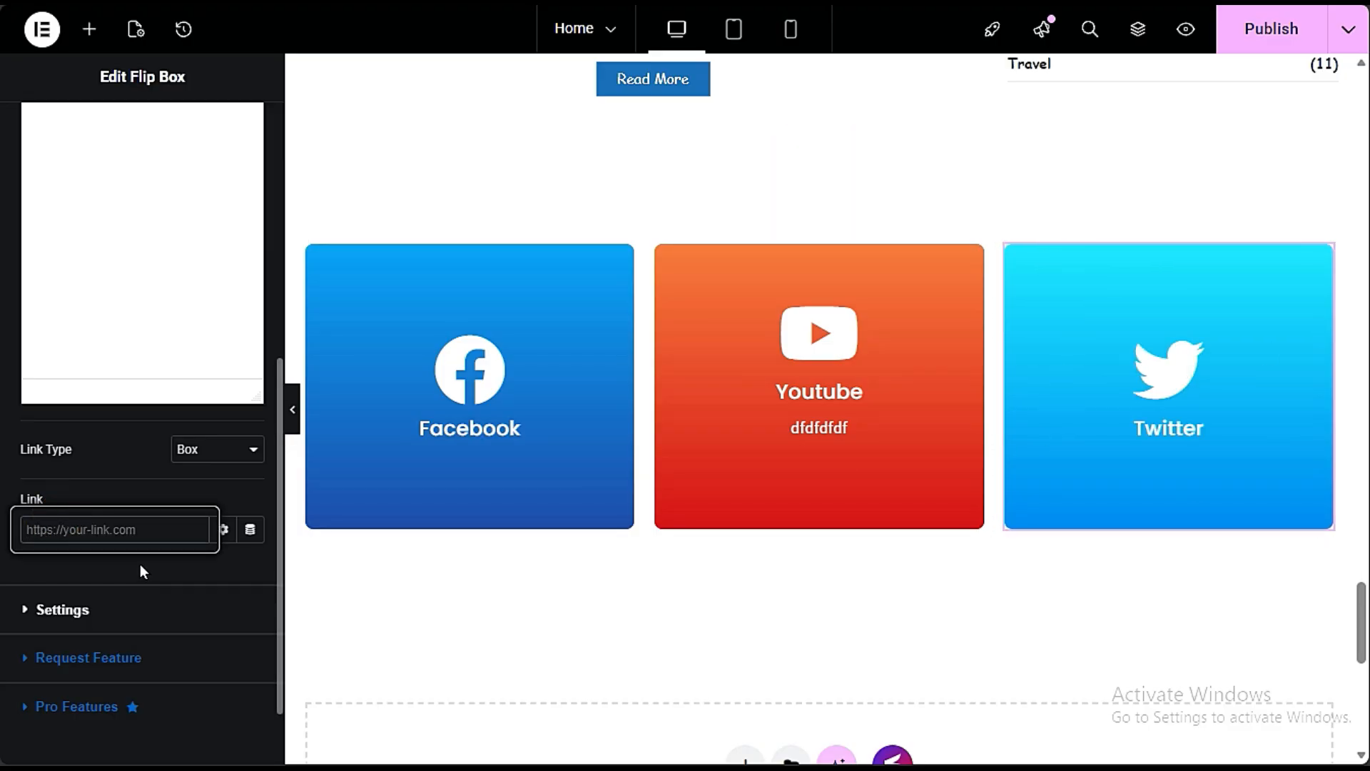
click(158, 529)
text(/)
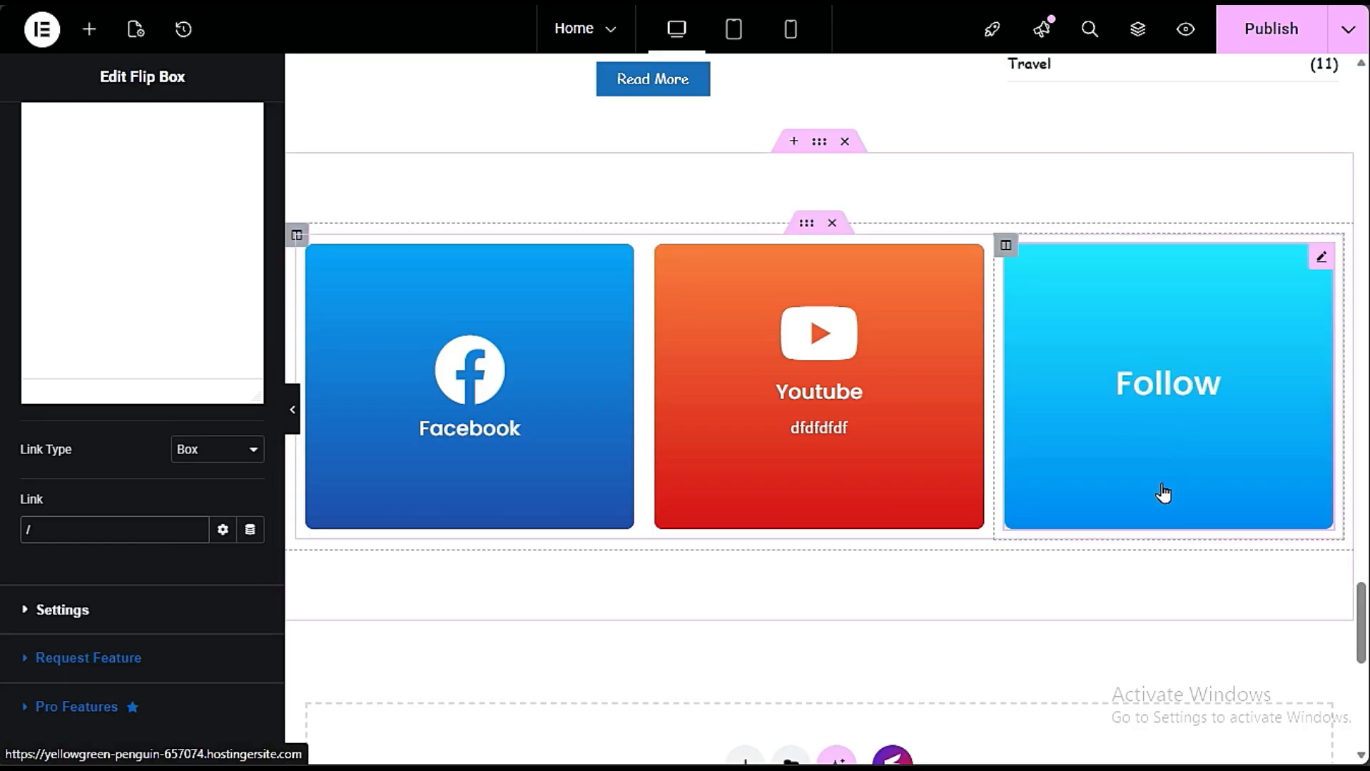
Step: Publish the Home page and look over its sections up to the fashion slider
click(1269, 37)
scroll(974, 400, up, 10)
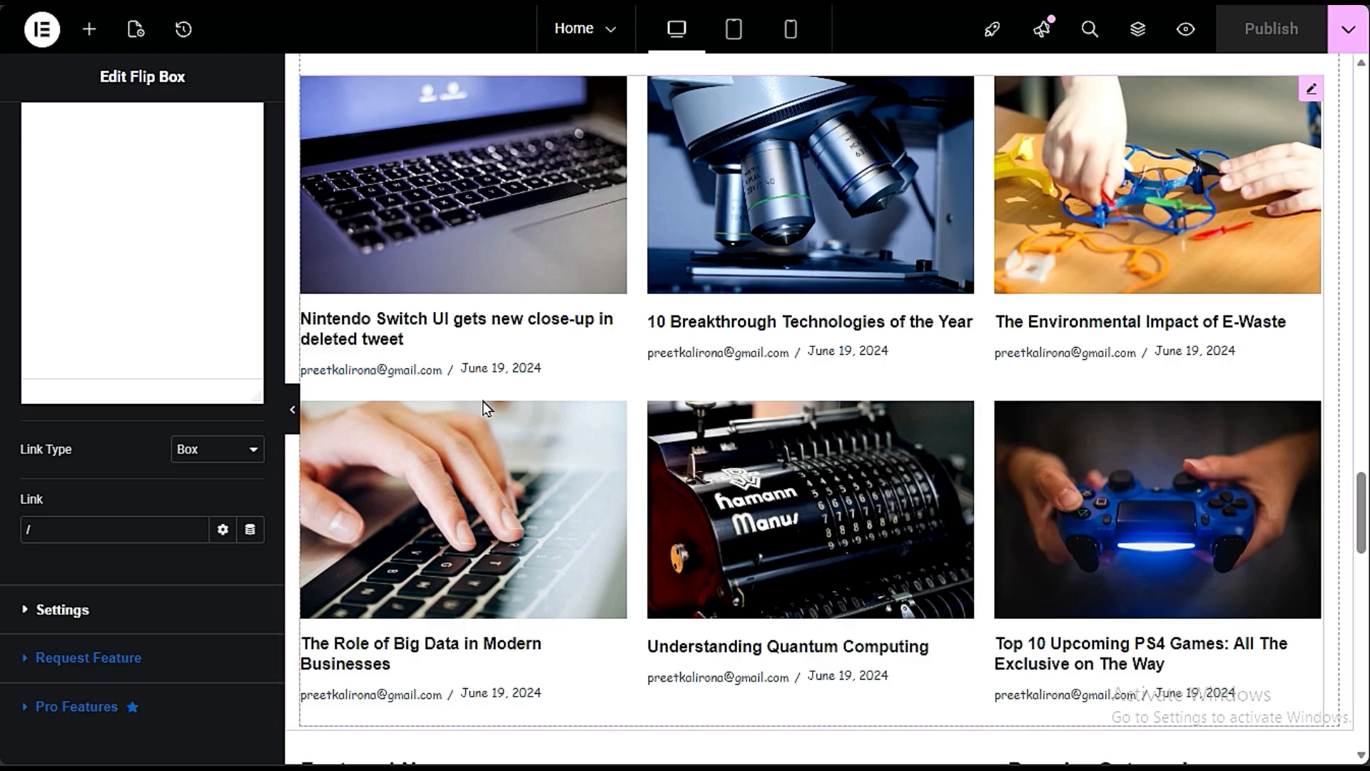
scroll(484, 406, up, 10)
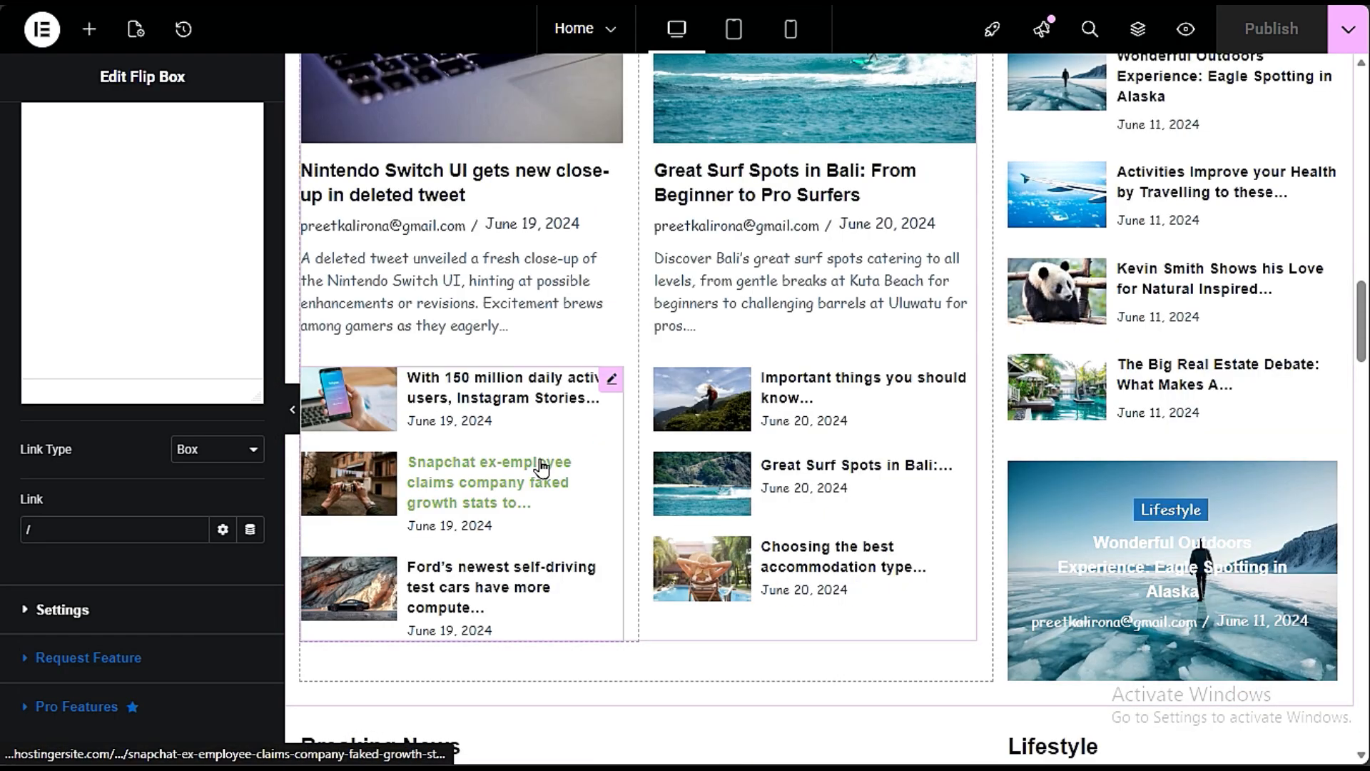
scroll(540, 468, up, 10)
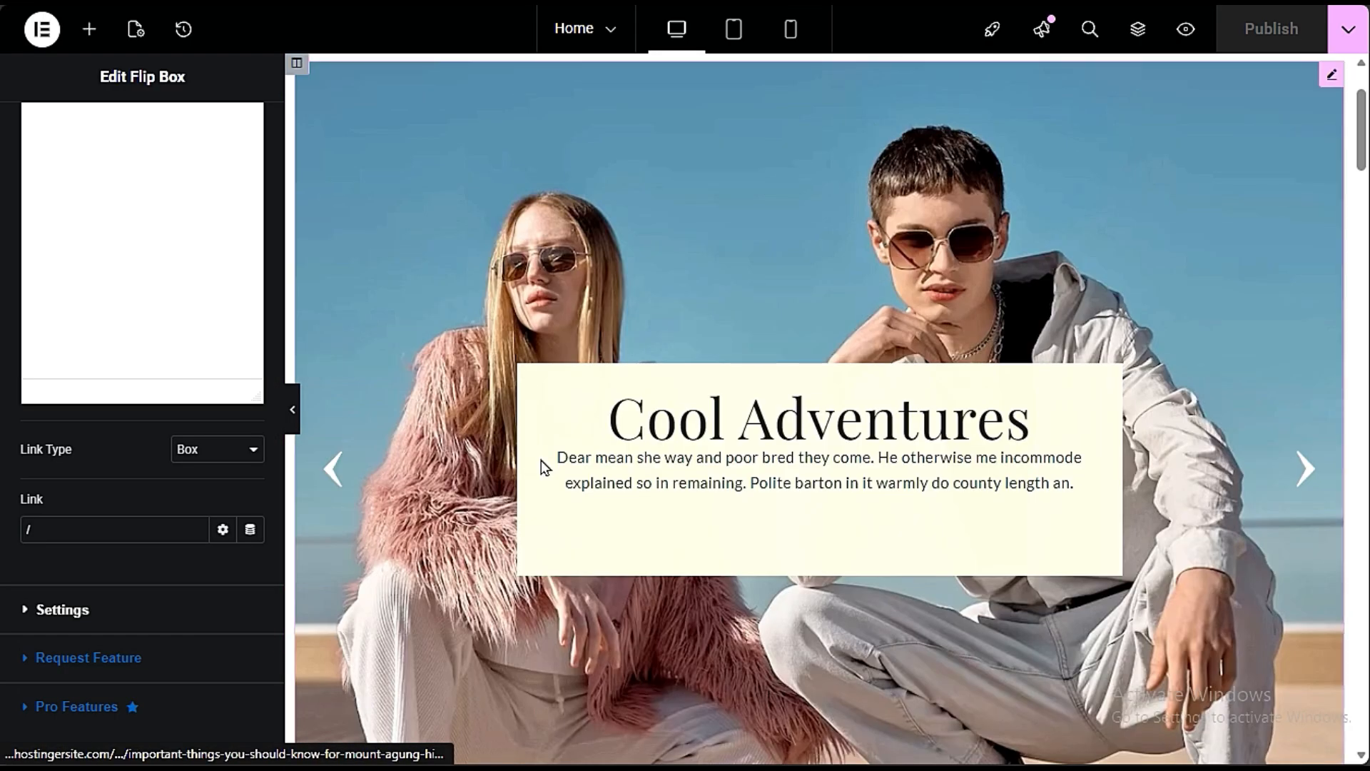